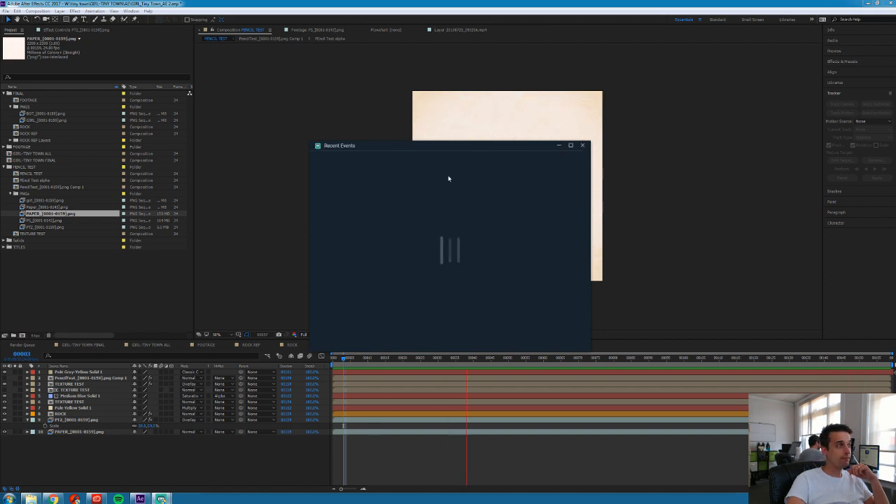
Dismiss the Recent Events window and play the PENCIL TEST composition from its first frame
left_click(583, 147)
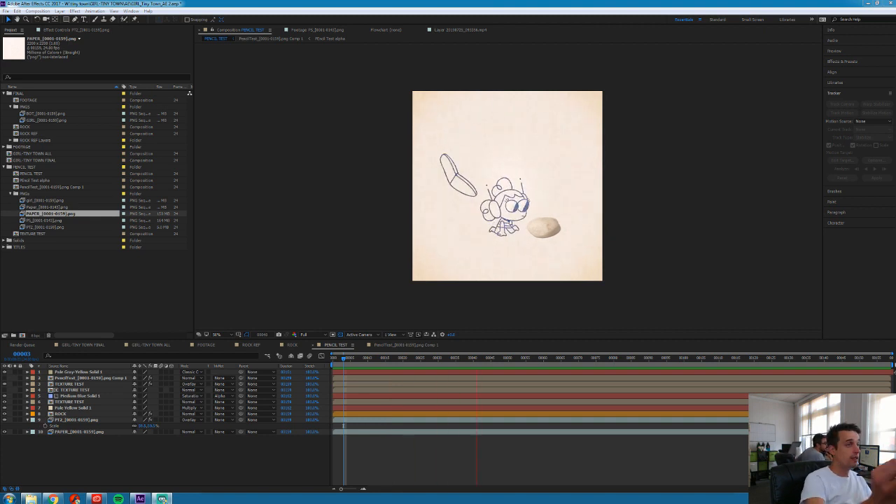
left_click(333, 366)
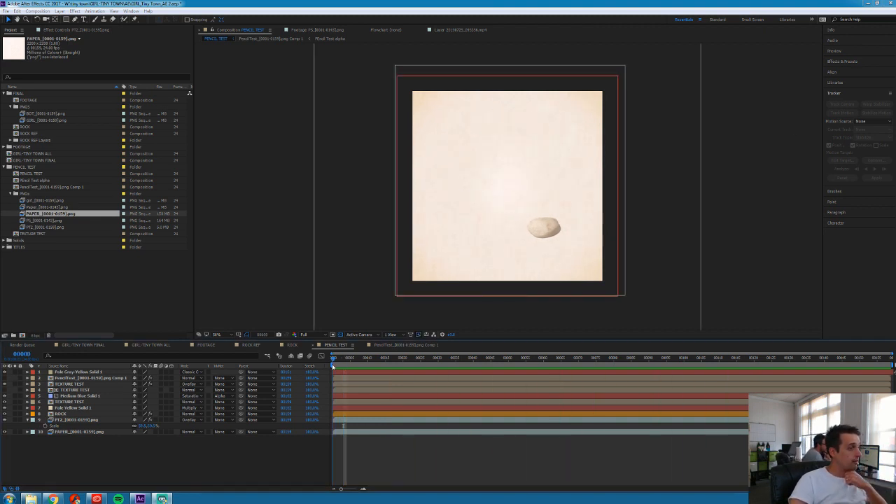
key("space")
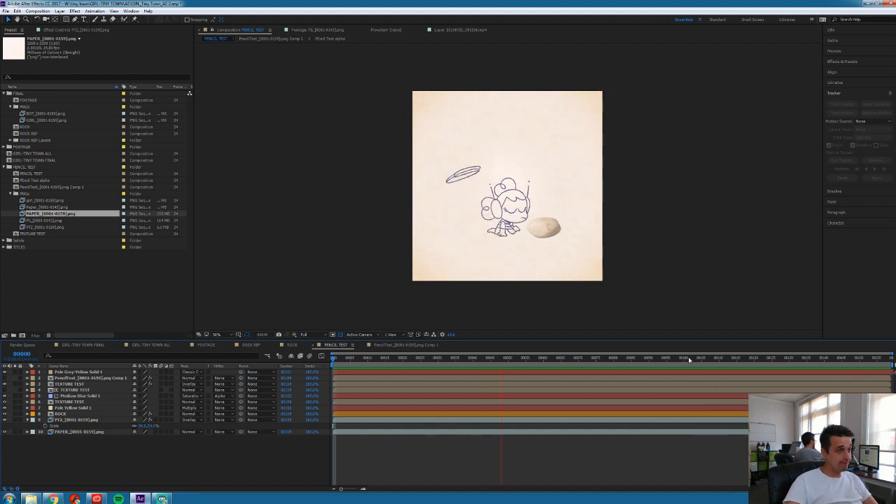
key("space")
key("space")
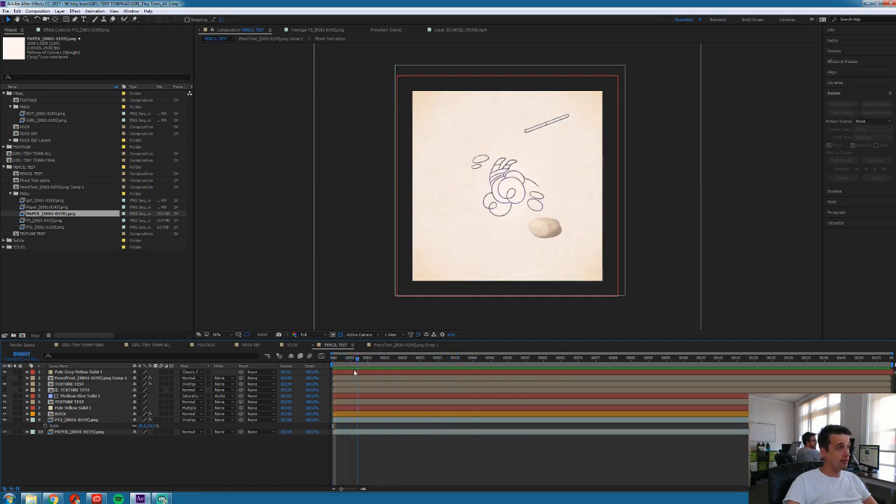
key("space")
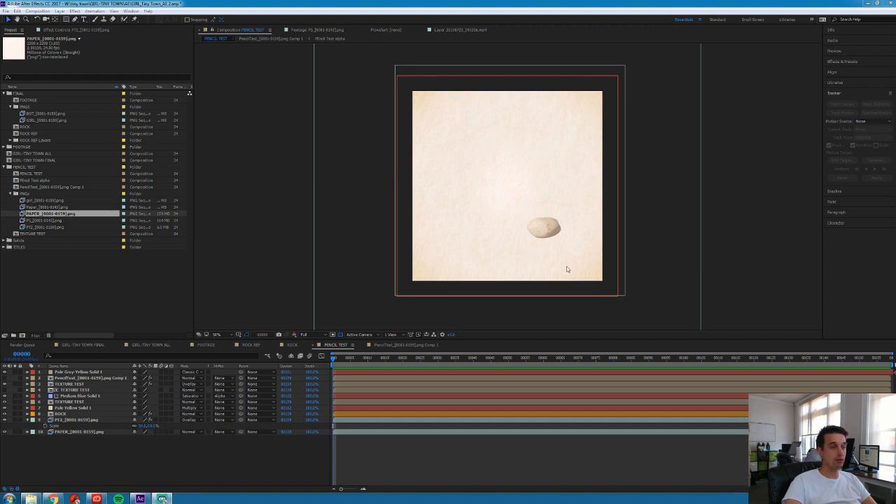
Replay the PENCIL TEST composition from frame 0 and save the project
left_click_drag(372, 360, 334, 360)
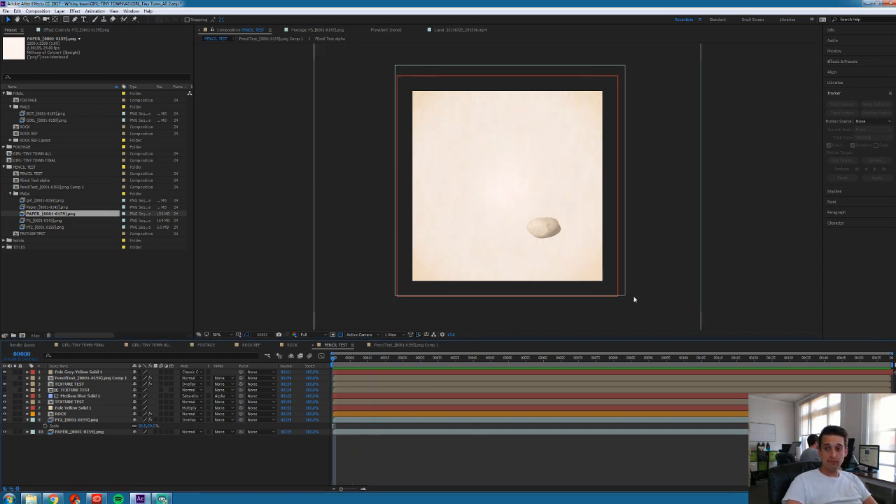
key("space")
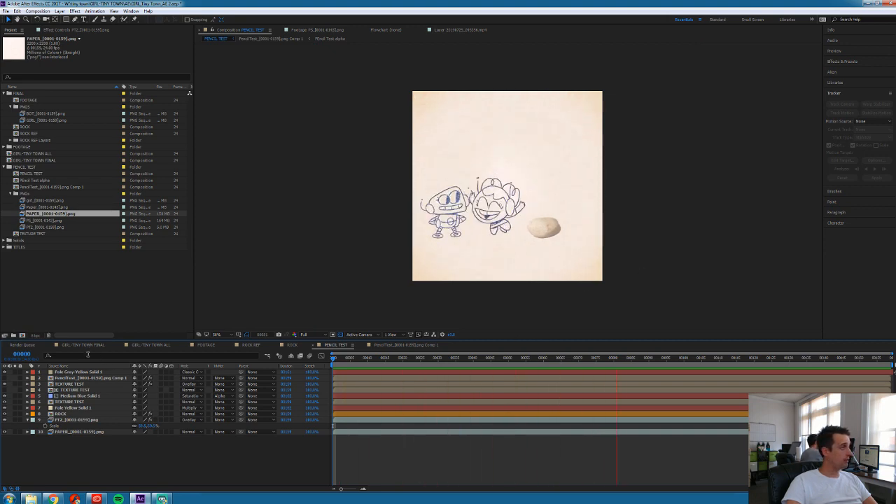
key("space")
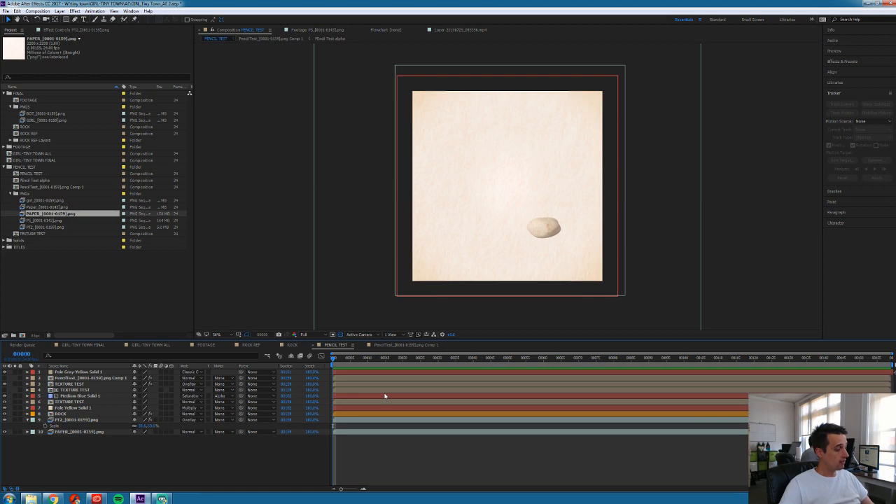
key("ctrl+s")
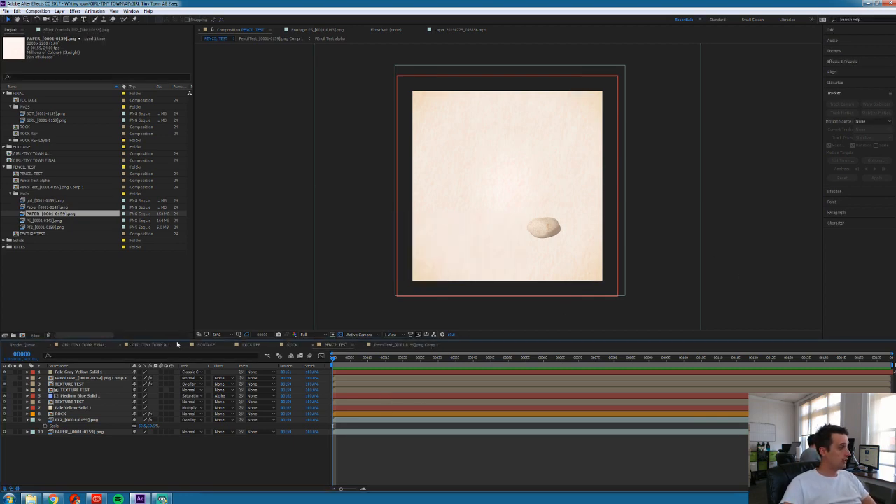
Open the FOOTAGE composition and examine the street clip by scrubbing to frame 222
left_click(359, 359)
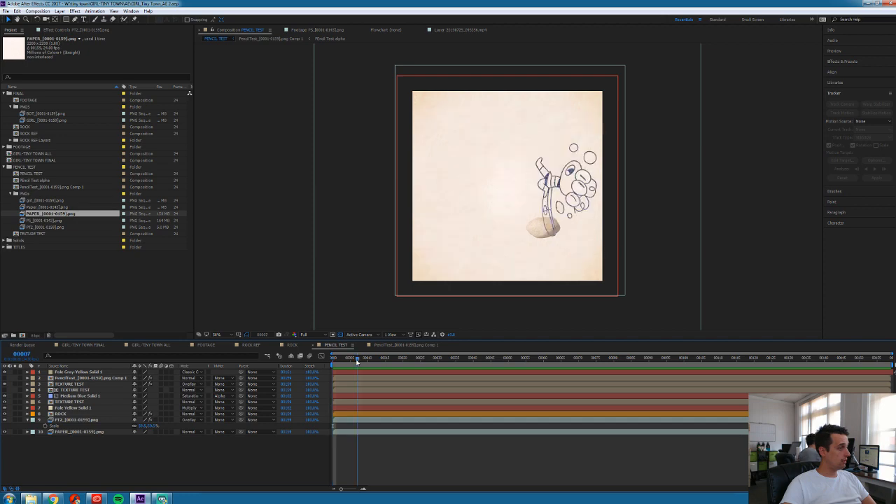
left_click(173, 345)
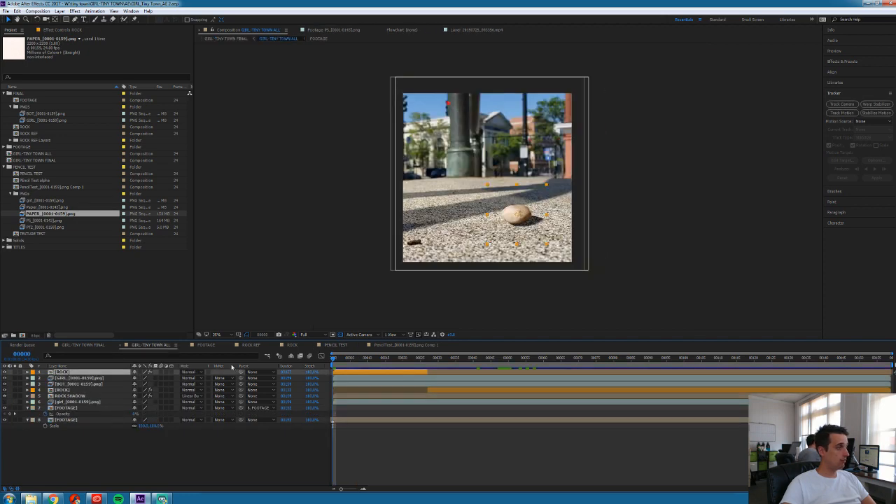
left_click(208, 346)
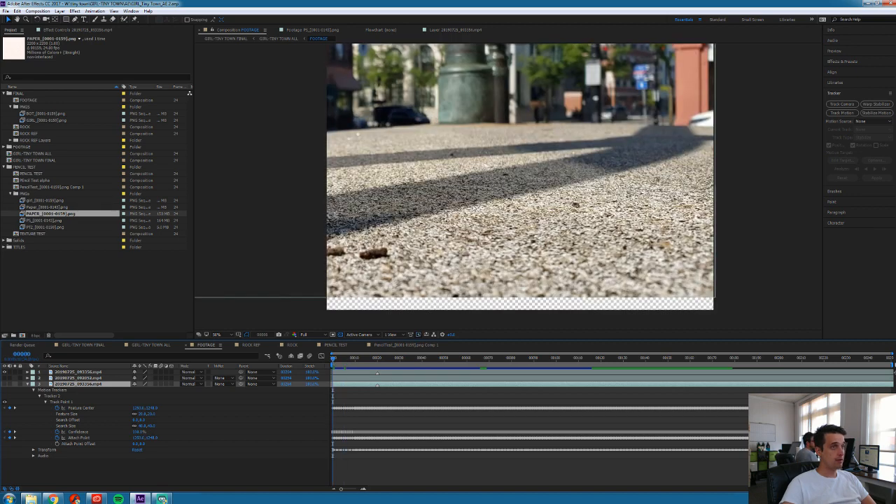
scroll(519, 155, "down", 2)
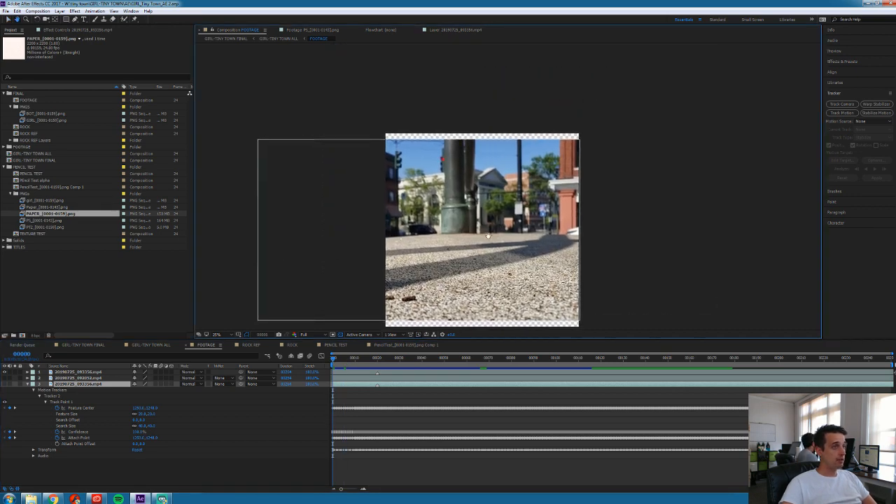
scroll(491, 238, "up", 2)
scroll(491, 236, "down", 2)
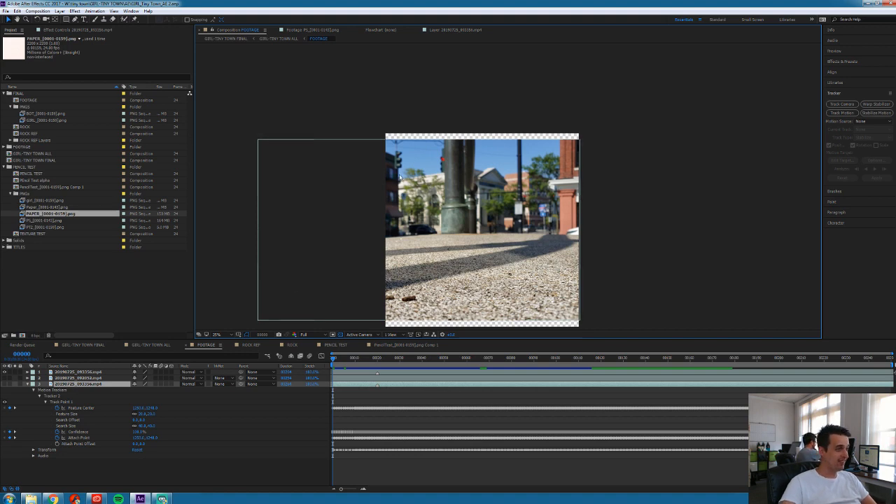
scroll(445, 235, "up", 2)
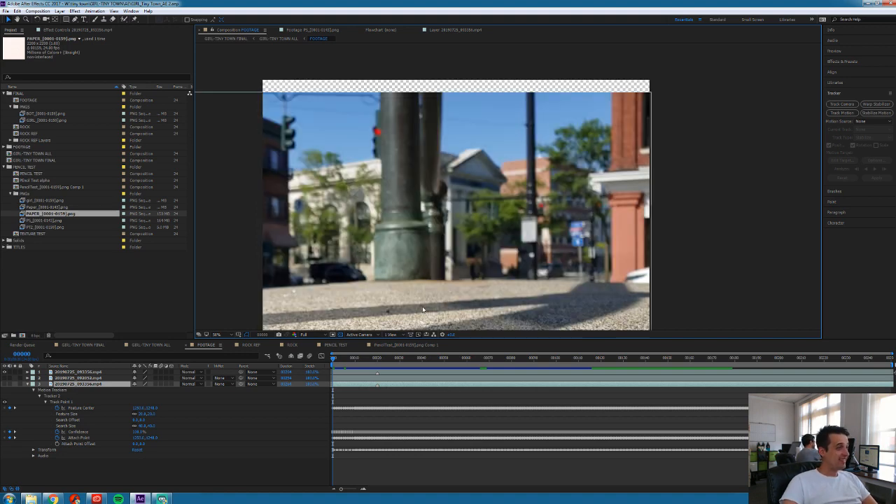
left_click_drag(347, 360, 828, 374)
scroll(437, 259, "down", 2)
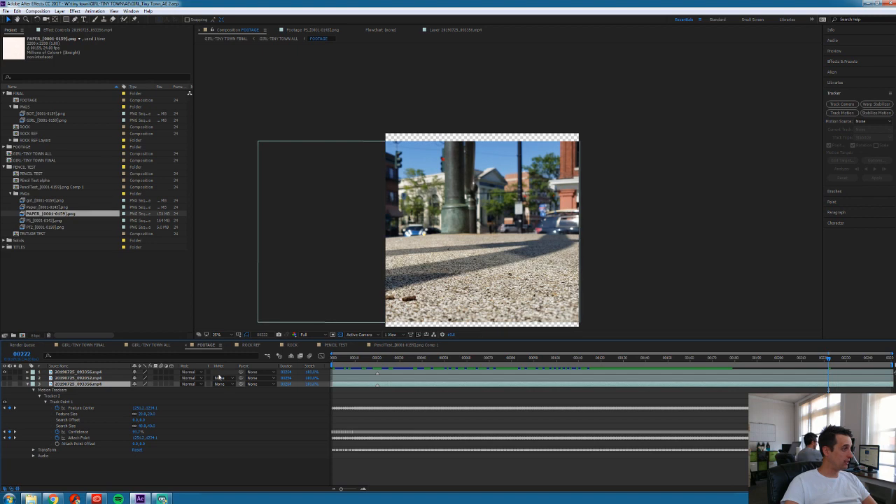
Play the GIRL-TINY TOWN ALL composition from the first frame to review the combined animation
left_click(151, 345)
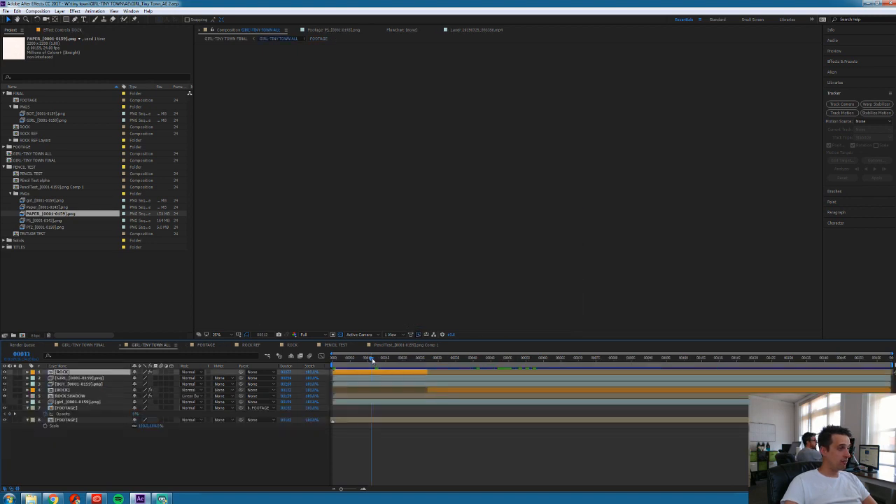
left_click_drag(375, 359, 316, 362)
key("space")
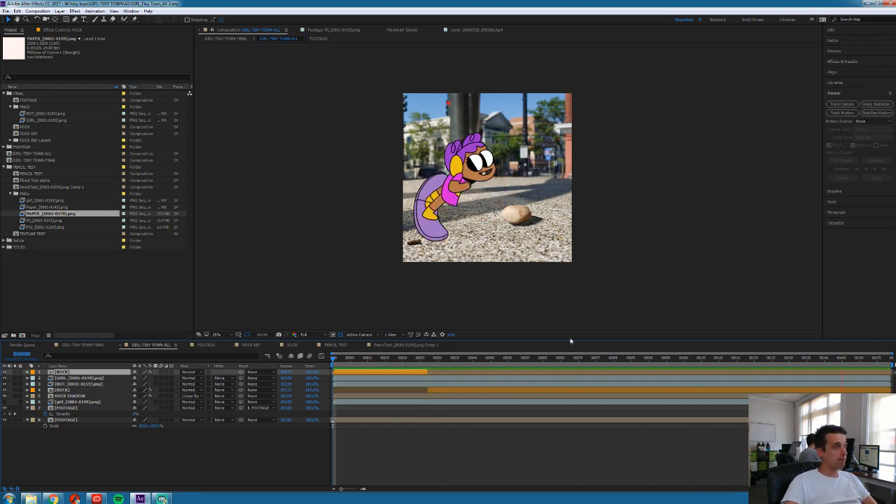
left_click(68, 402)
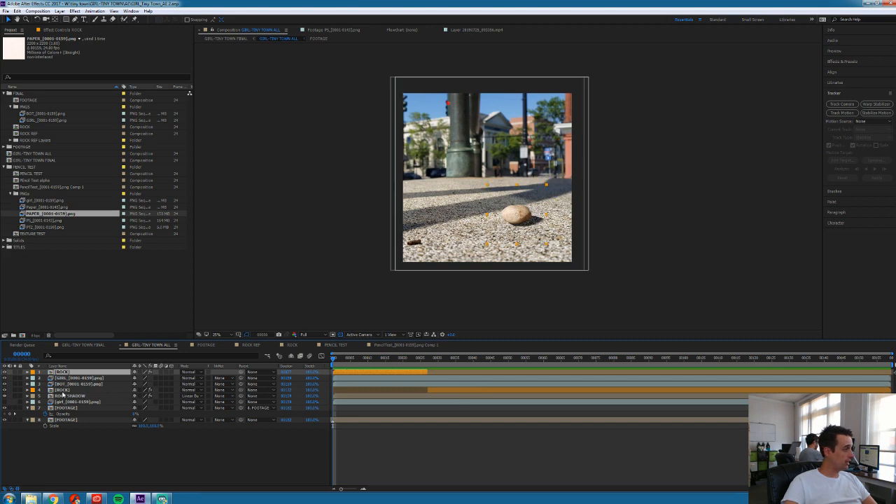
Open the nested ROCK composition from its layer and preview the rock's animation
left_click(62, 391)
double_click(61, 392)
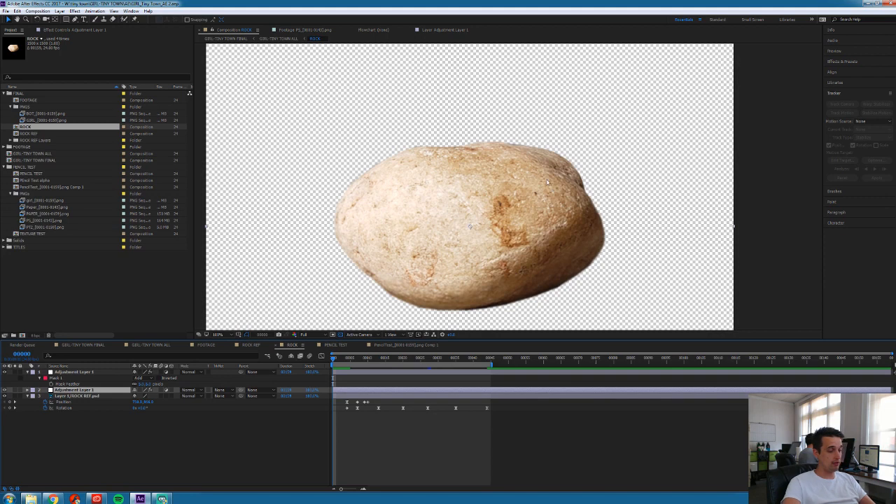
key("comma")
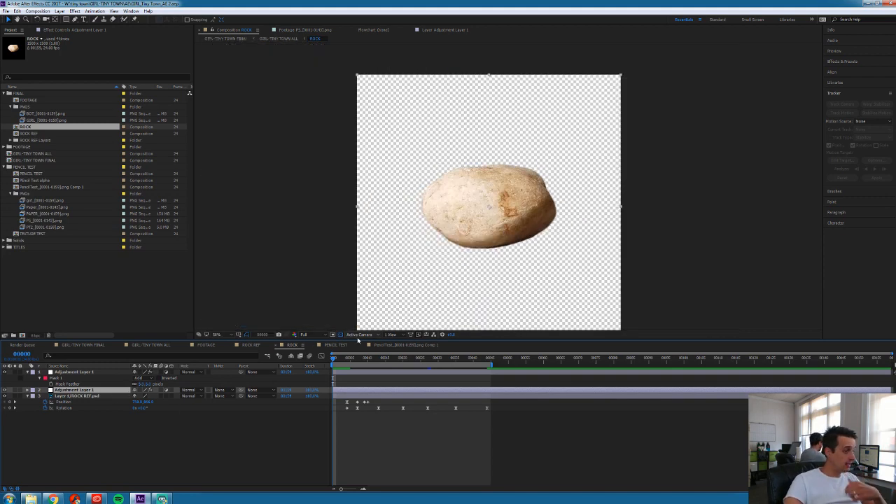
key("space")
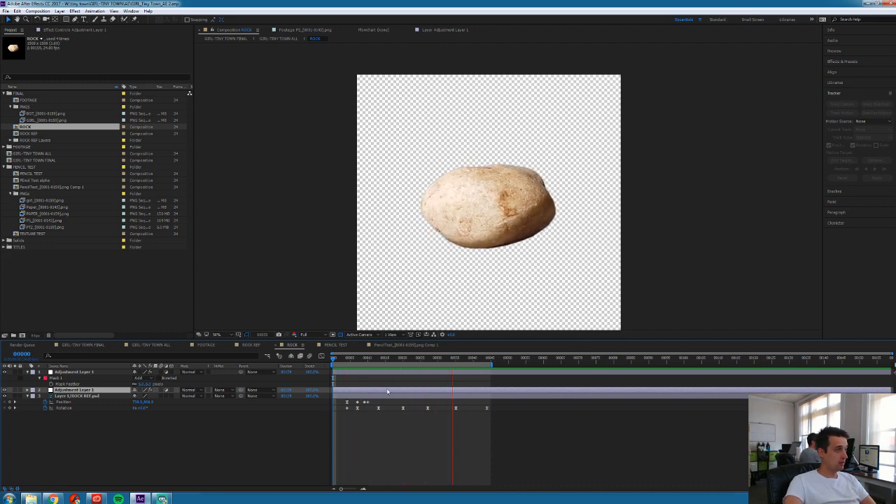
Adjust the Softness of the Real Shadows effect on the ROCK SHADOW layer in GIRL-TINY TOWN ALL
left_click(150, 345)
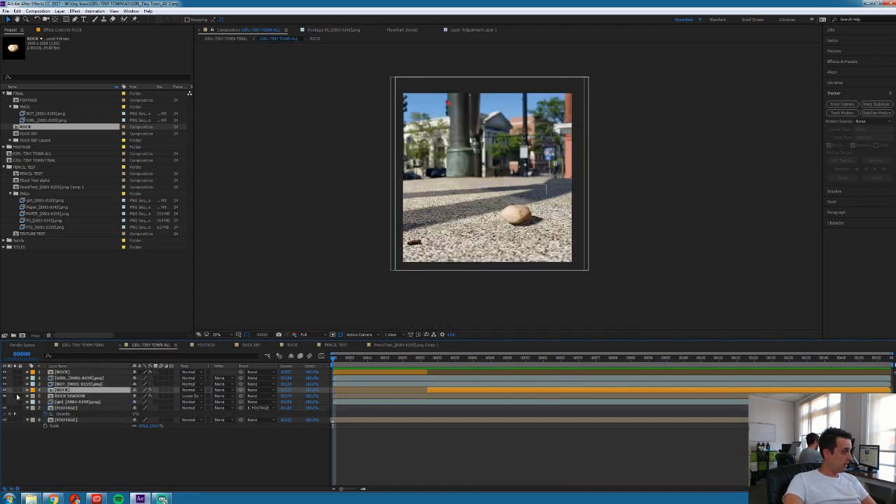
left_click(16, 397)
left_click(15, 396)
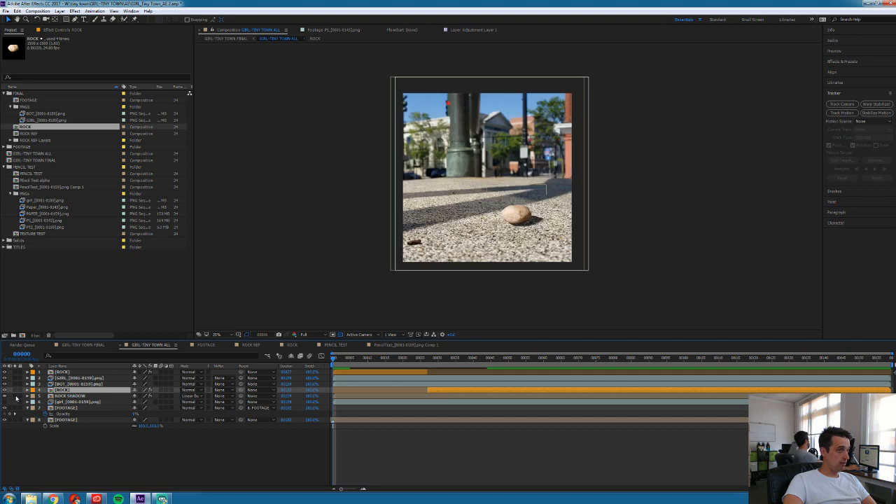
left_click(66, 396)
scroll(528, 245, "up", 2)
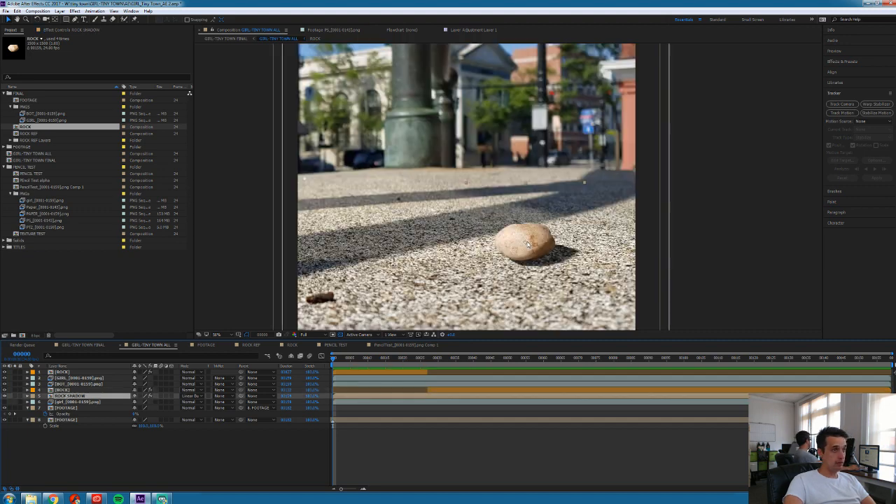
left_click(66, 30)
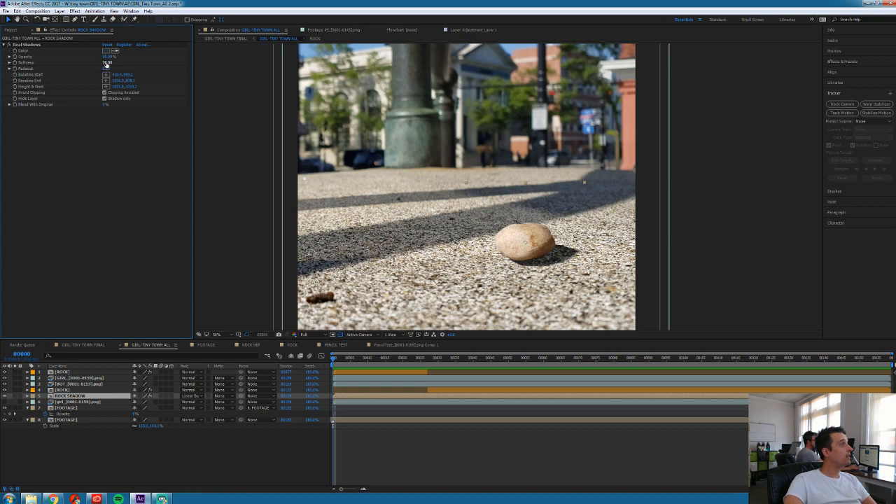
left_click_drag(106, 65, 91, 65)
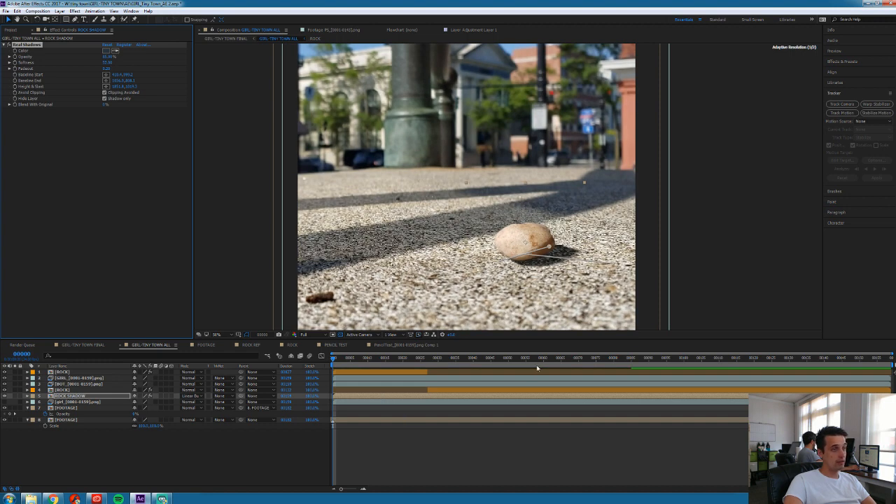
Check the girl, rock and shadow in the opening frames by scrubbing through GIRL-TINY TOWN ALL to frame 28
left_click(344, 358)
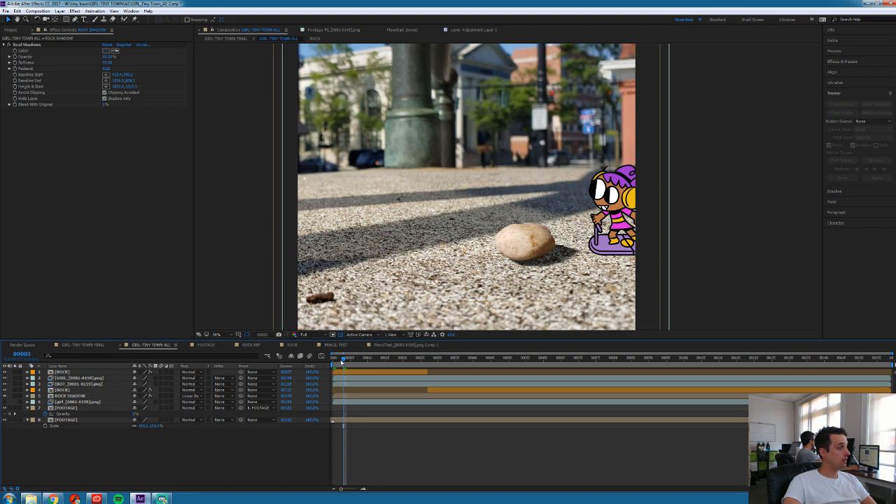
key("Page_Up")
key("Page_Up")
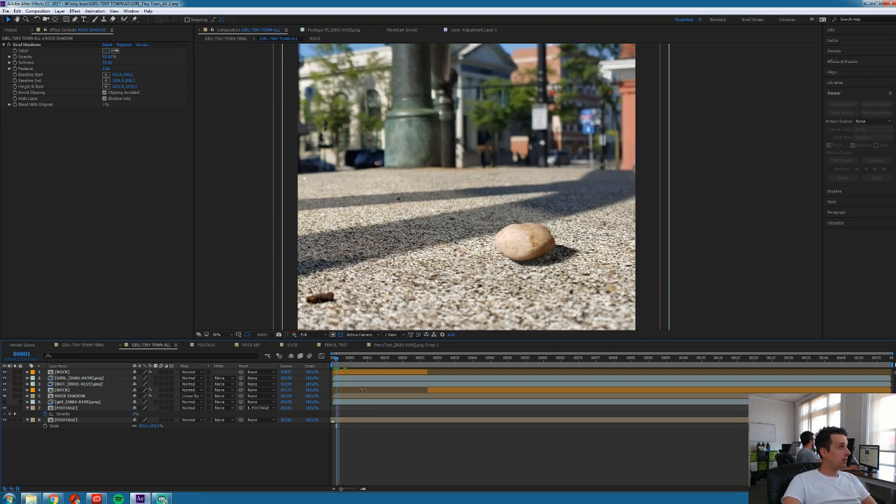
left_click(367, 378)
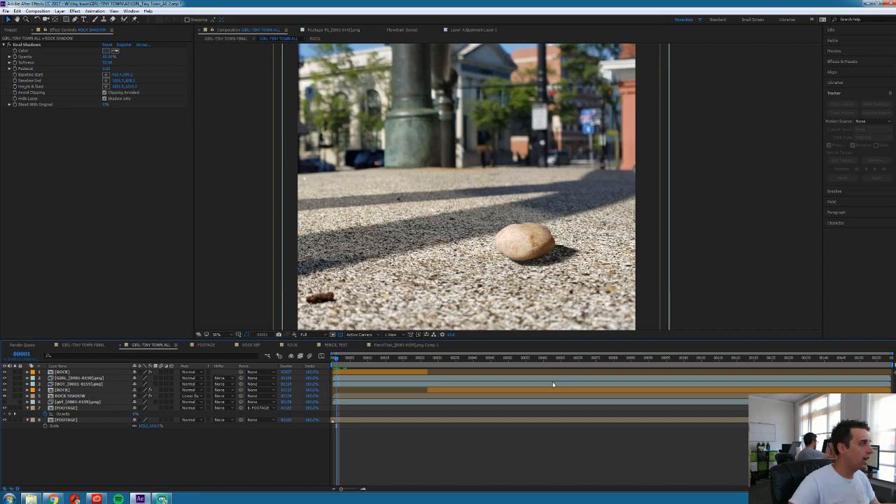
left_click(374, 360)
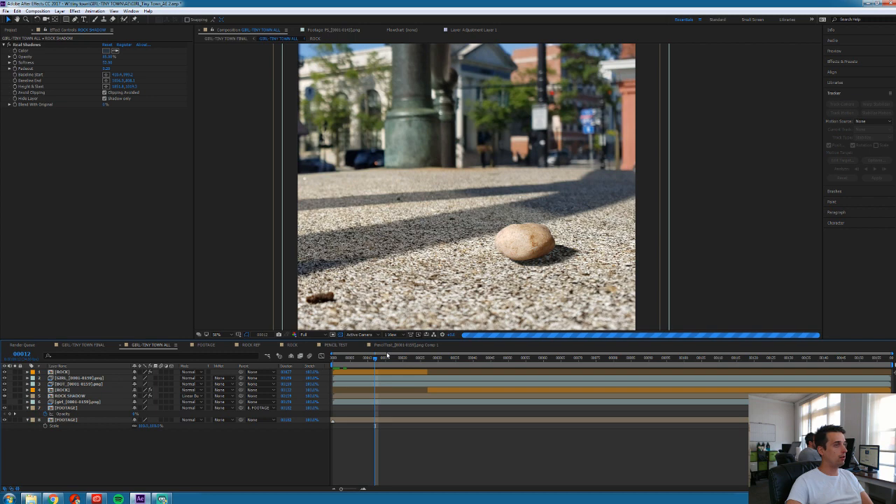
left_click_drag(390, 362, 424, 361)
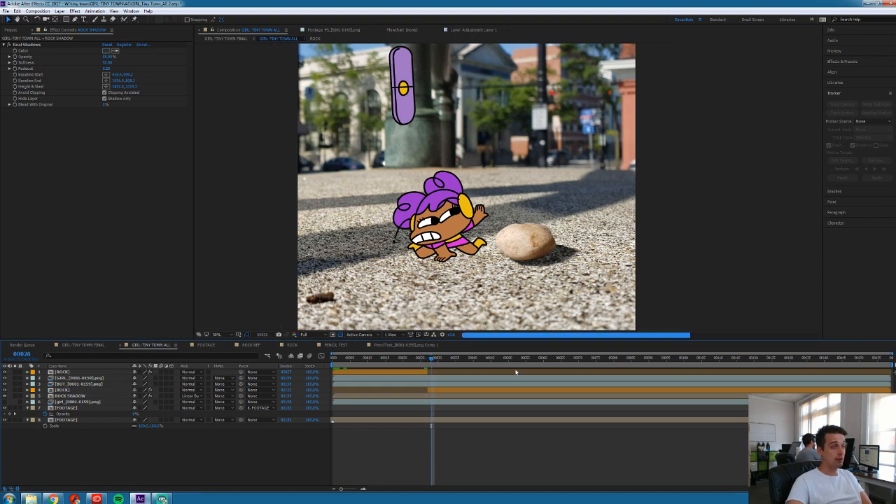
Preview the girl's collision with the rock in GIRL-TINY TOWN ALL
scroll(475, 264, "down", 2)
scroll(475, 264, "up", 2)
key("space")
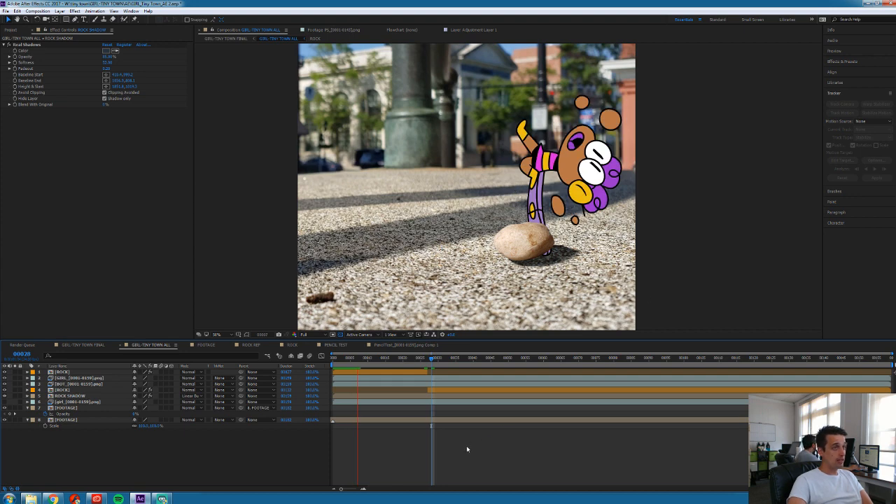
key("space")
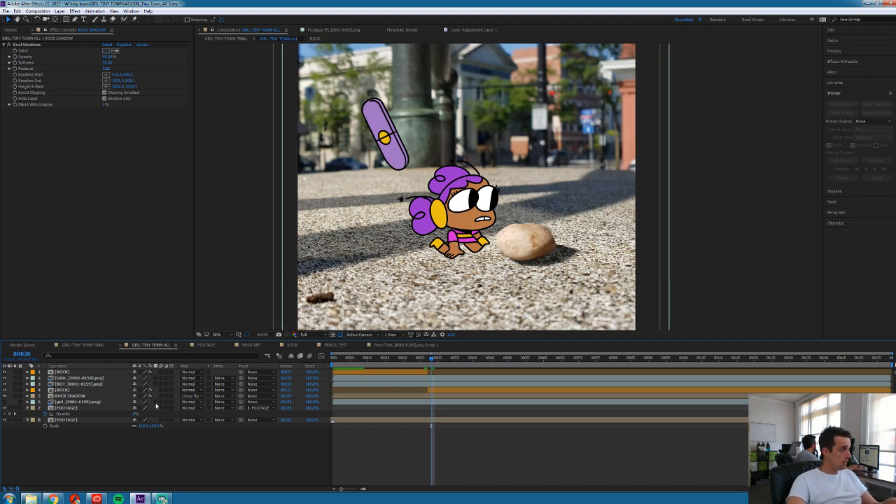
Pre-compose the GIRL and BOT image sequence layers together into a new composition named CHAR-ALL
left_click(77, 378)
left_click(76, 384, "shift")
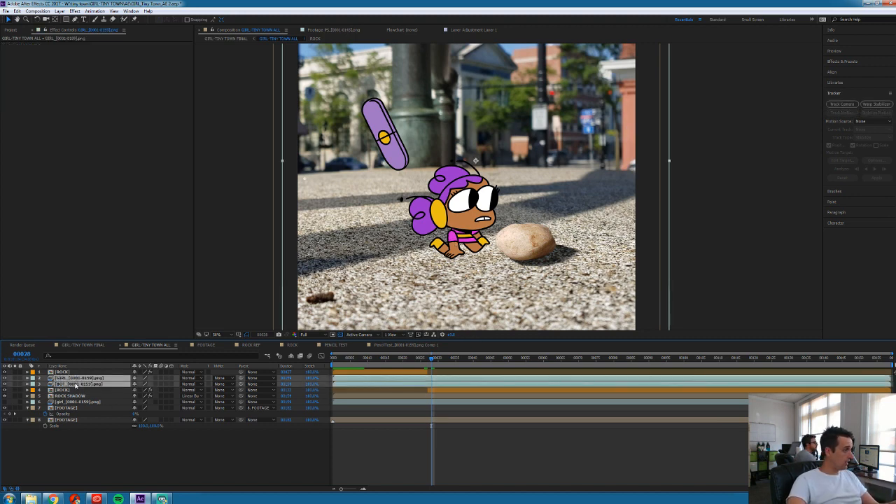
left_click(121, 438)
left_click(76, 379)
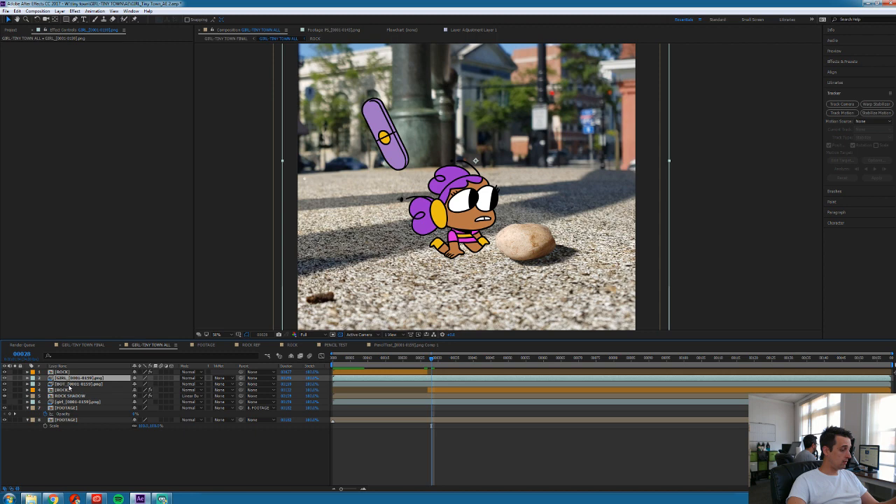
left_click(70, 384, "shift")
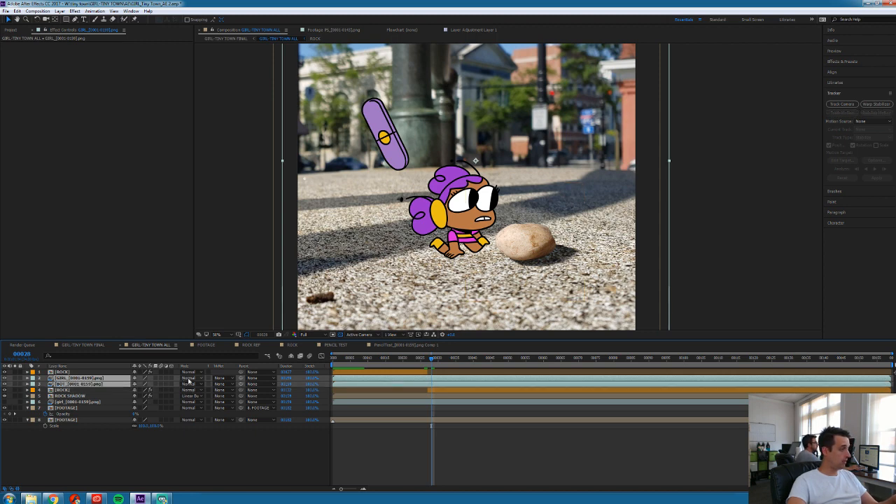
key("ctrl+shift+c")
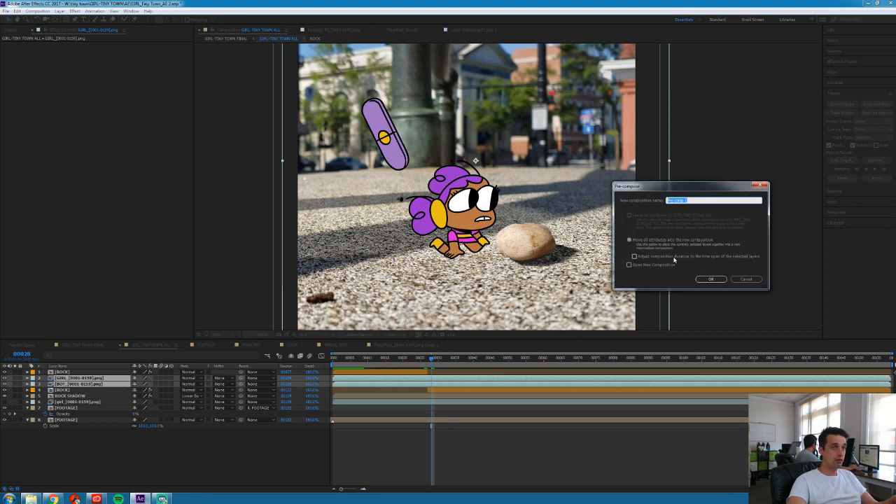
type("GIRL")
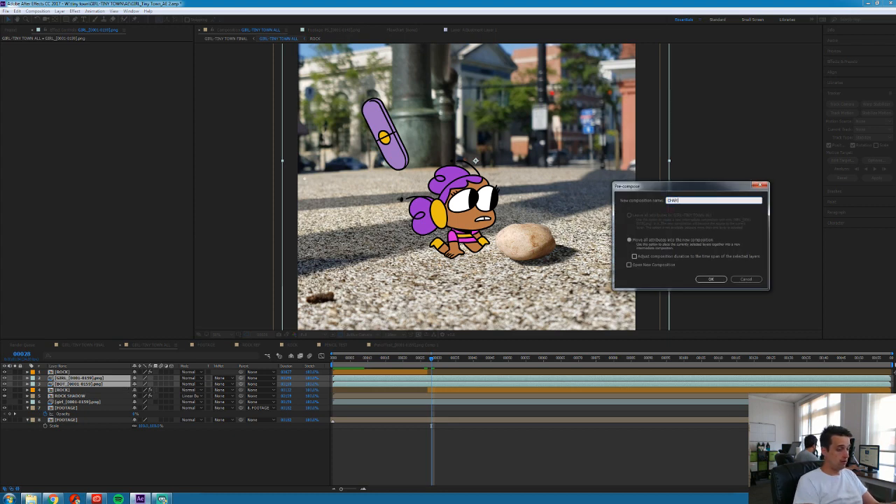
key("Return")
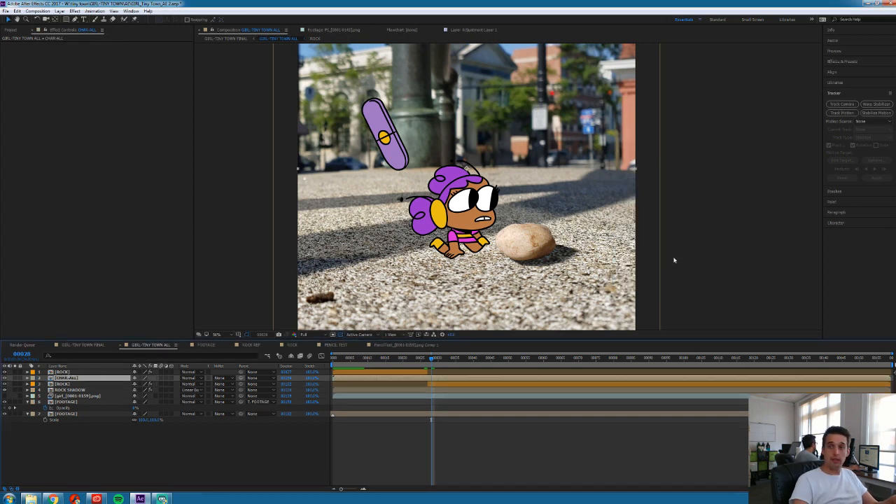
Open the CHAR-ALL composition and duplicate the GIRL layer twice
double_click(65, 379)
left_click(72, 373)
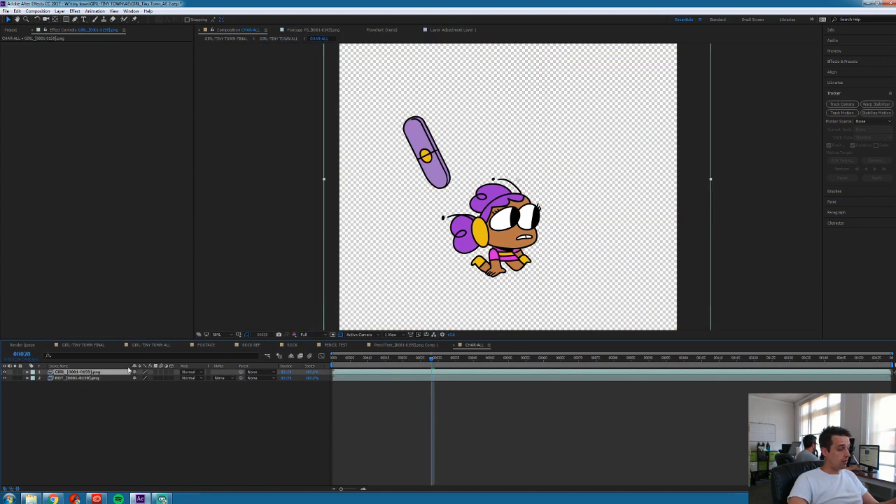
key("ctrl+d")
key("ctrl+d")
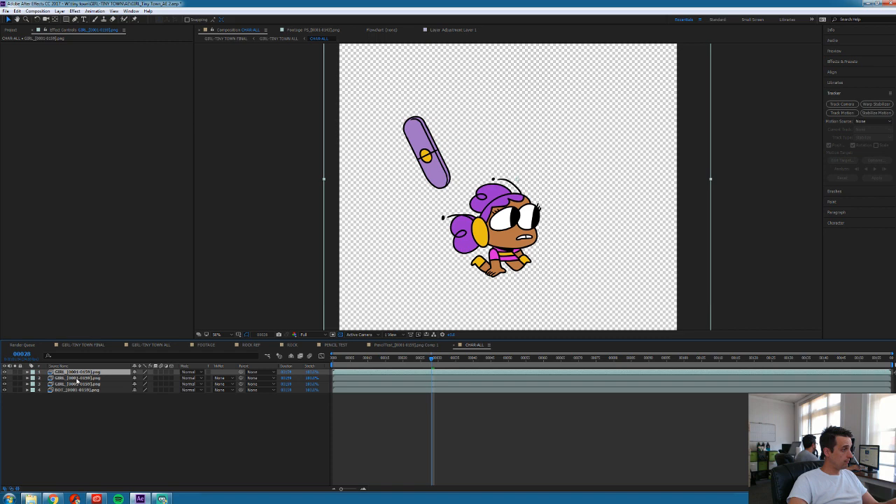
Give the second GIRL layer an Alpha Inverted track matte from the layer above and set its blending mode to Add
left_click(78, 379)
left_click(219, 378)
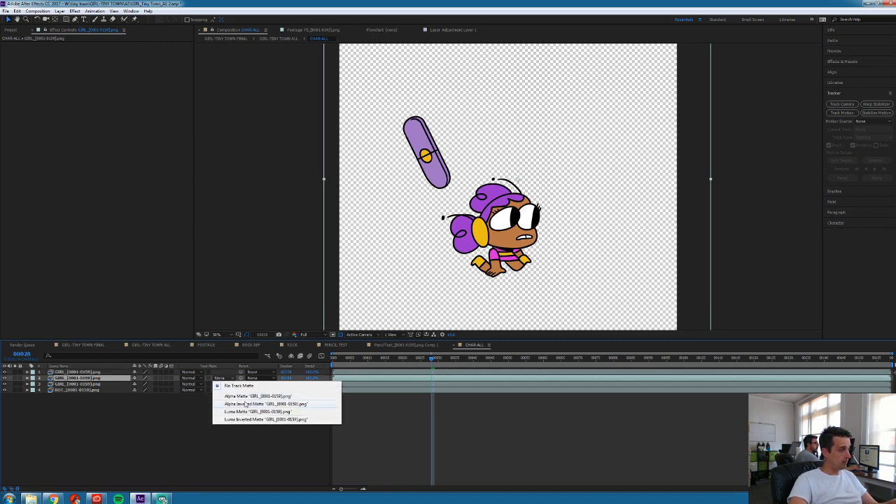
left_click(246, 405)
left_click(201, 379)
left_click(196, 139)
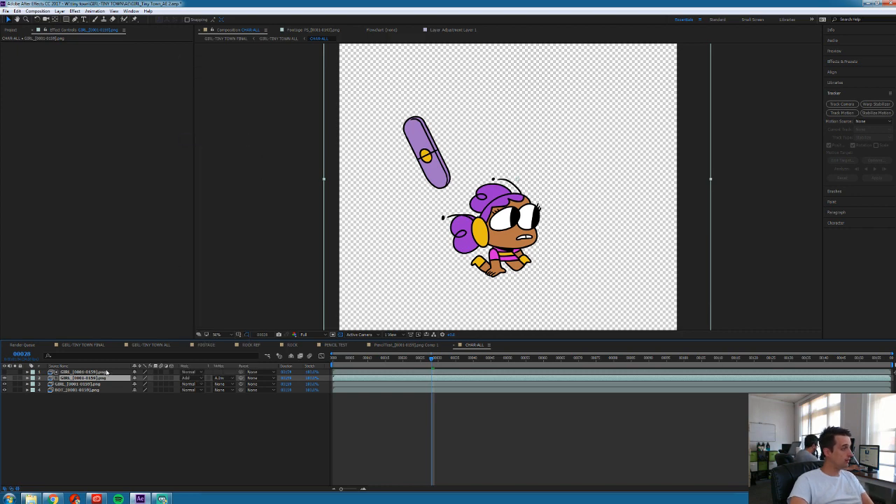
Nudge the topmost GIRL matte layer slightly to the right to create a highlight along the girl's left edges
left_click(98, 374)
key("shift+Right")
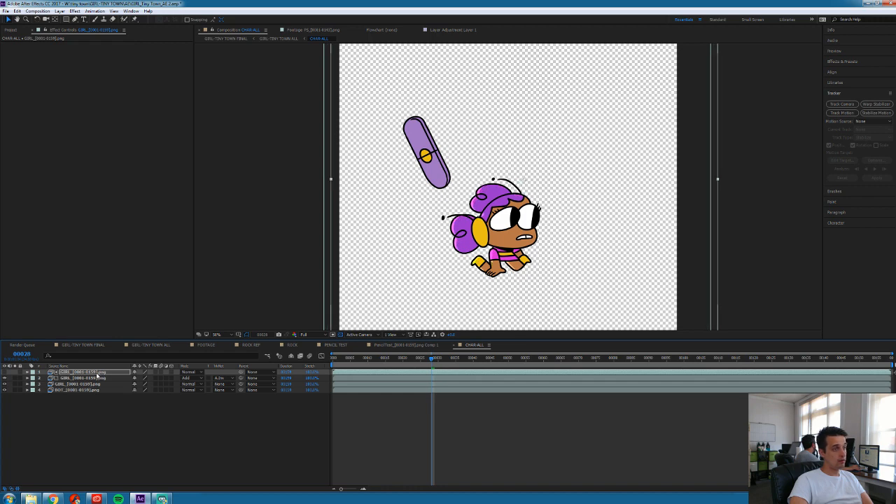
key("shift+Right")
key("shift+Right")
key("shift+Left")
key("Right")
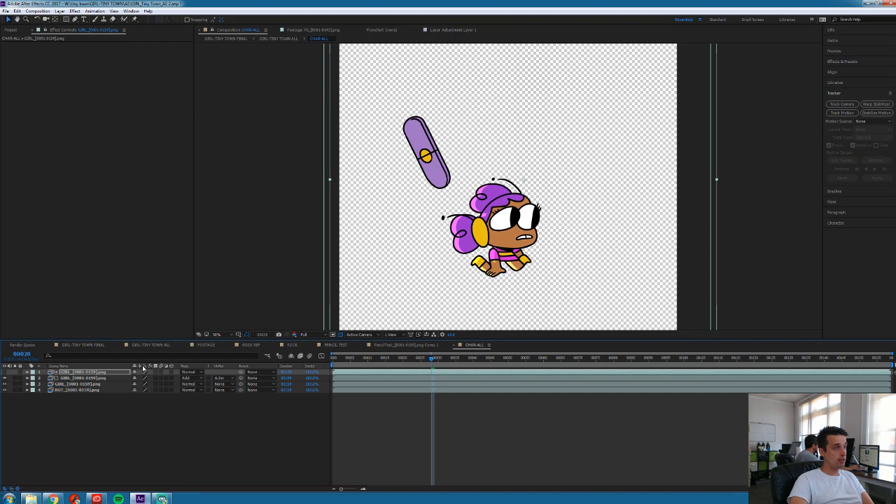
Apply a Gaussian Blur effect to the second GIRL layer, the one blended with Add
left_click(83, 378)
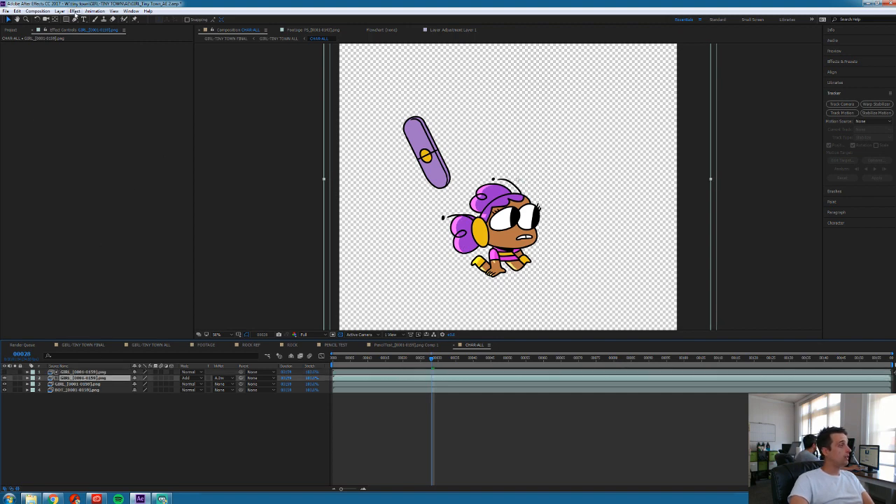
left_click(74, 11)
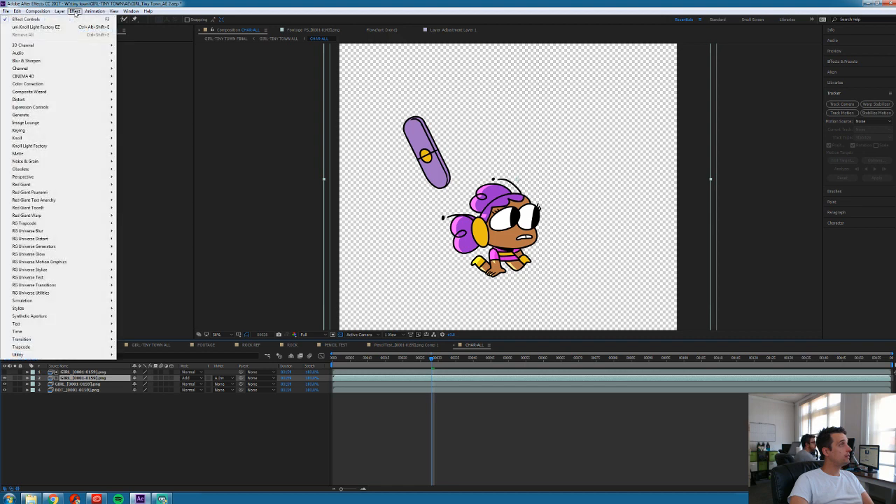
left_click(77, 19)
left_click(90, 373)
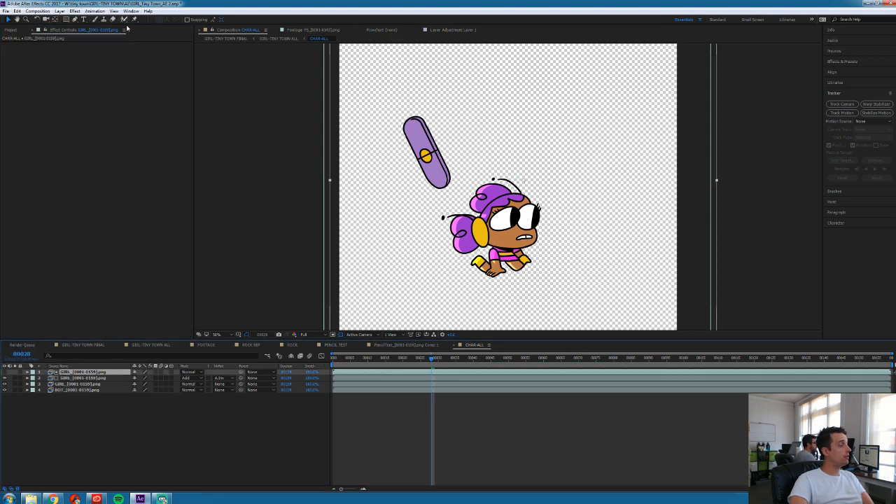
left_click(91, 380)
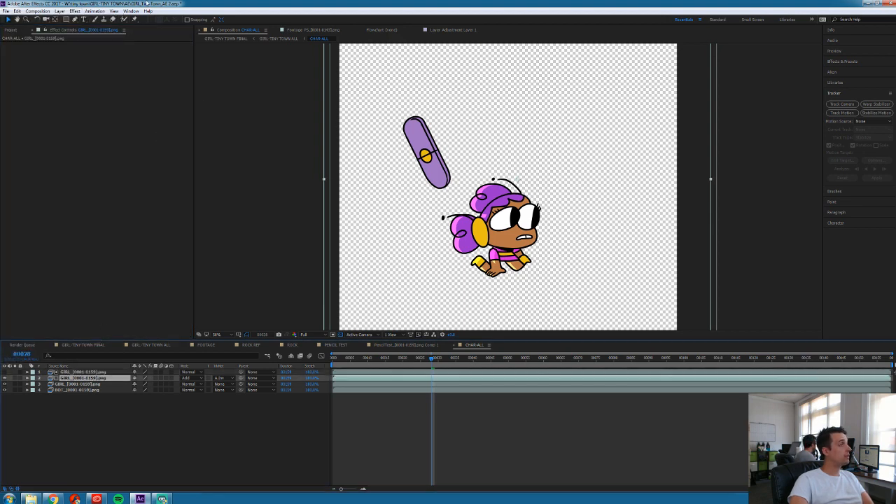
left_click(74, 11)
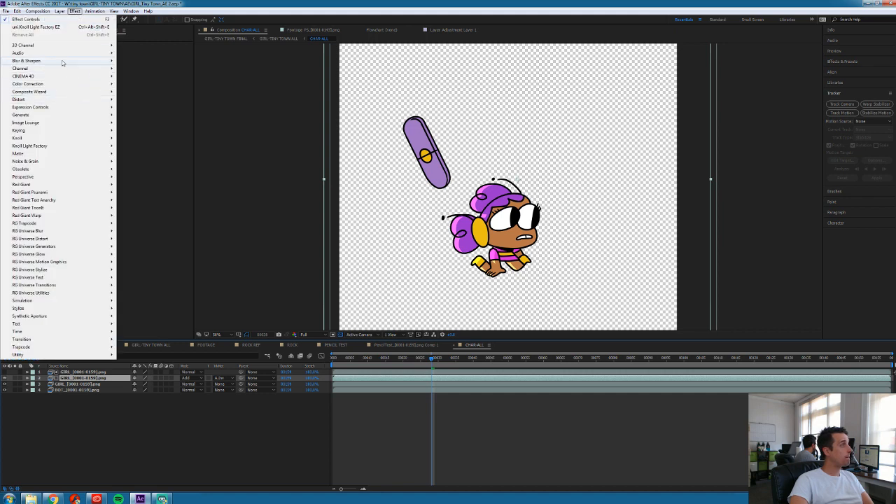
mouse_move(66, 62)
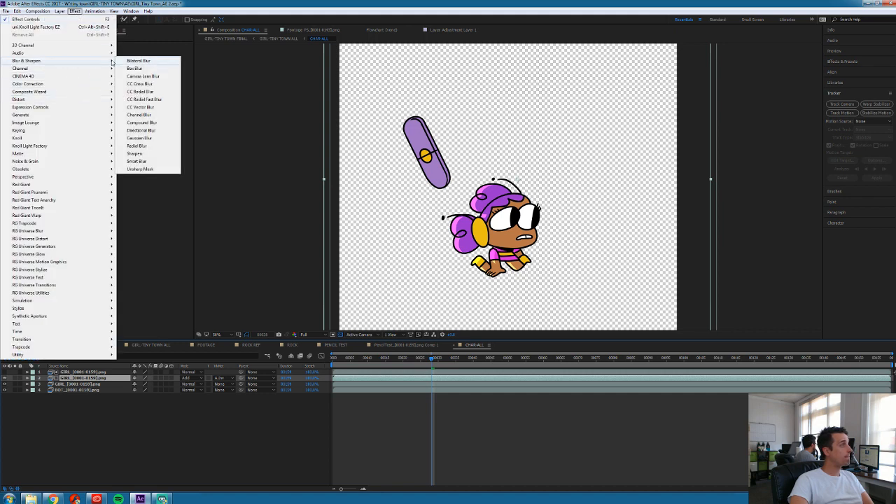
left_click(148, 138)
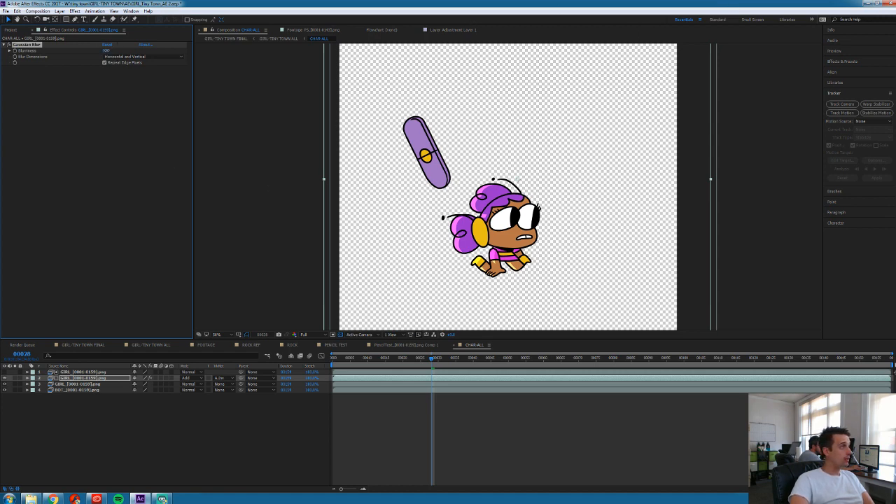
Increase the Blurriness of the Gaussian Blur on the second GIRL layer to soften the highlight
left_click_drag(106, 51, 116, 51)
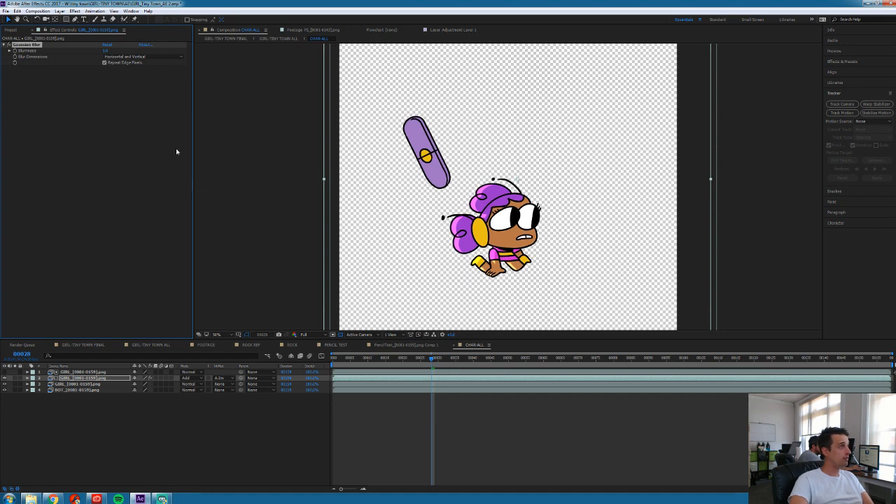
left_click(106, 51)
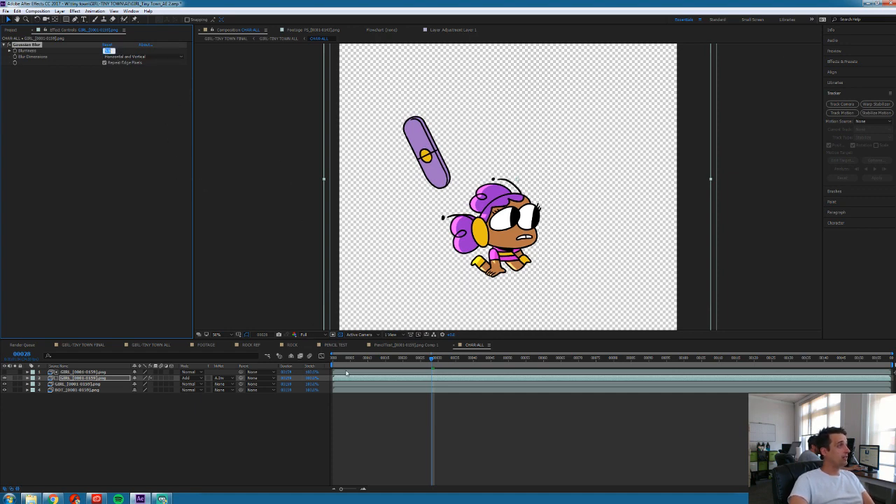
left_click(118, 155)
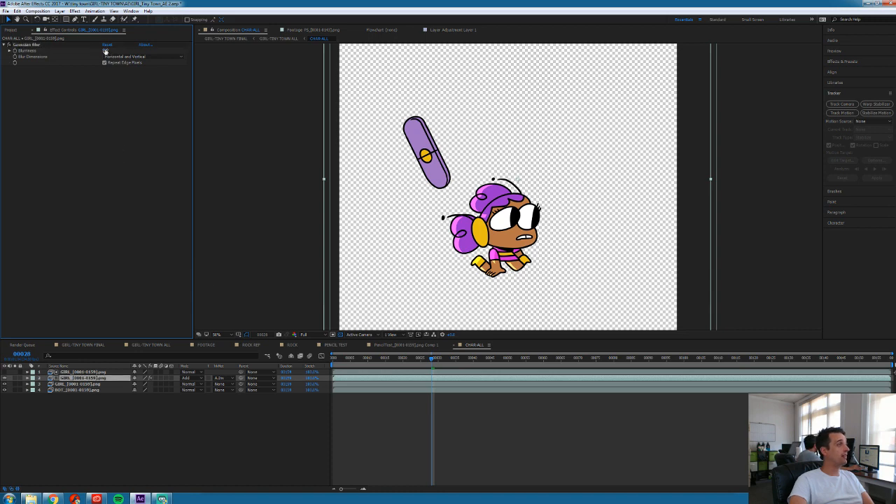
left_click_drag(106, 51, 138, 51)
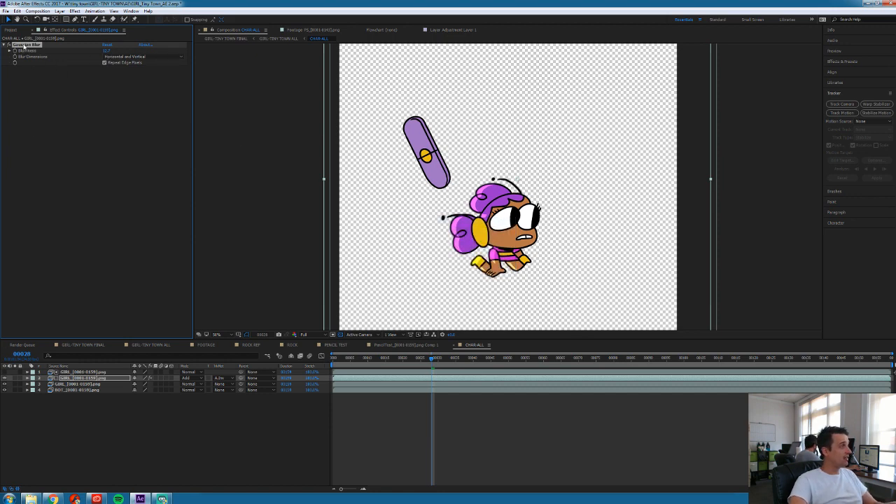
Move the Gaussian Blur effect from the second GIRL layer to the topmost GIRL matte layer and raise its Blurriness
key("ctrl+x")
left_click(86, 373)
key("ctrl+v")
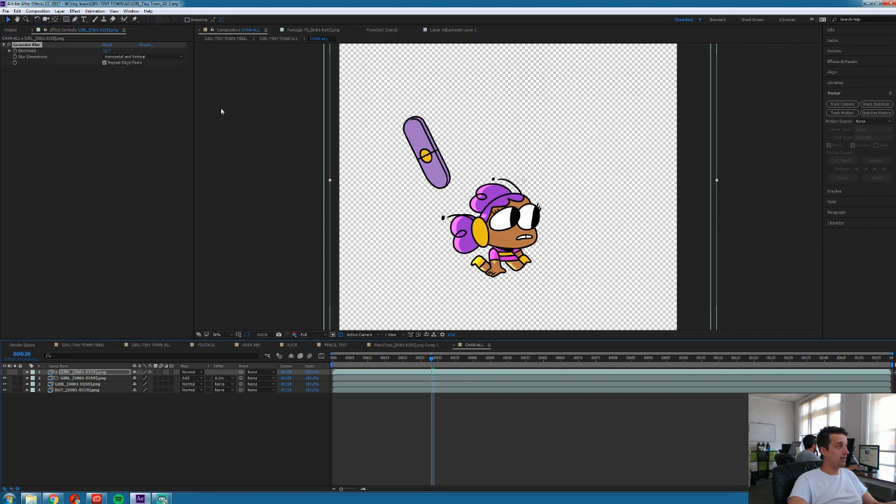
mouse_move(107, 51)
left_mouse_down()
mouse_move(95, 51)
mouse_move(113, 50)
left_mouse_up()
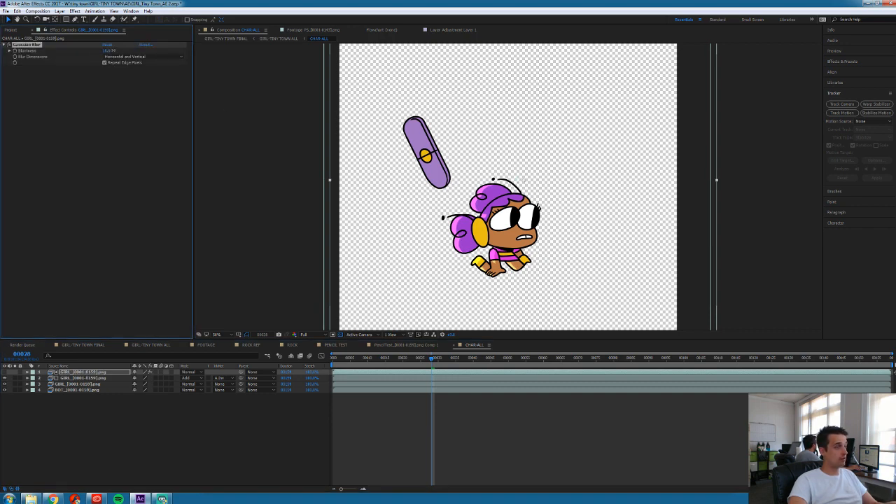
Inspect the girl's softened edge highlight and preview the CHAR-ALL animation
scroll(450, 230, "up", 1)
scroll(460, 244, "down", 1)
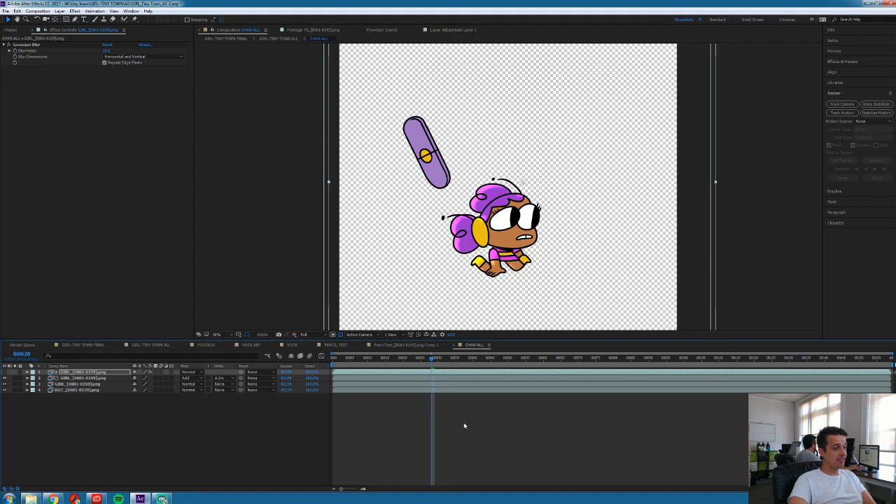
key("space")
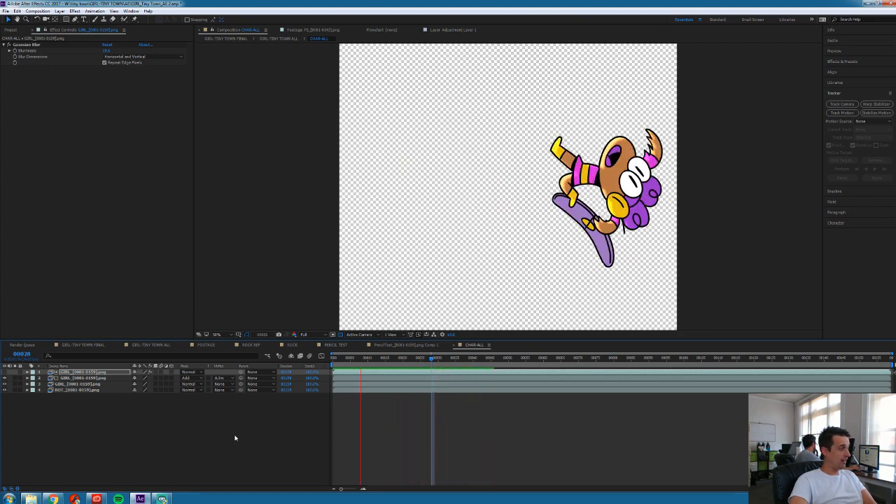
key("space")
Set the label colour of all three GIRL layers to Purple
left_click(82, 384)
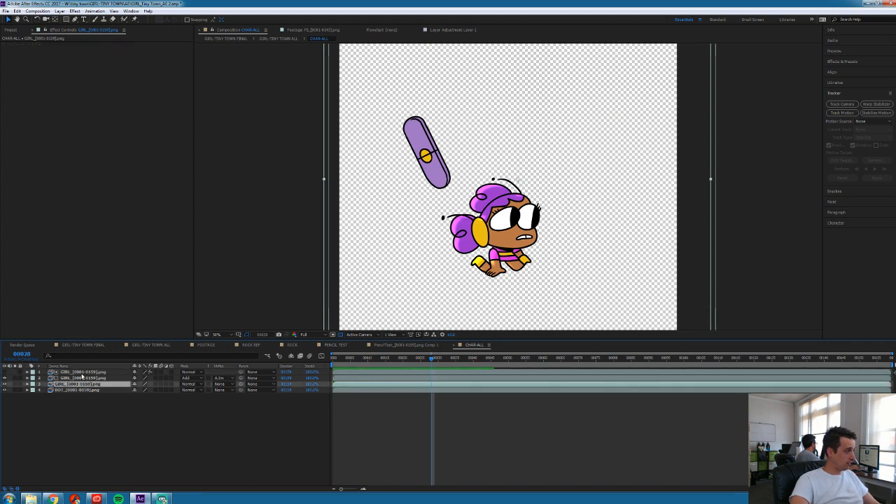
left_click(83, 373, "shift")
left_click(32, 384)
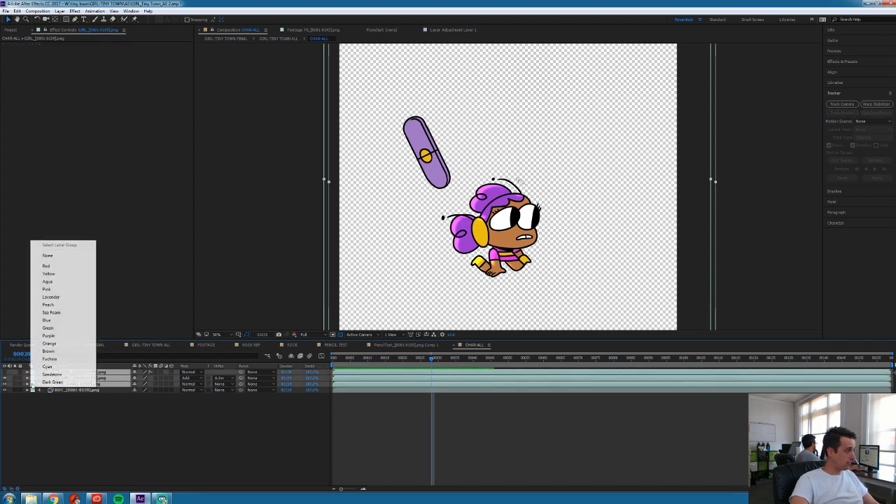
left_click(56, 336)
left_click(70, 390)
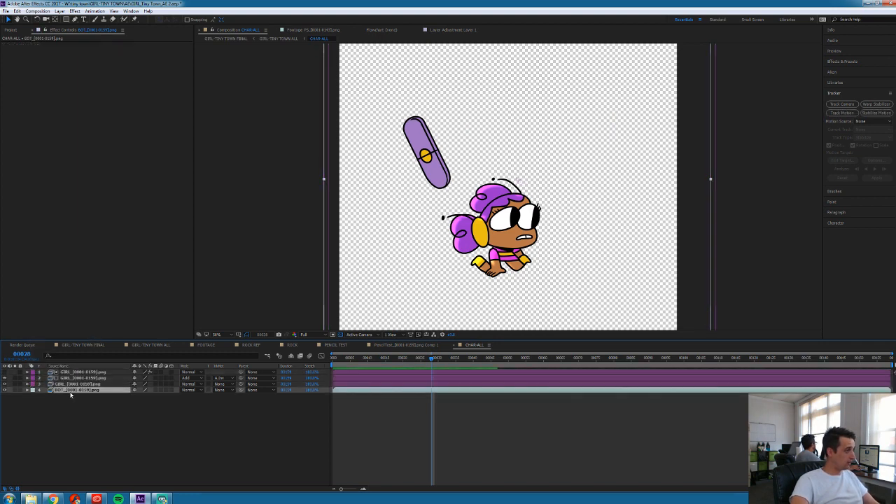
key("ctrl+d")
key("ctrl+d")
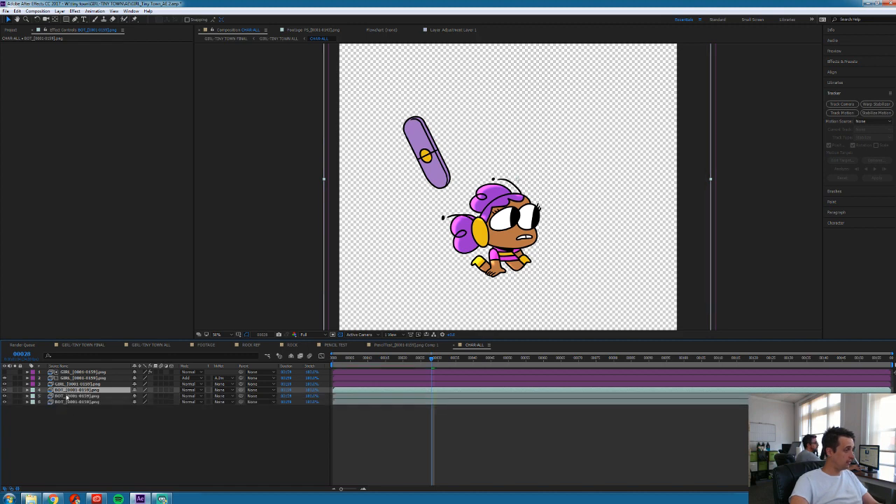
left_click(10, 30)
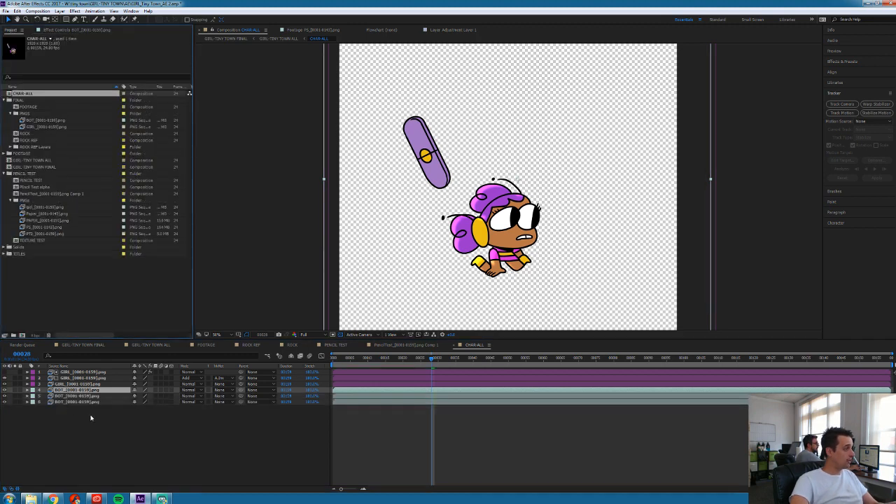
left_click(80, 397, "shift")
key("Delete")
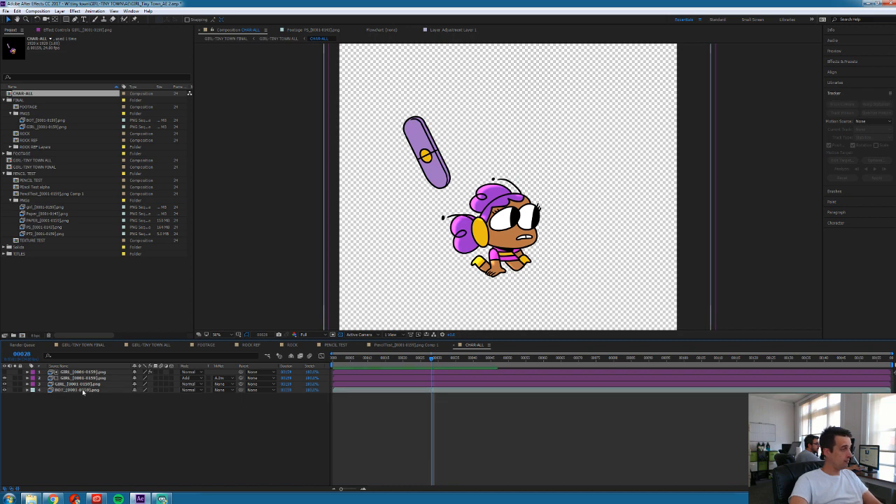
Duplicate the top two GIRL layers and place the copies directly above the BOT layer
left_click(77, 373)
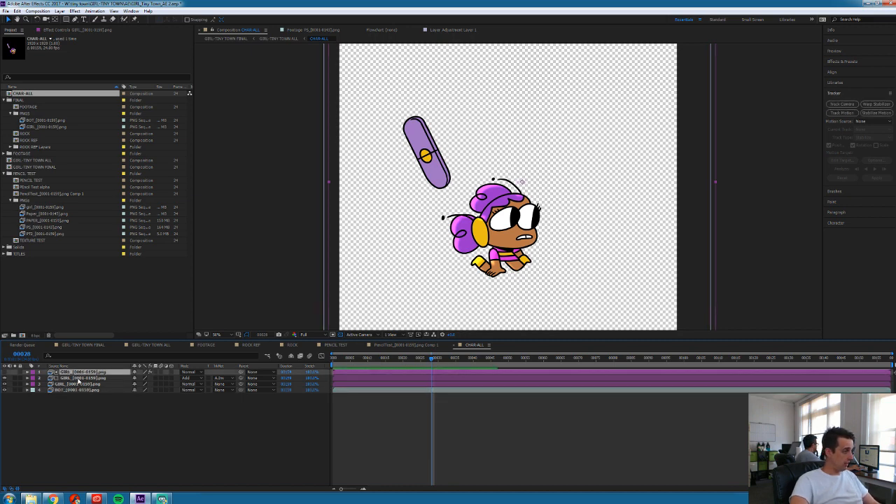
left_click(70, 379, "shift")
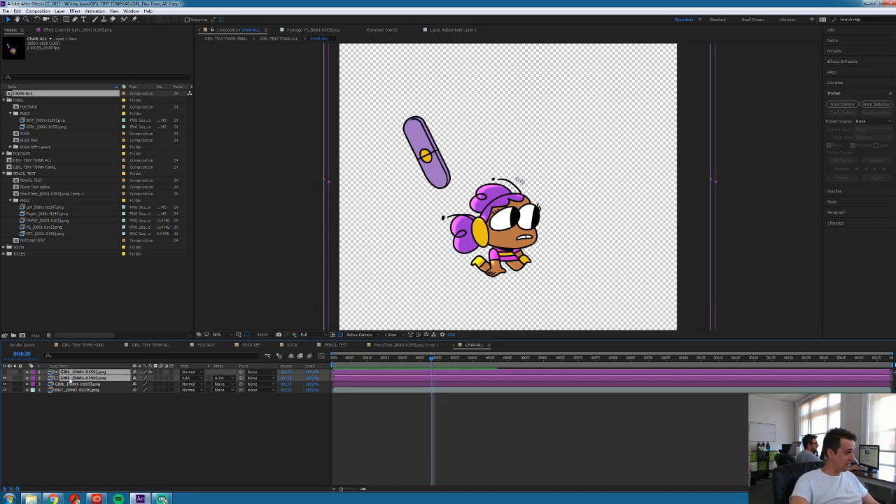
key("ctrl+d")
left_click_drag(70, 379, 73, 401)
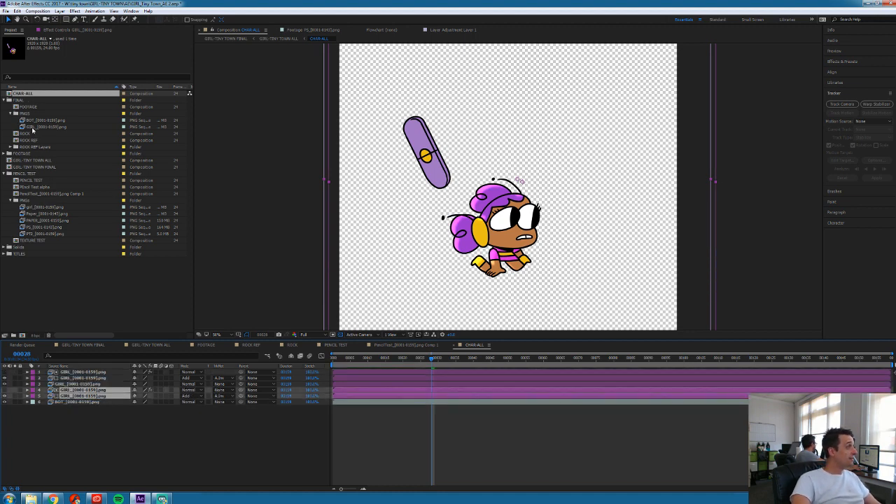
Replace the source of the two duplicated GIRL layers with the BOT_[0001-0159].png sequence and set their label colour to Aqua
left_click(21, 121)
left_click_drag(21, 122, 72, 397)
left_click(33, 396)
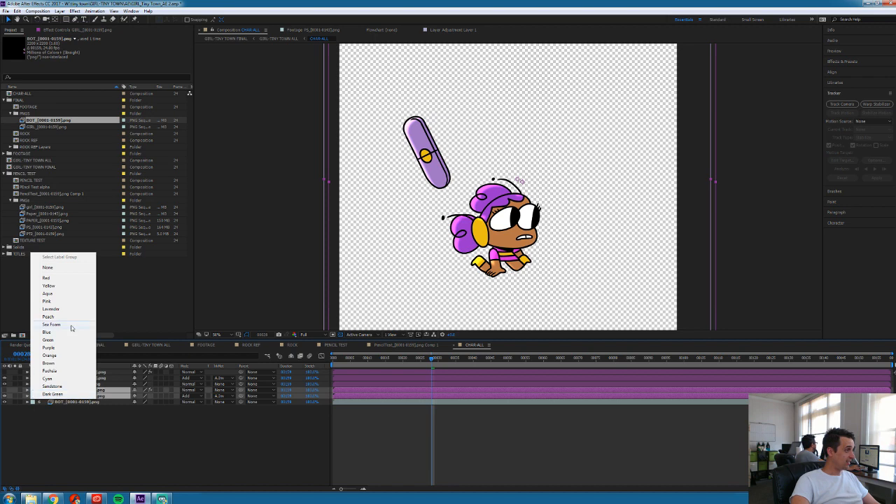
left_click(62, 295)
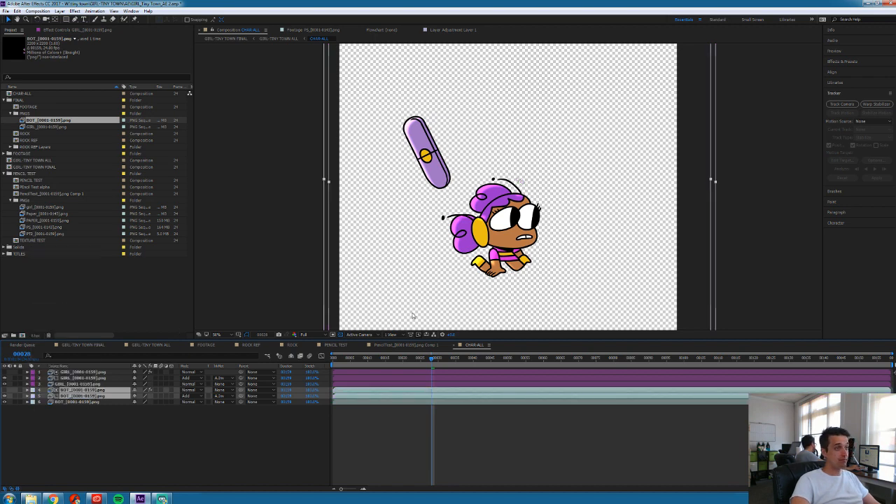
left_click(357, 410)
Set the Opacity of the BOT highlight layer with the Add blend mode to 75%
left_click(70, 396)
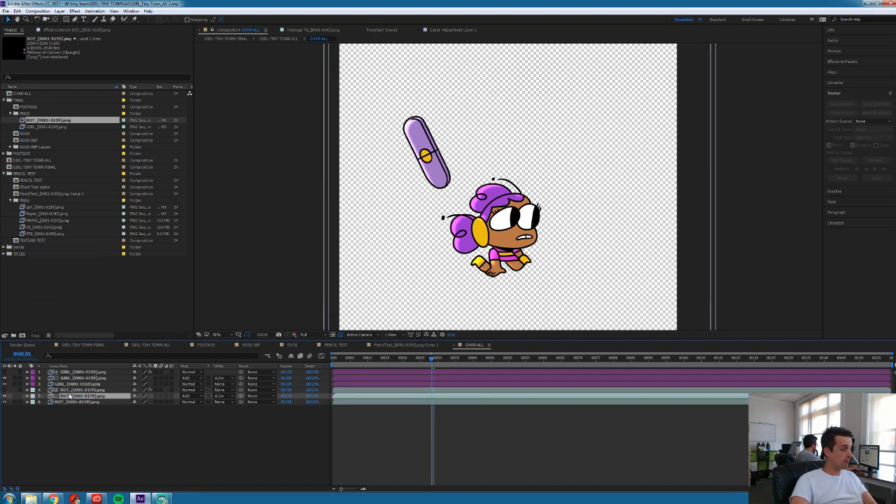
left_click(75, 390)
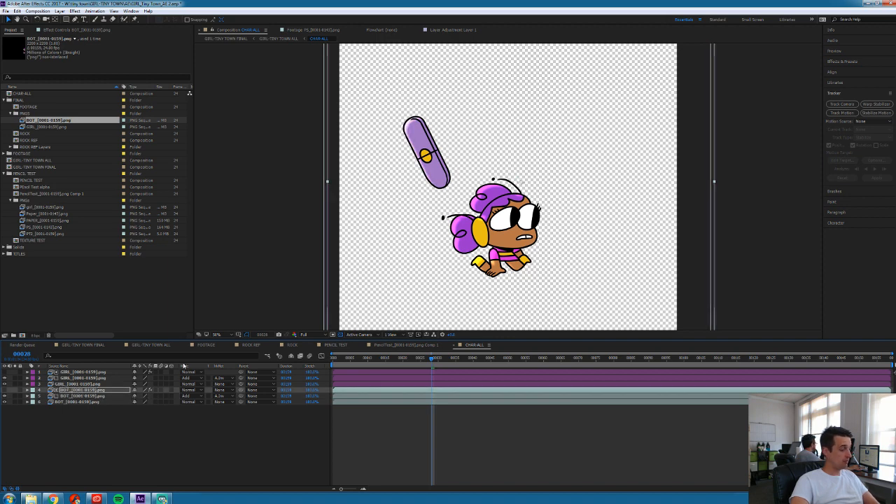
key("t")
key("t")
left_click(78, 398)
key("t")
left_click(138, 402)
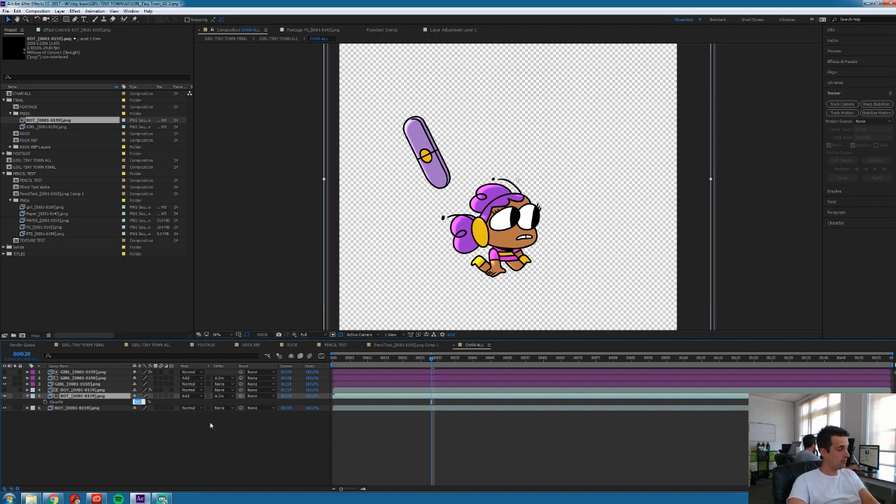
type("75")
key("Return")
Preview the CHAR-ALL animation and check the characters over the street footage in the GIRL-TINY TOWN ALL composition
key("space")
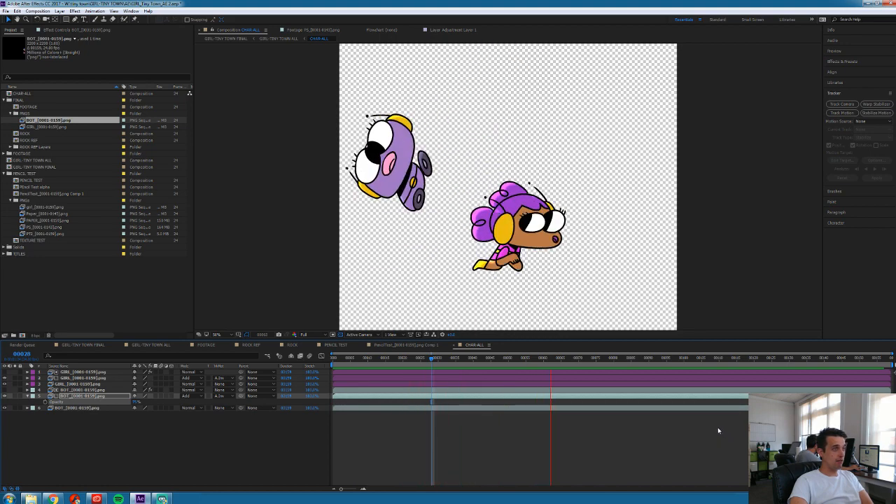
key("space")
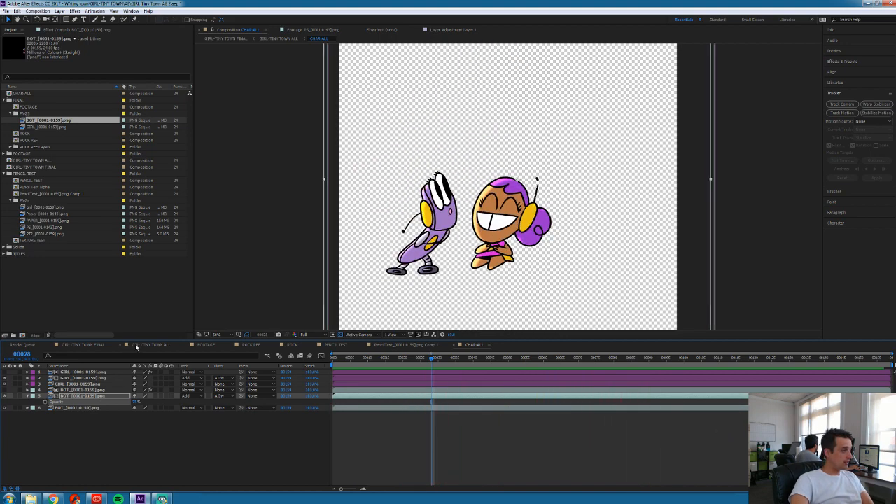
left_click(148, 345)
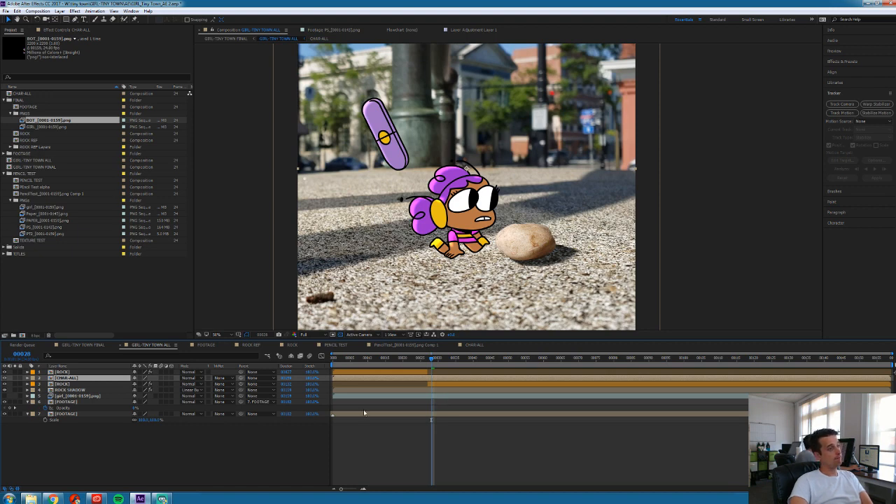
Add a Simple Choker effect to the topmost GIRL matte layer in CHAR-ALL and place it above the Gaussian Blur
double_click(393, 382)
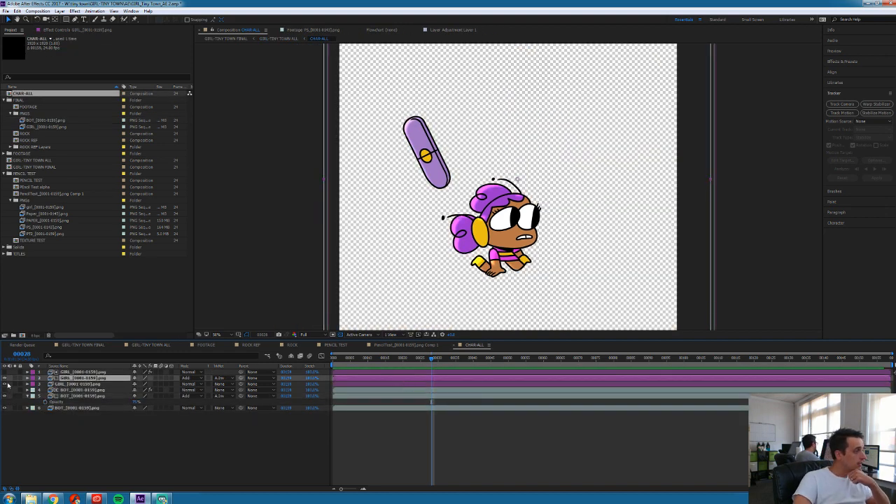
left_click(82, 372)
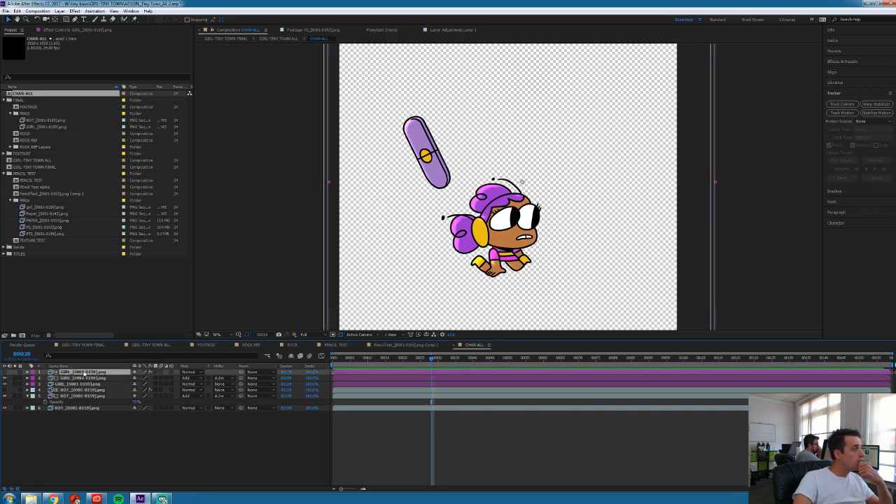
left_click(5, 374)
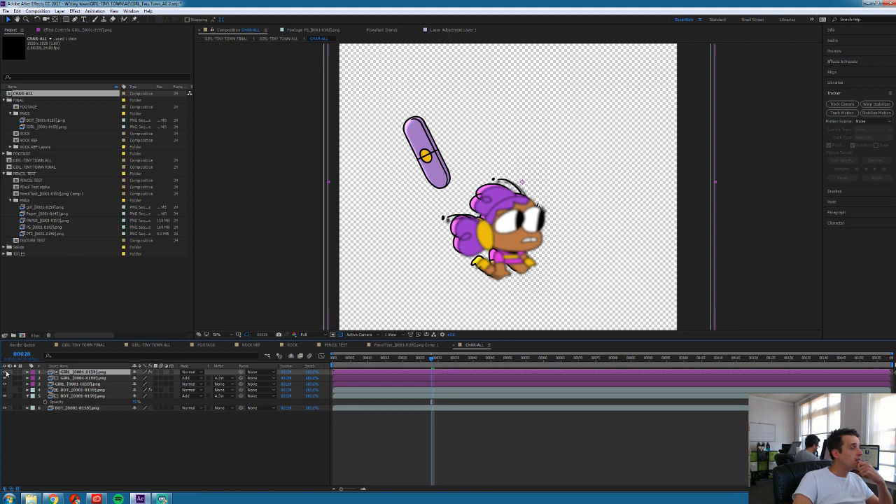
left_click(74, 11)
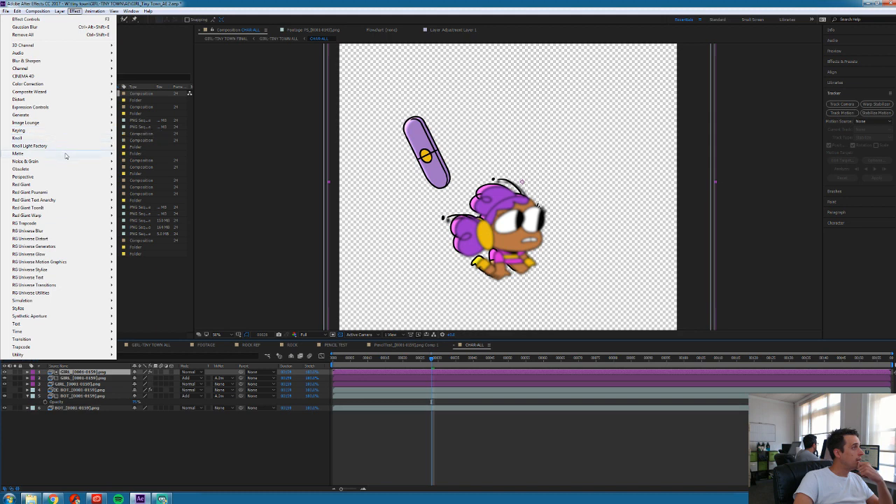
mouse_move(65, 156)
left_click(145, 187)
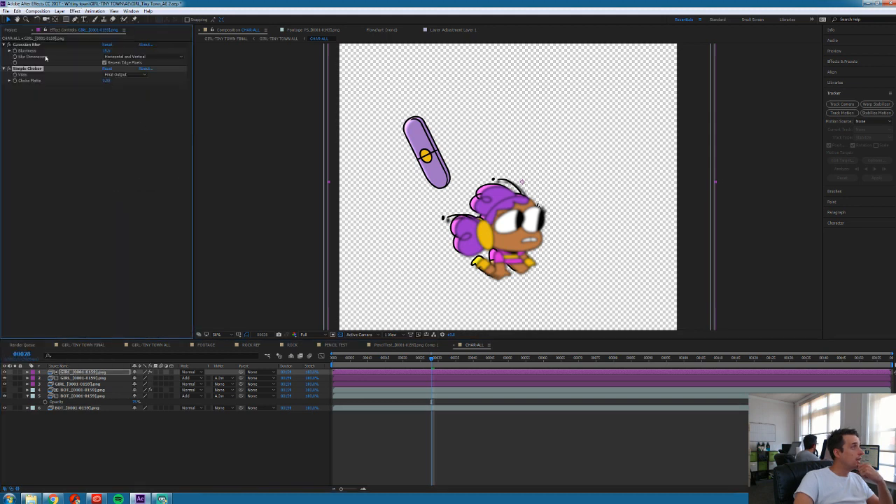
left_click_drag(33, 48, 45, 124)
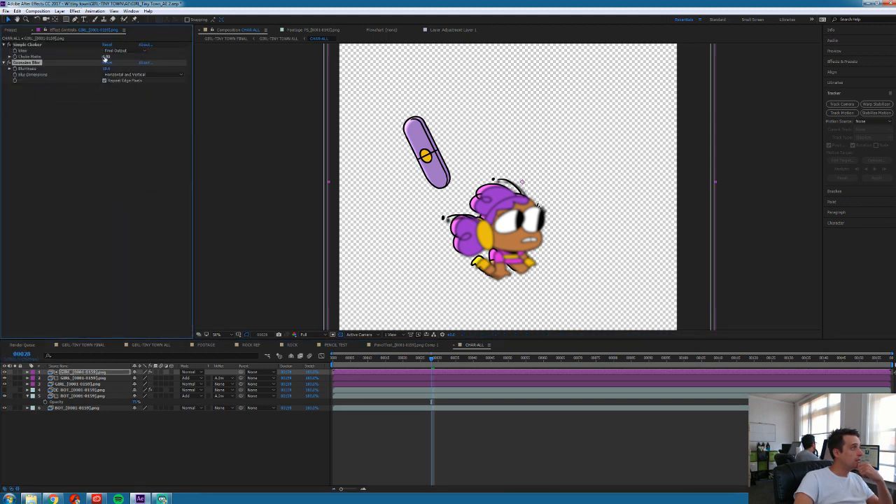
Raise the Simple Choker's Choke Matte value to widen the girl's edge highlight, and hide the matte layer again
left_click_drag(105, 57, 128, 57)
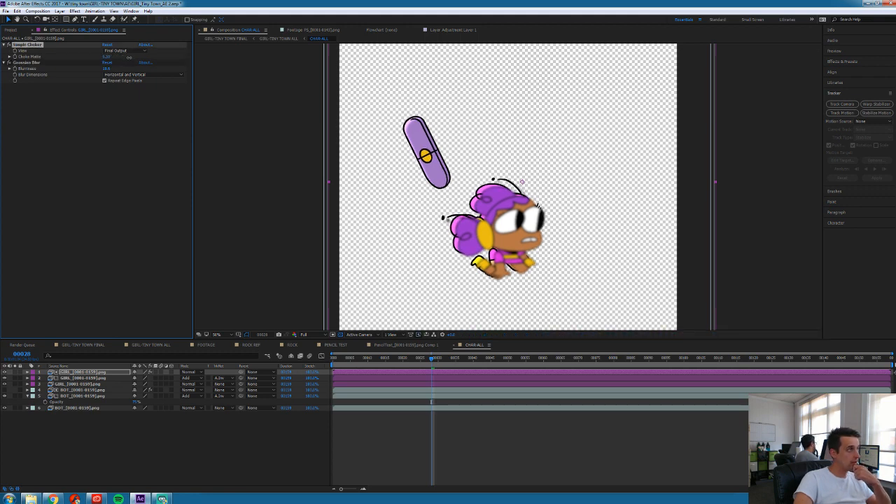
left_click_drag(128, 58, 130, 57)
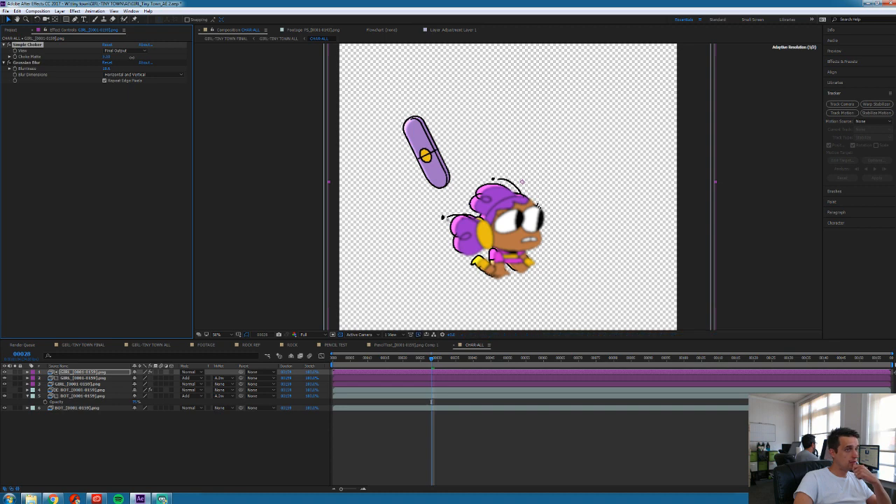
left_click(6, 373)
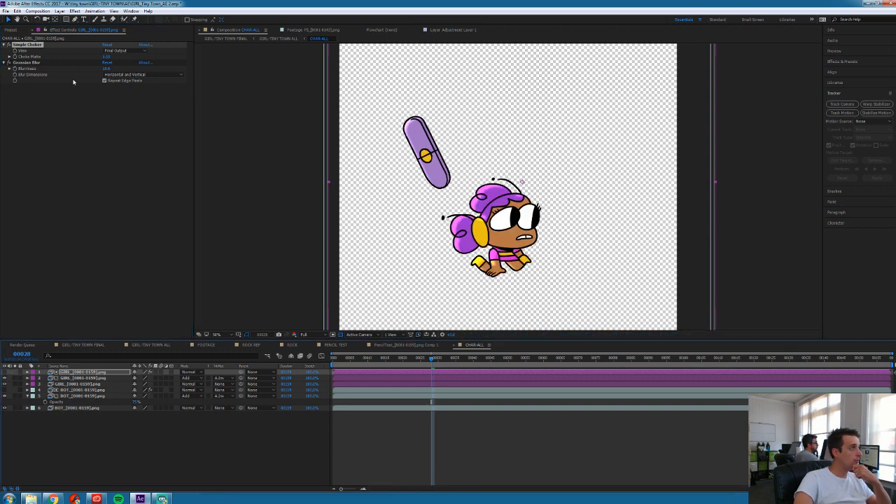
left_click_drag(106, 57, 130, 56)
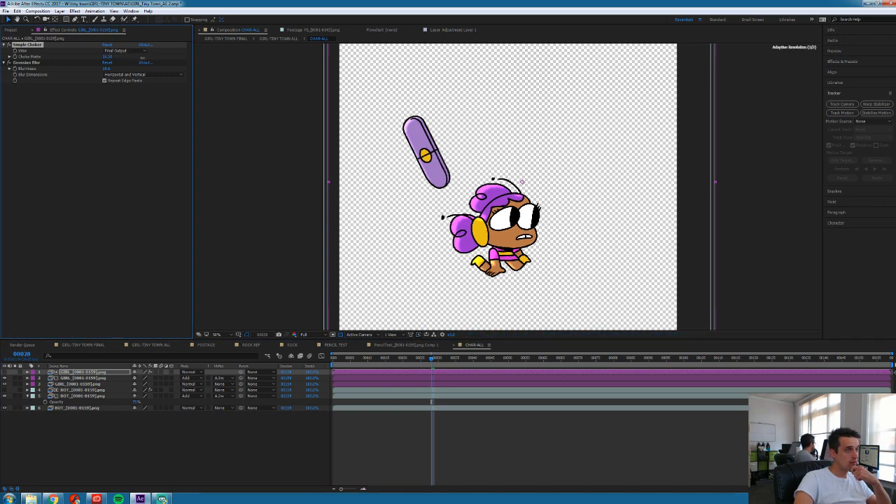
Raise the Blurriness of the topmost GIRL layer's Gaussian Blur beyond 25 to soften the highlight
left_click(108, 69)
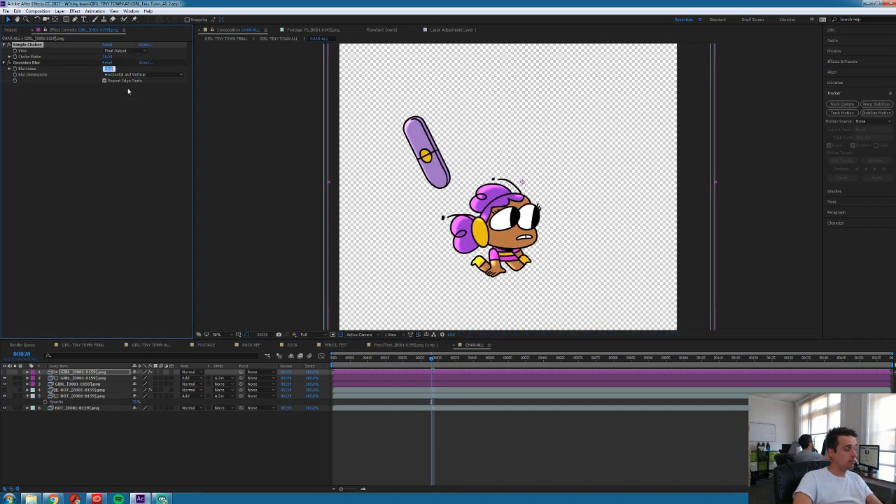
type("25")
key("Return")
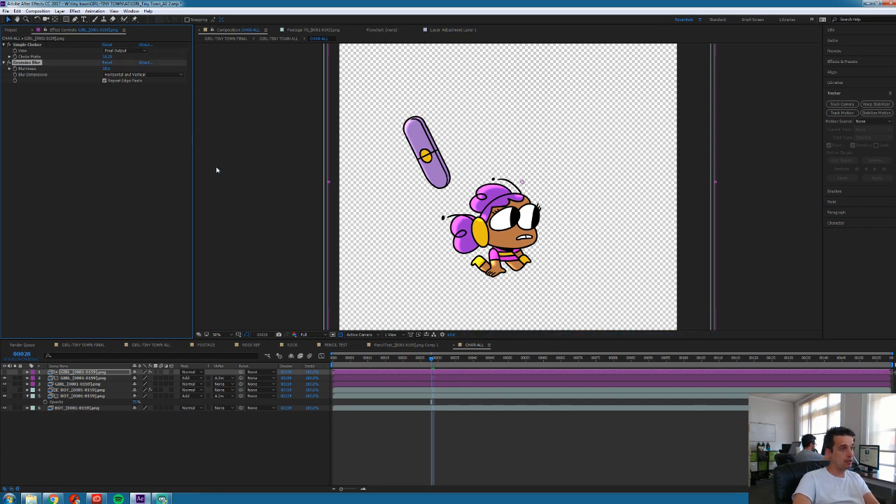
left_click_drag(107, 69, 128, 72)
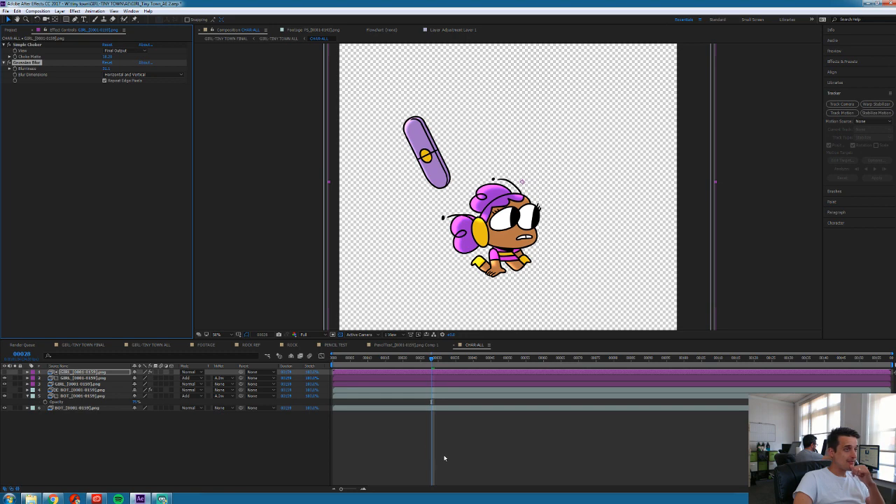
Set the Opacity of the second GIRL layer to 75% and collapse its properties
left_click(70, 373)
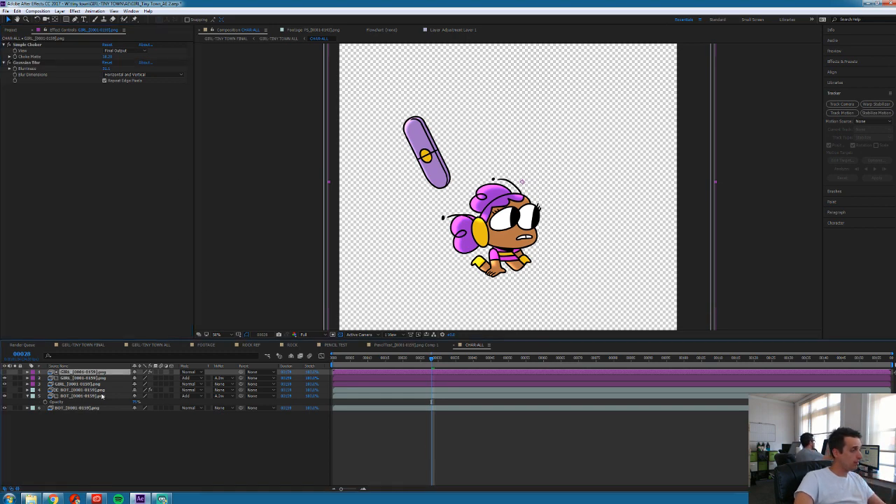
left_click(83, 378)
key("t")
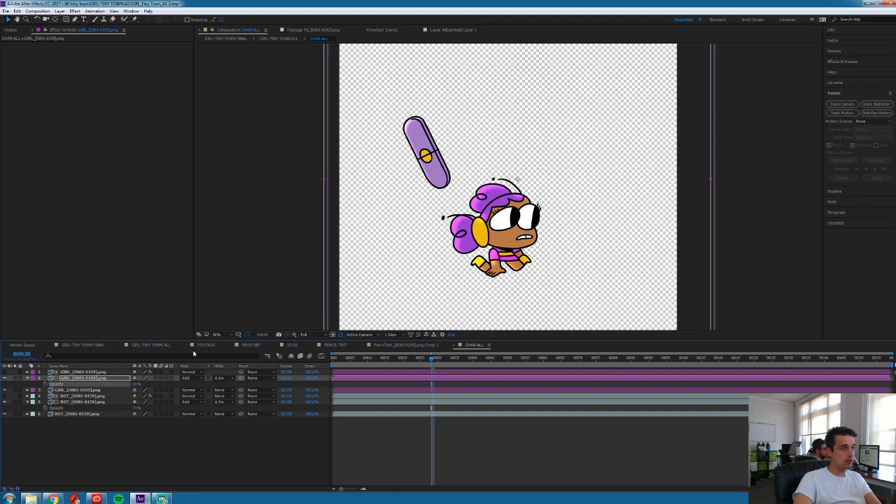
left_click(138, 384)
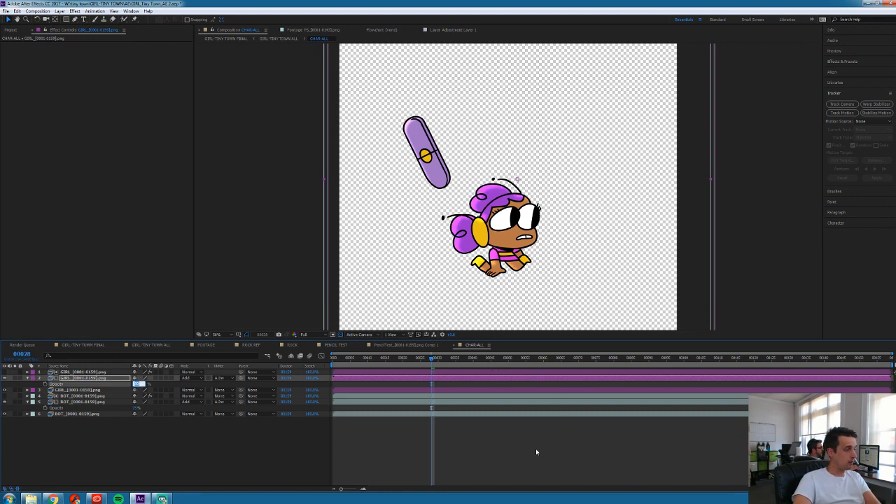
type("75")
key("Return")
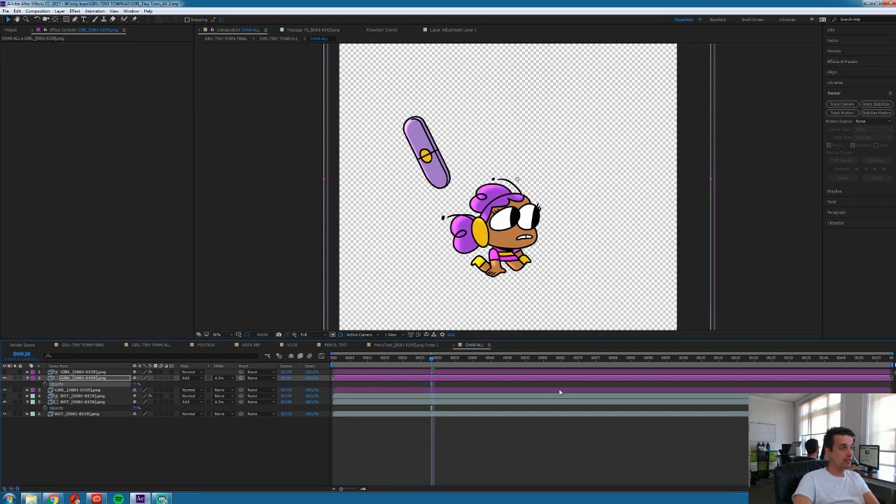
left_click(489, 438)
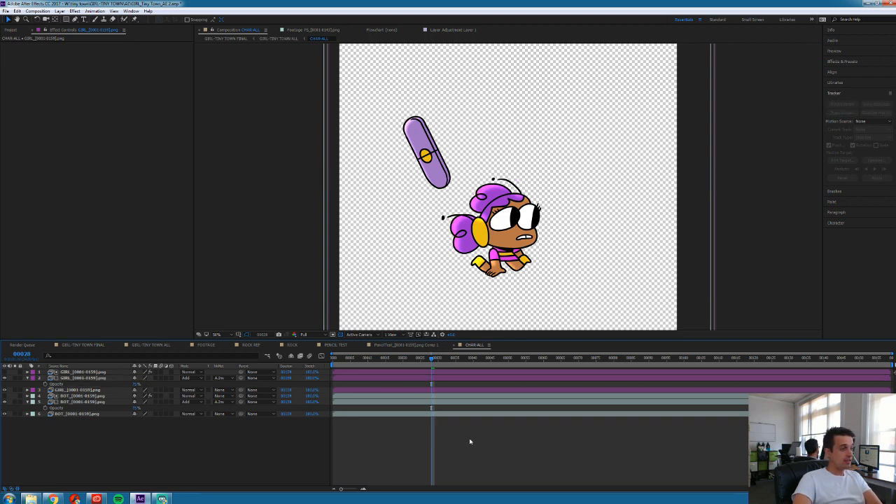
left_click(94, 379)
left_click(26, 378)
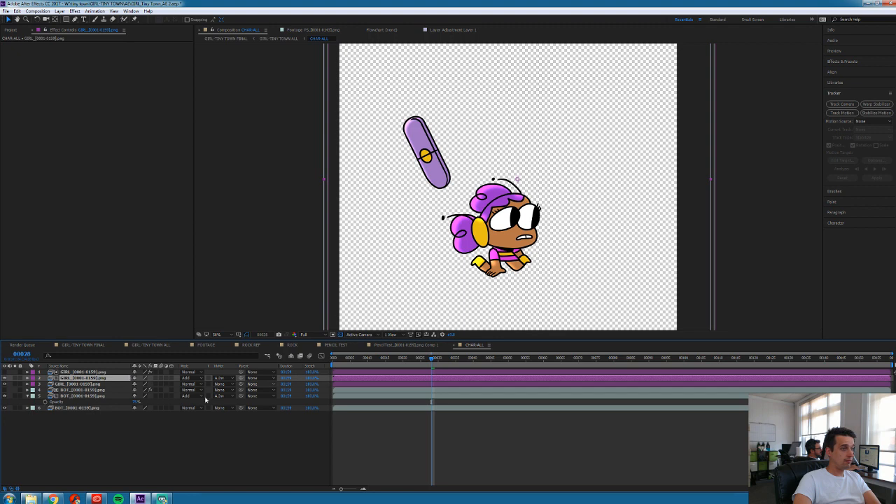
Preview CHAR-ALL and examine the character highlights against the street footage around frames 25 to 29 in GIRL-TINY TOWN ALL
key("space")
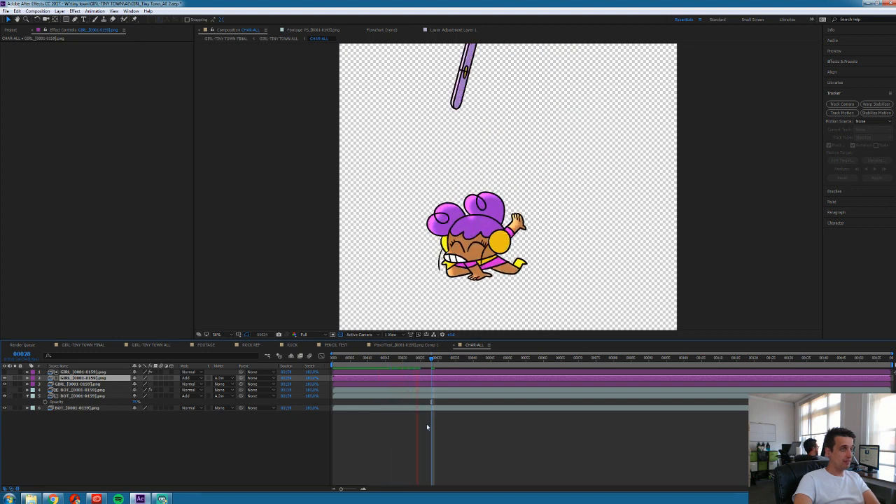
left_click(167, 346)
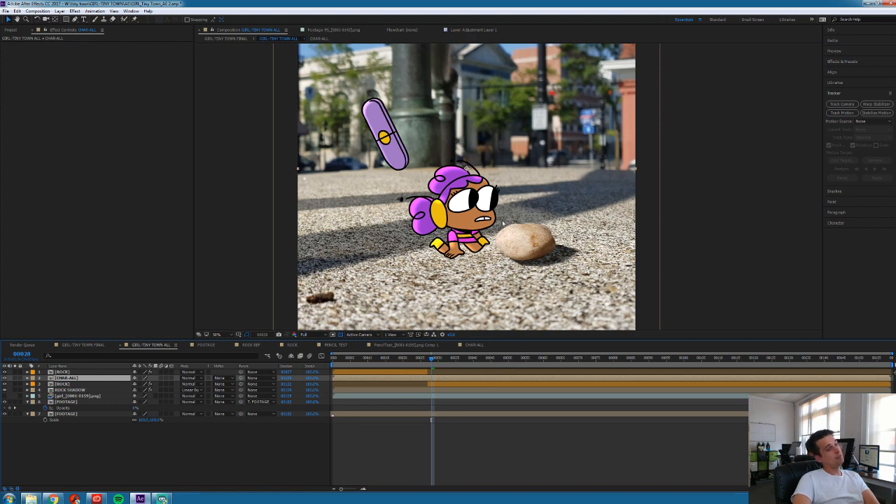
key("comma")
key("period")
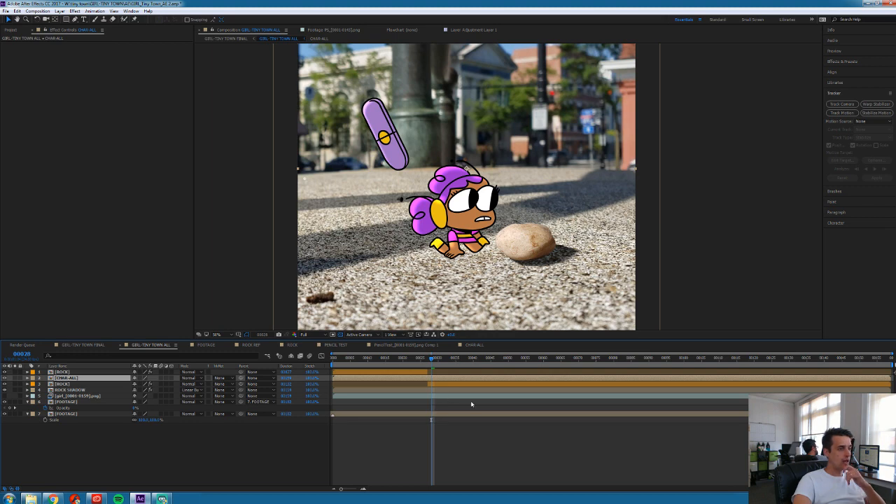
left_click(428, 360)
left_click_drag(428, 361, 448, 388)
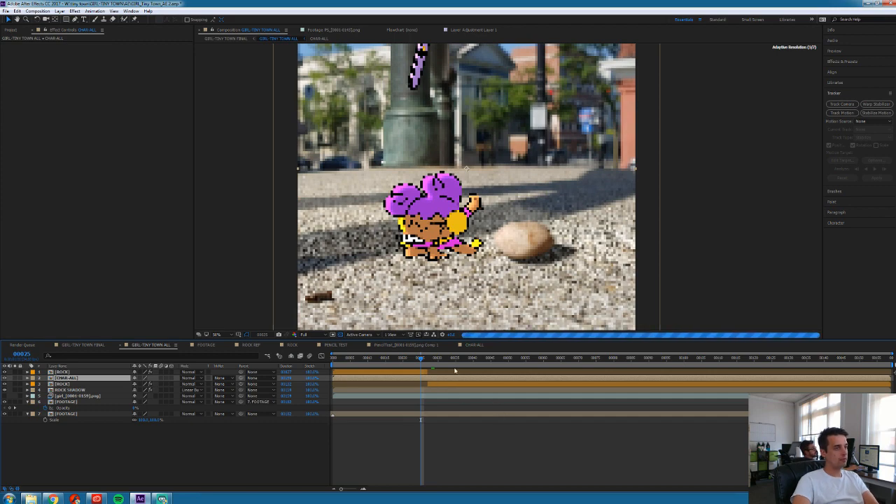
left_click(427, 358)
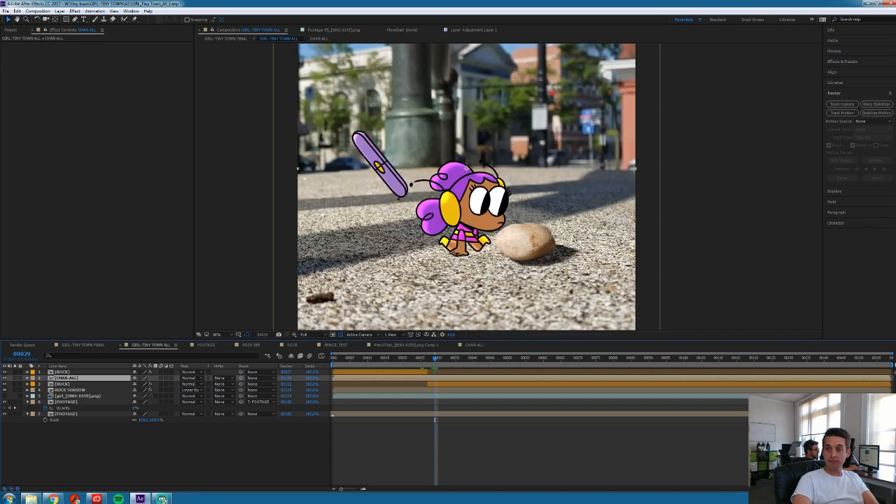
Preview the GIRL-TINY TOWN ALL composite and examine the airborne girl at frame 16
key("space")
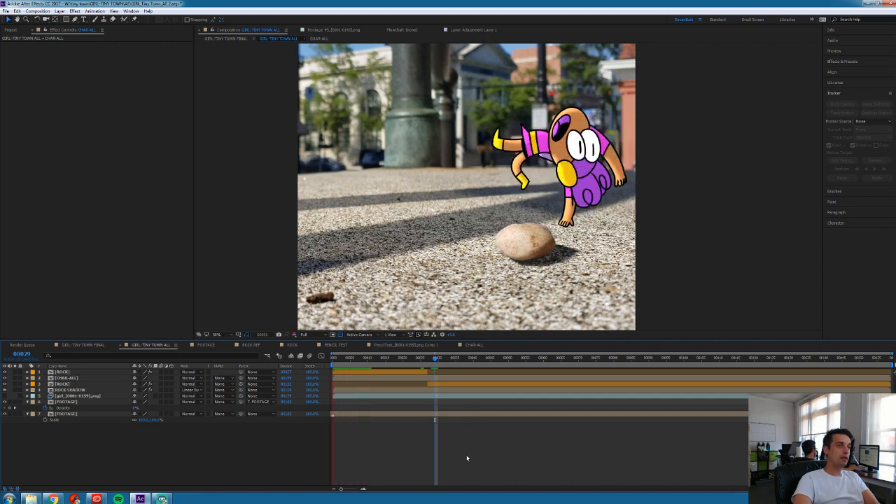
left_click(389, 360)
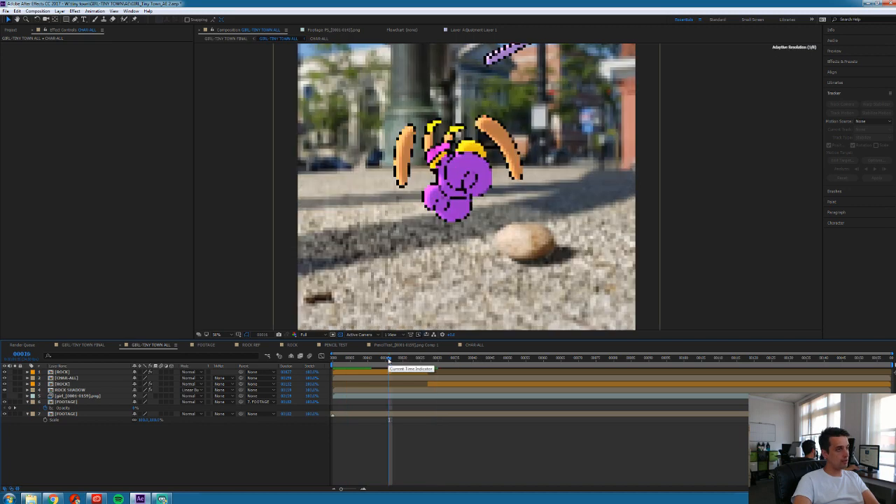
scroll(437, 184, "down", 2)
scroll(448, 189, "up", 2)
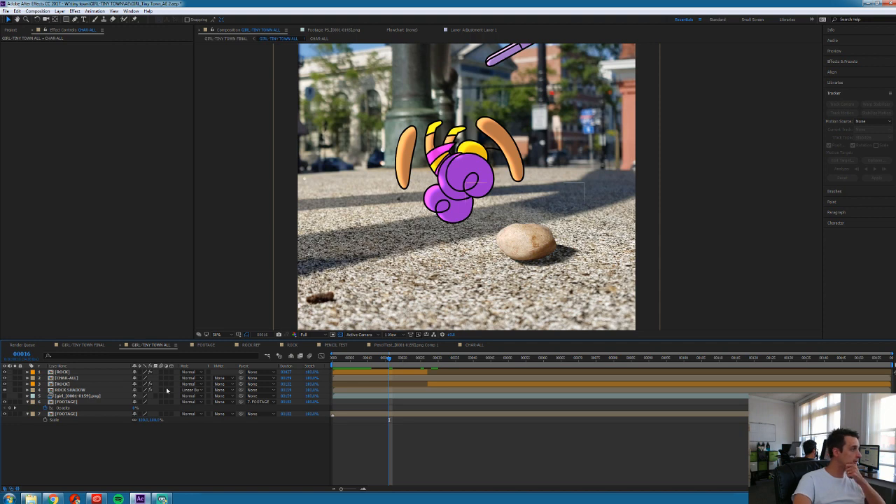
Select the CHAR-ALL layer and solo the bottom FOOTAGE layer to isolate the street shot
left_click(63, 384)
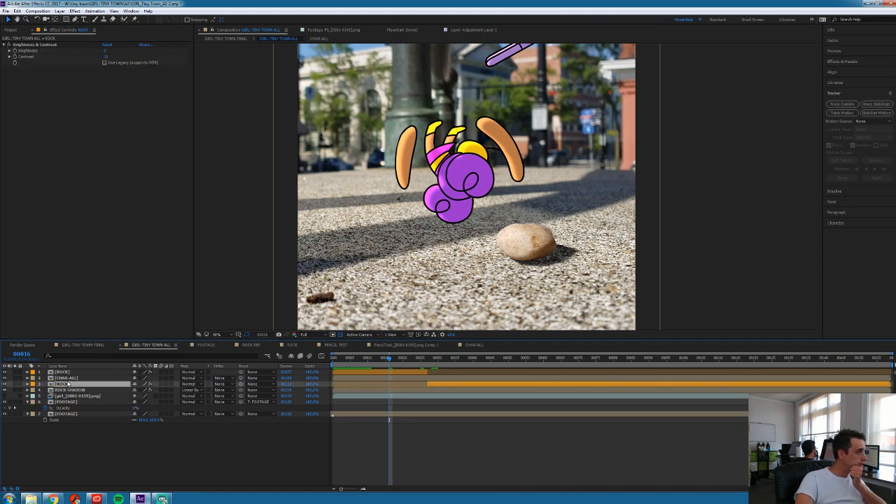
left_click(64, 379)
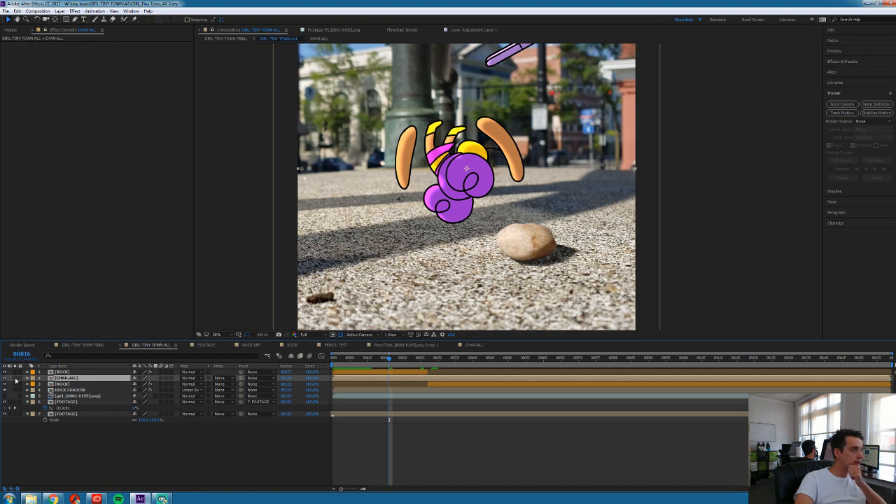
left_click(15, 414)
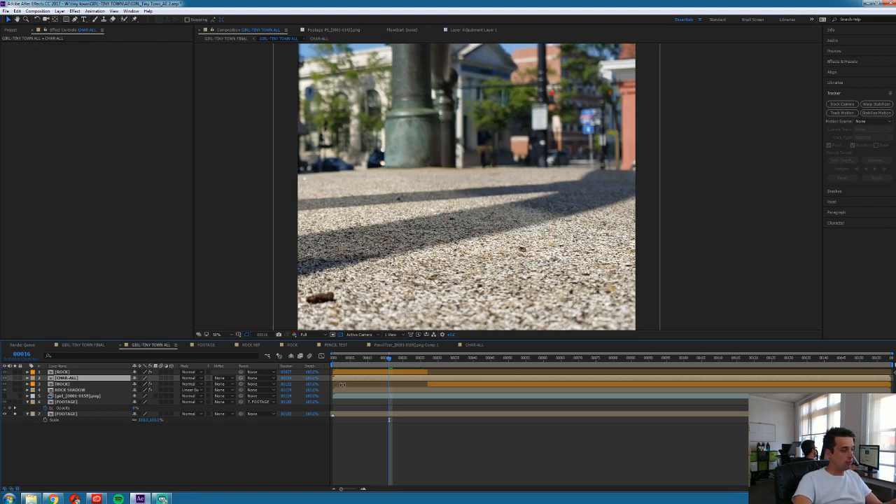
Create a solid layer above CHAR-ALL, sampling its colour from the street footage and shifting it to a deep dark blue
key("ctrl+y")
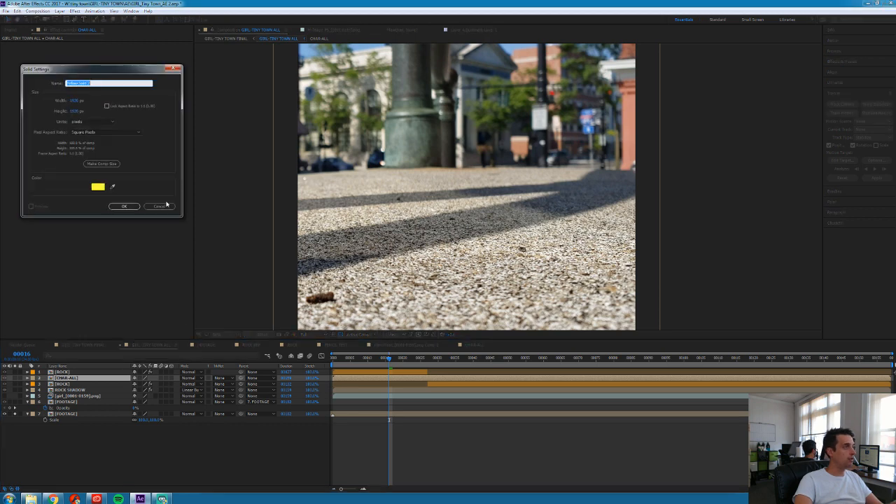
left_click(112, 186)
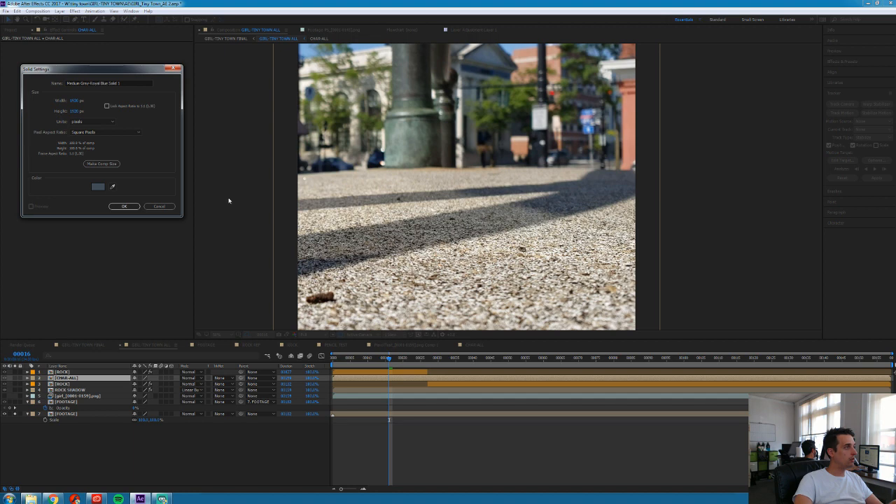
left_click(100, 188)
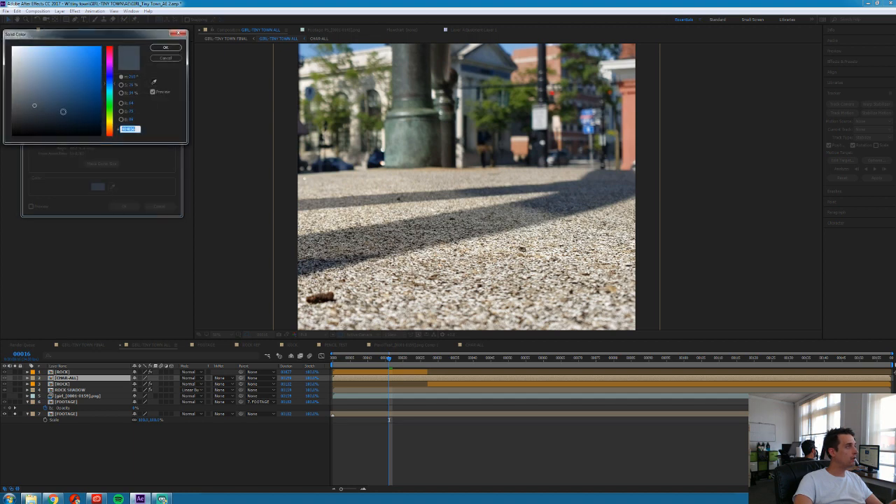
left_click(166, 48)
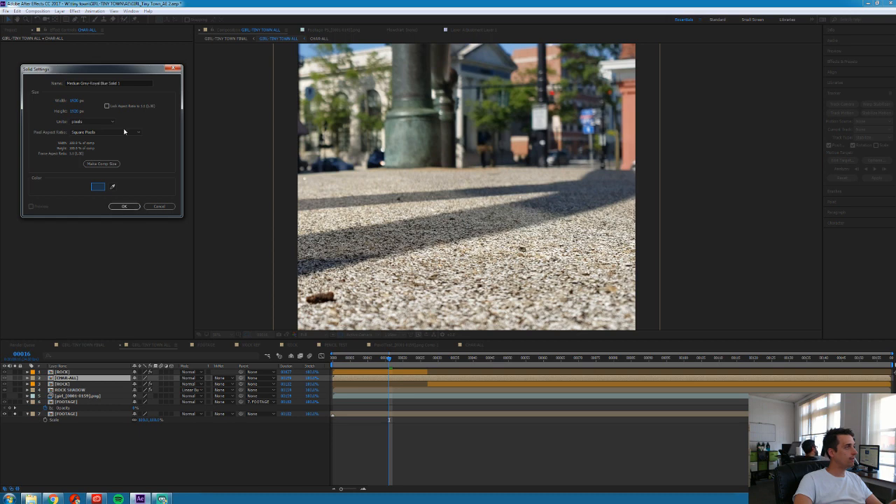
left_click(107, 106)
left_click(124, 206)
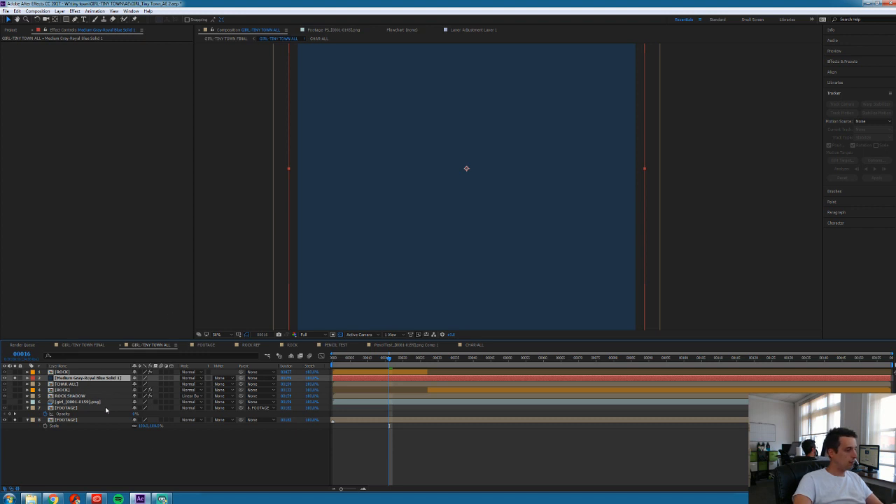
Lower the new blue solid's Opacity so the street footage shows through it
key("t")
left_click(138, 384)
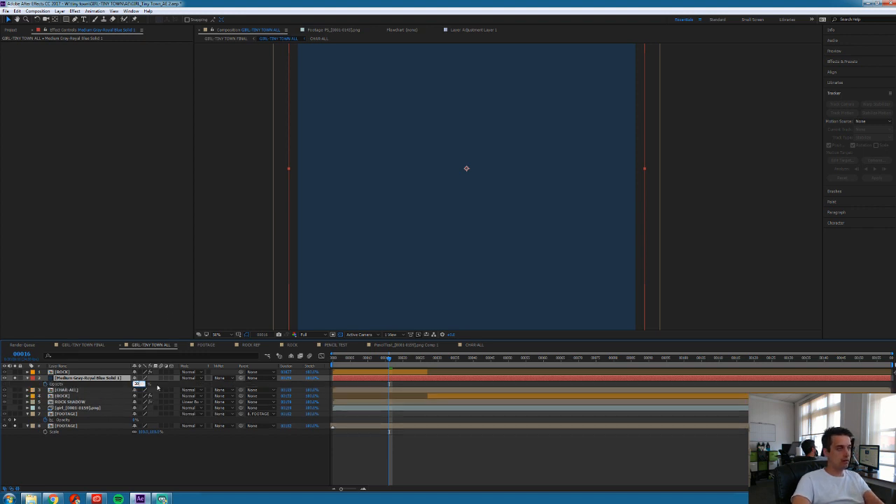
type("0")
key("Return")
Draw a closed four-point Pen mask on the blue solid, tracing the long diagonal shadow across the pavement
left_click(75, 19)
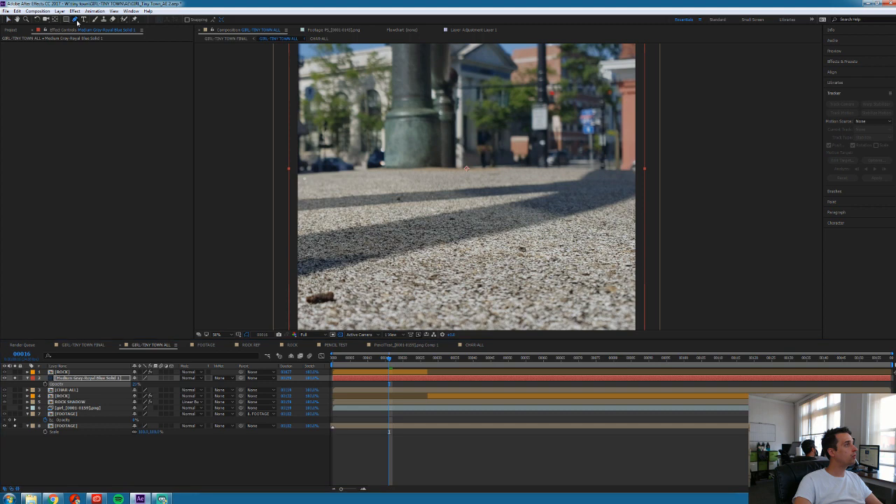
left_click(293, 240)
left_click(560, 192)
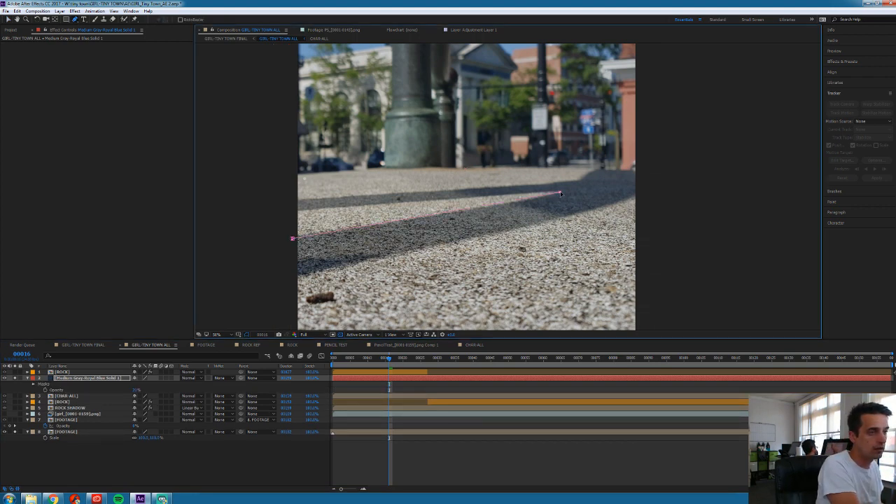
left_click(626, 198)
left_click(295, 279)
left_click(293, 239)
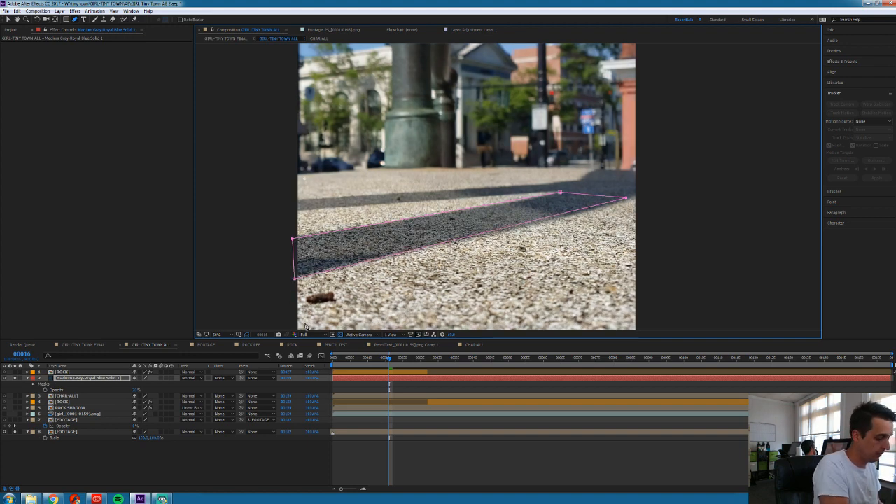
Set the blue solid's Mask Feather to 10 pixels, unsolo the bottom FOOTAGE layer, and deselect the solid
left_click(142, 390)
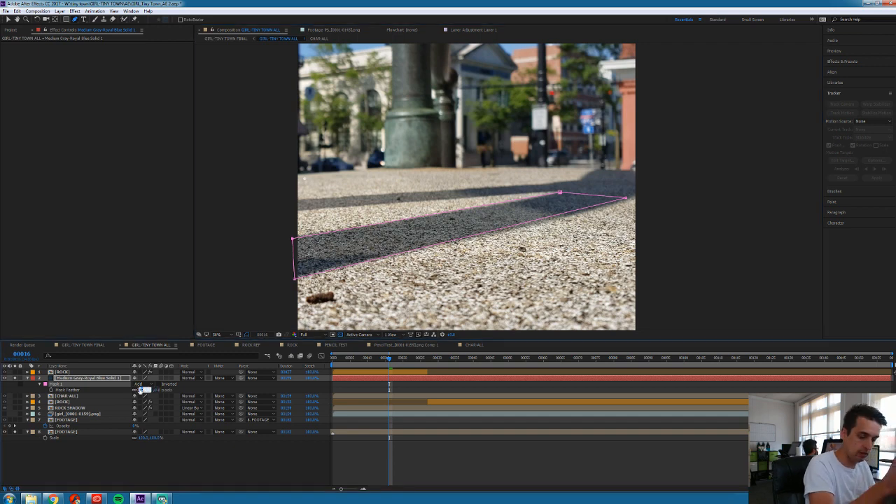
type("1")
key("Return")
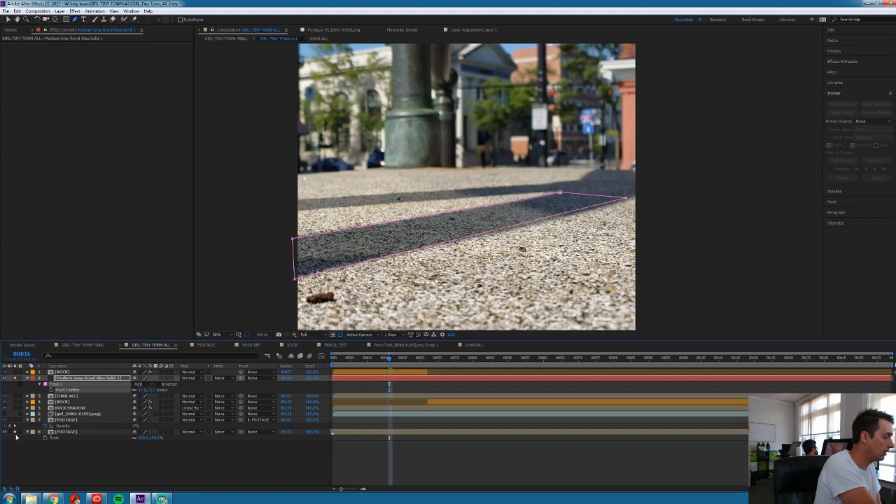
left_click(16, 433)
left_click_drag(141, 391, 219, 409)
left_click(144, 390)
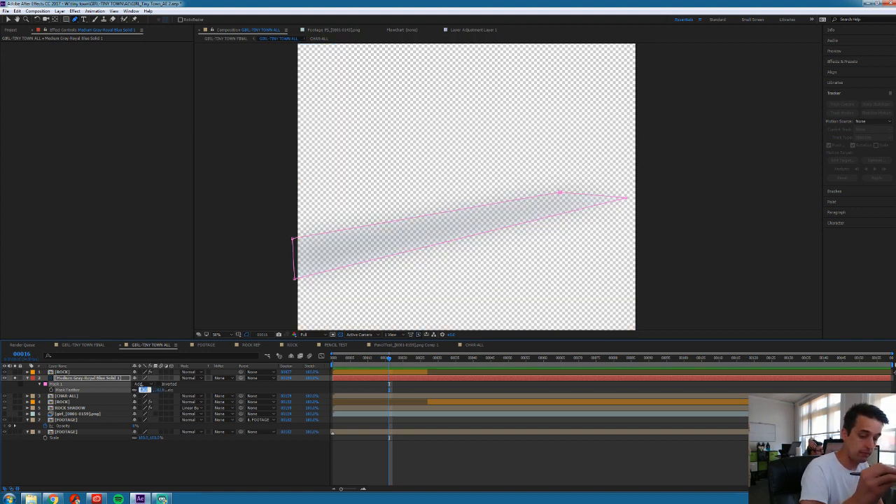
type("10")
key("Return")
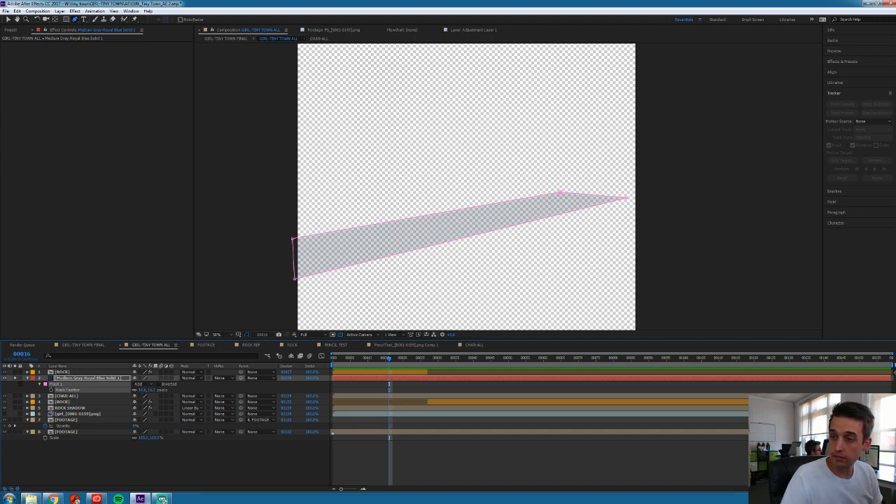
left_click(395, 382)
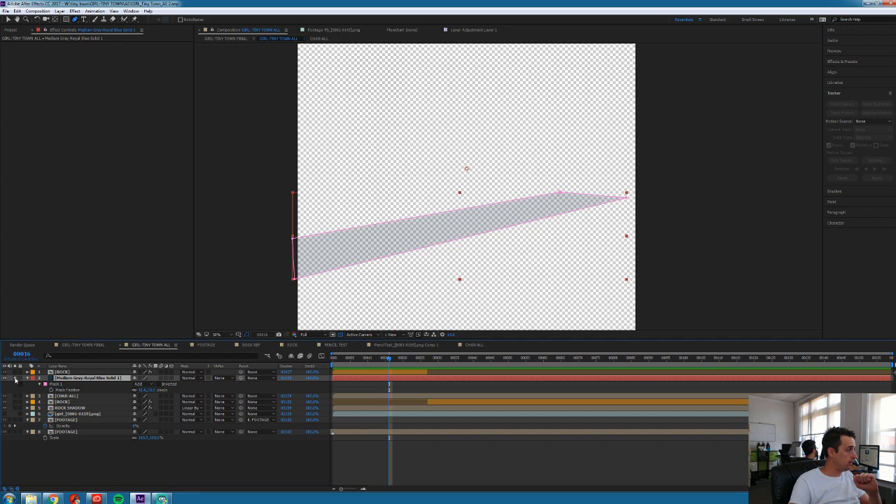
left_click(382, 450)
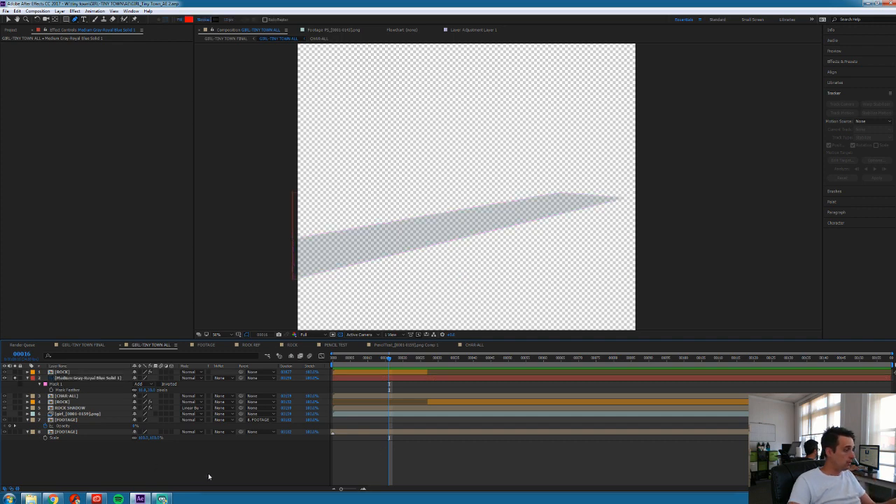
Launch Animate CC from the Creative Cloud app list
left_click(161, 499)
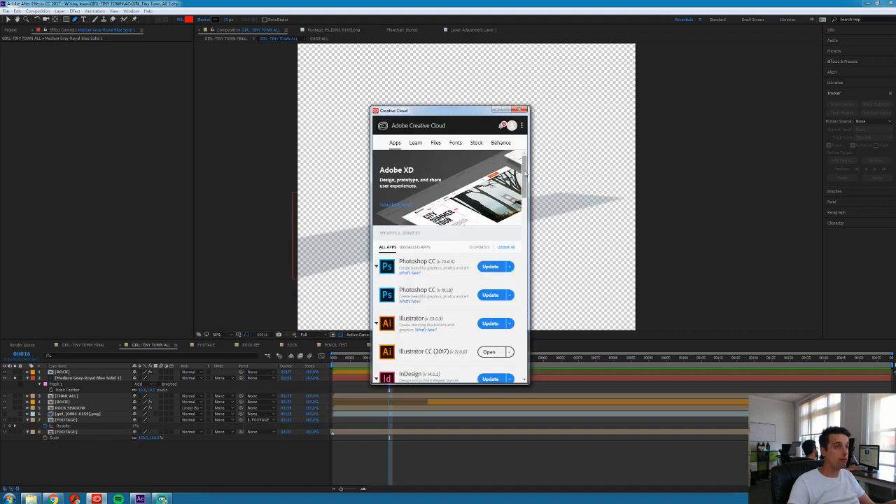
scroll(525, 189, "down", 3)
left_click_drag(528, 195, 519, 291)
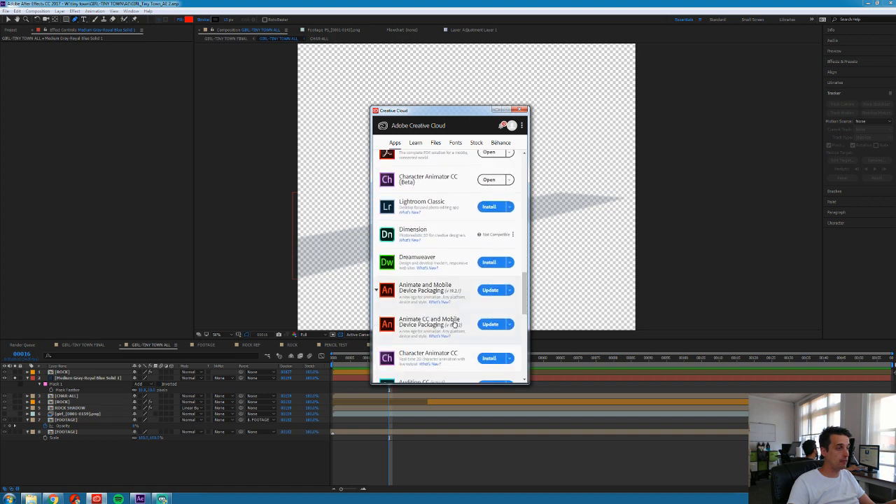
left_click(393, 331)
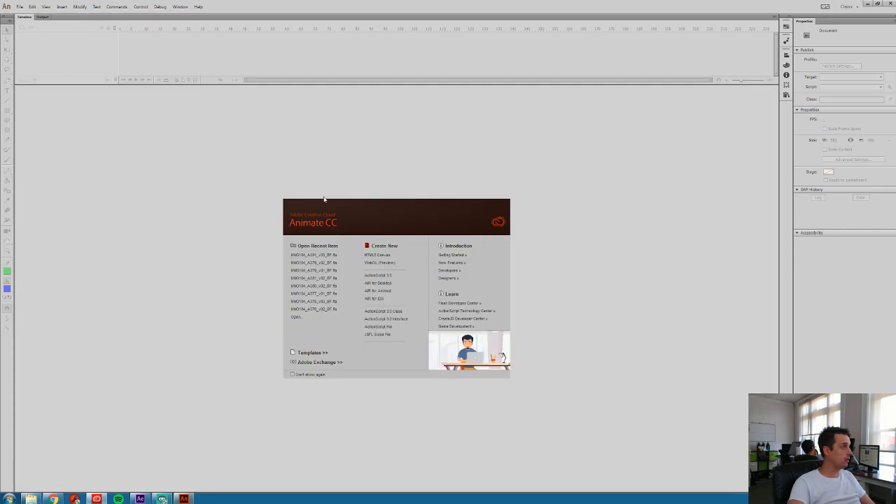
Start opening an existing animation file and browse to the tiny town folder on the WORK drive
left_click(20, 6)
left_click(41, 27)
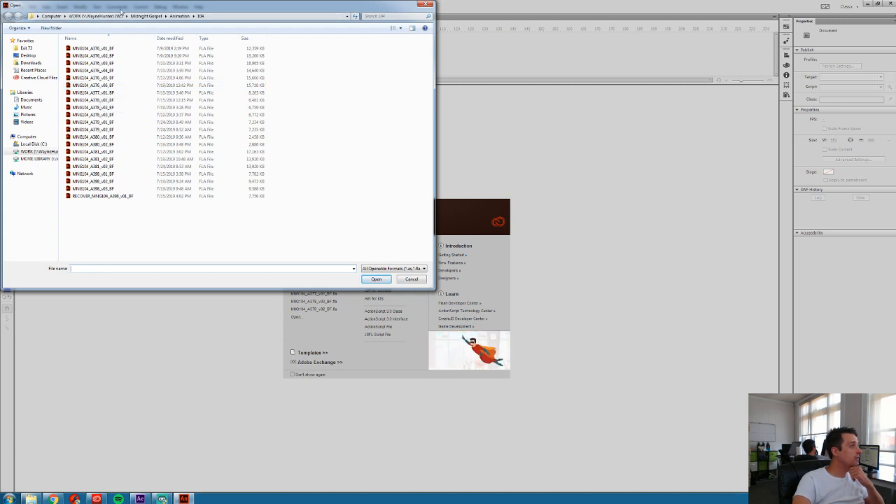
left_click(94, 16)
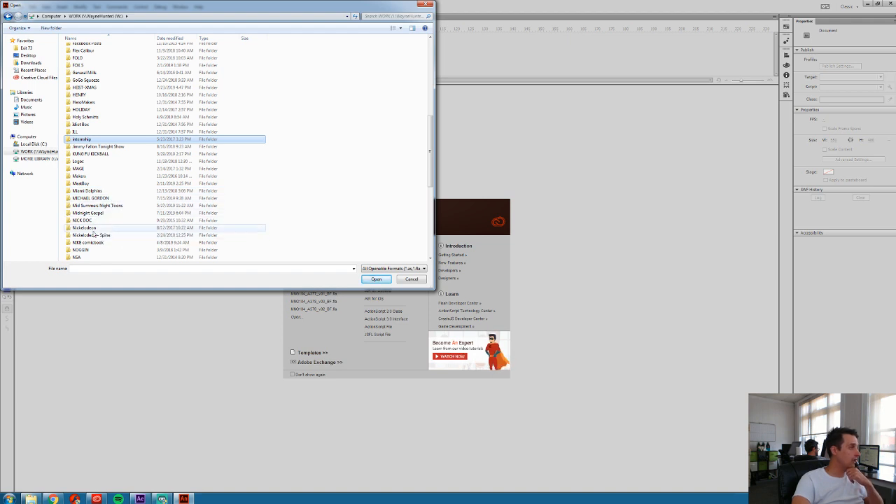
scroll(93, 233, "down", 1)
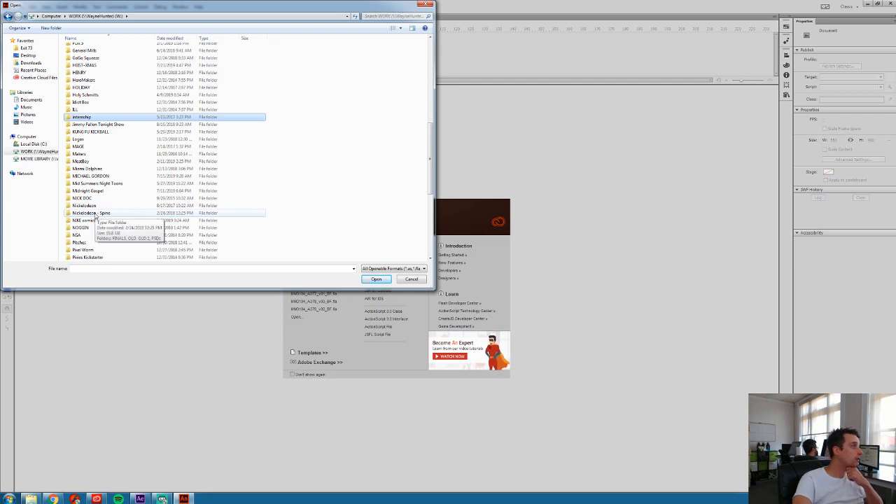
scroll(95, 218, "down", 6)
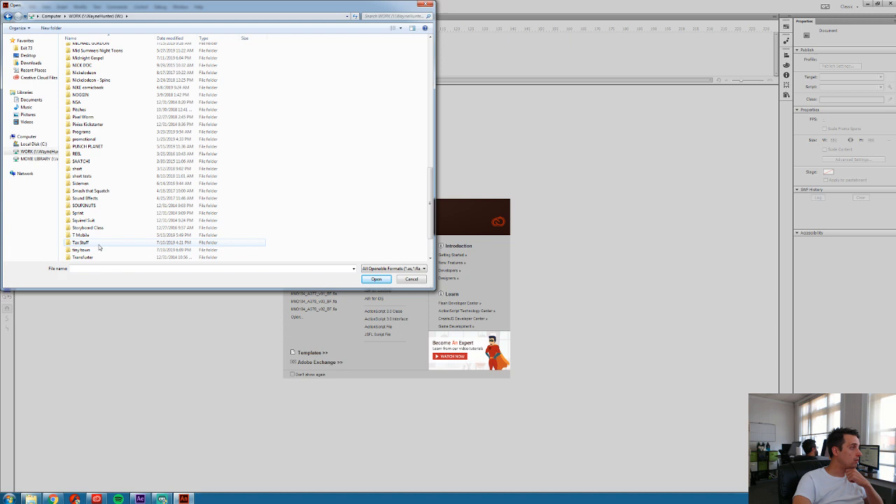
scroll(90, 250, "down", 1)
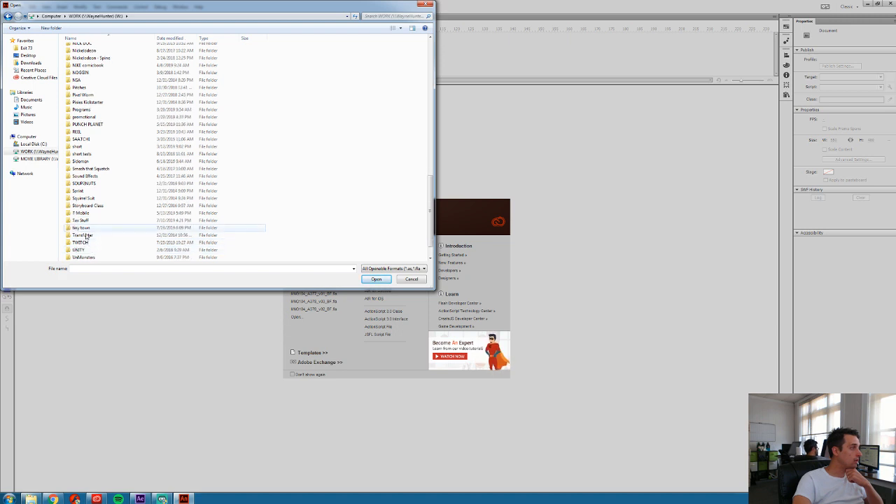
double_click(82, 231)
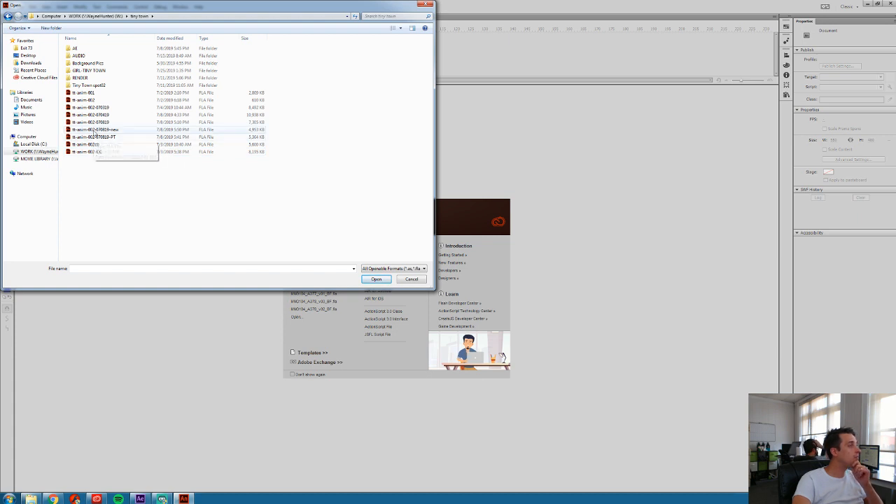
Open tt-anim-002-070819-new, accept the ActionScript conversion, and scrub through the opening frames of its animation
left_click(91, 131)
double_click(91, 130)
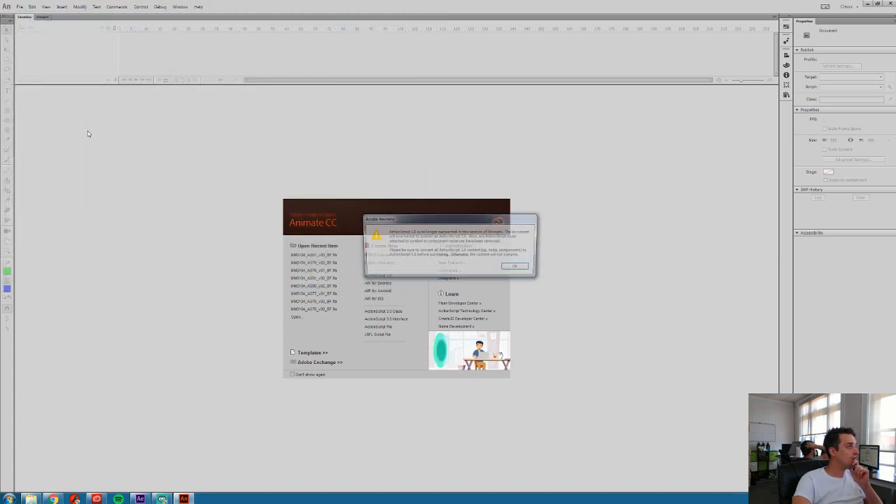
left_click(515, 264)
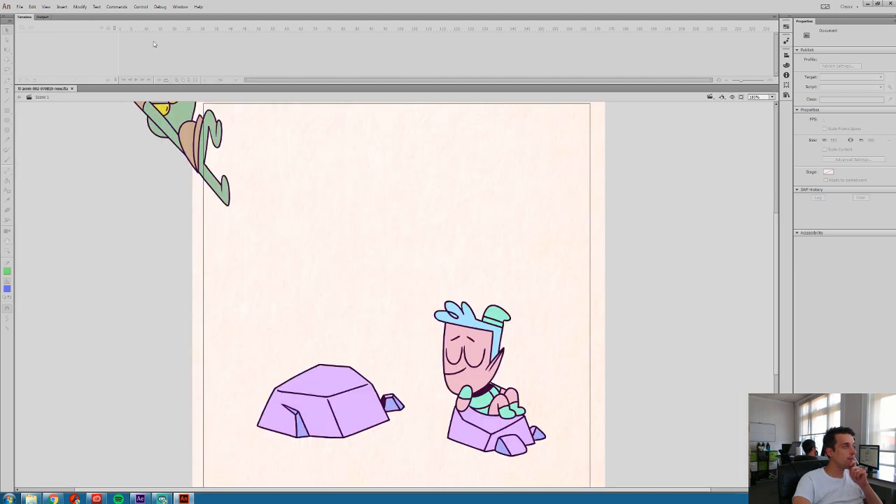
left_click_drag(127, 28, 117, 30)
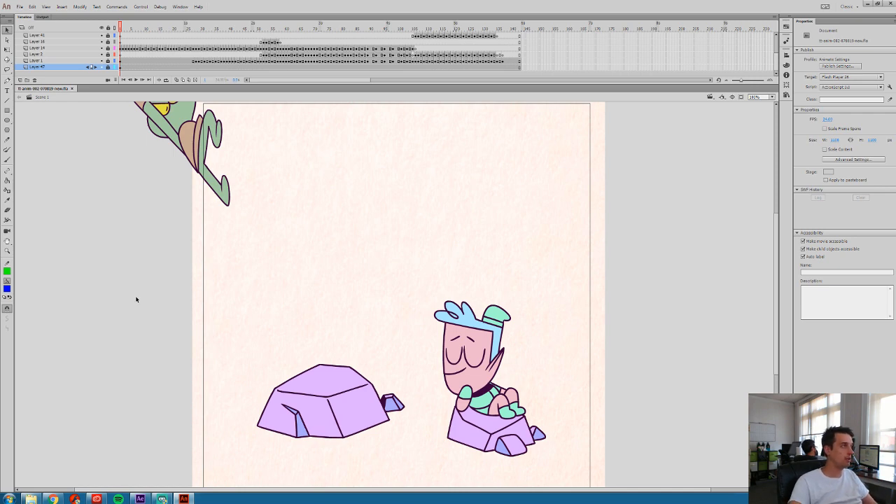
left_click(129, 28)
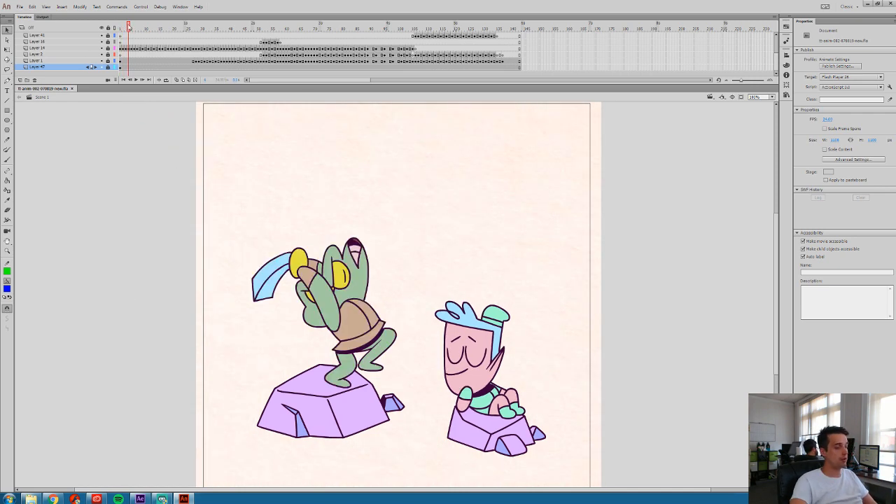
Open robot girl-for pitch-072419bf2 from the GIRL-TINY TOWN folder, accept the ActionScript conversion, and scrub through its animation
key("ctrl+o")
left_click(81, 72)
double_click(82, 72)
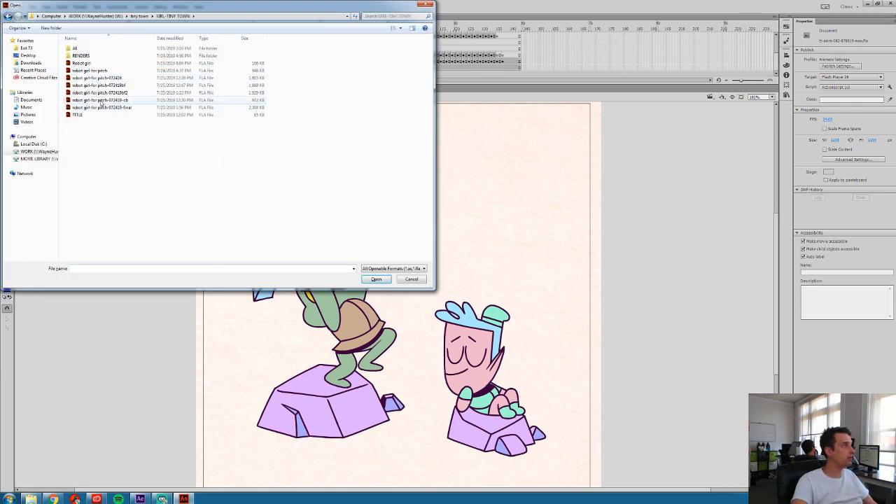
double_click(101, 94)
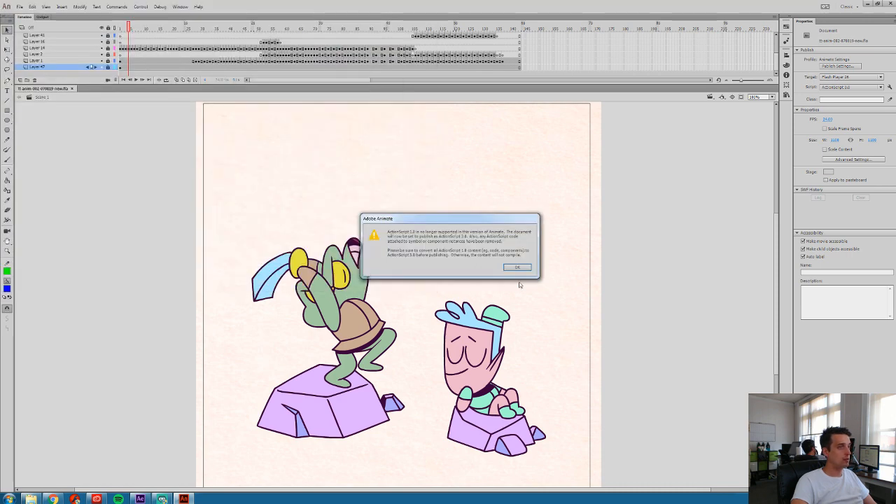
left_click(518, 267)
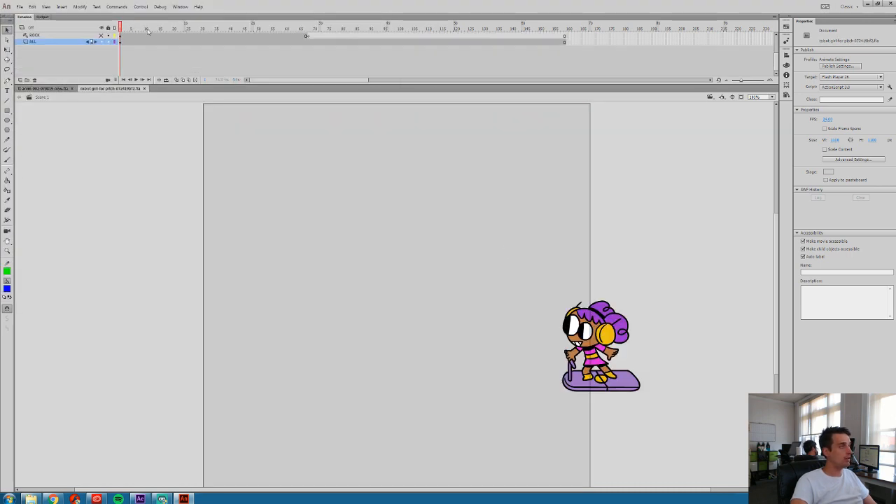
left_click_drag(148, 30, 351, 48)
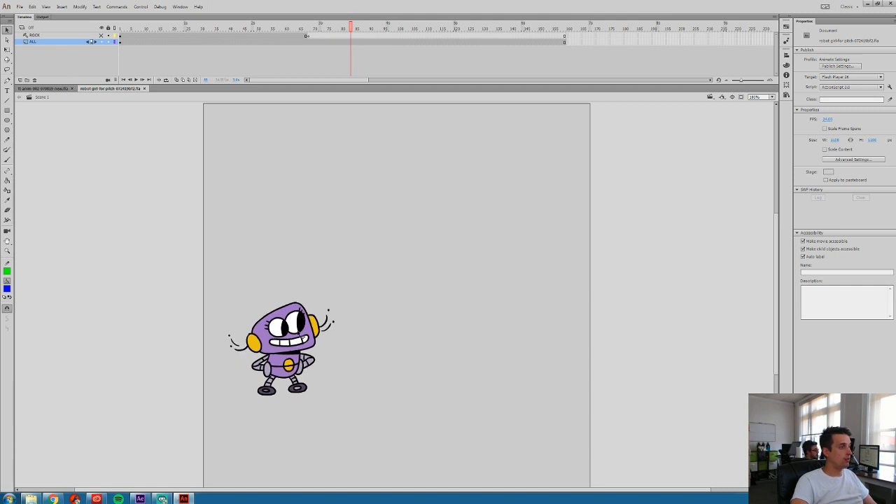
Inside the ALL symbol, hide the GIRL layers, return to Scene 1, and scrub through the robot-only animation
double_click(299, 334)
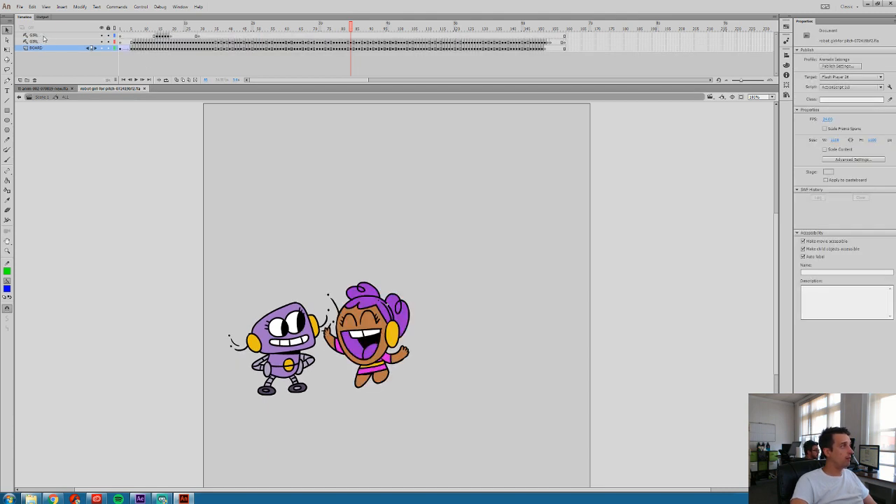
left_click(102, 42)
left_click(42, 97)
left_click_drag(122, 29, 419, 72)
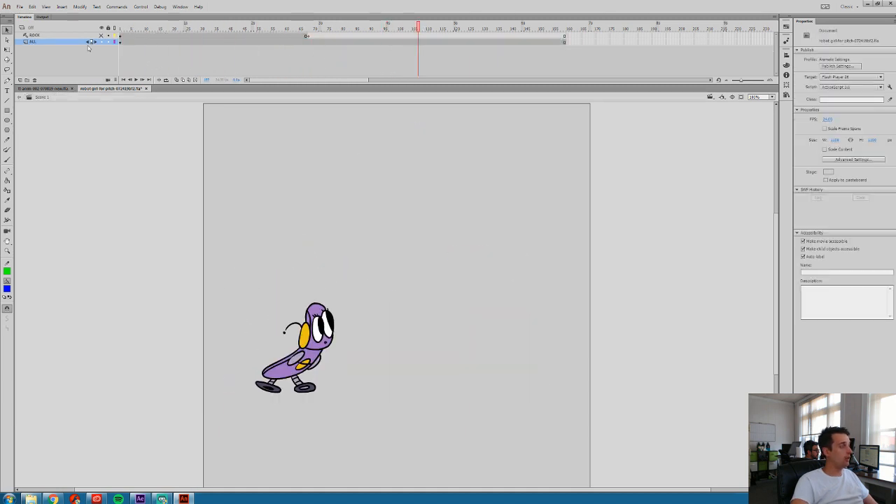
Try to export the robot-only animation as a PNG Sequence to the WORK drive, leaving the export unsaved
left_click(20, 7)
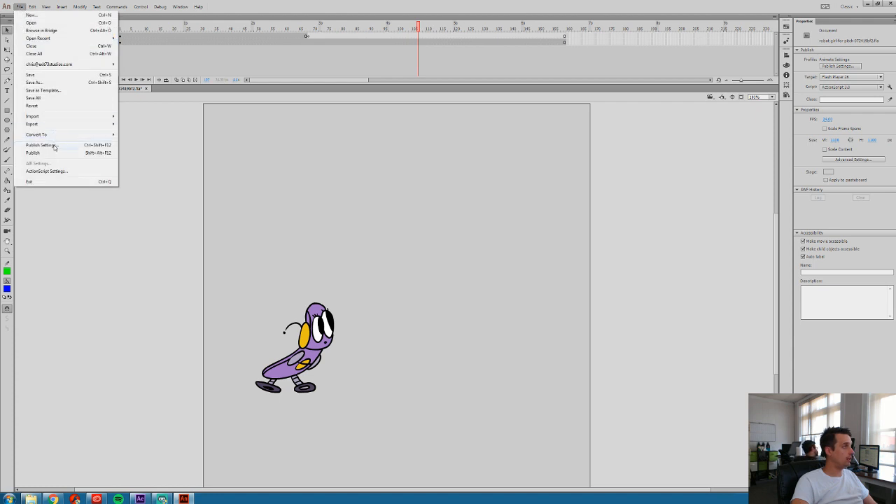
mouse_move(61, 127)
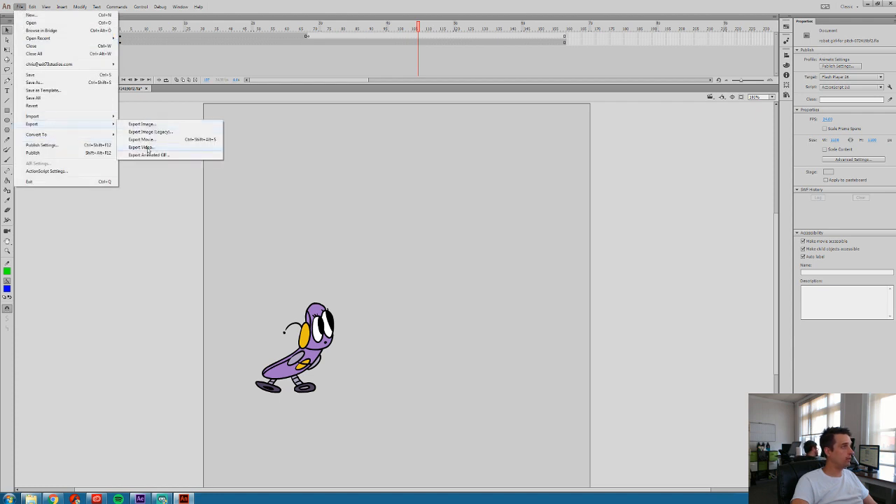
left_click(144, 140)
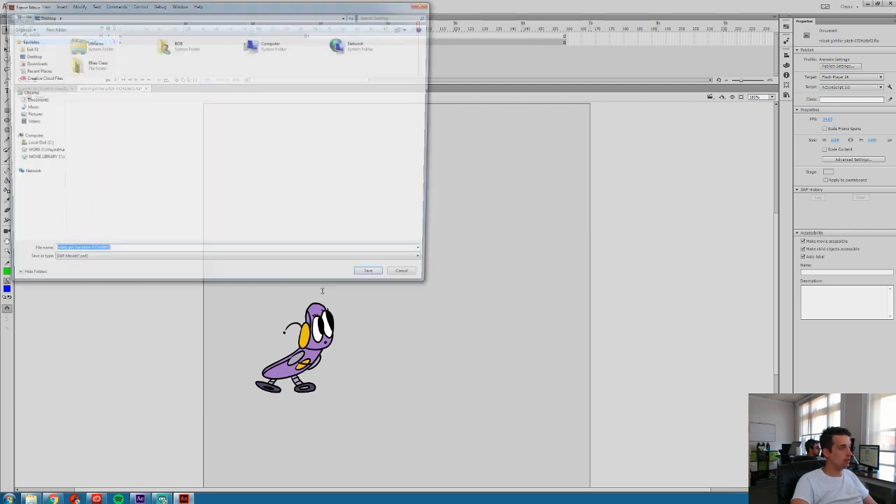
left_click(120, 265)
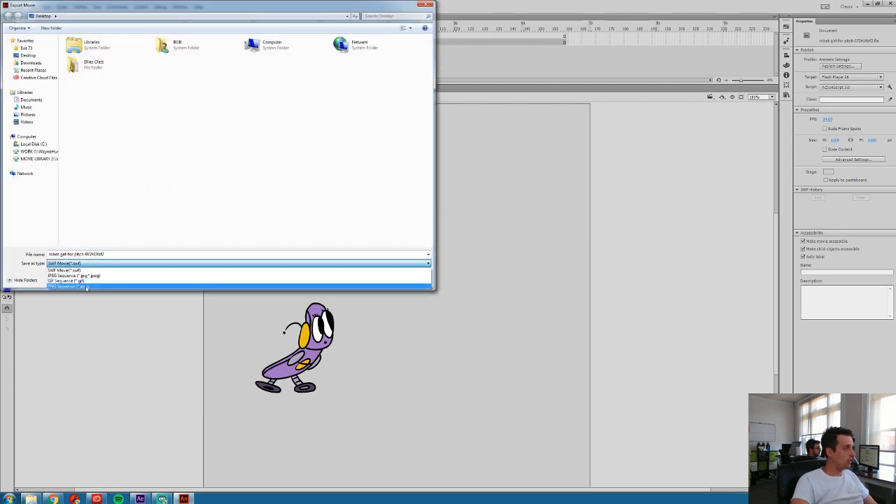
left_click(86, 287)
left_click(35, 152)
left_click(109, 226)
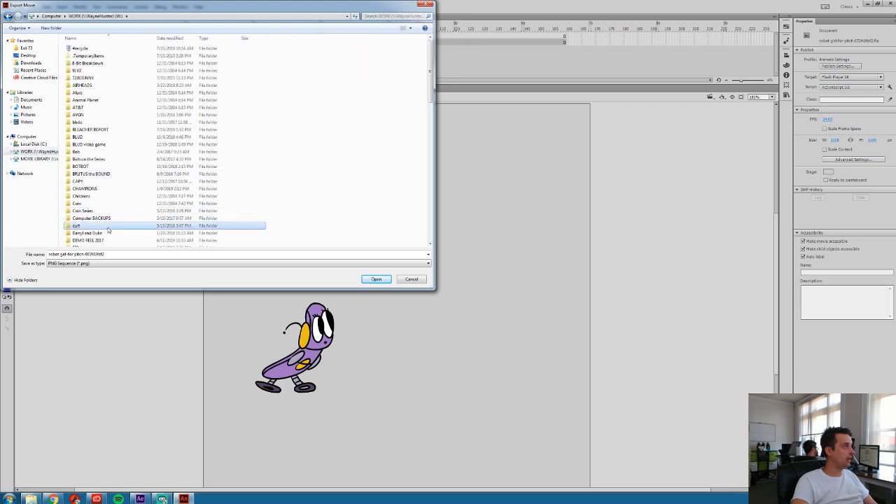
scroll(108, 230, "down", 15)
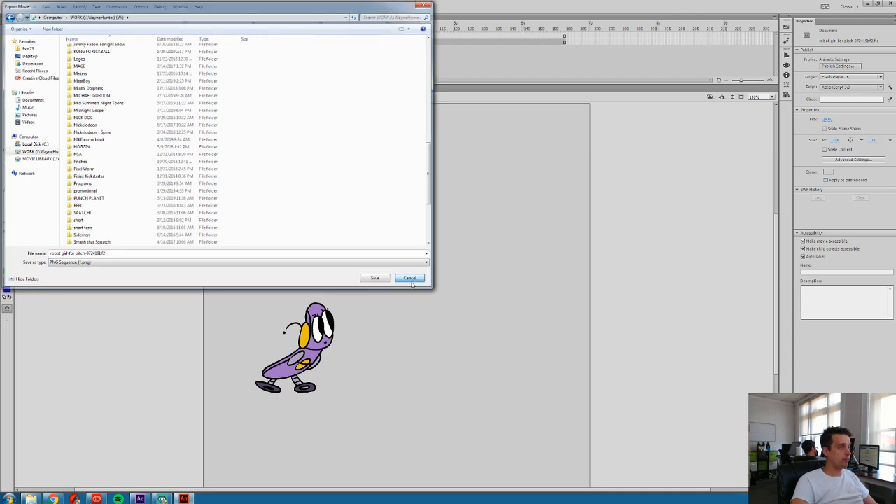
left_click(412, 280)
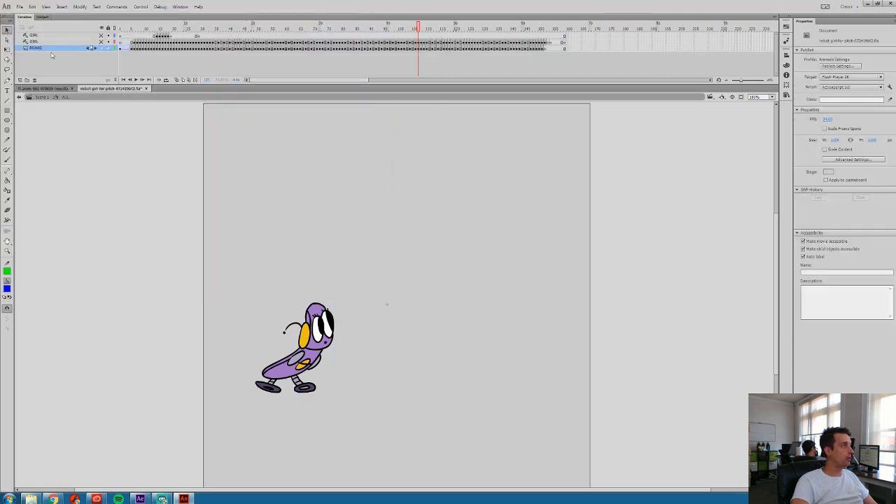
In the ALL symbol, convert both GIRL guide layers back to normal layers
left_click(45, 41)
left_click(44, 35, "shift")
right_click(42, 35)
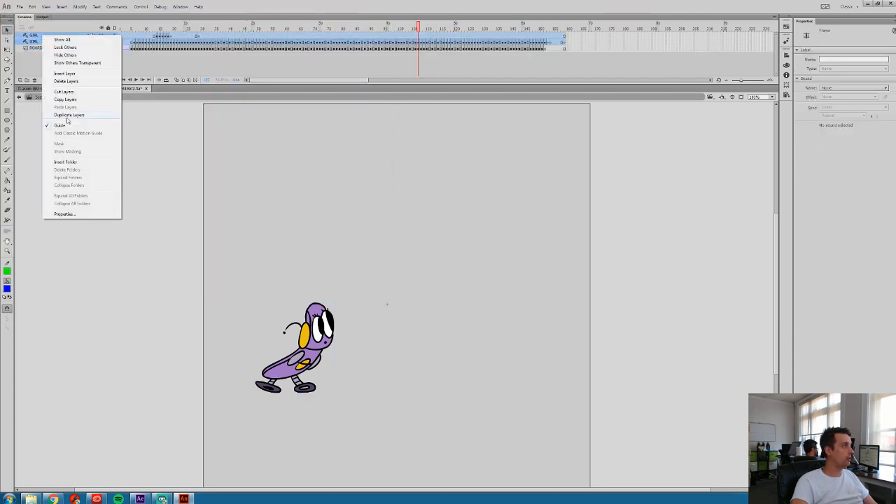
left_click(60, 125)
Turn the BOARD layer into a hidden guide, show both GIRL layers, and check the girl-only animation in Scene 1
right_click(56, 48)
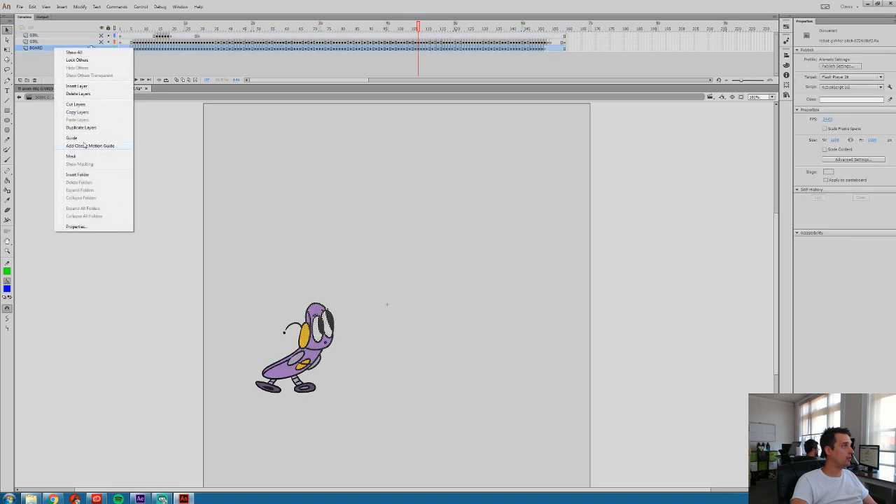
left_click(83, 138)
left_click(101, 49)
left_click_drag(101, 42, 101, 36)
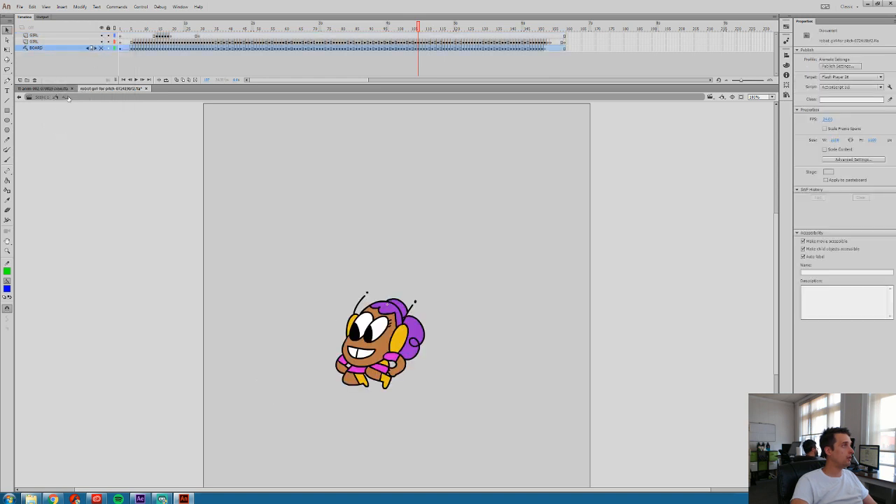
left_click(40, 97)
left_click(140, 28)
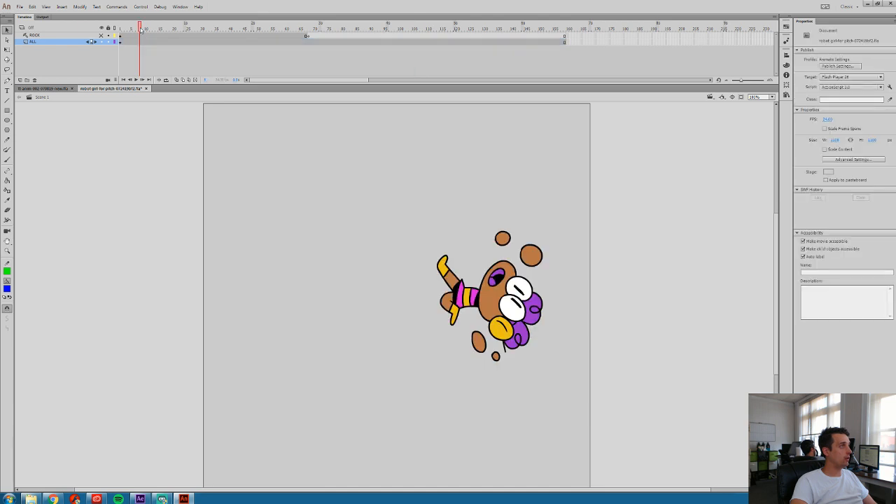
Dismiss the movie export, close the robot girl file without saving, and close the other animation document
key("ctrl+alt+shift+s")
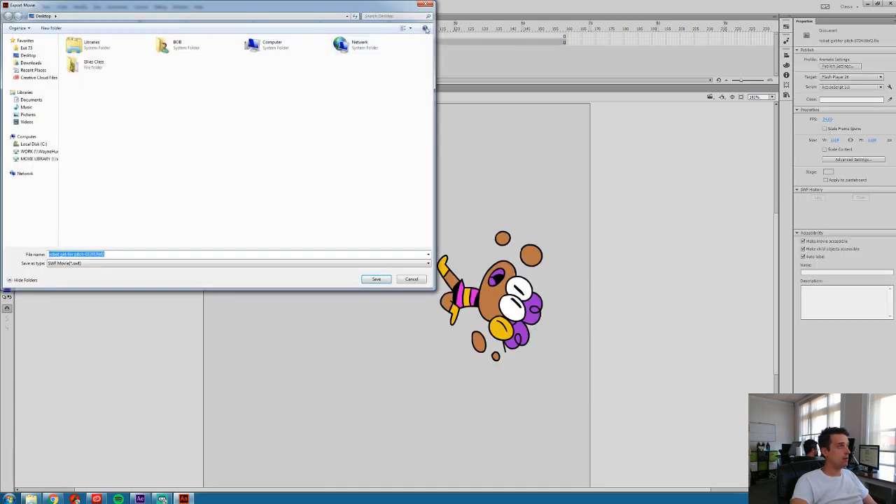
left_click(429, 6)
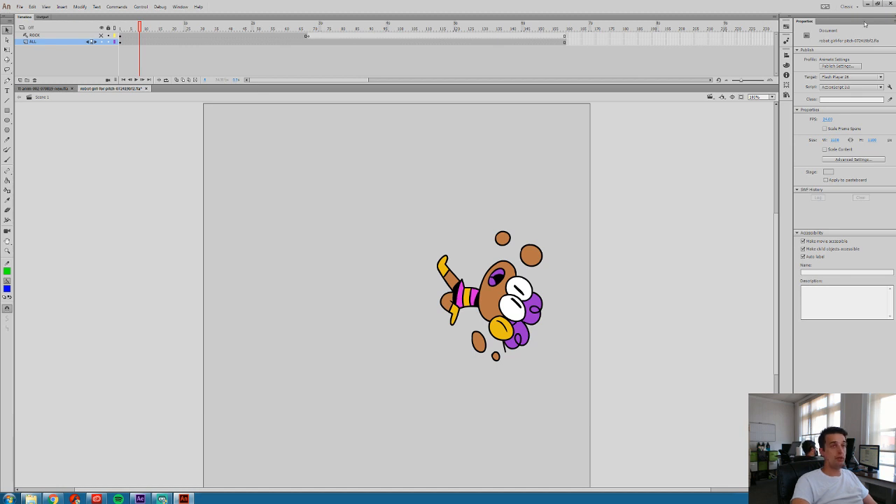
left_click(147, 89)
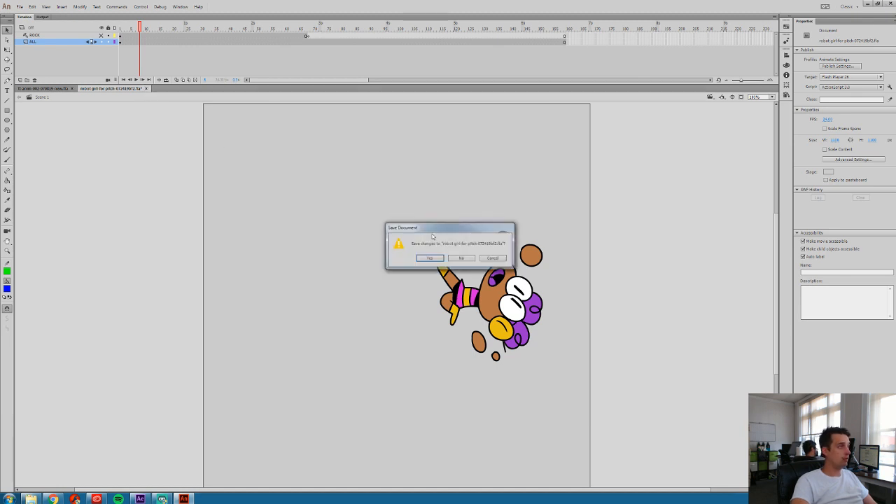
left_click(461, 259)
left_click(72, 89)
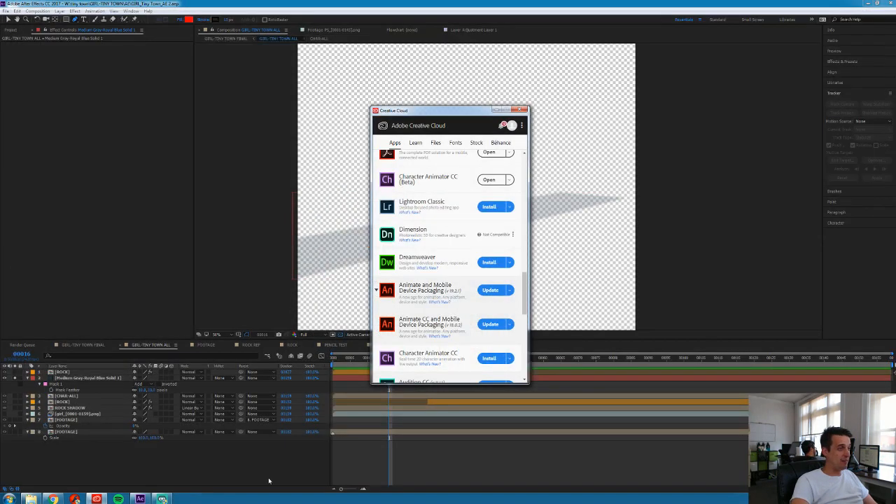
In After Effects, preview the BOT_[0001-0159].png sequence from the PNGS folder and delete the stray Shape Layer 1
left_click(758, 187)
left_click(12, 31)
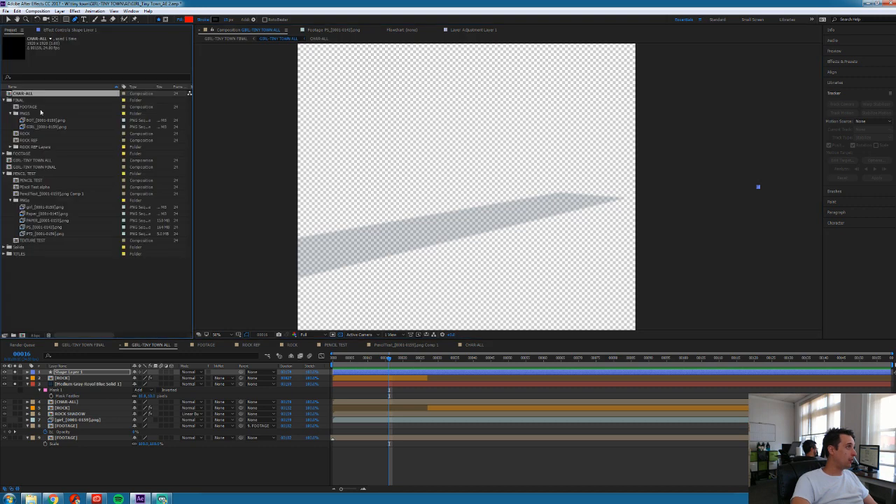
left_click(41, 121)
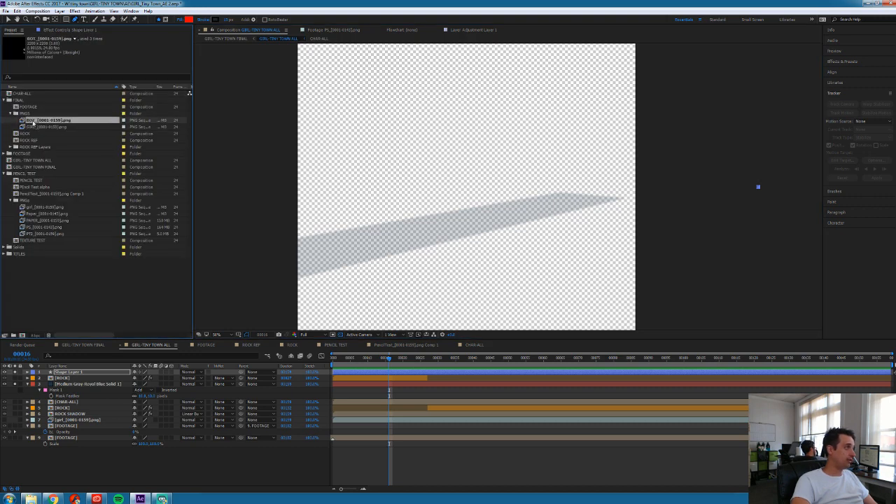
double_click(41, 120)
scroll(474, 174, "down", 1)
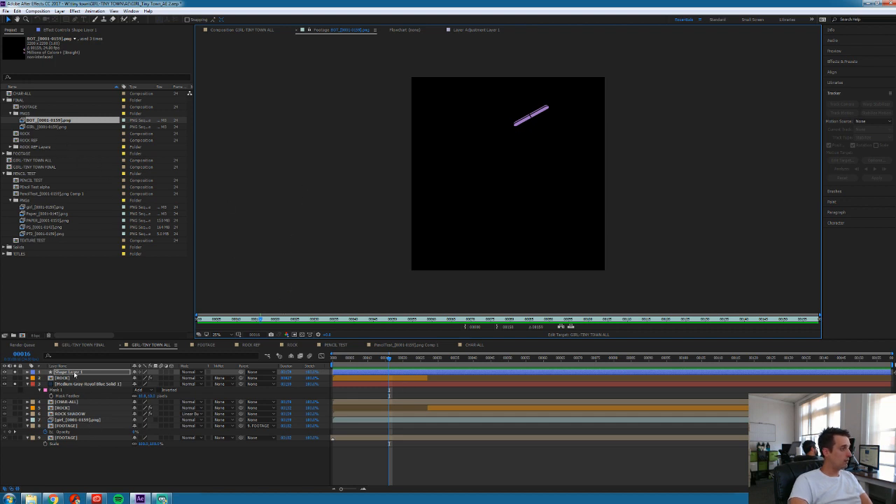
left_click(75, 374)
key("Delete")
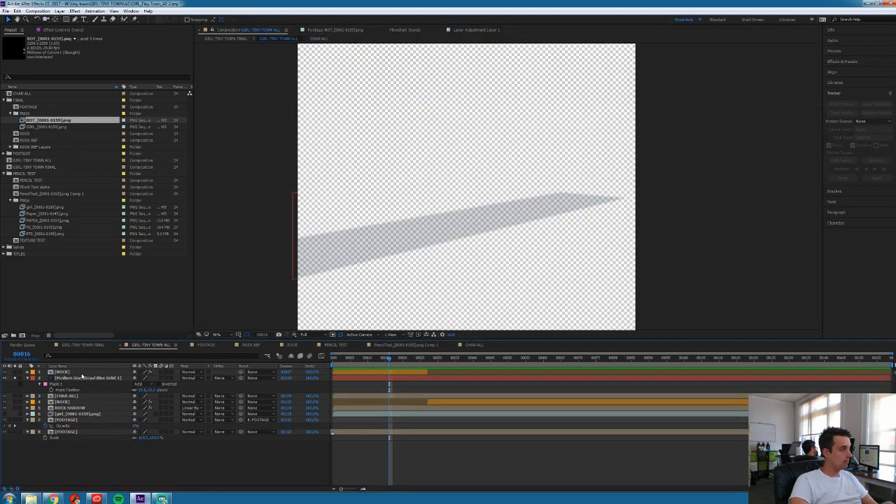
Locate the GIRL_[0001-0159].png sequence, view the CHAR-ALL composition's girl and robot layers, and return to GIRL-TINY TOWN ALL
left_click(70, 378)
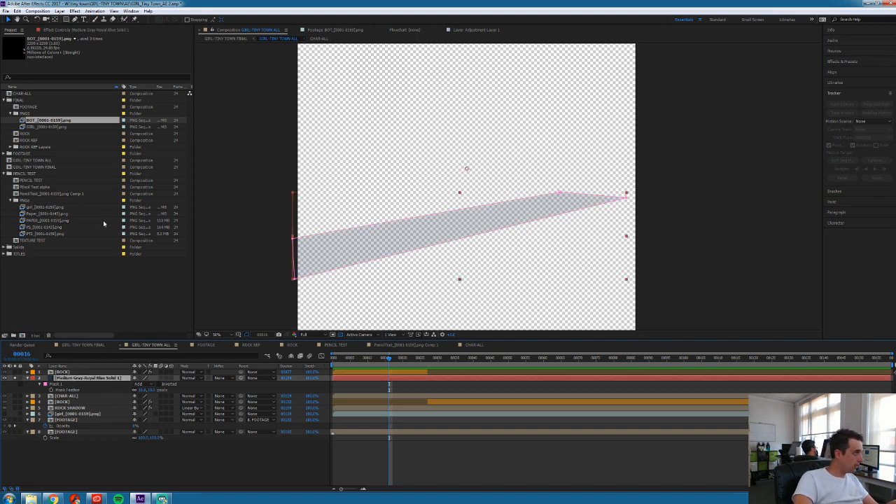
left_click(42, 127)
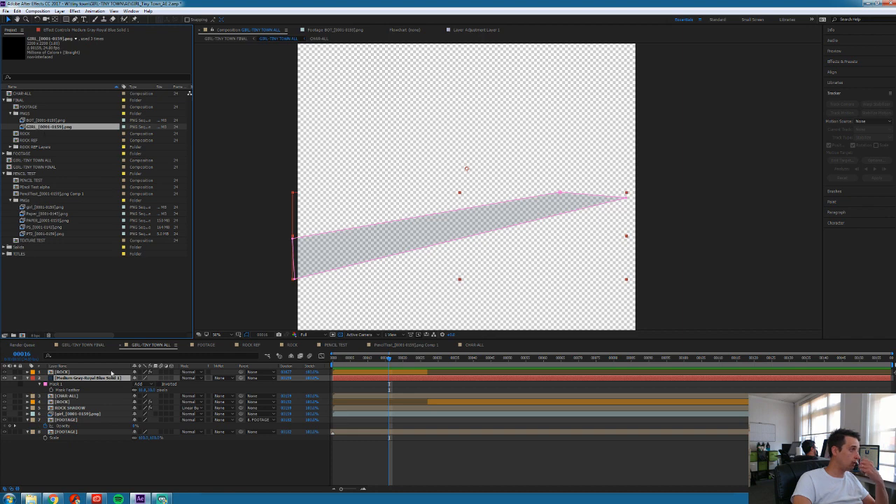
double_click(67, 396)
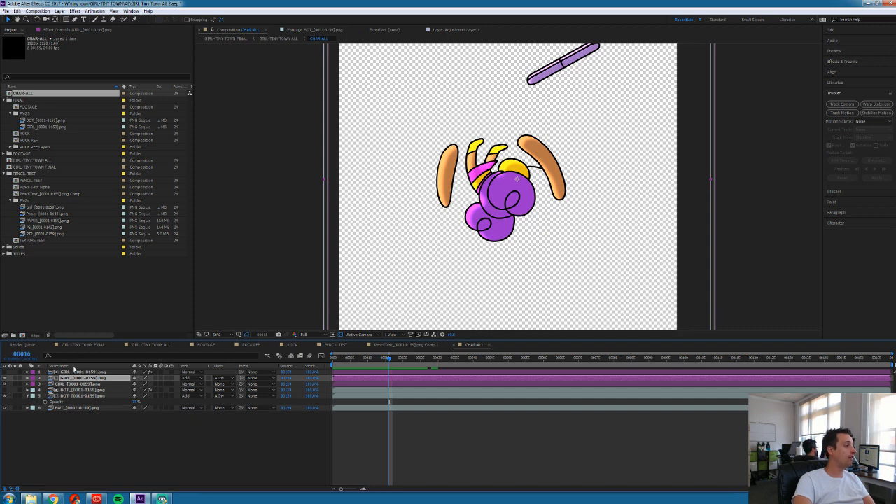
left_click(153, 345)
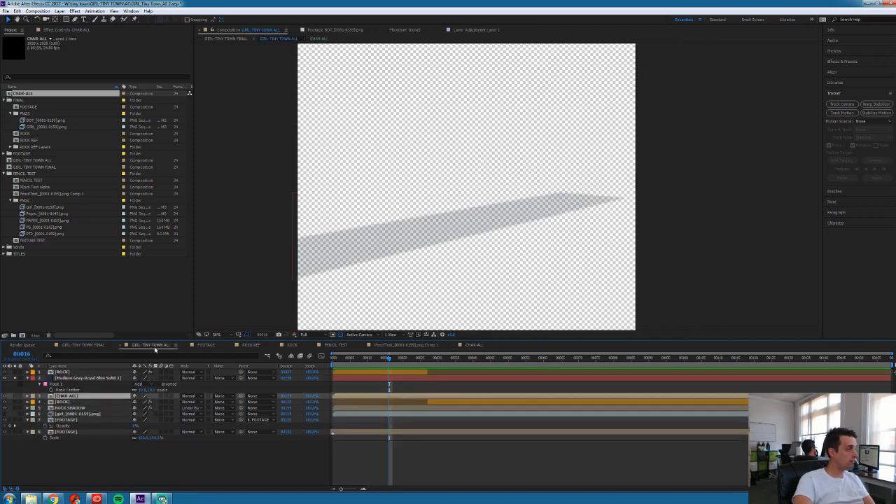
Solo the bottom FOOTAGE layer with the blue solid and adjust Mask 1's corner points to the pavement shadow
left_click(84, 378)
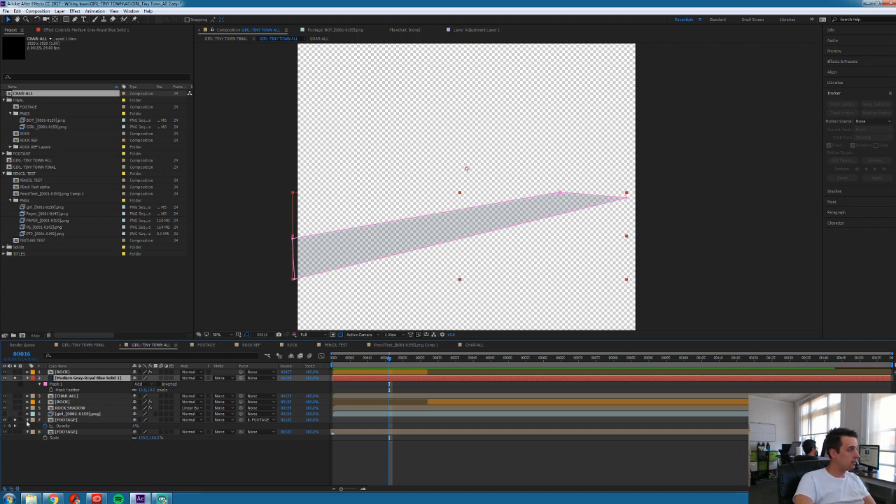
left_click(4, 420)
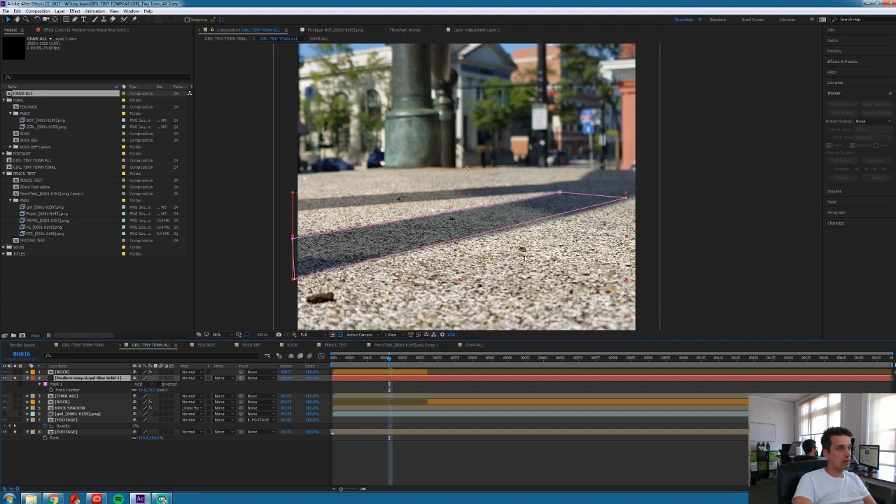
left_click_drag(626, 197, 627, 199)
left_click_drag(293, 239, 293, 239)
Draw a closed second mask on the blue solid with the Pen tool around the thin upper pavement shadow
key("g")
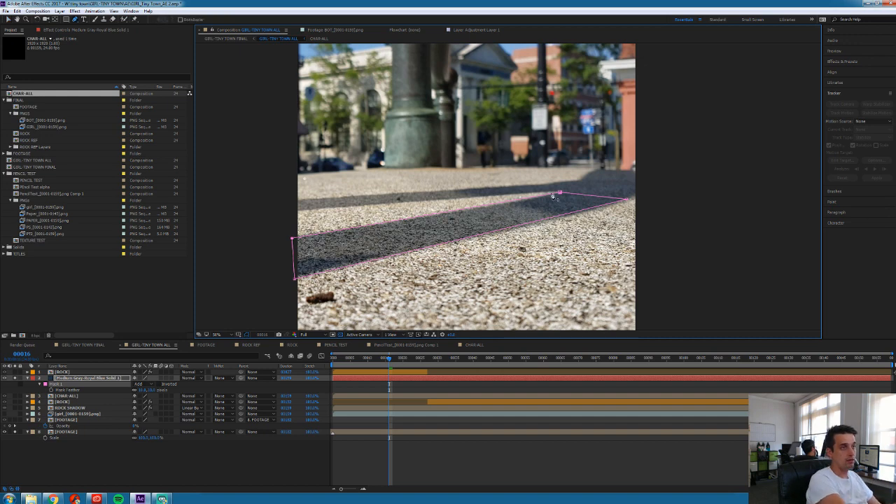
left_click(289, 213)
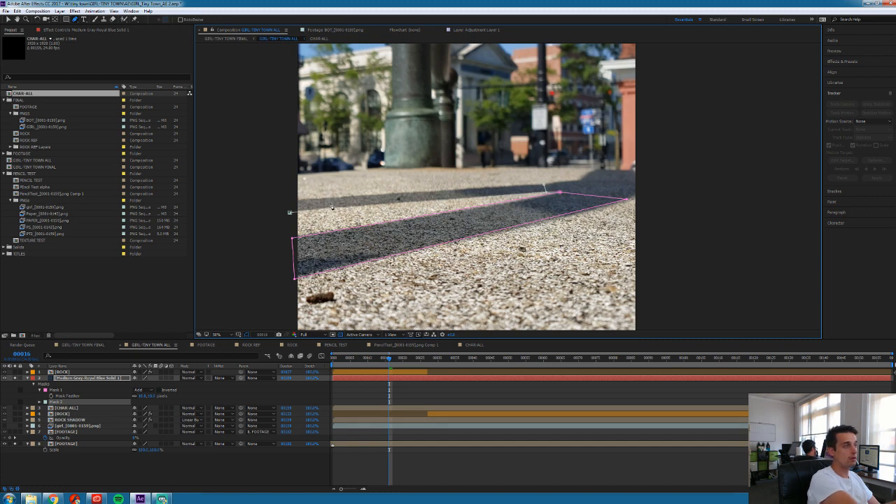
left_click(294, 203)
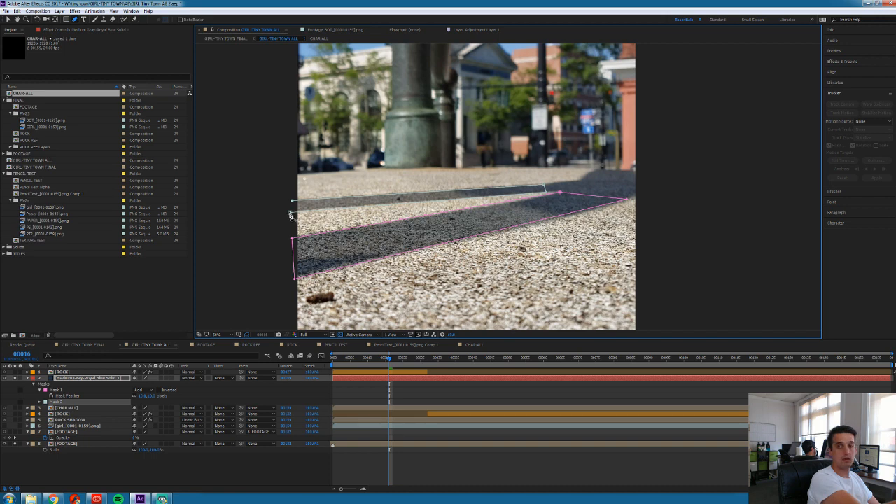
left_click(290, 212)
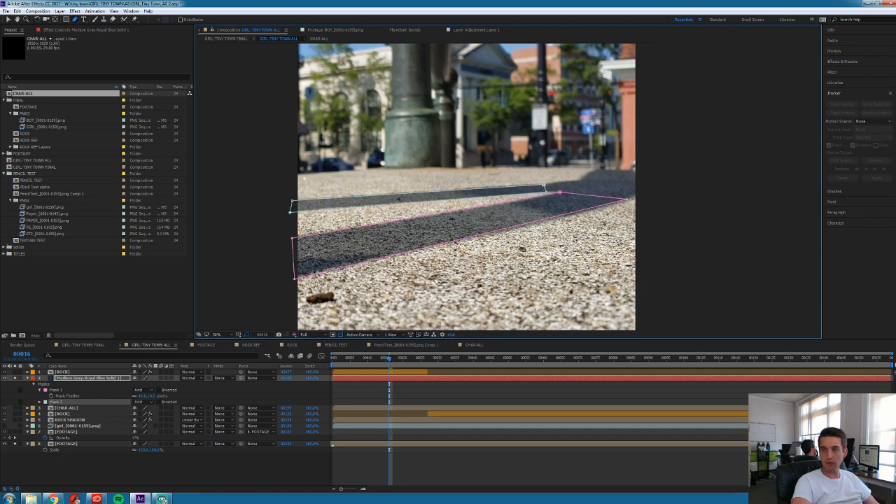
Set the Mask Feather of the blue solid's Mask 2 to 5 pixels
key("v")
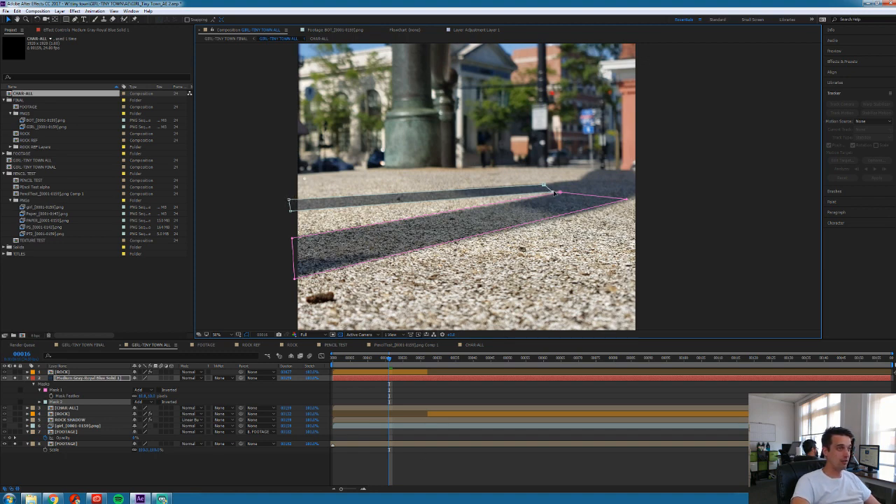
key("f")
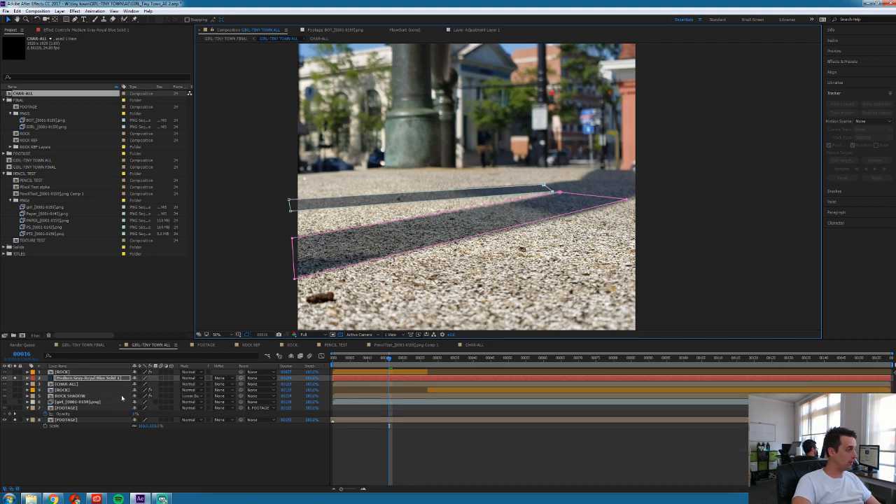
key("f")
left_click(143, 402)
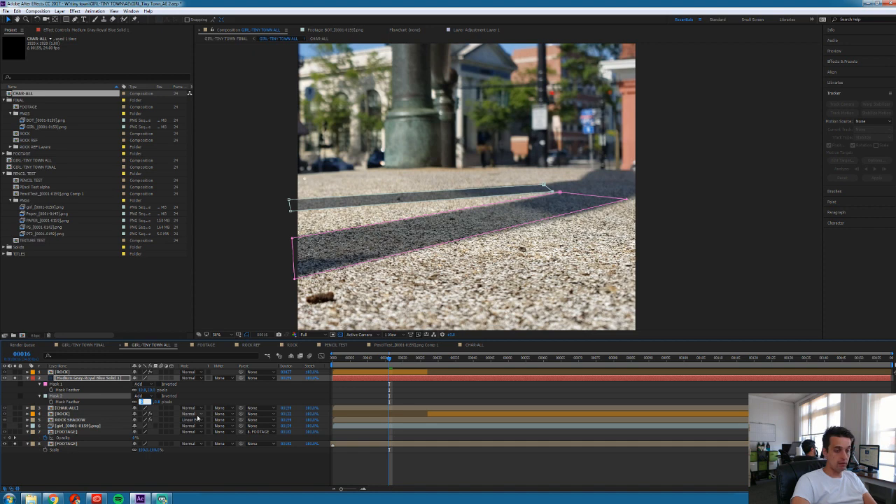
type("5")
key("Return")
left_click(437, 469)
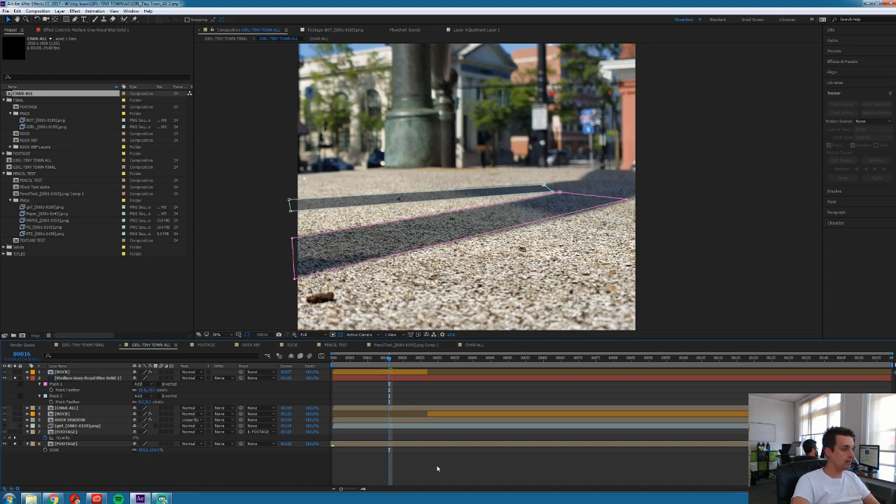
Turn off solo on the bottom FOOTAGE layer and the blue solid, and move to frame 27
left_click(65, 379)
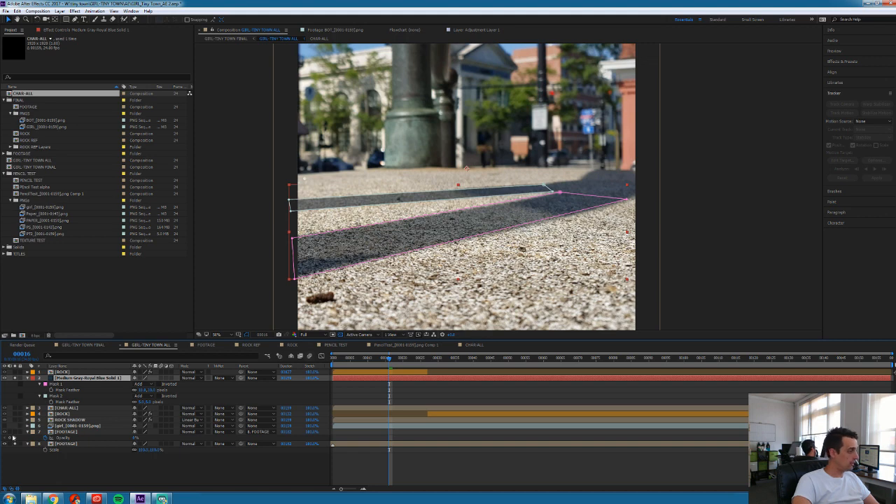
left_click(15, 444)
left_click(15, 378)
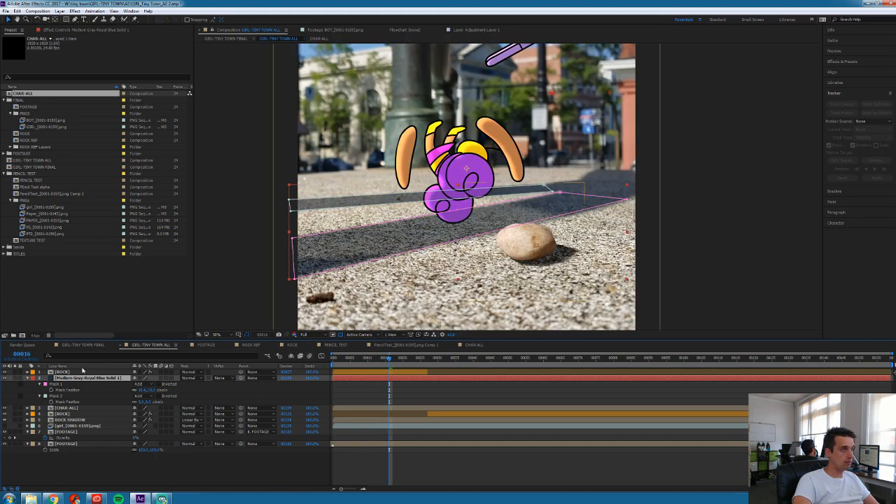
left_click(77, 408)
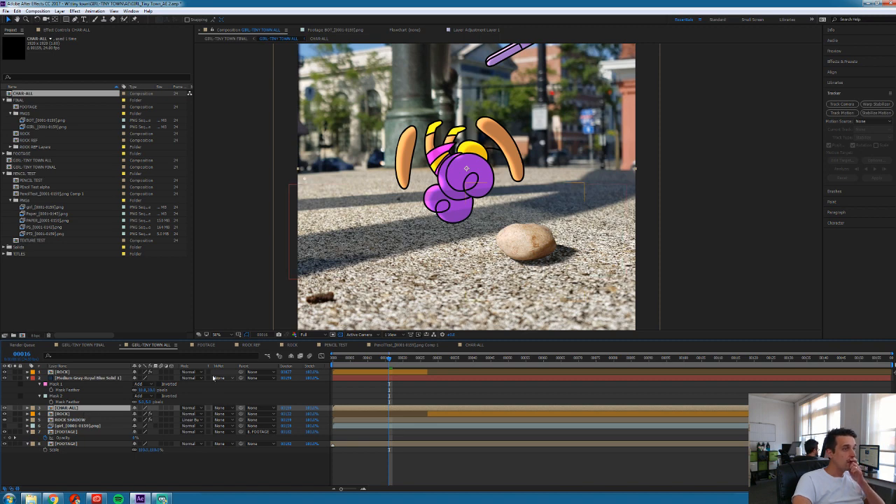
left_click_drag(365, 360, 427, 371)
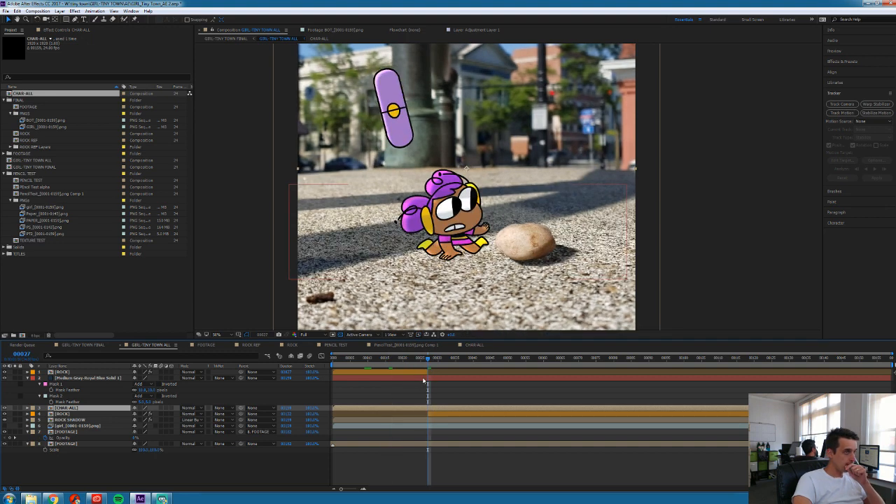
Raise Mask 1's two left corner points and nudge the whole blue solid upward over the girl
left_click(425, 379)
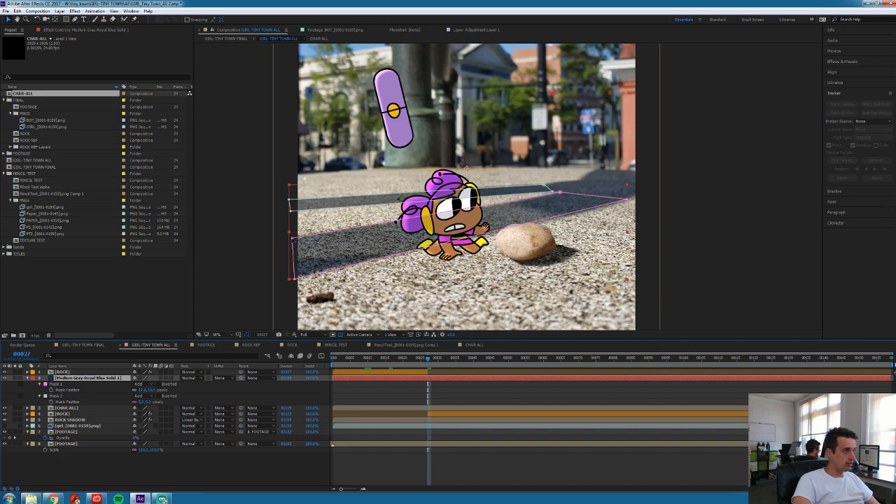
left_click(290, 204)
left_click_drag(292, 240, 294, 233)
left_click_drag(295, 279, 292, 273)
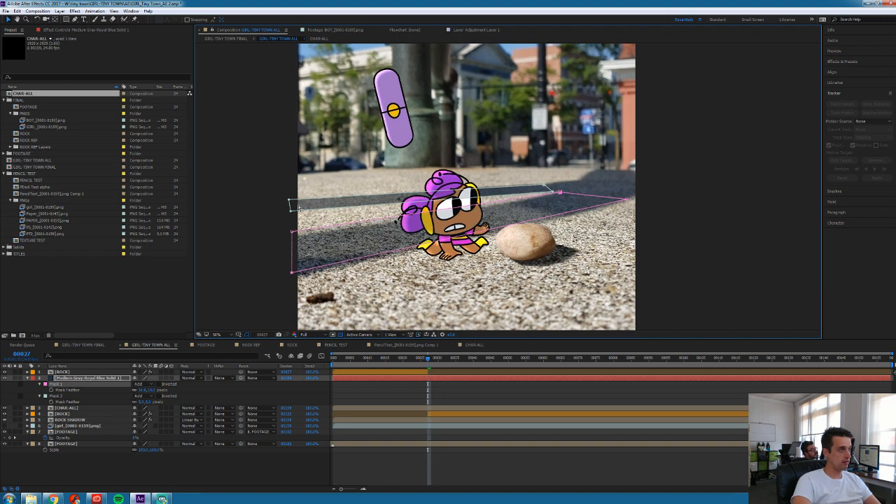
left_click(80, 385)
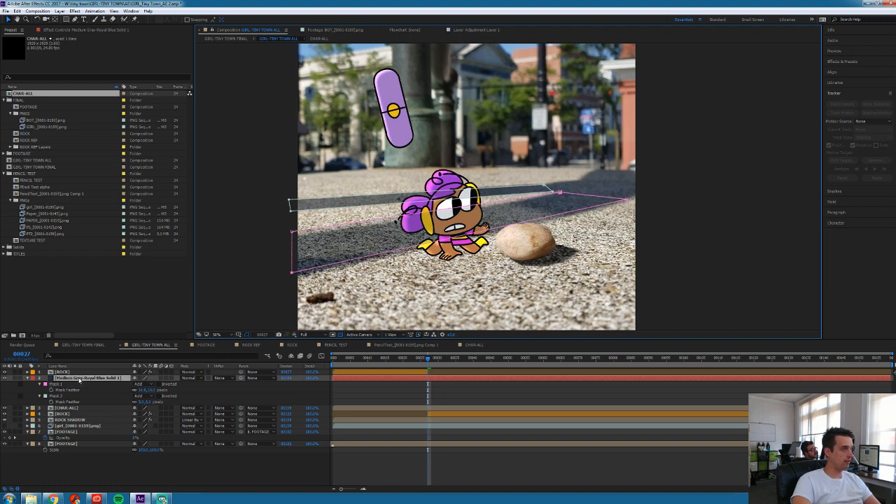
key("shift+Down")
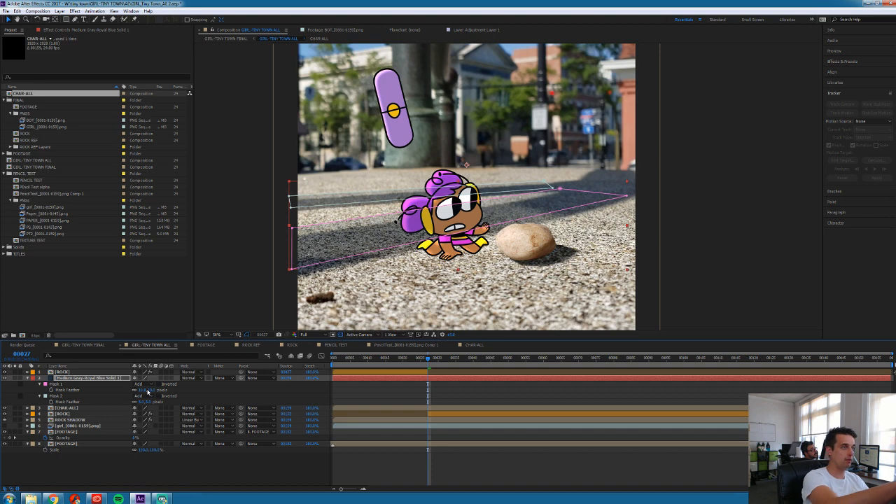
key("shift+Up")
key("shift+Up")
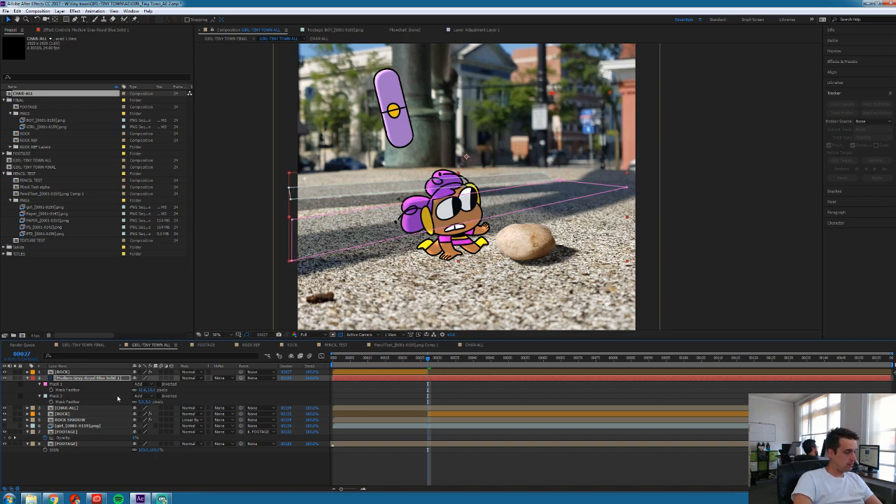
Raise the blue solid's opacity to 100%
key("t")
left_click_drag(136, 384, 193, 384)
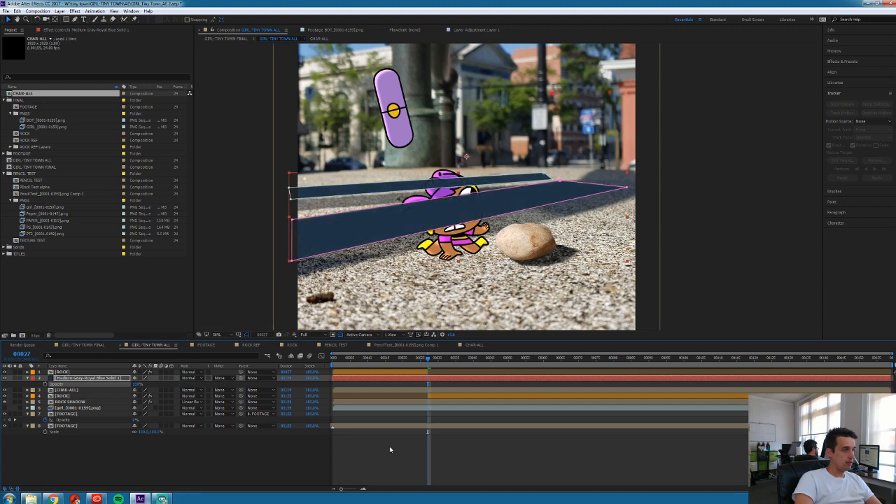
left_click(390, 447)
Set the blue solid's Mask Feather to 10 pixels on Mask 2 and 20 pixels on Mask 1
left_click(93, 378)
key("f")
type("10")
left_click(144, 390)
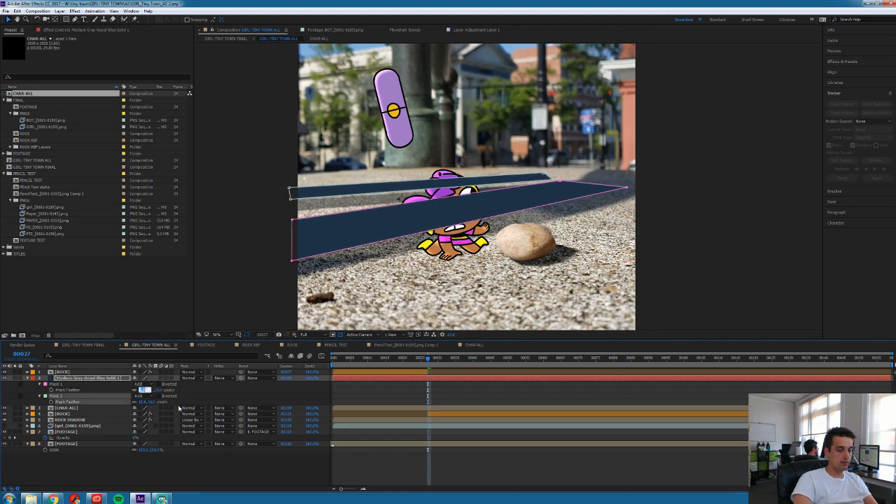
type("20")
key("Return")
left_click(428, 470)
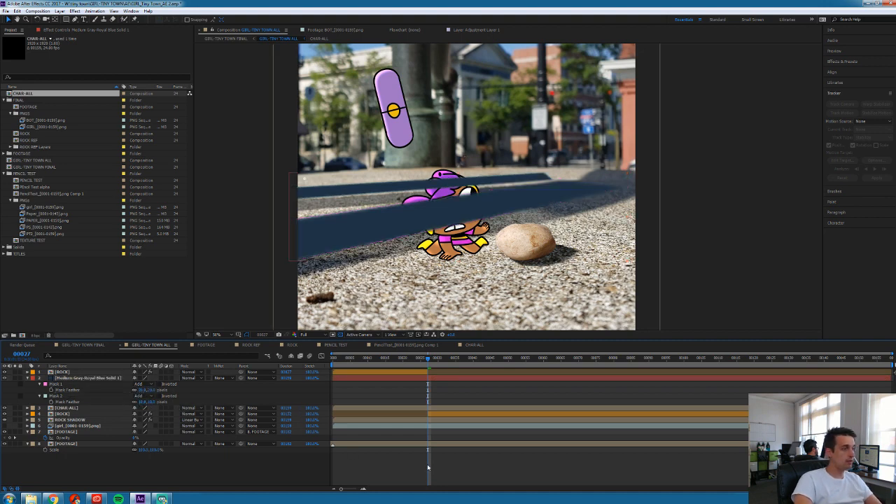
Duplicate the CHAR-ALL layer above the blue solid and use the copy as the solid's alpha track matte
left_click(70, 409)
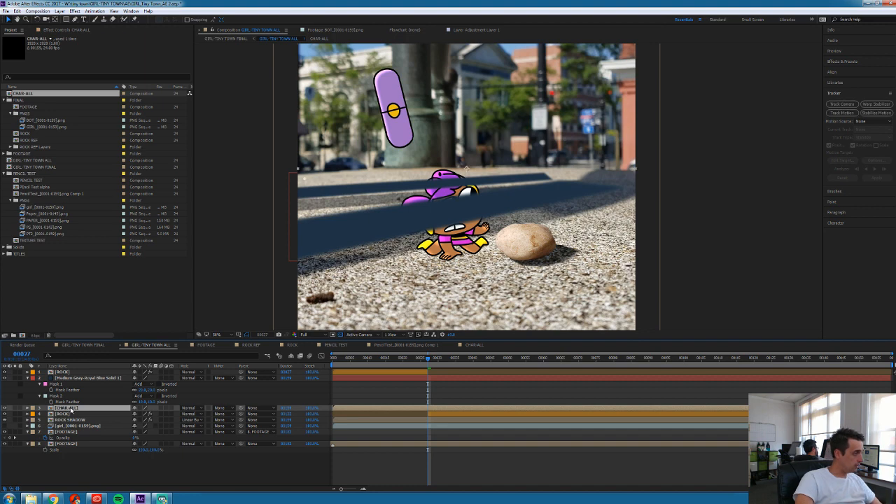
key("ctrl+d")
left_click_drag(71, 409, 77, 377)
left_click(76, 385)
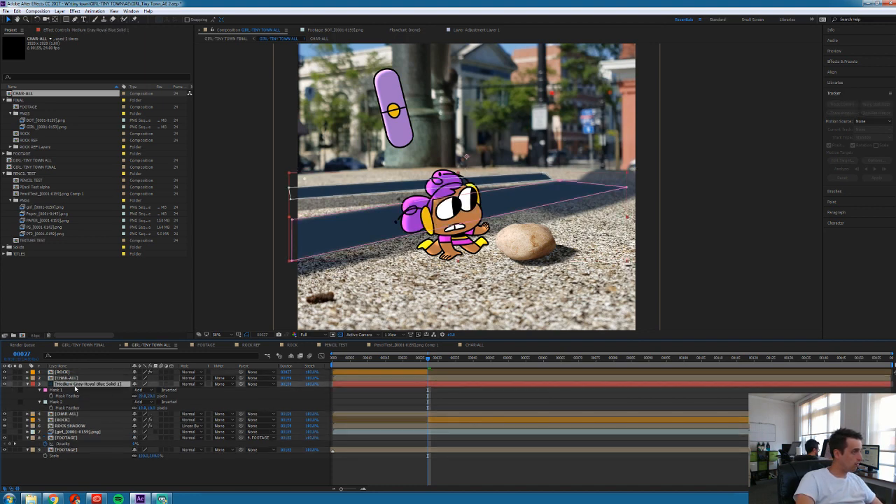
left_click(221, 385)
left_click(238, 404)
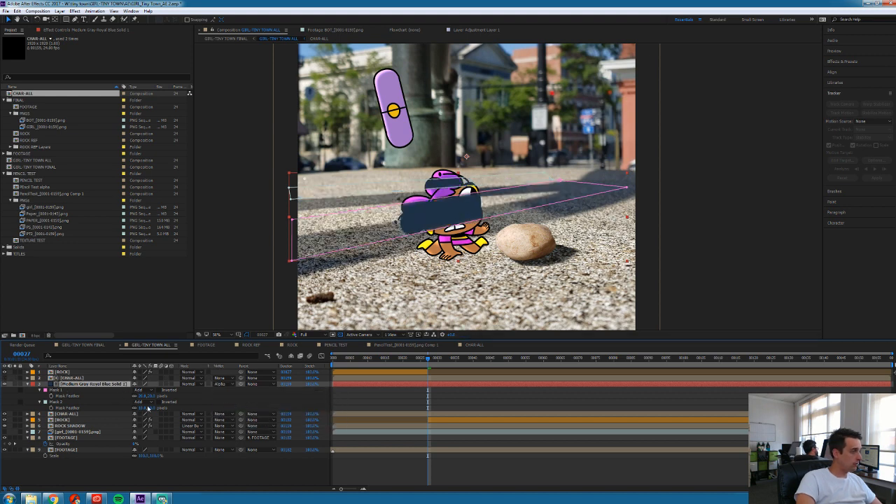
Set the blue solid's blending mode to Multiply and lower its opacity for a subtle shadow on the girl
left_click(189, 385)
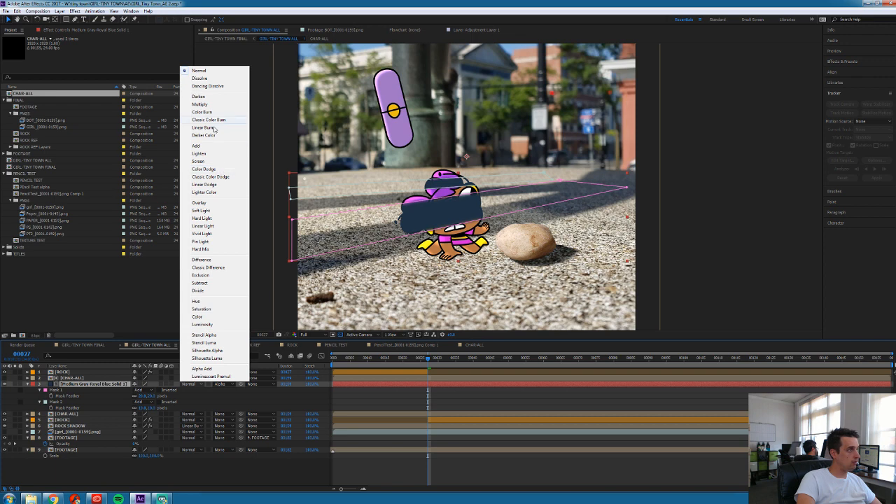
left_click(211, 105)
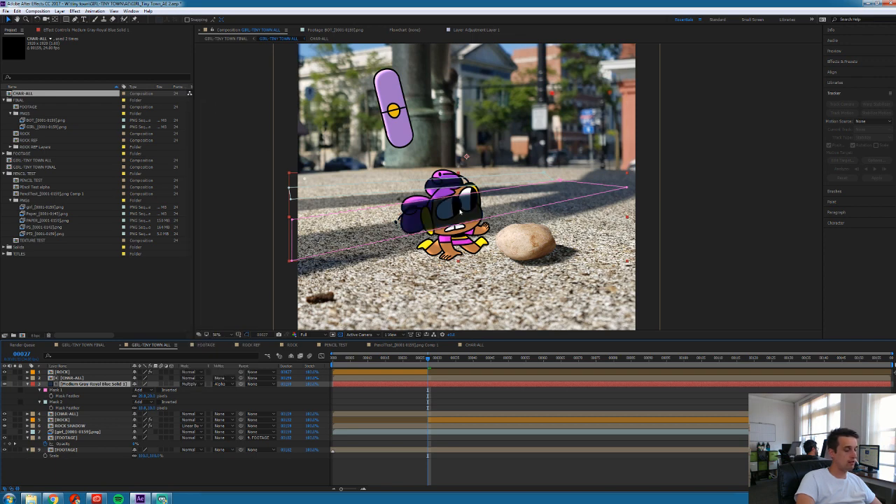
key("t")
left_click(138, 390)
type("10")
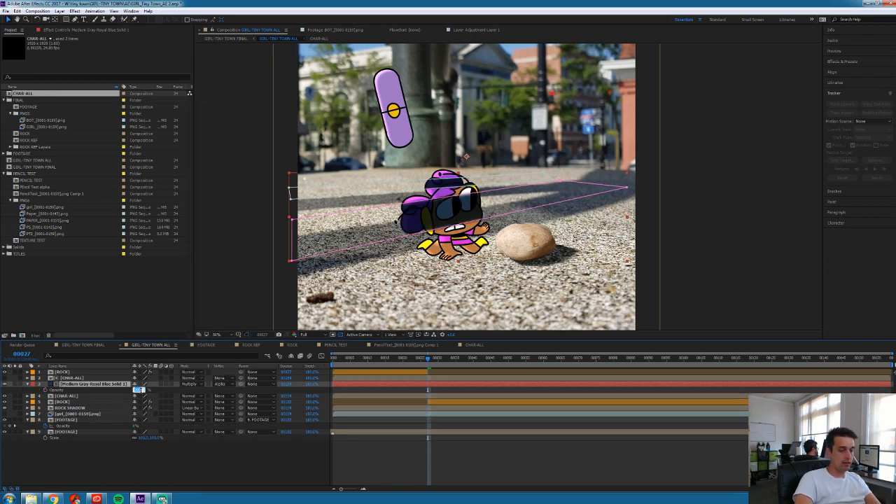
key("Return")
left_click(483, 446)
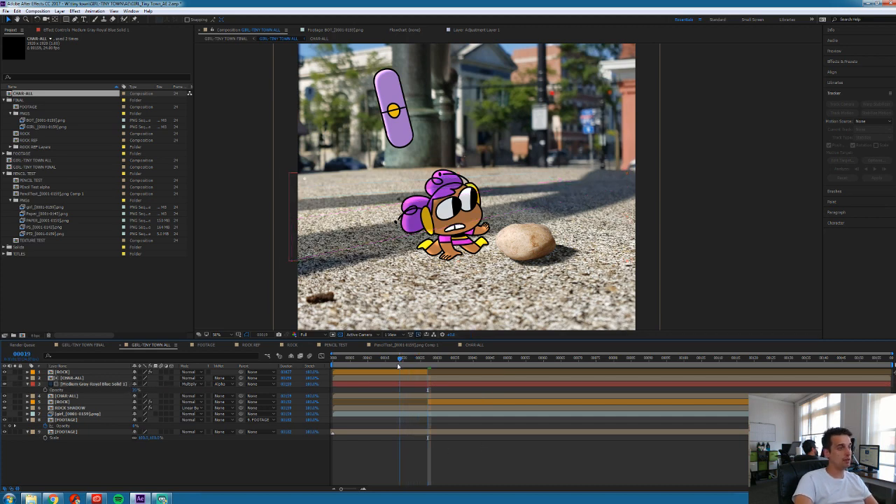
Go back to frame 17 and delete the thin upper Mask 2 from the blue solid
left_click_drag(416, 359, 394, 359)
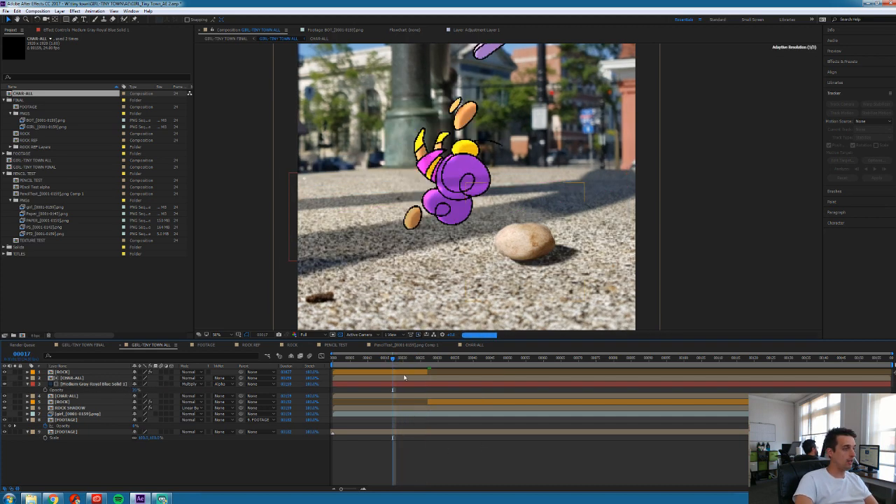
left_click(377, 379)
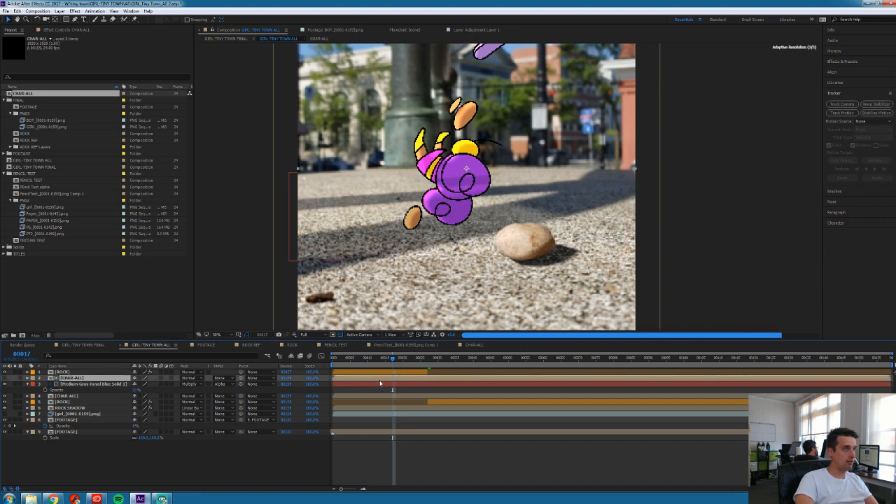
left_click(376, 184)
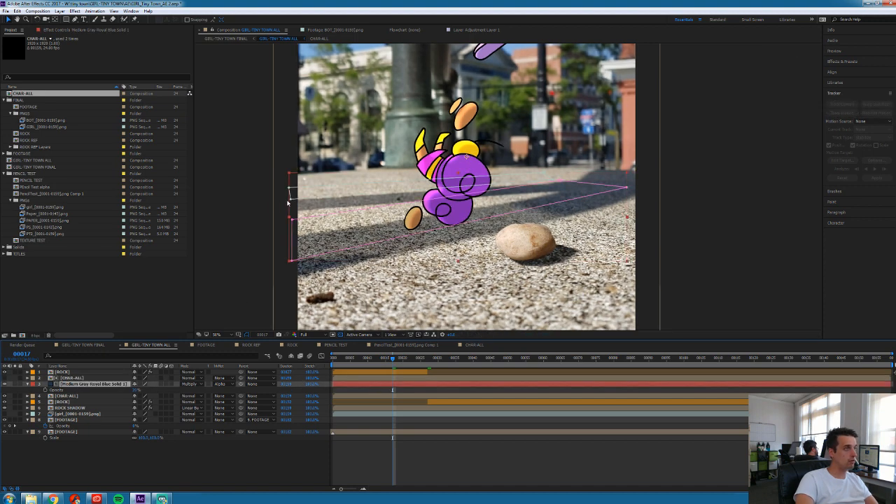
double_click(291, 200)
key("Delete")
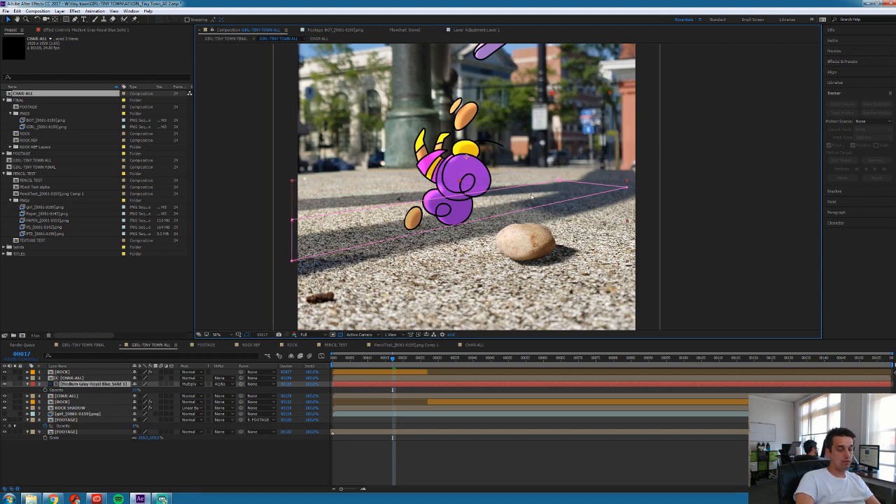
Enlarge Mask 1 upward over the falling girl, preview the animation, and pull its right corner points inward near the rock
left_click_drag(292, 181, 283, 77)
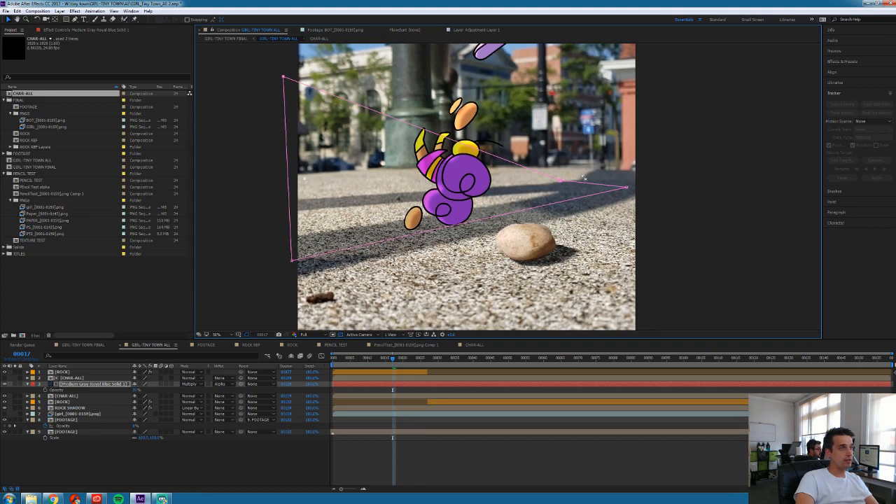
left_click_drag(560, 181, 558, 119)
key("space")
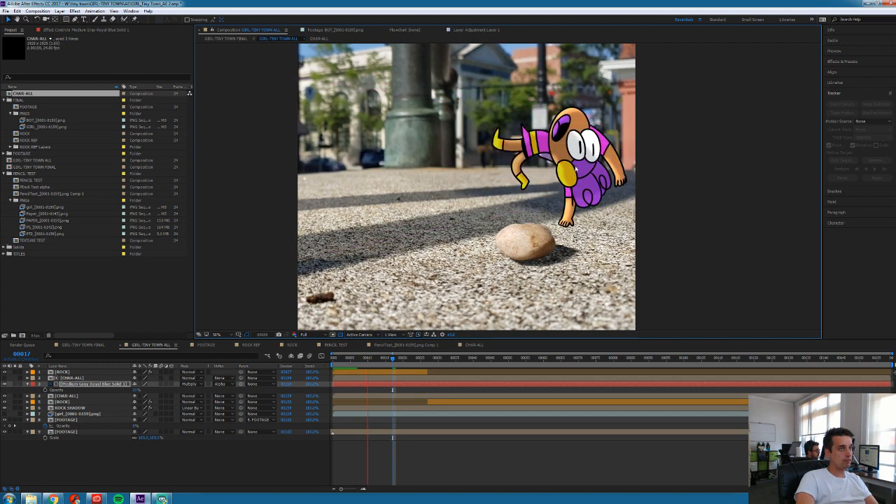
key("space")
left_click_drag(628, 189, 501, 223)
left_click_drag(558, 120, 530, 141)
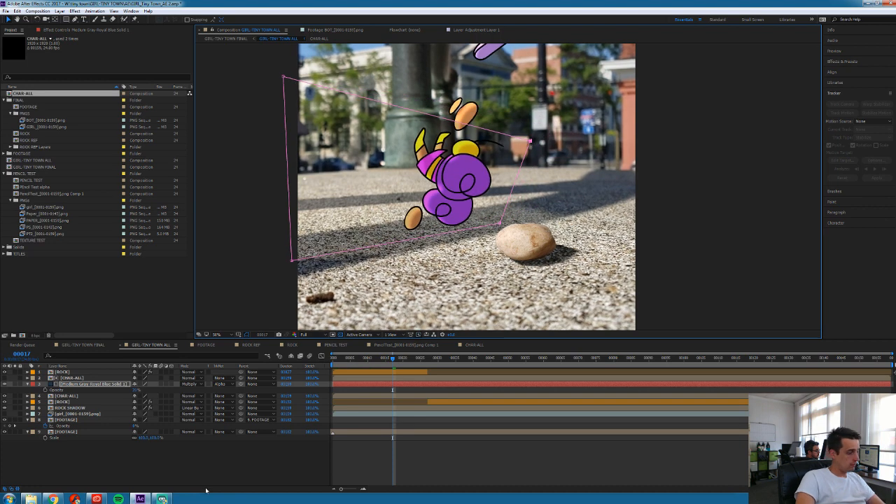
Set Mask 1's feather to 50 pixels and preview the softened shading on the animation
key("f")
left_click(143, 397)
type("50")
key("Return")
key("space")
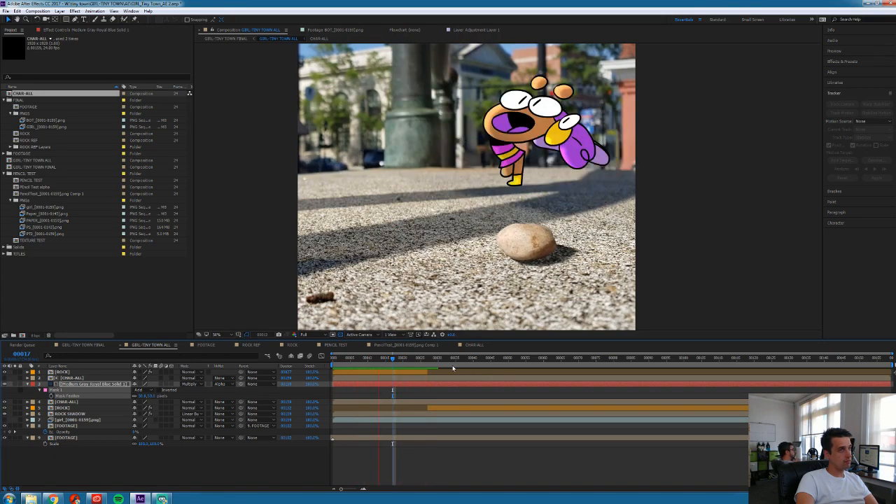
key("space")
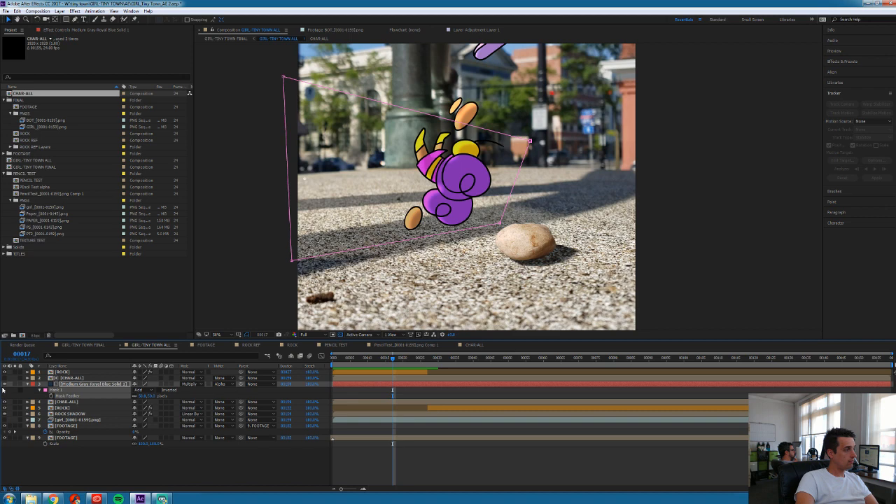
Toggle the blue solid's visibility to compare the shading, and fine-tune its opacity
left_click(4, 385)
left_click(4, 386)
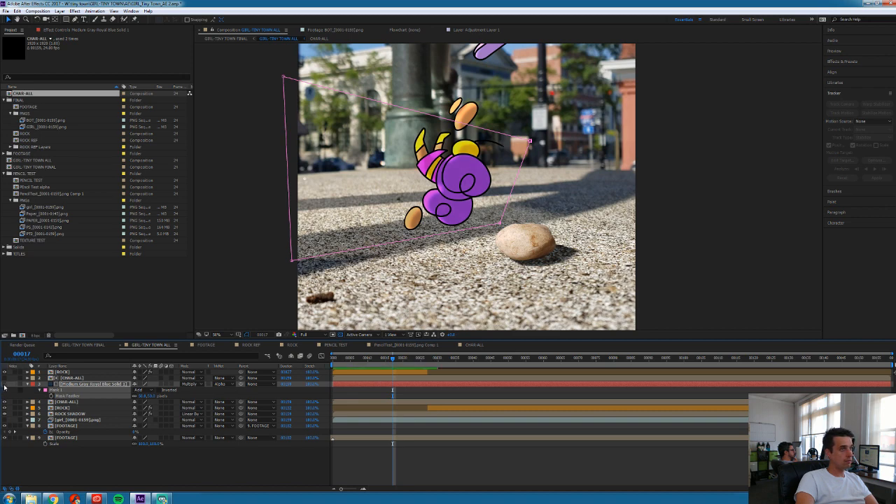
left_click(4, 385)
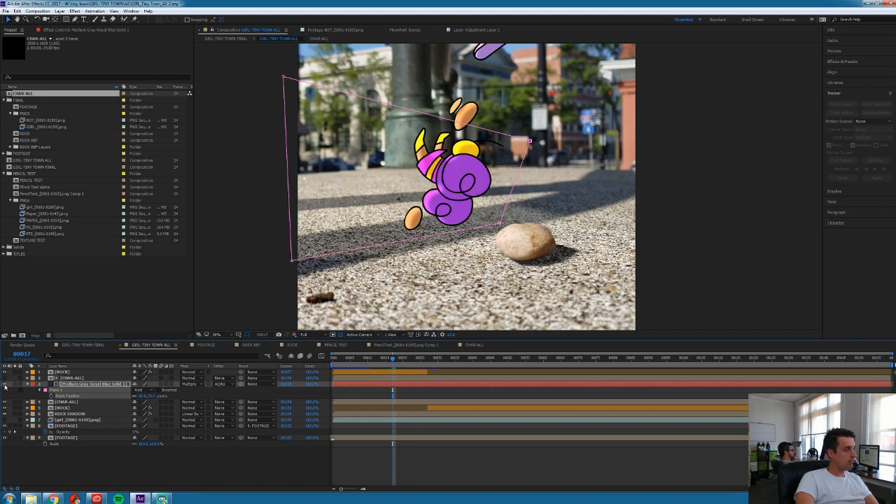
left_click(4, 386)
key("t")
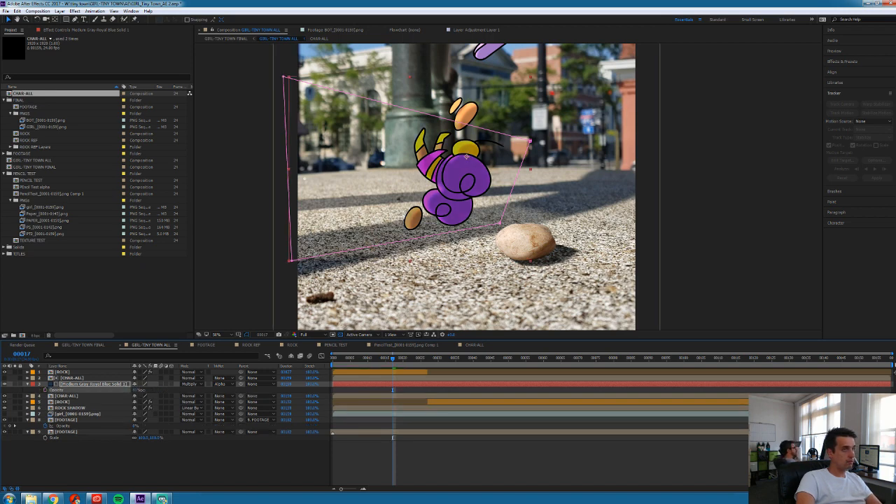
left_click_drag(142, 390, 148, 391)
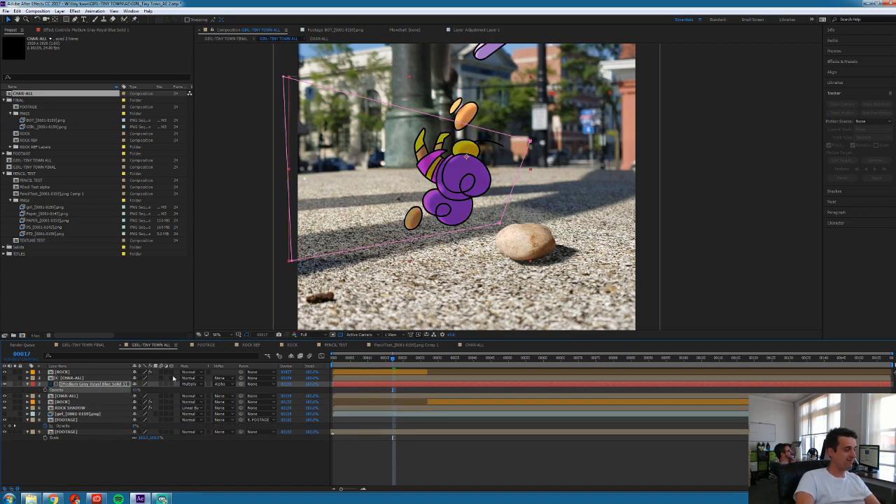
Reshape Mask 1, checking frames 17 and 65: extend its outer corners off-frame and lower its upper point near the rock beside the girl
left_click_drag(292, 261, 287, 262)
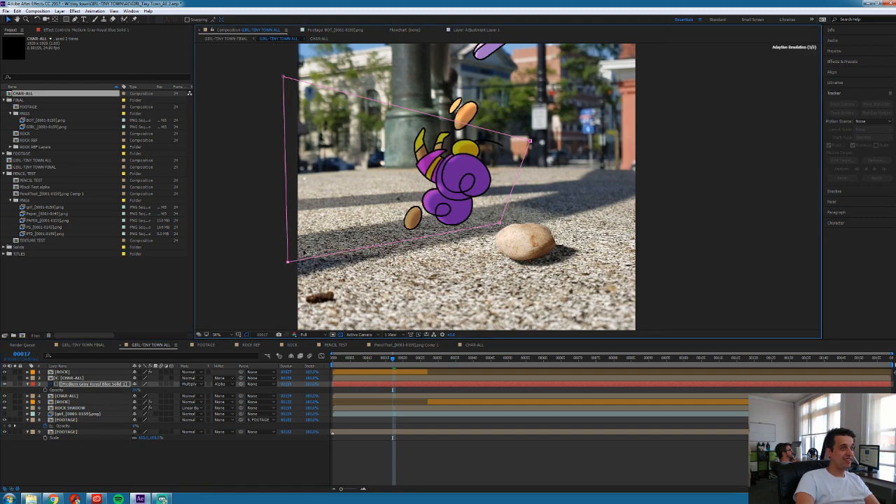
left_click_drag(530, 142, 554, 185)
left_click_drag(465, 359, 561, 358)
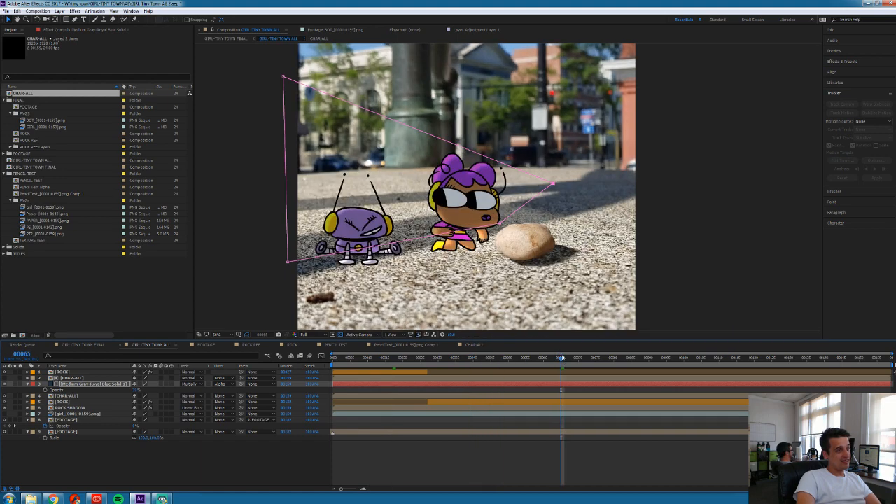
left_click_drag(500, 224, 511, 222)
left_click_drag(554, 185, 538, 154)
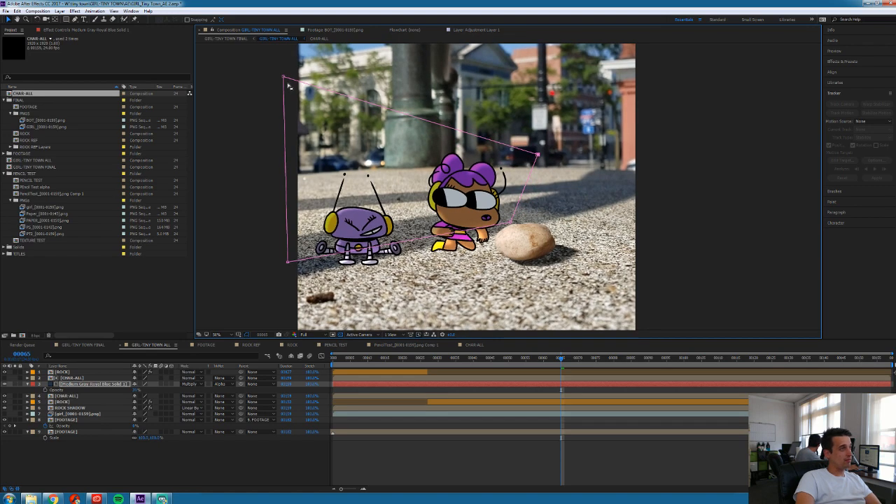
left_click_drag(284, 77, 279, 62)
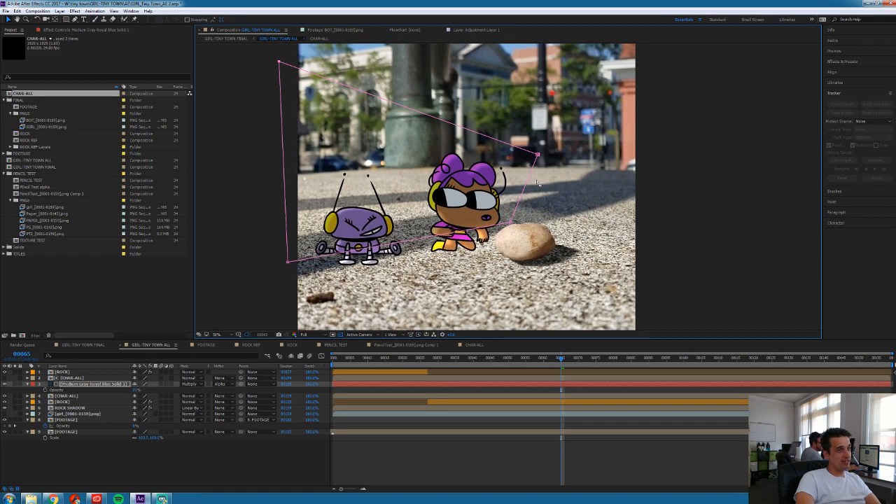
left_click_drag(537, 154, 512, 199)
left_click(610, 465)
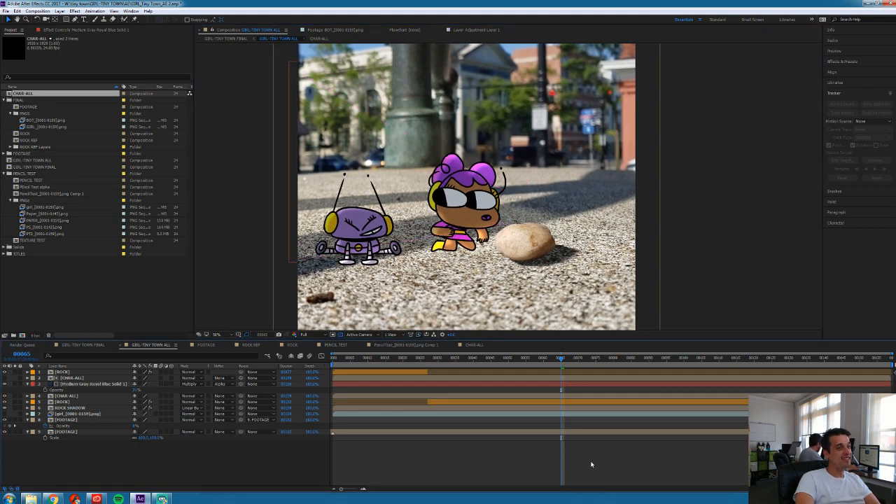
Preview the animation and scrub through to frame 67 to check the shading on both characters
key("space")
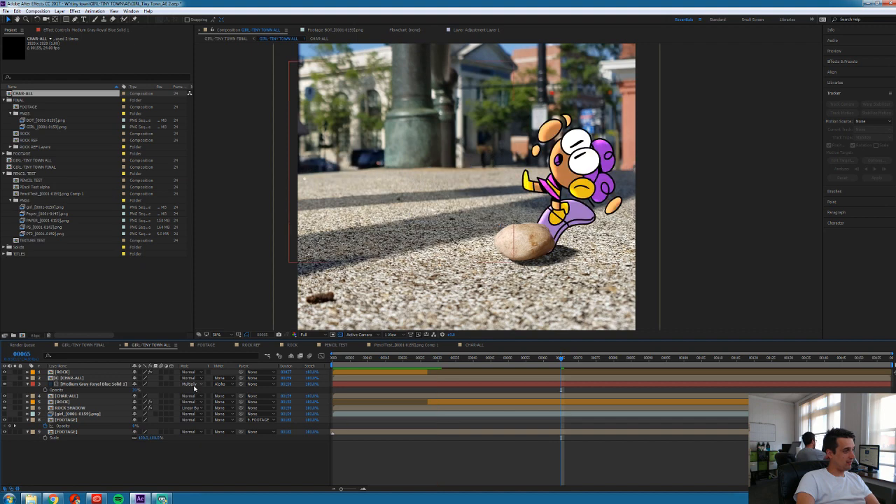
left_click(432, 359)
left_click_drag(433, 360, 467, 370)
left_click_drag(479, 369, 571, 391)
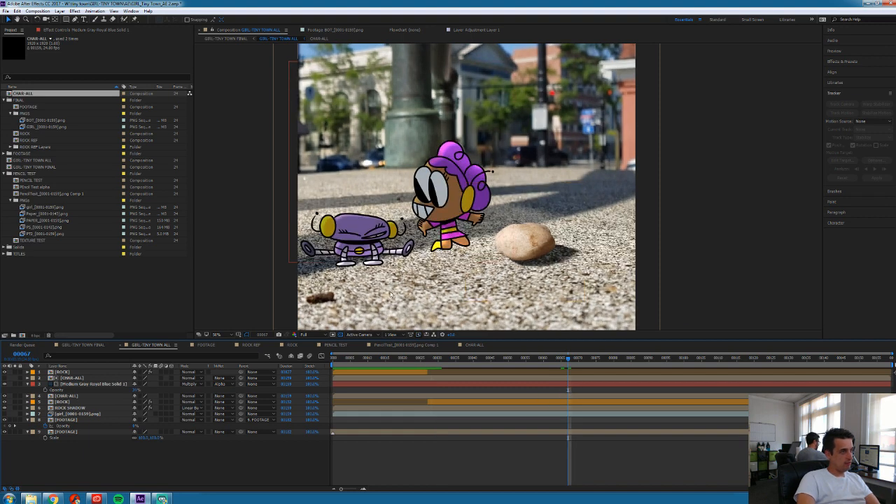
Set the feather of the blue solid's Mask 1 to 90 pixels
left_click(100, 384)
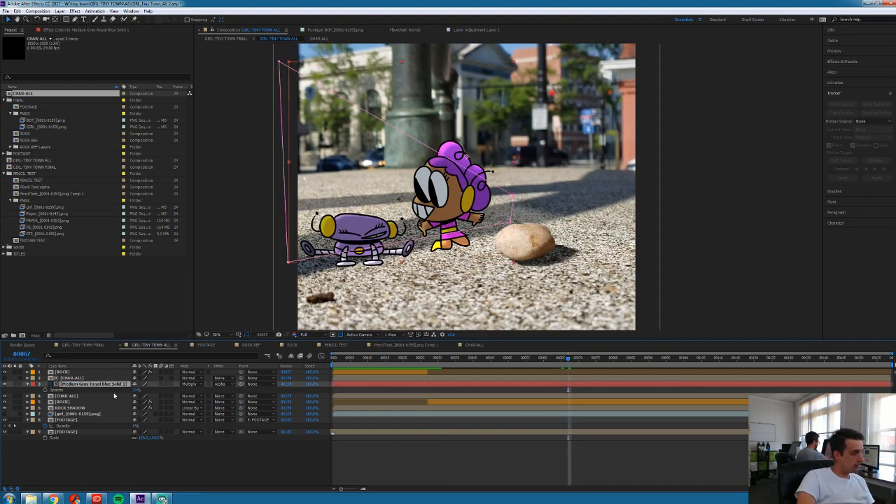
key("f")
left_click(144, 396)
type("90")
key("Return")
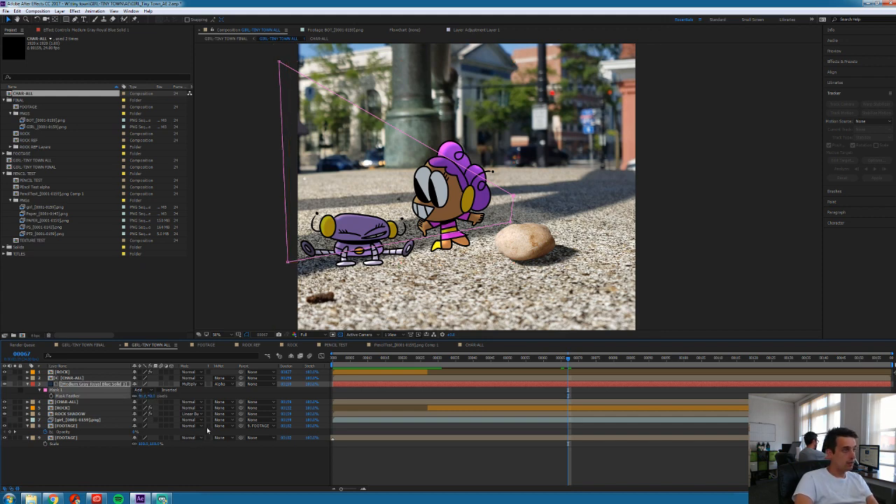
Set the blue solid's opacity to 41%
left_click(102, 385)
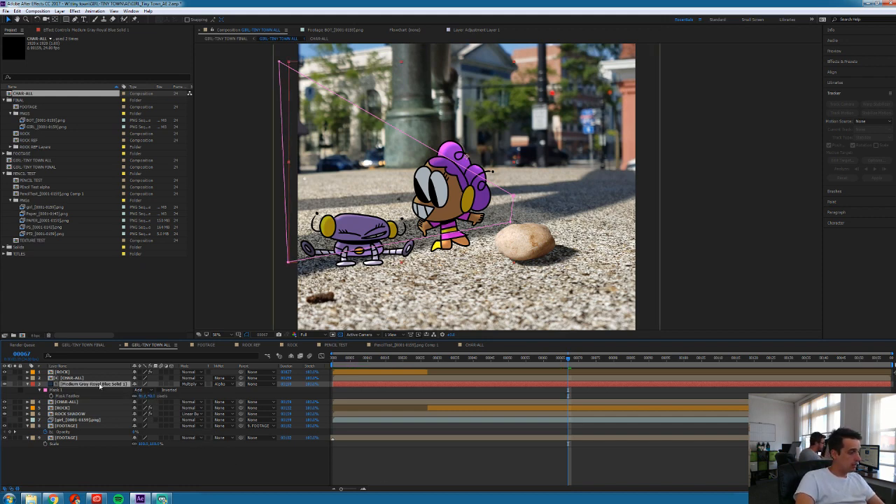
key("t")
left_click(137, 390)
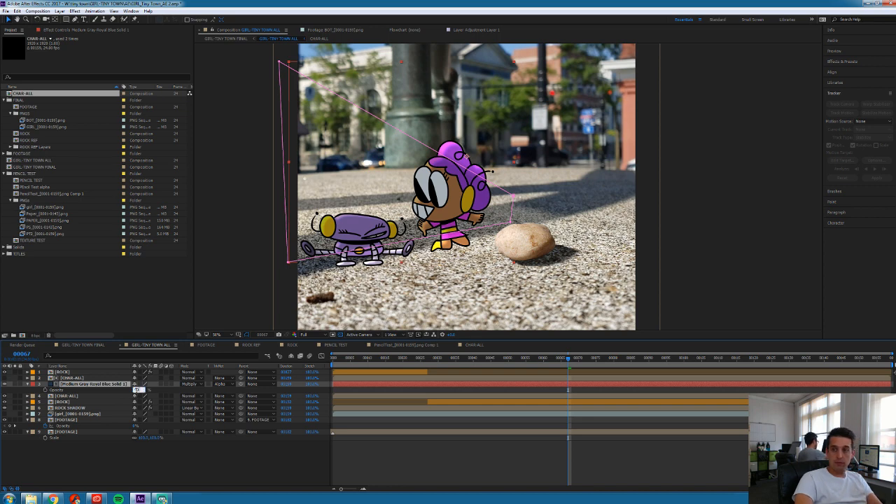
type("41")
key("Return")
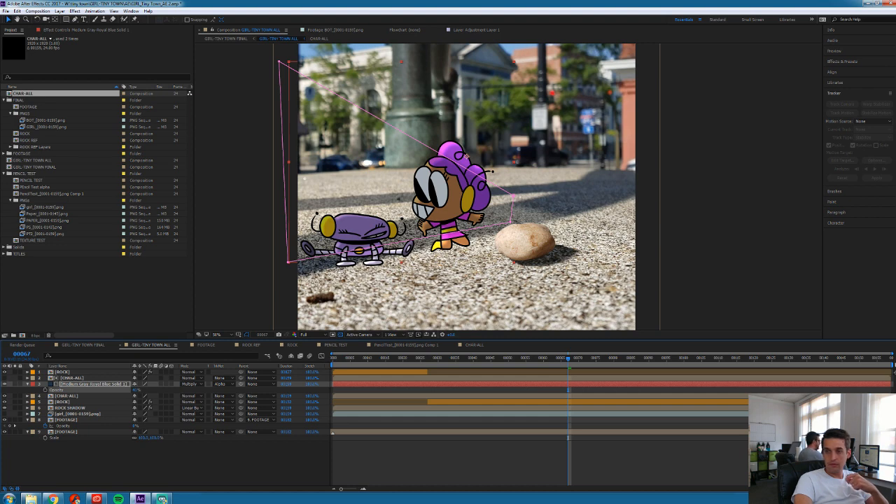
Preview the animation from frame 33 and stop on frame 37 to examine the girl's shading
left_click_drag(425, 358, 449, 359)
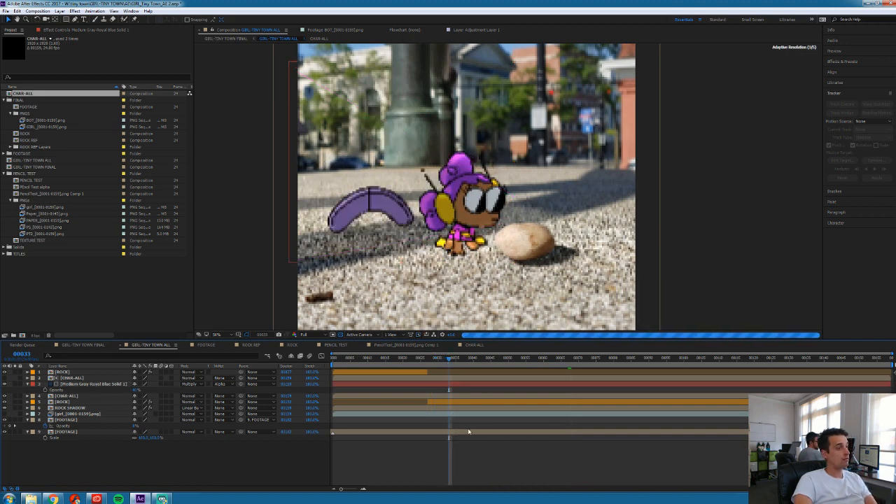
key("space")
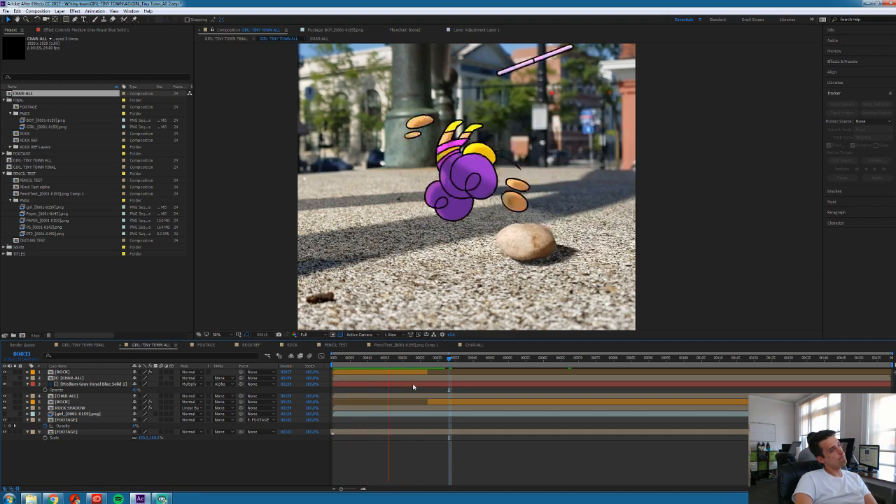
left_click_drag(449, 361, 464, 362)
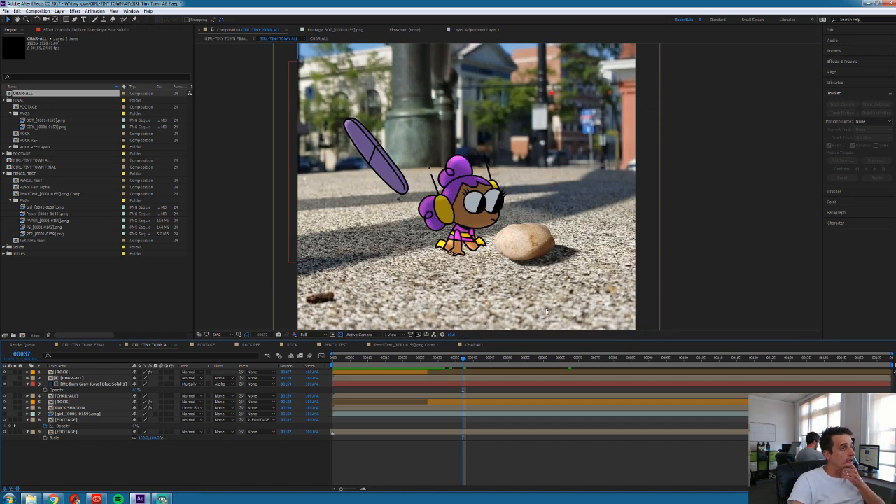
Duplicate the CHAR-ALL layer beneath the blue solid and rename the lower copy CHAR-SHADOW
left_click(72, 378)
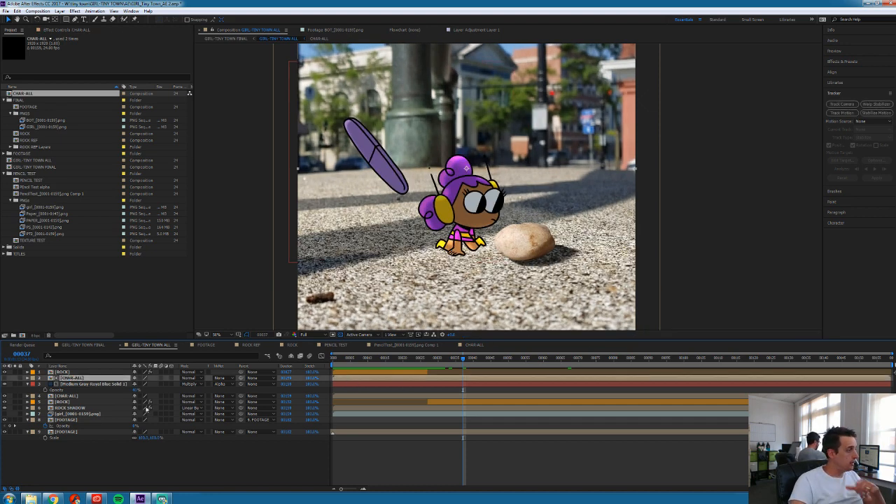
left_click(71, 396)
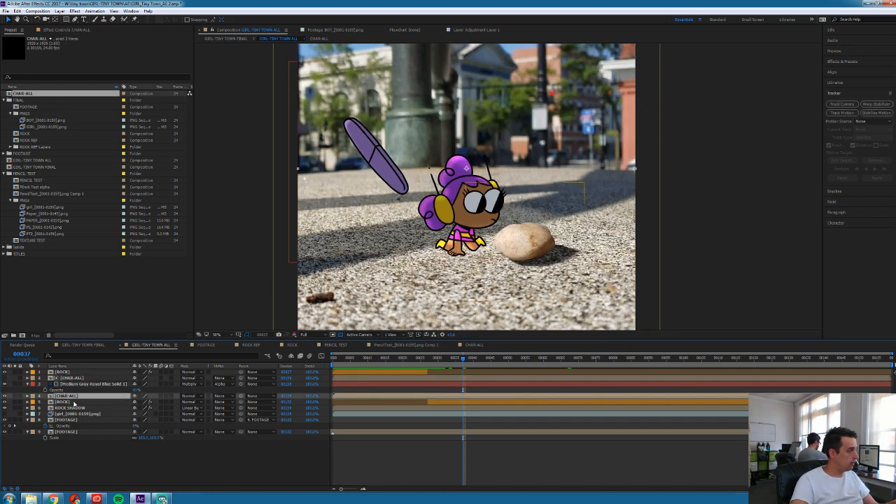
key("ctrl+d")
key("Return")
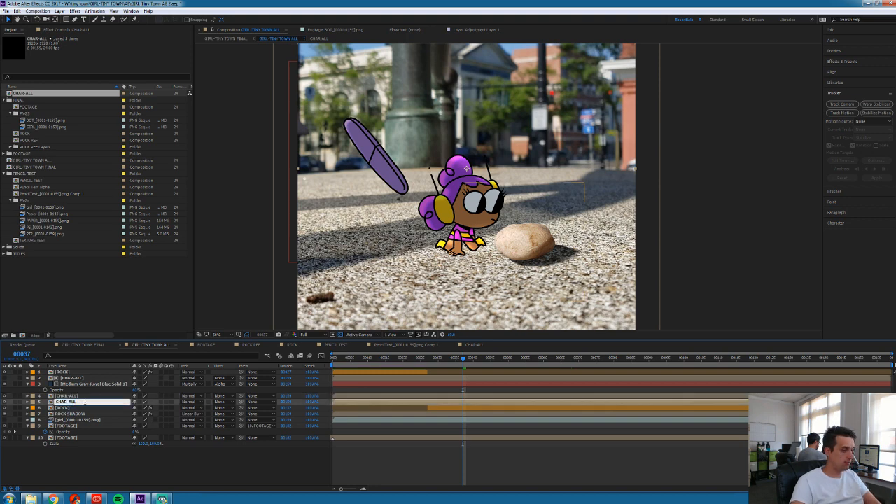
type("CHAR-SHADOW")
key("Return")
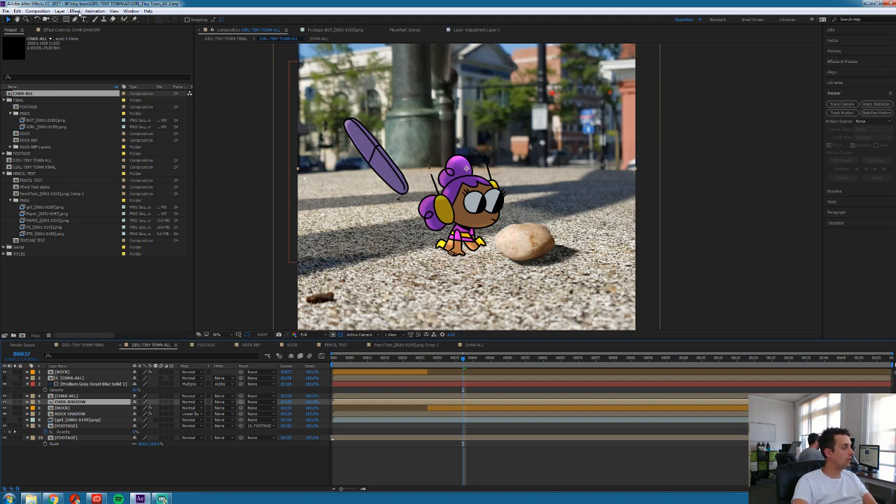
Apply the Image Lounge Real Shadows effect to CHAR-SHADOW, enabling Shadow only and Clipping Avoided
left_click(74, 11)
mouse_move(56, 126)
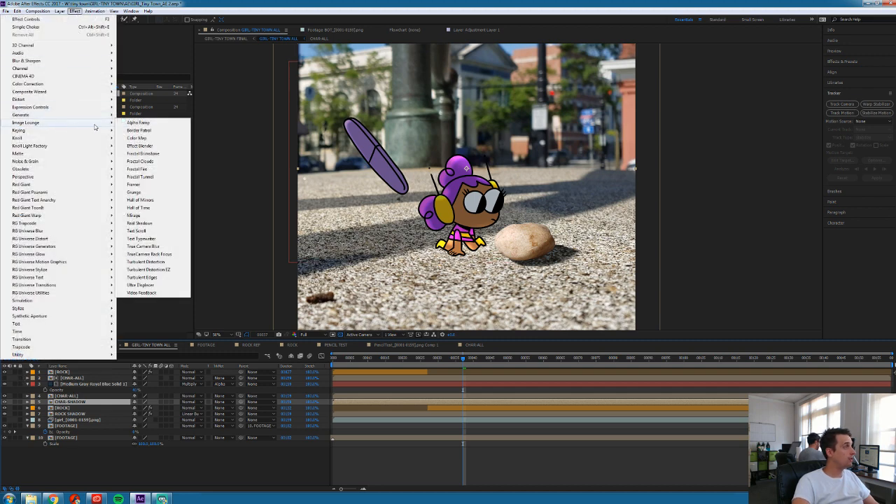
left_click(140, 223)
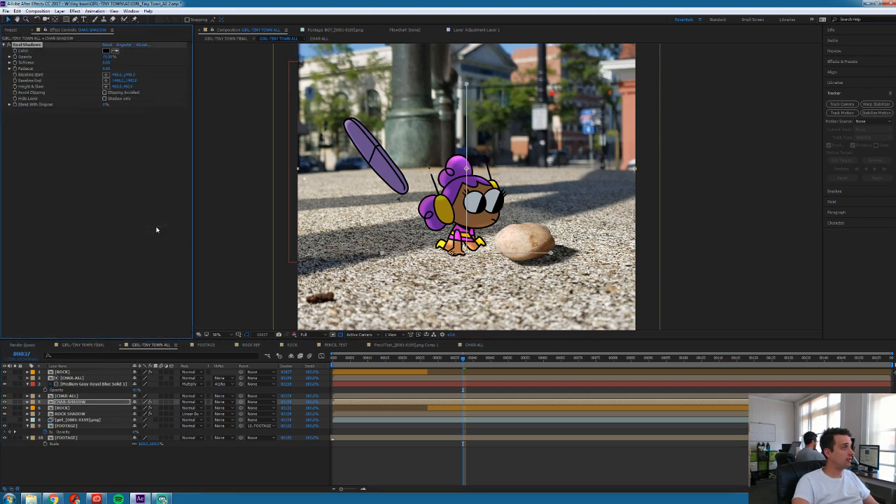
left_click(104, 99)
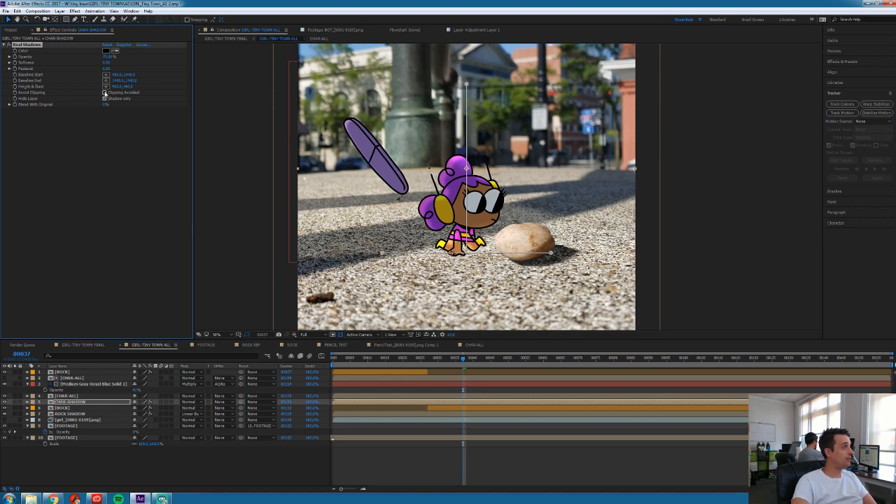
left_click(104, 93)
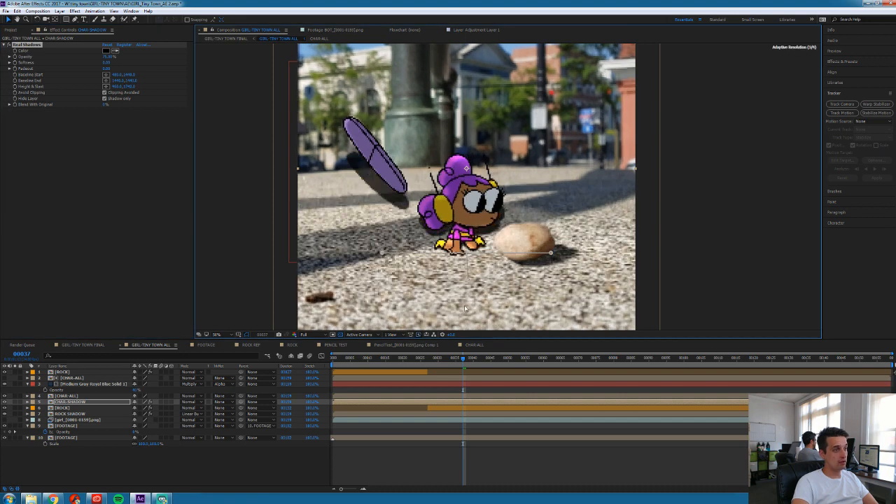
Cast the shadow forward onto the pavement, slanted toward the rock and shortened, and raise both baseline ends slightly to the girl's feet
left_click_drag(466, 322, 464, 326)
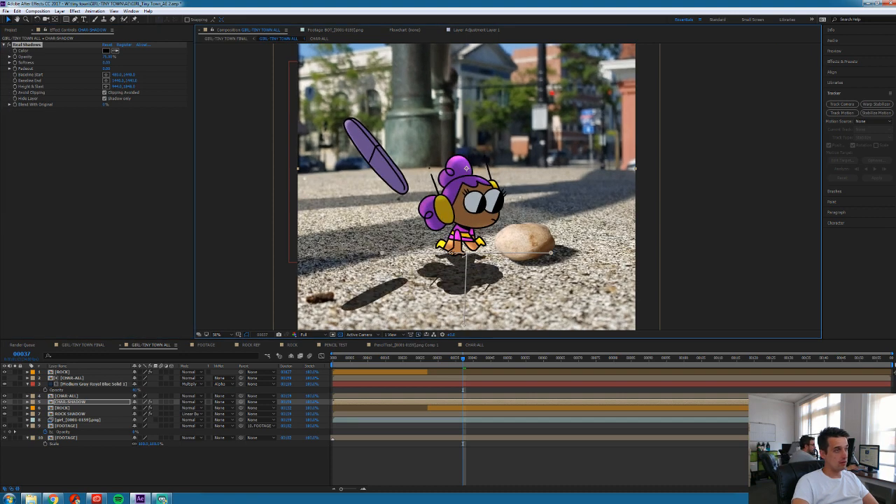
left_click_drag(383, 254, 382, 251)
left_click_drag(552, 254, 552, 251)
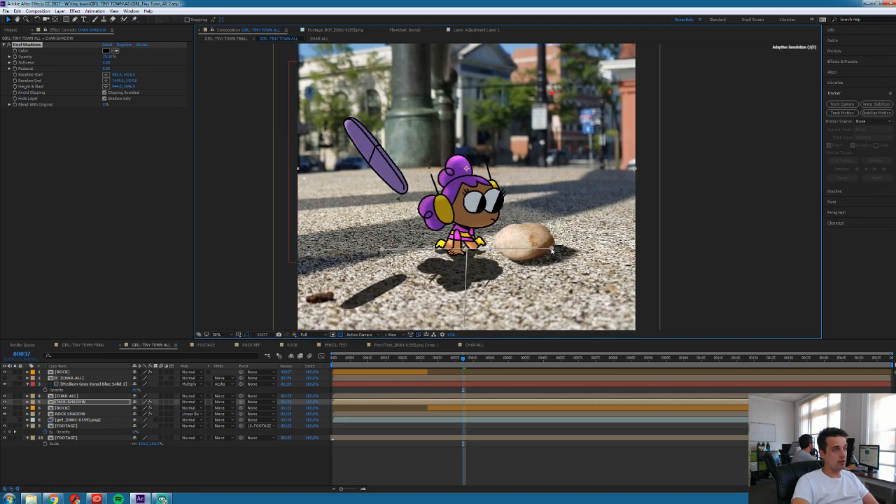
left_click_drag(465, 325, 527, 285)
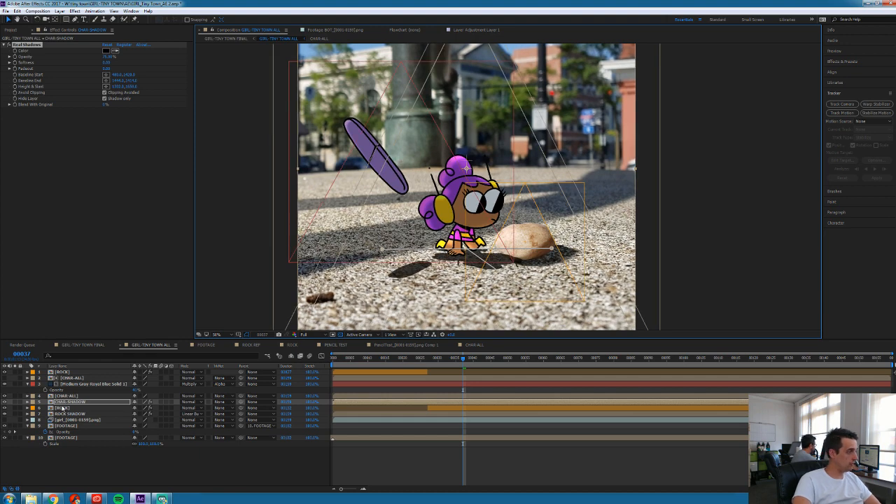
Place the CHAR-SHADOW layer below the lower ROCK layer and increase the Real Shadows softness to blur the shadow's edges
mouse_move(66, 402)
left_mouse_down()
mouse_move(69, 418)
mouse_move(70, 410)
left_mouse_up()
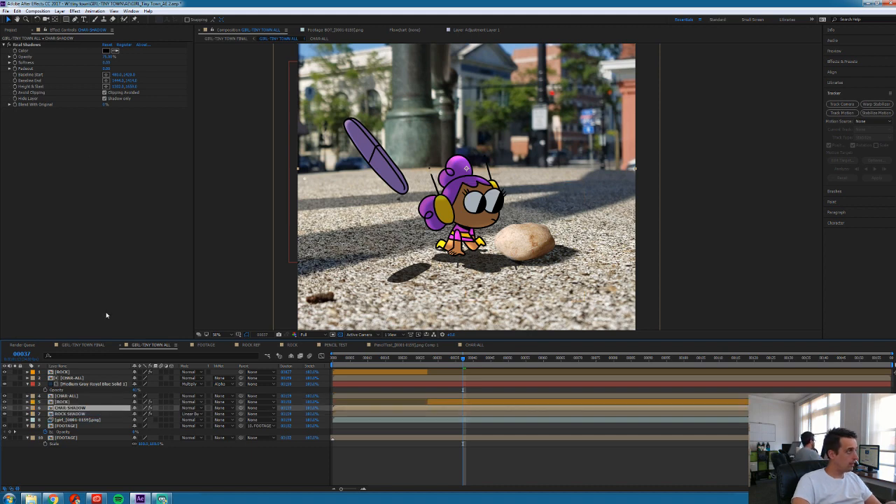
left_click(106, 63)
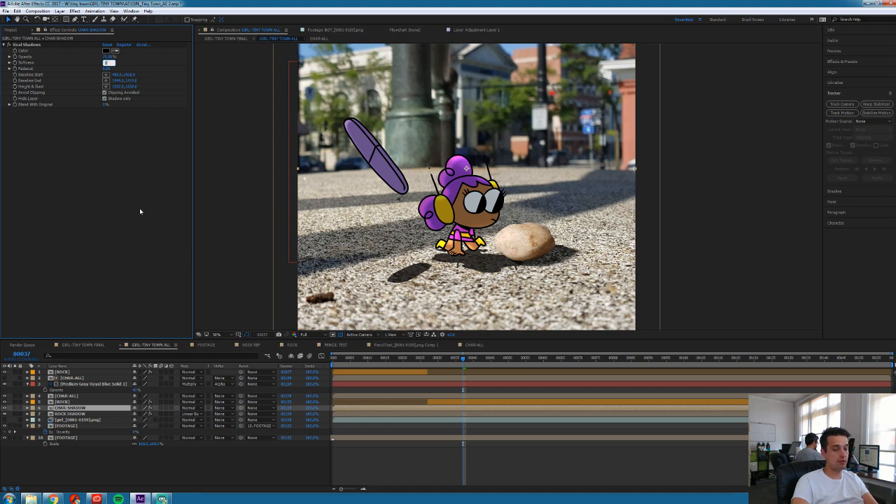
type("75")
key("Return")
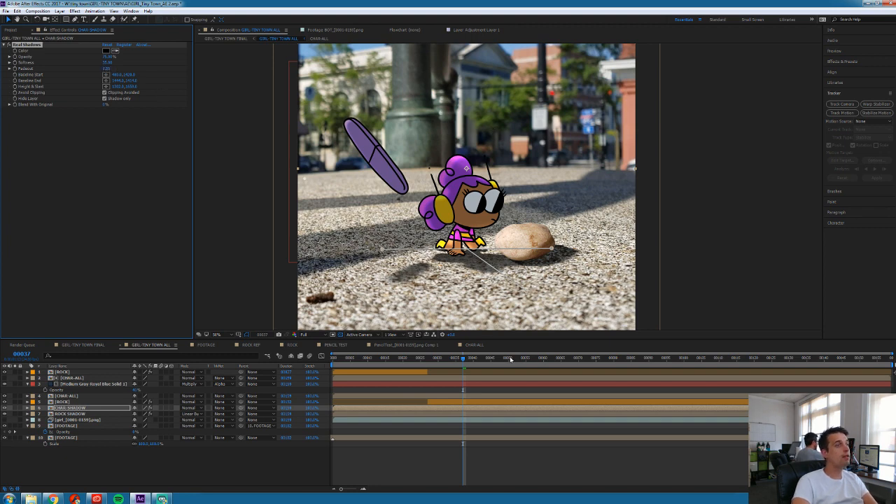
Fine-tune the Real Shadows baseline and slant so the soft shadow meets the girl's feet
left_click_drag(554, 249, 553, 246)
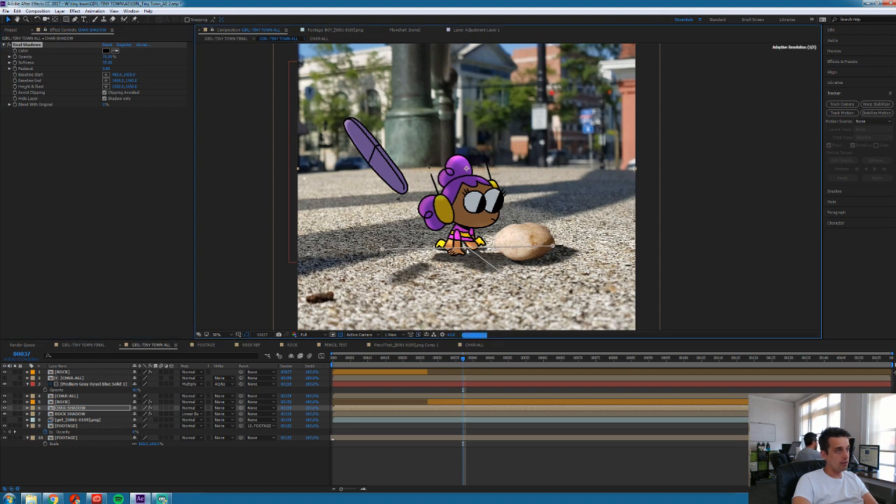
left_click_drag(468, 248, 467, 247)
left_click_drag(534, 281, 527, 288)
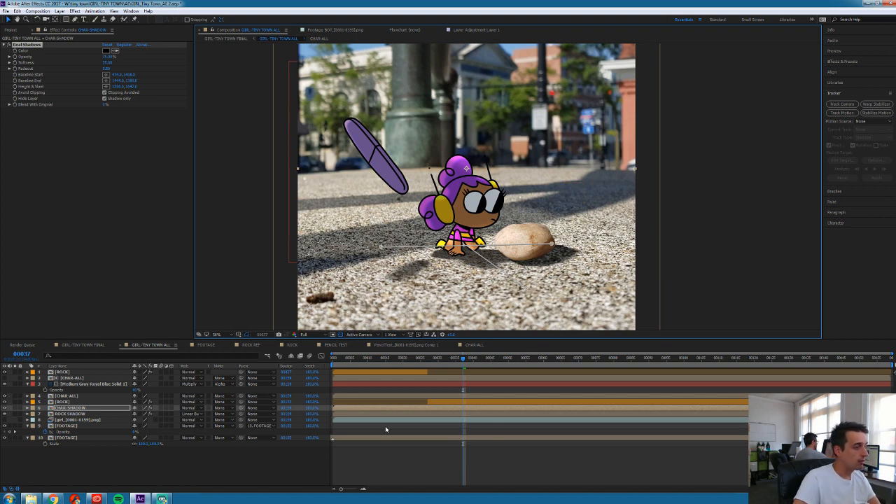
Set the CHAR-SHADOW layer's blending mode to Linear Burn and copy ROCK SHADOW's Real Shadows color to it
left_click(190, 407)
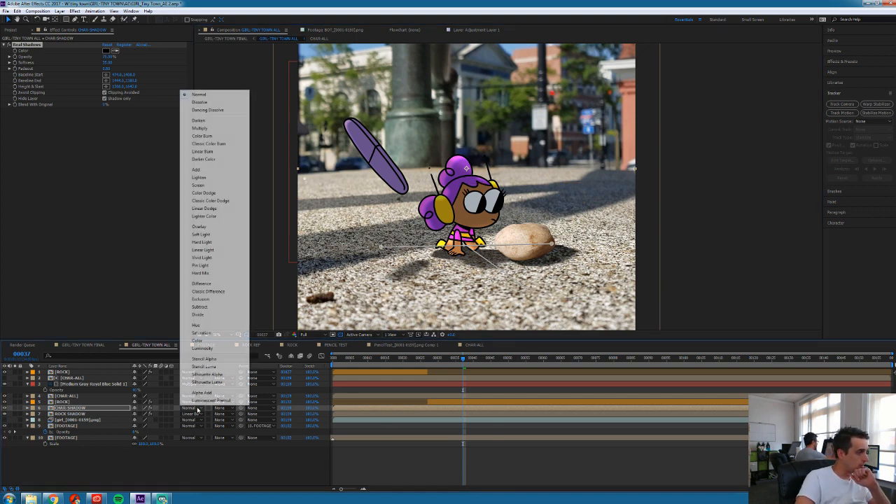
left_click(207, 152)
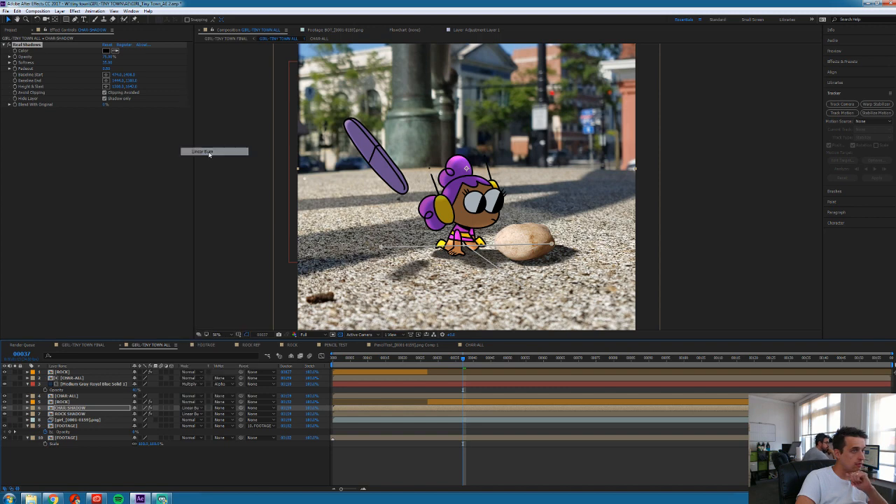
left_click(74, 414)
left_click(25, 51)
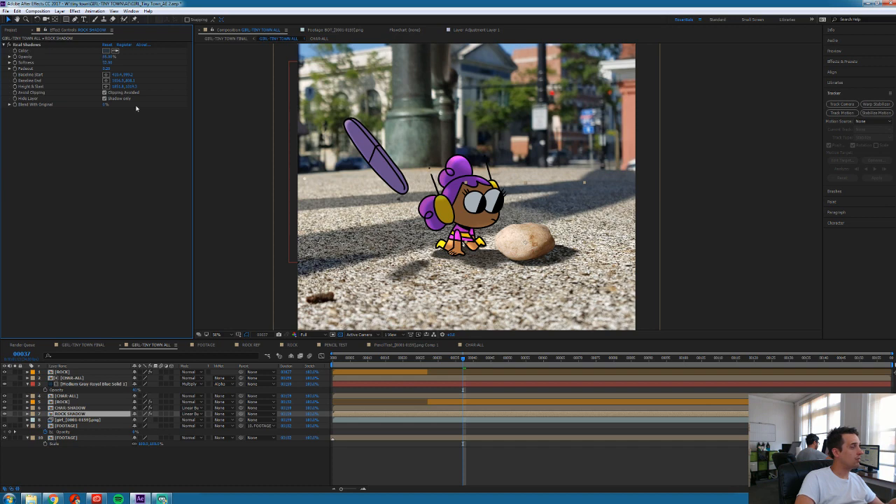
left_click(107, 52)
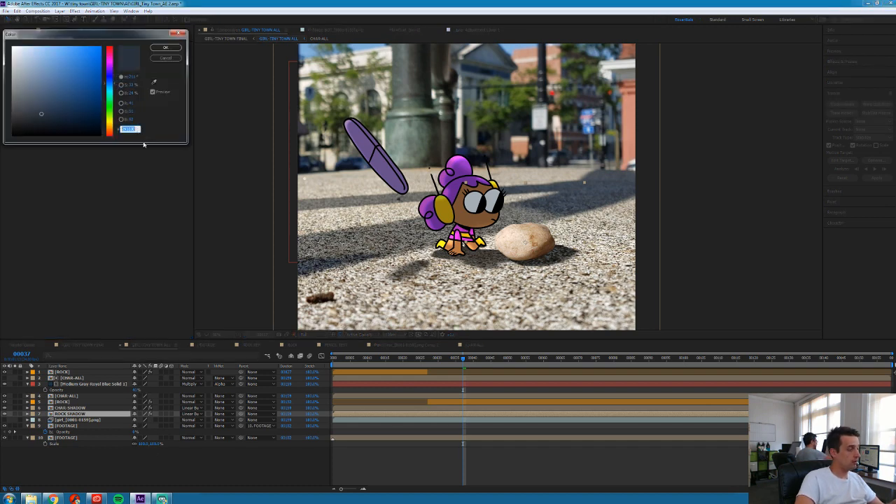
left_click(165, 47)
left_click(107, 52)
key("Tab")
left_click(165, 47)
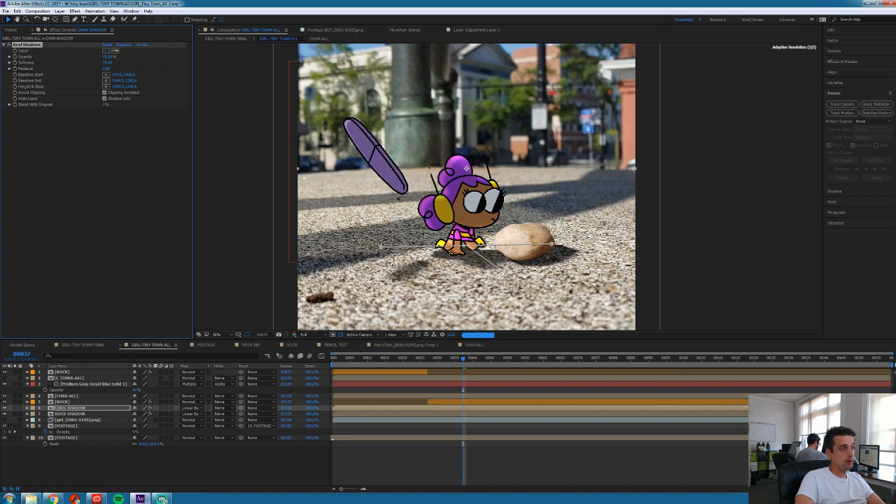
Nudge CHAR-SHADOW's baseline end, compare its settings with ROCK SHADOW, and reduce its Real Shadows opacity
left_click_drag(554, 245, 551, 246)
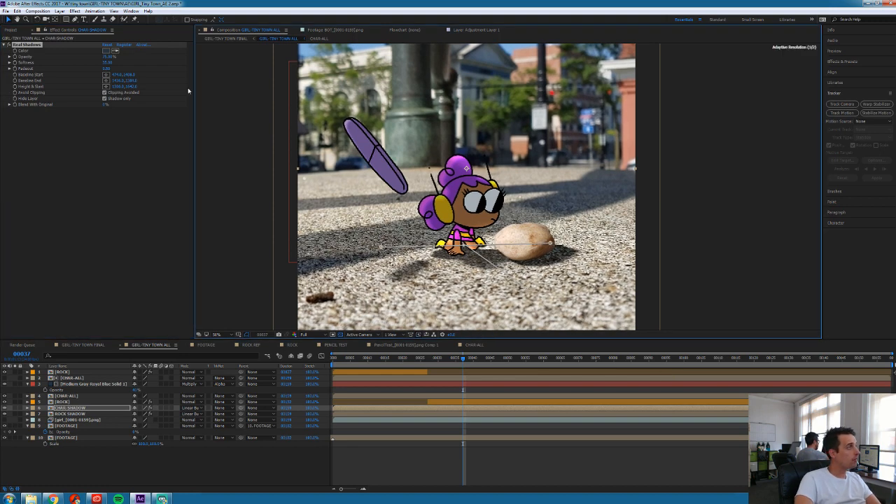
left_click(106, 62)
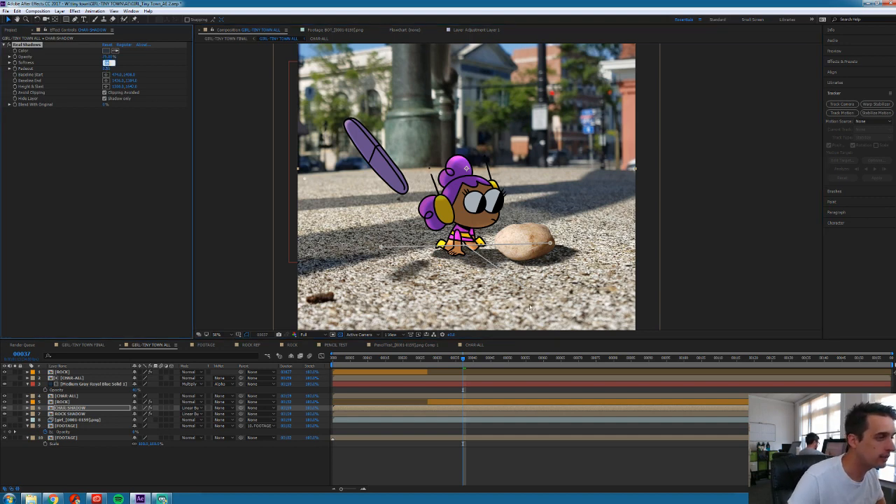
left_click(345, 413)
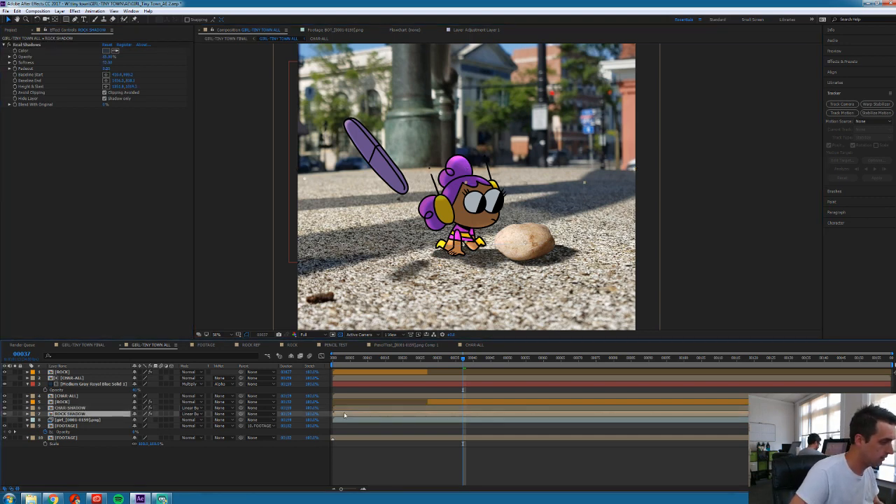
key("t")
key("t")
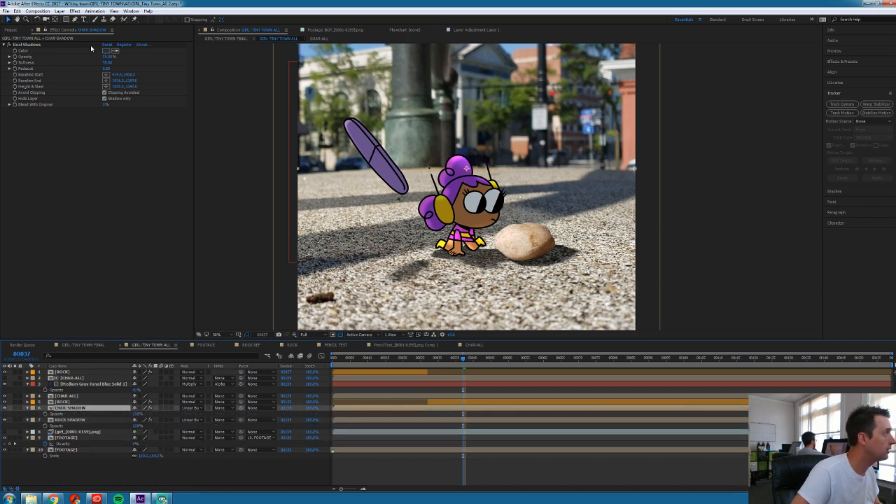
left_click(66, 419)
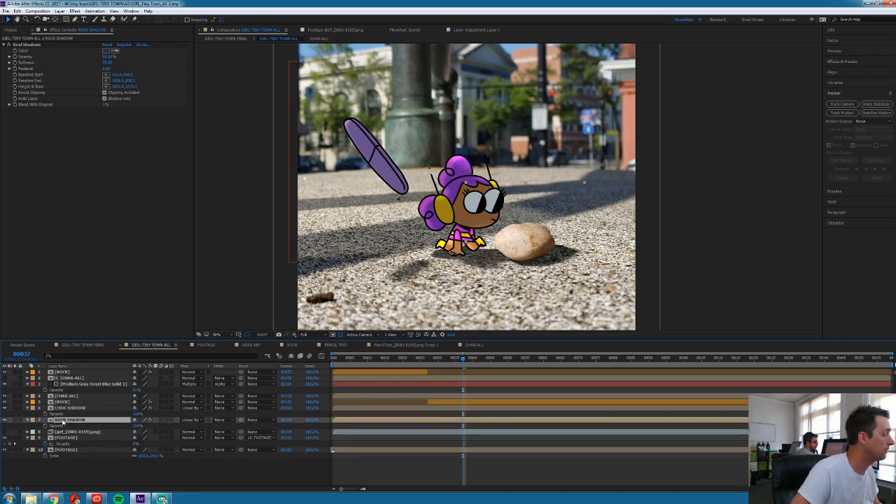
left_click(65, 412)
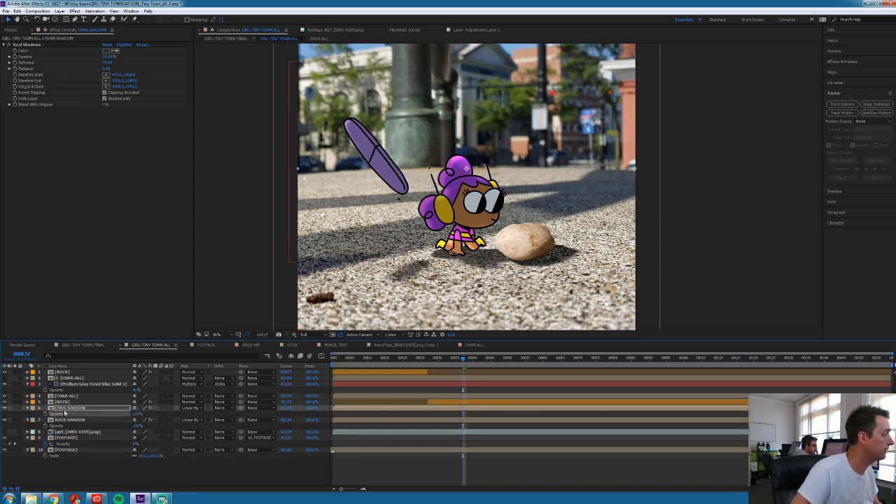
left_click(105, 60)
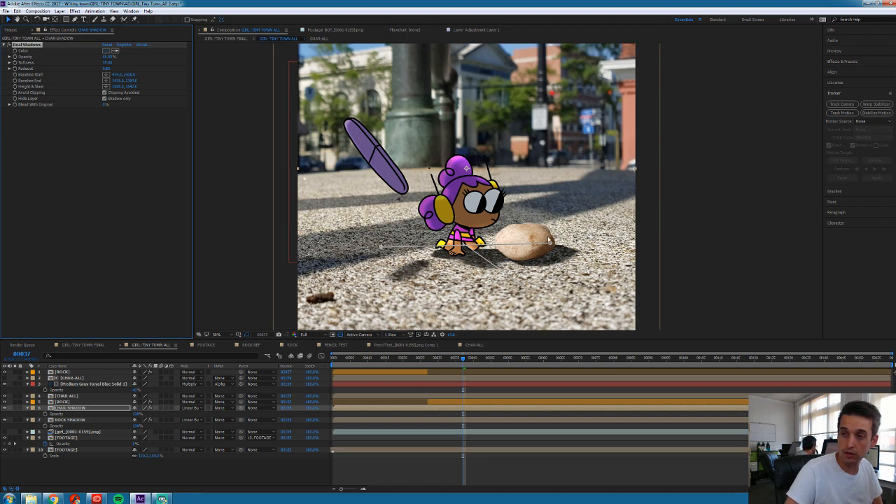
Refine both ends of the CHAR-SHADOW baseline, raising the end by the rock slightly
left_click(381, 251)
left_click_drag(381, 249, 381, 248)
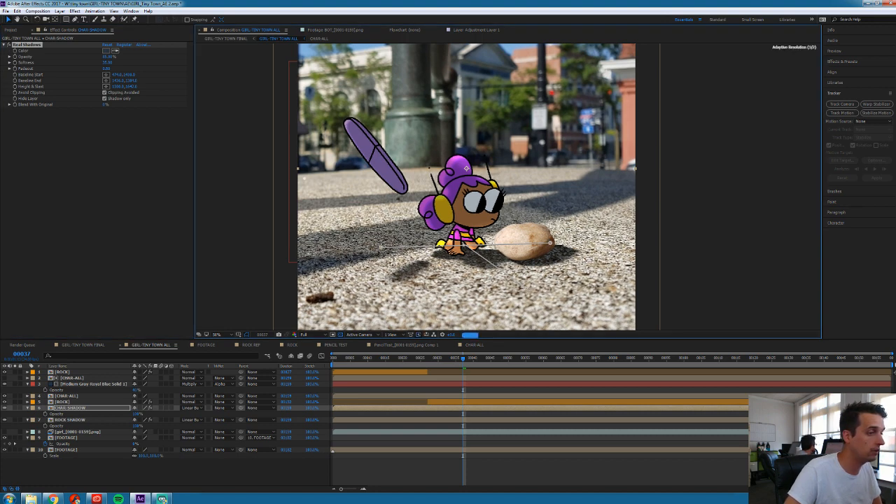
left_click_drag(551, 245, 550, 243)
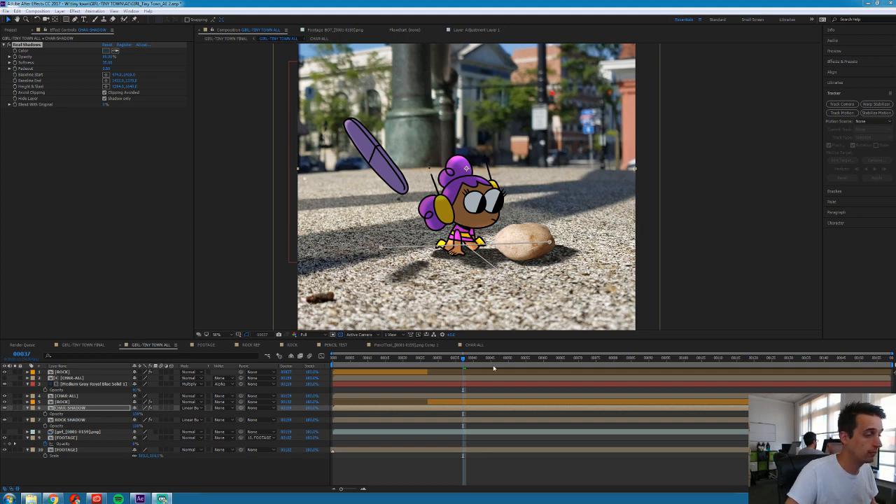
At frame 34, set CHAR-SHADOW's Real Shadows softness to 45 and readjust its shadow opacity
left_click_drag(463, 359, 446, 418)
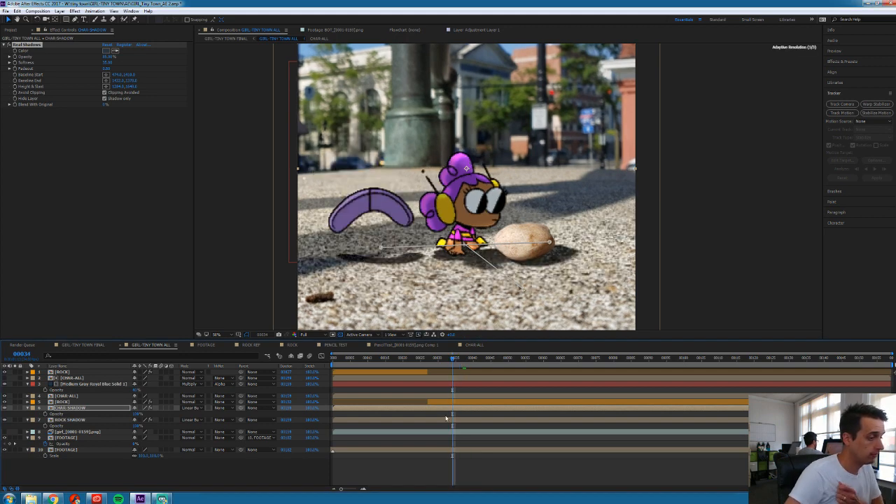
left_click(380, 248)
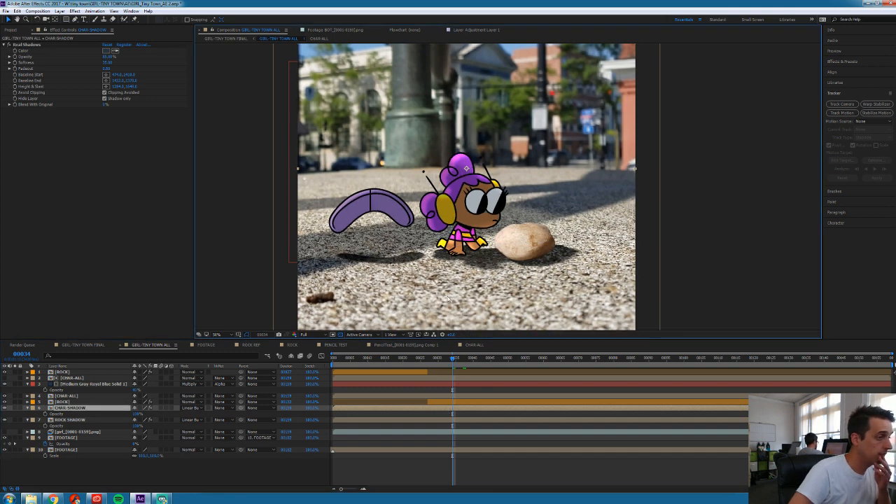
left_click(107, 62)
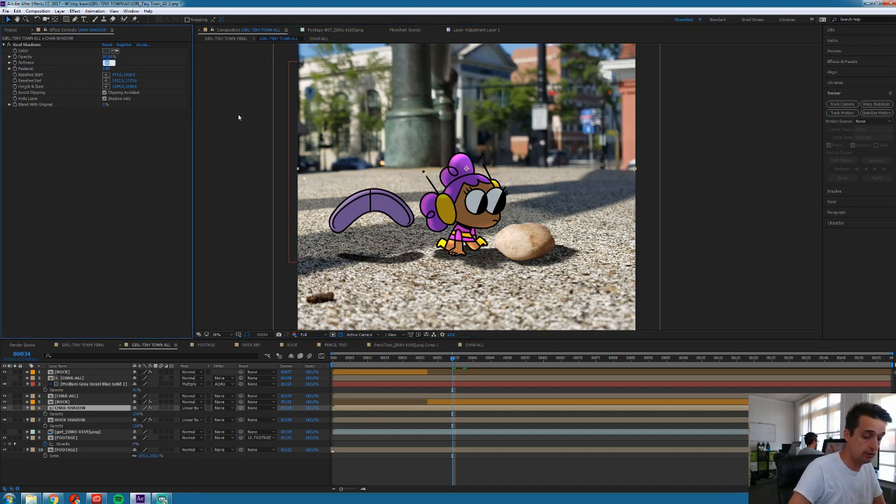
left_click(475, 470)
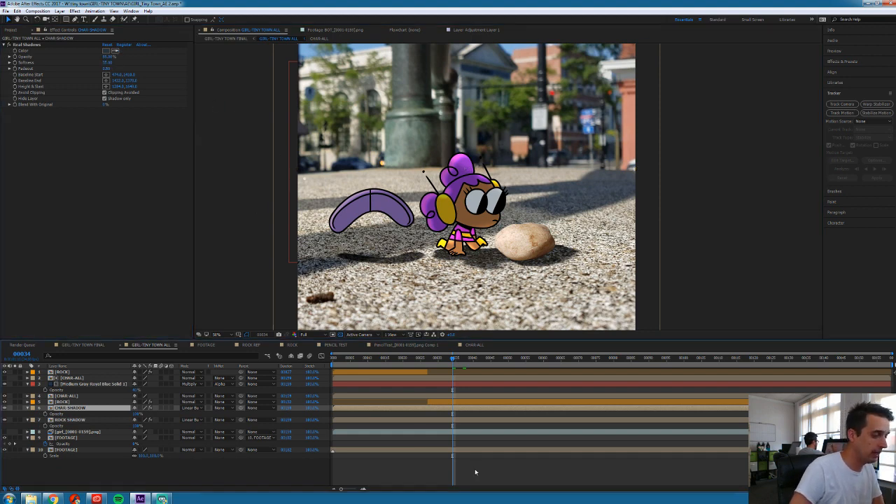
left_click(468, 411)
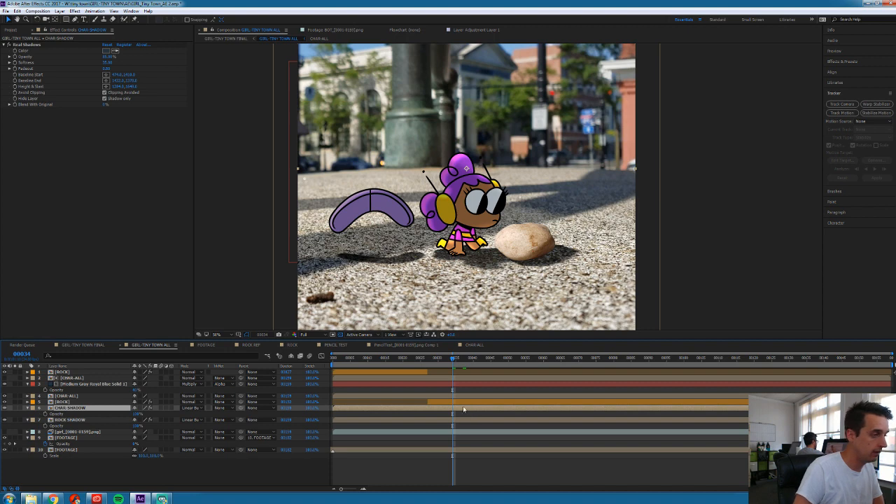
left_click(107, 63)
type("45")
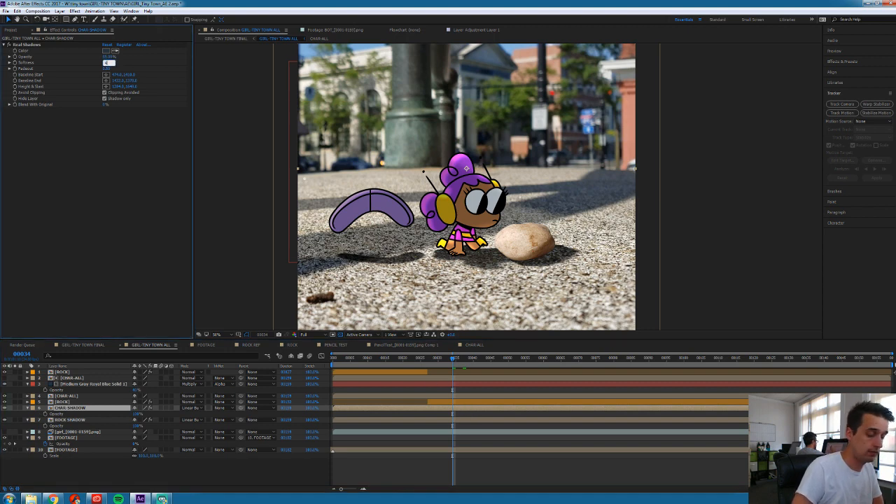
key("Return")
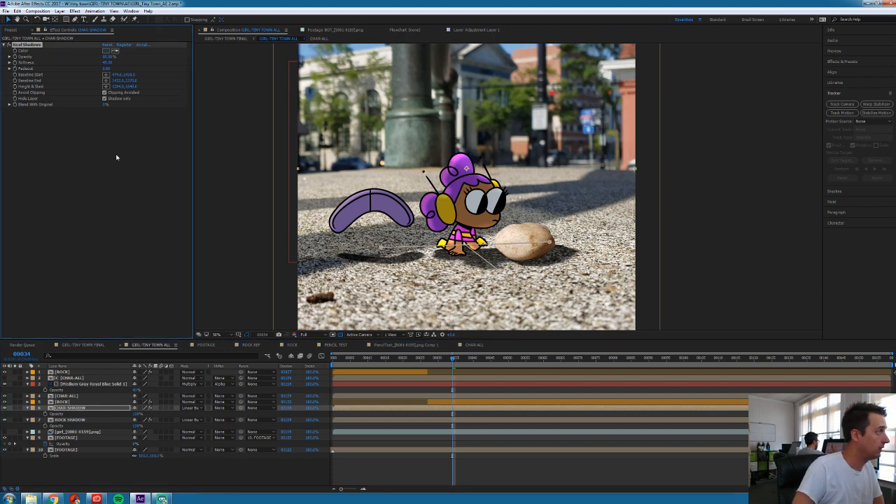
left_click(107, 57)
type("45")
key("Return")
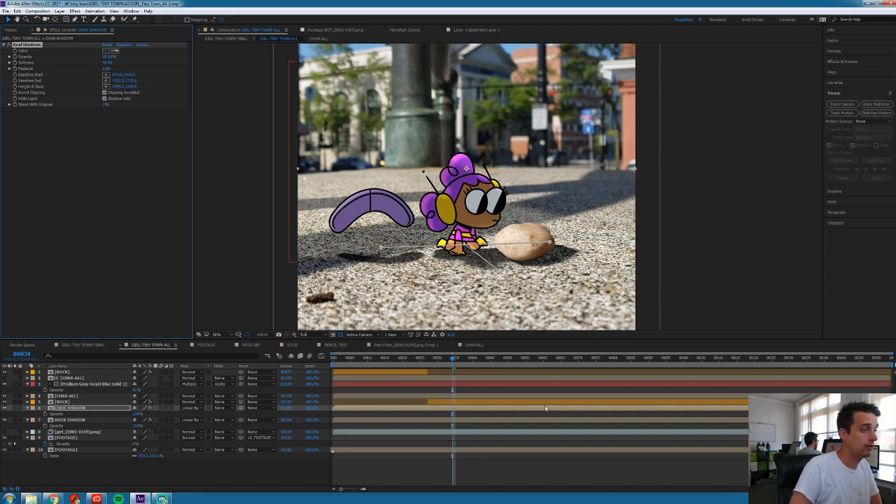
Preview the composited animation with its shadows and compare the look with the ROCK REF composition
key("space")
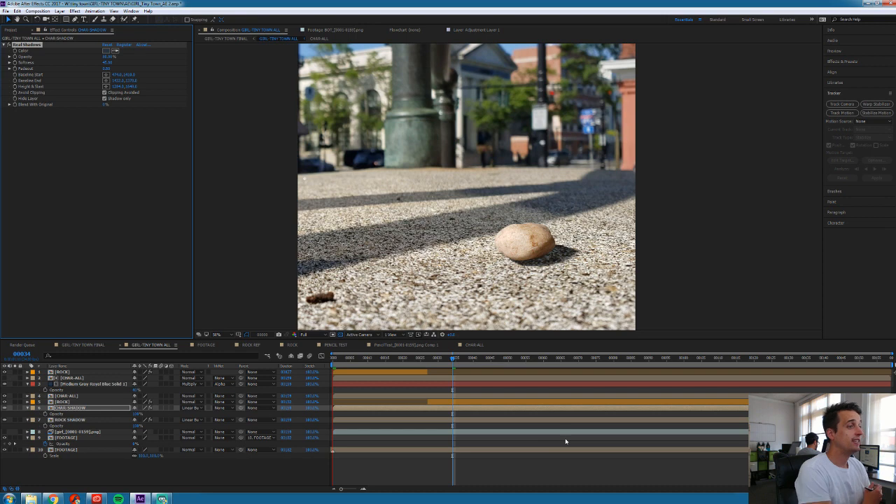
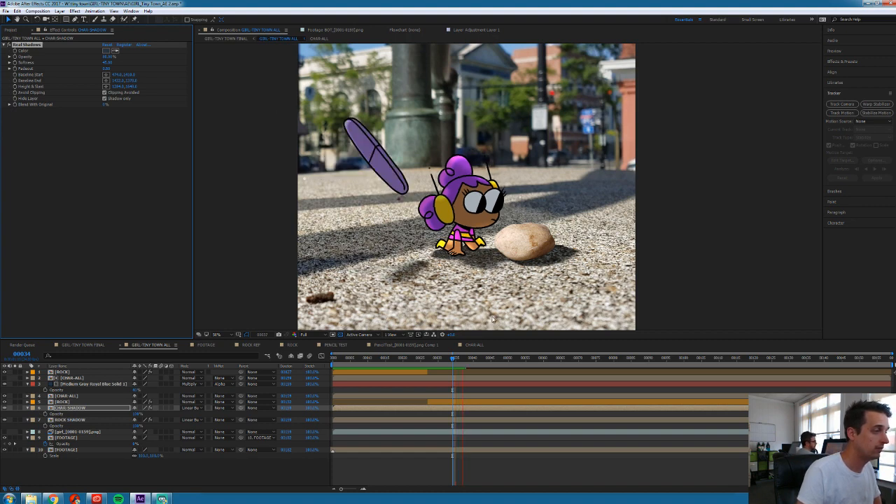
left_click(445, 358)
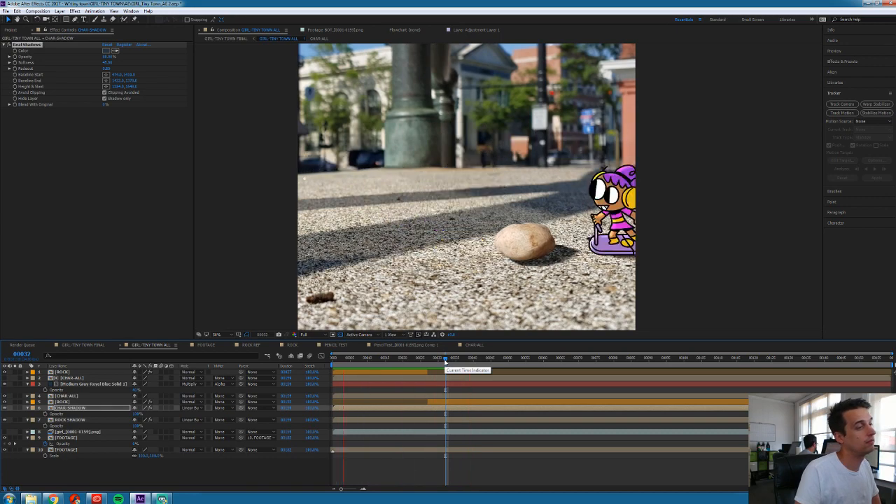
key("comma")
key("comma")
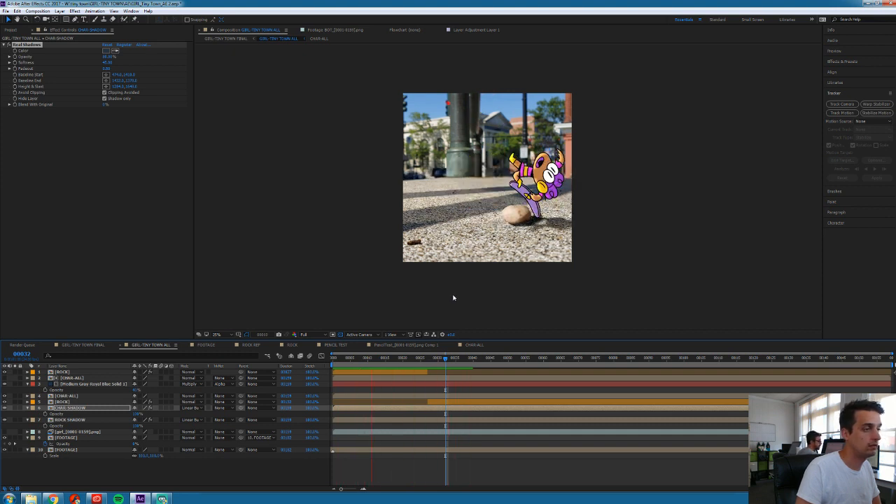
key("space")
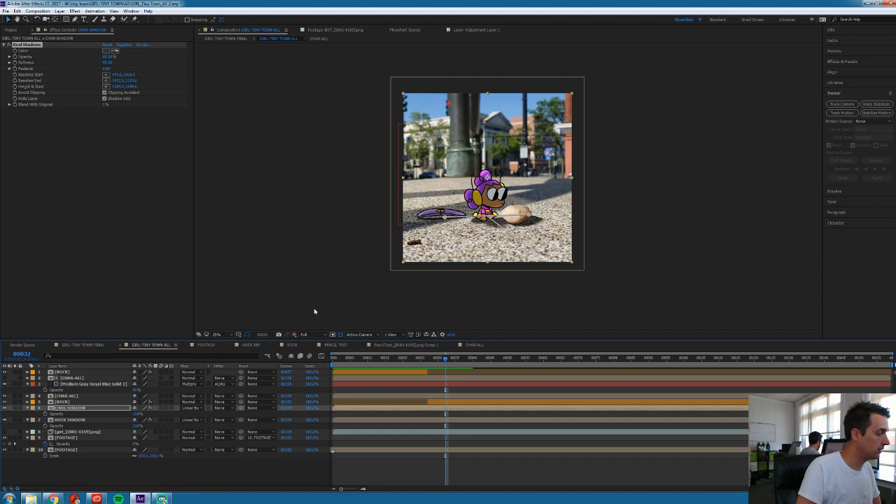
scroll(499, 203, "up", 2)
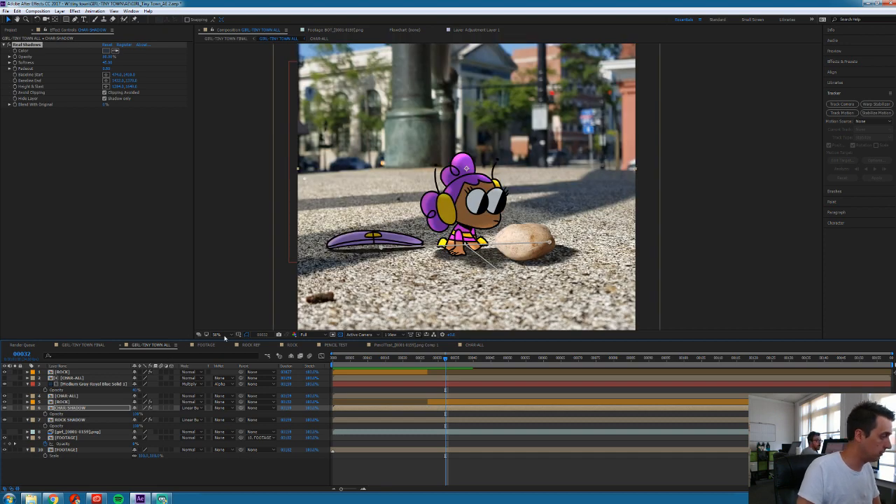
left_click(253, 345)
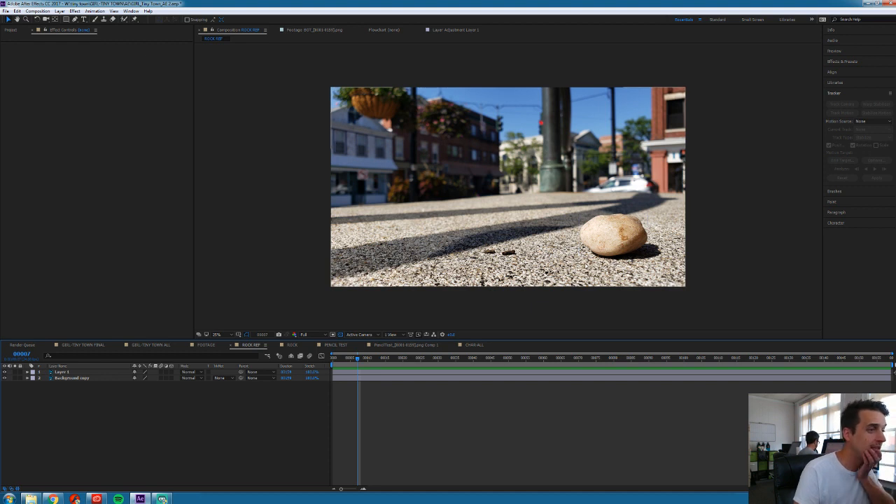
left_click(151, 345)
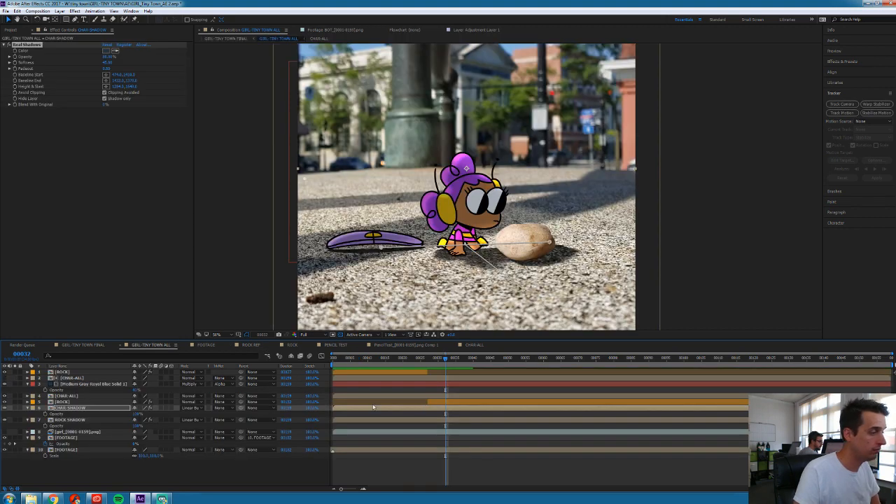
At frame 69, copy the BOT and GIRL image-sequence layers from CHAR-ALL into GIRL-TINY TOWN ALL, directly above CHAR-SHADOW
scroll(449, 225, "down", 2)
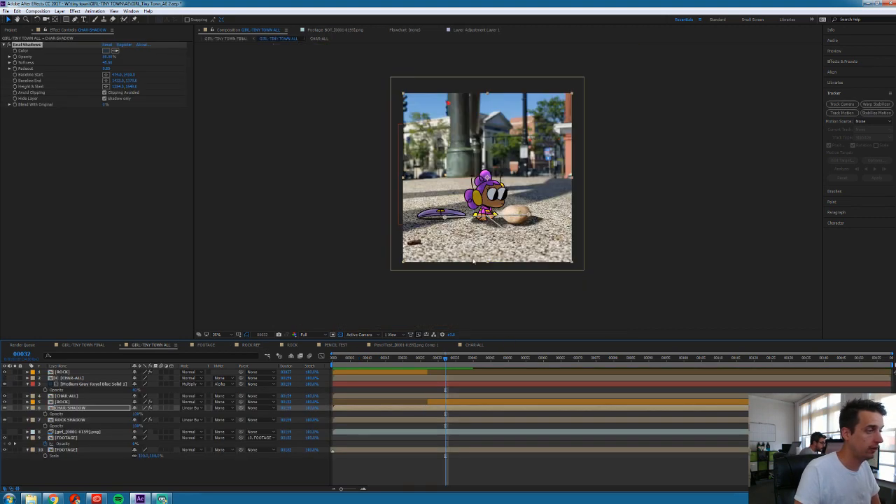
left_click_drag(459, 359, 576, 366)
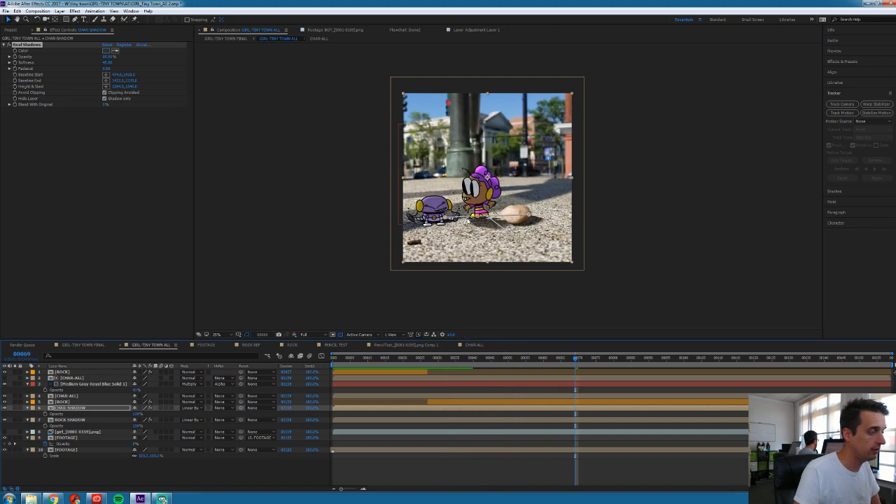
key("period")
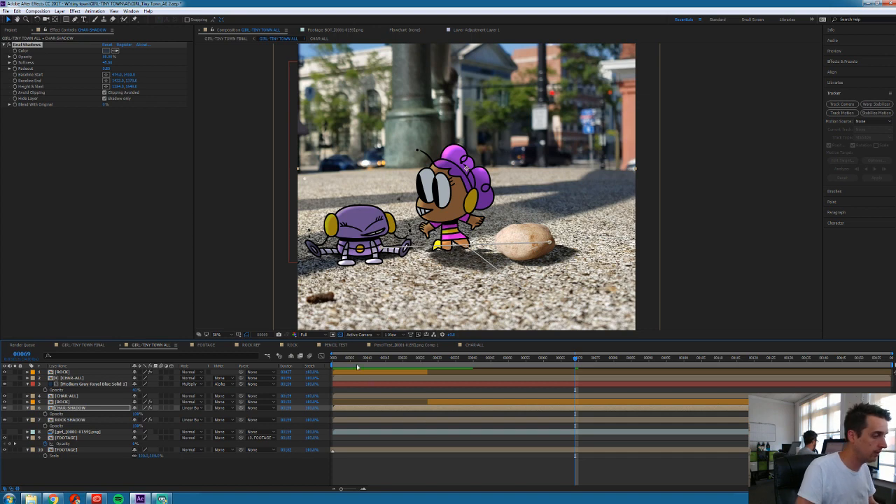
double_click(77, 397)
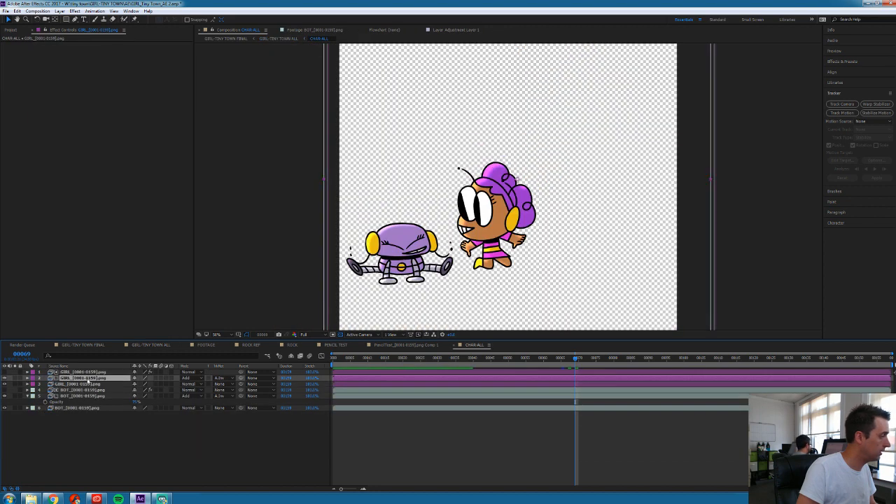
left_click(75, 407)
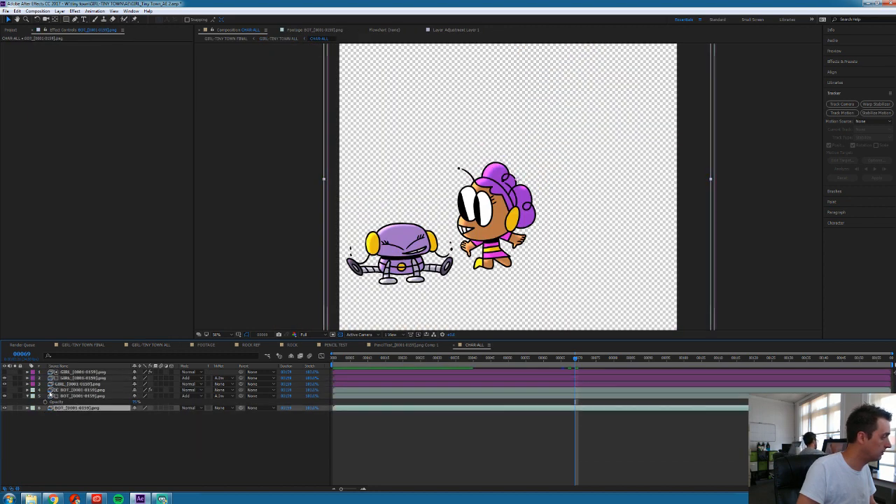
left_click(77, 384, "ctrl")
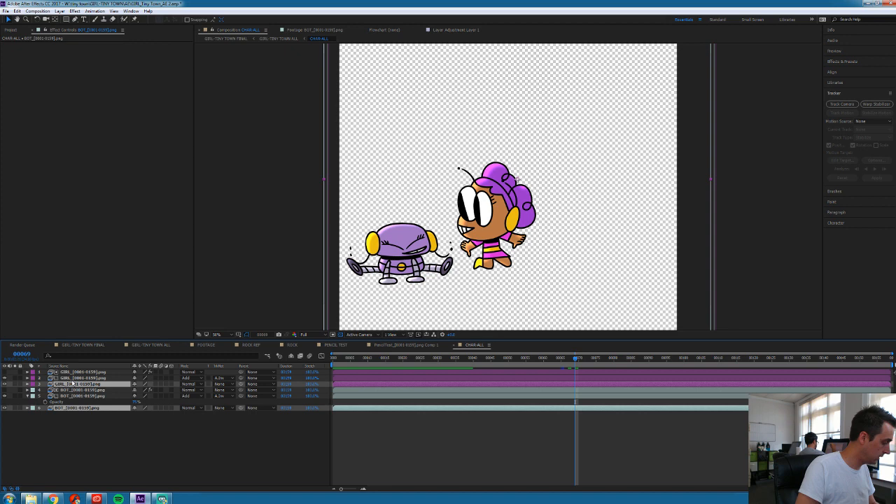
left_click(149, 346)
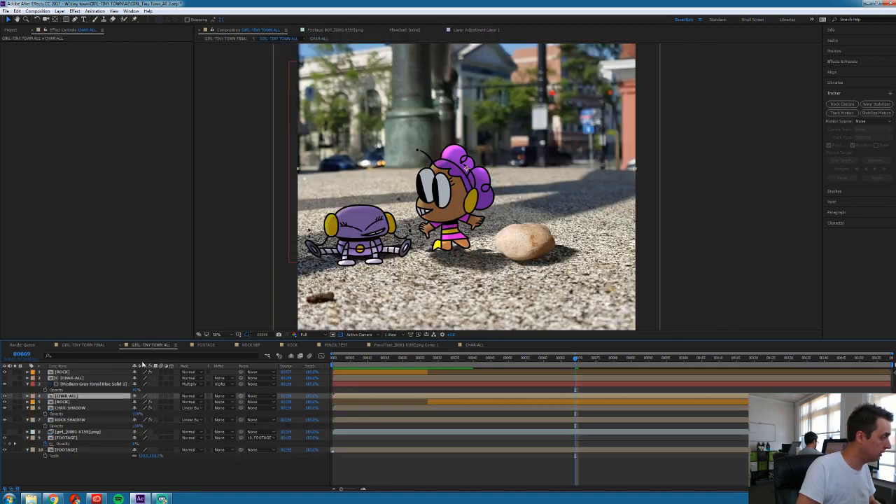
left_click(70, 408)
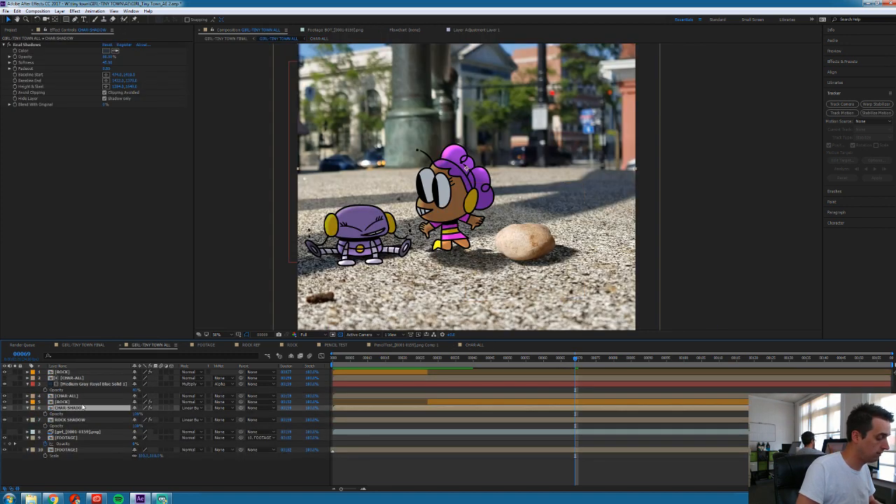
key("ctrl+v")
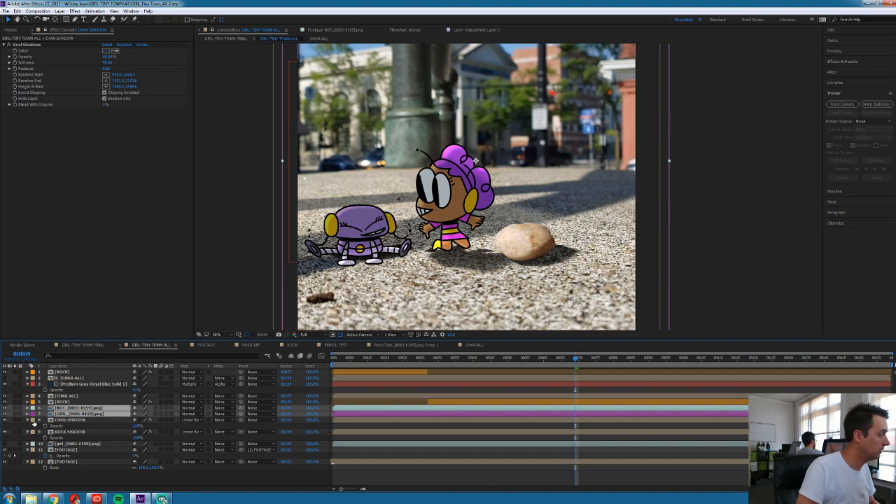
Copy CHAR-SHADOW's Real Shadows effect onto the pasted BOT and GIRL layers and delete the CHAR-SHADOW layer
left_click(16, 414)
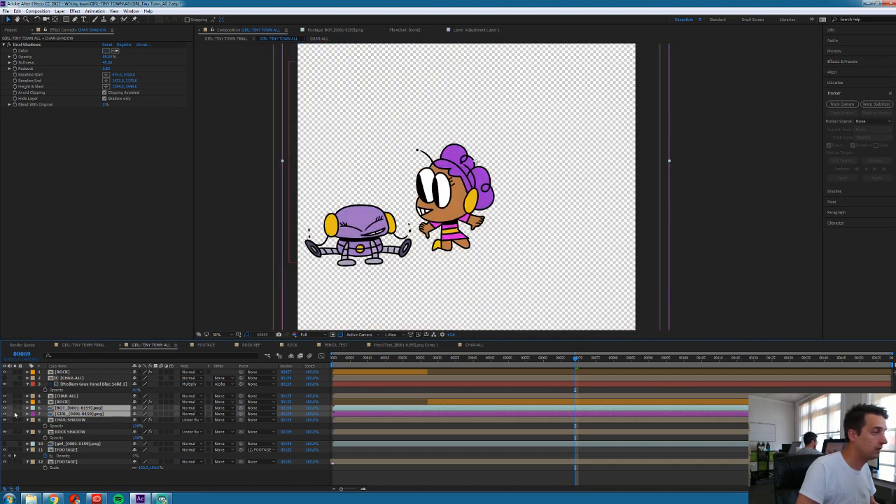
left_click(15, 414)
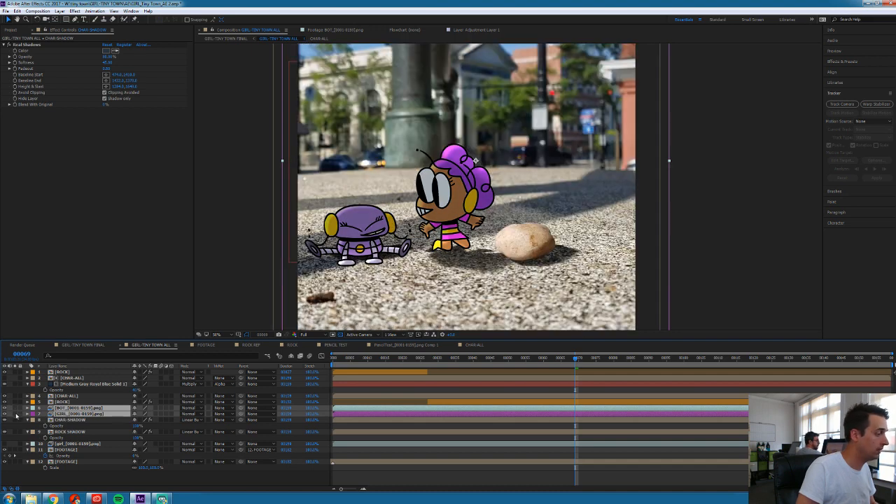
left_click(78, 420)
left_click(27, 44)
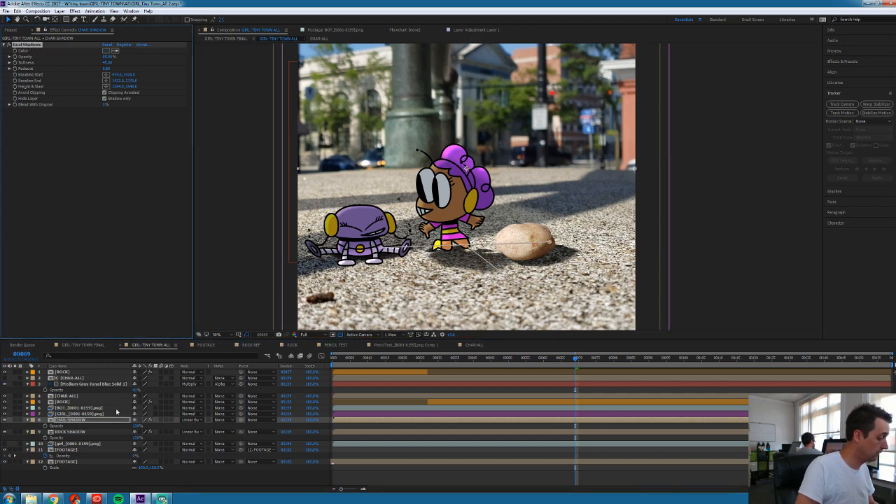
left_click(76, 408)
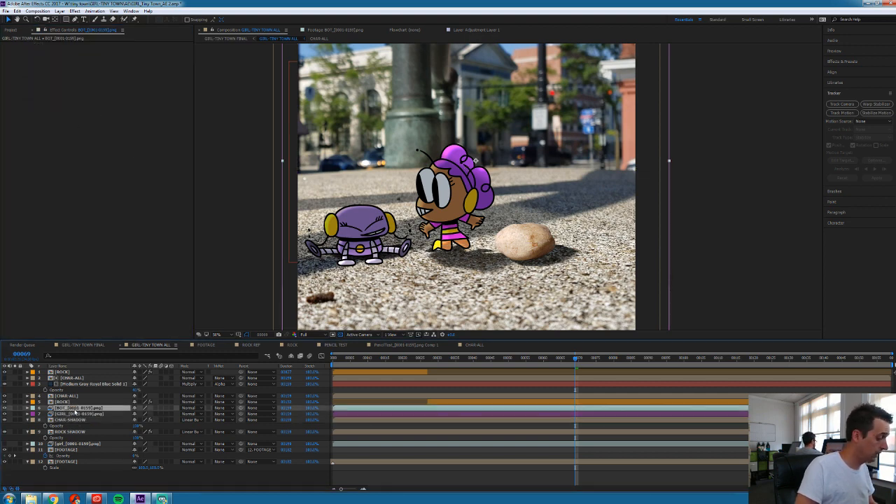
left_click(75, 415)
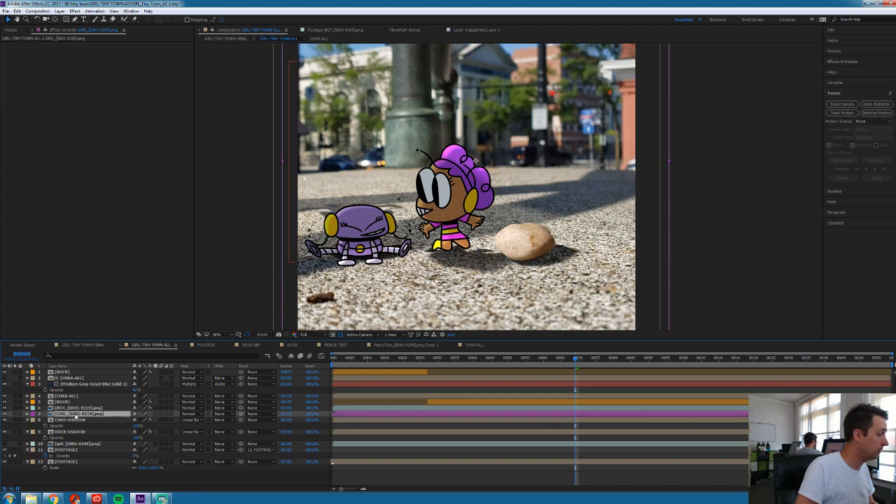
left_click(75, 420)
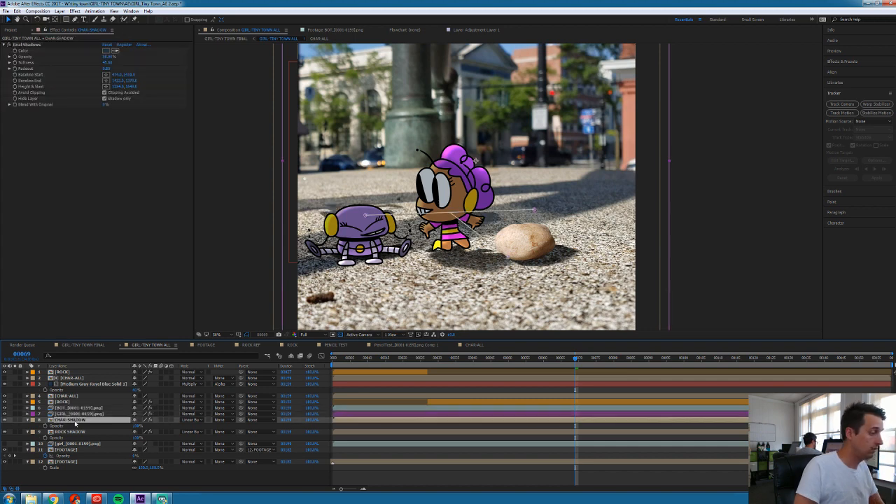
key("Delete")
Set the blending mode of both the BOT and GIRL shadow layers to Linear Burn
left_click(78, 415)
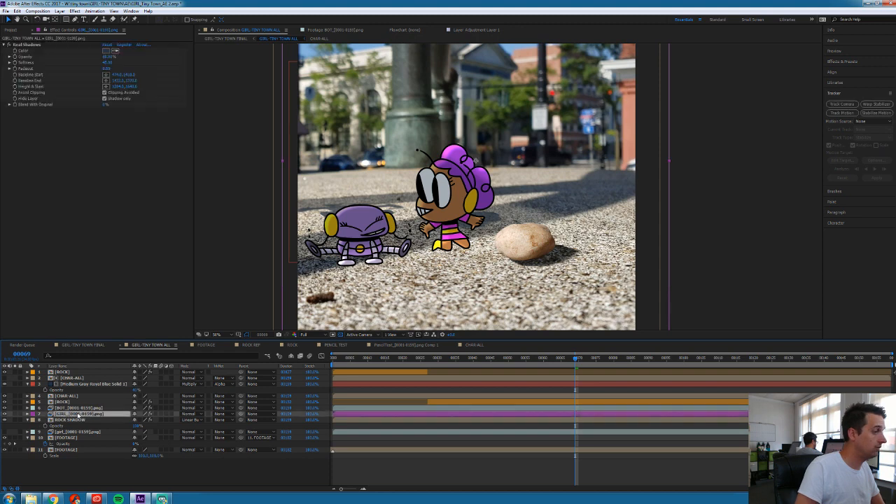
scroll(547, 164, "down", 2)
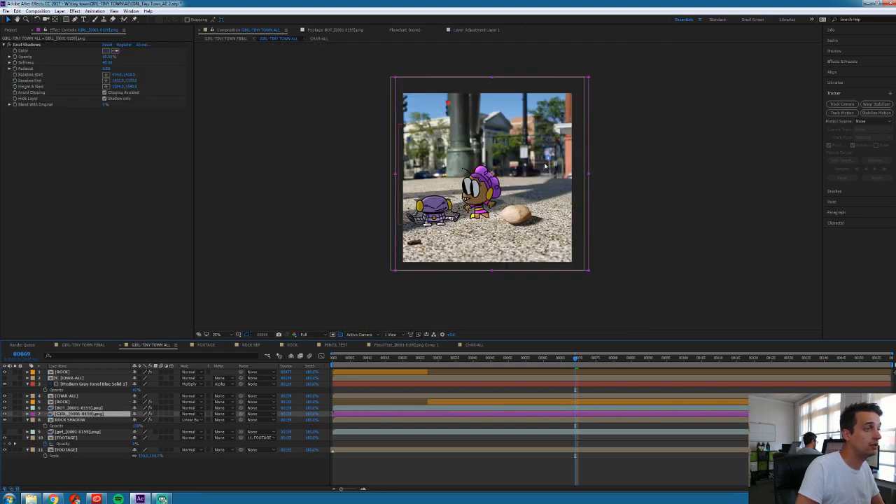
left_click(24, 45)
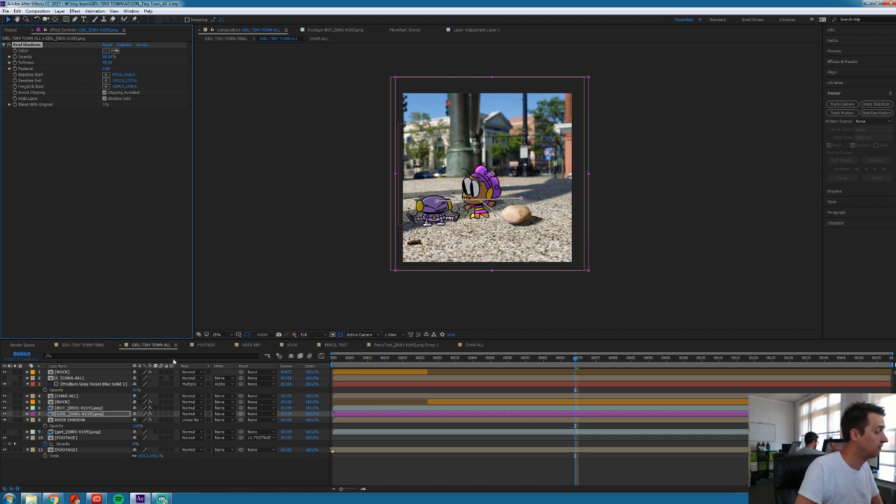
left_click(84, 409, "shift")
left_click(189, 414)
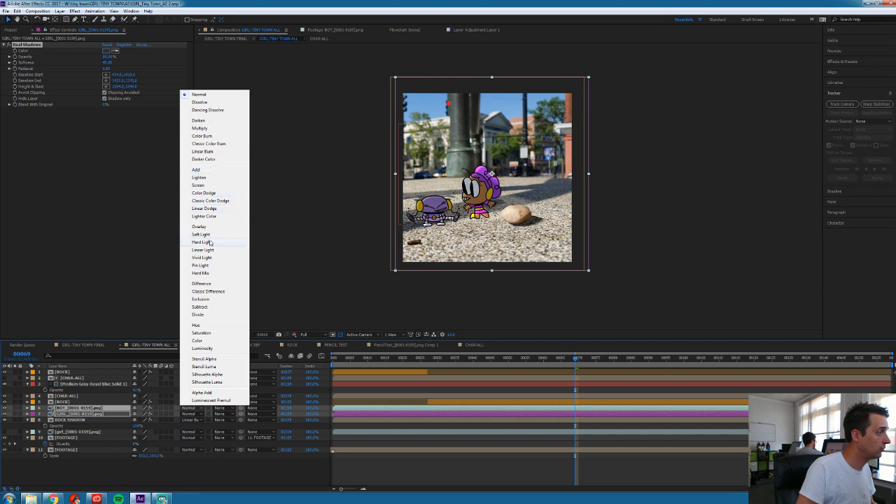
left_click(203, 151)
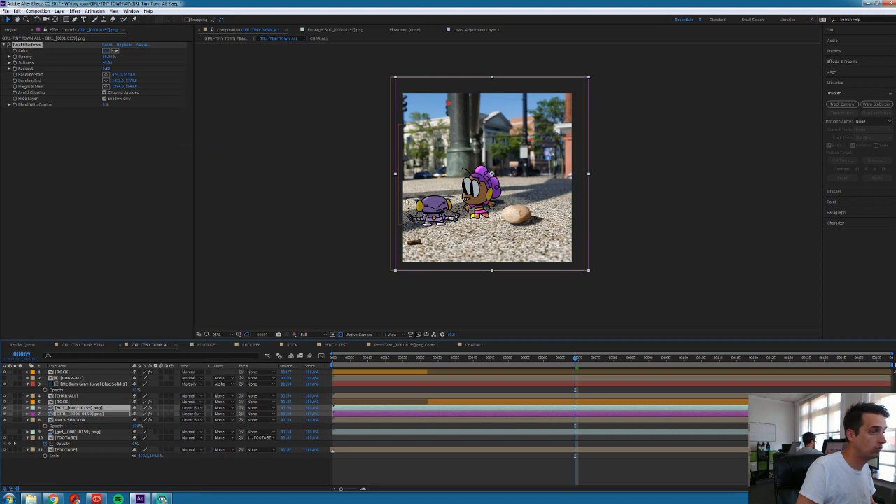
key("period")
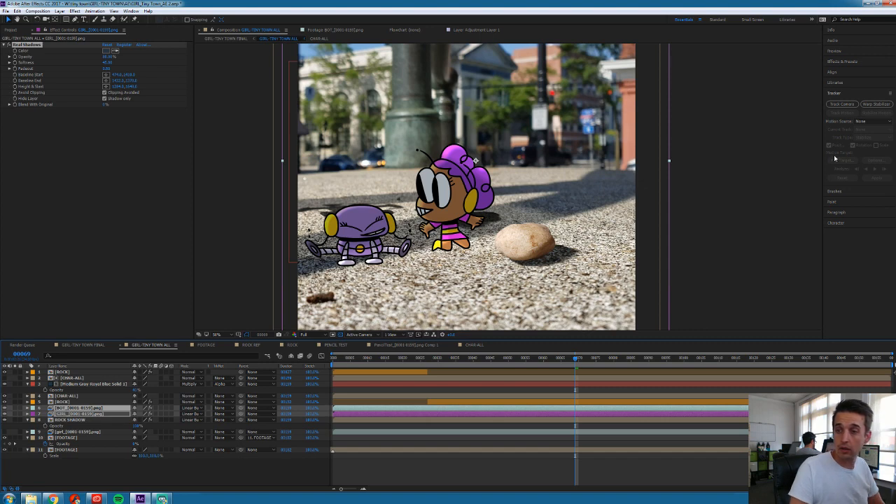
Reposition the GIRL layer's Real Shadows baseline to the girl's feet at frame 69 and readjust its height and slant point
left_click(21, 45)
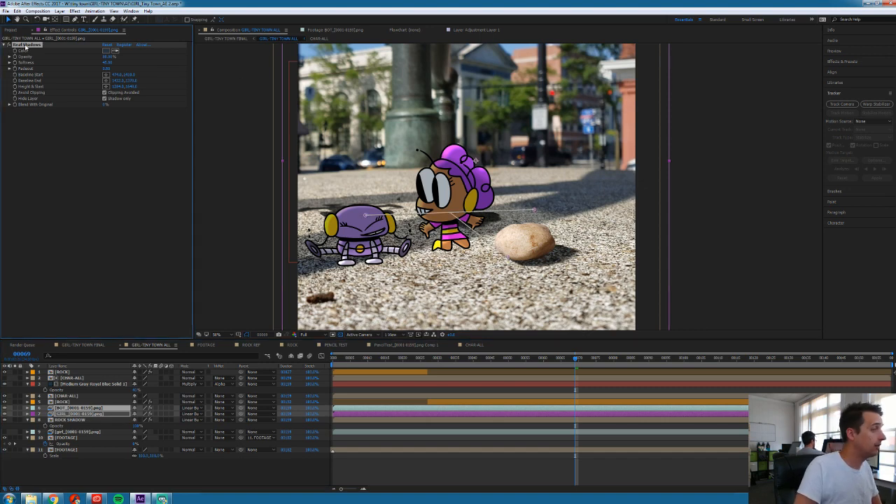
left_click_drag(365, 218, 382, 269)
left_click_drag(534, 210, 495, 279)
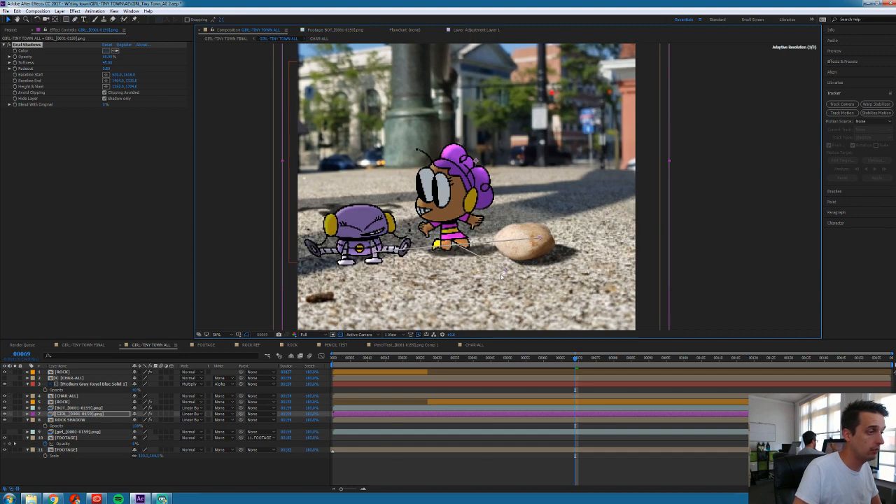
left_click_drag(542, 243, 541, 248)
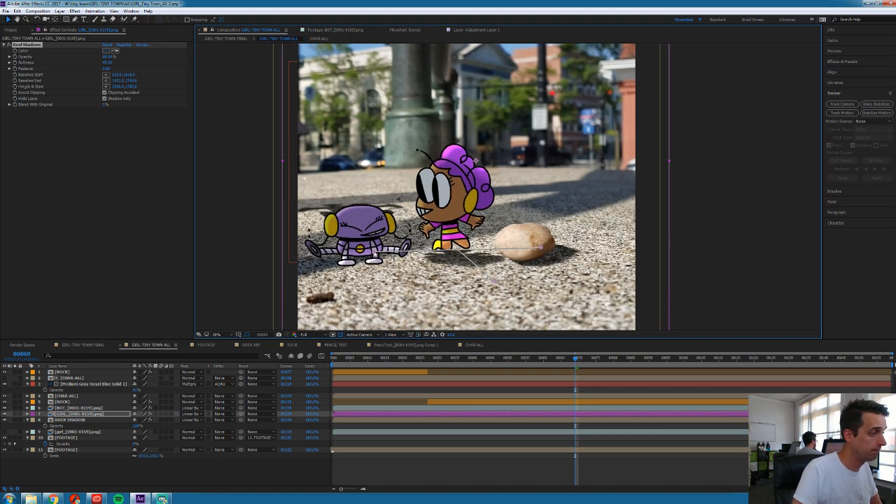
left_click_drag(375, 253, 374, 252)
left_click_drag(544, 251, 542, 247)
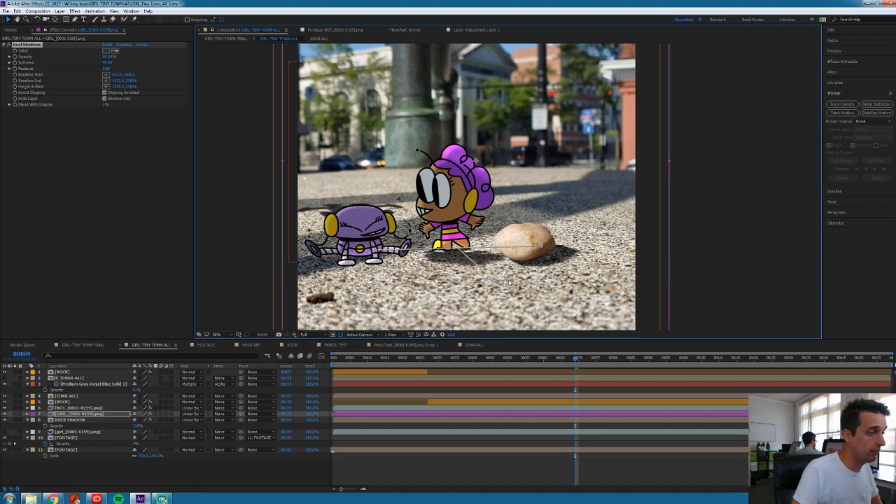
left_click_drag(511, 282, 511, 280)
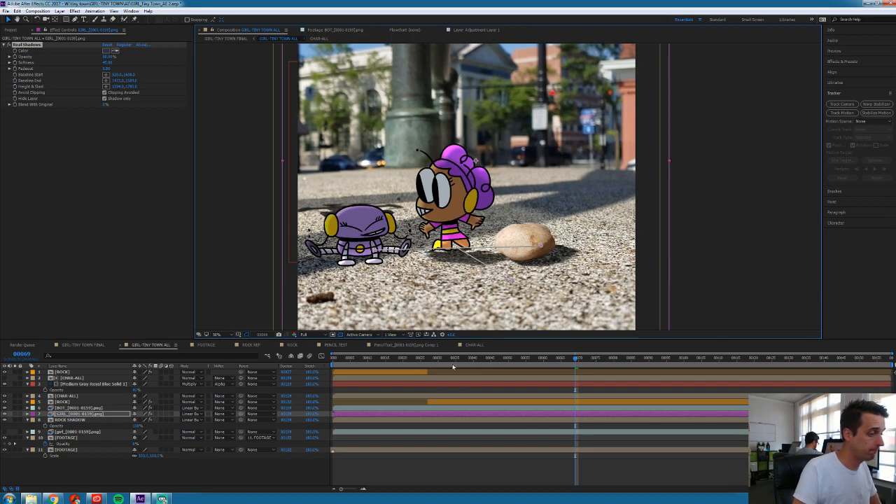
At frame 25, refine the GIRL shadow's height and slant and its baseline, and check the preceding frames back to frame 22
left_click(431, 359)
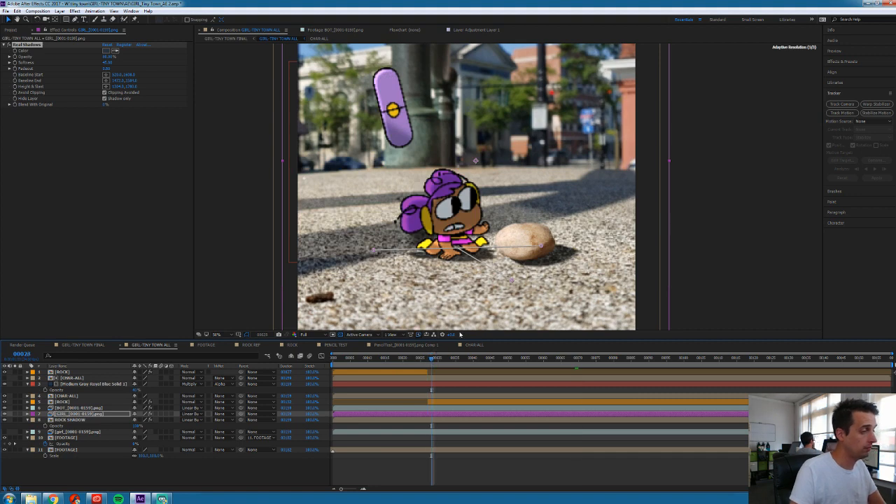
key("Page_Up")
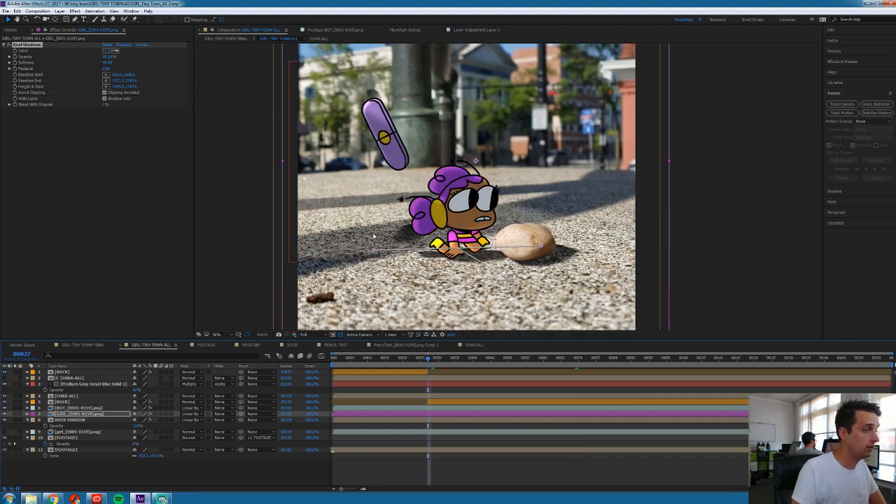
key("Page_Up")
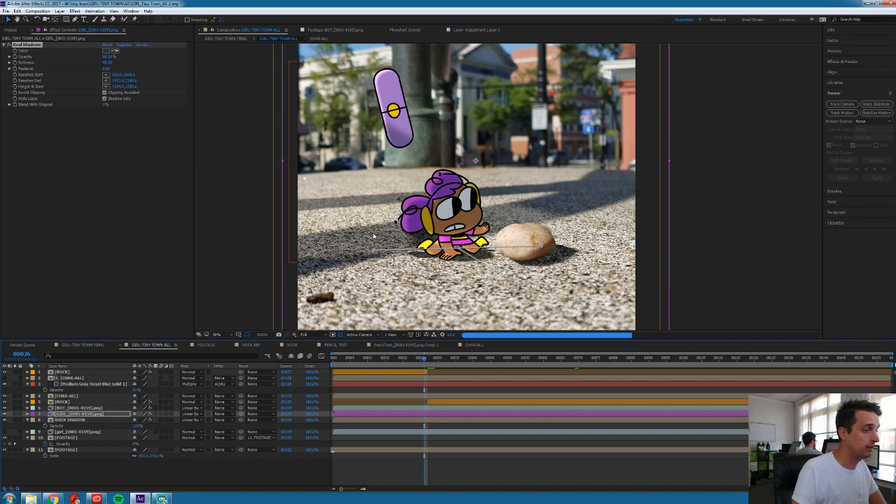
key("Page_Up")
left_click_drag(513, 282, 518, 301)
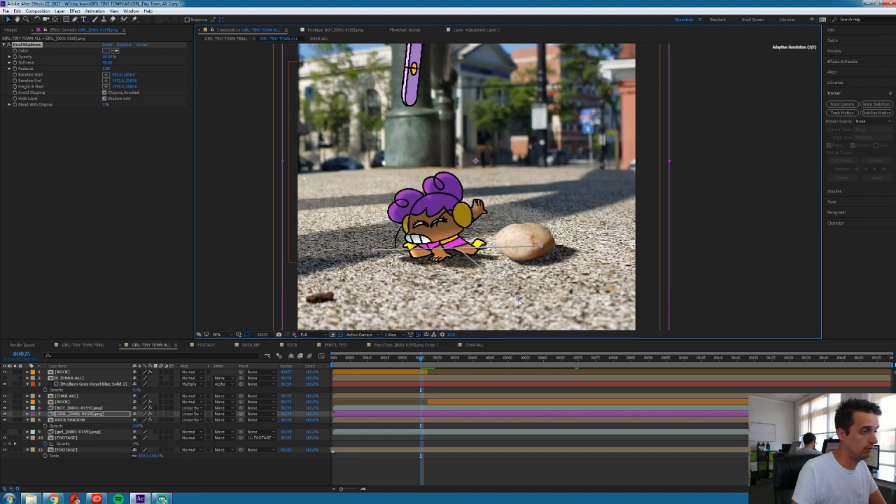
left_click_drag(374, 251, 375, 254)
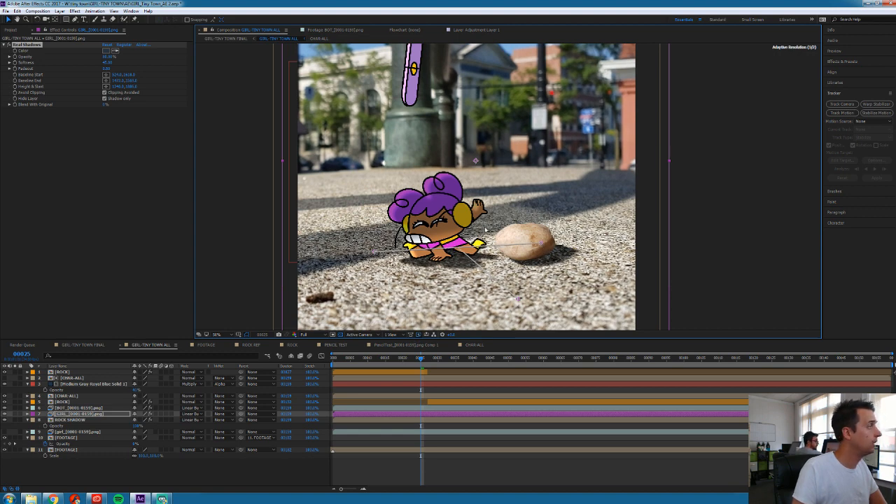
key("Page_Up")
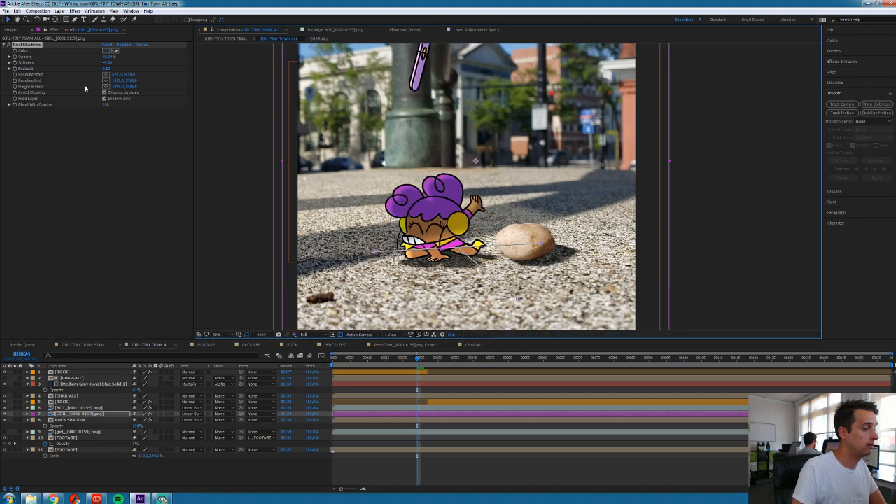
key("Page_Up")
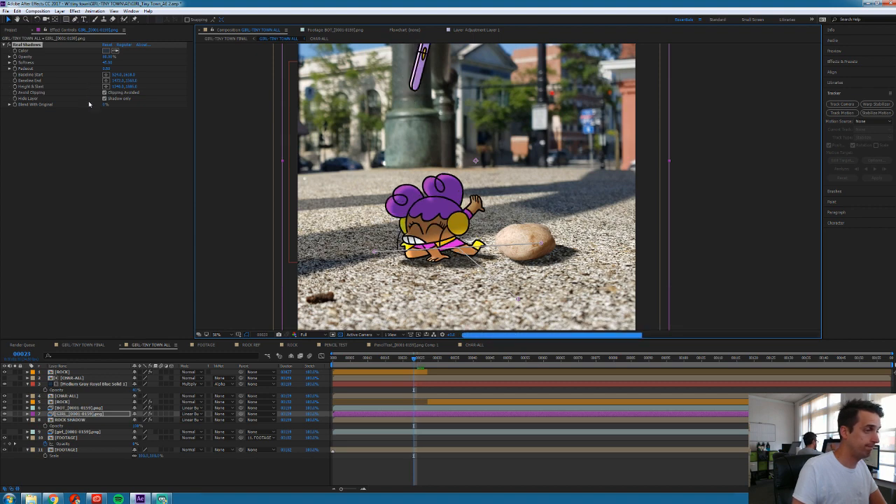
key("Page_Up")
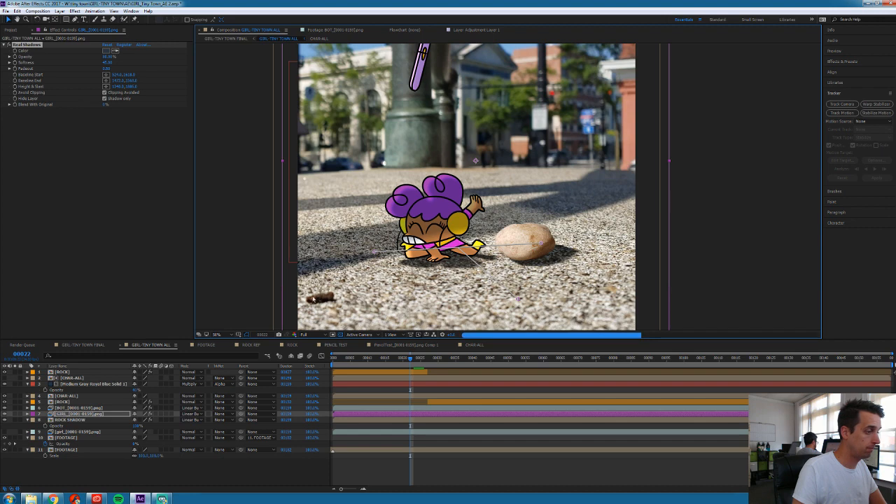
left_click(373, 337)
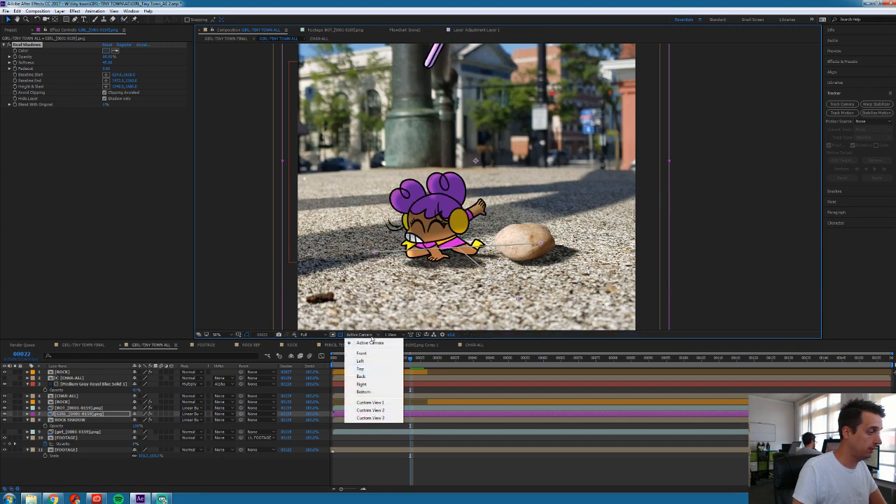
Set the composition's preview resolution to Half and check the GIRL shadow in the frames from 22 back to 19
left_click(313, 337)
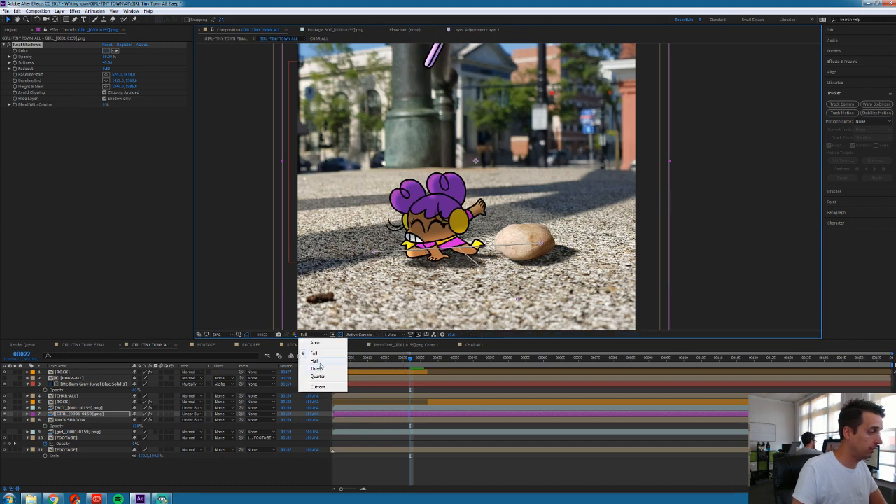
left_click(321, 362)
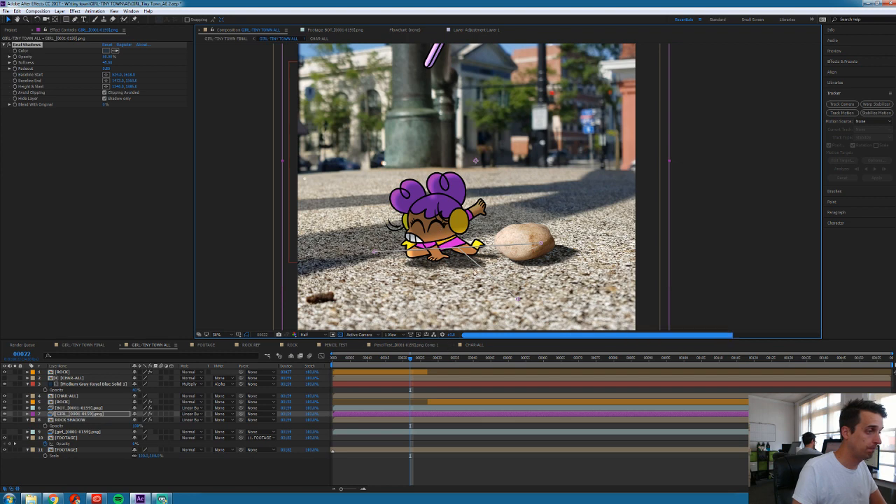
key("Page_Up")
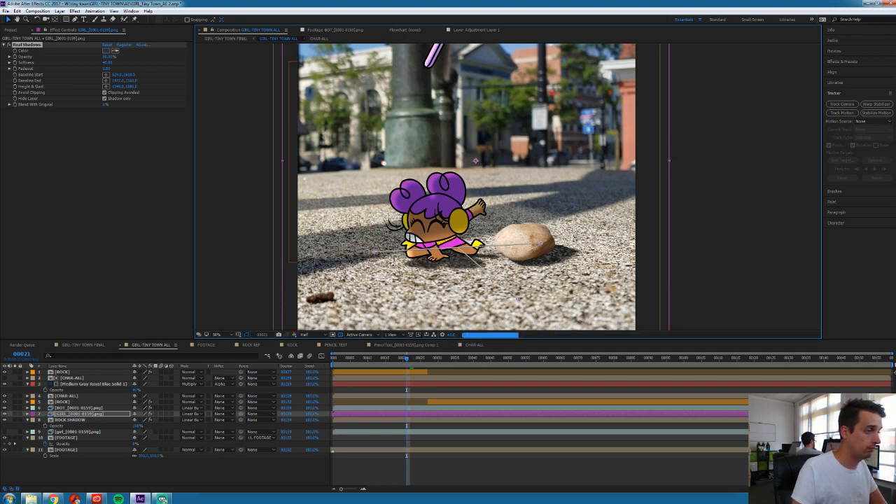
key("Page_Up")
key("Page_Up")
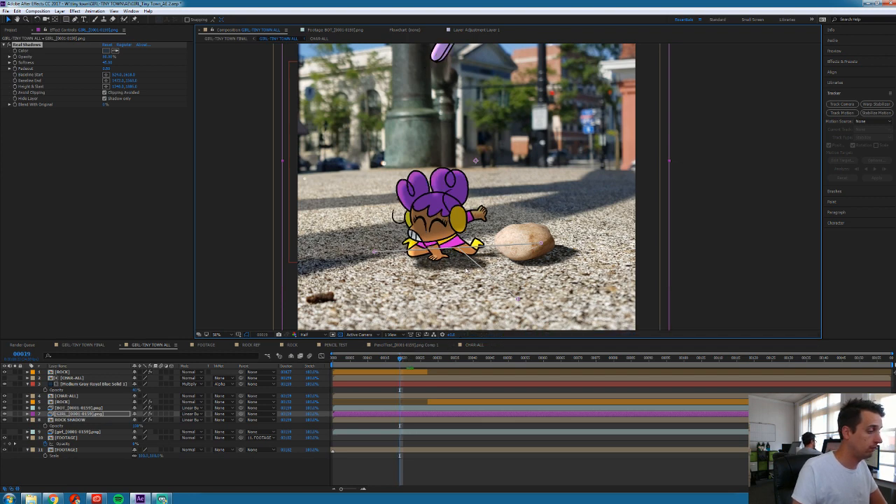
At frame 21, start keyframing Baseline Start, Baseline End and Height & Slant in the GIRL layer's Real Shadows effect
key("Page_Down")
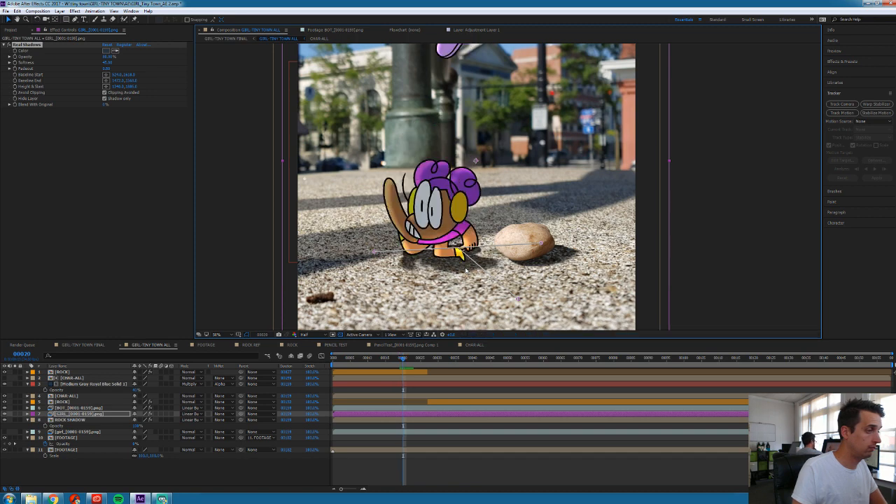
key("Page_Down")
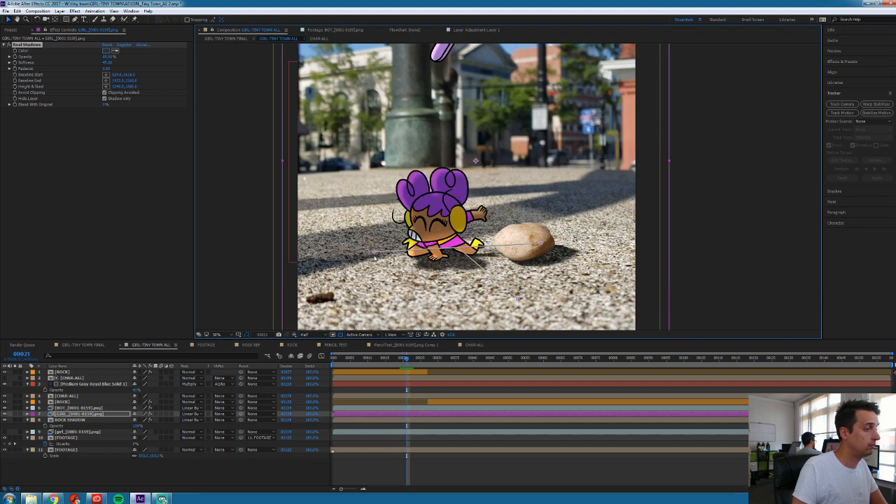
left_click(15, 75)
left_click(16, 87)
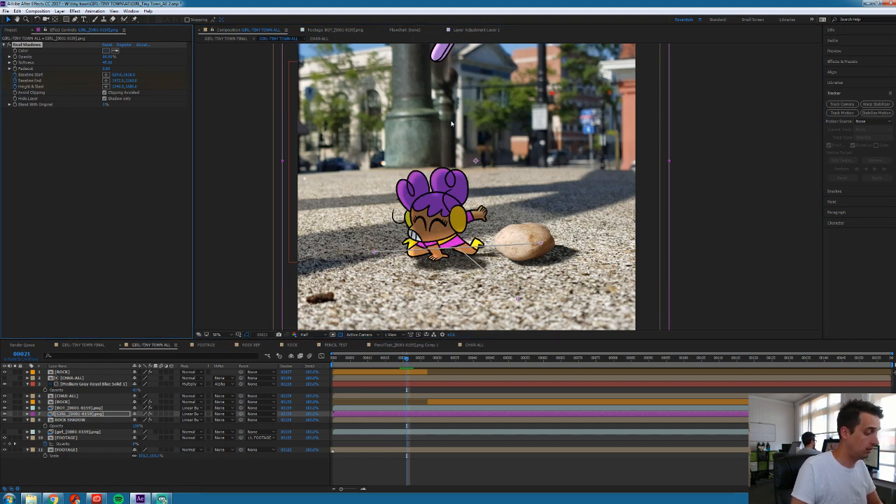
At frame 18, move the GIRL shadow's baseline slightly down and keyframe its Baseline Start, Baseline End and Height & Slant
key("Page_Up")
key("Page_Up")
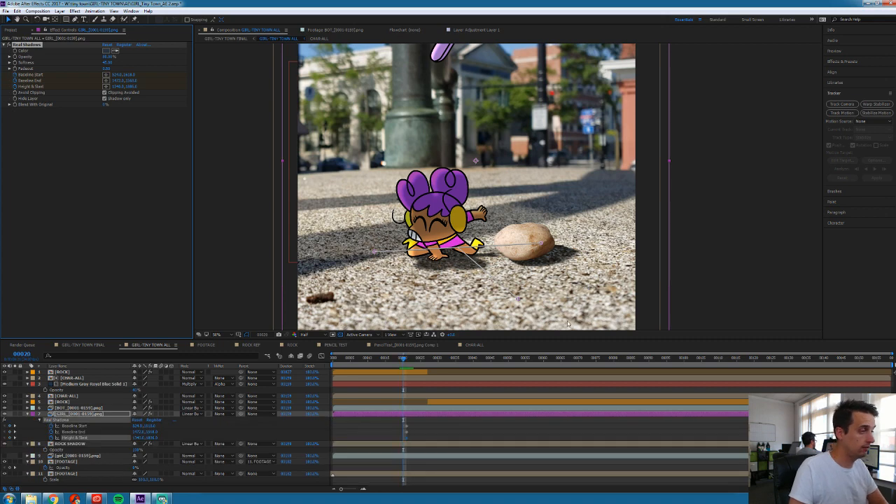
key("Page_Up")
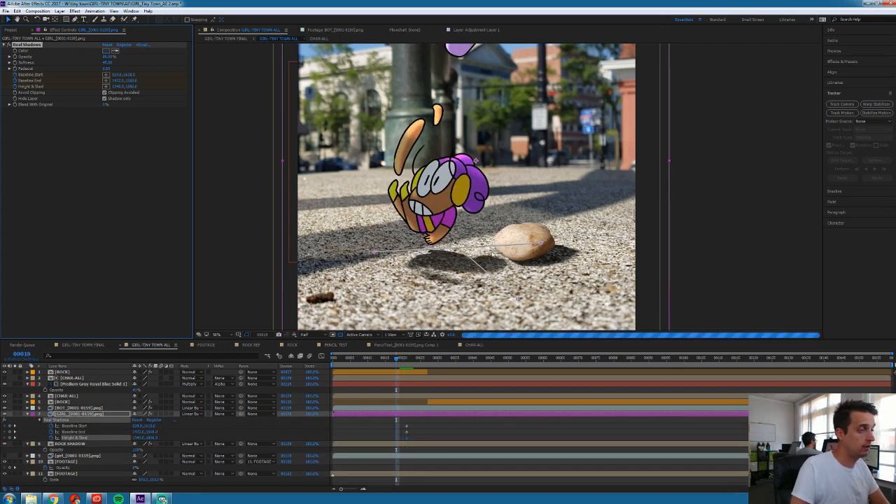
left_click_drag(459, 250, 459, 257)
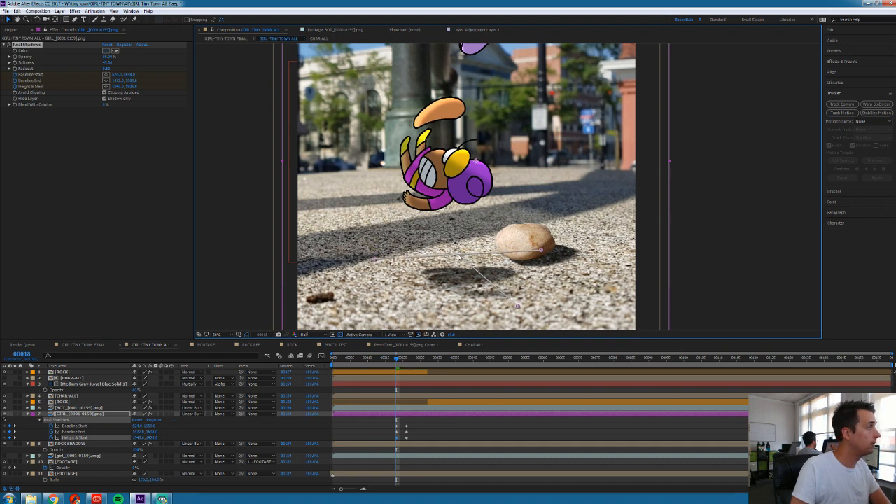
At frame 9, shift and shorten the GIRL shadow's baseline toward the rock and move its height and slant point slightly closer to it
key("Page_Up")
key("Page_Up")
key("Page_Up")
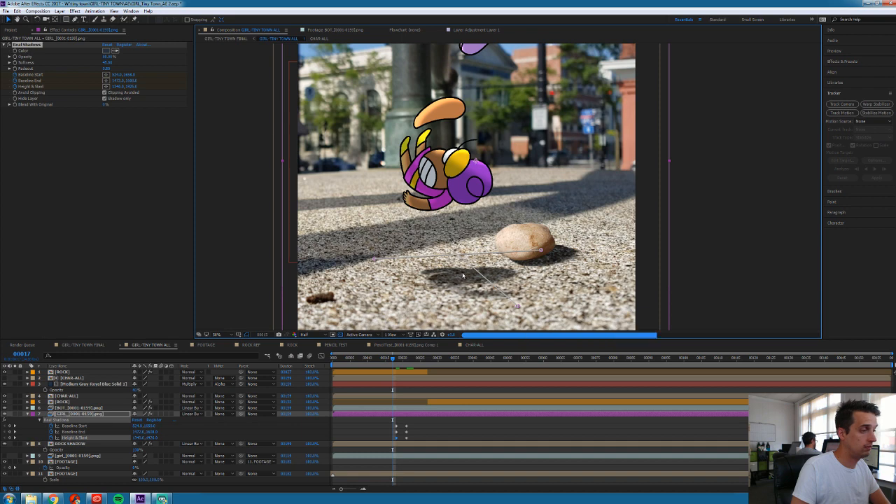
key("Page_Up")
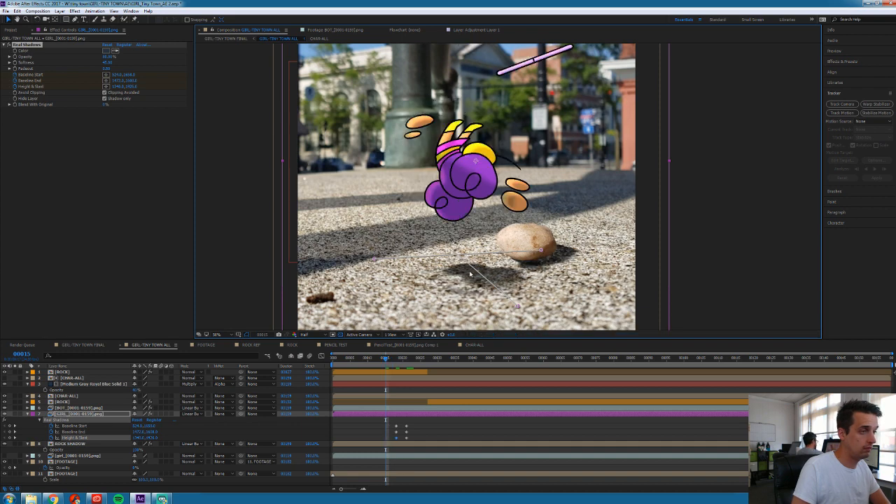
key("Page_Up")
key("Page_Up")
key("Page_Up")
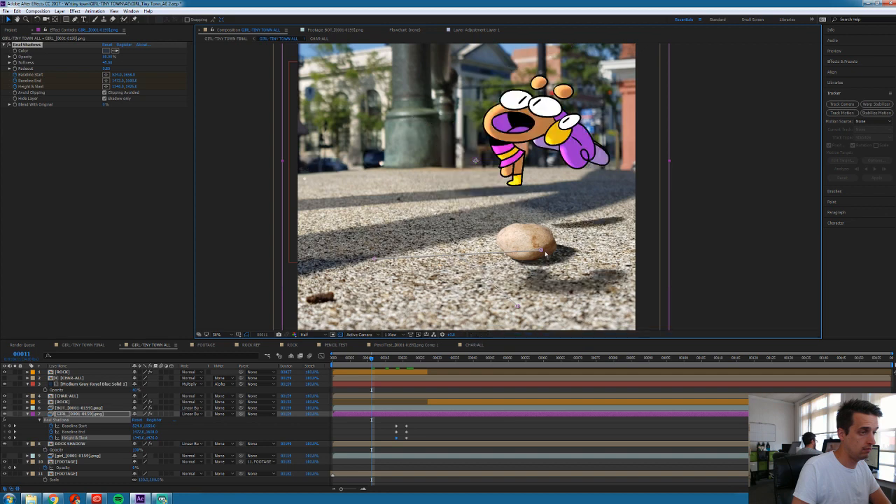
key("Page_Up")
key("Page_Up")
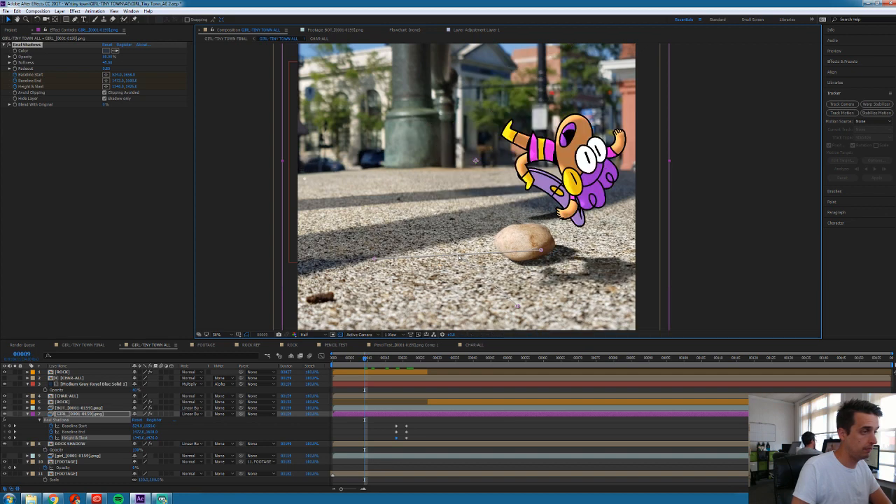
left_click(250, 240)
left_click(368, 415)
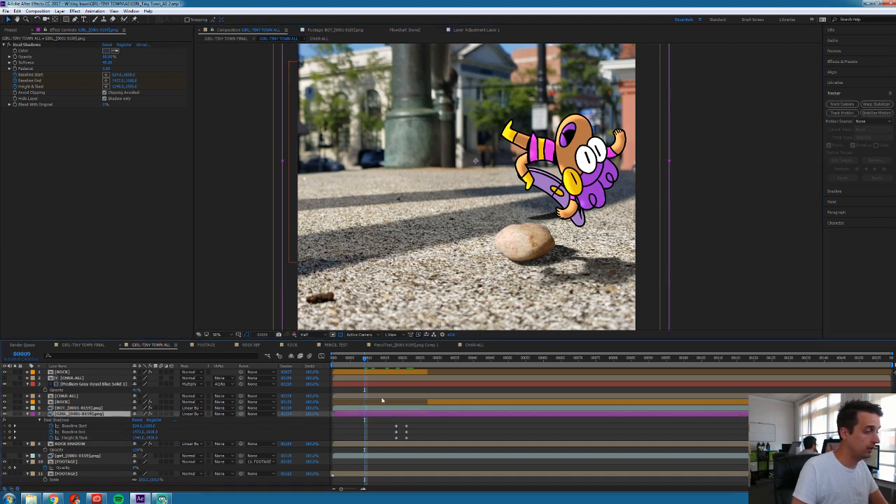
left_click(28, 44)
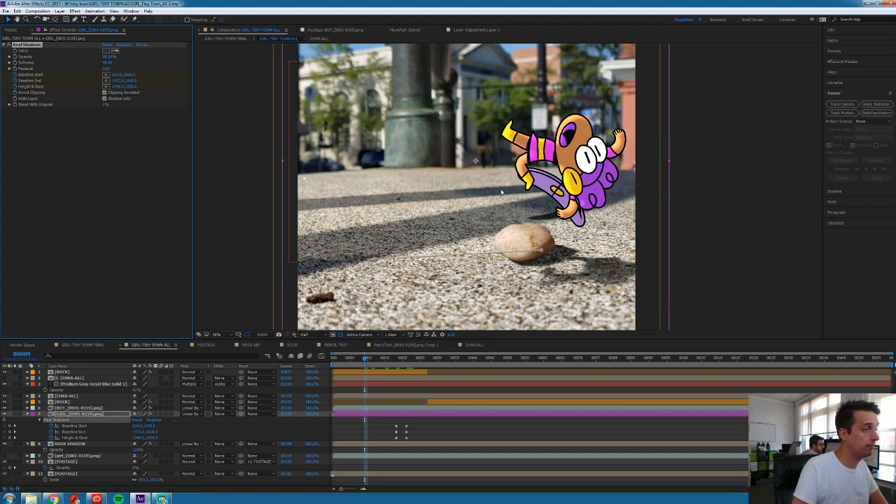
left_click_drag(543, 254, 568, 250)
left_click_drag(373, 261, 460, 253)
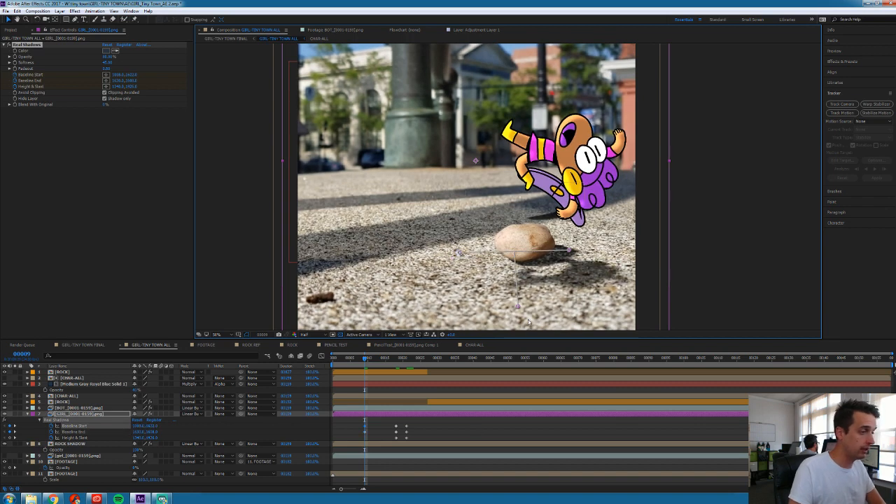
left_click_drag(518, 308, 517, 297)
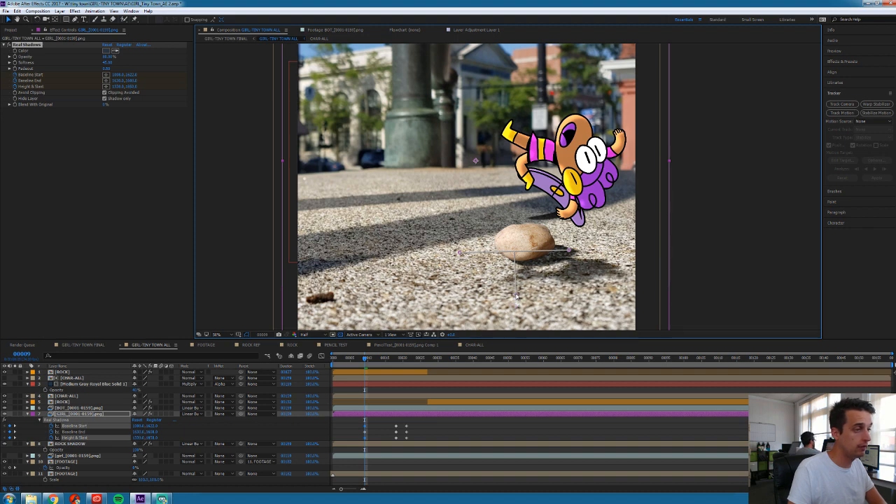
Check the GIRL shadow's animation in frames 10 to 12, and back through the earlier frames to frame 4
key("Page_Down")
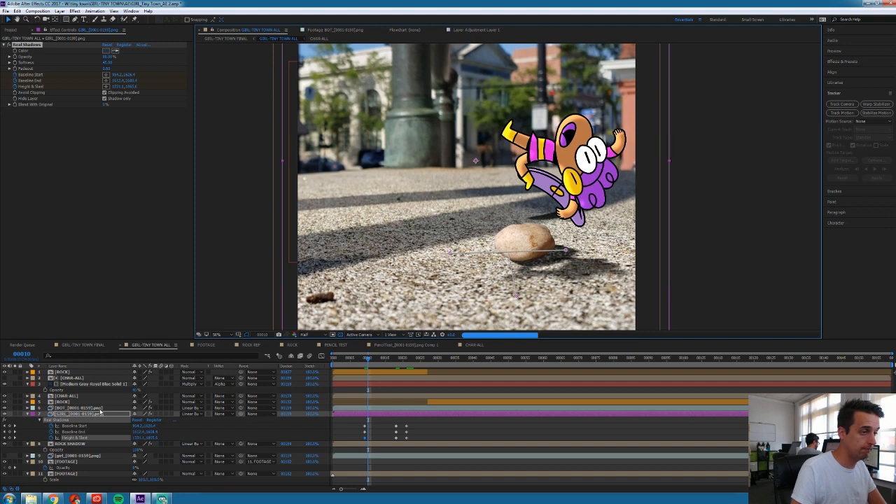
key("Page_Down")
key("Page_Down")
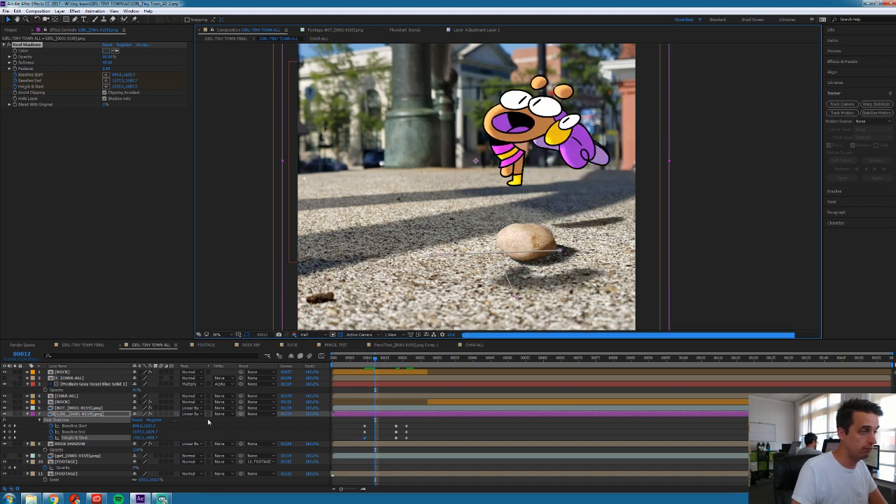
key("Page_Up")
key("Page_Up")
key("Page_Up")
key("Page_Up")
key("Page_Up")
key("Page_Up")
key("Page_Up")
key("Page_Up")
key("Page_Up")
key("Page_Up")
key("Page_Up")
key("Page_Up")
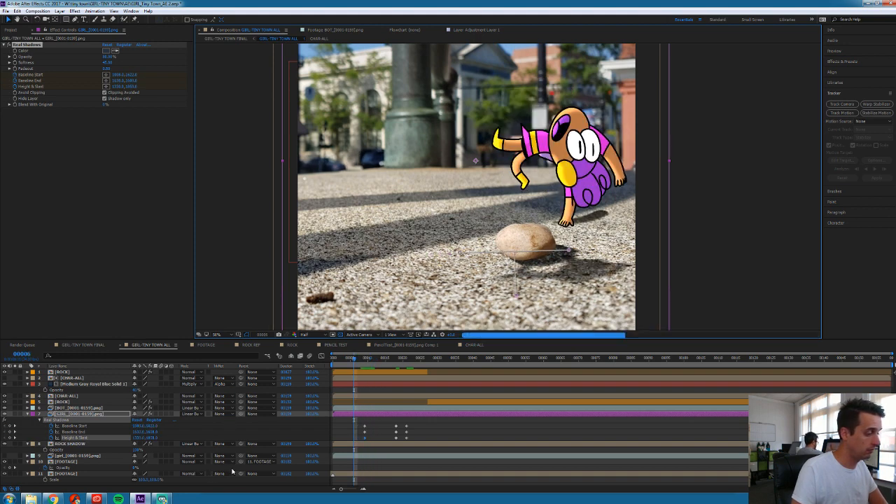
key("Page_Up")
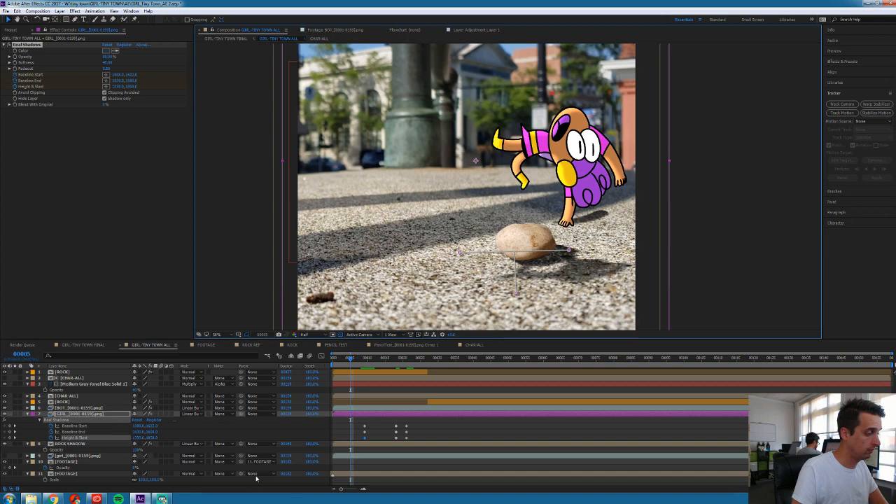
key("Page_Up")
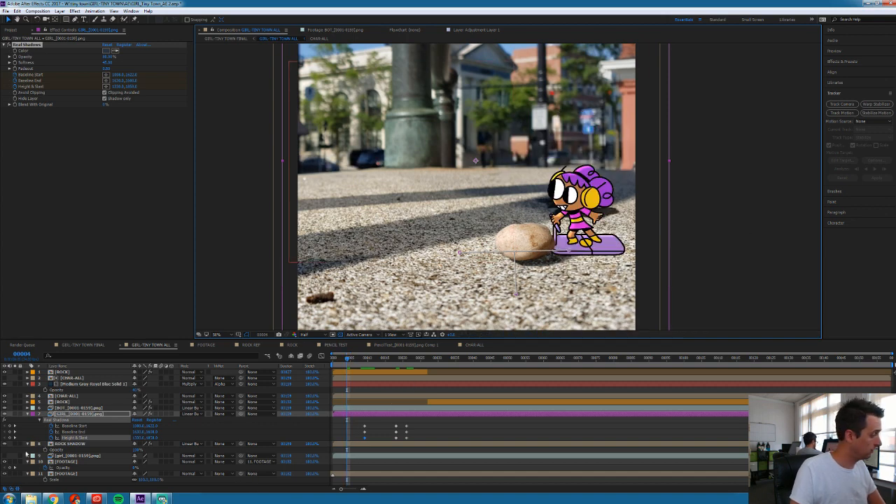
Preview the animation from frame 4 and examine the GIRL shadow frame by frame up to the landing at frame 20
key("space")
key("space")
key("Page_Down")
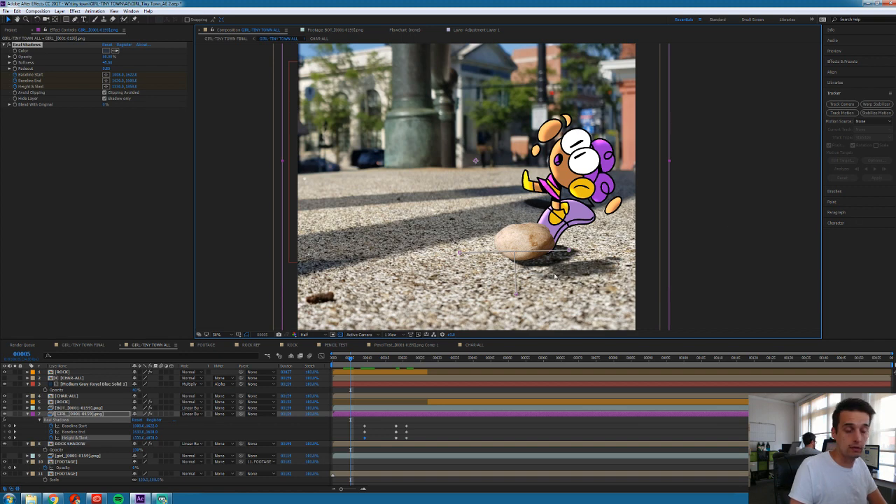
key("Page_Down")
key("Page_Down")
key("Page_Down")
key("Page_Down")
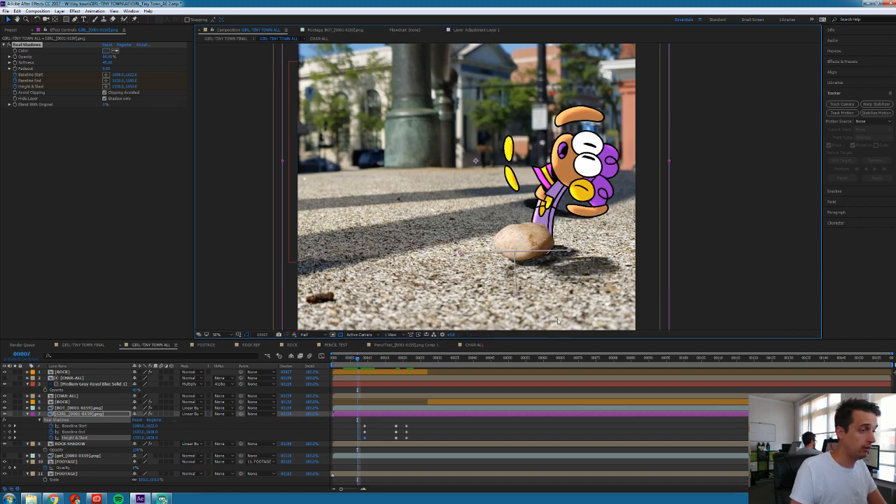
key("Page_Down")
key("Page_Down")
key("Page_Down")
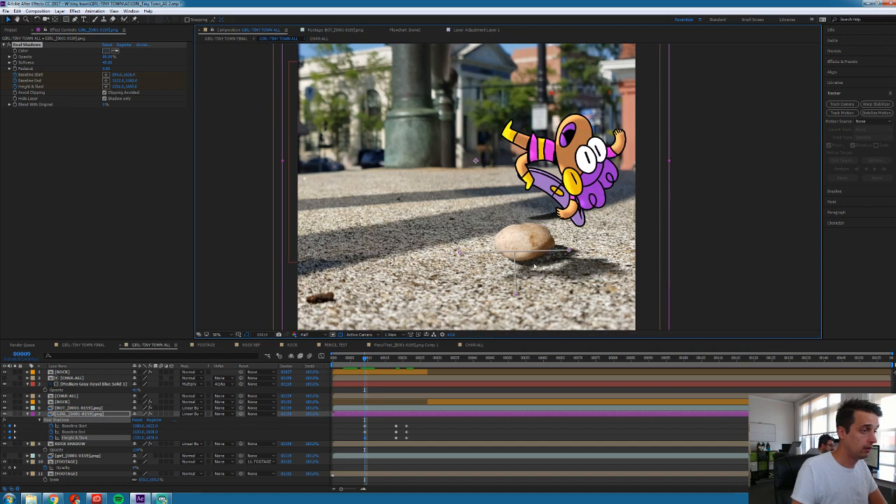
key("Page_Down")
key("Page_Down")
key("Page_Down")
key("Page_Down")
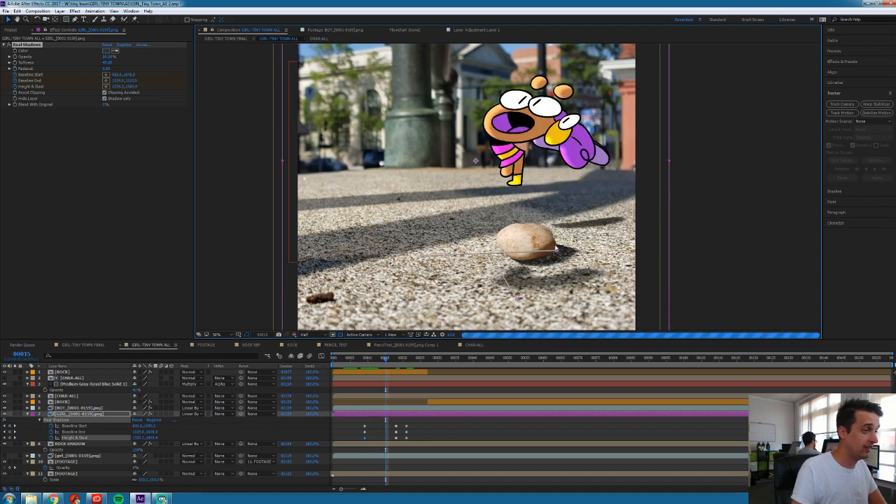
key("Page_Down")
key("Page_Down")
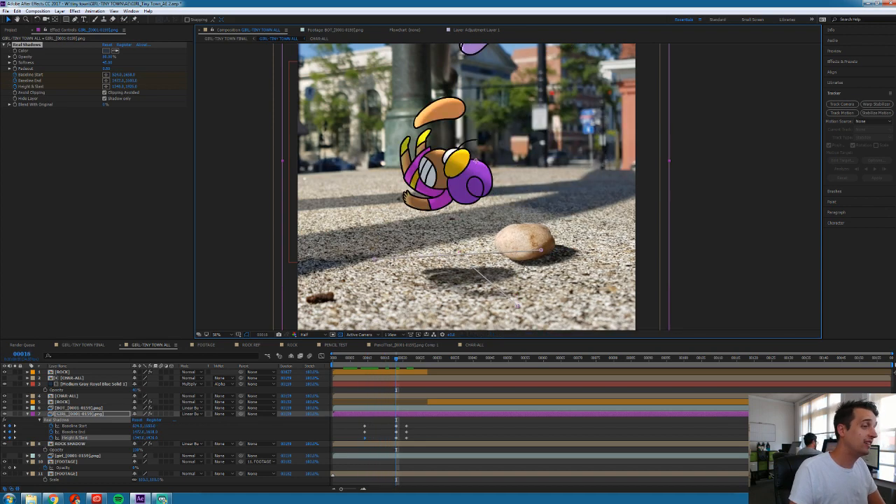
key("Page_Down")
key("Page_Down")
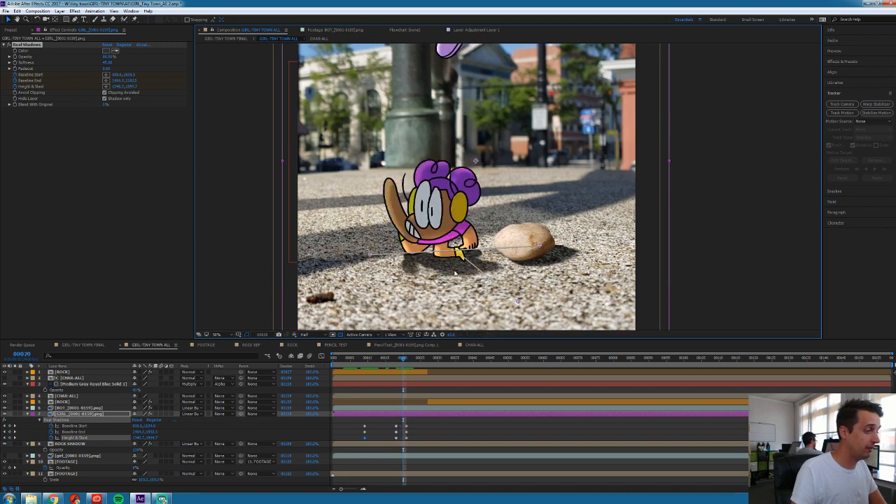
Re-examine the GIRL shadow around the landing at frames 18 to 21 and continue checking to frame 26
key("Page_Up")
key("Page_Up")
key("Page_Down")
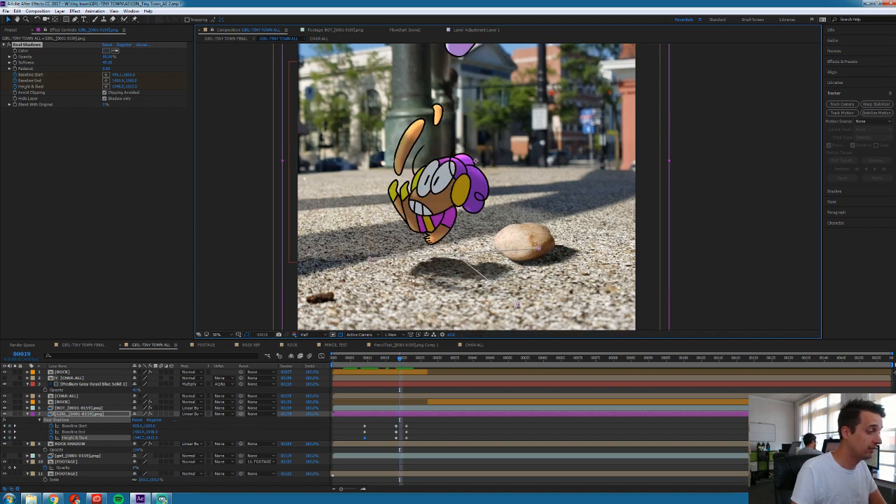
key("Page_Down")
key("Page_Down")
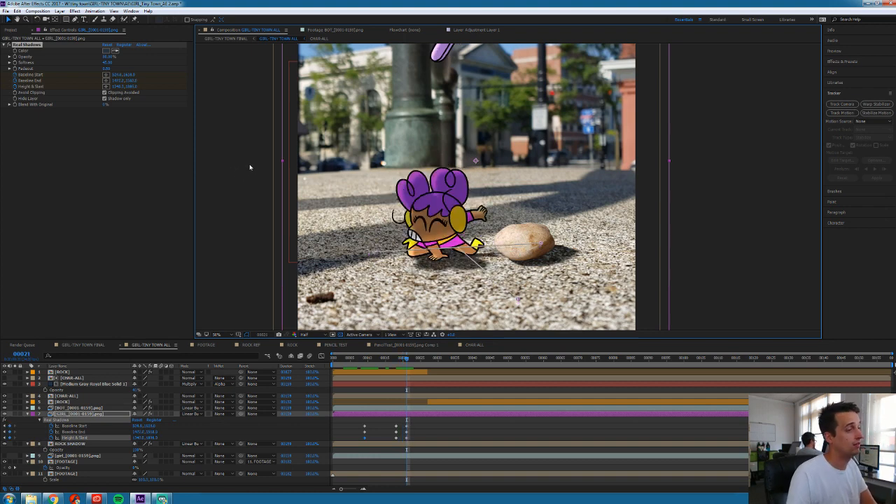
key("Page_Down")
key("Page_Down")
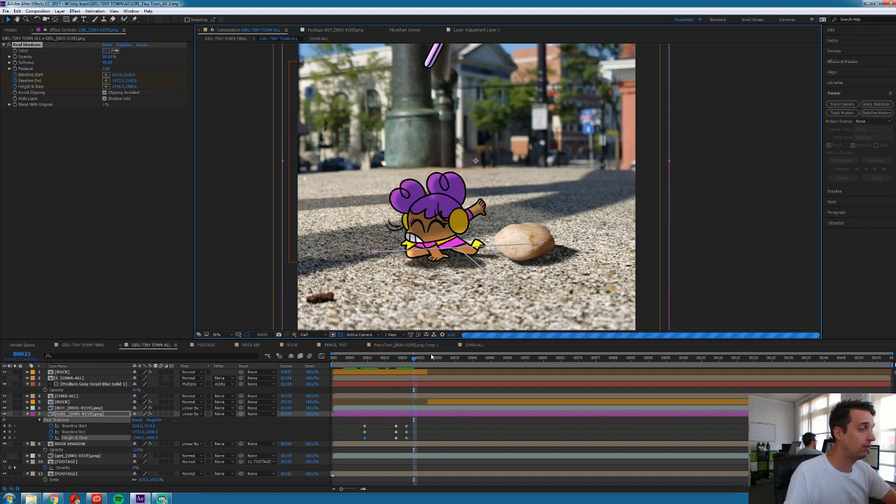
key("Page_Down")
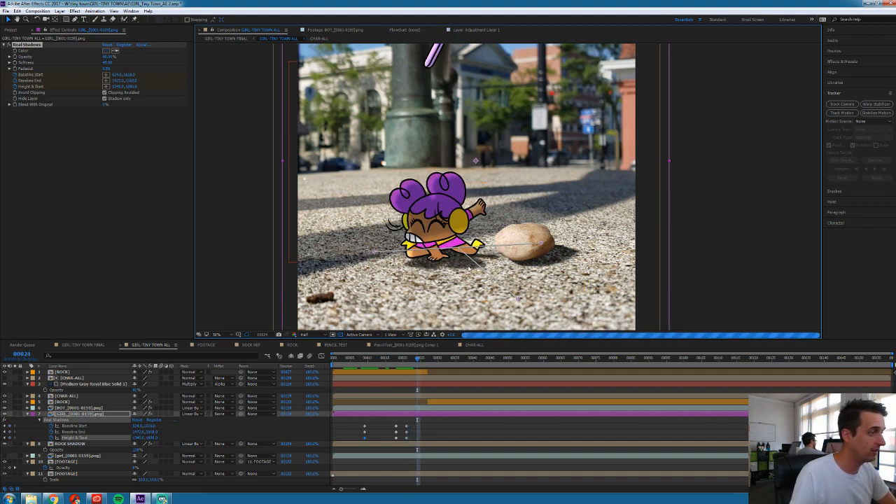
key("Page_Down")
key("Page_Down")
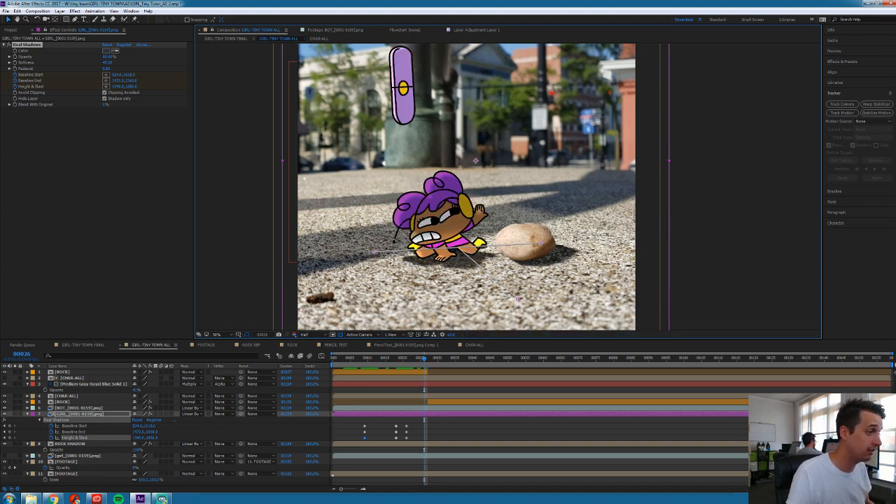
Save the project and reposition the girl layer's Real Shadows Baseline Start, Baseline End and Height & Skew points at frame 26
key("ctrl+s")
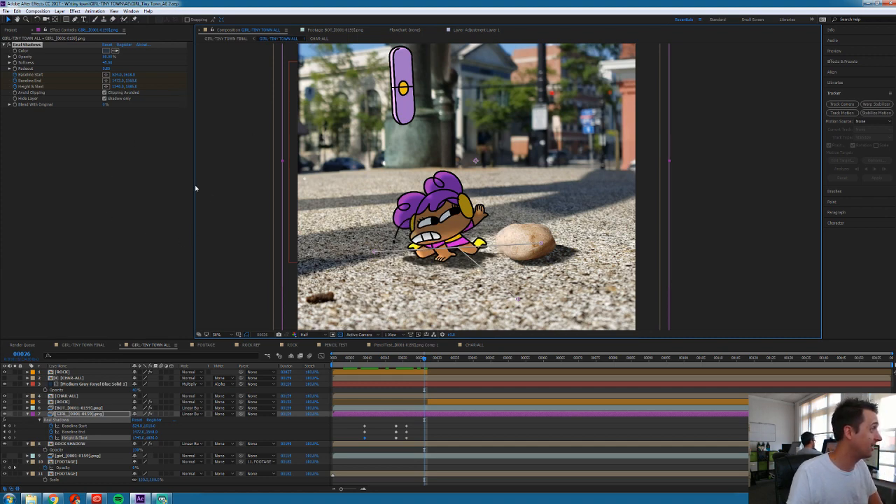
left_click(421, 418)
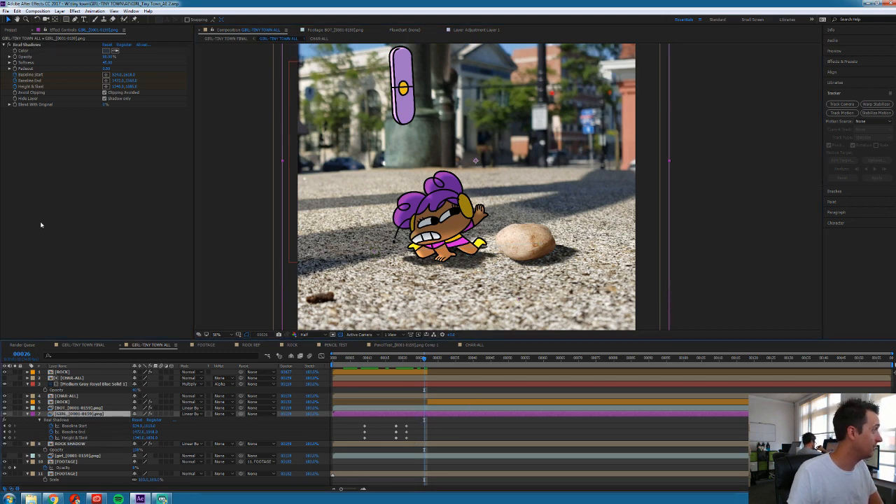
left_click(25, 54)
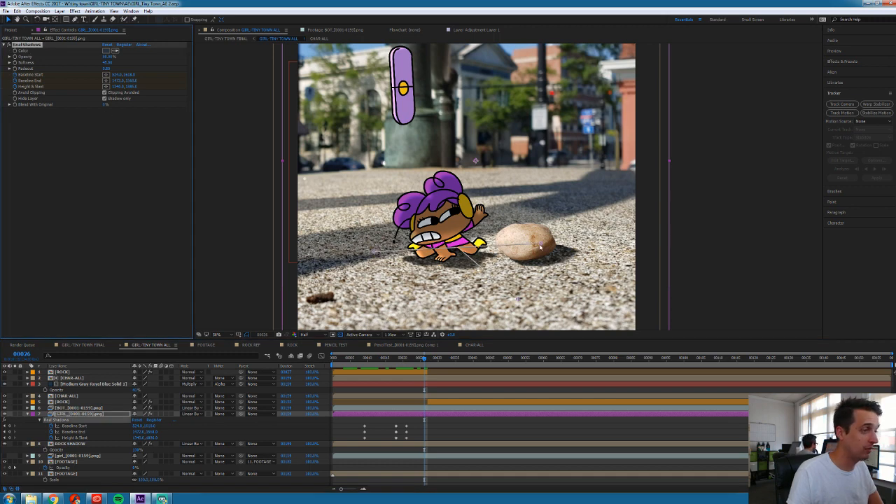
left_click_drag(541, 246, 540, 242)
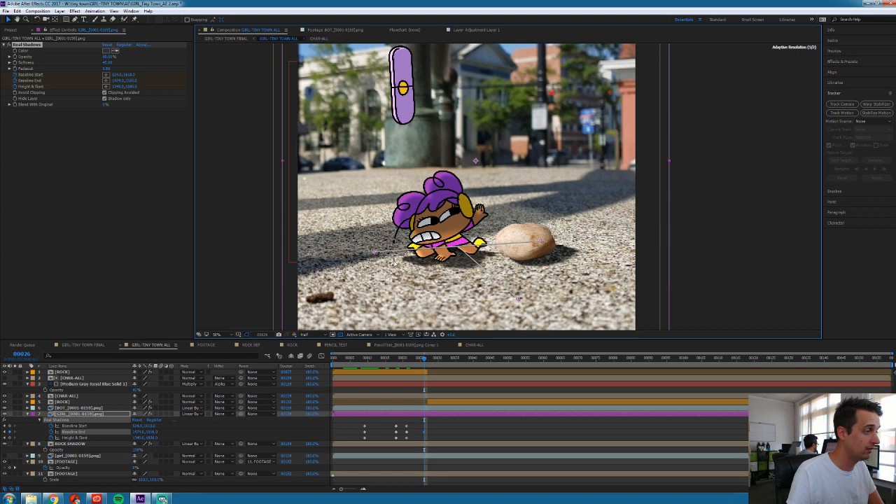
left_click_drag(374, 253, 375, 255)
left_click_drag(517, 301, 533, 300)
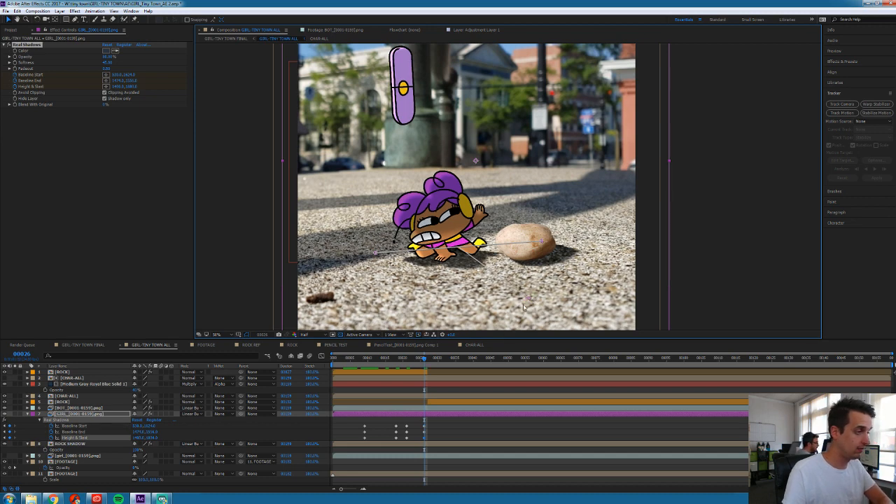
Add hold keyframes for the girl shadow's Baseline Start, Baseline End and Height & Skew at frame 77
key("shift+Page_Down")
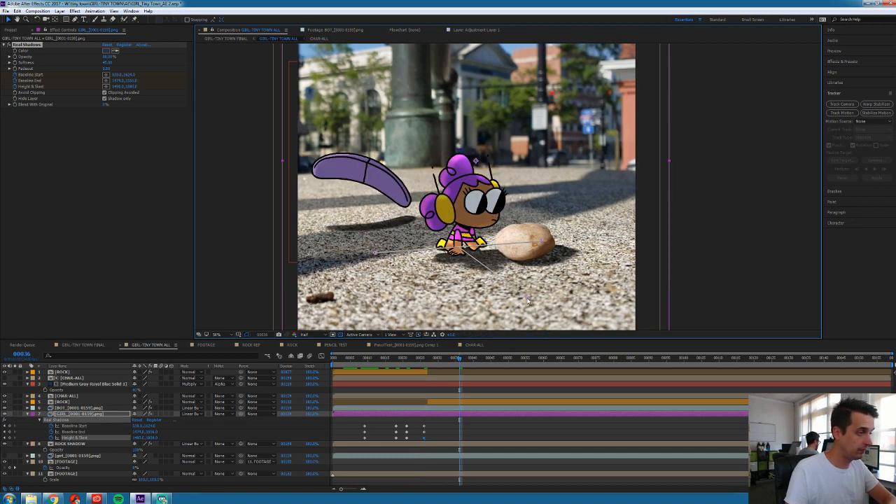
key("shift+Page_Down")
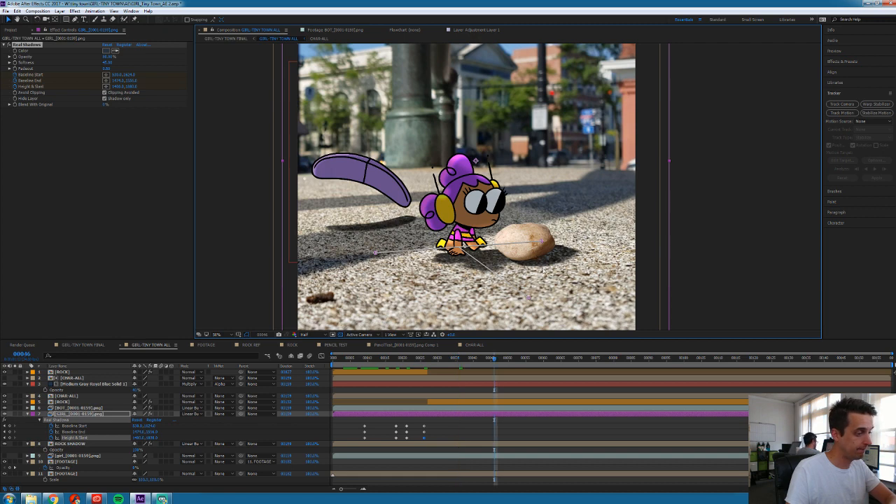
key("shift+Page_Down")
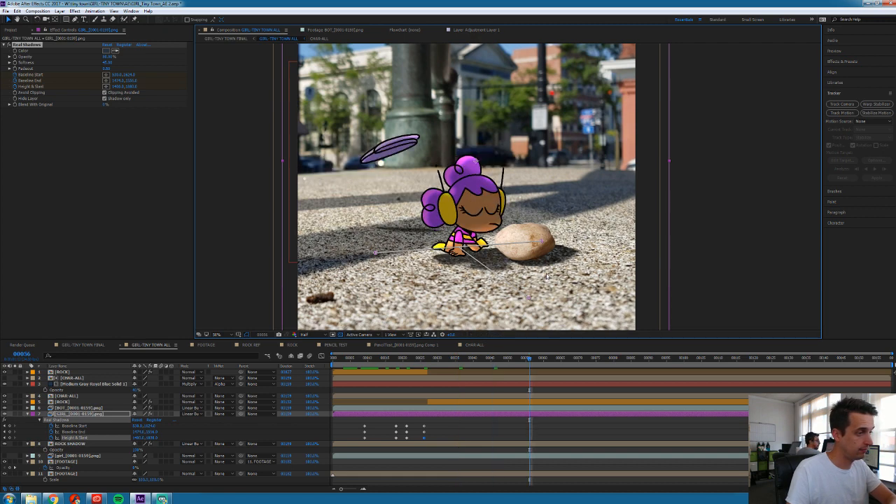
key("shift+Page_Down")
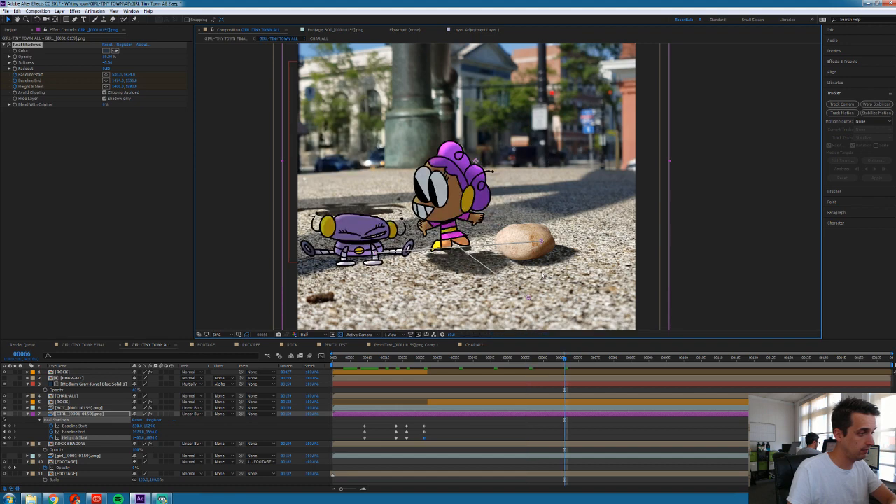
key("shift+Page_Down")
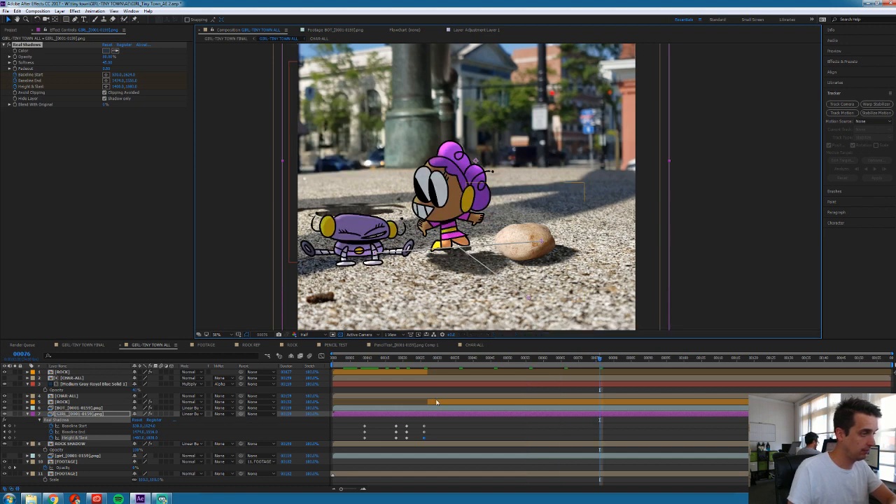
key("shift+Page_Down")
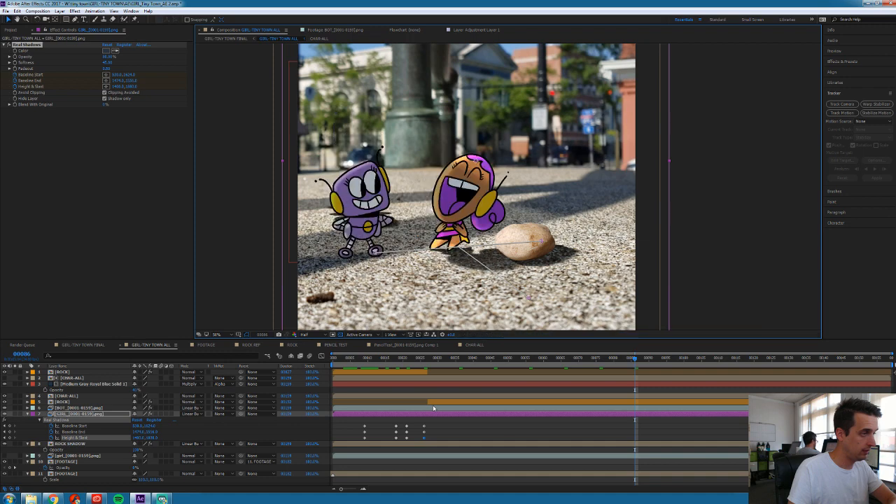
key("shift+Page_Up")
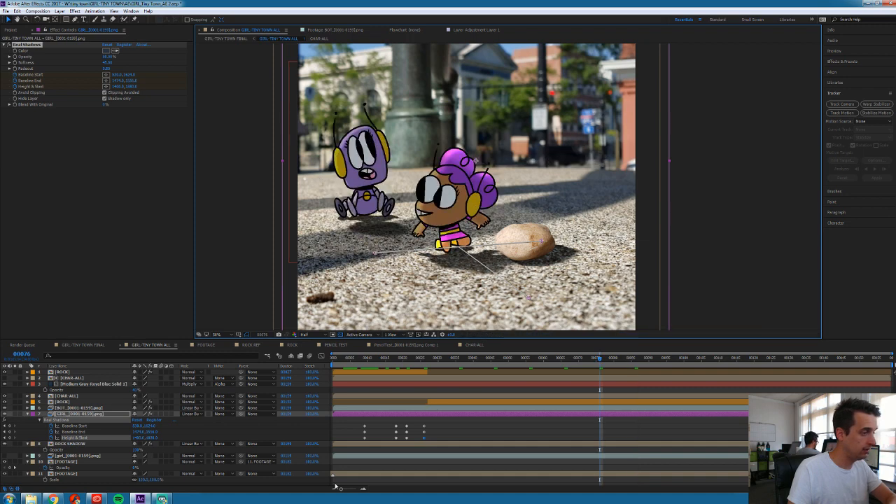
key("Page_Down")
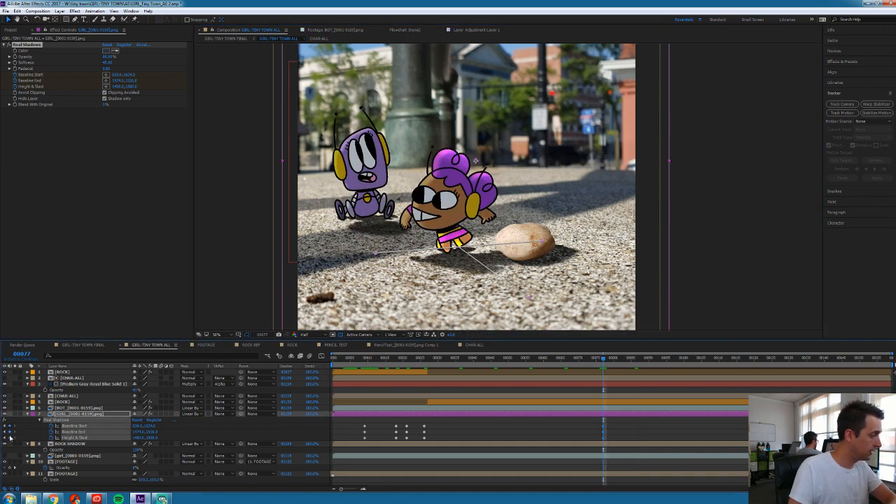
Adjust the girl shadow's Baseline End and Height & Skew at frame 82 to fit her jumping pose
key("Page_Down")
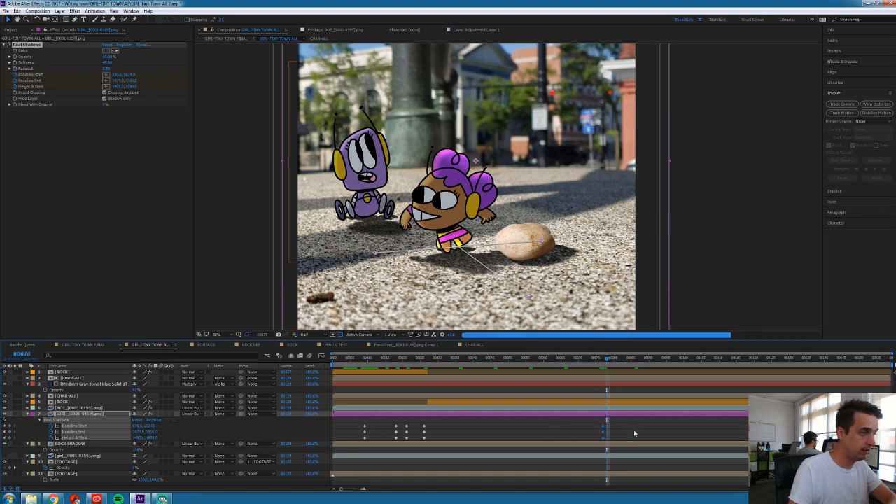
key("Page_Down")
key("Page_Down")
key("Page_Down")
key("Page_Down")
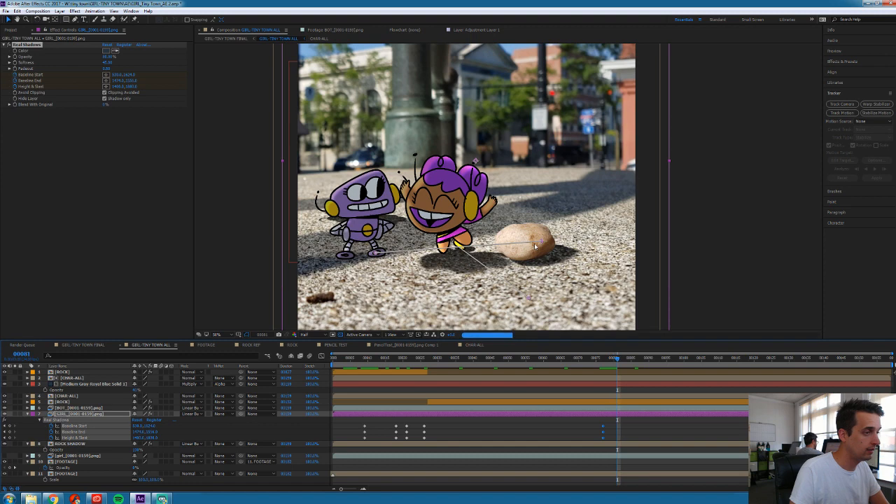
left_click_drag(540, 243, 543, 239)
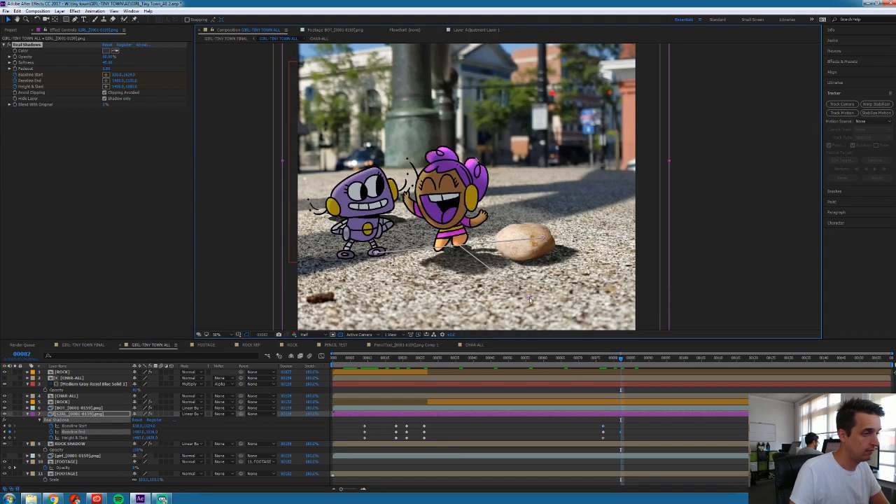
Reposition the girl shadow's Baseline End, Height & Skew and Baseline Start points at frame 85 to meet her feet
key("Page_Down")
key("Page_Down")
key("Page_Down")
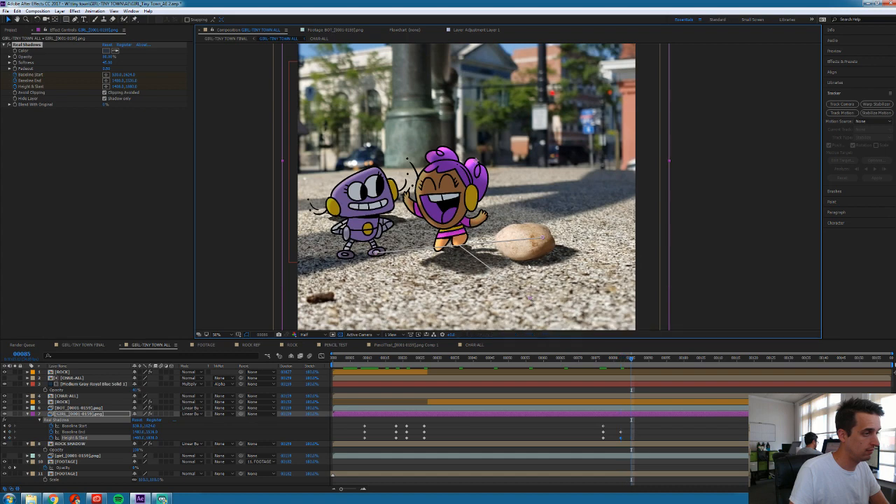
left_click_drag(543, 241, 542, 233)
left_click_drag(530, 299, 527, 287)
left_click_drag(377, 254, 374, 253)
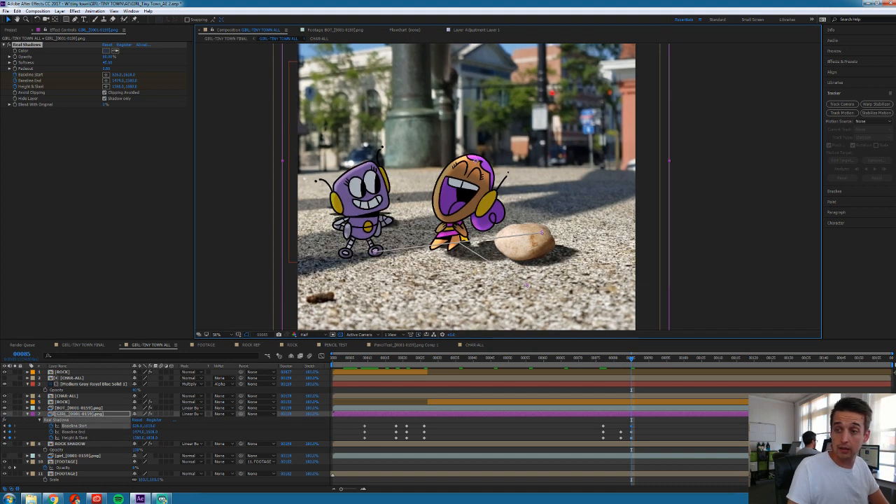
Move the three girl shadow keyframes from frame 85 one frame earlier to frame 84
key("Page_Up")
key("Page_Up")
key("Page_Down")
key("Page_Down")
key("Page_Up")
left_click_drag(635, 423, 628, 438)
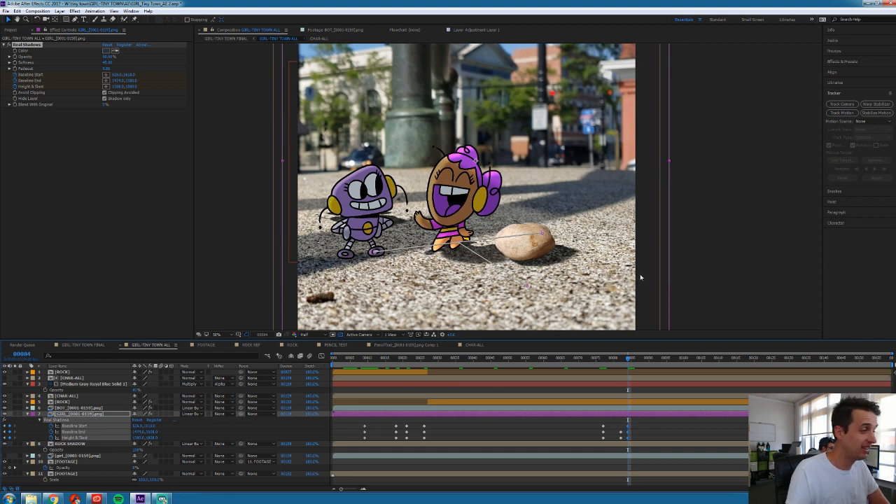
Examine how the girl's shadow follows her feet from frame 84 through frame 115
key("Page_Down")
key("Page_Down")
key("Page_Down")
key("Page_Down")
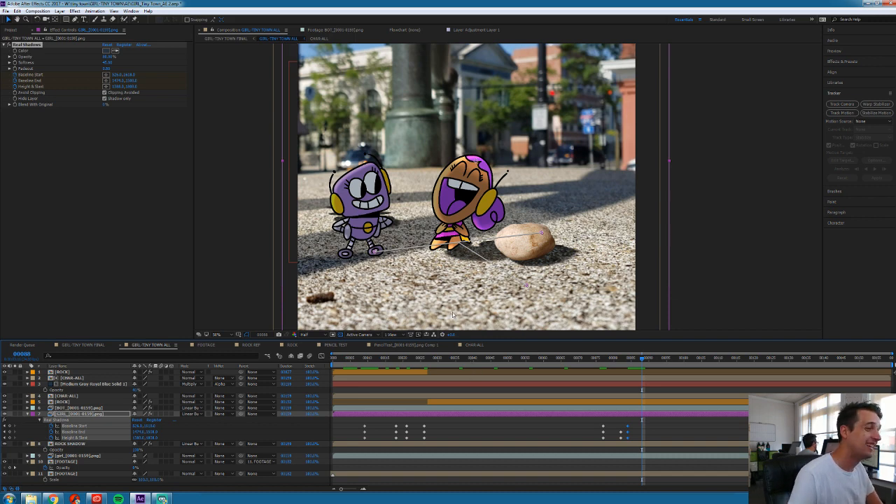
key("Page_Down")
key("Page_Down")
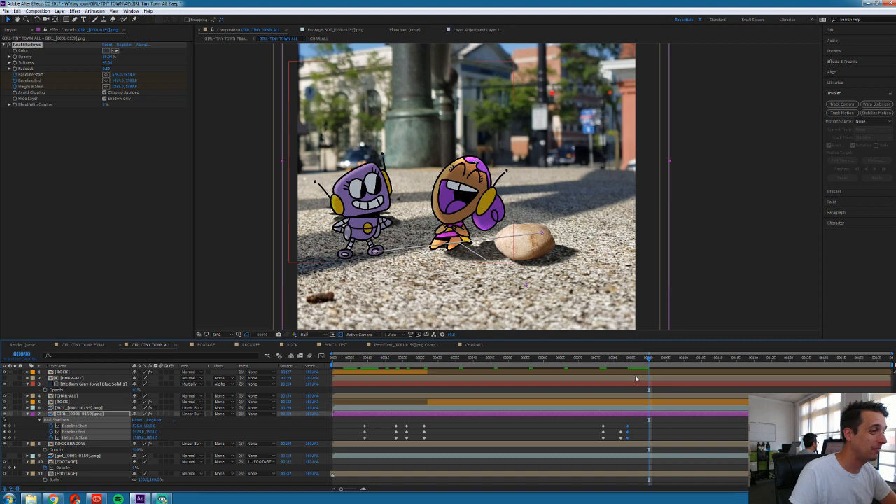
key("Page_Down")
key("Page_Down")
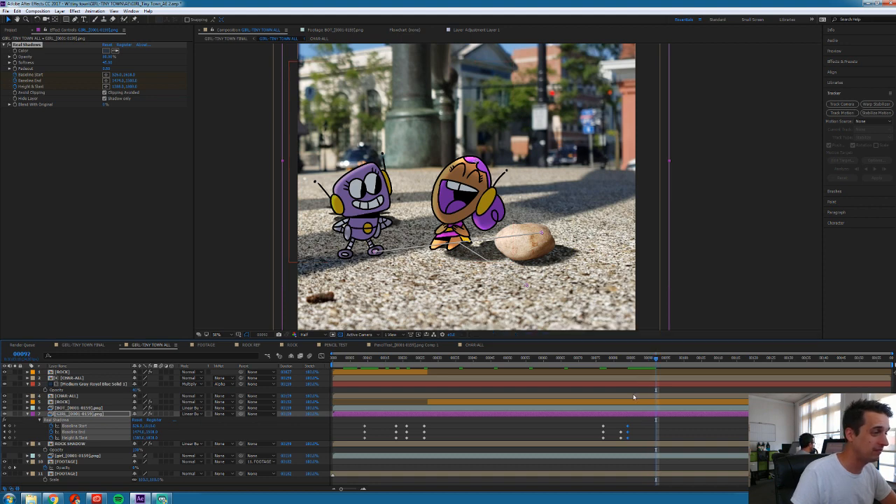
key("Page_Down")
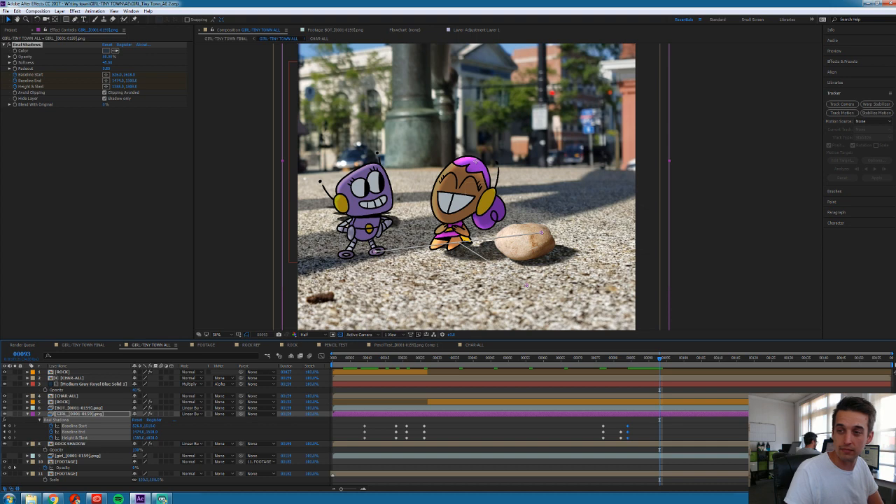
key("Page_Down")
key("Page_Down")
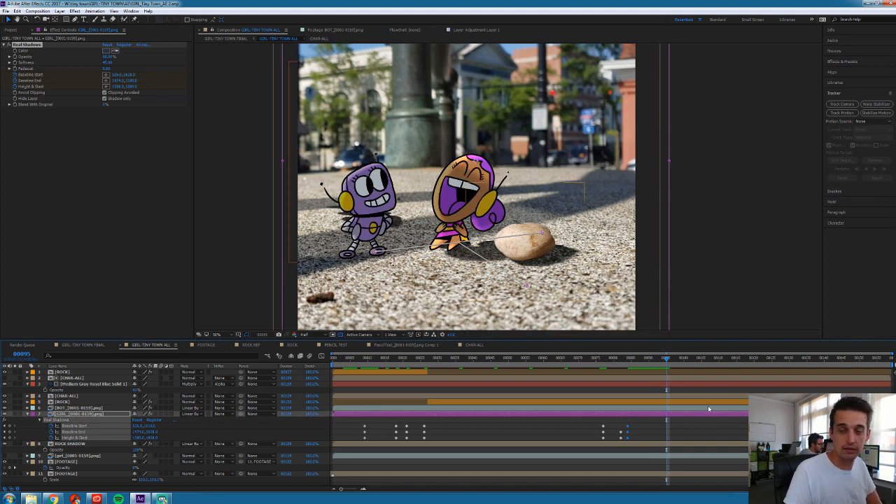
key("shift+Page_Down")
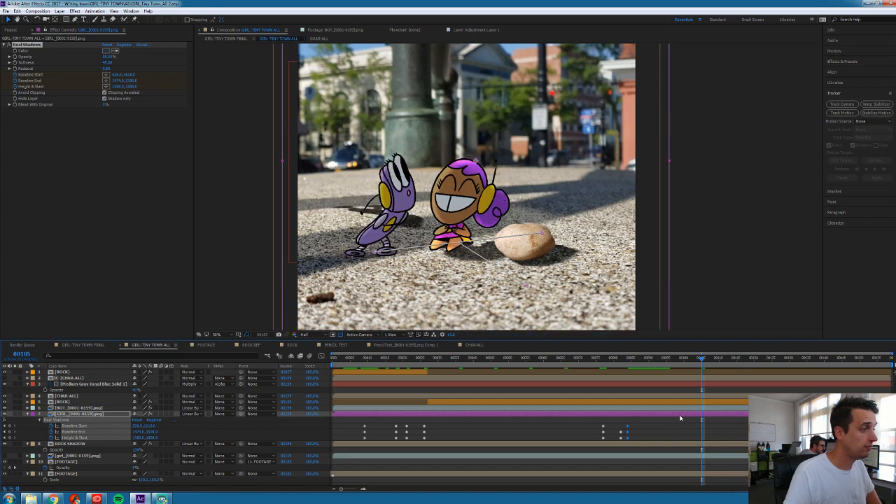
key("shift+Page_Down")
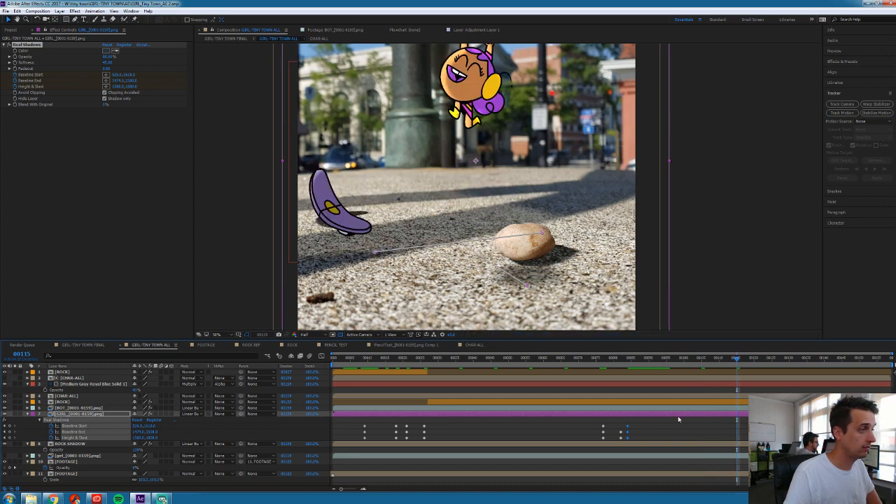
Find the last frame before the girl's feet move and keyframe all three shadow properties there, at frame 105
key("shift+Page_Up")
key("shift+Page_Down")
key("Page_Up")
key("Page_Up")
key("Page_Up")
key("Page_Up")
key("Page_Up")
key("Page_Down")
key("Page_Up")
key("Page_Up")
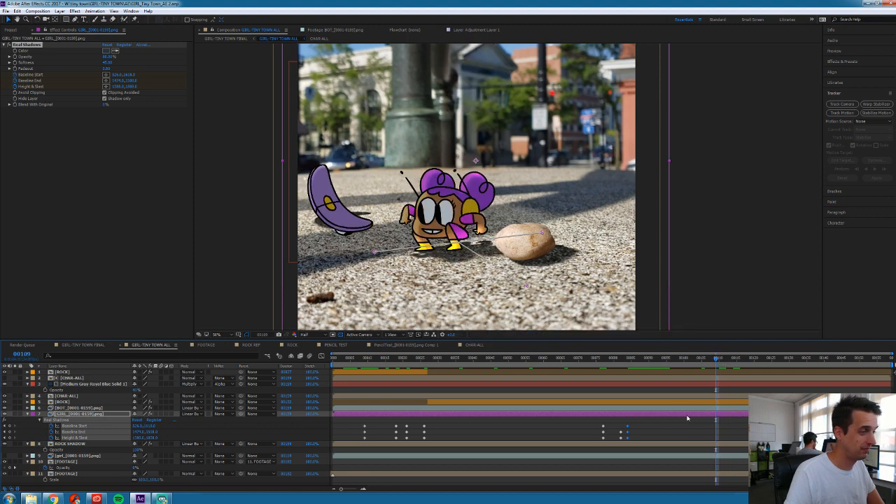
key("Page_Up")
key("Page_Up")
key("Page_Up")
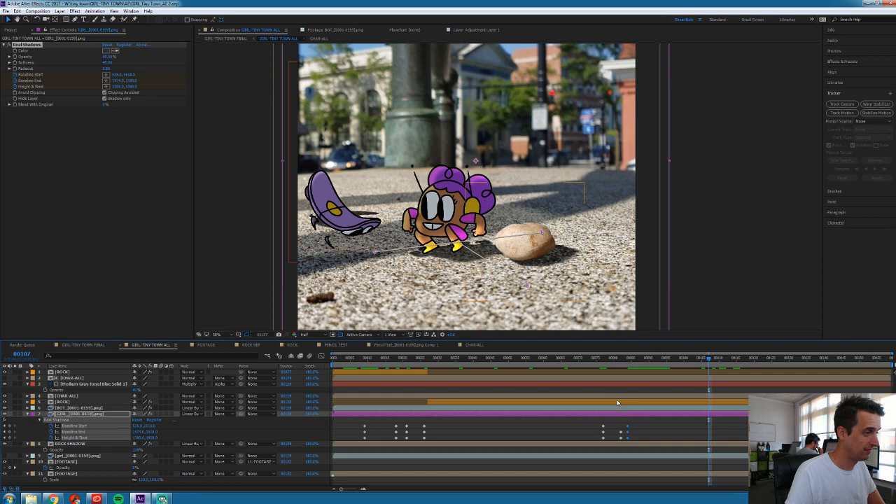
key("Page_Up")
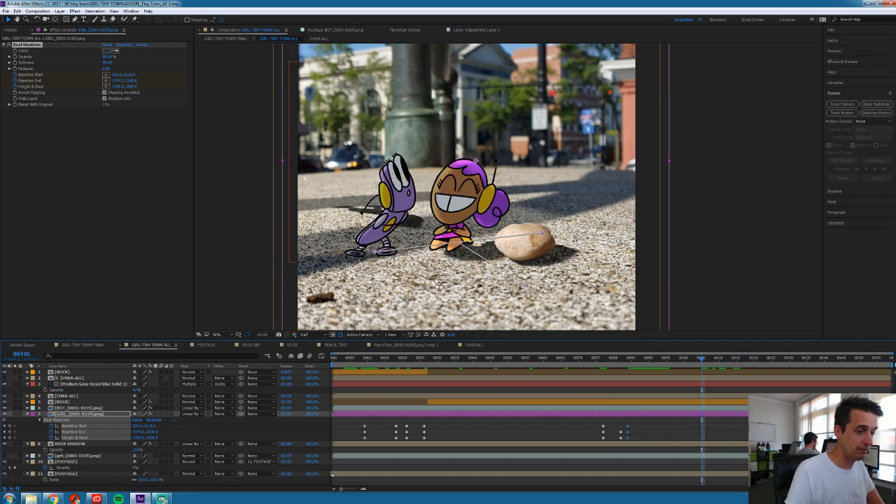
key("Page_Down")
key("Page_Up")
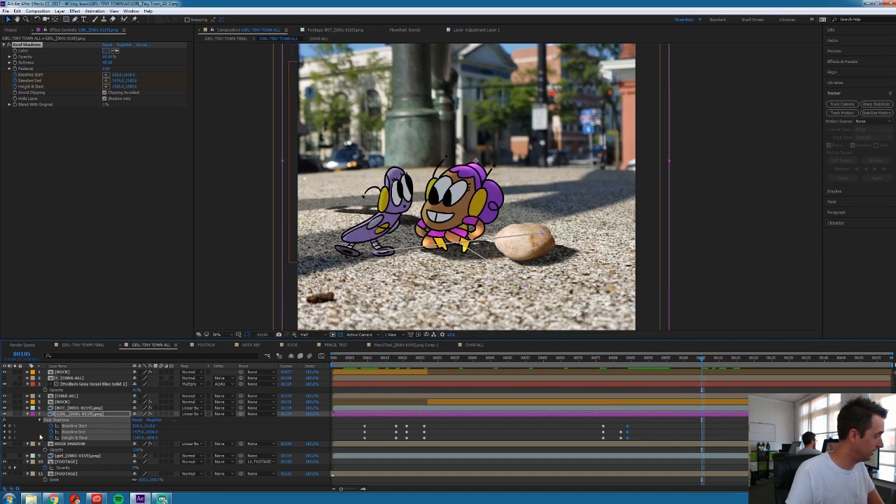
Keyframe the girl's shadow at frames 106 and 107, adjusting its baseline points and Height & Skew to follow her feet
key("Page_Down")
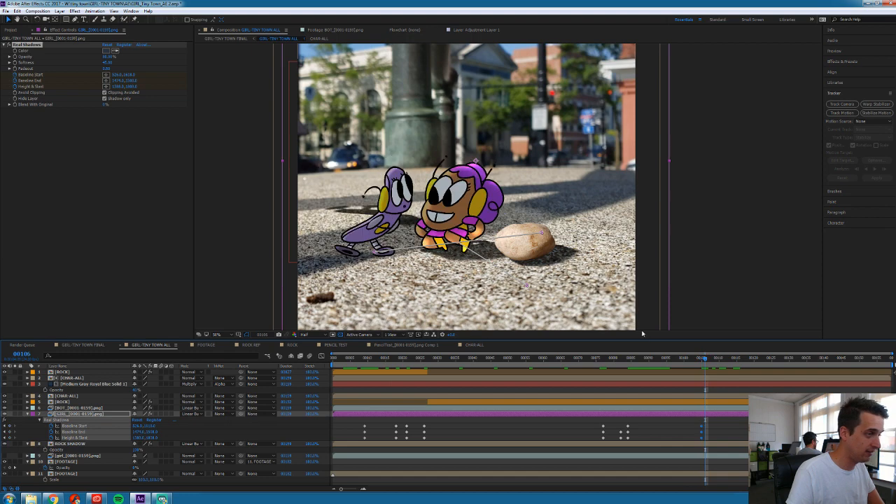
left_click_drag(460, 245, 475, 257)
key("Page_Down")
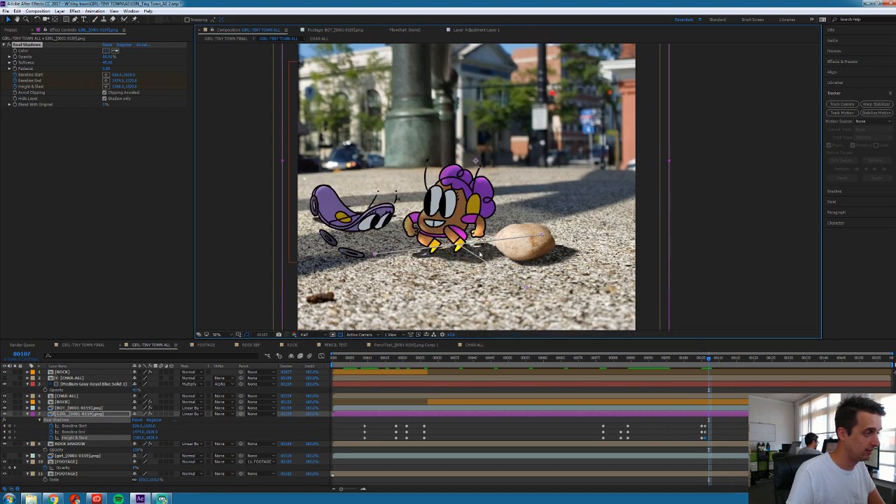
left_click_drag(542, 236, 541, 236)
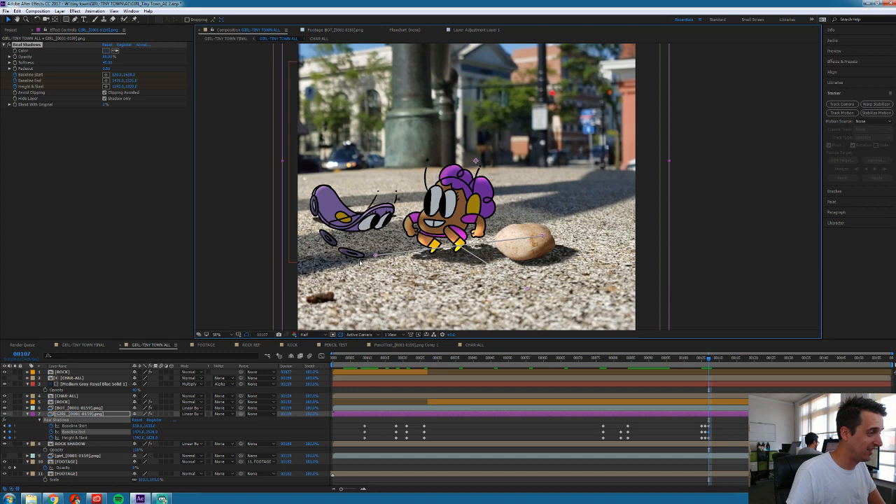
left_click_drag(376, 258, 378, 258)
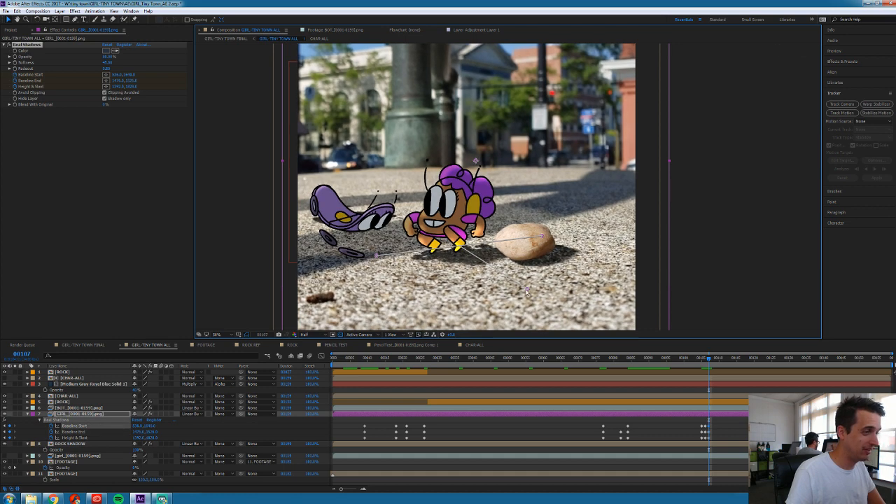
left_click_drag(529, 292, 519, 295)
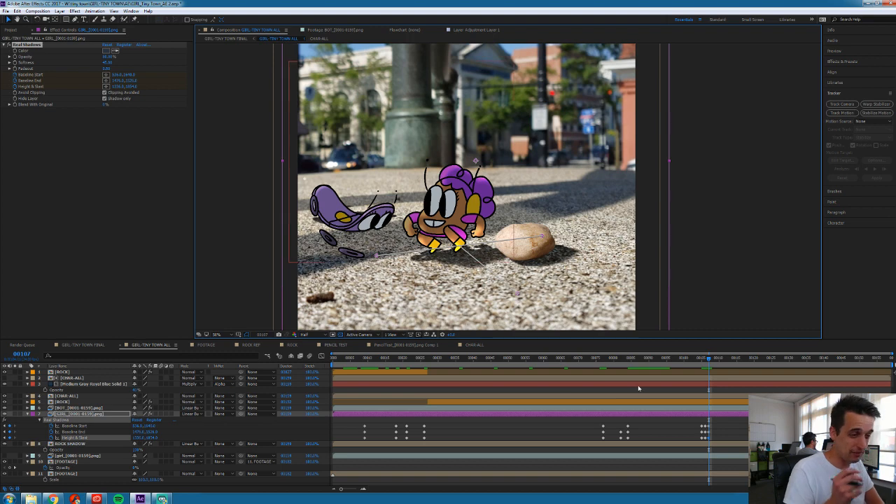
Review the girl's shadow from frame 107 onward and keyframe its Height & Skew at frame 112
key("Page_Up")
key("Page_Down")
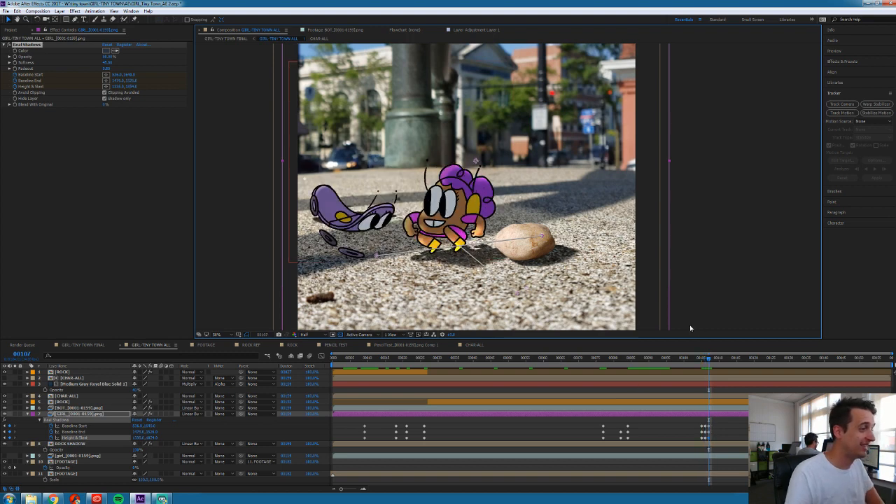
key("Page_Down")
key("Page_Down")
key("Page_Down")
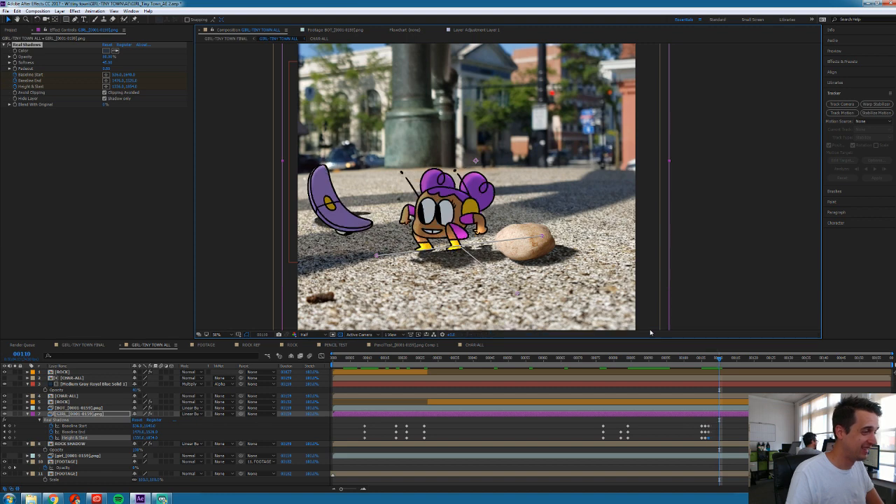
key("Page_Down")
key("Page_Down")
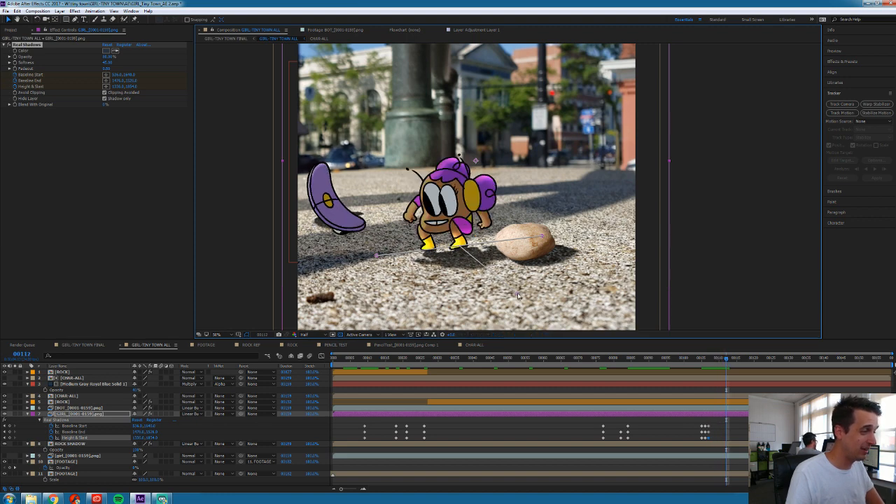
key("Page_Up")
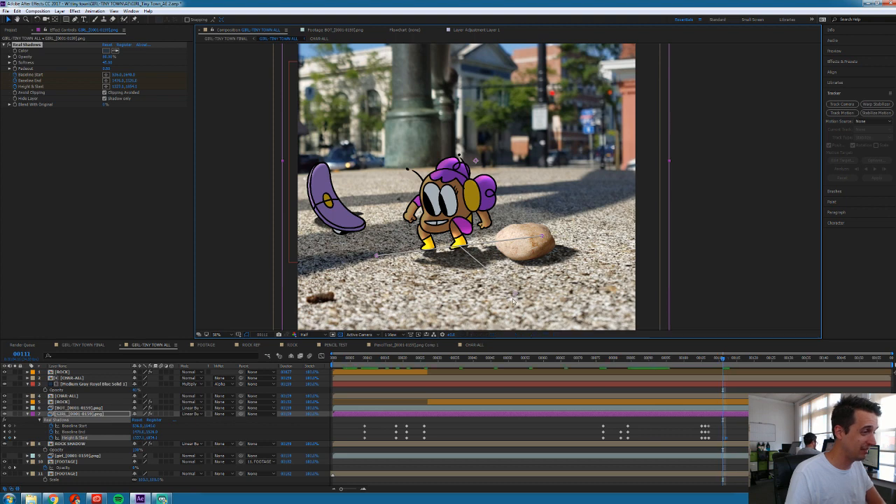
key("Page_Down")
key("Page_Down")
key("Page_Down")
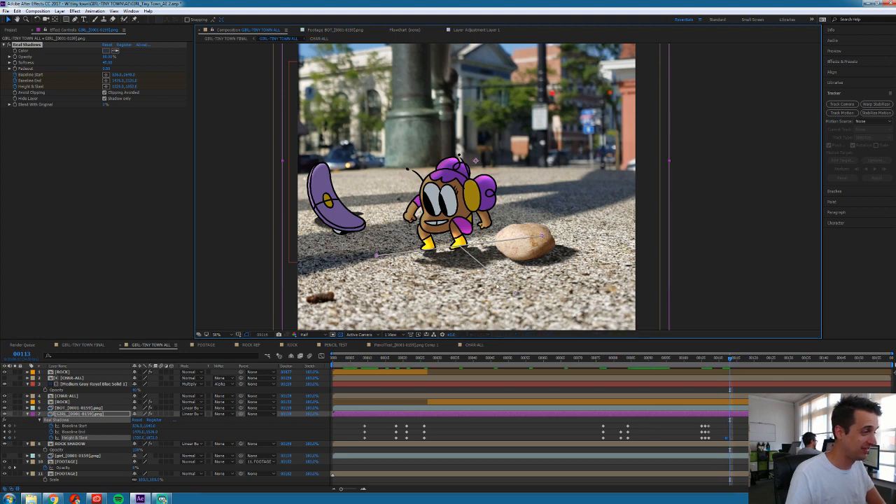
Shift the girl shadow's Height & Skew point toward her position beneath the jump at frame 115
key("Page_Down")
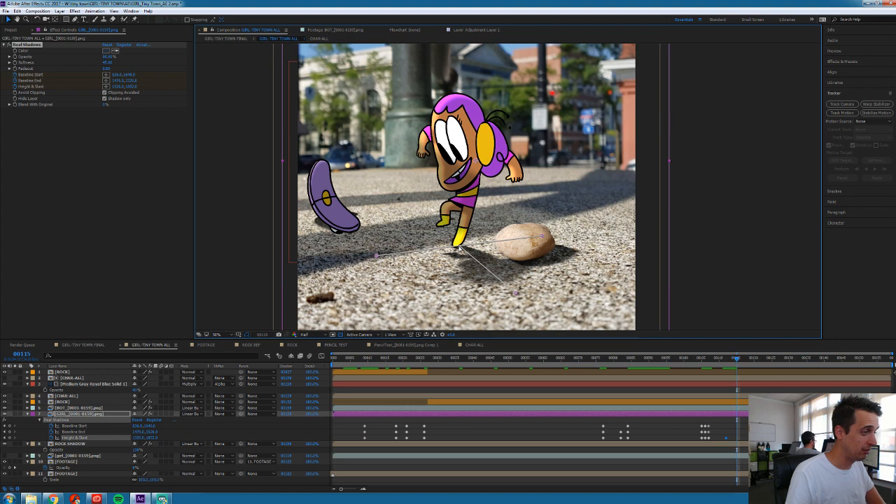
key("Page_Up")
key("Page_Down")
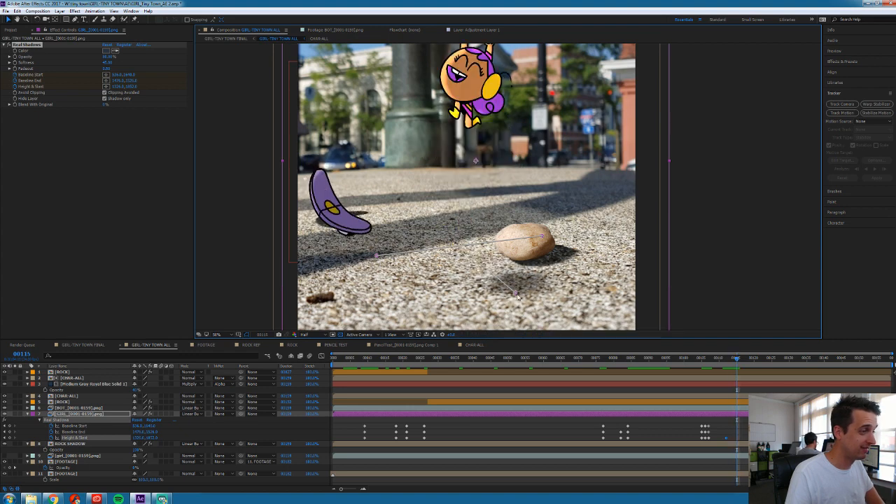
left_click_drag(516, 295, 498, 295)
key("Page_Down")
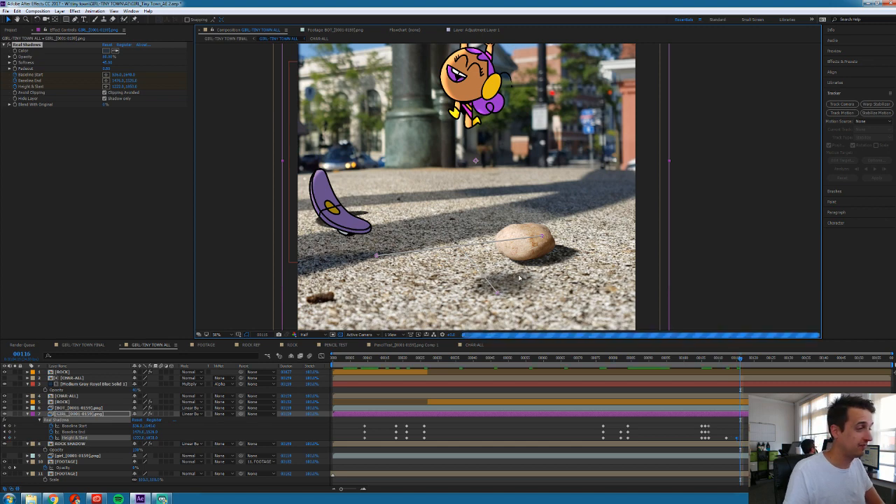
Examine how the girl's shadow behaves while she is in the air from frame 116 through frame 125
key("Page_Down")
key("Page_Down")
key("Page_Down")
key("Page_Down")
key("Page_Down")
key("Page_Down")
key("Page_Down")
key("Page_Down")
key("Page_Down")
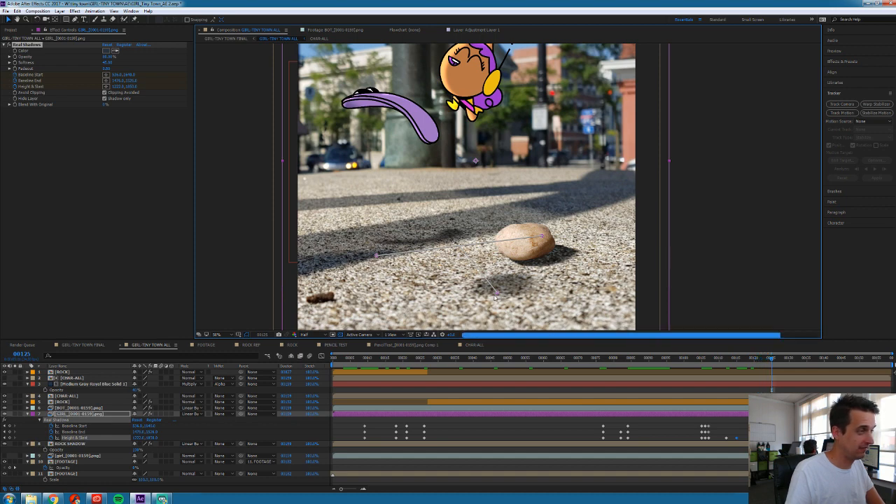
key("Page_Up")
key("Page_Up")
key("Page_Up")
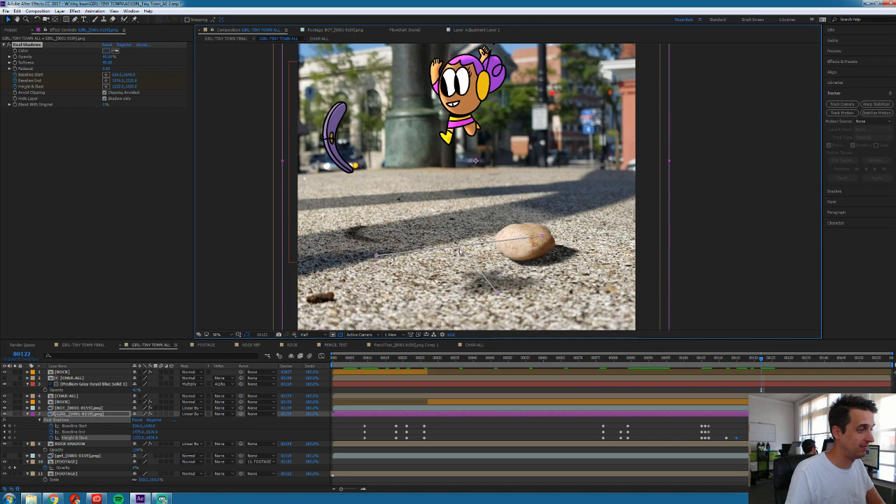
key("Page_Down")
key("Page_Down")
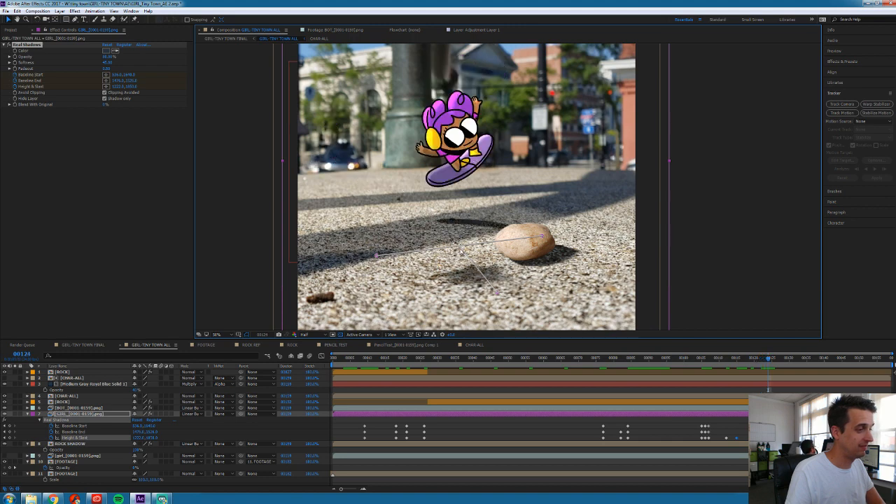
Find the last frame before the girl reaches the skateboard and keyframe all three shadow properties there, at frame 123
key("Page_Up")
key("Page_Up")
key("Page_Up")
key("Page_Up")
key("Page_Down")
key("Page_Up")
key("Page_Down")
key("Page_Down")
key("Page_Down")
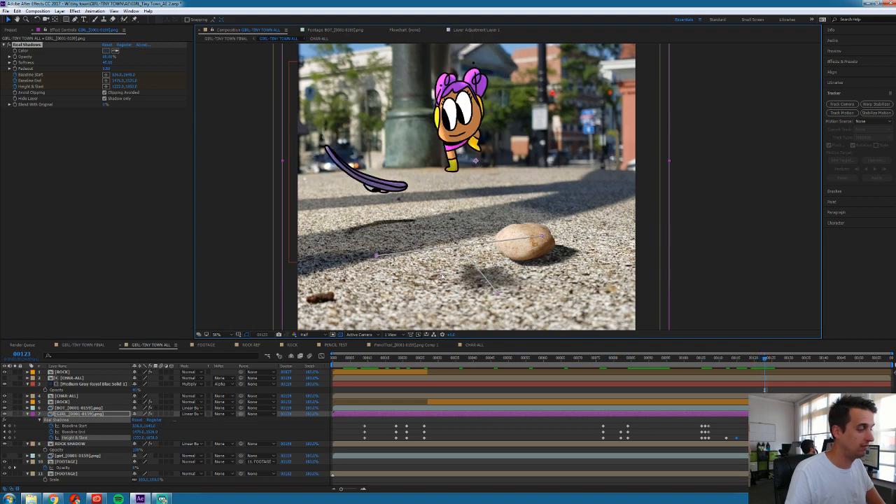
left_click(10, 426)
left_click(10, 432)
left_click(10, 438)
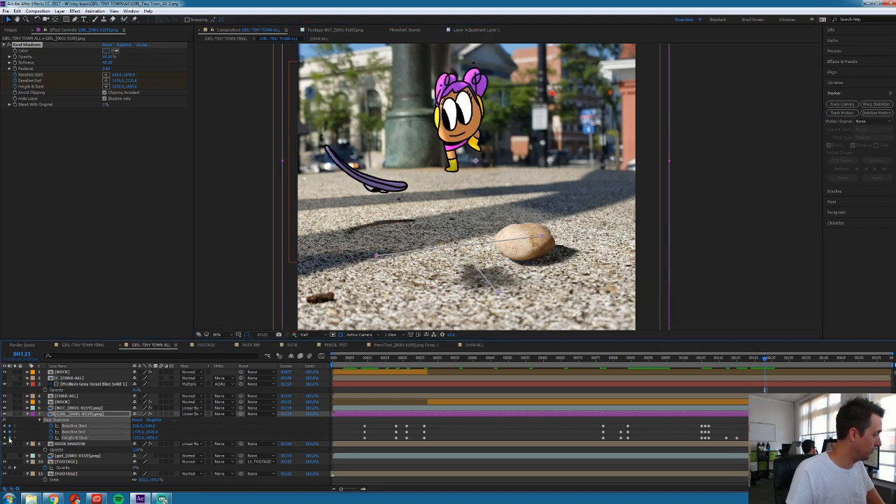
Raise the girl shadow's baseline and pull its Height & Skew point up beneath the airborne skateboard at frame 125
key("Page_Down")
key("Page_Down")
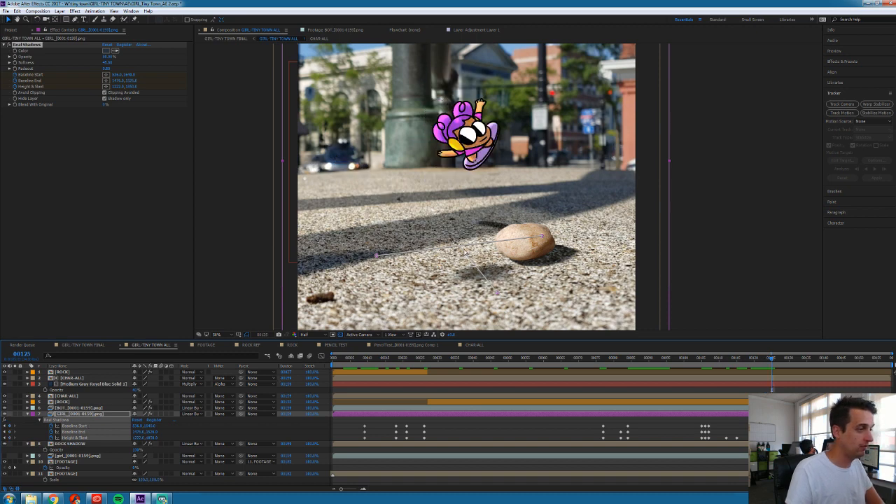
left_click_drag(498, 293, 470, 265)
key("Page_Up")
key("Page_Down")
key("Page_Down")
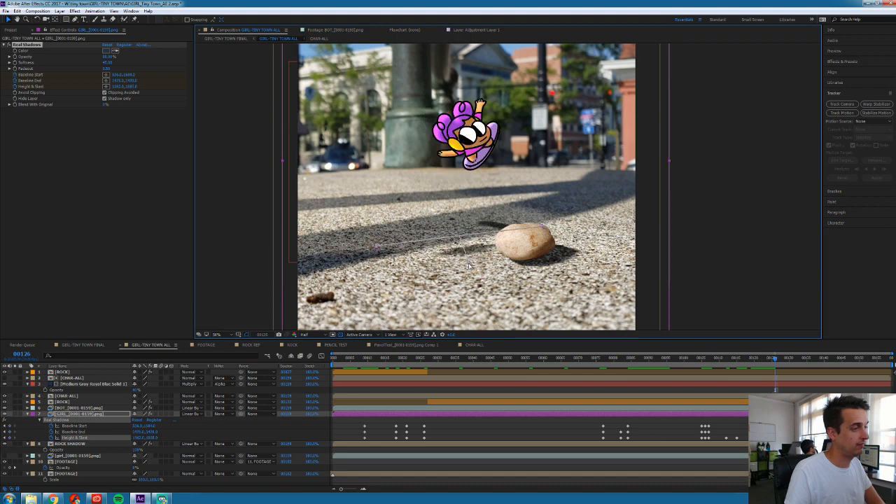
Raise the Baseline Start and Baseline End points of the girl's shadow at frame 127 to suit her smaller, distant pose
key("Page_Down")
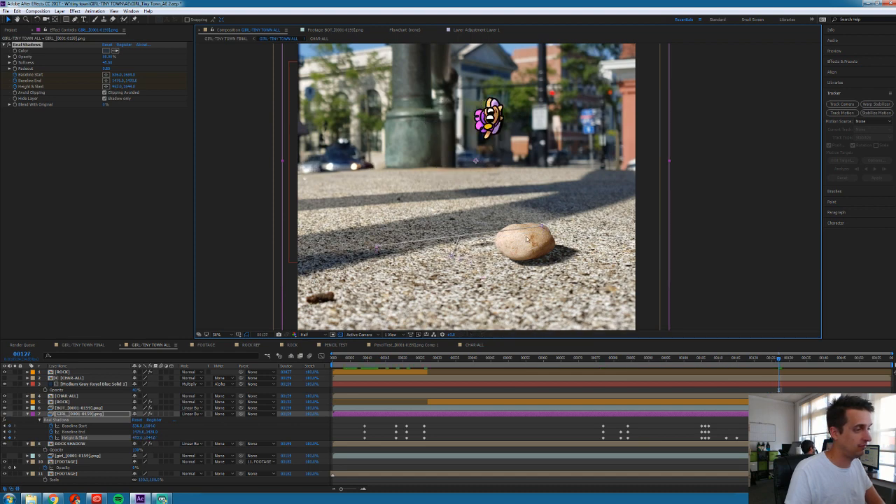
left_click_drag(543, 226, 541, 207)
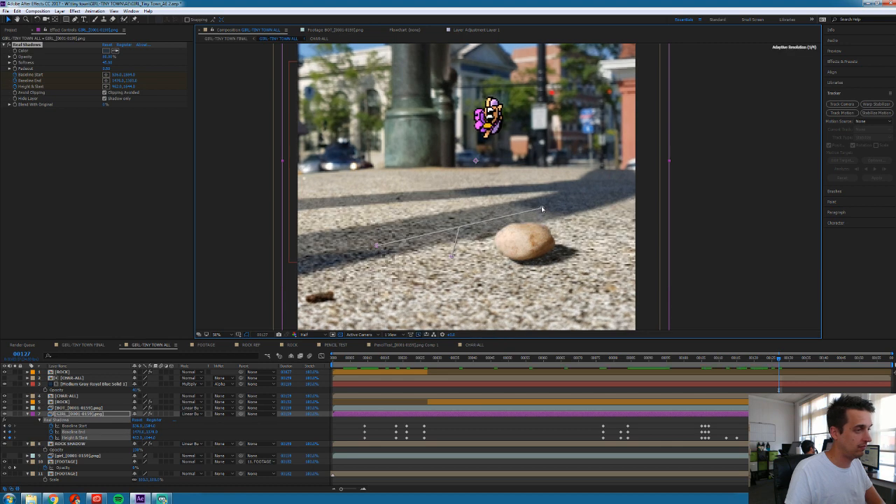
left_click_drag(376, 247, 376, 235)
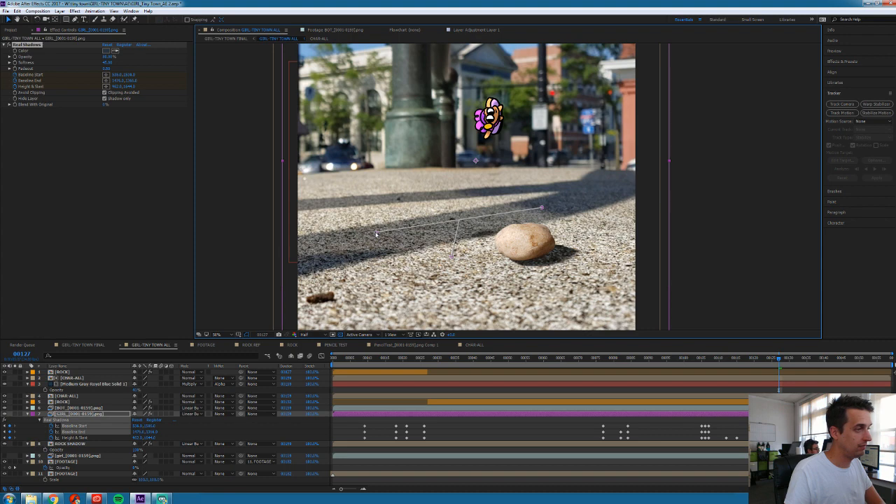
Examine the girl's shadow during her distant spin, from frame 127 through frame 140
key("Page_Down")
key("Page_Down")
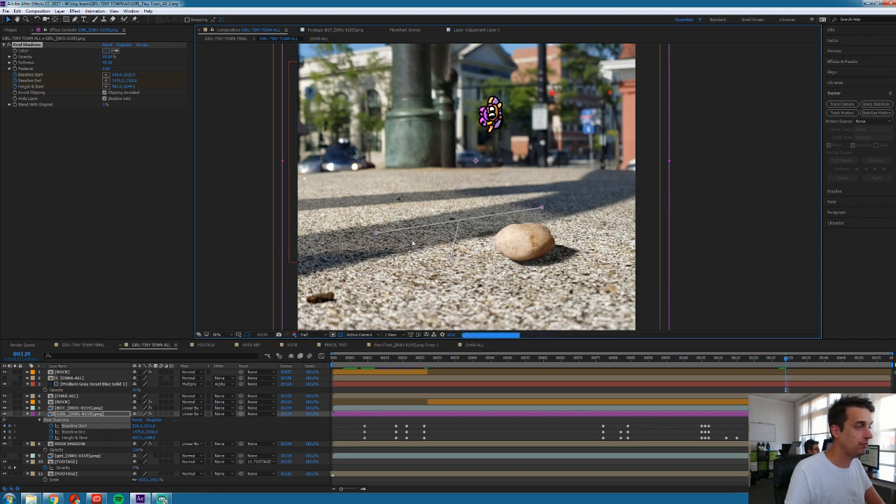
key("Page_Down")
key("Page_Down")
key("Page_Down")
key("Page_Down")
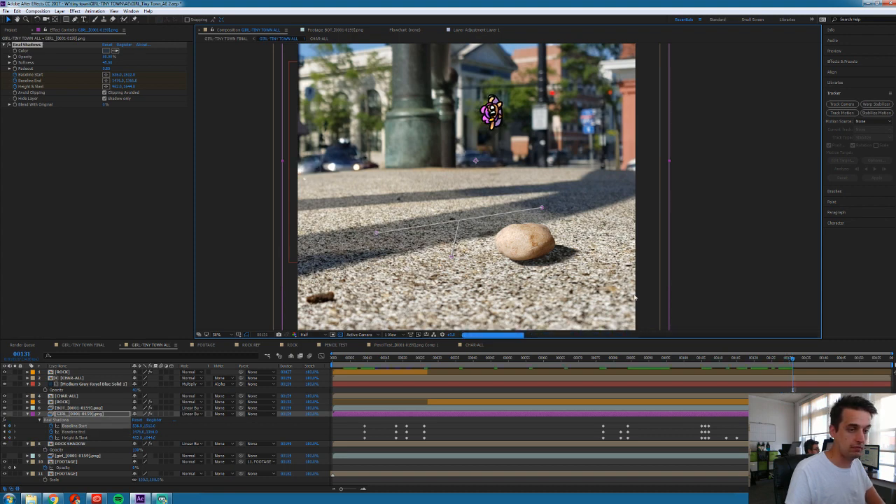
key("Page_Down")
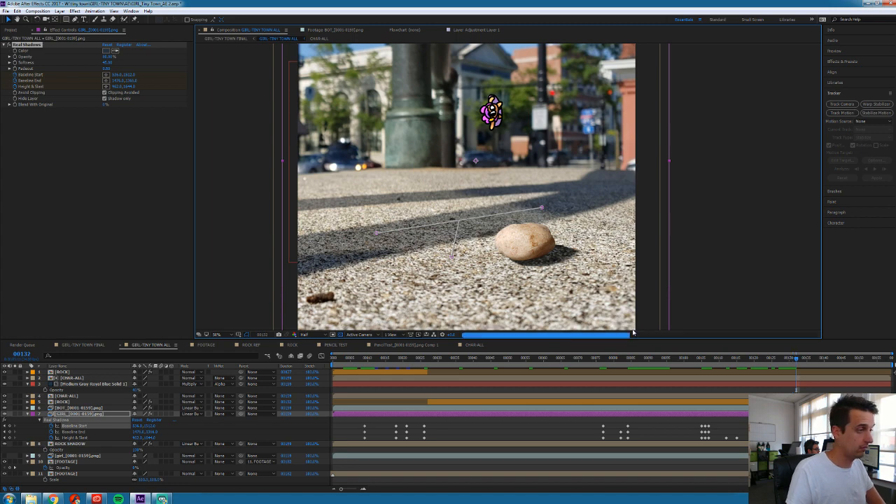
key("Page_Down")
key("Page_Down")
key("Page_Down")
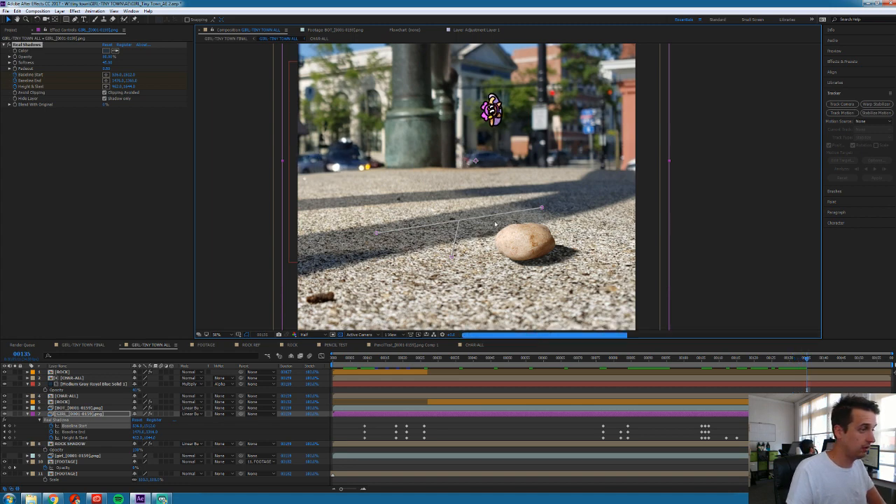
key("Page_Down")
key("Page_Down")
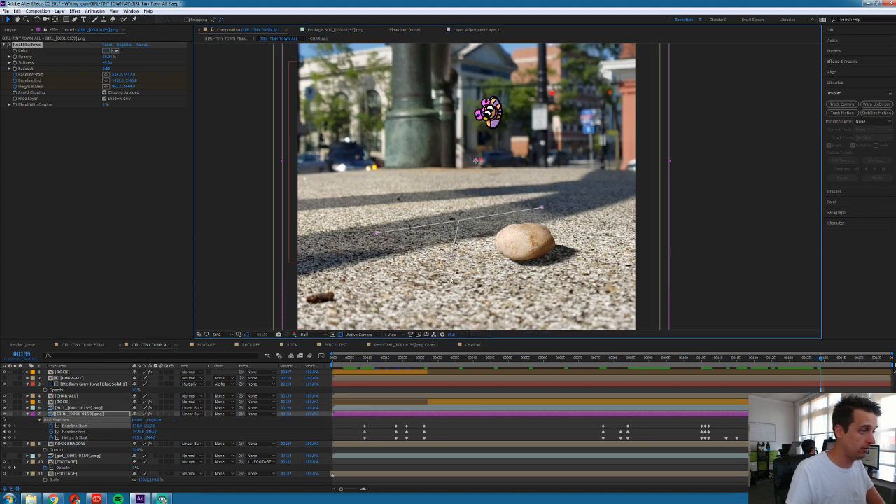
key("Page_Down")
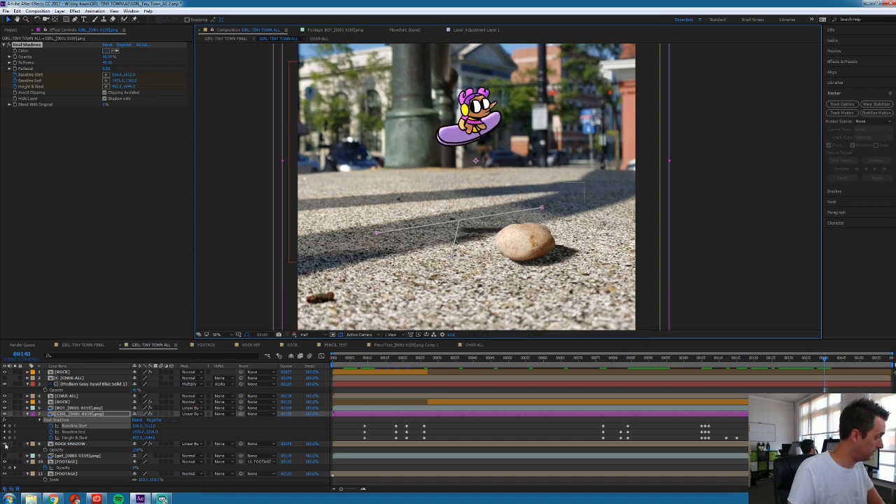
Hide the skateboard's shadow and keyframe all three properties of the girl's shadow at frame 140
left_click(5, 415)
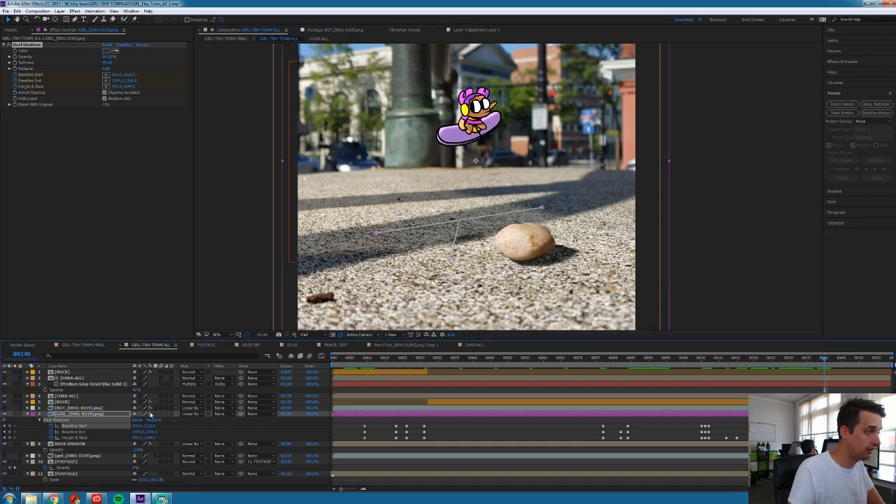
left_click(10, 426)
left_click(10, 432)
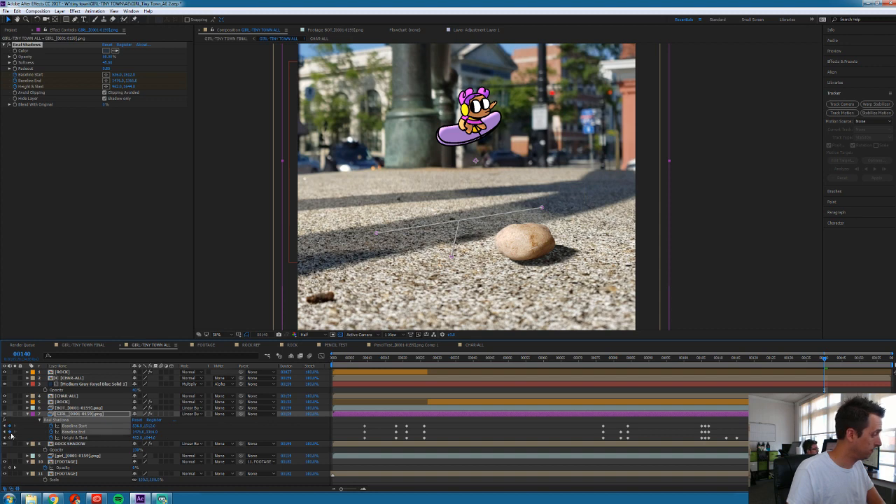
left_click(10, 437)
Reposition the girl shadow's Baseline Start, Baseline End and Height & Skew points at frame 144 to fit her landing
key("Page_Down")
key("Page_Down")
key("Page_Down")
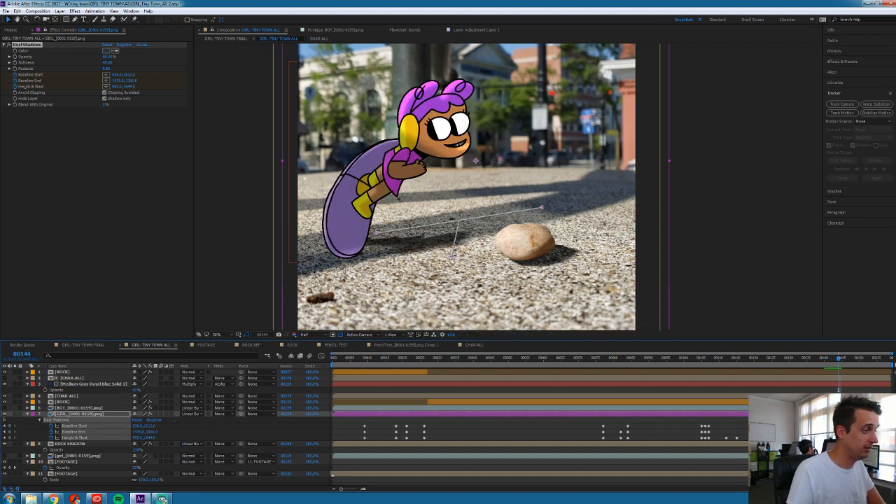
left_click_drag(452, 257, 467, 267)
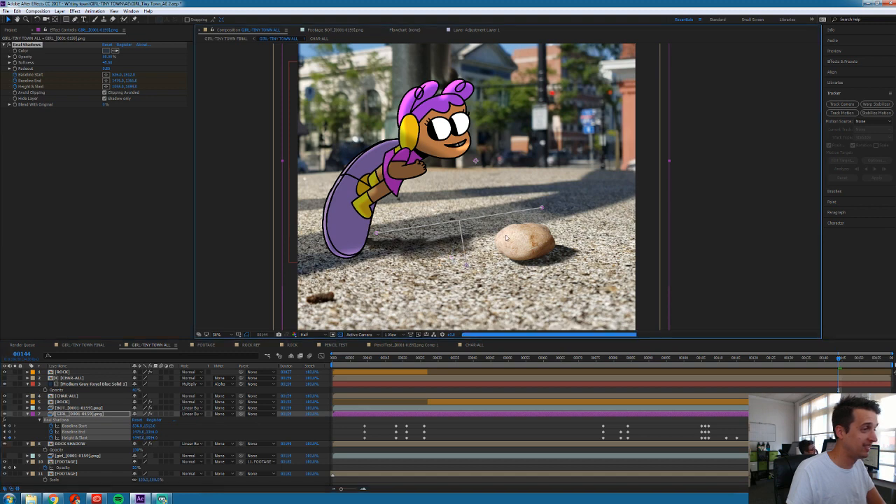
left_click_drag(542, 208, 542, 211)
left_click_drag(455, 223, 436, 244)
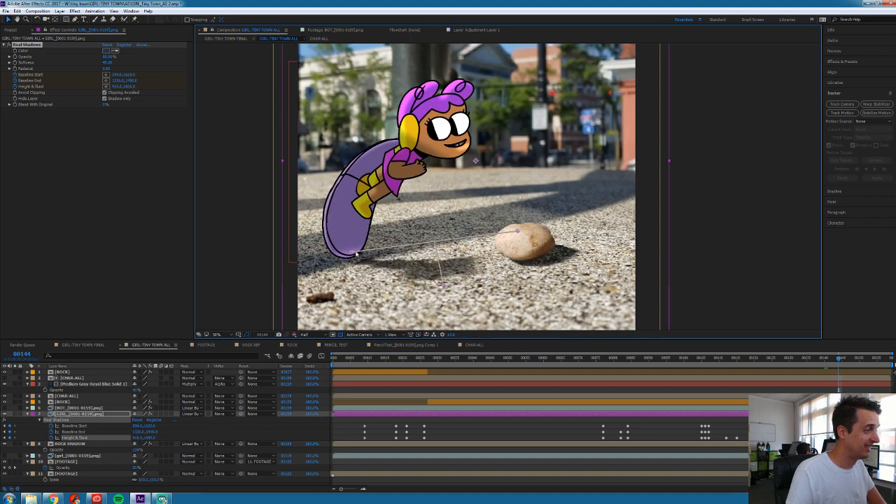
left_click_drag(353, 255, 322, 231)
left_click_drag(444, 286, 416, 301)
Move the girl's shadow layer down and slightly left at frame 145 so the shadow meets the base of the skateboard
key("Page_Down")
key("Page_Down")
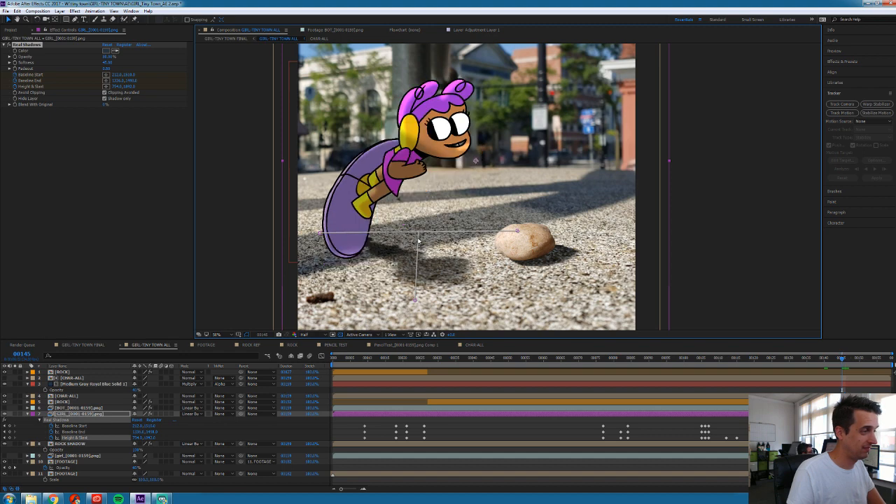
left_click_drag(418, 236, 419, 247)
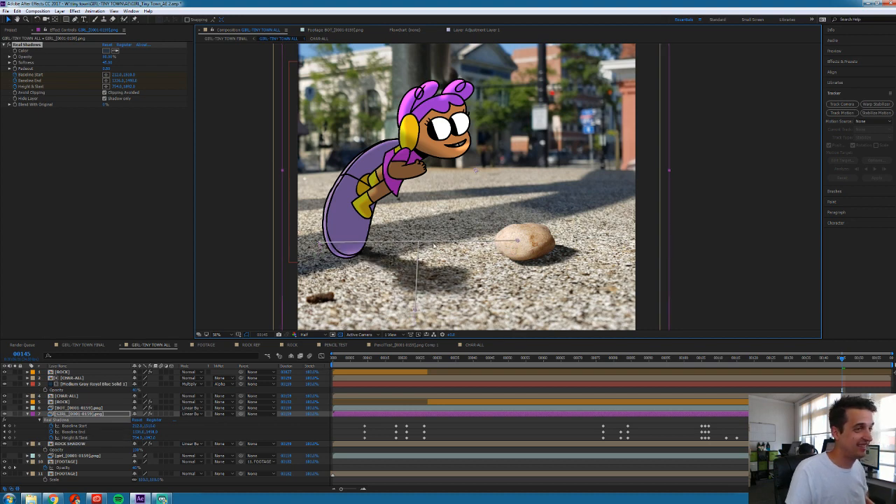
key("ctrl+z")
left_click_drag(418, 233, 413, 249)
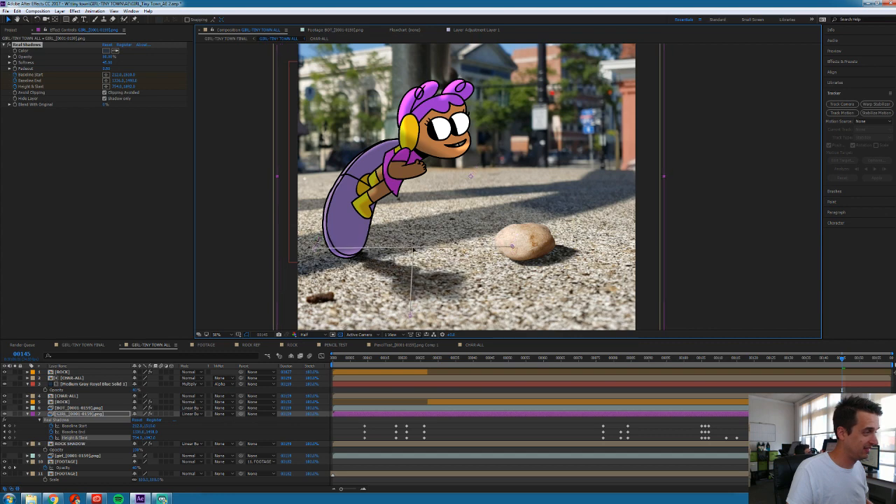
Lower the girl's shadow at frame 146 and move its Height & Skew point down and right at frame 147
key("Page_Down")
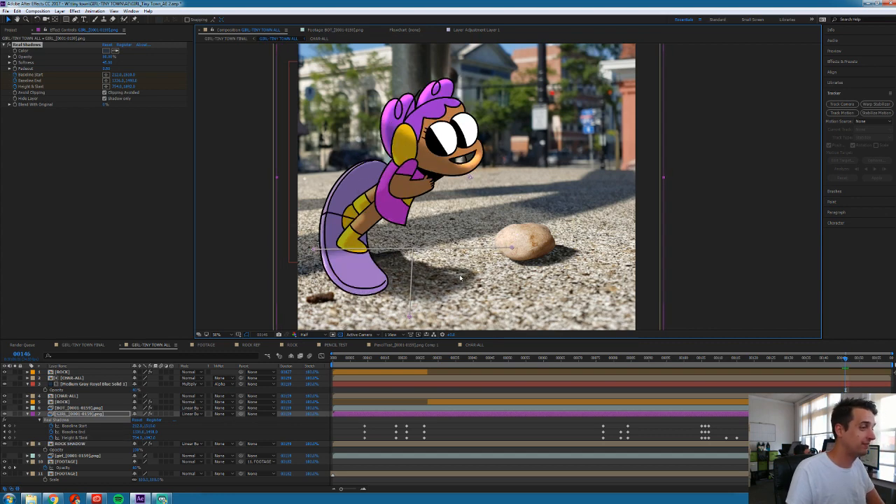
left_click_drag(413, 250, 413, 273)
scroll(413, 273, "down", 2)
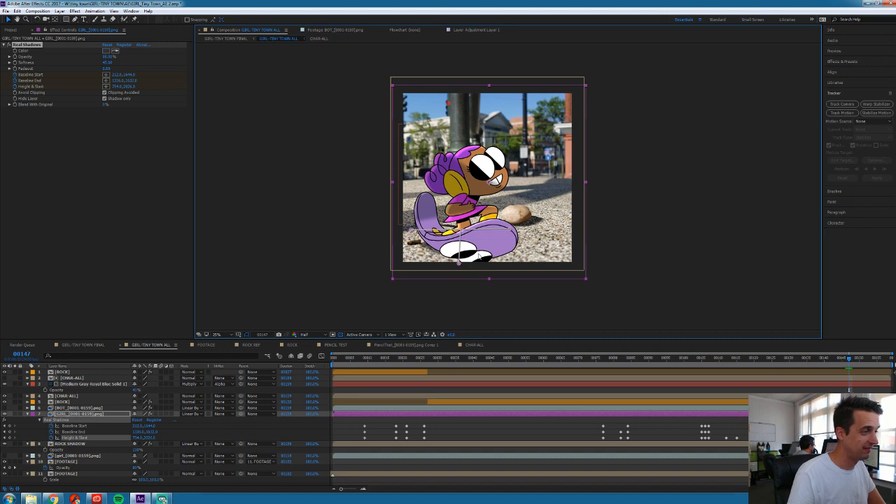
left_click_drag(459, 262, 489, 273)
key("Page_Down")
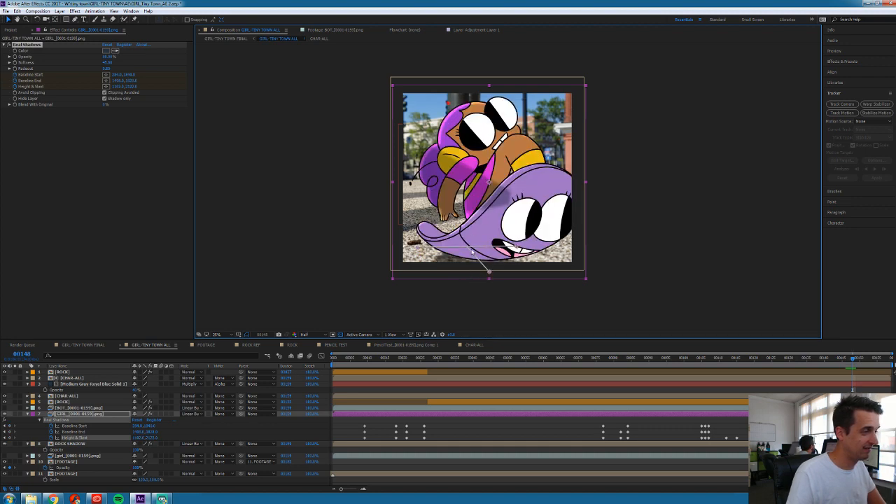
Move the girl shadow's Baseline Start, Baseline End and Height & Skew points lower at frame 149 to fit her close-up pose
key("Page_Down")
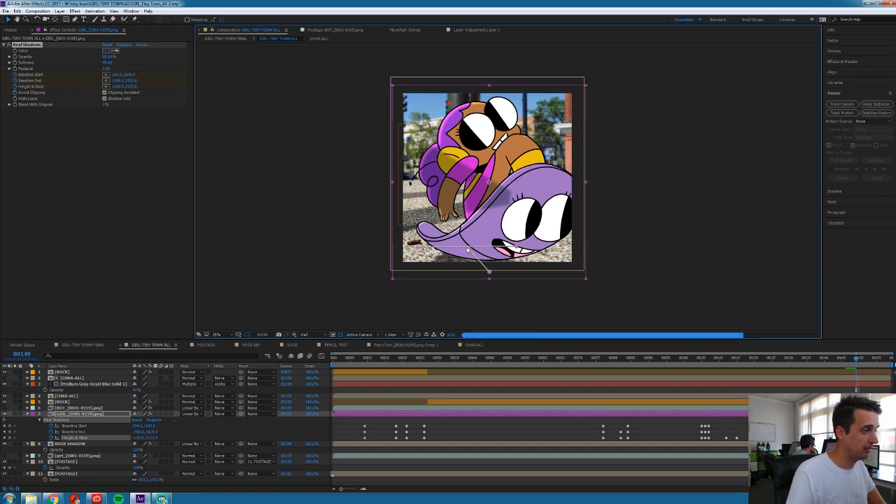
left_click_drag(418, 247, 418, 250)
mouse_move(487, 272)
left_mouse_down()
mouse_move(468, 251)
mouse_move(481, 261)
left_mouse_up()
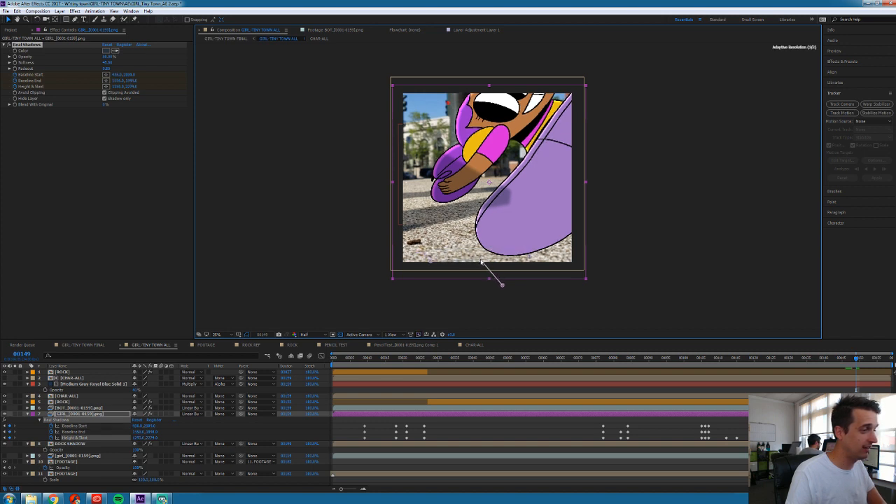
key("Page_Up")
key("Page_Down")
key("Page_Down")
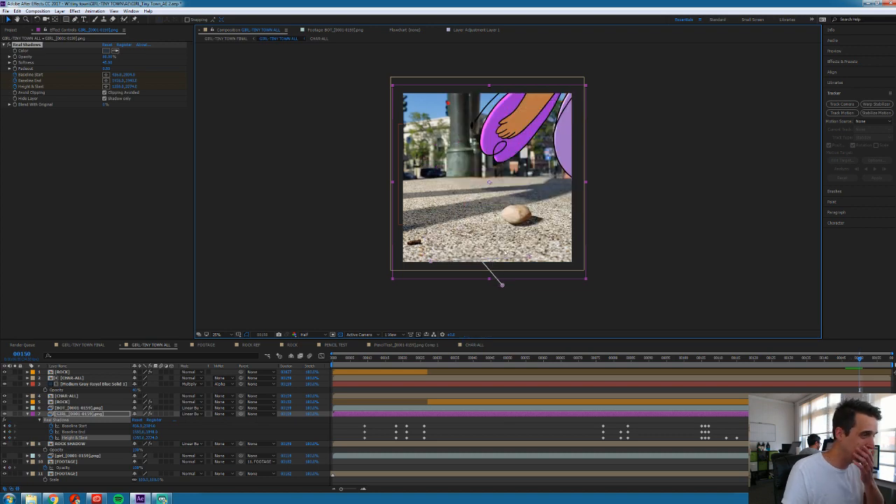
key("Page_Down")
key("Page_Down")
key("Page_Down")
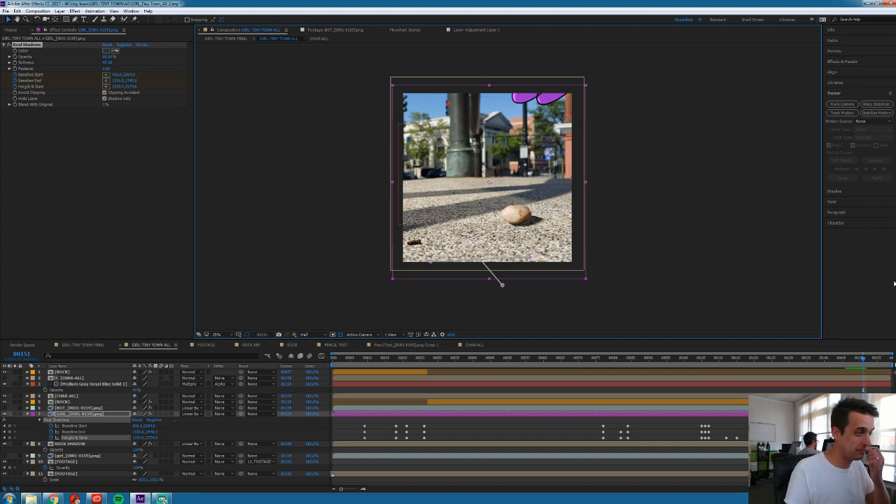
Turn the skateboard's shadow layer back on at frame 140 and rename it BOT SHADOW
left_click(825, 358)
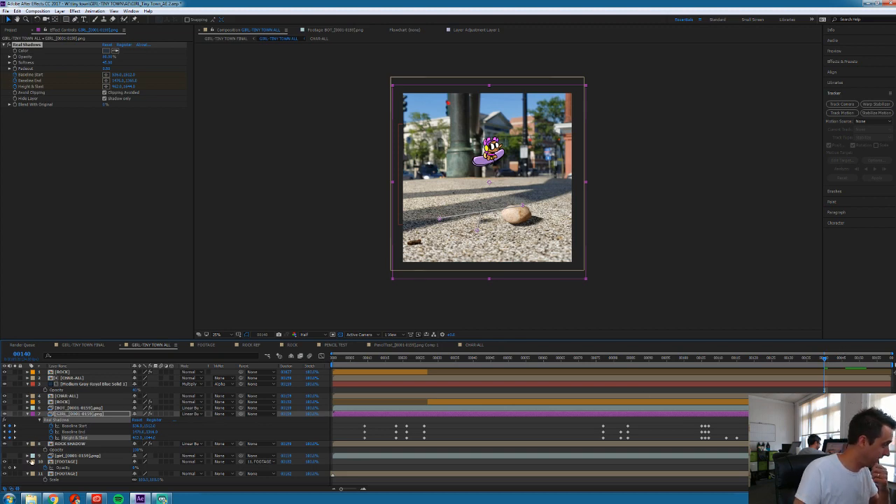
left_click(5, 408)
left_click(59, 409)
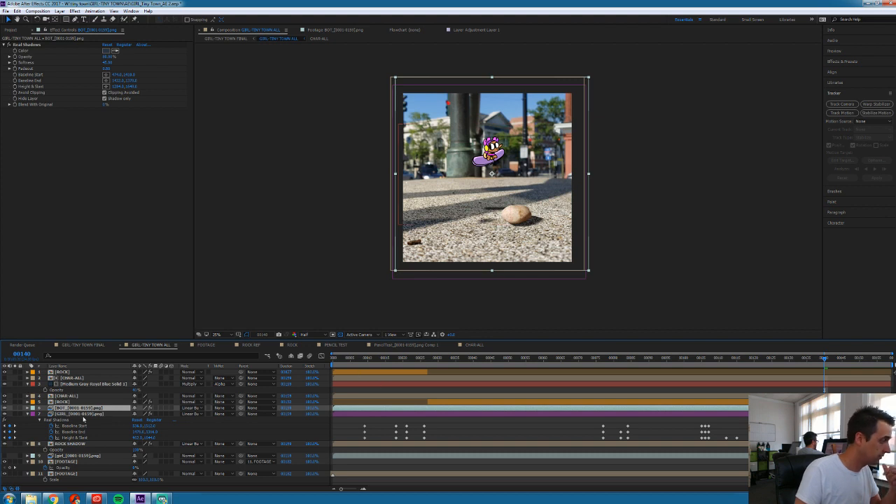
key("Return")
type("BOT SHADOW")
key("Return")
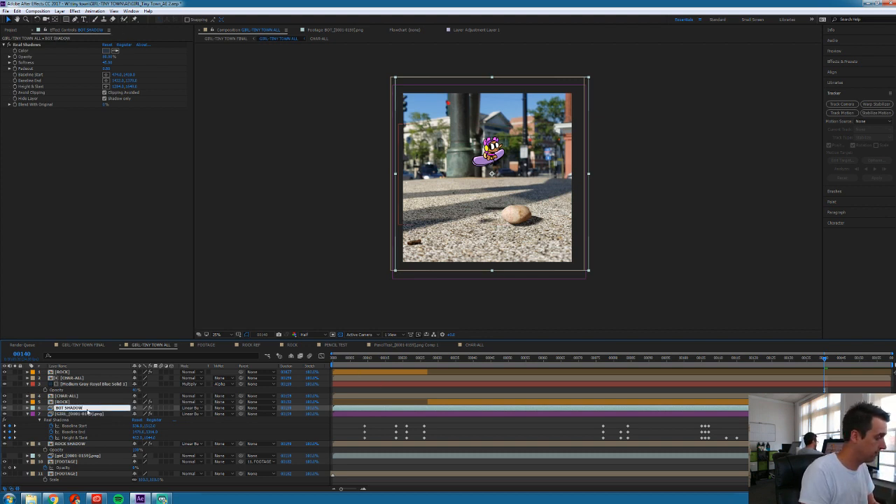
Rename the girl's shadow layer GIRL SHADOW and return to the GIRL-TINY TOWN ALL composition view
double_click(85, 414)
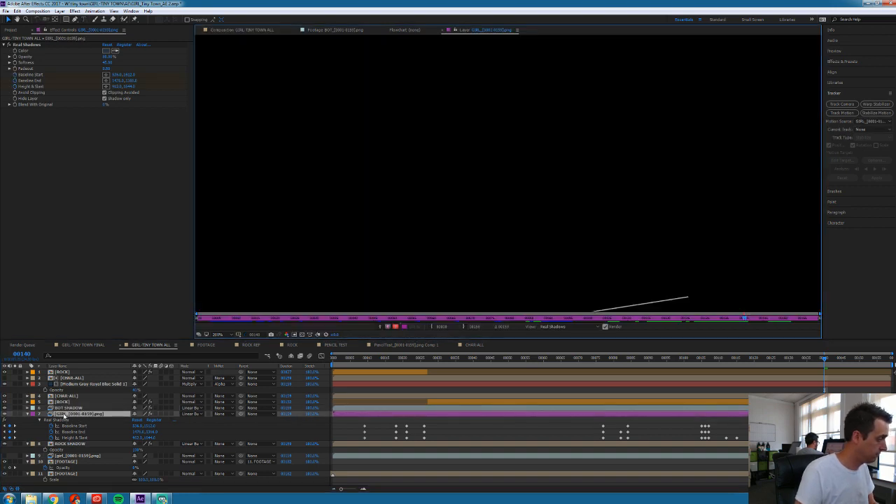
key("Return")
type("GIRL SHADOW")
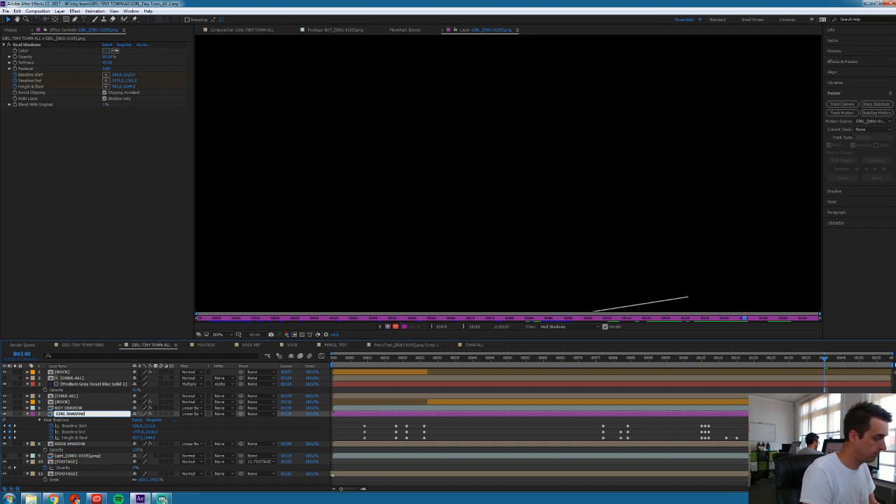
key("Return")
left_click(248, 29)
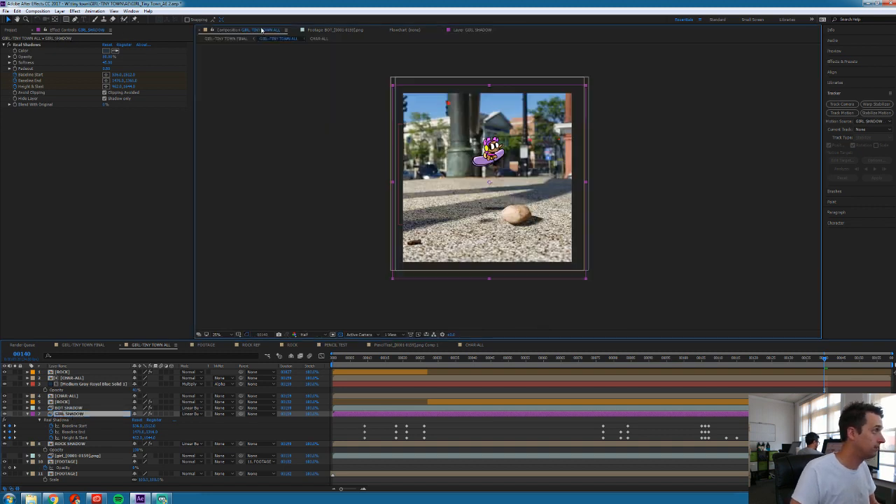
Keyframe BOT SHADOW's Baseline Start, Baseline End and Height & Skew at frame 26, moving the points down and left under the falling skateboard
left_click(119, 408)
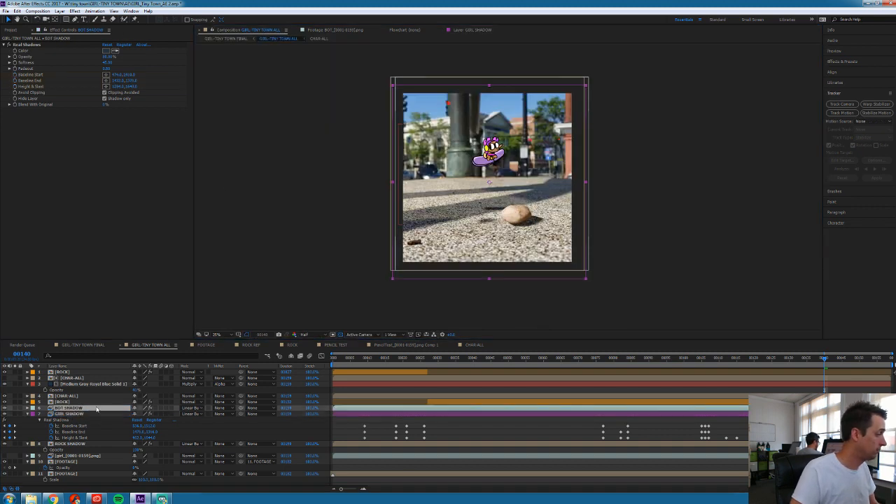
left_click(364, 359)
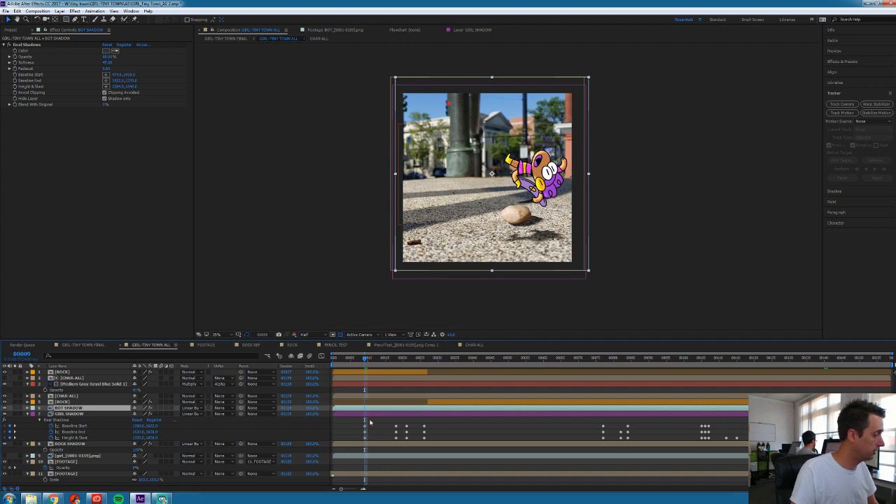
key("period")
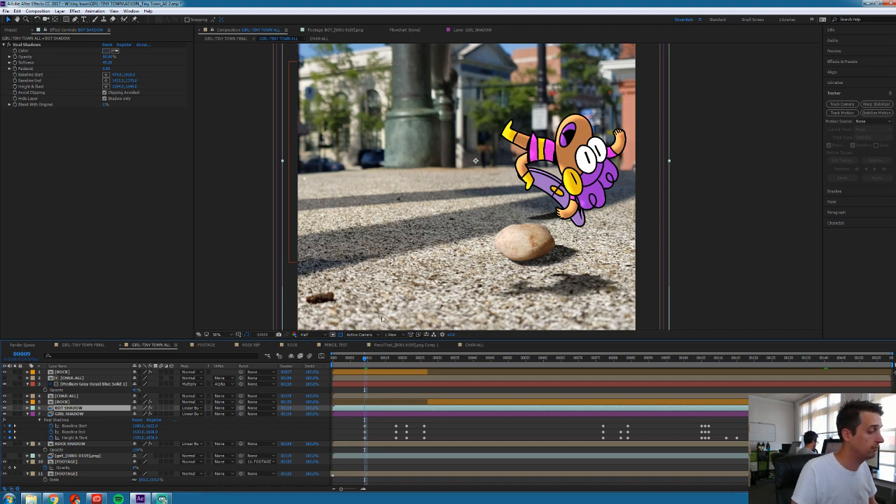
left_click(423, 361)
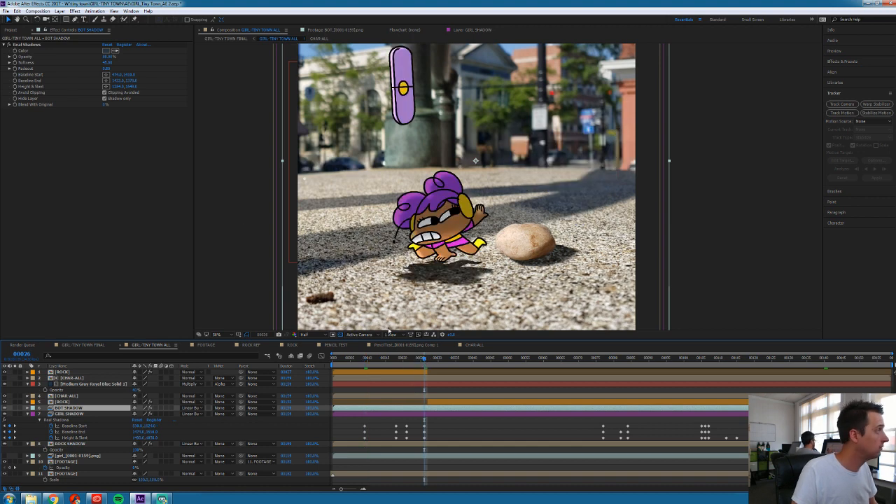
left_click(33, 82)
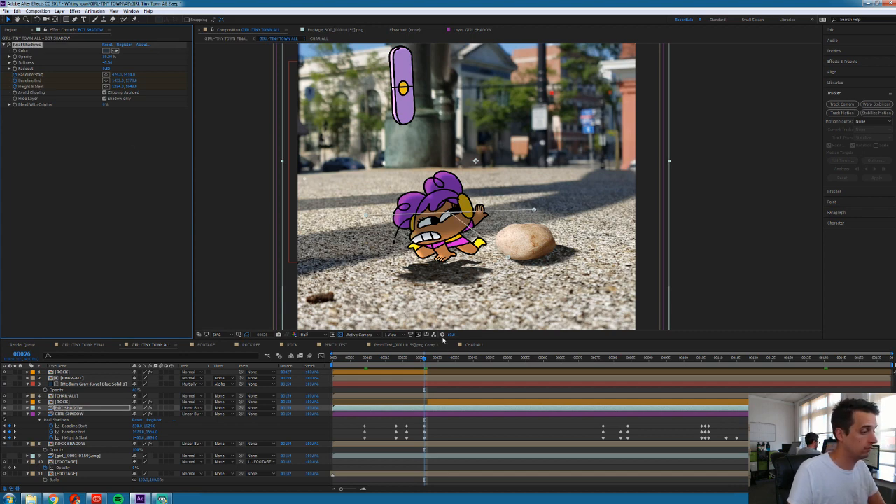
left_click_drag(453, 218, 395, 261)
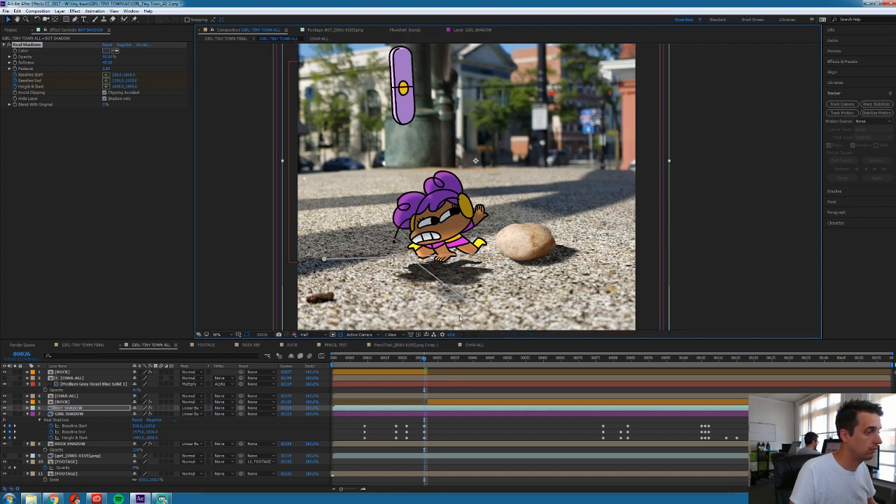
left_click_drag(468, 304, 394, 278)
Reveal BOT SHADOW's keyframed properties and examine the skateboard's shadow frame by frame back to frame 18
key("Page_Up")
key("Page_Up")
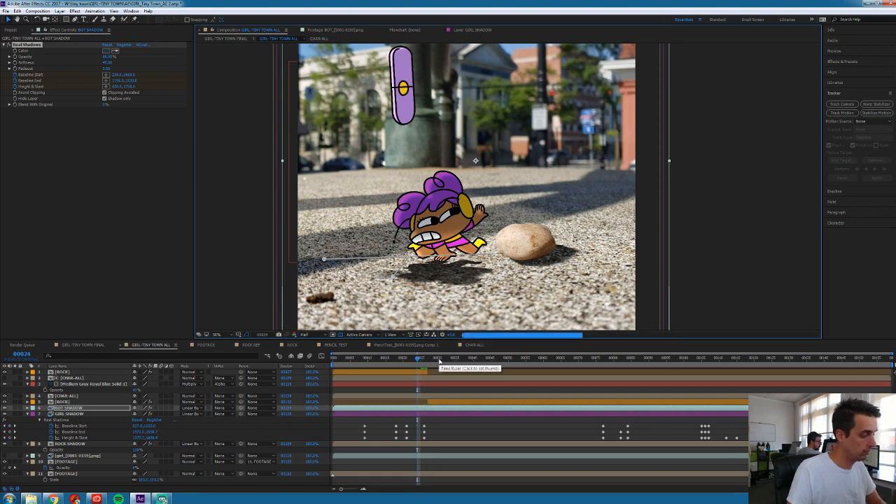
key("u")
key("Page_Up")
key("Page_Up")
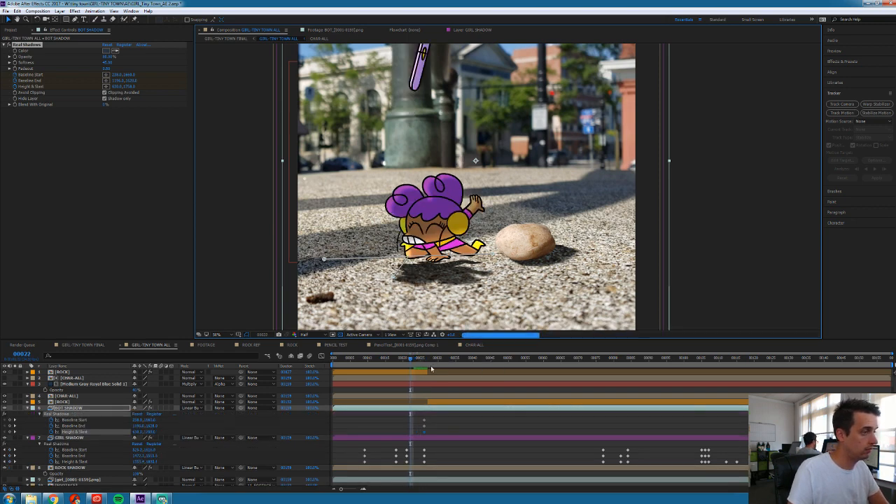
key("Page_Up")
key("Page_Up")
key("Page_Up")
key("Page_Up")
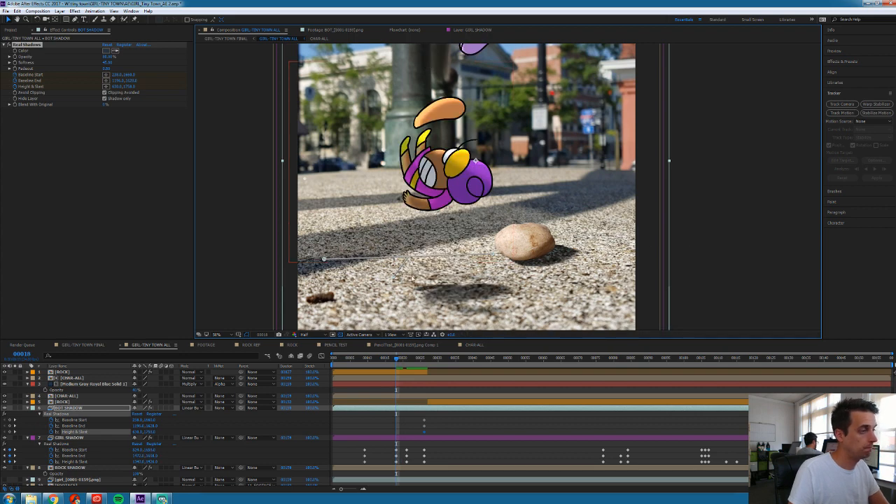
Reposition BOT SHADOW's Baseline Start, Baseline End and Height & Skew points at frame 9 so the skateboard's shadow falls beside the rock
left_click(366, 360)
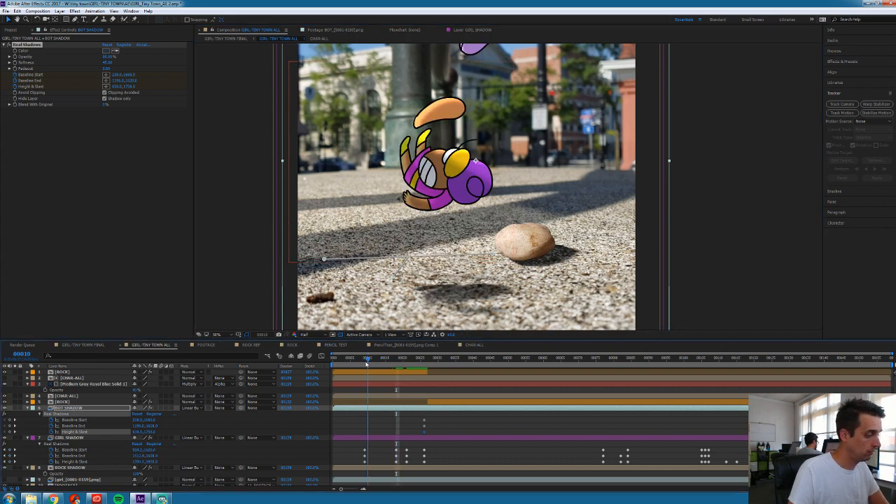
left_click_drag(410, 260, 429, 260)
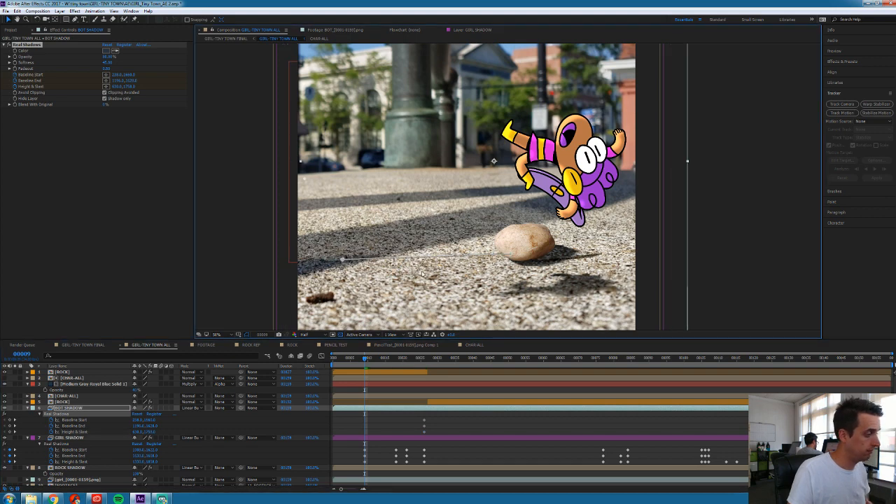
key("comma")
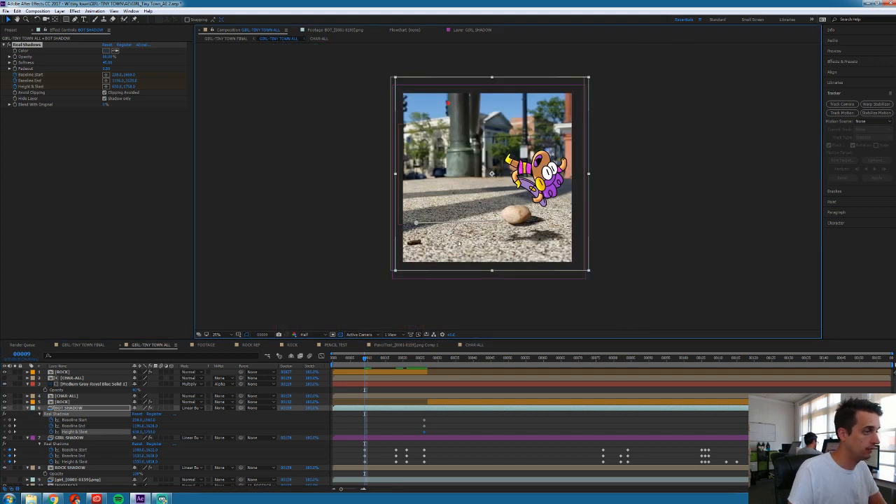
key("period")
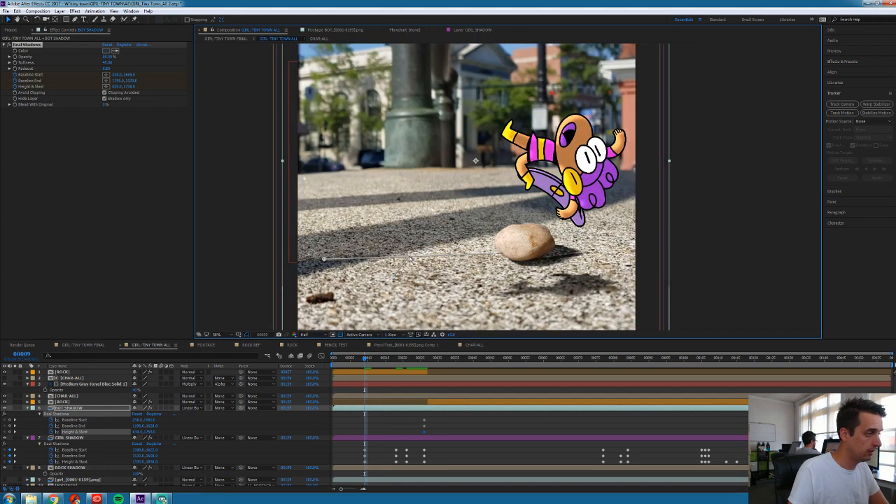
left_click_drag(411, 259, 482, 258)
left_click_drag(564, 256, 564, 260)
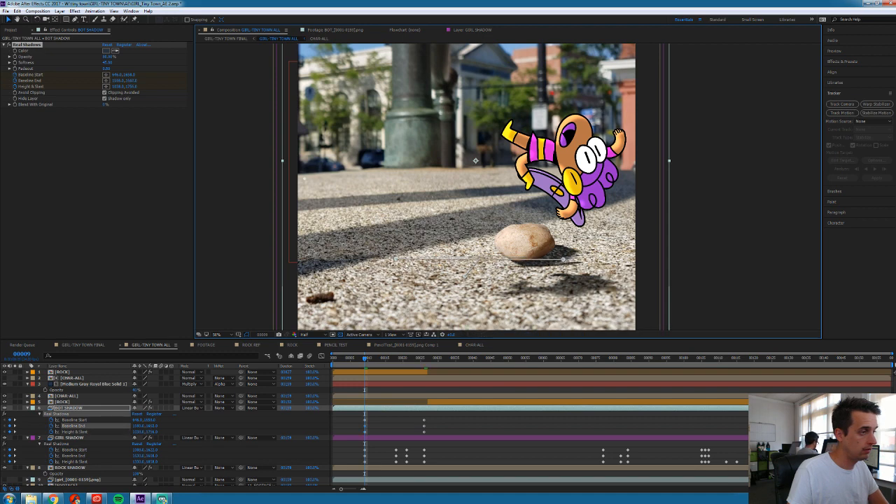
left_click_drag(478, 261, 470, 285)
left_click_drag(564, 261, 566, 251)
left_click_drag(400, 260, 397, 250)
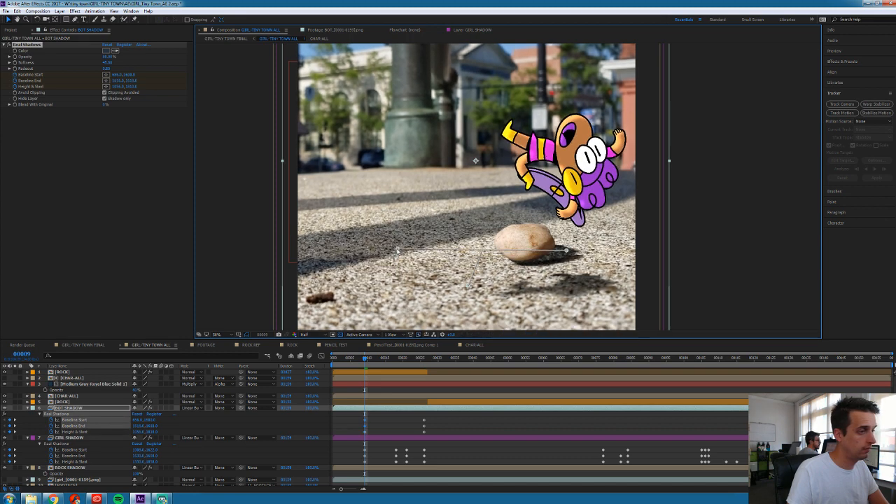
Examine how the skateboard's shadow moves frame by frame from frame 9 to frame 19
key("Page_Down")
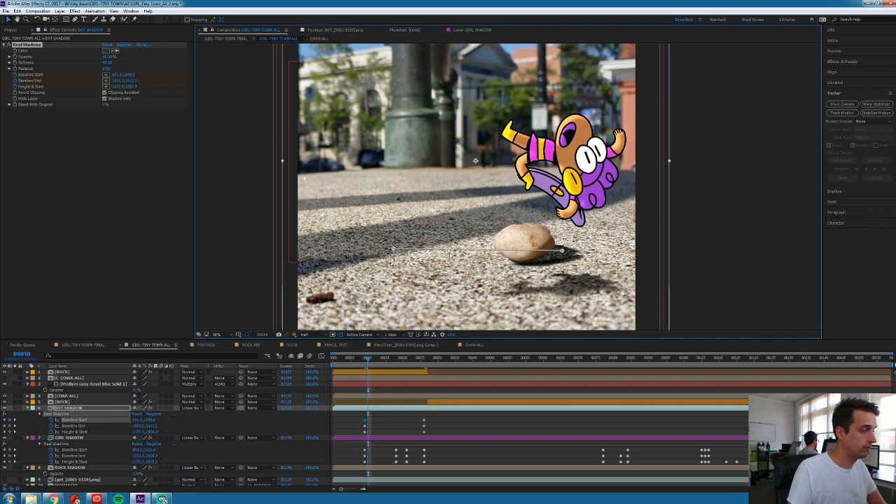
key("Page_Down")
key("Page_Down")
key("Page_Down")
key("Page_Down")
key("Page_Down")
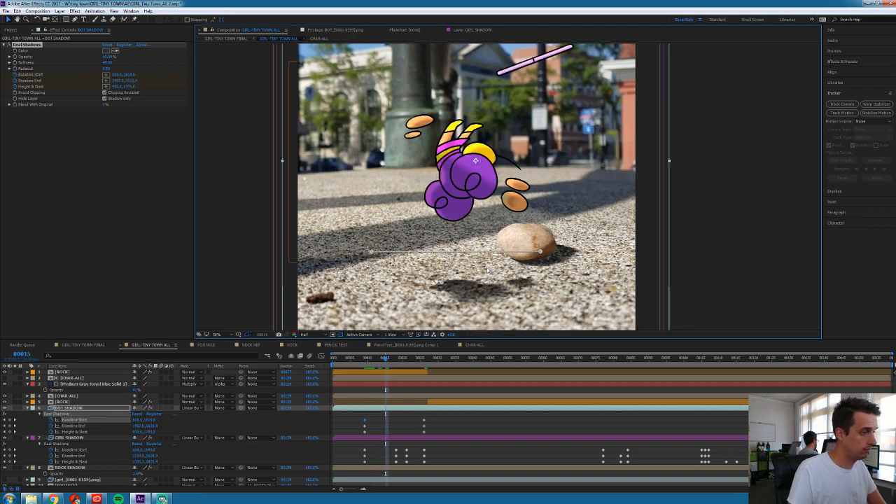
key("Page_Down")
key("Page_Down")
key("Page_Down")
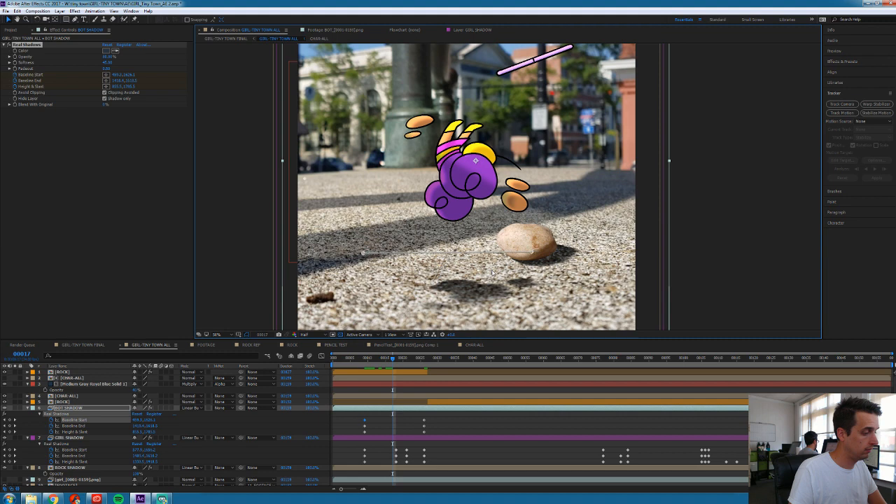
key("Page_Down")
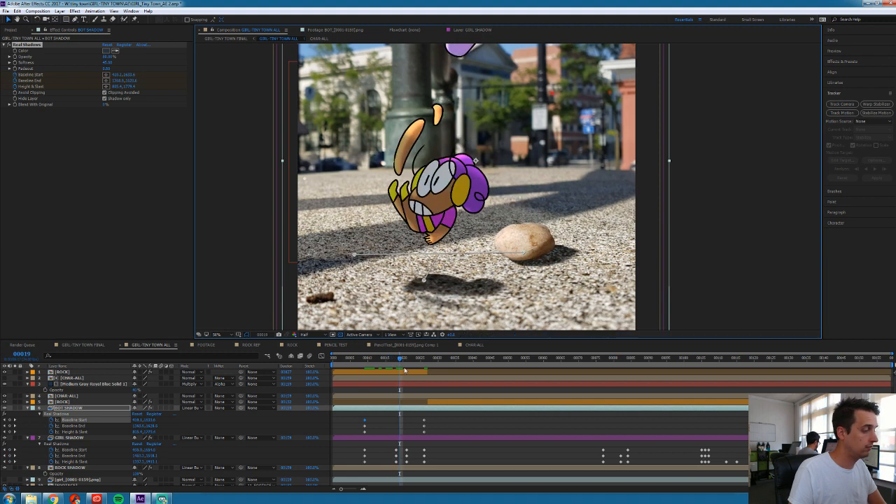
Adjust BOT SHADOW's Baseline Start, Baseline End and Height & Skew points at frame 3 so the shadow sits under the rolling skateboard
left_click(344, 359)
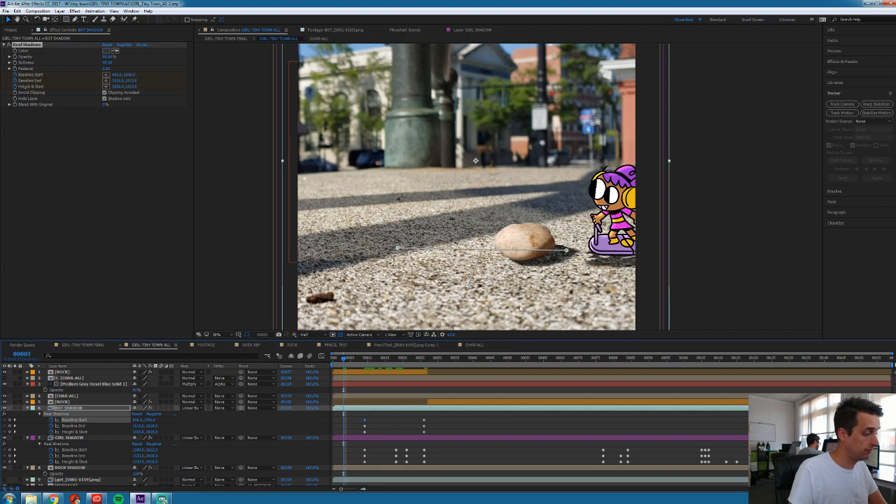
key("Page_Up")
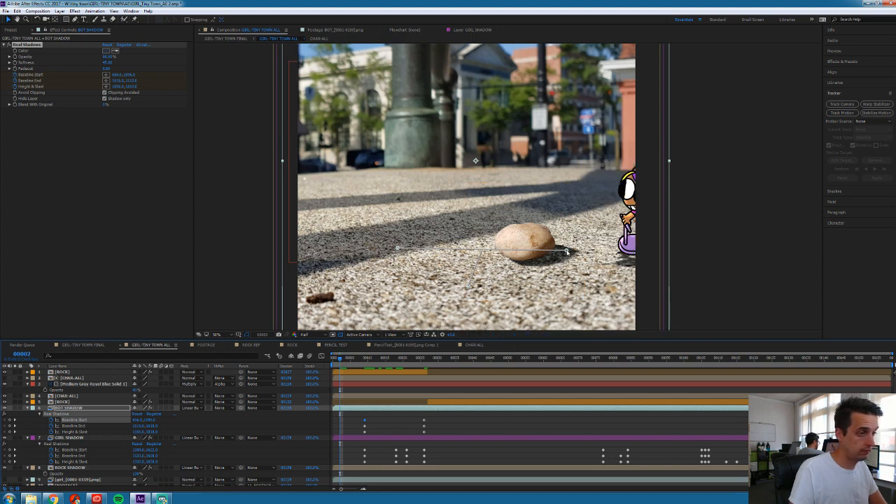
key("Page_Down")
left_click_drag(567, 251, 570, 251)
left_click_drag(466, 289, 490, 312)
left_click_drag(568, 309, 599, 312)
left_click_drag(397, 248, 396, 252)
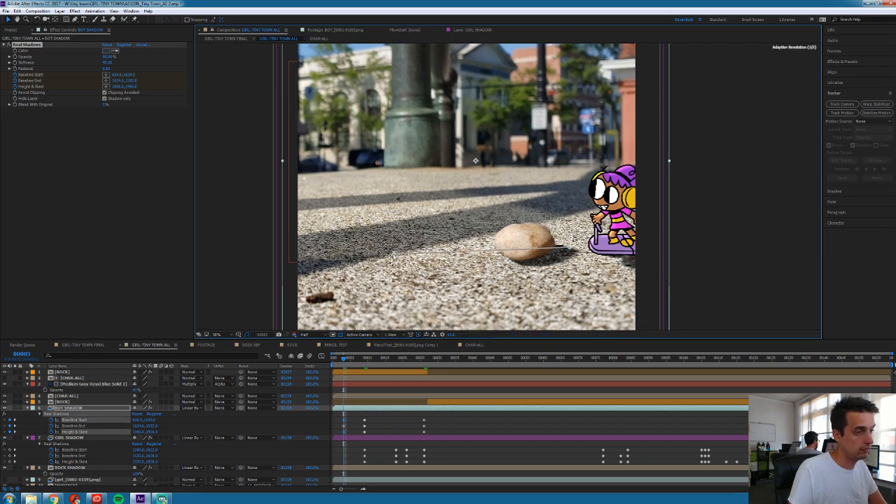
left_click_drag(393, 255, 394, 252)
left_click_drag(569, 248, 570, 250)
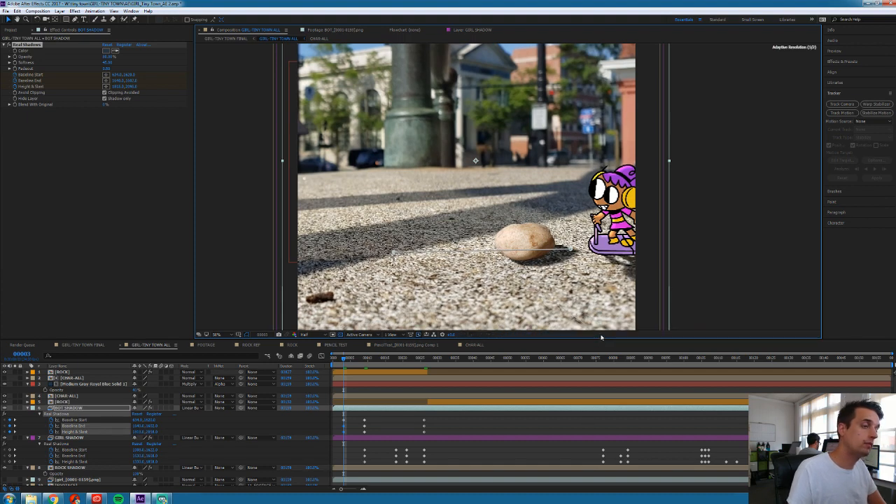
Check the skateboard's shadow through frame 6 as it hits the rock, and return to frame 5
key("Page_Down")
key("Page_Down")
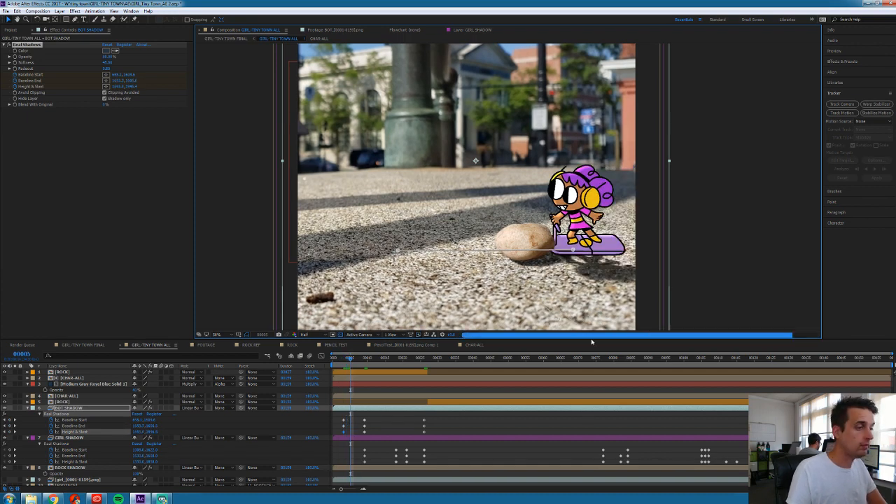
key("Page_Down")
key("Page_Up")
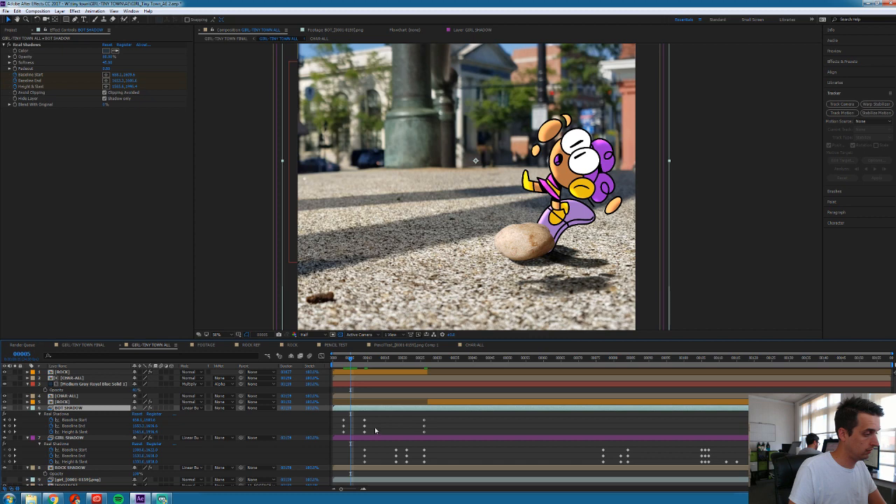
Reposition BOT SHADOW's Baseline Start, Baseline End and Height & Skew points at frame 5 so the shadow meets the skateboard behind the rock
left_click(343, 422)
left_click_drag(397, 250, 392, 261)
left_click_drag(557, 318, 567, 314)
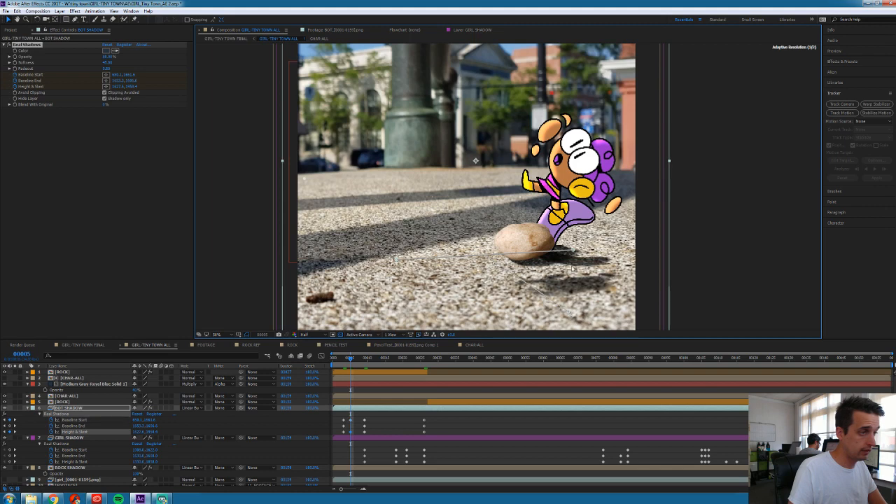
left_click_drag(573, 252, 574, 248)
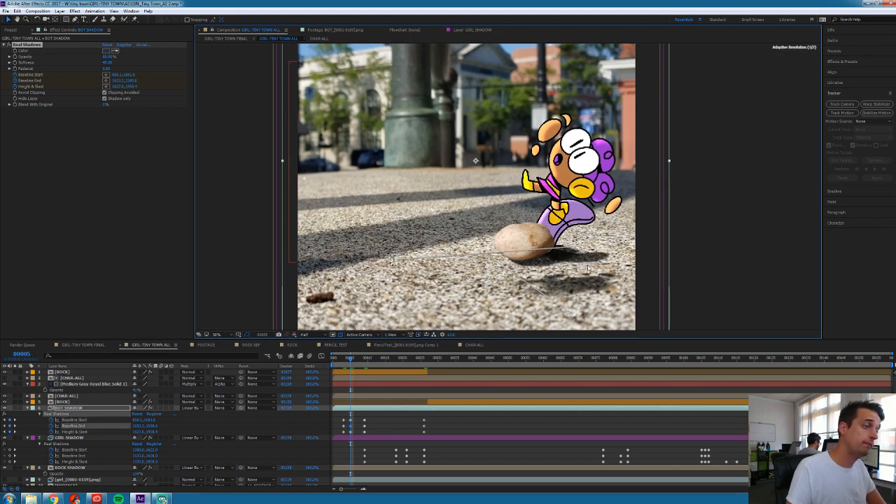
Examine the skateboard's shadow frame by frame from frame 5 through the girl's fall to frame 26
key("Page_Down")
key("Page_Down")
key("Page_Down")
key("Page_Down")
key("Page_Down")
key("Page_Down")
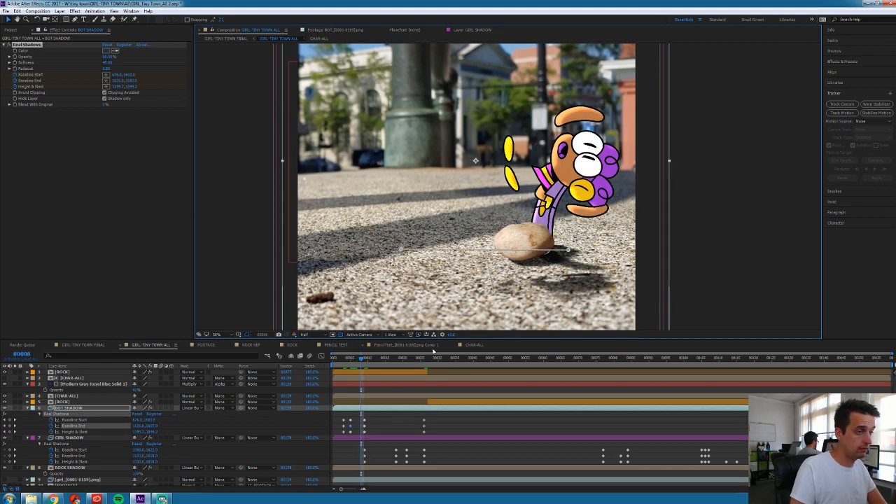
key("Page_Down")
key("Page_Down")
key("Page_Down")
key("Page_Down")
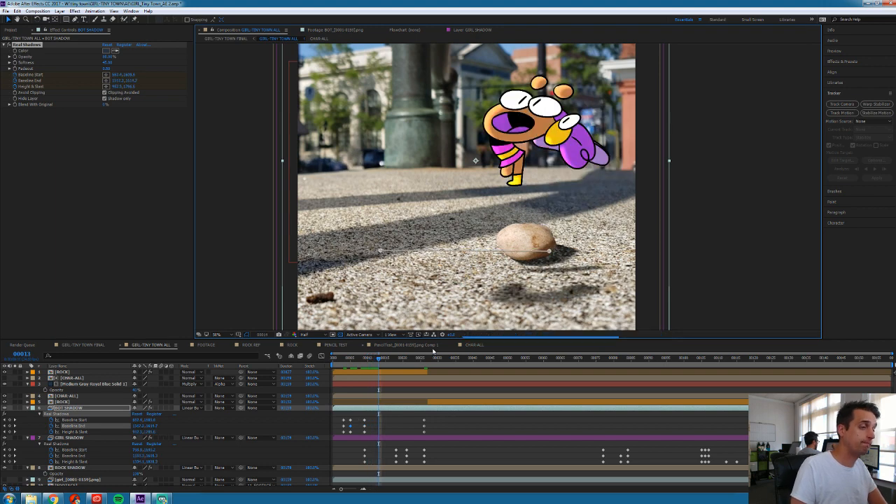
key("Page_Down")
key("Page_Down")
key("Page_Down")
key("Page_Down")
key("Page_Down")
key("Page_Down")
key("Page_Down")
key("Page_Down")
key("Page_Down")
key("Page_Down")
key("Page_Down")
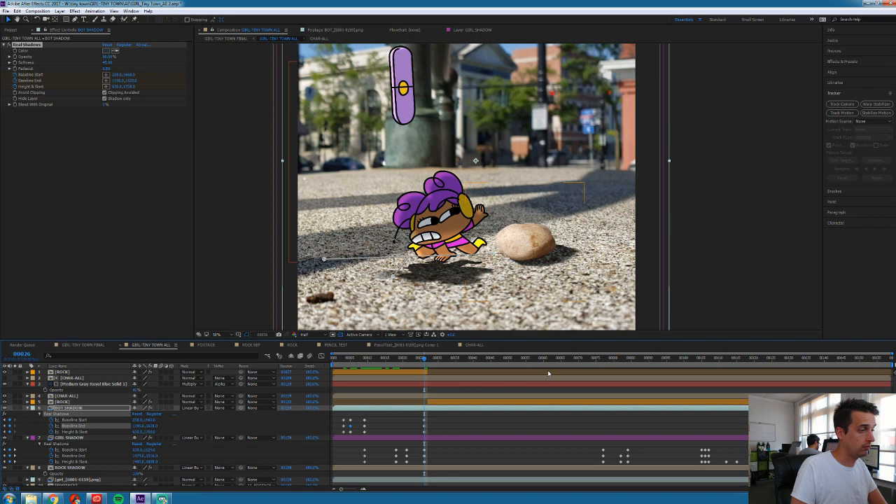
Keyframe BOT SHADOW's Baseline End and Height & Skew points at frame 36, stretching the shadow beneath the bouncing skateboard
key("Page_Down")
key("Page_Down")
key("Page_Down")
key("Page_Down")
key("Page_Down")
key("Page_Down")
key("Page_Down")
key("Page_Down")
key("Page_Down")
key("Page_Down")
left_click_drag(493, 255, 491, 260)
left_click_drag(392, 278, 471, 294)
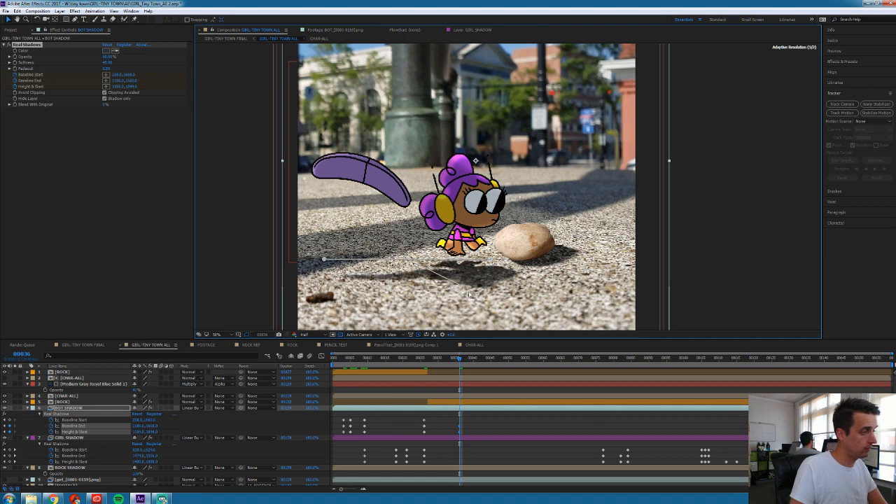
Find the frame where the skateboard touches the ground and move BOT SHADOW's frame 36 keyframes to frame 31
key("Page_Up")
key("Page_Up")
key("Page_Up")
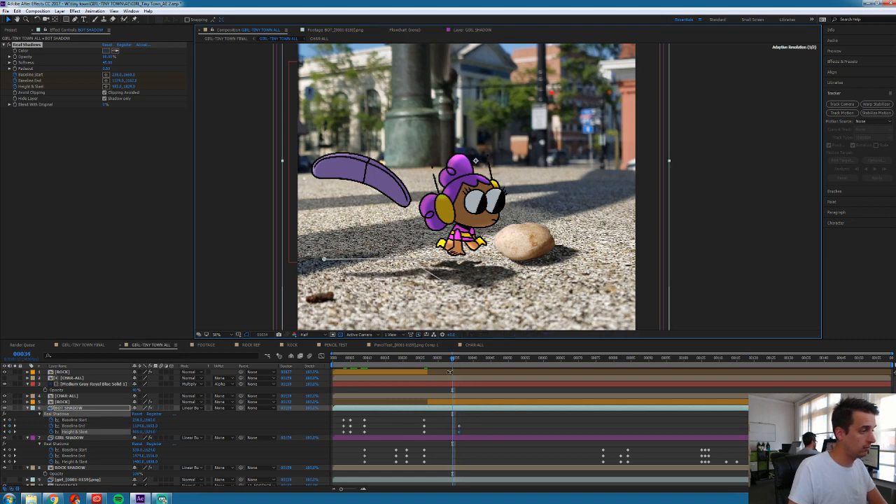
key("Page_Up")
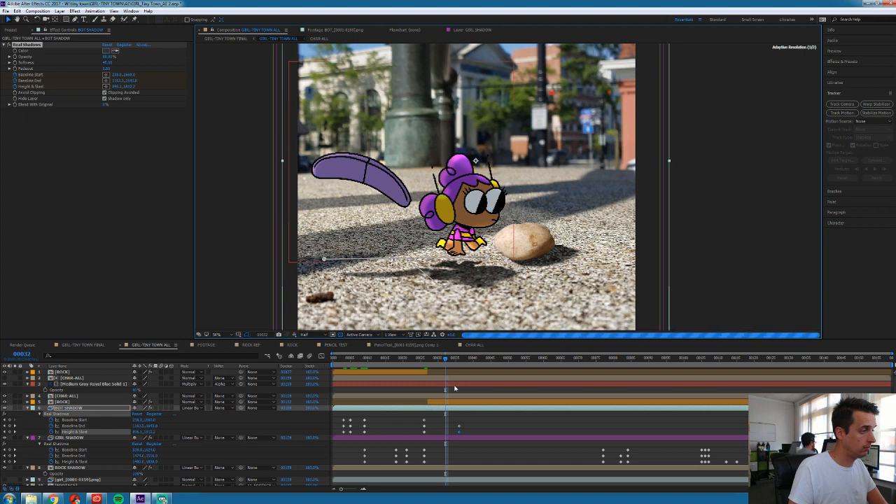
key("Page_Up")
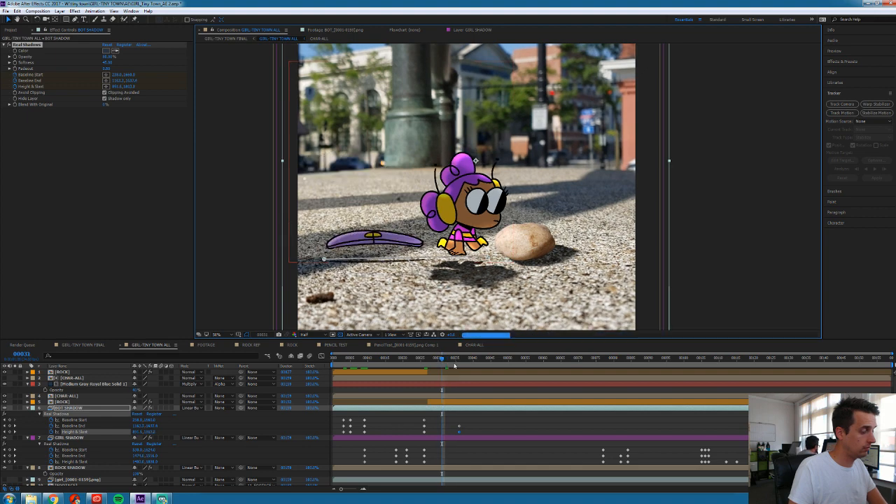
key("Page_Up")
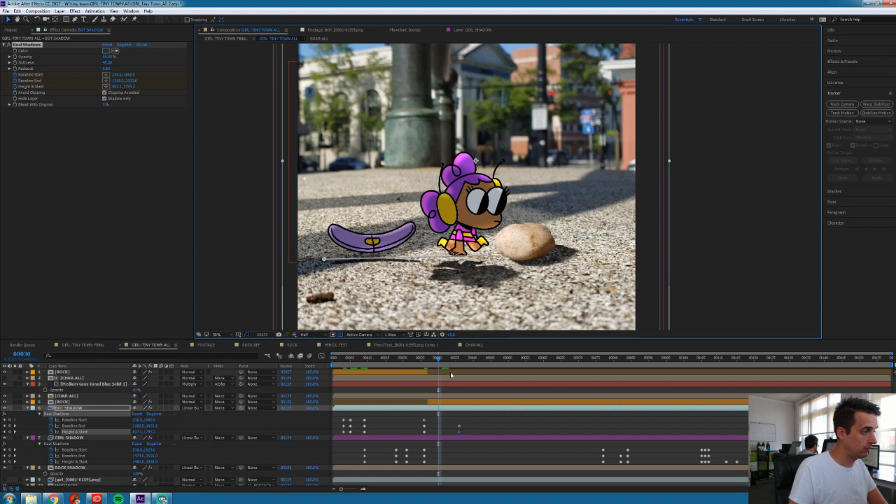
key("Page_Down")
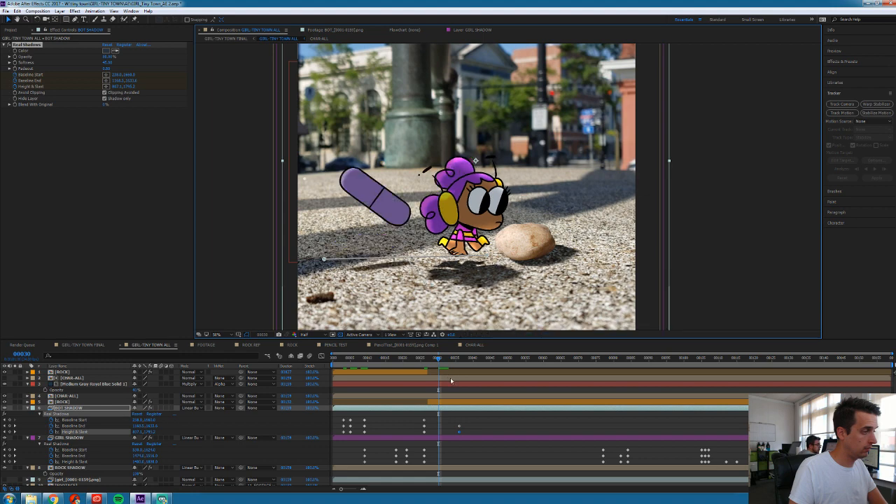
left_click_drag(464, 422, 442, 433)
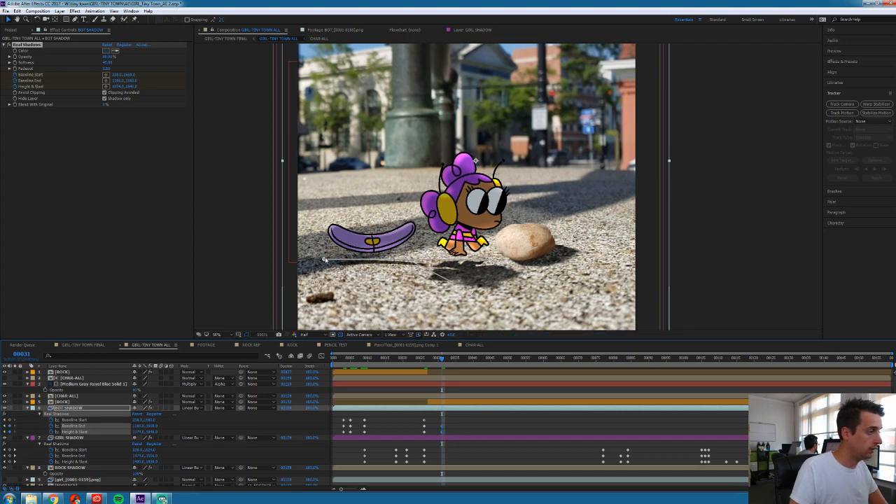
Adjust BOT SHADOW's Baseline Start, Baseline End and Height & Skew points at frame 31 so the shadow sits directly under the landed skateboard
left_click_drag(324, 259, 324, 250)
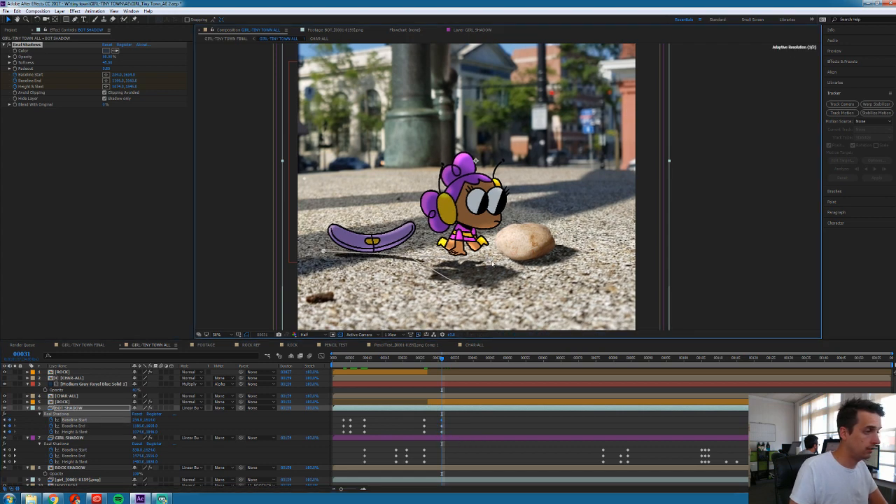
left_click_drag(491, 260, 463, 229)
left_click_drag(471, 292, 467, 302)
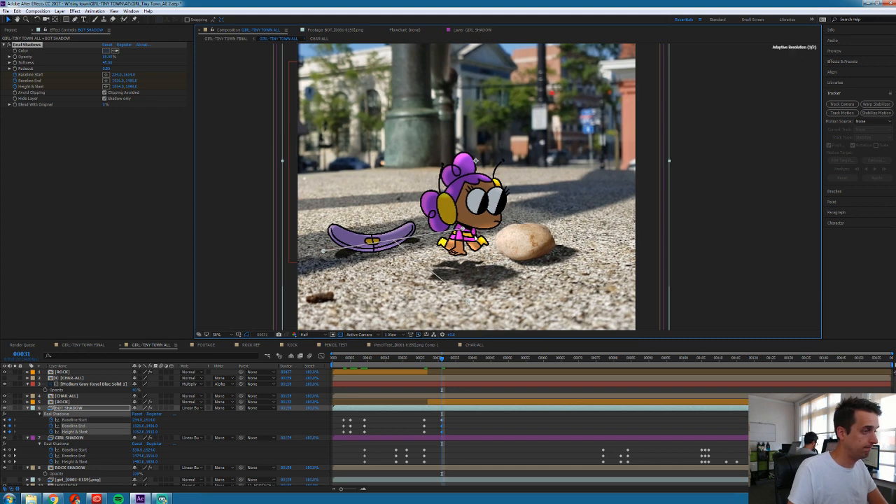
left_click_drag(463, 229, 468, 242)
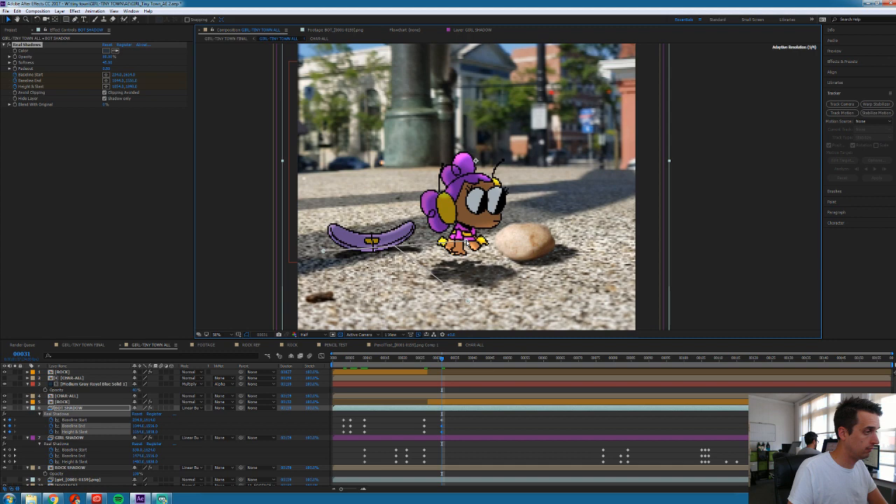
left_click_drag(324, 251, 316, 252)
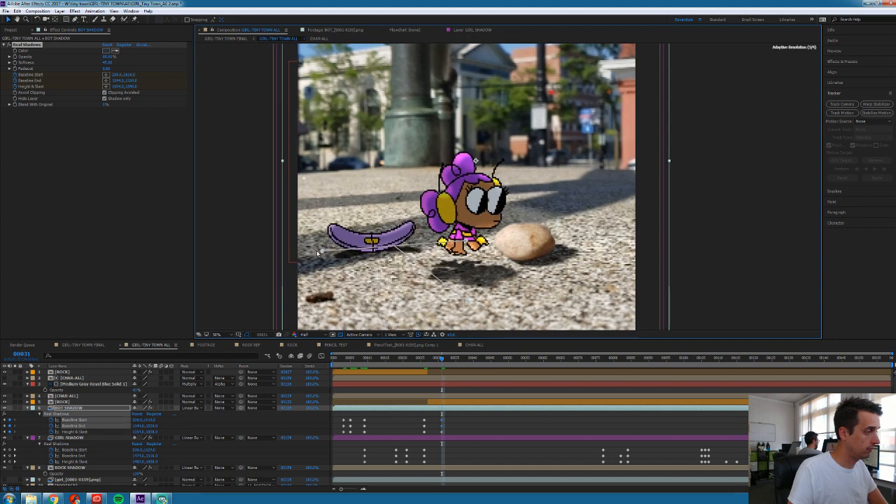
left_click_drag(469, 303, 472, 327)
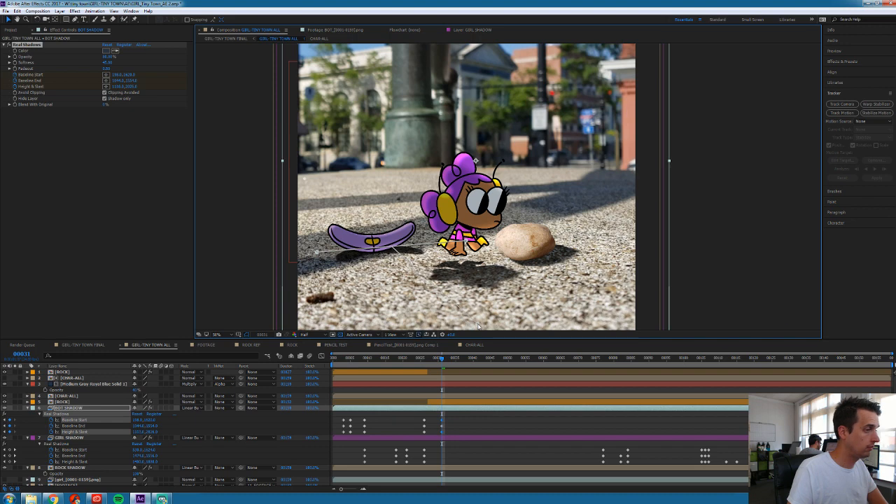
Adjust GIRL SHADOW's Baseline Start, Baseline End and Height & Skew points at frame 26 so the shadow meets the crouching girl
left_click(492, 439)
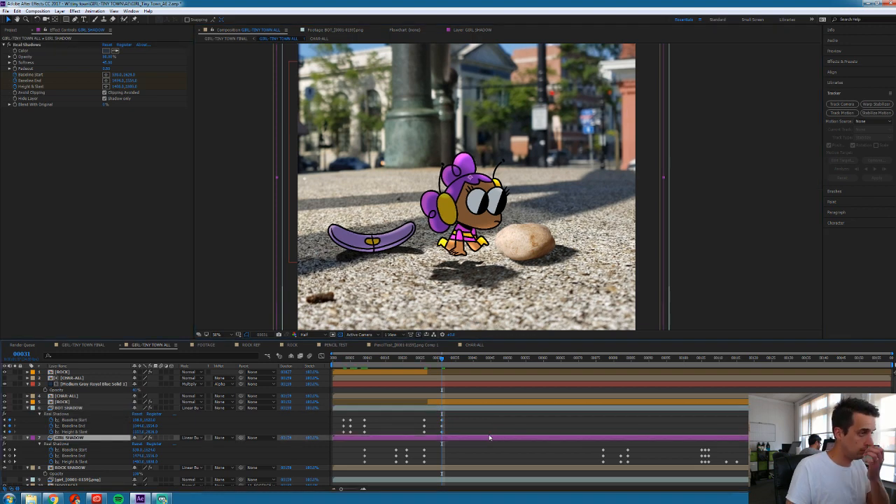
scroll(463, 191, "down", 4)
scroll(463, 190, "up", 4)
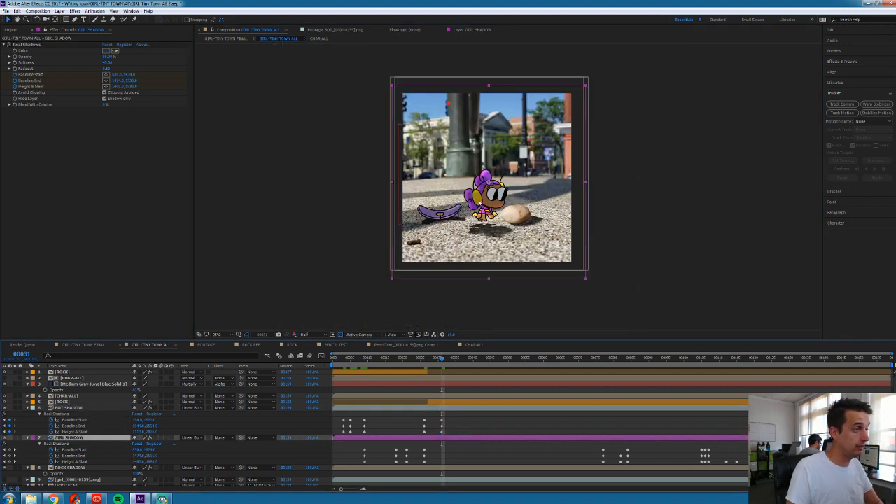
left_click(425, 456)
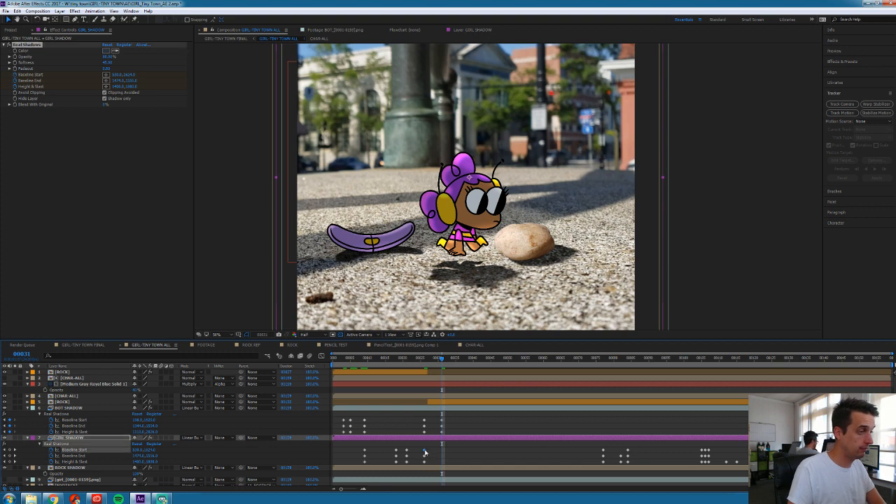
key("Page_Up")
key("Page_Up")
key("Page_Up")
key("Page_Up")
key("Page_Up")
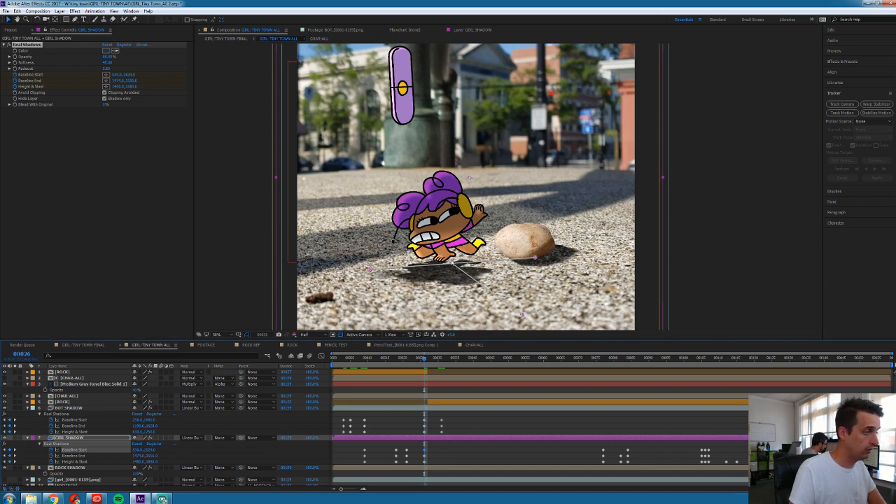
left_click_drag(454, 264, 537, 249)
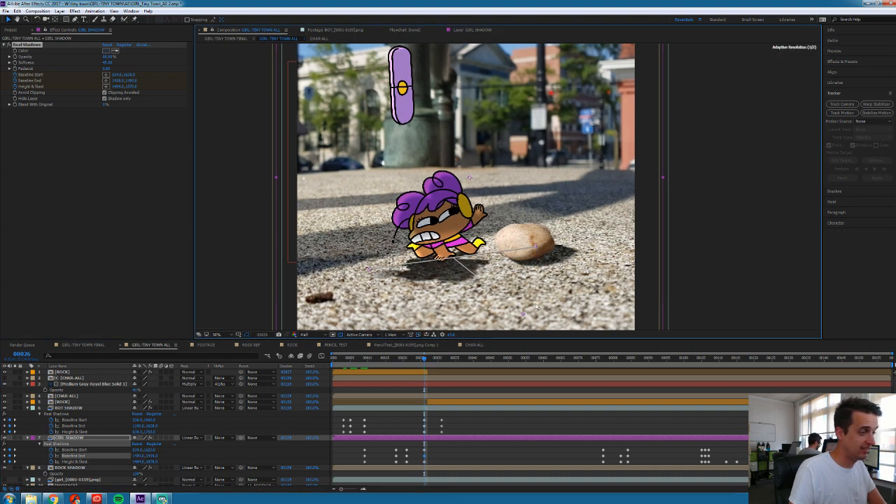
left_click_drag(524, 315, 532, 304)
Raise GIRL SHADOW's baseline and Height & Skew points at frames 77 and 82 so the shadow connects to her feet
left_click(597, 359)
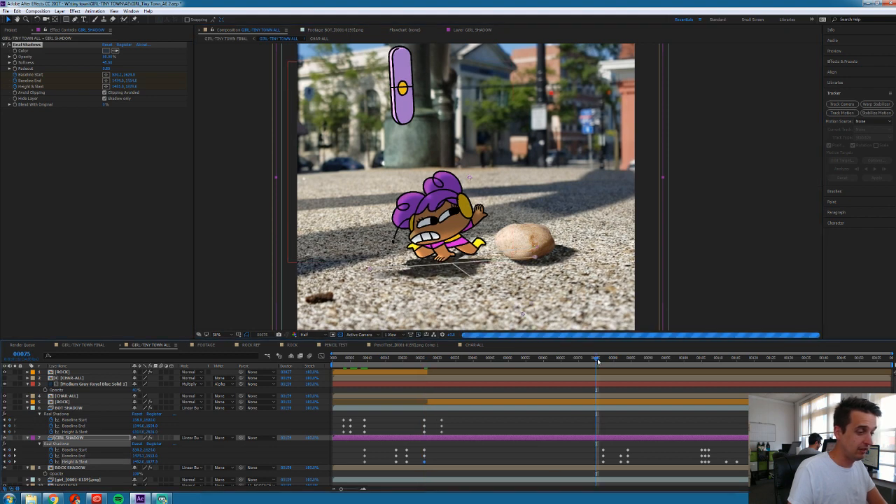
key("Page_Down")
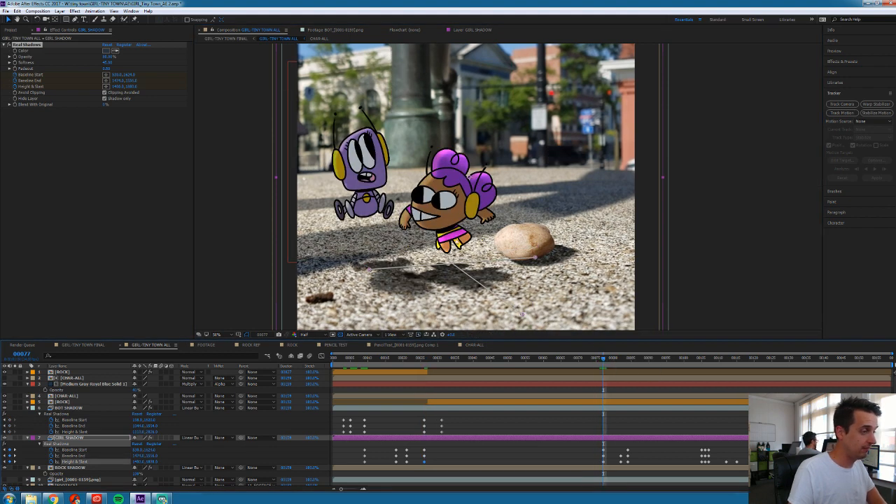
left_click_drag(453, 266, 458, 250)
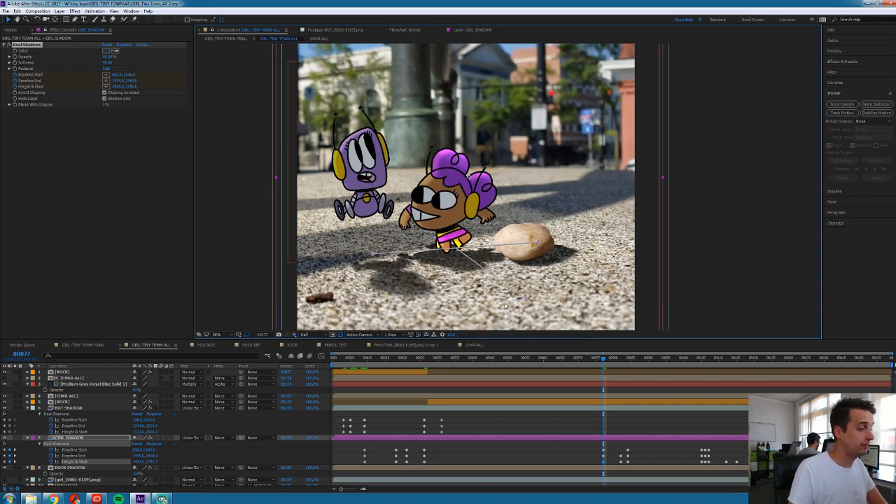
left_click(621, 362)
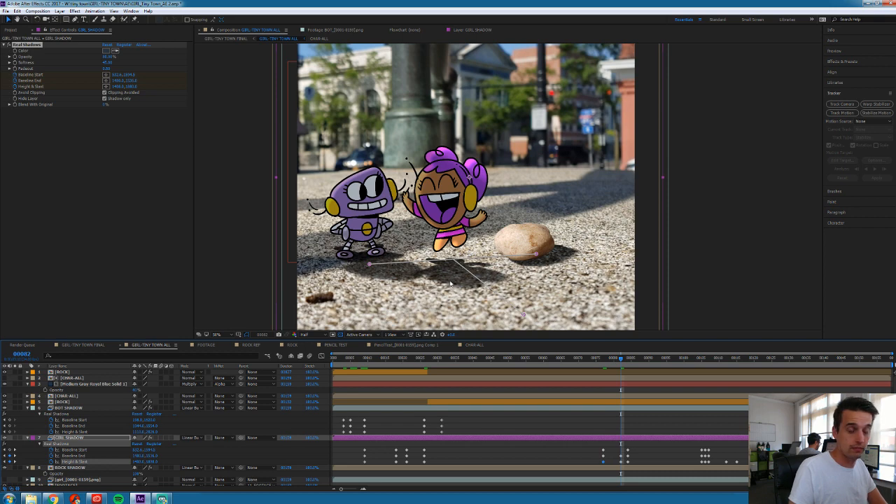
mouse_move(455, 262)
left_mouse_down()
mouse_move(457, 252)
mouse_move(470, 253)
left_mouse_up()
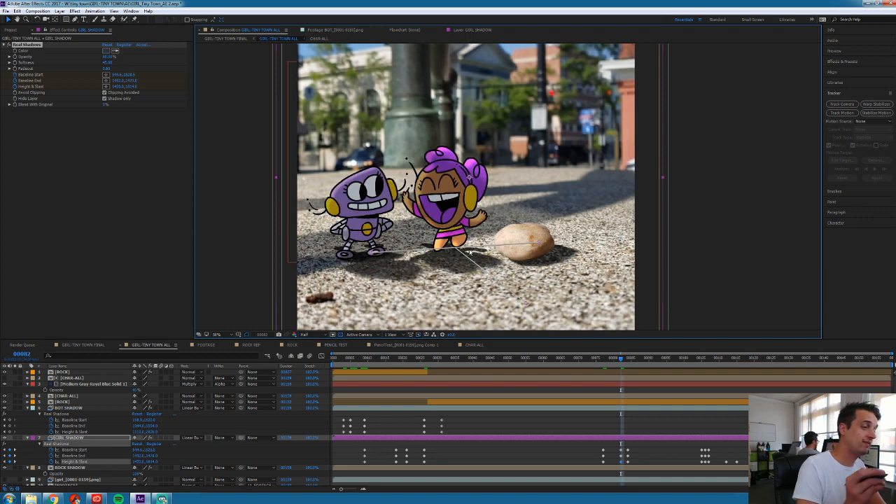
Reposition GIRL SHADOW's Baseline Start, Baseline End and Height & Skew points at frame 84, tilting the shadow to meet her feet
left_click(628, 362)
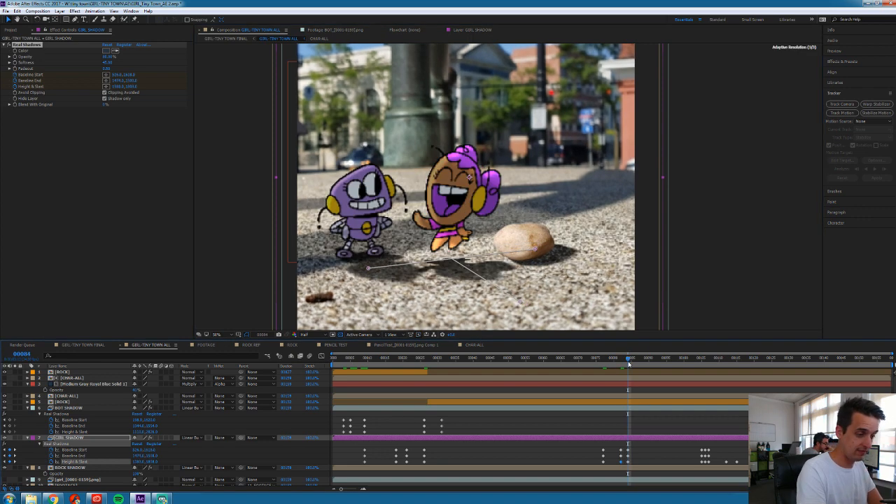
left_click_drag(454, 261, 451, 244)
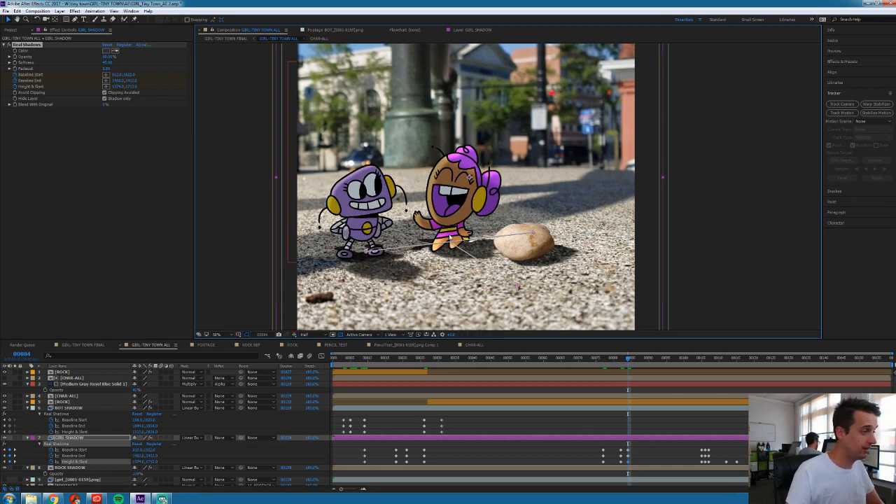
left_click_drag(450, 244, 450, 245)
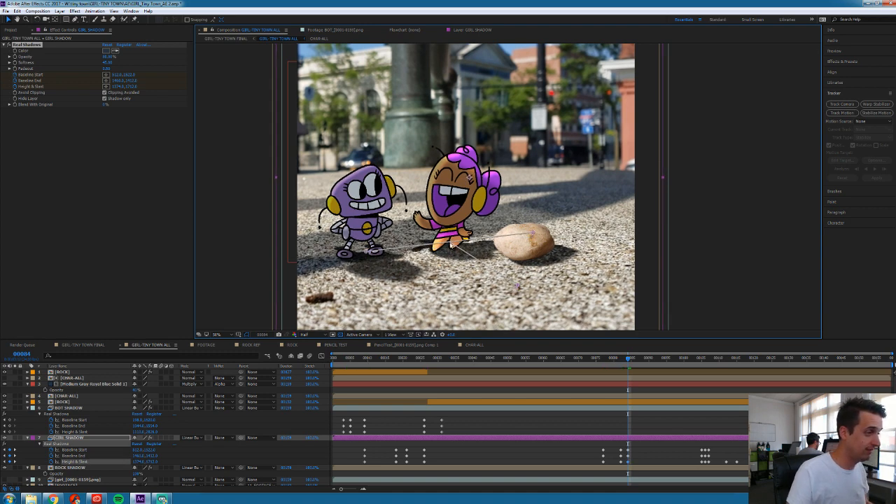
key("ctrl+z")
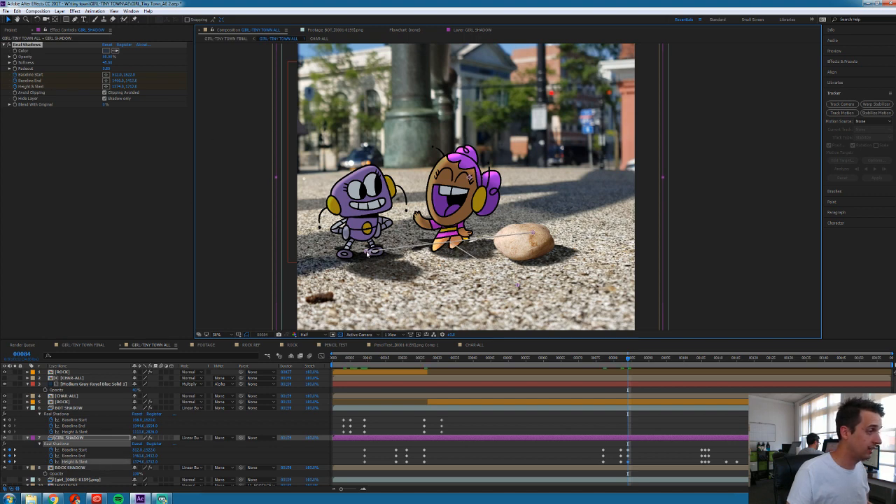
left_click_drag(367, 253, 369, 258)
left_click_drag(534, 236, 543, 227)
left_click_drag(518, 287, 510, 301)
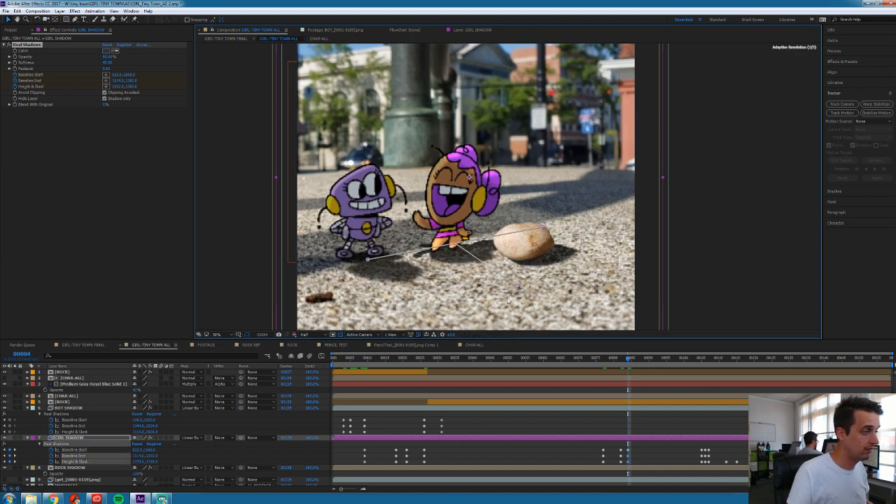
Raise GIRL SHADOW's Baseline Start, Baseline End and Height & Skew points at frame 21 so the shadow meets the landing girl
left_click(445, 359)
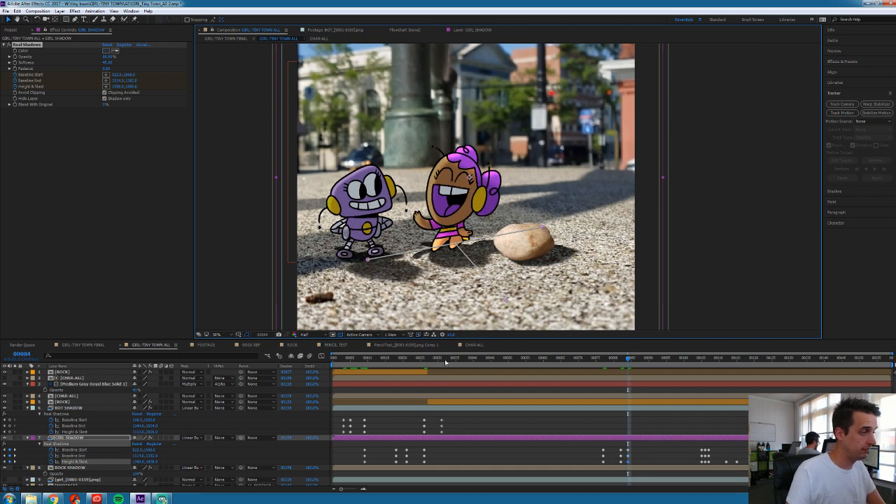
left_click(424, 359)
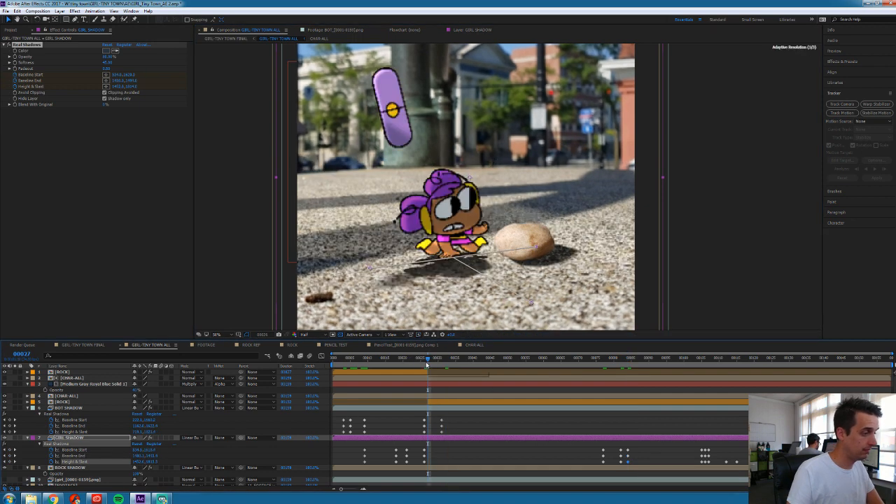
key("Page_Up")
key("Page_Up")
key("Page_Up")
key("Page_Up")
key("Page_Up")
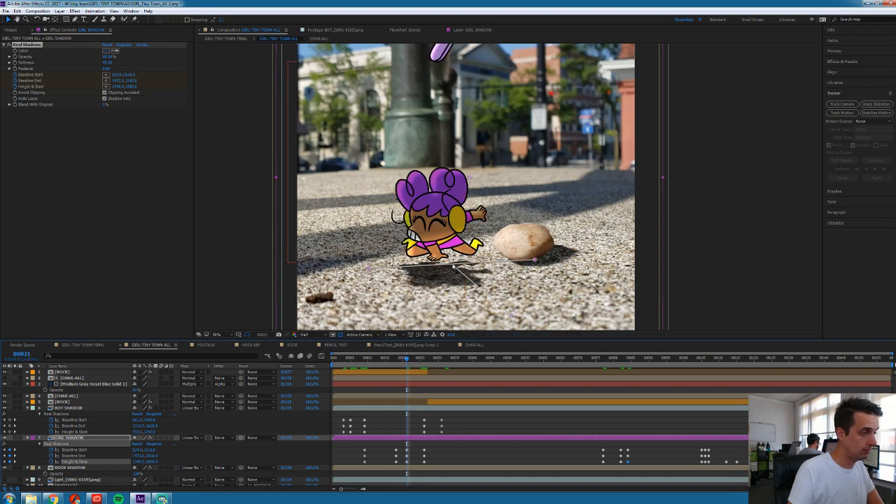
left_click_drag(453, 267, 455, 263)
left_click_drag(537, 256, 540, 249)
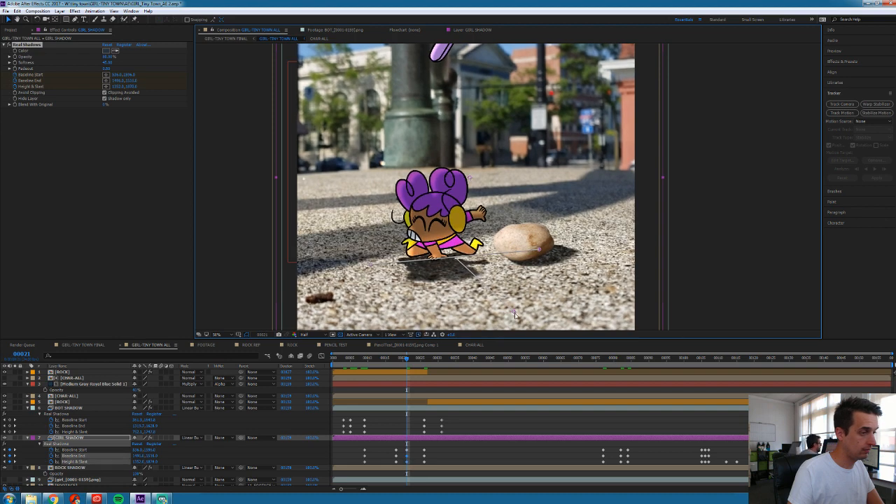
Raise GIRL SHADOW's Real Shadows points at frame 18 so the shadow sits closer beneath the falling girl
left_click(397, 361)
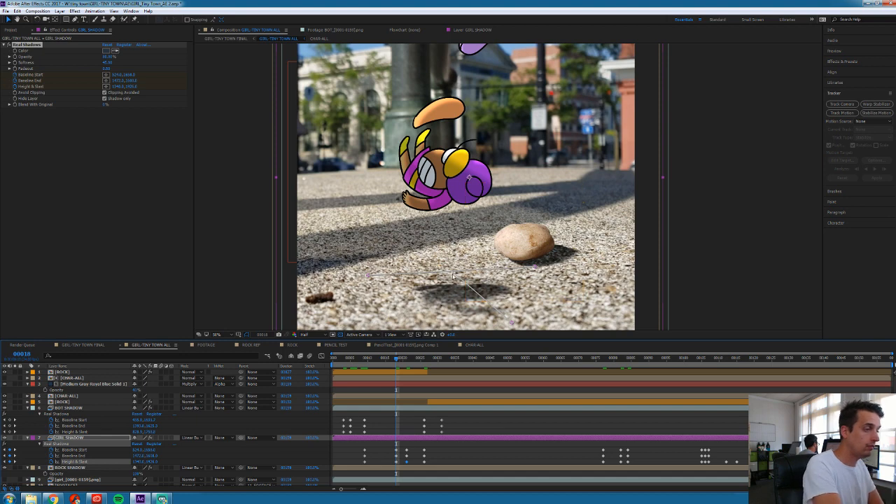
left_click_drag(454, 275, 453, 269)
left_click(367, 359)
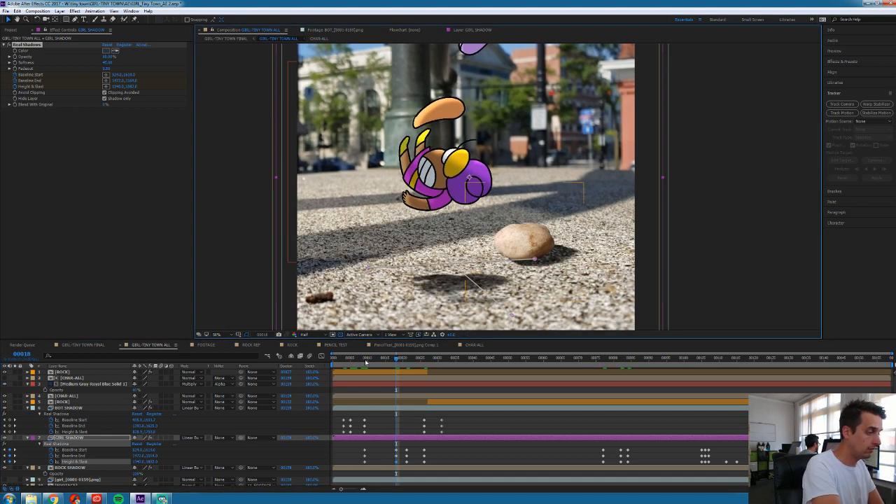
key("space")
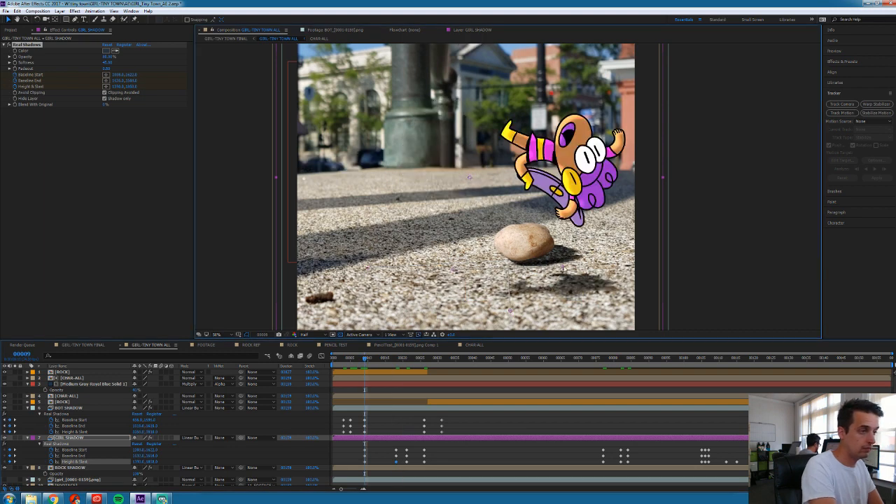
Fine-tune BOT SHADOW's Baseline Start, Baseline End and Height & Skew points at frame 31 to fit the landed skateboard
left_click(444, 360)
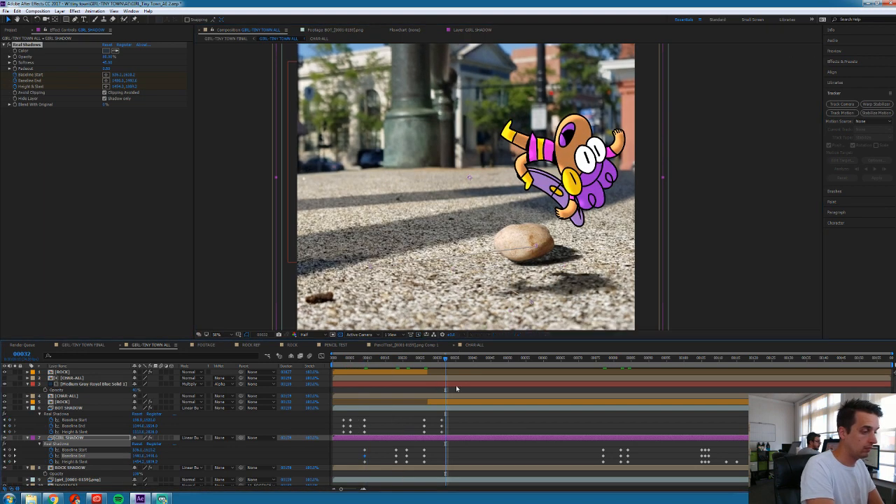
key("Page_Up")
left_click(450, 409)
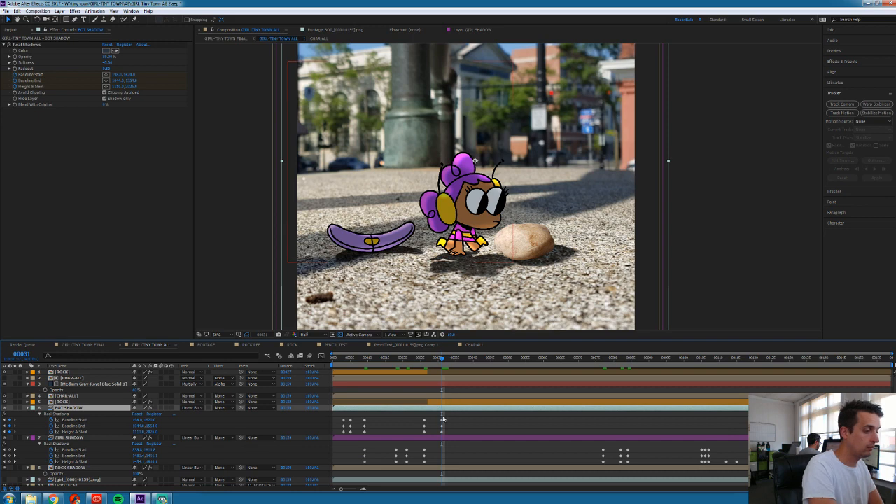
left_click(443, 419)
left_click_drag(316, 253, 315, 253)
left_click_drag(466, 243, 467, 243)
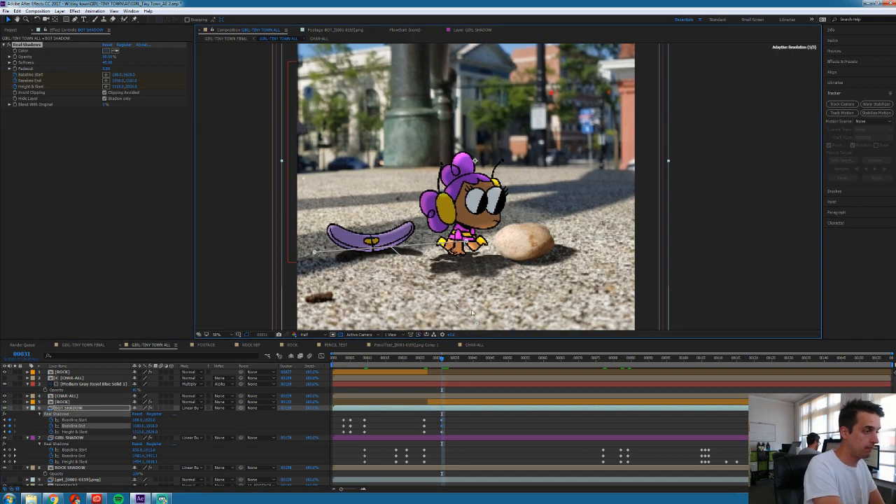
left_click_drag(476, 323, 474, 325)
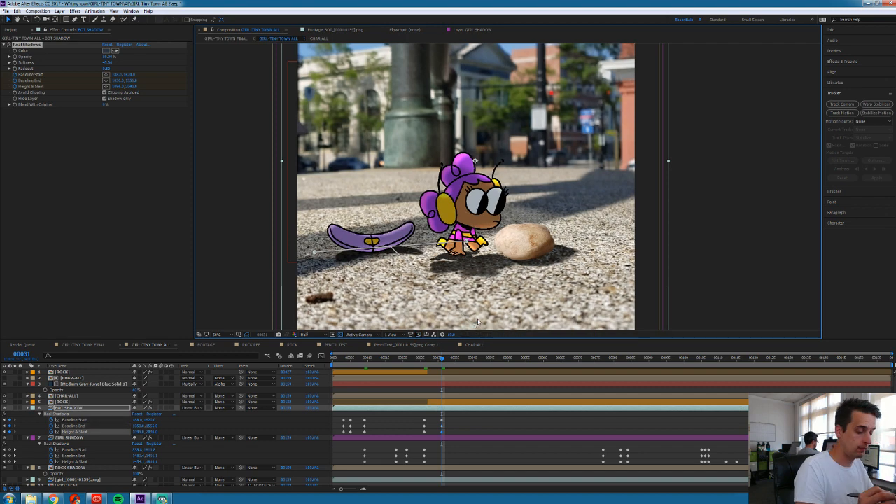
Try to copy GIRL SHADOW's Real Shadows keyframes from frame 26 to frame 77
key("shift+Page_Down")
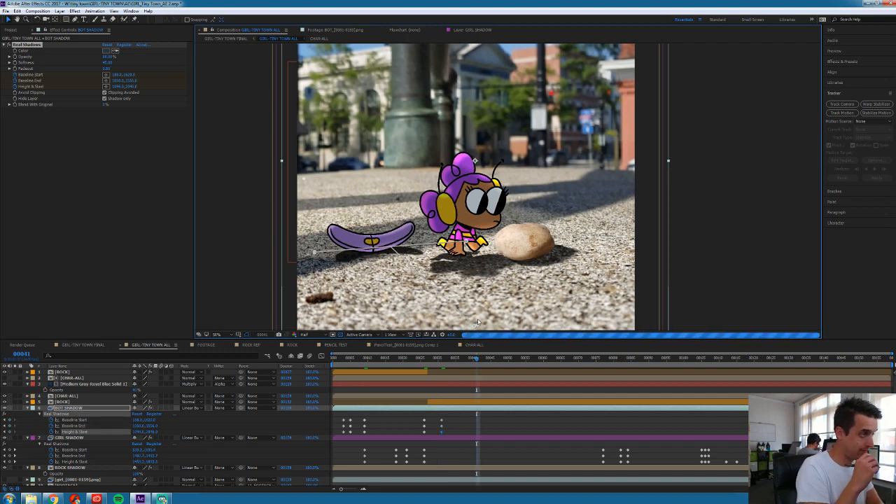
key("shift+Page_Down")
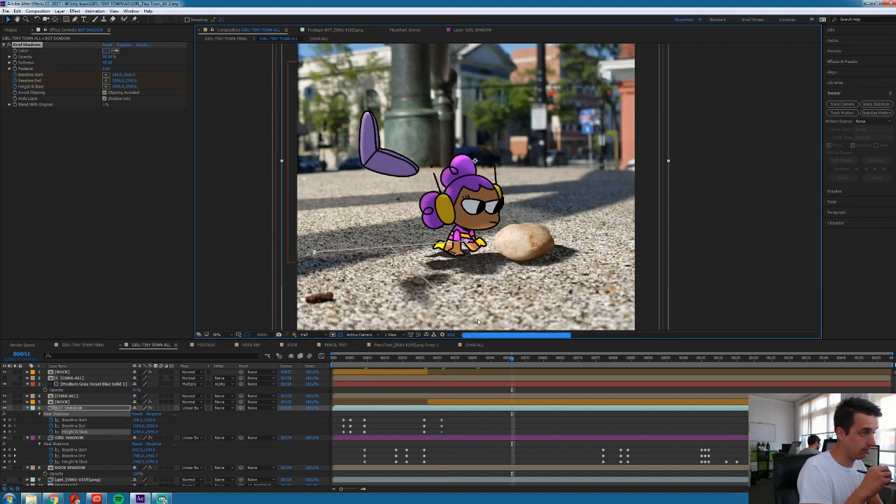
key("shift+Page_Up")
left_click_drag(440, 448, 421, 466)
left_click(603, 358)
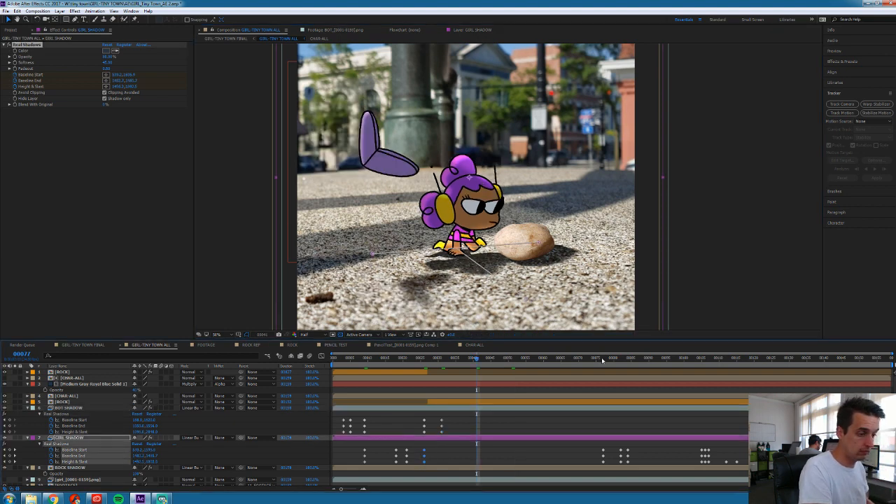
key("ctrl+v")
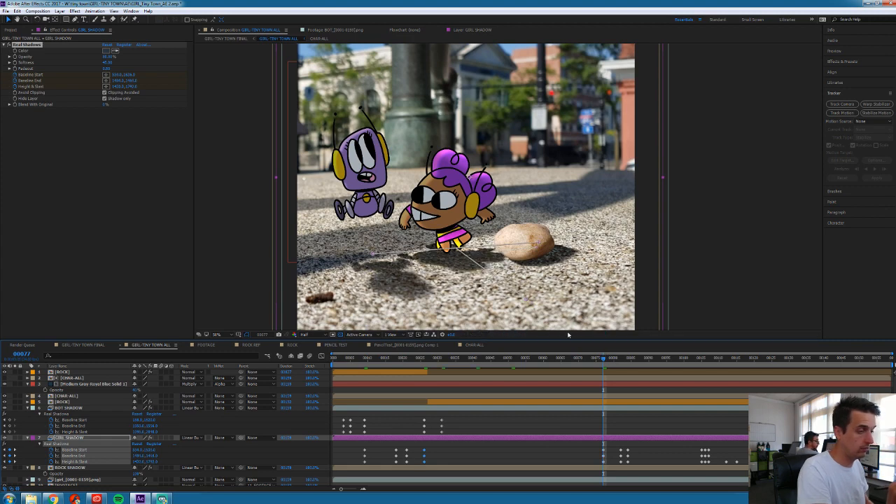
Copy GIRL SHADOW's Baseline Start, Baseline End and Height & Skew keyframes from frame 77 onto frame 26
left_click(521, 360)
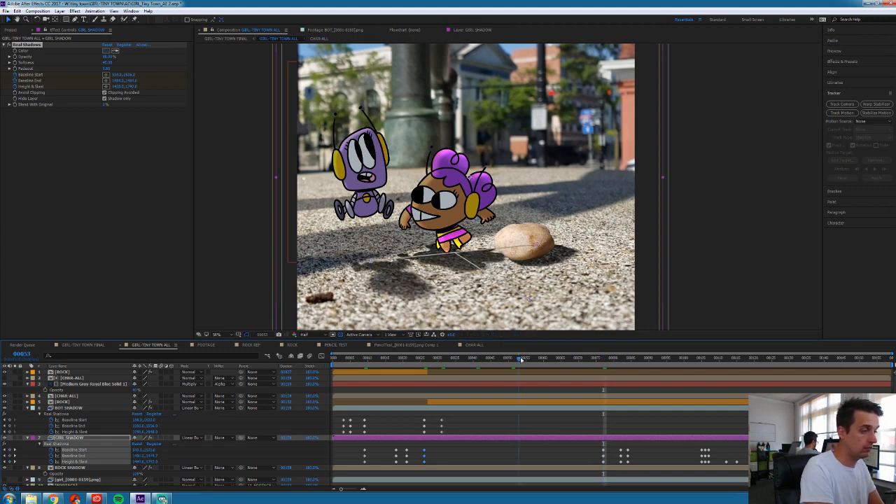
left_click(424, 360)
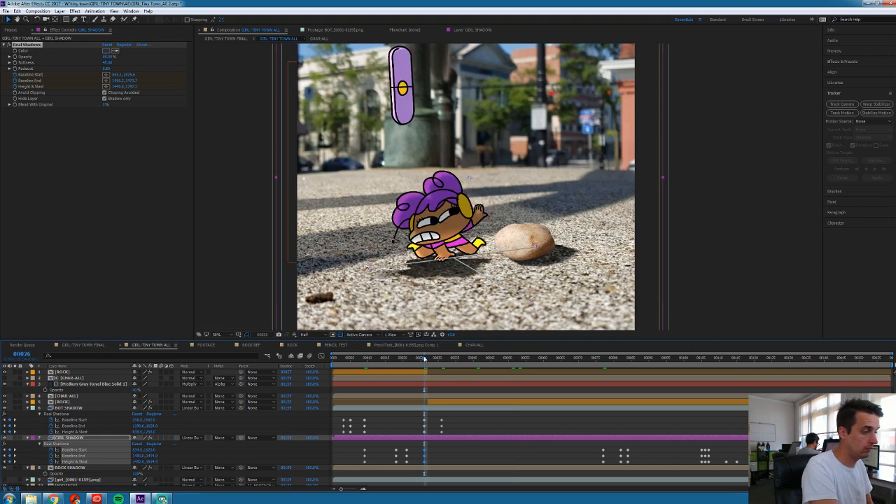
left_click_drag(599, 449, 607, 466)
key("ctrl+c")
key("ctrl+v")
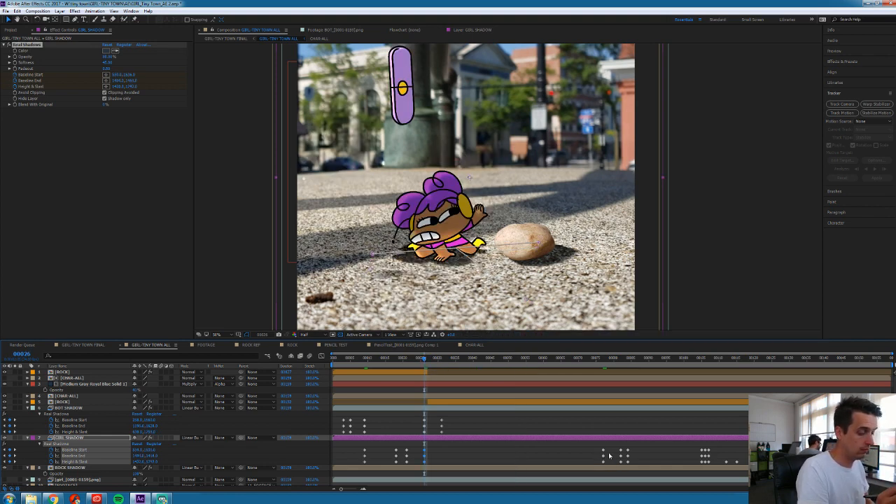
left_click_drag(424, 360, 404, 376)
left_click(10, 450)
left_click(10, 456)
left_click(10, 462)
left_click_drag(366, 264, 373, 267)
key("ctrl+z")
key("ctrl+z")
key("ctrl+z")
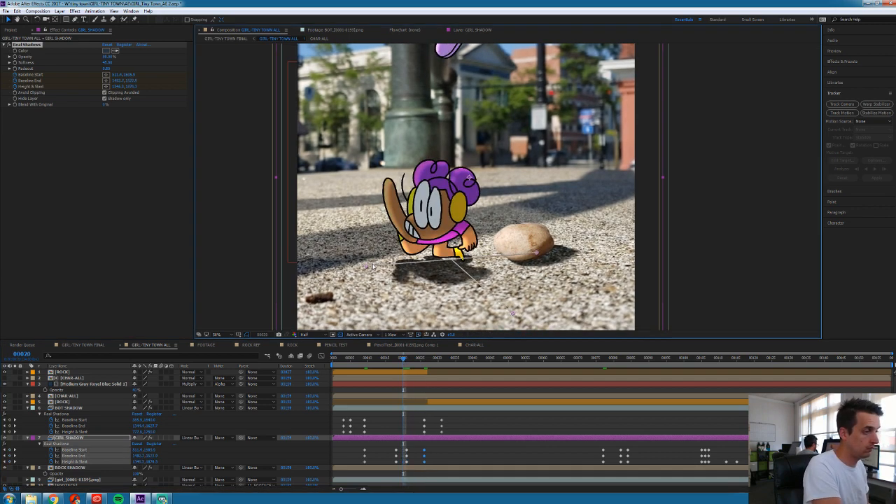
Raise GIRL SHADOW's Baseline Start point slightly at frame 20 and preview the composition
left_click_drag(367, 268, 364, 266)
key("ctrl+shift+h")
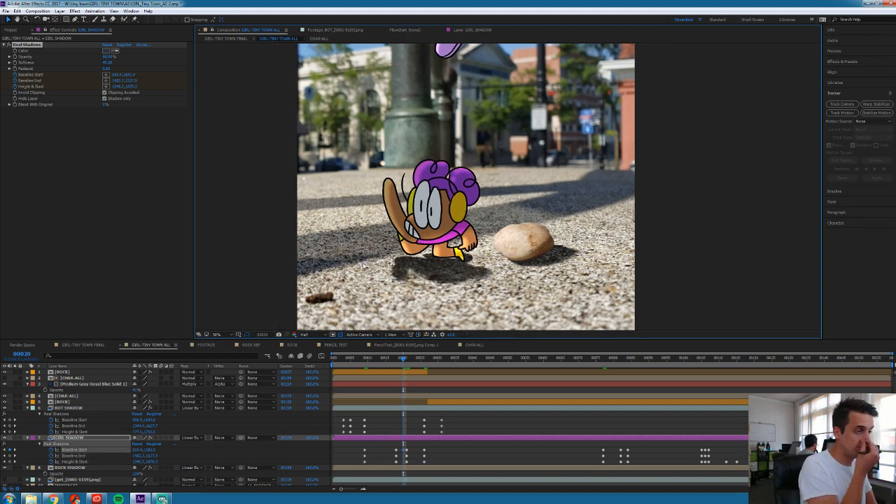
key("space")
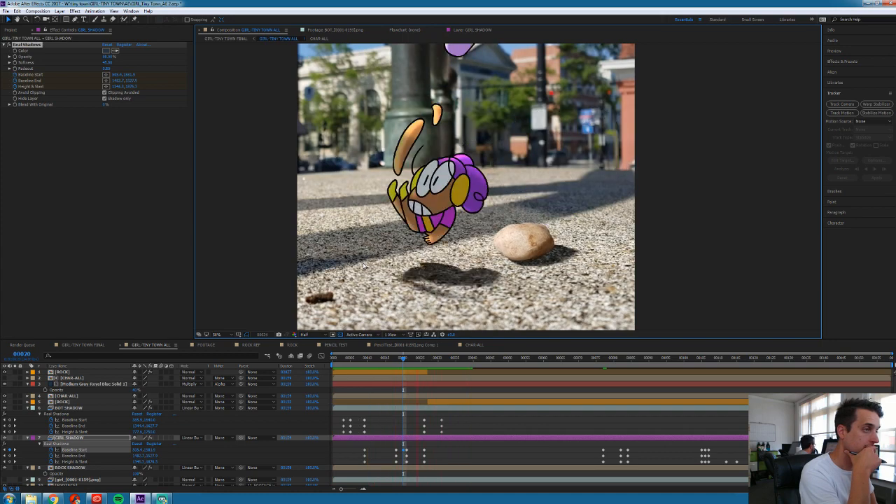
key("space")
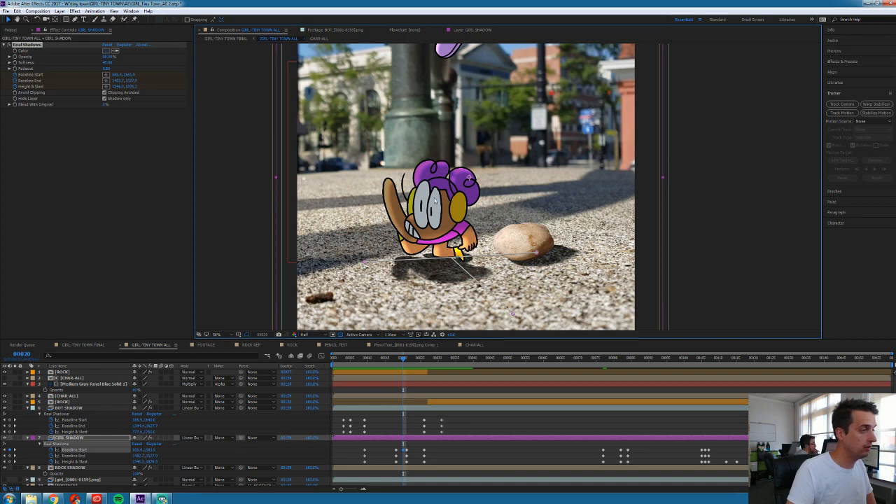
Play back and scrub through the fall and landing at 25% view to check both characters' shadows
key("comma")
key("comma")
key("space")
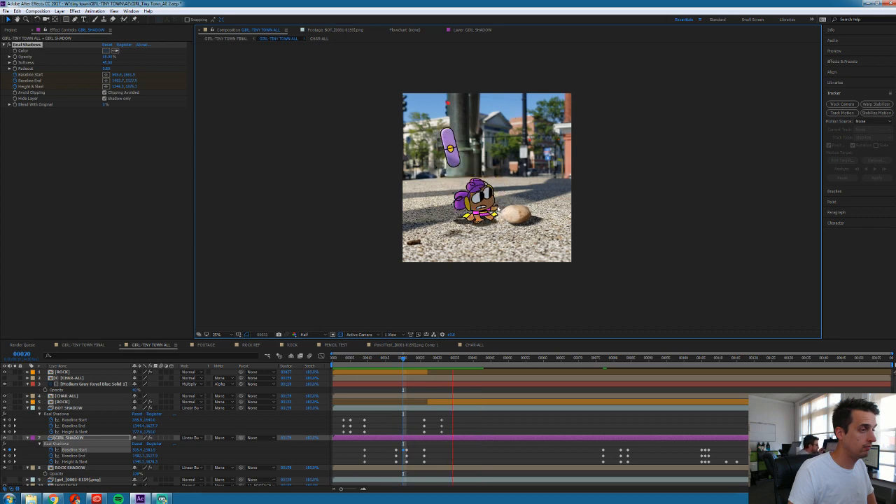
key("space")
left_click_drag(379, 362, 409, 373)
key("space")
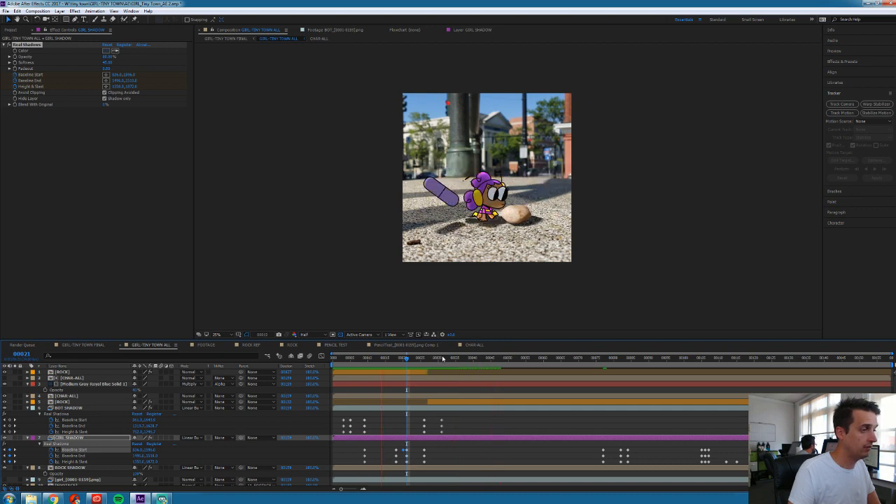
left_click_drag(408, 360, 333, 367)
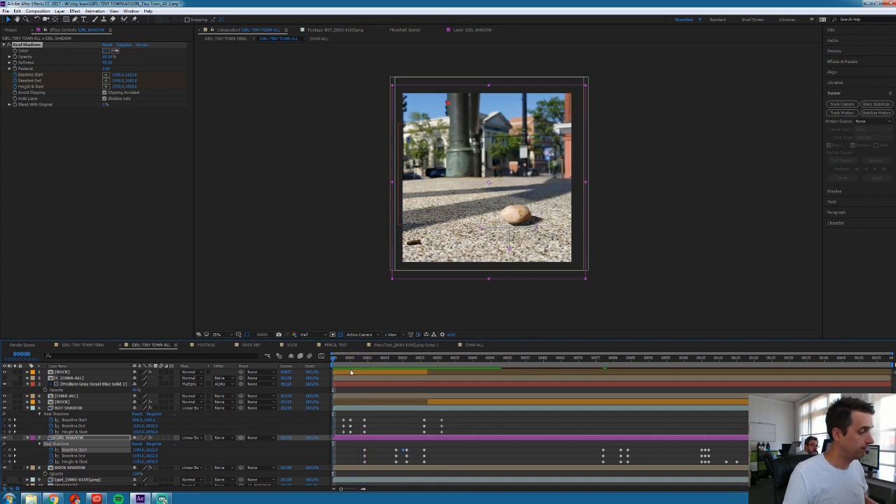
Save the project and preview the GIRL-TINY TOWN ALL composition from frame 0
key("ctrl+s")
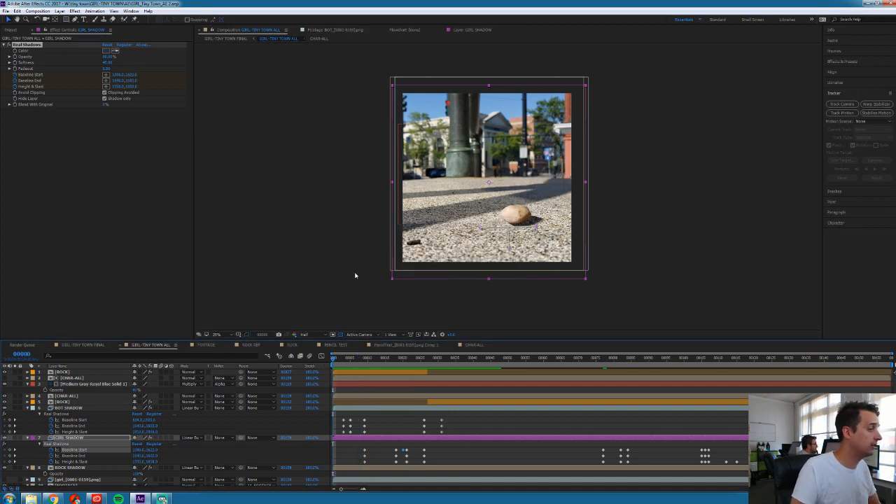
scroll(440, 179, "up", 2)
key("space")
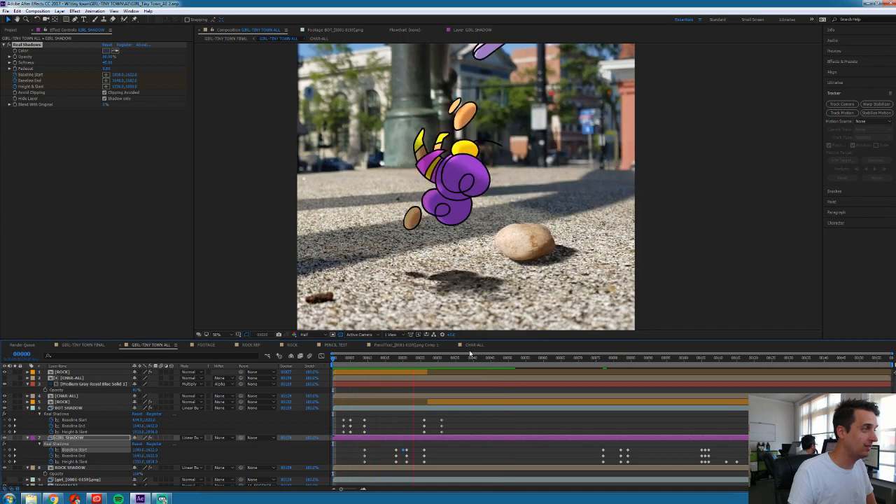
left_click(205, 345)
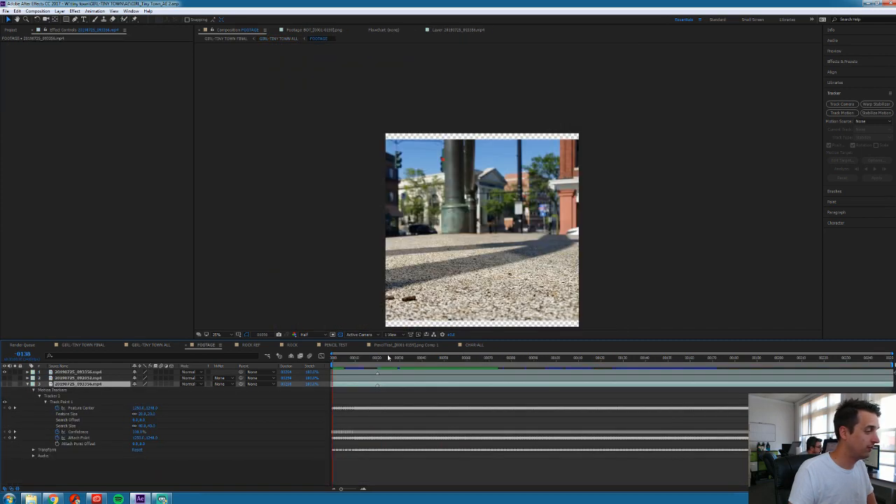
left_click(150, 345)
key("space")
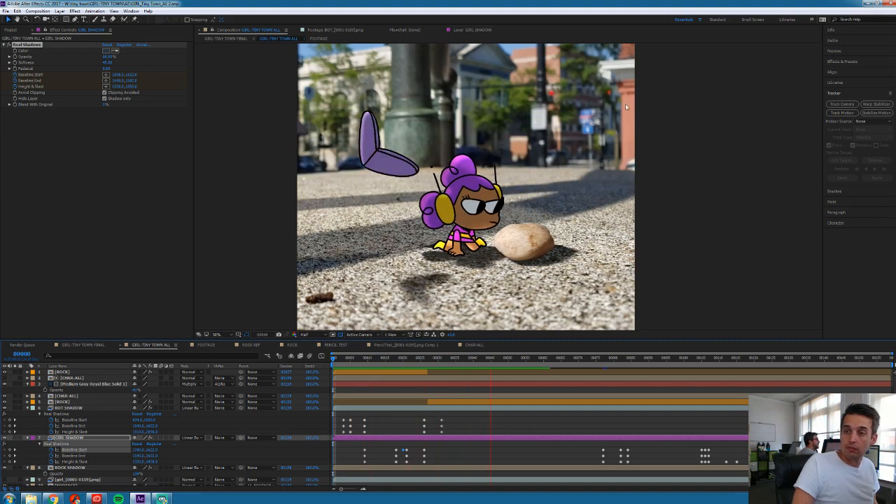
left_click(414, 359)
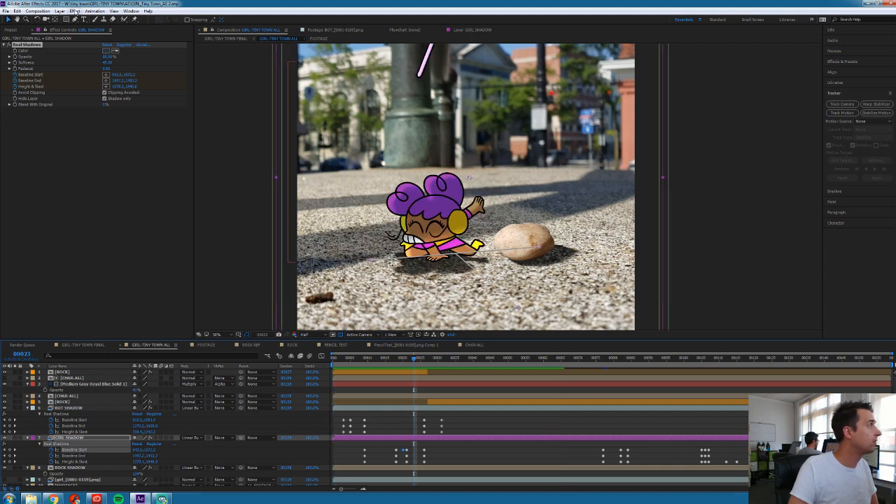
left_click(75, 12)
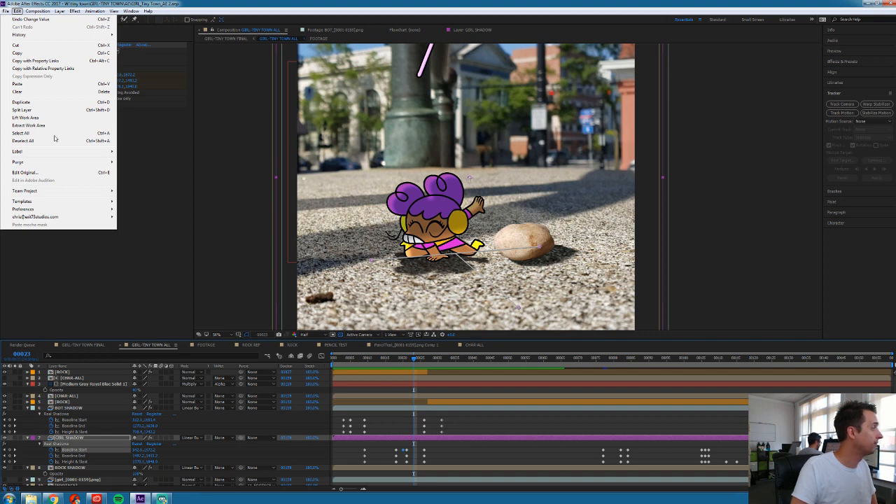
mouse_move(86, 163)
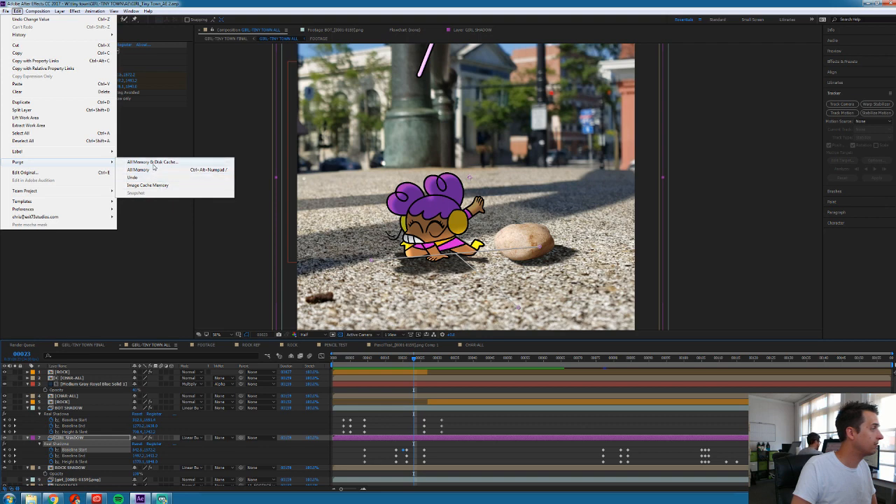
left_click(154, 165)
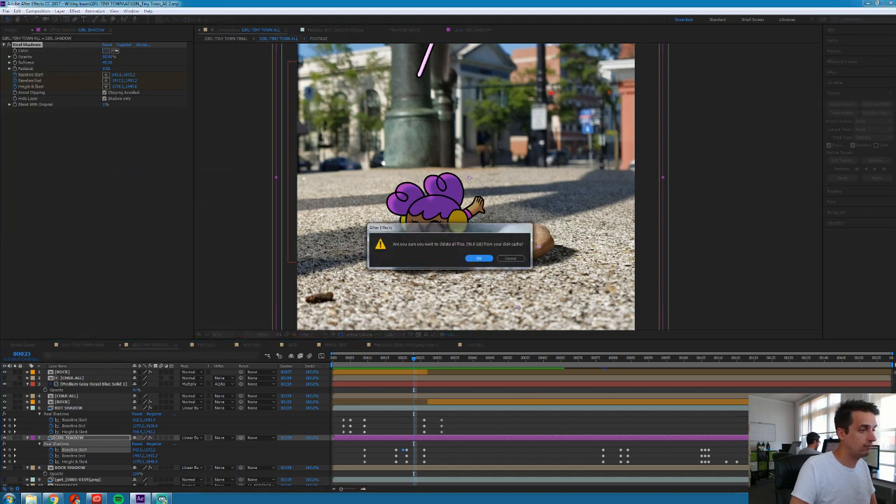
left_click(516, 260)
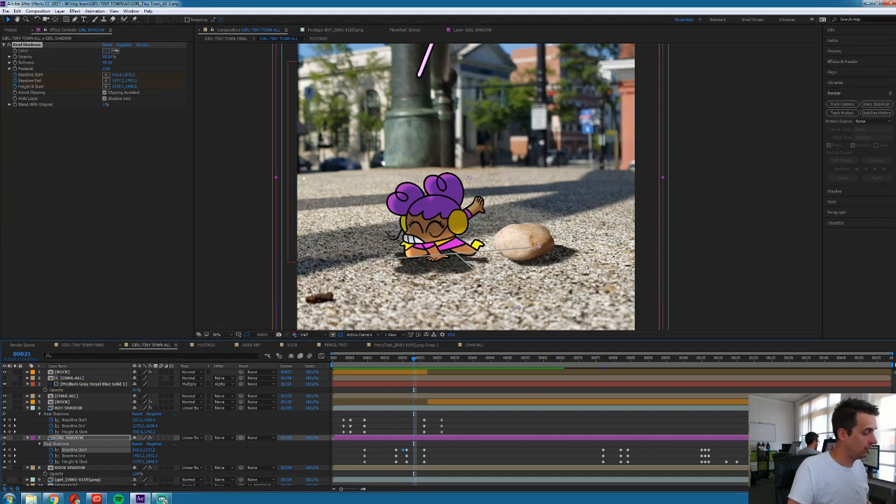
Purge all memory and the disk cache, confirming the deletion of the cached files
left_click(5, 11)
mouse_move(16, 11)
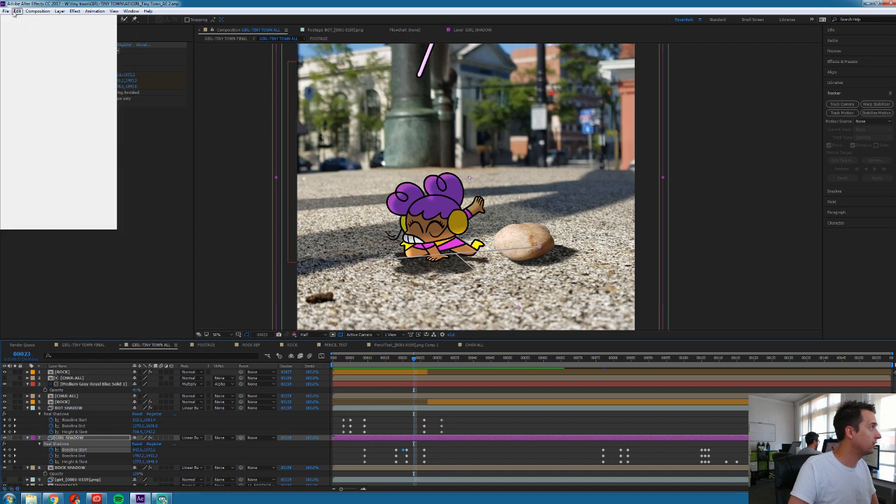
mouse_move(45, 163)
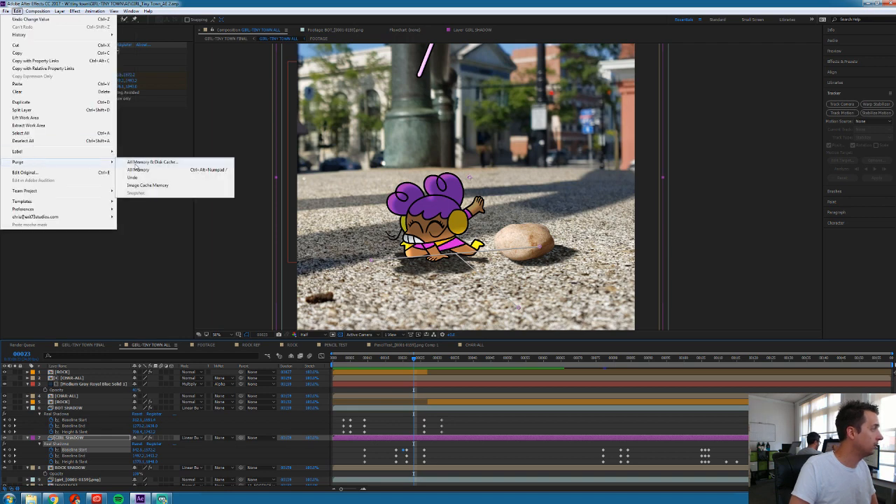
left_click(138, 166)
left_click(476, 260)
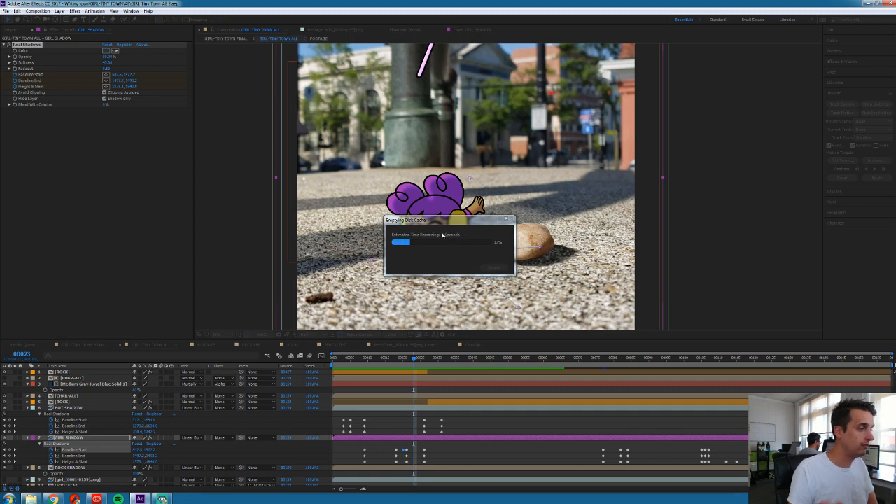
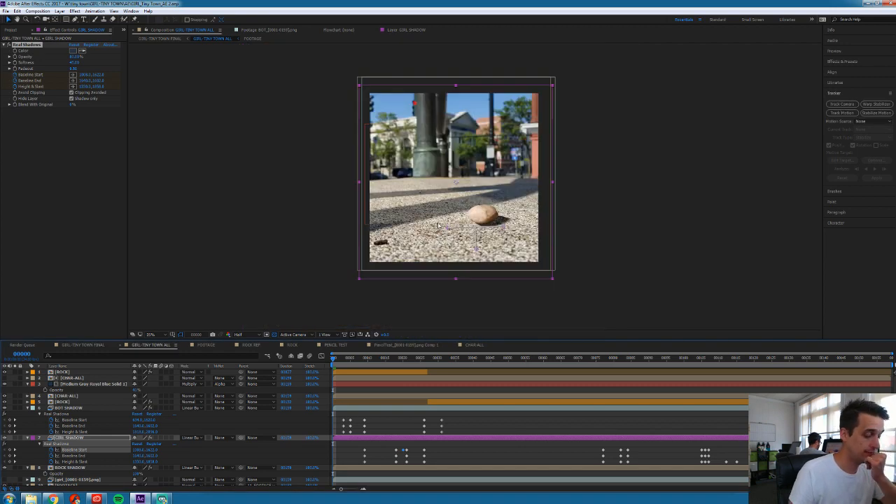
Preview the GIRL-TINY TOWN ALL composition from frame 0 at 25% view to check playback
key("space")
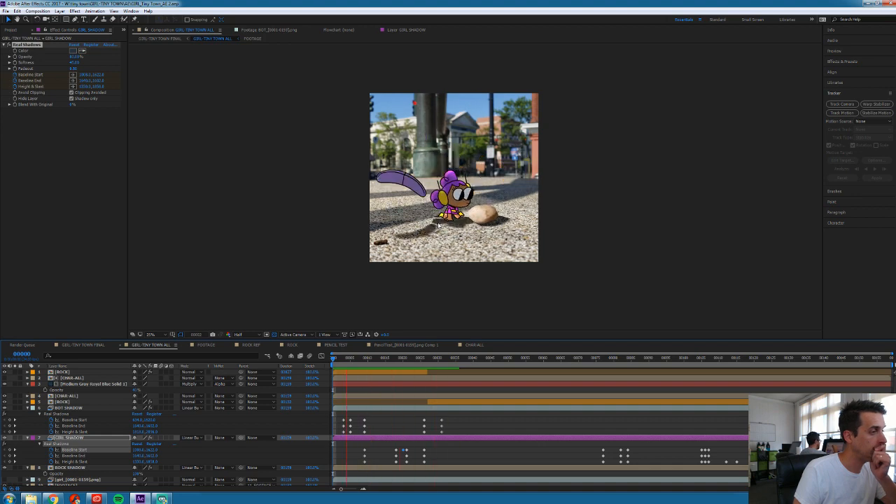
key("space")
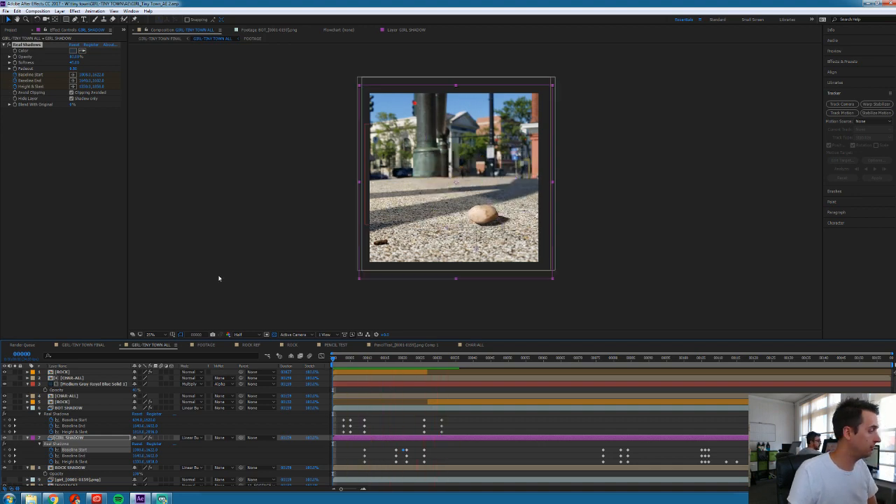
left_click(81, 385)
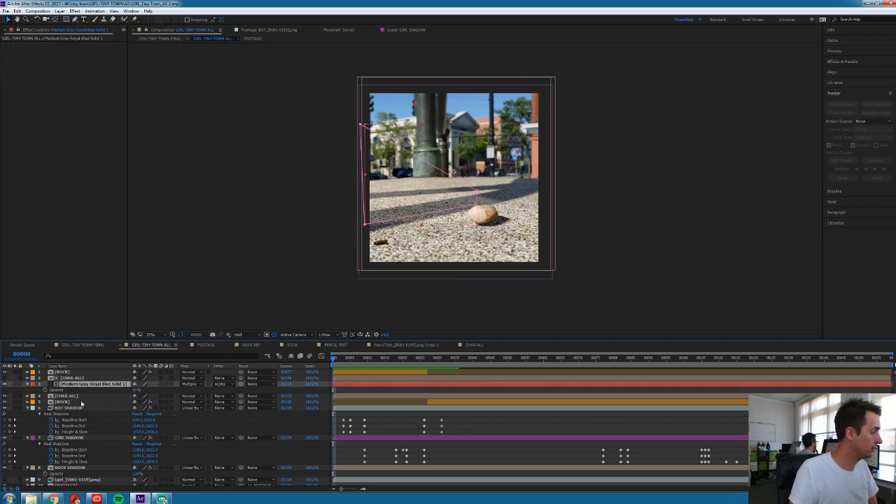
key("space")
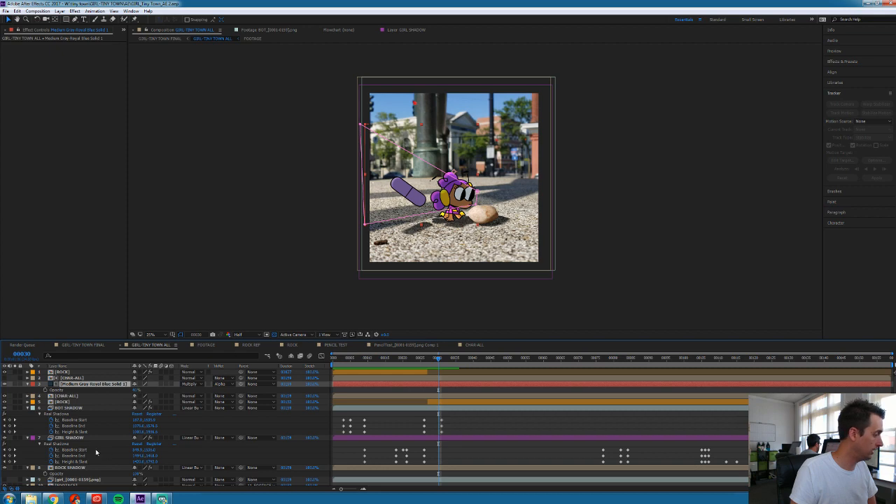
Open the CHAR-ALL precomp and play and scrub through it to check the character animation
double_click(71, 379)
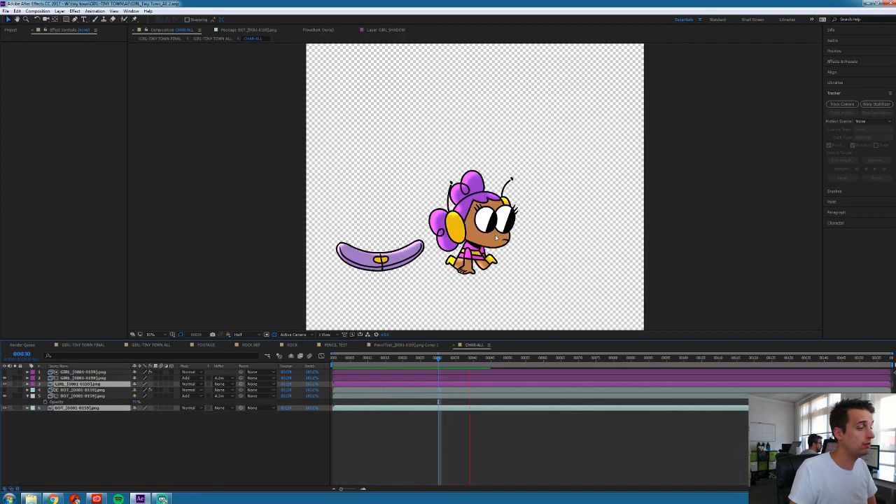
scroll(524, 169, "down", 3)
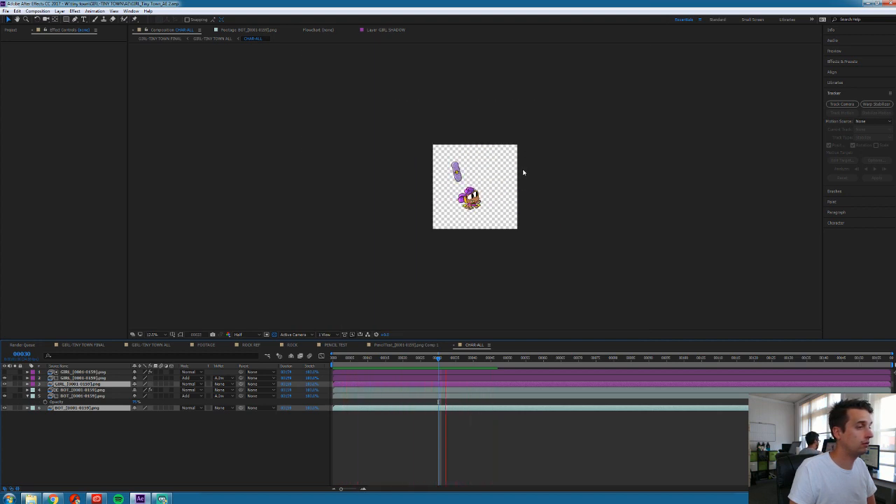
key("space")
key("space")
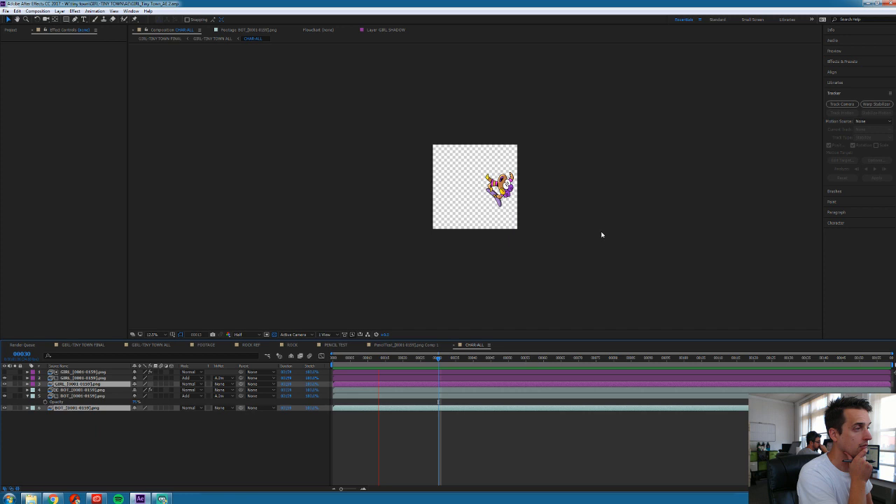
key("space")
left_click_drag(415, 371, 835, 377)
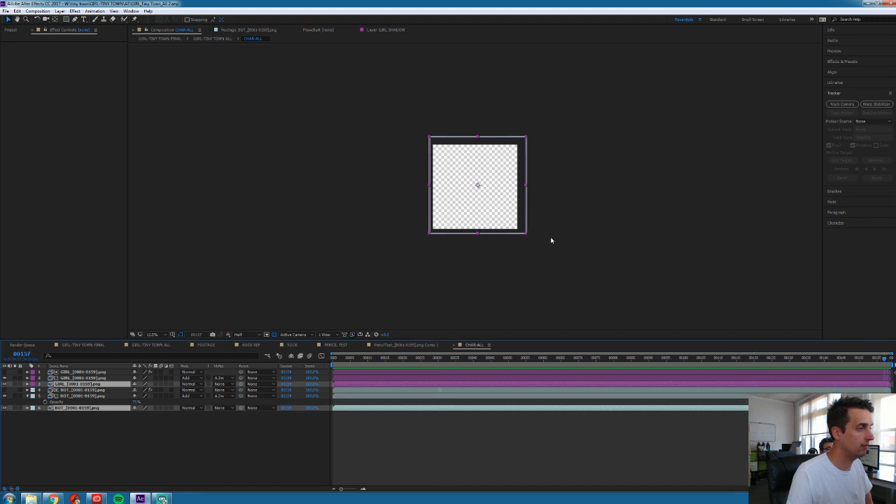
key("period")
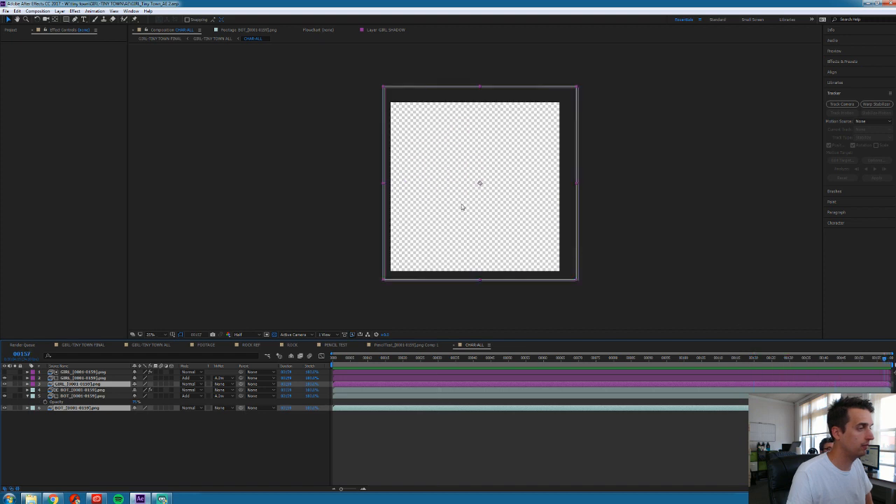
Relaunch After Effects CC (2017) from Creative Cloud and reopen the GIRL_Tiny Town_AE 2 project
left_click(869, 4)
left_click_drag(526, 296, 525, 166)
scroll(404, 247, "down", 10)
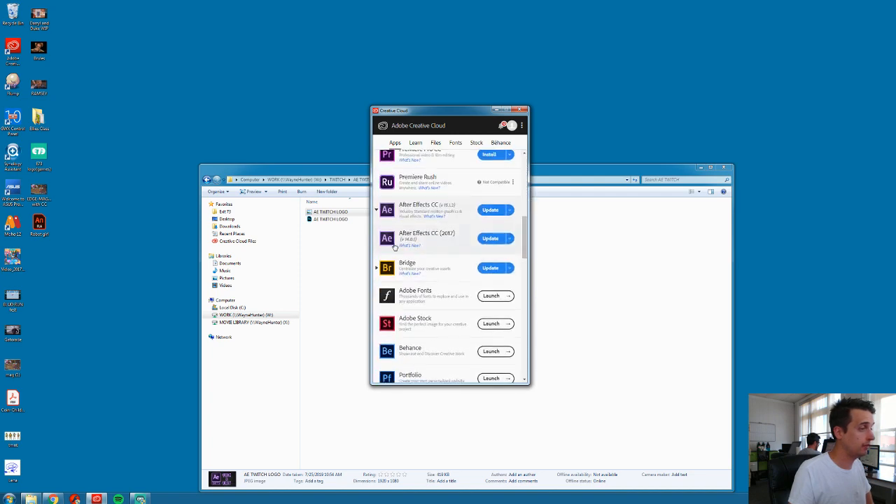
left_click(388, 239)
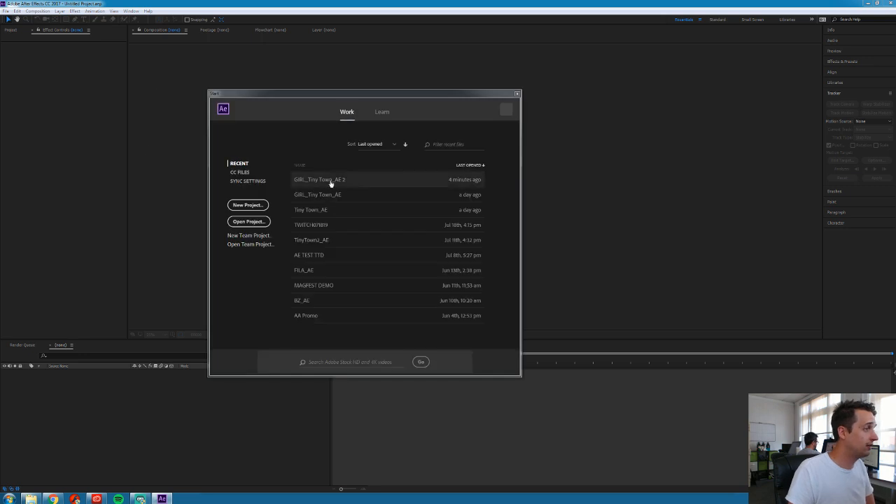
left_click(309, 180)
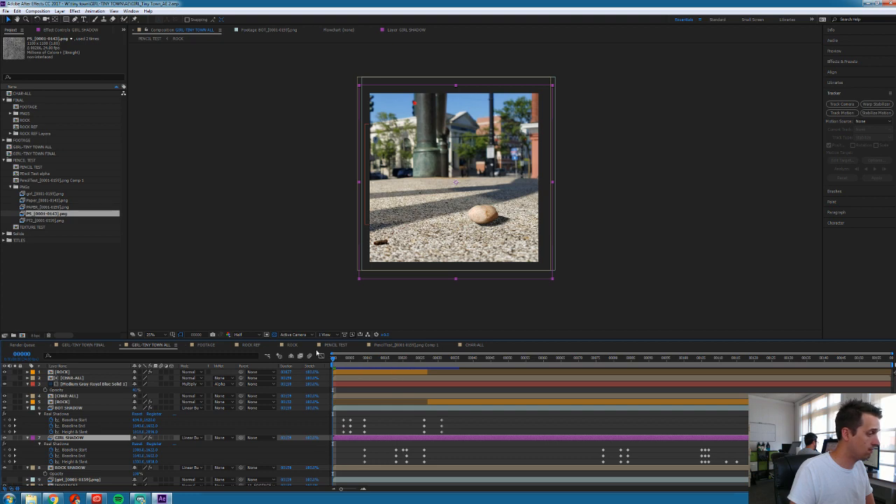
Play back the CHAR-ALL composition from frame 0
left_click(473, 345)
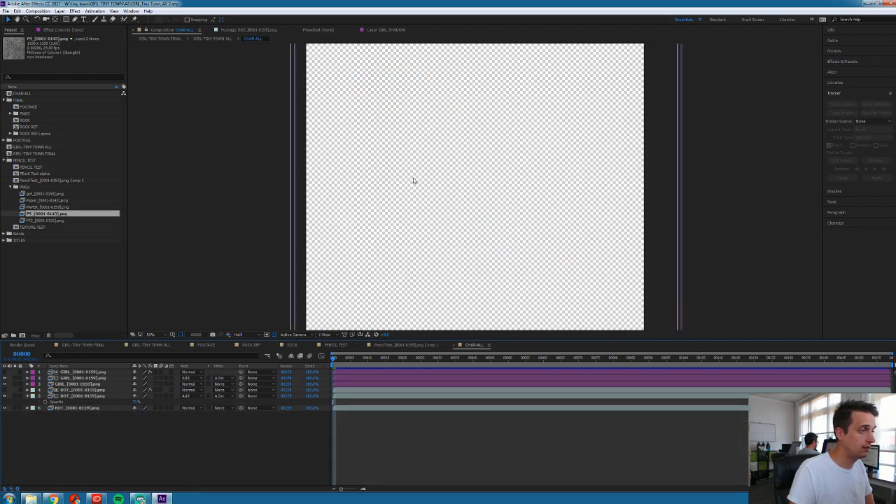
scroll(414, 180, "down", 2)
key("space")
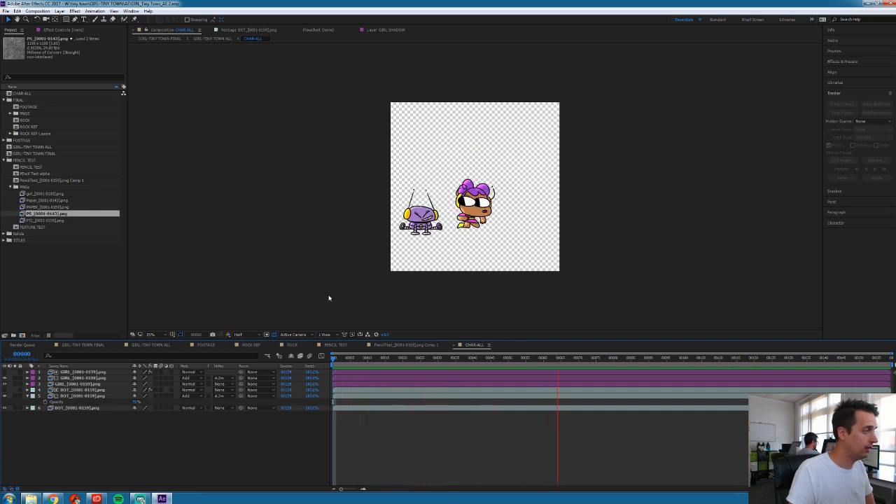
Preview the GIRL-TINY TOWN ALL composition and examine the girl's shadow through the fall around frames 9 to 14
left_click(150, 345)
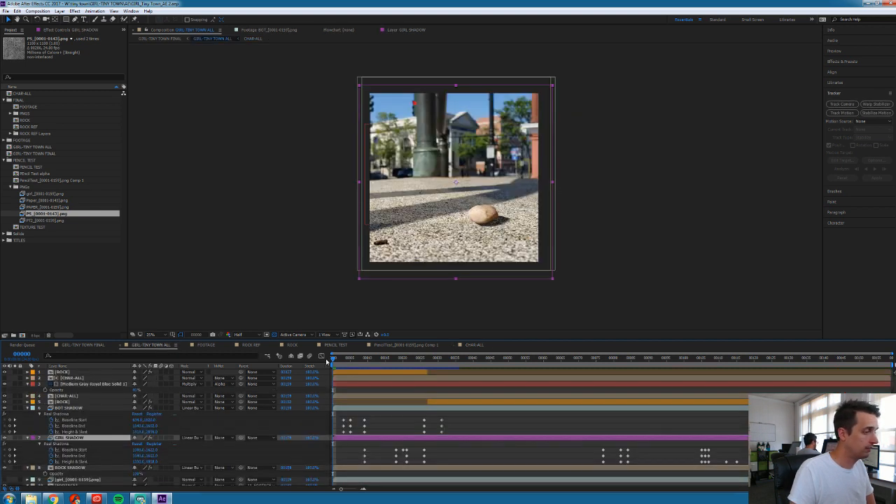
key("space")
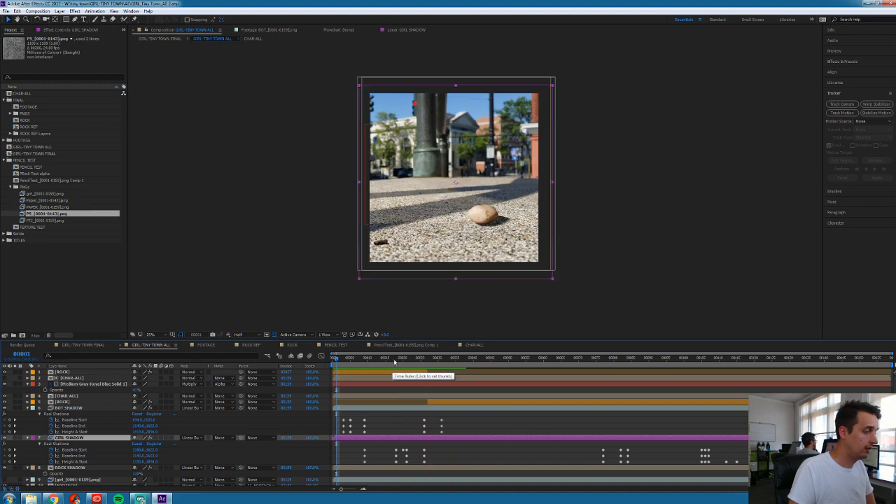
scroll(430, 246, "up", 1)
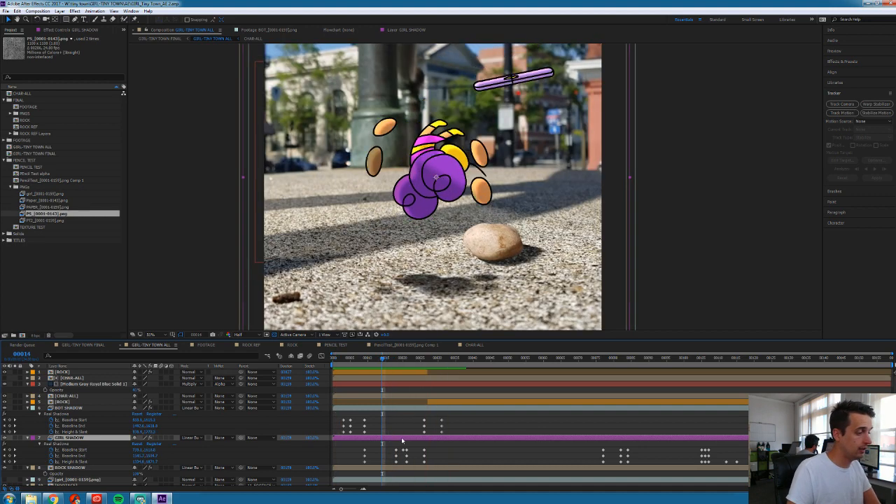
key("Page_Up")
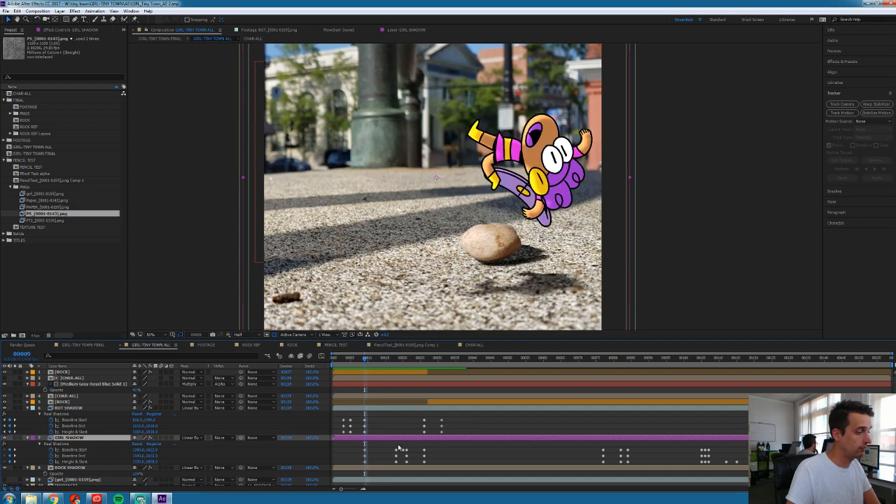
Delete GIRL SHADOW's extra Baseline Start keyframe at frame 20
left_click(402, 454)
key("space")
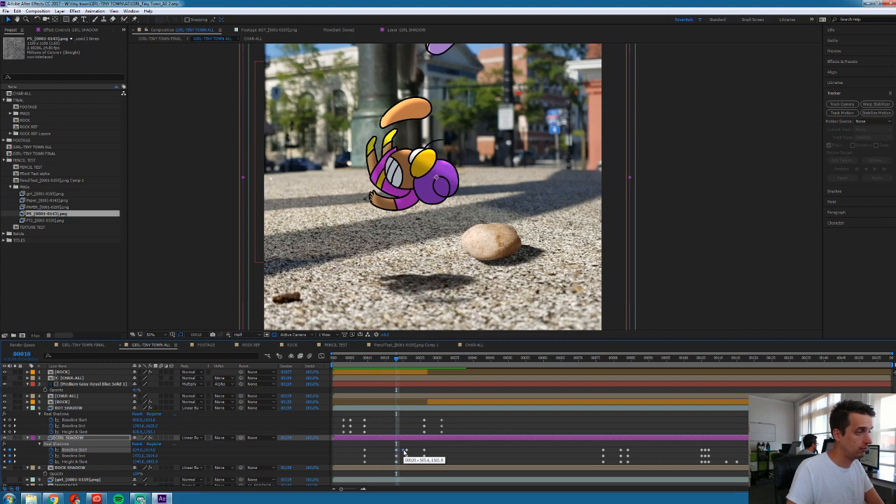
key("Delete")
key("ctrl+z")
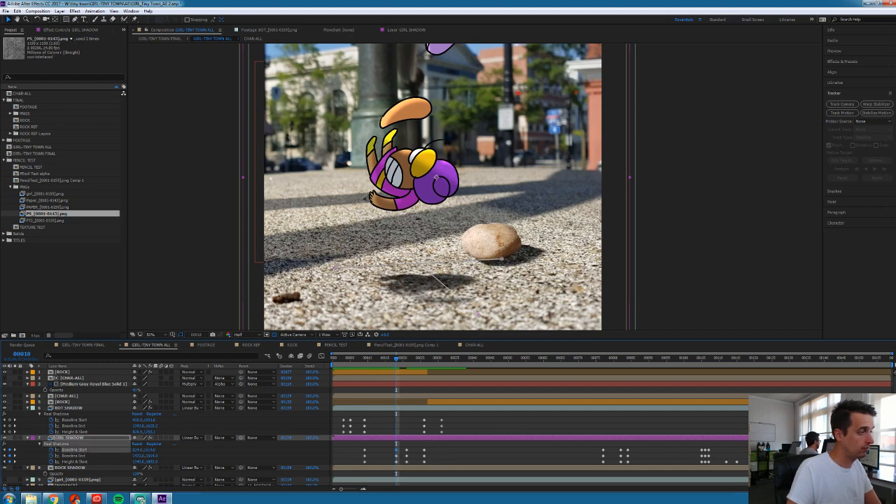
Copy GIRL SHADOW's Baseline Start, Baseline End and Height & Skew keyframes from frame 26 onto frame 18 and check the preceding frames
left_click_drag(414, 449, 431, 466)
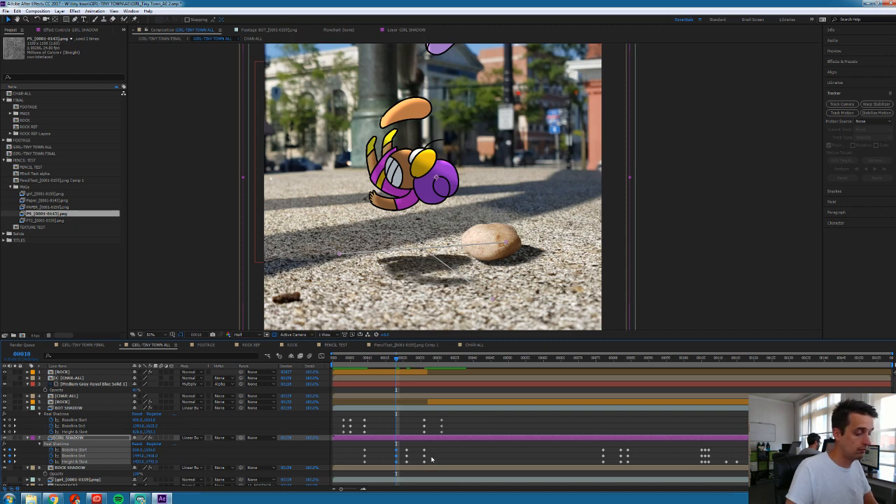
key("Page_Up")
key("Page_Up")
key("Page_Up")
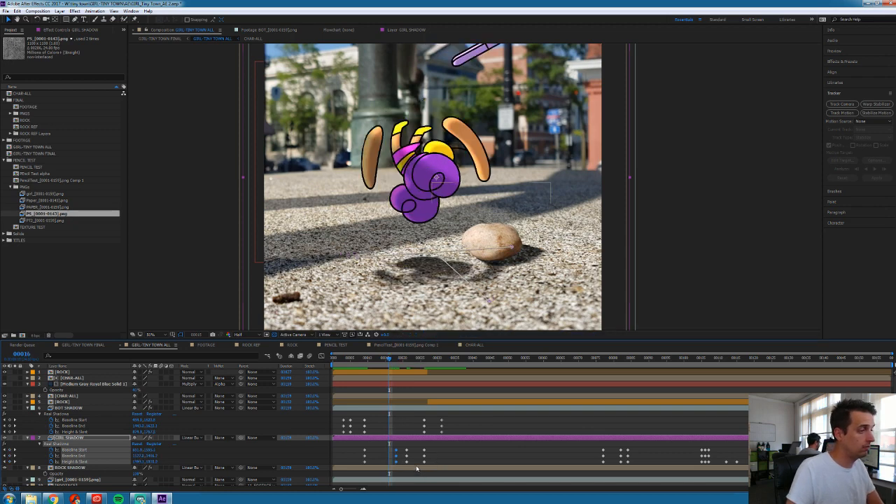
Try pasting the copied Baseline Start, Baseline End and Height & Skew keyframes over GIRL SHADOW's keyframes at frame 21
key("Page_Down")
key("Page_Down")
key("Page_Down")
key("Page_Down")
key("Page_Down")
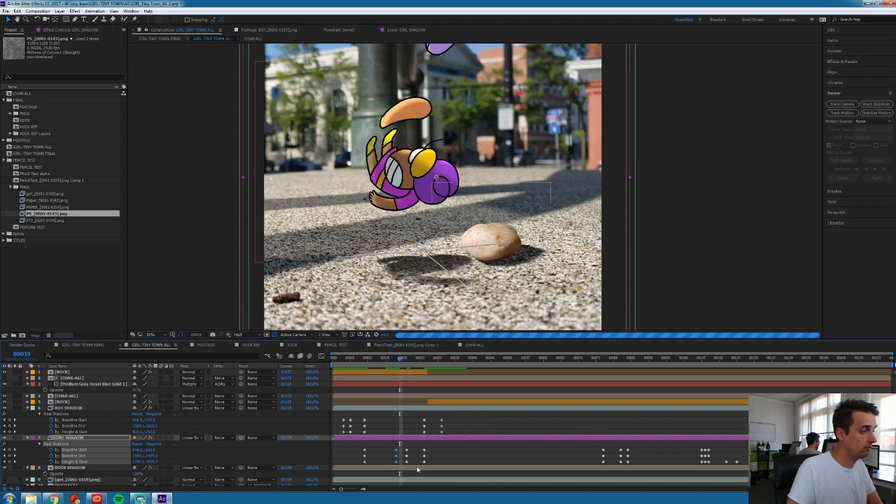
key("Page_Down")
left_click_drag(402, 446, 411, 465)
key("ctrl+v")
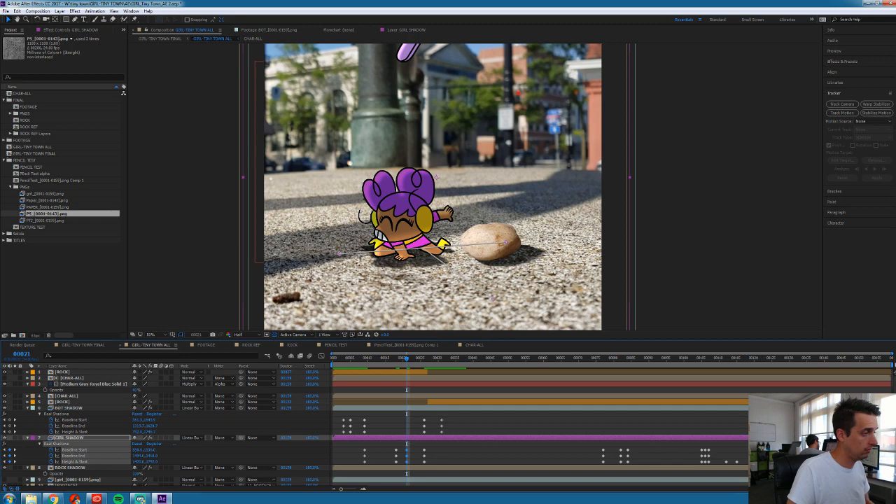
key("ctrl+z")
Copy GIRL SHADOW's Baseline Start, Baseline End and Height & Skew keyframes from frame 21 onto frame 26
key("space")
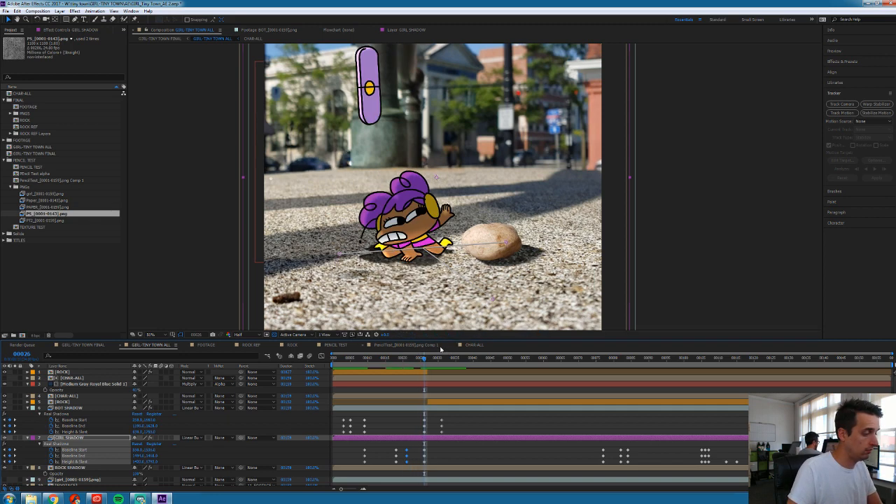
left_click_drag(417, 447, 405, 466)
key("ctrl+c")
key("ctrl+v")
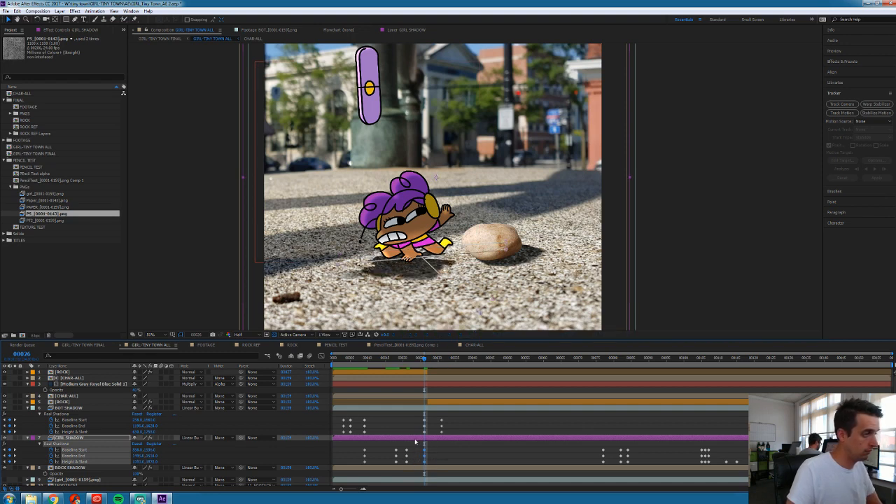
Adjust GIRL SHADOW's shadow handles at frame 26 and copy its Baseline Start, Baseline End and Height & Skew keyframes onto frame 36
left_click_drag(506, 250, 538, 315)
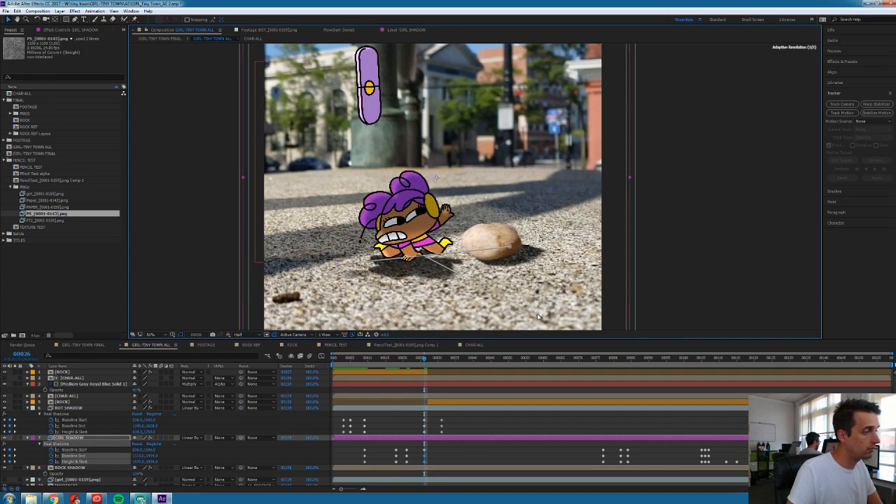
mouse_move(470, 359)
left_mouse_down()
mouse_move(481, 358)
mouse_move(459, 358)
left_mouse_up()
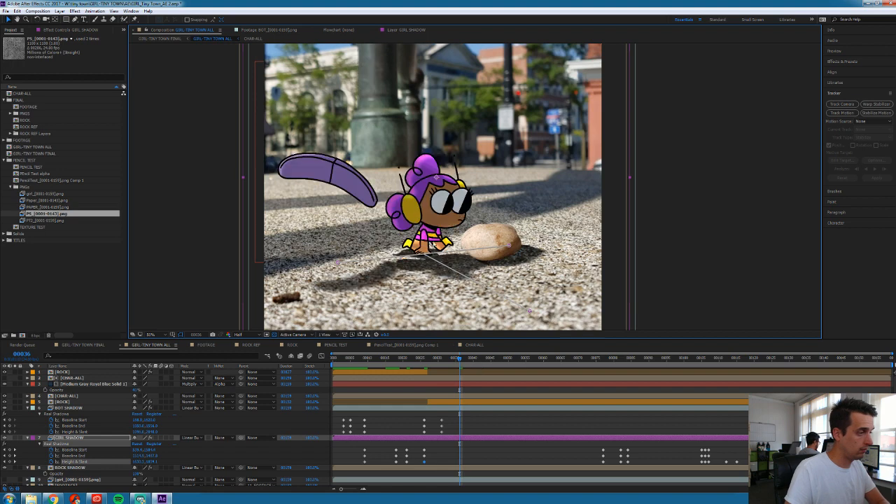
left_click_drag(441, 447, 423, 465)
key("ctrl+c")
key("ctrl+v")
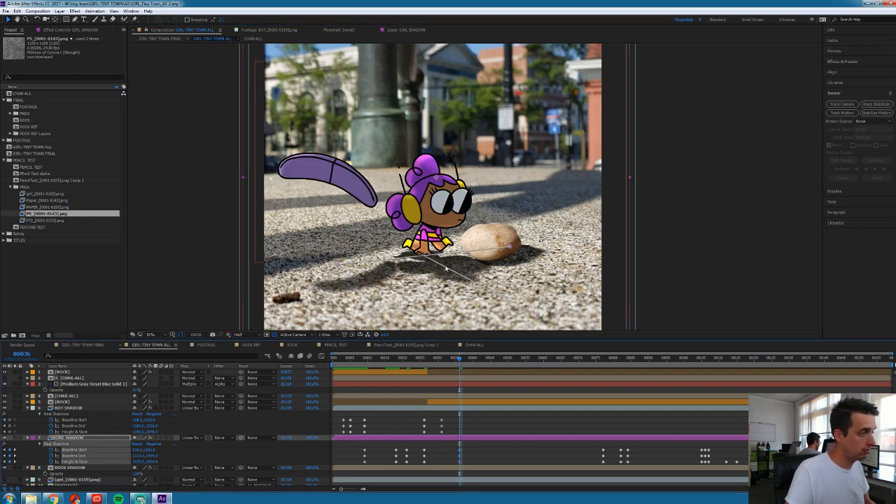
Fine-tune GIRL SHADOW's Baseline End, Baseline Start and Height & Skew at frame 36 to fit the shadow under the seated girl
left_click_drag(511, 248, 516, 242)
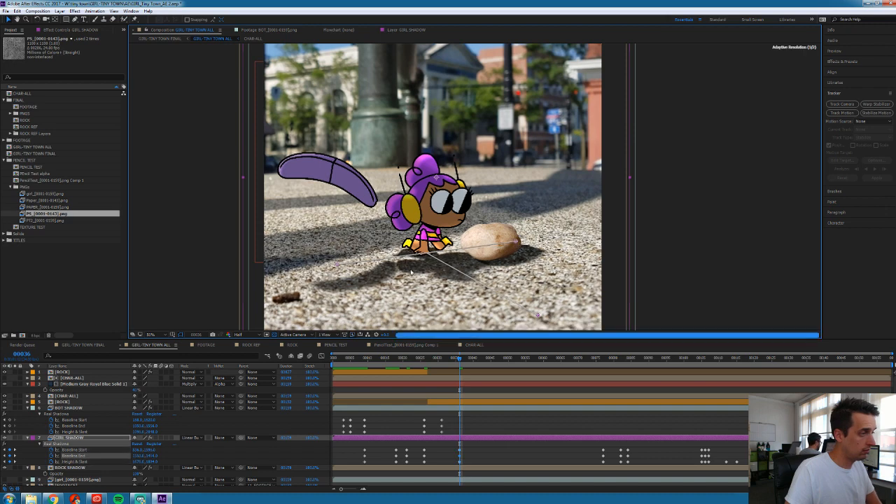
left_click_drag(338, 266, 340, 261)
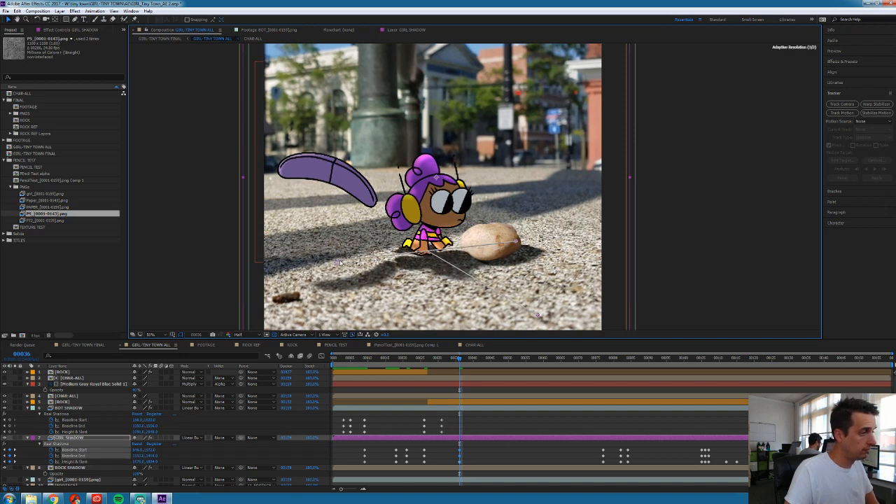
left_click_drag(538, 316, 534, 306)
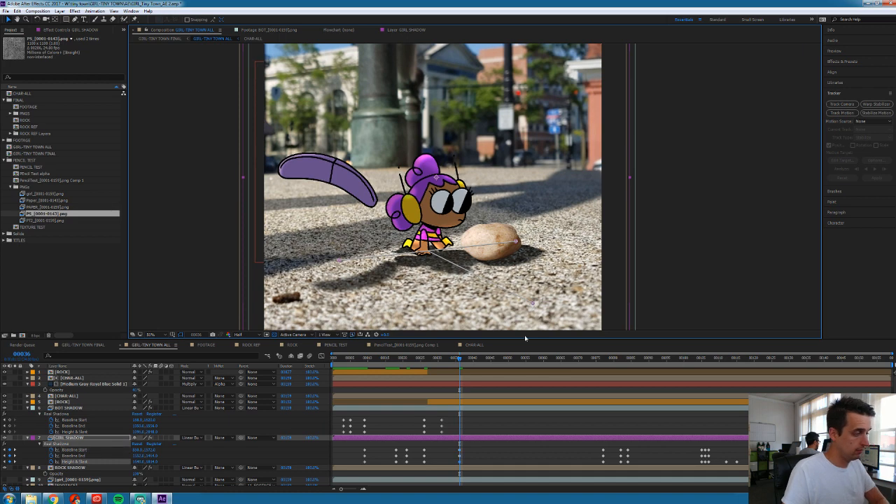
Keyframe GIRL SHADOW's Baseline Start at frame 56 and copy the Baseline End and Height & Skew keyframes from frame 36 there
key("shift+Page_Down")
key("shift+Page_Down")
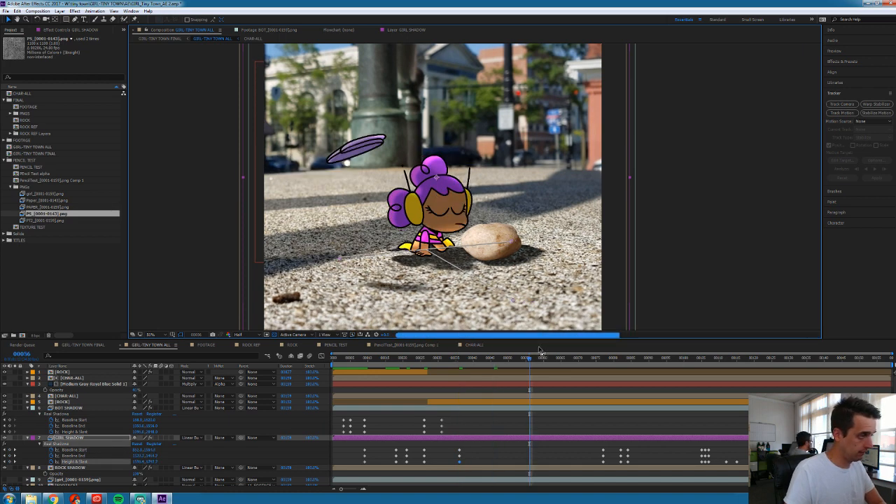
left_click_drag(340, 259, 346, 258)
key("shift+Page_Down")
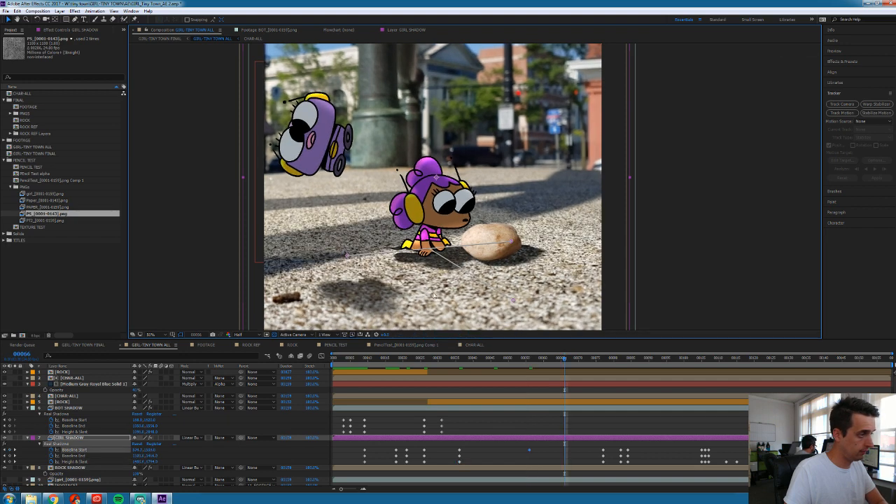
key("shift+Page_Down")
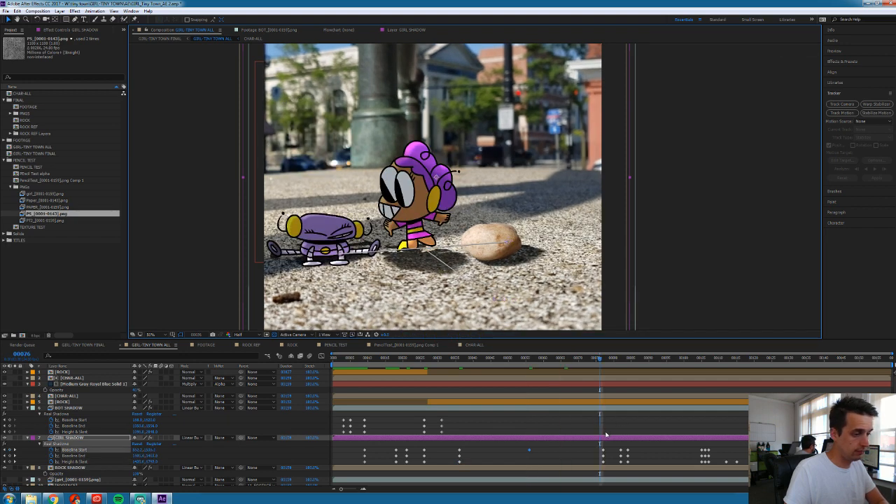
left_click(530, 359)
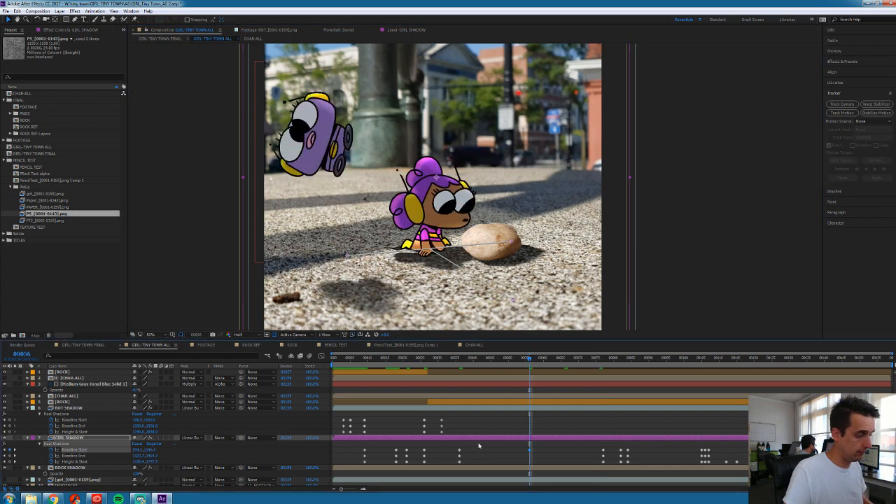
left_click_drag(471, 449, 456, 463)
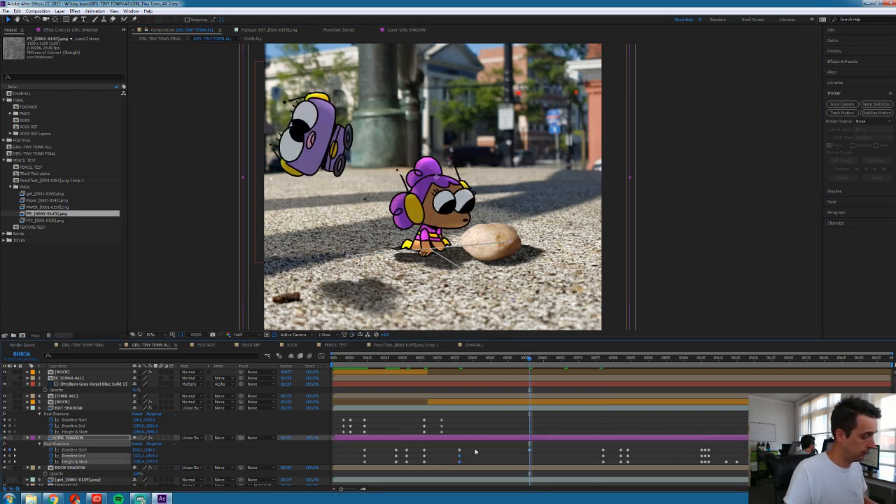
Check the frames after 56 and reposition GIRL SHADOW's Baseline End and Baseline Start at frame 61 under the leaning girl
key("shift+Page_Down")
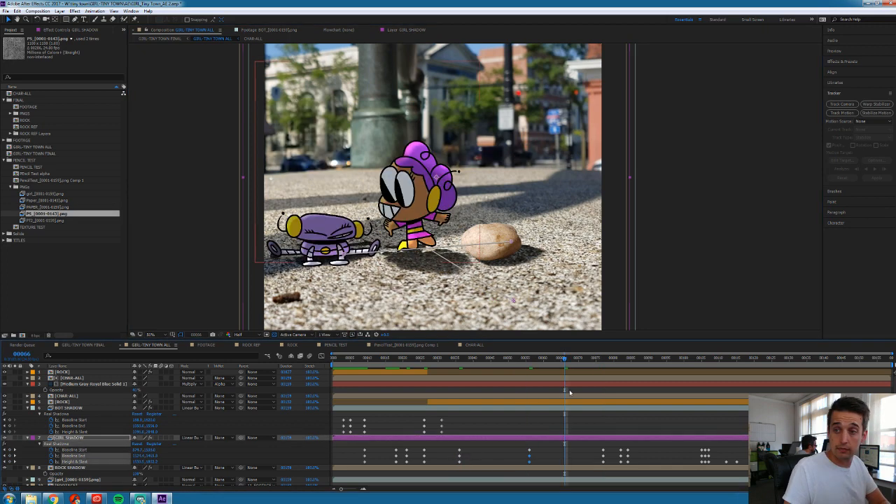
key("shift+Page_Down")
key("shift+Page_Up")
key("shift+Page_Up")
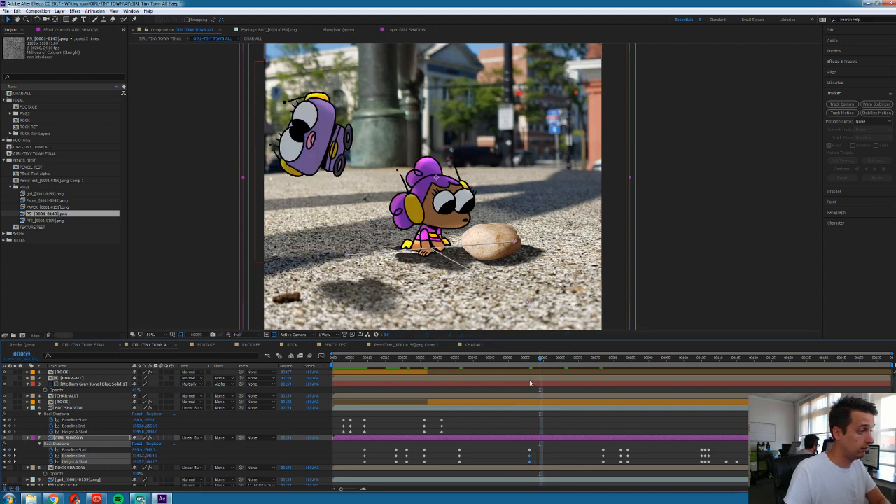
key("Page_Down")
key("Page_Down")
key("Page_Down")
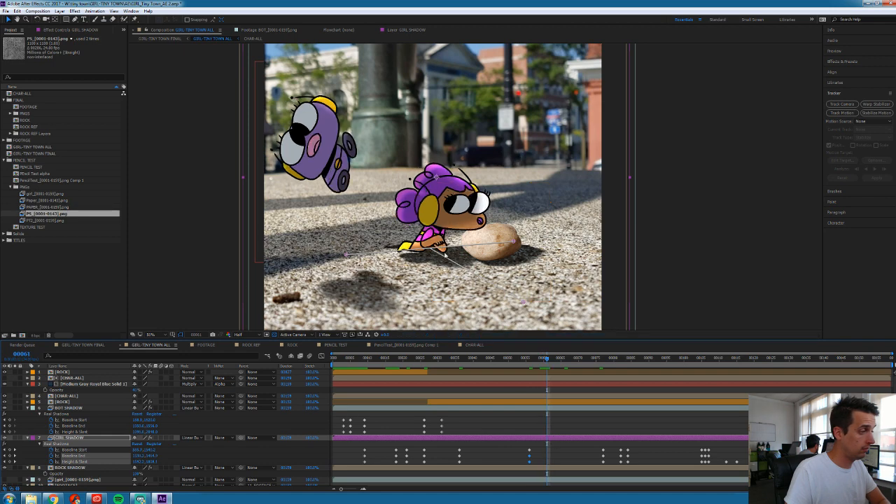
left_click_drag(514, 243, 520, 245)
left_click_drag(346, 256, 360, 256)
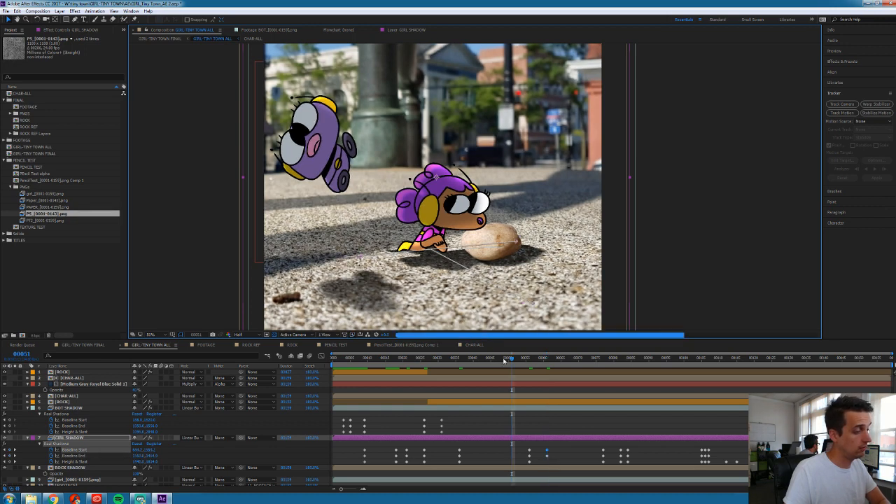
Return to frame 56 and readjust GIRL SHADOW's Baseline Start and Height & Skew to fit the girl's pose
key("Page_Up")
key("Page_Up")
key("Page_Up")
key("Page_Up")
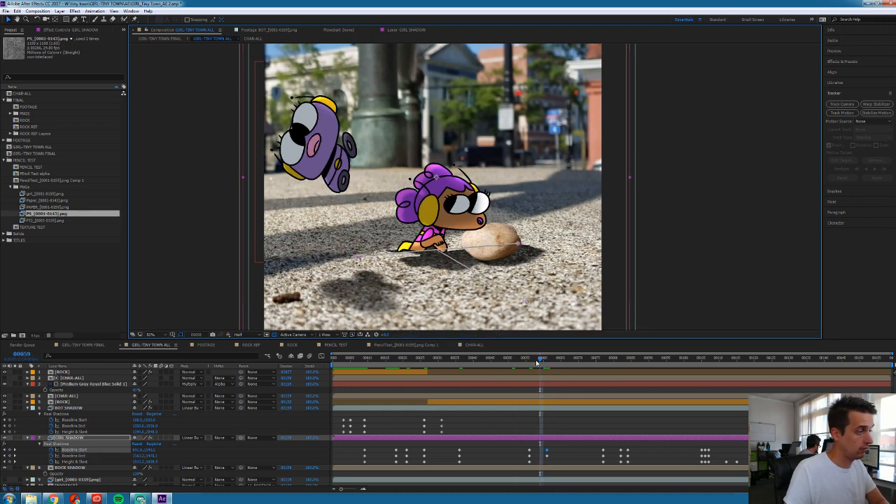
key("Page_Up")
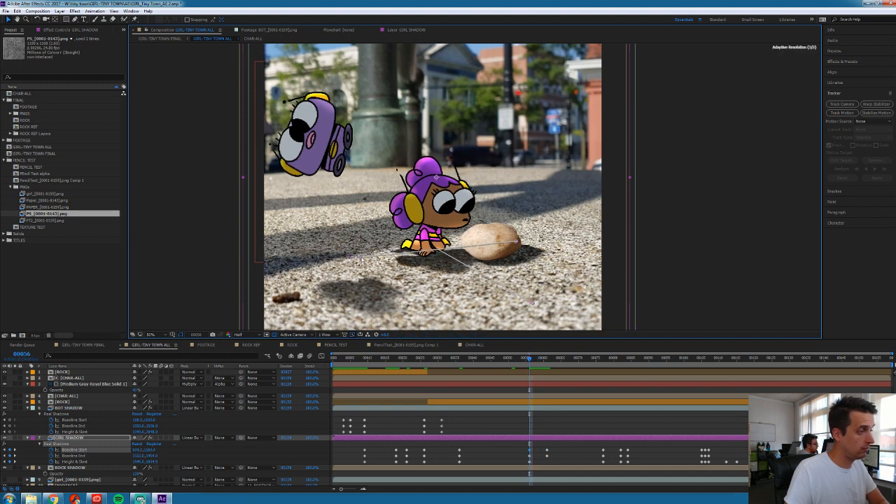
left_click(536, 302)
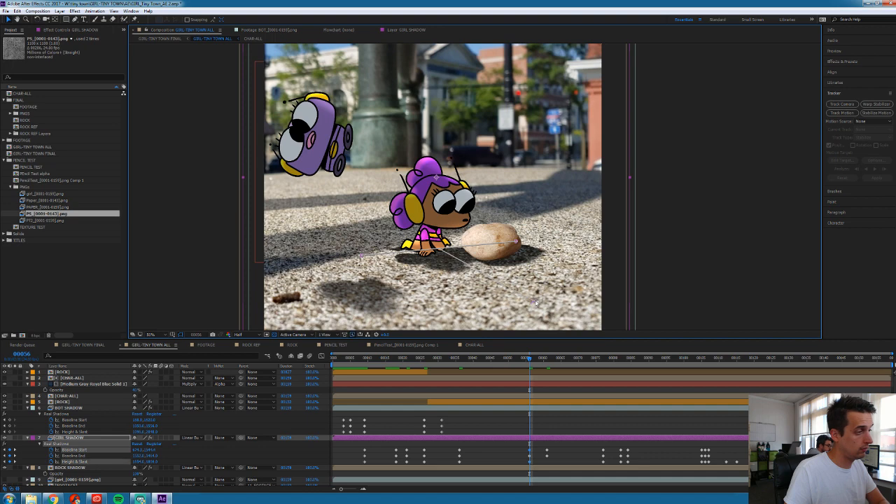
Reshape the girl's shadow at frame 66 by repositioning its Baseline Start, Baseline End and Height & Skew points under her feet
key("shift+Page_Down")
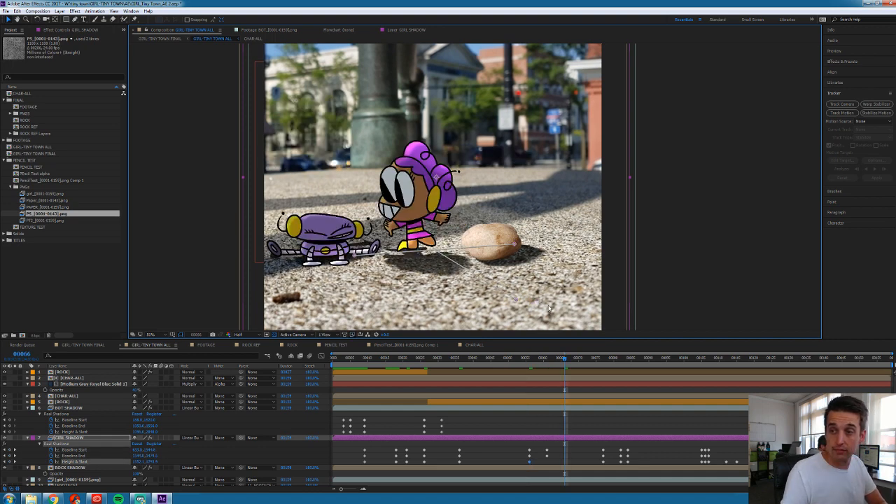
key("Page_Down")
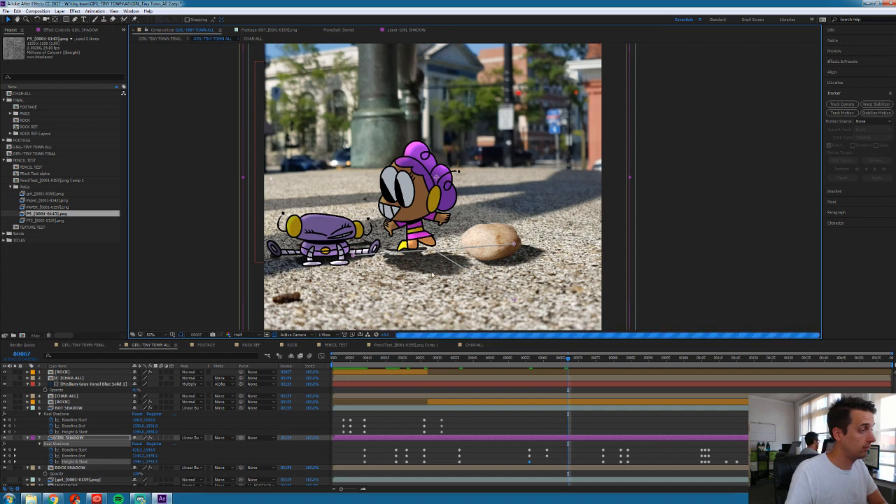
key("Page_Up")
left_click_drag(355, 256, 365, 257)
left_click_drag(516, 245, 534, 239)
left_click_drag(515, 302, 537, 295)
left_click_drag(534, 241, 542, 238)
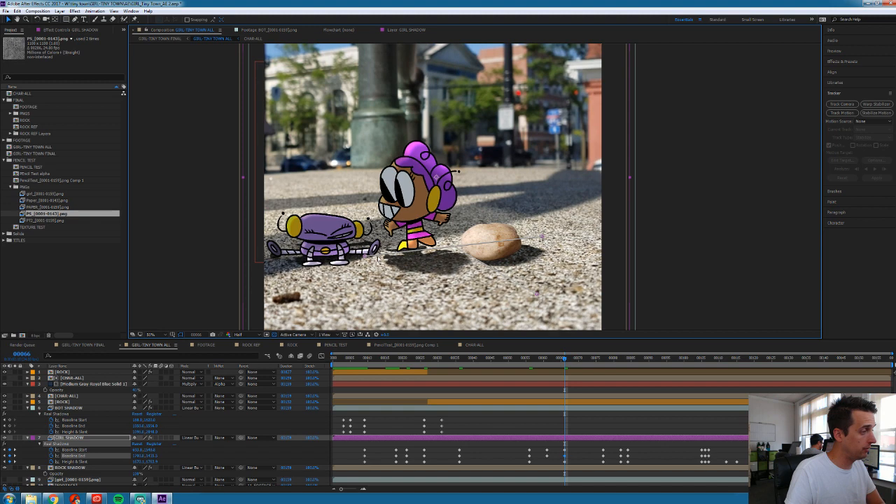
left_click_drag(365, 258, 379, 257)
left_click_drag(537, 294, 538, 292)
left_click(541, 240)
left_click_drag(543, 242, 471, 250)
left_click_drag(386, 256, 396, 257)
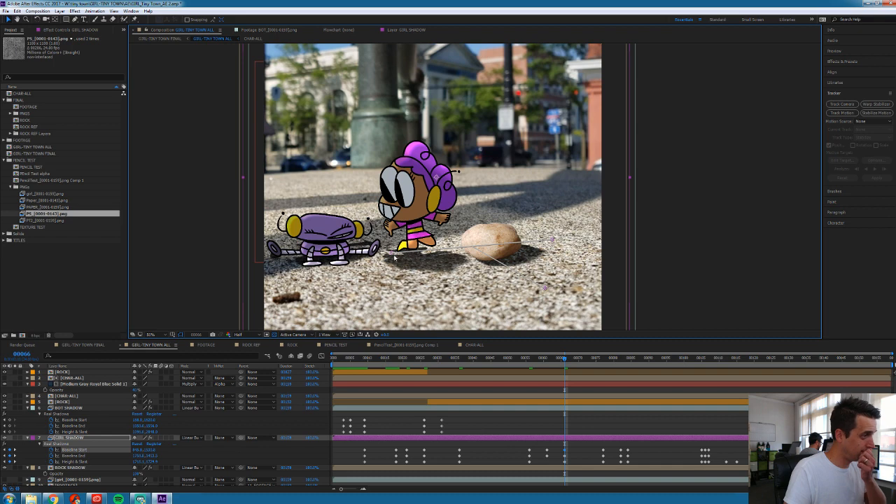
Turn off the Shadow only option in GIRL SHADOW's Real Shadows effect to show the layer's artwork
left_click(366, 439)
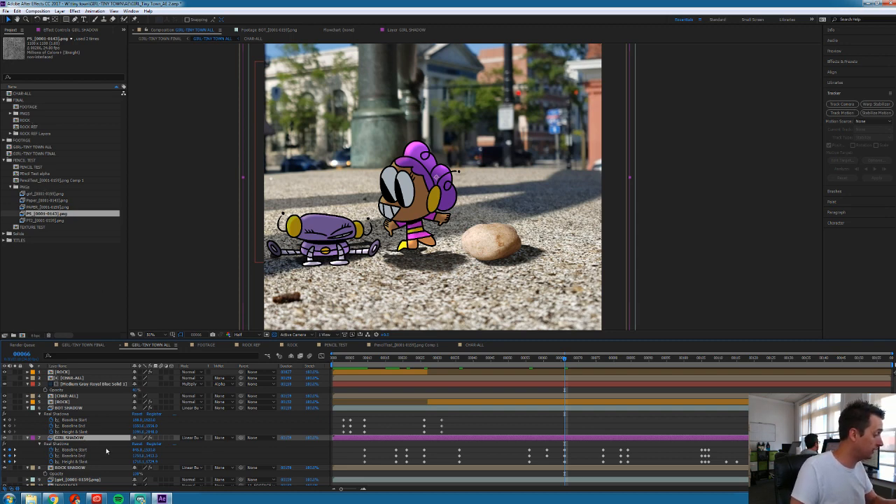
left_click(50, 31)
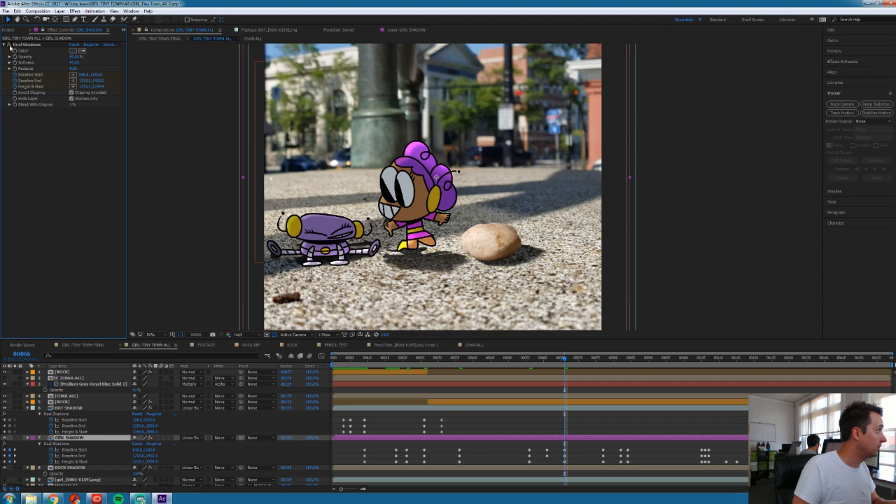
left_click(71, 98)
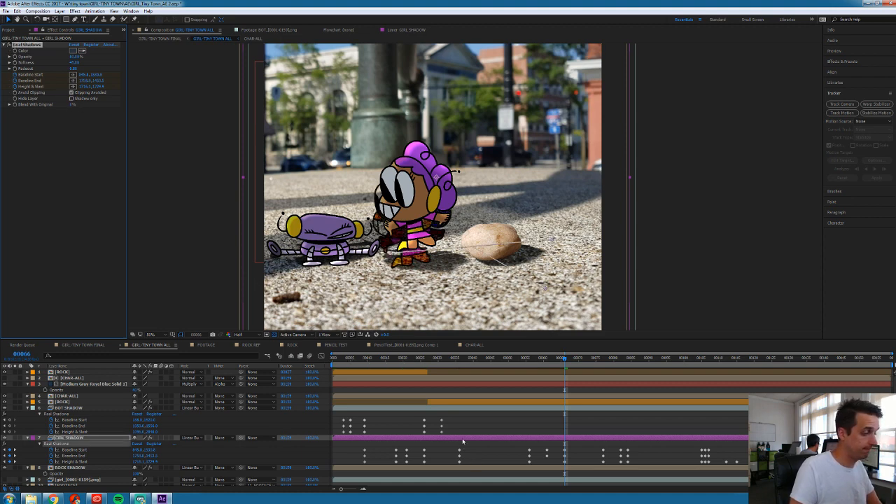
Move the GIRL SHADOW layer so its artwork lines up with the girl in the CHAR-ALL layer
left_click(463, 440)
left_click(426, 429)
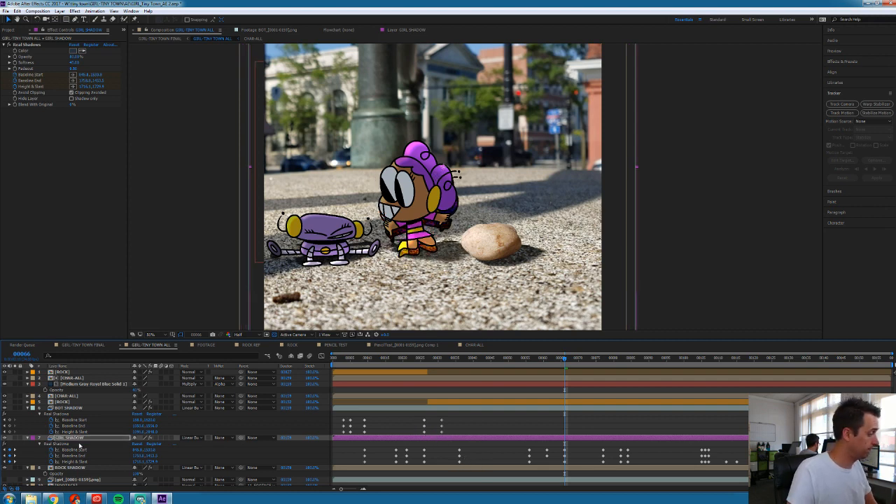
left_click(82, 439)
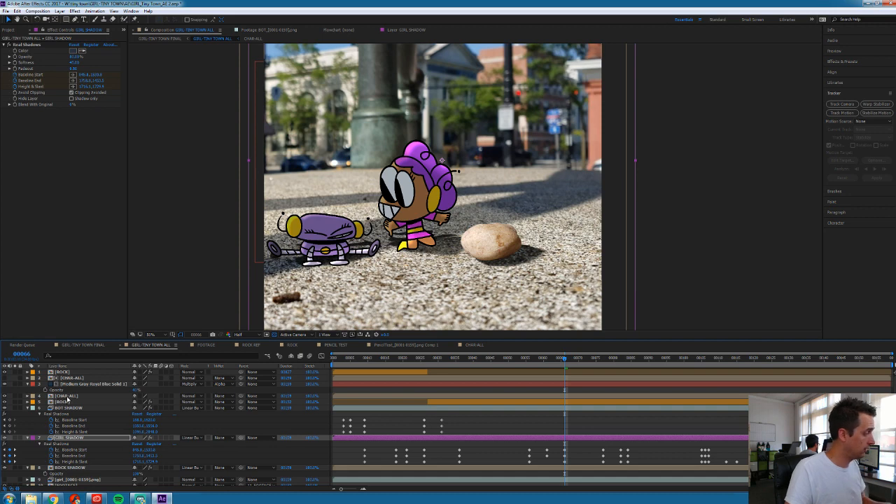
Reveal the Position properties of the CHAR-ALL and GIRL SHADOW layers to compare their placement
left_click(68, 397)
scroll(73, 448, "down", 3)
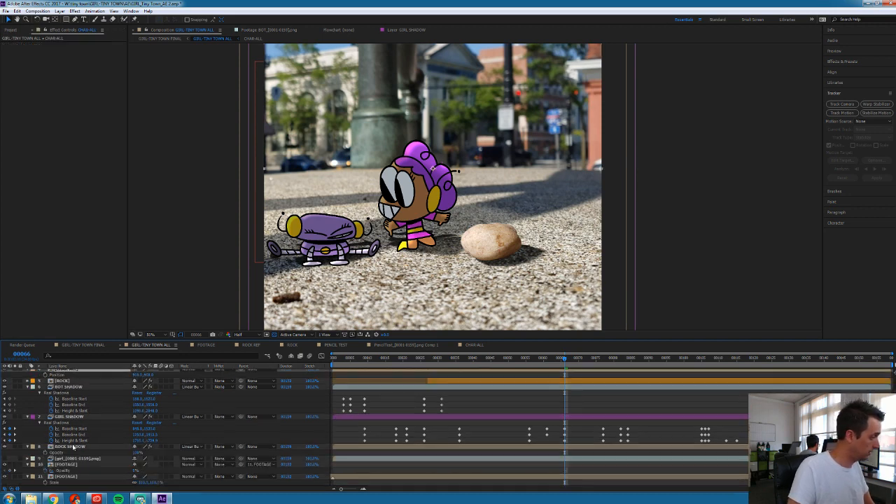
left_click(70, 418)
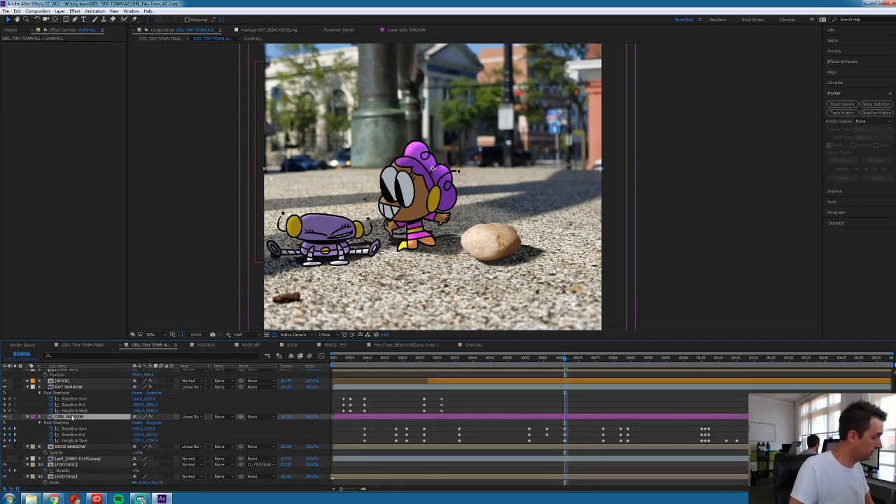
key("p")
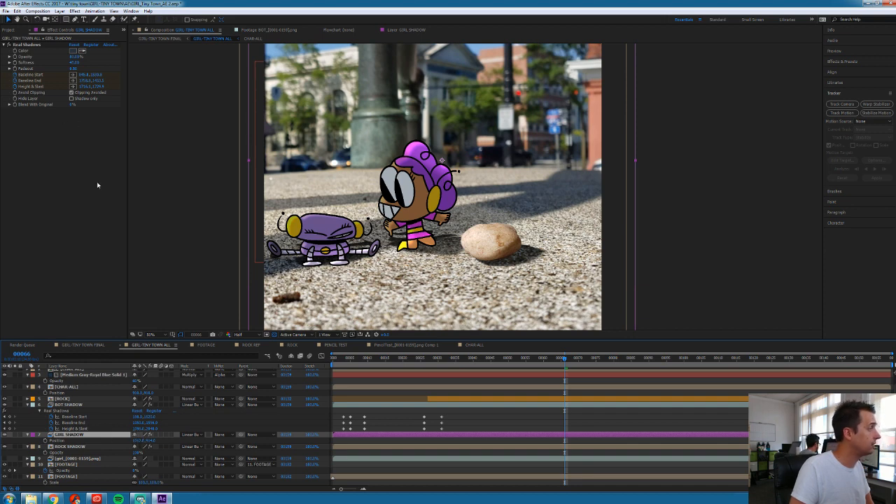
Inspect the bot and girl source layers inside the CHAR-ALL composition and return to GIRL-TINY TOWN ALL
left_click(474, 345)
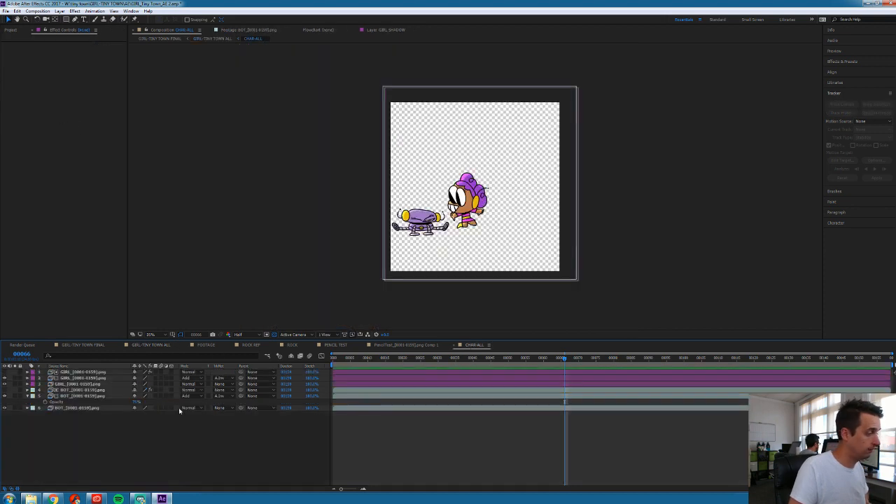
left_click(73, 408)
left_click(78, 384)
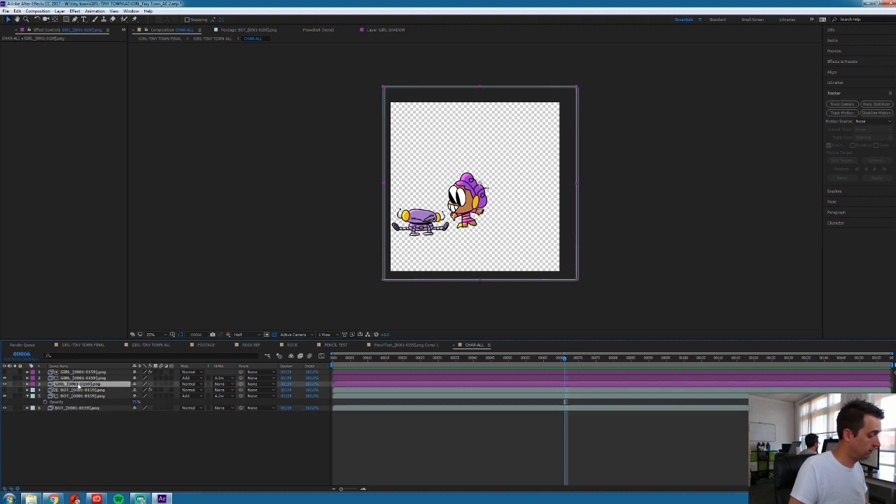
left_click(148, 345)
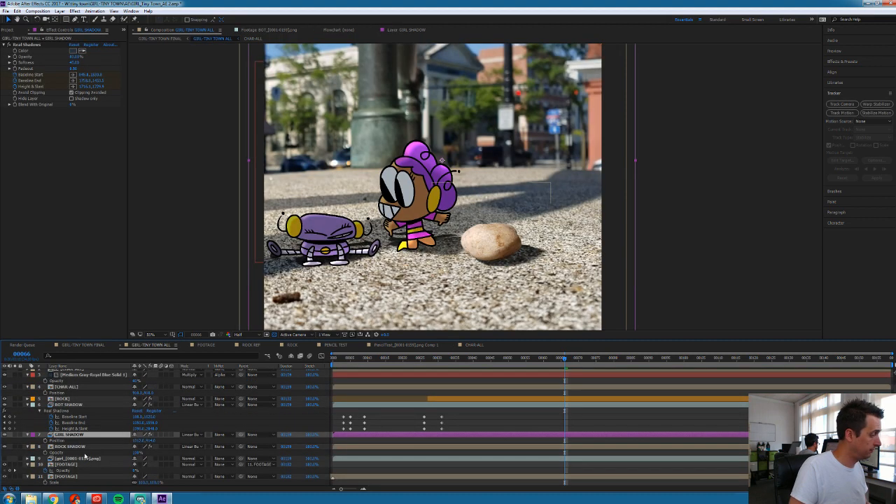
Isolate the GIRL SHADOW layer to examine its artwork and shadow, and restore the other layers' visibility
left_click(88, 436)
key("ctrl+shift+v")
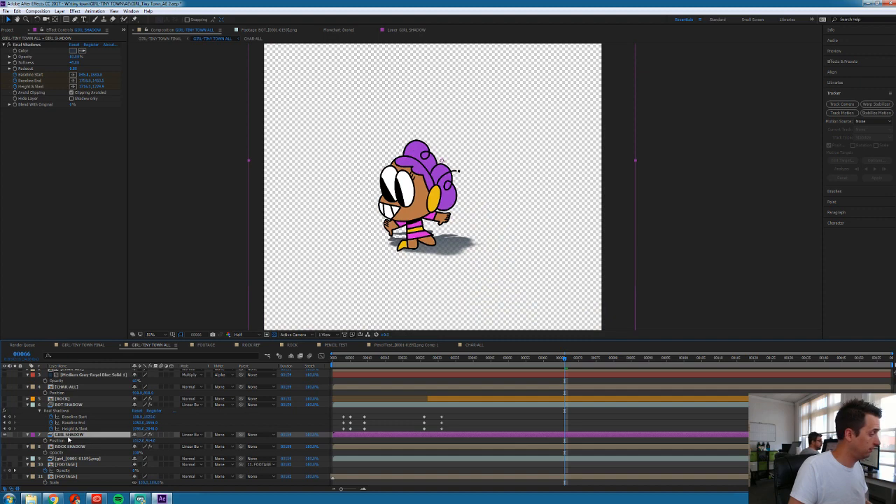
key("ctrl+shift+v")
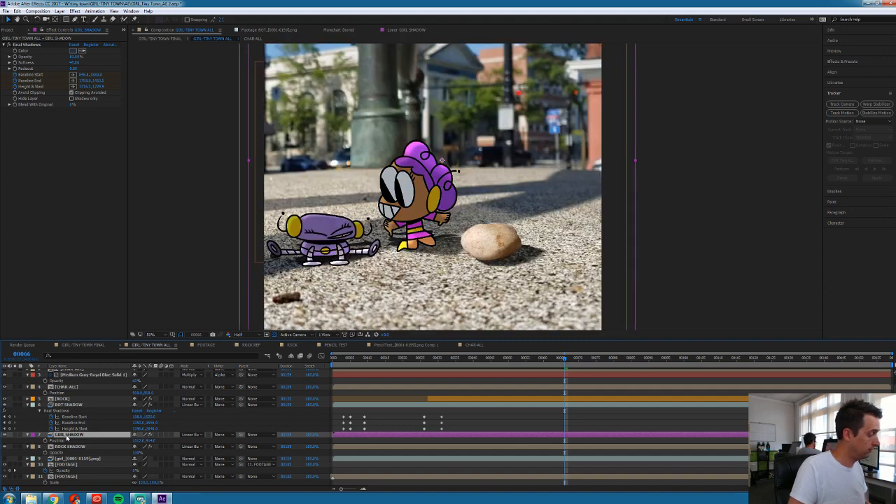
Paste the copied GIRL_[0001-0159].png layer above GIRL SHADOW and set its blending mode to Linear Burn
key("ctrl+v")
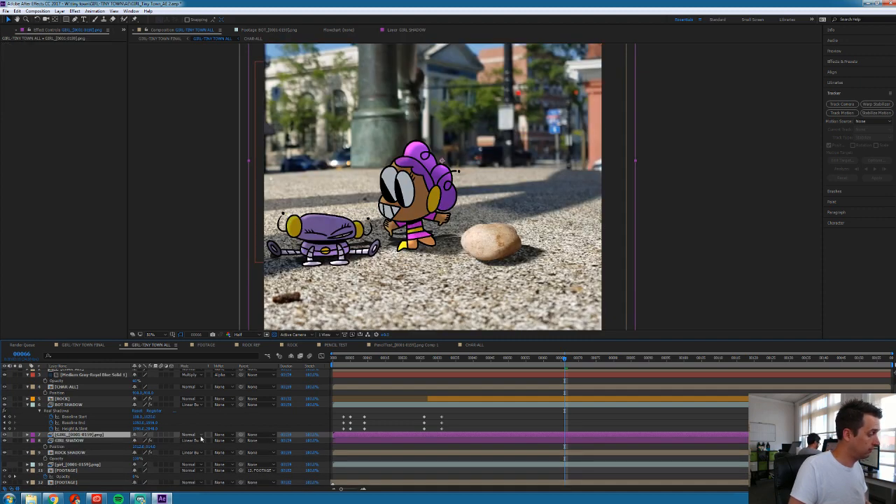
left_click(199, 434)
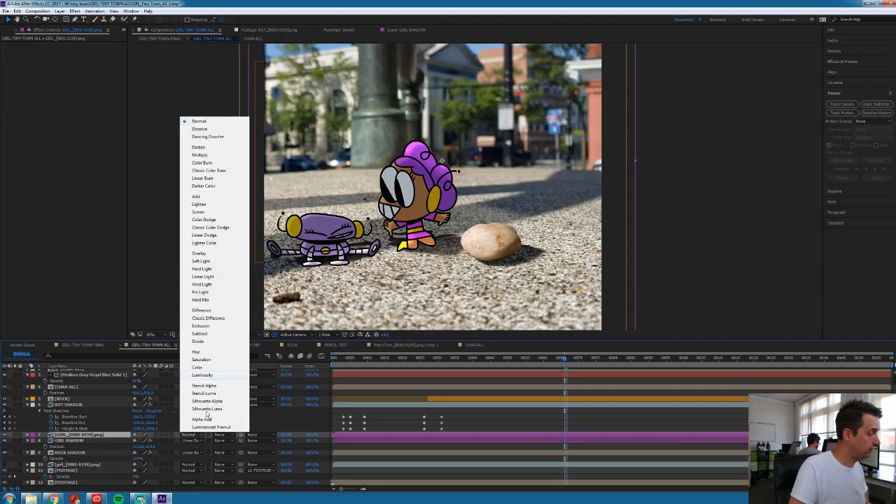
left_click(203, 178)
Copy GIRL SHADOW's Baseline Start, Baseline End and Height & Slant keyframes onto the GIRL_[0001-0159].png layer, starting at frame 9
left_click(81, 440)
key("u")
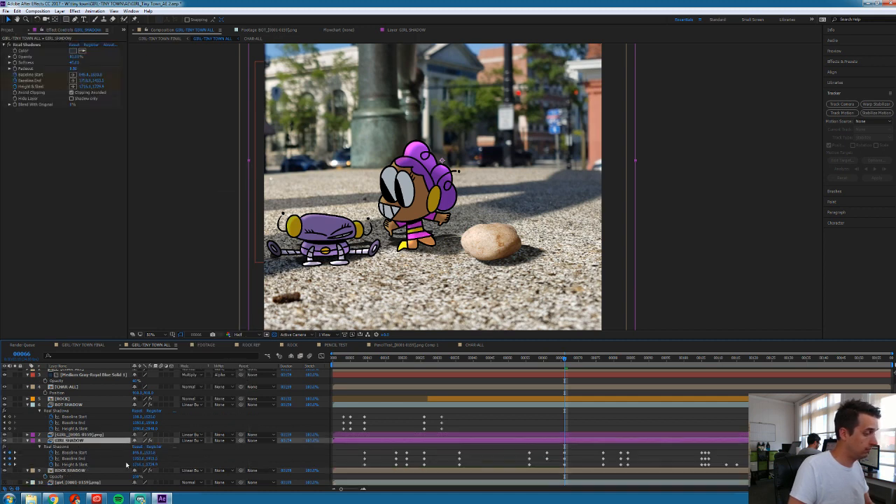
left_click(364, 360)
left_click(65, 448)
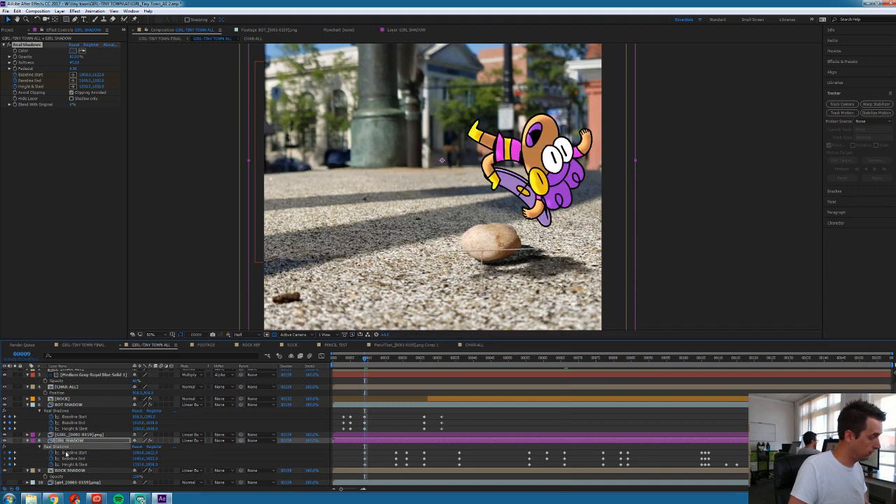
left_click(66, 453)
left_click(68, 459, "shift")
left_click(73, 465, "shift")
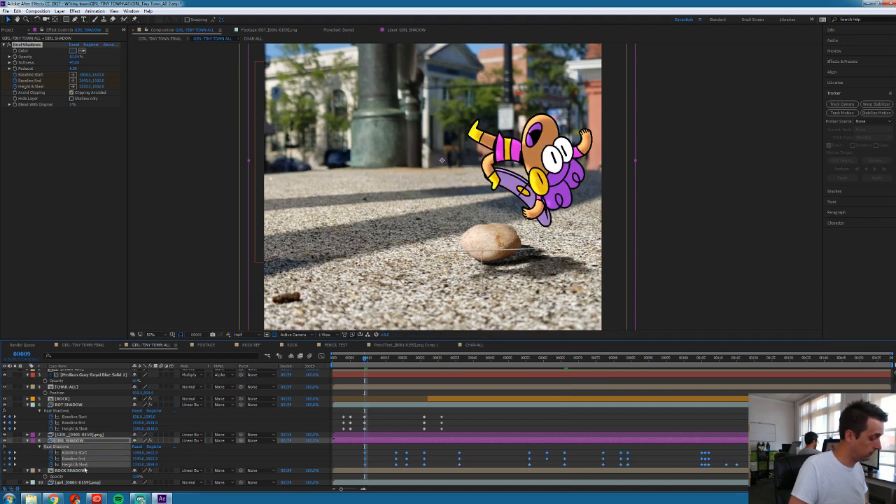
left_click(77, 435)
key("ctrl+v")
Rename the pasted GIRL_[0001-0159].png layer as GIRL SHADOW
key("Return")
type("GIRL SHADO")
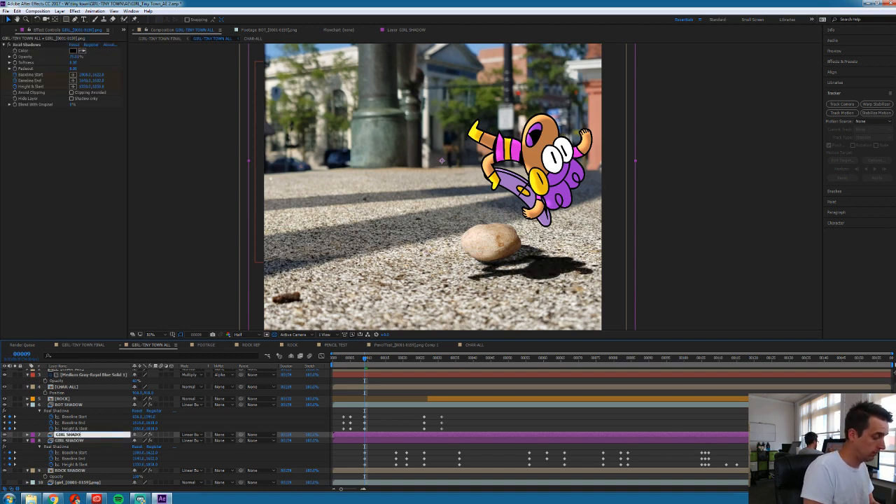
type("W")
key("Return")
left_click(82, 441)
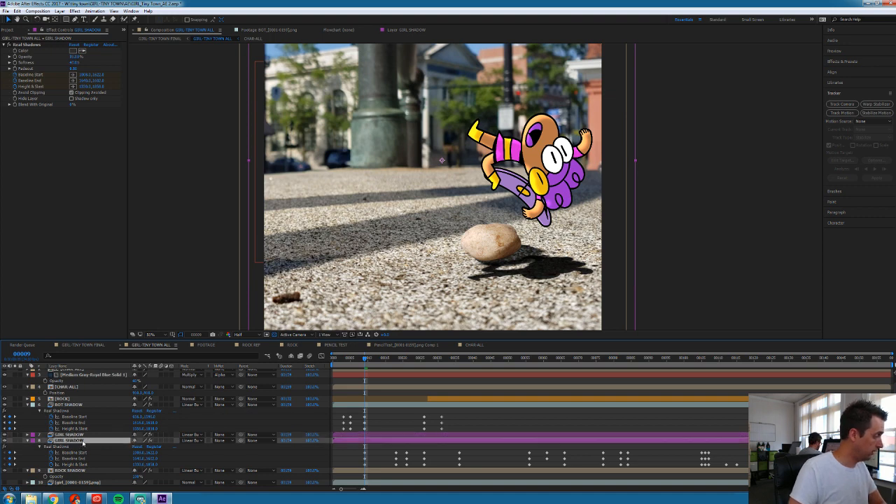
key("Delete")
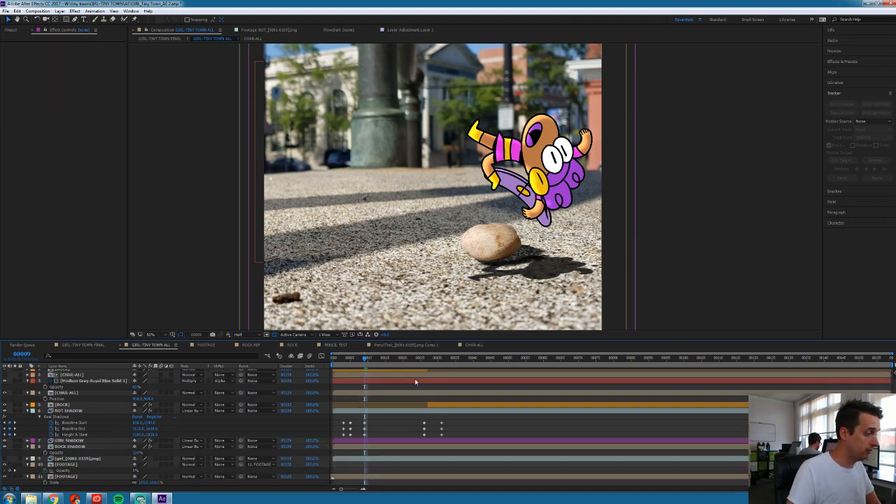
key("ctrl+z")
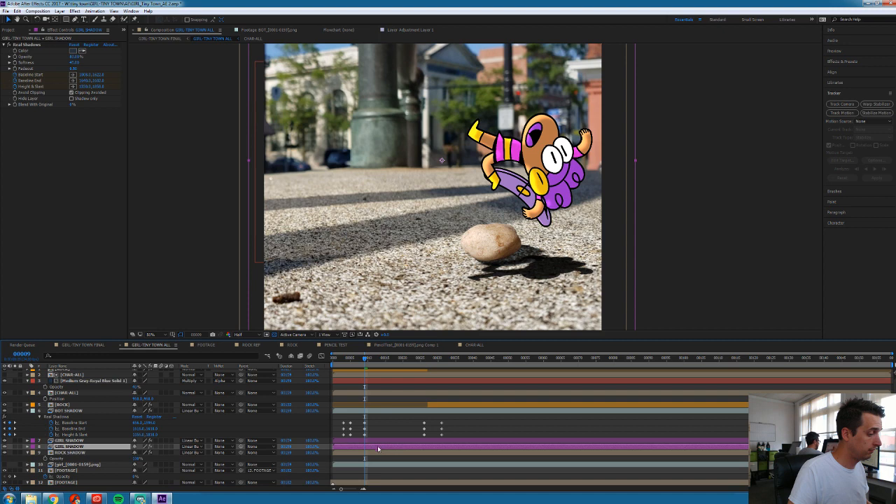
Replace the new GIRL SHADOW layer's Real Shadows effect with the original layer's version and delete the original GIRL SHADOW layer
left_click(373, 443)
left_click(373, 446)
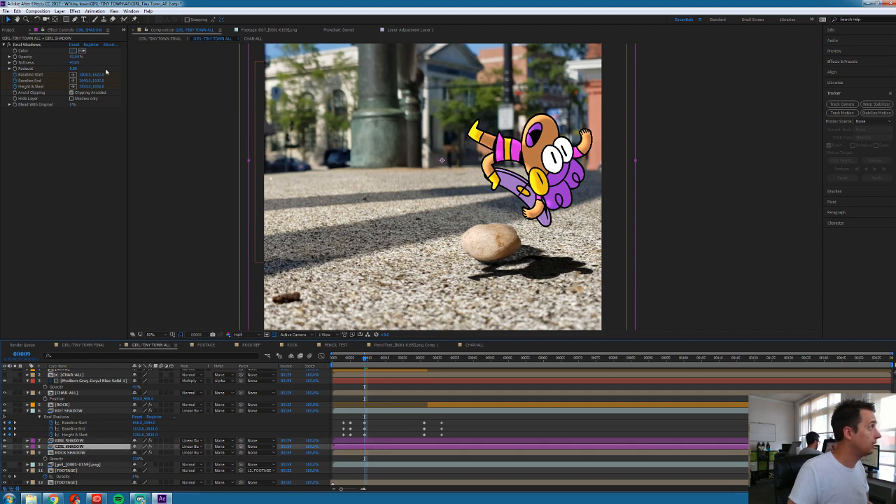
left_click(25, 46)
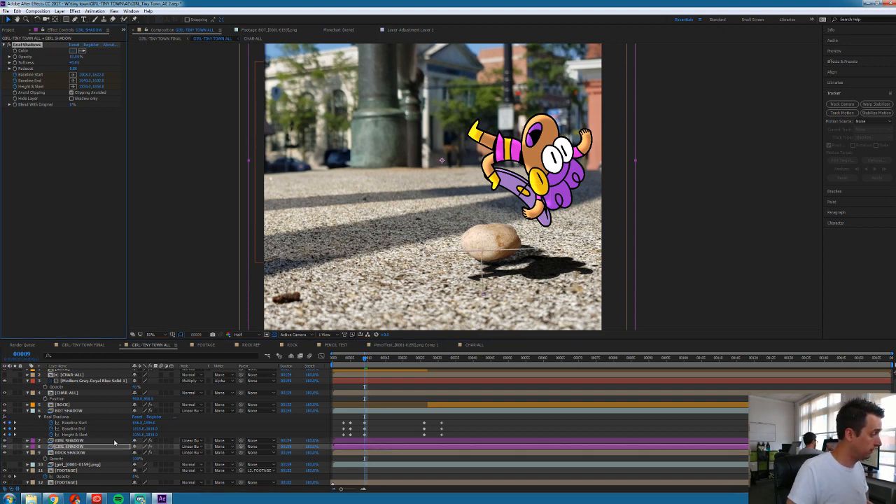
left_click(114, 441)
left_click(26, 45)
left_click(88, 447)
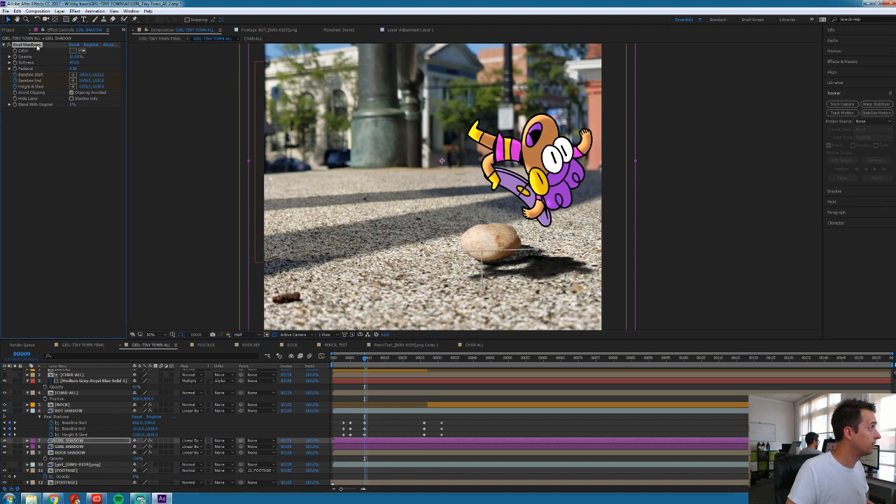
key("Delete")
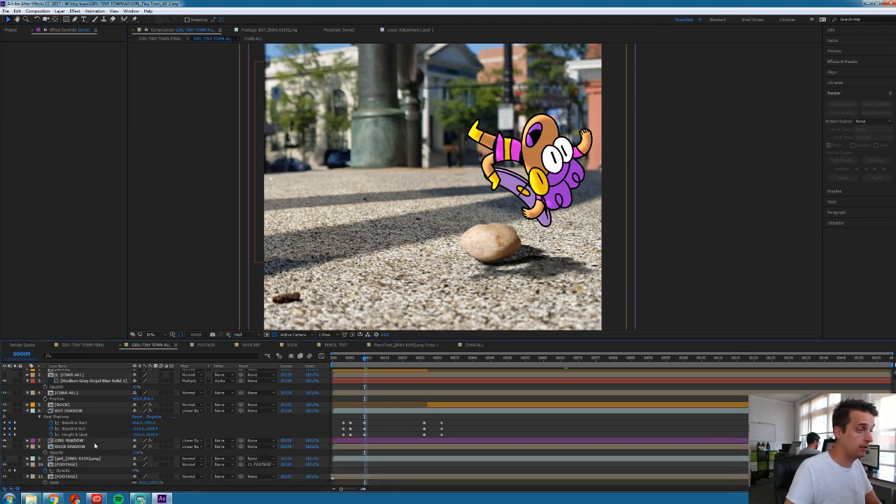
Collapse the expanded layer properties, reveal GIRL SHADOW's keyframes, and solo the GIRL SHADOW and CHAR-ALL layers
key("u")
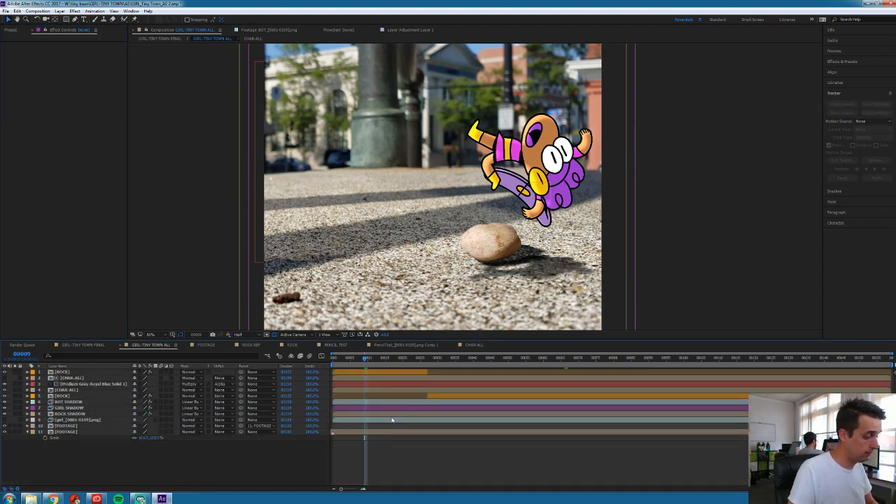
left_click(390, 409)
key("u")
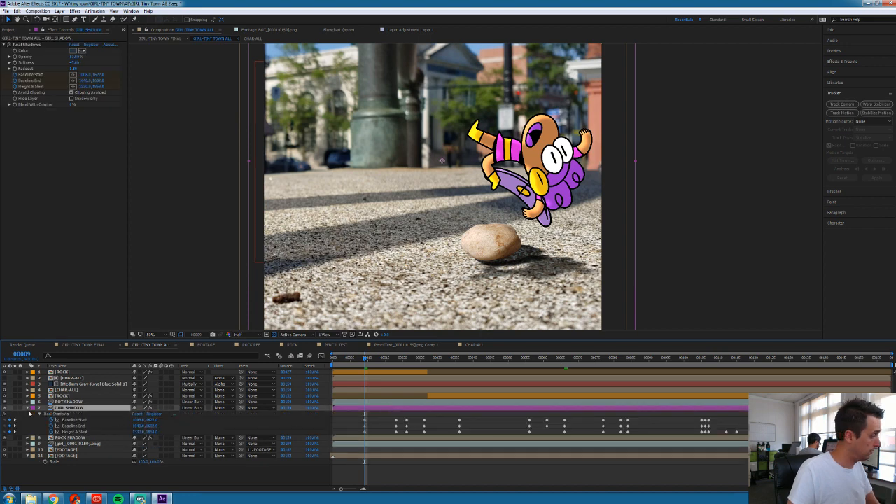
left_click(16, 408)
left_click(15, 395)
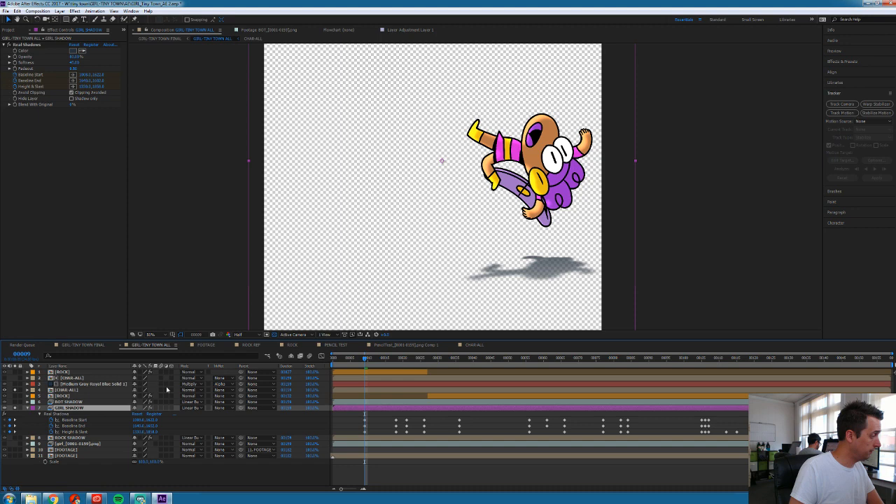
At frame 21, reposition GIRL SHADOW's Real Shadows baseline and slant points so the shadow meets the landed girl
left_click(397, 360)
key("Page_Down")
key("Page_Down")
key("Page_Down")
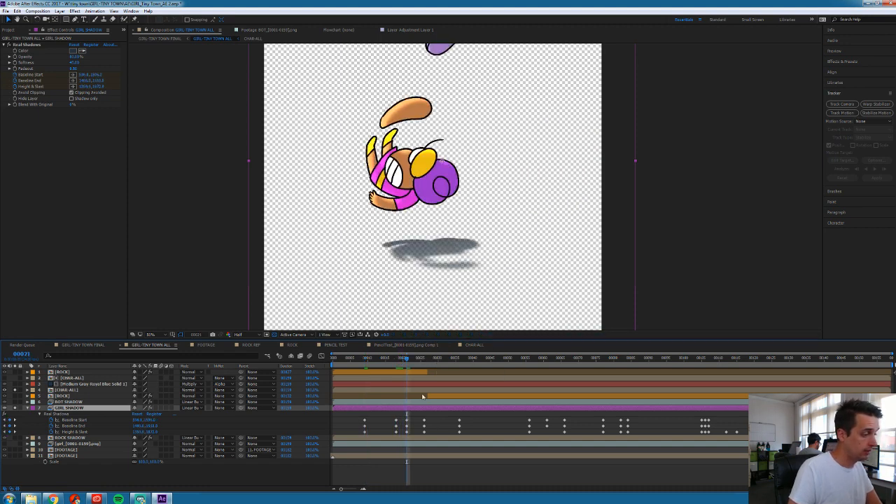
left_click(408, 420)
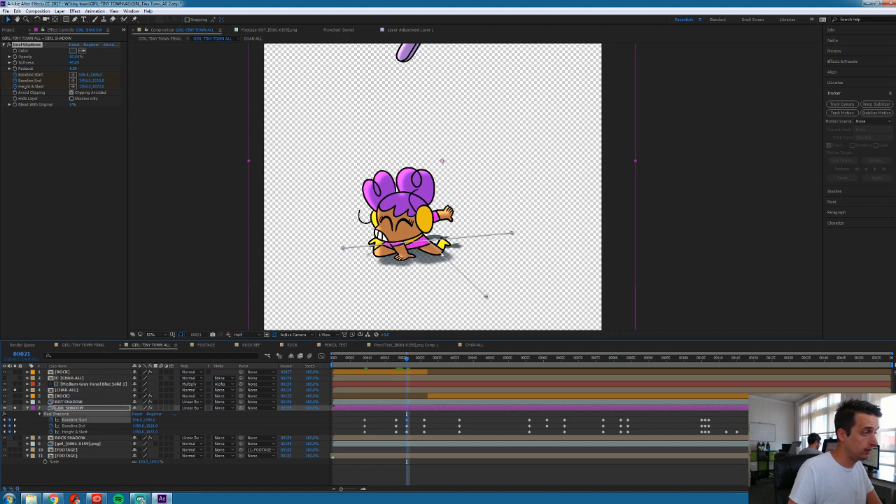
left_click_drag(512, 234, 513, 243)
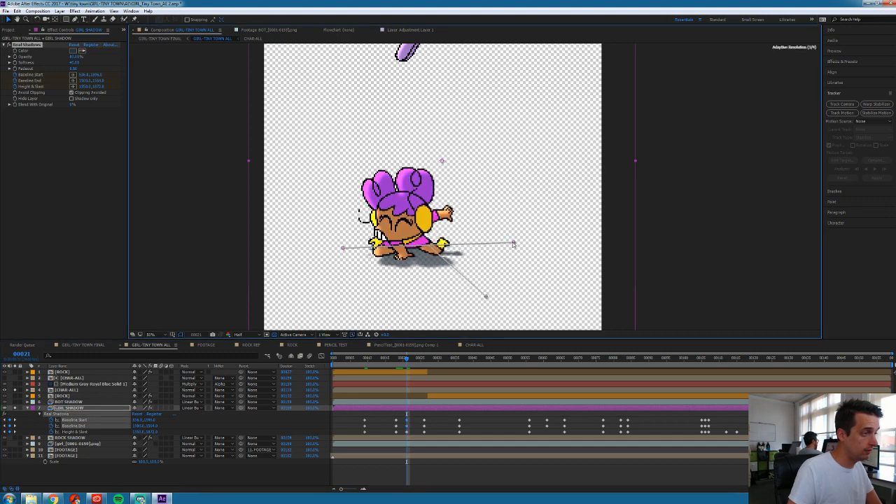
left_click_drag(343, 248, 344, 253)
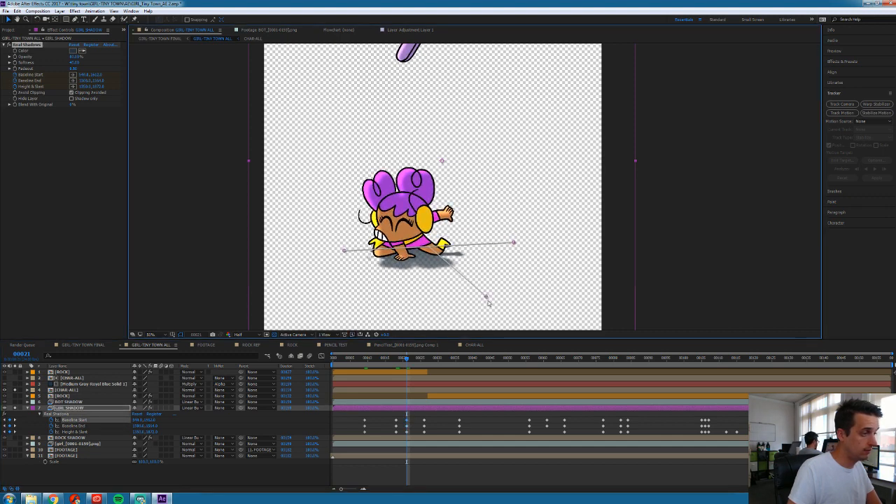
left_click_drag(498, 300, 498, 287)
At frame 26, realign both baseline ends and the Height & Slant point of GIRL SHADOW with the crouching girl
left_click(425, 358)
left_click_drag(516, 231, 520, 241)
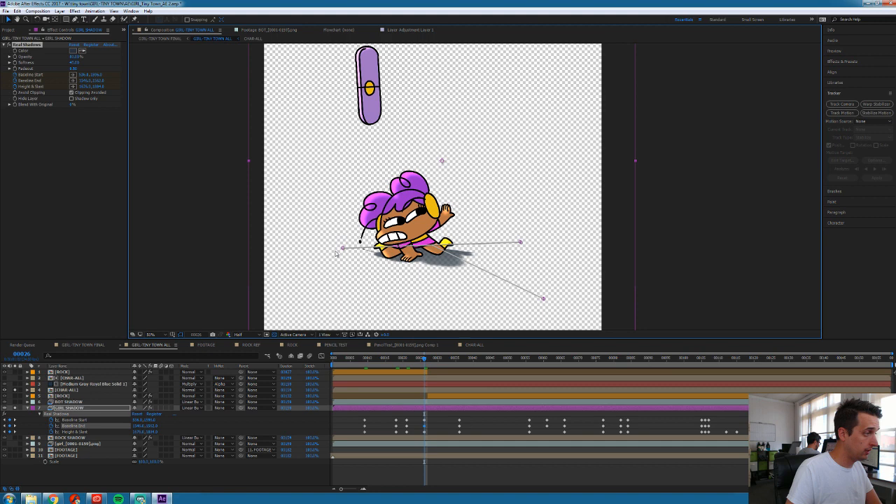
left_click_drag(343, 249, 351, 250)
left_click_drag(544, 300, 554, 304)
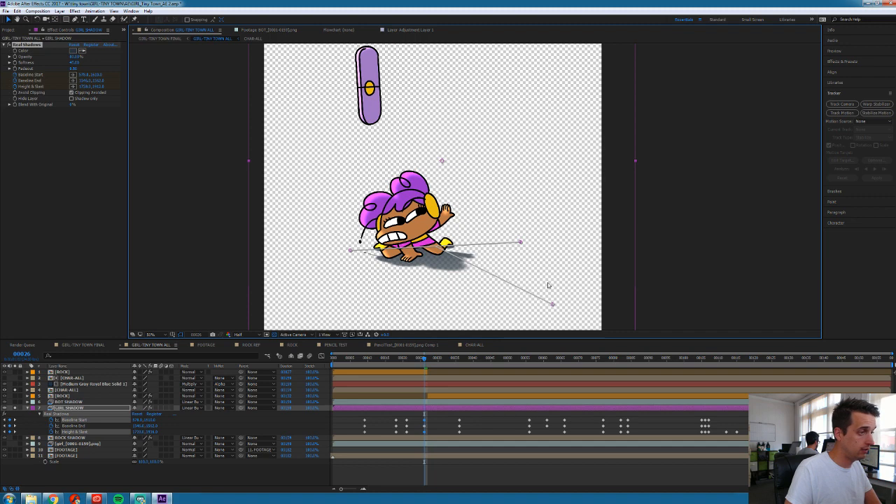
left_click_drag(521, 243, 521, 240)
left_click_drag(352, 251, 353, 248)
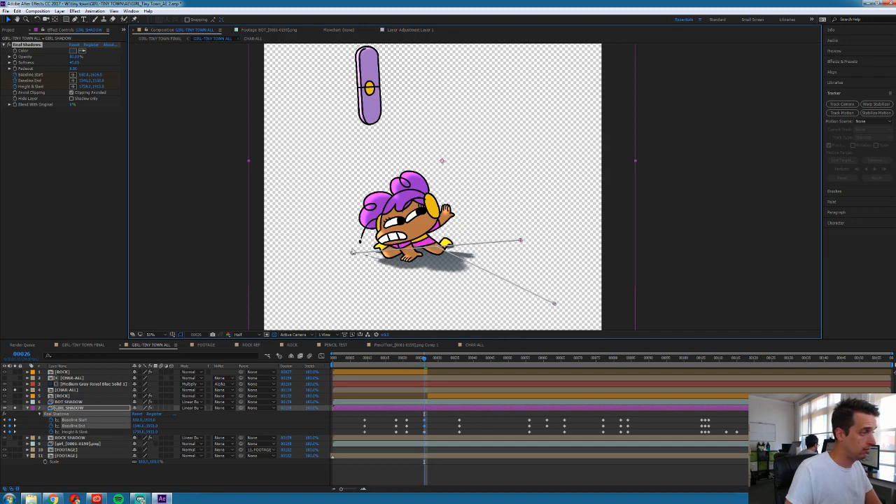
At frame 36, adjust GIRL SHADOW's baseline and slant points so the shadow attaches beneath the sitting girl
left_click(460, 360)
left_click_drag(346, 245, 346, 258)
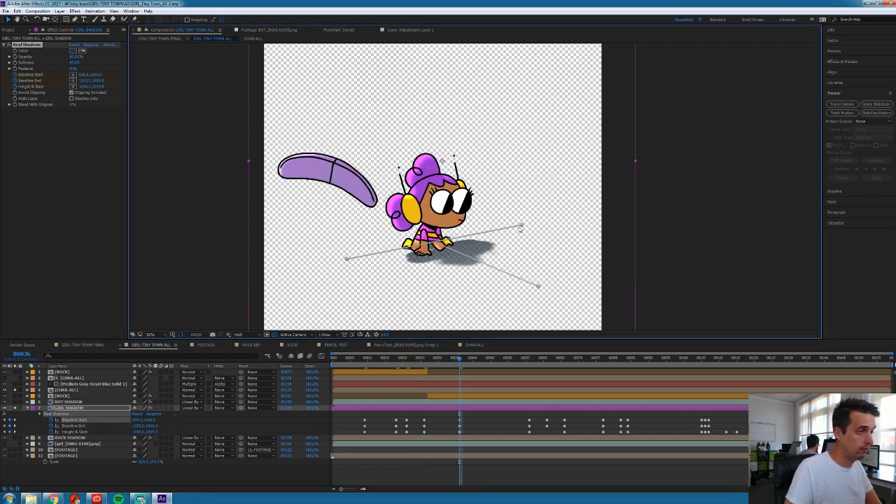
left_click_drag(523, 228, 527, 234)
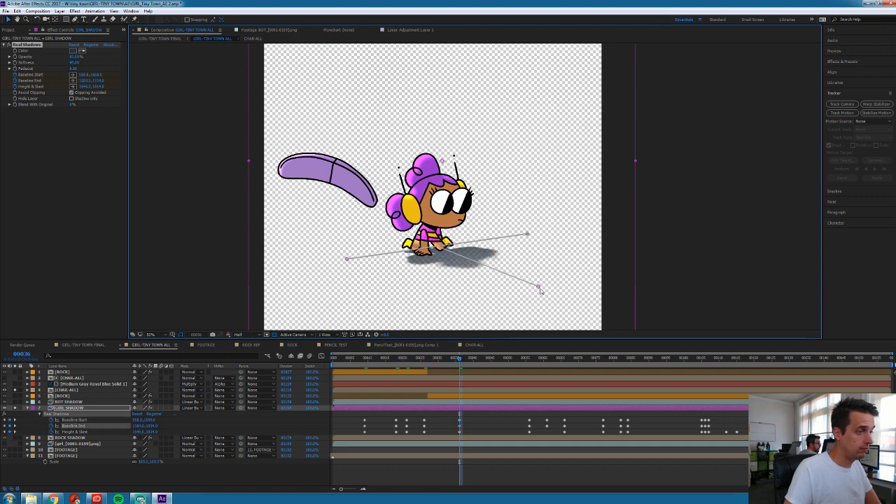
left_click_drag(538, 287, 536, 295)
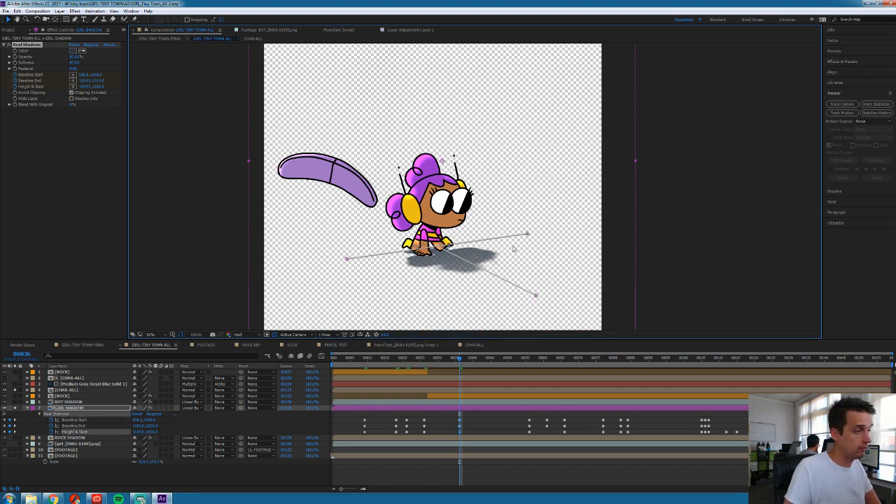
left_click_drag(348, 260, 346, 257)
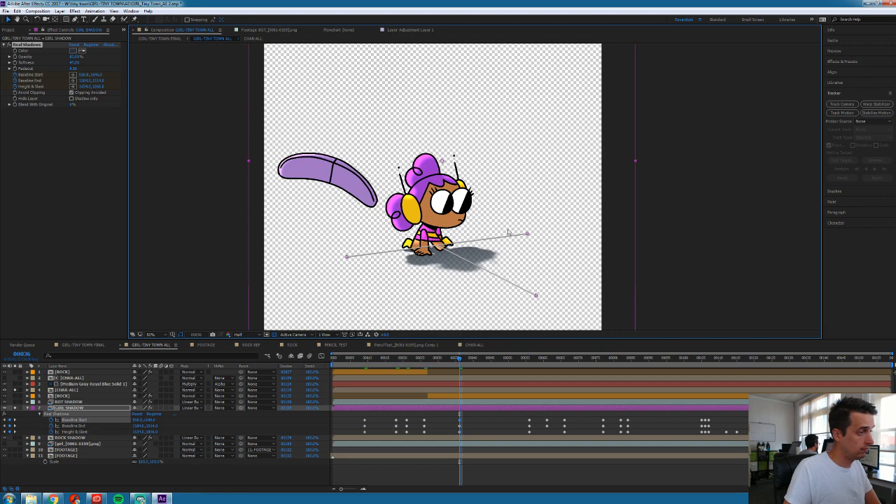
left_click_drag(528, 238, 526, 235)
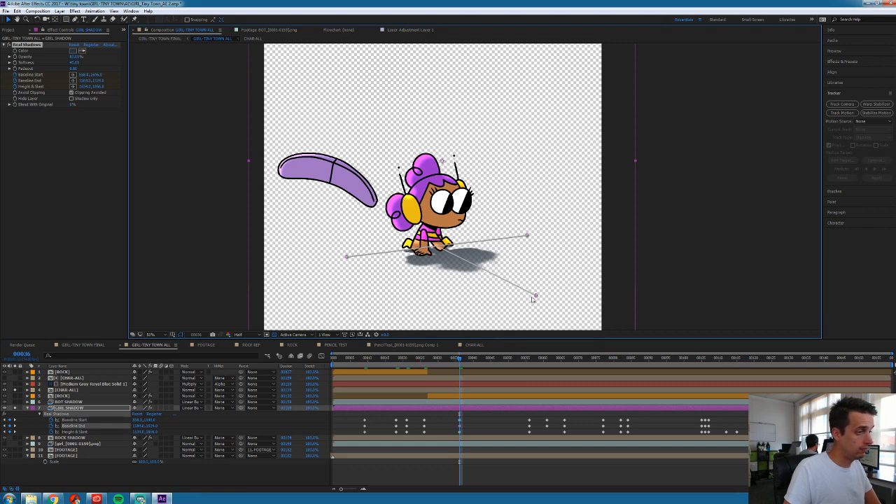
left_click_drag(535, 299, 536, 303)
left_click_drag(528, 237, 528, 238)
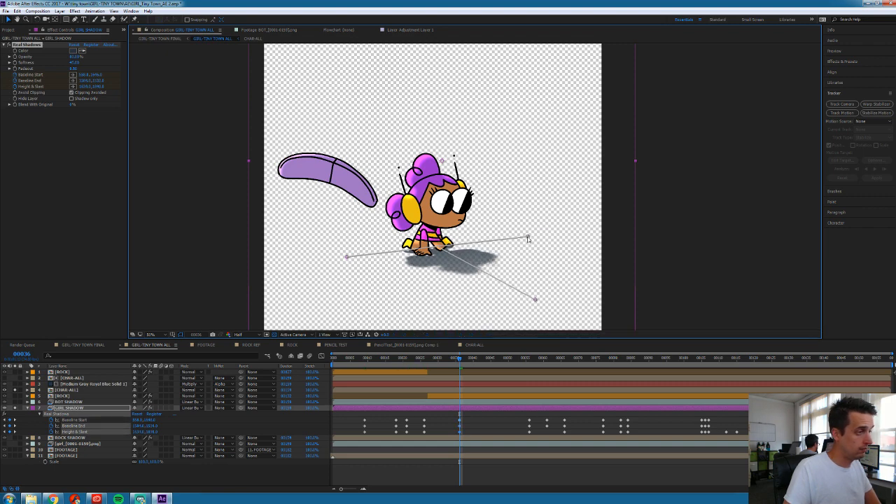
At frame 56, lower GIRL SHADOW's baseline ends and shift its Height & Slant point to fit the shadow under the girl
left_click(530, 360)
left_click_drag(368, 243, 353, 264)
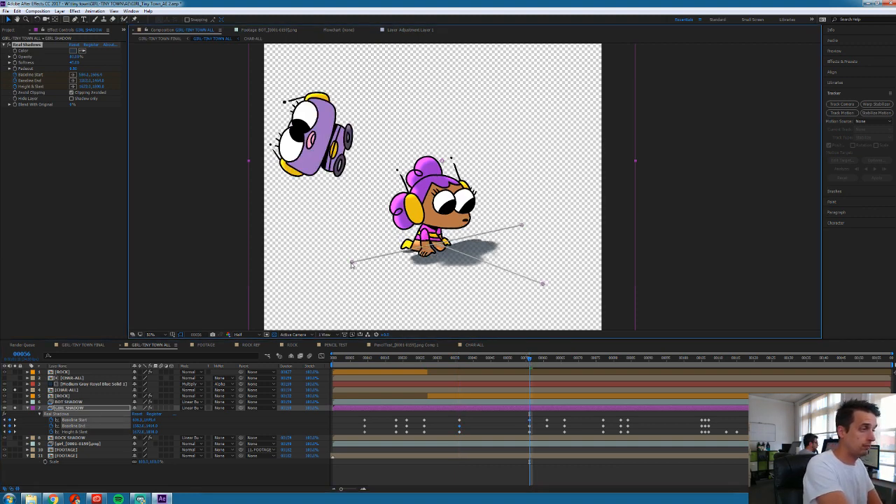
left_click_drag(523, 226, 526, 231)
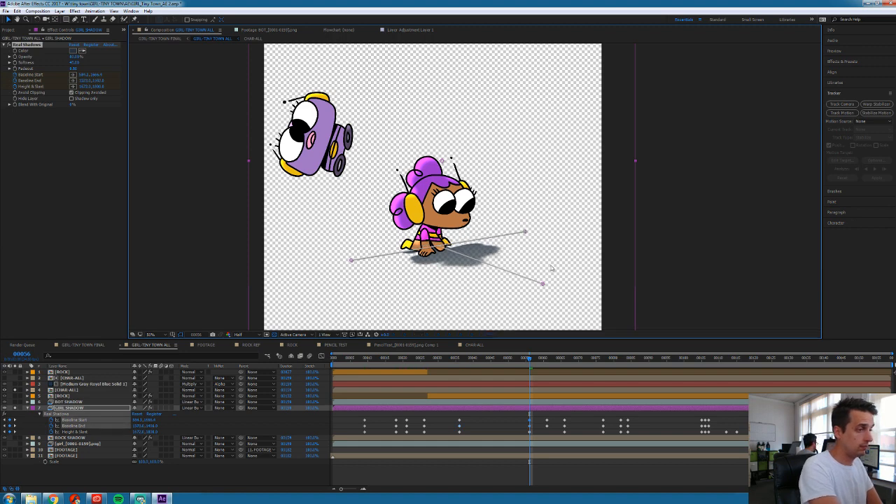
left_click_drag(543, 283, 514, 303)
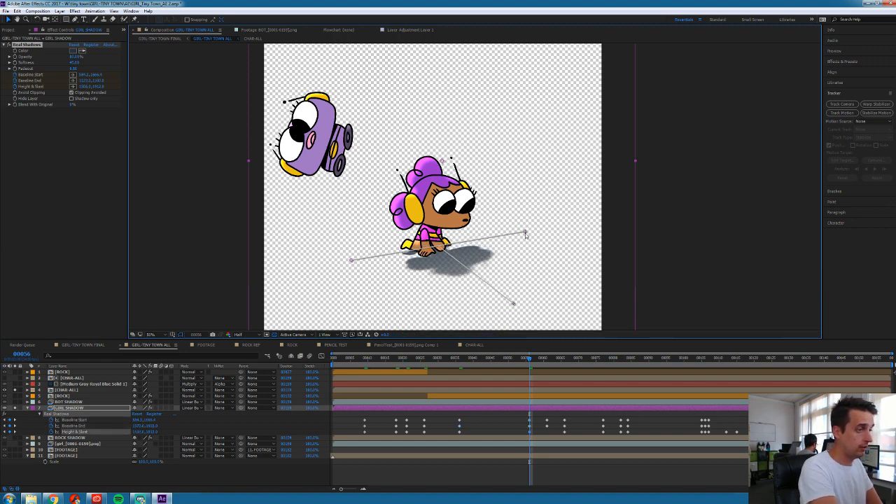
left_click_drag(528, 234, 528, 232)
left_click_drag(352, 261, 350, 258)
left_click_drag(527, 235, 529, 236)
left_click_drag(515, 305, 517, 304)
At frame 61, reposition GIRL SHADOW's baseline ends and slant point to match the girl leaning forward
left_click(547, 360)
left_click_drag(367, 241, 358, 258)
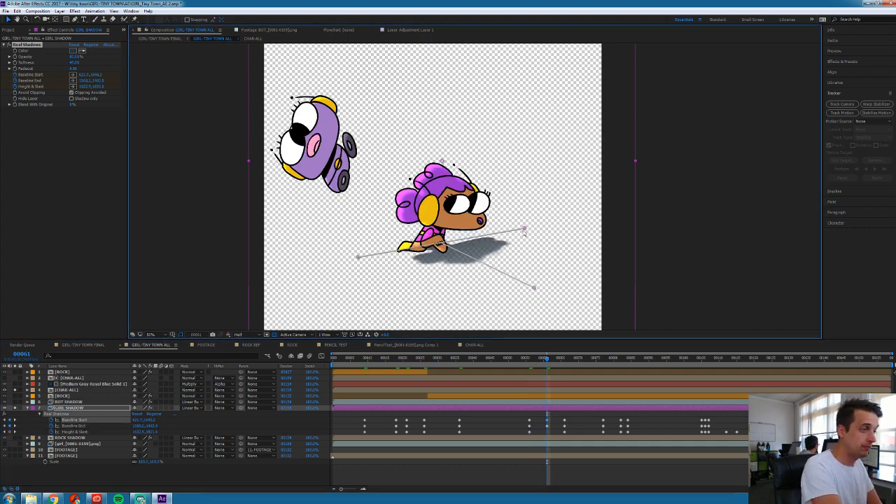
left_click_drag(525, 228, 527, 236)
left_click_drag(534, 290, 519, 302)
left_click_drag(530, 242, 537, 238)
At frame 66, lower GIRL SHADOW's baseline and adjust its Height & Slant point to place the shadow beneath the standing girl
left_click(565, 359)
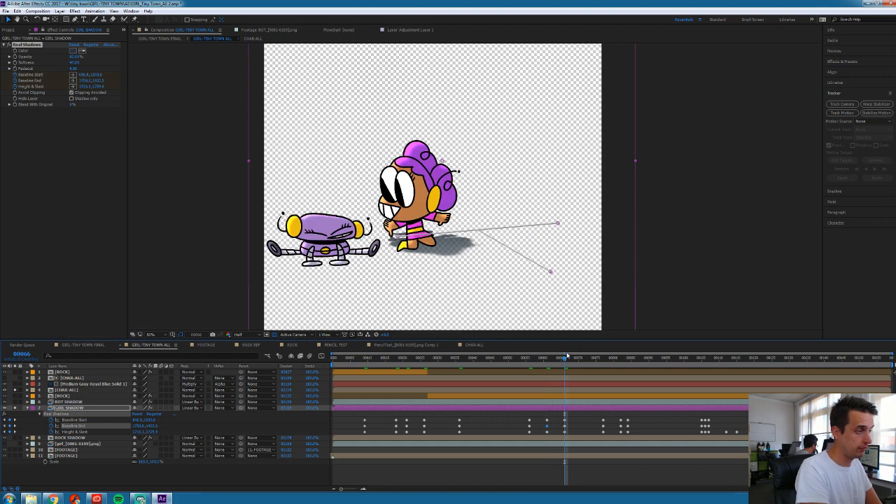
left_click_drag(396, 236, 380, 253)
left_click_drag(557, 230, 553, 234)
left_click_drag(546, 283, 544, 284)
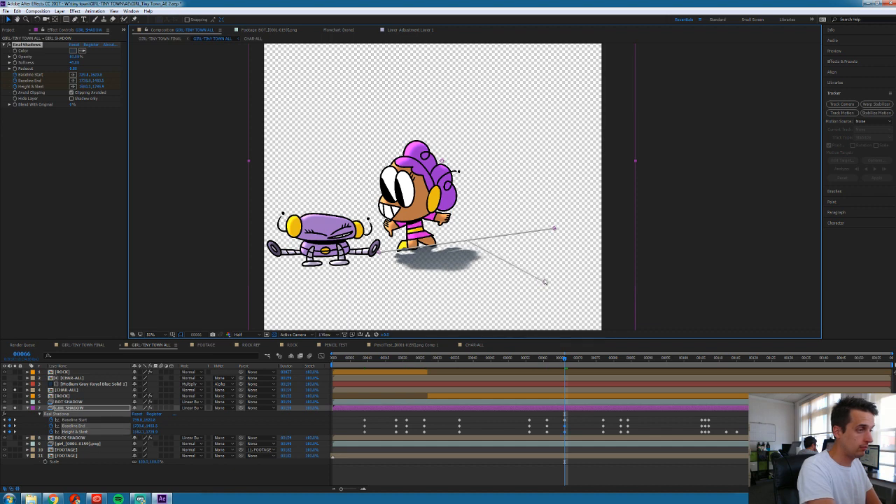
Nudge GIRL SHADOW's baseline end at frame 66, and at frame 77 lower its baseline and Height & Slant point beneath the crouching girl
left_click_drag(555, 230, 554, 233)
key("k")
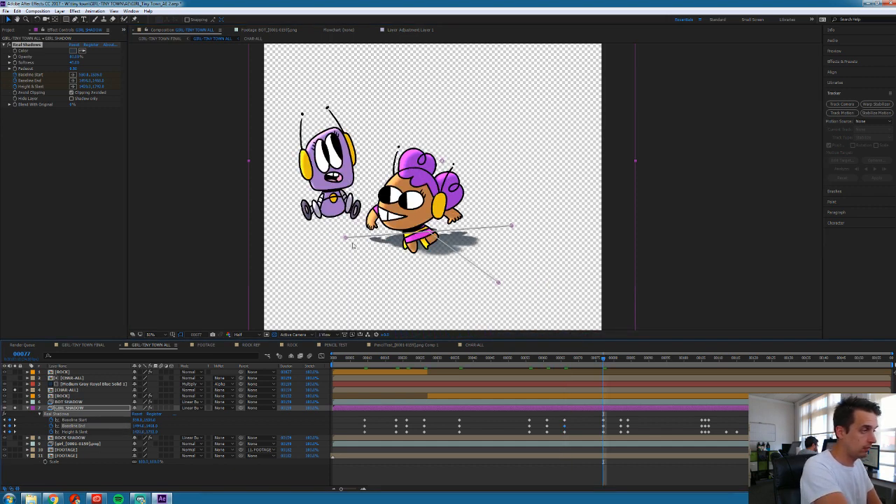
left_click_drag(347, 242, 359, 255)
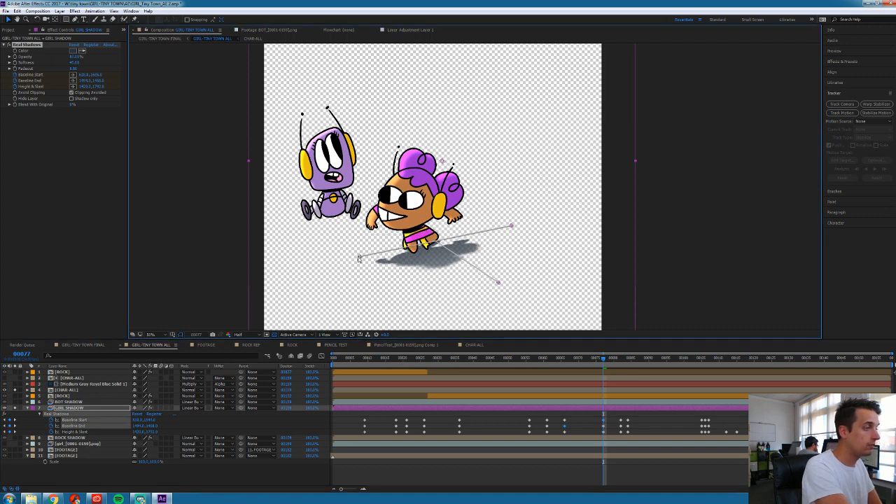
left_click_drag(512, 230, 512, 231)
left_click_drag(498, 283, 509, 294)
left_click_drag(512, 229, 507, 233)
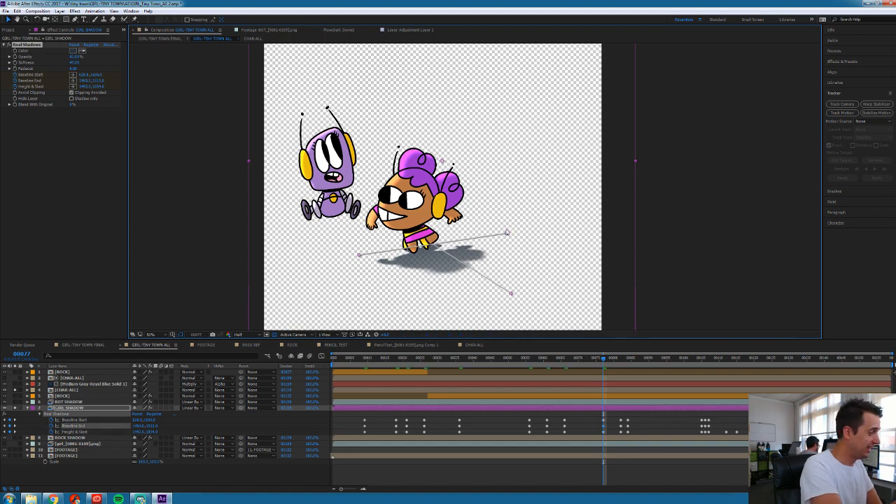
Solo the ROCK SHADOW layer and the ROCK layer above BOT SHADOW, and shift GIRL SHADOW's slant point at frame 77 to match the rock's shadow
left_click(15, 450)
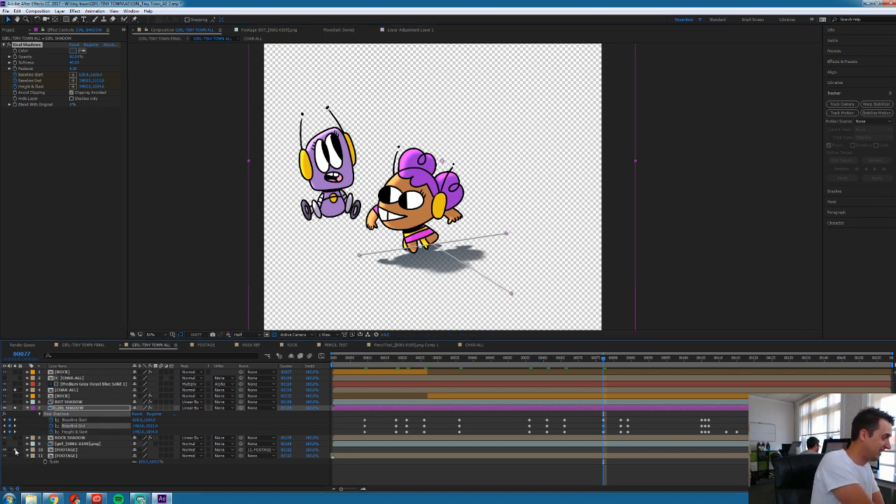
left_click(15, 456)
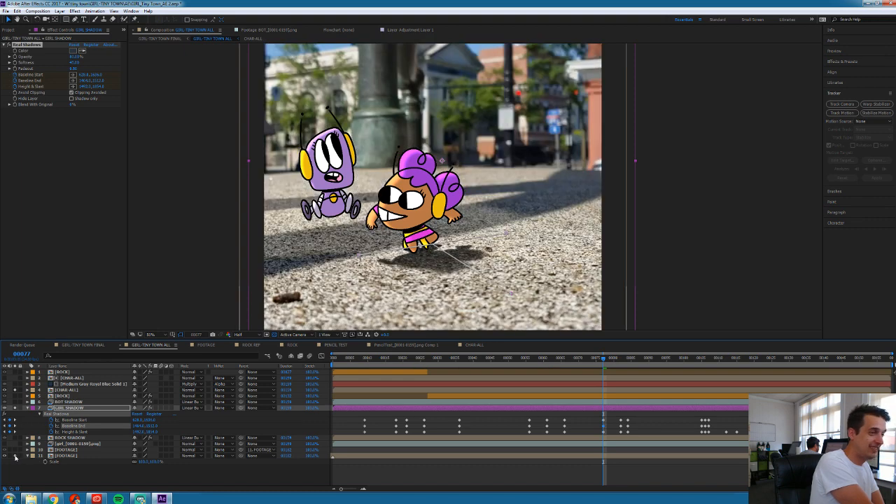
left_click(16, 456)
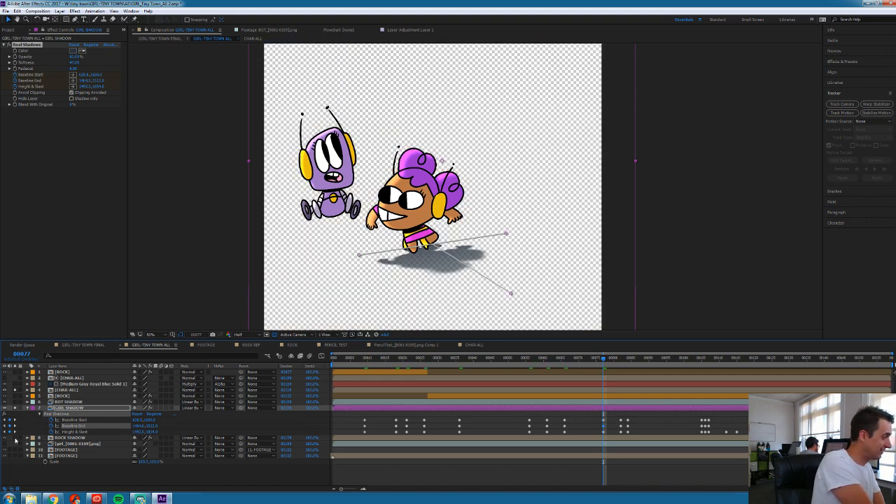
left_click(16, 438)
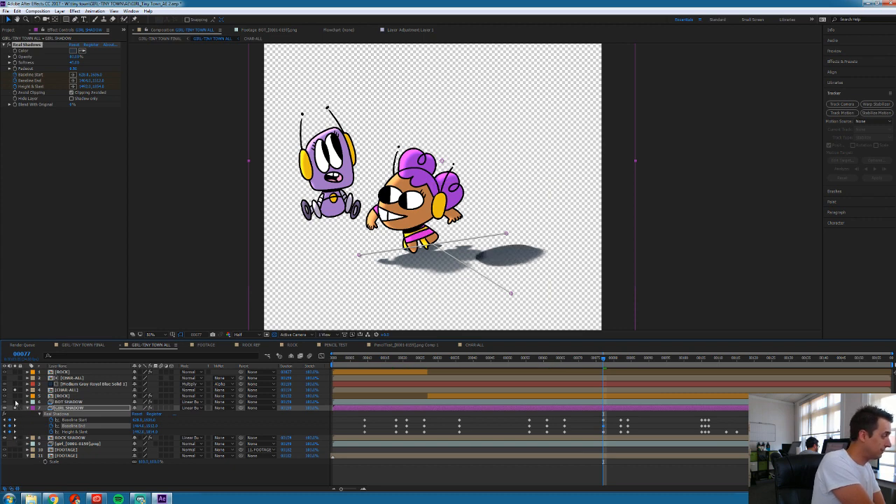
left_click(15, 397)
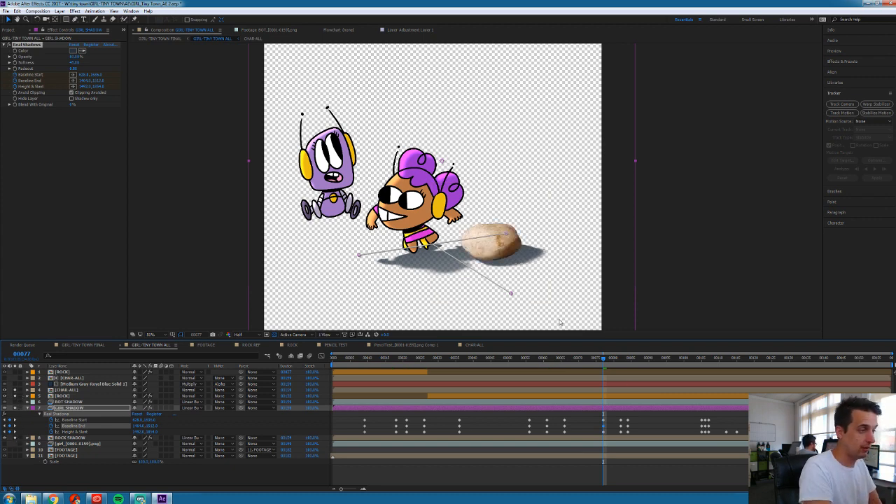
left_click_drag(511, 292, 519, 295)
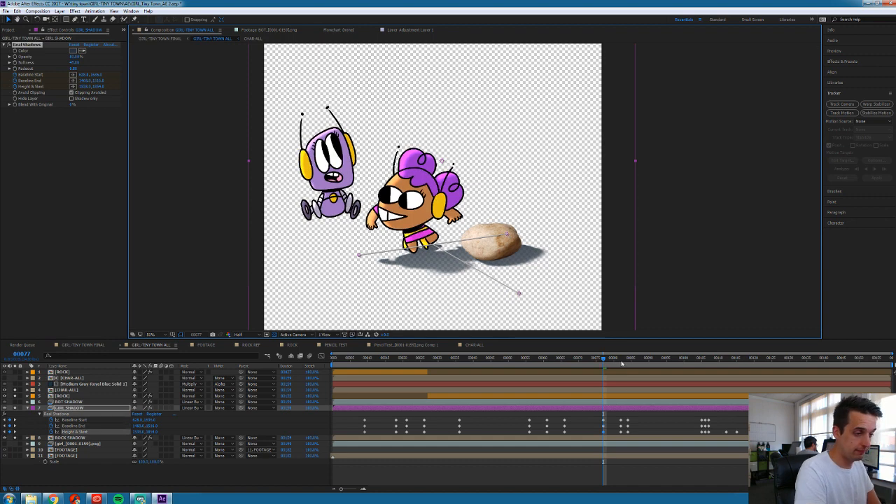
At frame 82, reposition GIRL SHADOW's baseline ends and Height & Slant point beneath the laughing girl's feet
key("k")
left_click_drag(356, 242, 343, 253)
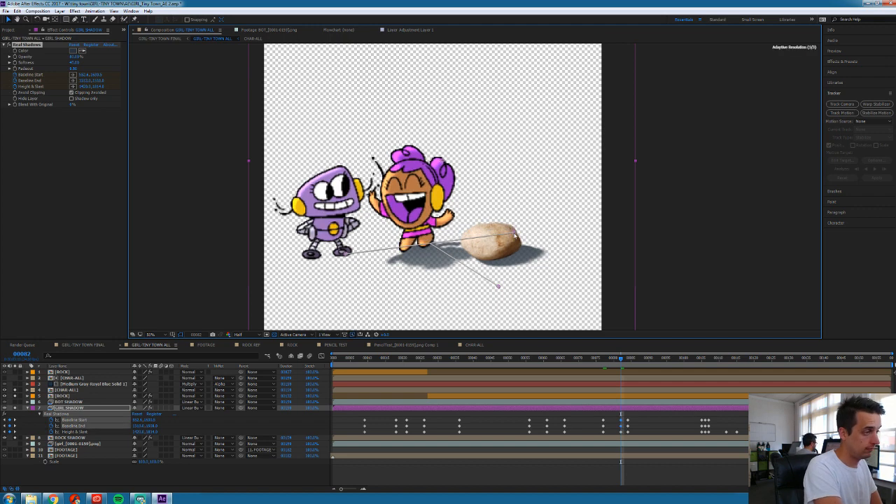
left_click_drag(498, 286, 519, 287)
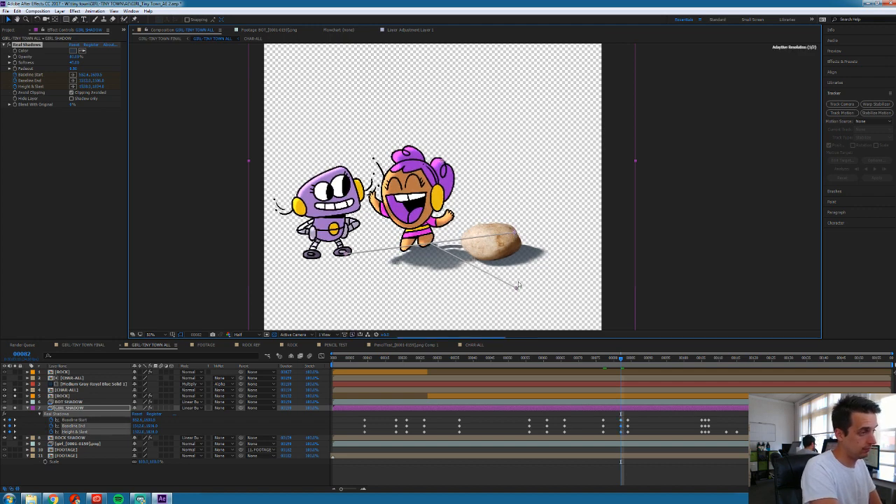
left_click_drag(349, 252, 344, 255)
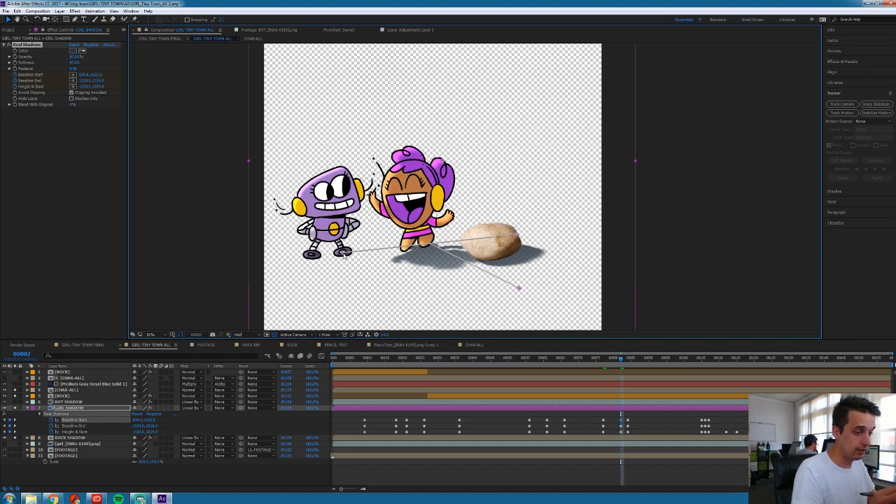
At frame 84, lower both ends of GIRL SHADOW's baseline and move its slant point outward beneath the girl leaning back
left_click(628, 358)
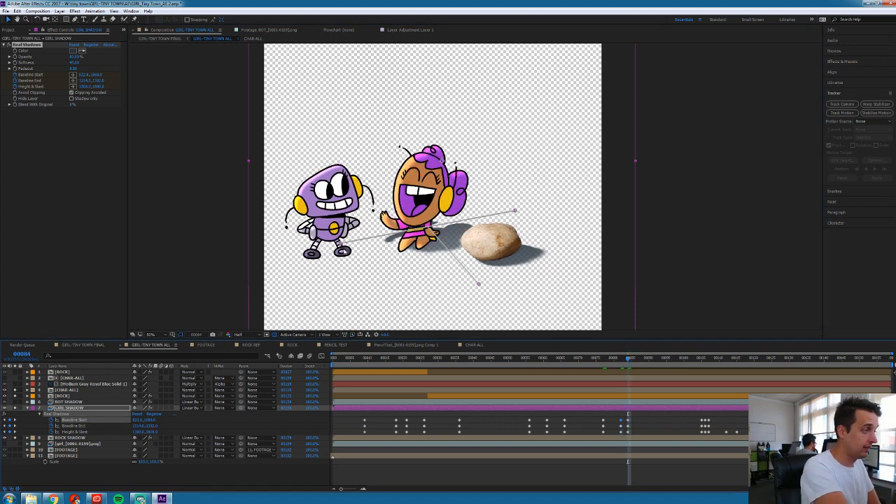
left_click_drag(342, 246, 337, 255)
left_click_drag(515, 212, 522, 228)
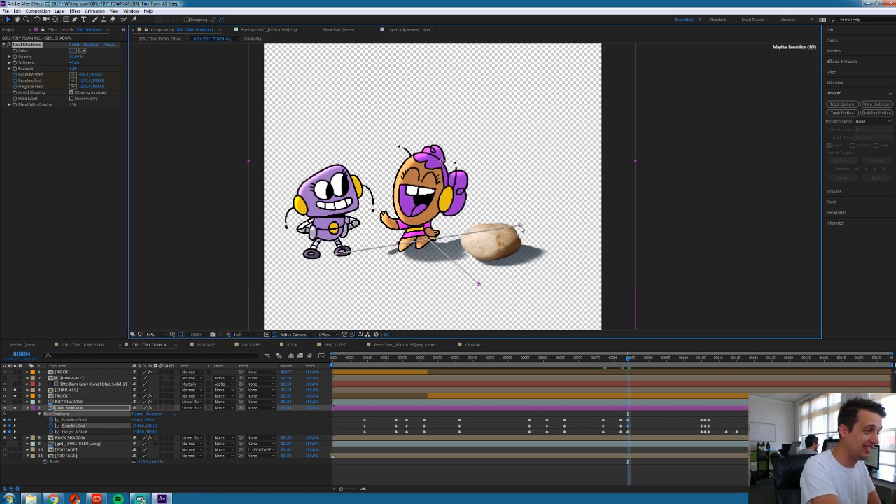
left_click_drag(479, 284, 483, 291)
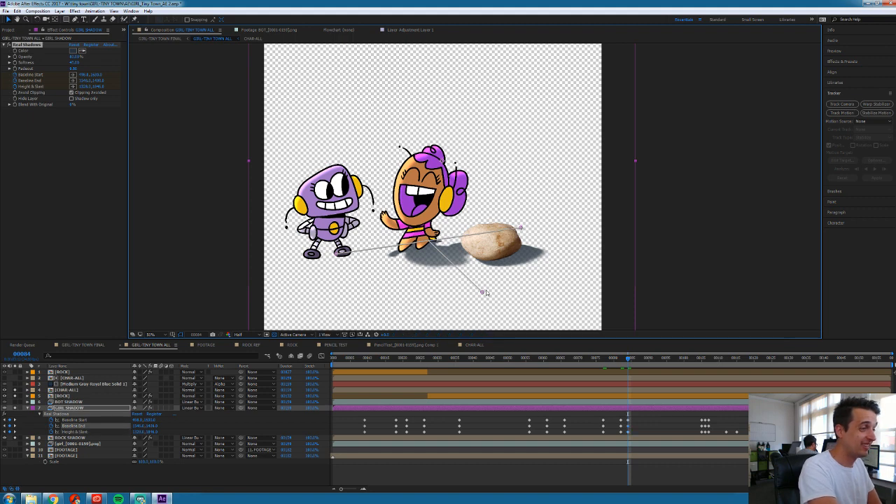
left_click_drag(483, 292, 497, 295)
left_click(338, 255)
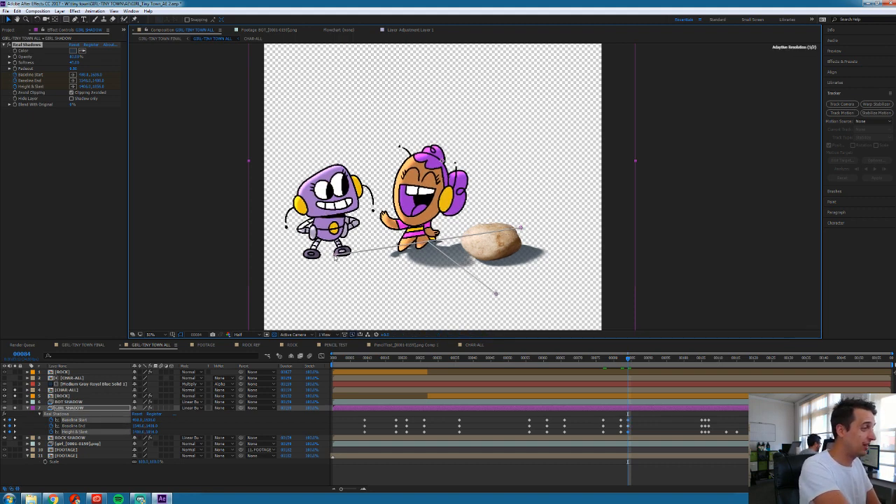
left_click_drag(522, 228, 522, 226)
Check how GIRL SHADOW follows the girl frame by frame from frame 105 onward, and return to frame 8
left_click(702, 359)
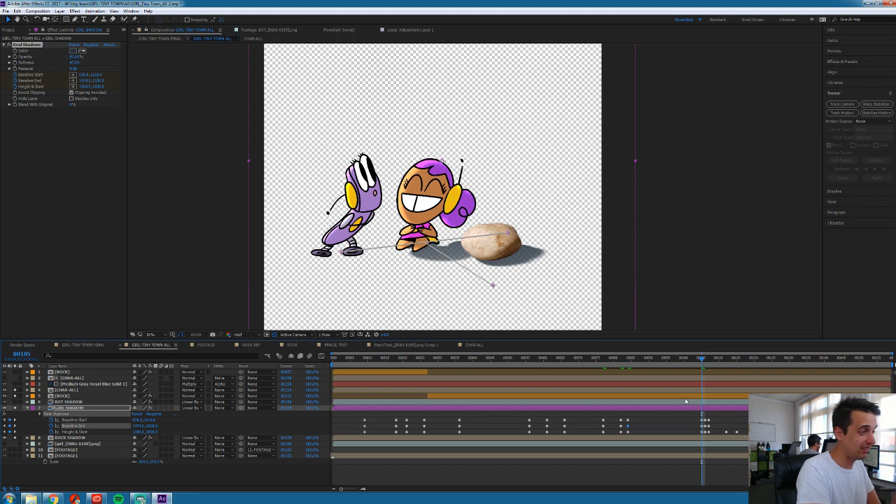
key("Page_Down")
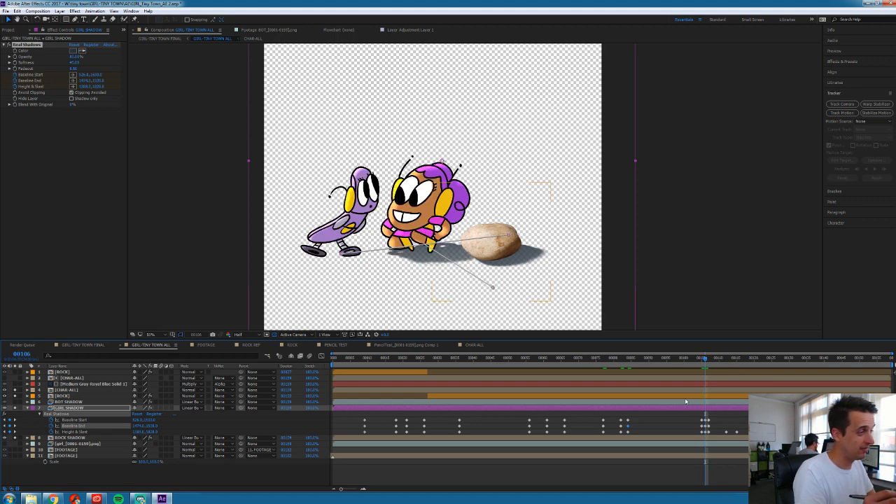
key("Page_Down")
key("Page_Down")
key("Page_Down")
key("Page_Down")
key("Page_Down")
key("Page_Down")
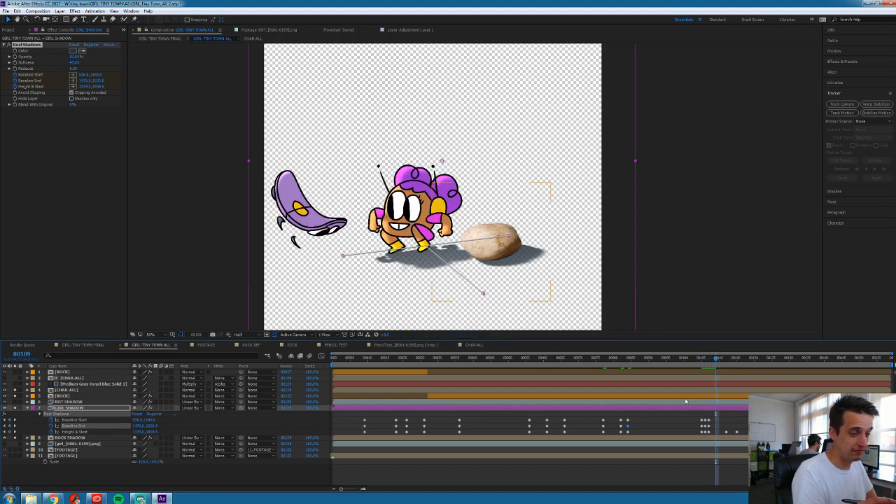
left_click_drag(762, 361, 362, 406)
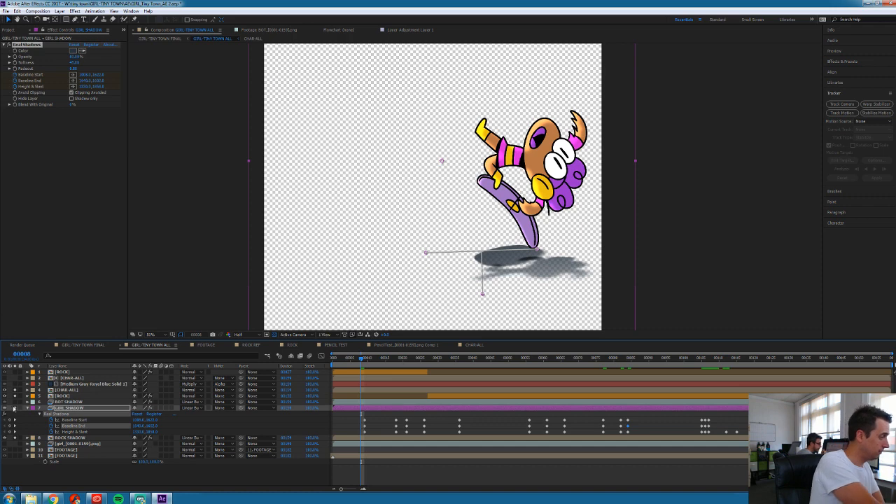
Reveal BOT SHADOW's keyframes and examine how its shadow follows the bot from the opening frames through frame 29
left_click(367, 403)
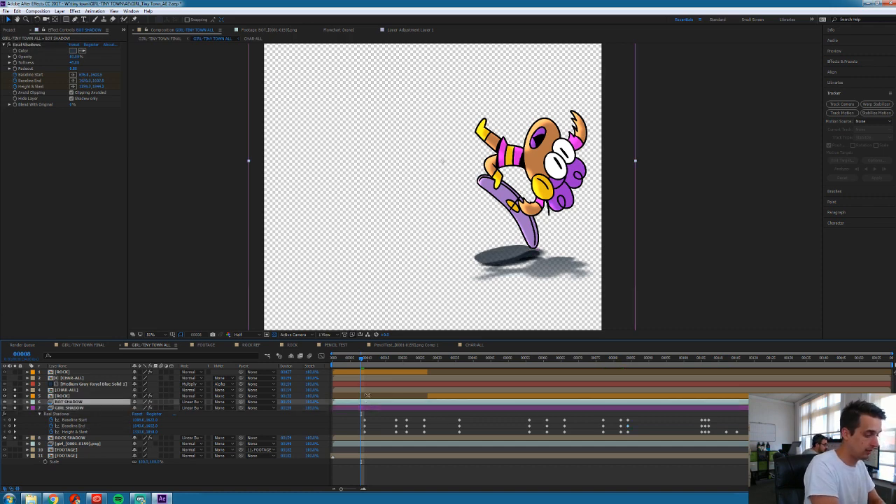
key("u")
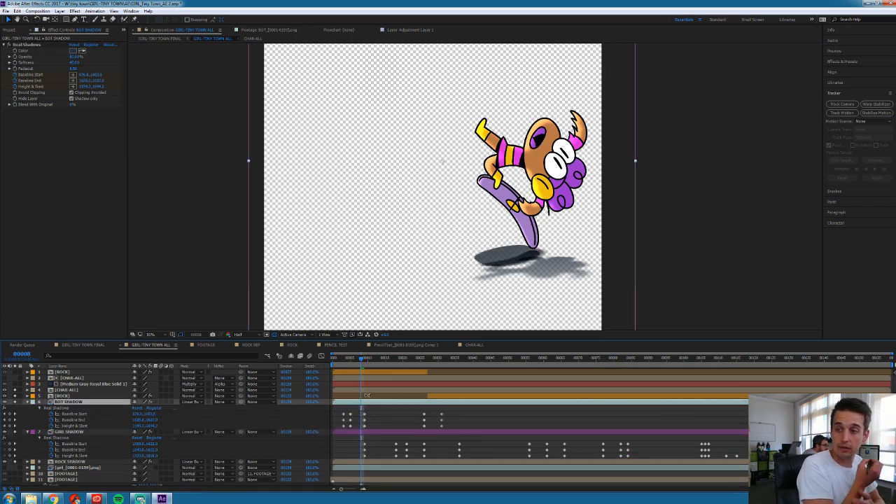
left_click(340, 357)
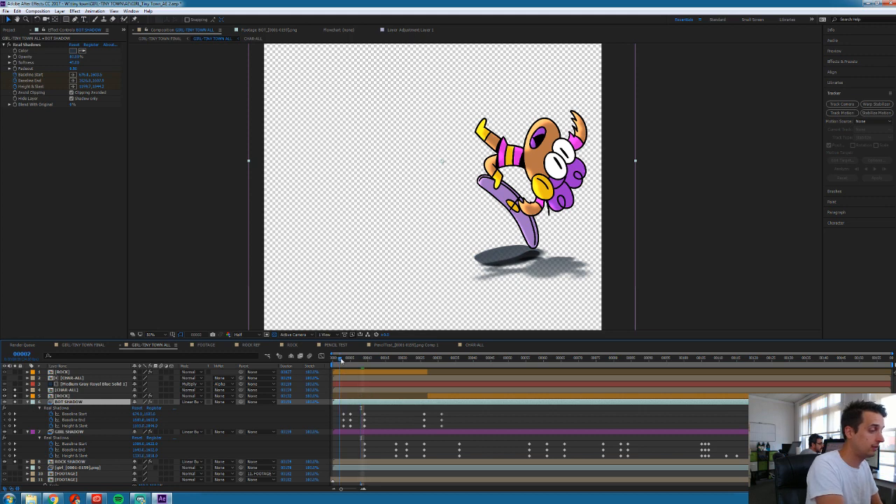
key("Page_Down")
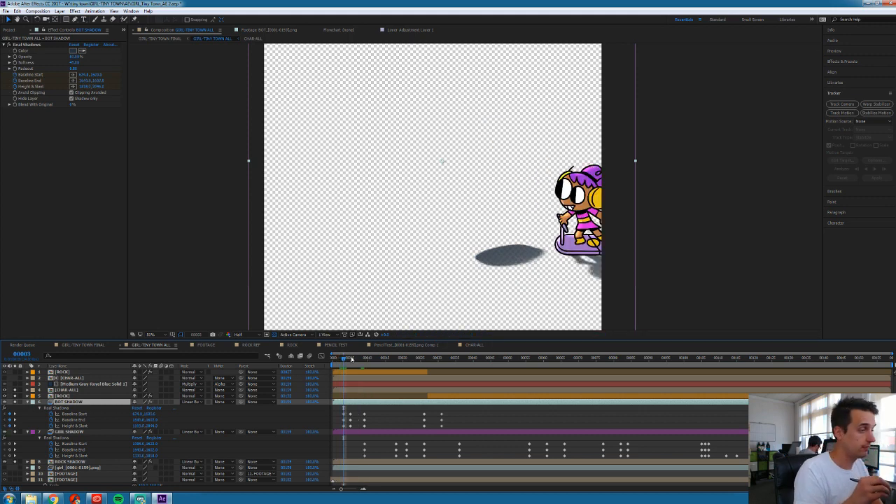
key("Page_Down")
key("Page_Down")
key("Page_Down")
key("Page_Down")
key("Page_Down")
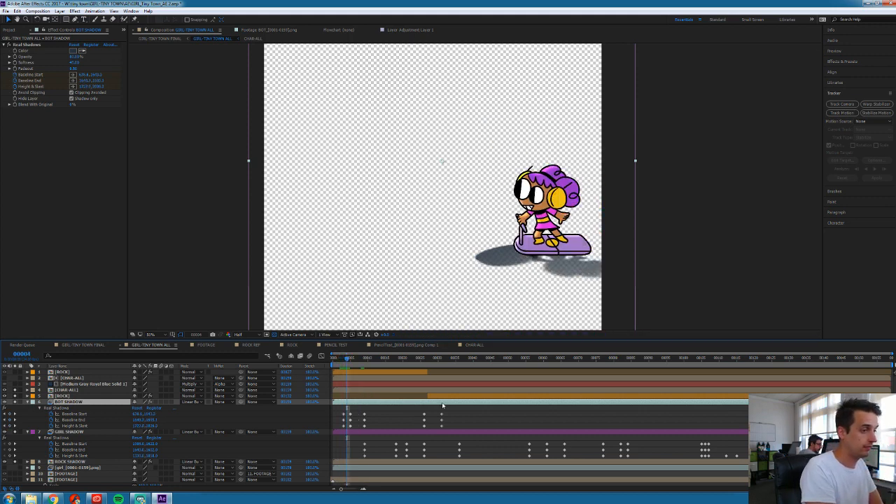
key("Page_Down")
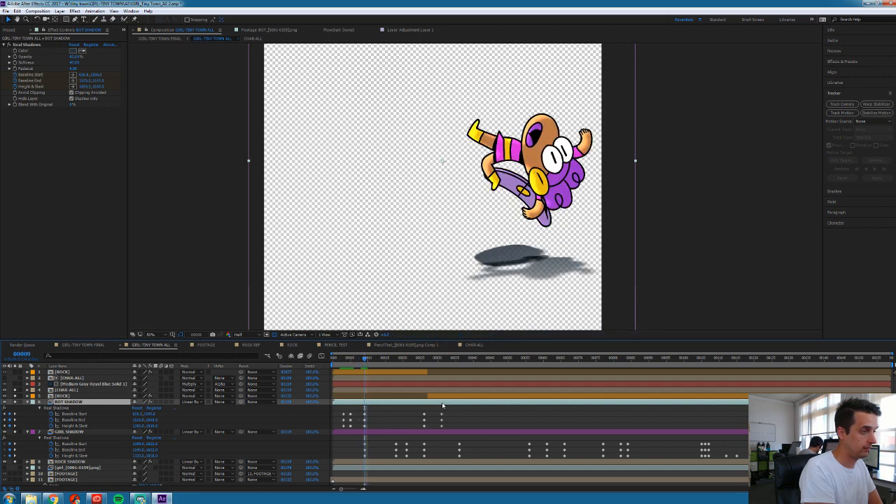
key("shift+Page_Down")
key("shift+Page_Down")
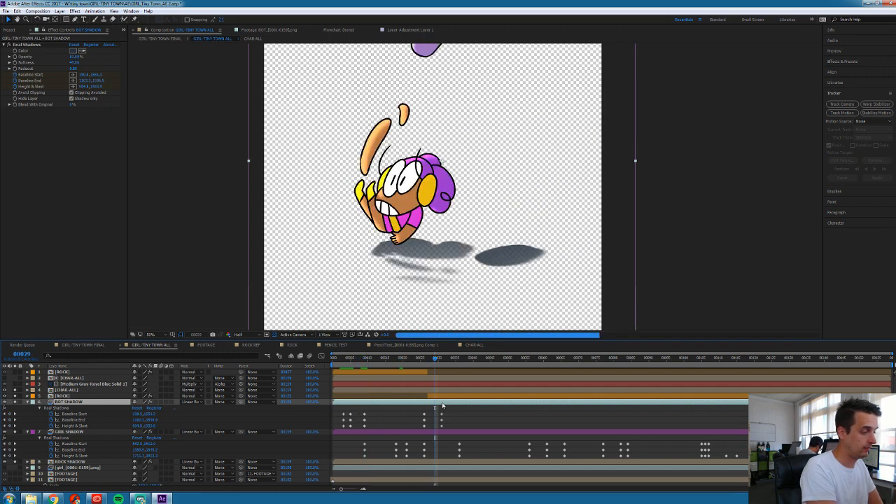
key("Page_Up")
key("Page_Up")
key("Page_Up")
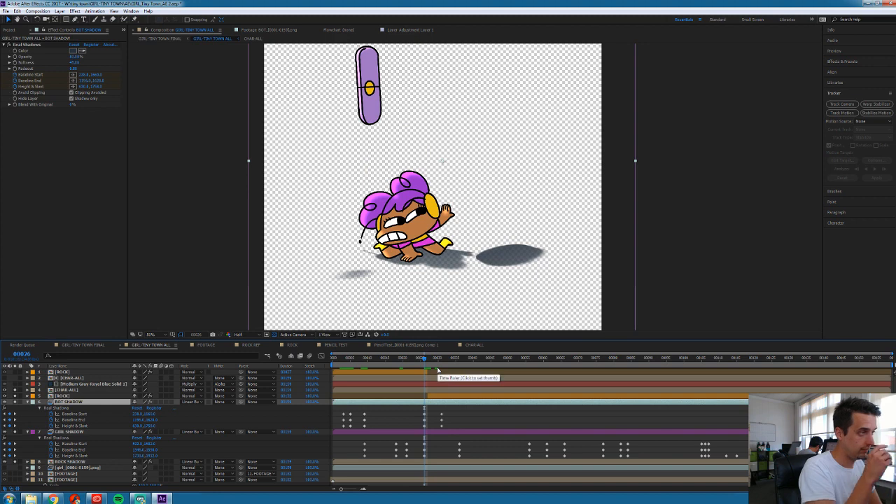
At frame 31, adjust BOT SHADOW's Baseline End and Height & Slant points beneath the curved bot
left_click(424, 414)
key("shift+Page_Down")
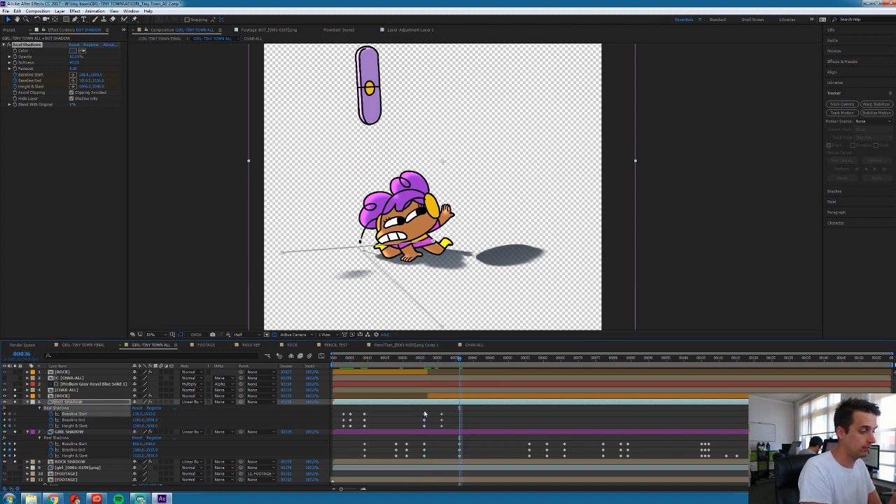
left_click(443, 359)
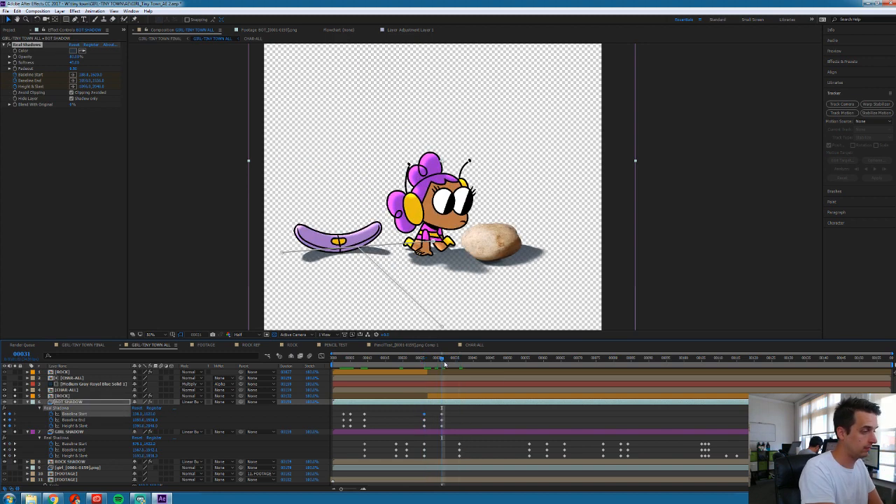
left_click_drag(433, 243, 435, 245)
left_click_drag(444, 327, 444, 325)
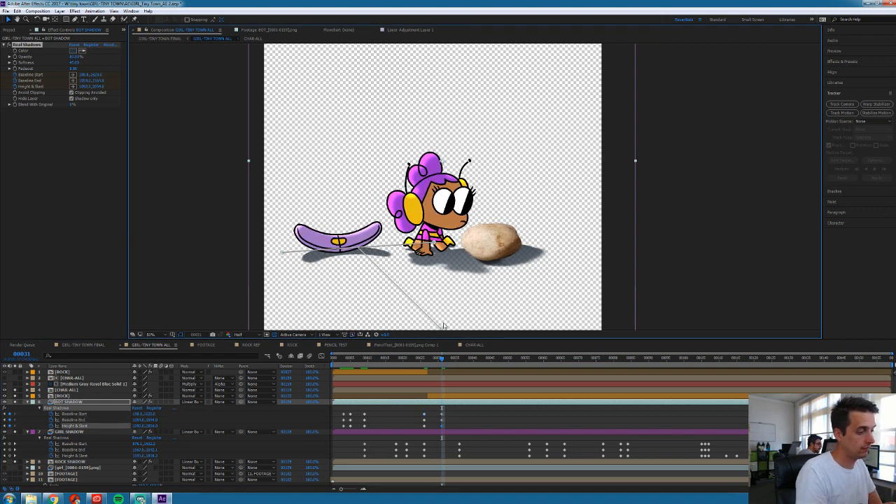
At frame 56, add keyframes for BOT SHADOW's Baseline Start, Baseline End and Height & Slant
left_click(461, 359)
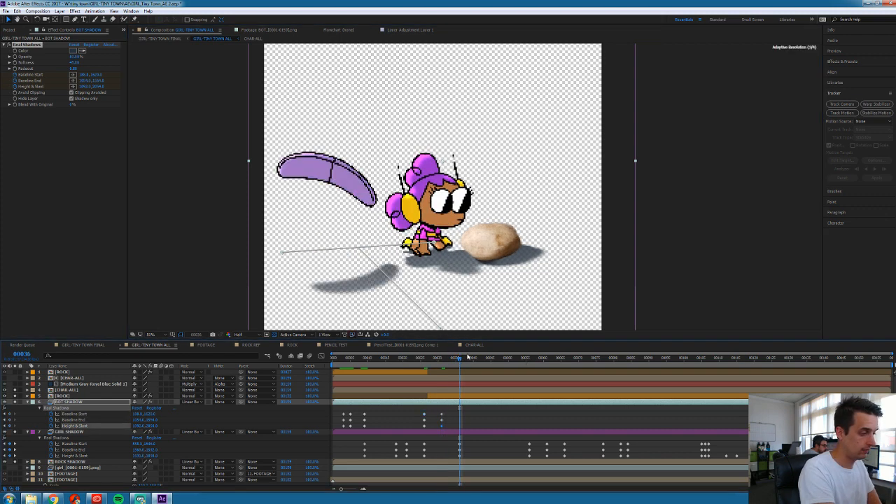
key("shift+Page_Down")
key("shift+Page_Down")
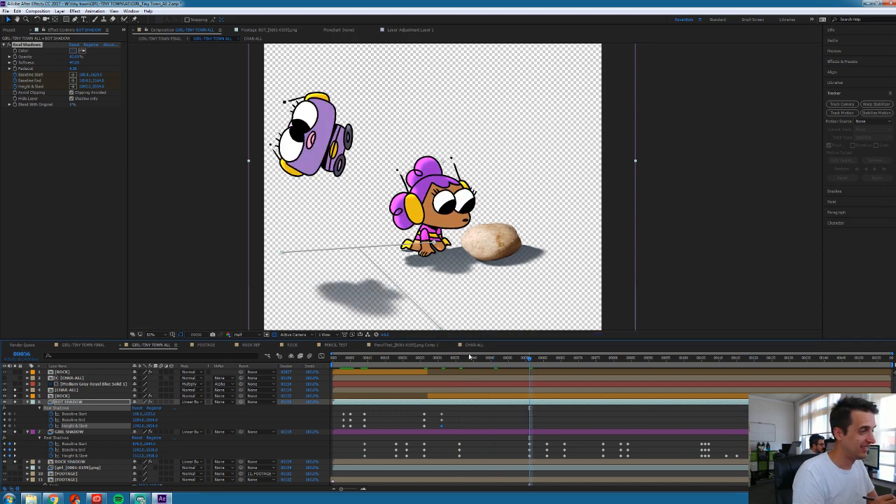
key("shift+Page_Down")
key("shift+Page_Up")
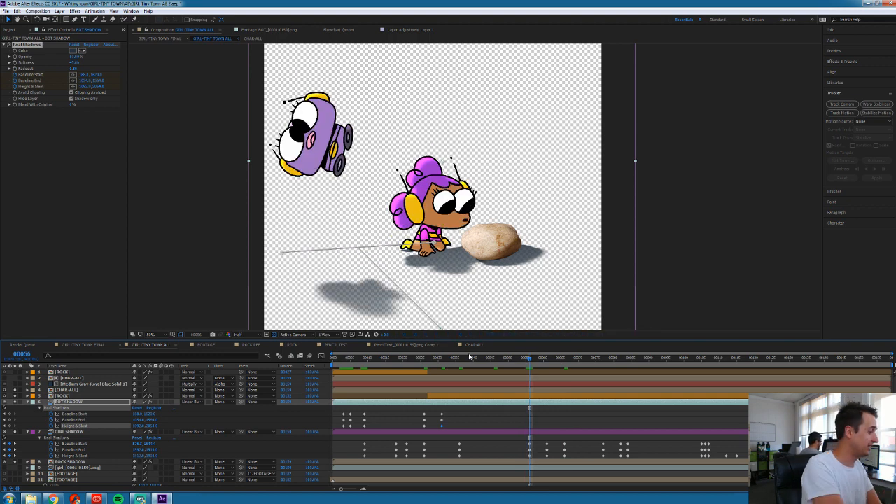
left_click_drag(10, 415, 10, 427)
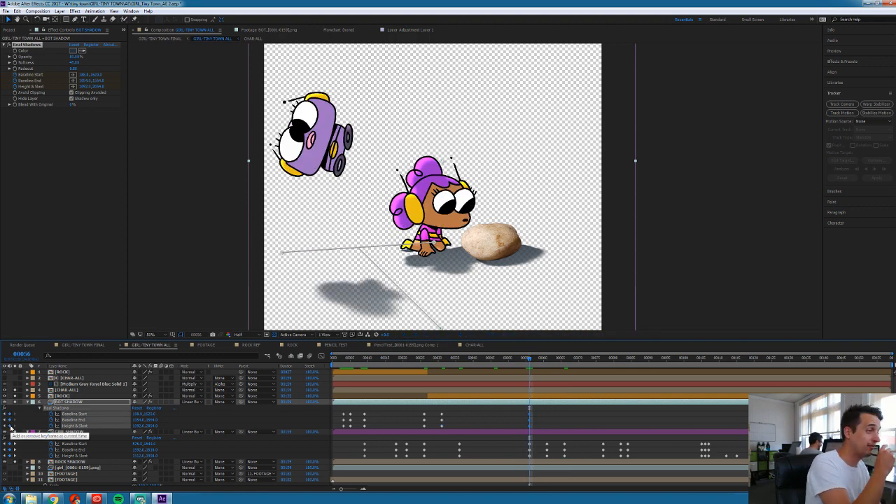
At frame 63, reposition BOT SHADOW's Height & Slant, Baseline Start and Baseline End points beneath the landing bot
key("shift+Page_Down")
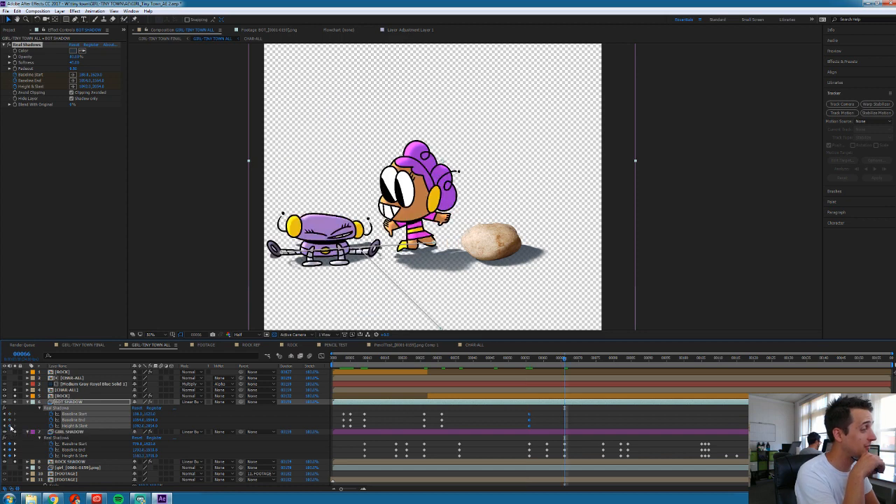
key("Page_Up")
key("Page_Up")
key("Page_Up")
key("Page_Up")
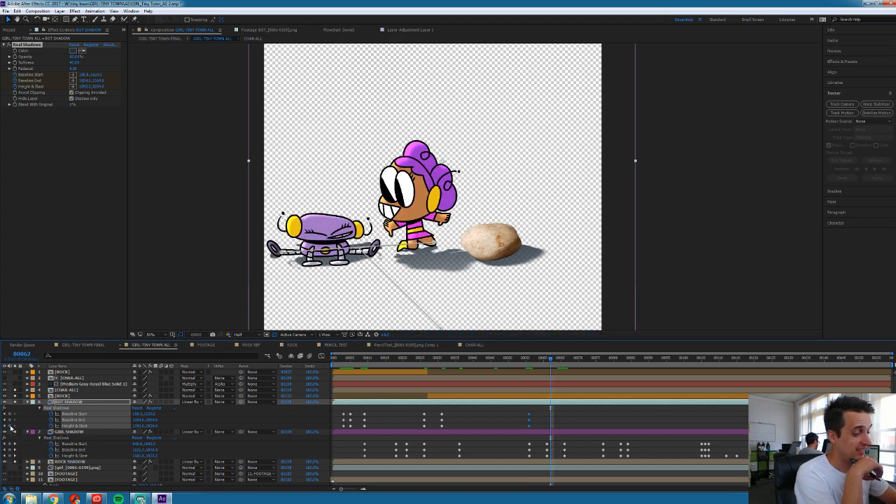
key("Page_Up")
key("Page_Down")
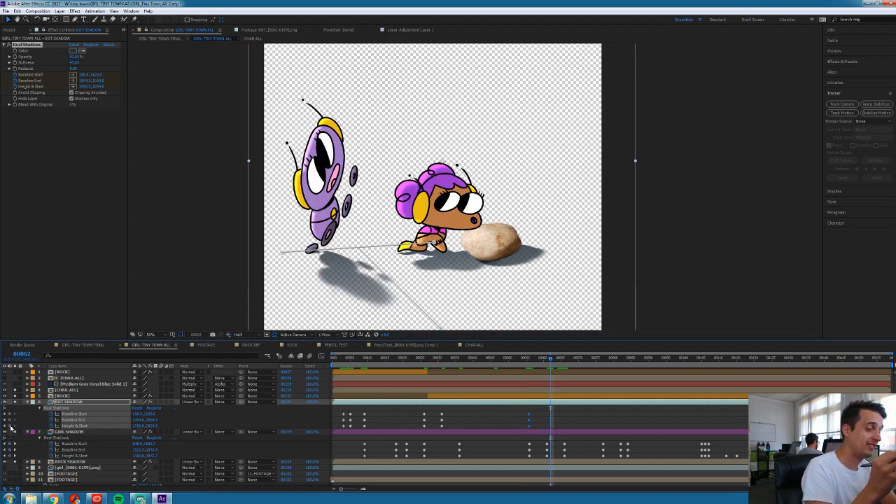
key("Page_Down")
key("Page_Up")
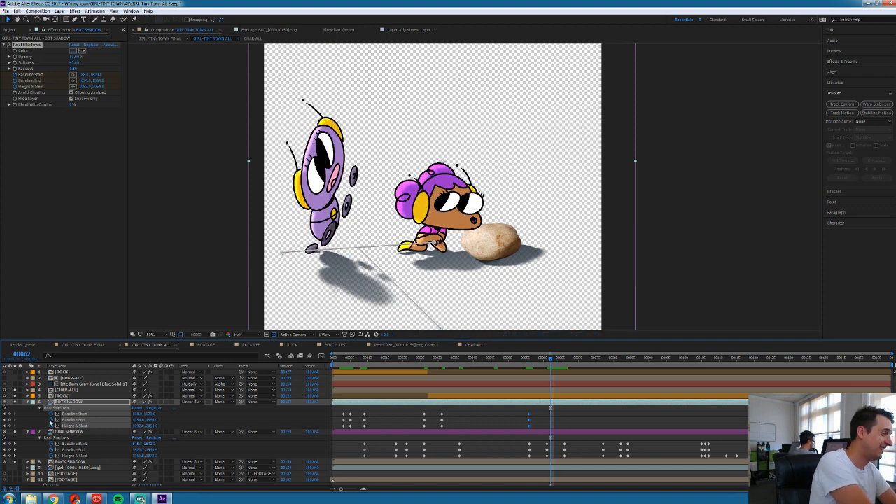
key("Page_Down")
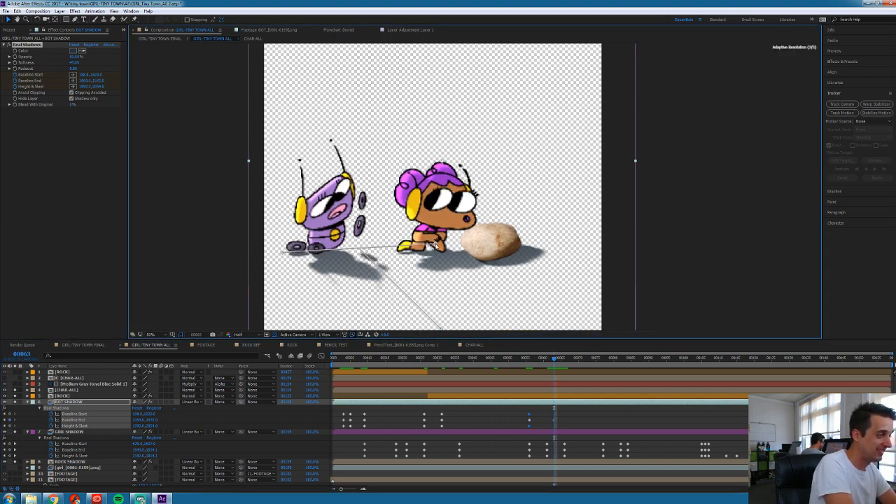
left_click_drag(444, 330, 463, 304)
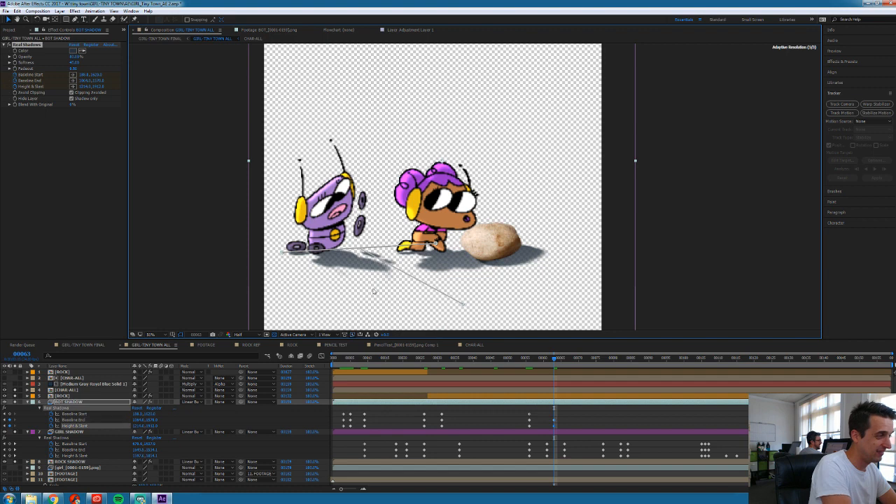
left_click_drag(283, 253, 281, 256)
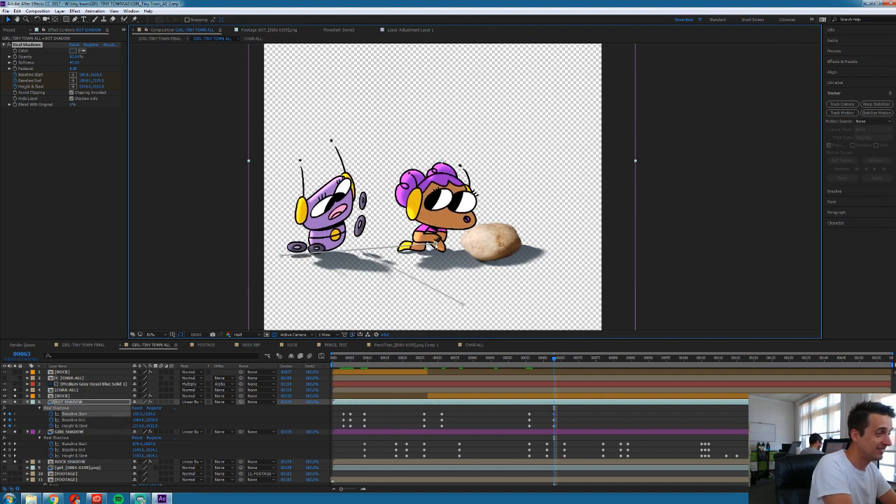
left_click_drag(437, 245, 437, 239)
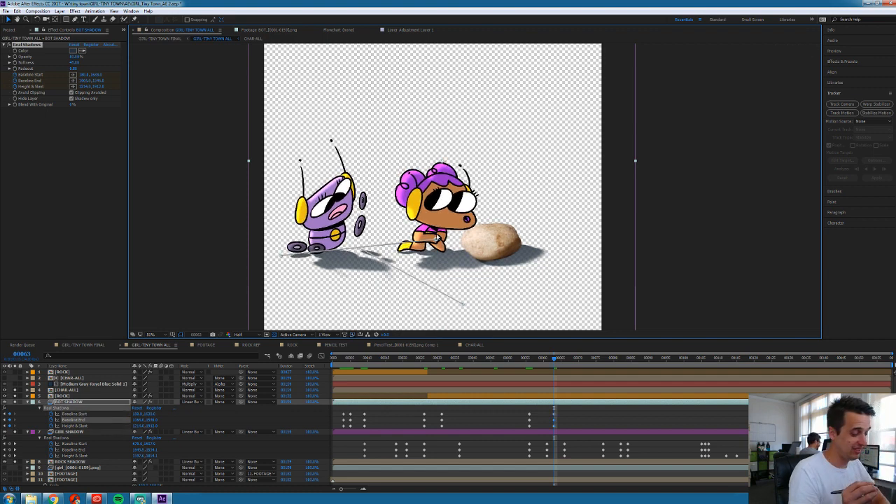
At frame 66, lower BOT SHADOW's Baseline End and shift its Height & Slant point for the squashed bot
key("shift+Page_Down")
key("shift+Page_Up")
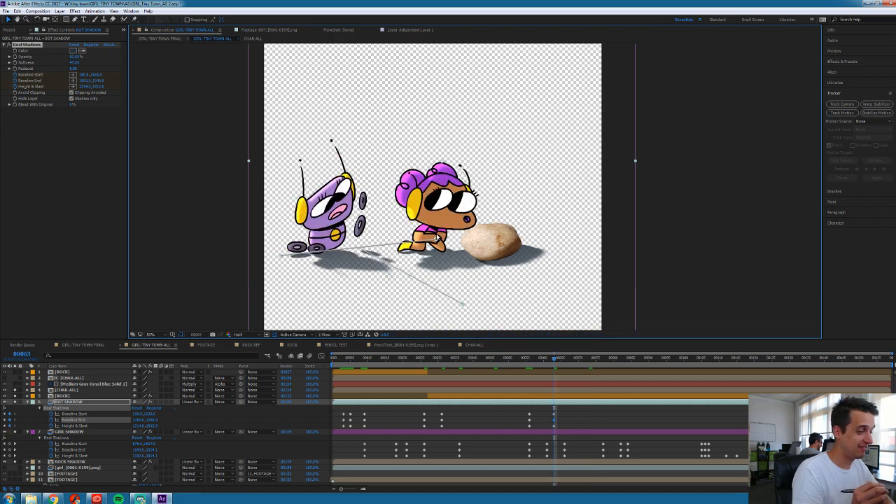
key("Page_Down")
key("Page_Down")
key("Page_Down")
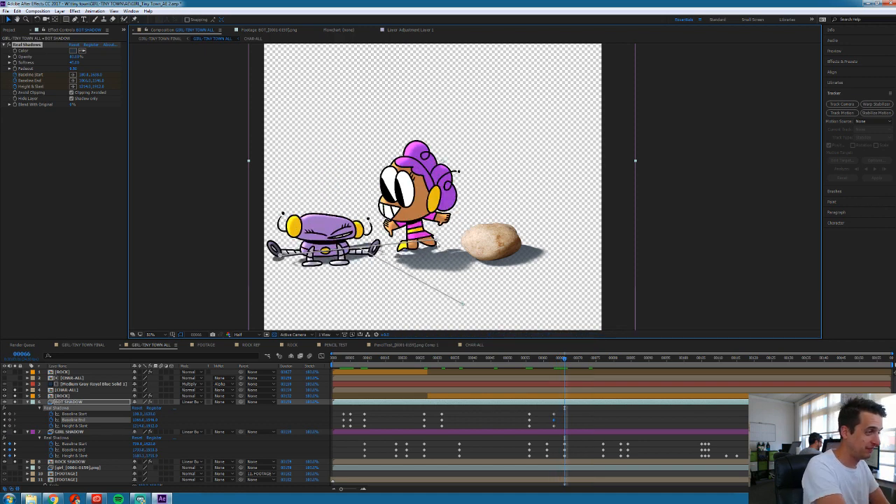
key("Page_Up")
key("Page_Down")
left_click_drag(438, 240, 440, 248)
mouse_move(464, 305)
left_mouse_down()
mouse_move(460, 320)
mouse_move(459, 302)
left_mouse_up()
key("Page_Up")
key("Page_Down")
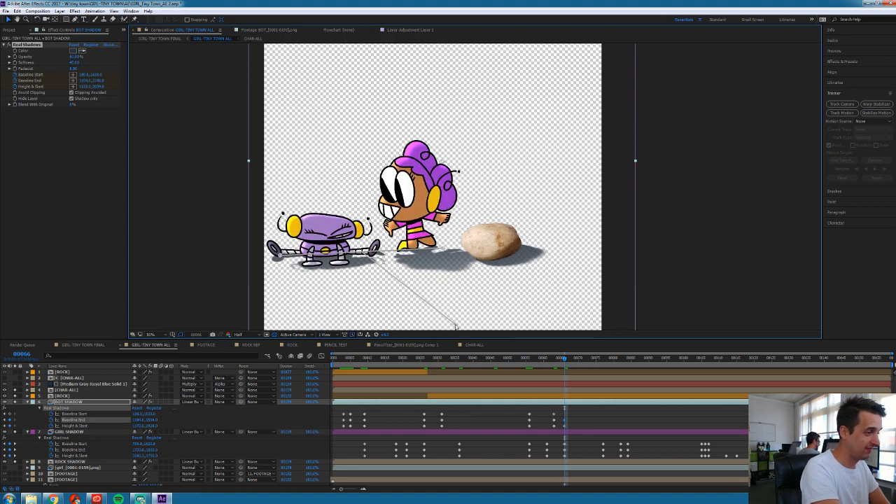
Fine-tune BOT SHADOW's Height & Slant and Baseline Start points at frame 66 and compare with the preceding frame
left_click_drag(455, 326, 461, 325)
left_click_drag(280, 256, 278, 254)
left_click_drag(460, 324, 462, 326)
key("Page_Up")
key("Page_Down")
At frame 77, add keyframes for BOT SHADOW's Baseline Start, Baseline End and Height & Slant
key("shift+Page_Down")
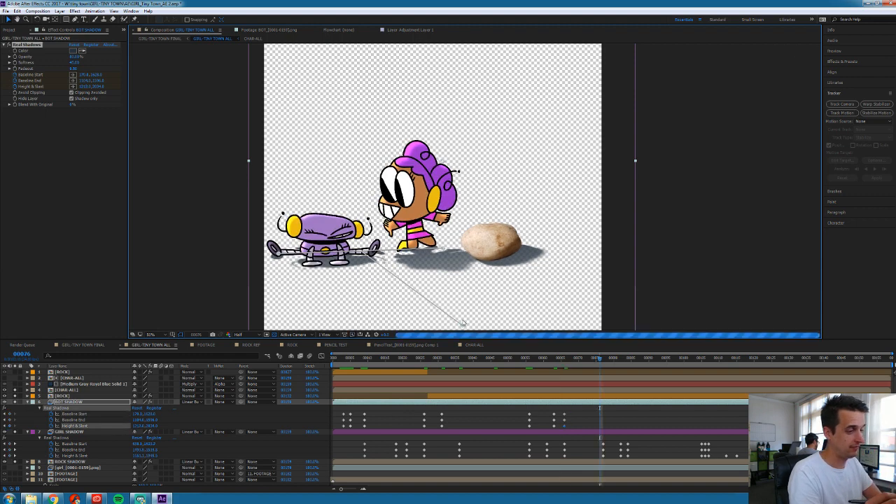
key("shift+Page_Down")
key("Page_Up")
key("Page_Down")
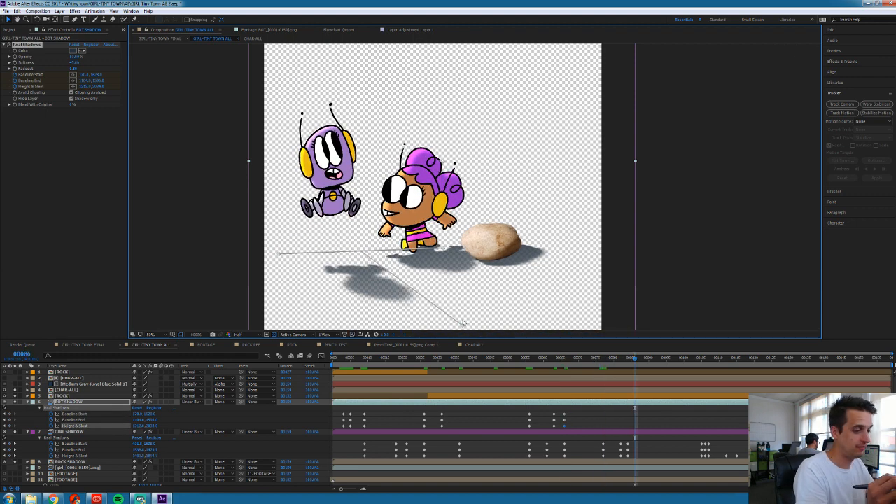
key("shift+Page_Up")
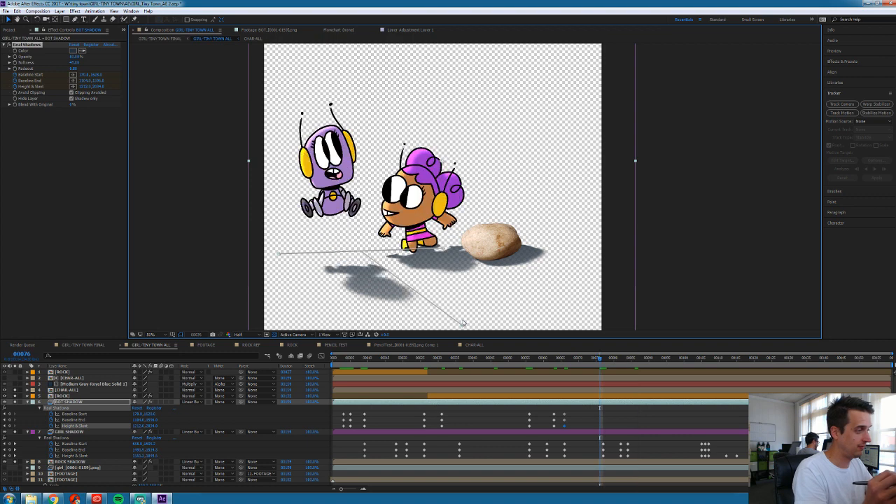
key("Page_Down")
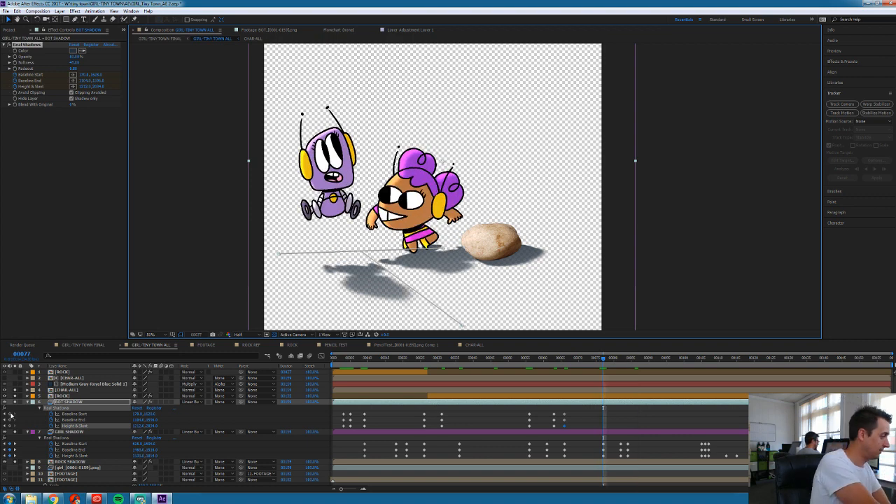
left_click(10, 415)
left_click(10, 420)
At frame 79, lower BOT SHADOW's baseline points to the standing bot's feet and move its Height & Slant point outward
key("Page_Down")
key("Page_Down")
key("Page_Down")
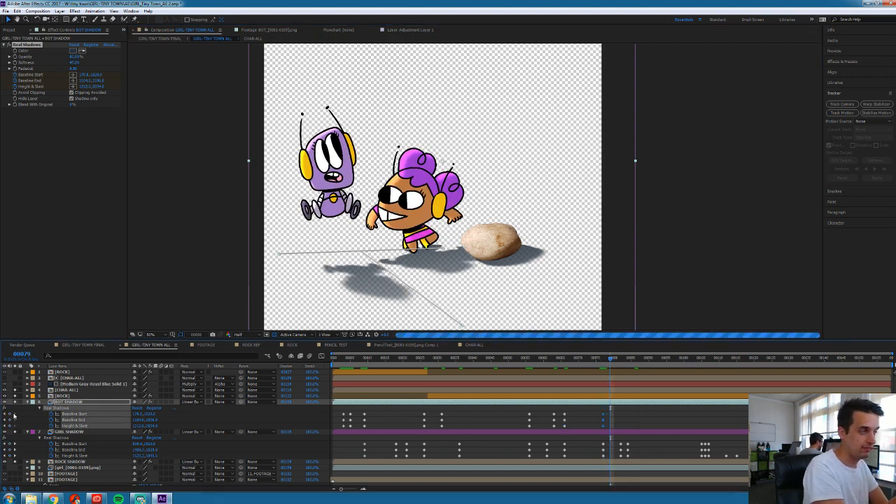
key("Page_Up")
key("Page_Up")
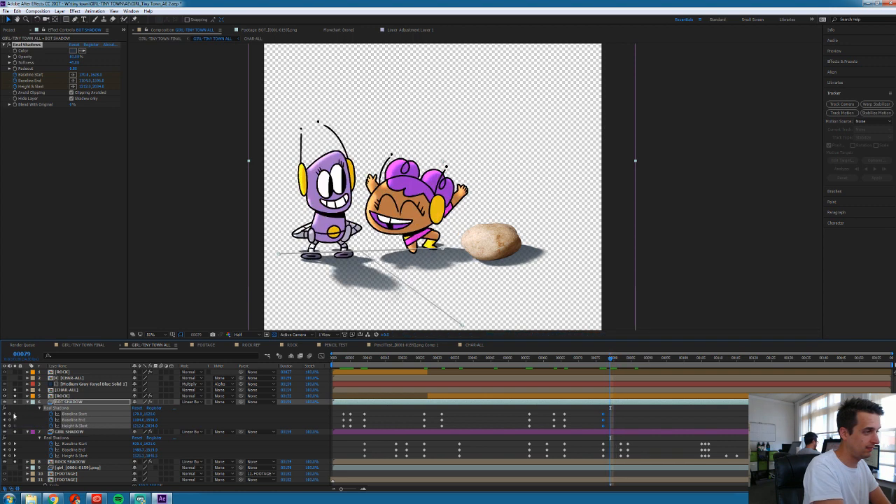
key("Page_Down")
left_click_drag(442, 249, 443, 255)
left_click_drag(280, 257, 279, 260)
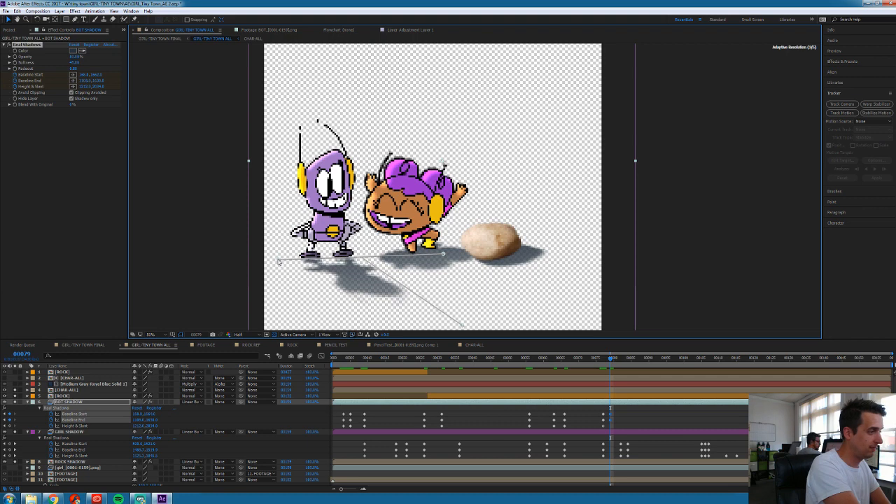
left_click_drag(463, 329, 473, 325)
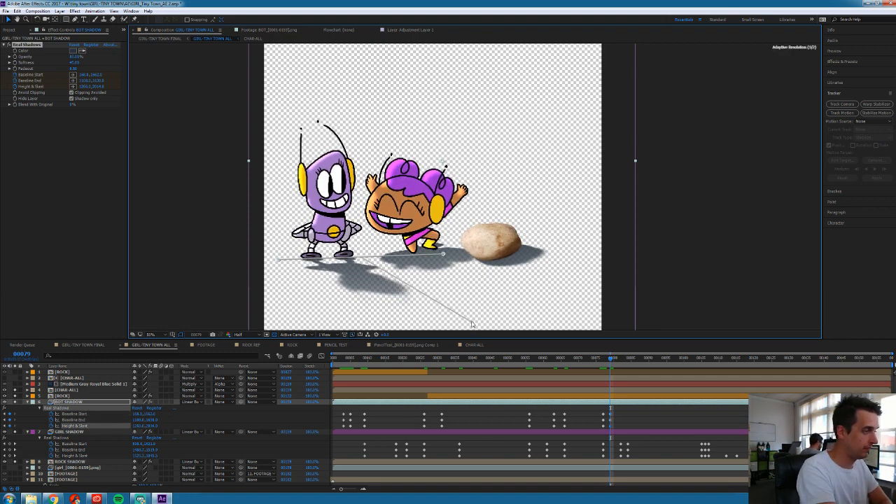
left_click_drag(444, 254, 445, 254)
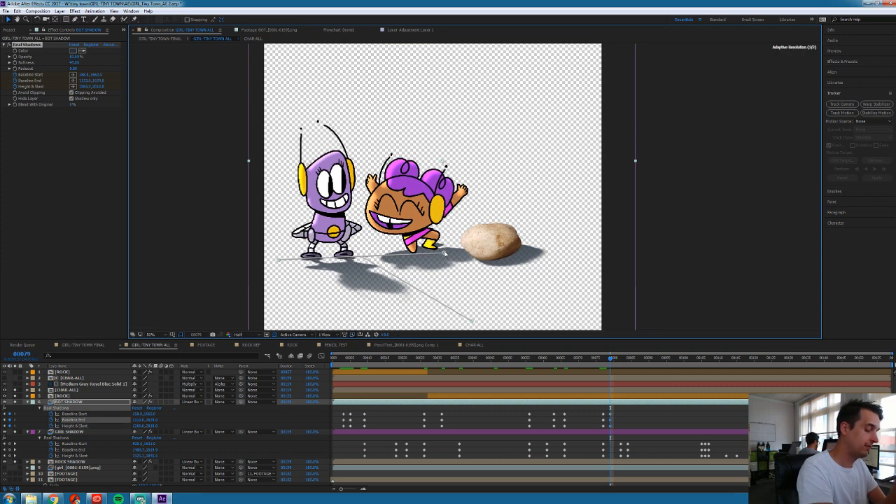
At frame 85, raise BOT SHADOW's Baseline End slightly and add keyframes for Baseline Start and Height & Slant
key("shift+Page_Down")
key("shift+Page_Up")
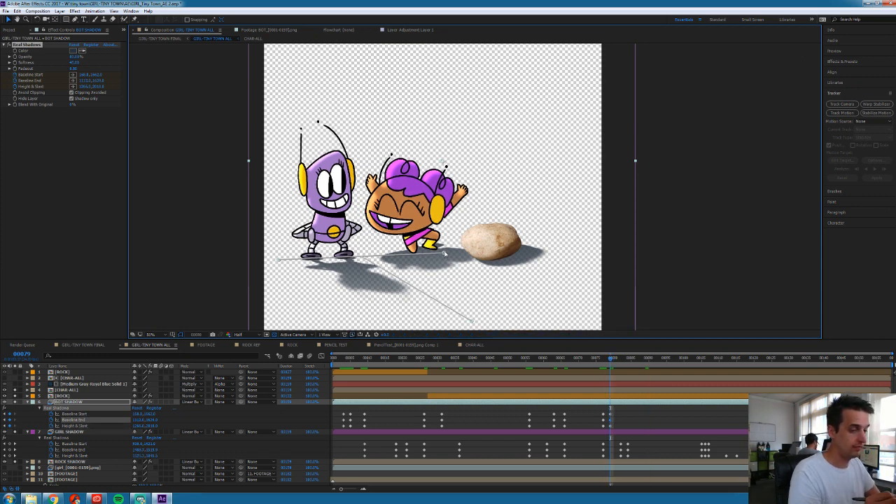
key("Page_Down")
key("Page_Down")
key("Page_Down")
left_click(633, 358)
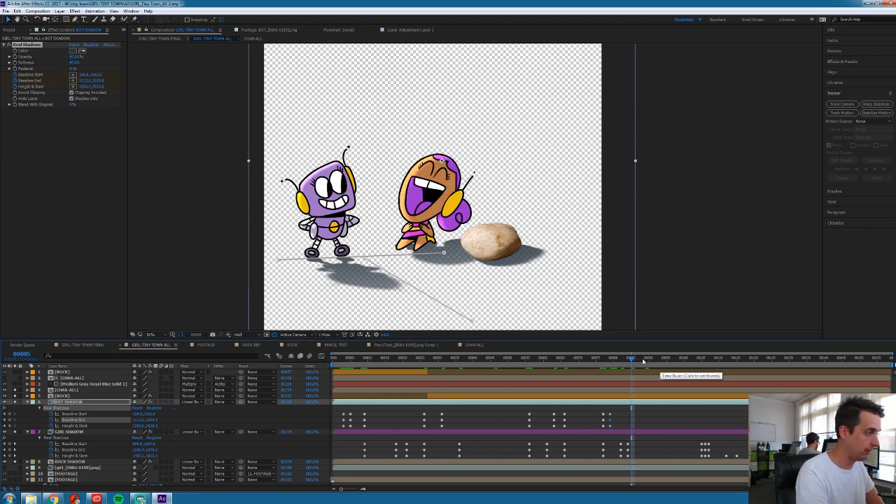
left_click_drag(445, 253, 445, 253)
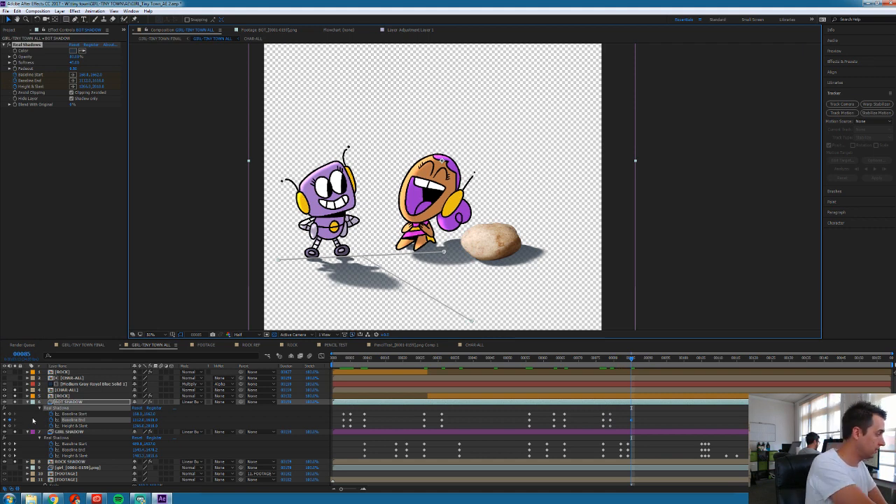
left_click(10, 415)
left_click(10, 425)
key("shift+Page_Down")
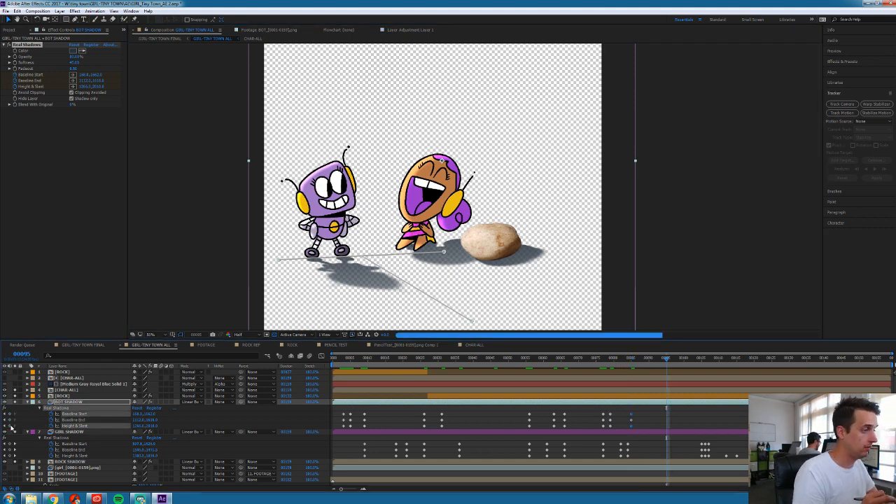
key("shift+Page_Up")
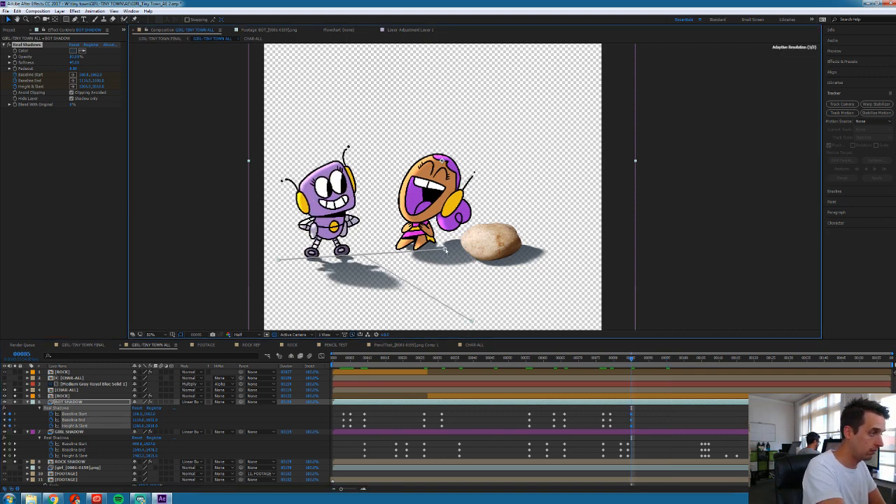
left_click(662, 413)
Check BOT SHADOW through the following frames and add keyframes for all three of its shadow points at frame 110
key("shift+Page_Down")
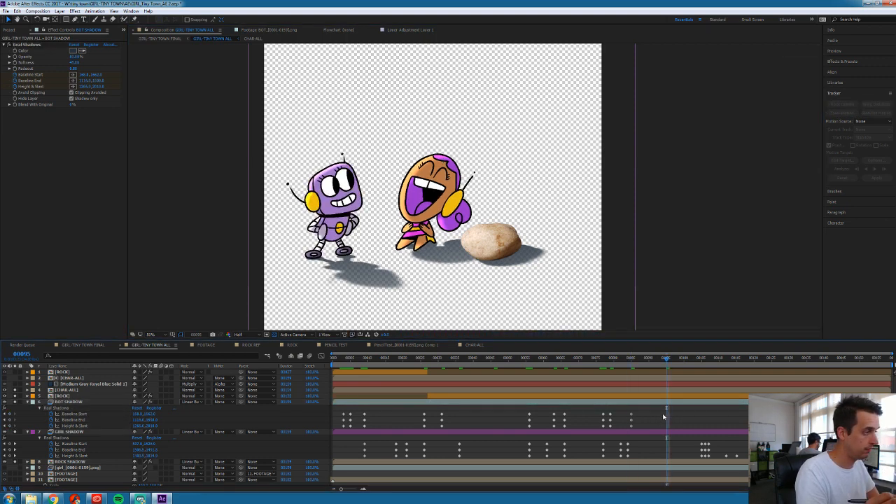
key("shift+Page_Down")
key("shift+Page_Down")
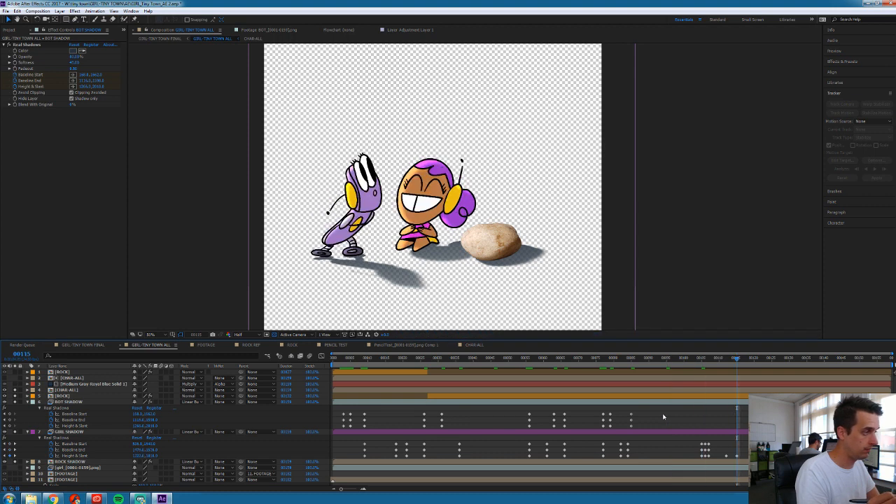
key("shift+Page_Up")
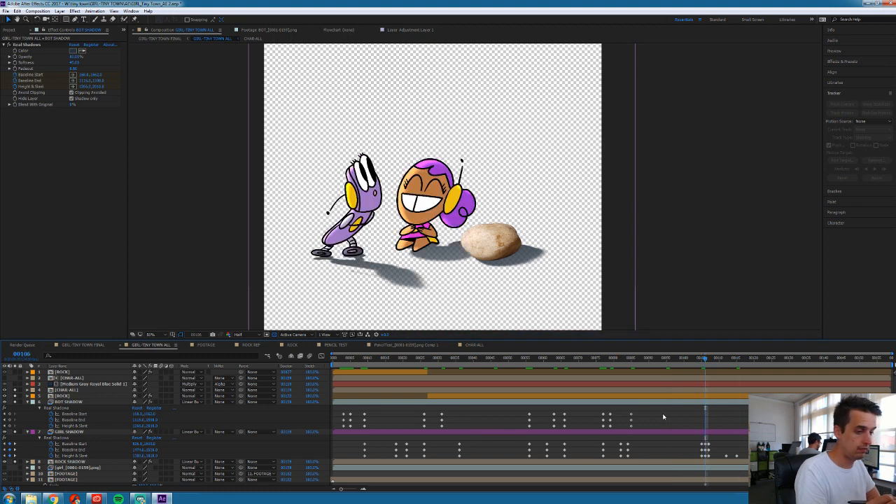
key("Page_Down")
key("Page_Down")
key("Page_Down")
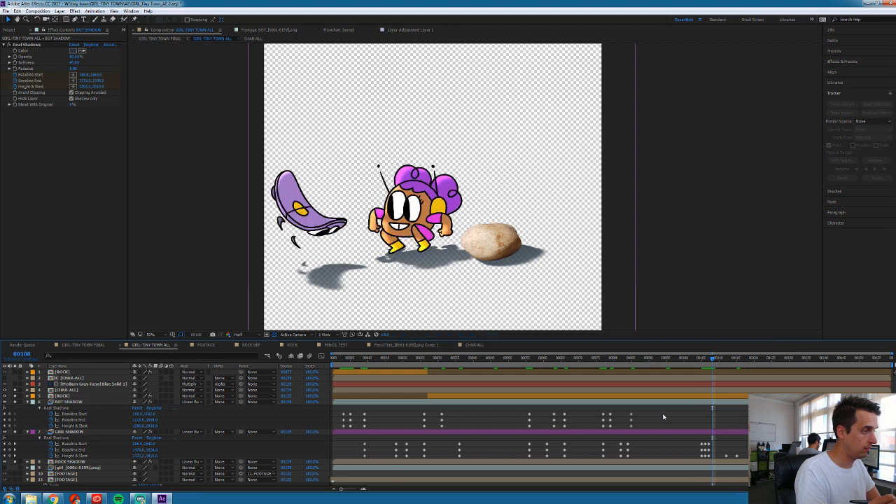
key("Page_Down")
key("Page_Down")
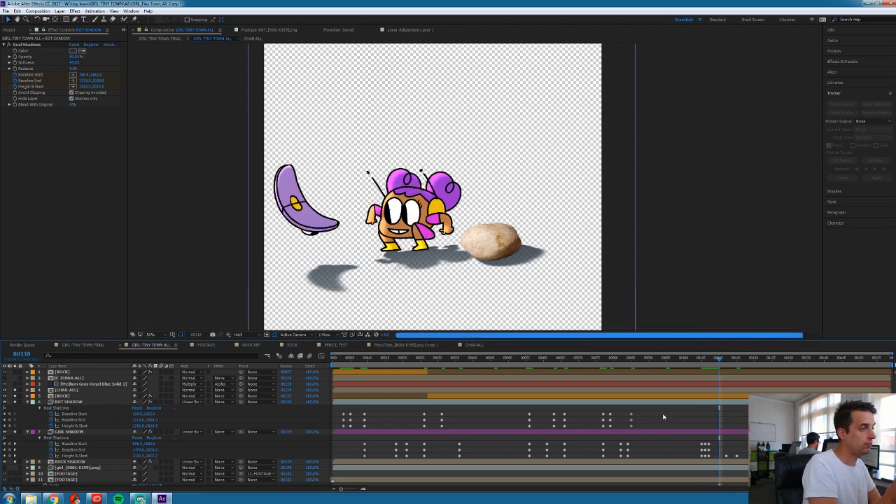
left_click_drag(10, 414, 10, 426)
key("Page_Down")
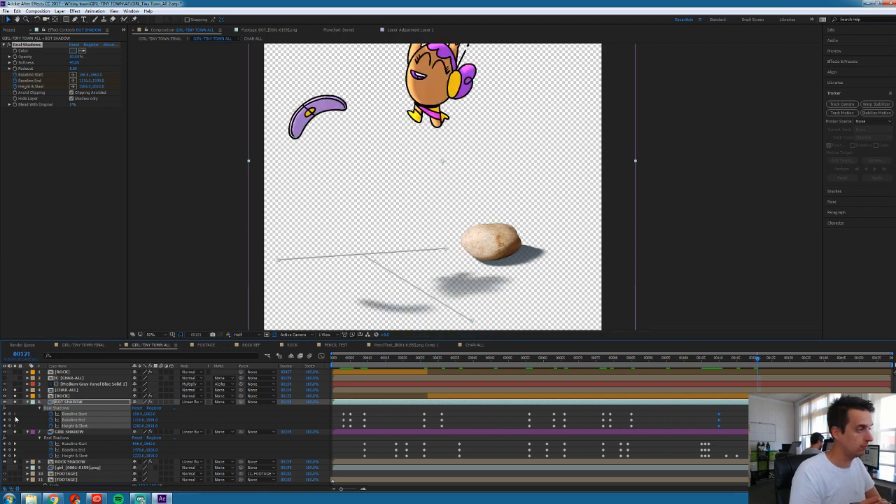
Step through frames 121 to 133 and back to 127 to examine how the BOT SHADOW follows the flying board
key("Page_Down")
key("Page_Down")
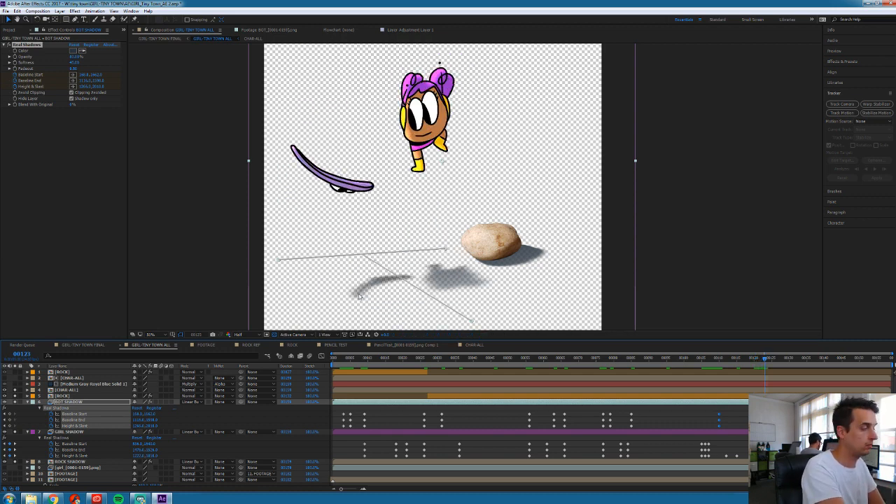
key("Page_Down")
key("Page_Down")
key("Page_Down")
key("Page_Down")
key("Page_Down")
key("Page_Down")
key("Page_Down")
key("Page_Down")
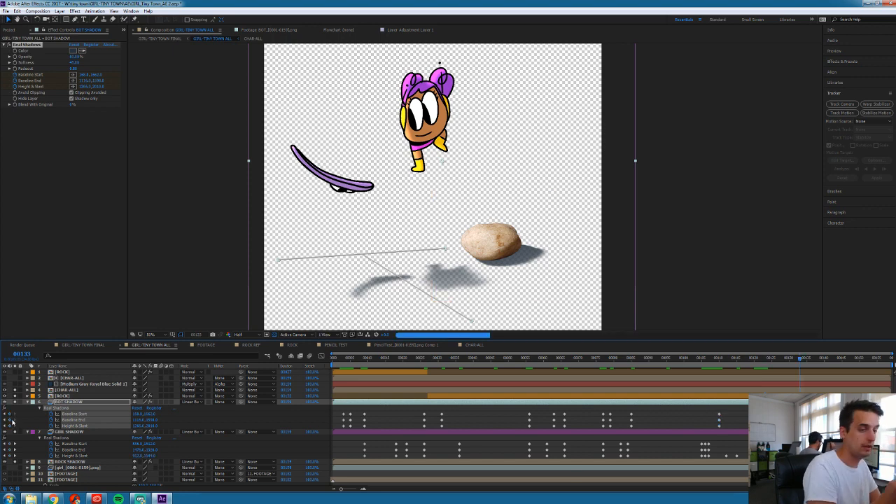
key("Page_Down")
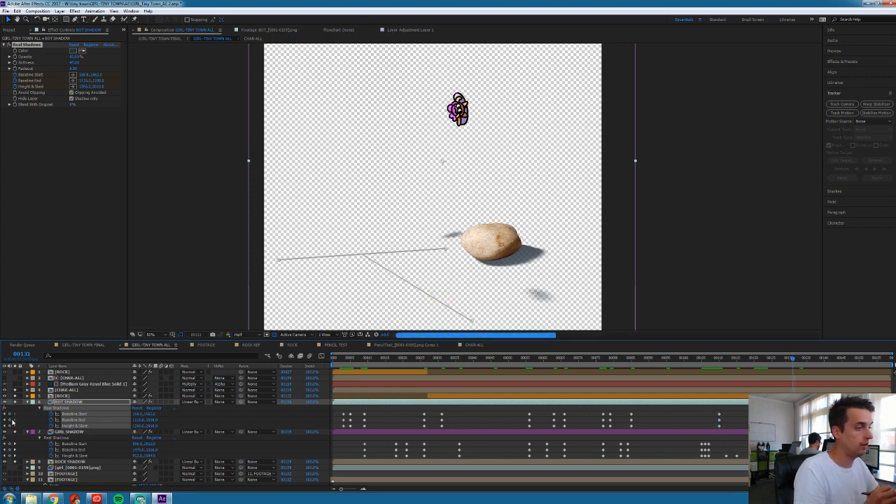
key("Page_Up")
key("Page_Up")
key("Page_Up")
key("Page_Up")
key("Page_Up")
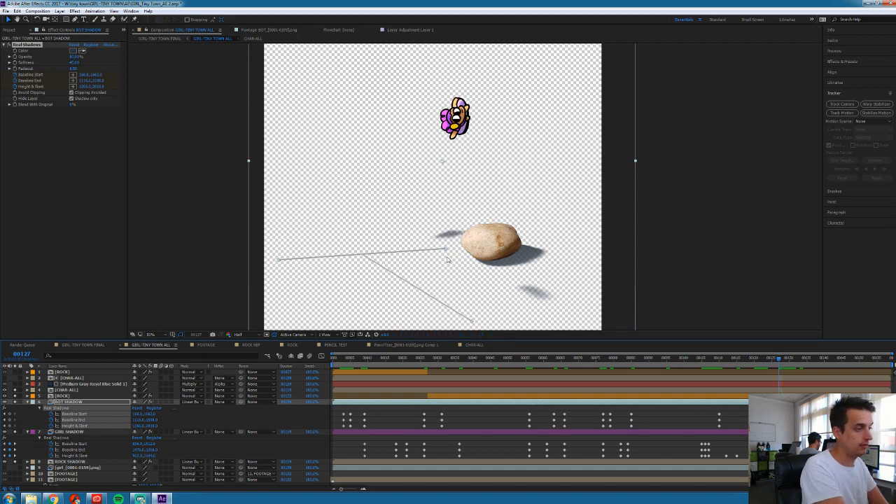
Keyframe the BOT SHADOW baseline and height/slant points at frame 127 so its shadow overlaps the girl's shadow beside the rock
left_click(737, 432)
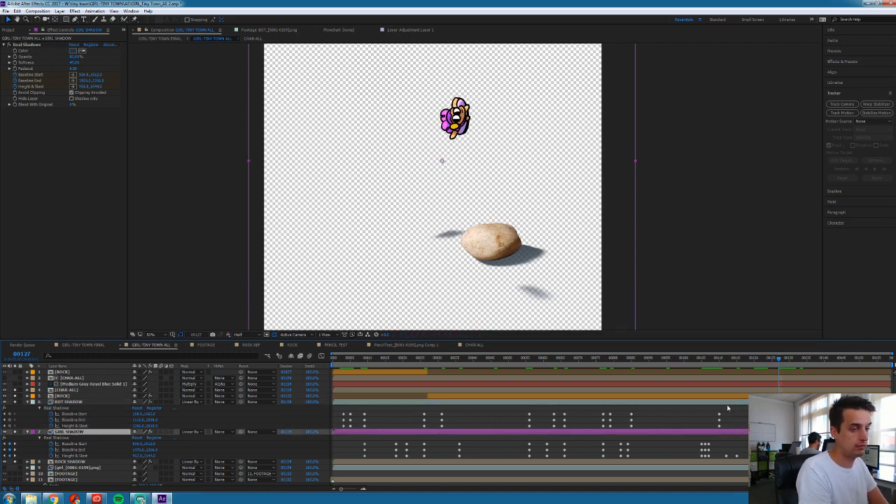
left_click(779, 444)
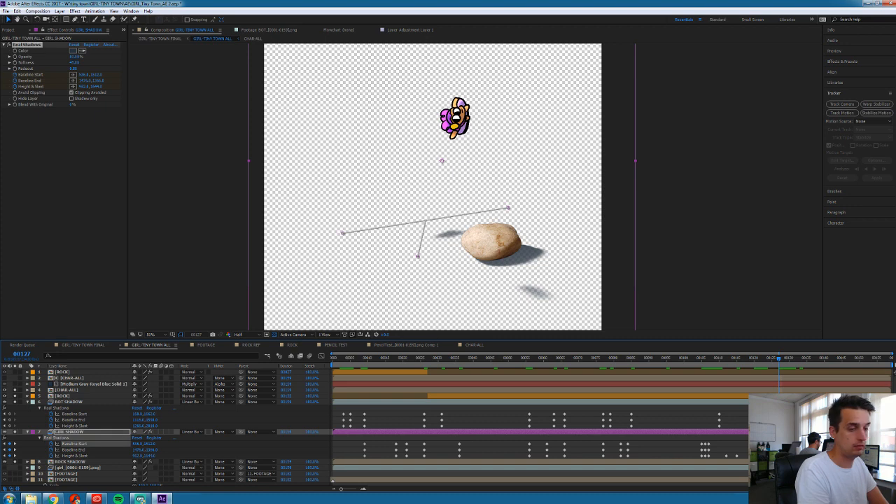
left_click(738, 402)
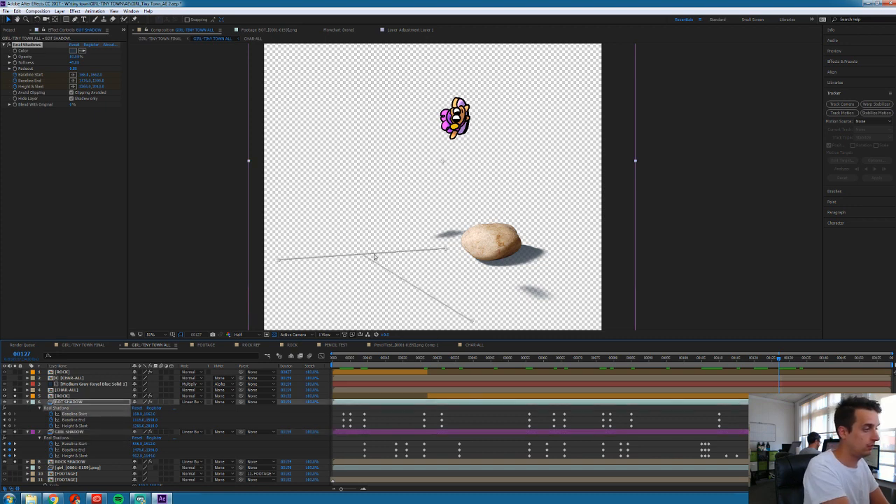
left_click_drag(446, 250, 476, 211)
left_click_drag(279, 261, 376, 204)
left_click_drag(473, 323, 397, 261)
left_click_drag(376, 205, 378, 210)
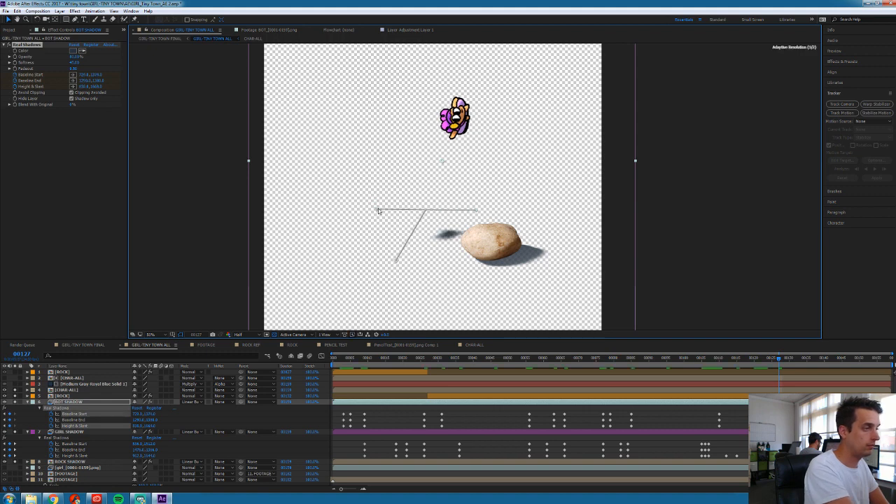
left_click_drag(477, 212, 485, 211)
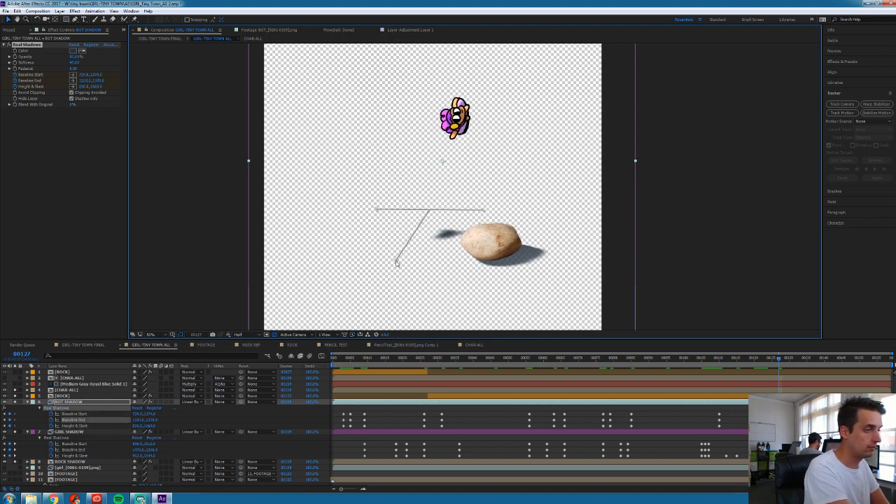
left_click_drag(396, 262, 400, 269)
Step through frames 125 to 139 to examine the BOT SHADOW placement around the new keyframes
key("Page_Up")
key("Page_Up")
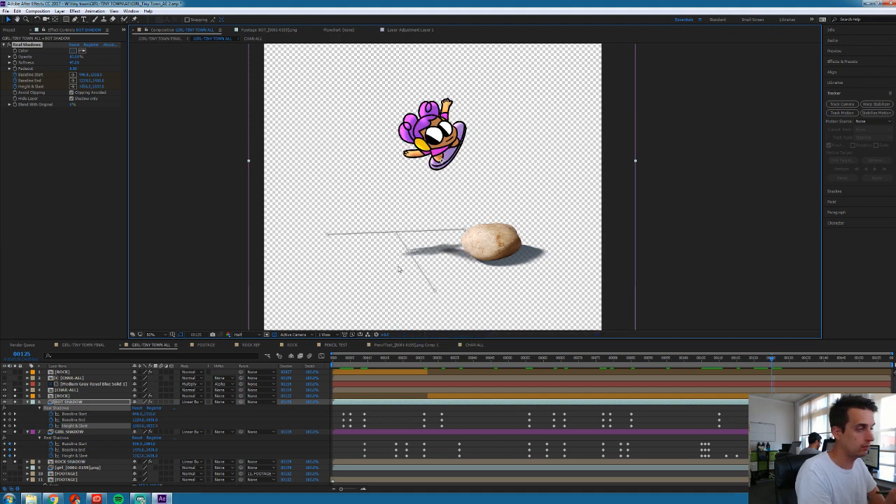
key("Page_Down")
key("Page_Down")
key("Page_Down")
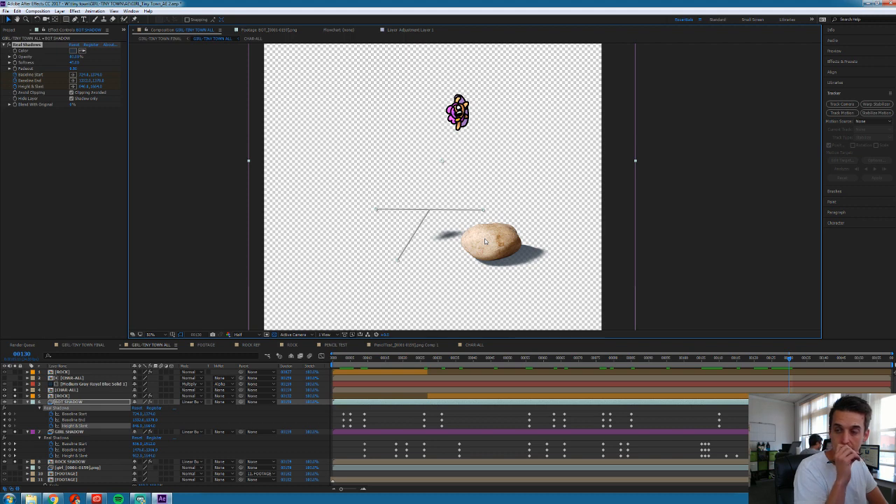
key("Page_Down")
key("Page_Down")
key("Page_Down")
key("Page_Down")
key("Page_Down")
key("Page_Down")
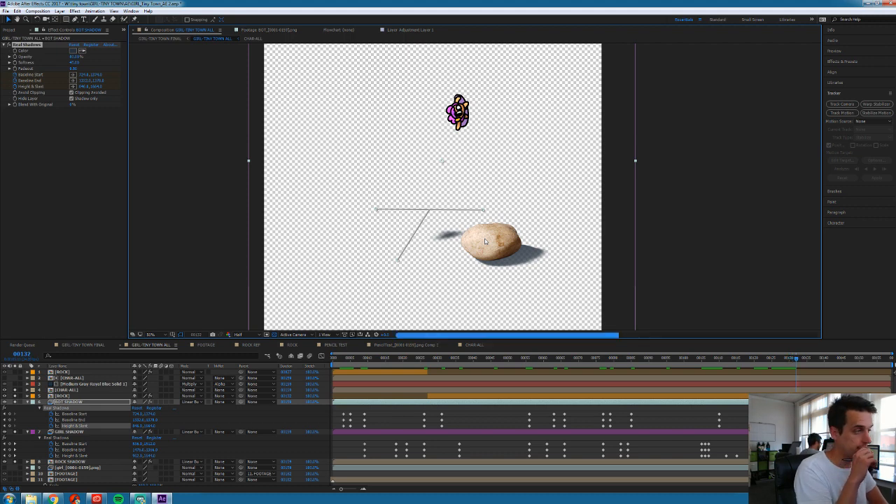
key("Page_Down")
key("Page_Down")
key("Page_Down")
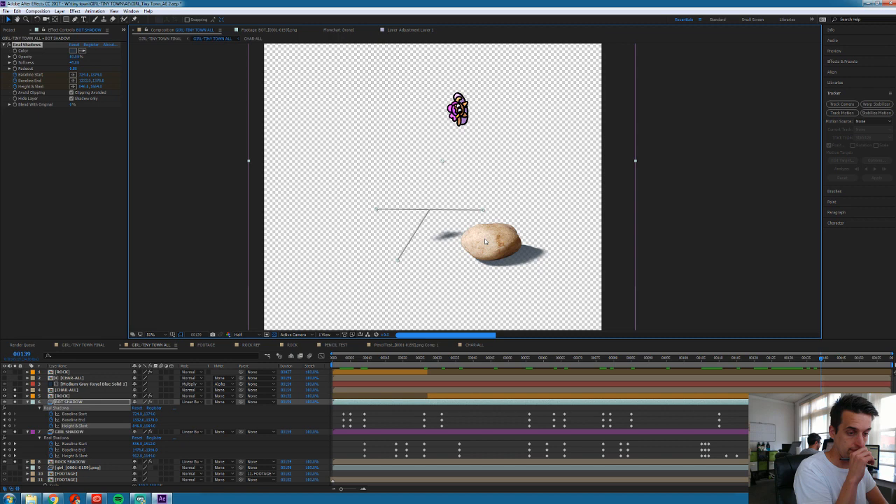
Keyframe the BOT SHADOW at frame 140, tilting its baseline and shifting the slant point to match the board beside the rock
left_click_drag(482, 211, 487, 208)
left_click_drag(397, 263, 408, 275)
left_click_drag(377, 212, 384, 222)
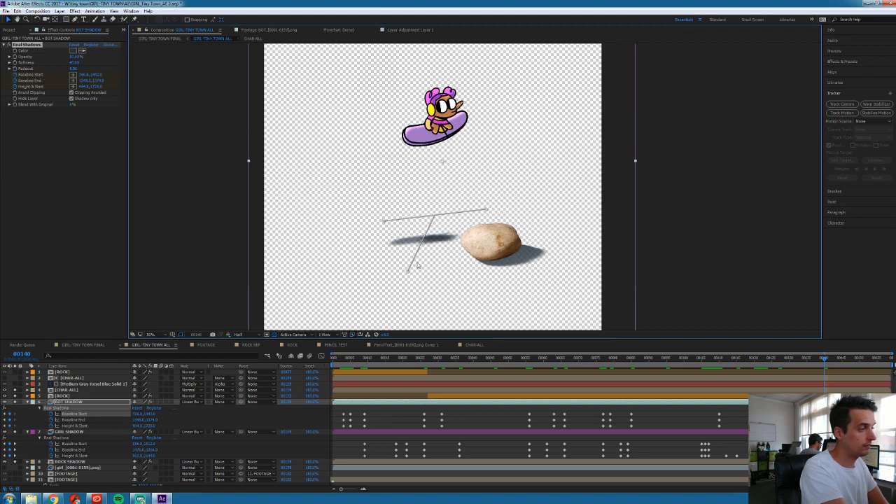
Keyframe the BOT SHADOW at frame 144, lowering its baseline and lengthening the slant so the shadow falls beneath the upright board
key("Page_Down")
key("Page_Down")
key("Page_Down")
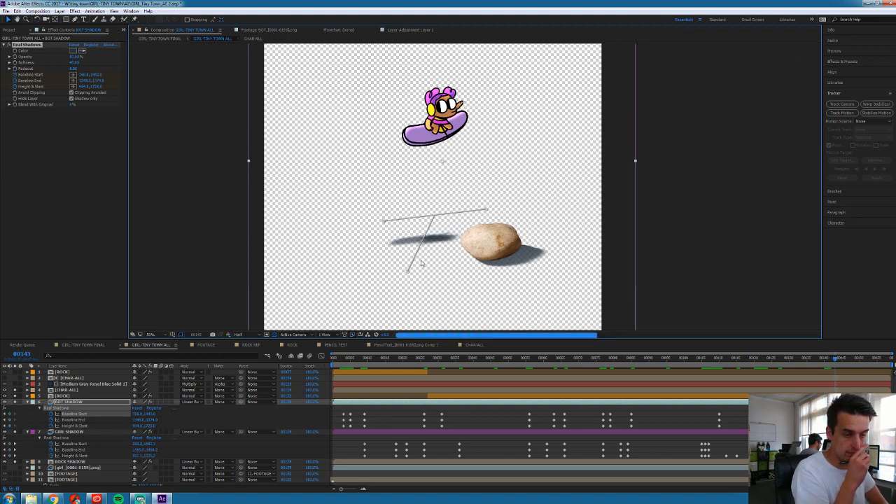
left_click_drag(387, 226, 397, 212)
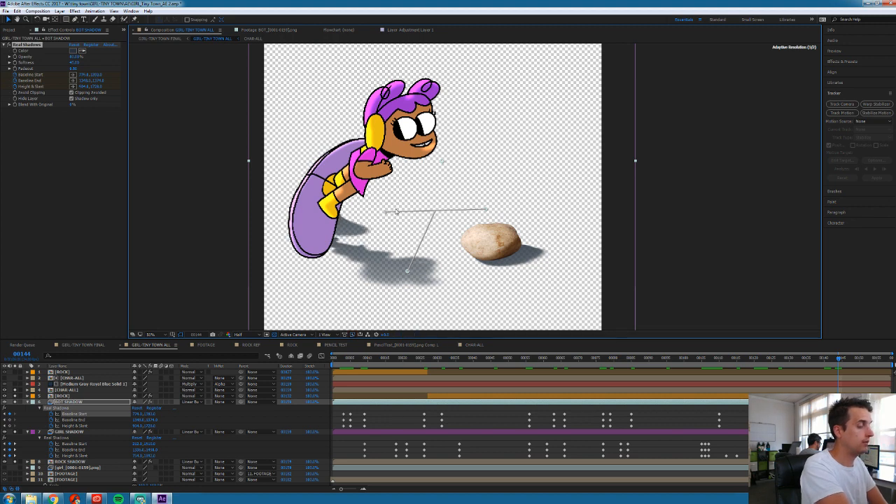
left_click_drag(408, 271, 377, 291)
left_click_drag(487, 210, 494, 209)
left_click_drag(439, 212, 426, 236)
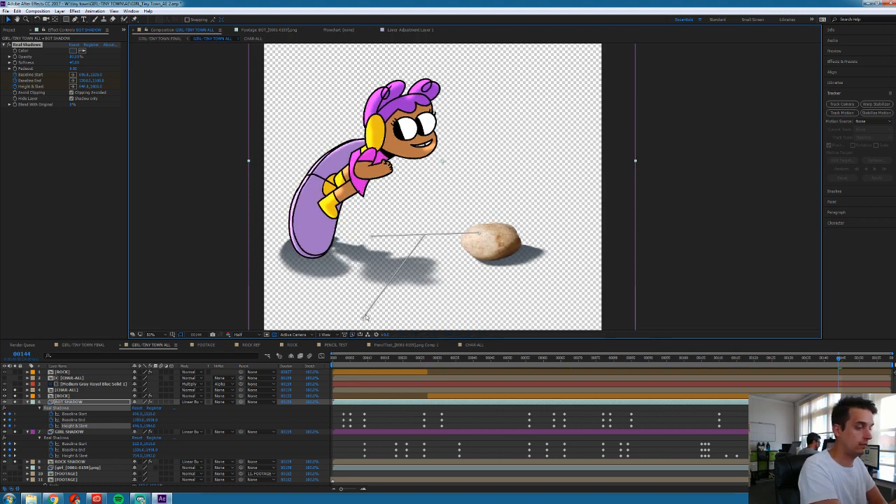
left_click_drag(366, 317, 366, 318)
Keyframe the BOT SHADOW at frame 146, shifting its baseline behind the board and extending the slant point below the composition
key("Page_Down")
key("Page_Down")
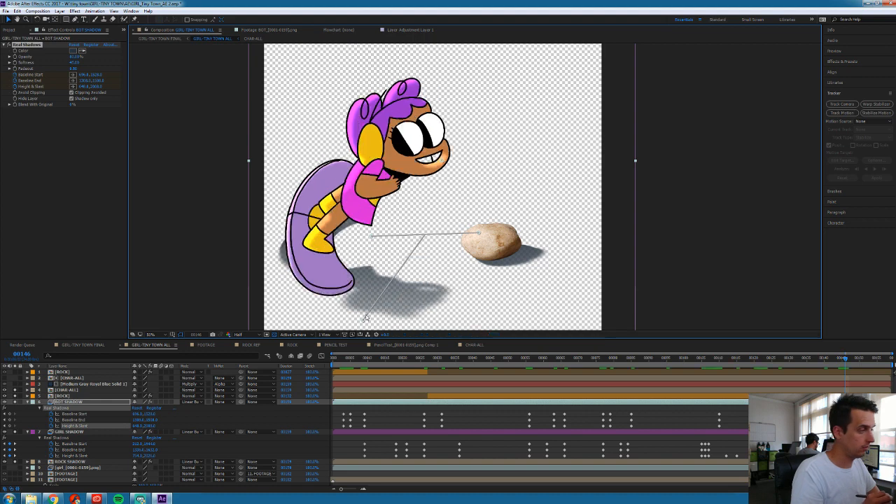
left_click_drag(425, 238, 337, 233)
left_click_drag(474, 248, 509, 183)
left_click_drag(391, 271, 418, 281)
left_click_drag(373, 171, 341, 164)
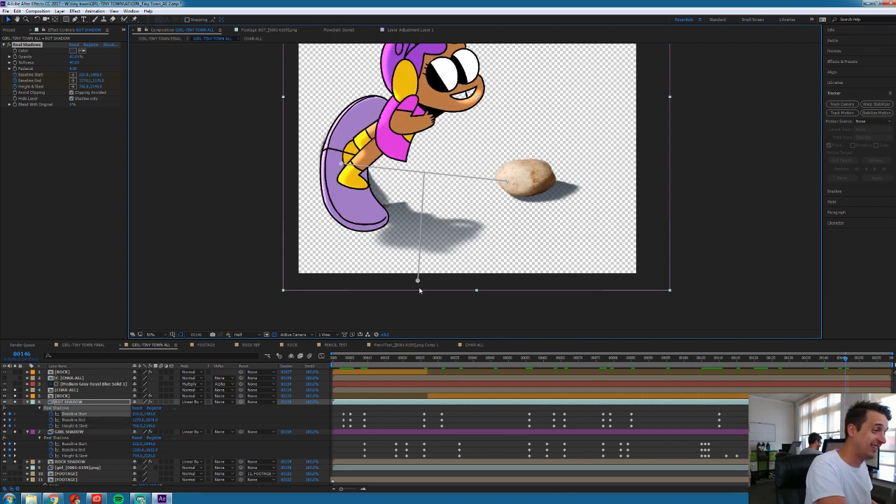
left_click_drag(416, 283, 376, 347)
left_click_drag(424, 178, 423, 181)
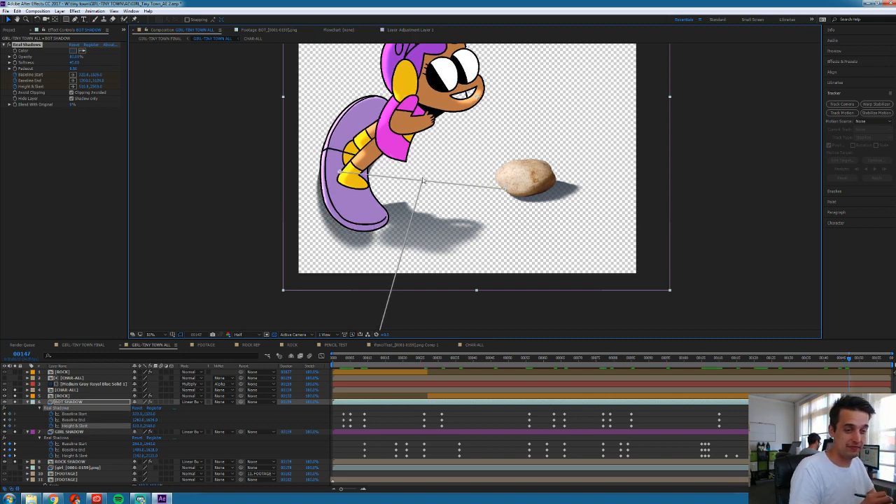
Move the BOT SHADOW baseline at frame 147 down to the board's underside and set its slant point below the composition
key("Page_Down")
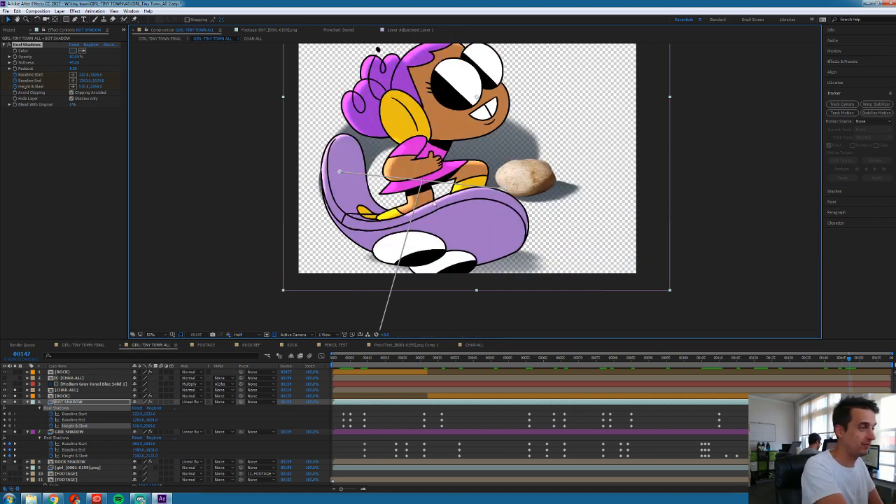
left_click_drag(423, 184, 418, 210)
left_click_drag(482, 279, 538, 230)
left_click_drag(424, 330, 589, 319)
left_click_drag(555, 164, 561, 131)
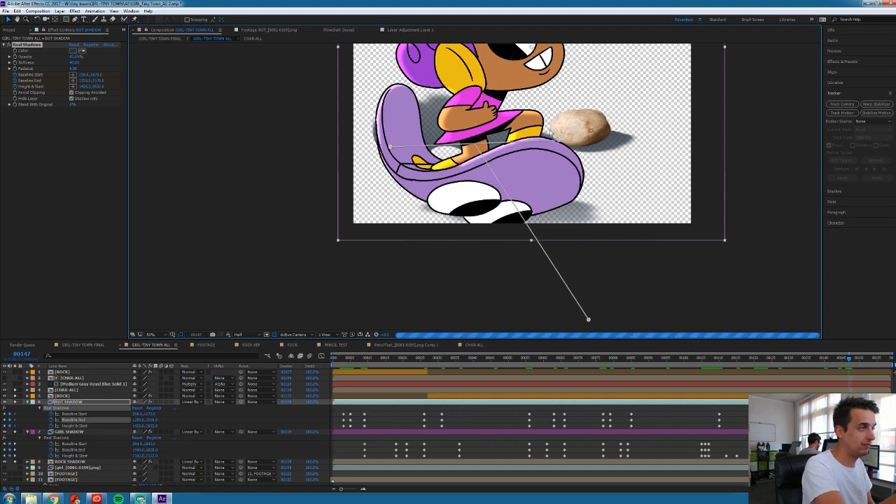
left_click_drag(391, 146, 387, 215)
left_click_drag(561, 131, 609, 184)
left_click_drag(589, 320, 613, 324)
left_click_drag(610, 185, 609, 193)
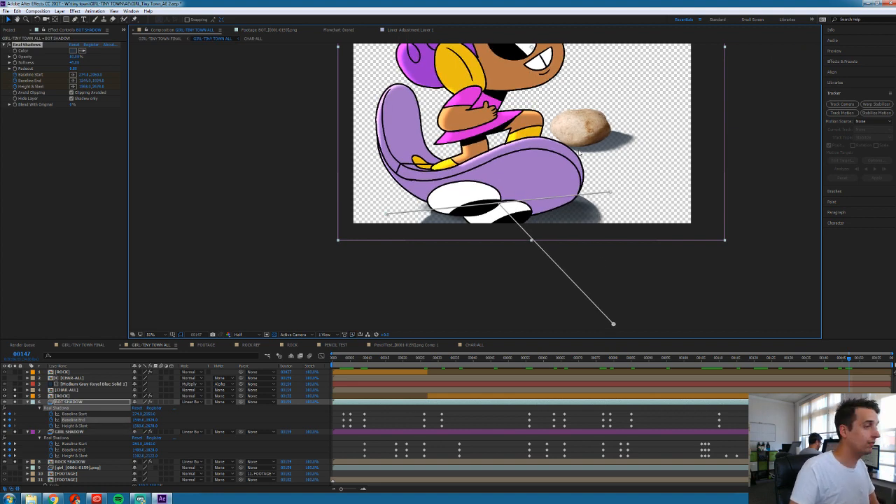
Level the BOT SHADOW baseline at frame 147 and shorten its height so the shadow lies flat under the board
left_click_drag(387, 215, 378, 207)
left_click_drag(613, 325, 492, 268)
left_click_drag(611, 194, 614, 214)
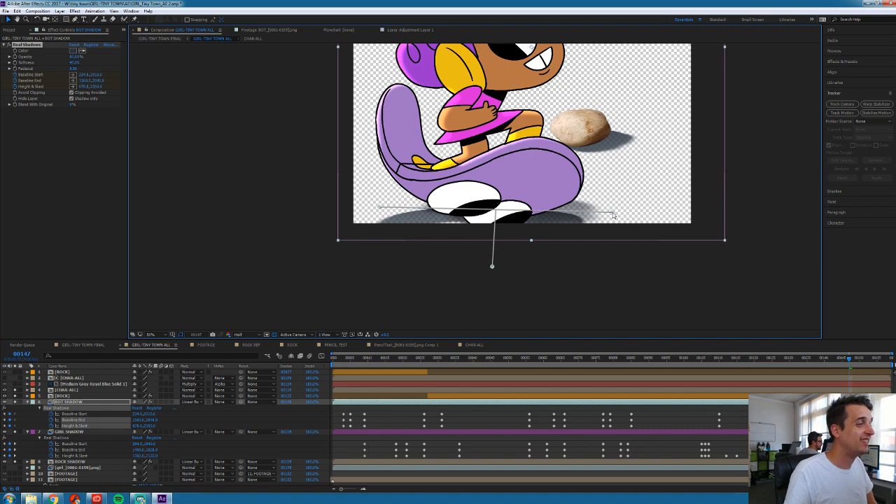
left_click_drag(492, 267, 492, 285)
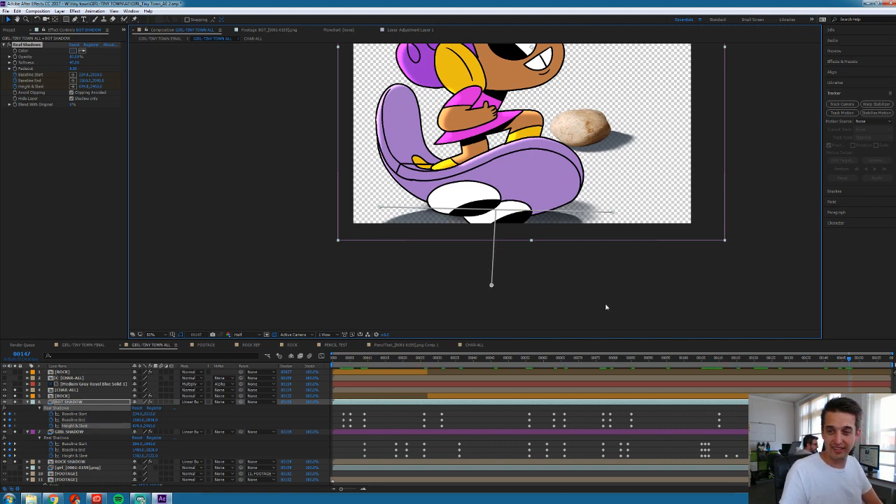
Keyframe the BOT SHADOW at frame 149, lowering the baseline and slant points to the bottom edge of the composition
key("space")
key("Page_Down")
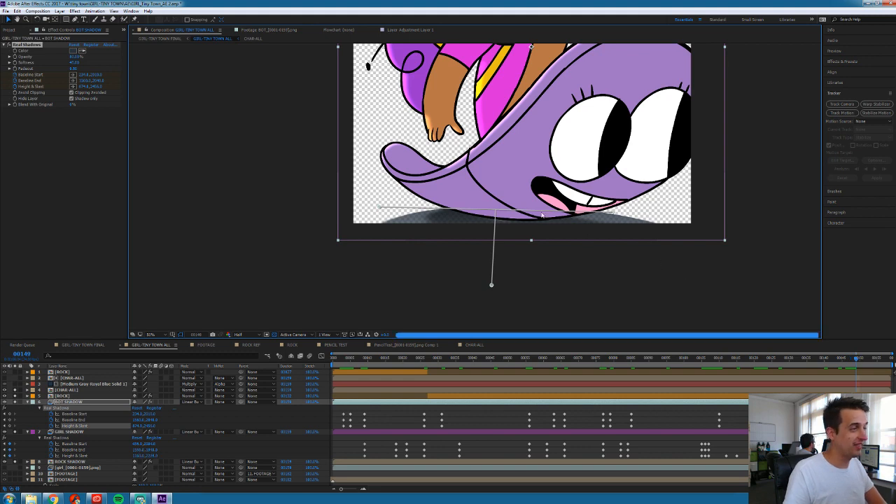
left_click_drag(616, 212, 630, 222)
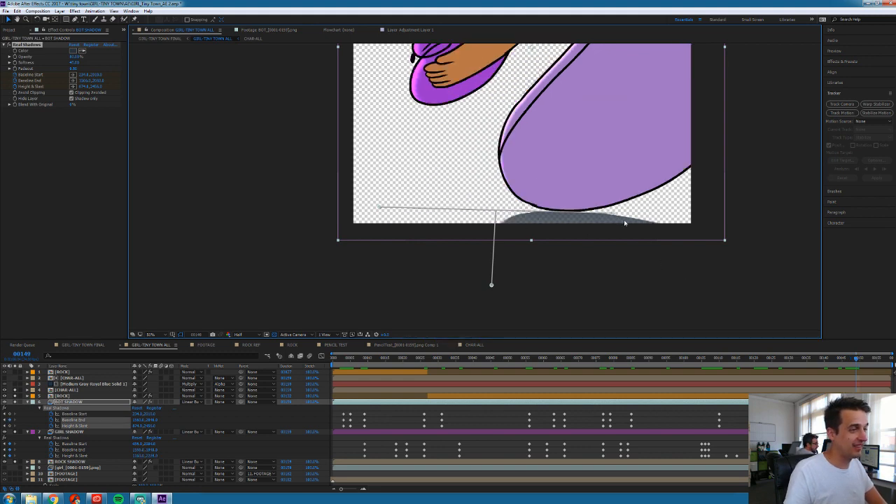
left_click_drag(381, 210, 380, 217)
left_click_drag(490, 284, 497, 295)
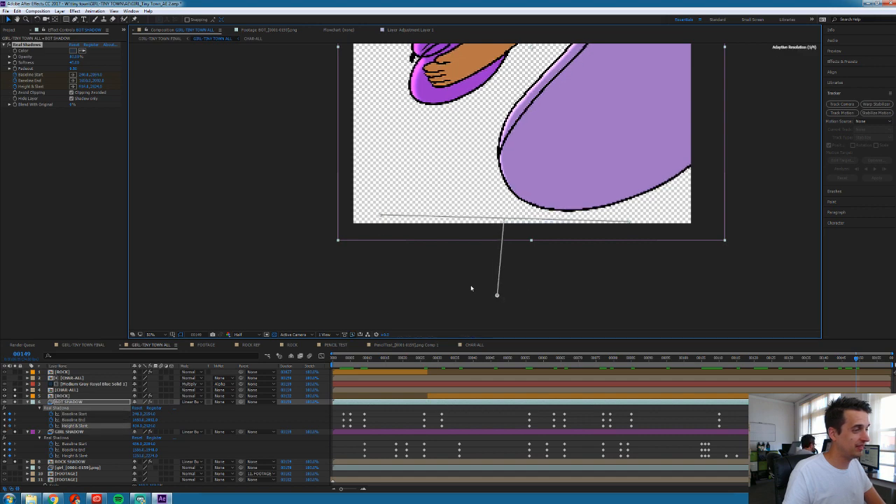
left_click_drag(381, 216, 382, 224)
Lower the BOT SHADOW baseline and slant points at frame 148 so the shadow meets the board's underside
key("Page_Up")
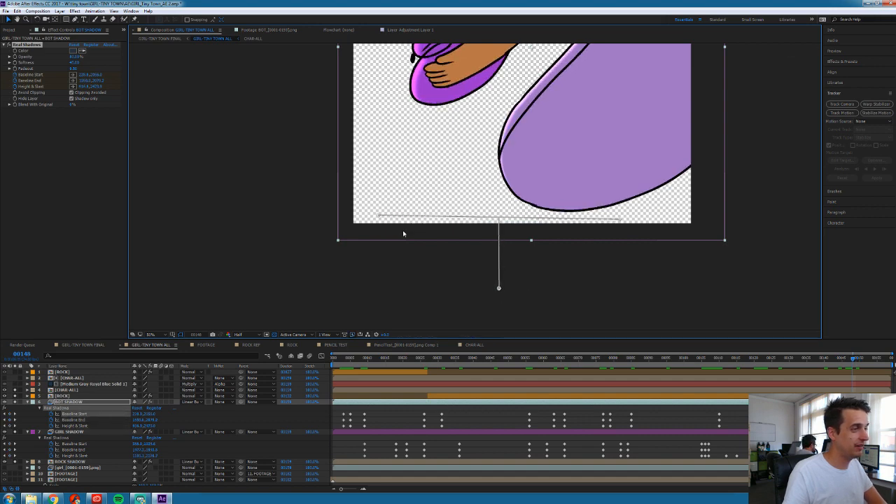
left_click_drag(378, 218, 374, 219)
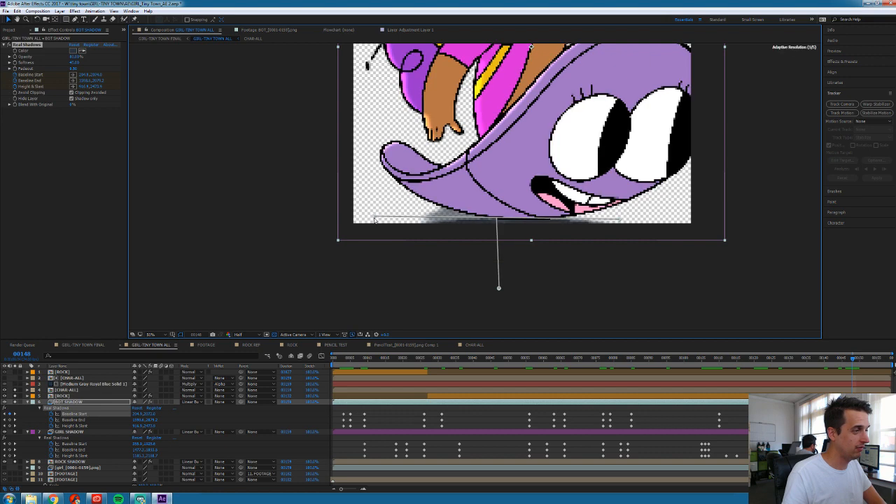
left_click_drag(620, 223, 622, 226)
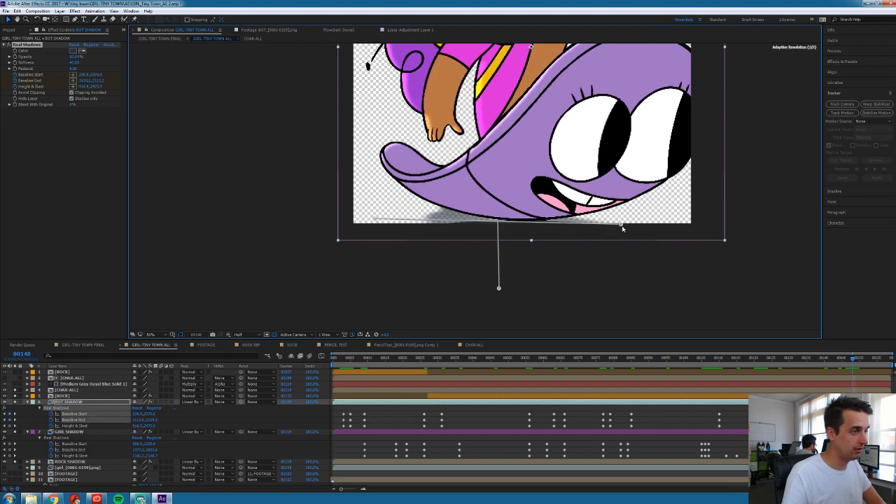
left_click_drag(499, 290, 501, 298)
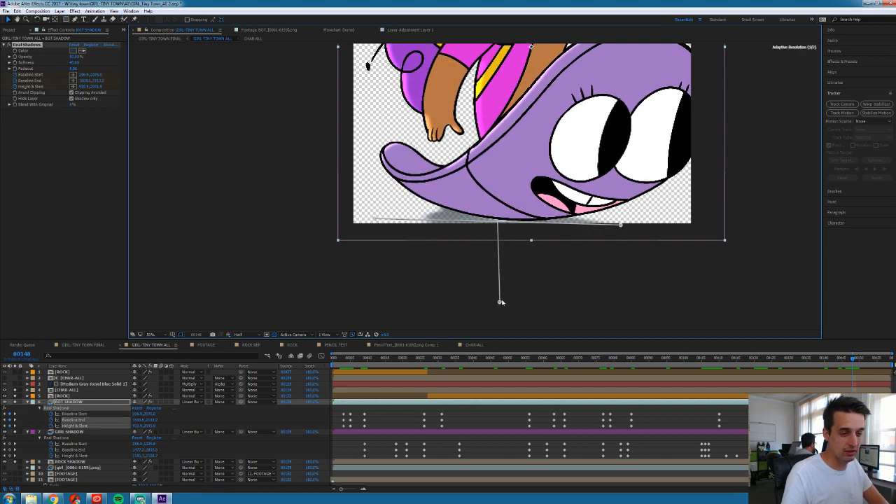
Play back the full composition to review the finished shadow animation
key("Page_Down")
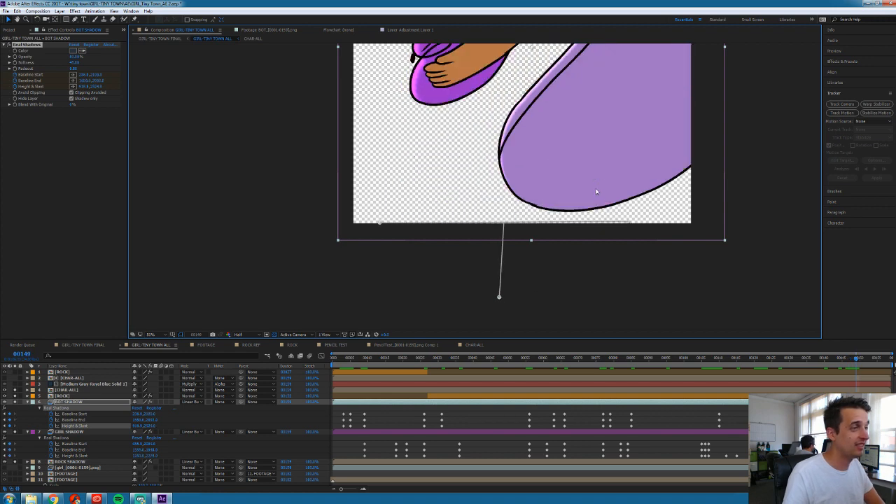
key("comma")
key("space")
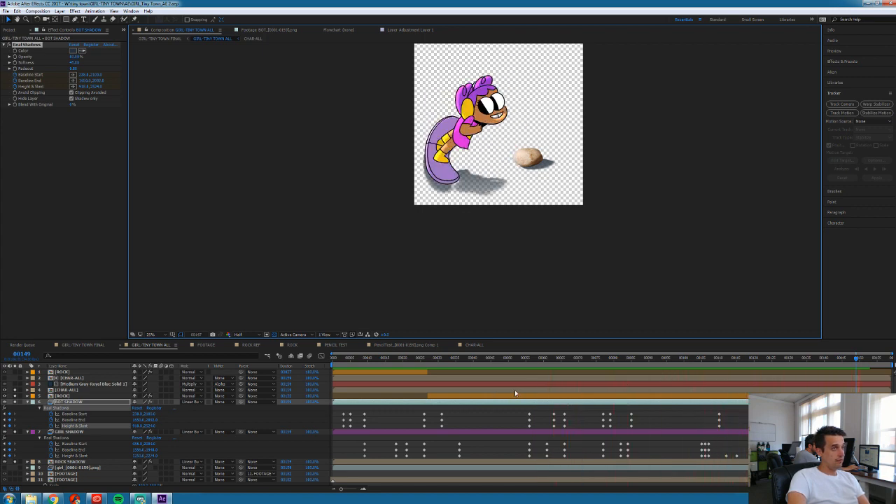
key("space")
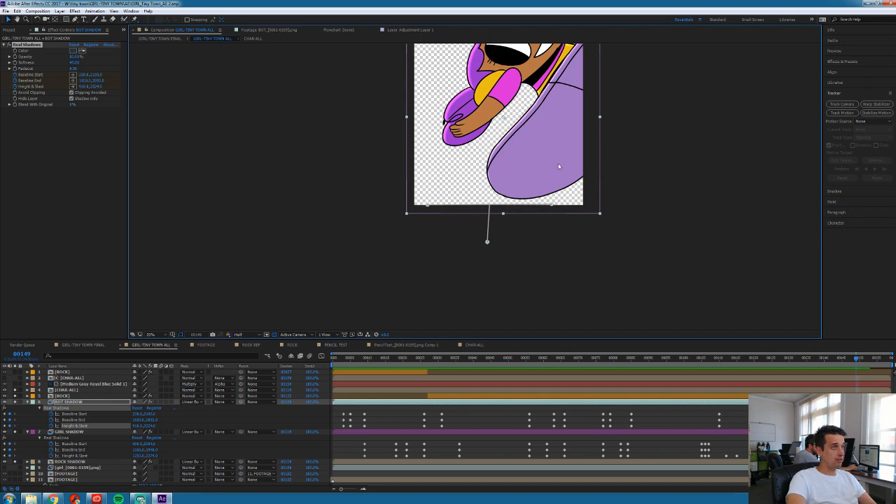
Turn off solo on the character, rock and shadow layers so the full composition with its background footage displays
scroll(554, 172, "up", 1)
scroll(513, 276, "up", 1)
left_click_drag(514, 276, 485, 279)
left_click_drag(15, 390, 18, 463)
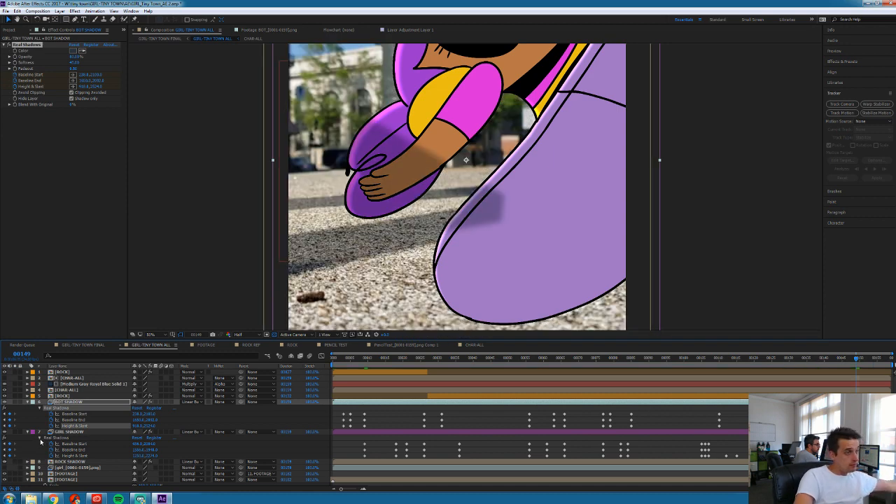
Duplicate the BOT SHADOW and GIRL SHADOW layers and move both copies to the top of the layer stack
left_click(382, 359)
left_click_drag(382, 359, 361, 359)
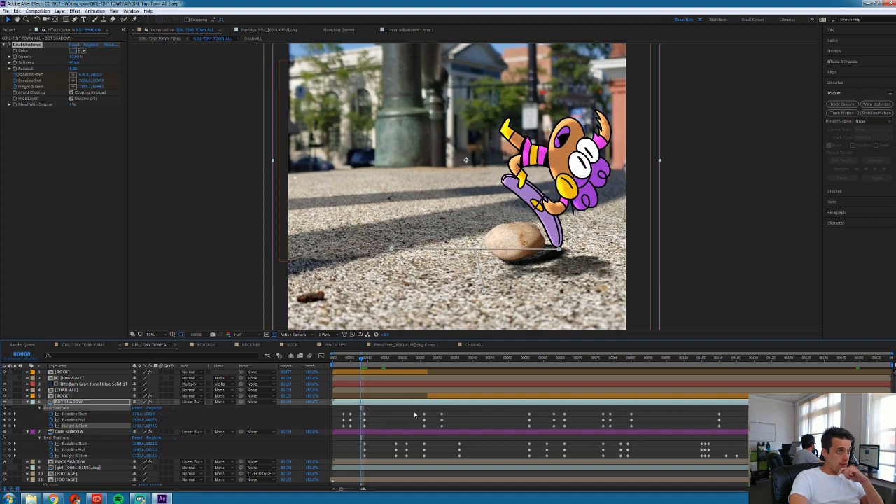
left_click(361, 407)
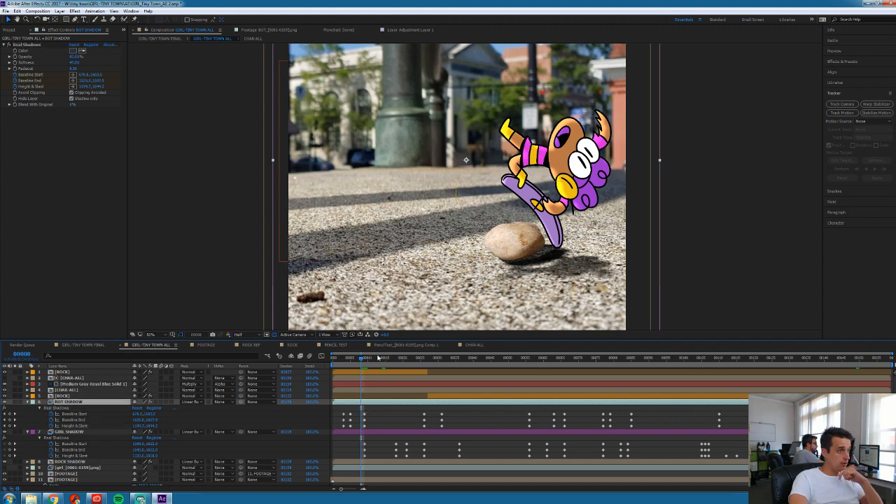
left_click_drag(362, 362, 385, 361)
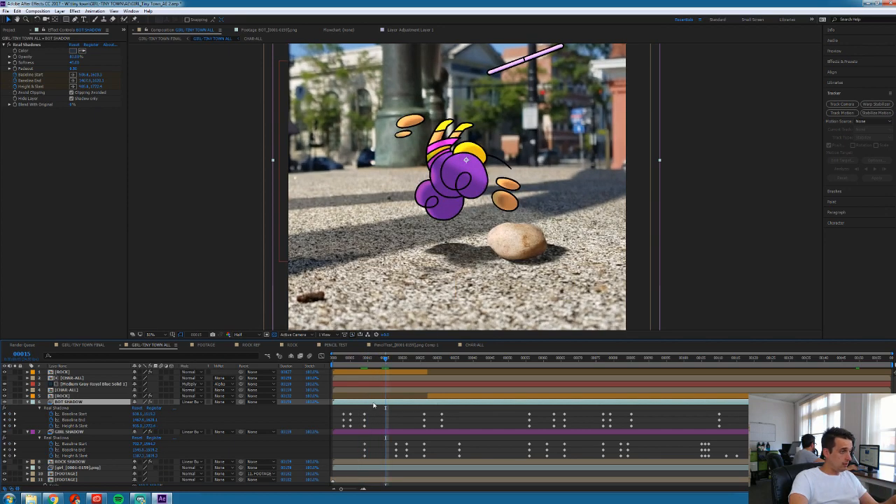
left_click(72, 433)
key("ctrl+d")
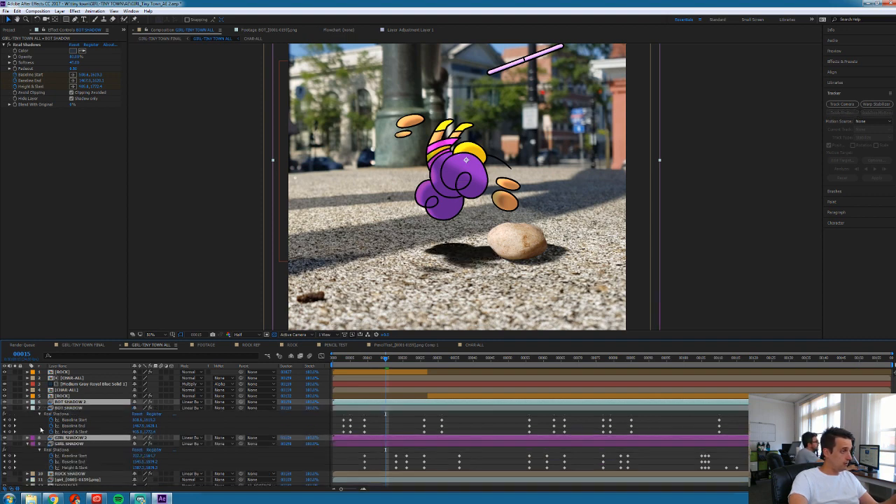
left_click_drag(65, 405, 70, 373)
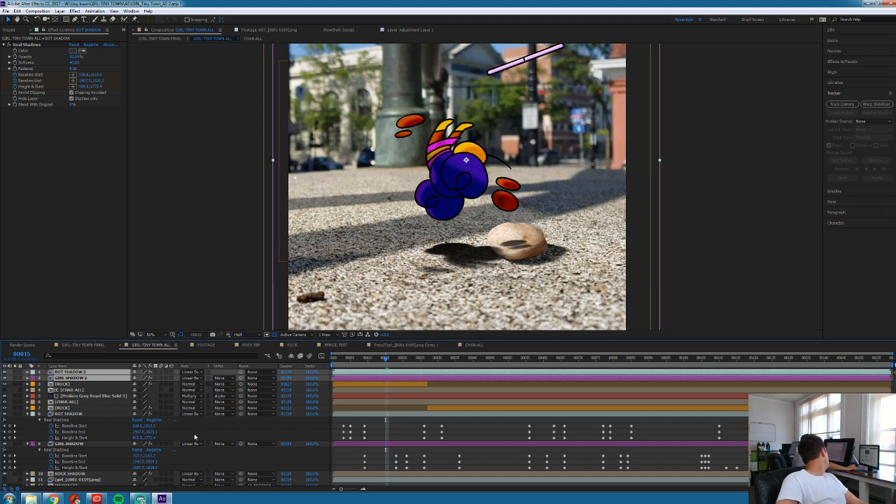
Hide the BOT SHADOW 2 and GIRL SHADOW 2 copies
key("comma")
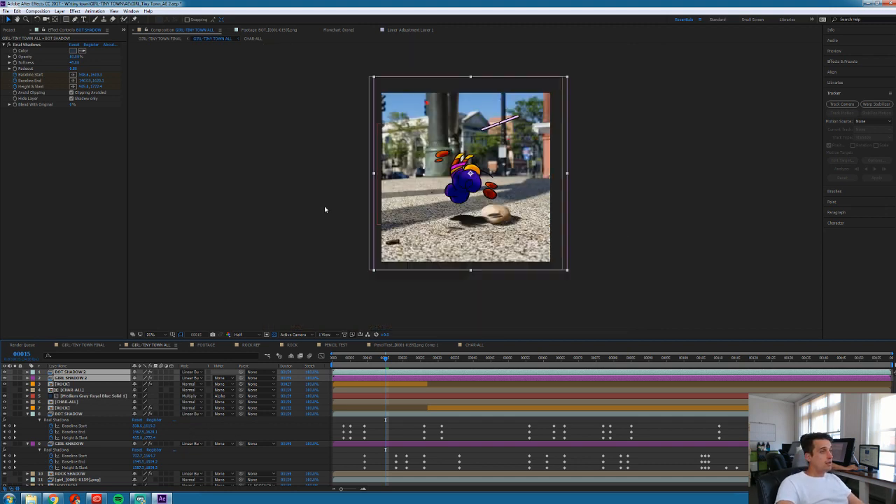
left_click(5, 373)
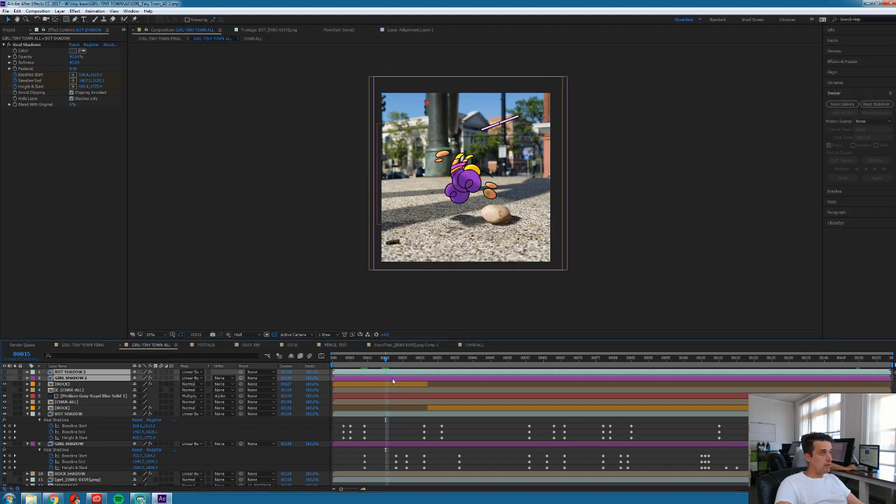
scroll(422, 165, "up", 2)
scroll(425, 172, "down", 2)
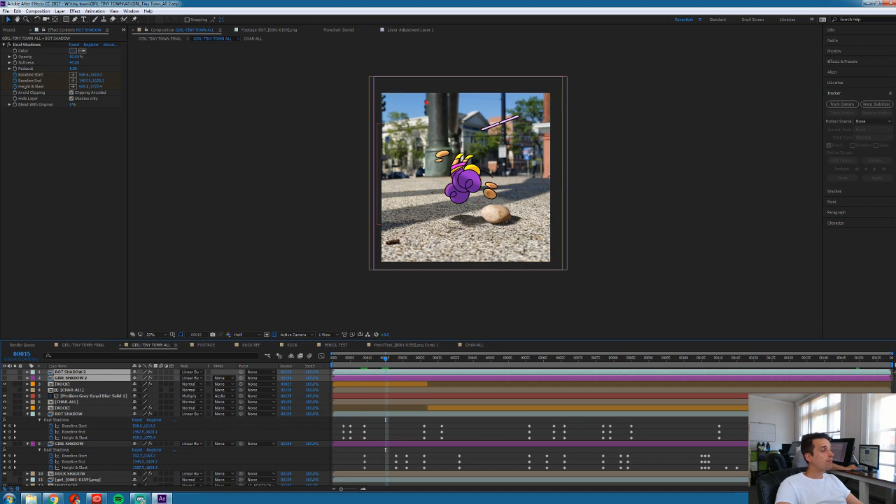
Capture the composition preview at frame 15 with the Snipping Tool and close the snip without saving it
left_click(9, 499)
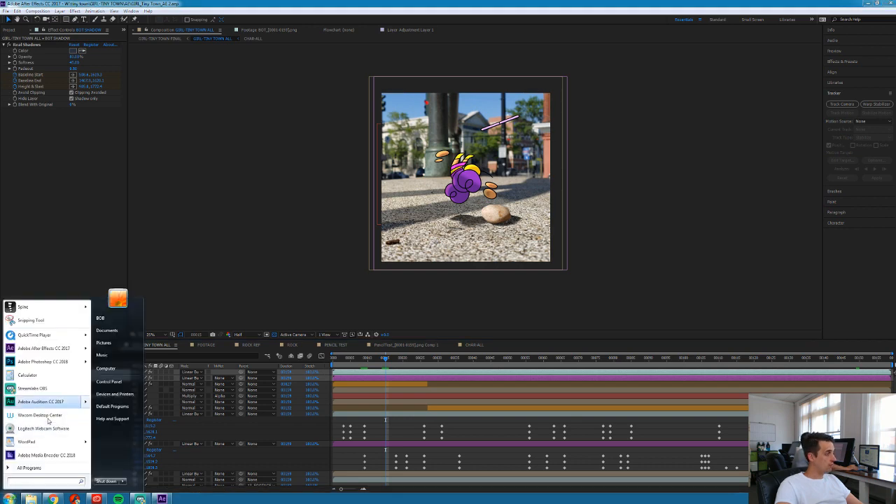
left_click(32, 323)
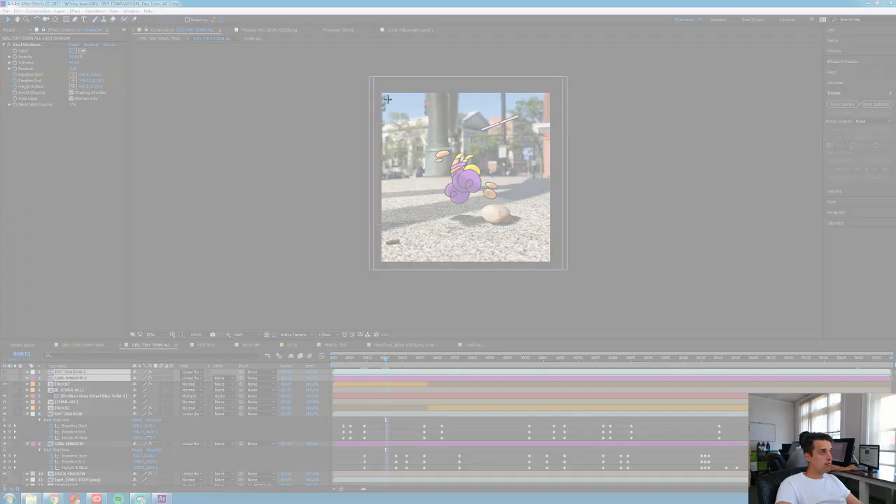
left_click_drag(377, 89, 559, 270)
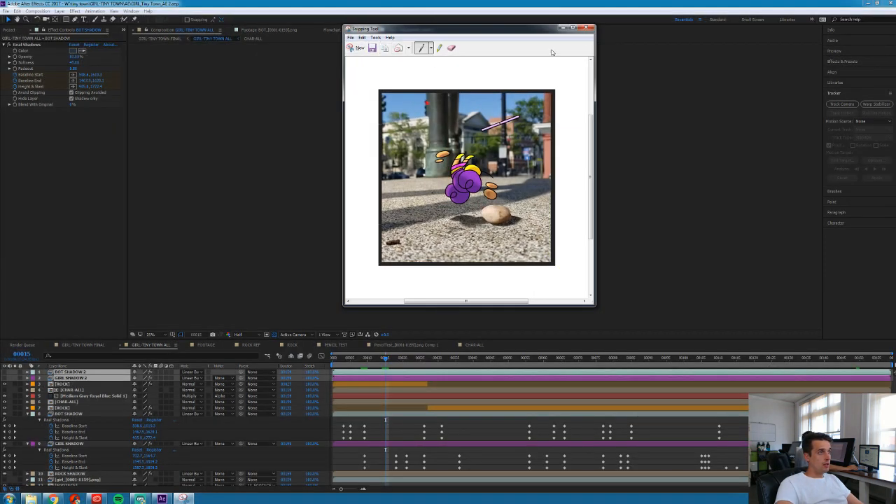
left_click(586, 28)
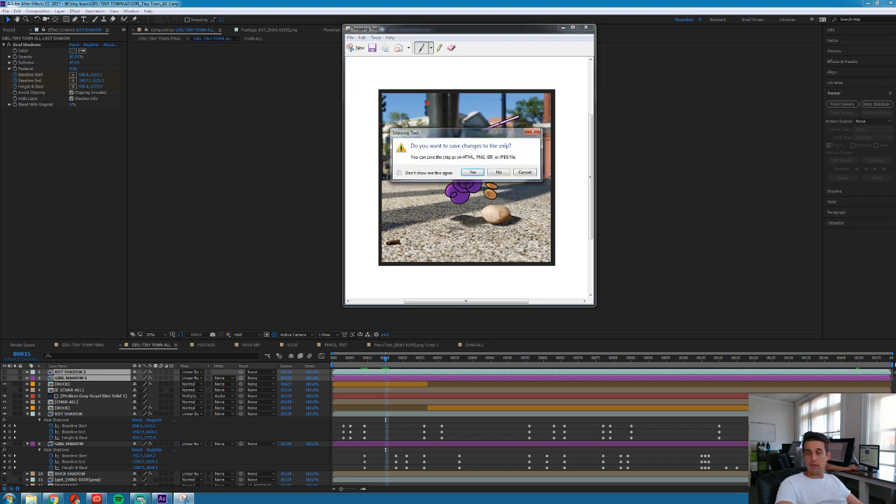
left_click(501, 172)
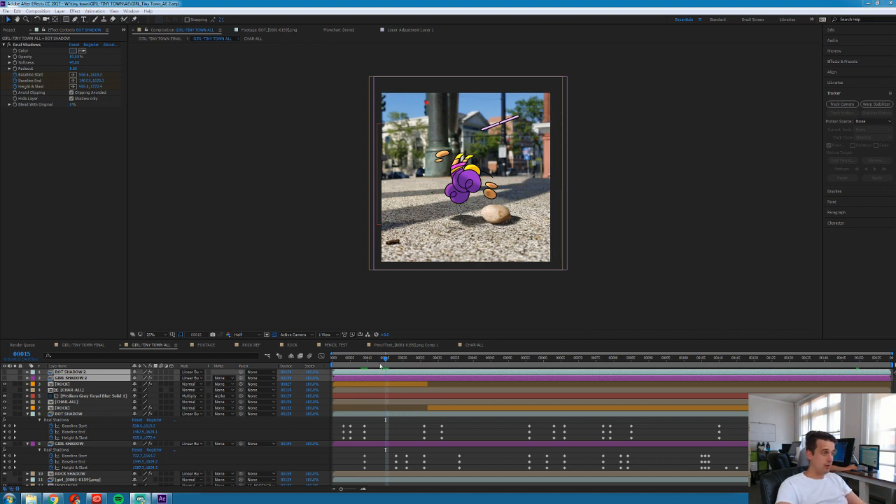
Examine the shadows at frames 20, 25 and 26, and play back the composition to review them
left_click_drag(385, 362, 404, 373)
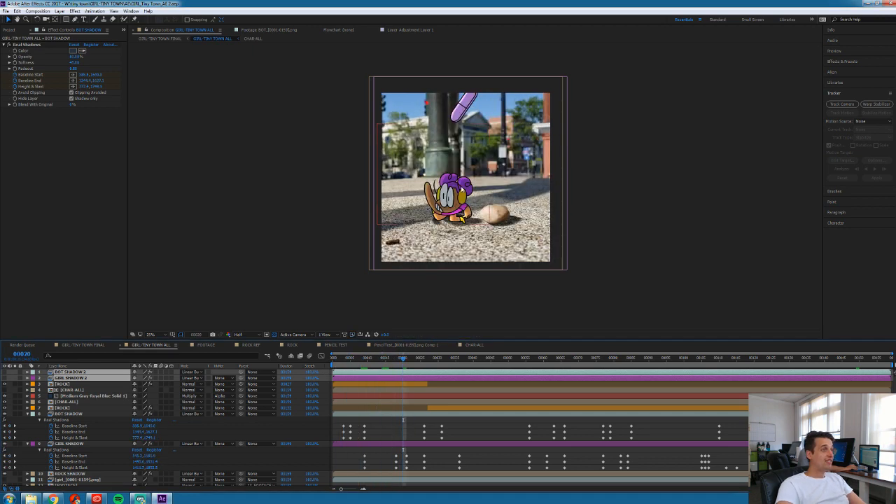
scroll(461, 189, "up", 2)
scroll(463, 189, "down", 2)
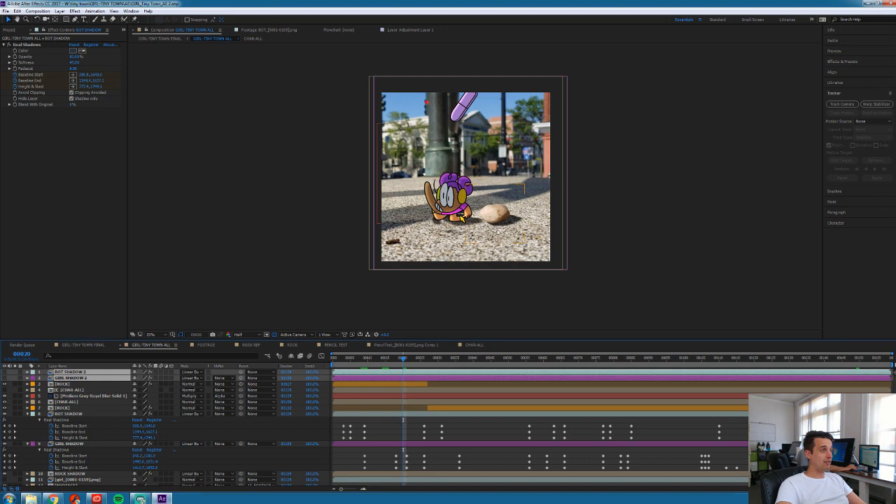
left_click_drag(405, 360, 421, 361)
scroll(452, 232, "up", 2)
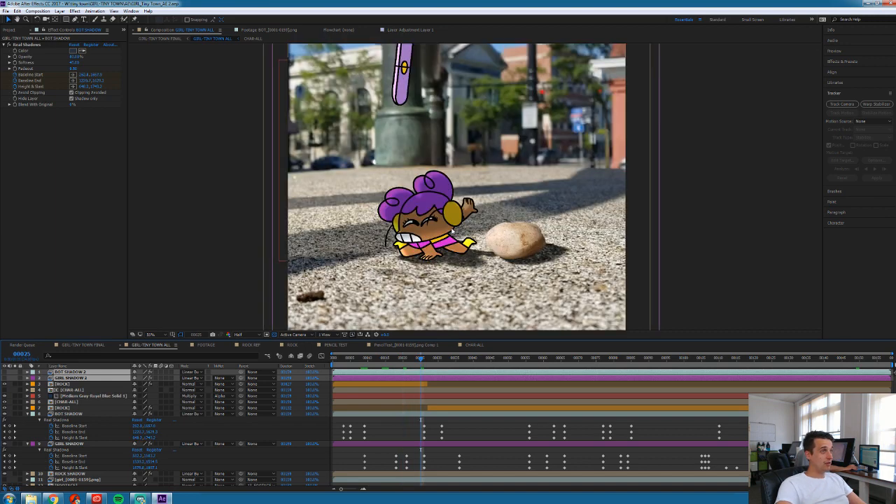
key("Page_Down")
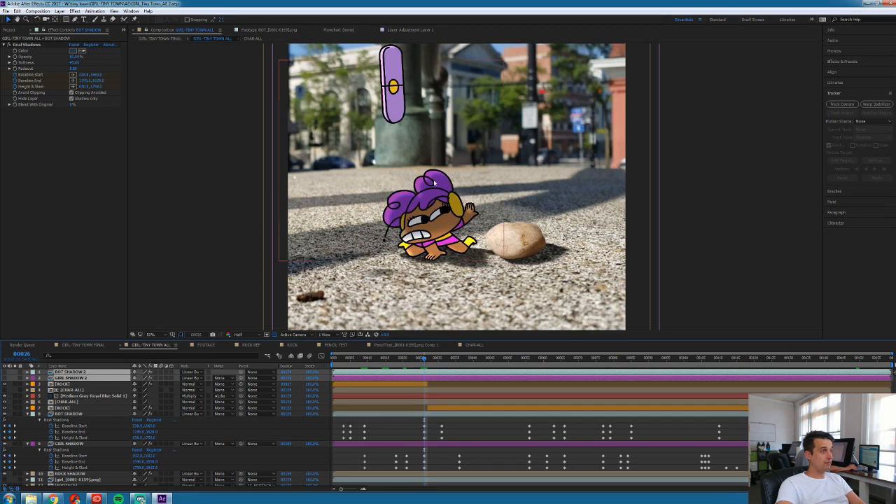
scroll(462, 189, "down", 2)
key("space")
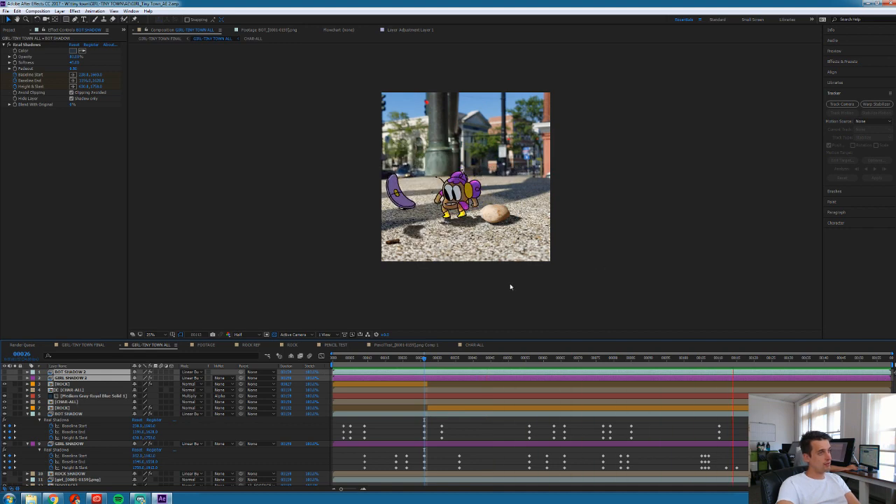
key("space")
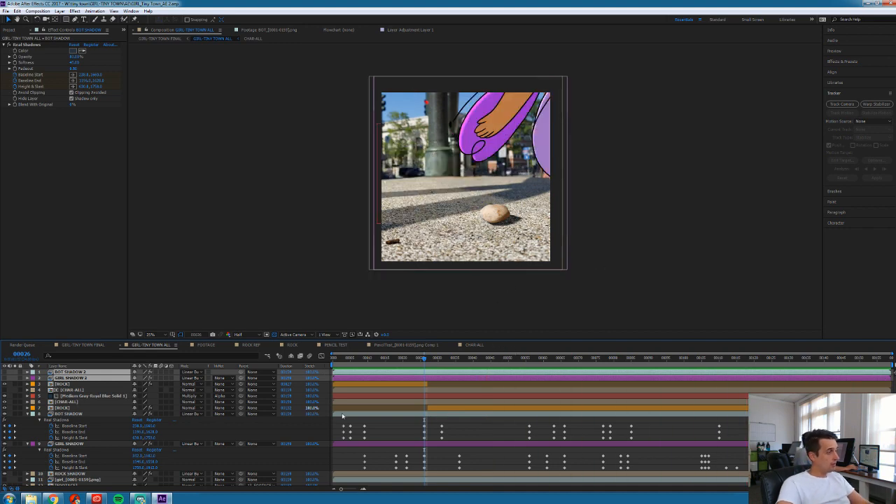
Show the two shadow copies again and place a duplicate of the ROCK layer directly above each one
left_click_drag(4, 378, 4, 373)
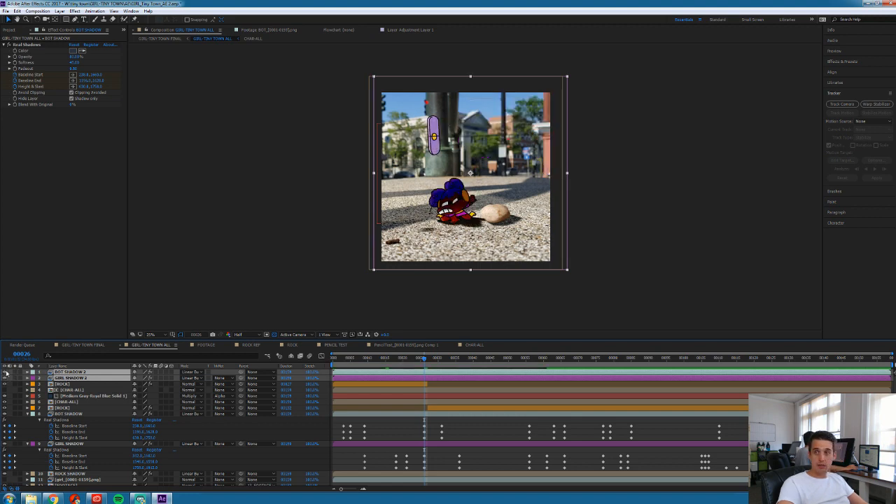
key("period")
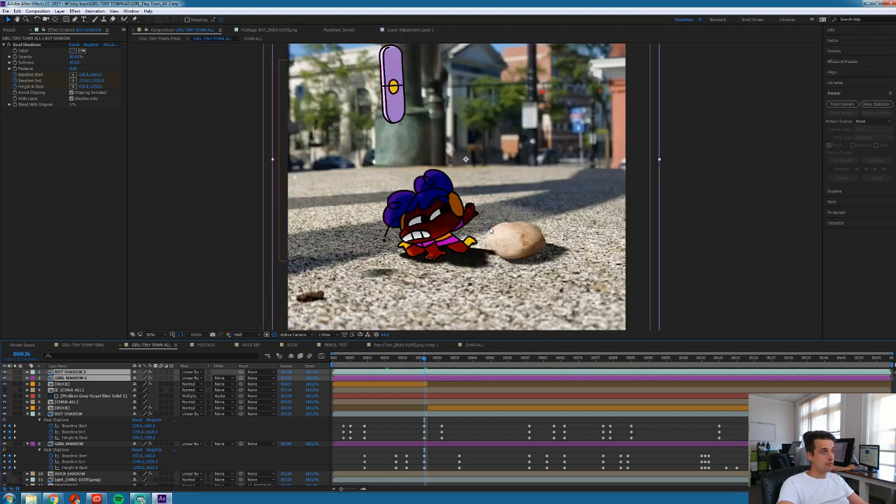
left_click(62, 385)
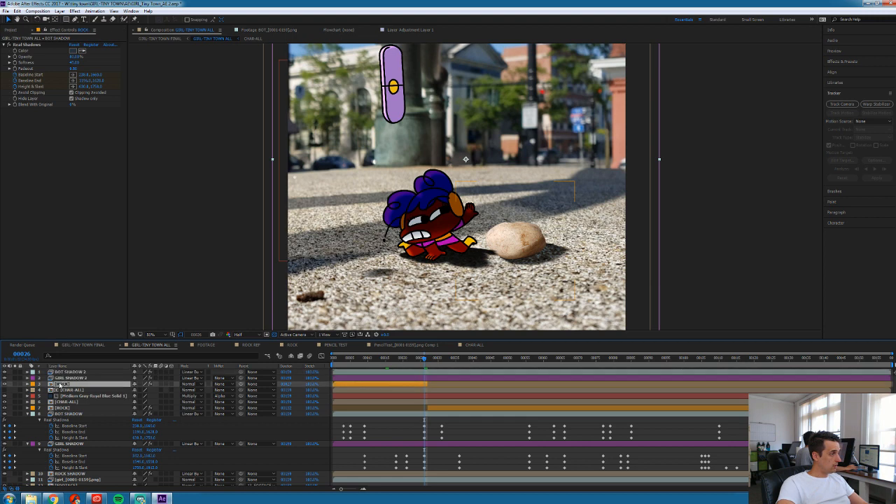
key("ctrl+d")
left_click_drag(63, 390, 65, 372)
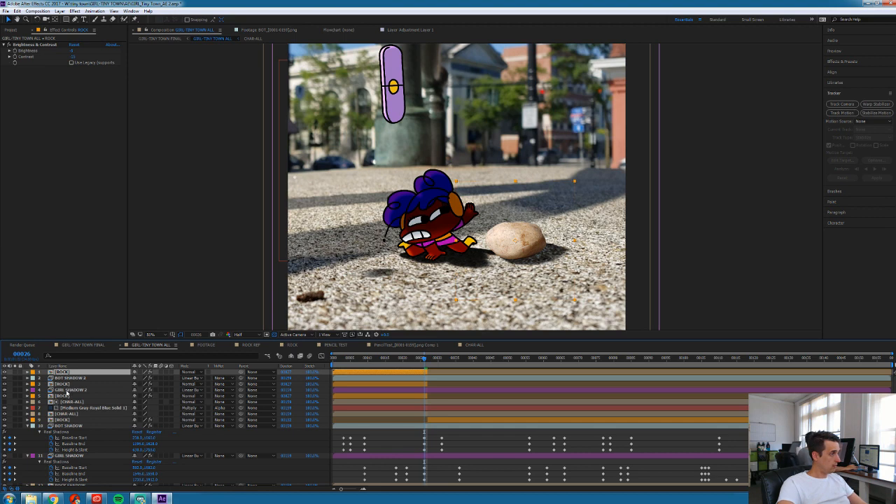
Set the track mattes of GIRL SHADOW 2 and BOT SHADOW 2 to Alpha Matte using the ROCK copies above them
left_click(69, 390)
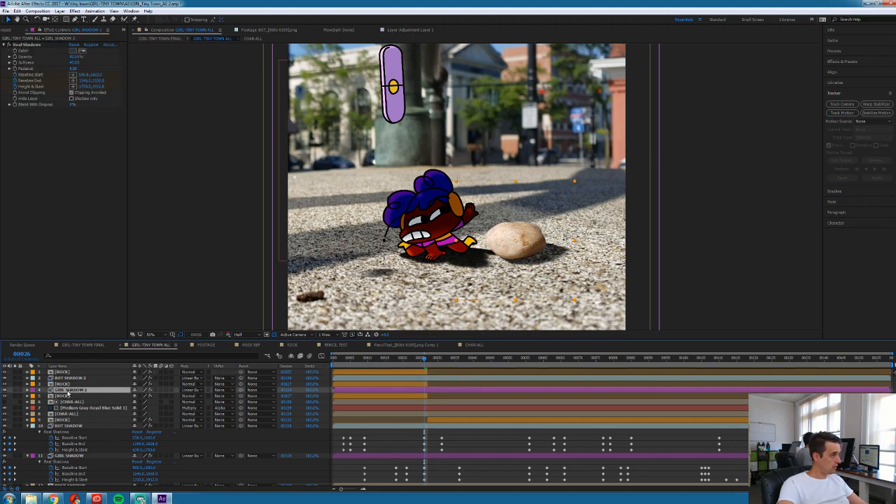
left_click(224, 394)
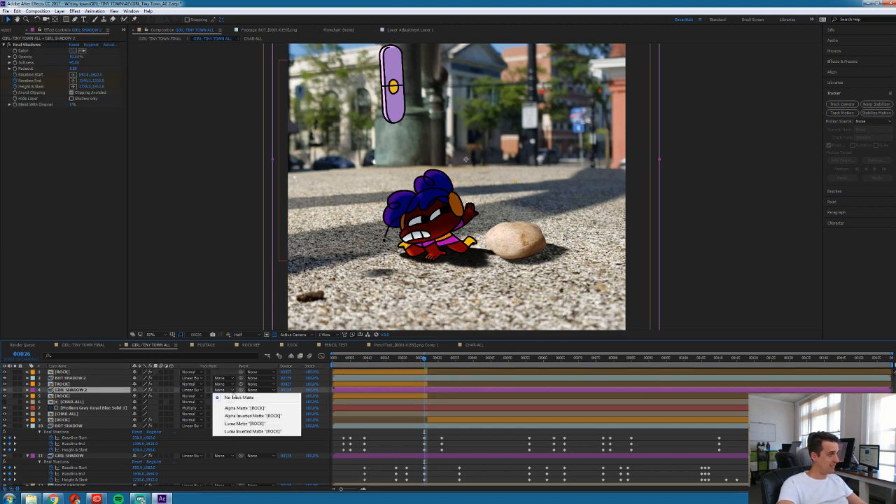
left_click(247, 413)
left_click(226, 384)
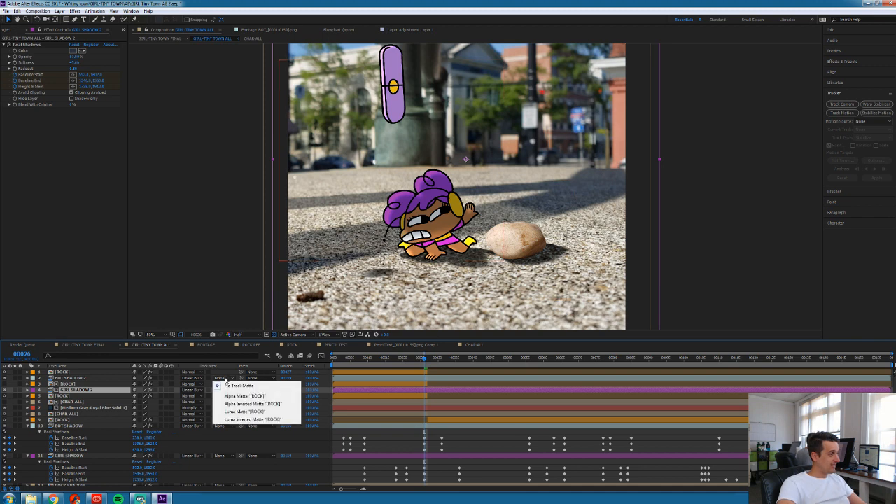
left_click(243, 397)
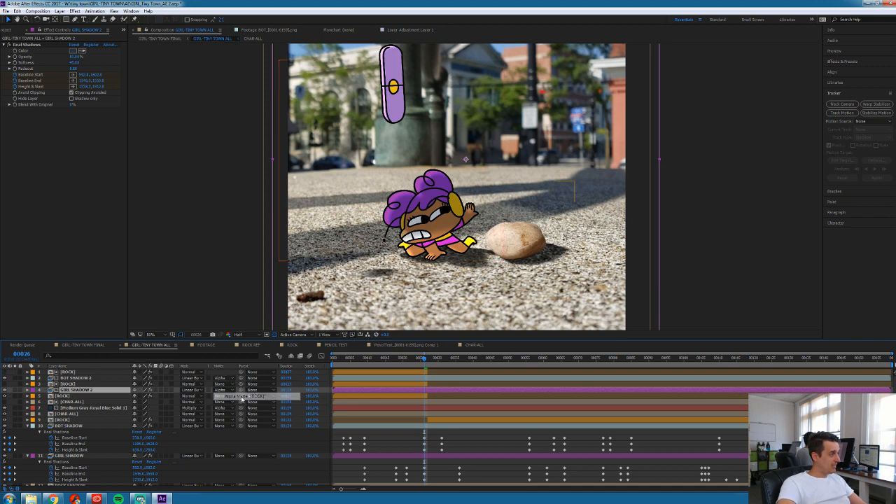
At frame 9, move BOT SHADOW 2 and GIRL SHADOW 2 up together so their shadows fall across the rock's face
left_click(66, 372)
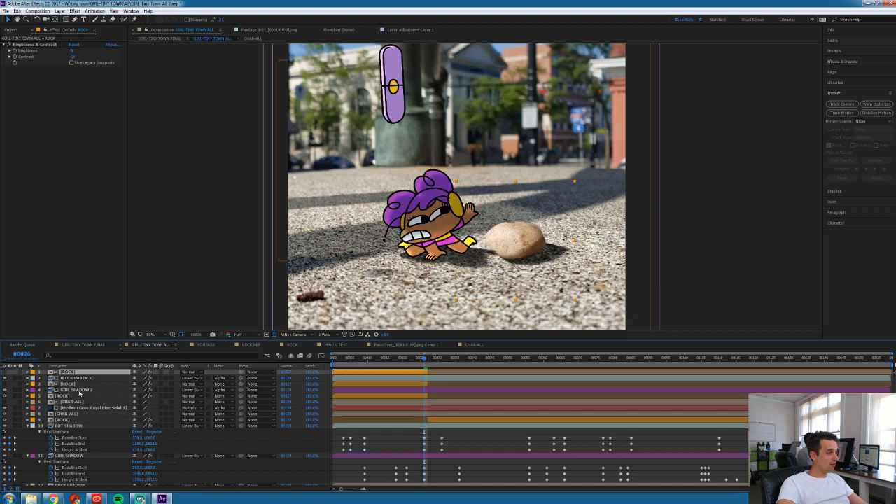
left_click_drag(359, 361, 365, 361)
left_click(89, 378)
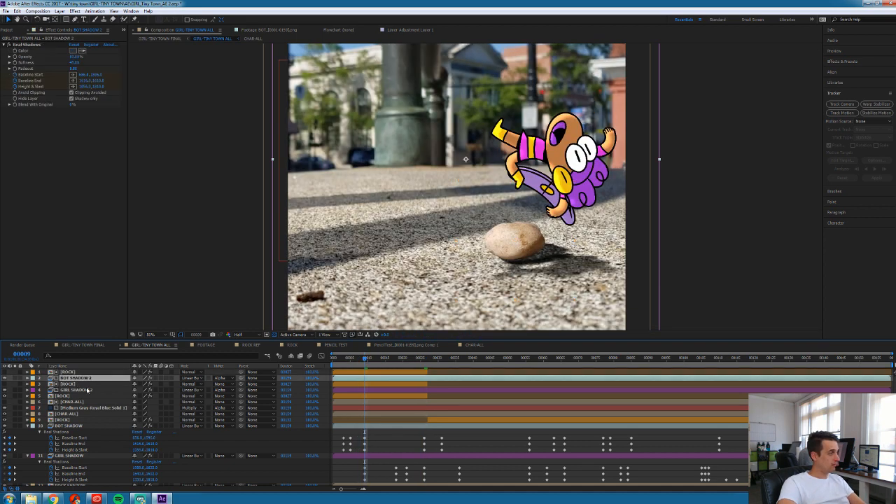
left_click(85, 391, "ctrl")
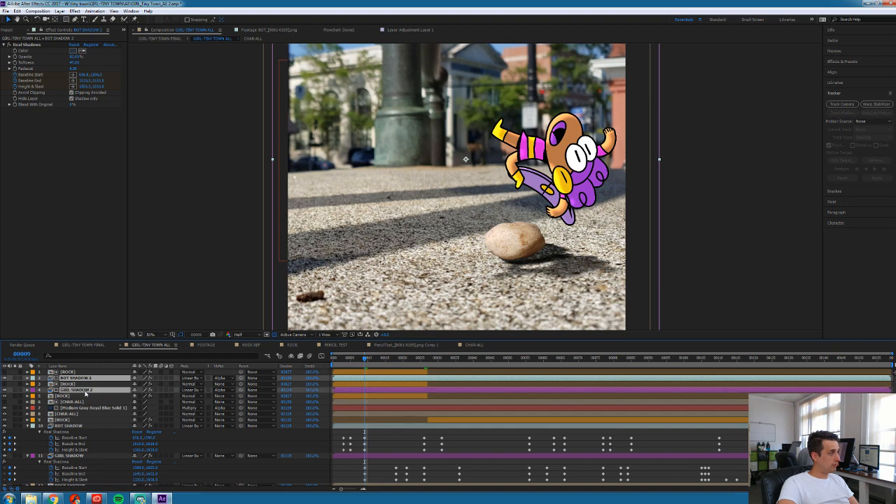
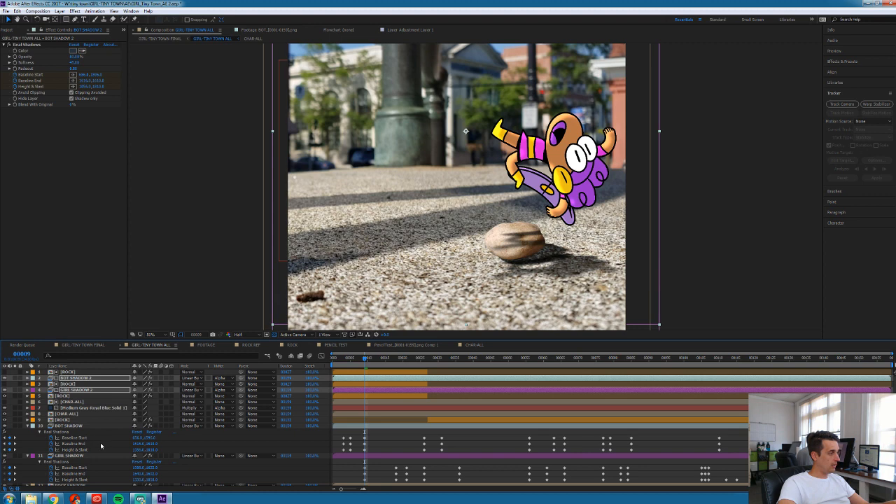
Collapse the BOT SHADOW and GIRL SHADOW layers, duplicate both, and stack the two copies together above the originals
left_click(70, 433)
left_click(28, 427)
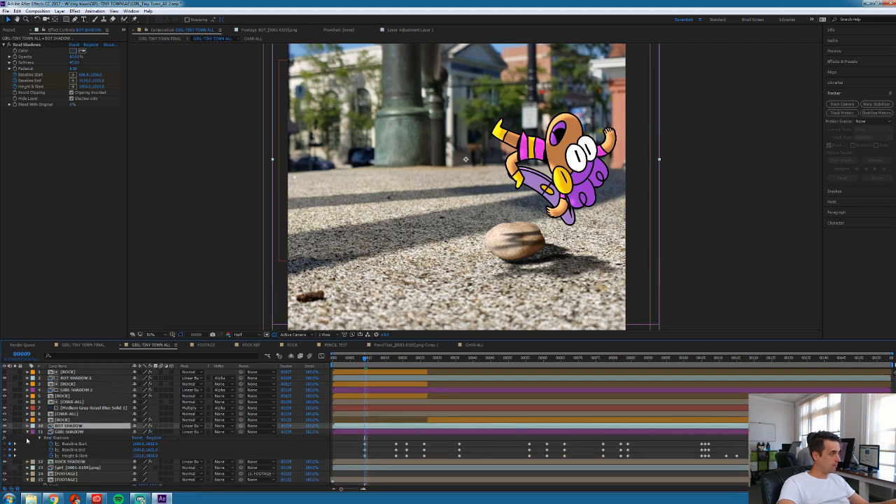
left_click(28, 432)
left_click(74, 432, "ctrl")
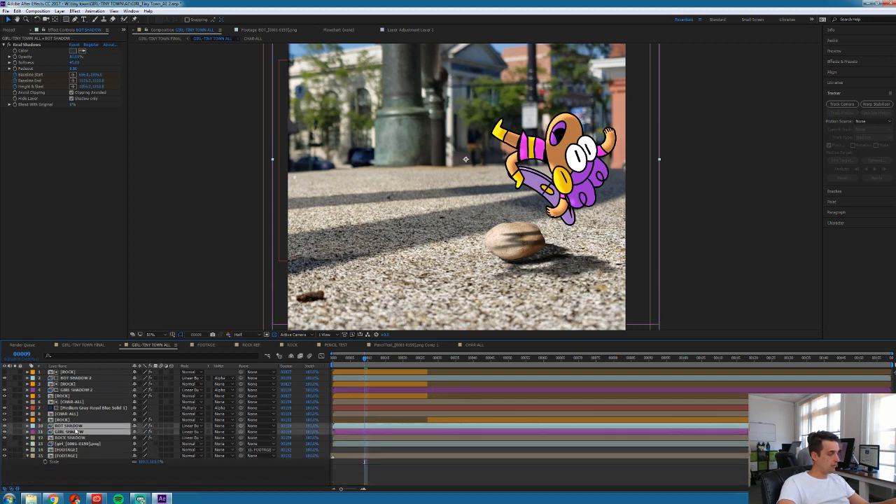
key("ctrl+d")
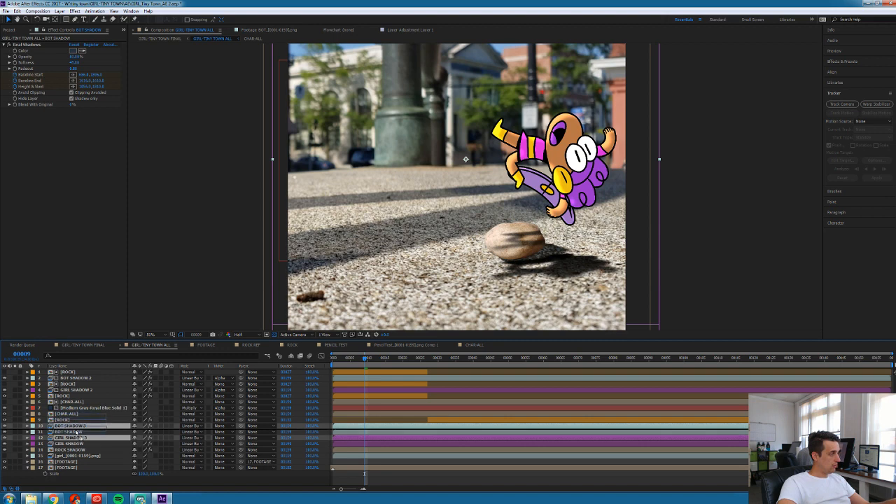
left_click_drag(79, 433, 99, 432)
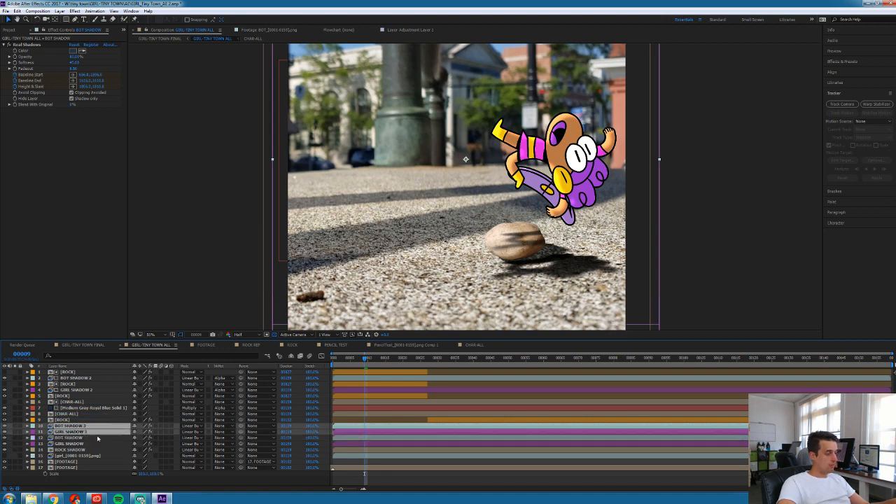
Pre-compose the two duplicated shadow layers into a new composition named SHADOWS ALL
key("ctrl+shift+c")
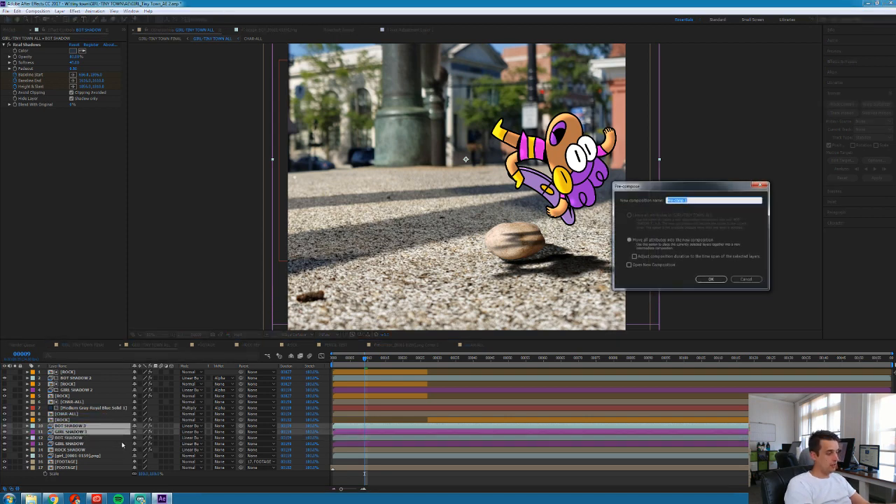
type("SHADOWS ALL")
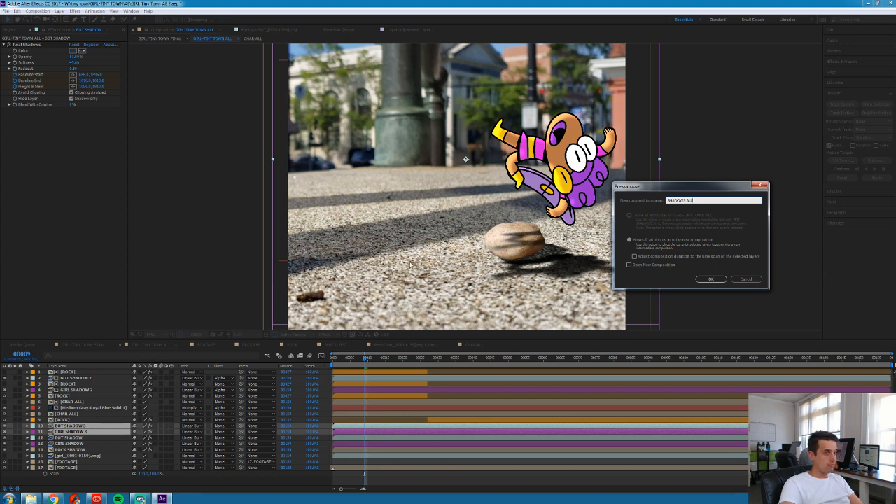
left_click(711, 279)
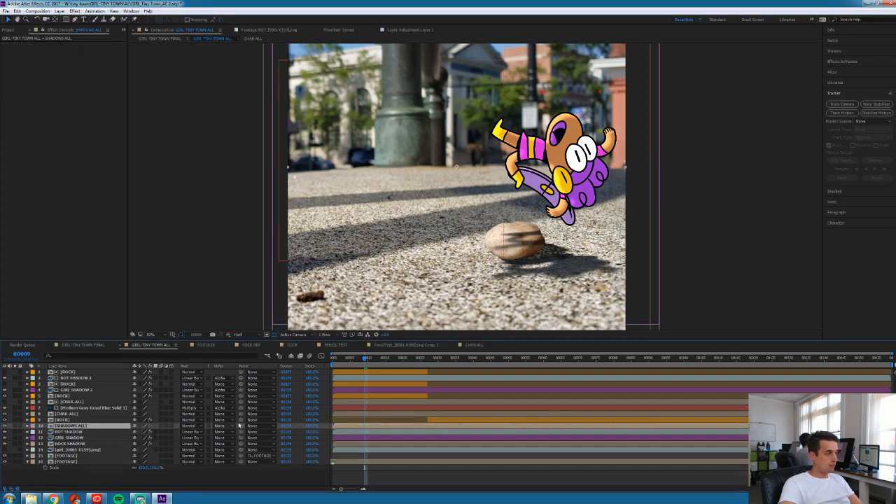
Move the SHADOWS ALL layer directly above GIRL SHADOW 2 and delete GIRL SHADOW 2
left_click_drag(68, 425, 70, 396)
left_click(70, 397)
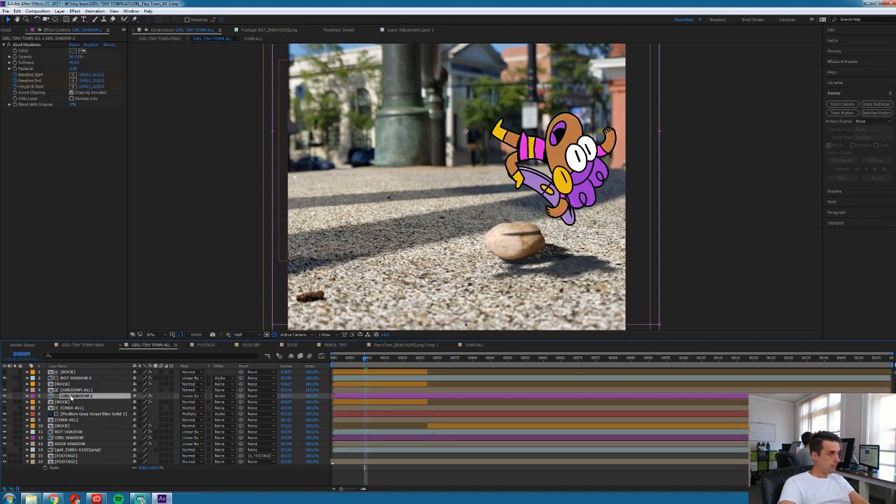
key("Delete")
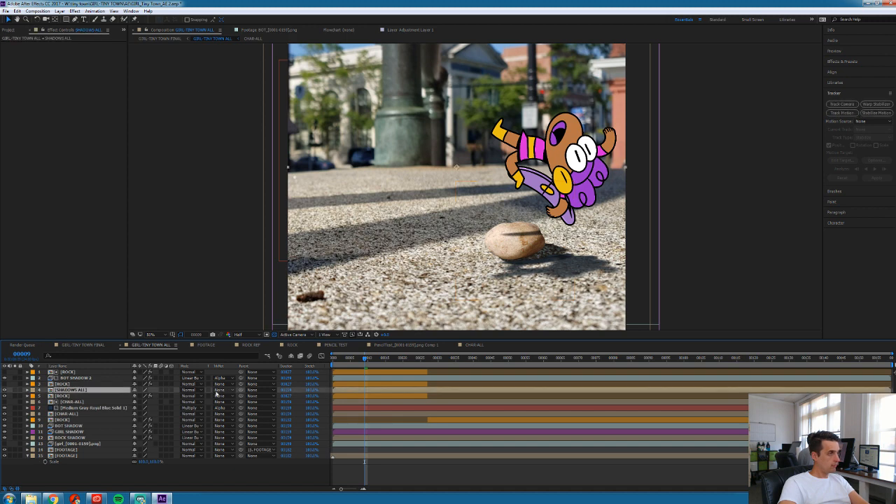
Set the blending mode of the SHADOWS ALL layer to Linear Burn
left_click(221, 390)
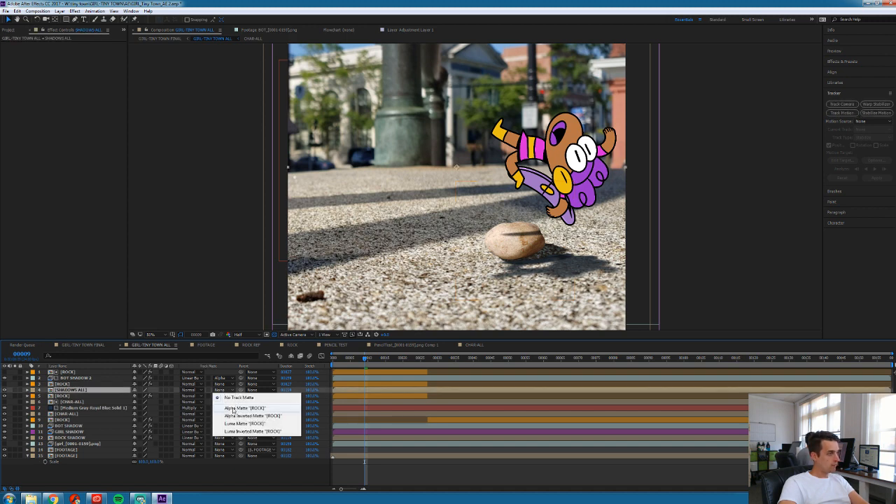
left_click(189, 390)
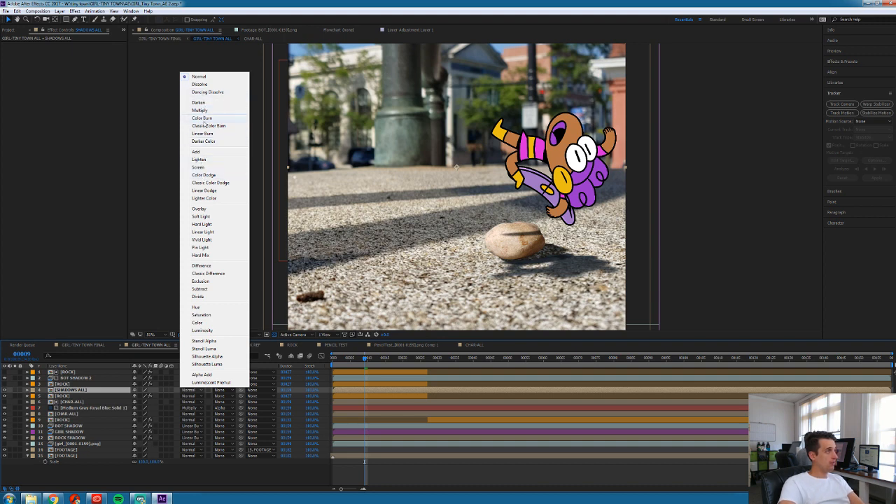
left_click(207, 133)
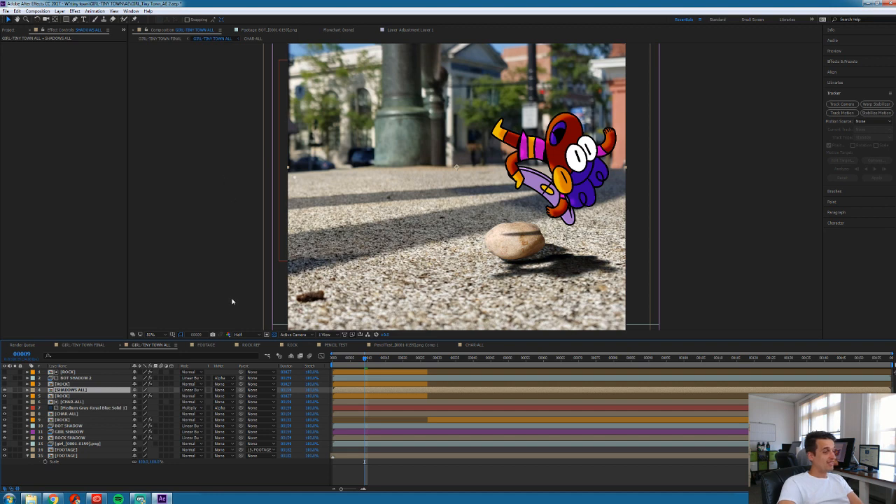
Look inside the SHADOWS ALL composition to check its contents, and return to GIRL-TINY TOWN ALL
double_click(70, 391)
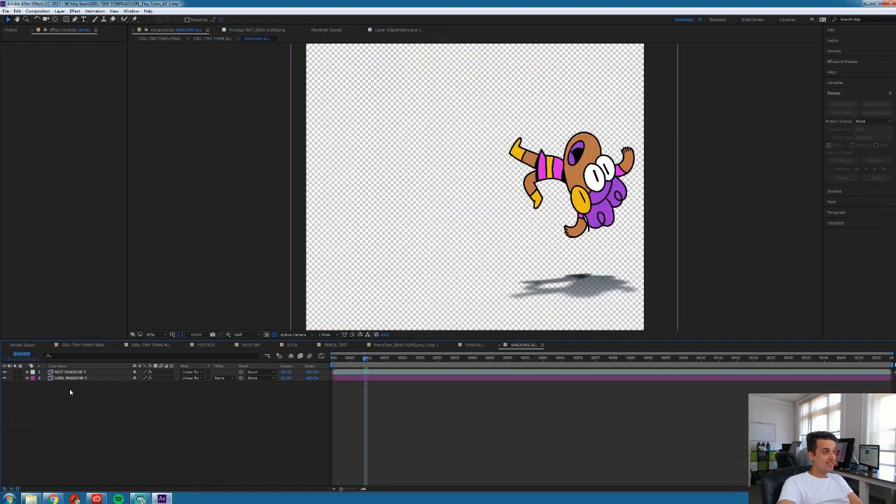
left_click(474, 345)
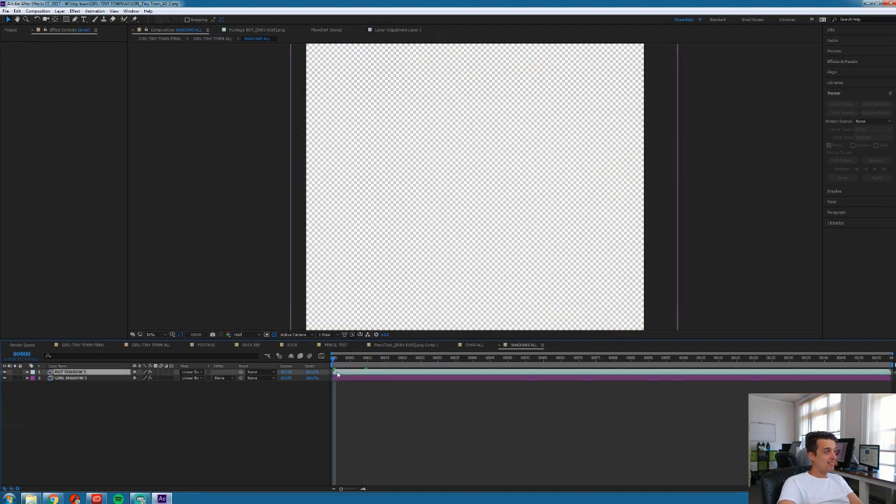
left_click(160, 346)
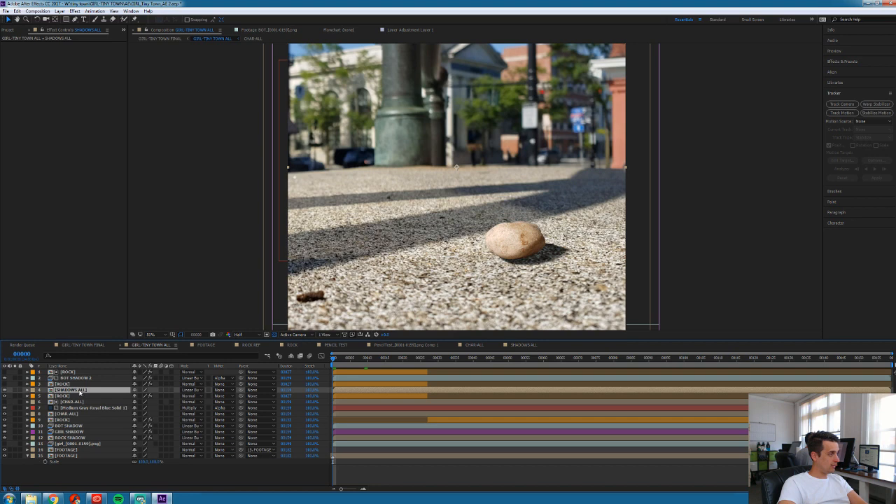
left_click(73, 427)
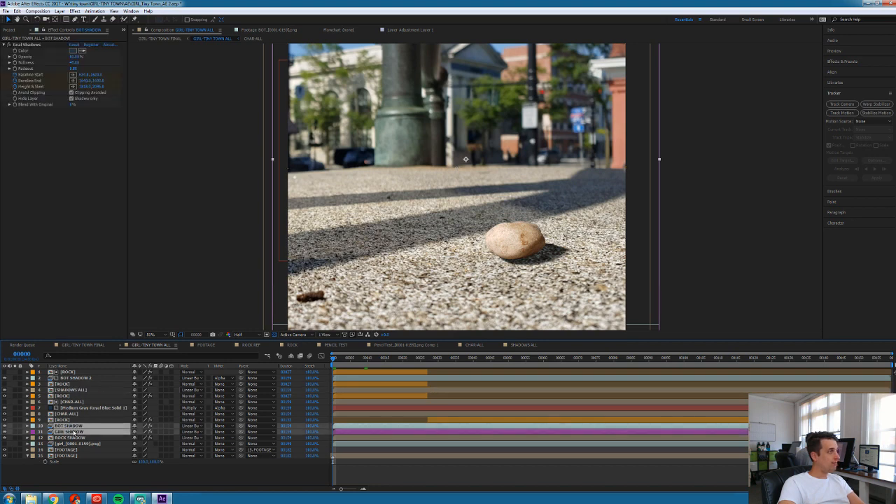
left_click(73, 390)
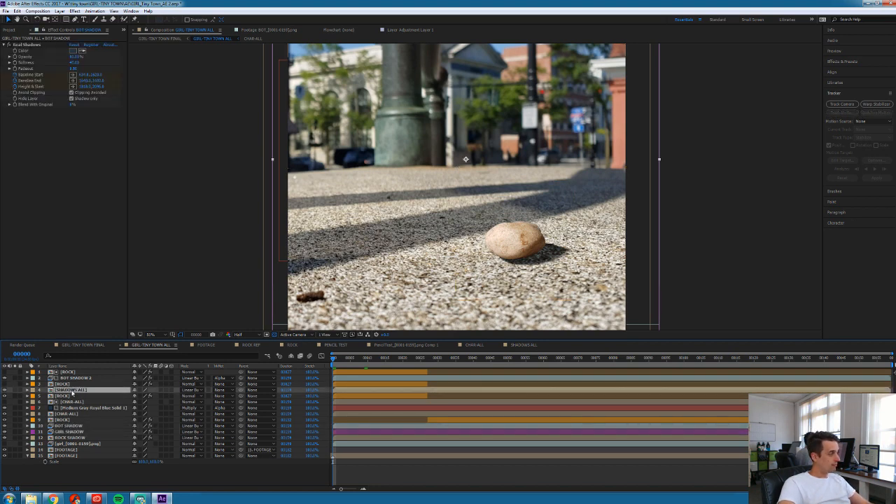
In the SHADOWS ALL composition, enable Shadow only in the girl shadow layer's Real Shadows effect
double_click(72, 390)
left_click(72, 378)
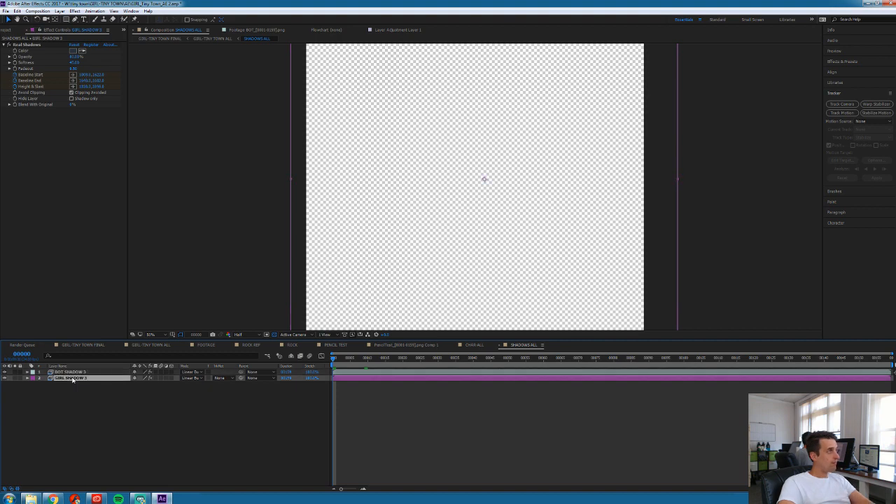
left_click(73, 372)
left_click_drag(377, 357, 435, 357)
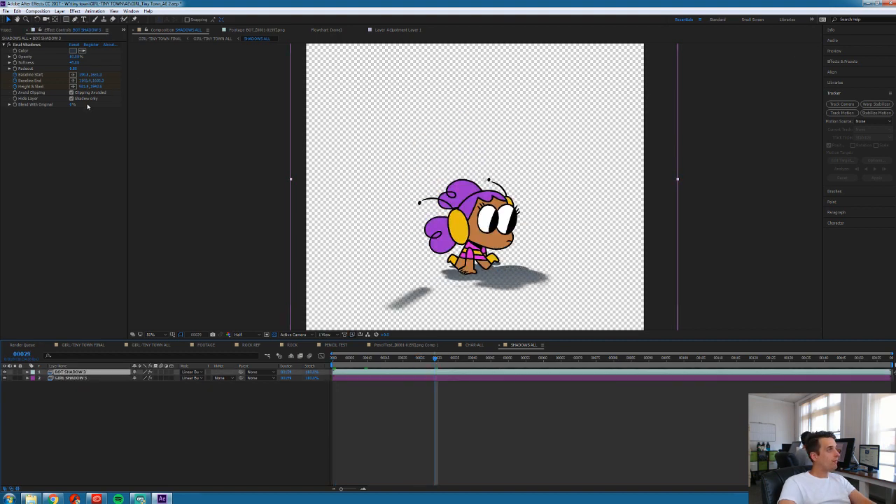
left_click(72, 384)
left_click(72, 379)
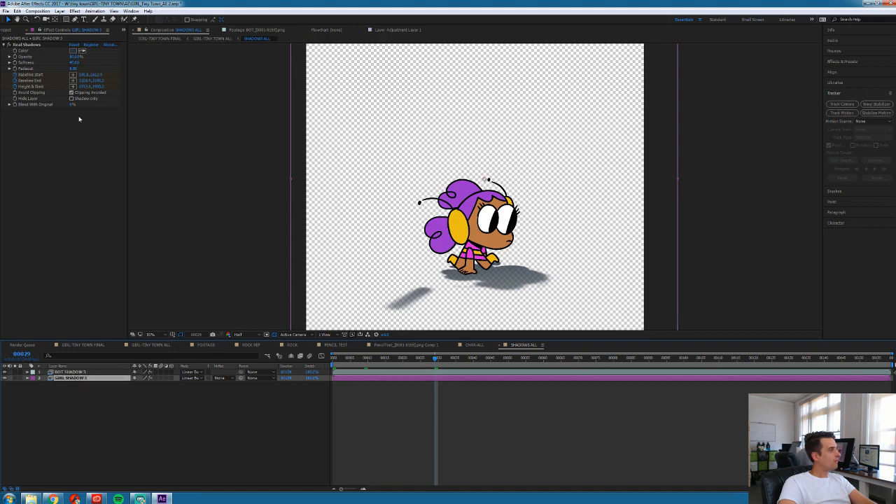
left_click(71, 98)
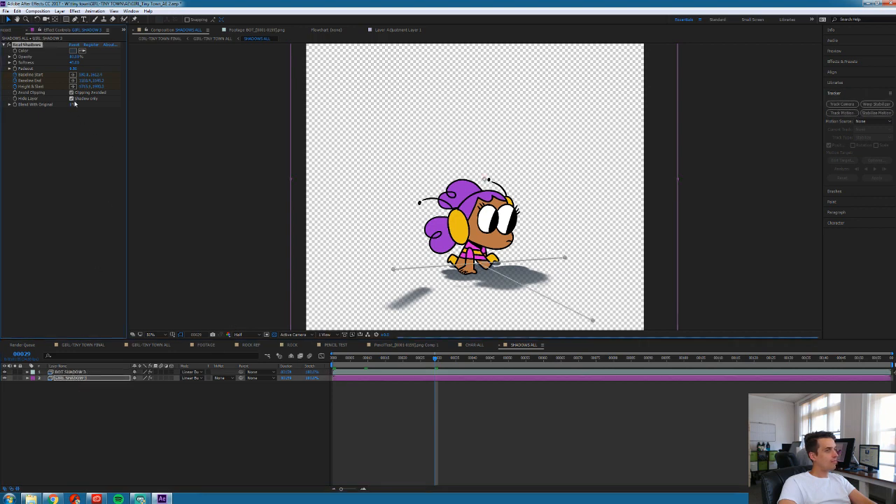
Close the SHADOWS ALL composition and enable Shadow only on the GIRL SHADOW layer in GIRL-TINY TOWN ALL
left_click(505, 344)
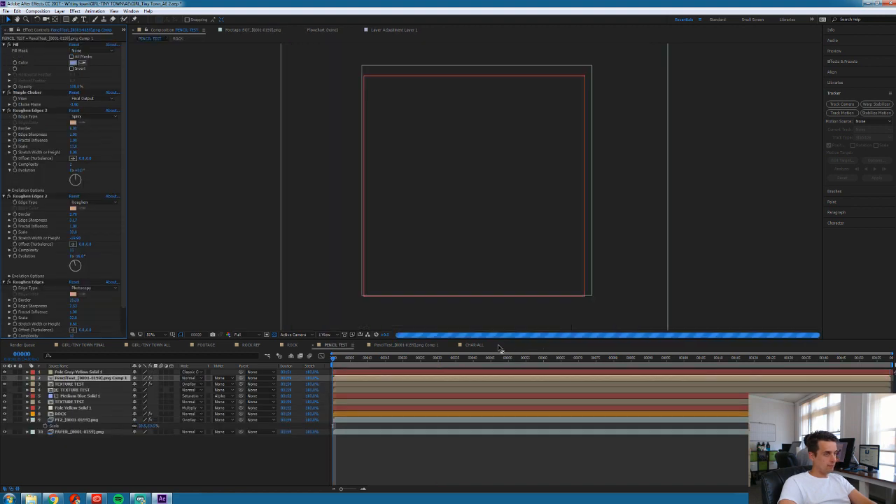
left_click(145, 345)
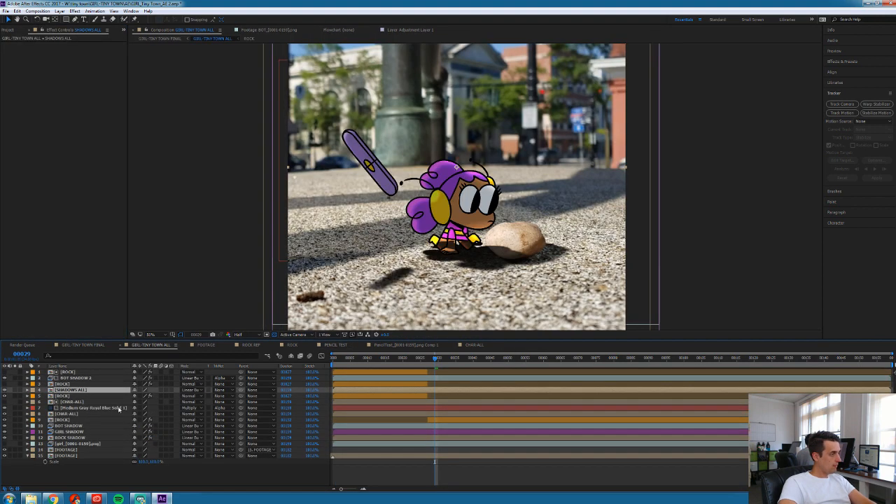
left_click(70, 431)
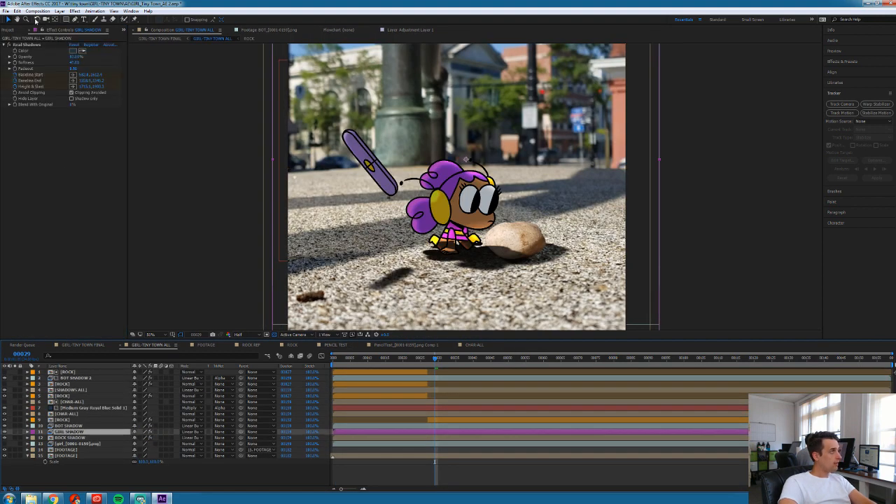
left_click(71, 92)
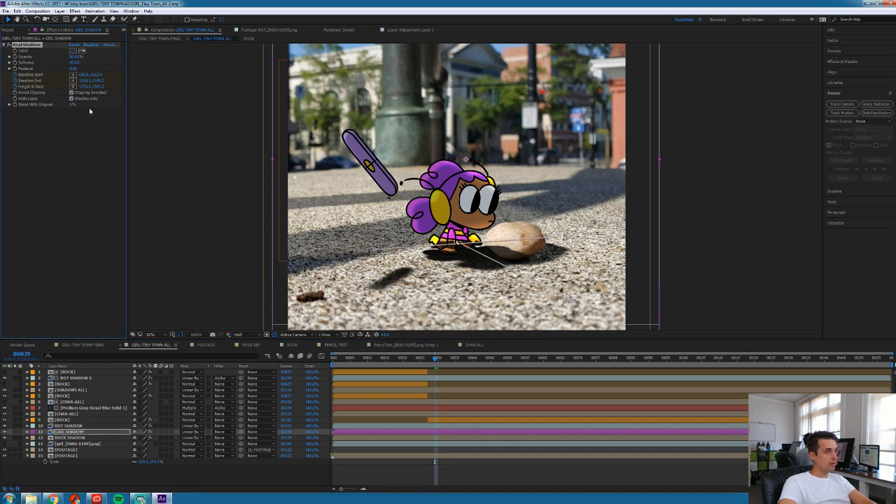
Delete the BOT SHADOW 2 layer from the GIRL-TINY TOWN ALL composition
left_click(68, 390)
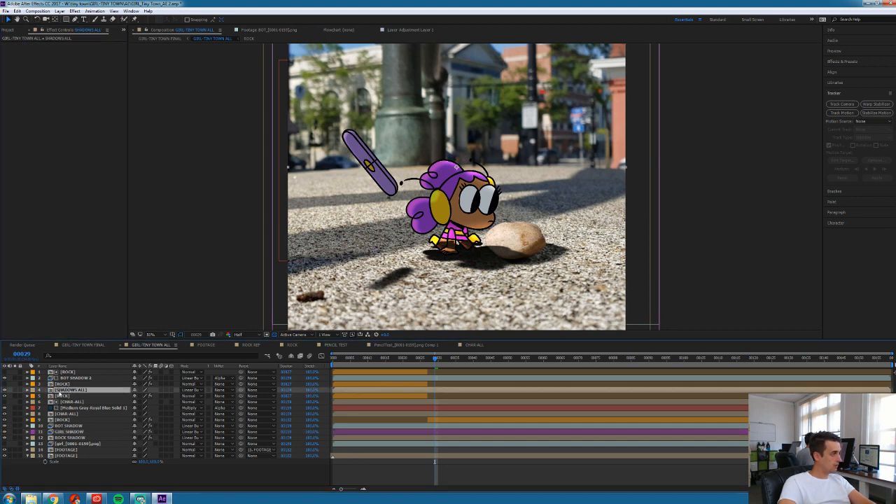
left_click(70, 378)
key("Delete")
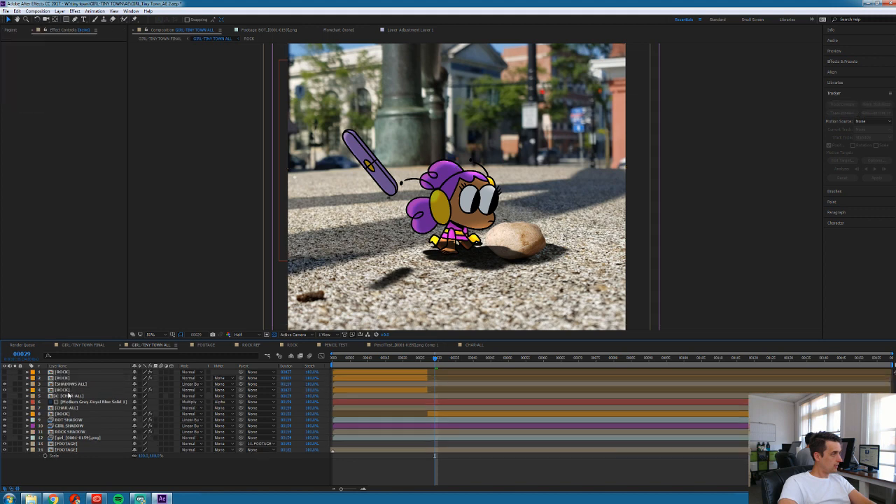
Set the track matte of SHADOWS ALL to Alpha Matte using the ROCK layer directly above it
left_click(70, 385)
left_click(225, 385)
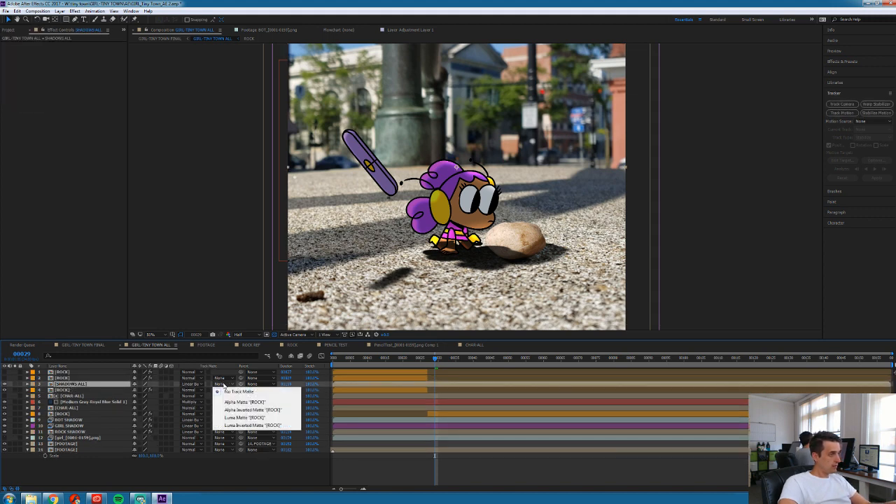
left_click(243, 403)
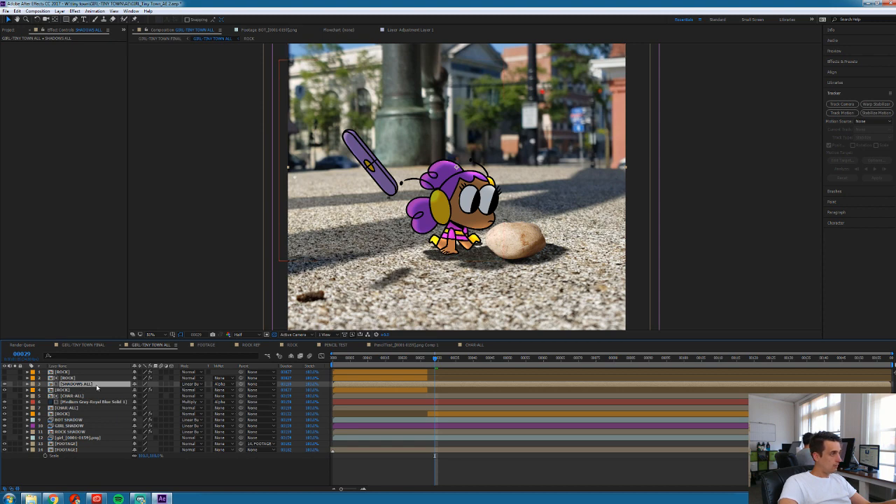
Solo SHADOWS ALL briefly, and check the matted shadows on the rock at frames 23 and 14
left_click(16, 386)
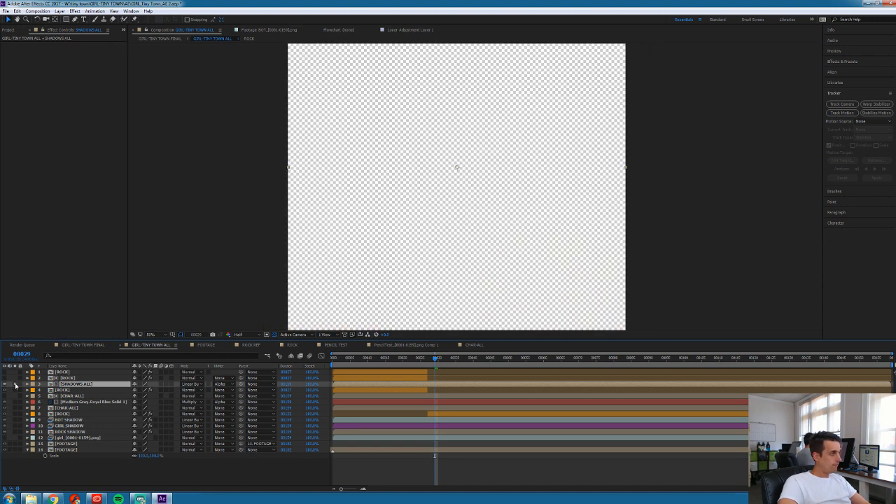
left_click(16, 385)
left_click(68, 379)
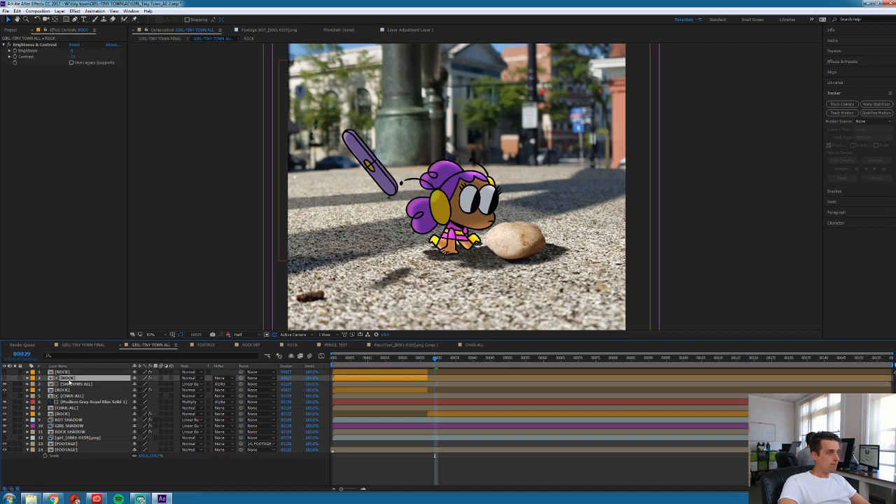
left_click(414, 358)
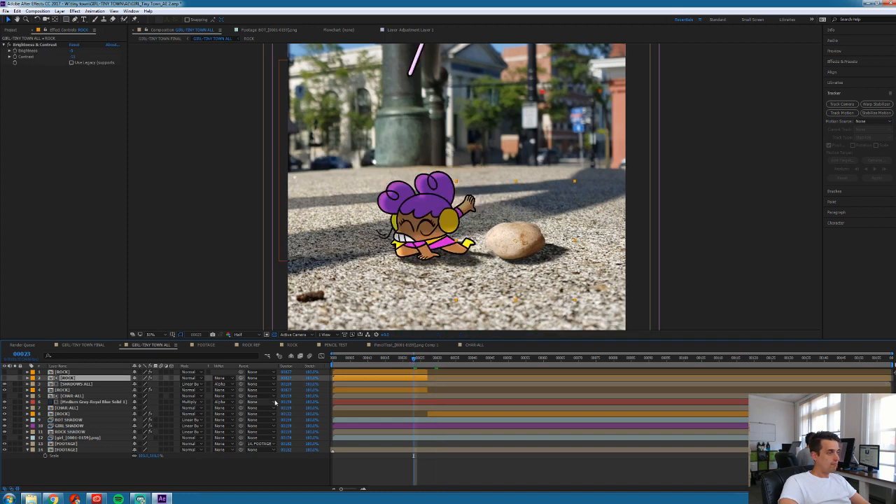
left_click(383, 359)
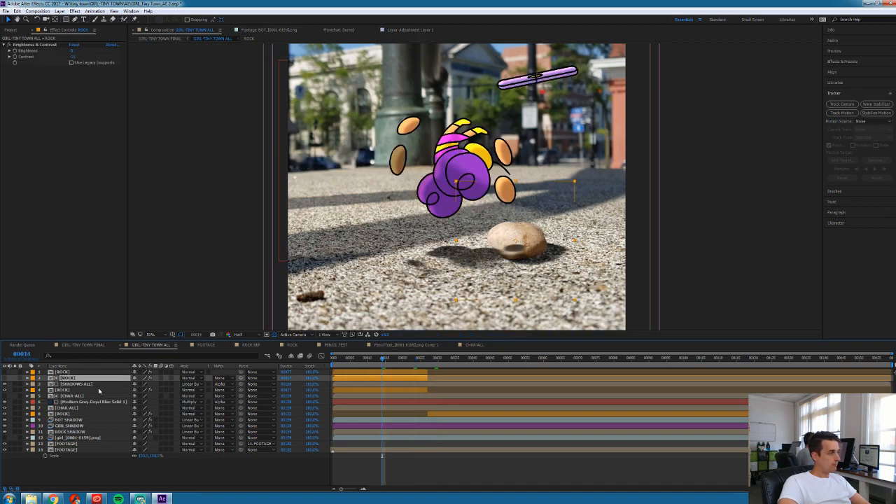
Duplicate the matted SHADOWS ALL layer
left_click(73, 384)
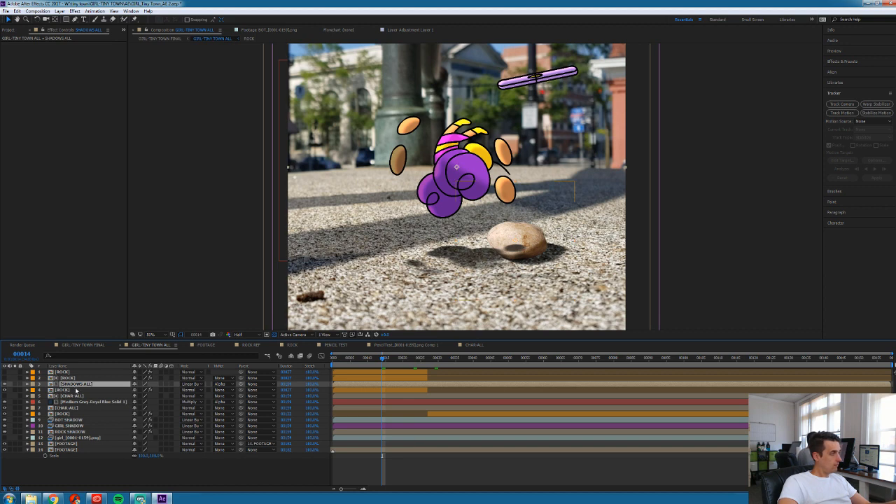
key("ctrl+d")
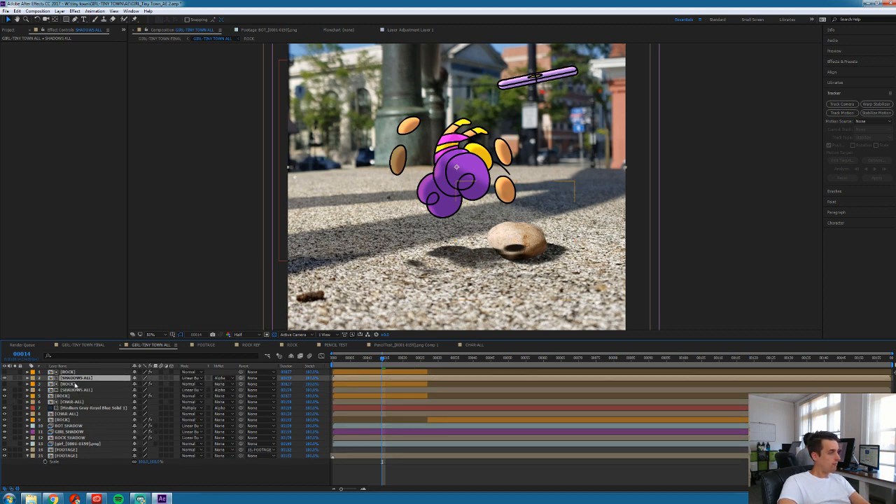
Nudge both matted SHADOWS ALL layers upward on the rock and lower their opacity
left_click(78, 391, "ctrl")
key("shift+Up")
key("shift+Up")
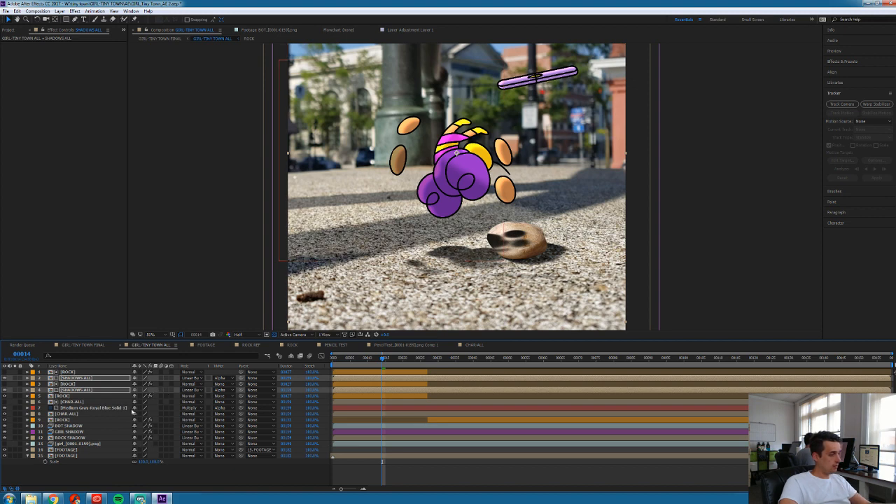
key("t")
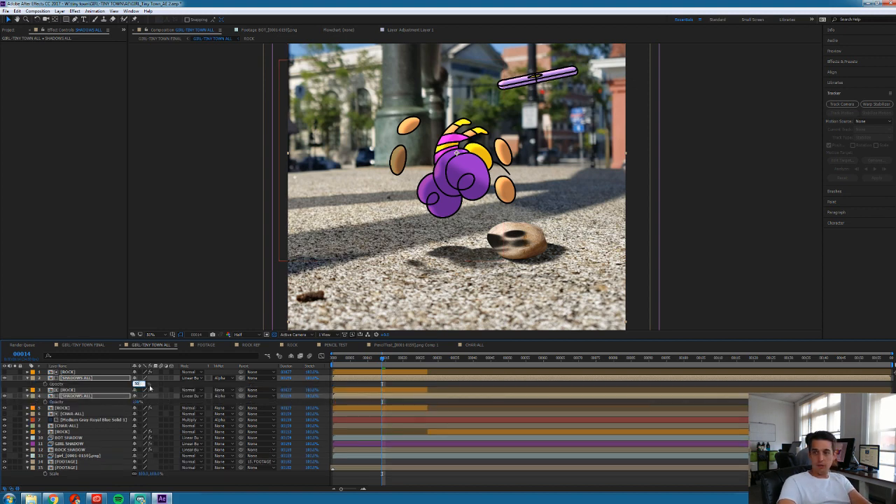
key("Return")
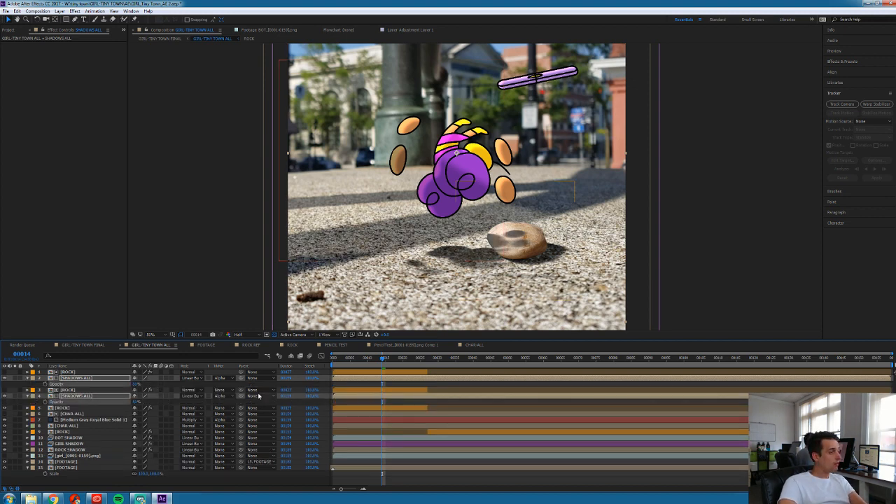
Apply Gaussian Blur to both SHADOWS ALL layers and increase its blurriness to soften the shadows on the rock
left_click(74, 11)
mouse_move(104, 63)
left_click(142, 138)
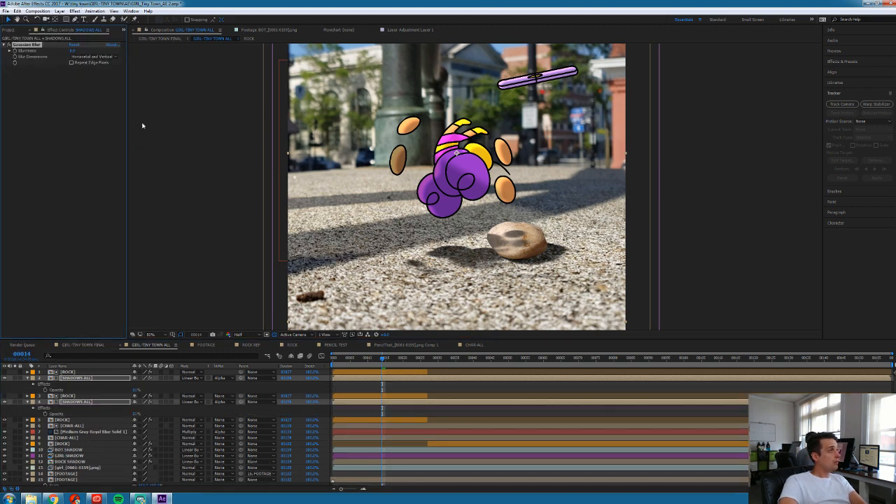
left_click(76, 50)
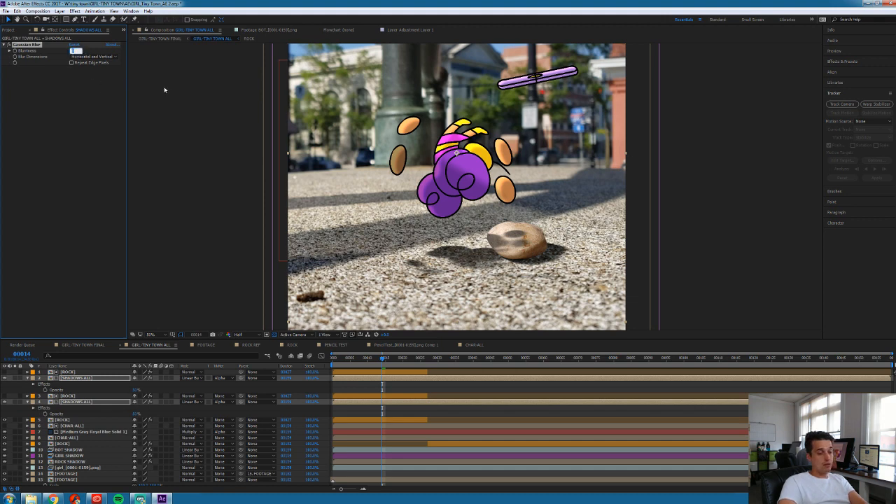
key("Return")
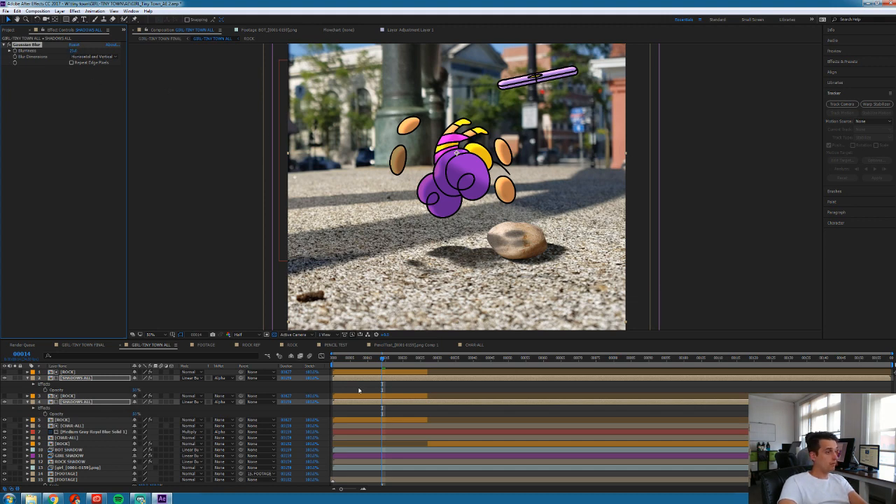
Set the opacity of each of the two SHADOWS ALL layers to 40%
left_click(364, 404)
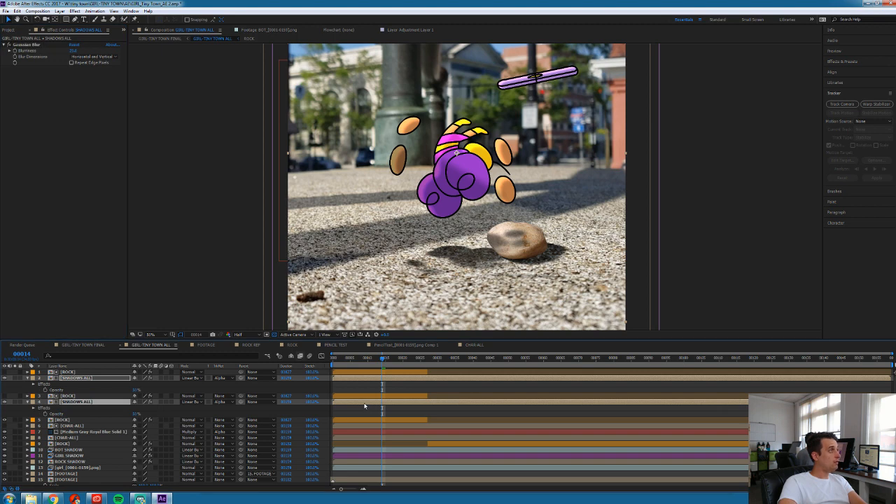
left_click(360, 385)
left_click(362, 403)
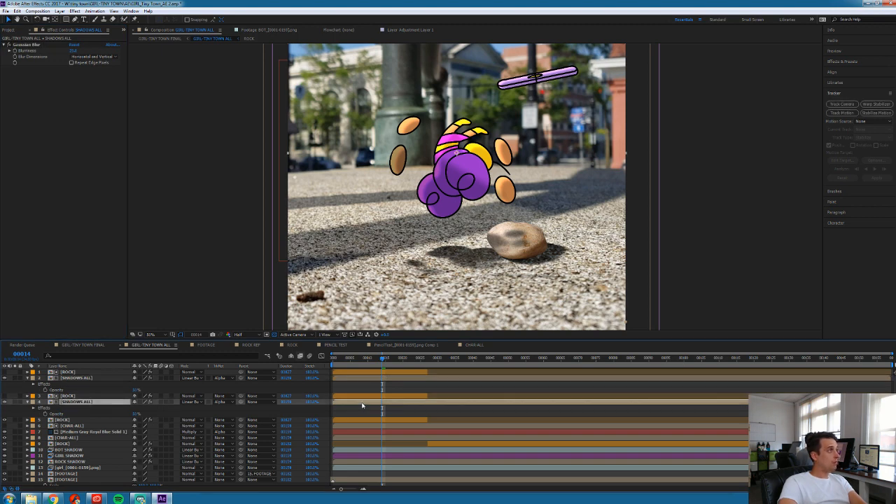
left_click(137, 414)
type("40")
left_click(136, 390)
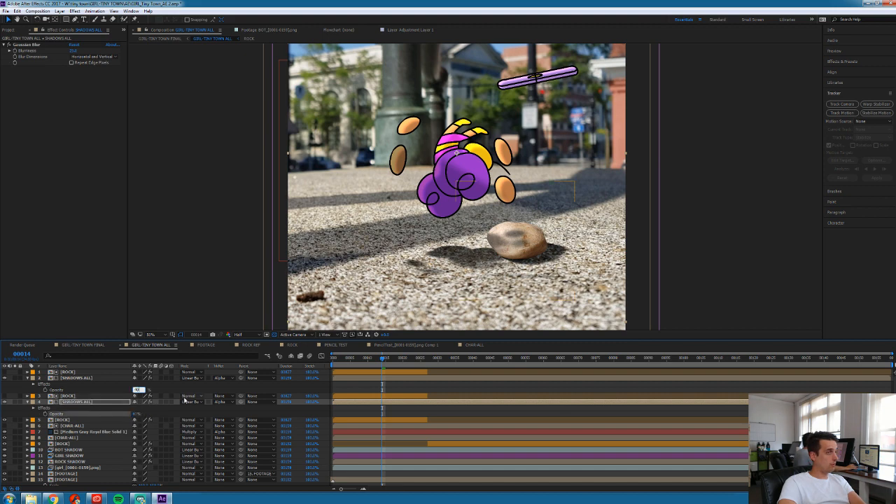
type("40")
key("Return")
Add opacity keyframes to both SHADOWS ALL layers at frame 18
mouse_move(390, 365)
left_mouse_down()
mouse_move(371, 369)
mouse_move(412, 378)
mouse_move(398, 380)
left_mouse_up()
left_click(397, 380)
left_click(404, 404)
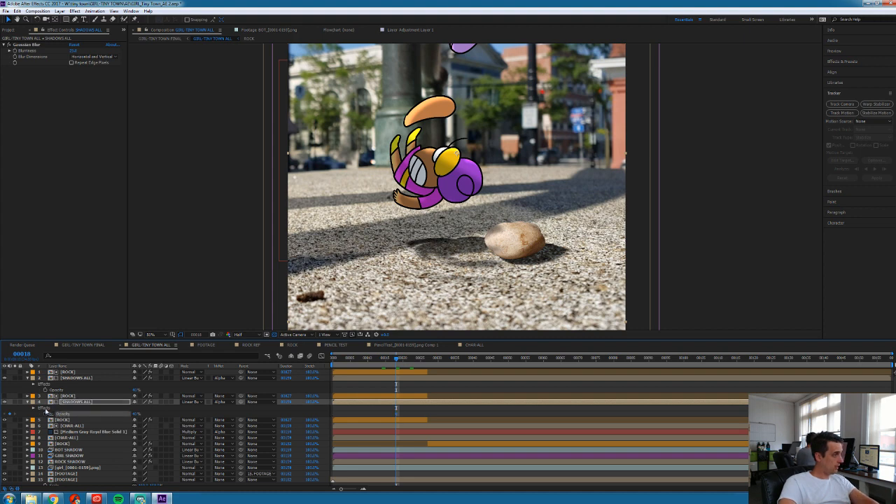
left_click(84, 391)
Set the opacity of both SHADOWS ALL layers to 0% at frame 21
key("Page_Down")
key("Page_Down")
key("Page_Down")
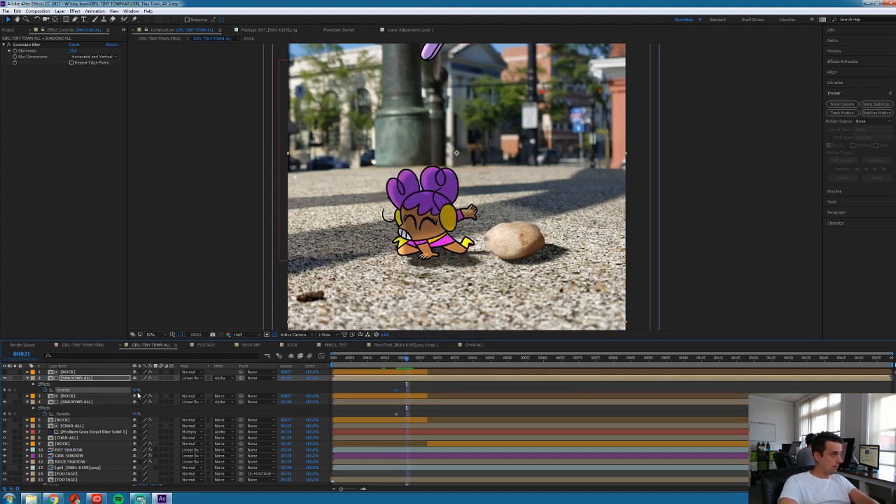
left_click_drag(136, 414, 6, 401)
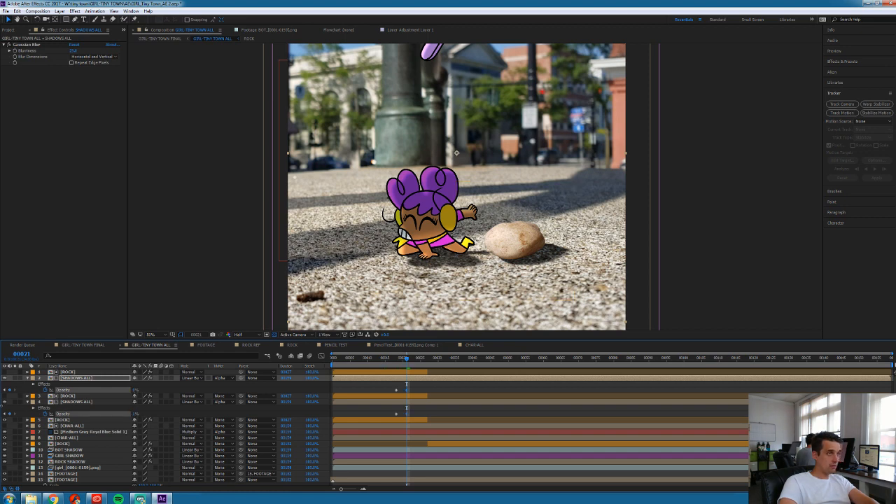
Play back the opening frames up to about frame 33 to check how the shadows fade on the rock
left_click_drag(375, 362, 450, 362)
key("space")
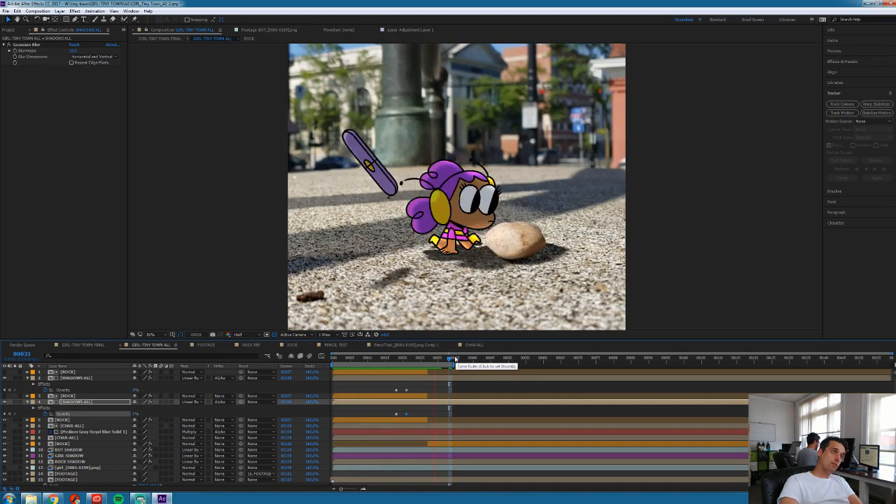
key("space")
key("space")
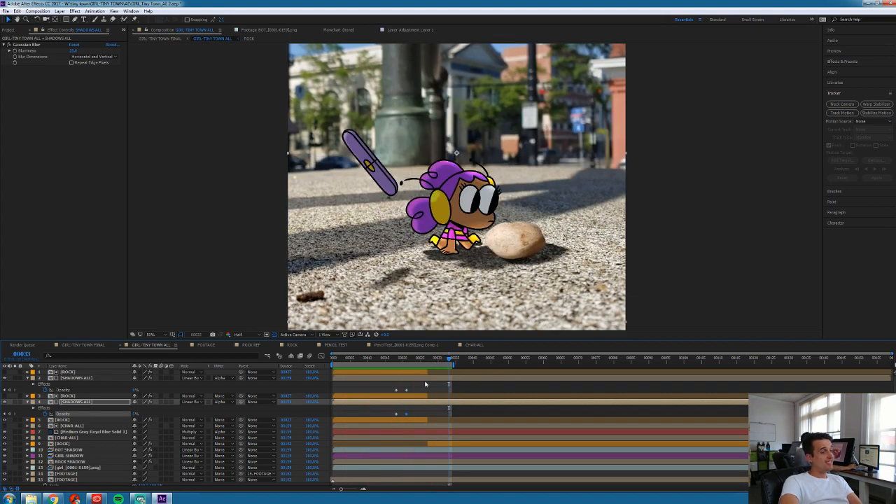
key("space")
Nudge both SHADOWS ALL layers slightly higher on the rock, and save the project
left_click(419, 360)
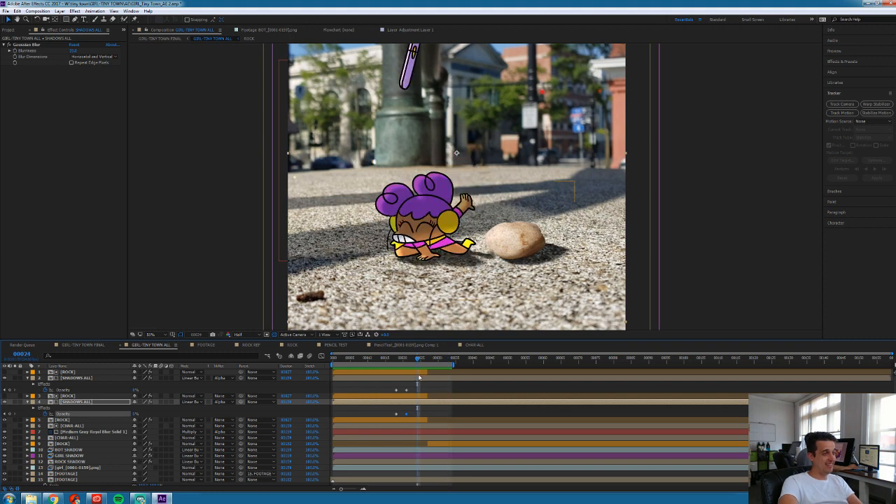
left_click(419, 377, "ctrl")
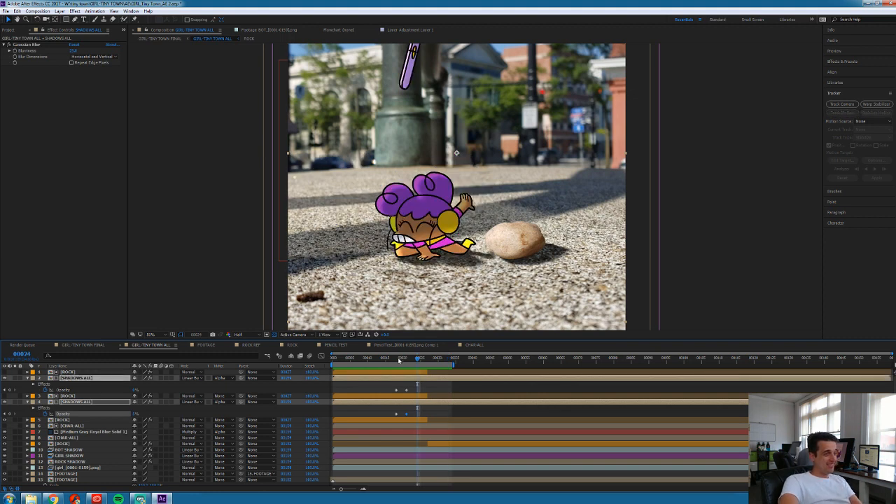
left_click(398, 359)
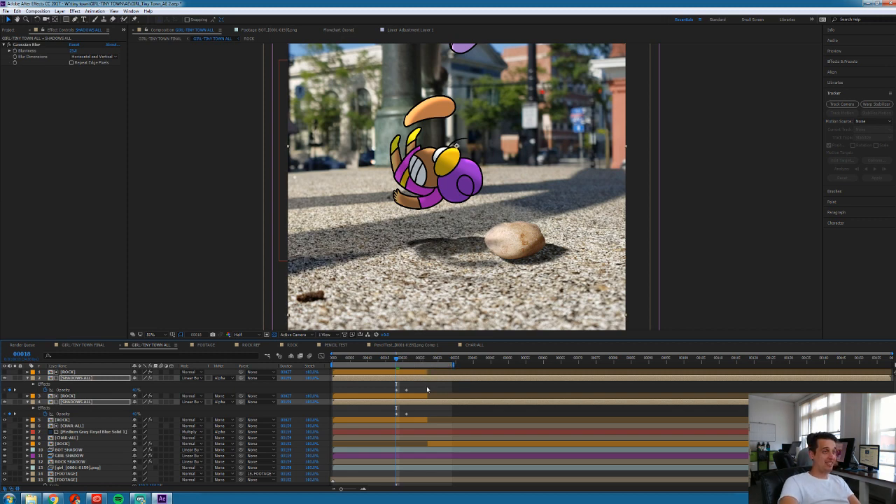
left_click(427, 386)
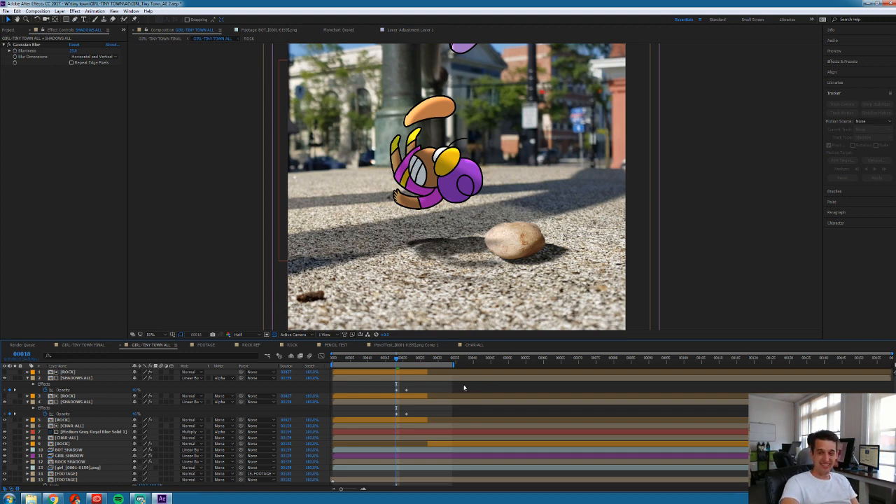
key("ctrl+s")
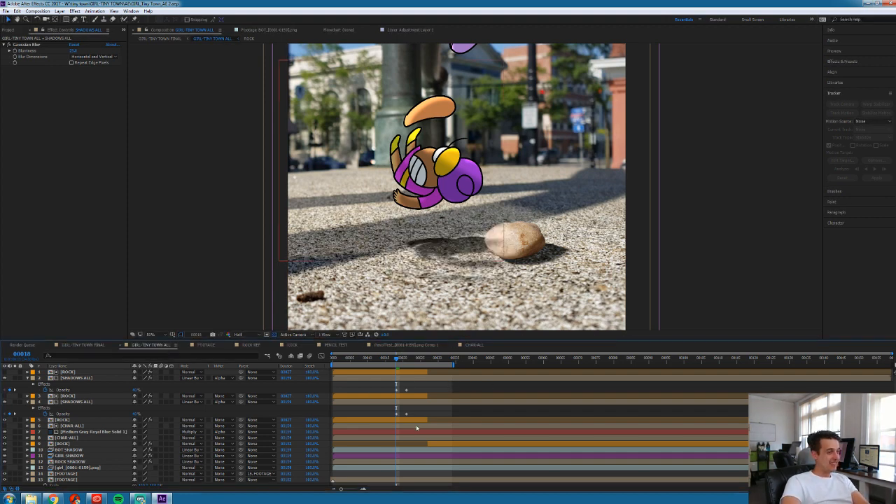
Step from frame 18 to frame 27 to examine the shadows around the rock, and check the SHADOWS ALL opacity keyframe at frame 21
left_click(399, 426)
key("Page_Down")
key("Page_Down")
key("Page_Down")
key("Page_Down")
key("Page_Down")
key("Page_Down")
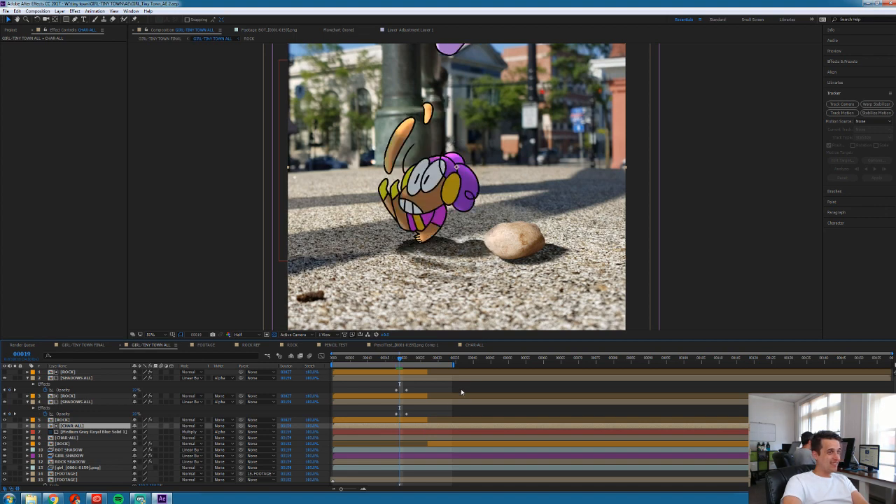
key("Page_Down")
key("Page_Down")
key("Page_Down")
key("Page_Down")
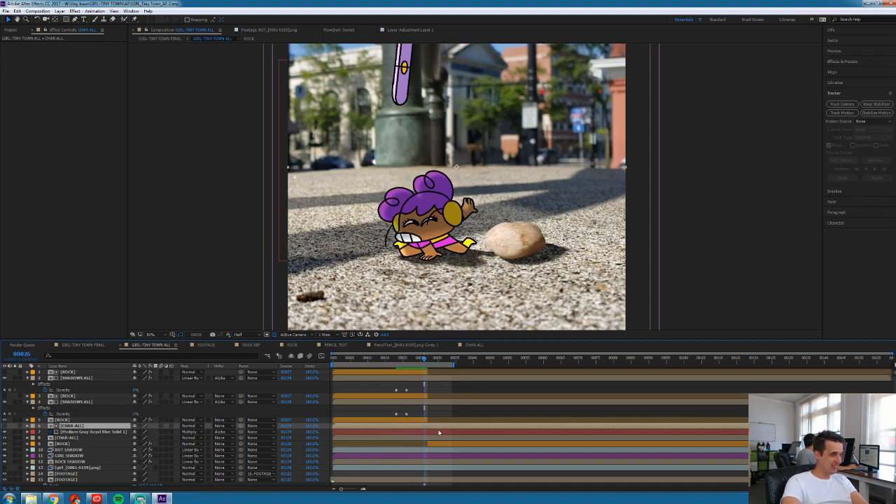
left_click(439, 444)
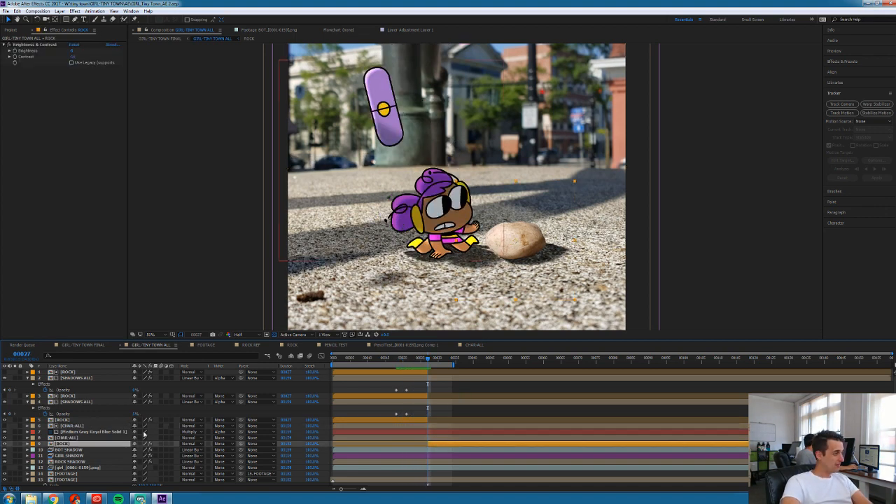
left_click(74, 404)
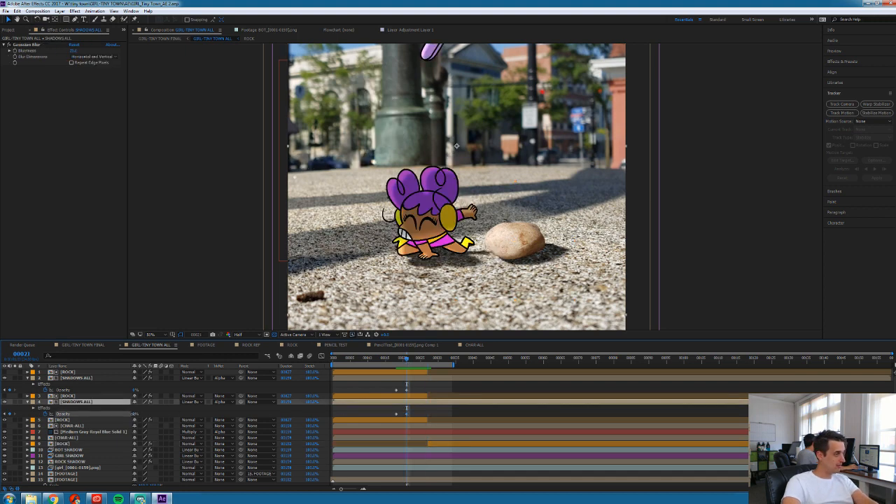
left_click(55, 414)
Duplicate the ROCK layer that begins at frame 27
left_click(434, 442)
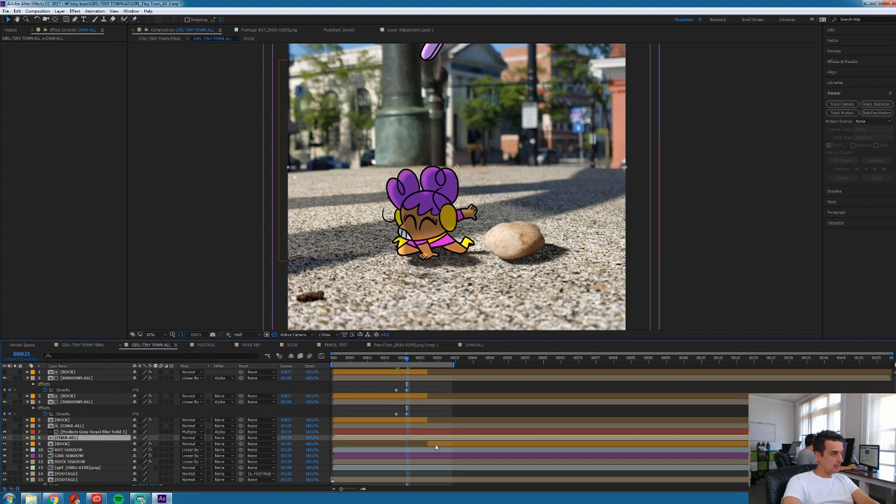
key("Page_Down")
key("Page_Down")
key("Page_Down")
key("Page_Down")
key("Page_Down")
key("Page_Down")
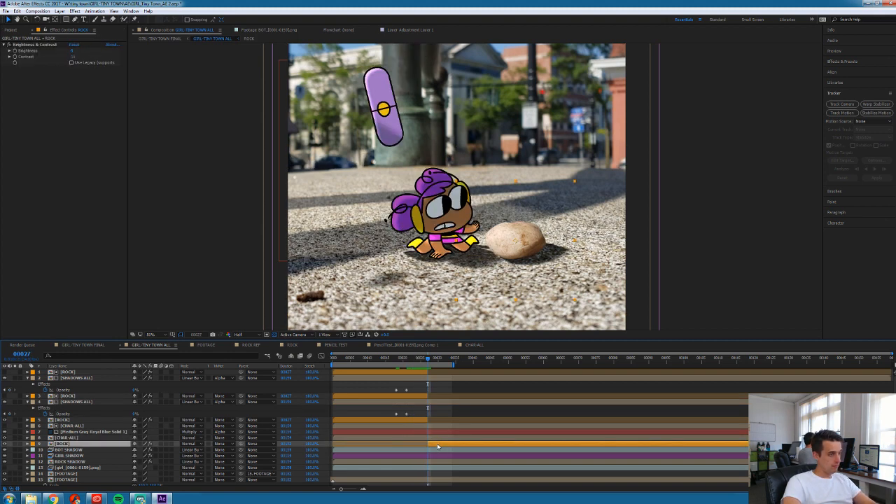
key("ctrl+d")
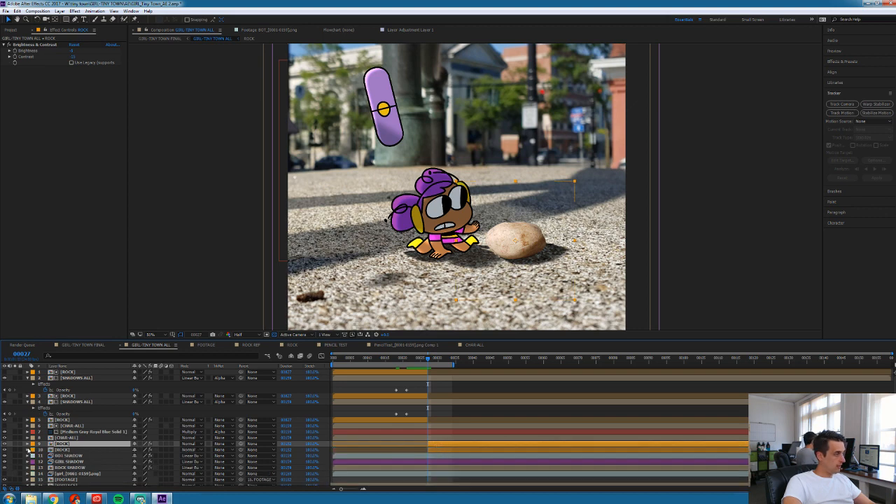
Duplicate SHADOWS ALL, place the copy between the two lower ROCK layers, and trim its start to frame 27
left_click(70, 402)
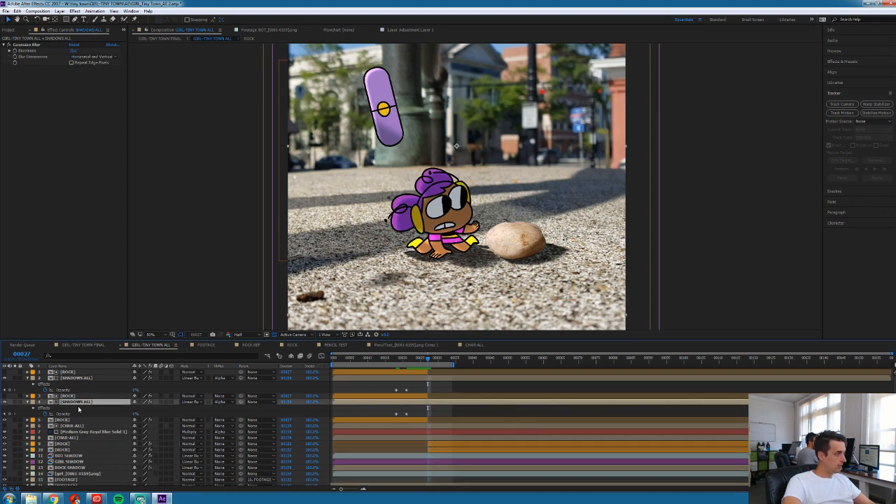
key("ctrl+d")
left_click_drag(78, 397, 90, 454)
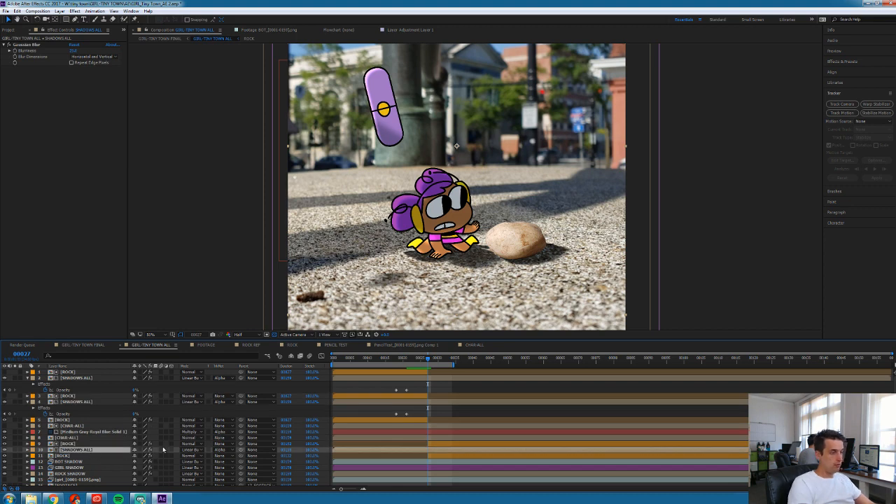
key("alt+[")
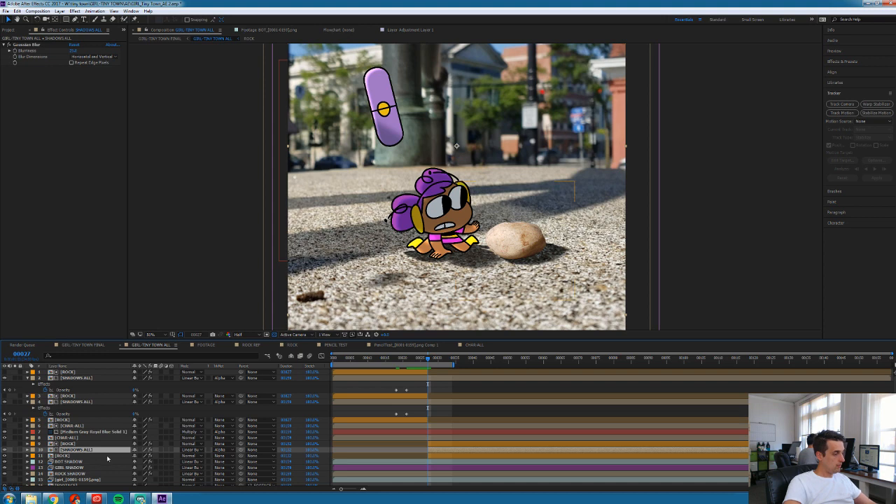
Remove the opacity keyframes from the lower SHADOWS ALL copy and raise its opacity to match the upper SHADOWS ALL layers
key("t")
left_click(46, 456)
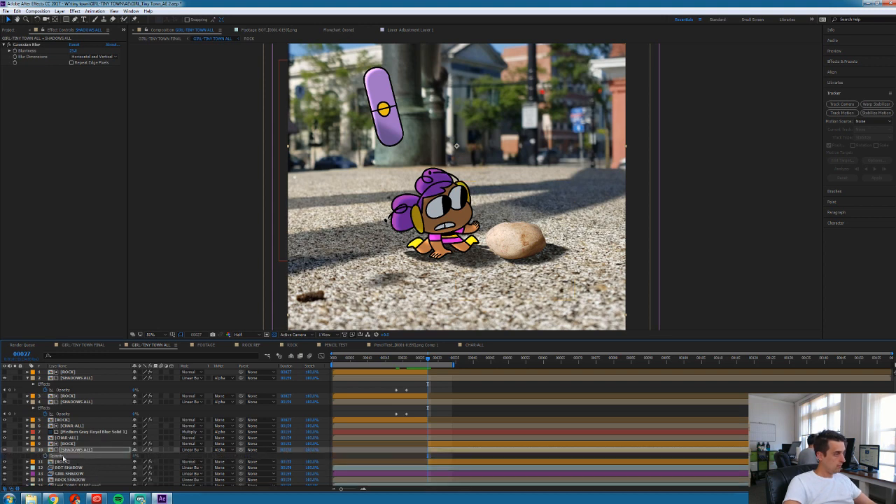
left_click(138, 459)
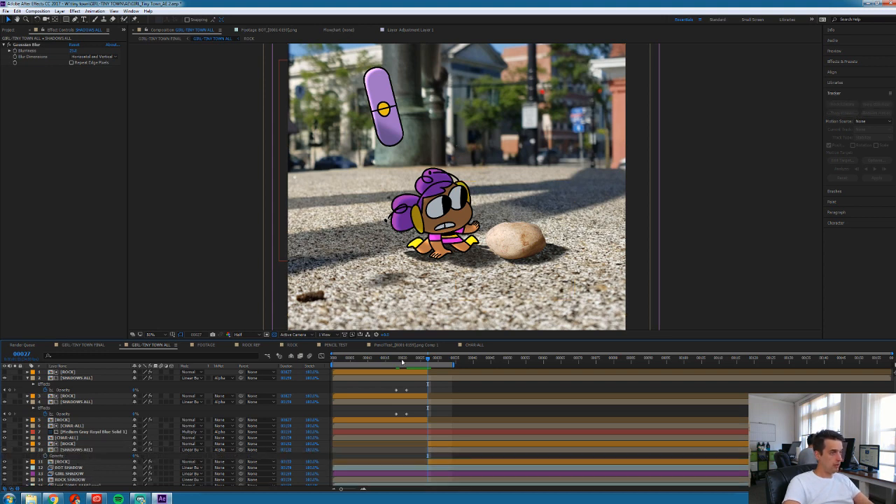
key("space")
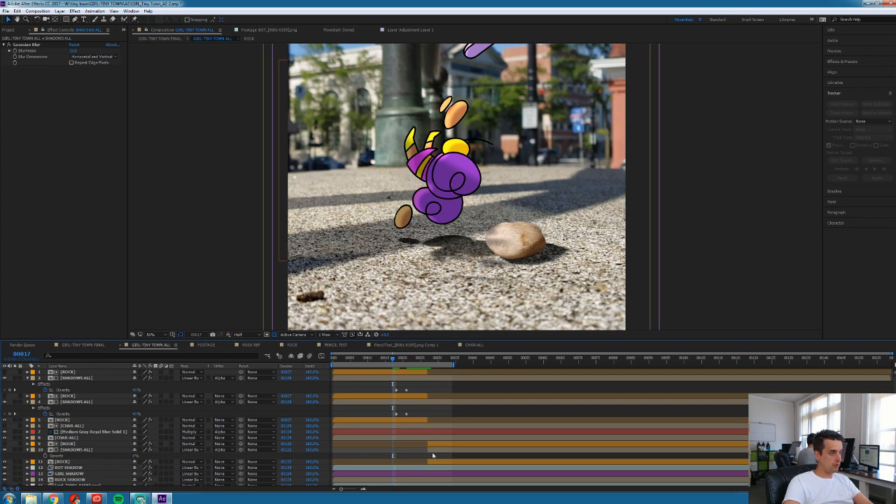
left_click(434, 453)
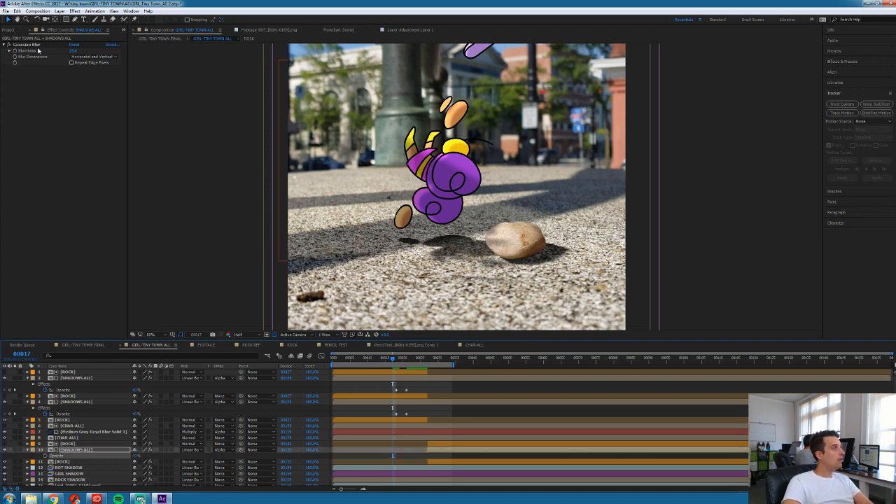
Nudge the lower SHADOWS ALL copy to the left at frame 32
left_click_drag(435, 360, 445, 360)
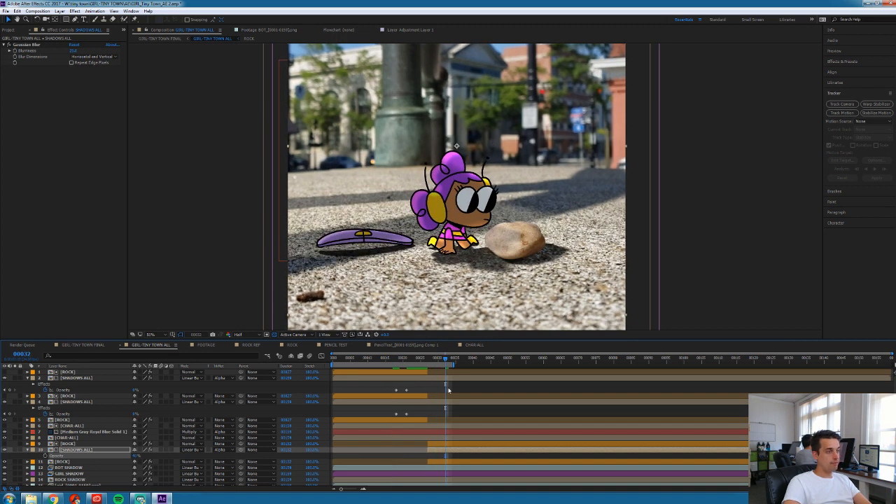
left_click(446, 451)
key("shift+Left")
key("shift+Left")
key("shift+Left")
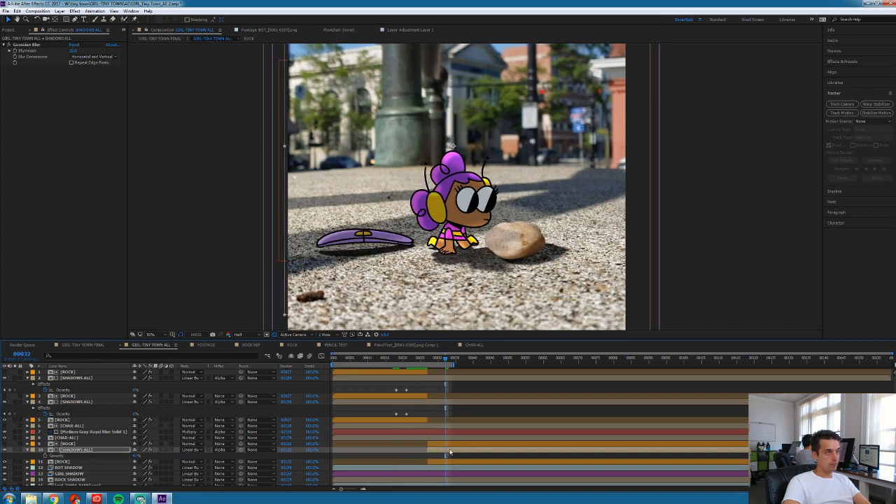
Nudge the lower SHADOWS ALL copy farther left and slightly up, and play back the shot
key("shift+Left")
key("shift+Up")
left_click_drag(430, 363, 427, 364)
key("space")
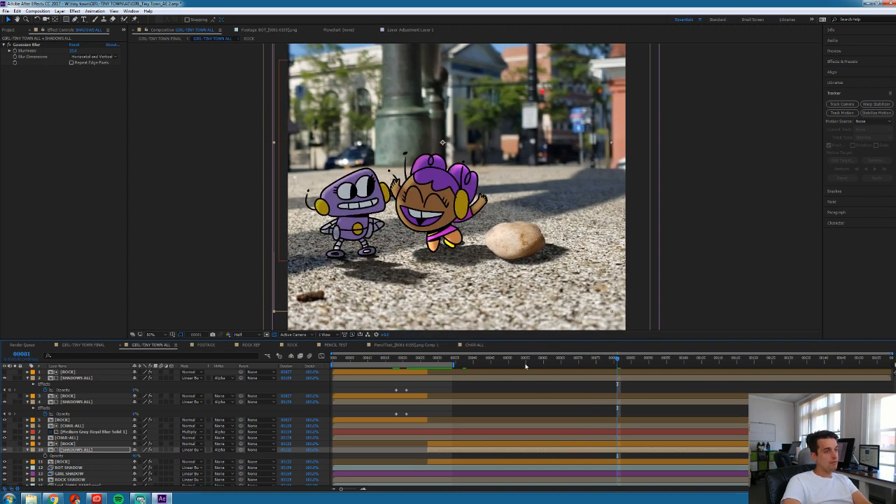
Examine the characters and their shadows frame by frame from the robot's scene to about frame 150
left_click_drag(630, 363, 800, 363)
scroll(492, 148, "down", 1)
scroll(501, 151, "up", 1)
scroll(511, 155, "down", 1)
key("Page_Down")
key("Page_Down")
key("Page_Down")
key("Page_Down")
key("Page_Down")
key("Page_Down")
key("Page_Down")
key("Page_Down")
key("Page_Down")
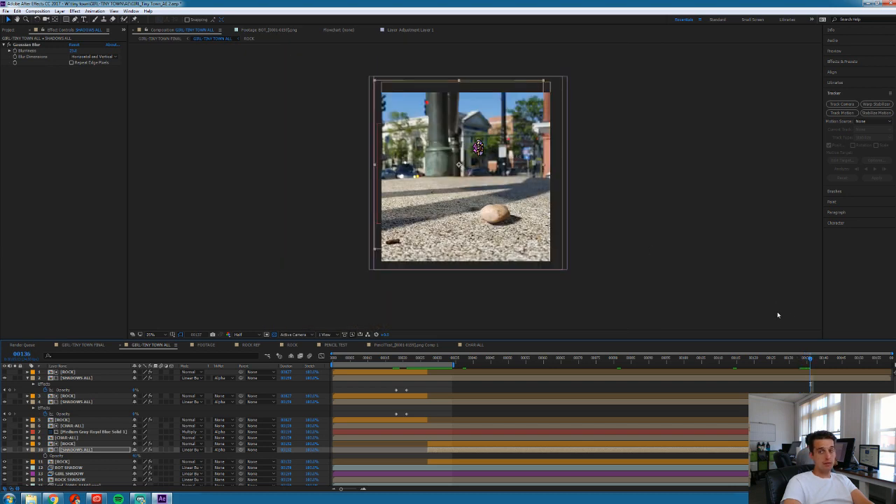
key("Page_Down")
key("Page_Down")
key("Page_Down")
key("Page_Down")
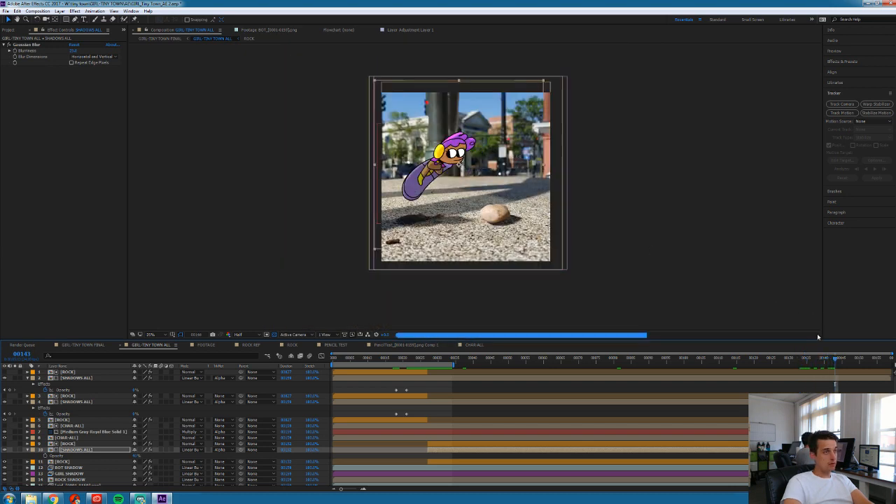
key("Page_Down")
key("Page_Down")
key("Page_Down")
key("Page_Down")
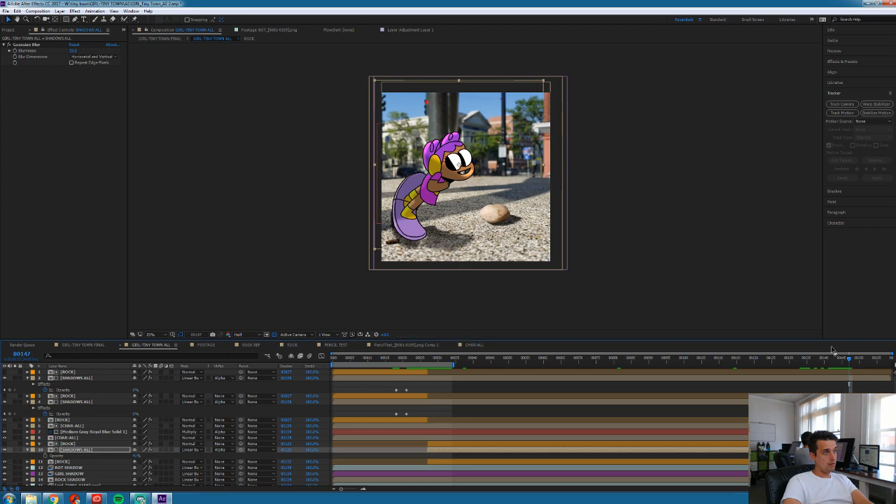
key("Page_Up")
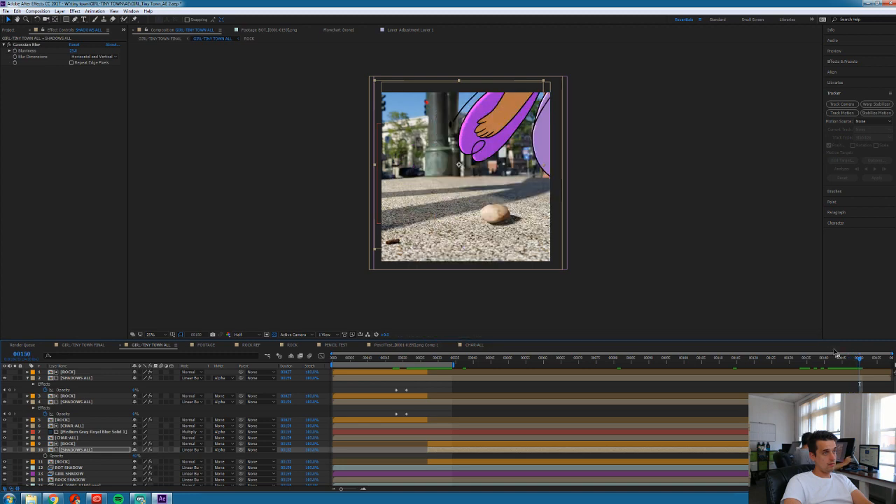
key("Page_Up")
key("Page_Up")
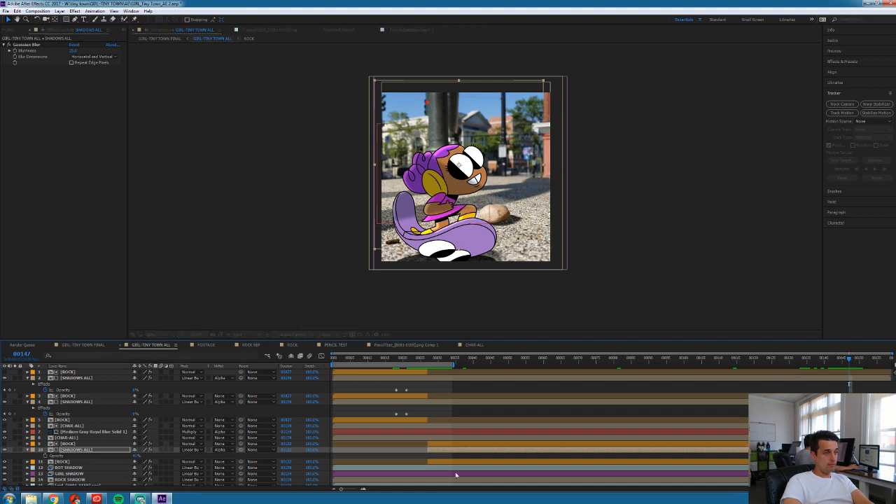
Check the masked Medium Gray-Royal Blue Solid 1 against the character on frames 147 to 150 and play back the shot
left_click(76, 432)
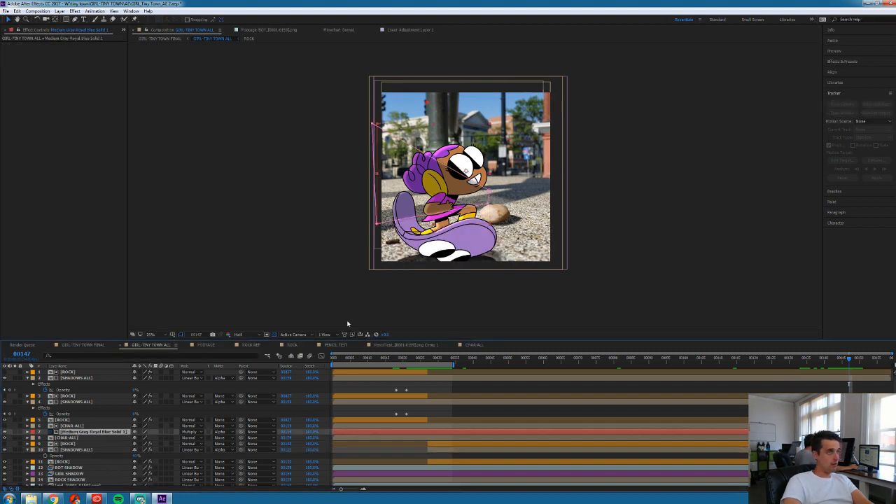
key("Page_Down")
key("Page_Up")
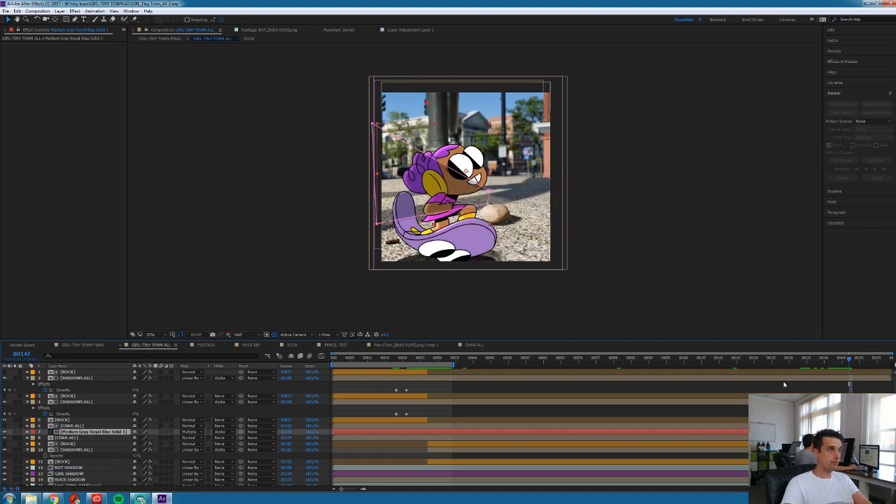
key("Page_Down")
key("Page_Down")
key("Page_Down")
key("Page_Down")
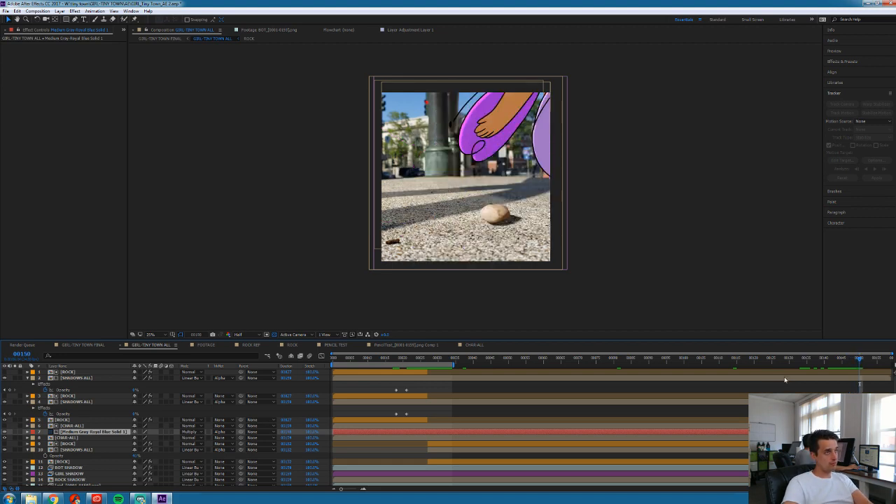
mouse_move(863, 359)
left_mouse_down()
mouse_move(828, 365)
mouse_move(855, 364)
left_mouse_up()
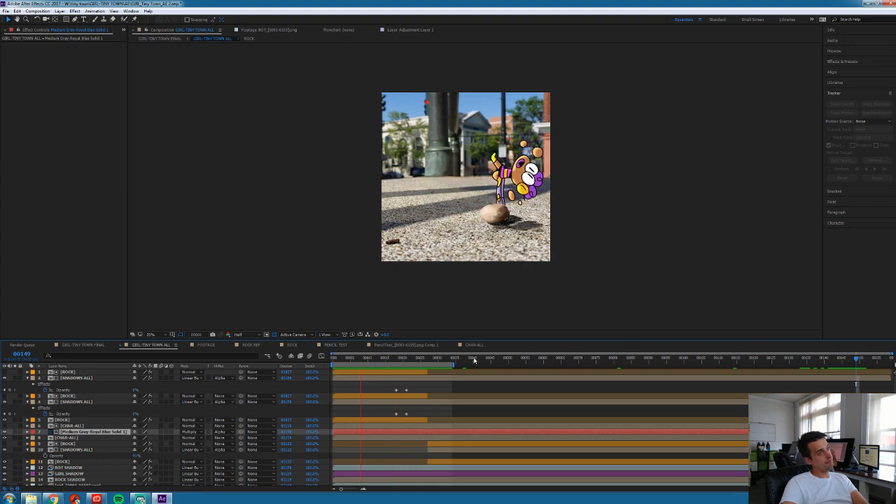
key("space")
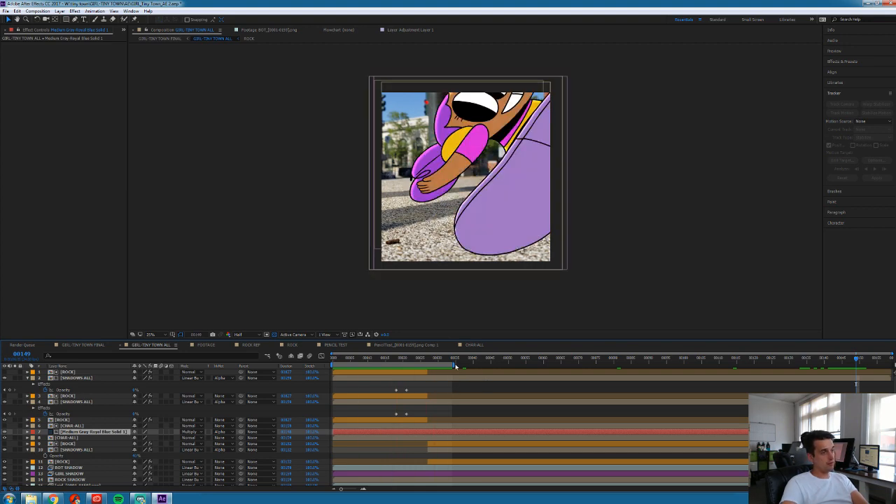
Extend the work area to the end of the composition and preview the whole shot
left_click_drag(454, 365, 886, 368)
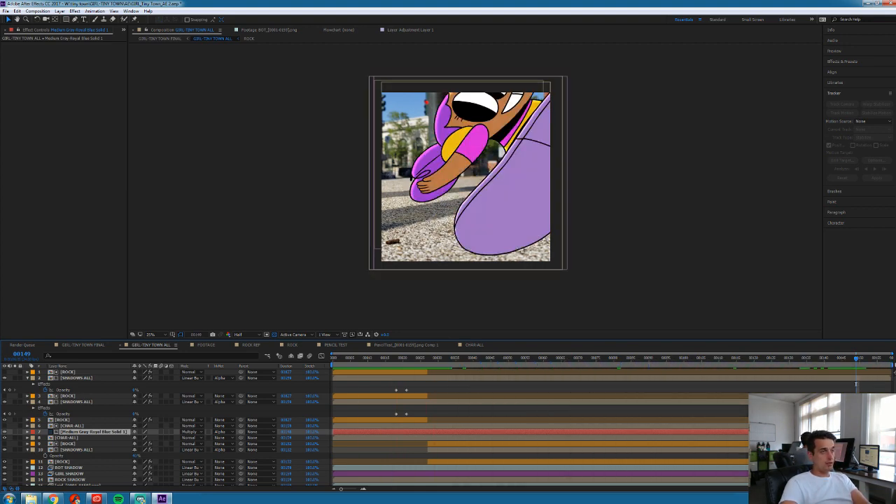
key("space")
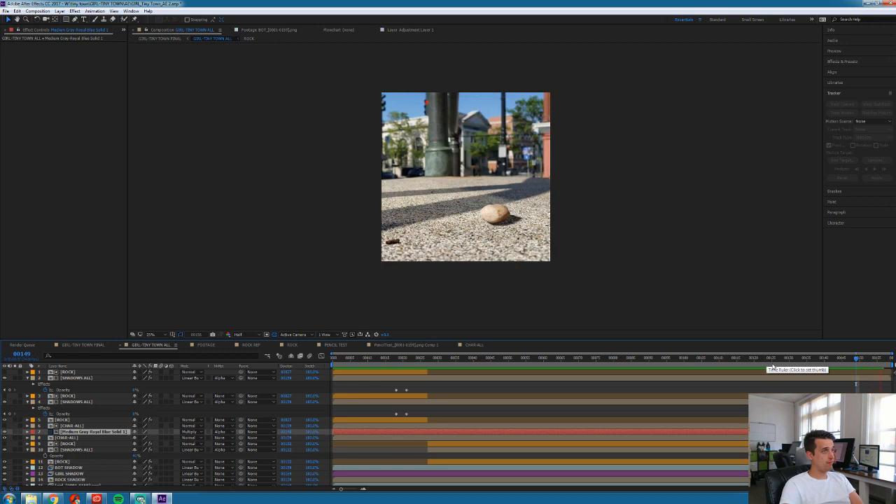
key("space")
Start Mask Path keyframes for Medium Gray-Royal Blue Solid 1 at frame 119
left_click_drag(698, 360, 778, 365)
key("Page_Up")
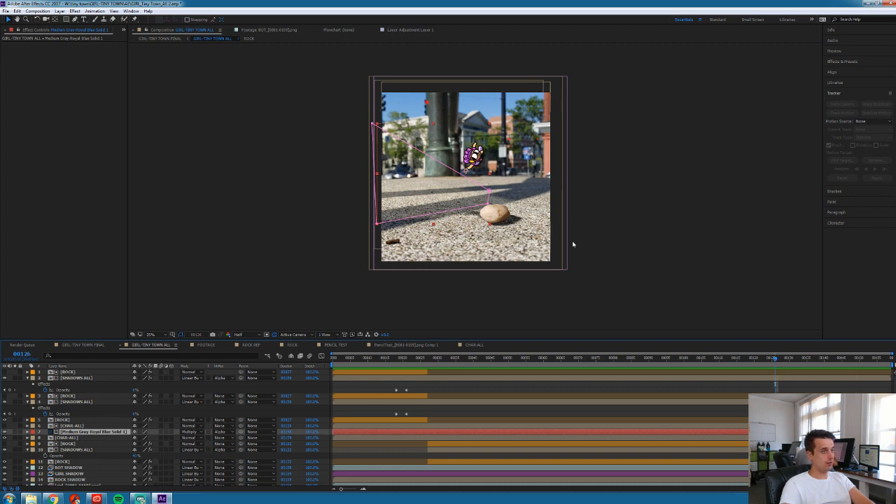
left_click_drag(715, 359, 753, 379)
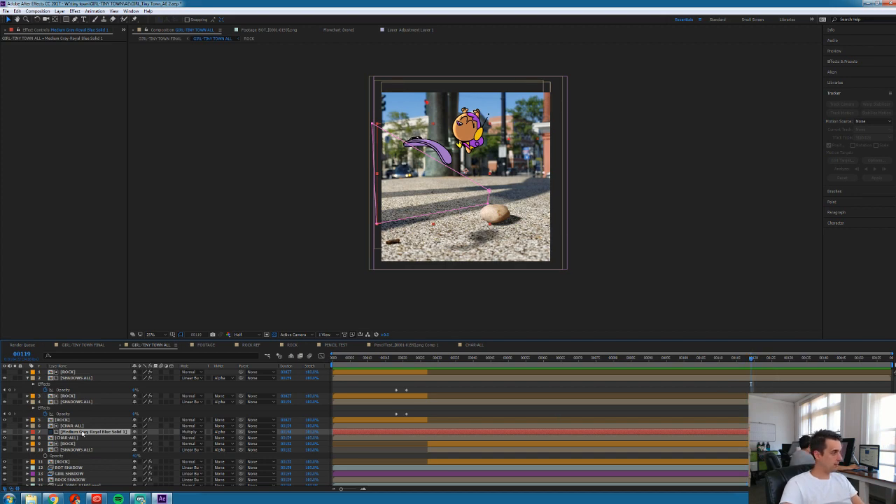
key("m")
left_click(51, 445)
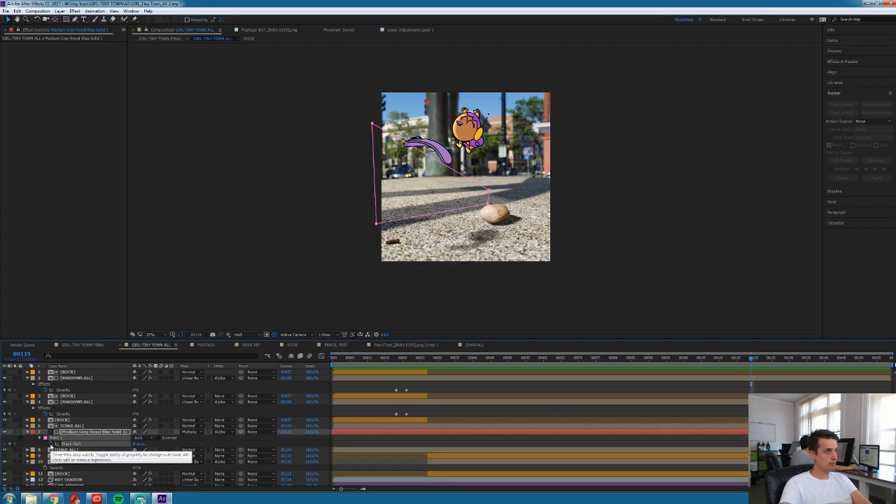
Raise the solid mask's upper corner above the rock at frame 130 so the mask clears the flying character
key("space")
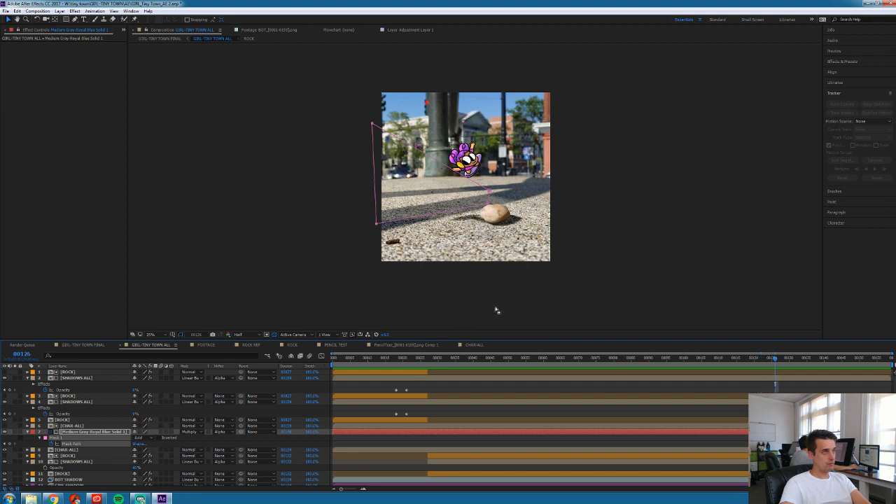
left_click_drag(490, 192, 500, 140)
key("ctrl+z")
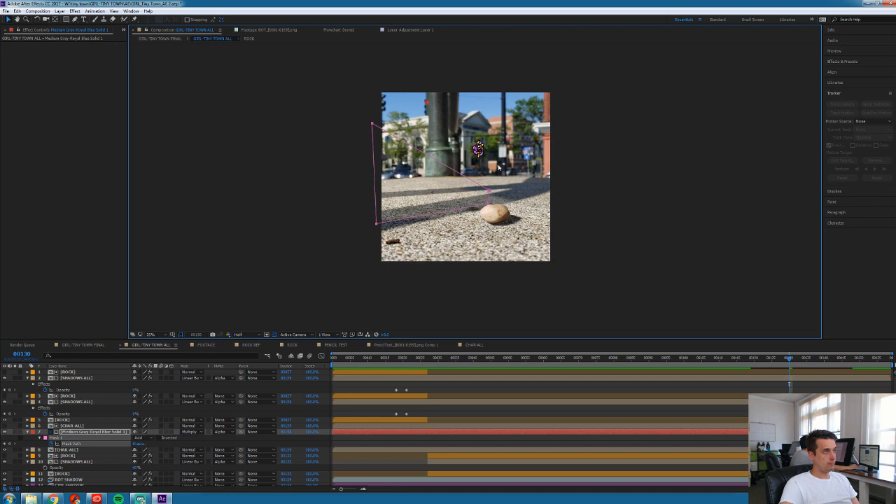
left_click(500, 169)
left_click_drag(490, 191, 503, 108)
Check the mask frame by frame from frame 128, and lower its upper corner above the rock slightly around frame 141
key("Page_Up")
key("Page_Up")
key("Page_Down")
key("Page_Down")
key("Page_Down")
key("Page_Down")
key("Page_Down")
key("Page_Down")
key("Page_Down")
key("Page_Down")
key("Page_Down")
key("Page_Down")
key("Page_Down")
key("Page_Down")
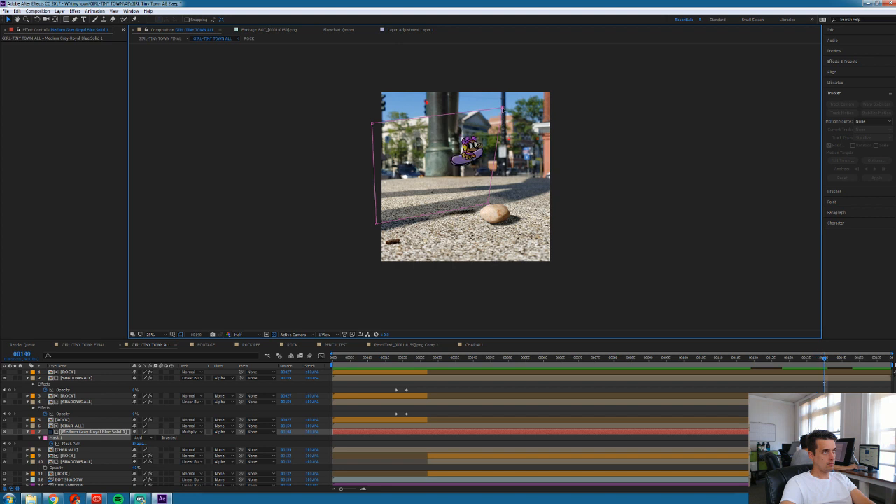
key("Page_Down")
key("Page_Down")
key("Page_Down")
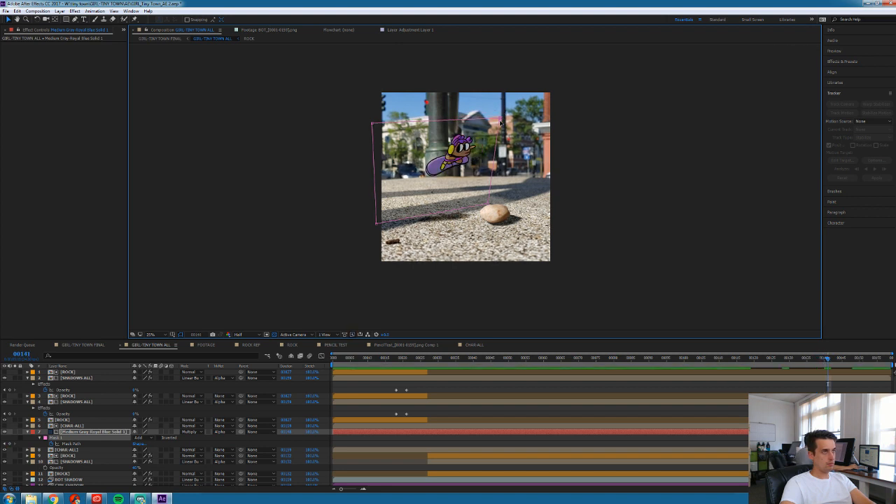
left_click_drag(500, 121, 495, 135)
key("Page_Down")
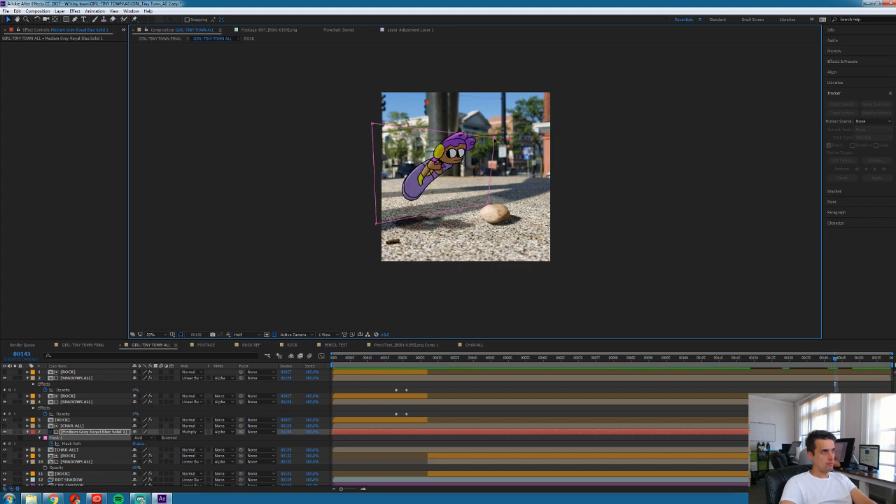
Keep reshaping the solid mask's corner on frames 143 to 147, bringing it down to the rock, and preview the motion
key("Page_Down")
left_click_drag(494, 141, 489, 154)
key("Page_Down")
key("Page_Down")
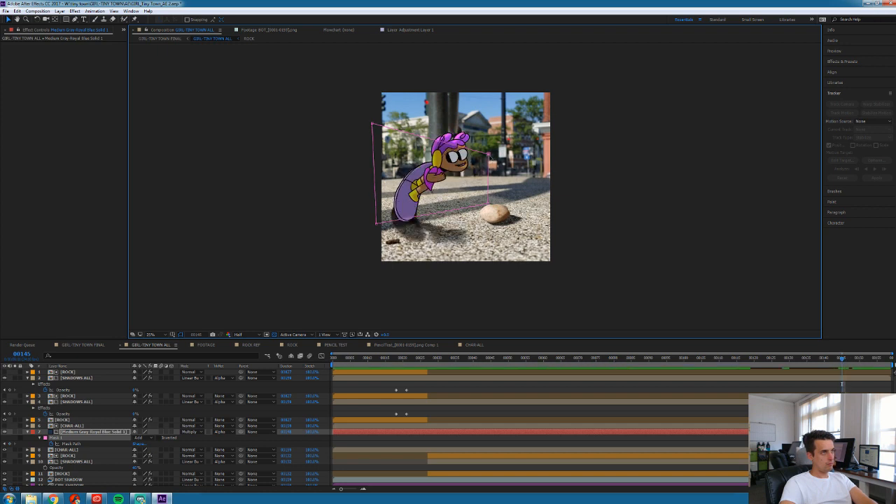
left_click_drag(489, 156, 491, 160)
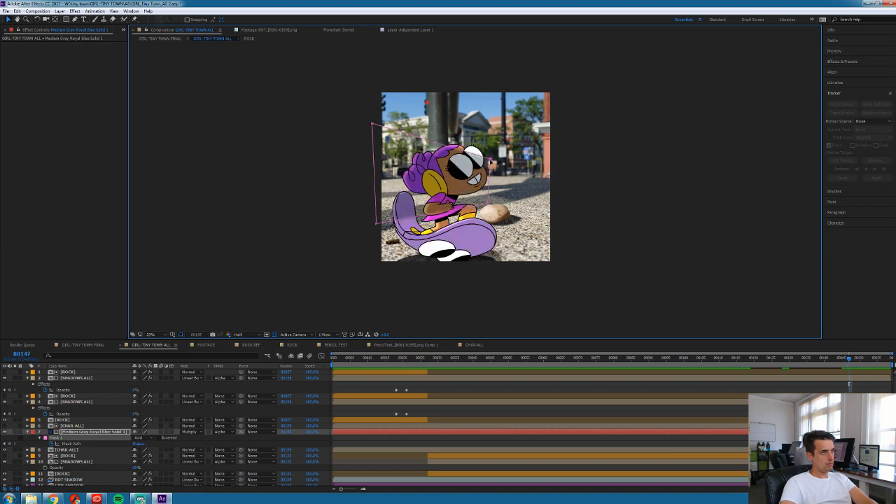
mouse_move(491, 160)
left_mouse_down()
mouse_move(513, 194)
mouse_move(508, 188)
mouse_move(497, 218)
left_mouse_up()
key("space")
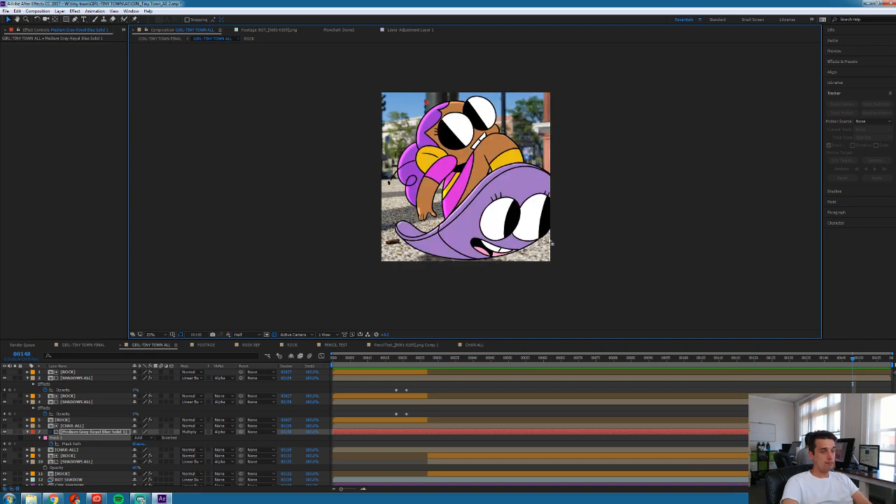
Set the opacity of Medium Gray-Royal Blue Solid 1 to 35% at frame 63
left_click(554, 358)
left_click(561, 436)
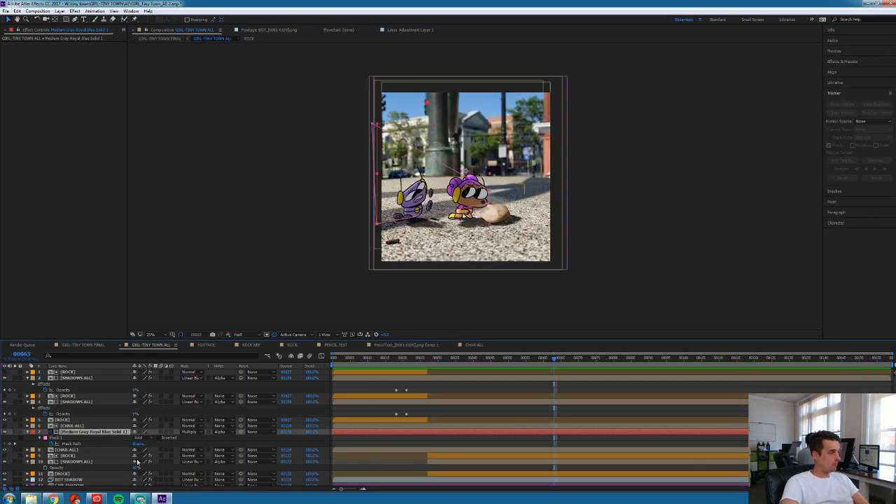
key("t")
left_click(135, 439)
type("35")
left_click(180, 426)
Preview the shot, start the work area at about frame 130, and move the playhead to frame 148
key("space")
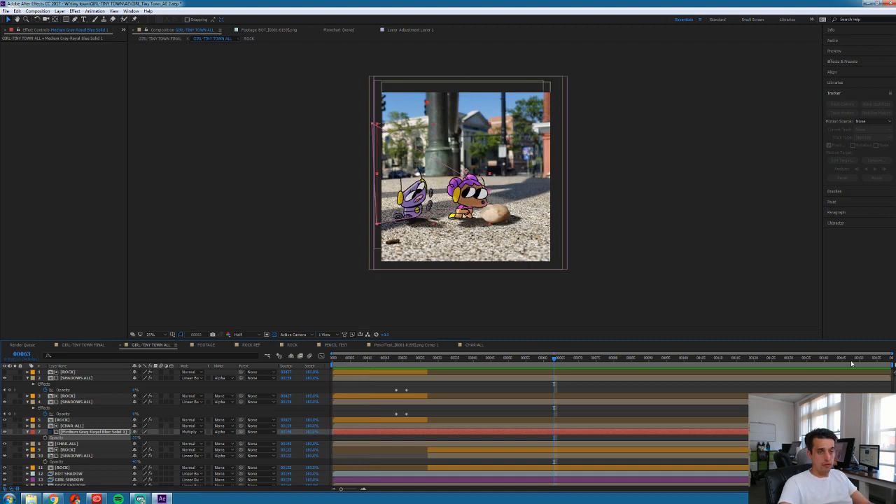
left_click(781, 367)
left_click_drag(781, 367, 853, 370)
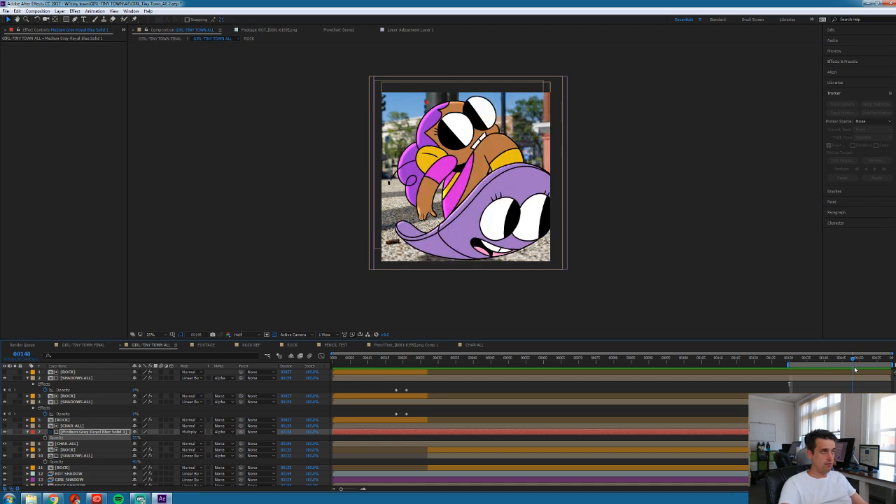
Pre-compose the two FOOTAGE layers into a composition named FOOTAGE ALL
scroll(224, 462, "down", 2)
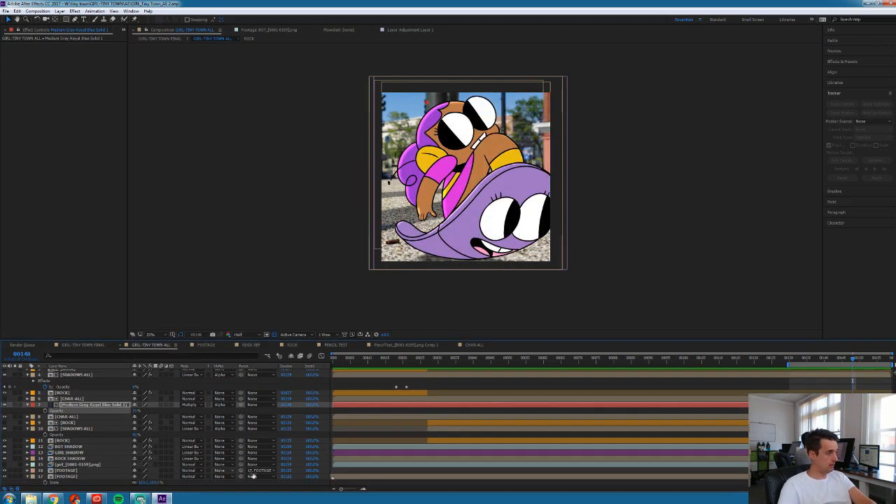
left_click(91, 471)
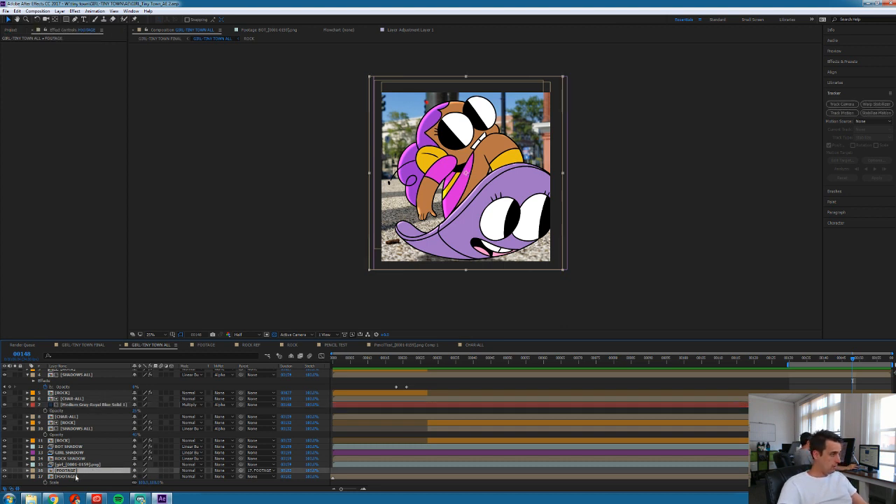
left_click(76, 476, "ctrl")
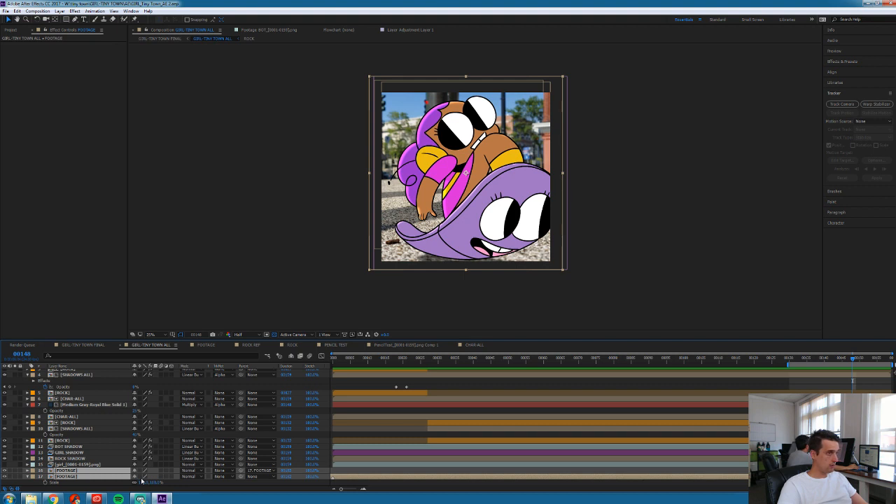
key("ctrl+shift+c")
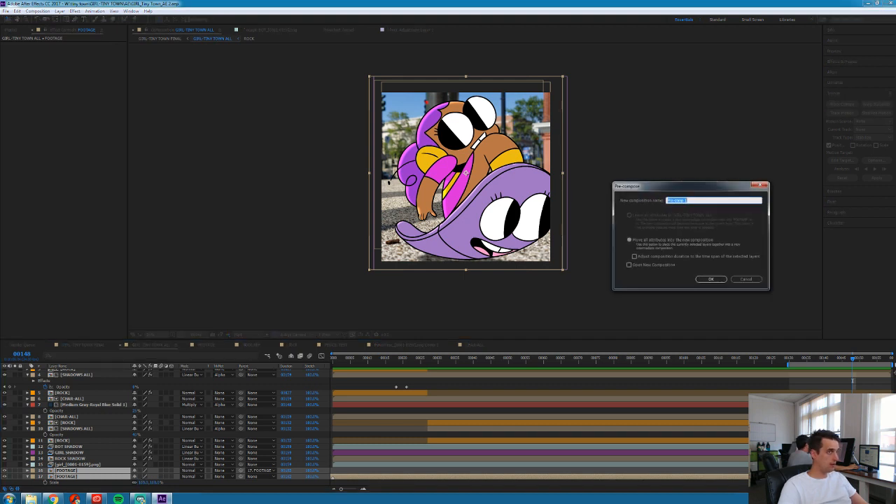
type("FOOTAGE AL")
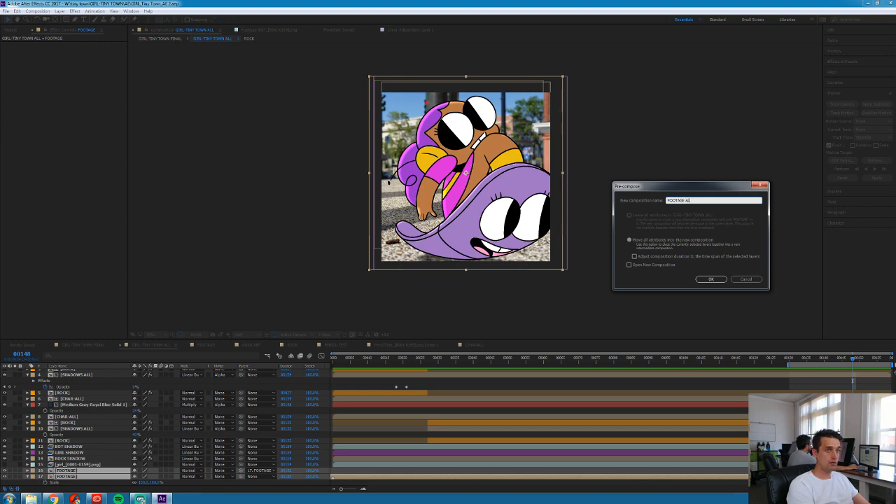
key("Return")
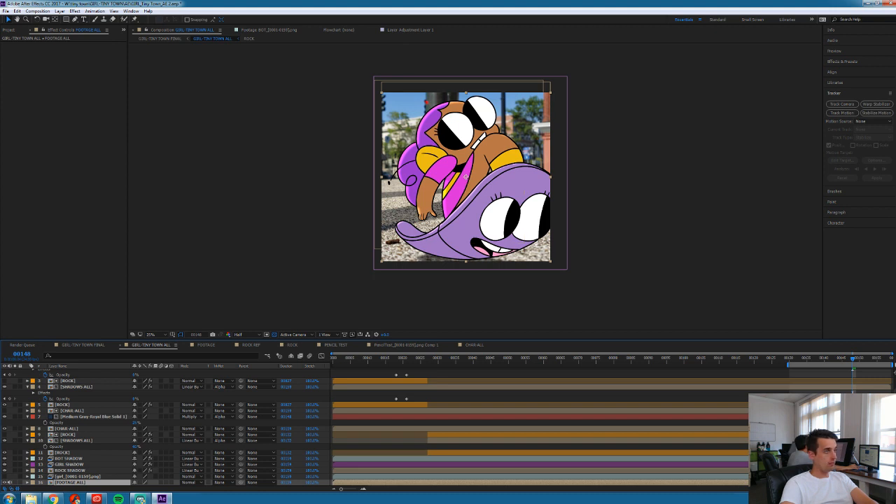
Open the FOOTAGE ALL composition and enlarge its width and height in the composition settings with the 1:1 aspect ratio locked
double_click(70, 482)
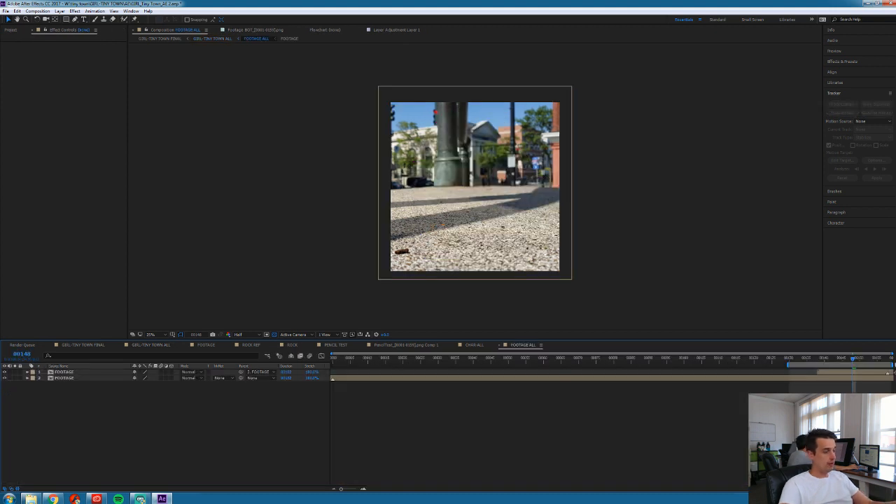
key("ctrl+k")
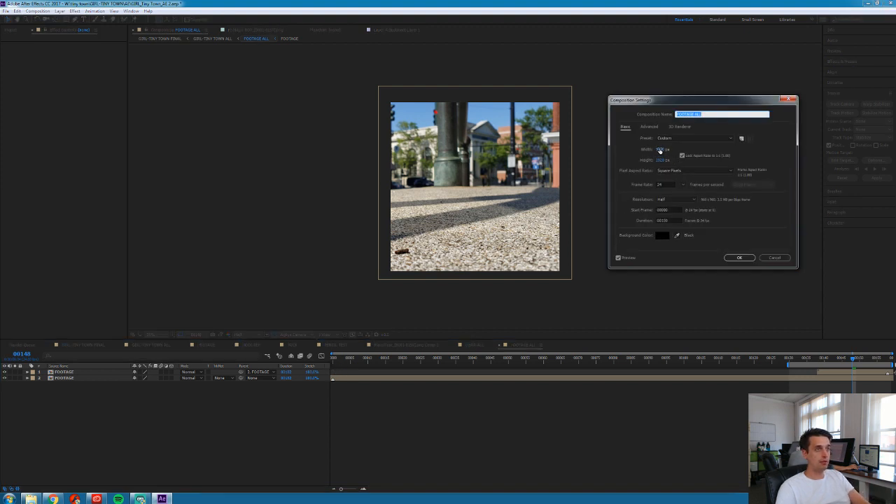
left_click(659, 150)
mouse_move(674, 149)
left_mouse_down()
mouse_move(668, 153)
mouse_move(678, 154)
left_mouse_up()
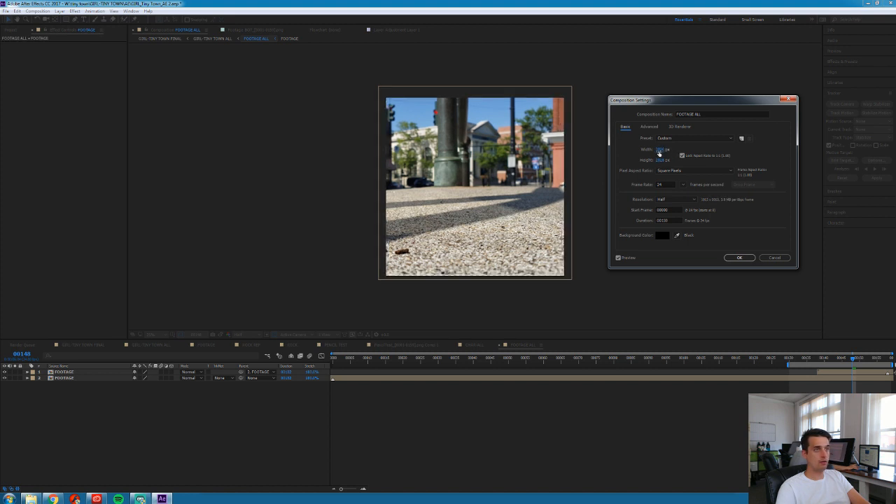
left_click(659, 150)
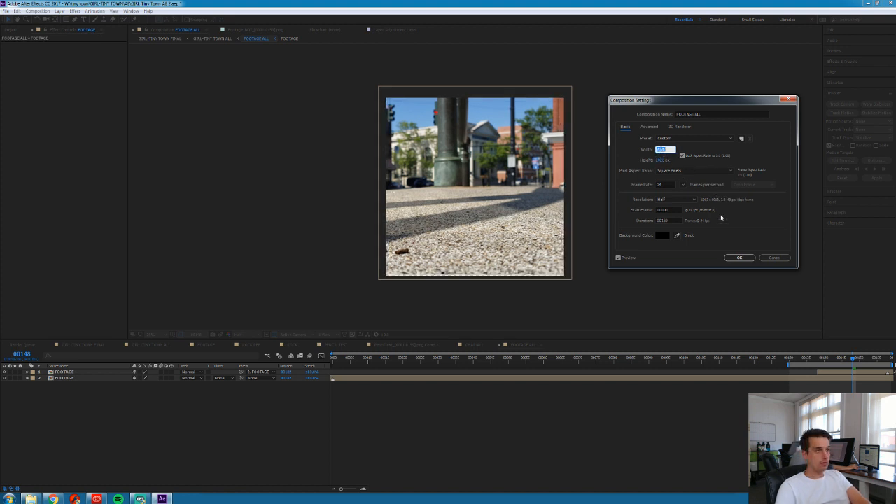
type("1100")
left_click(738, 257)
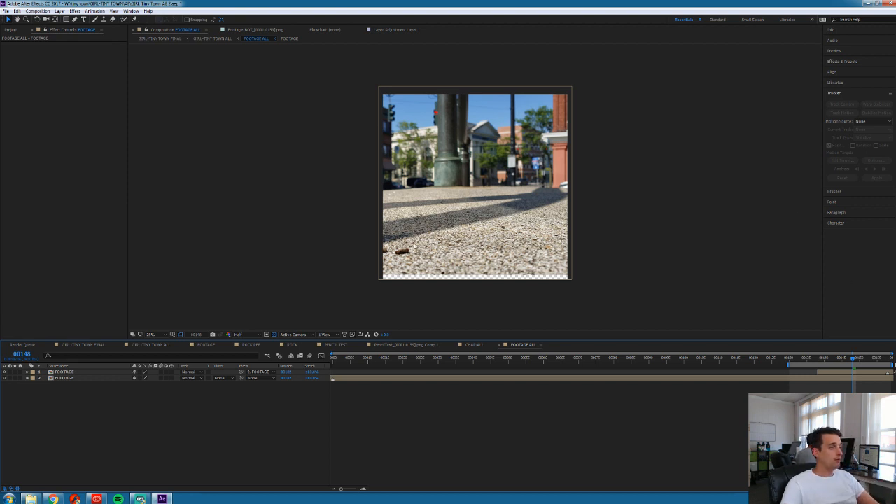
Return to the GIRL-TINY TOWN ALL composition and start keyframing the opacity of Medium Gray-Royal Blue Solid 1 at frame 142
left_click(90, 344)
left_click(149, 345)
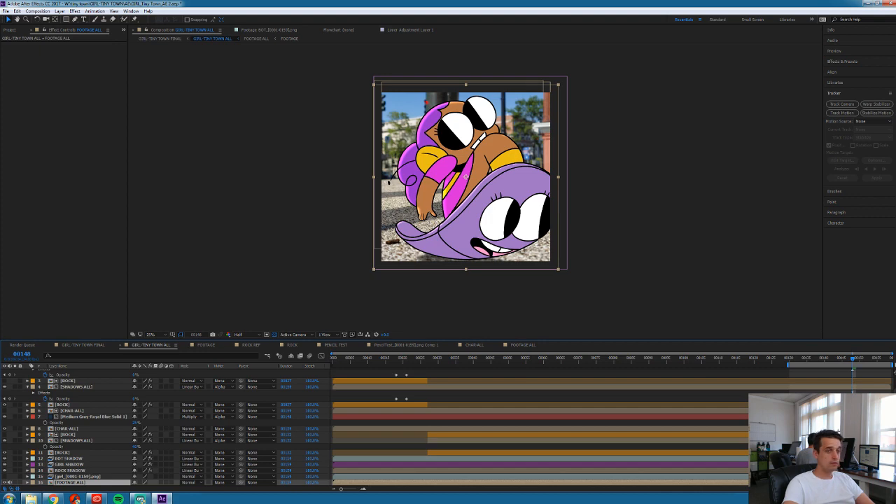
left_click_drag(807, 365, 832, 365)
left_click(523, 416)
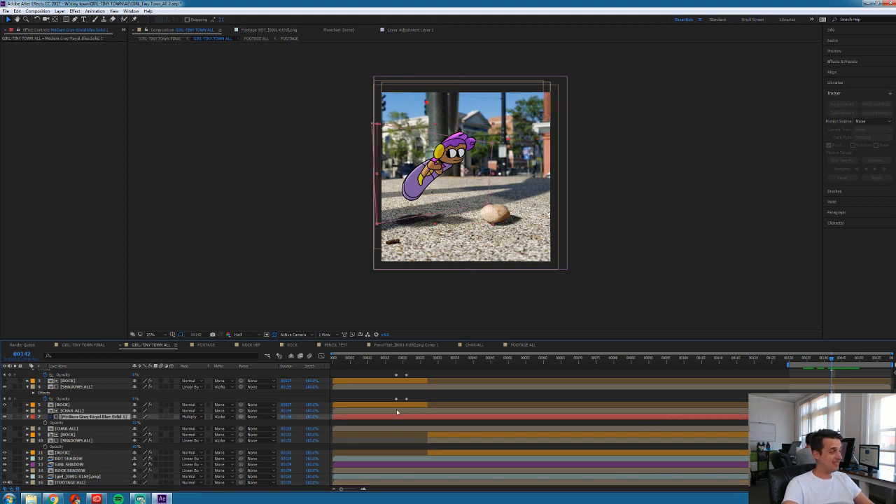
key("t")
key("t")
type("30")
key("Return")
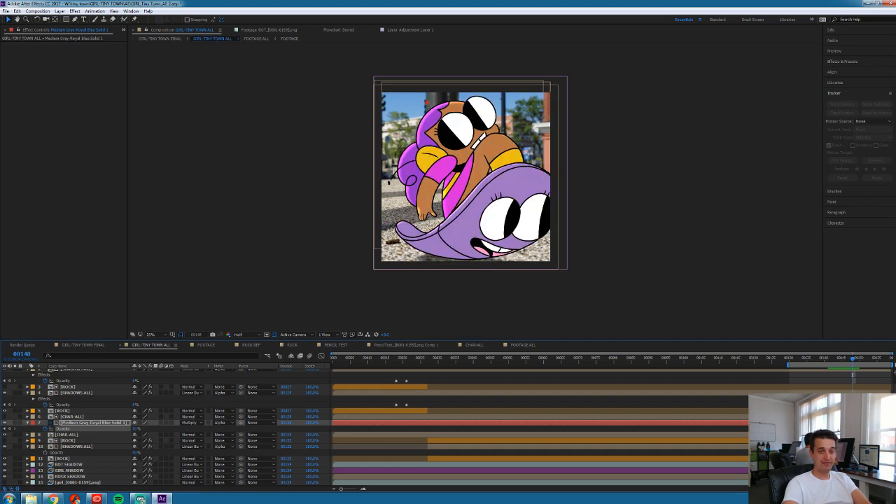
Set the opacity of Medium Gray-Royal Blue Solid 1 to 0% at frame 148 and preview the fade
key("ctrl+z")
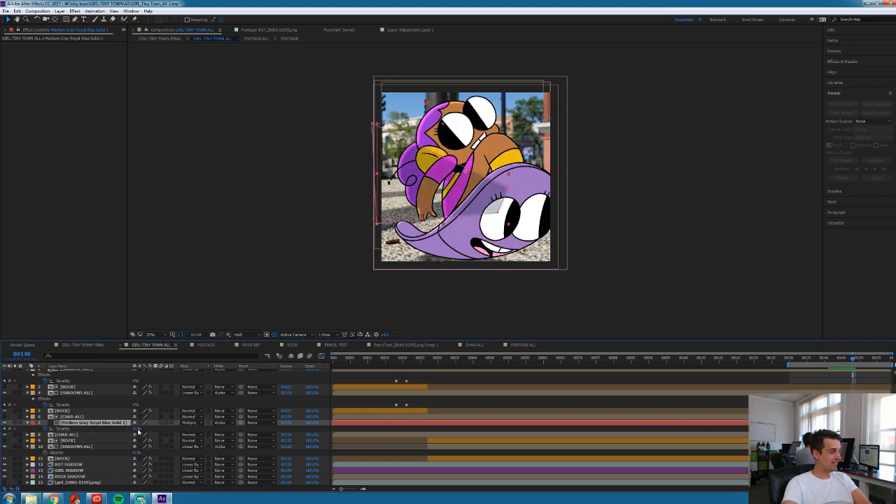
left_click_drag(136, 429, 91, 432)
key("space")
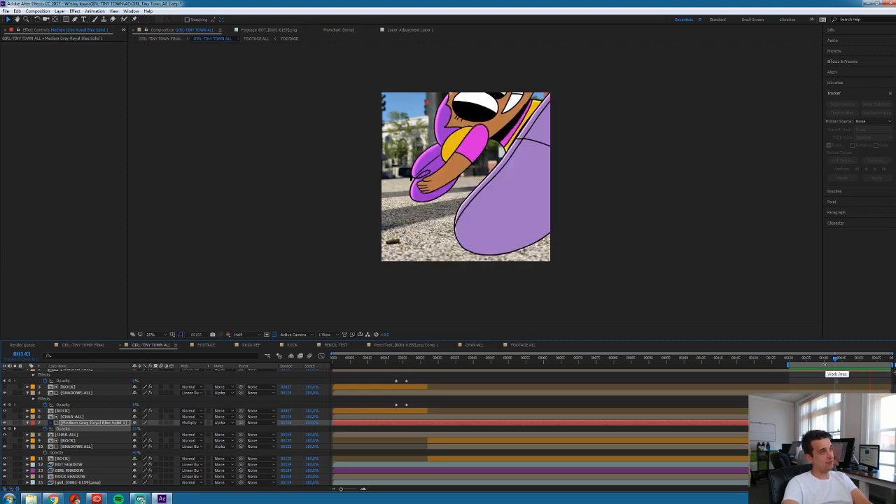
key("space")
Add a first Scale keyframe to the FOOTAGE ALL layer at frame 148
scroll(866, 371, "down", 1)
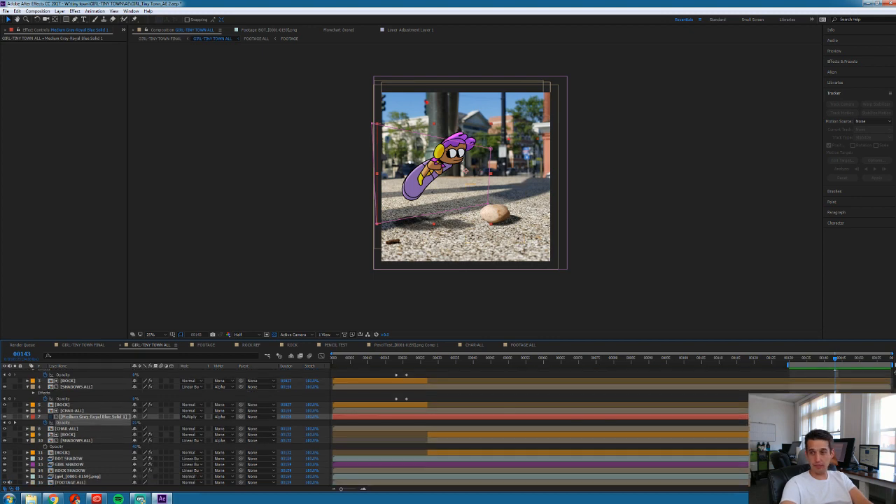
left_click(71, 482)
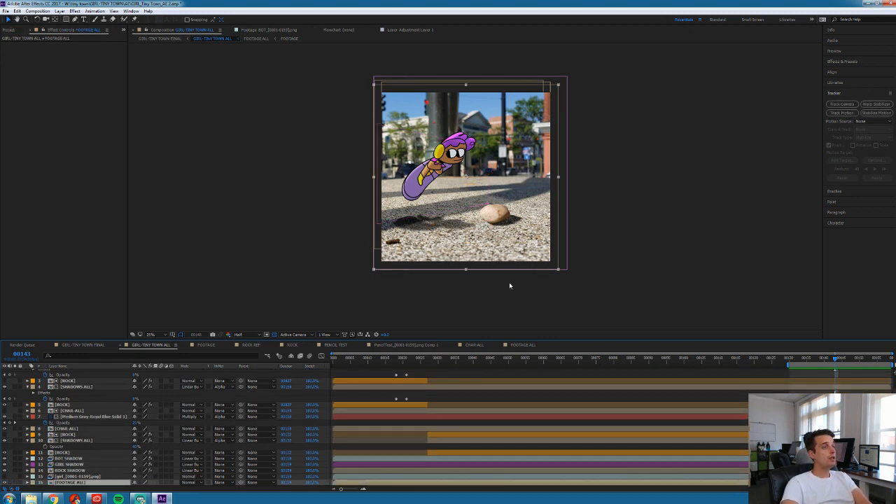
key("space")
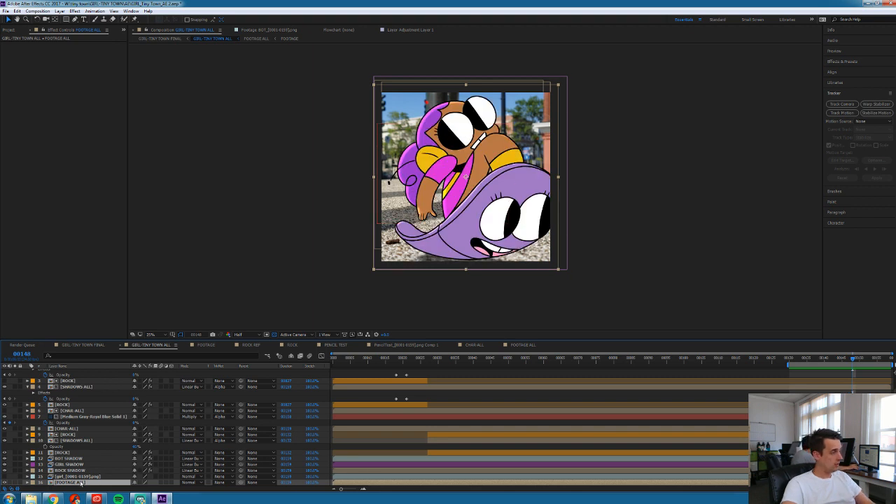
key("s")
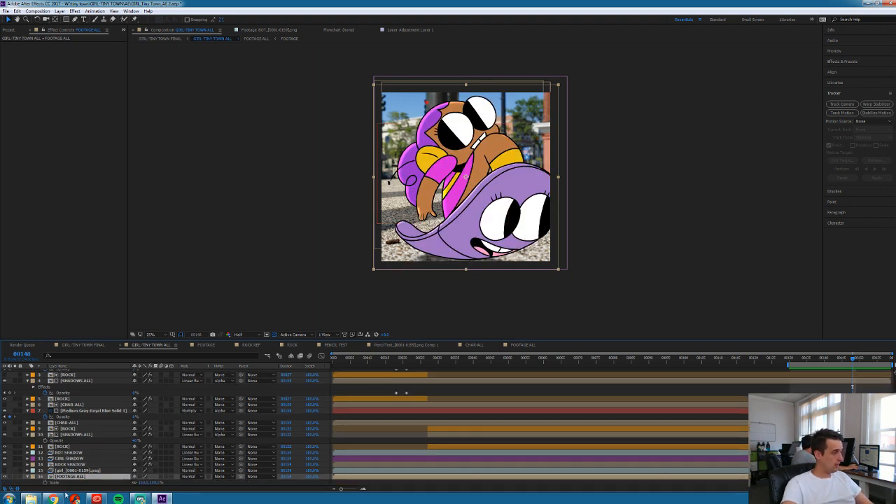
left_click(45, 483)
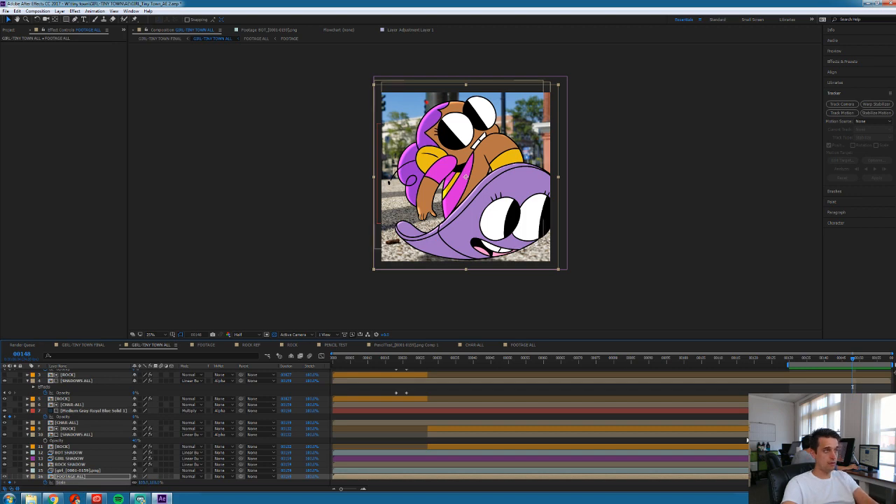
Set the scale of the FOOTAGE ALL layer to 110% at frame 150
key("Page_Down")
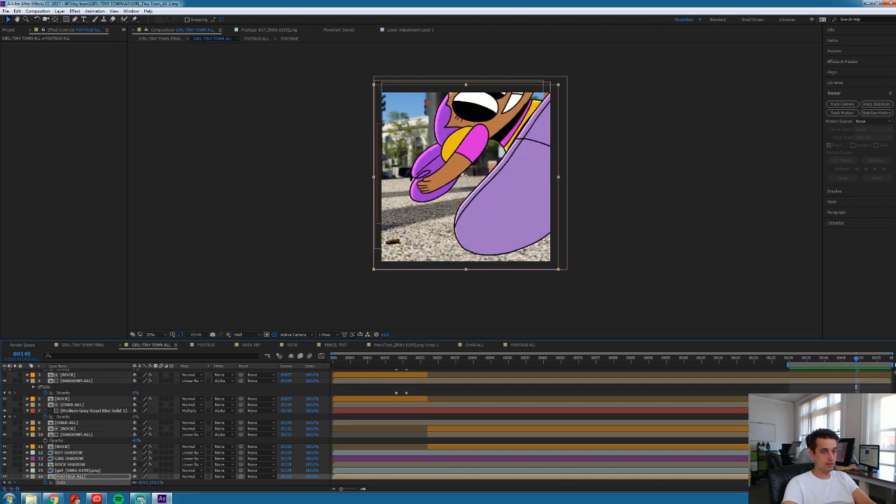
key("Page_Down")
mouse_move(144, 482)
left_mouse_down()
mouse_move(154, 483)
mouse_move(145, 483)
left_mouse_up()
left_click(144, 483)
type("10")
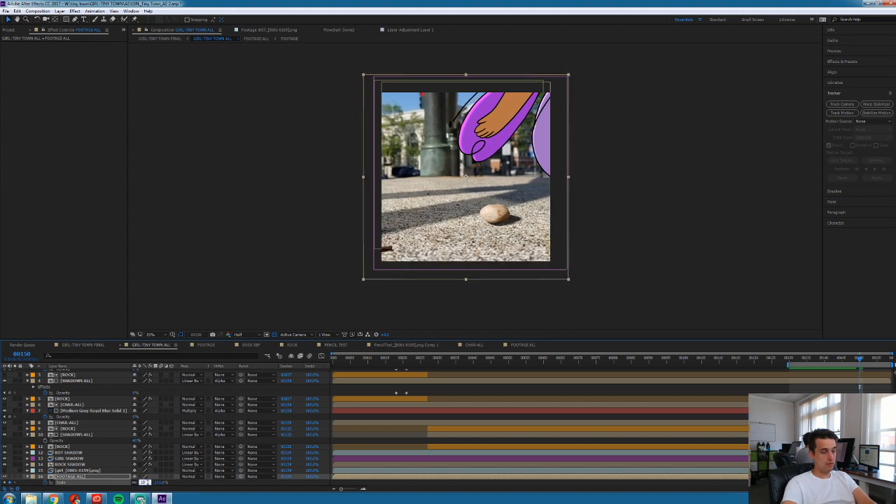
type("0")
key("Return")
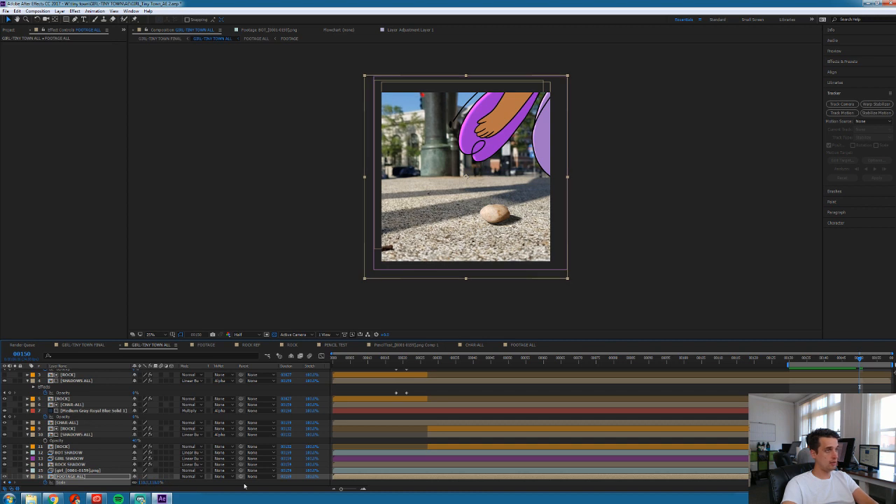
Set the scale of the FOOTAGE ALL layer at frame 153, trying 98% and settling on 95%
key("Page_Up")
key("Page_Down")
key("Page_Down")
key("Page_Down")
key("Page_Down")
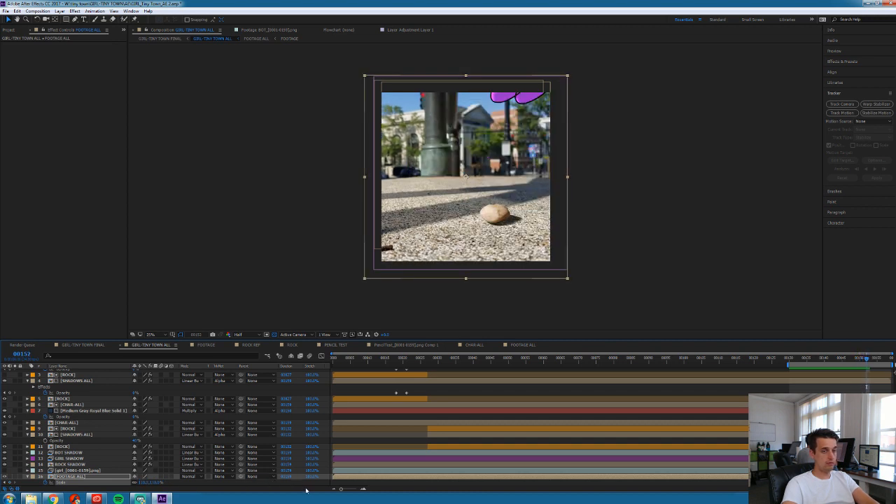
left_click(157, 482)
type("90")
key("Return")
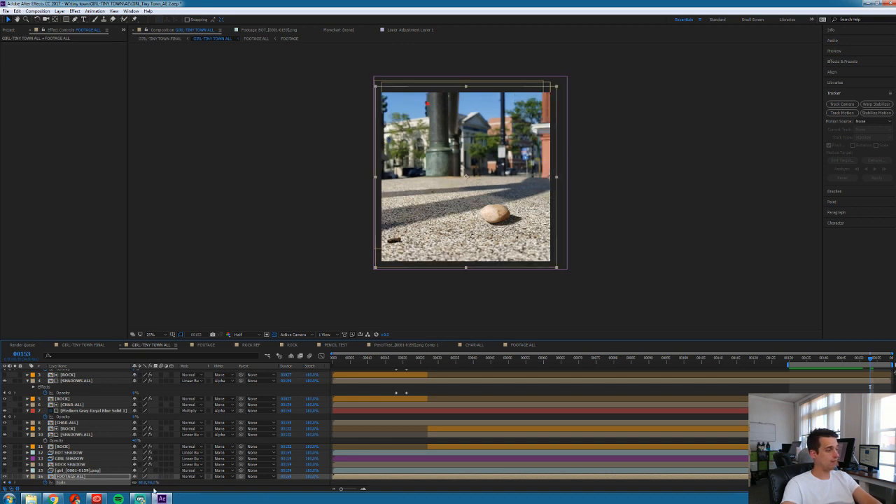
left_click(152, 482)
type("95")
key("Return")
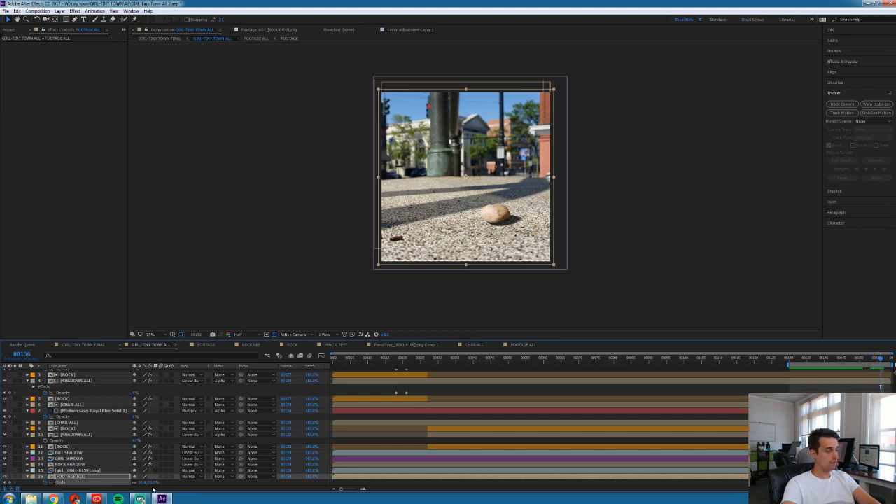
Set the scale of the FOOTAGE ALL layer to 101% at frame 156 and go on to frame 158
left_click(151, 483)
type("101")
key("Return")
key("Page_Down")
key("Page_Down")
key("Page_Down")
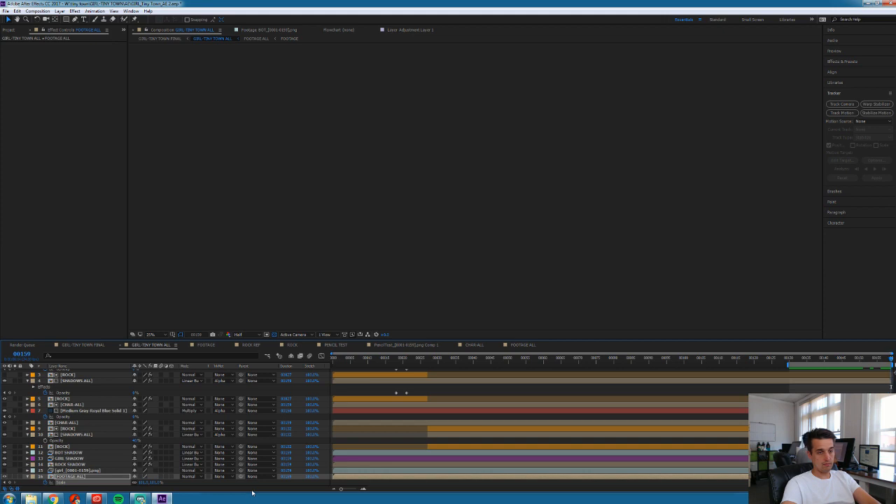
key("Page_Up")
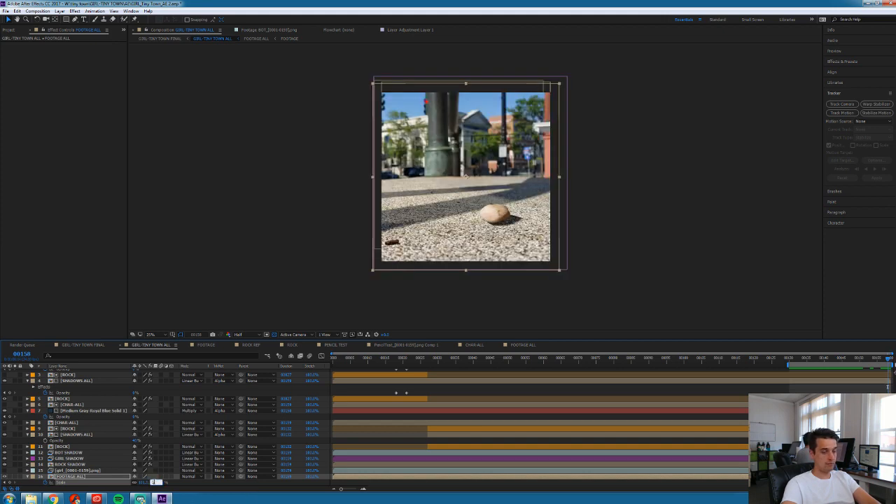
Move the playhead back to frame 141 and apply easing to the FOOTAGE ALL scale keyframes
left_click_drag(819, 364, 828, 359)
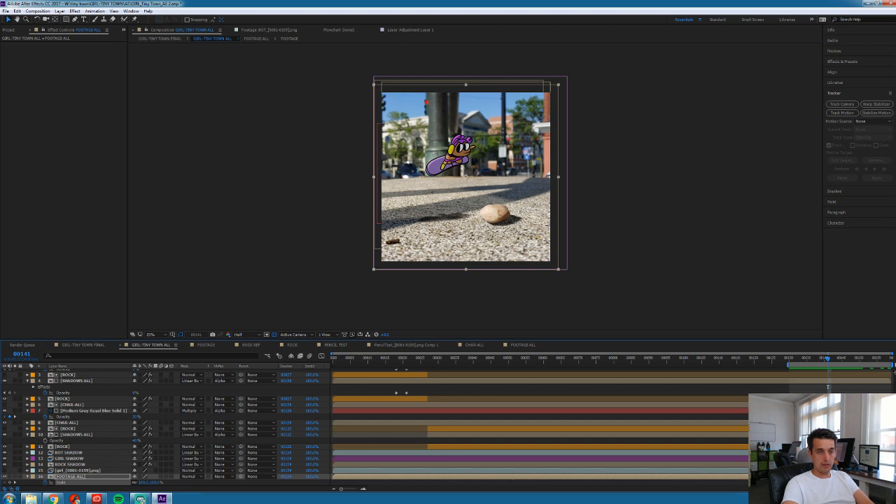
mouse_move(840, 478)
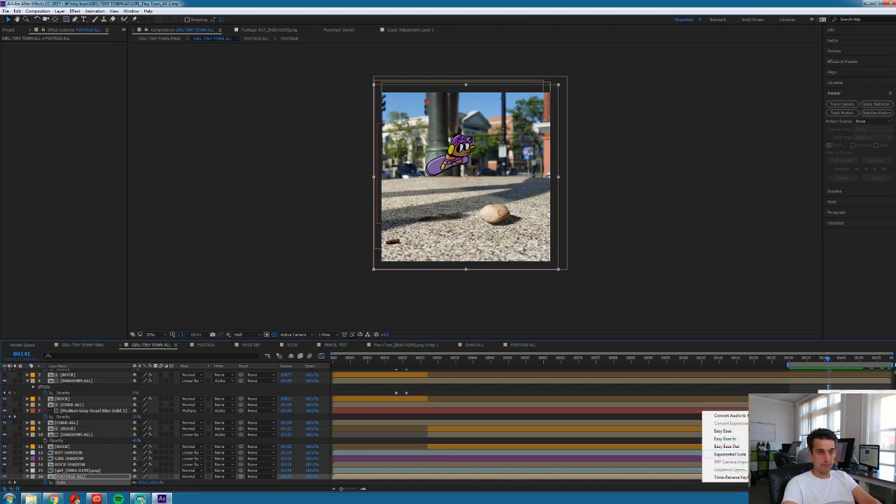
left_click(737, 436)
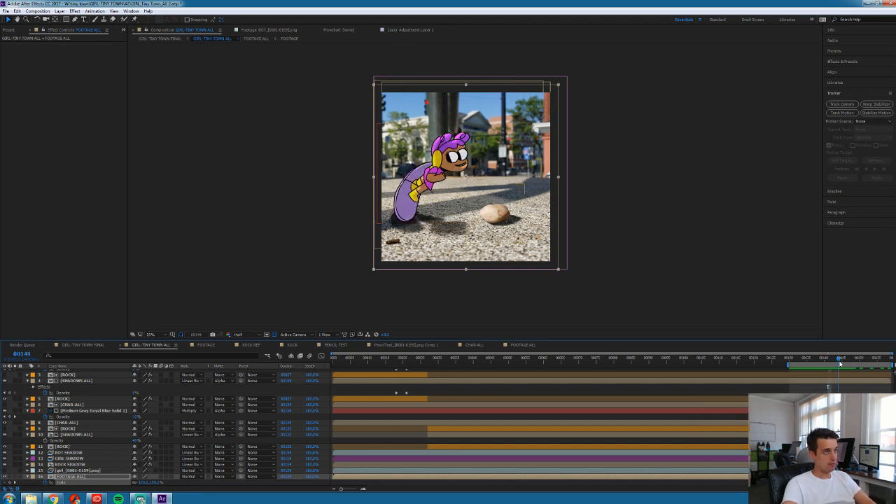
Start the work area at frame 144 and preview the background's scale bounce
key("b")
key("space")
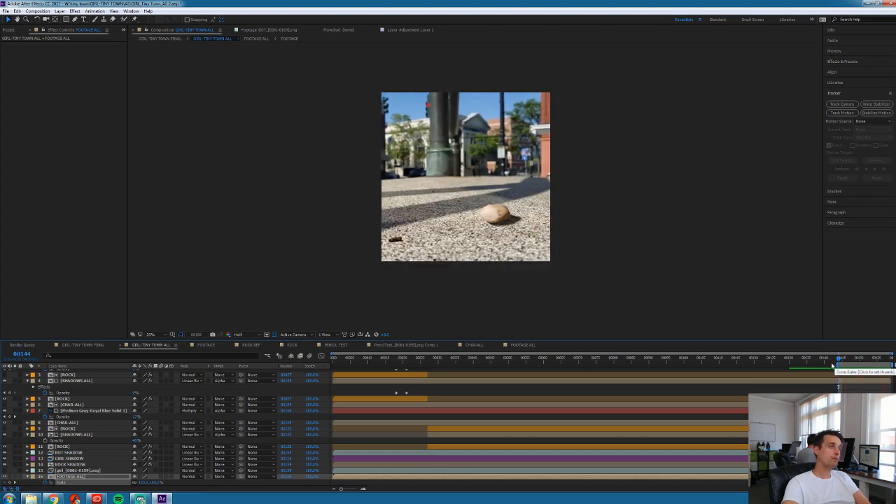
key("space")
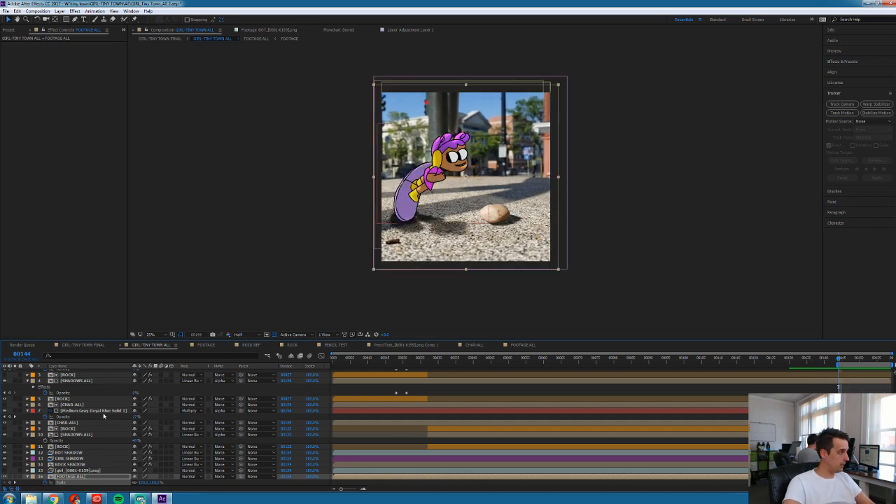
Parent the ROCK layers 1 and 3 to ROCK layer 5
left_click(70, 446)
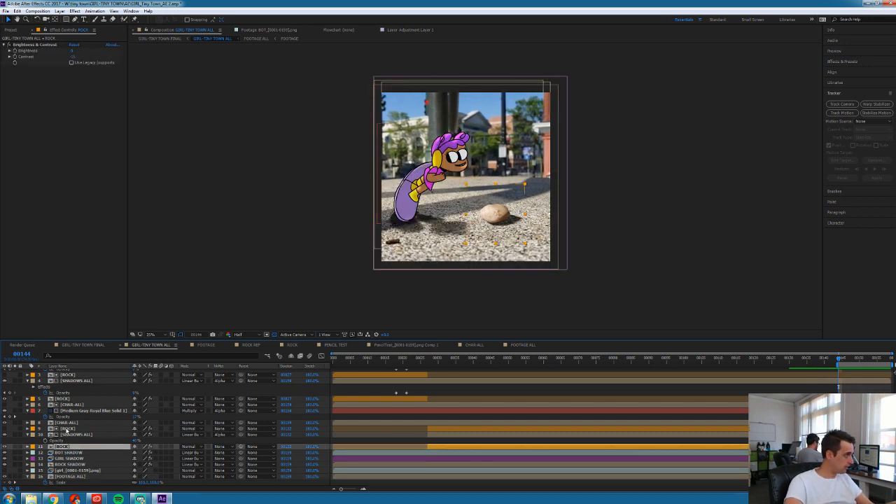
left_click(66, 428, "ctrl")
left_click(65, 398, "ctrl")
left_click(72, 376, "ctrl")
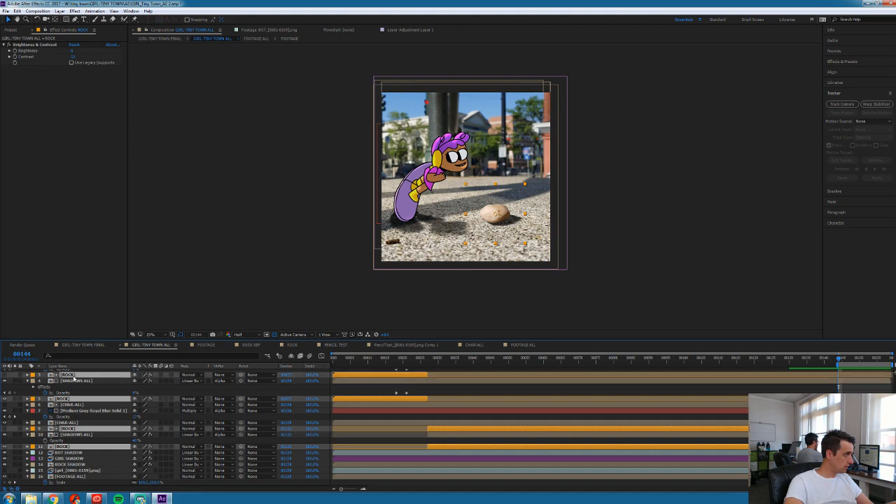
scroll(78, 384, "up", 1)
left_click(91, 409)
left_click(89, 415)
left_click(78, 420)
left_click(74, 396)
left_click(75, 372, "ctrl")
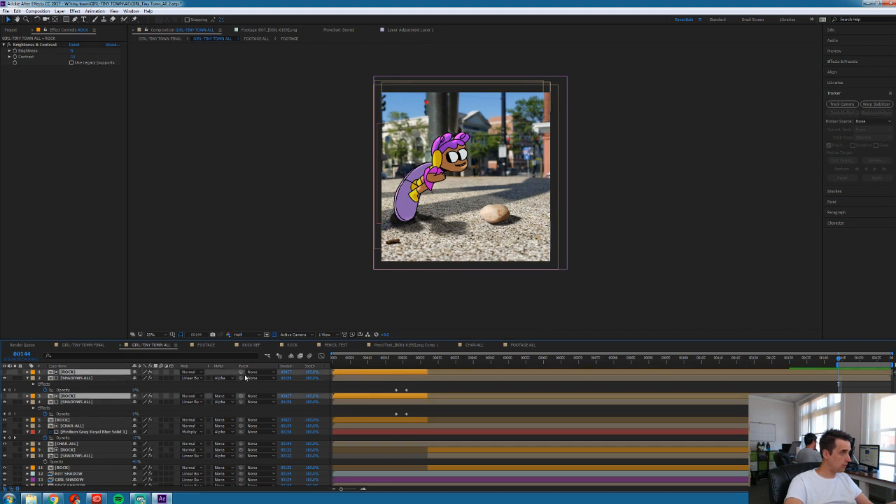
left_click_drag(241, 372, 74, 420)
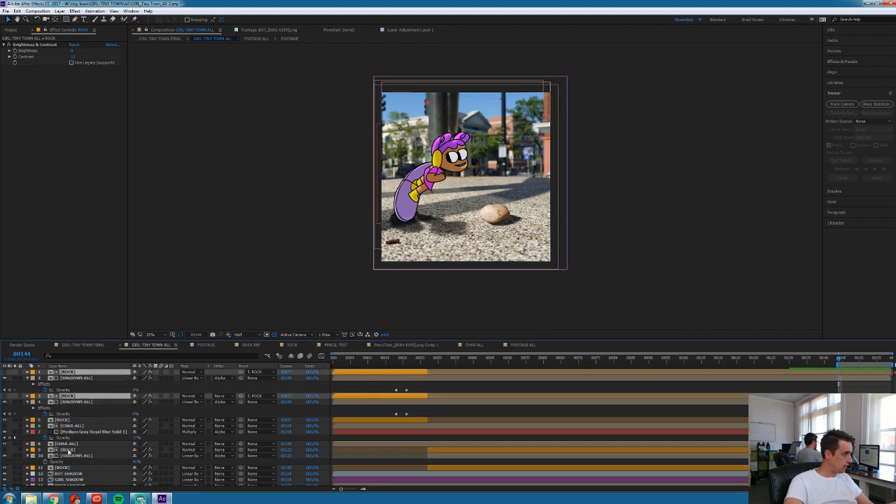
Parent the ROCK layers 9 and 11 to ROCK layer 5 and select layer 5
left_click(68, 450)
left_click(71, 468, "shift")
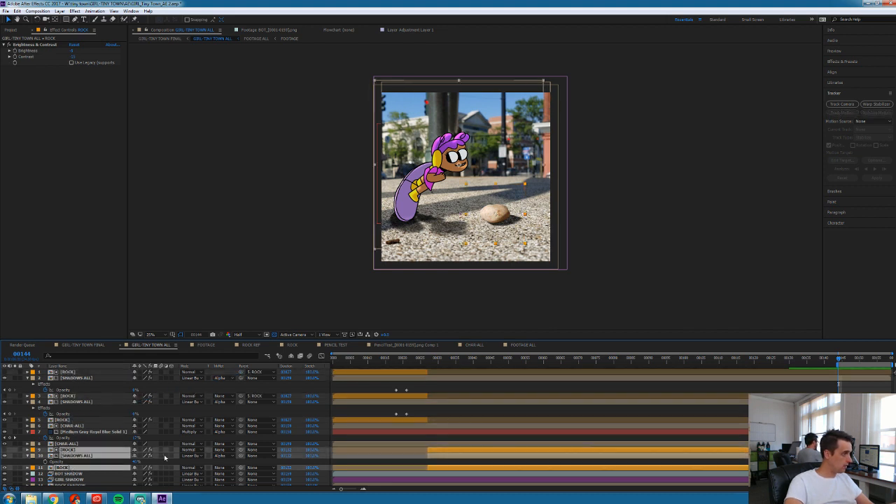
left_click(58, 462)
left_click(73, 450)
left_click(73, 467, "ctrl")
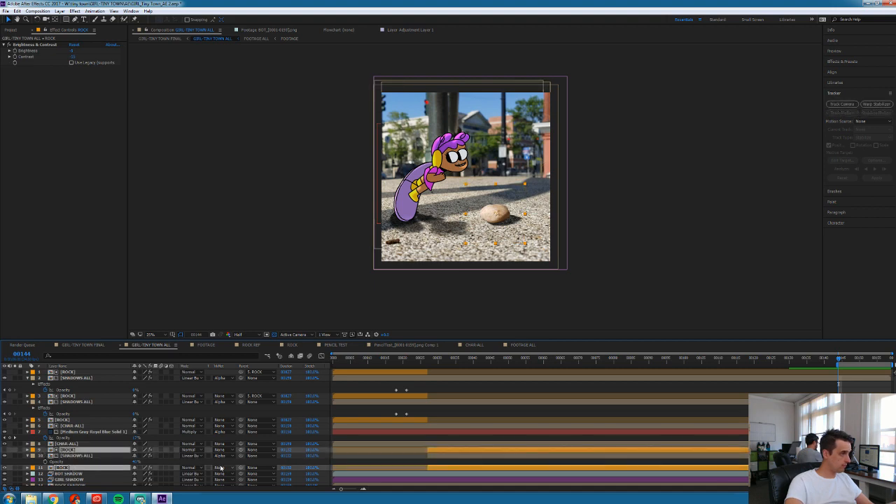
left_click_drag(240, 468, 65, 420)
left_click(65, 420)
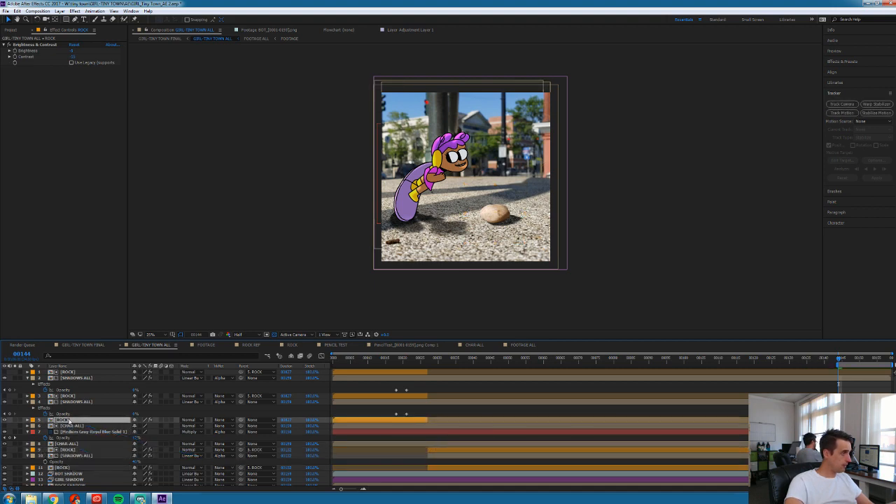
Parent the ROCK layer 5 to the FOOTAGE ALL layer
left_click(252, 420)
left_click(275, 413)
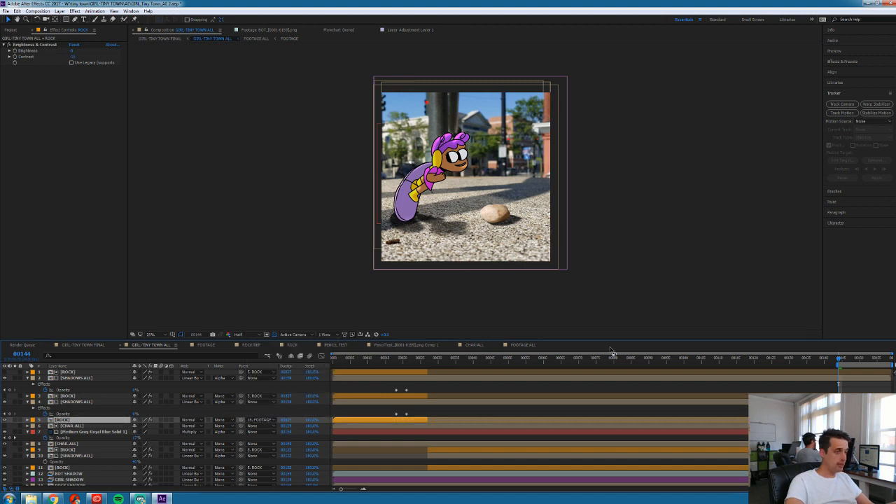
scroll(275, 420, "down", 1)
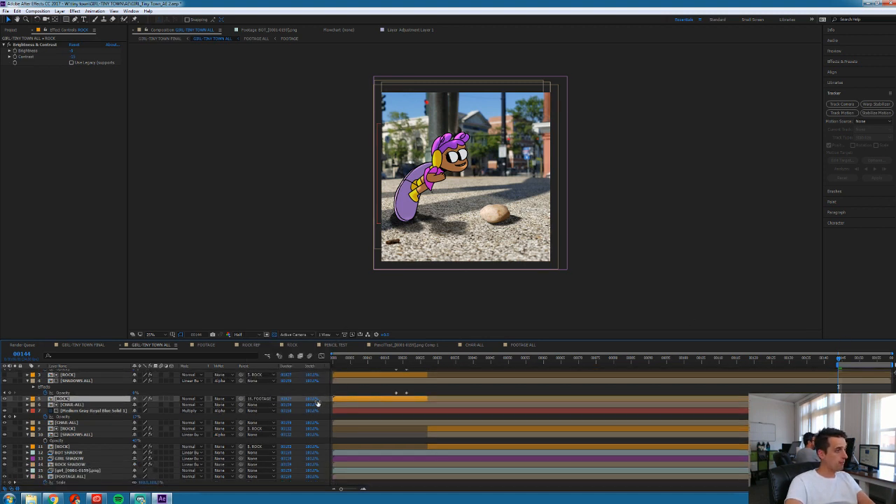
Enable motion blur on ROCK layer 5 and the FOOTAGE ALL layer and preview the scale bounce
scroll(196, 413, "up", 1)
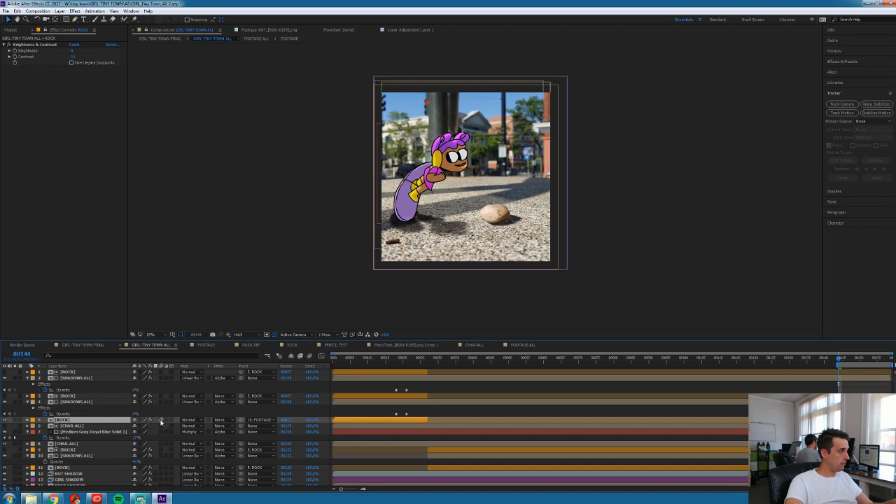
scroll(165, 421, "down", 1)
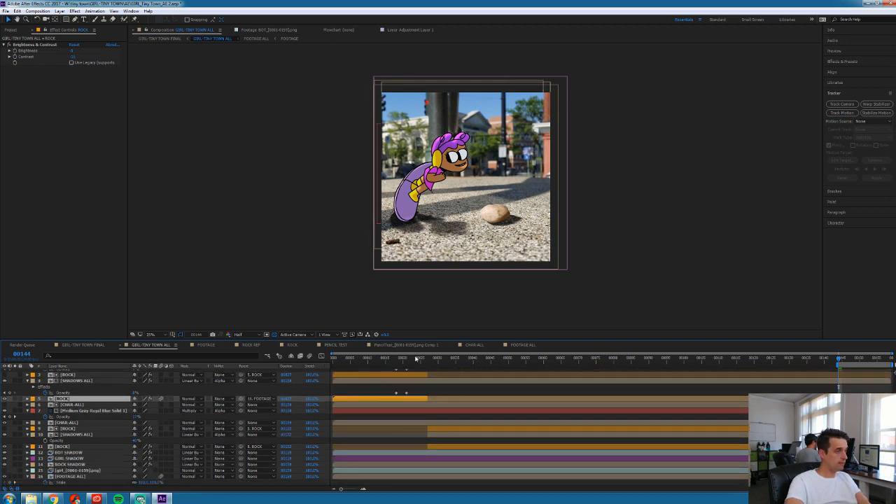
key("space")
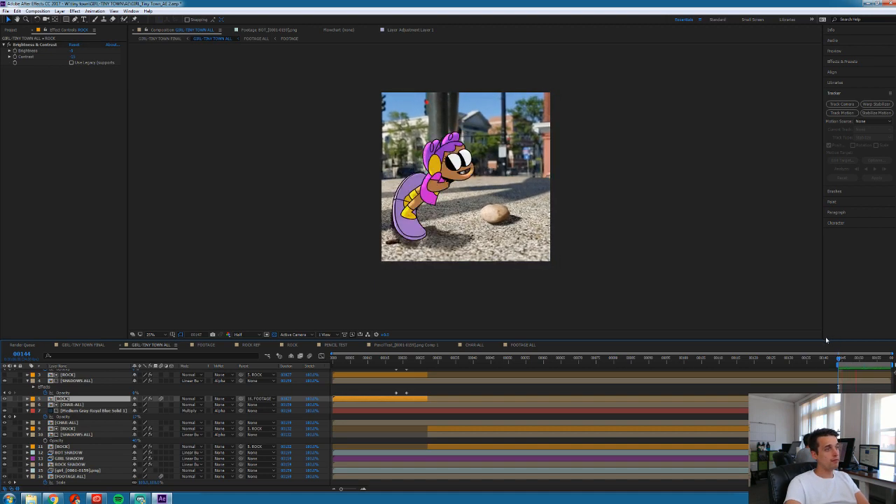
key("space")
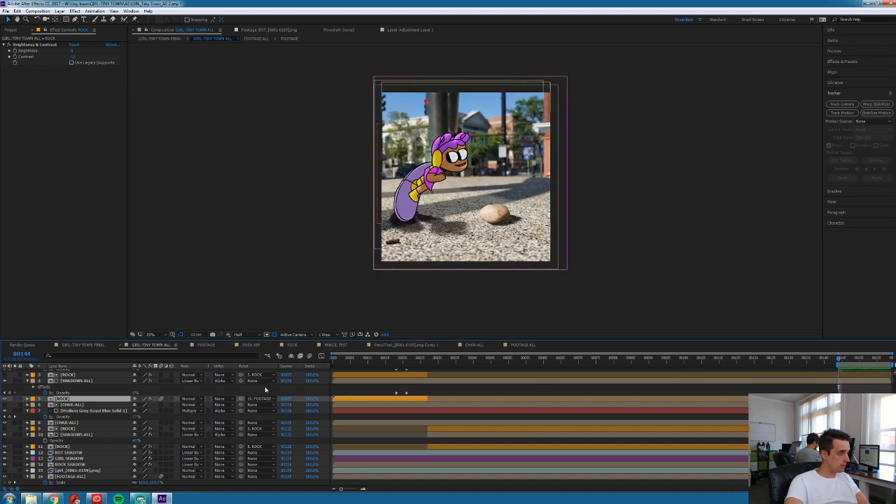
Try parenting SHADOWS ALL layer 10 to ROCK layer 5 with a preview, and set its parent back to None
left_click(73, 405)
left_click(75, 434)
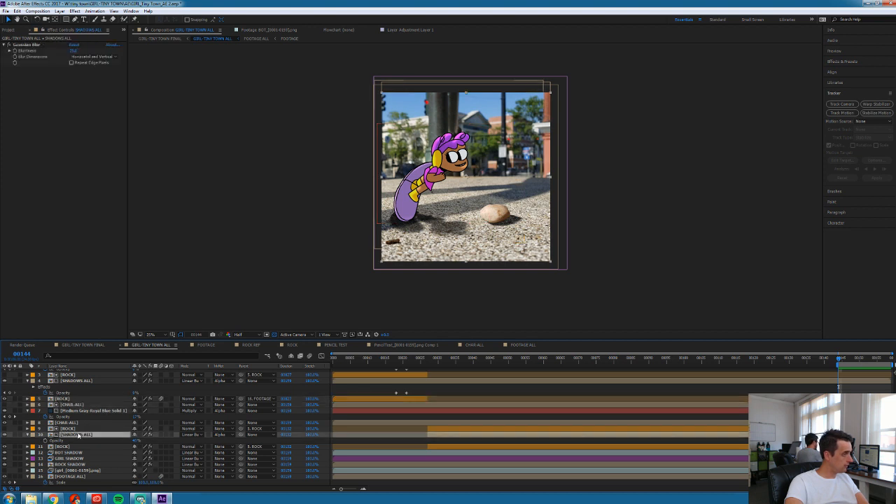
left_click_drag(241, 434, 77, 433)
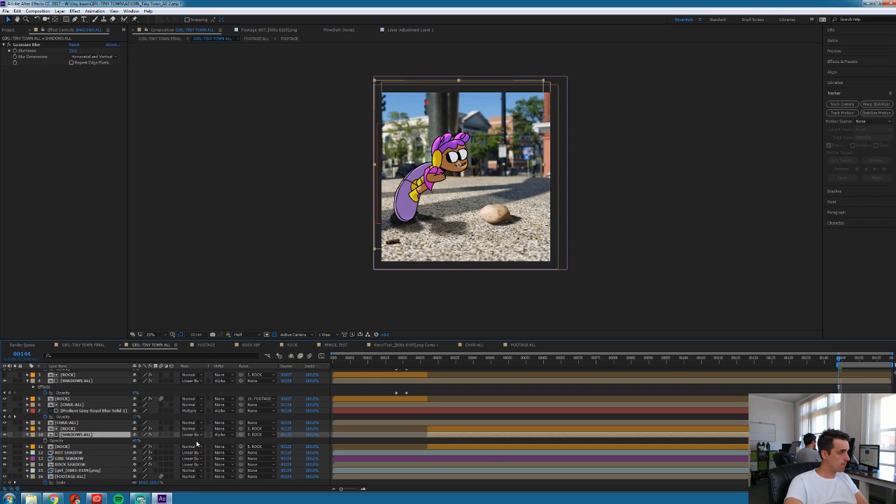
left_click_drag(241, 434, 73, 404)
key("space")
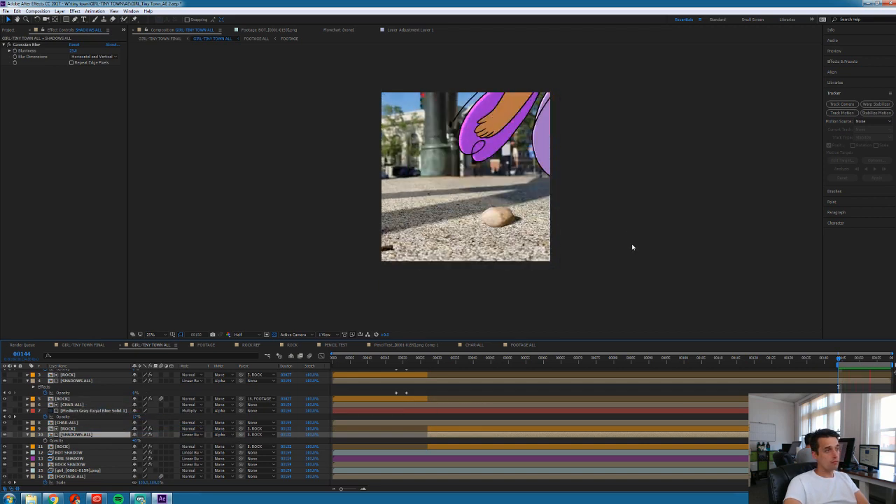
key("space")
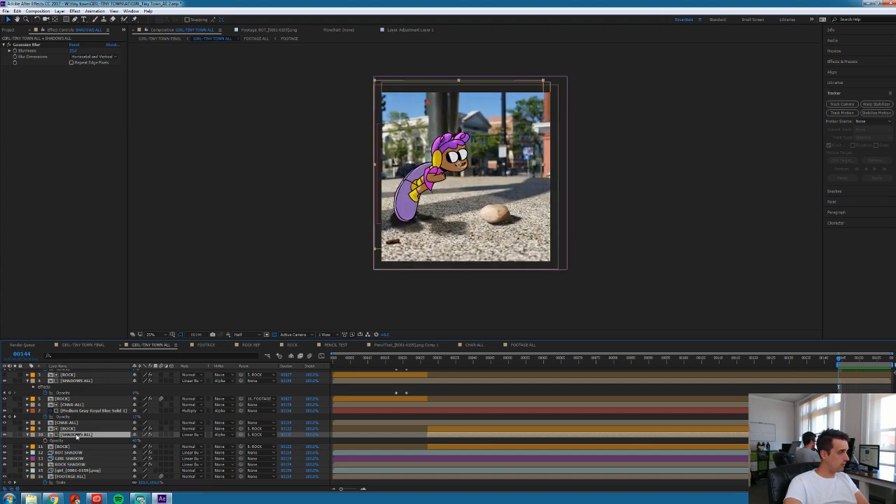
left_click(260, 436)
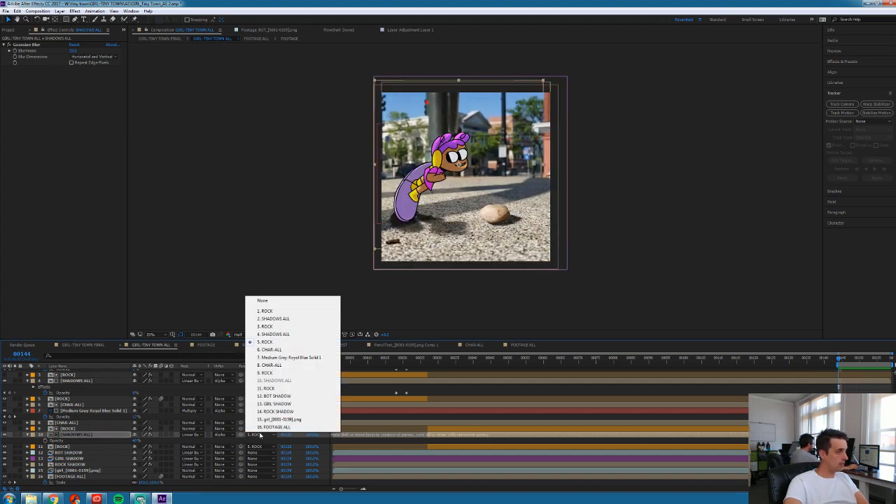
left_click(278, 302)
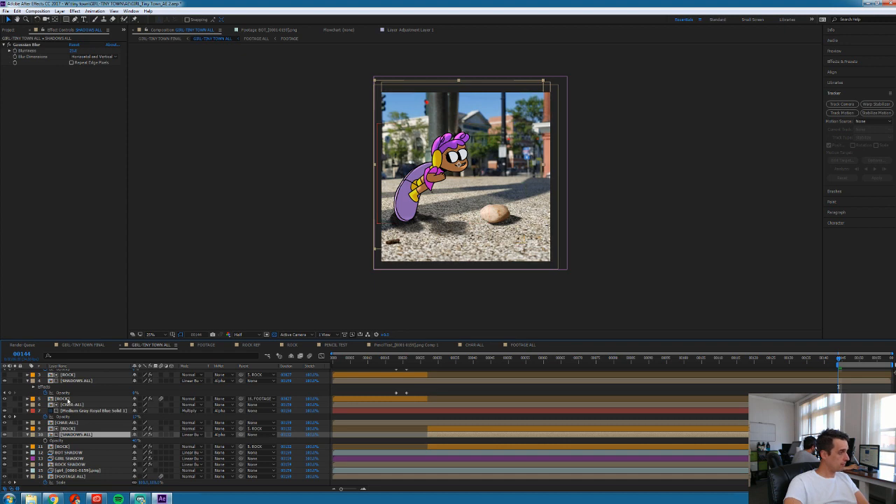
Parent the ROCK SHADOW layer to ROCK layer 5 and preview the bounce
left_click(73, 466)
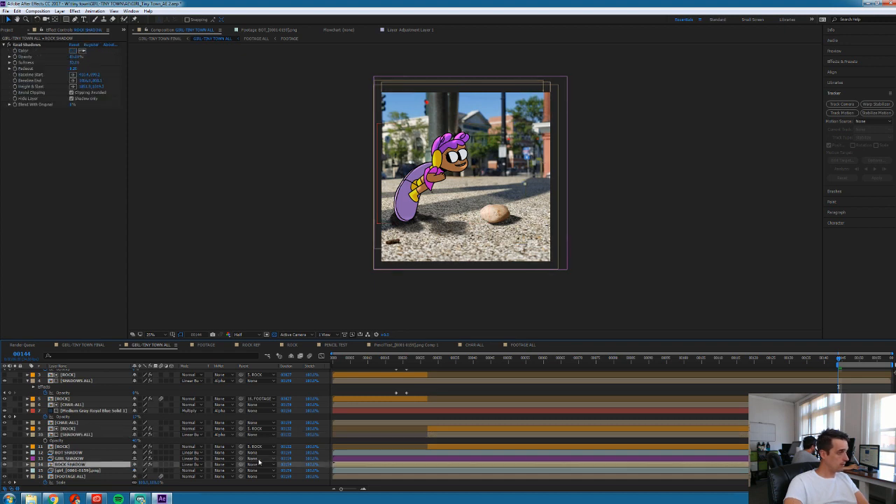
left_click_drag(241, 465, 73, 398)
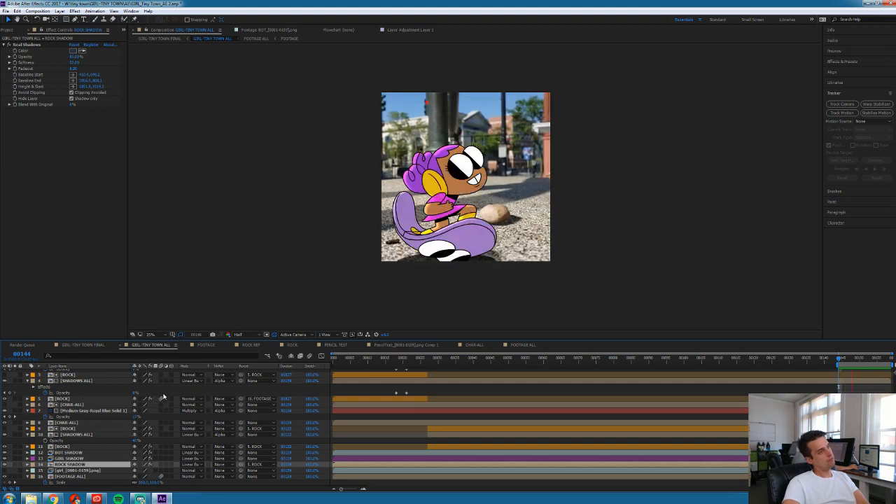
key("space")
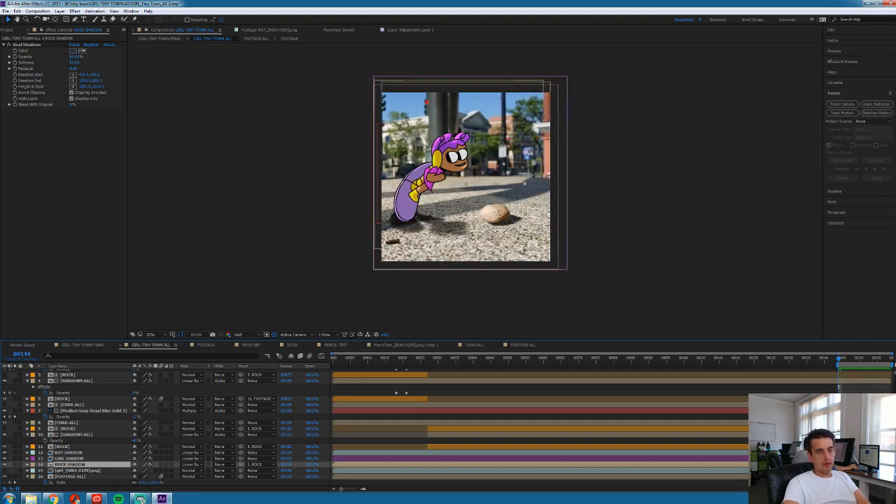
At frame 148, create an adjustment layer directly above the CHAR-ALL matte layer and name it BG FX
left_click_drag(839, 387, 853, 386)
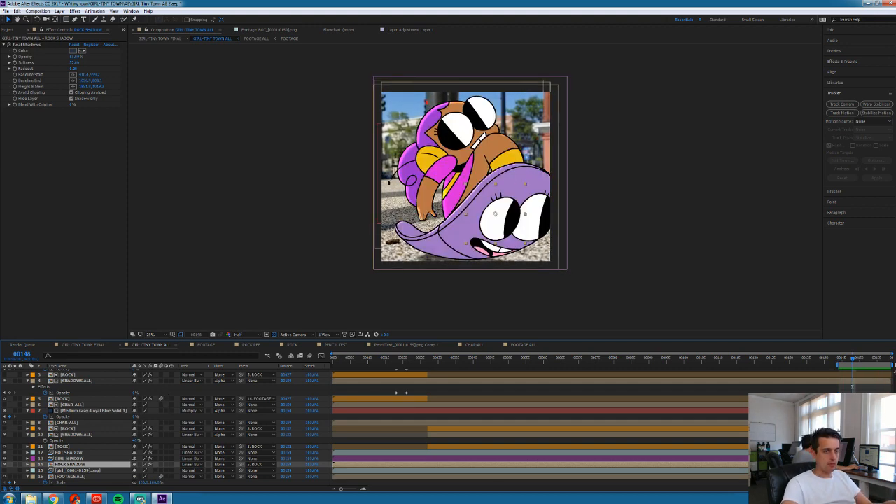
left_click(77, 476)
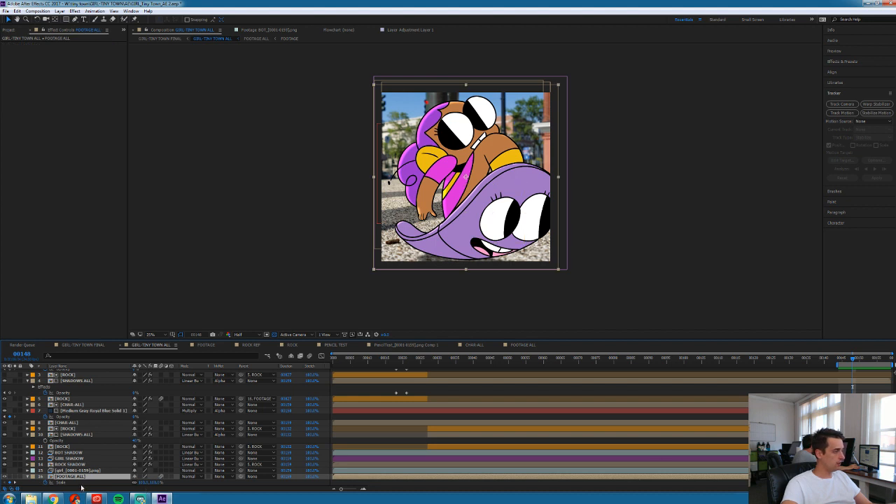
left_click(70, 407)
left_click(72, 412)
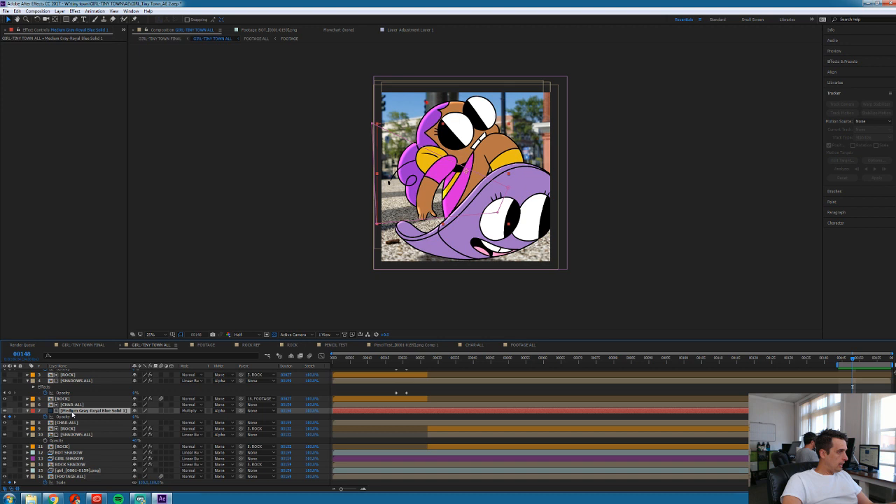
scroll(72, 416, "up", 1)
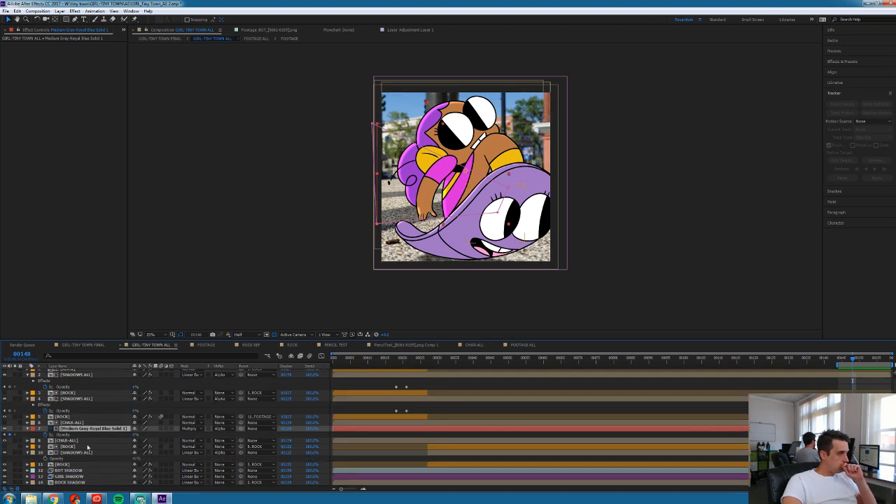
left_click(73, 424)
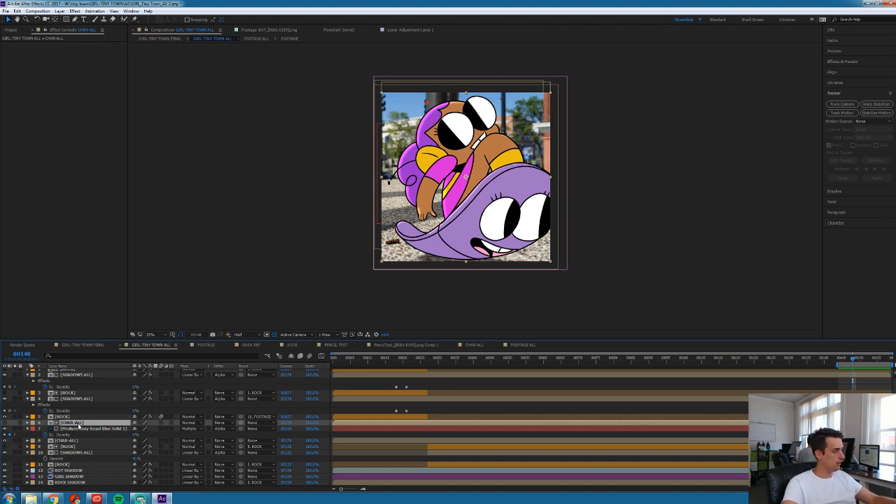
key("ctrl+alt+y")
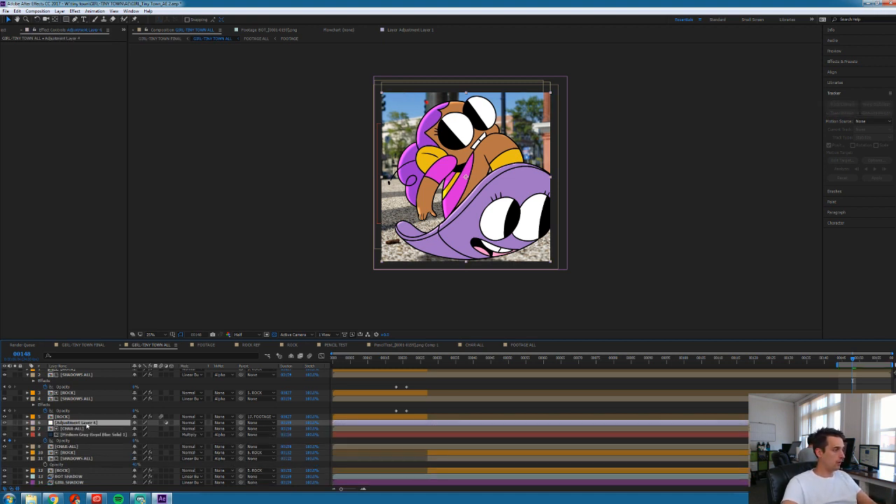
key("Return")
type("BG FX")
key("Return")
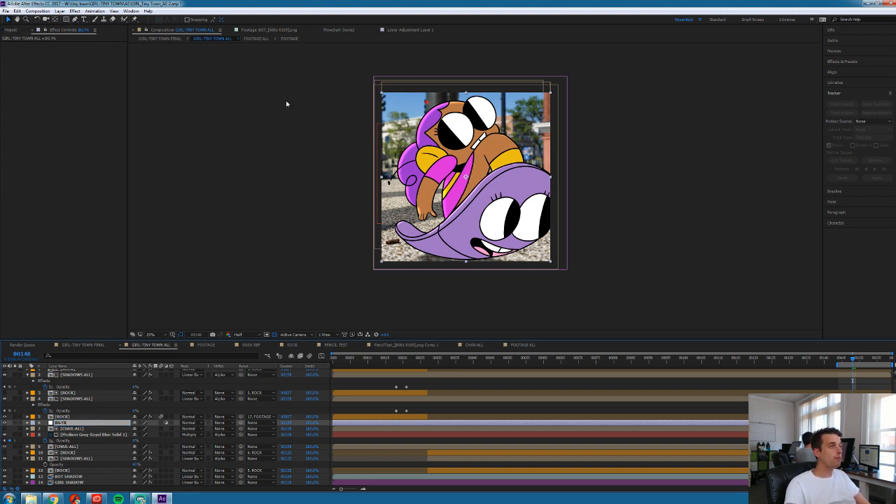
Apply the Bulge effect to the BG FX layer and enlarge its horizontal and vertical radii into a roughly circular area
left_click(74, 12)
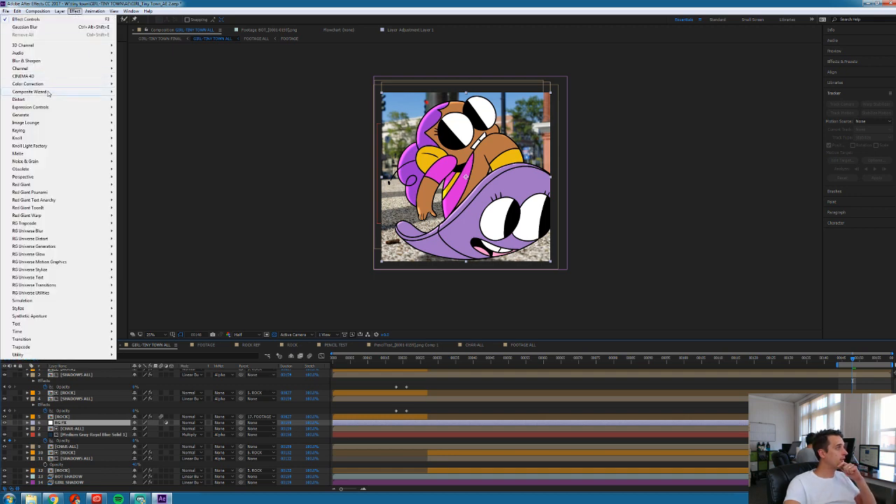
mouse_move(92, 103)
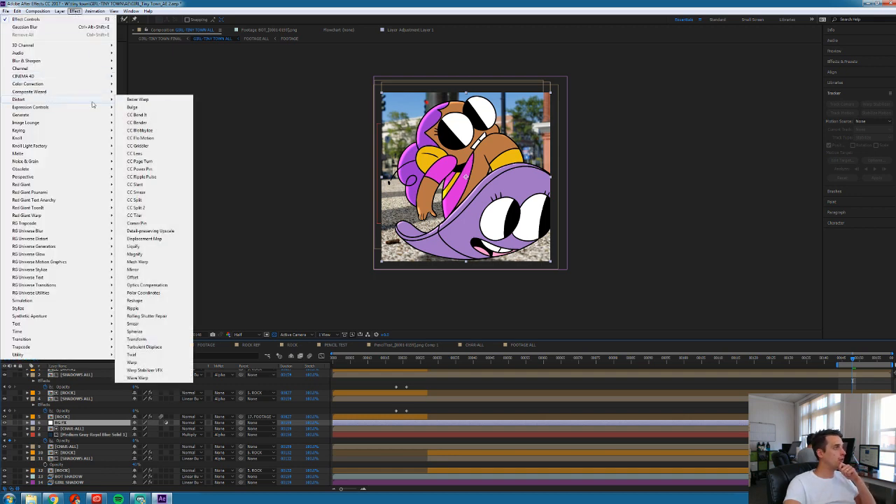
left_click(147, 107)
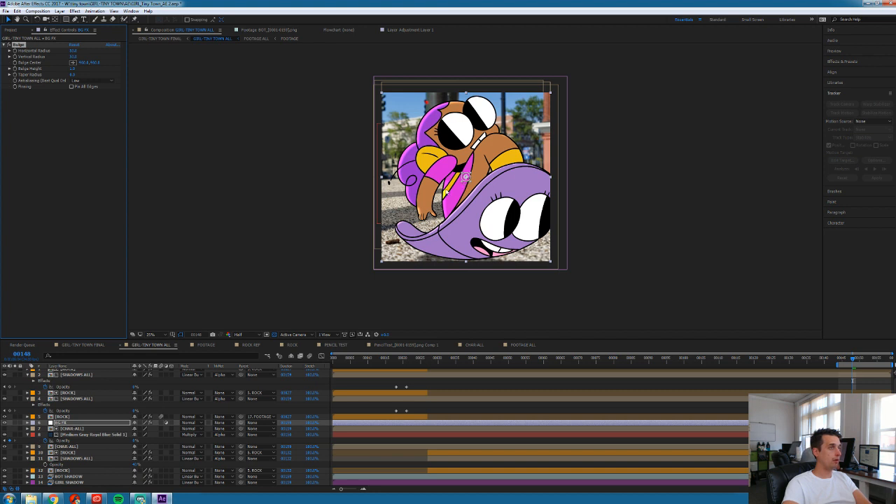
left_click(62, 423)
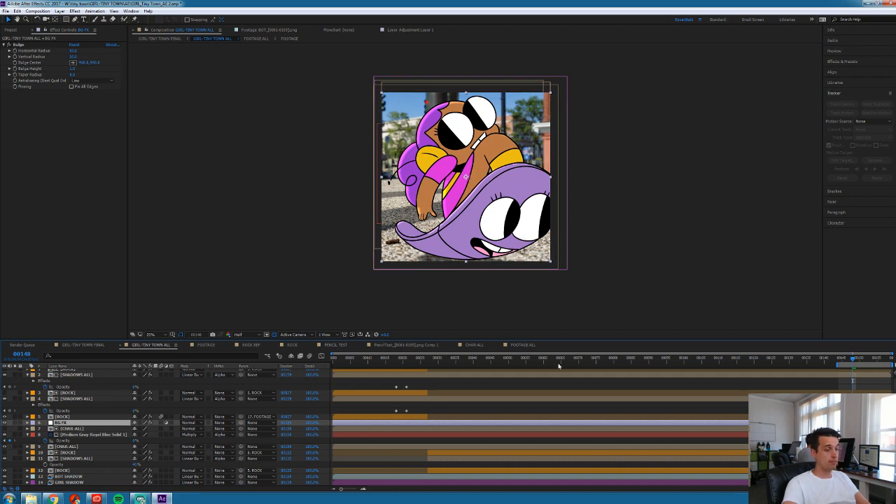
key("period")
key("space")
left_click_drag(768, 287, 742, 318)
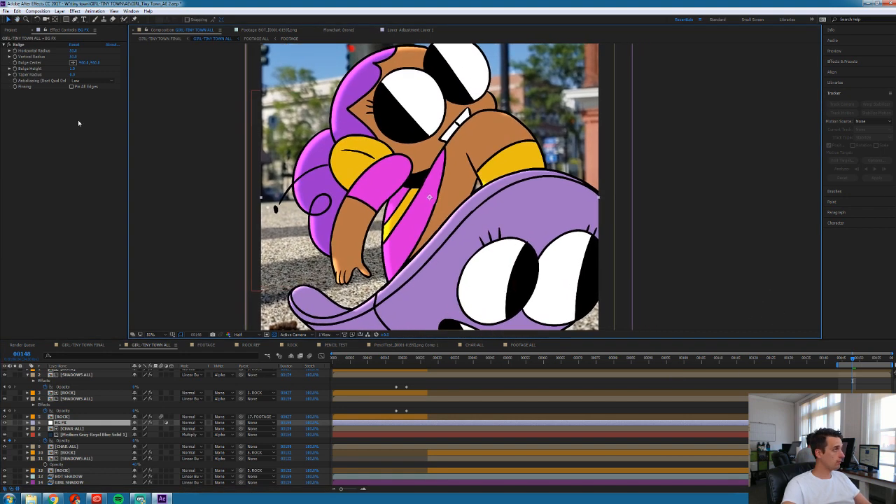
left_click_drag(73, 57, 155, 67)
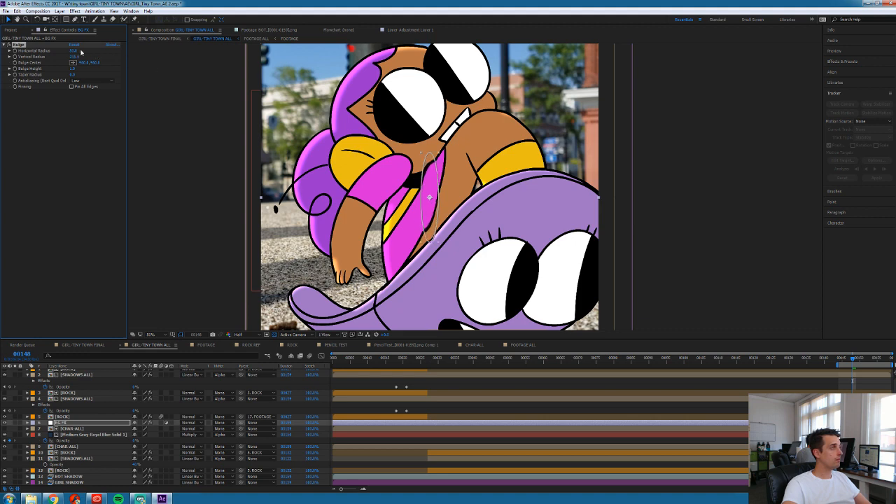
left_click_drag(74, 51, 145, 77)
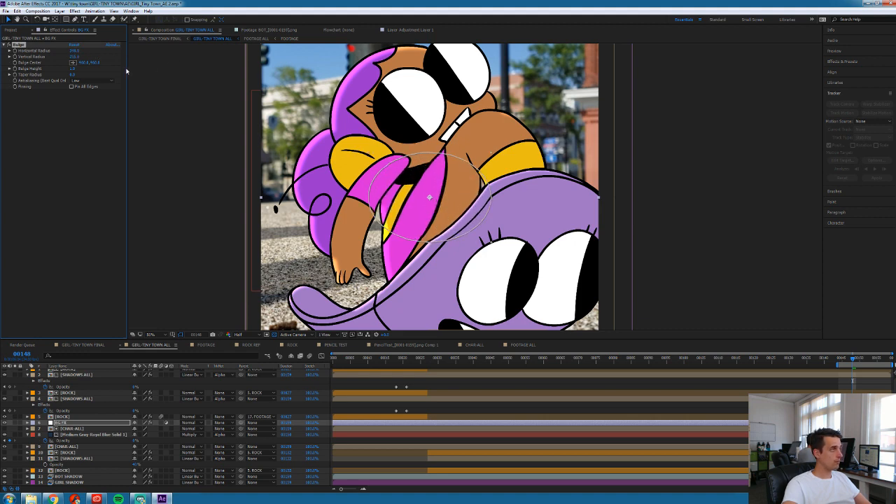
left_click_drag(75, 59, 130, 63)
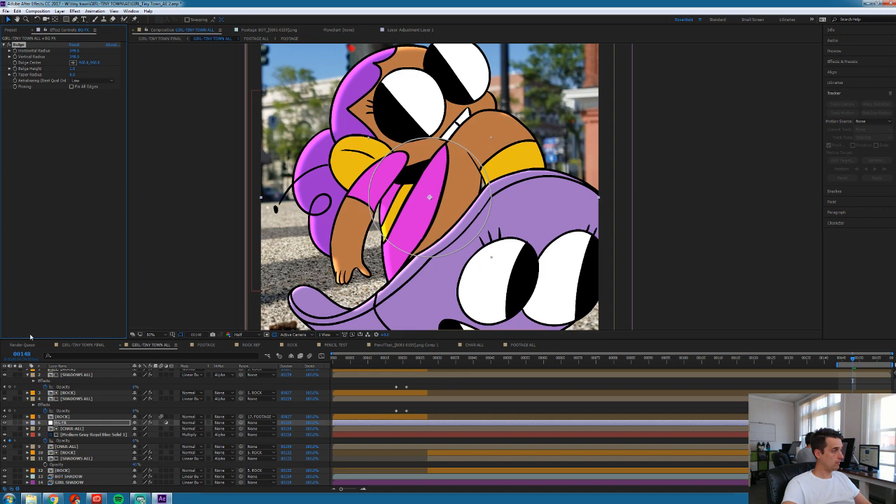
Move the BG FX layer directly below the visible CHAR-ALL layer and set its bulge height to 0
scroll(75, 422, "down", 2)
left_click_drag(76, 406, 82, 435)
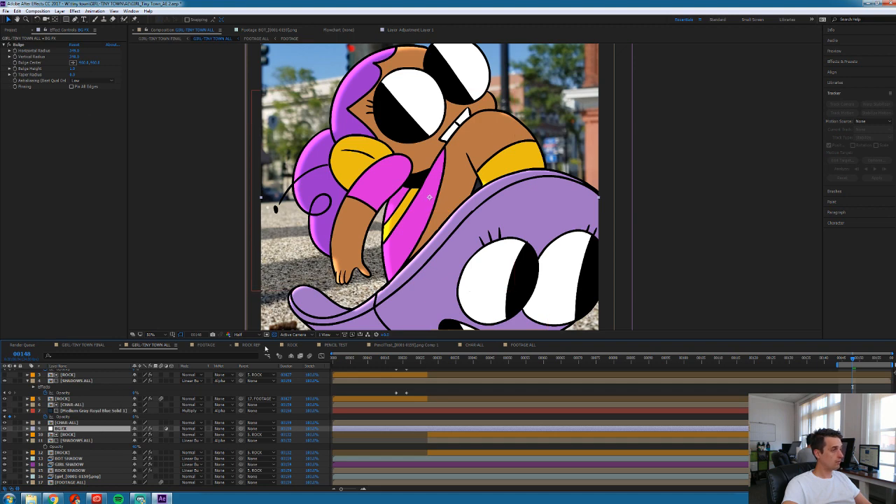
left_click(72, 69)
type("0")
key("Return")
Enlarge the Bulge effect further, giving it matching horizontal and vertical radii at frame 148
left_click_drag(75, 57, 106, 54)
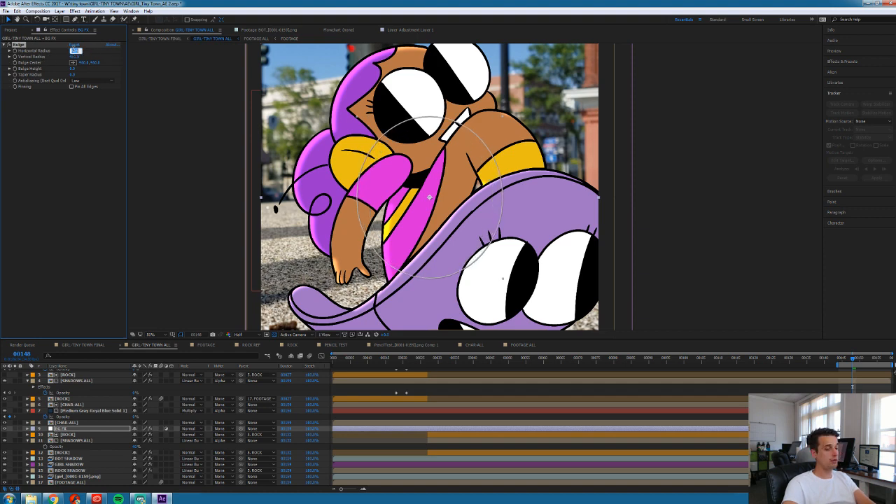
left_click(75, 57)
type("416")
key("Return")
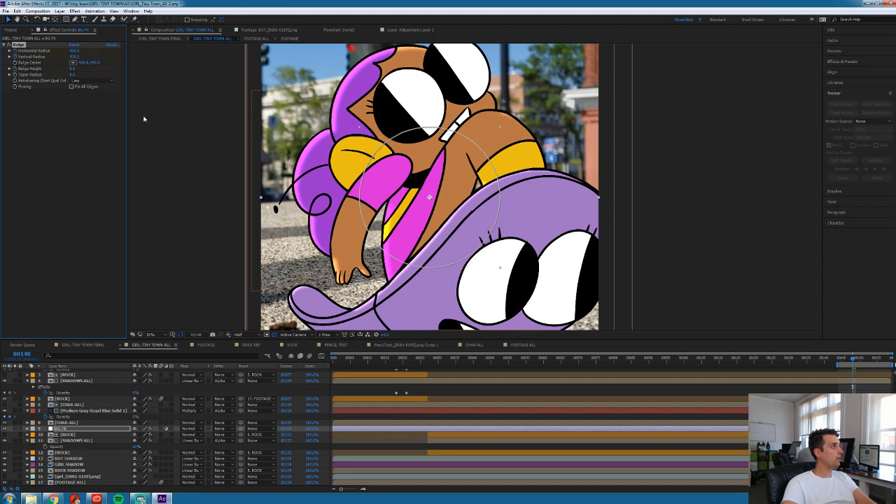
At frame 151, set the Bulge effect's vertical and horizontal radii to 1500
key("space")
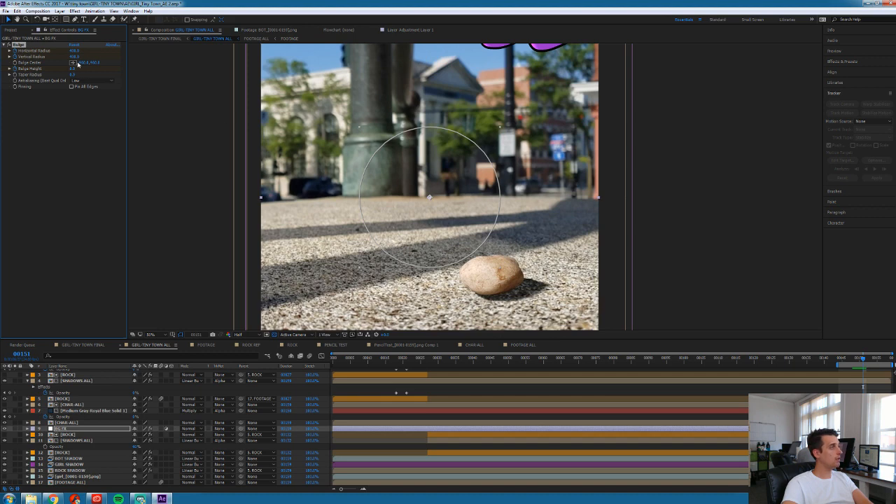
left_click_drag(74, 57, 233, 66)
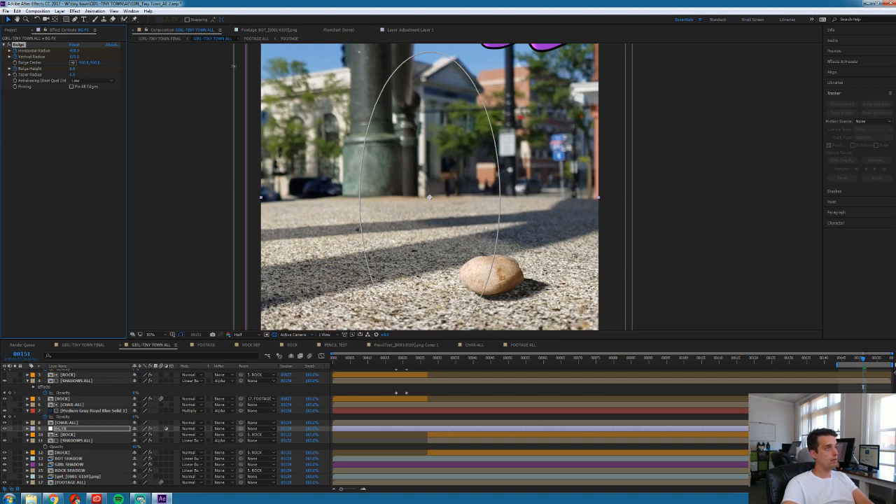
left_click(74, 57)
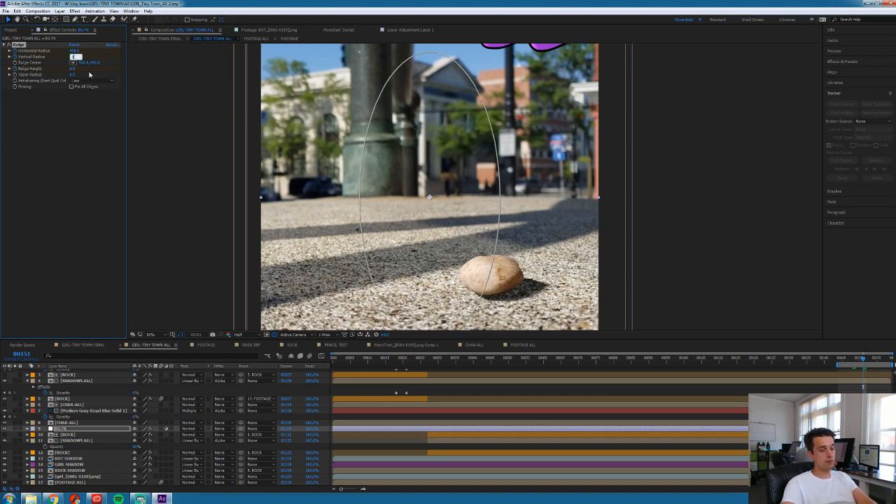
key("Return")
left_click(73, 51)
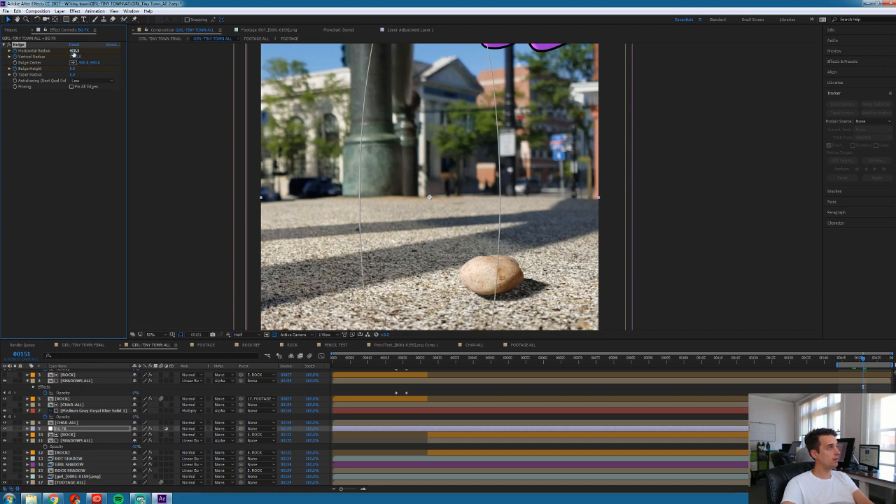
type("1500")
key("Return")
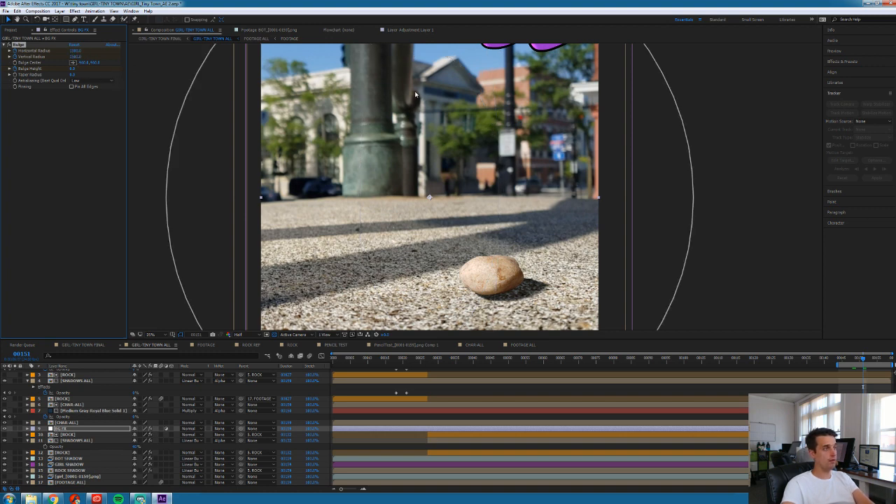
Set the BG FX bulge height to 0.5 at frame 151
key("comma")
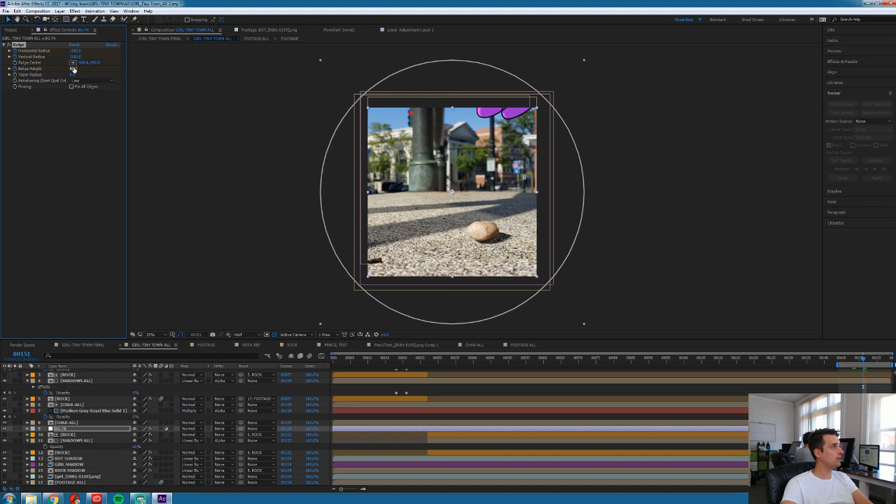
left_click(72, 69)
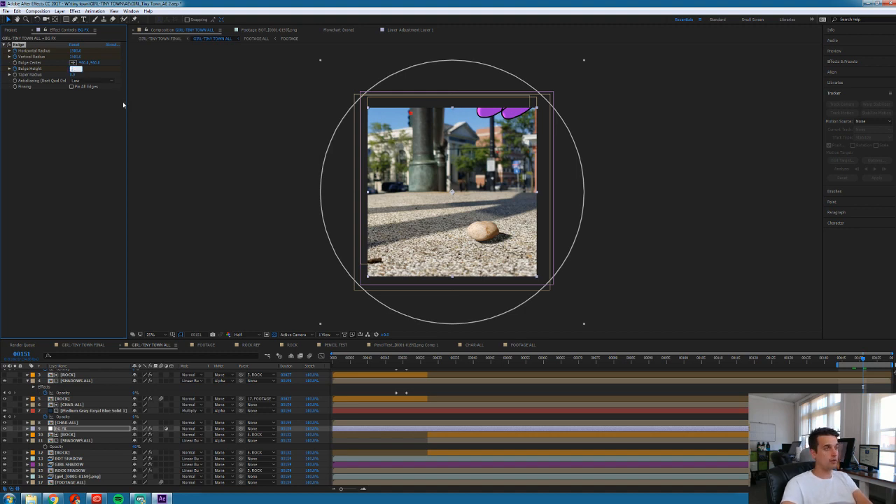
type("3")
key("Return")
left_click(73, 69)
type(".5")
key("Return")
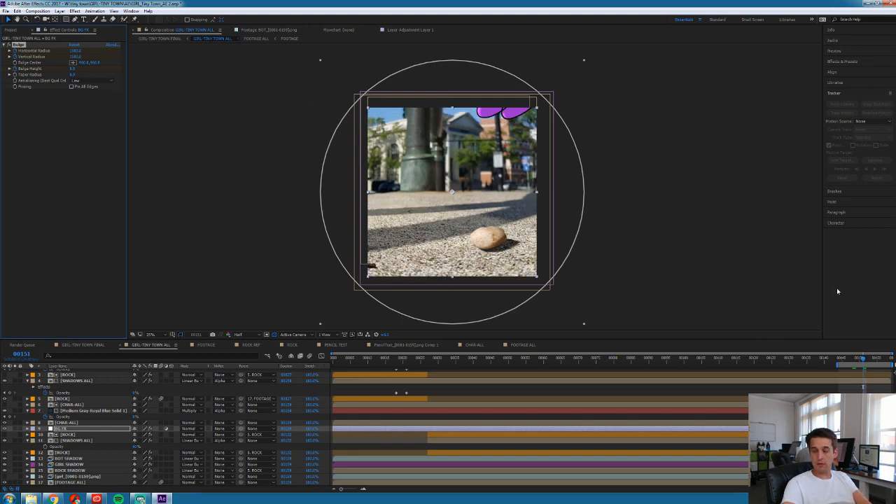
Reveal the BG FX layer's keyframes and delay the second horizontal and vertical radius keyframes by a few frames
left_click(826, 428)
key("u")
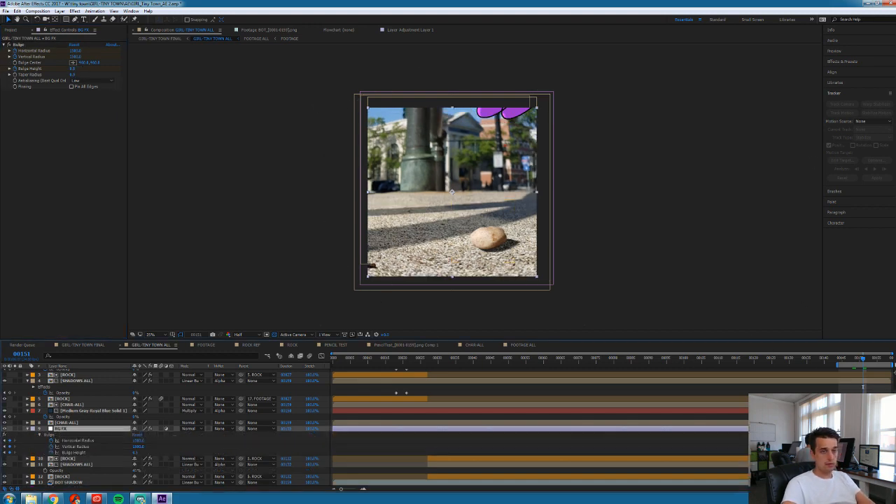
key("Page_Up")
key("Page_Down")
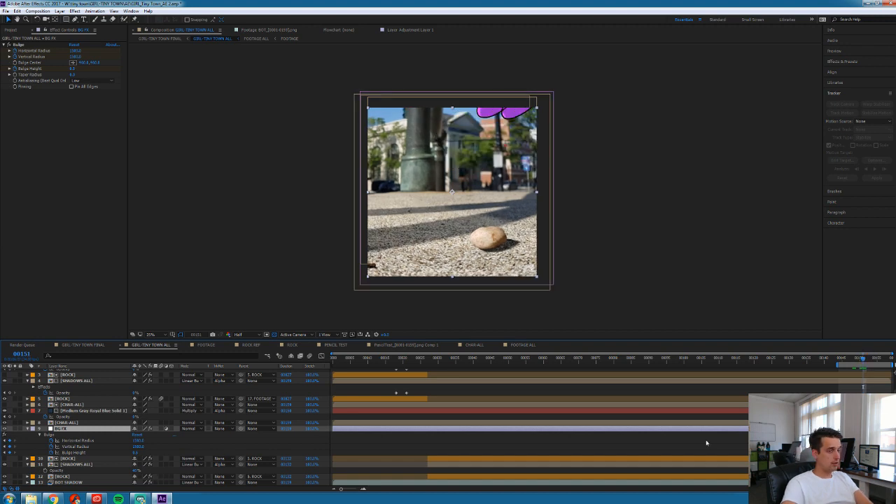
left_click_drag(855, 436, 871, 449)
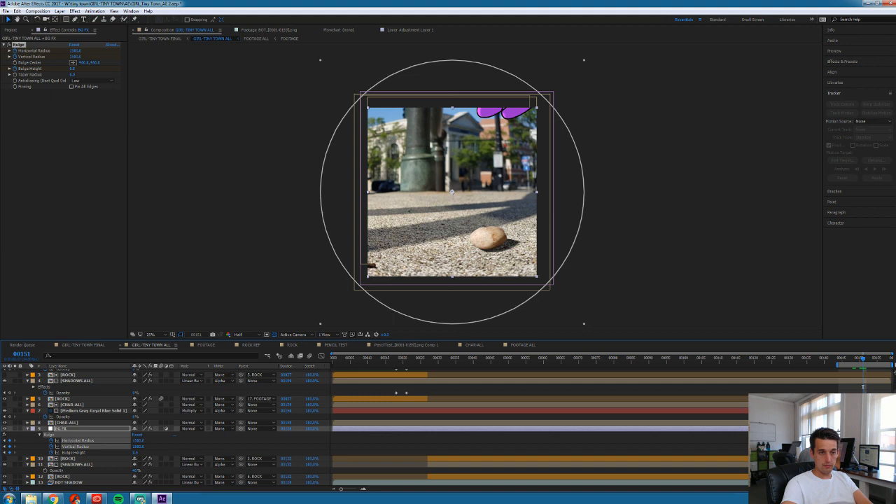
key("alt+Right")
key("alt+Right")
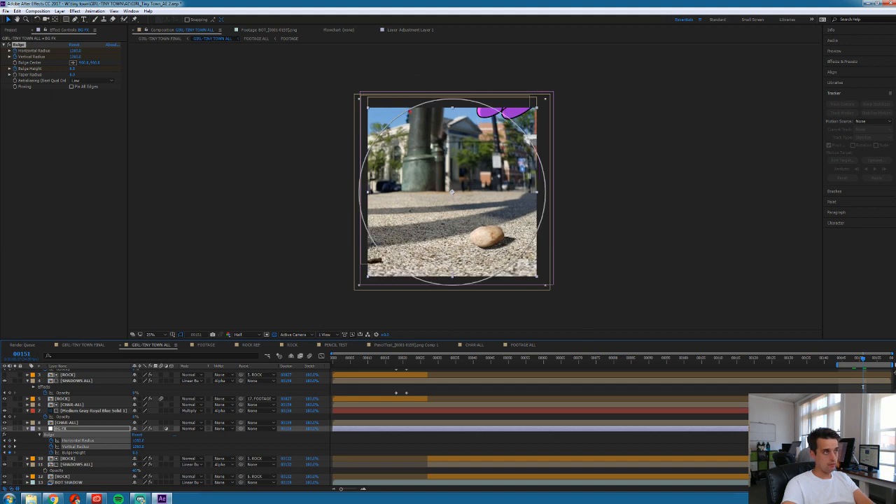
key("alt+Left")
key("Page_Up")
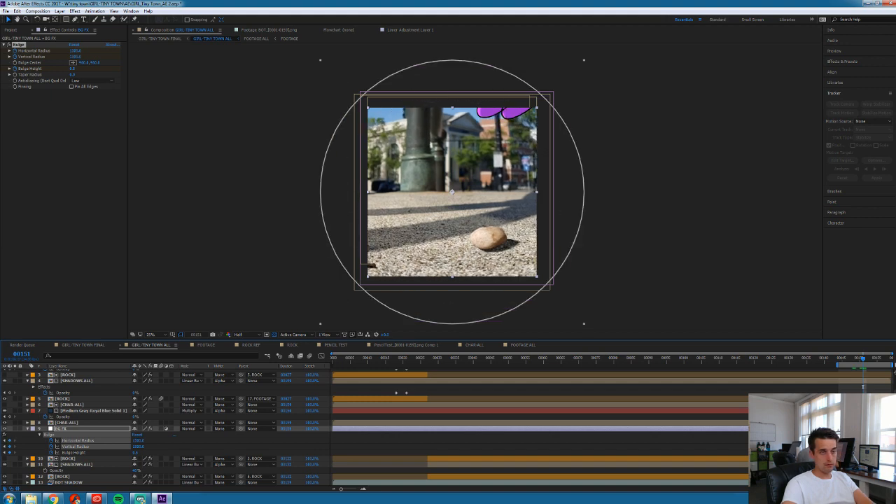
key("Page_Up")
key("Page_Up")
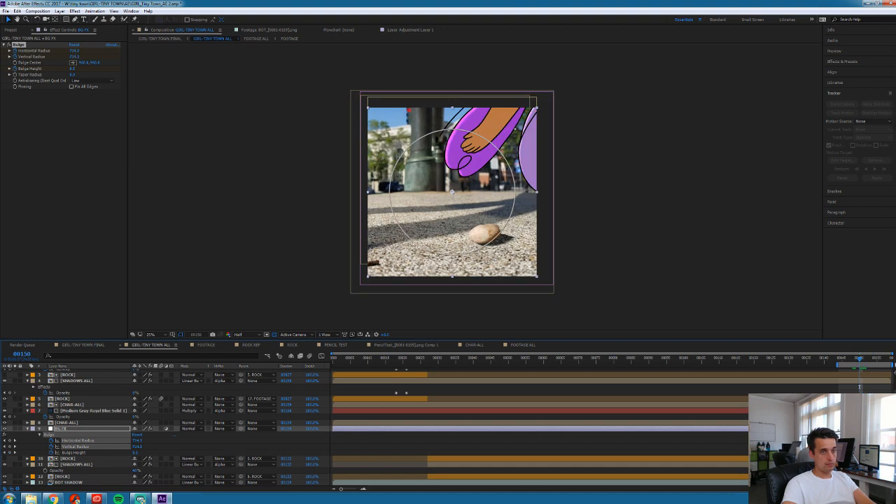
Add a bulge height keyframe of 0 alongside the final radius keyframes and align the three at frame 156
key("Page_Down")
key("Page_Down")
key("Page_Down")
key("Page_Down")
key("Page_Down")
key("Page_Down")
key("Page_Down")
key("Page_Down")
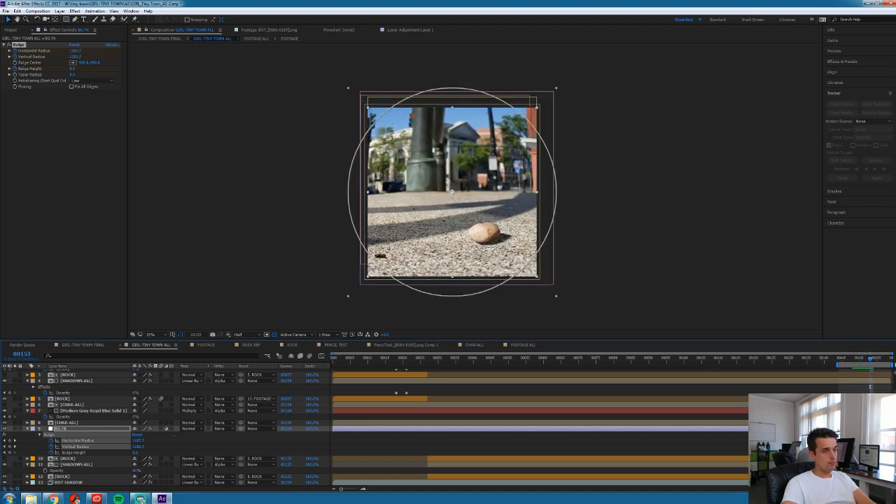
left_click(136, 453)
type("0")
key("Return")
mouse_move(886, 436)
left_mouse_down()
mouse_move(871, 456)
mouse_move(885, 452)
left_mouse_up()
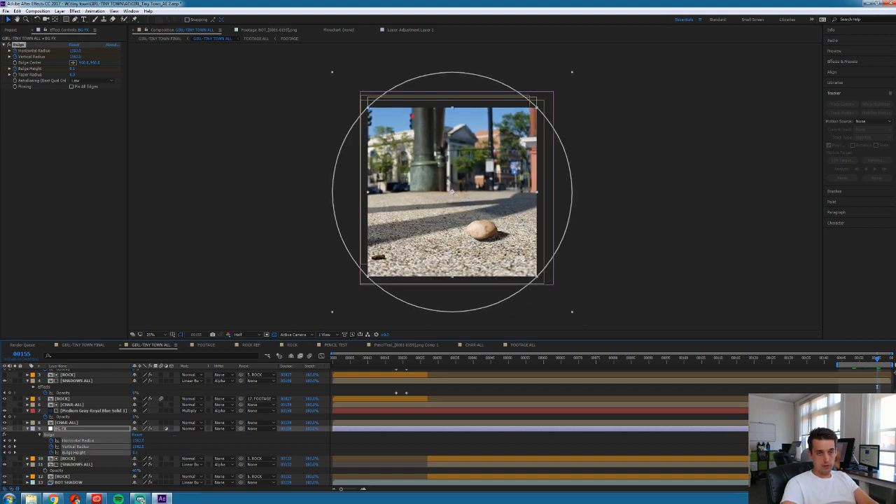
Apply Easy Ease to the 0.5 bulge height keyframe and preview the background distortion
right_click(850, 452)
right_click(850, 453)
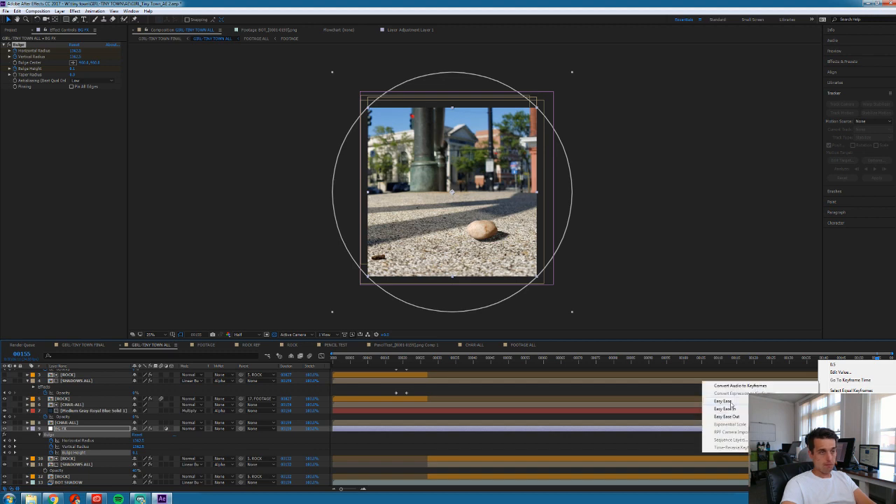
left_click(730, 400)
left_click(855, 360)
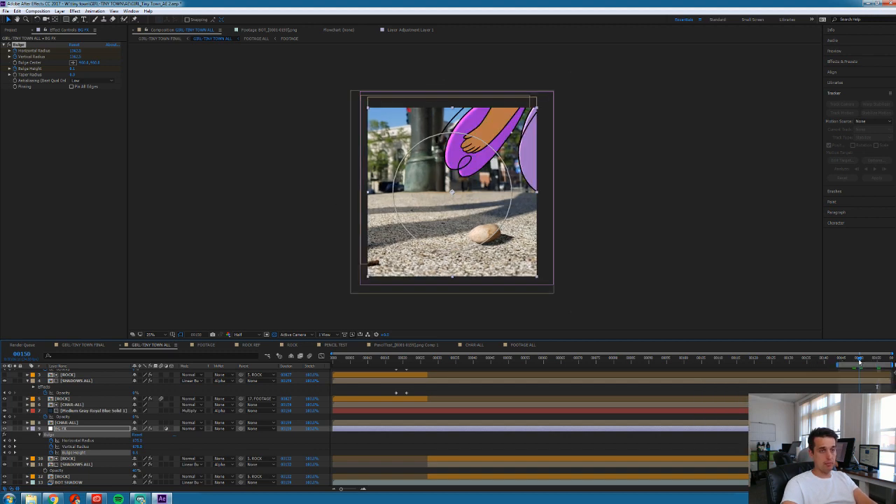
left_click_drag(855, 363, 863, 363)
left_click_drag(870, 362, 881, 362)
key("space")
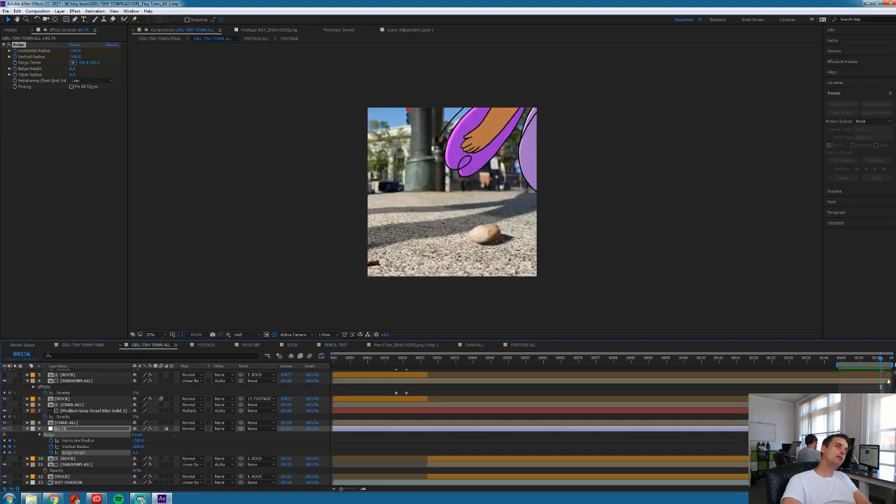
key("space")
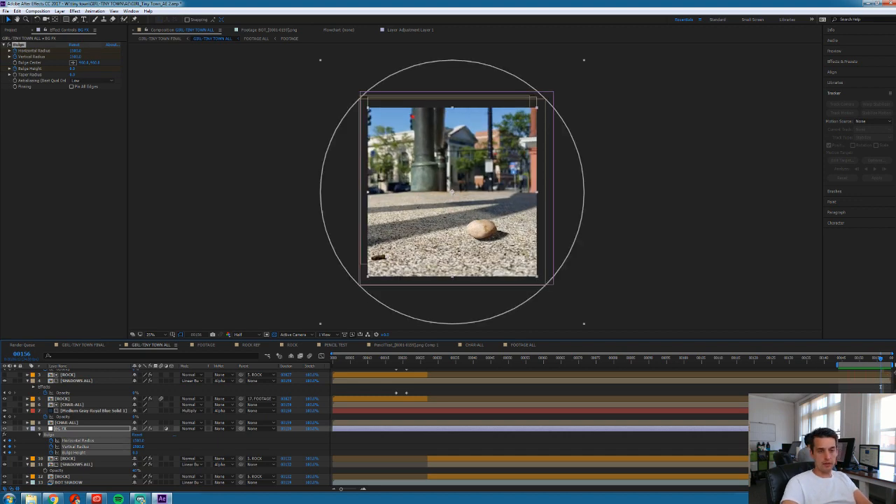
Apply Easy Ease to the final radius and bulge height keyframes at frame 156
right_click(880, 360)
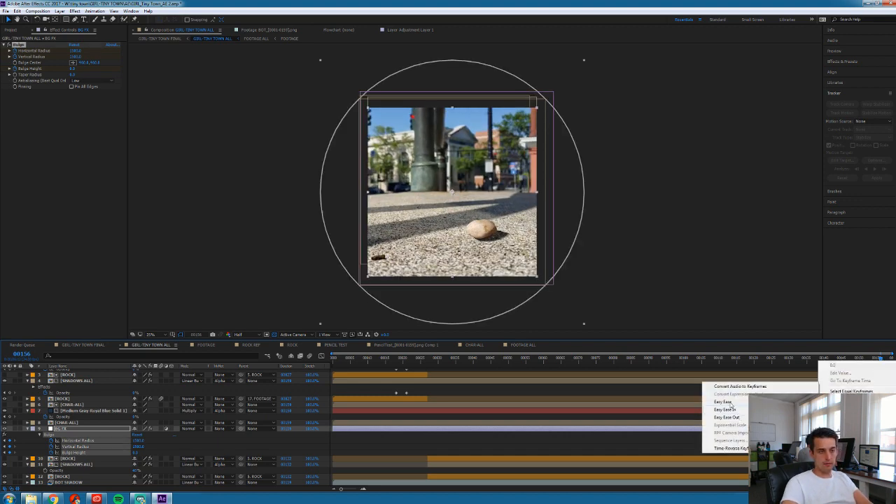
left_click(732, 404)
left_click(881, 388)
left_click_drag(873, 437, 888, 449)
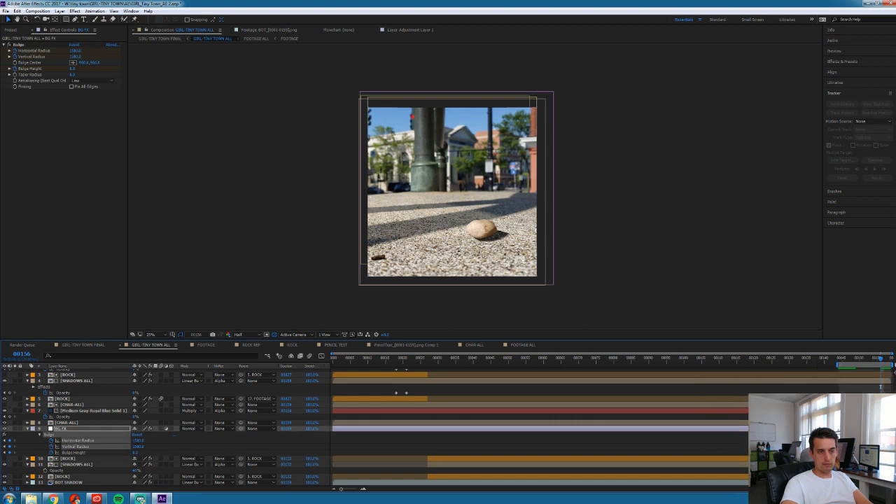
left_click(881, 453)
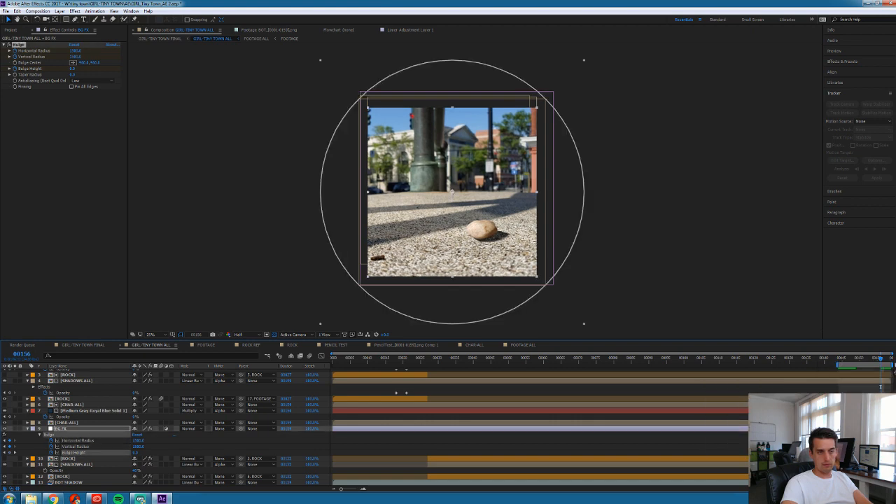
Extend the start of the work area back to about frame 138 and preview the eased bulge animation
key("space")
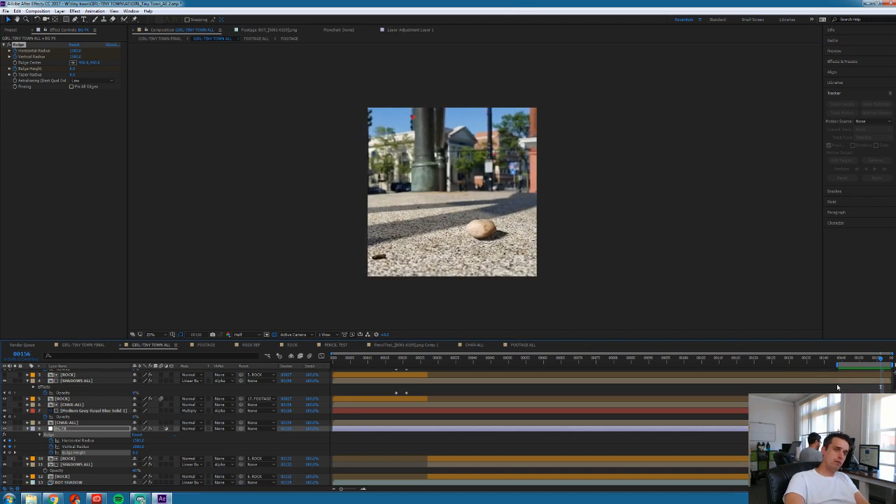
key("space")
left_click_drag(824, 365, 818, 365)
key("space")
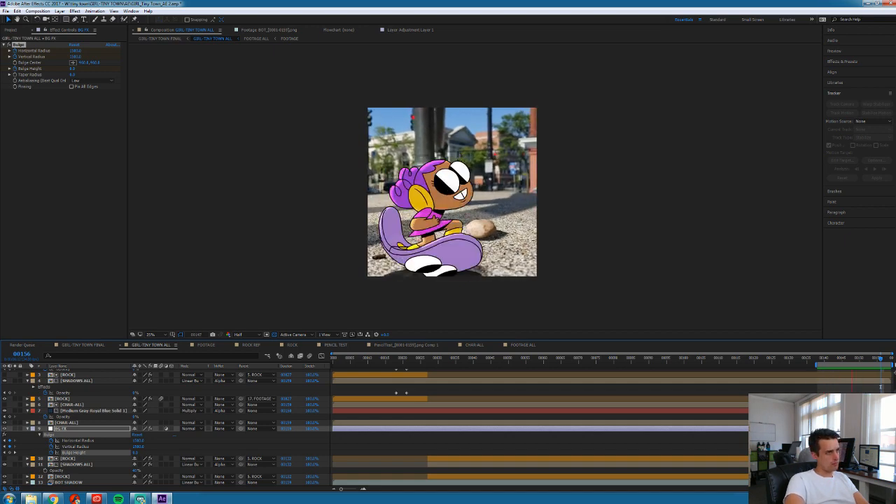
key("space")
Shift the bulge height at frame 156 slightly away from 0 and preview the animation
left_click_drag(135, 453, 137, 452)
key("space")
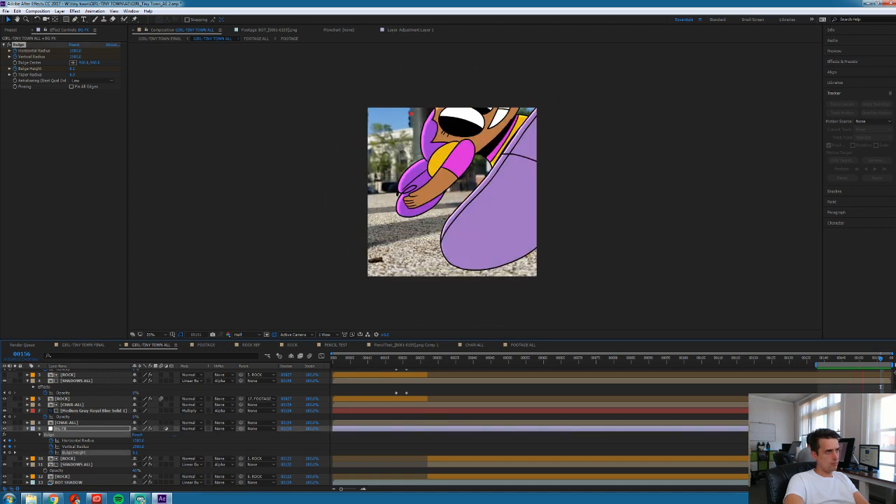
key("space")
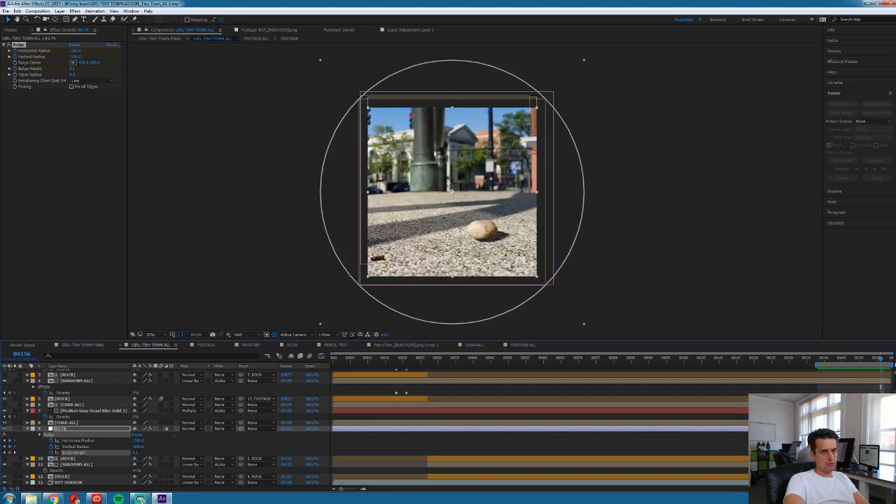
Set the bulge height to 0.3 at frame 152 and preview the animation
left_click(886, 360)
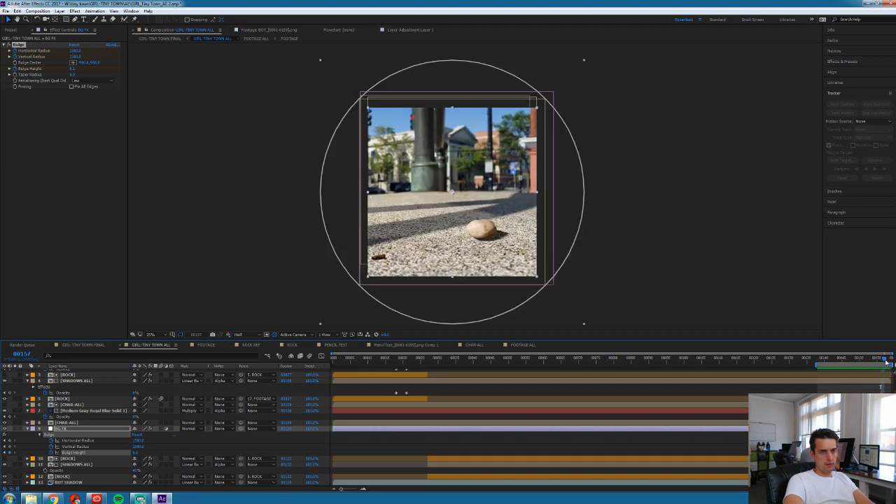
key("Page_Up")
key("Page_Up")
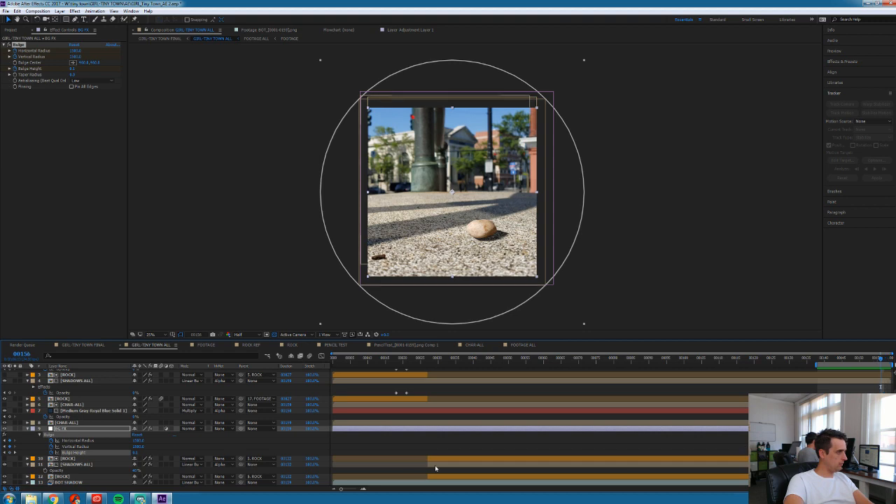
key("Page_Up")
key("Page_Up")
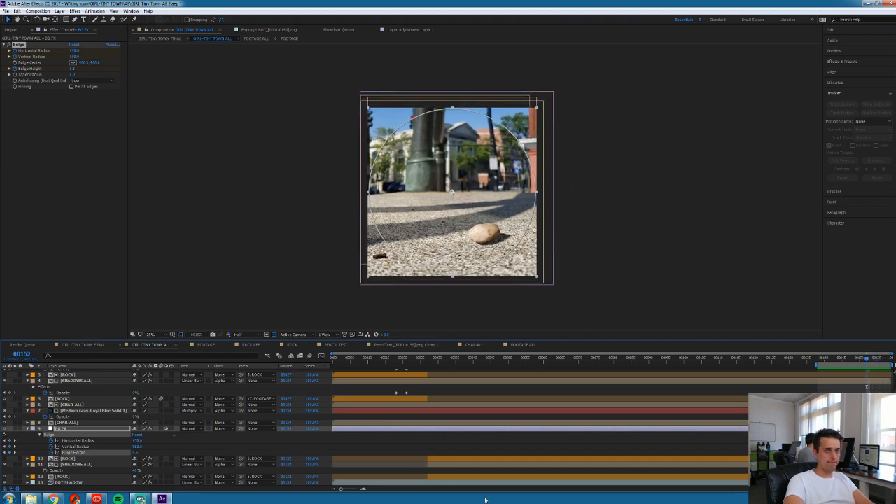
key("Page_Down")
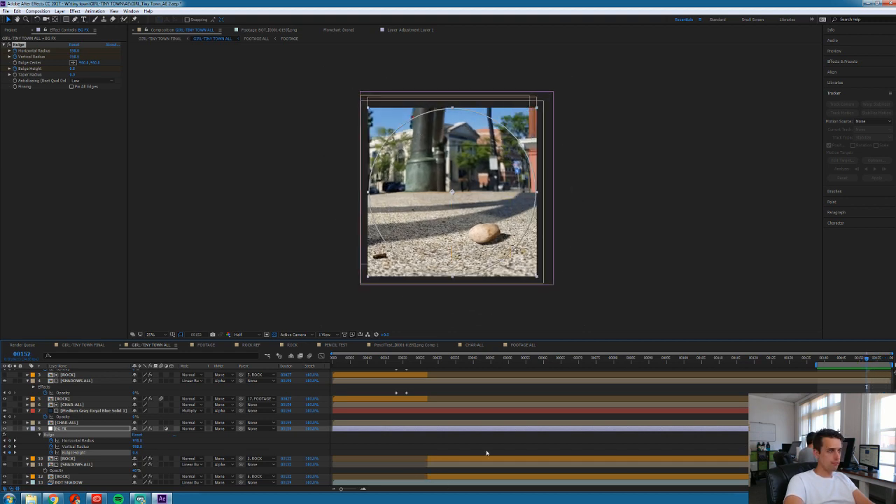
left_click(138, 452)
type("0.3")
key("Return")
key("space")
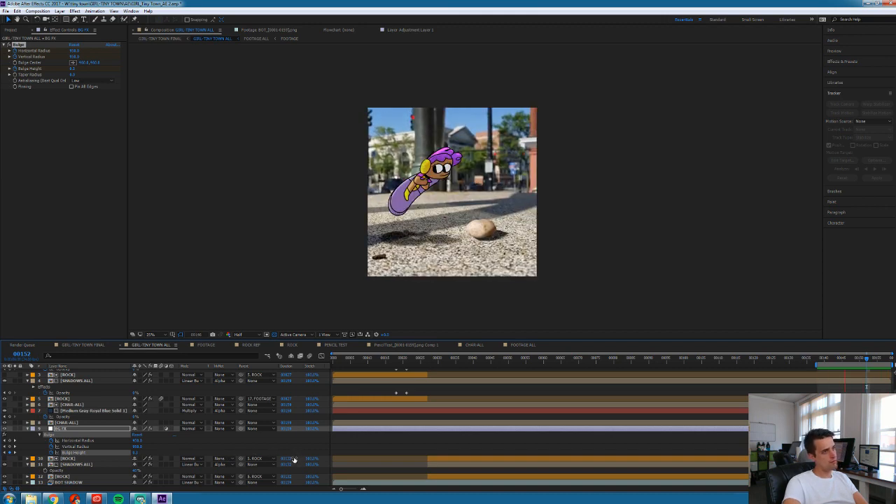
key("space")
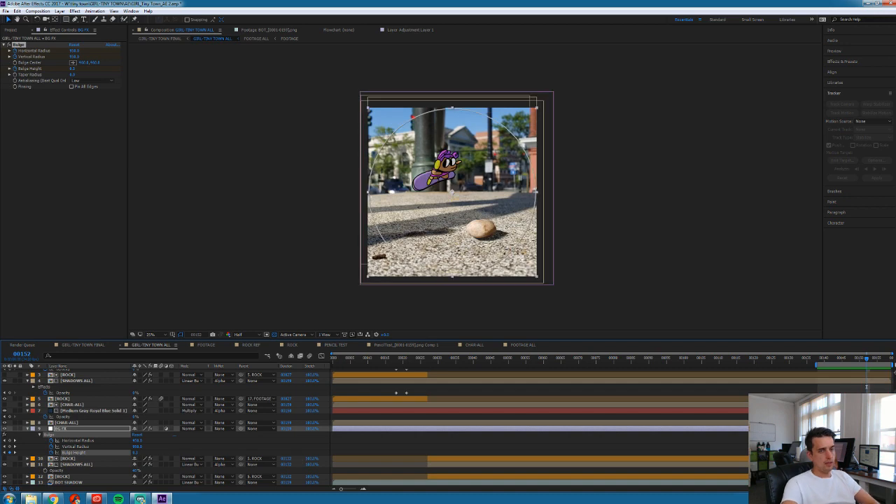
Select the Bulge effect on the BG FX layer at frame 148 and save the project
left_click_drag(866, 359, 851, 359)
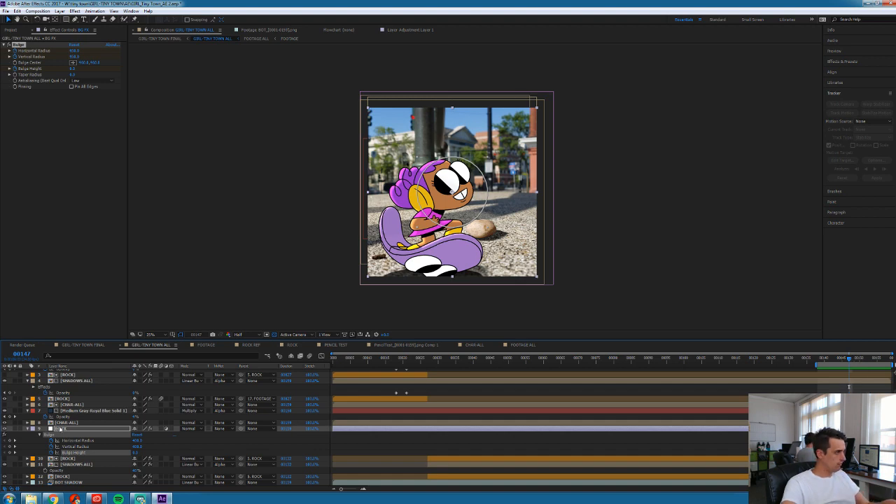
left_click(61, 429)
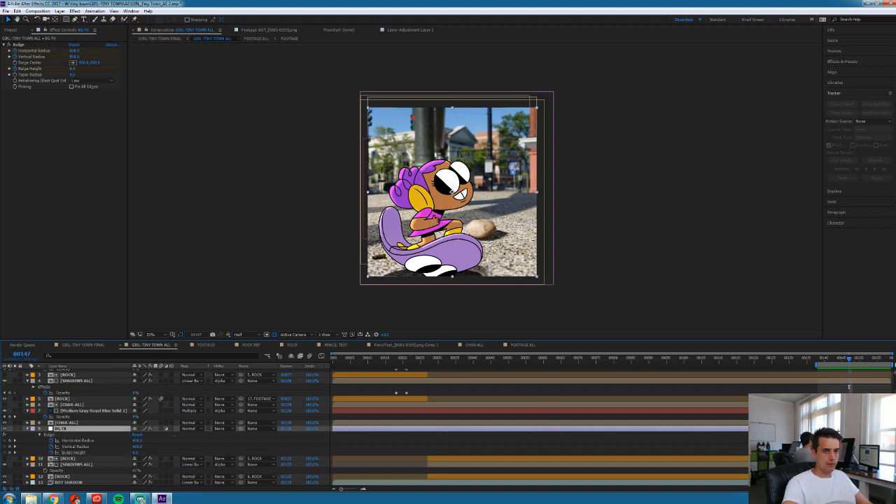
key("Page_Down")
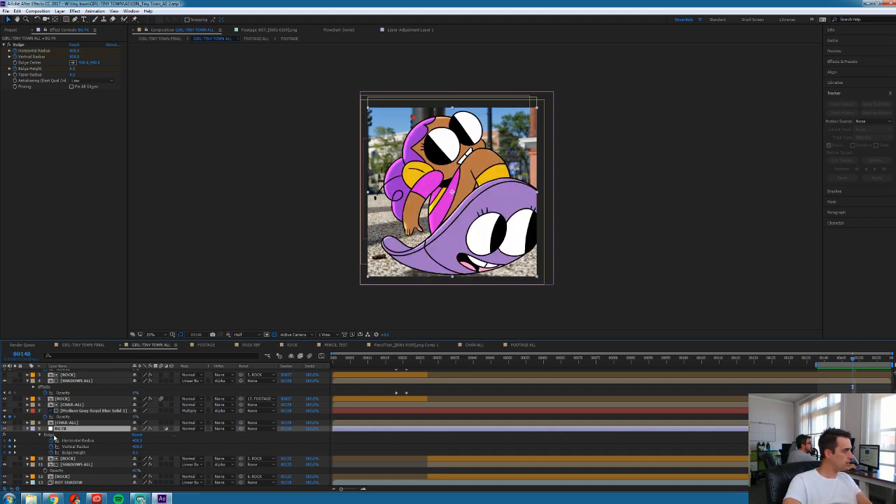
left_click(51, 435)
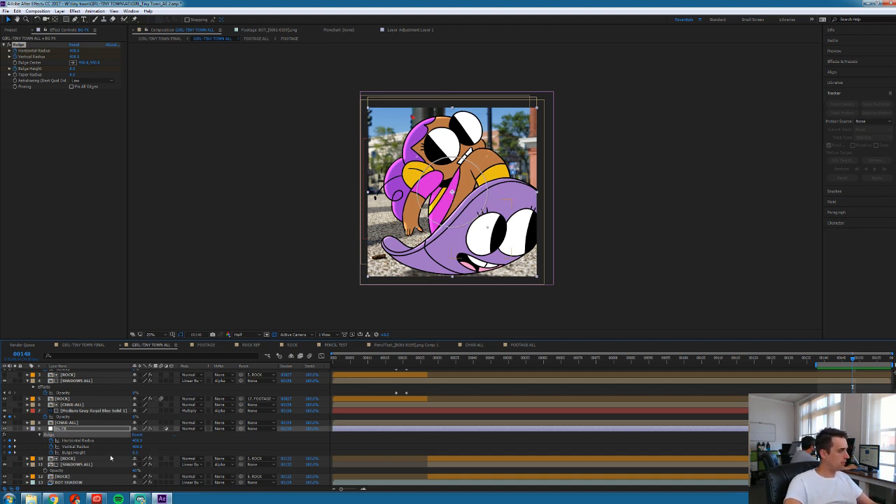
key("ctrl+s")
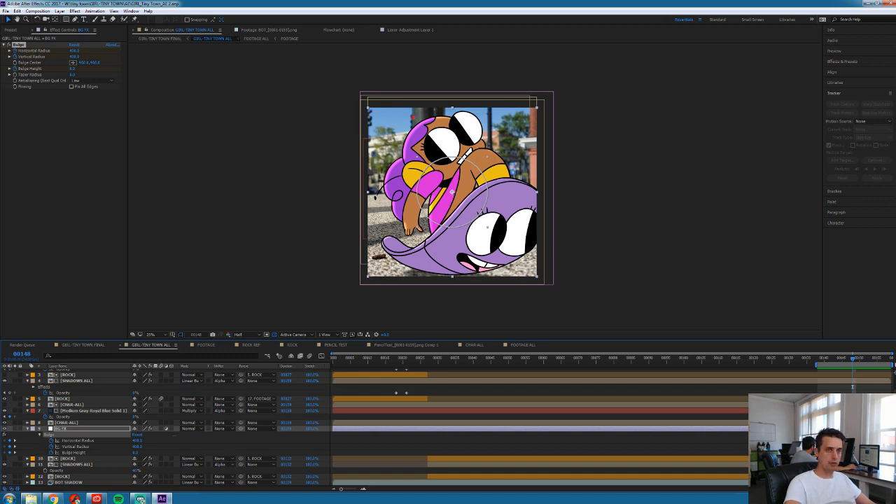
Duplicate the Bulge effect on the BG FX layer and reveal the keyframed properties of both copies
left_click(859, 362)
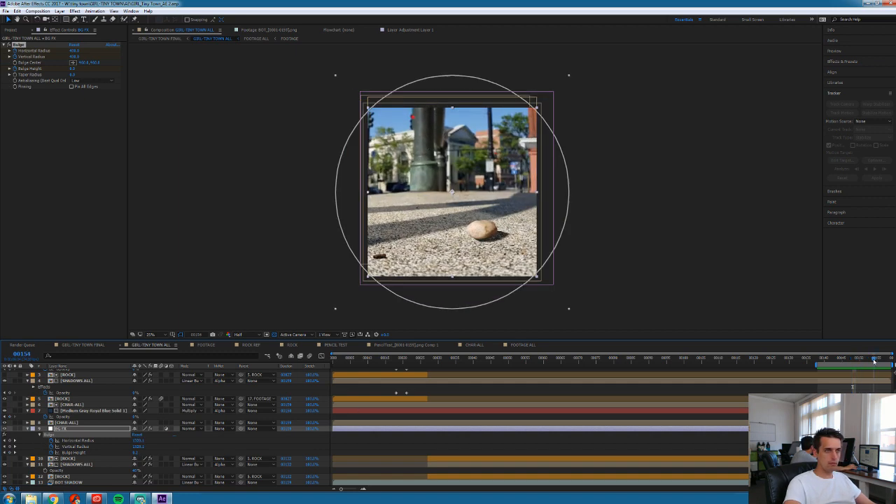
left_click_drag(860, 365, 853, 361)
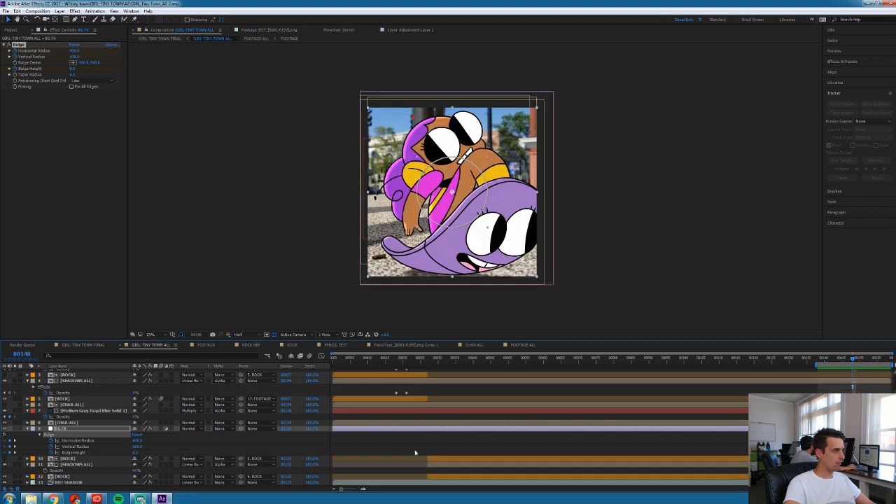
key("ctrl+d")
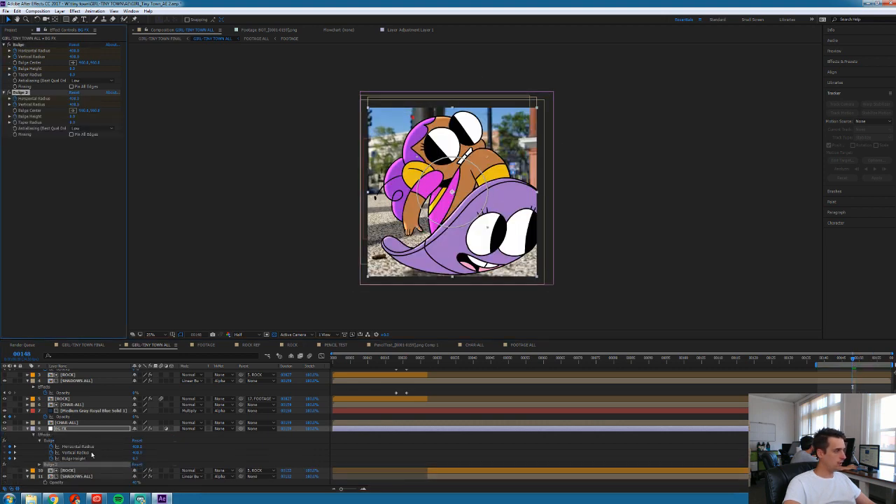
scroll(352, 454, "down", 3)
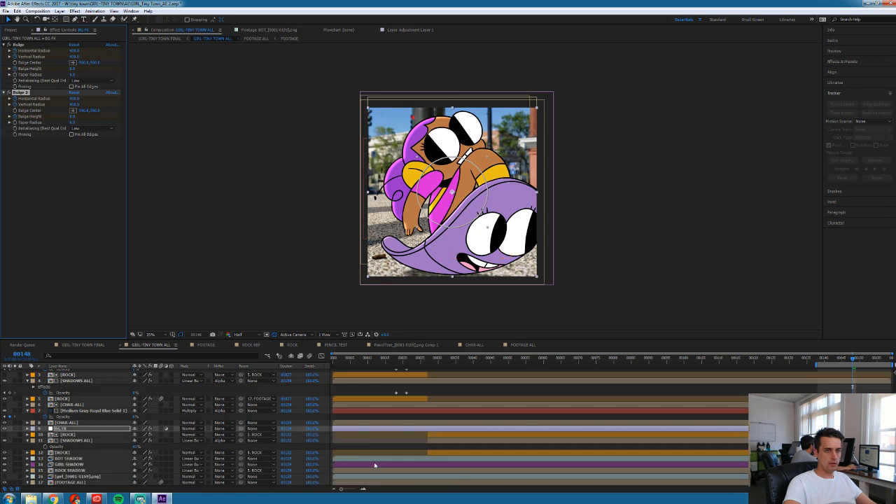
scroll(353, 452, "up", 2)
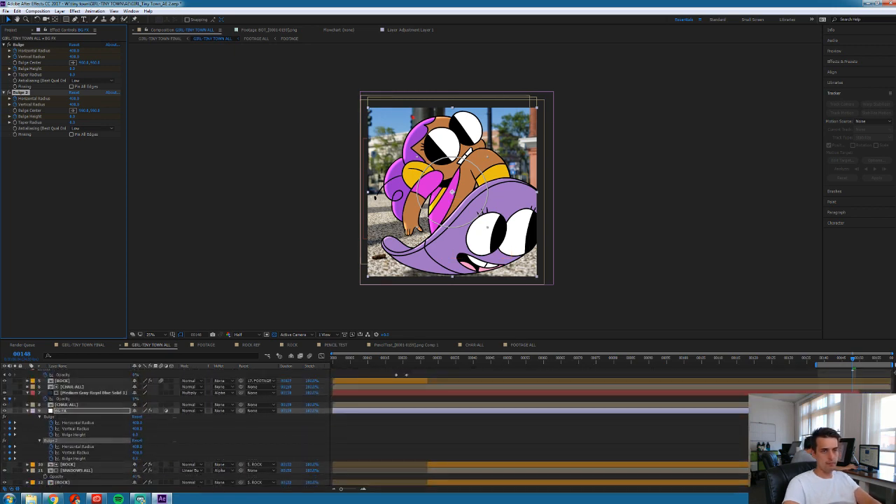
Set the first Bulge effect's horizontal and vertical radius to 600 at frame 155
key("Page_Down")
key("Page_Down")
key("Page_Down")
key("Page_Down")
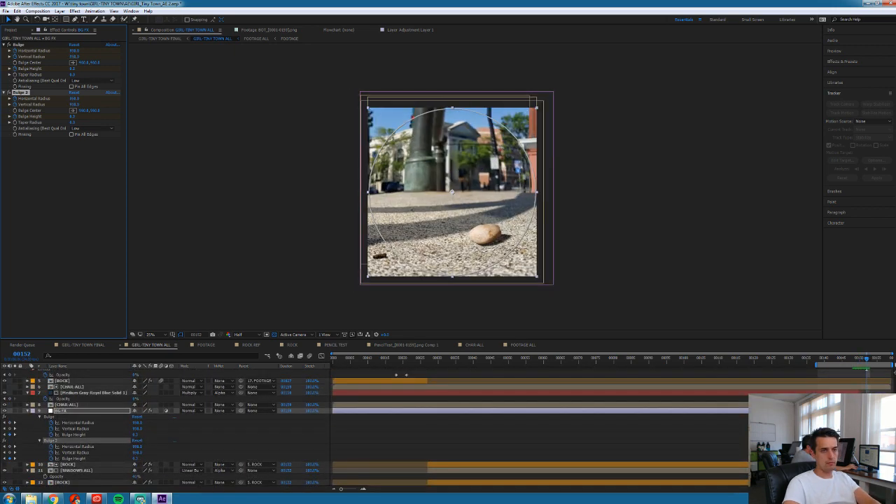
left_click_drag(853, 432, 884, 419)
left_click_drag(138, 423, 173, 423)
key("Page_Down")
key("Page_Down")
key("Page_Down")
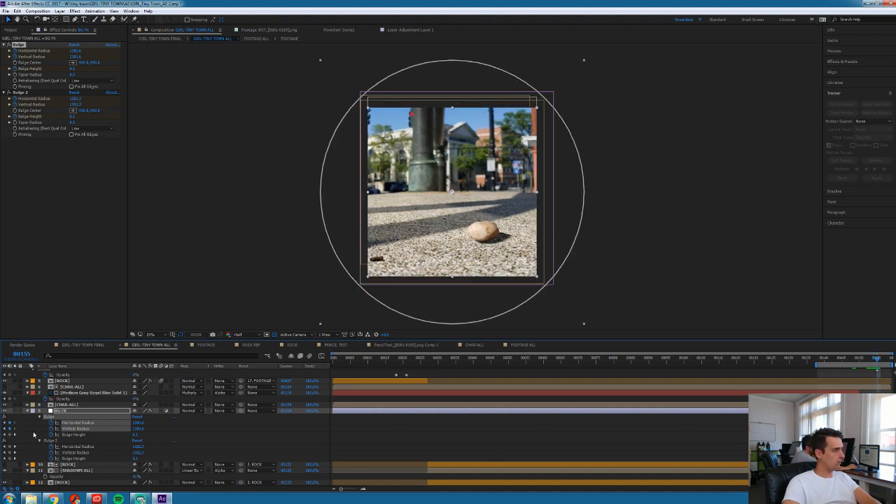
left_click(106, 429)
left_click(139, 423)
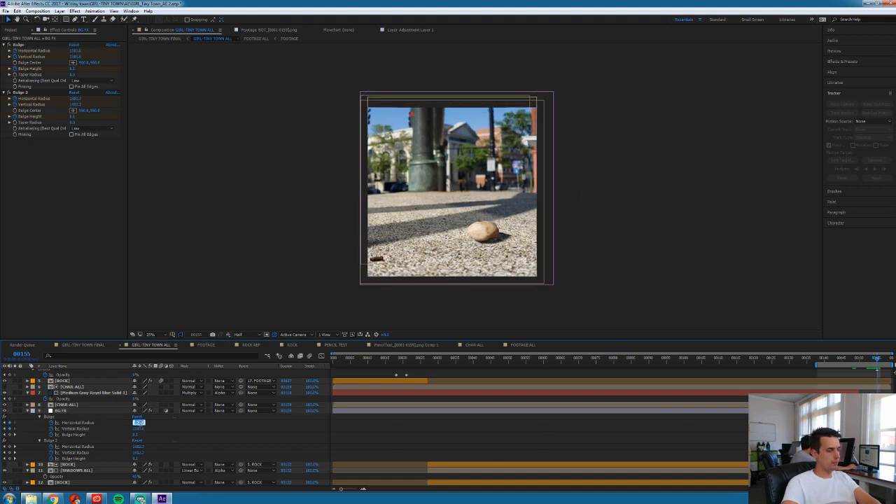
type("600")
key("Tab")
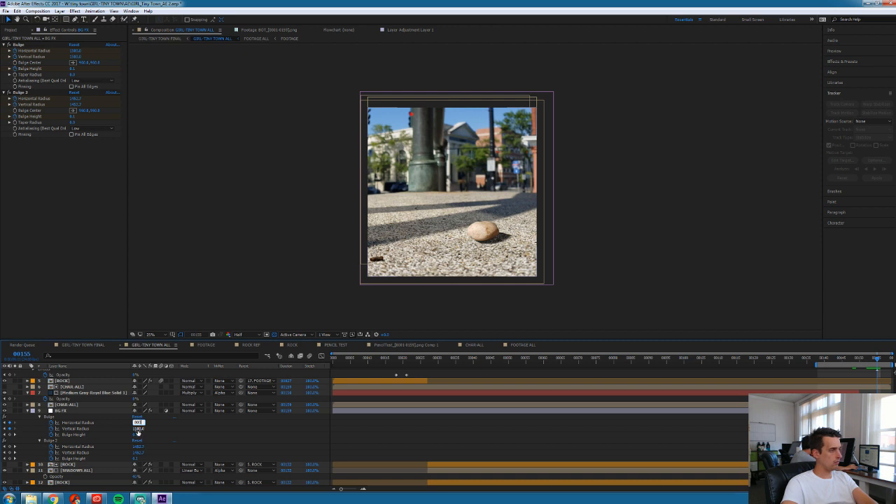
type("600")
key("Return")
Set the first Bulge effect's bulge height to -0.2 at frame 152
key("Page_Up")
key("Page_Up")
key("Page_Up")
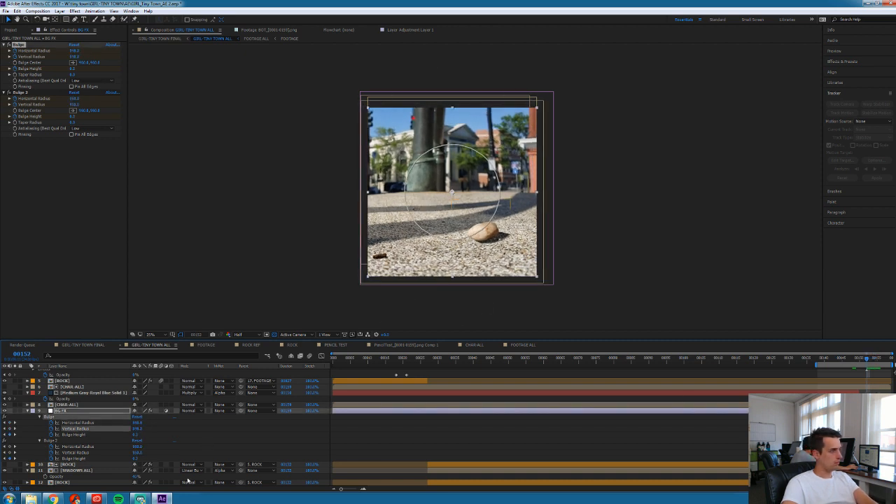
left_click(135, 435)
type("0")
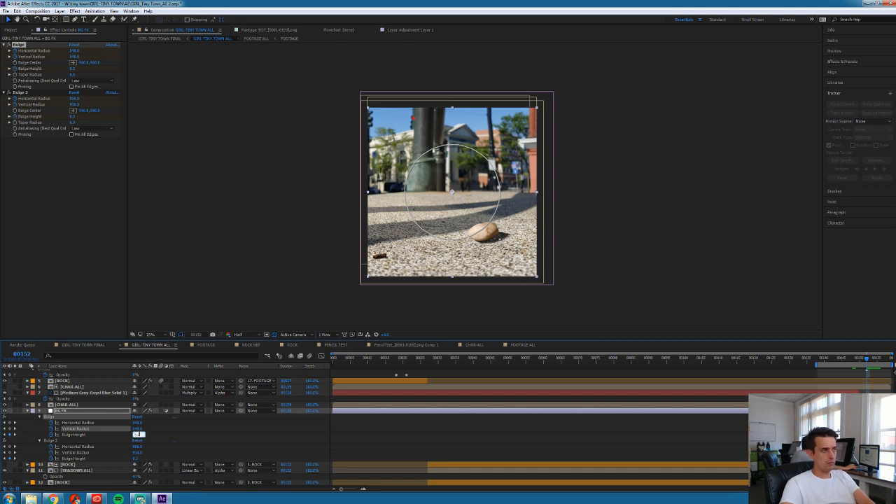
type(".2")
key("Return")
Step through the frames up to 155 and preview the animation with both Bulge effects combined
key("Page_Up")
key("Page_Down")
key("Page_Down")
key("Page_Down")
key("Page_Down")
key("space")
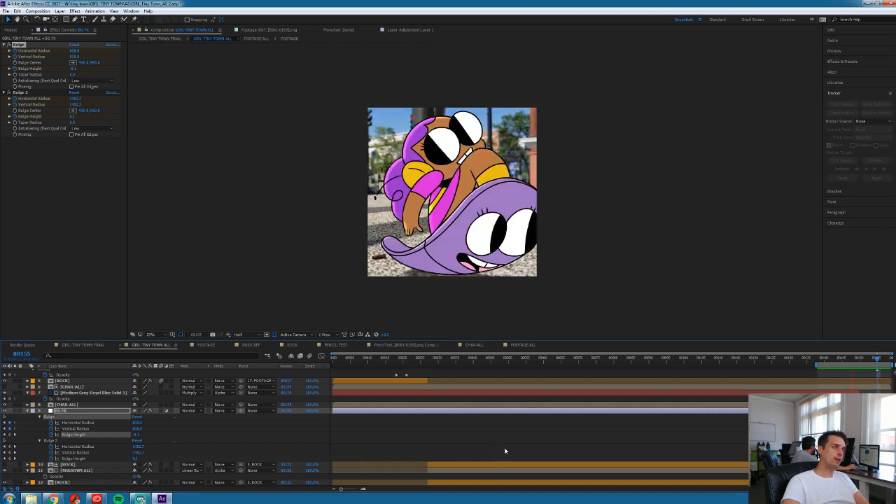
key("space")
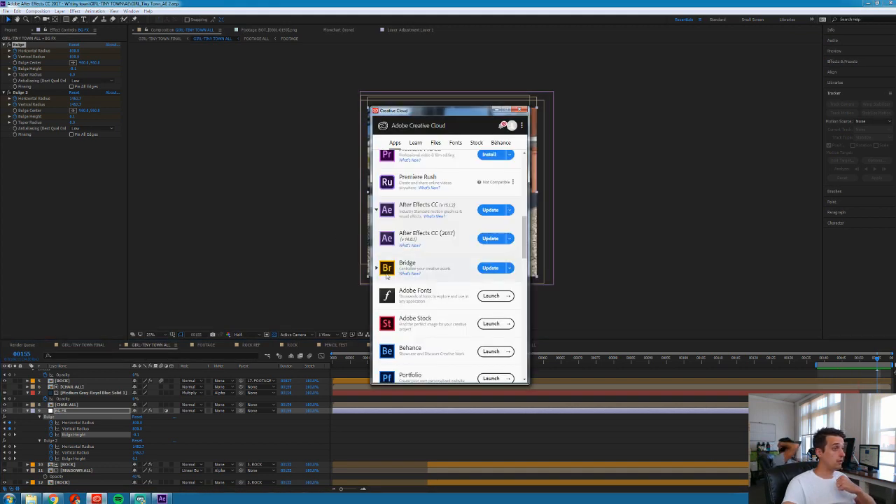
Find the older Animate CC and Mobile Device Packaging version in Creative Cloud and launch it
scroll(440, 313, "down", 10)
scroll(441, 313, "down", 5)
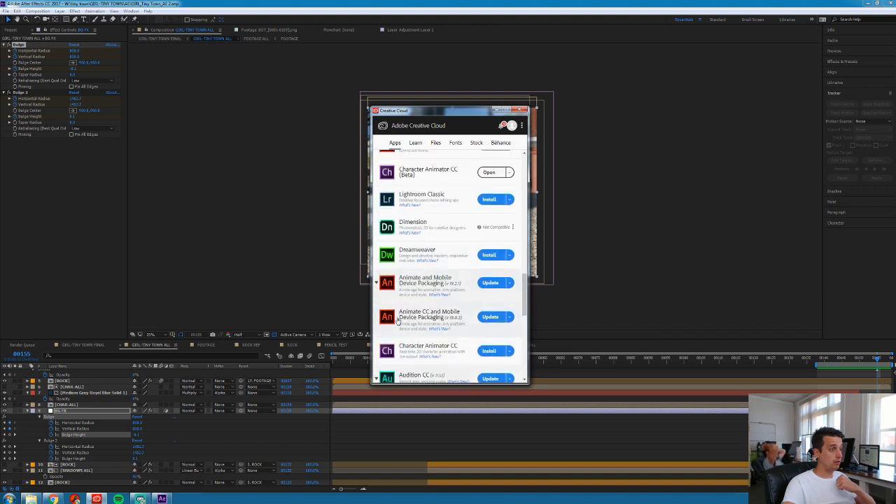
left_click(390, 319)
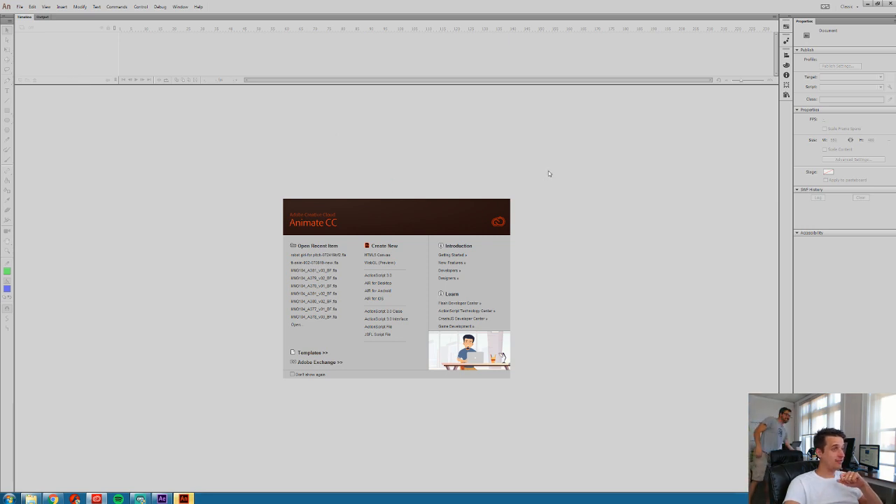
Open robot girl-for pitch-072419-final-cc from the GIRL-TINY TOWN folder and accept the ActionScript notice
key("ctrl+o")
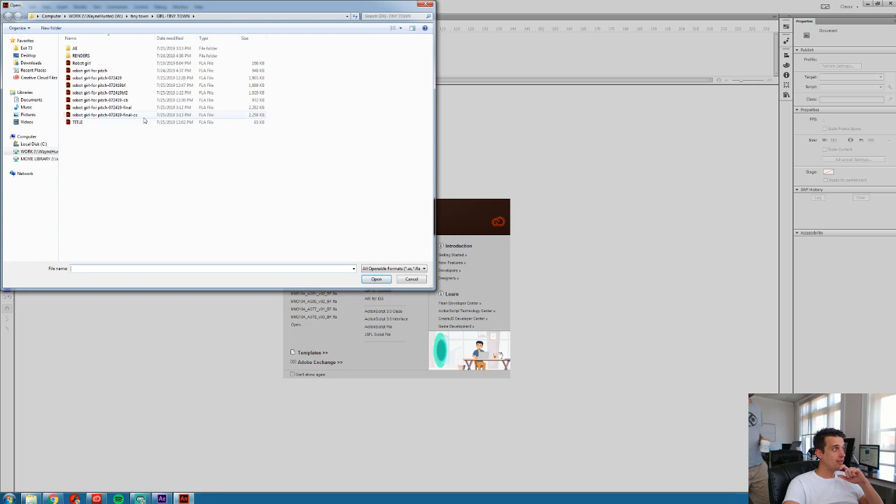
left_click(101, 115)
double_click(100, 117)
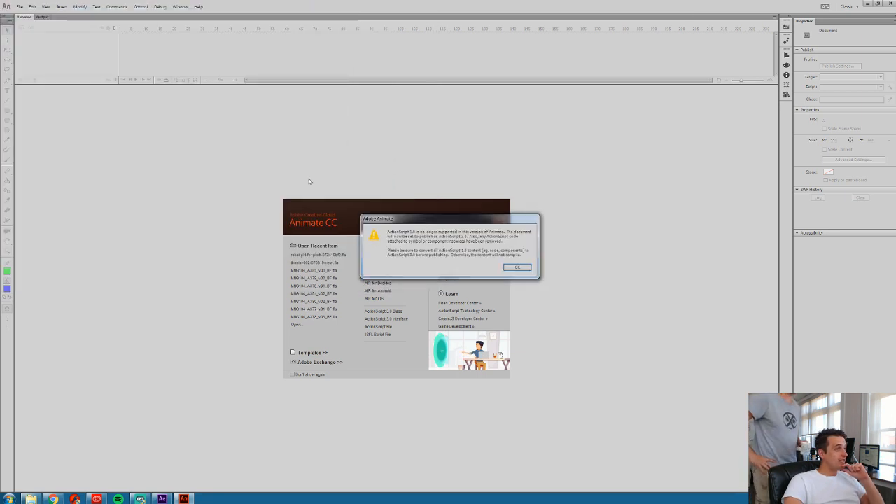
left_click(518, 268)
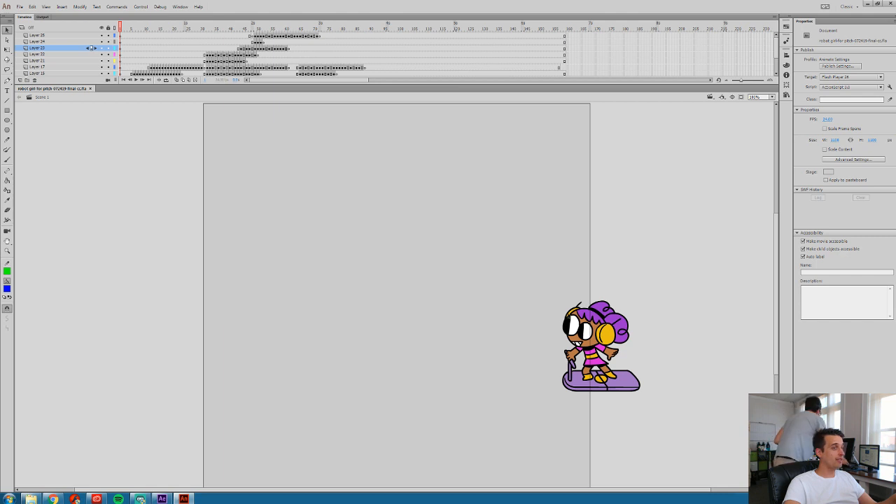
Hide the ALL character layer and turn it into a guide layer, leaving the debris layers visible
left_click(63, 61)
scroll(64, 64, "down", 2)
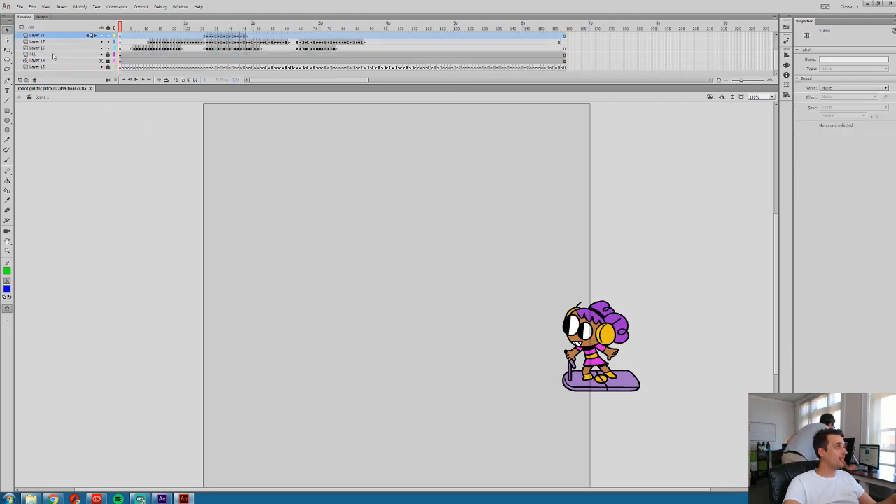
left_click(53, 55)
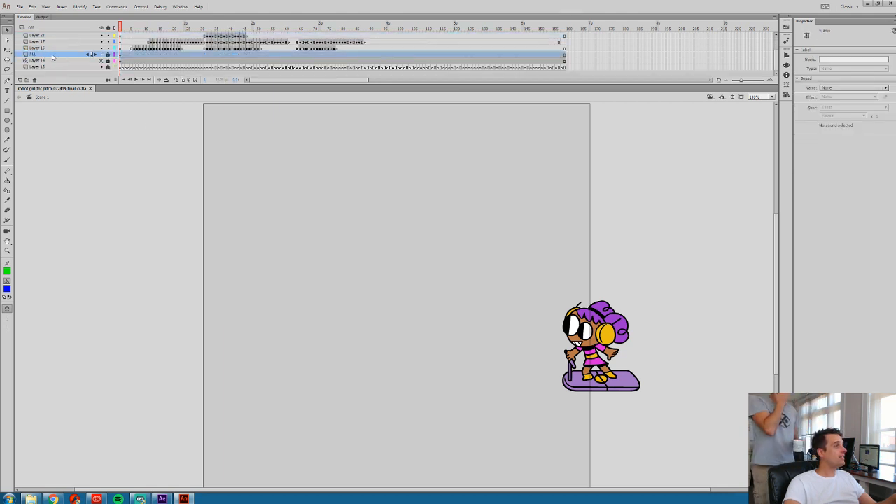
left_click_drag(154, 30, 213, 36)
left_click(233, 402)
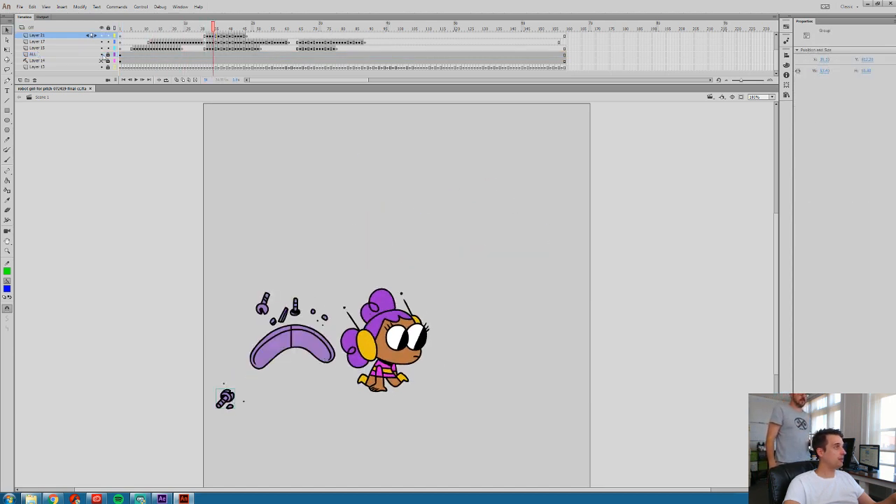
left_click(101, 54)
right_click(54, 54)
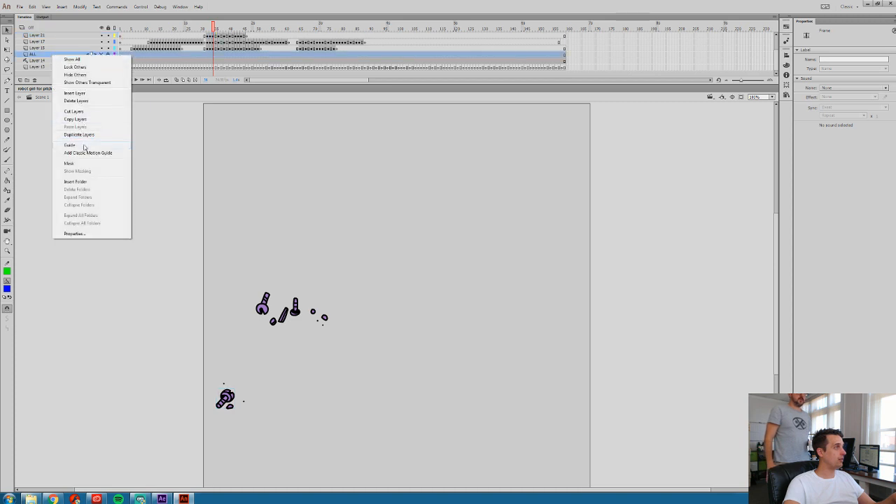
left_click(84, 147)
Play back the debris animation and save the document, accepting conversion to the newer Animate CC format
key("Return")
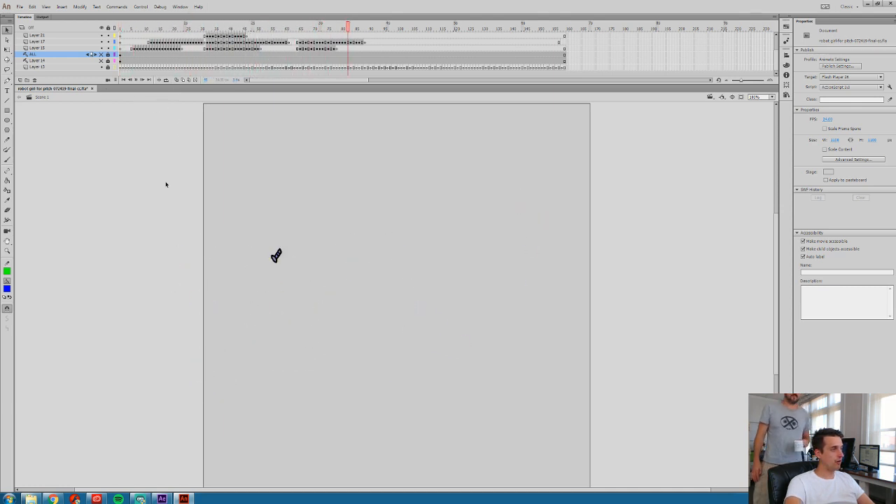
key("Return")
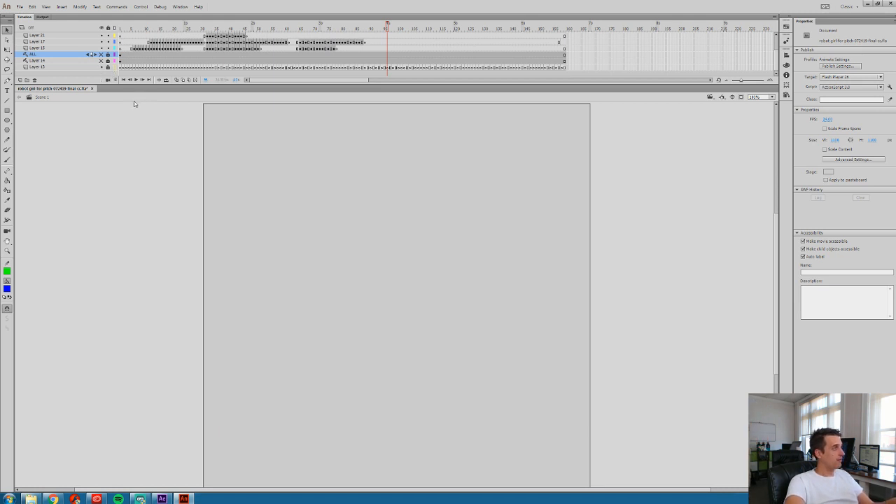
key("ctrl+s")
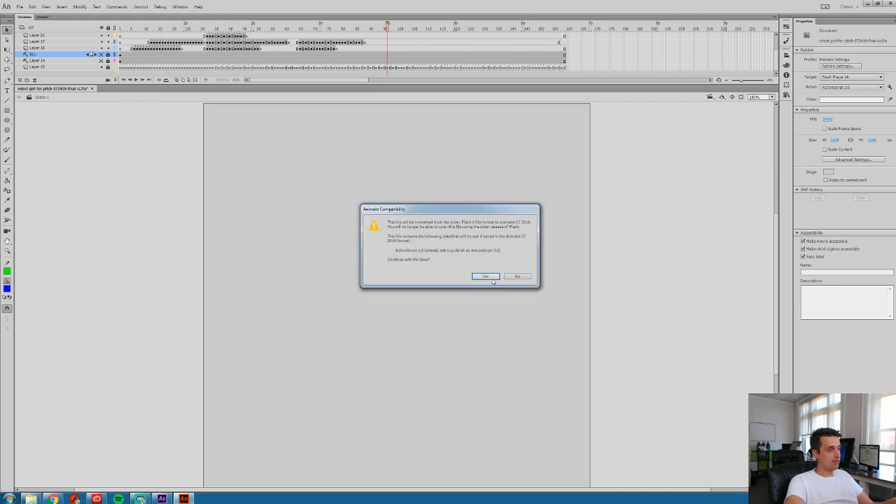
left_click(490, 276)
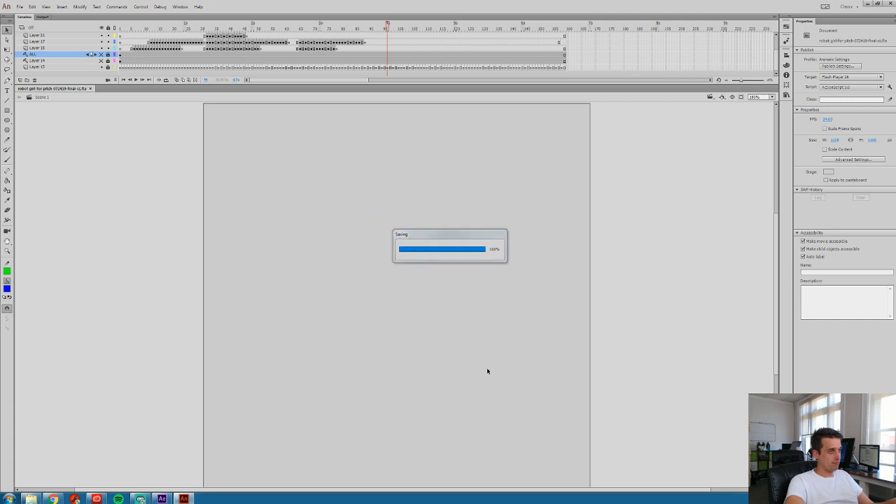
Switch to Windows Explorer and open the tiny town folder on the WORK (W:) drive
left_click(31, 498)
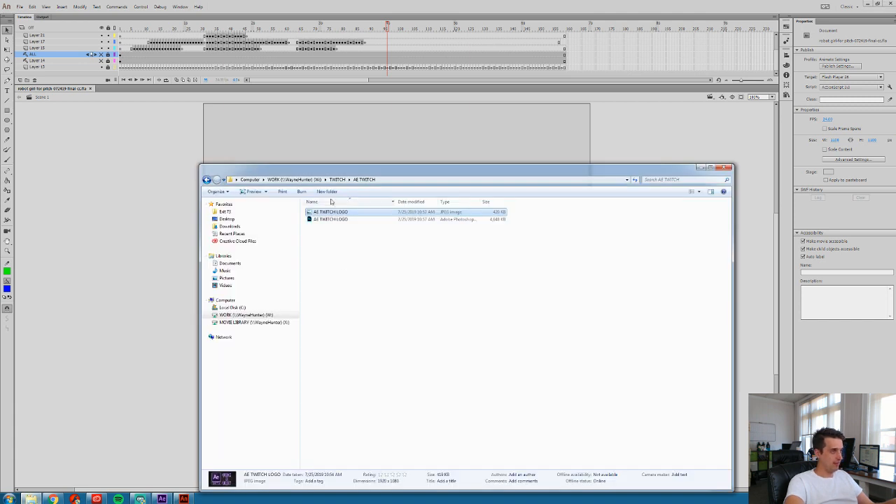
left_click(317, 180)
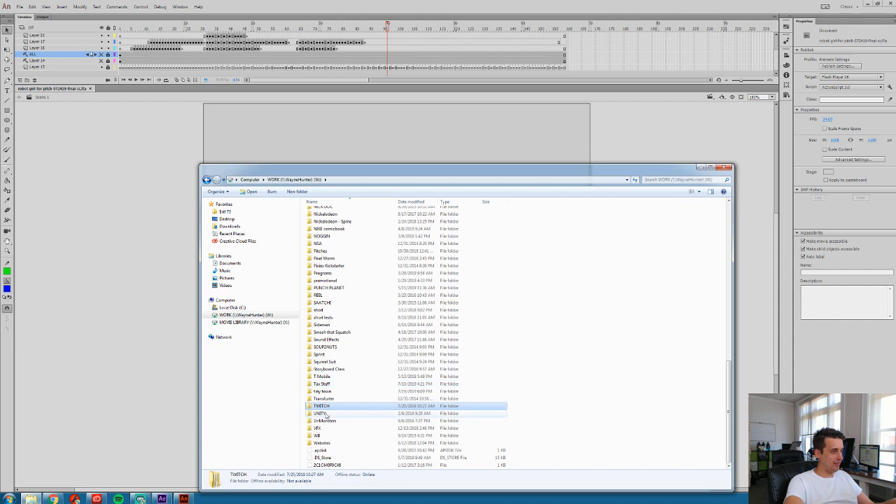
left_click(320, 393)
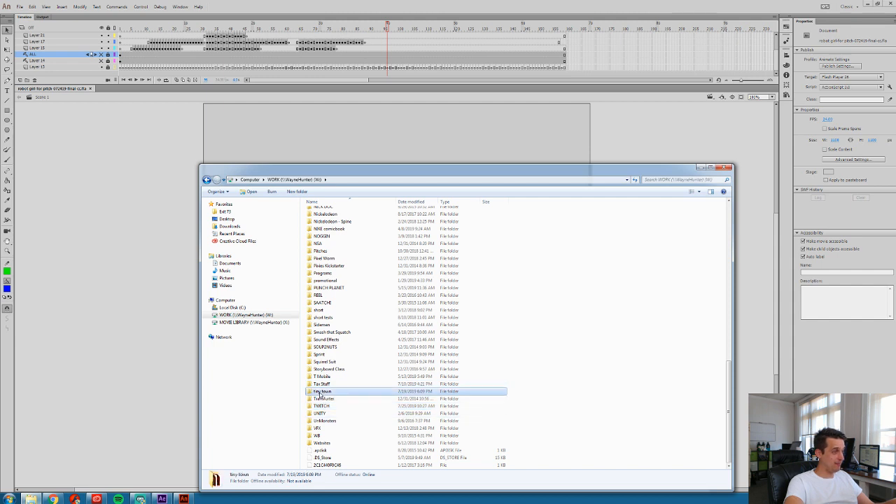
double_click(320, 393)
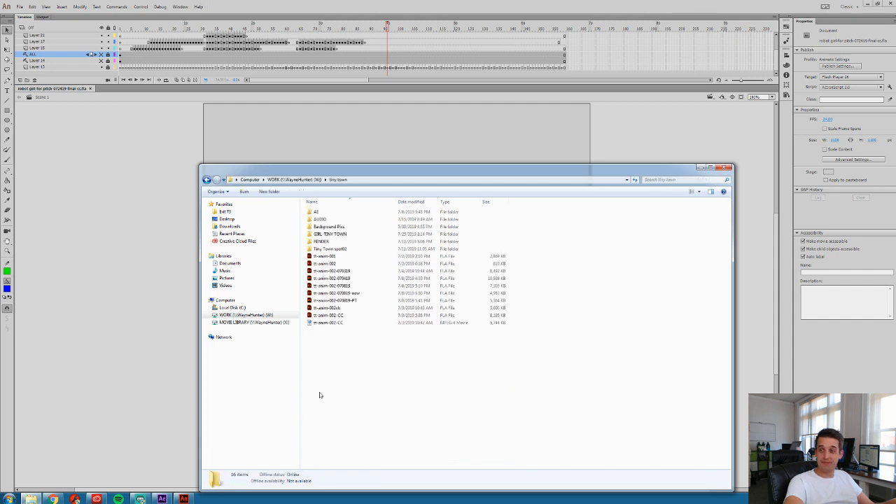
Return to Animate and scrub through the early frames to review the flying bolts and debris
left_click(334, 317)
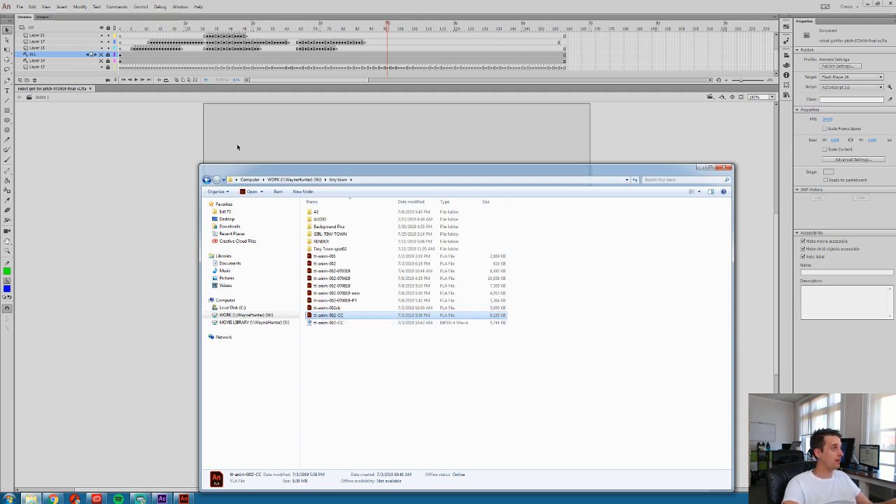
left_click(252, 134)
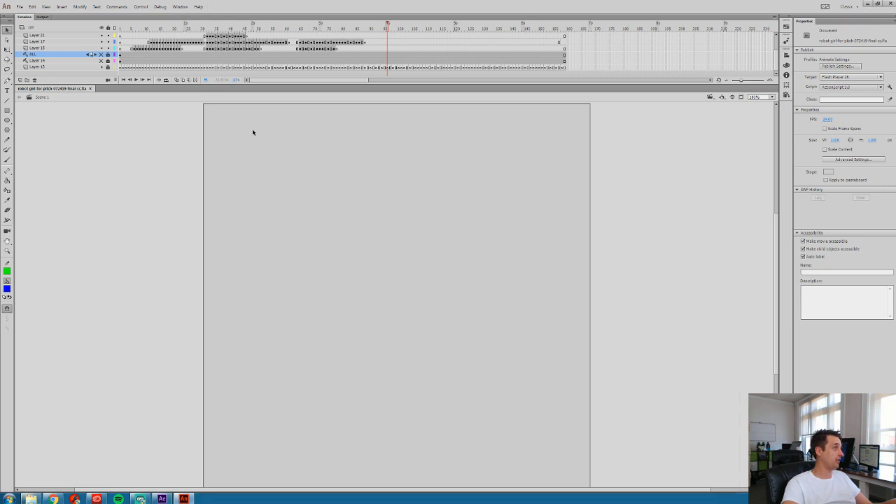
left_click(137, 29)
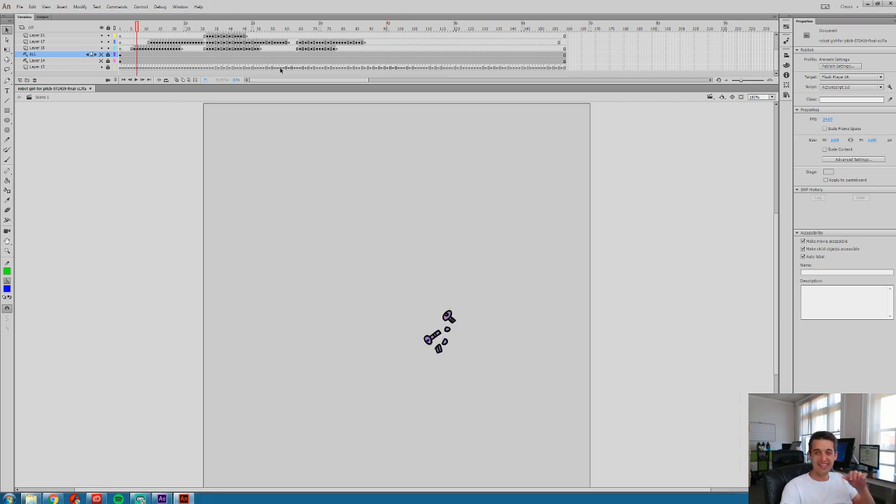
left_click_drag(139, 29, 161, 29)
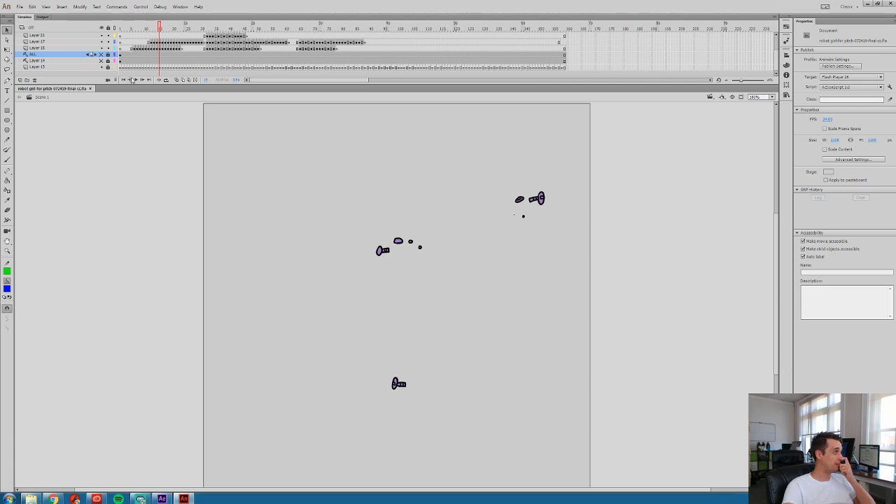
left_click_drag(149, 29, 174, 36)
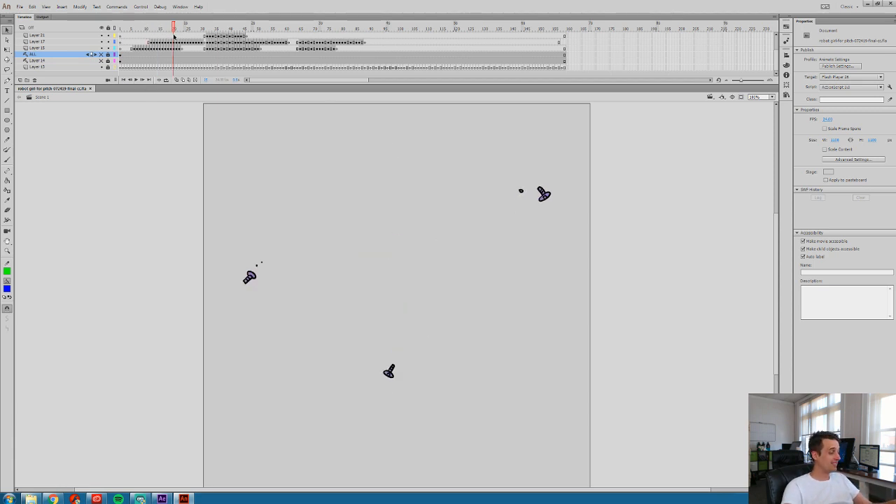
Start a movie export of the debris animation on the WORK (W:) drive with PNG Sequence as the file type
key("ctrl+alt+shift+s")
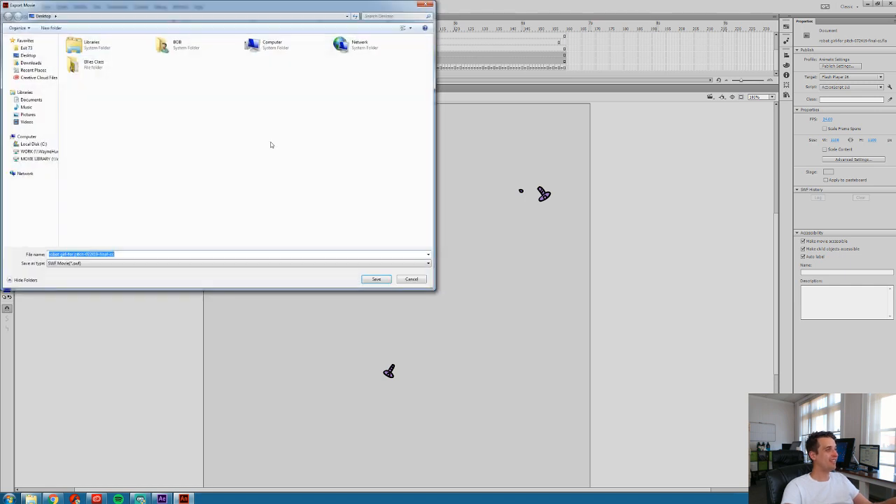
left_click(38, 152)
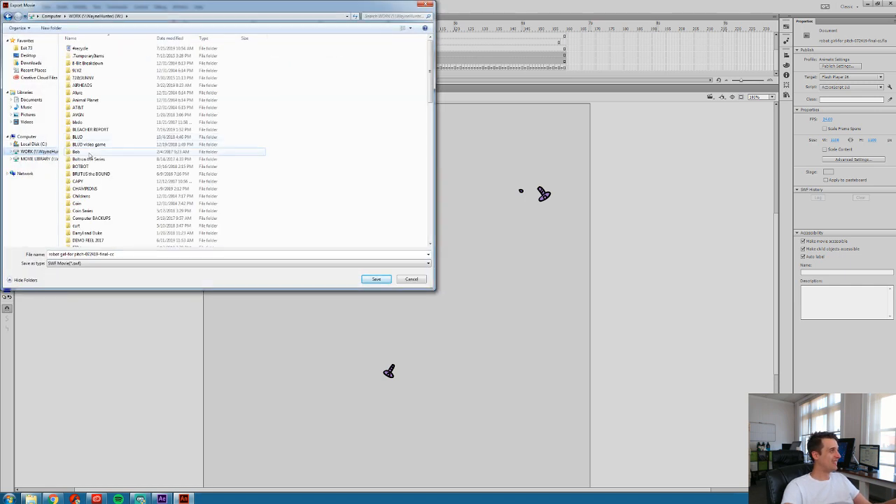
left_click(98, 218)
scroll(99, 215, "down", 10)
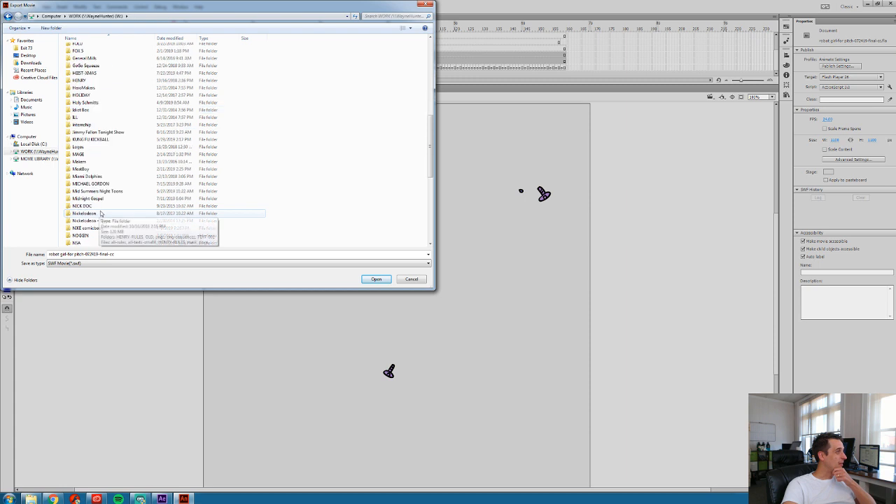
left_click(91, 263)
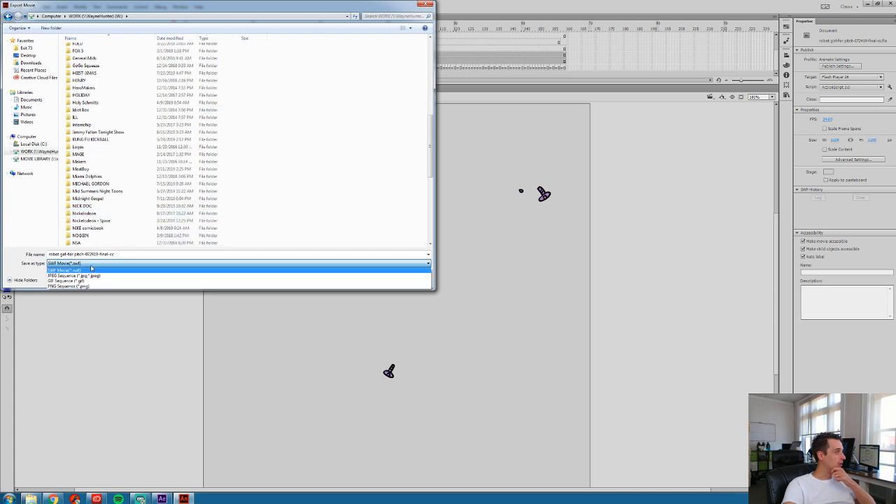
left_click(88, 287)
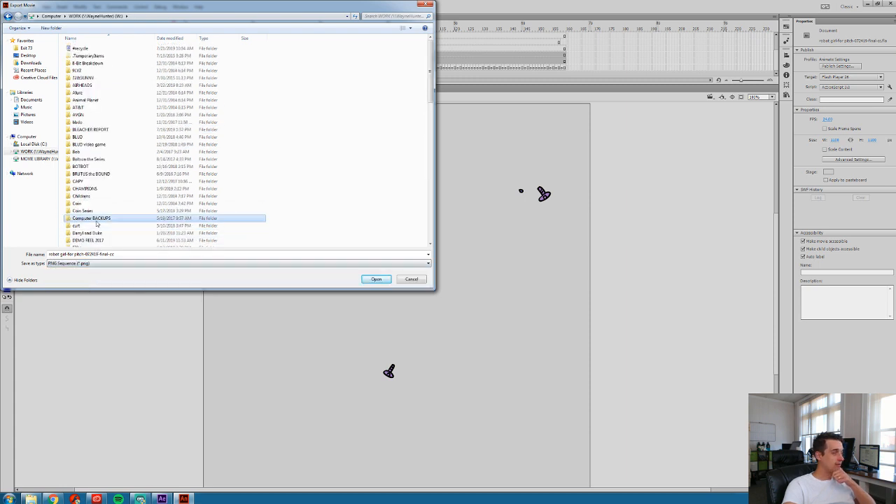
Browse the export location to the tiny town > GIRL-TINY TOWN > AE > PNGs folder
scroll(97, 222, "up", 7)
scroll(97, 222, "down", 15)
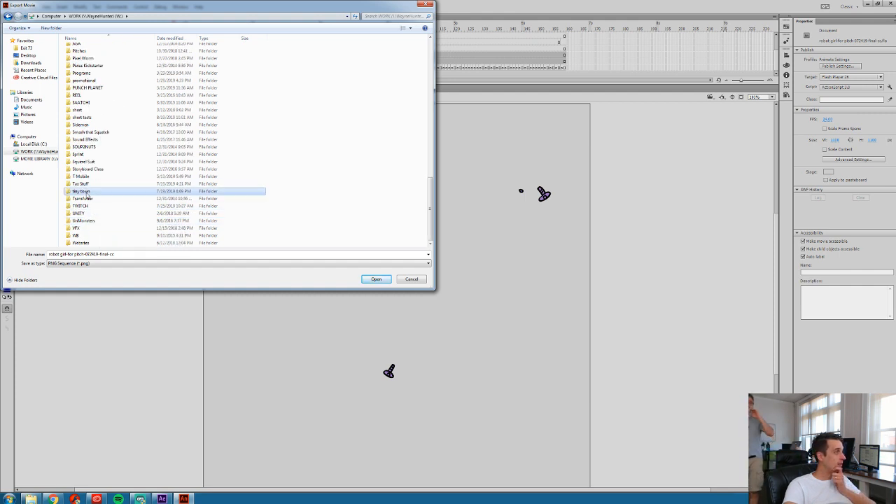
double_click(83, 191)
double_click(88, 70)
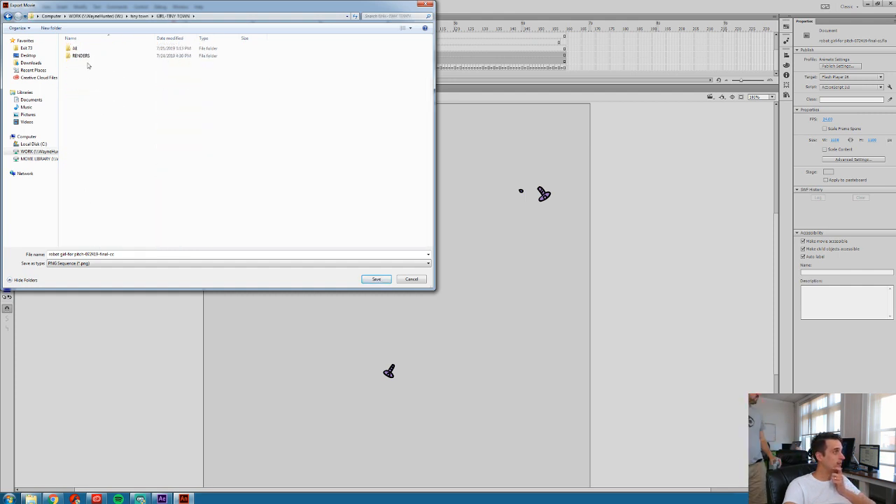
double_click(80, 50)
double_click(79, 71)
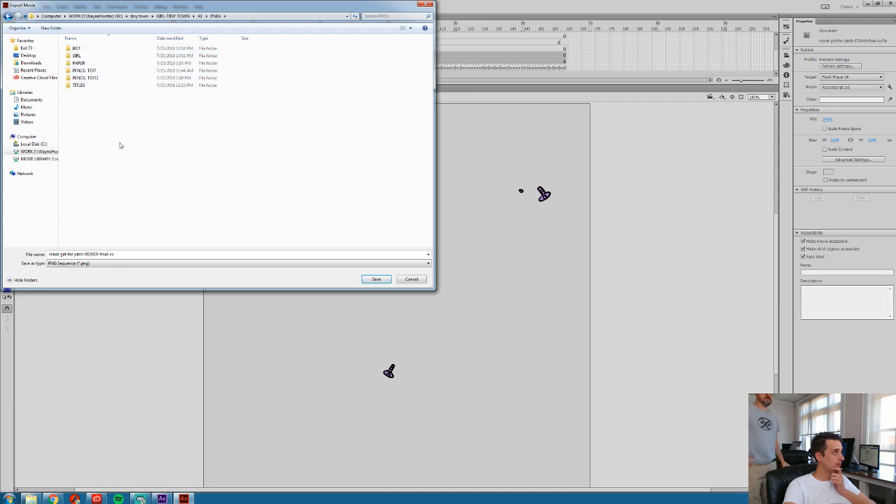
Create a new folder named BOLTS inside the PNGs folder and open it
right_click(98, 121)
mouse_move(80, 183)
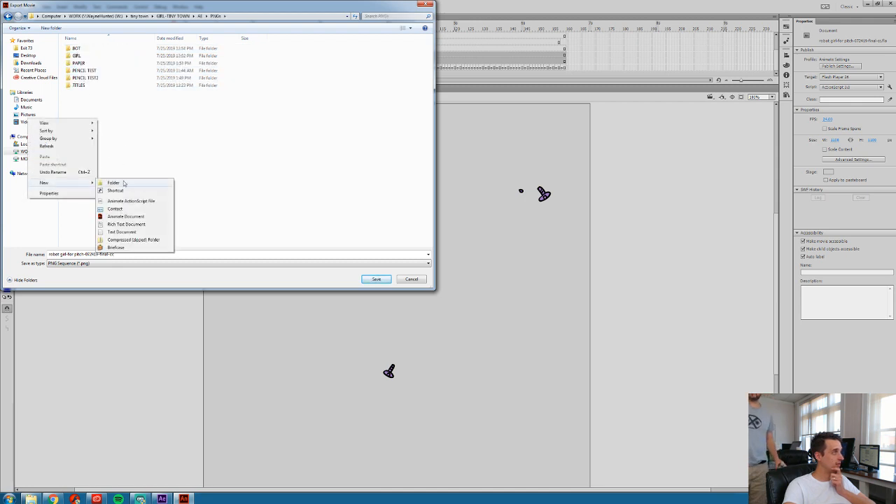
left_click(120, 184)
type("BO")
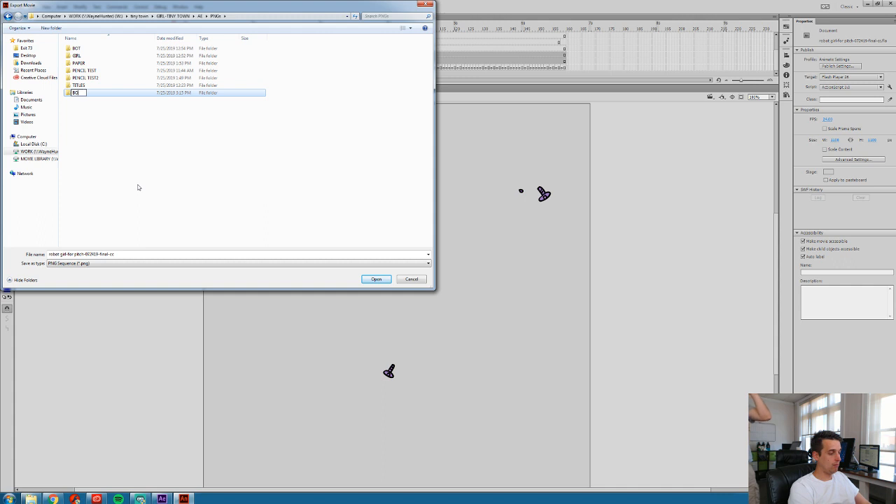
type("LTS")
key("Return")
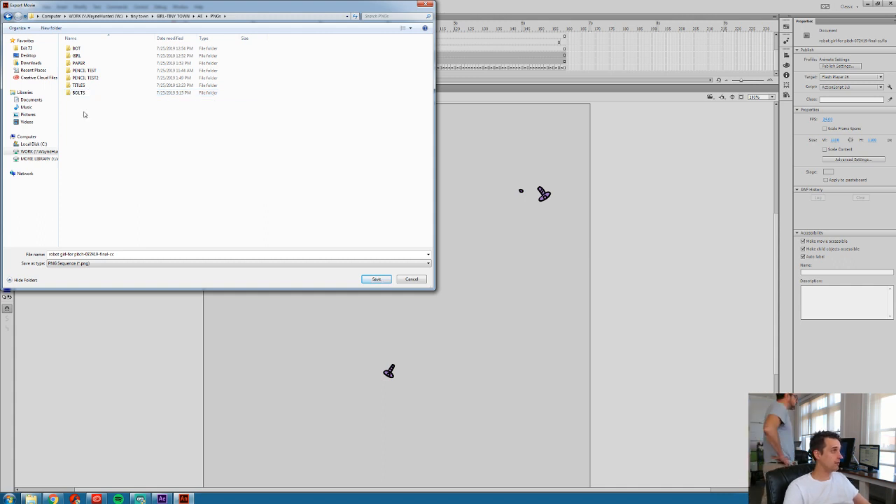
key("Return")
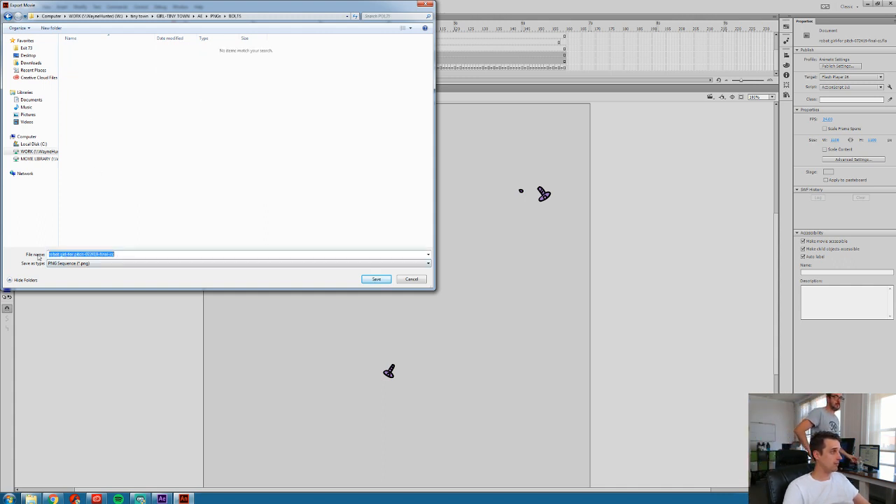
Name the sequence BOLTS_ and export it with the default PNG settings
type("BOLTS_")
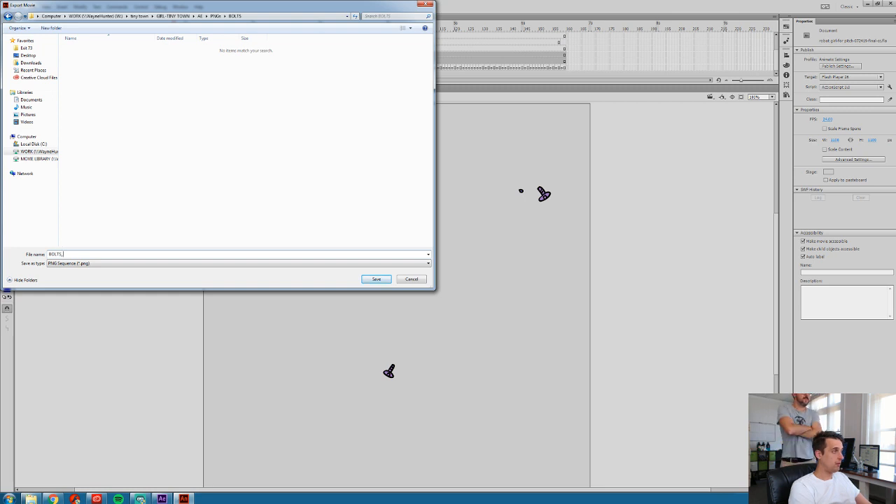
key("Return")
key("Return")
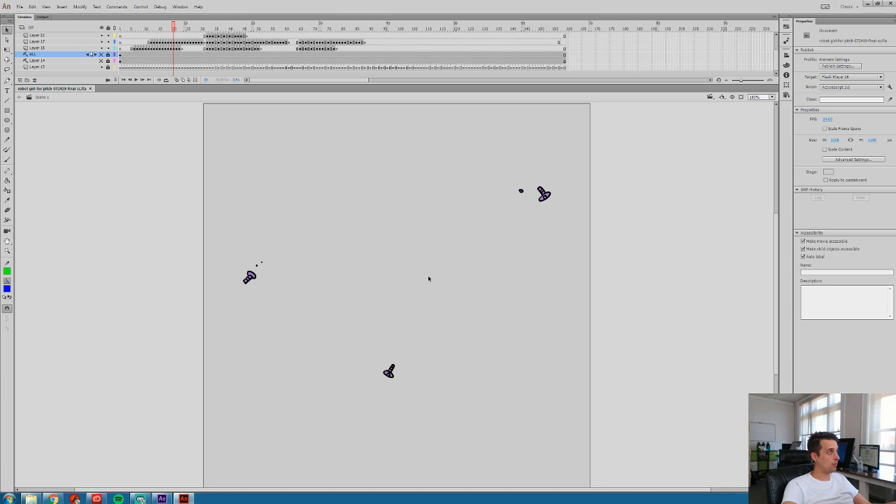
Switch to After Effects and import the BOLTS PNG sequence, starting at BOLTS_0001, into the pencil test's PNGs folder
mouse_move(183, 498)
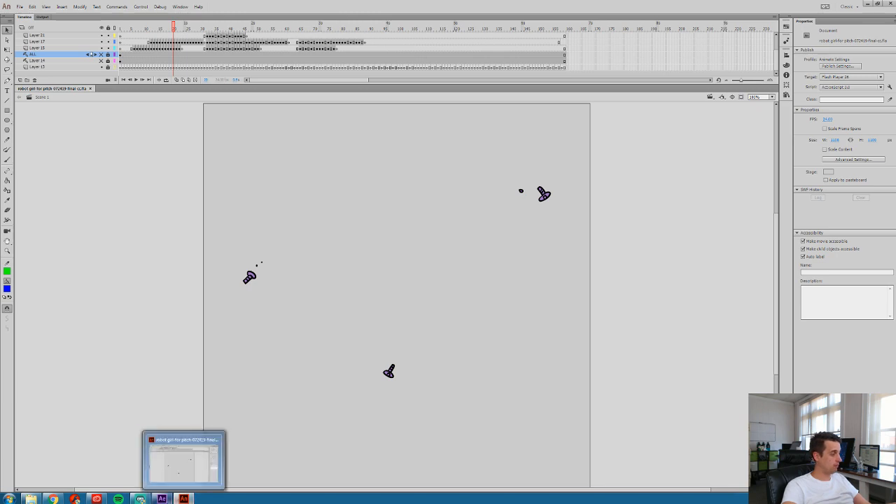
left_click(162, 498)
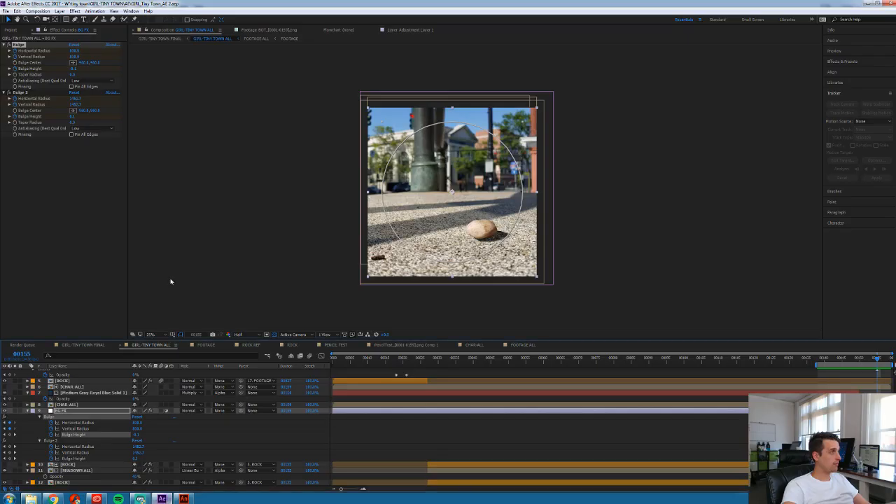
left_click(11, 29)
left_click(28, 194)
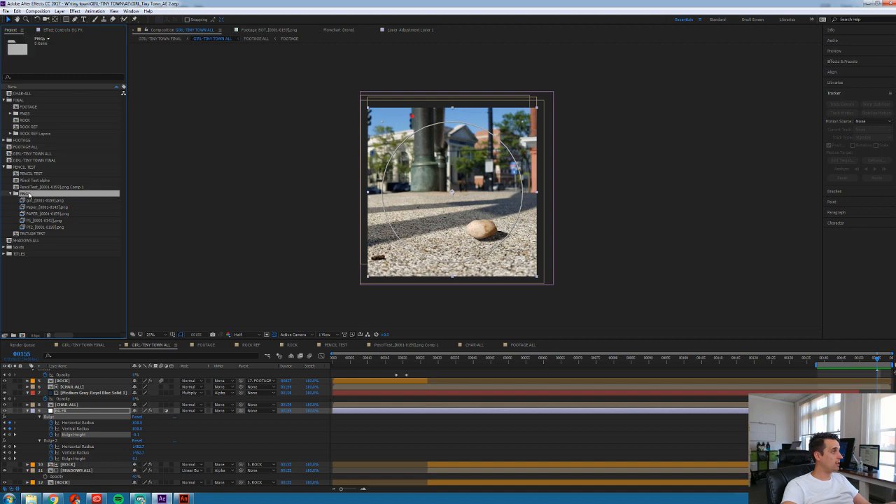
double_click(65, 205)
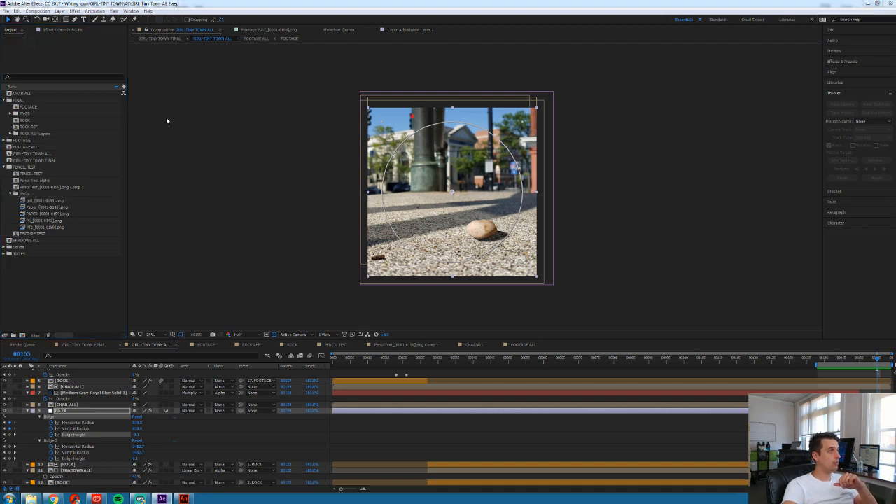
left_click(442, 127)
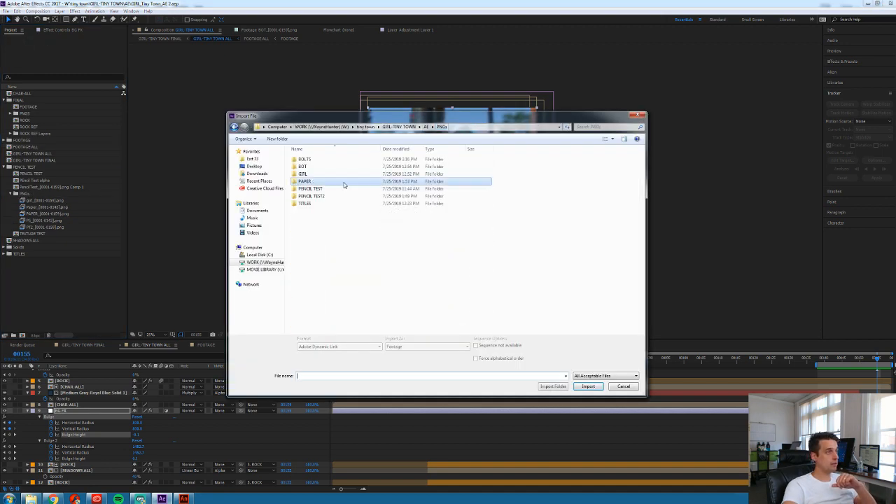
double_click(306, 159)
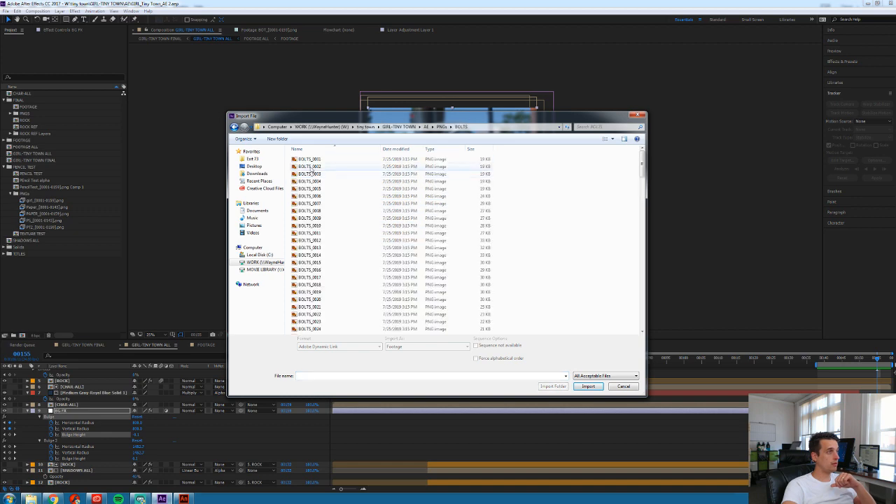
left_click(309, 158)
left_click(588, 387)
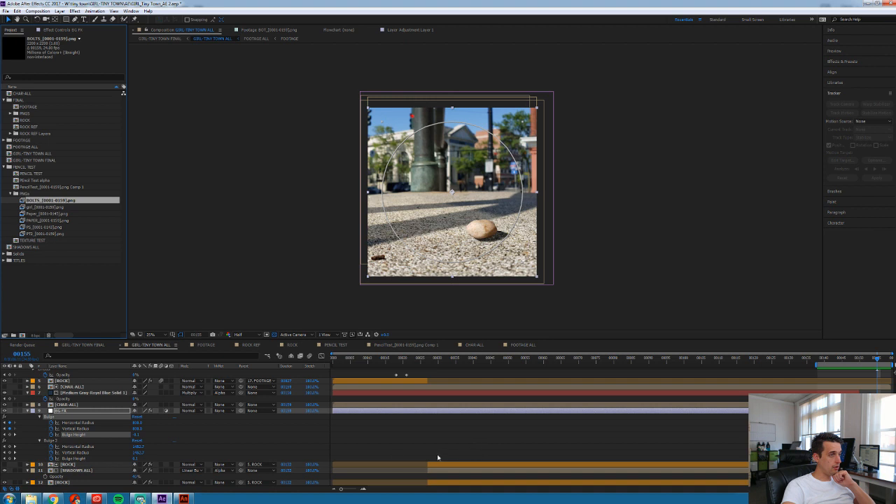
In the CHAR-ALL composition, go to frame 20 and duplicate the three GIRL layers, placing the copies at the top of the stack
left_click(474, 345)
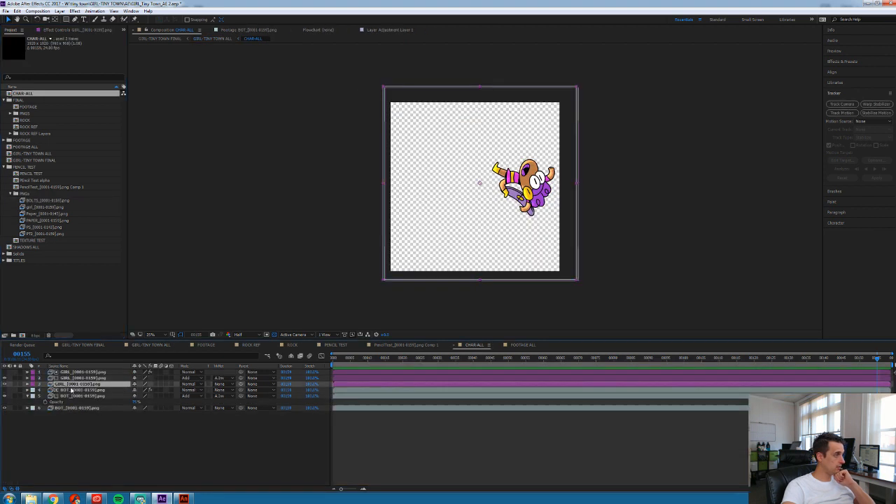
key("space")
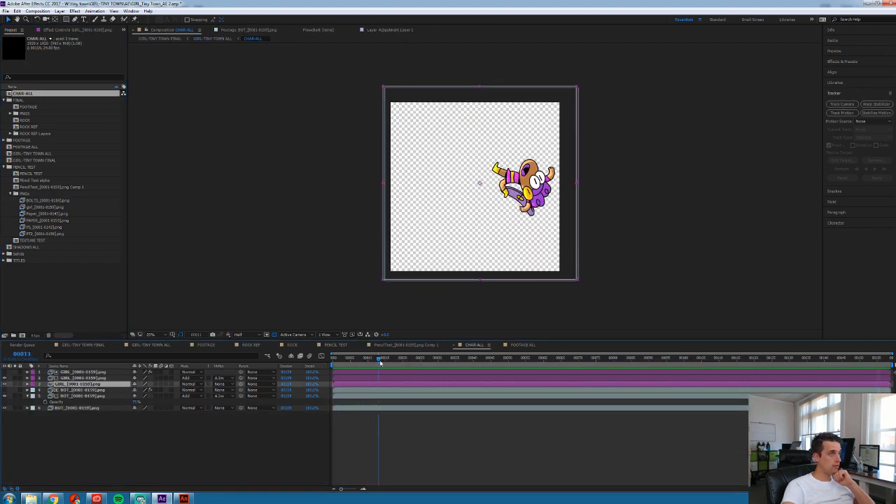
left_click(36, 202)
left_click(73, 372)
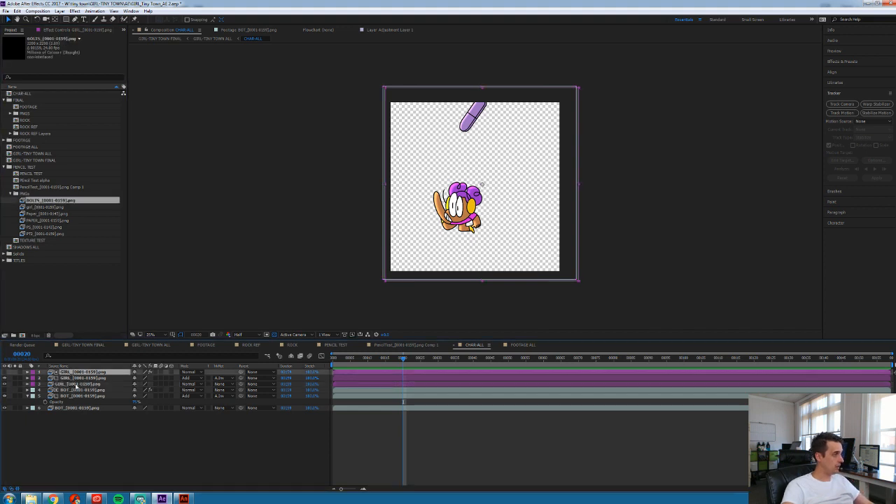
left_click(75, 385, "shift")
key("ctrl+d")
mouse_move(75, 393)
left_mouse_down()
mouse_move(75, 384)
mouse_move(76, 401)
mouse_move(78, 384)
left_mouse_up()
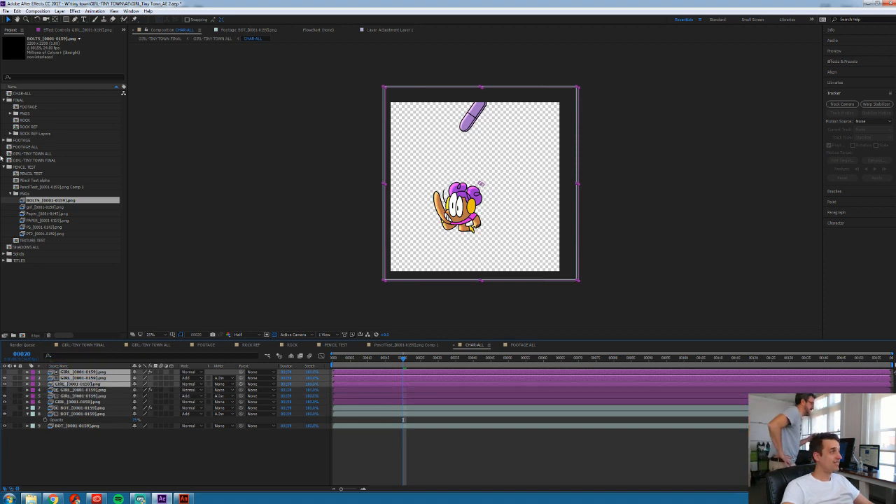
Replace the source of the top three GIRL layers in CHAR-ALL with the BOLTS_[0001-0159].png sequence and preview the animation
left_click_drag(36, 203, 70, 386)
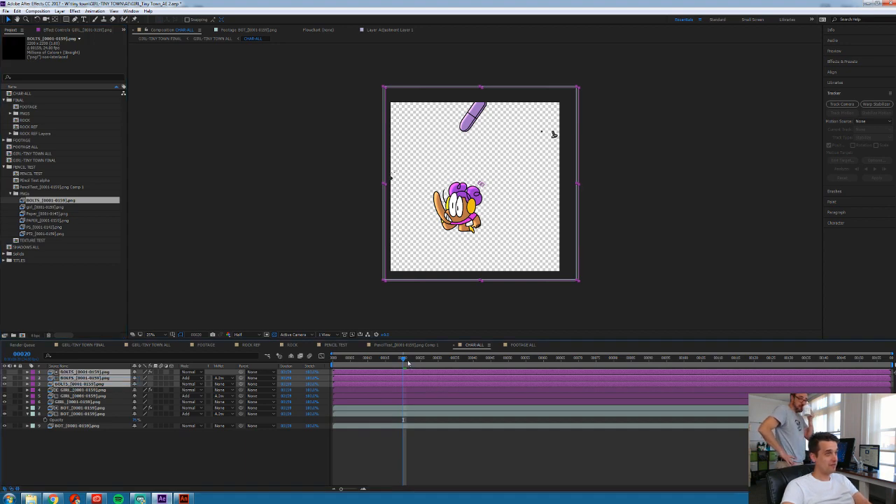
left_click_drag(406, 364, 509, 375)
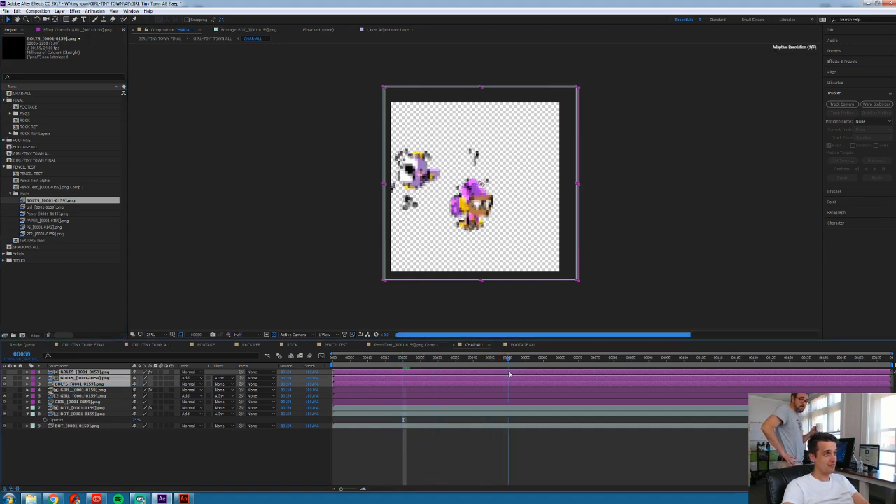
key("space")
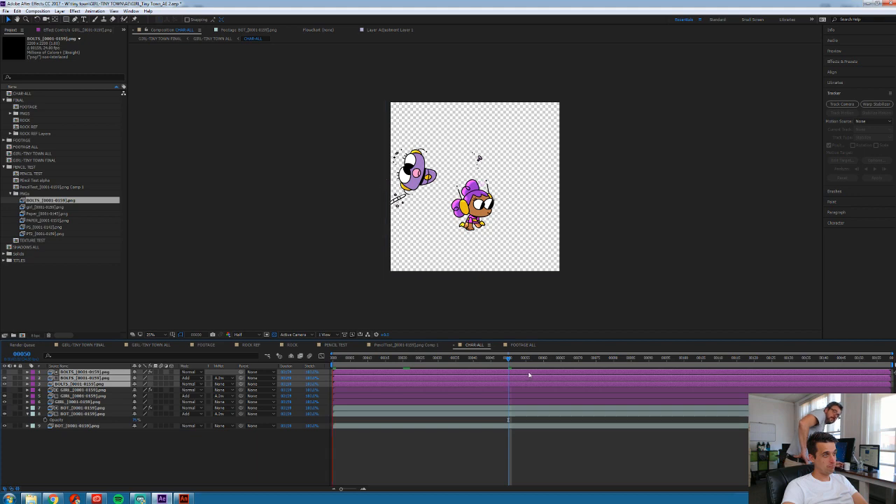
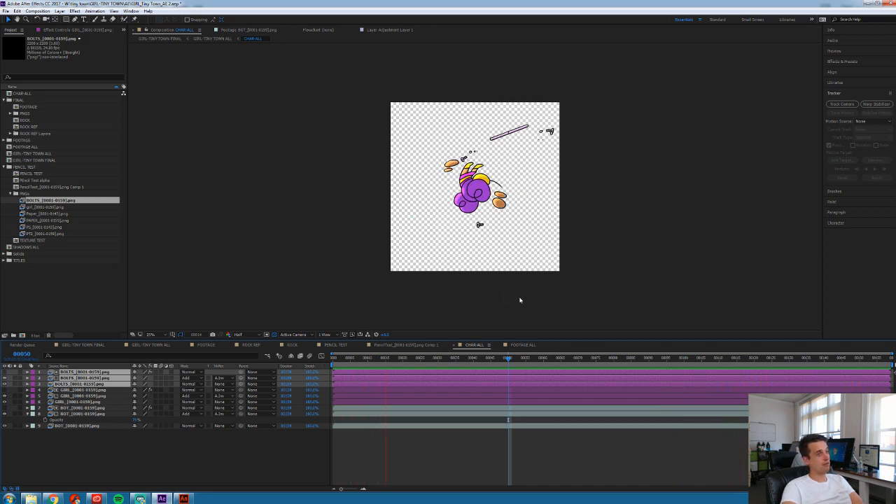
key("space")
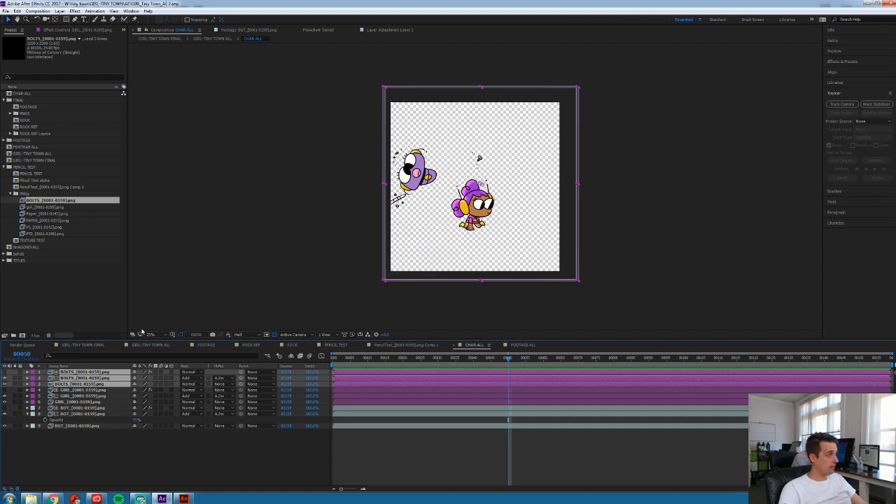
Review the updated characters in the GIRL-TINY TOWN ALL composition by scrubbing and playing back the work area
left_click(156, 346)
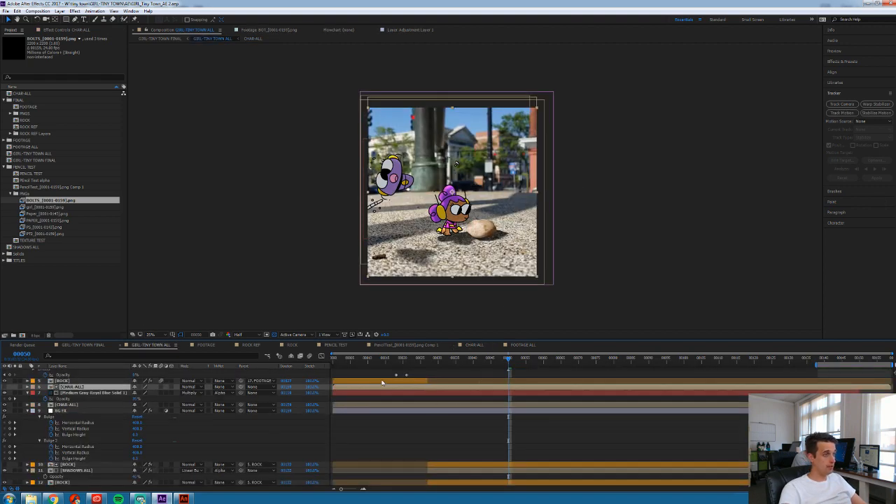
left_click_drag(381, 366, 578, 365)
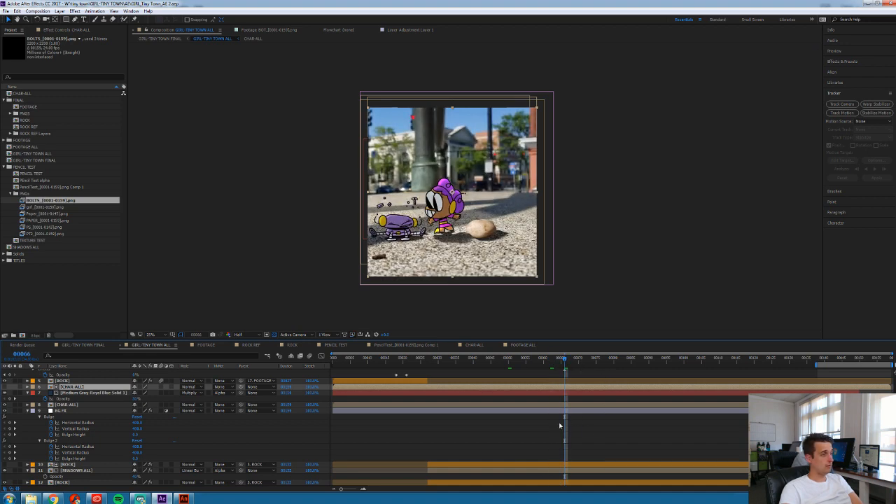
left_click(72, 412)
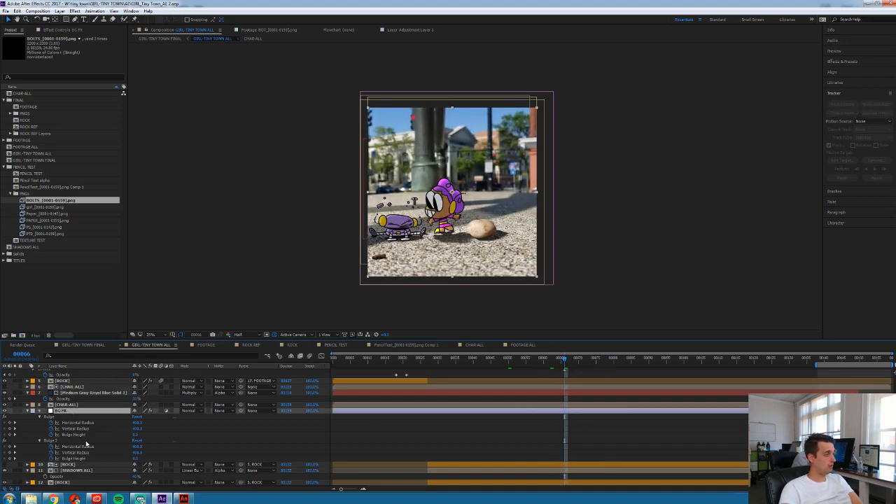
scroll(87, 444, "down", 1)
key("space")
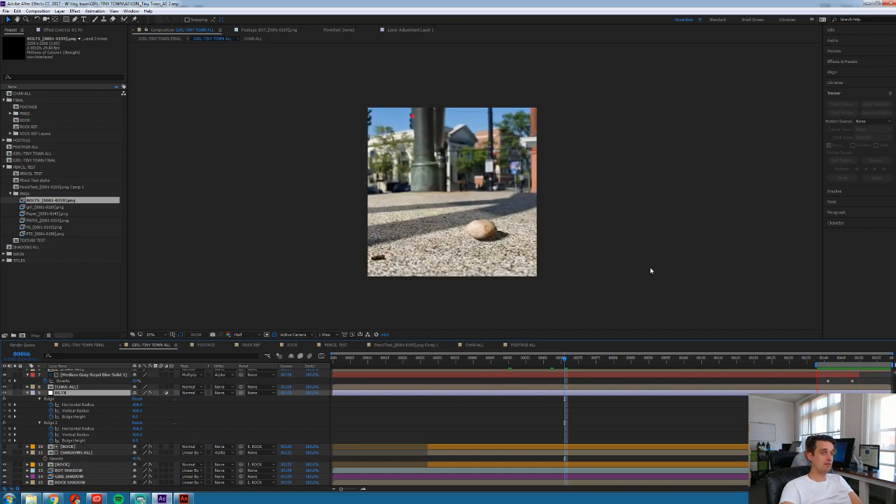
key("space")
At frame 143, create a solid directly above the BG FX layer, coloured with medium purple sampled from the girl's hair
left_click(837, 358)
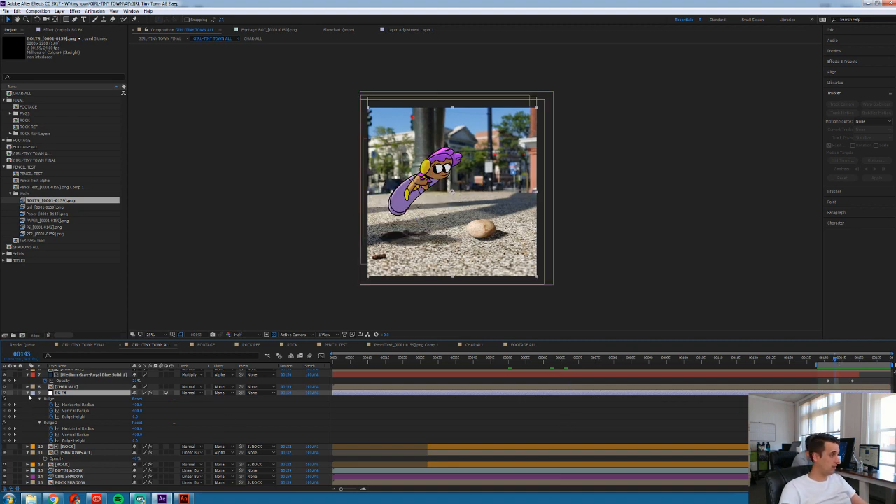
left_click(28, 393)
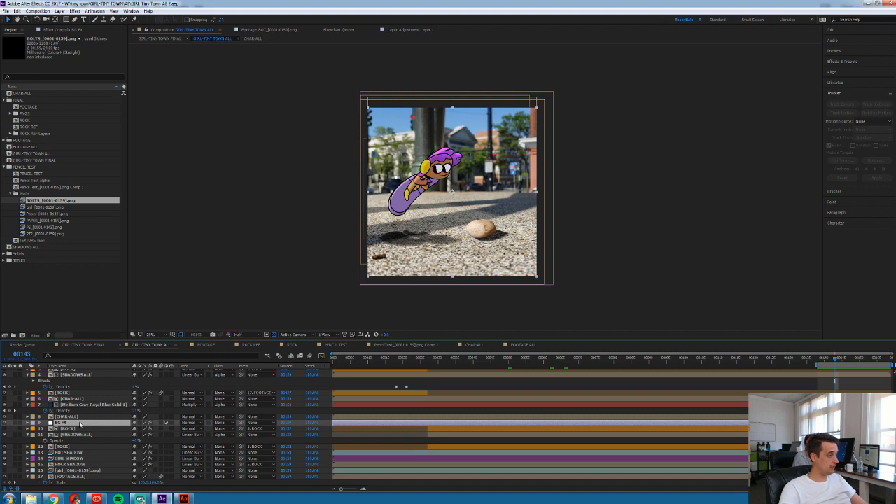
key("ctrl+shift+y")
left_click(112, 187)
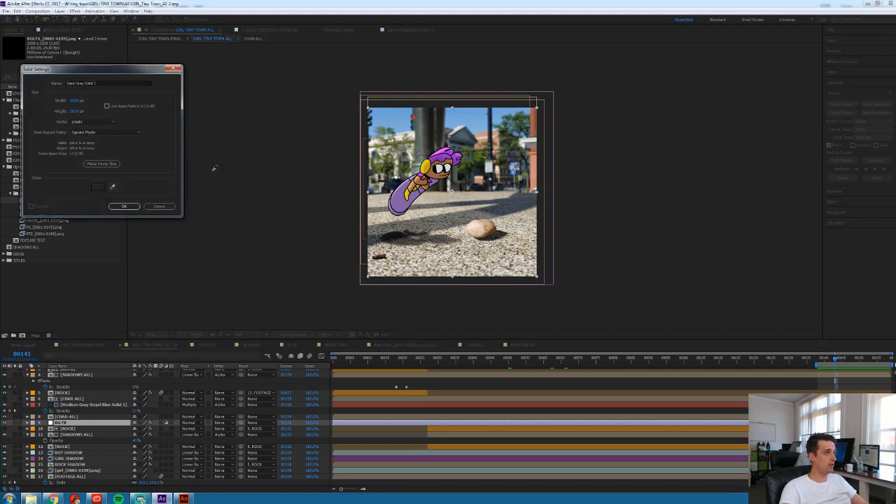
left_click(444, 149)
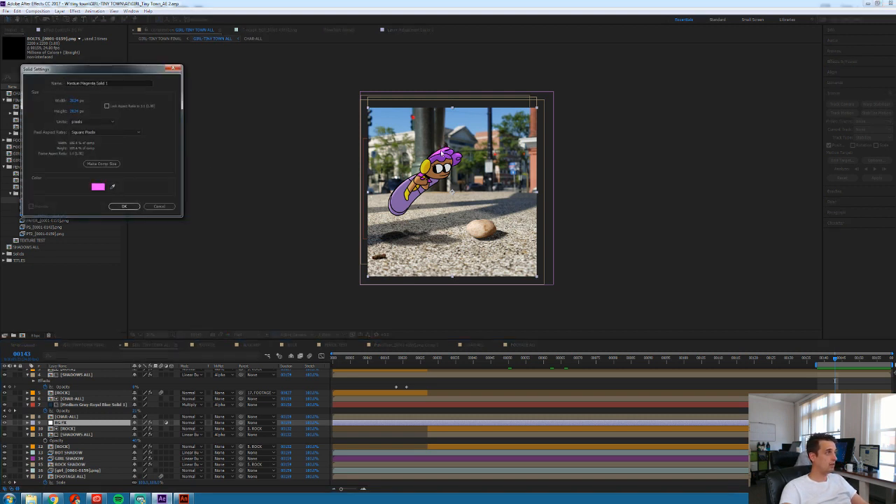
left_click(113, 187)
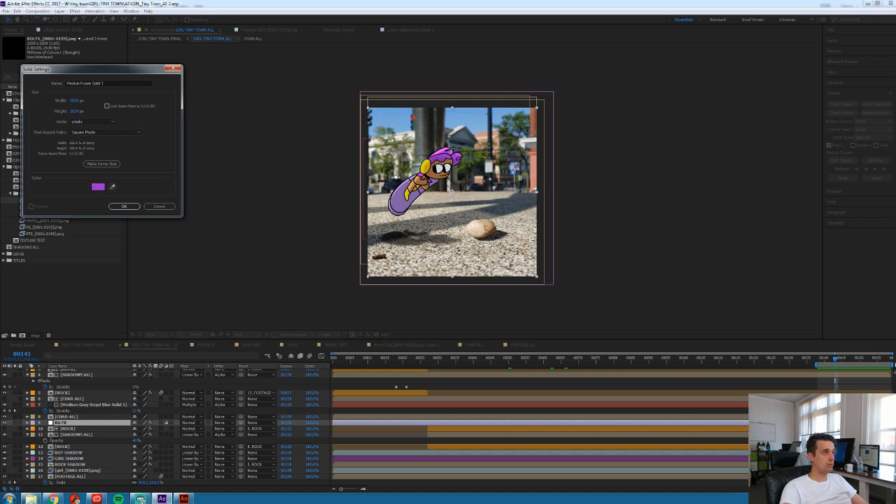
left_click(454, 151)
left_click(124, 206)
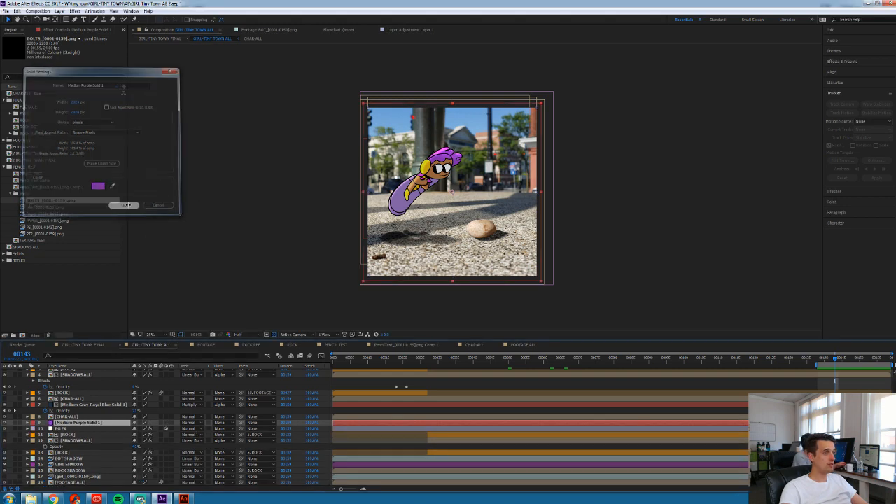
Set the purple solid's opacity to 51%
key("t")
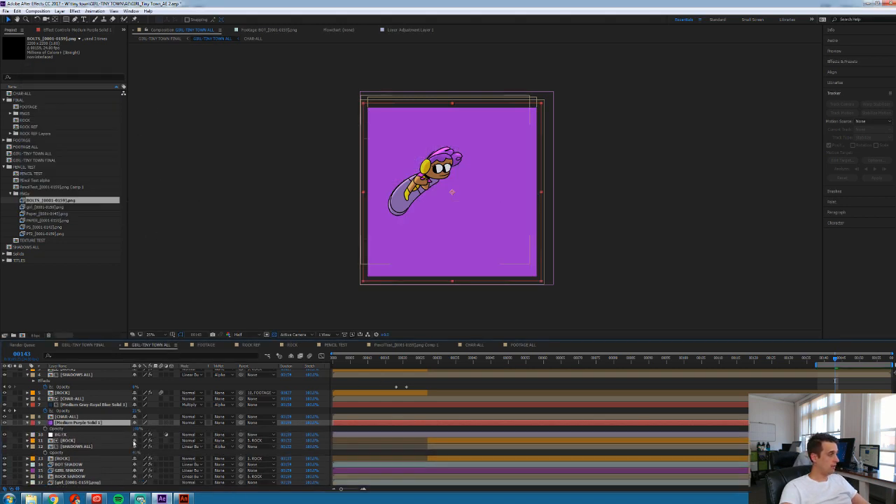
type("51")
key("Return")
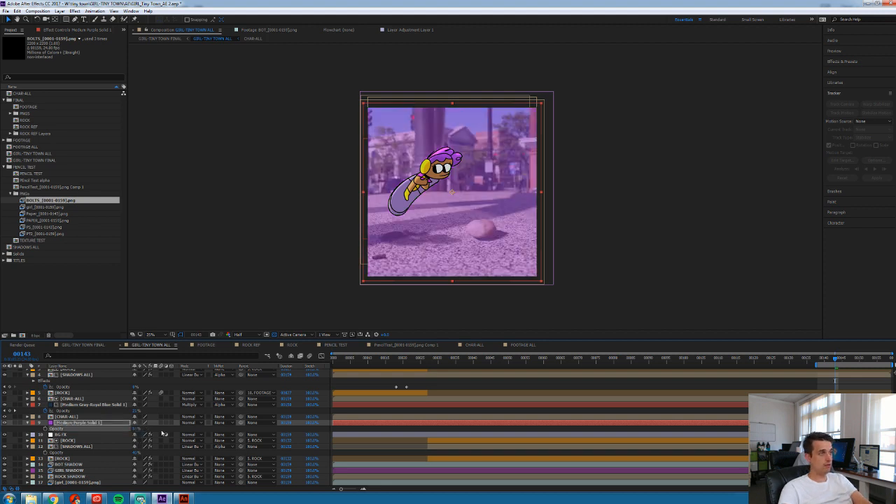
At frame 141, draw a closed Pen tool mask on the purple solid, running from the board's tail to a point ahead of the girl
key("Page_Up")
key("Page_Up")
key("Page_Up")
key("Page_Up")
key("Page_Up")
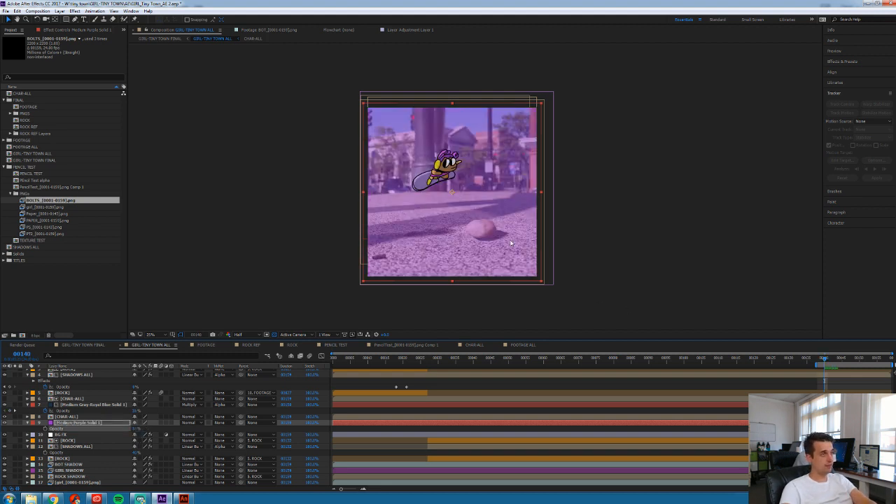
key("Page_Down")
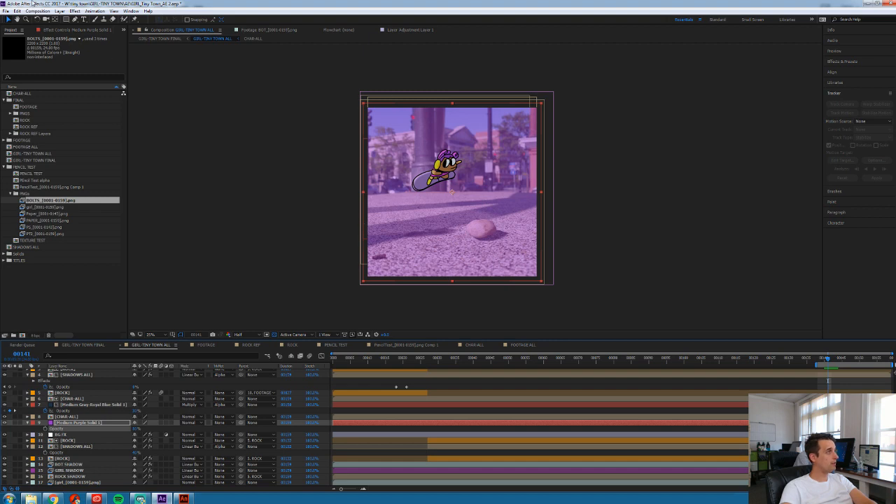
left_click(75, 19)
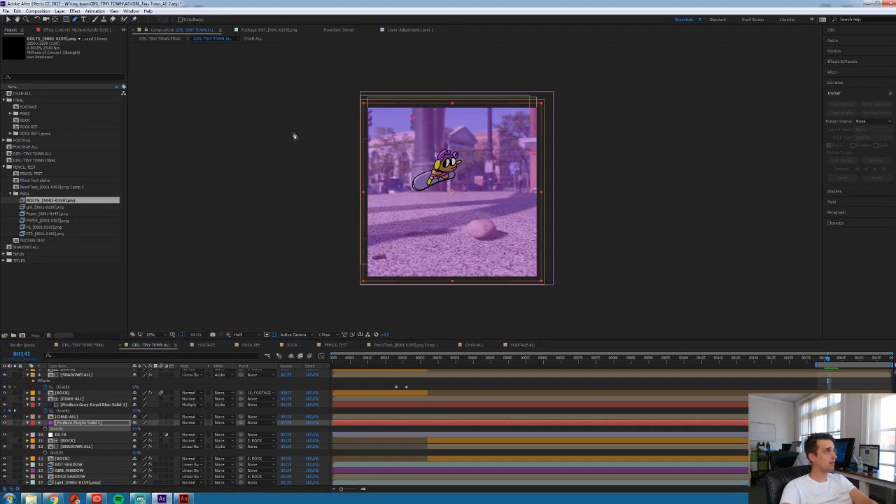
left_click(410, 189)
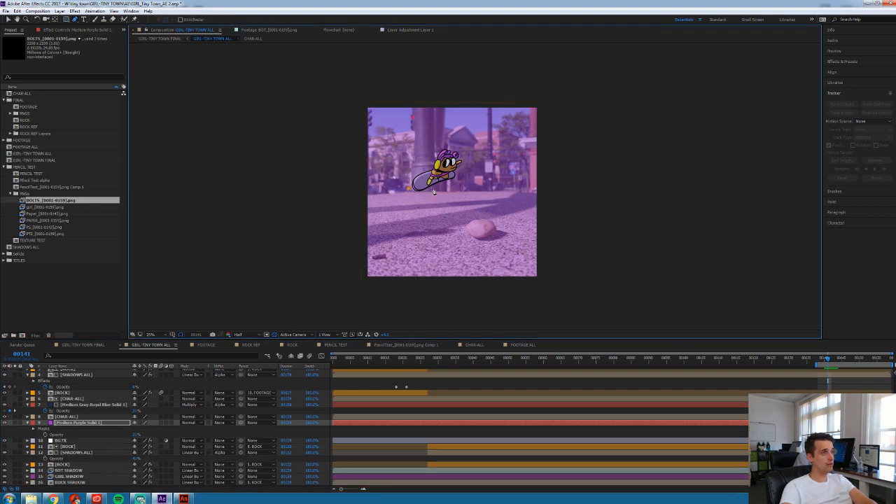
left_click(488, 163)
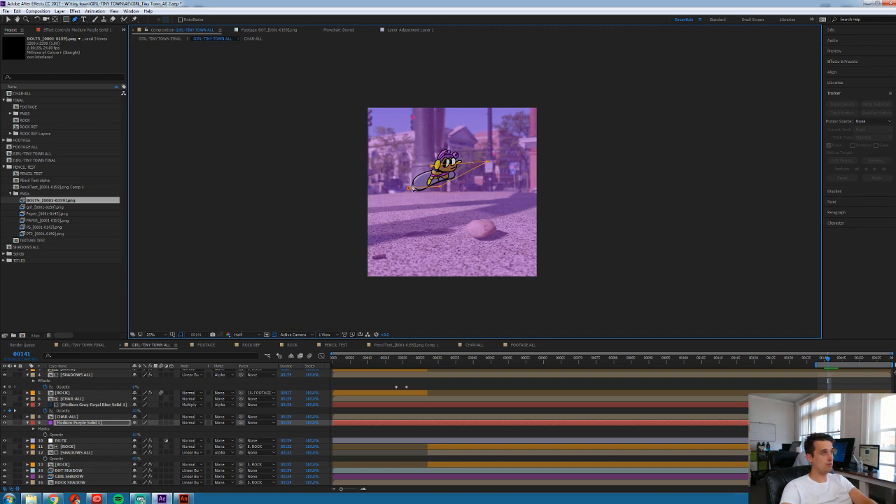
left_click(410, 189)
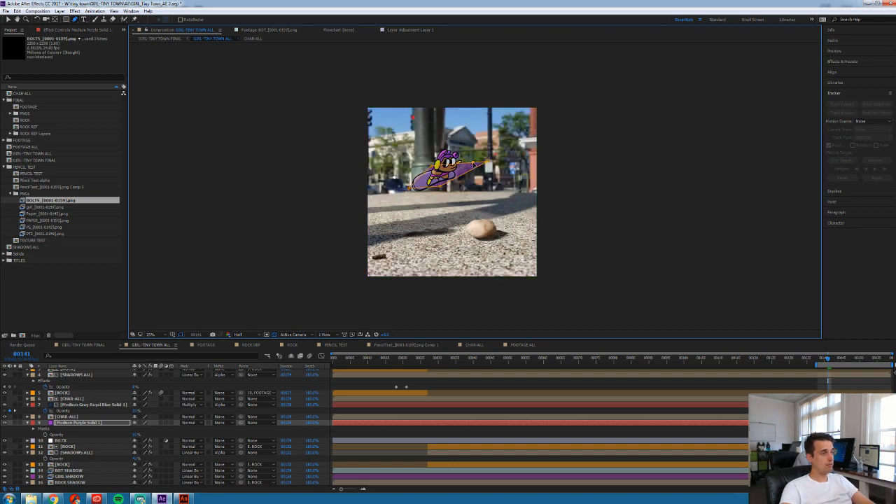
Pull the mask's front tip back closer to the girl and nudge its rear point against the board's tail
key("v")
left_click_drag(488, 166, 472, 166)
left_click_drag(411, 188, 411, 187)
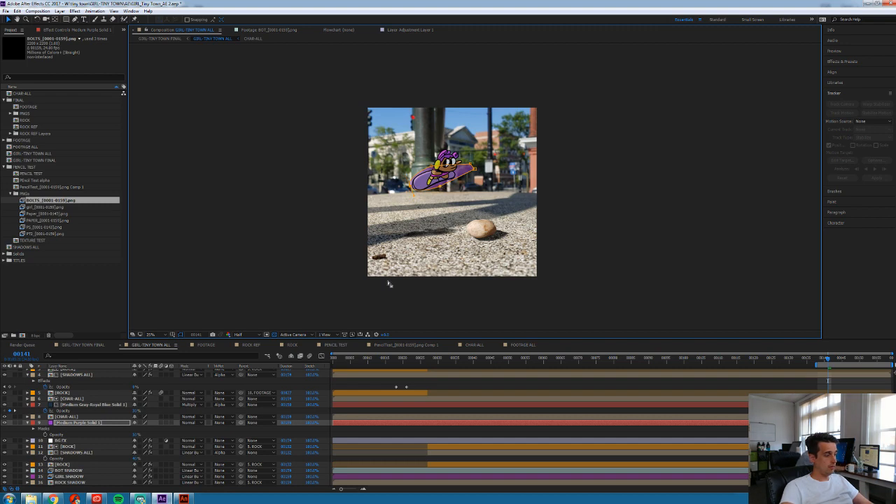
Enable Mask Path keyframing on the purple solid at frame 141, check the neighbouring frames and return to that keyframe's time
key("m")
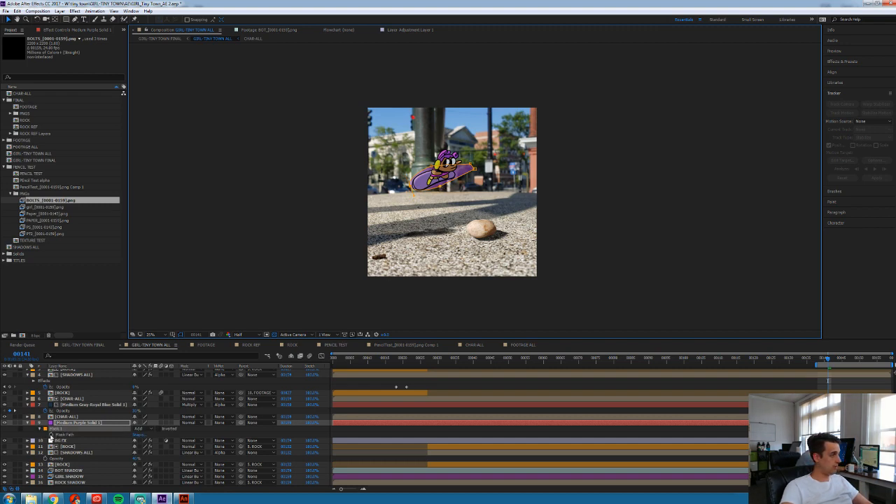
key("Page_Up")
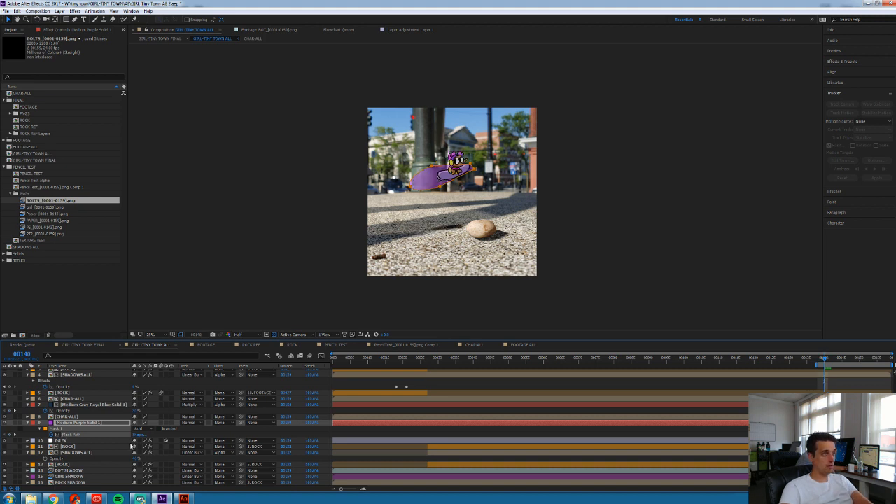
key("Page_Down")
key("Page_Down")
key("Page_Down")
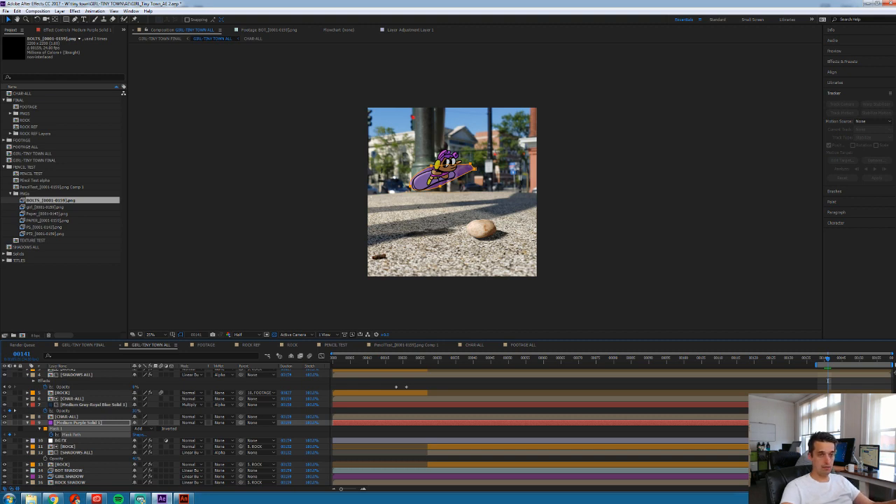
right_click(828, 435)
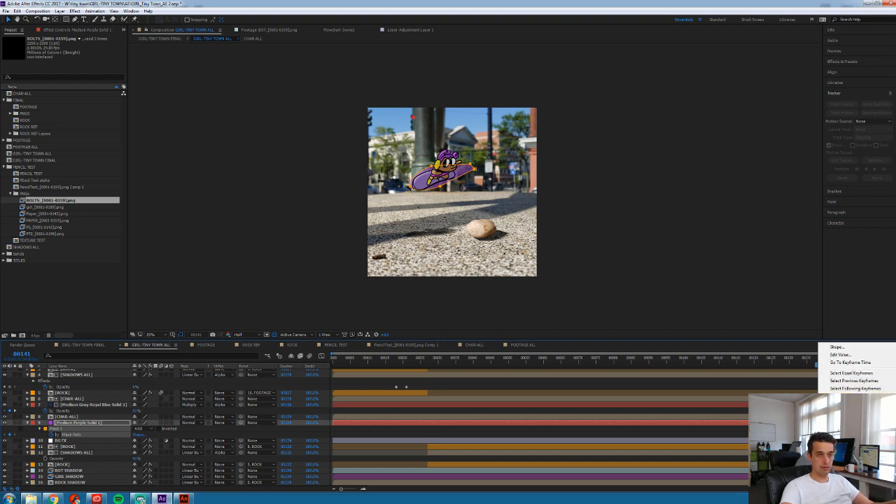
mouse_move(840, 430)
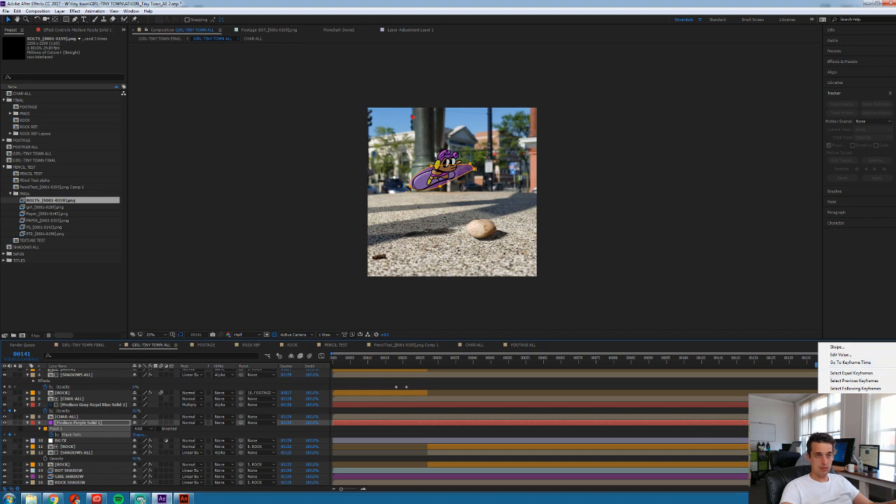
left_click(850, 363)
left_click(828, 435)
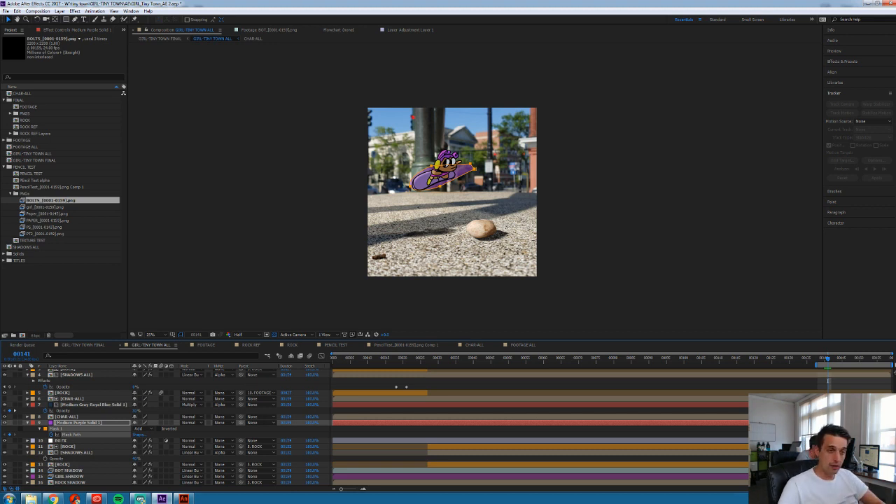
Reselect the purple solid's mask and adjust its lower middle point to refine the smear's bottom edge under the board
left_click(430, 162)
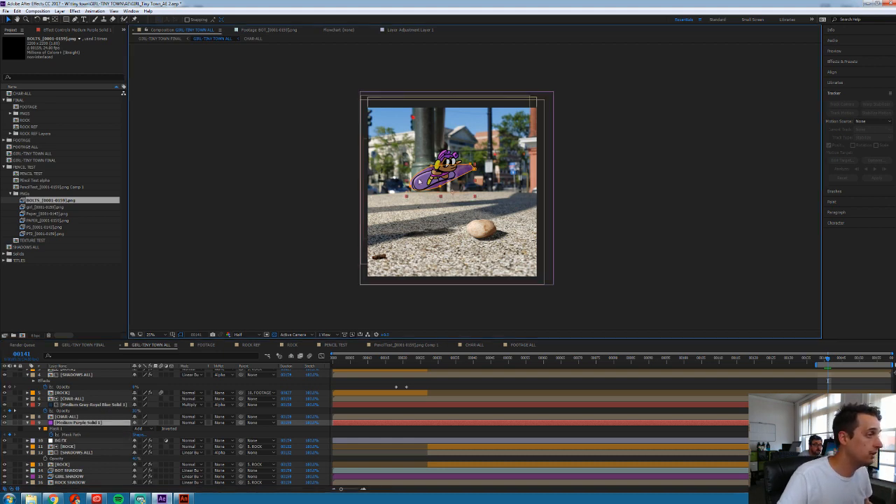
left_click(437, 175)
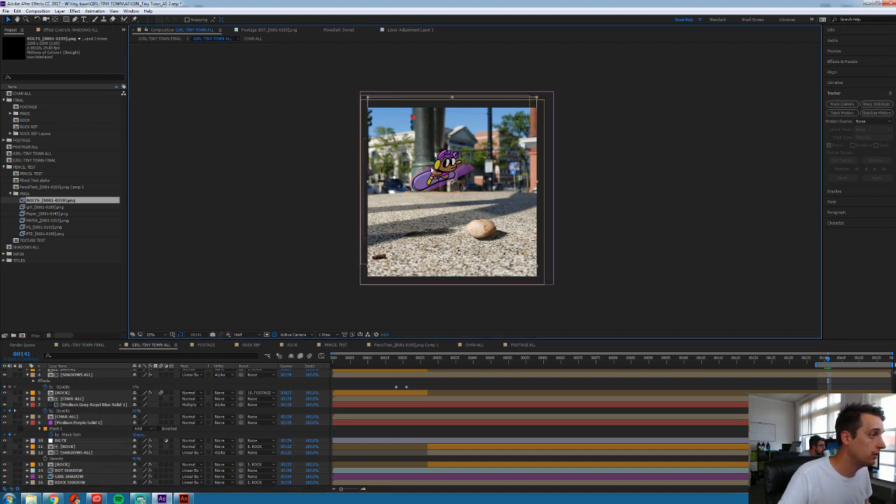
left_click(78, 423)
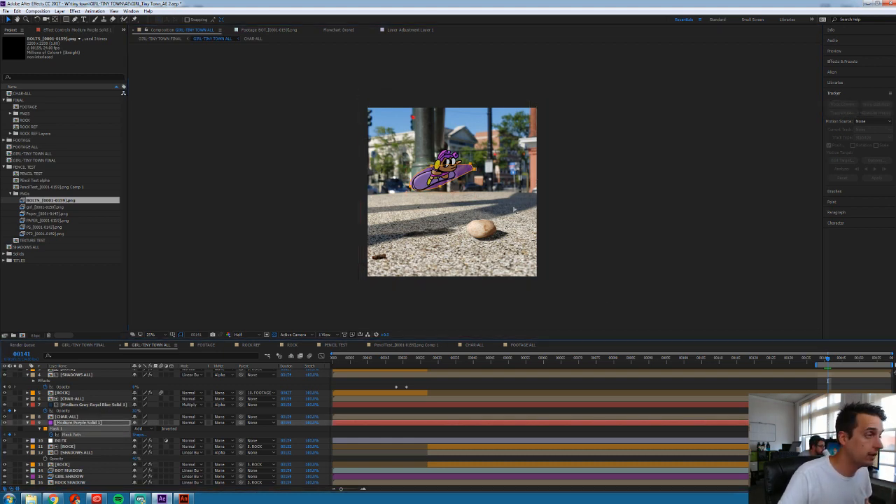
left_click(432, 167)
left_click(441, 186)
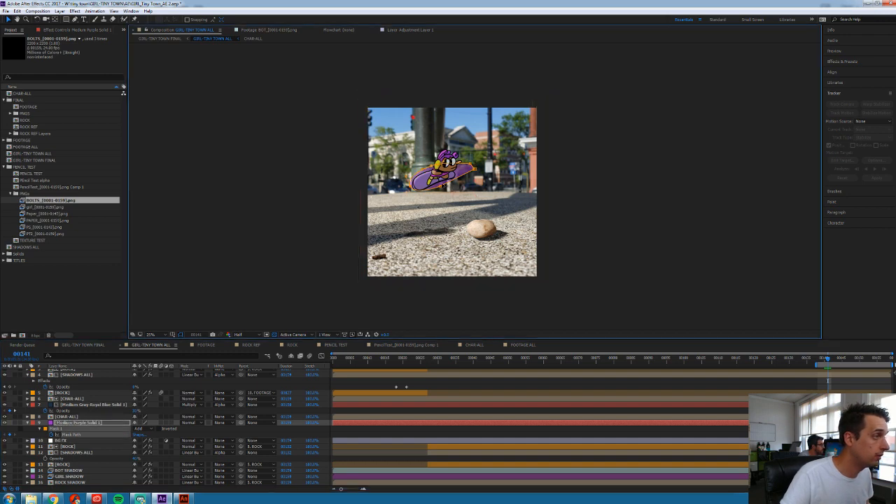
left_click_drag(442, 189, 442, 187)
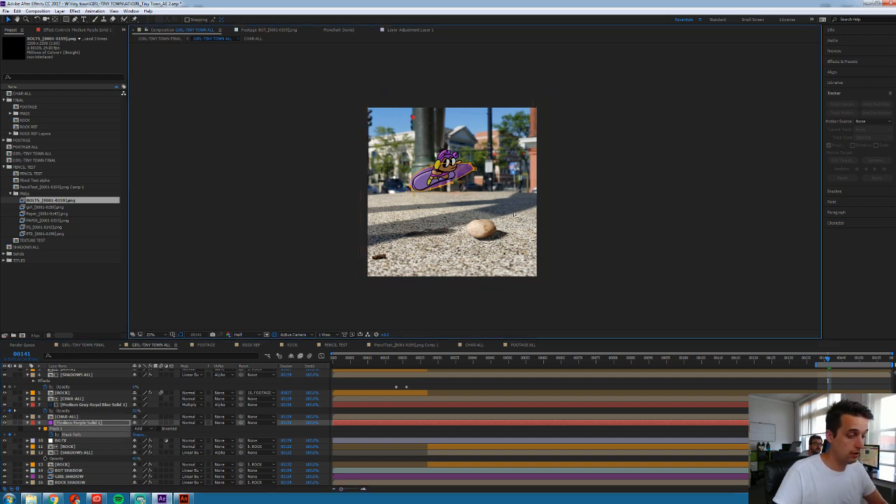
At frame 142, reshape the purple solid's mask around the tilted board, moving its tail, upper, lower and front tip points
key("Page_Down")
left_click_drag(426, 188, 389, 216)
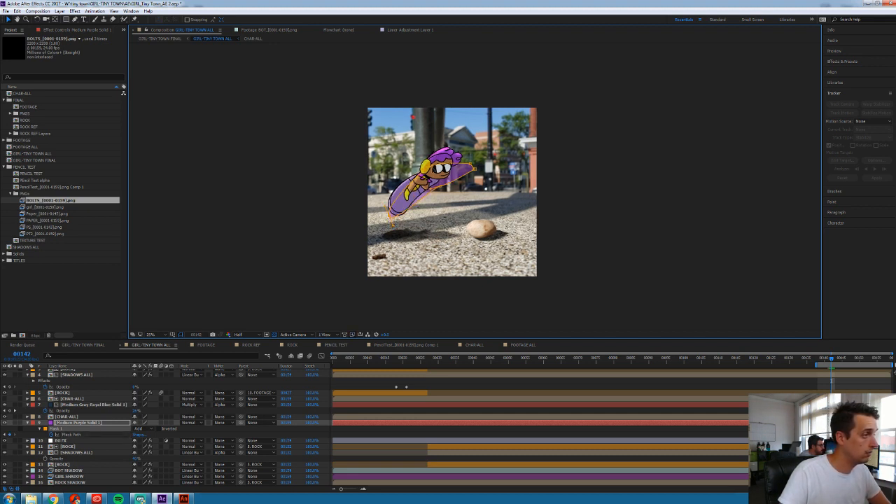
left_click_drag(432, 166, 393, 180)
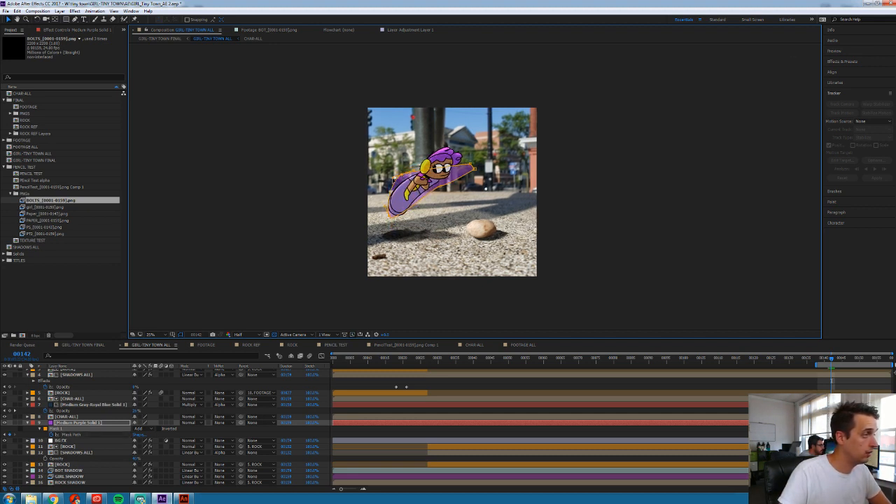
left_click_drag(441, 187, 447, 191)
mouse_move(395, 226)
left_mouse_down()
mouse_move(405, 230)
mouse_move(393, 218)
left_mouse_up()
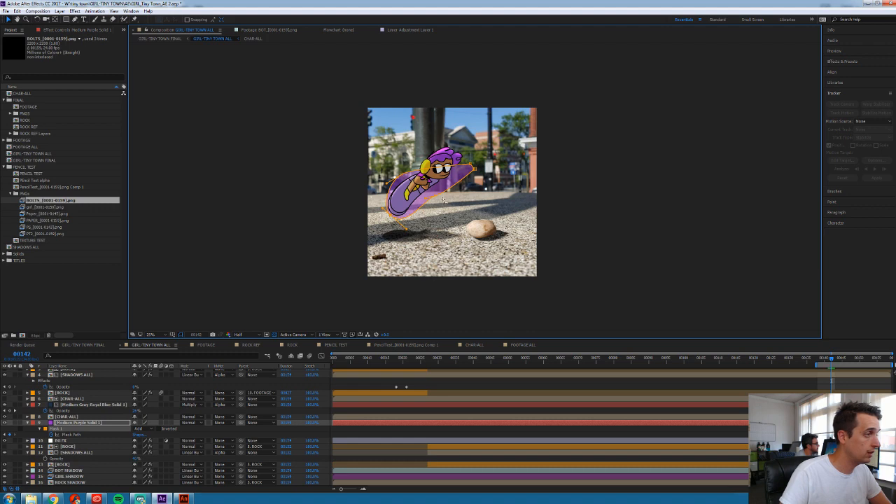
left_click_drag(441, 191, 467, 170)
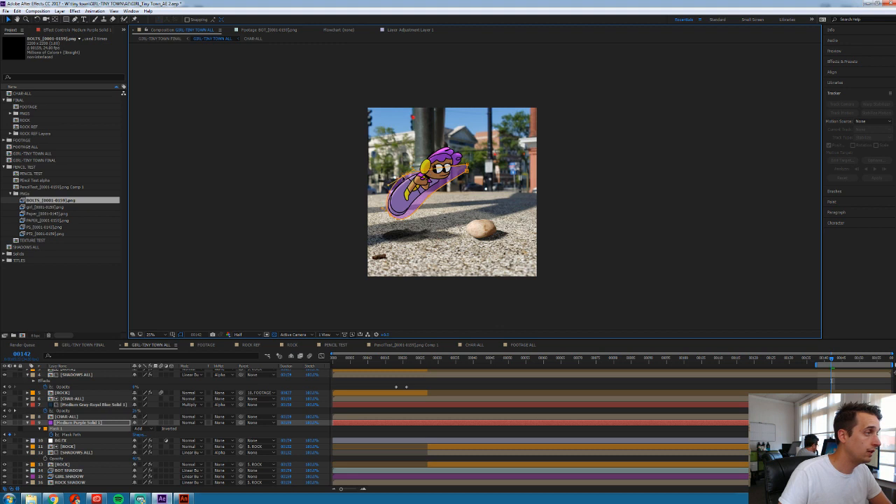
Nudge the purple mask's front tip slightly back at frame 141, comparing it against frame 142
key("Page_Up")
key("Page_Down")
key("Page_Up")
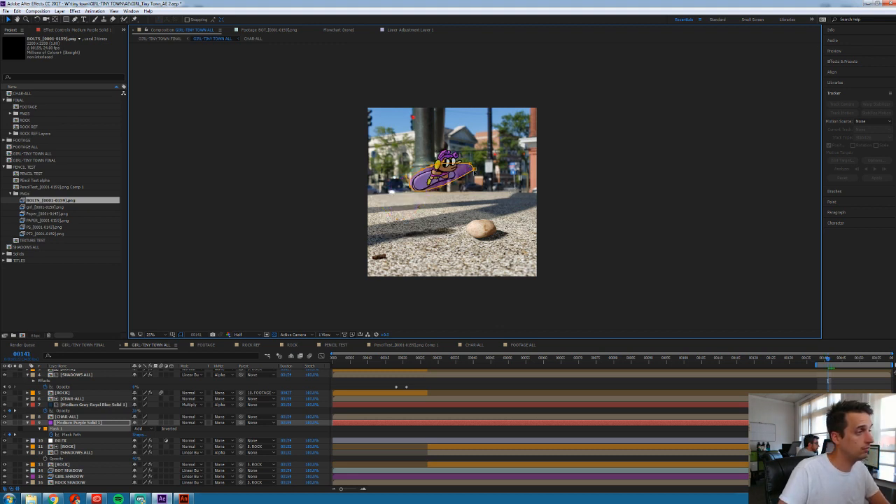
mouse_move(475, 169)
left_mouse_down()
mouse_move(455, 181)
mouse_move(473, 168)
left_mouse_up()
key("Page_Down")
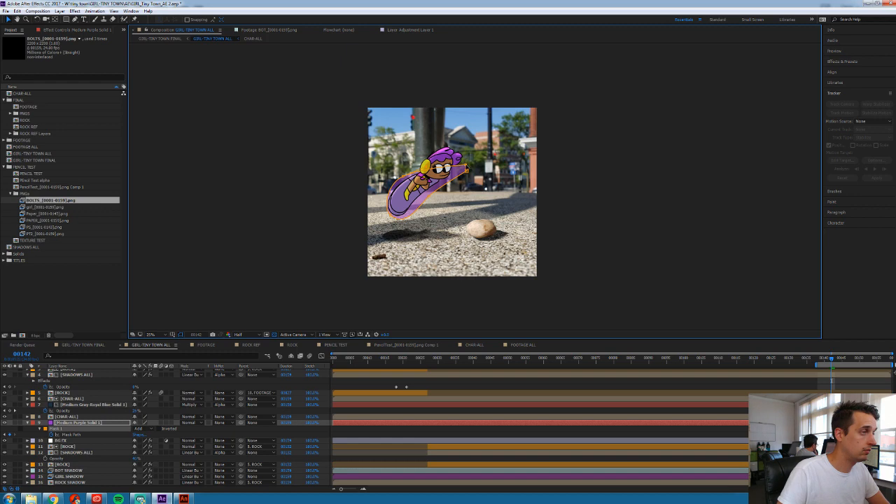
key("Page_Up")
key("Page_Down")
key("Page_Down")
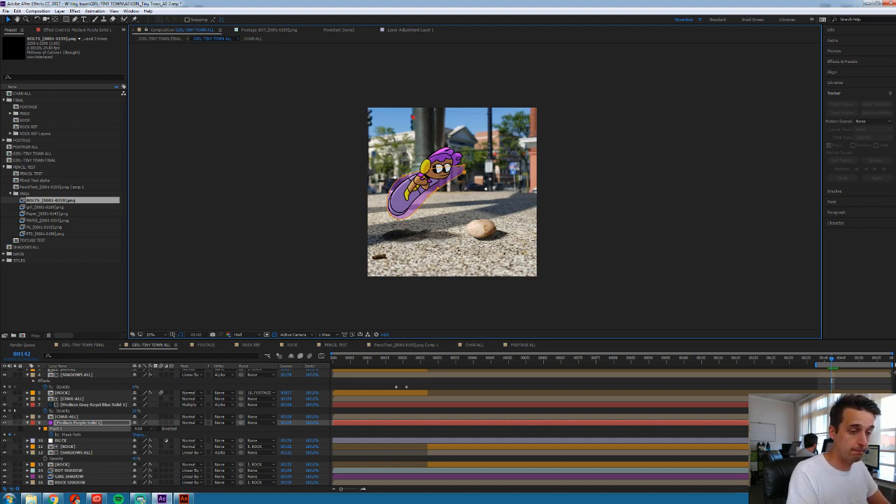
Adjust the Medium Gray-Royal Blue solid's opacity at frame 142, then reveal its mask and keyframe the Mask Path there
left_click_drag(136, 411, 144, 412)
key("Page_Down")
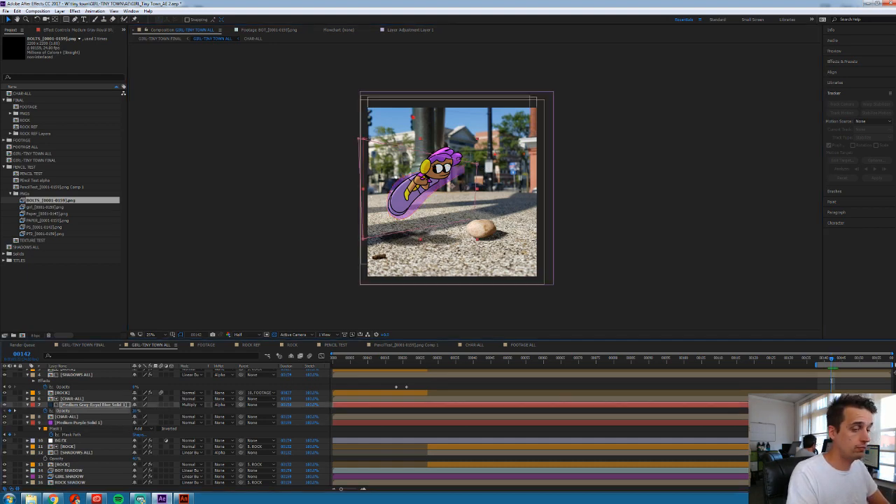
key("m")
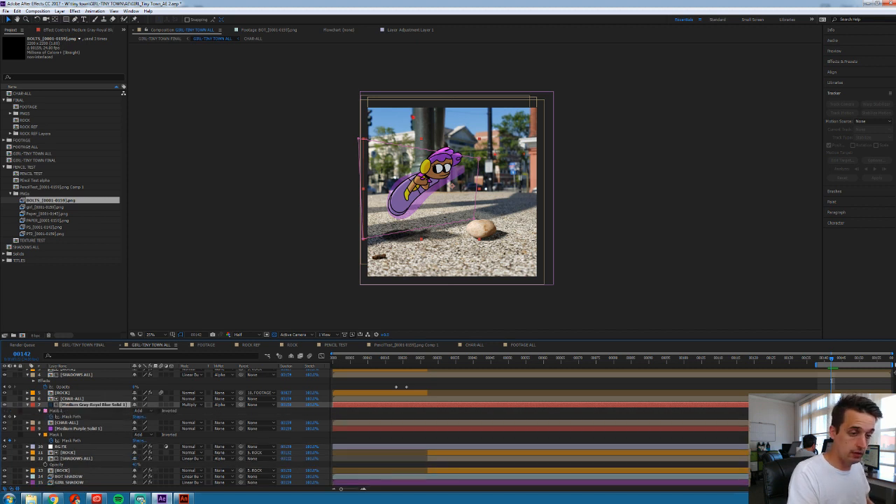
left_click_drag(350, 129, 374, 251)
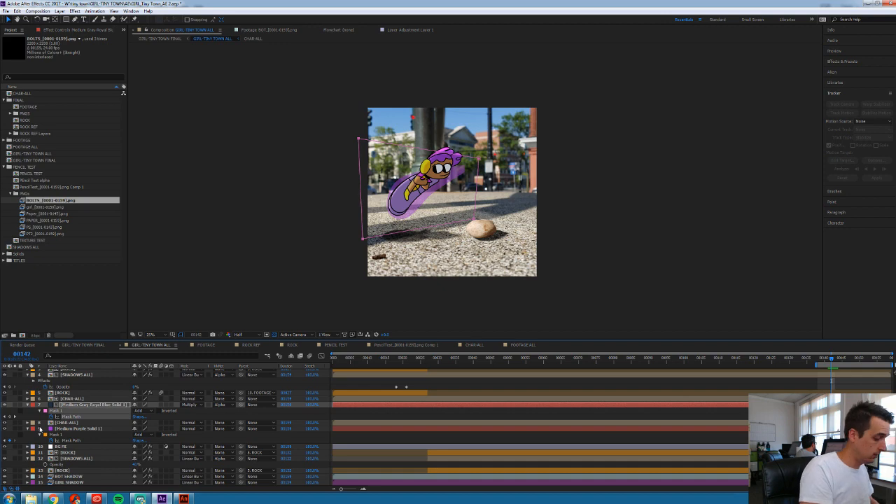
key("Page_Down")
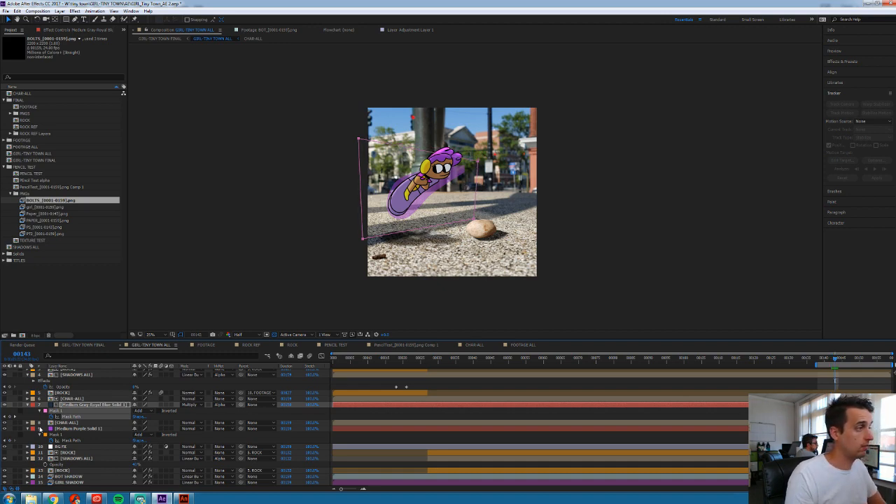
key("Page_Up")
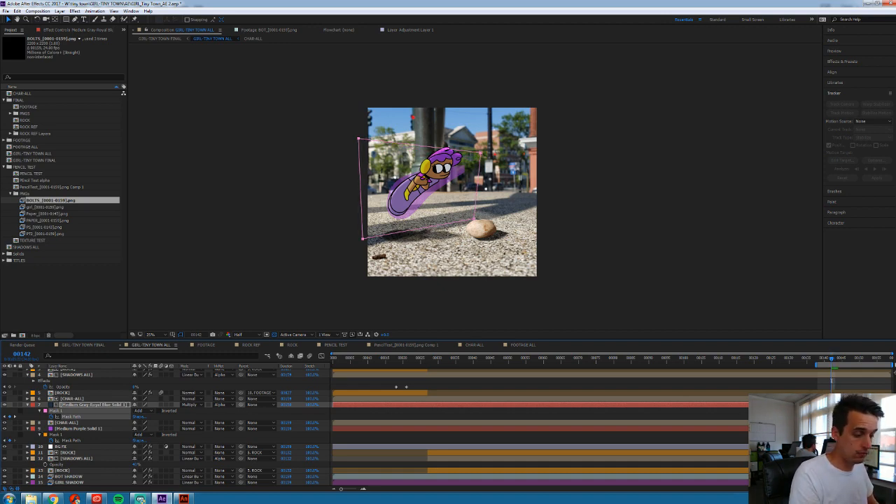
key("ctrl+z")
left_click(10, 418)
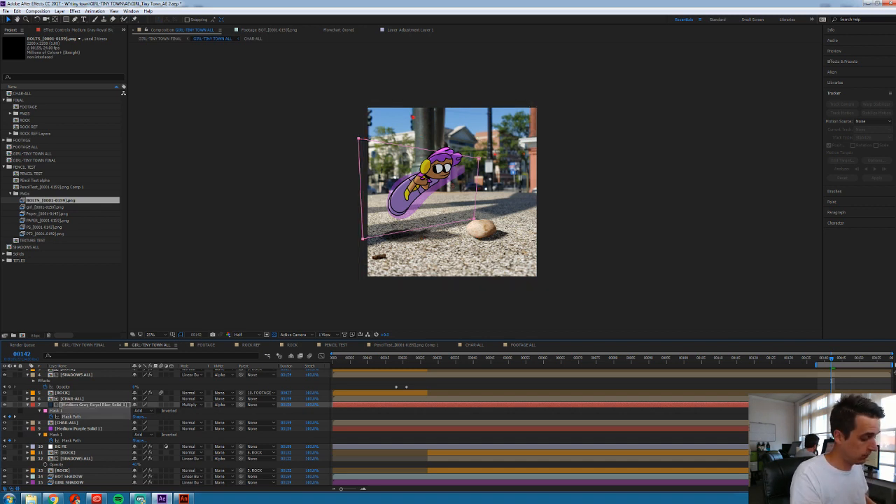
At frame 144, extend the purple solid's mask down to the board's tail and draw in its front end
key("Page_Down")
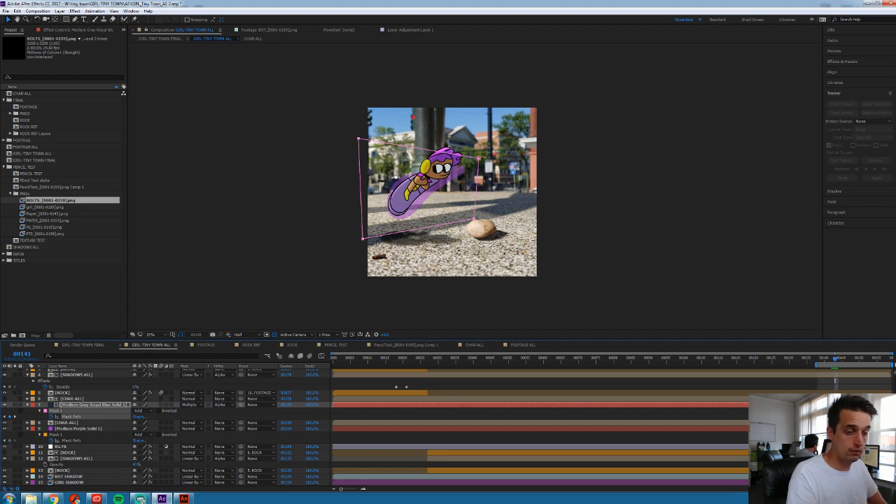
left_click(71, 441)
key("Page_Up")
key("Page_Down")
key("Page_Down")
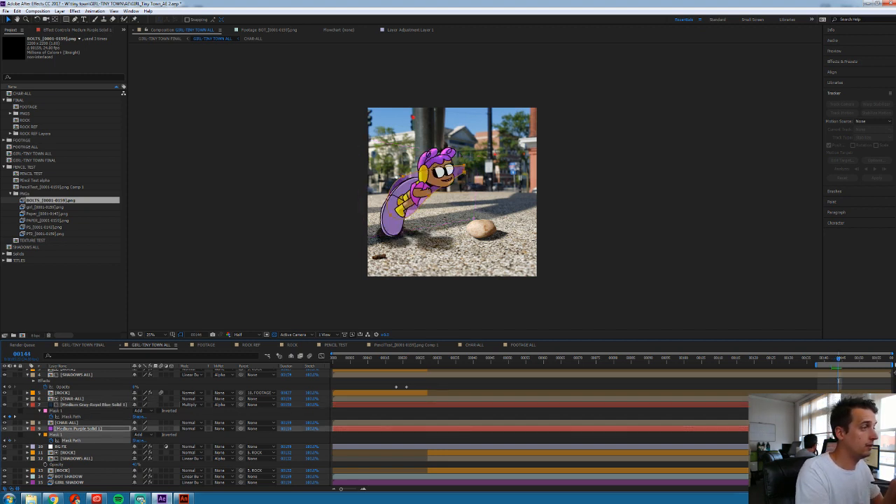
left_click_drag(390, 217, 384, 238)
double_click(459, 187)
left_click_drag(464, 183, 452, 175)
left_click_drag(427, 203, 436, 206)
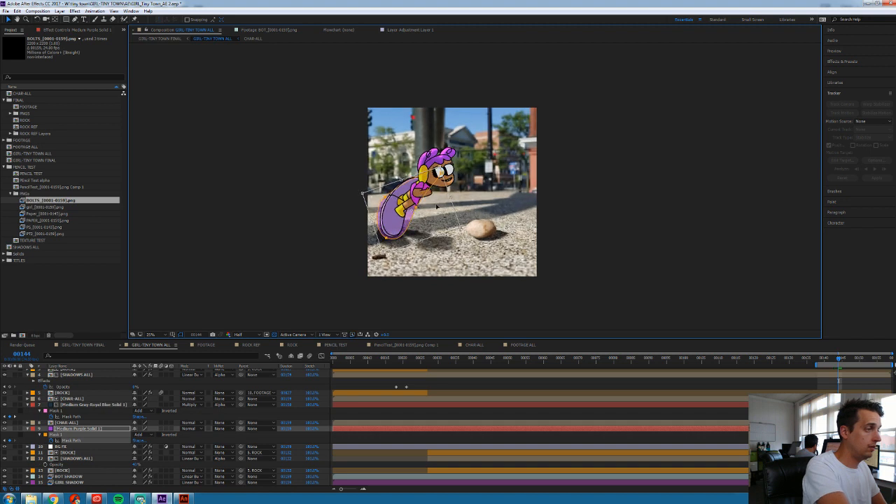
double_click(470, 196)
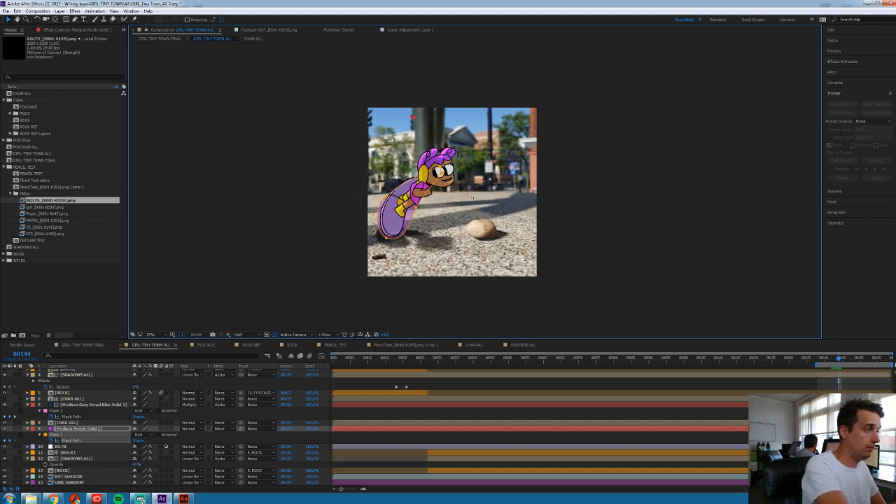
Reselect the purple mask at frame 144, stretch its front tip ahead of the girl's face and refine its upper curve
left_click(465, 189)
key("Page_Up")
key("Page_Down")
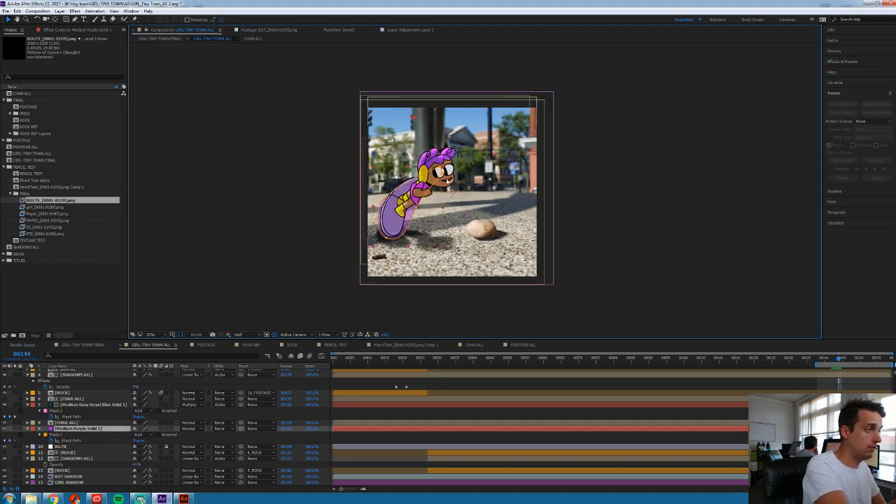
left_click(445, 179)
left_click(79, 428)
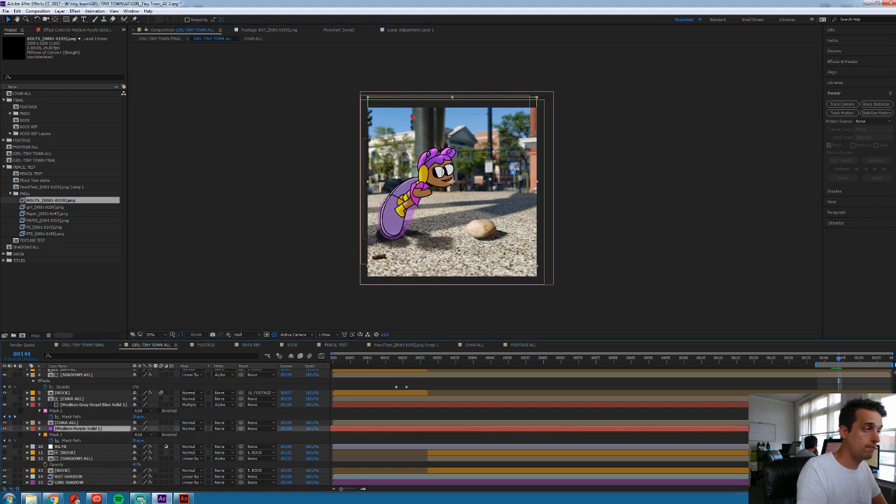
left_click_drag(441, 174, 458, 156)
left_click_drag(407, 182, 409, 169)
left_click_drag(418, 207, 416, 207)
left_click_drag(455, 176, 411, 163)
left_click(389, 193)
key("space")
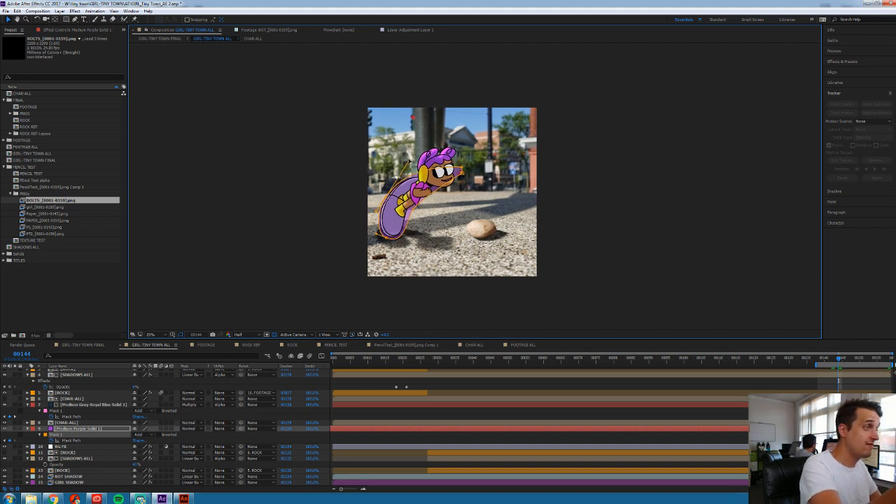
key("space")
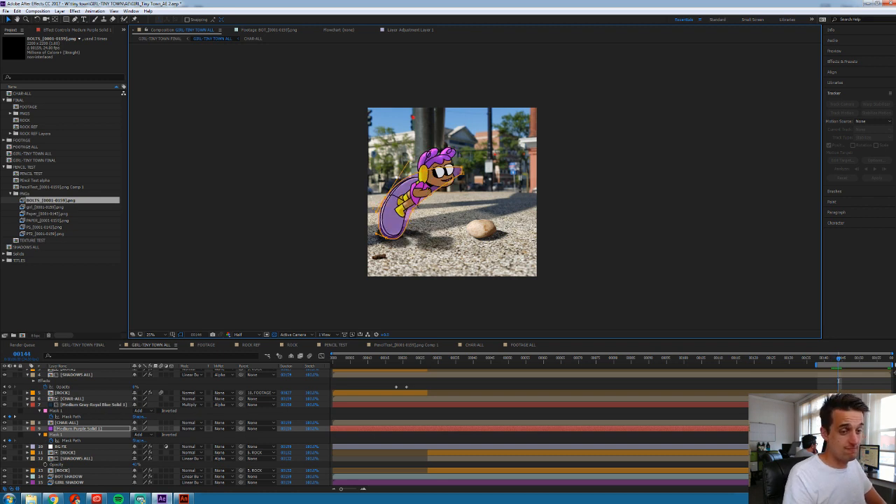
Select the purple solid's mask at frame 143, undo the last change and recheck the mask on the neighbouring frames
left_click(560, 438)
key("Page_Up")
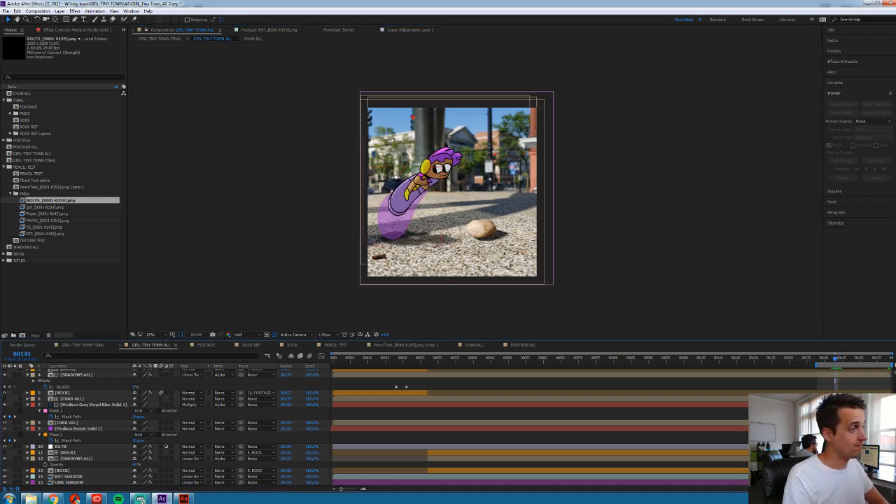
left_click(56, 434)
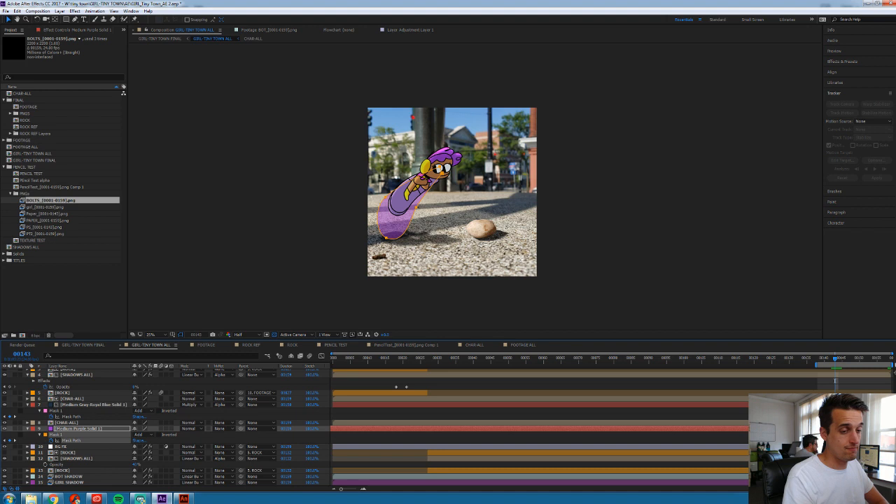
key("ctrl+z")
key("Page_Down")
key("Page_Up")
key("Page_Up")
key("Page_Up")
key("Page_Down")
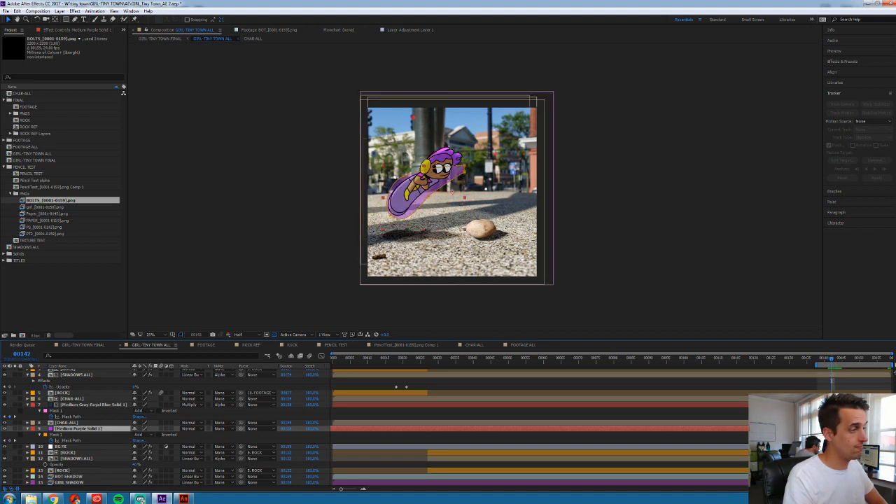
Step back and forth through frames 140 to 144 to compare the purple mask with the girl's pose in each
key("Page_Down")
key("Page_Up")
key("Page_Up")
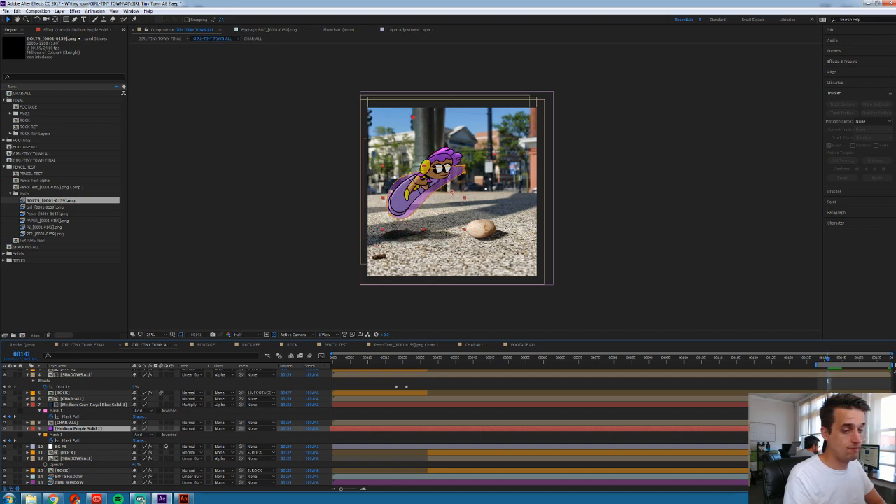
key("Page_Up")
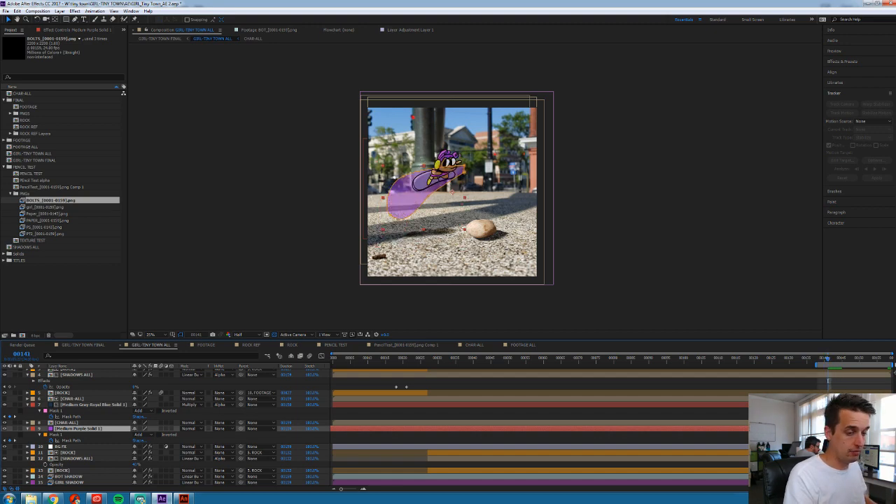
key("Page_Down")
key("Page_Down")
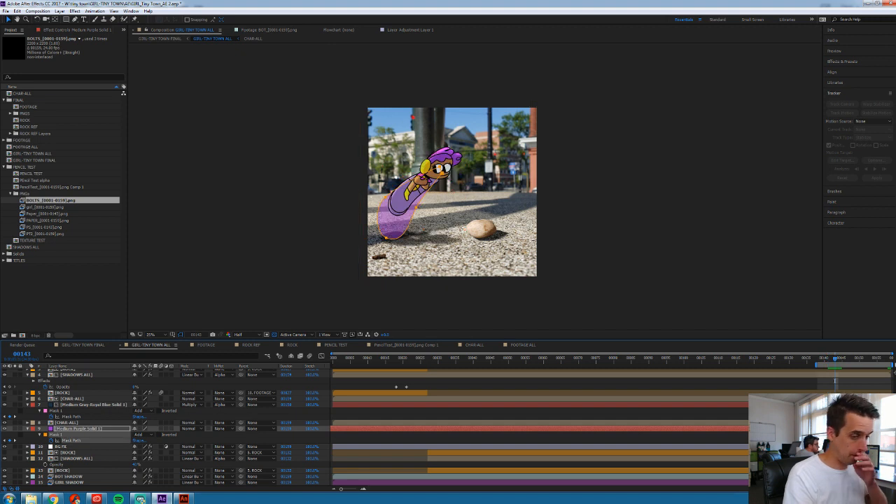
key("Page_Down")
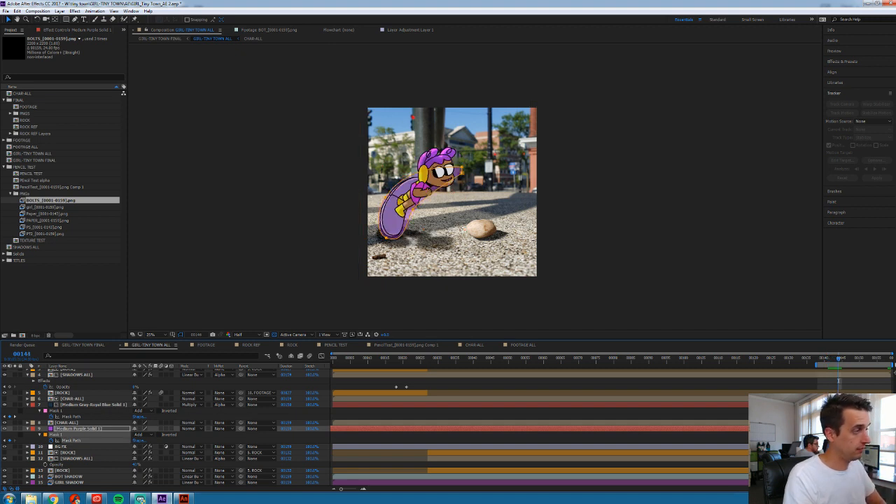
key("Page_Up")
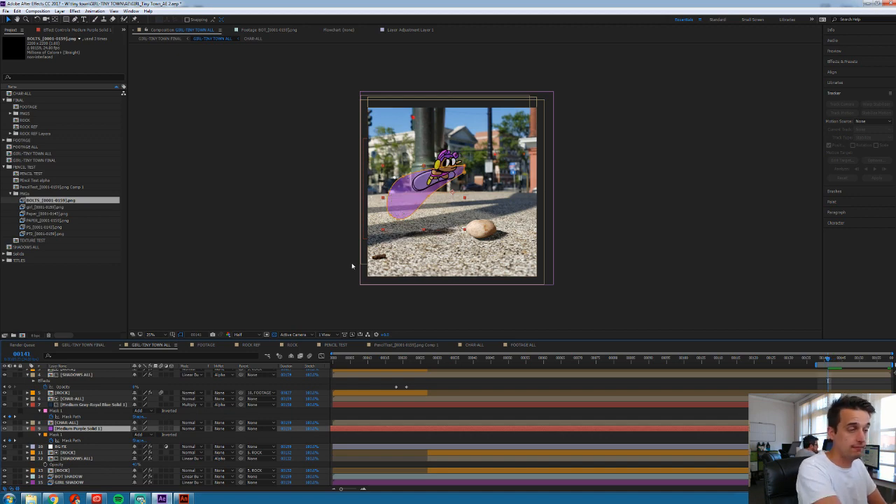
key("Page_Up")
key("Page_Up")
key("Page_Up")
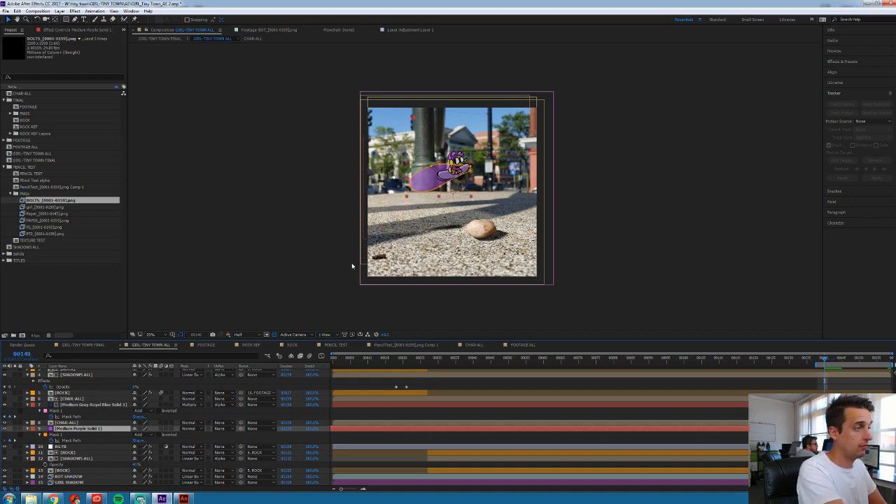
key("Page_Down")
key("Page_Down")
key("Page_Down")
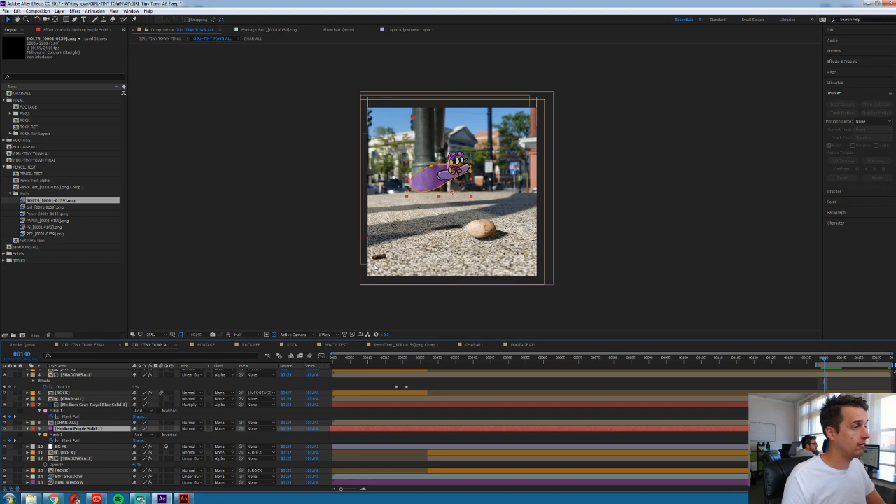
key("Page_Up")
key("Page_Up")
key("Page_Up")
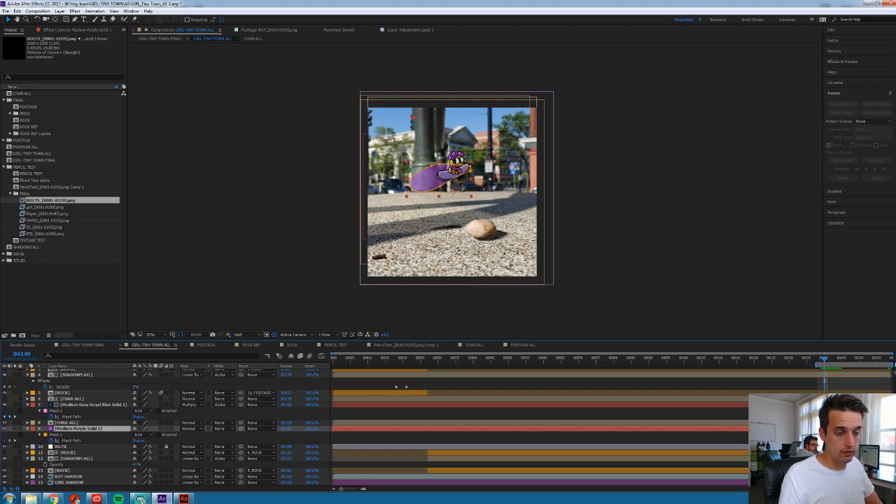
Paste the copied Mask Path keyframe onto the purple solid at frame 144
key("Page_Down")
key("Page_Down")
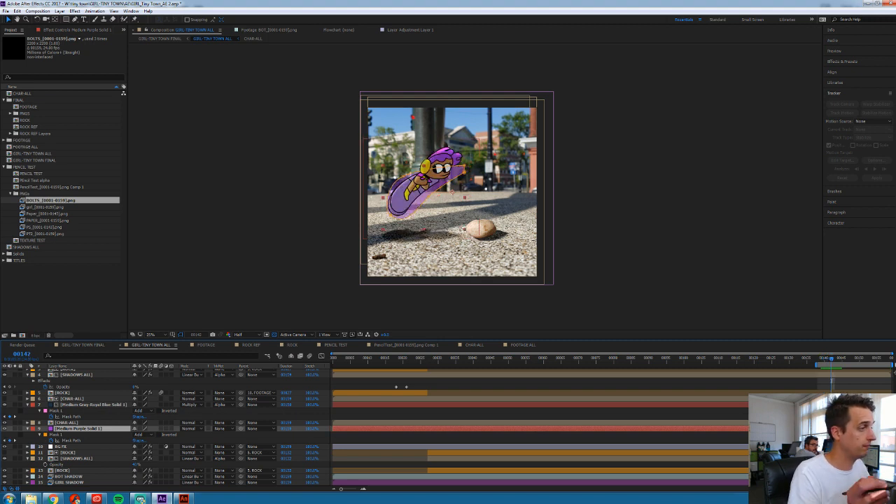
key("Page_Down")
key("Page_Down")
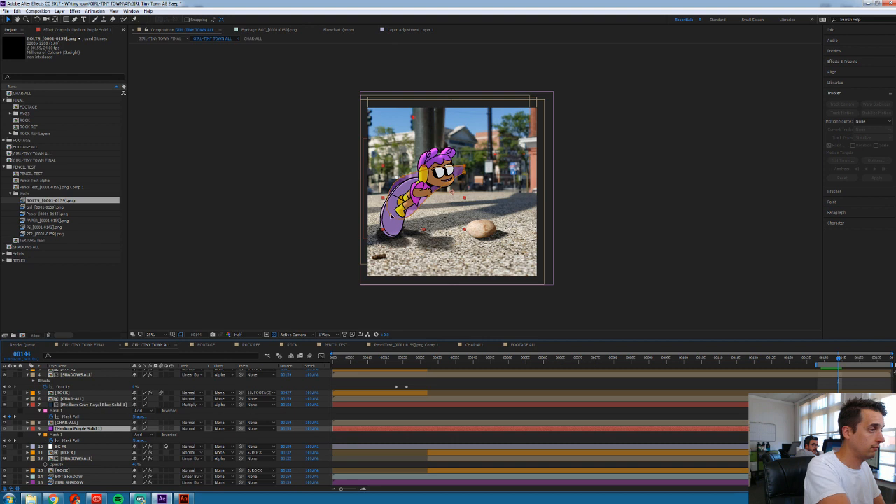
key("ctrl+v")
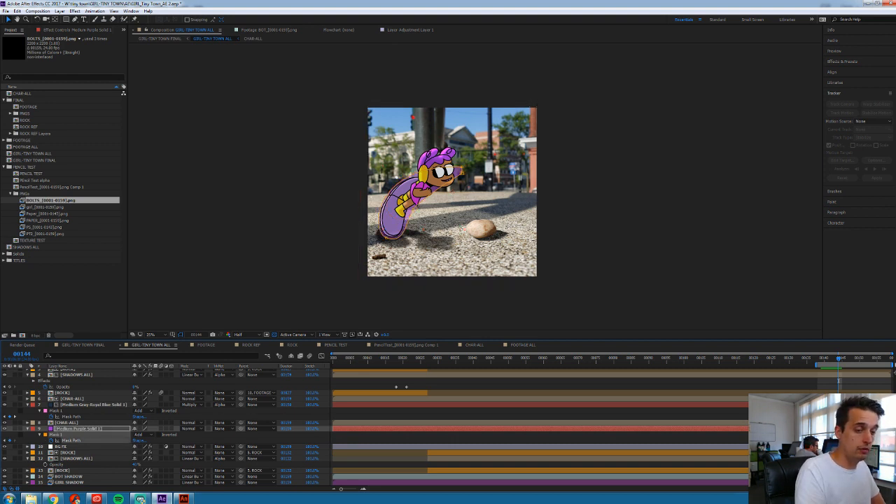
Compare the purple mask on nearby frames, and rotate and reposition it over the girl's pose at frame 146
key("Page_Up")
key("Page_Up")
key("Page_Down")
key("Page_Down")
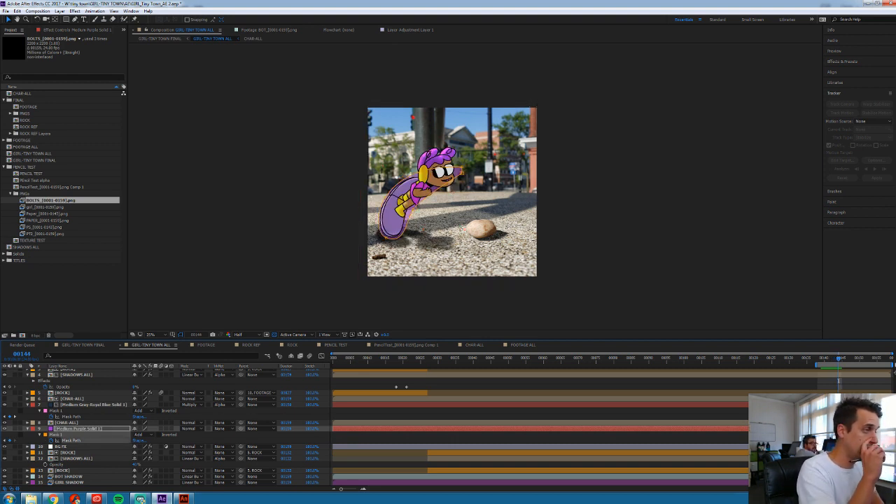
key("Page_Down")
key("Page_Down")
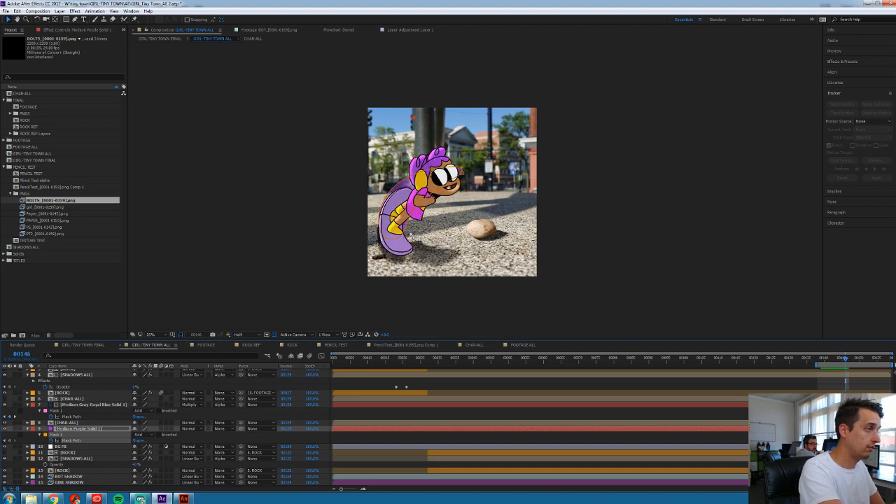
left_click(434, 208)
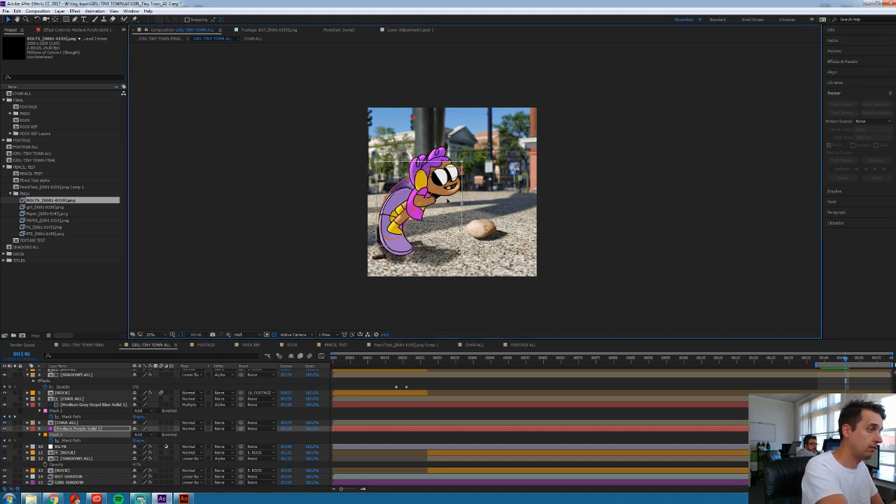
left_click_drag(468, 158, 462, 152)
left_click_drag(414, 215, 418, 225)
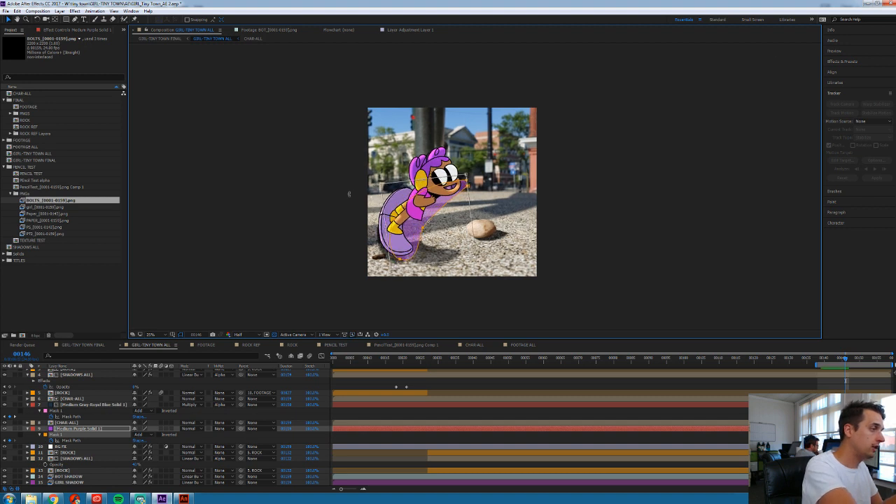
key("Return")
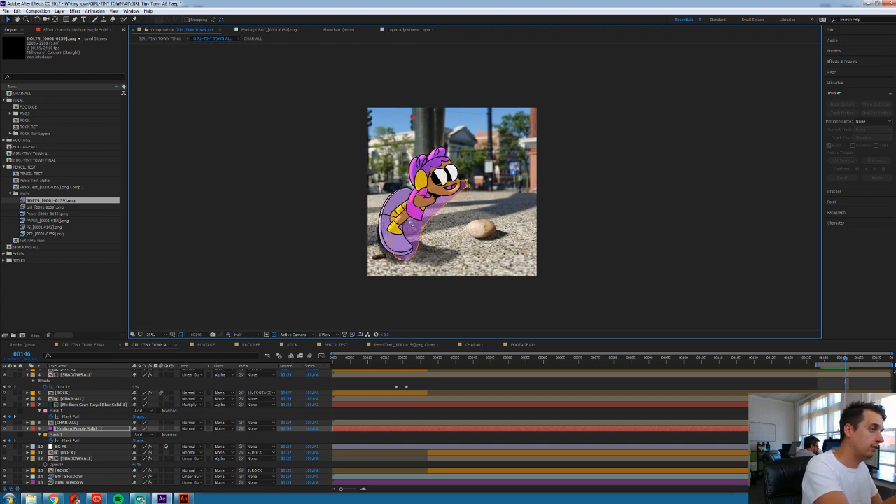
Reshape the purple mask's points and curves at frame 146 to hug the curved purple body below the girl
left_click(435, 242)
left_click_drag(393, 221, 376, 216)
left_click_drag(397, 261, 383, 258)
left_click_drag(420, 236, 418, 209)
left_click_drag(419, 262, 435, 254)
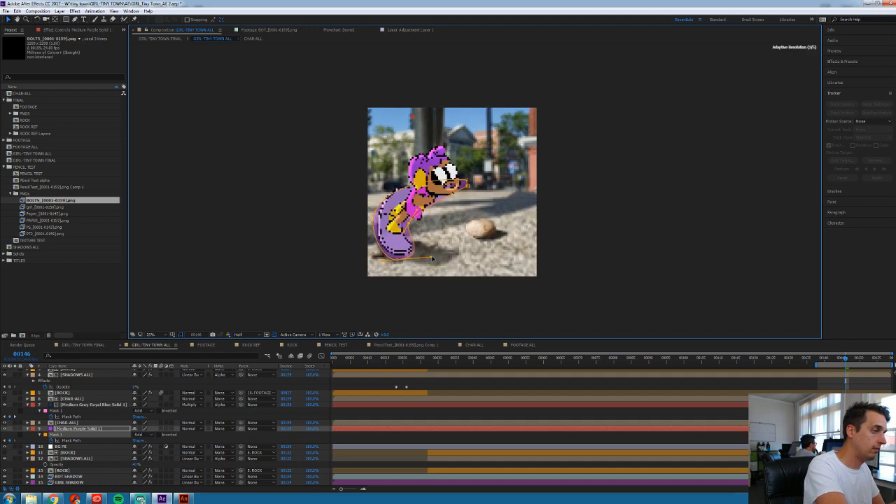
left_click_drag(376, 214, 383, 217)
left_click_drag(401, 259, 400, 261)
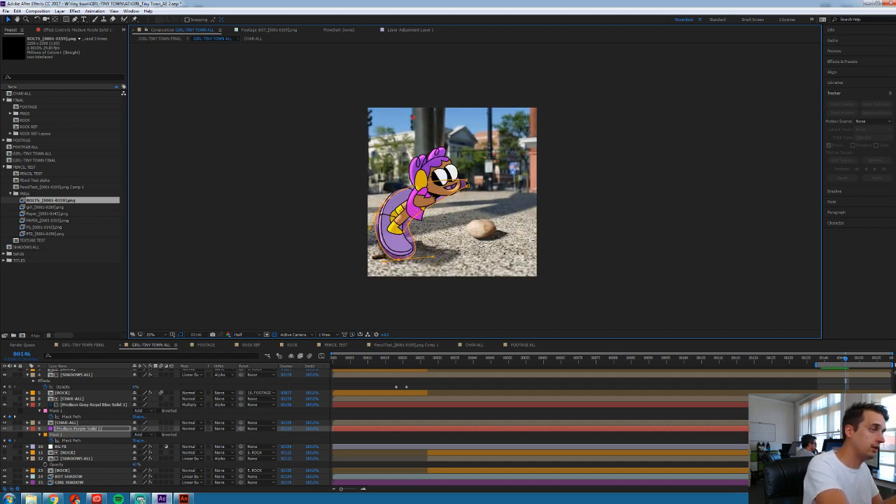
left_click_drag(397, 180, 392, 167)
left_click_drag(406, 226, 404, 224)
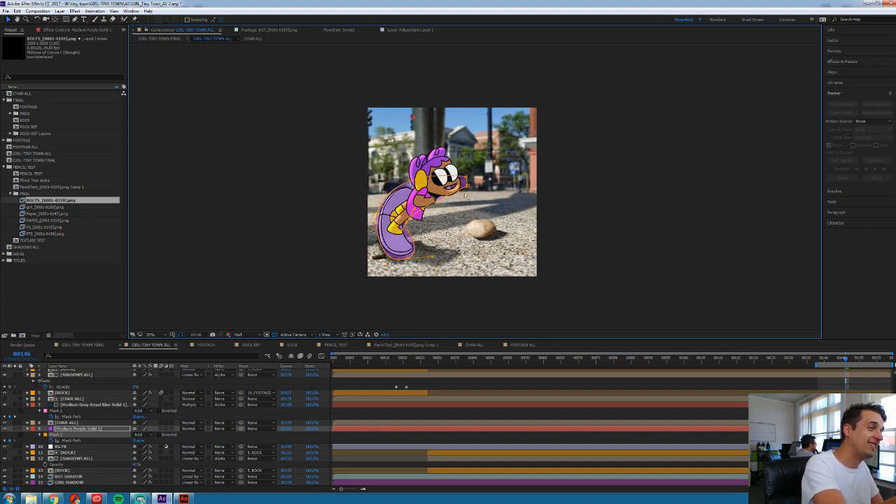
left_click_drag(468, 185, 467, 184)
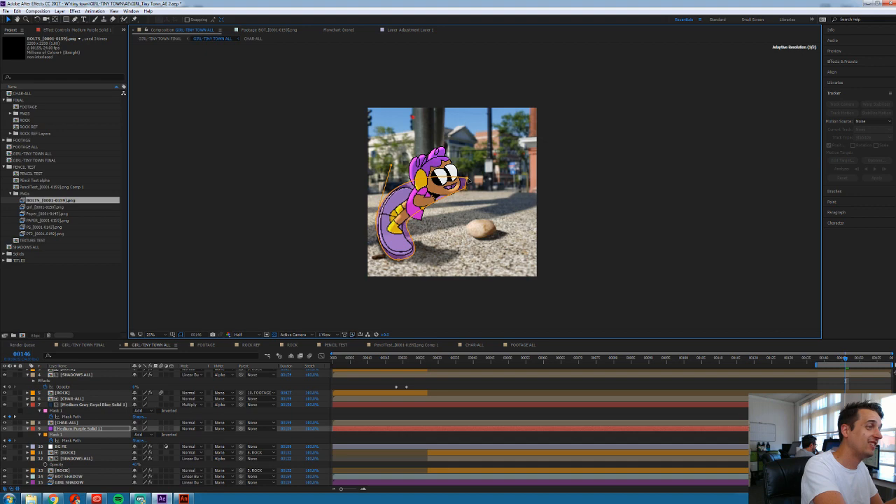
Check the purple mask on the preceding frames and pull its front tip back behind the girl's face at frame 146
key("Page_Up")
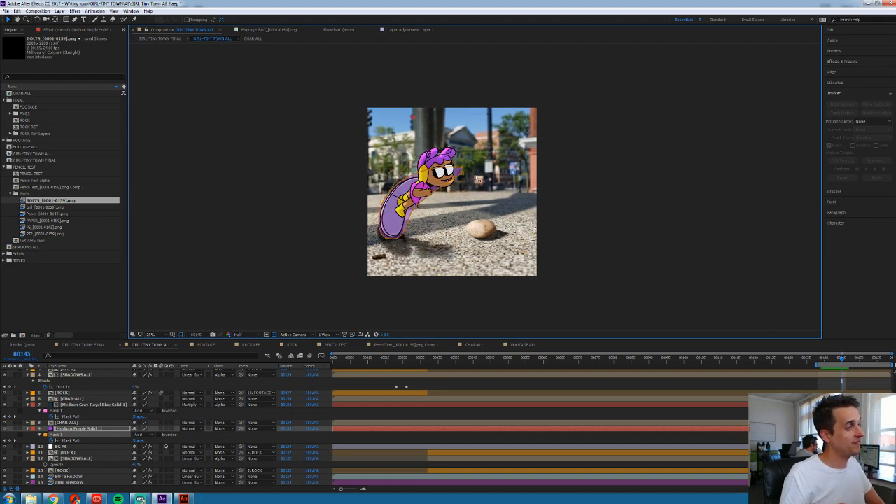
key("Page_Up")
key("Page_Down")
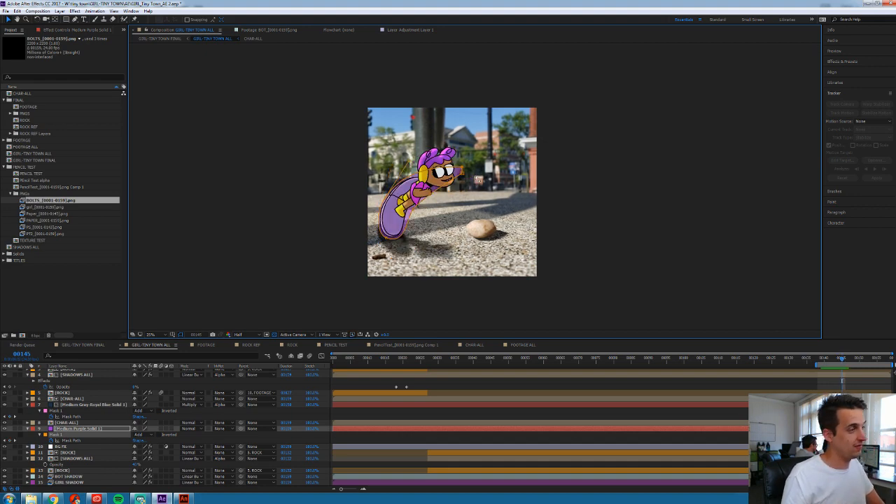
mouse_move(476, 181)
left_mouse_down()
mouse_move(461, 168)
mouse_move(464, 183)
mouse_move(461, 174)
left_mouse_up()
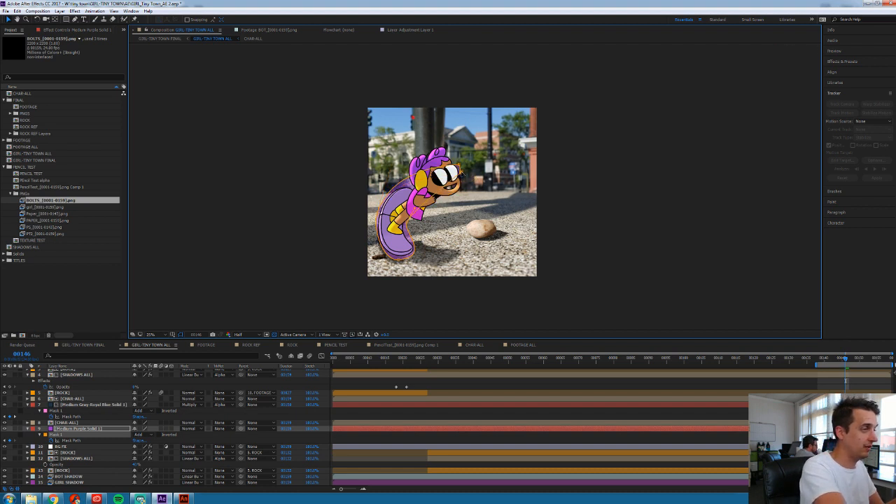
key("Page_Up")
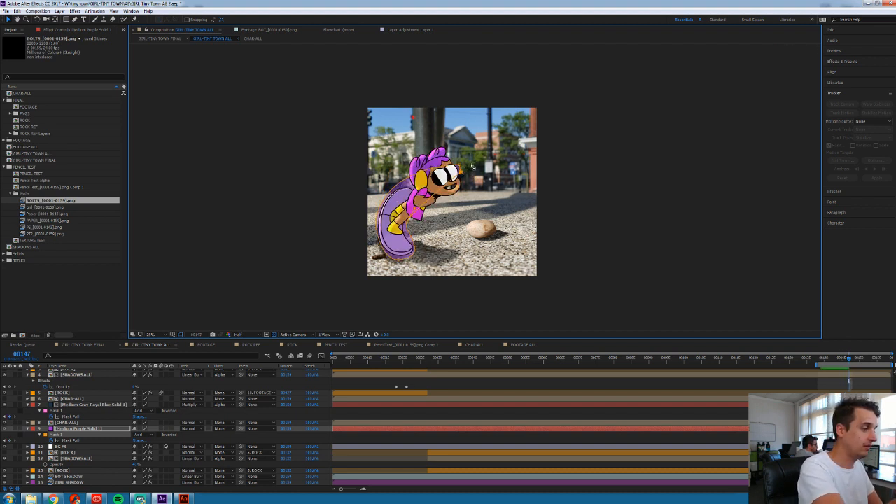
Rotate and move the whole purple mask at frame 147 to follow the back of the girl and the purple body
key("Page_Down")
key("Page_Down")
double_click(400, 262)
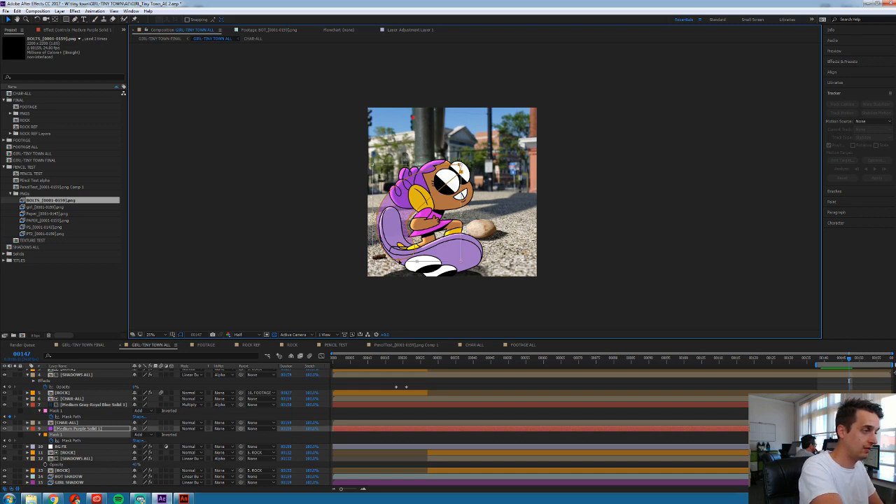
left_click_drag(465, 264, 487, 215)
left_click_drag(419, 229, 414, 243)
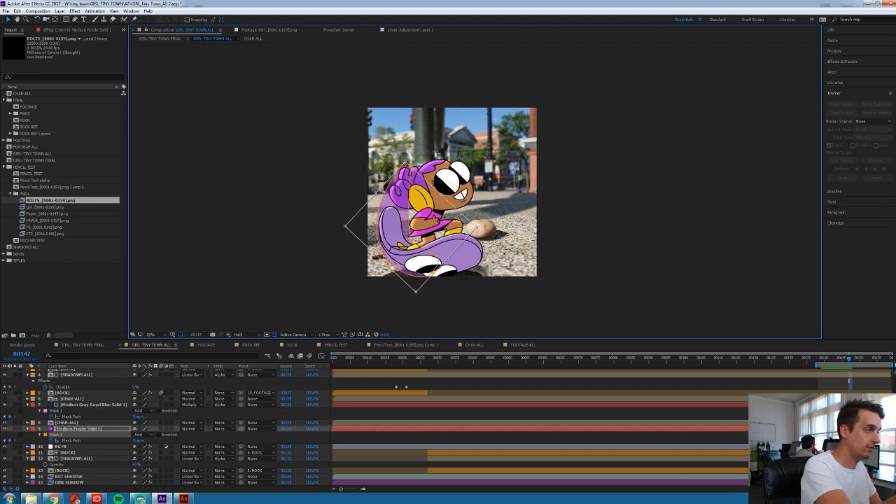
double_click(439, 153)
Adjust the purple mask's upper point and rear curve at frame 147 to fit behind the girl's hair and back
left_click(418, 156)
left_click_drag(411, 166, 354, 209)
left_click_drag(412, 236, 403, 210)
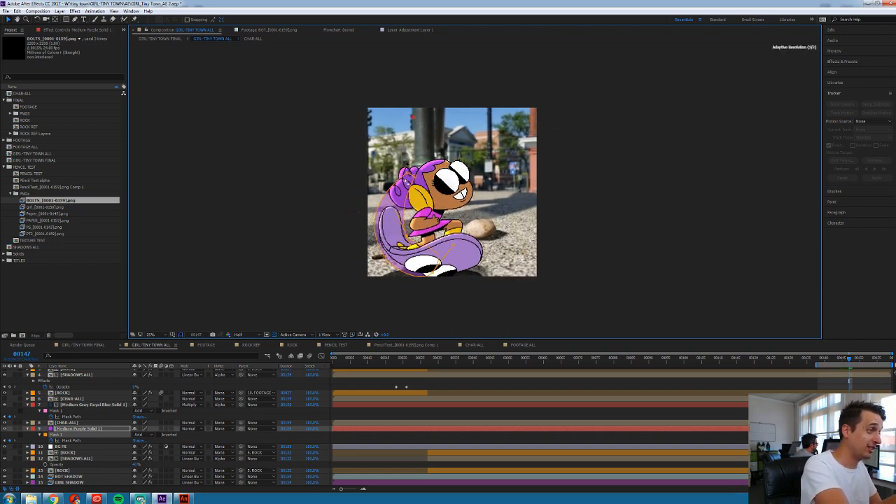
left_click_drag(411, 175, 407, 180)
key("space")
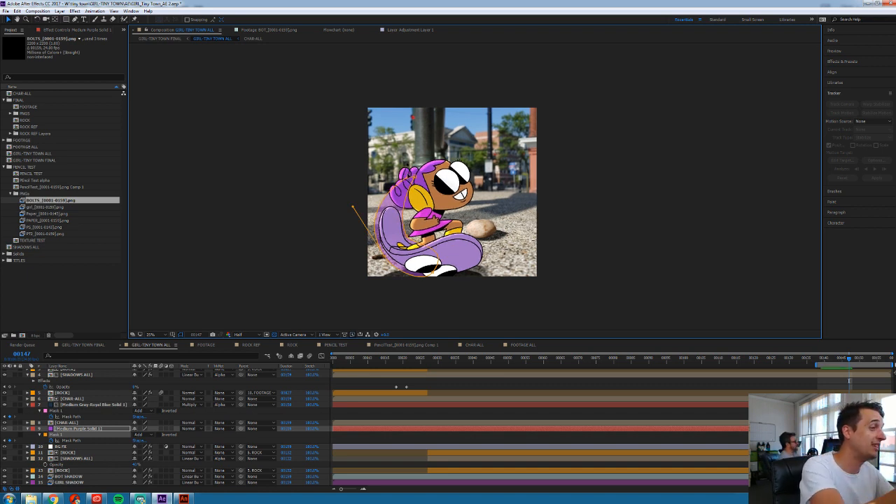
left_click_drag(354, 209, 357, 208)
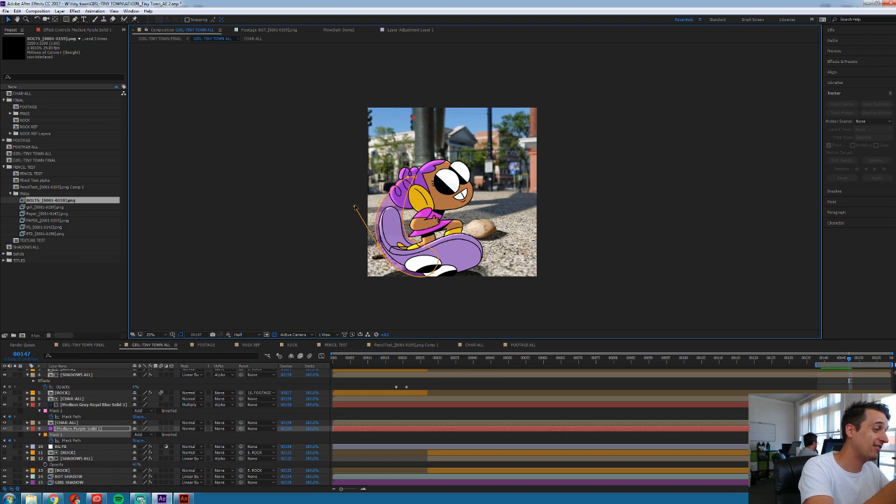
Extend the purple mask's lower end forward at frame 147 and curve it around the underside of the purple character
left_click_drag(432, 274, 462, 271)
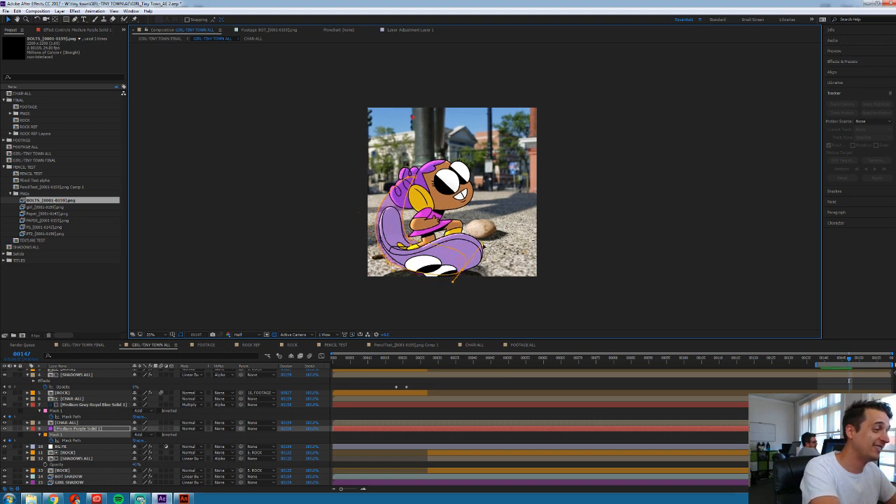
left_click_drag(484, 243, 482, 237)
key("space")
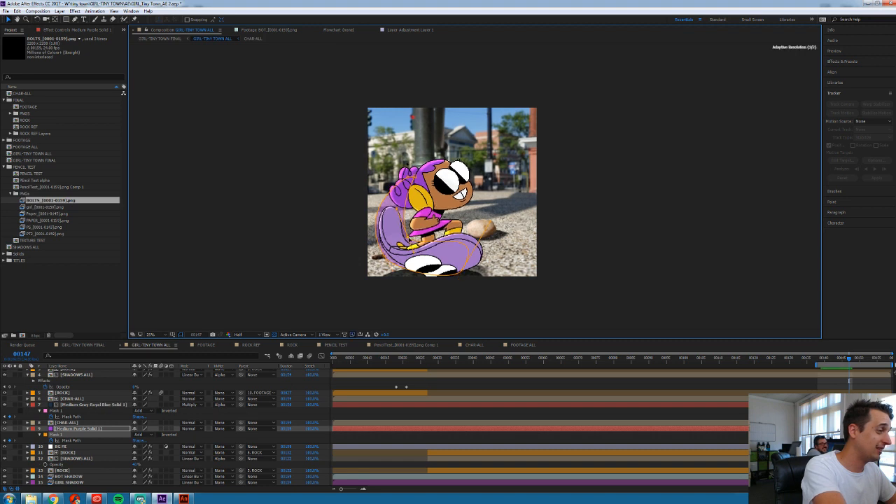
left_click_drag(399, 212, 398, 210)
left_click_drag(492, 222, 496, 219)
left_click(463, 272)
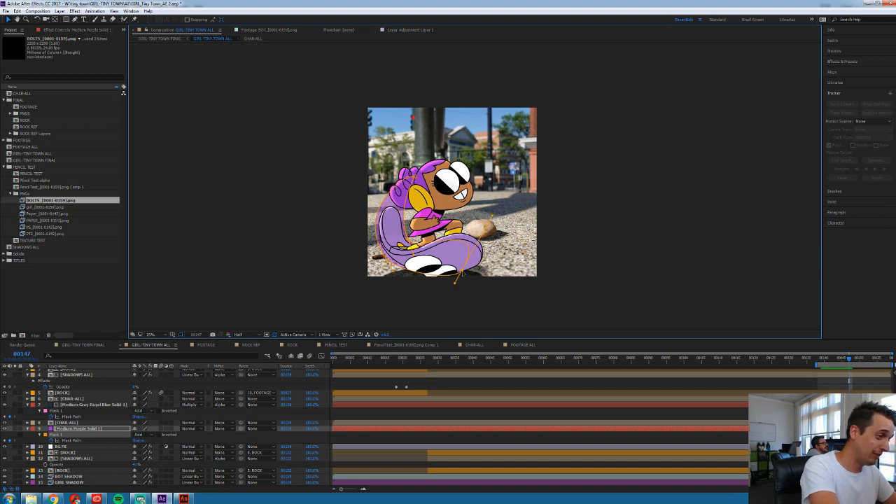
left_click_drag(455, 284, 452, 290)
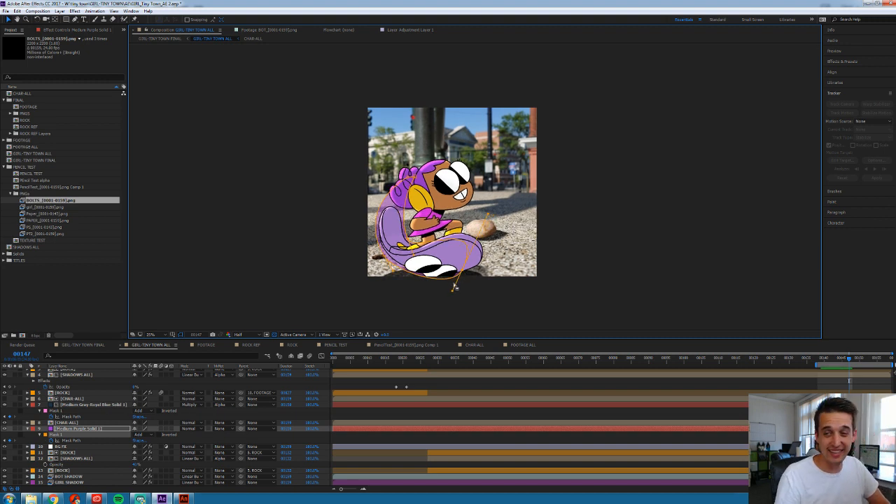
Rotate, enlarge and reposition the purple mask at frame 148 over the larger purple character, and save the project
key("Page_Down")
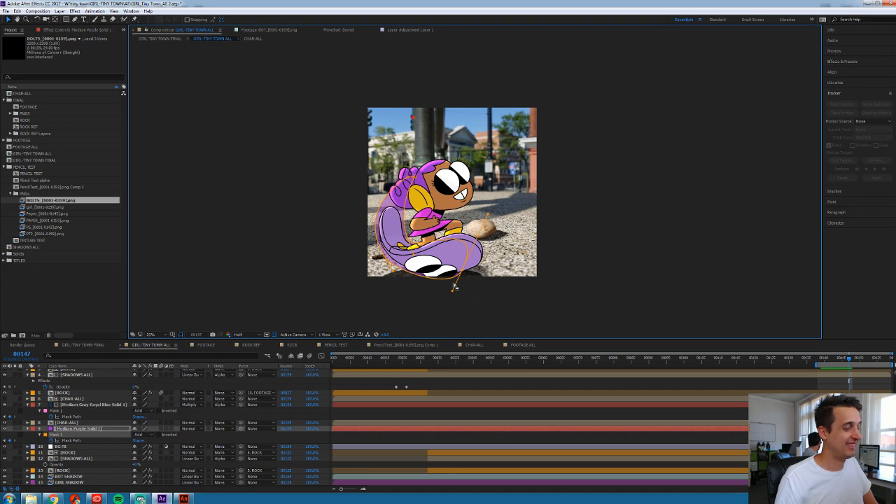
double_click(463, 273)
left_click_drag(493, 179, 460, 146)
left_click_drag(477, 242, 585, 231)
left_click_drag(508, 237, 471, 242)
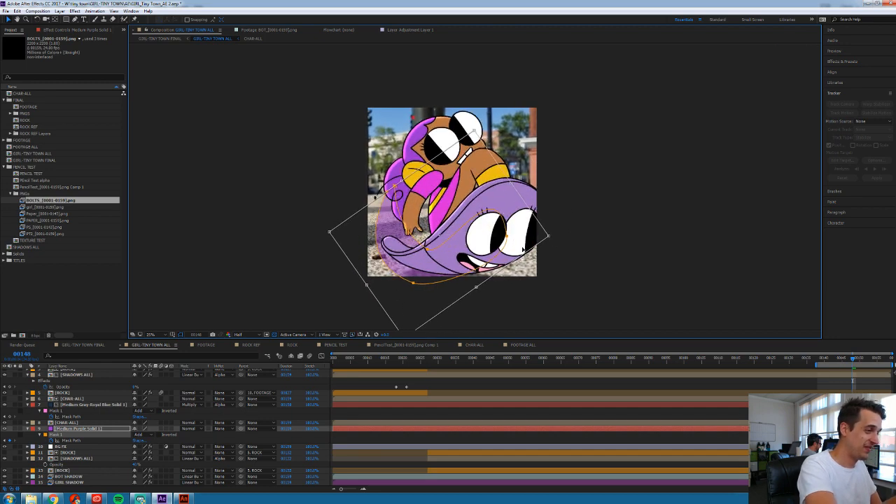
key("ctrl+s")
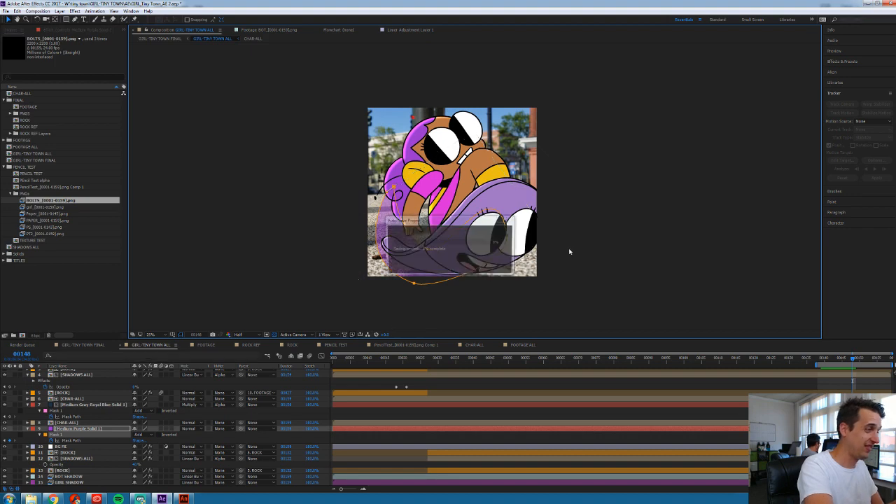
Refine the purple mask's curves at frame 148, extending its front tip across the purple character's eyes
left_click(413, 205)
left_click_drag(394, 186, 392, 190)
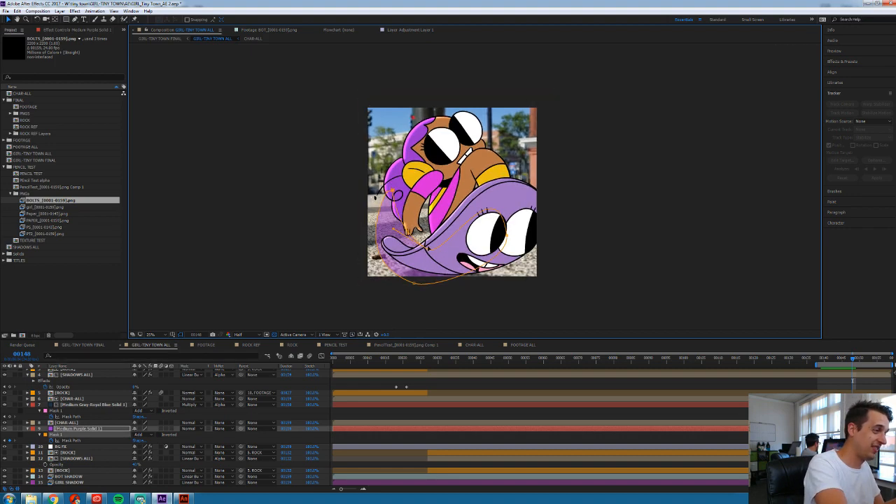
left_click_drag(393, 231, 390, 235)
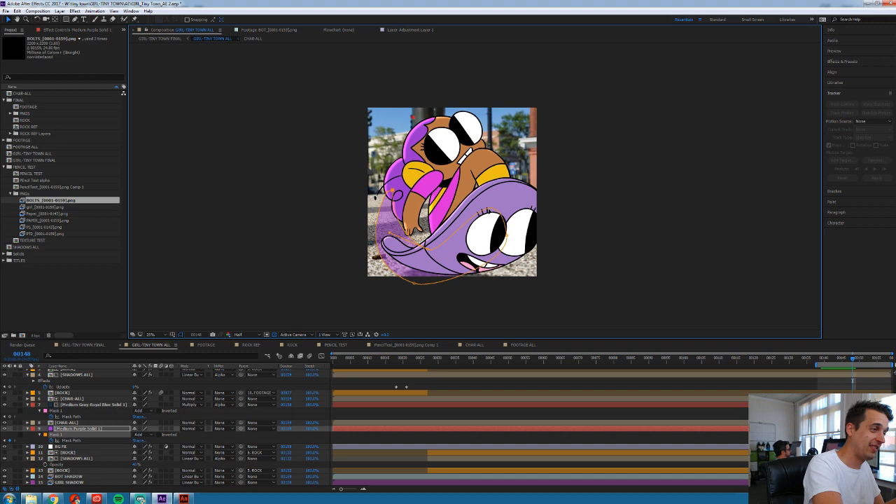
left_click_drag(508, 237, 536, 230)
left_click_drag(415, 283, 420, 285)
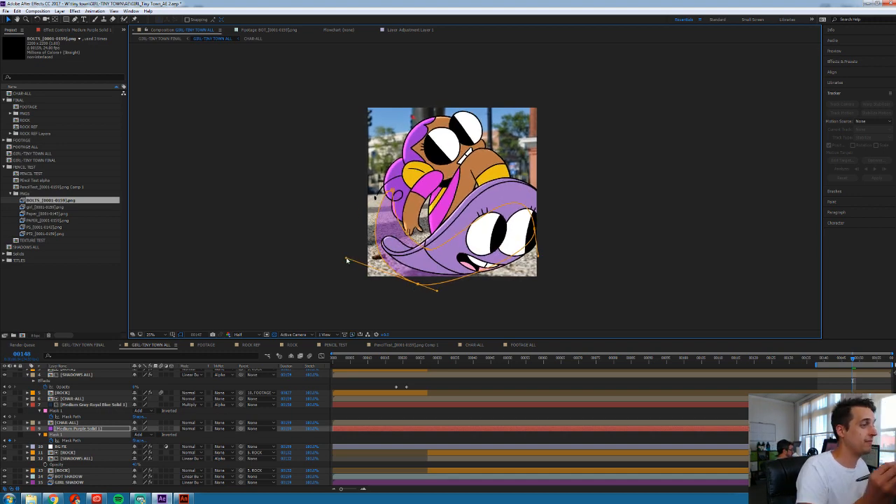
Reshape the purple mask at frame 149 into a trailing crescent, lowering its rear tip and extending its front beyond the image's edge
key("Page_Up")
key("Page_Down")
key("Page_Down")
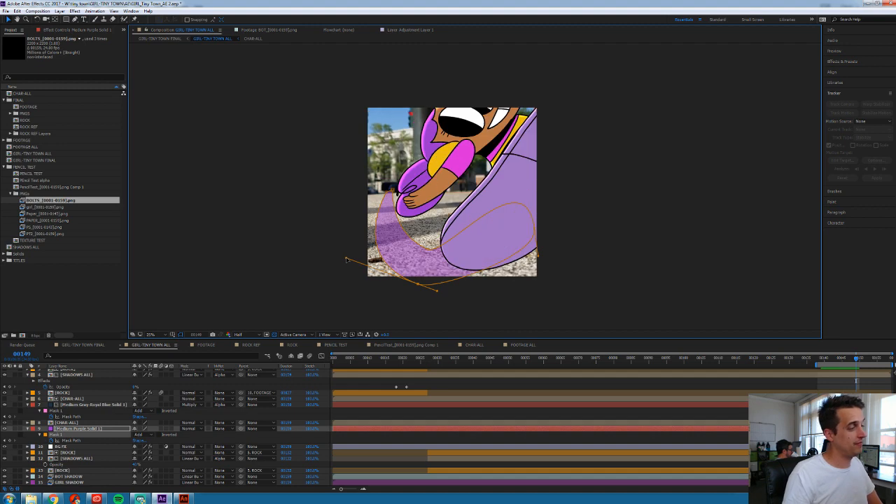
left_click_drag(432, 250, 441, 240)
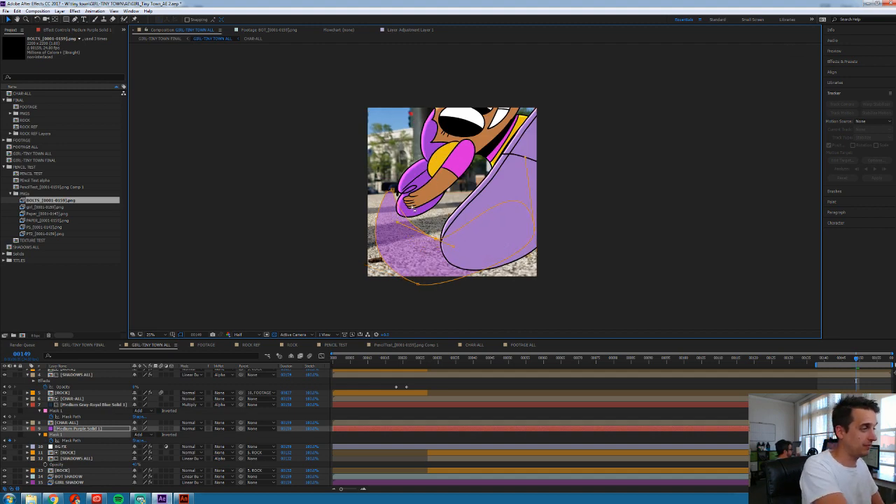
left_click_drag(391, 190, 383, 209)
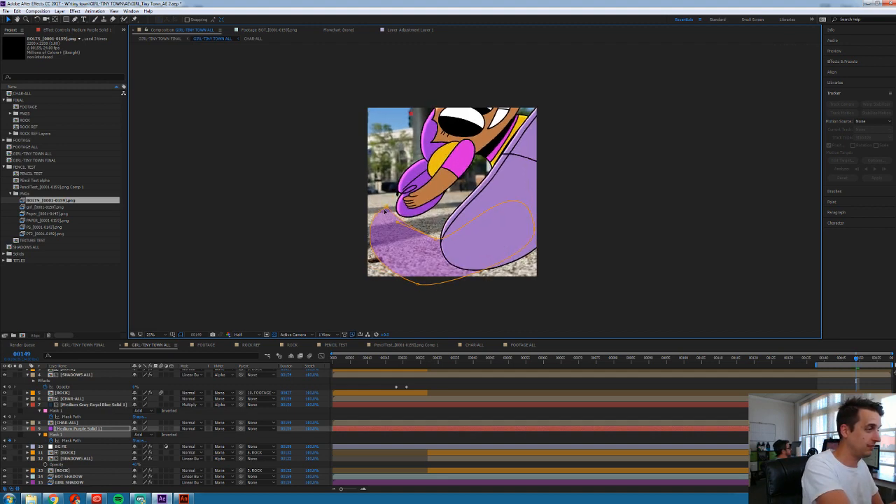
left_click_drag(419, 292, 356, 267)
left_click(441, 239)
left_click_drag(454, 249, 459, 240)
left_click_drag(534, 229, 590, 202)
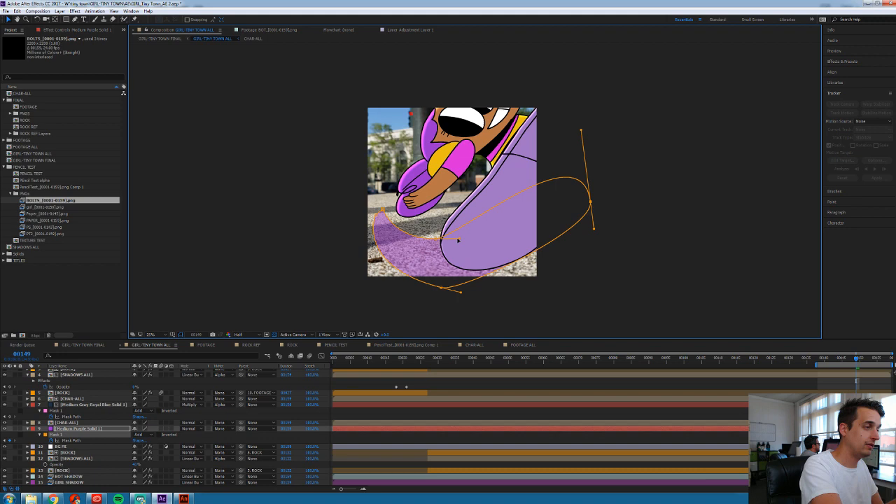
left_click_drag(440, 240, 438, 230)
Reshape the purple mask at frame 150, stretching its front end far beyond the image's edge and raising its upper curve
key("Page_Up")
key("Page_Down")
key("Page_Down")
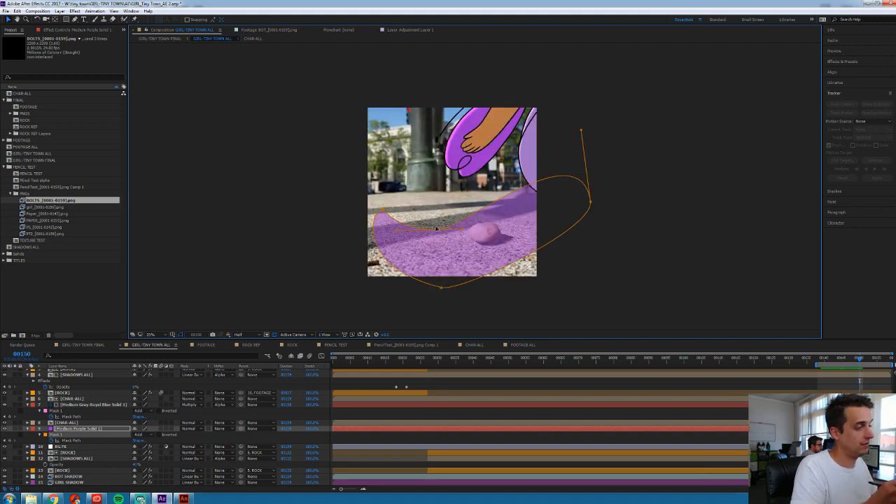
left_click_drag(590, 203, 682, 134)
left_click_drag(438, 230, 465, 201)
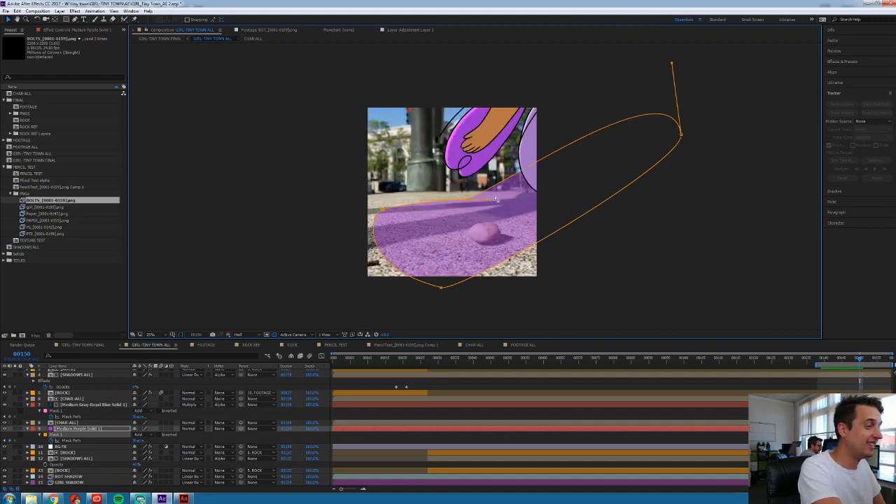
left_click_drag(488, 201, 472, 200)
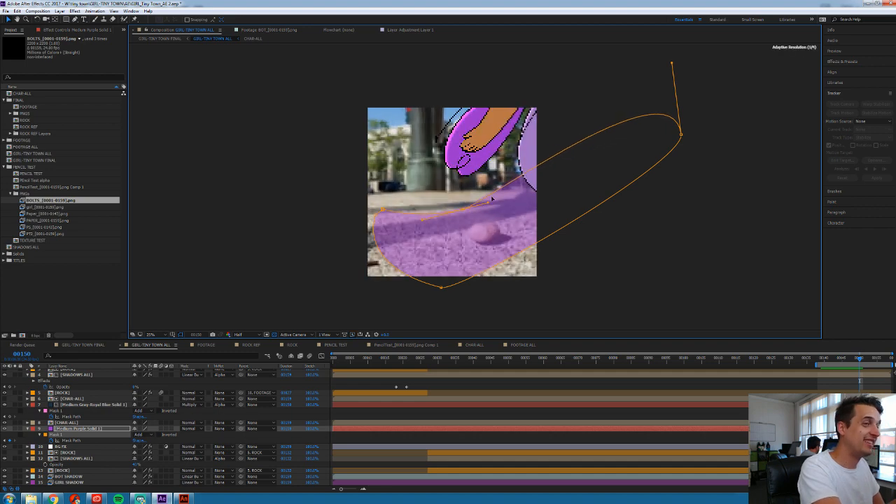
left_click_drag(672, 64, 663, 46)
Refine the purple mask at frame 150 by pulling its rear tip inward, moving its lower point forward and steepening the upper edge
left_click_drag(441, 288, 498, 281)
left_click_drag(412, 261, 402, 293)
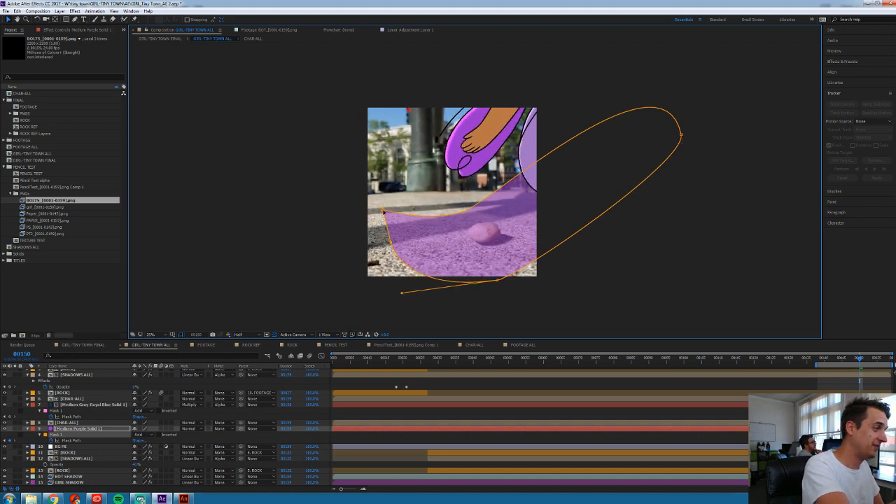
left_click_drag(383, 209, 429, 251)
left_click_drag(465, 215, 475, 222)
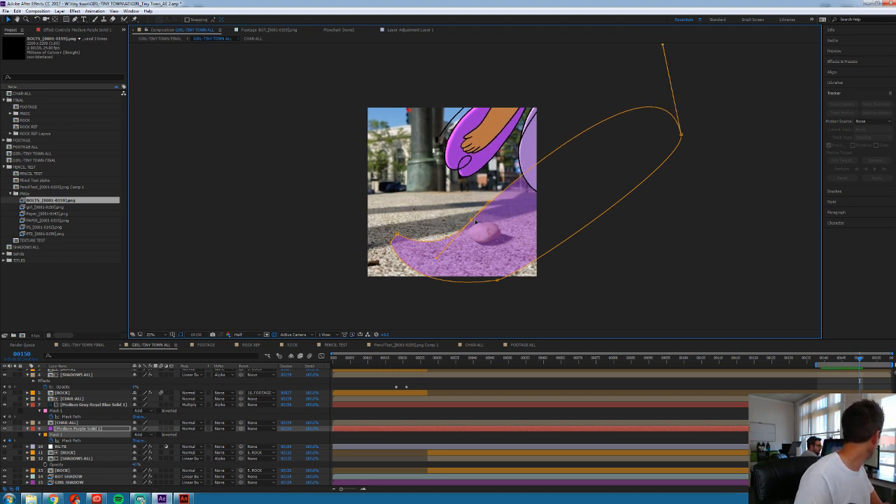
left_click_drag(499, 282, 526, 285)
left_click_drag(682, 135, 687, 130)
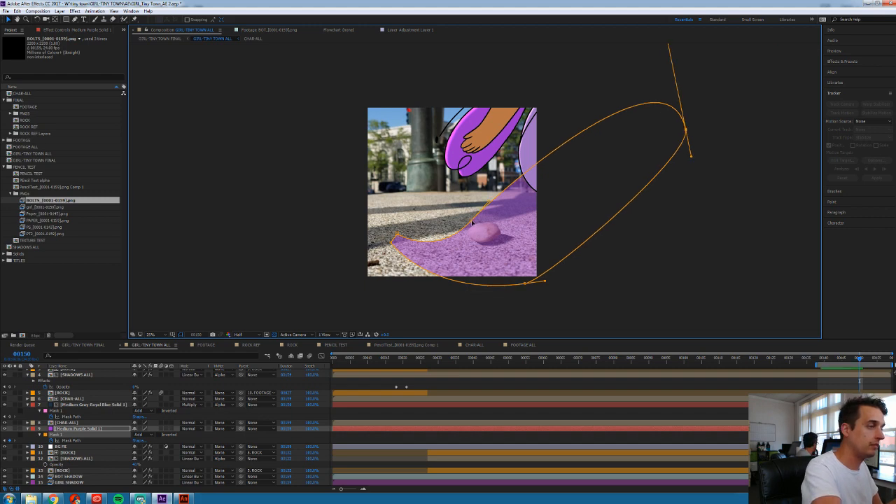
left_click_drag(472, 223, 561, 85)
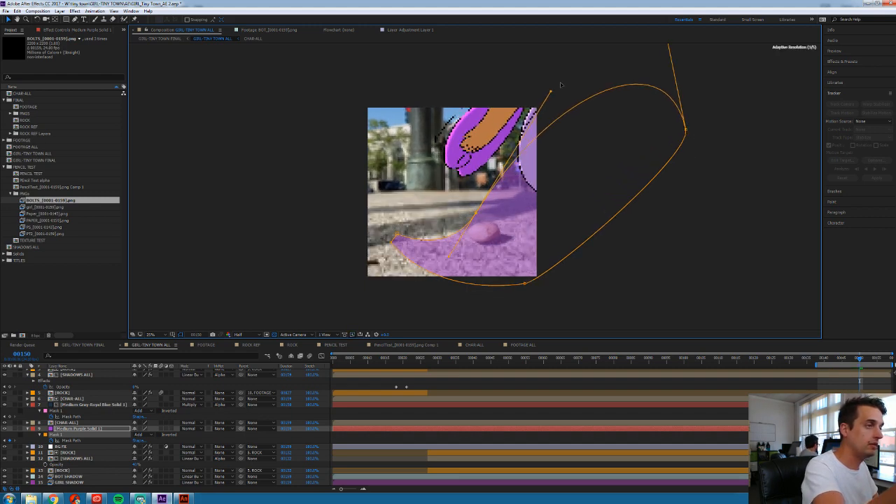
left_click_drag(687, 131, 696, 130)
Reshape the purple mask at frame 151 into a shorter trail, moving its rear end forward and lifting its lower edge
key("Page_Up")
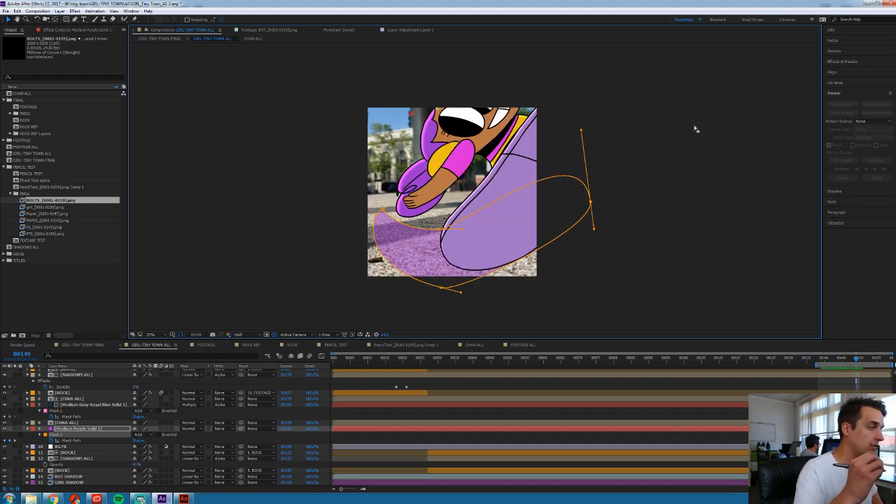
key("Page_Down")
key("Page_Down")
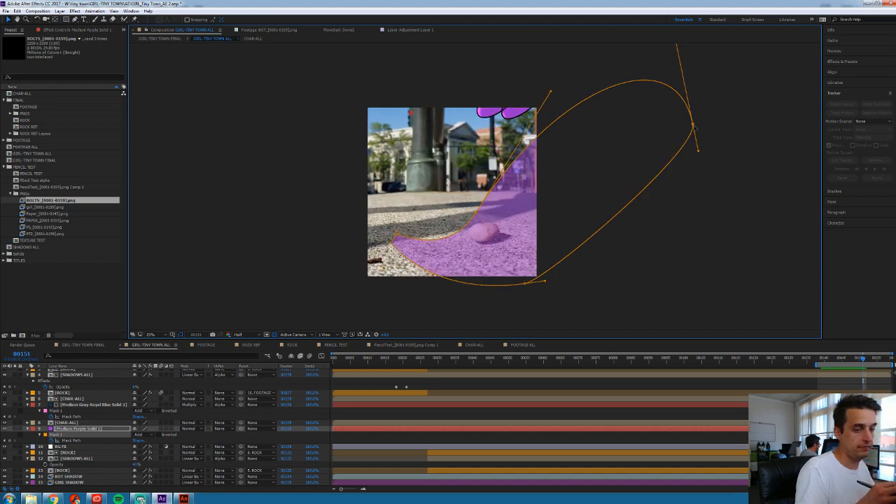
key("space")
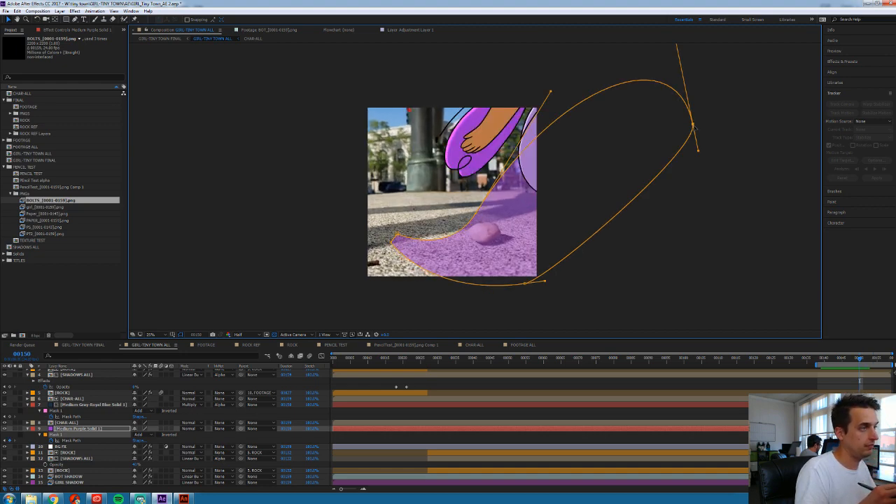
key("space")
key("space")
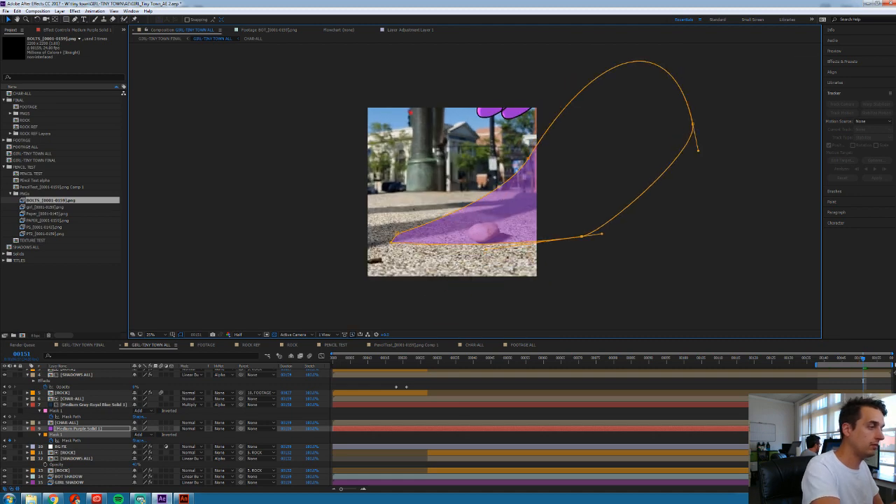
left_click_drag(392, 244, 425, 243)
left_click(582, 238)
left_click_drag(603, 236, 538, 272)
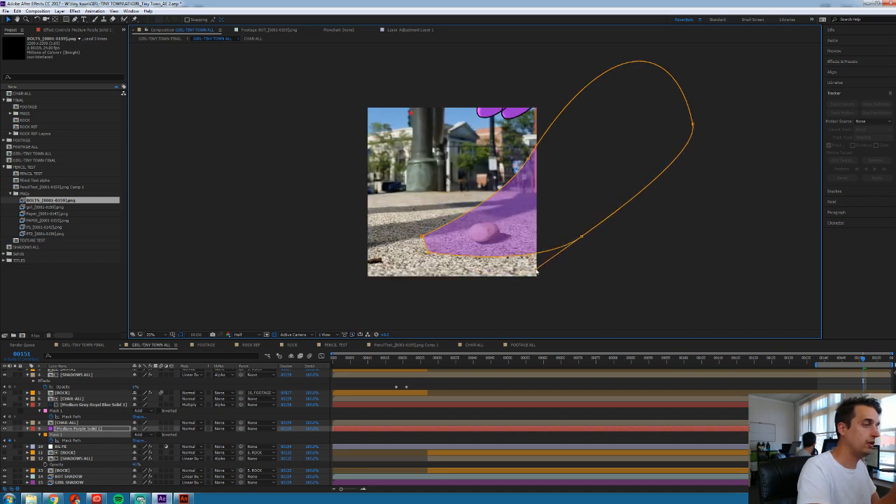
left_click_drag(422, 237, 421, 241)
key("Page_Up")
key("Page_Up")
key("Page_Down")
key("Page_Down")
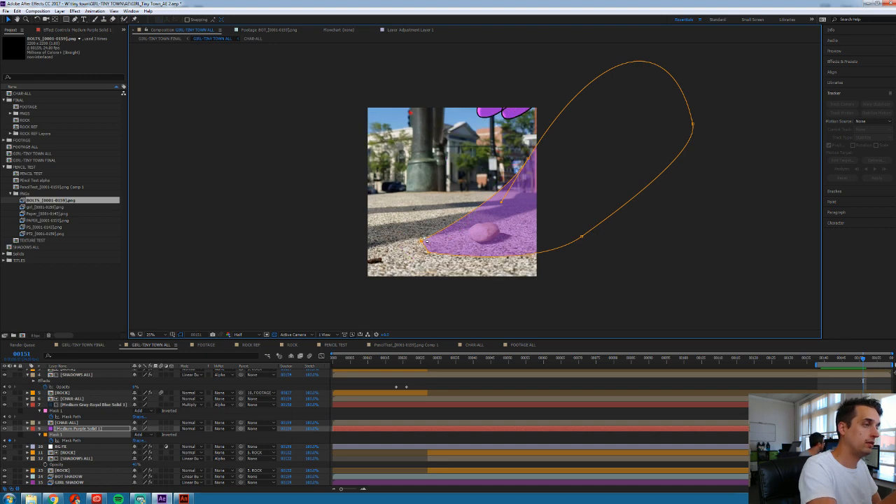
Rotate the whole purple mask at frame 152 and shift it up and forward so its rear tip lies over the rock
key("Page_Down")
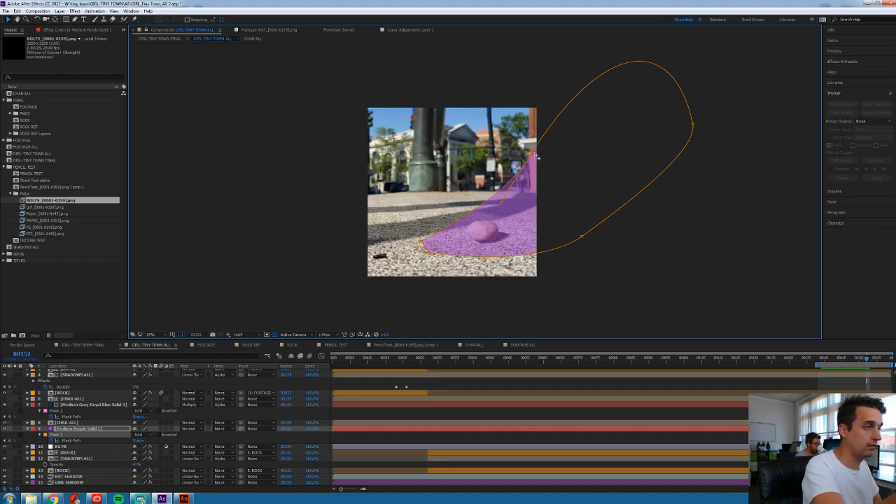
double_click(528, 161)
left_click_drag(694, 266, 743, 204)
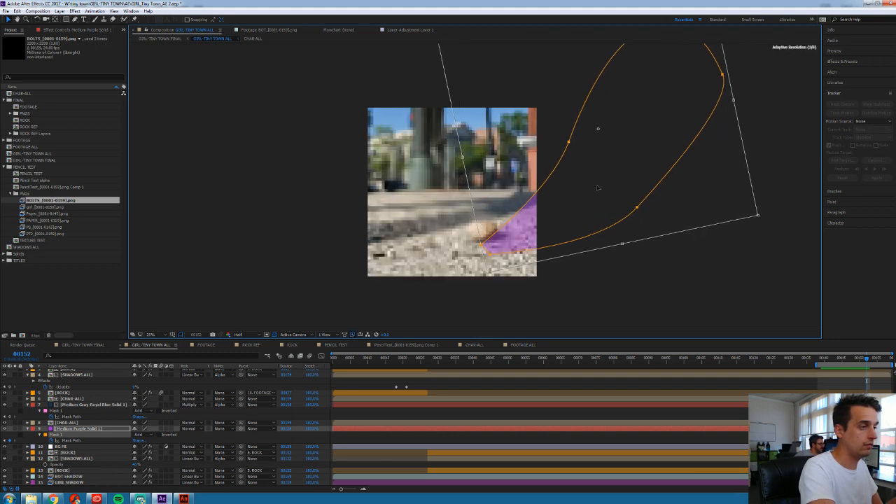
left_click_drag(602, 188, 583, 175)
key("Page_Up")
key("Page_Down")
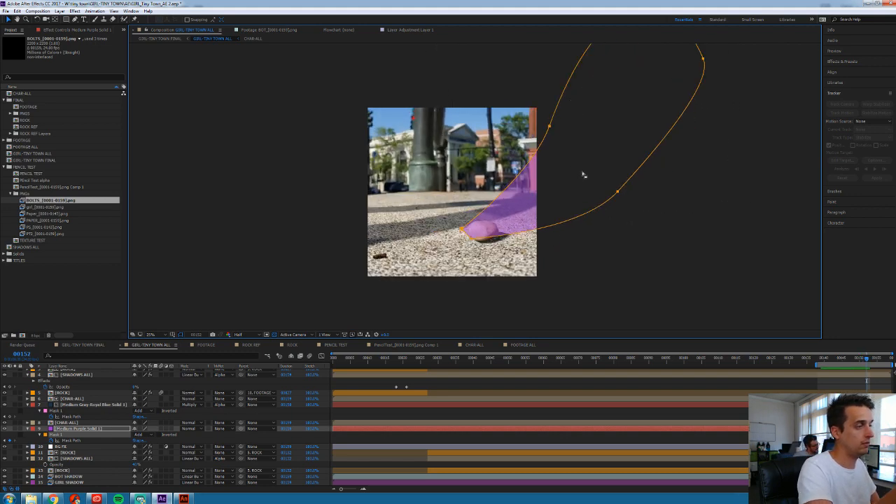
Move the purple mask completely outside the image at frame 153 and preview the smear animation
double_click(462, 230)
left_click_drag(525, 211, 610, 159)
key("space")
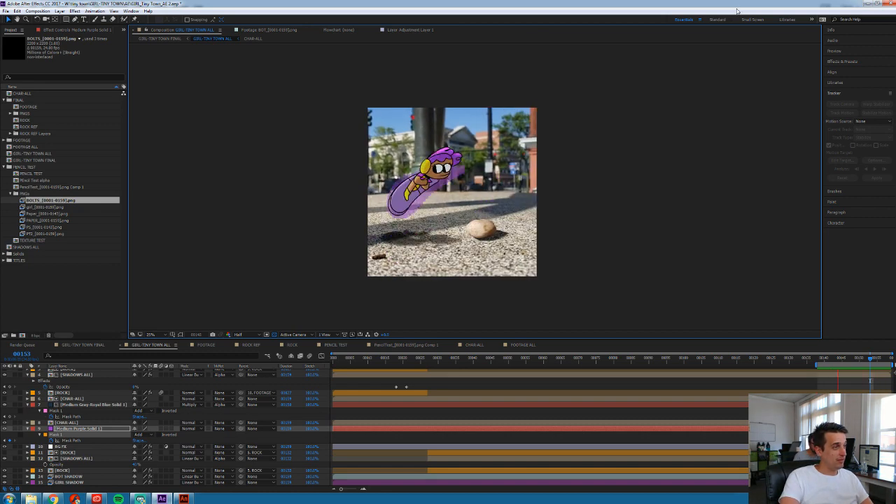
key("space")
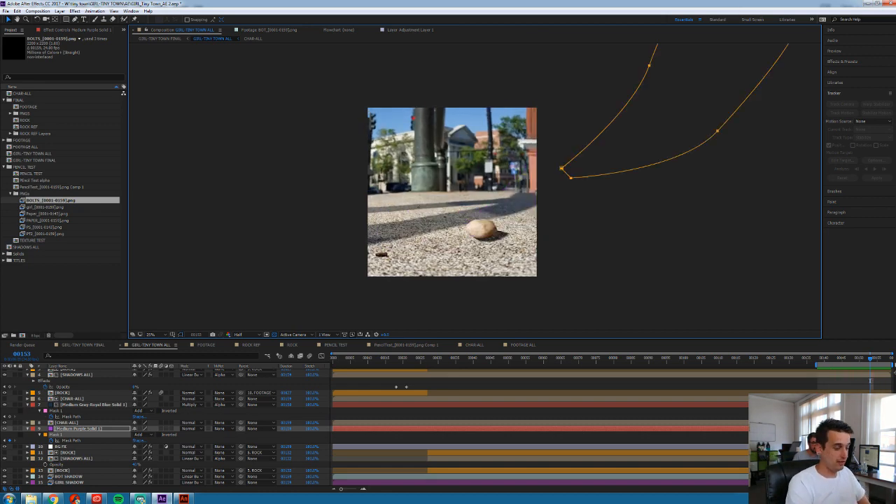
Set the Medium Purple Solid's mask feather to 15 pixels and inspect the softened edge at frame 145
key("f")
left_click(842, 359)
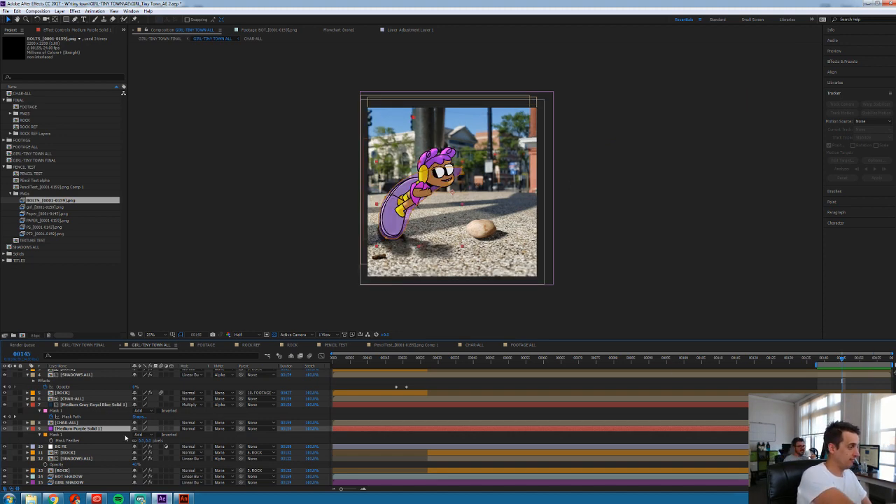
left_click(142, 441)
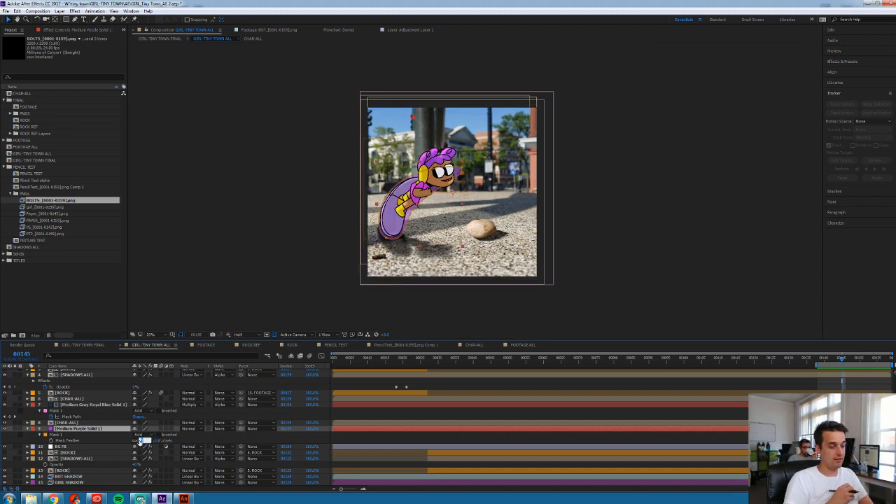
type("15")
key("Return")
scroll(382, 250, "up", 2)
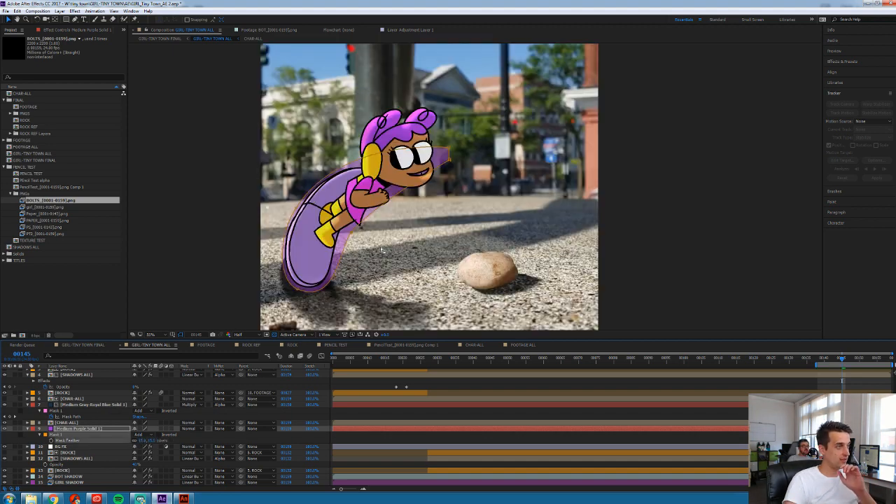
key("F2")
Set the Medium Purple Solid's blending mode to Add, increase its mask feather further and preview the result
left_click(78, 428)
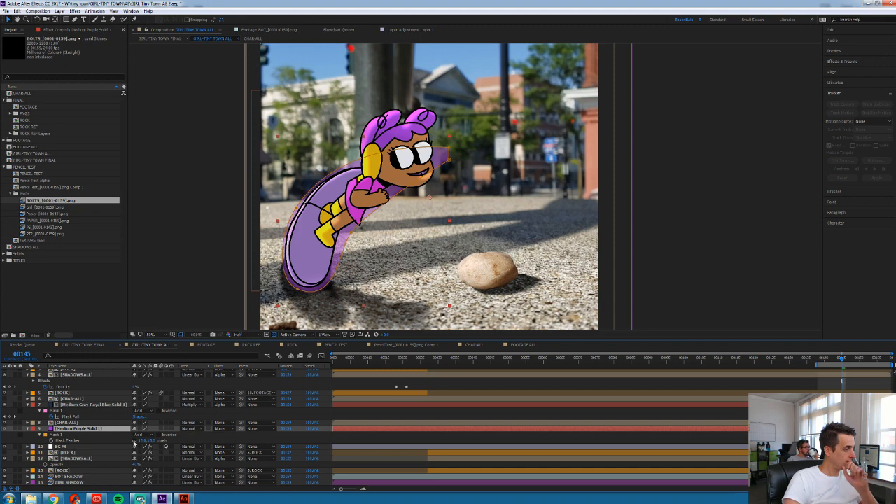
left_click(193, 429)
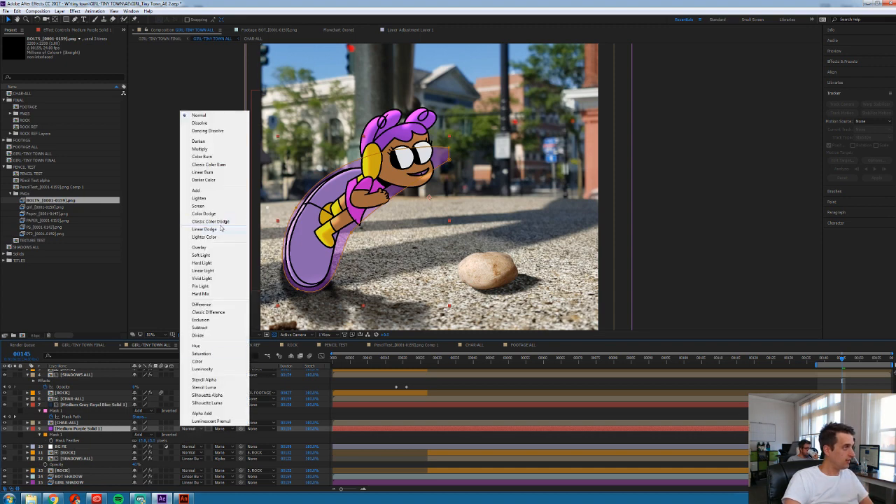
left_click(206, 195)
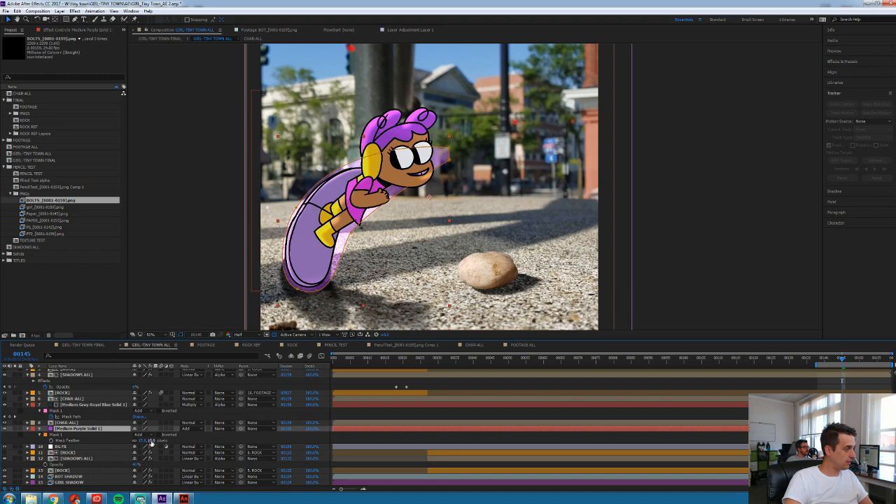
left_click_drag(150, 444, 153, 443)
key("space")
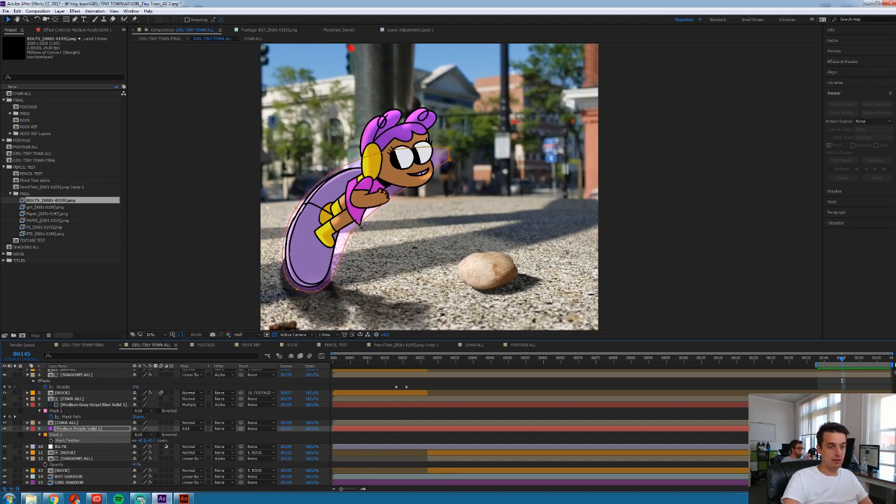
Shrink and reshape the purple mask at frame 140 so it closely surrounds the girl's board
key("m")
left_click_drag(831, 364, 827, 363)
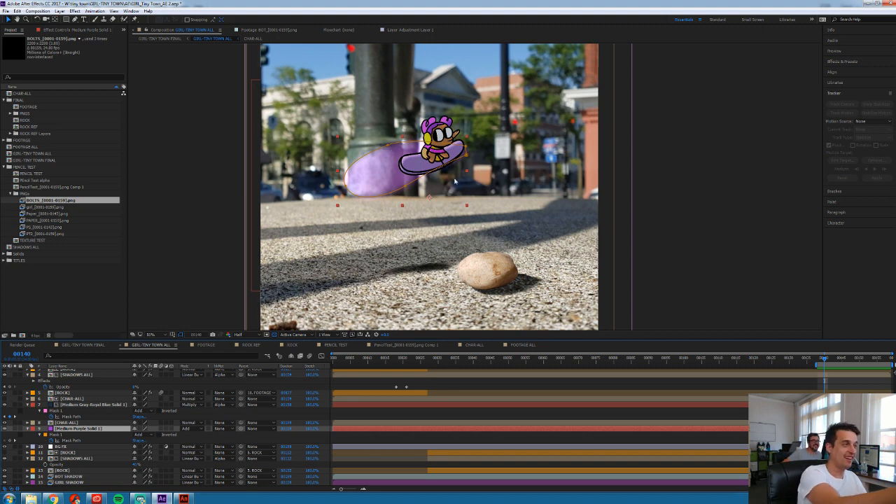
left_click_drag(389, 145, 393, 147)
left_click_drag(419, 176, 418, 169)
left_click_drag(467, 154, 442, 169)
left_click_drag(345, 185, 479, 150)
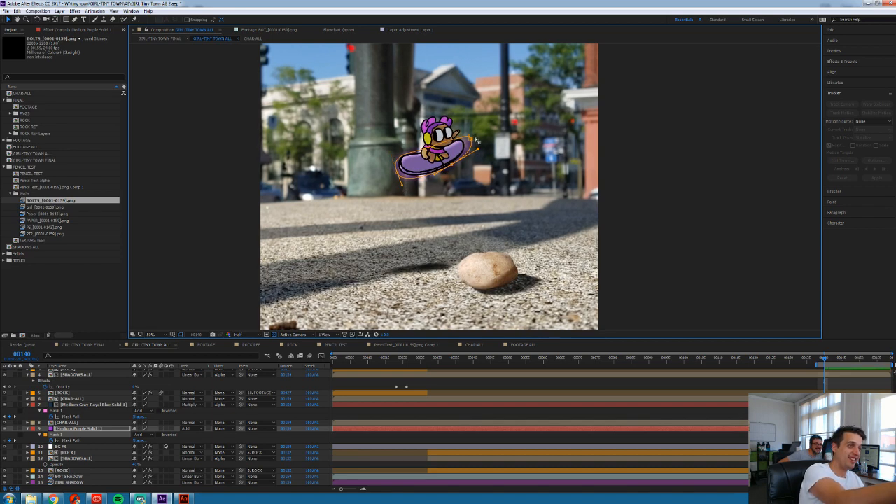
key("Page_Up")
key("Page_Down")
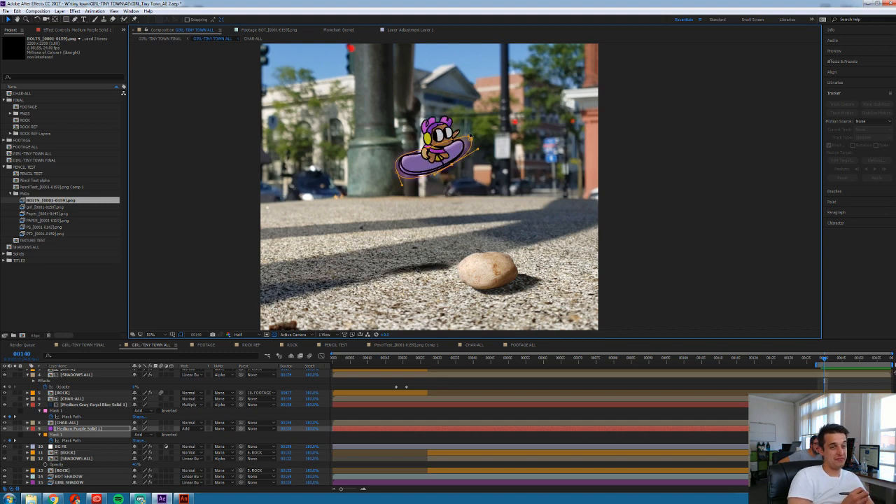
Start keyframing the Medium Purple Solid's opacity at frame 140, and set the opacity to 0% at frame 139
left_click(71, 441)
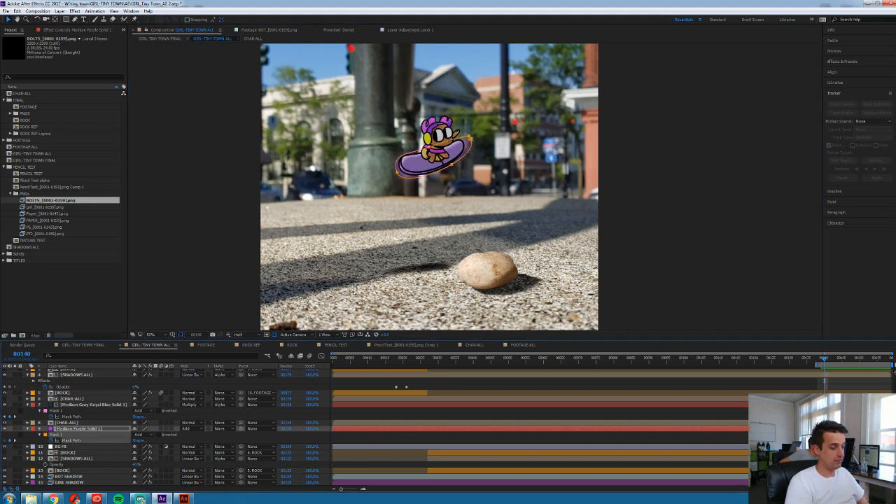
key("t")
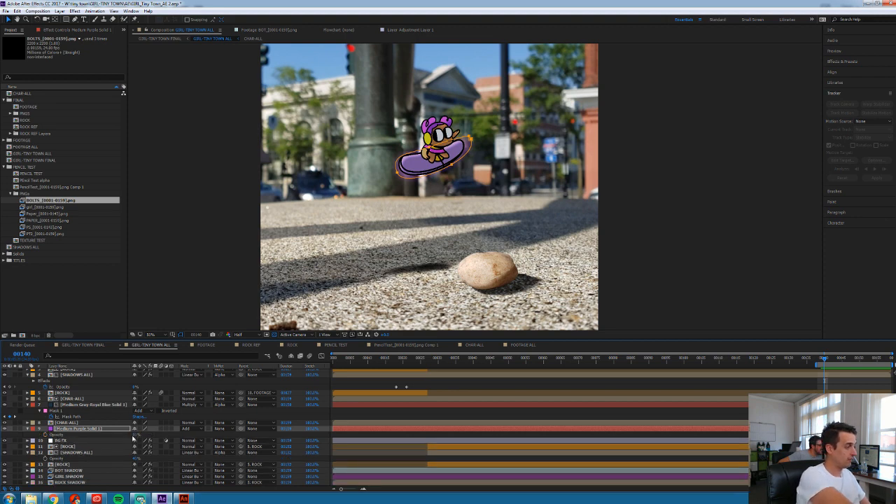
left_click(45, 435)
left_click(136, 435)
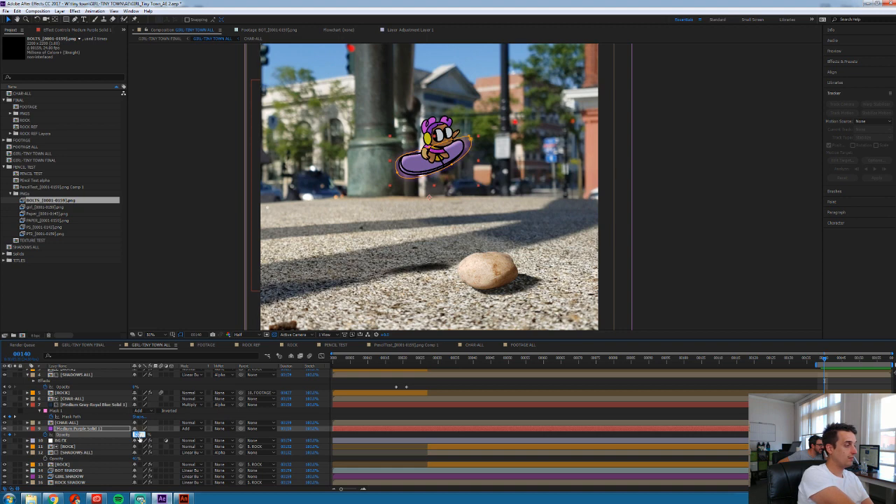
left_click(163, 435)
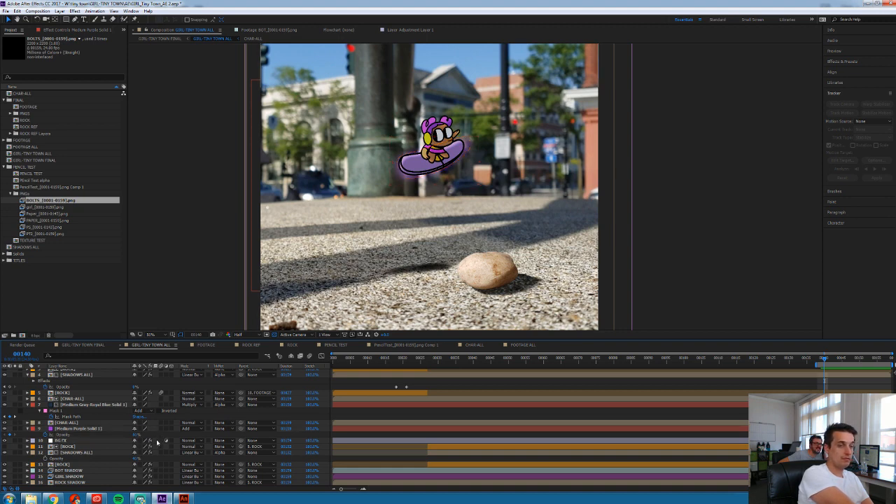
key("Page_Up")
left_click_drag(136, 435, 96, 449)
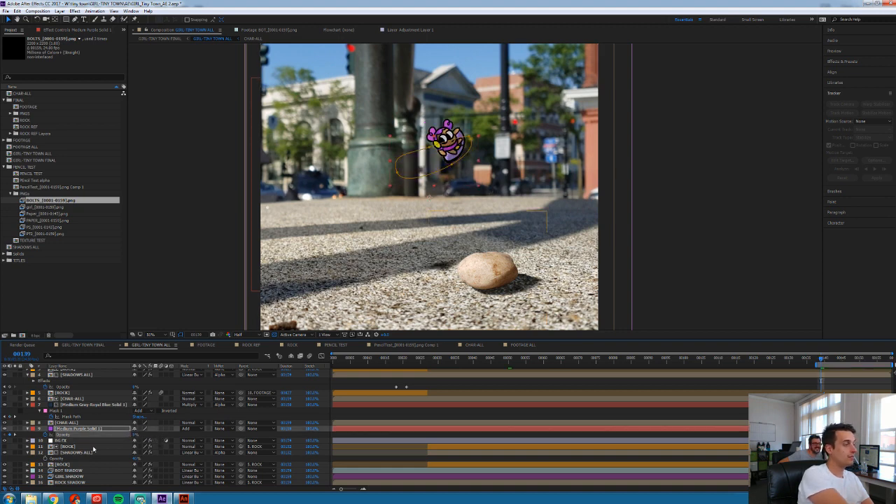
Raise the Medium Purple Solid's opacity to 100% at frame 141 and check the following frame
key("Page_Down")
key("Page_Down")
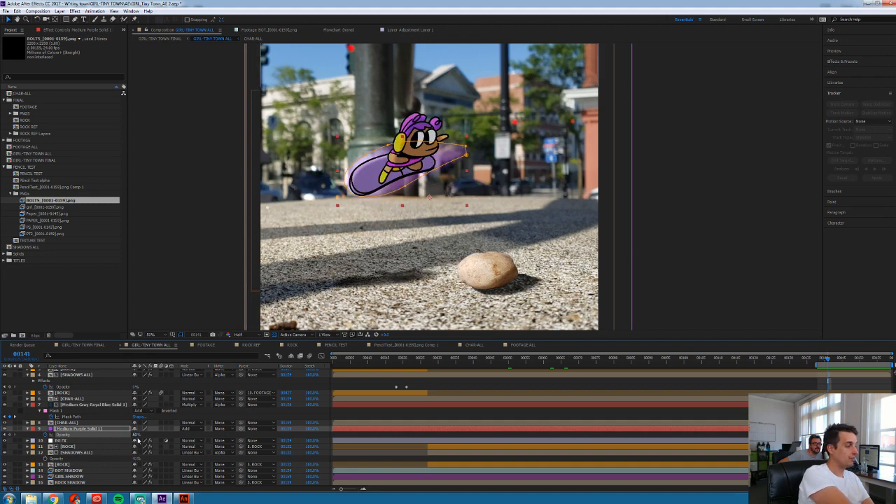
left_click_drag(135, 435, 272, 447)
key("Page_Down")
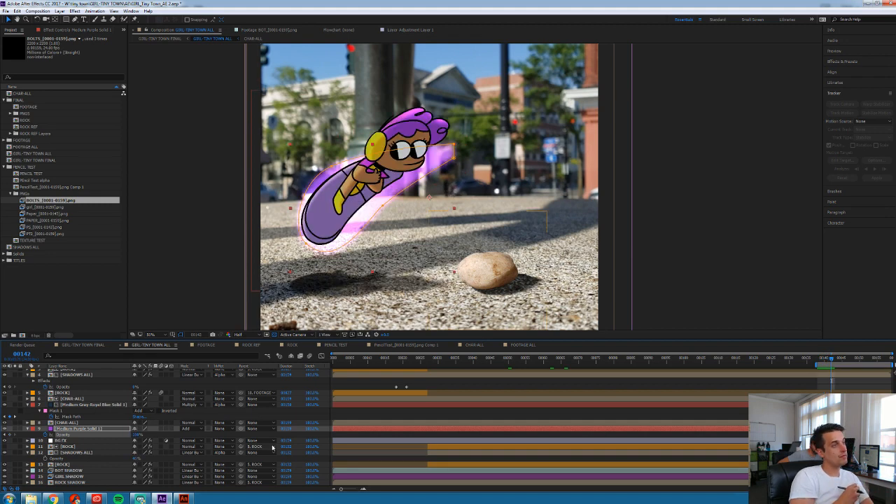
Step through the frames after 142 and preview the glowing purple trail around the girl's flight
key("Page_Down")
key("Page_Down")
key("Page_Down")
key("Page_Down")
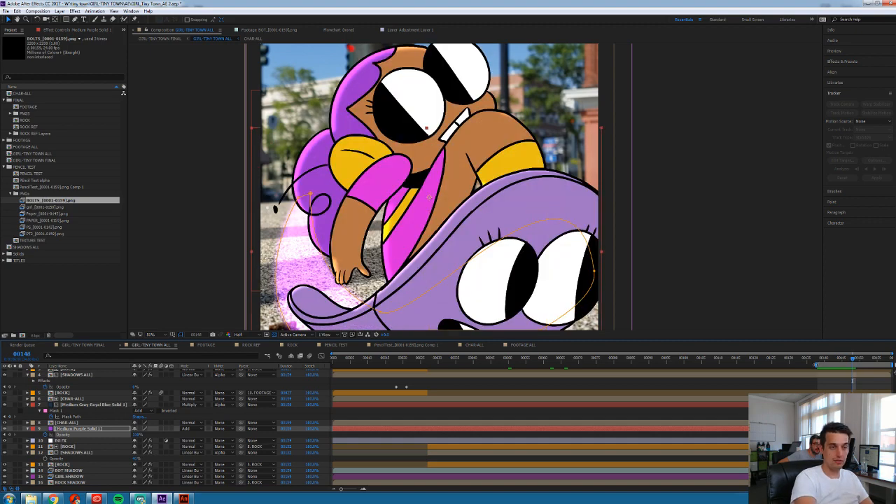
key("space")
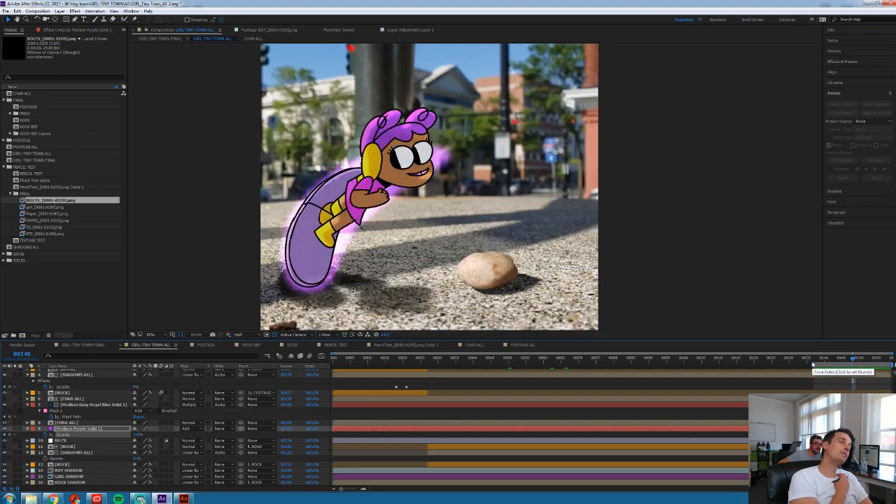
key("comma")
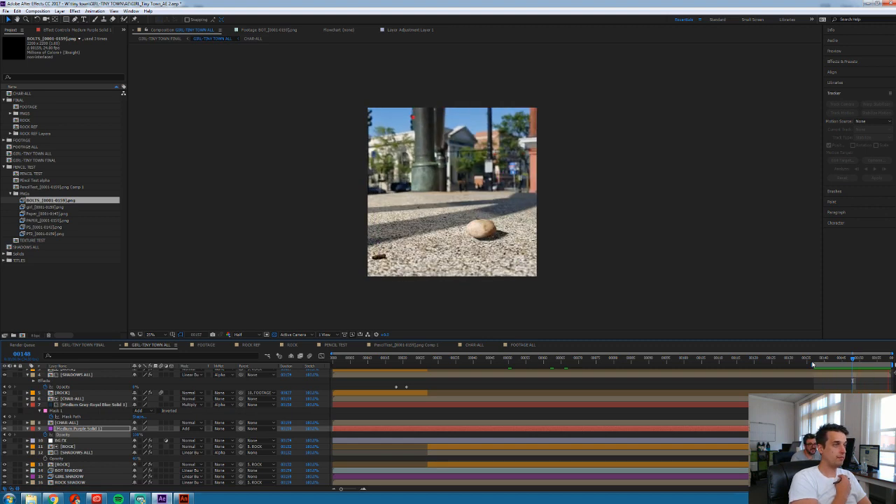
key("space")
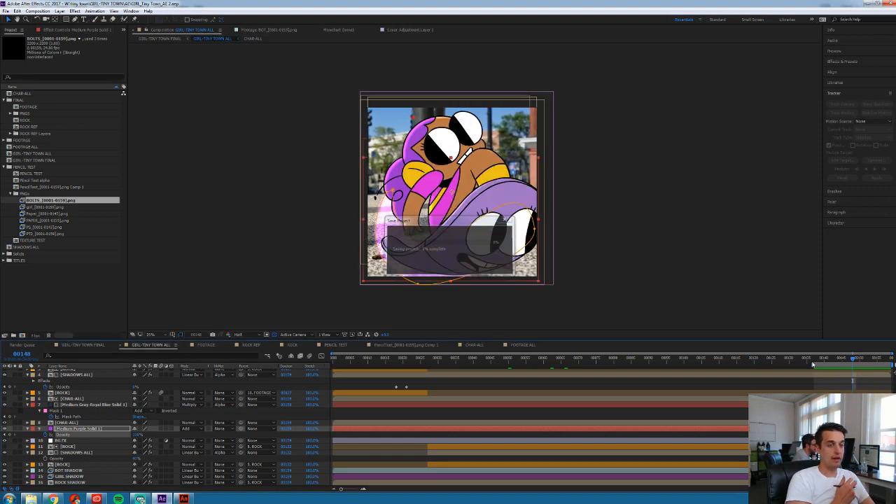
key("Page_Up")
key("Page_Up")
key("Page_Down")
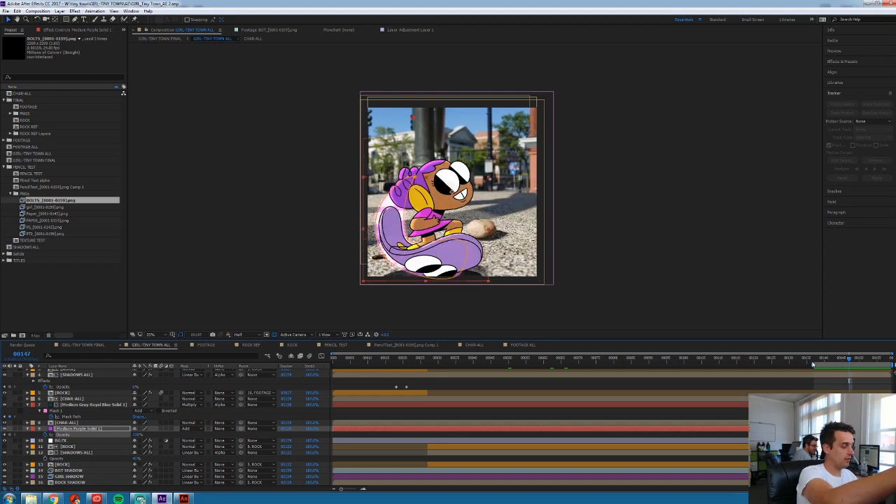
Try the uni.Glimmer effect with an adjusted threshold on the Medium Purple Solid, and remove it
left_click(74, 11)
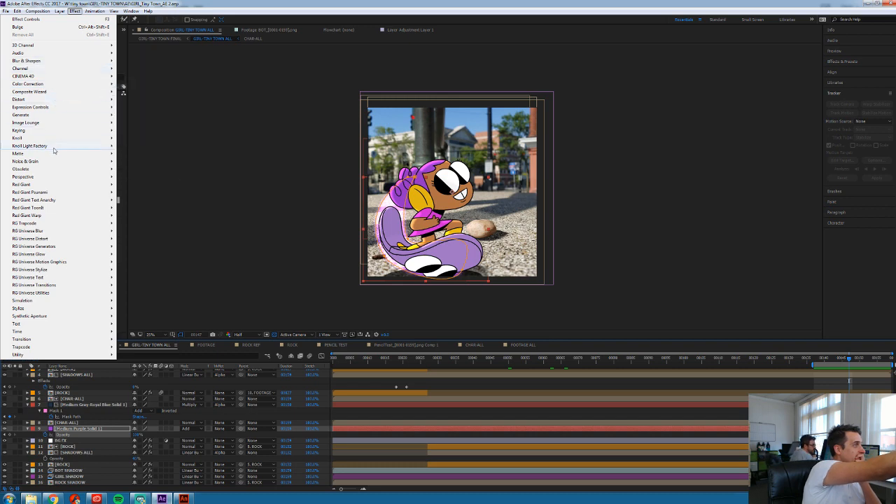
mouse_move(59, 271)
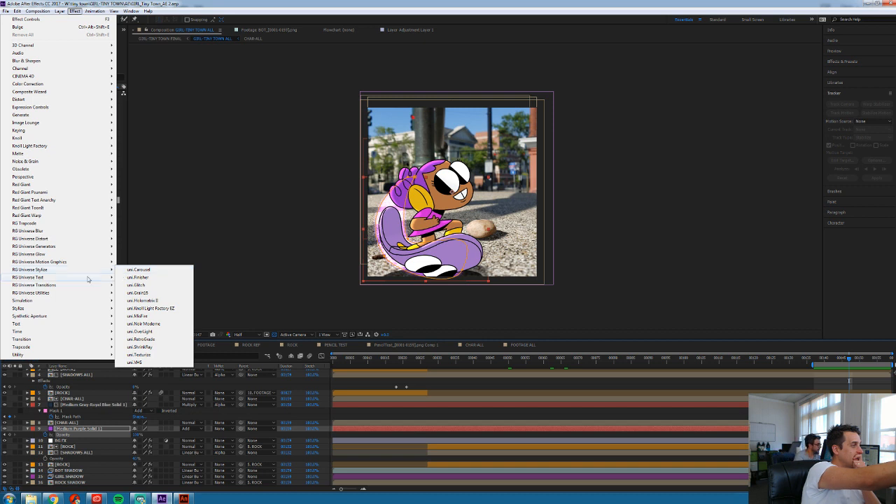
mouse_move(103, 257)
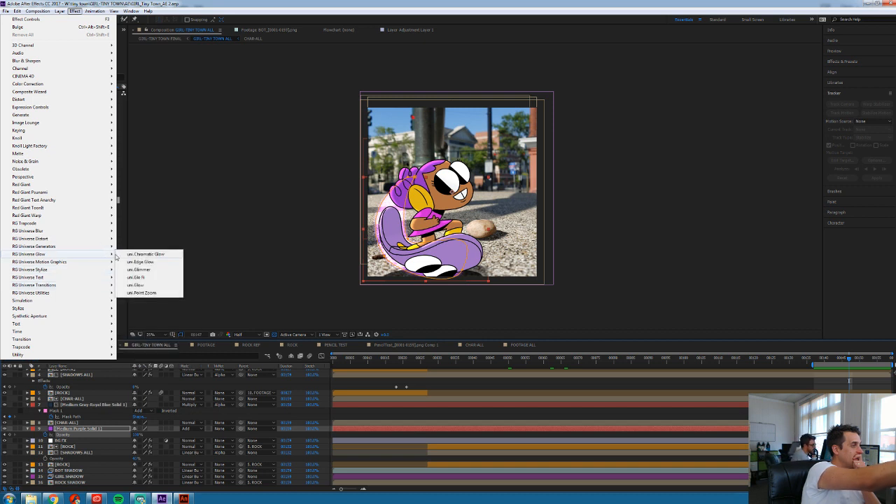
left_click(144, 270)
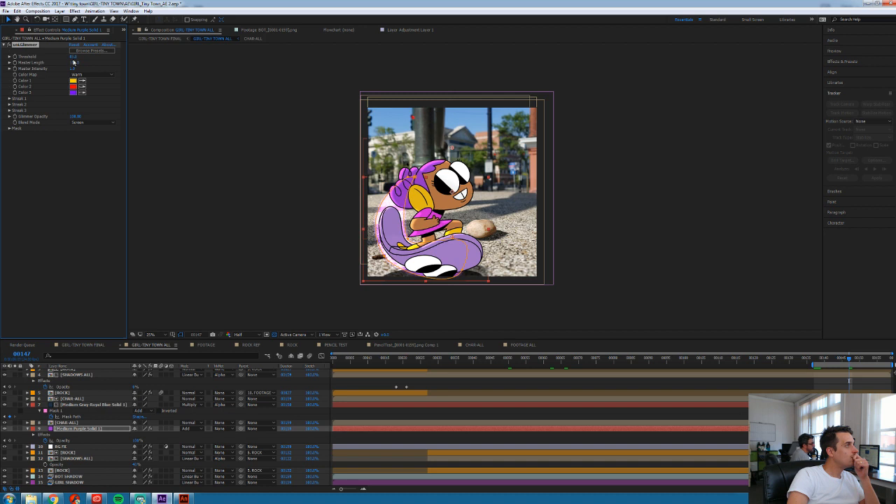
left_click_drag(73, 58, 115, 63)
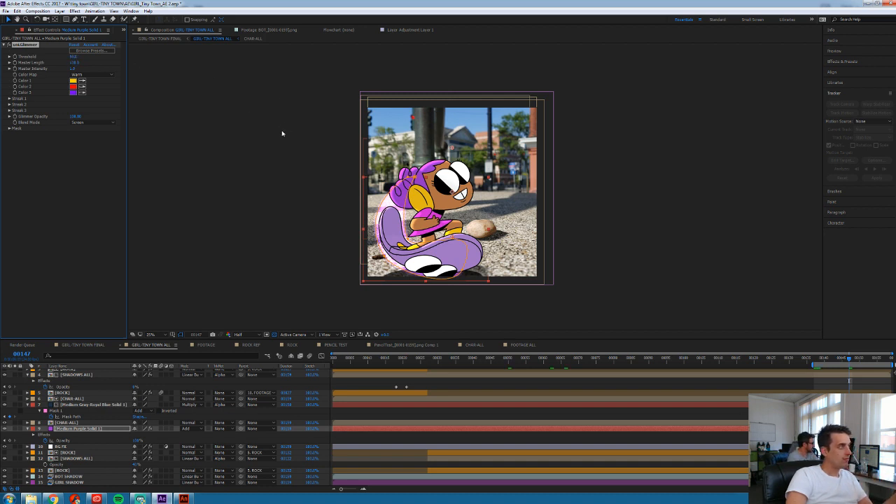
key("Delete")
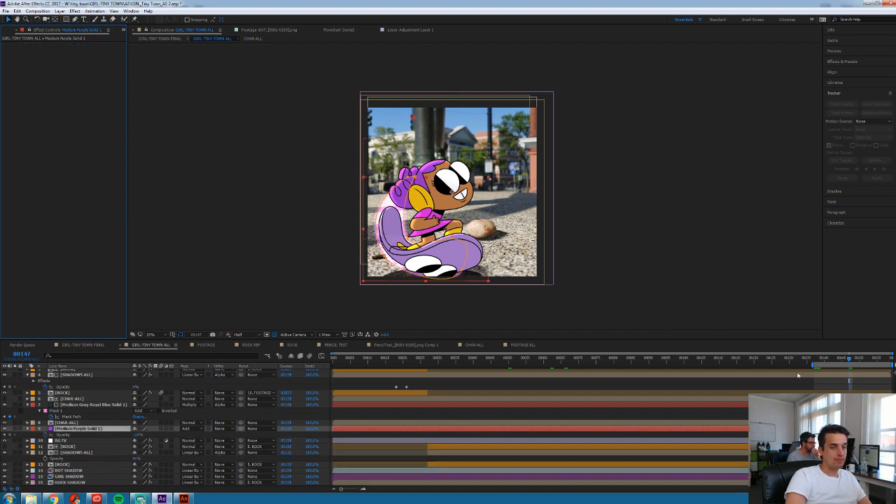
Precompose the Medium Purple Solid as BOARD TRAIL with all attributes moved, and give the new layer a Purple label
left_click(823, 363)
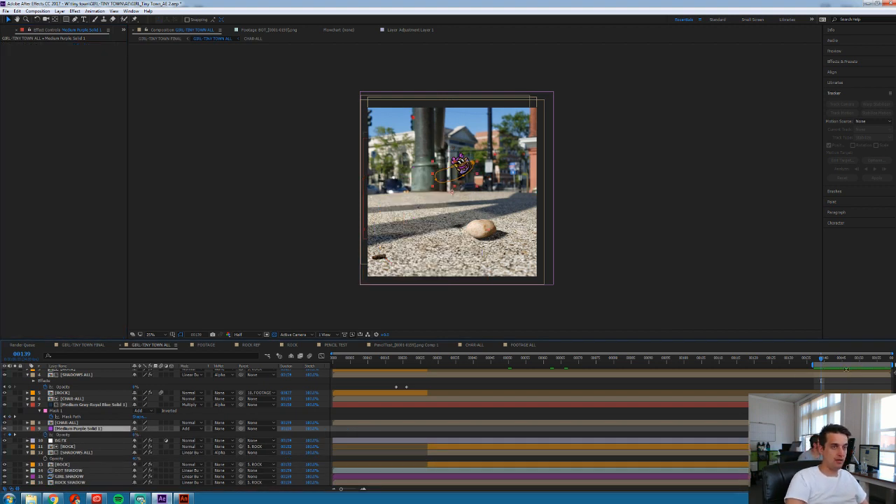
key("ctrl+shift+c")
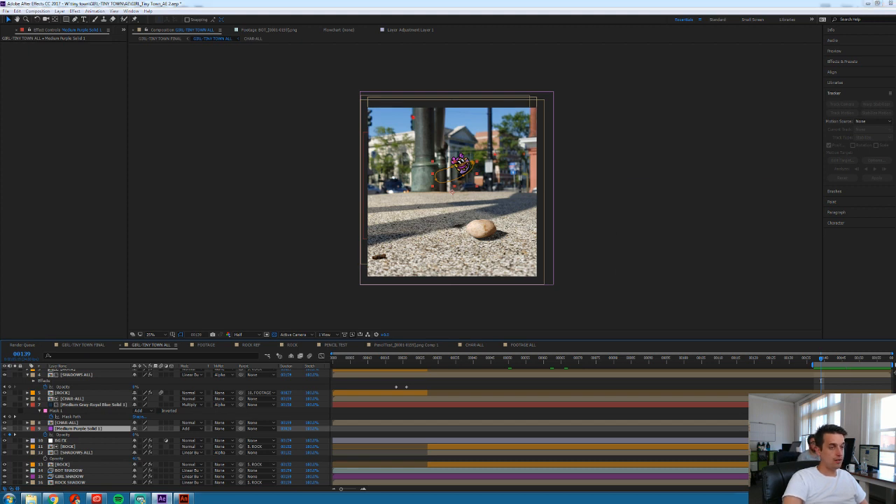
left_click(642, 242)
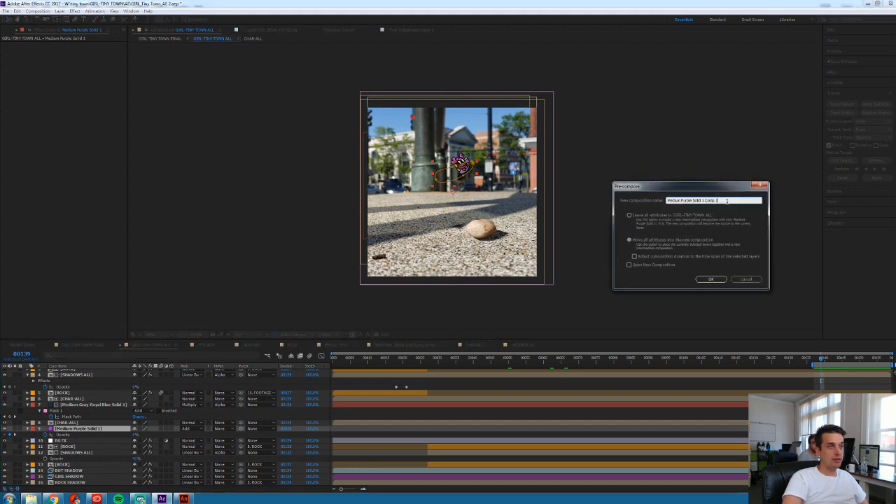
type("BOARD TRAIL")
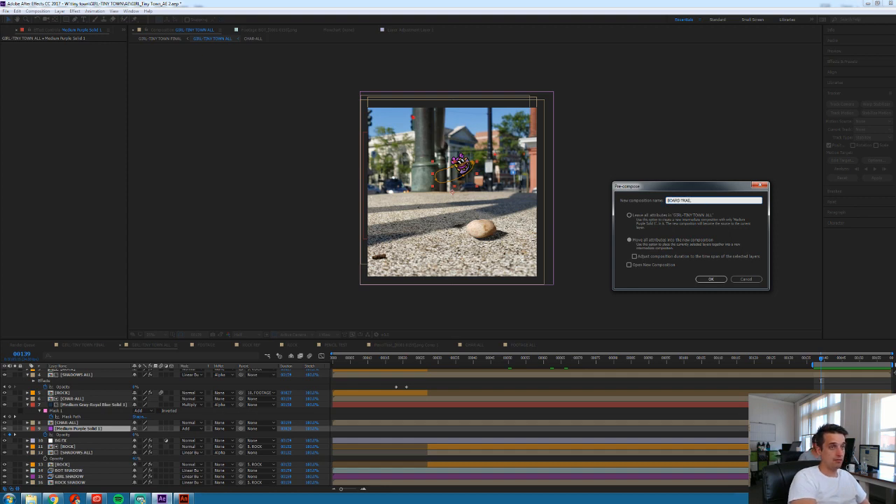
key("Return")
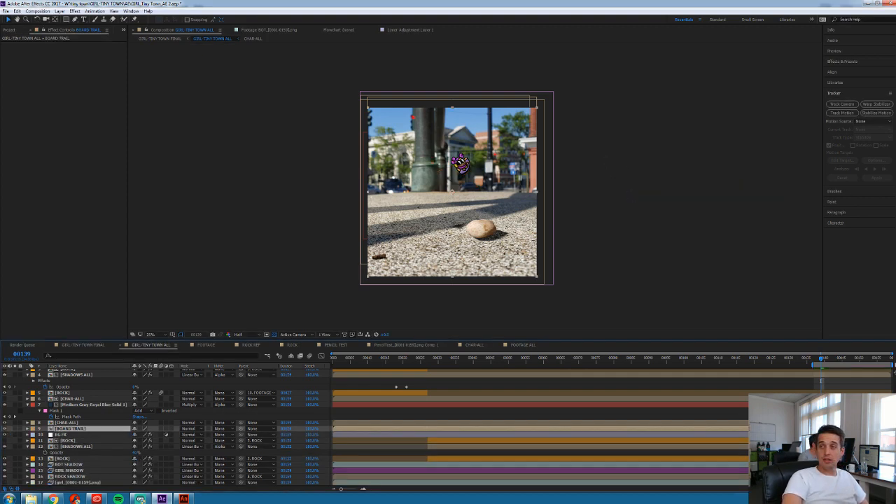
left_click(32, 430)
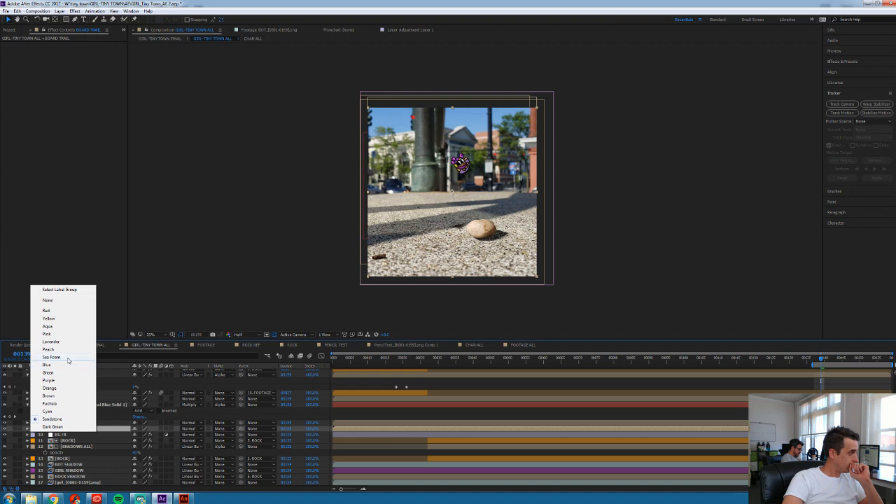
left_click(63, 381)
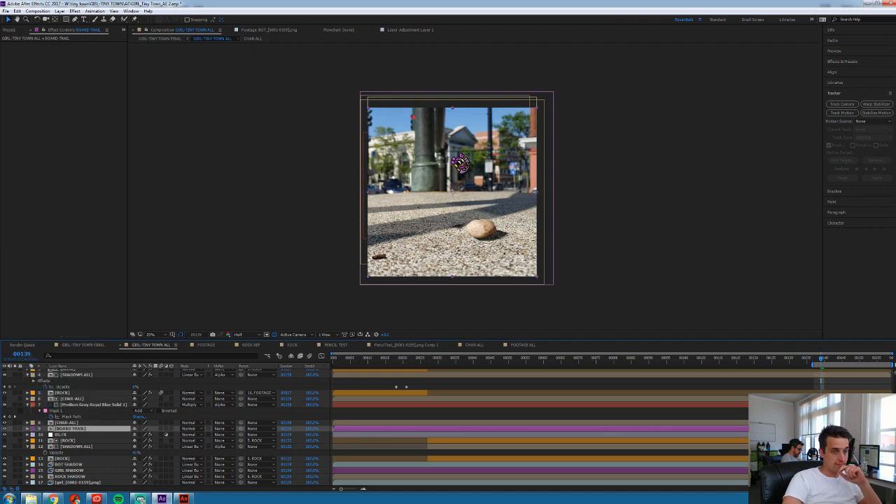
left_click(4, 430)
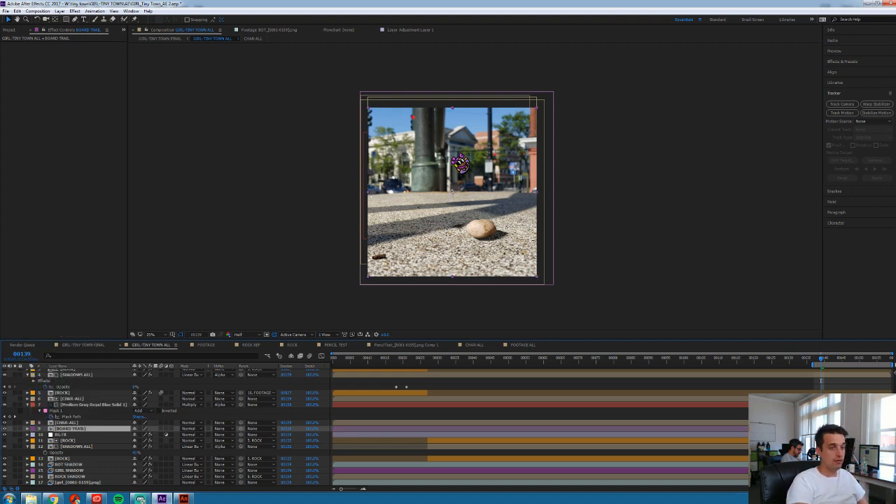
Apply the uni.Glimmer effect to the BOARD TRAIL layer and advance to frame 144 to judge it
left_click(75, 11)
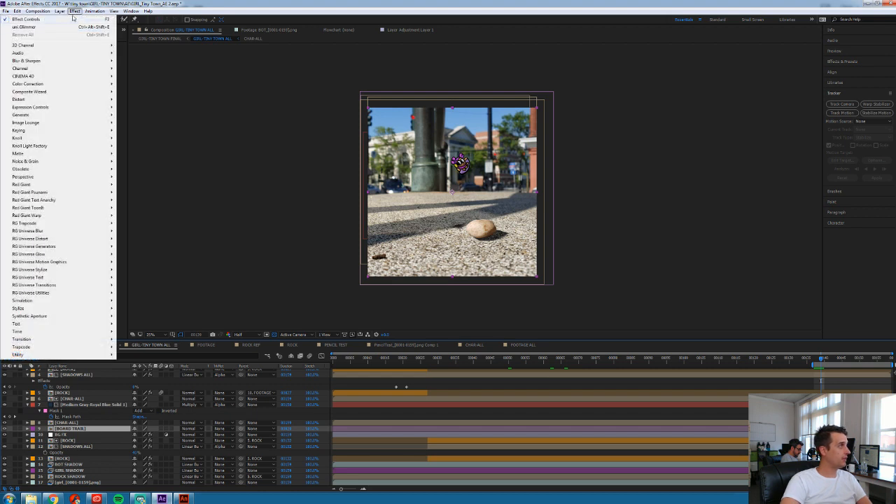
left_click(48, 32)
key("Page_Down")
key("Page_Down")
key("Page_Down")
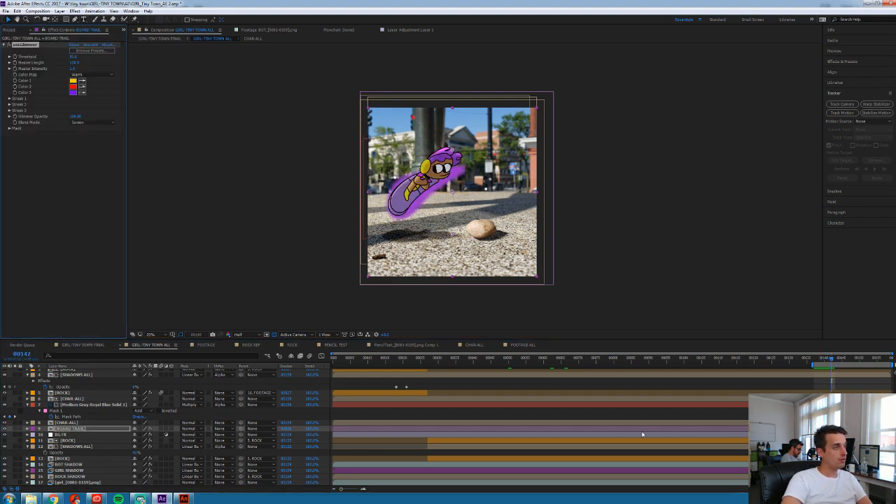
key("Page_Down")
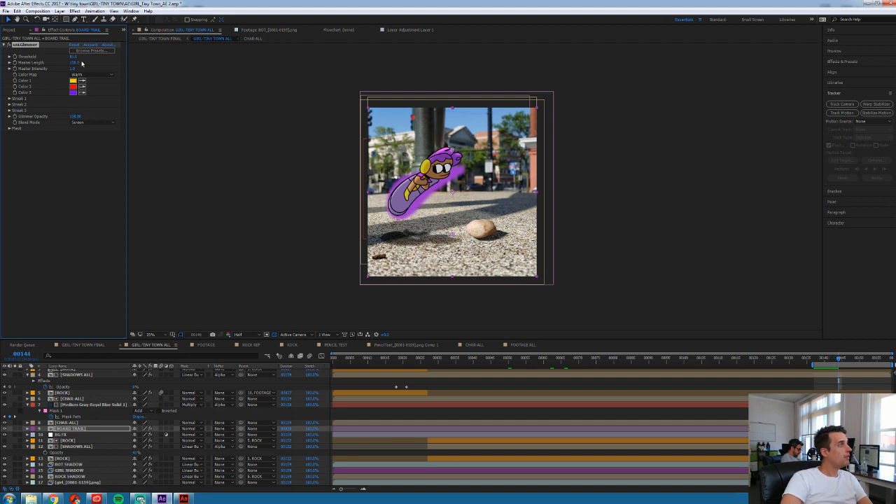
Load the Intense Sparkle preset for BOARD TRAIL's uni.Glimmer effect and raise its master intensity
left_click(82, 52)
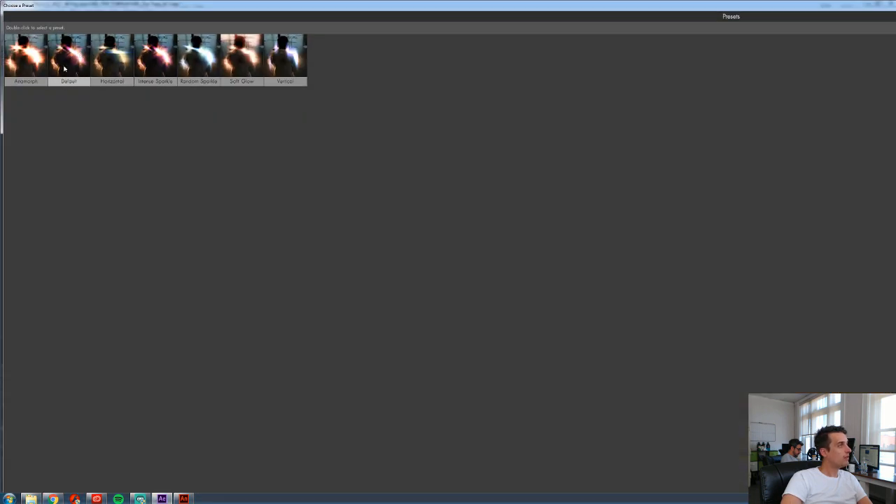
double_click(174, 62)
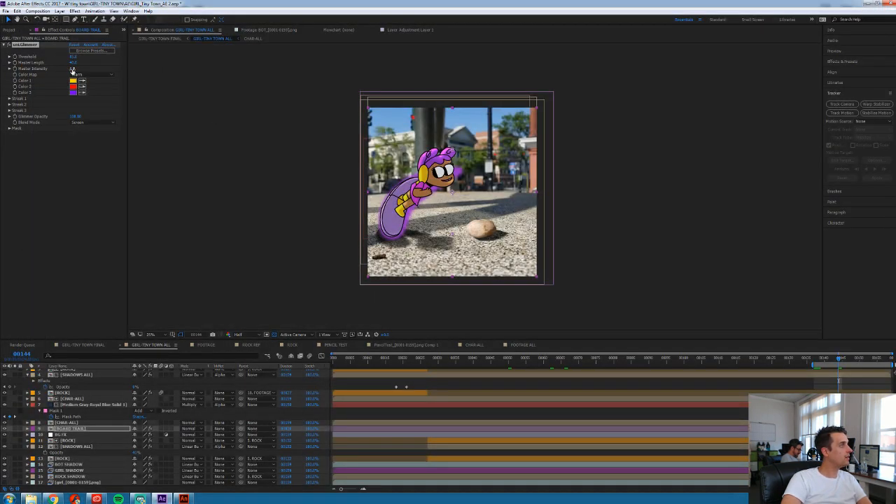
left_click_drag(73, 70, 98, 75)
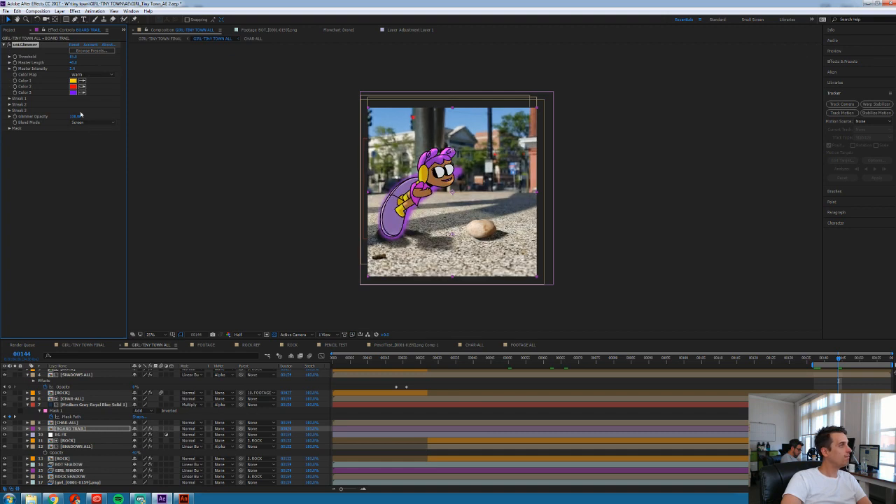
scroll(461, 209, "up", 1)
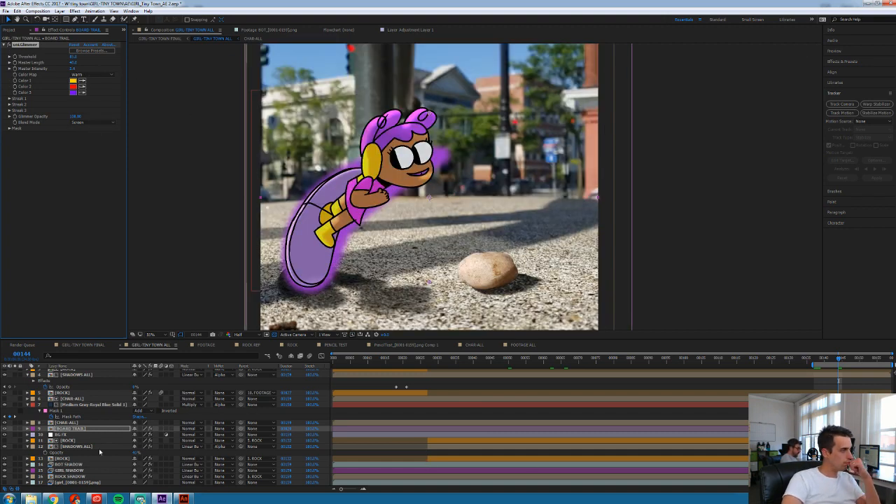
Set the Medium Purple Solid's blending mode to Normal inside the BOARD TRAIL precomp and return to GIRL-TINY TOWN ALL
double_click(74, 428)
left_click(74, 372)
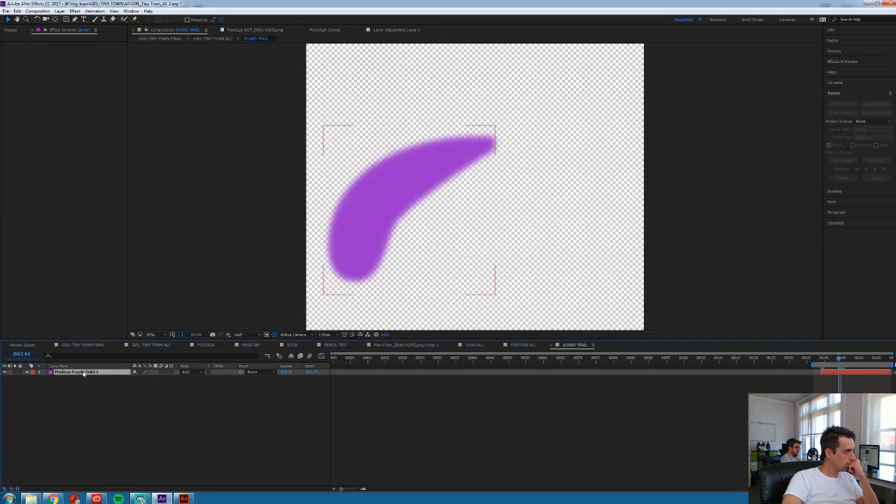
left_click(189, 372)
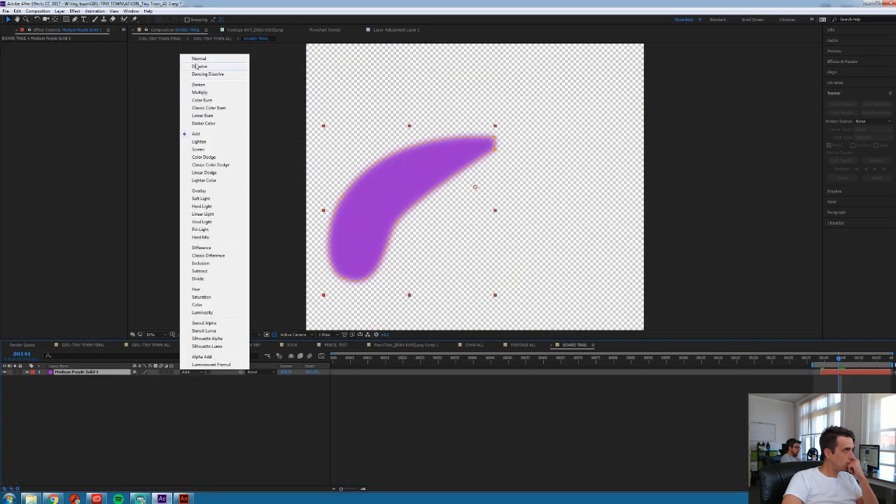
left_click(198, 59)
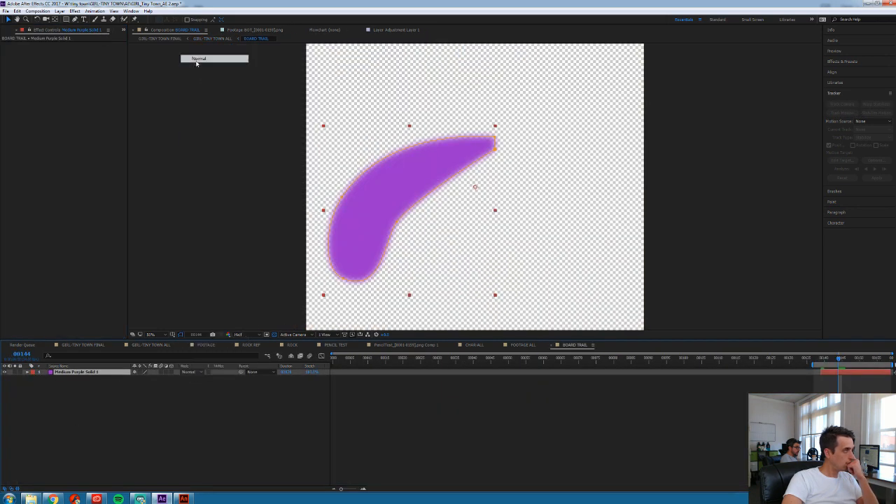
left_click(138, 345)
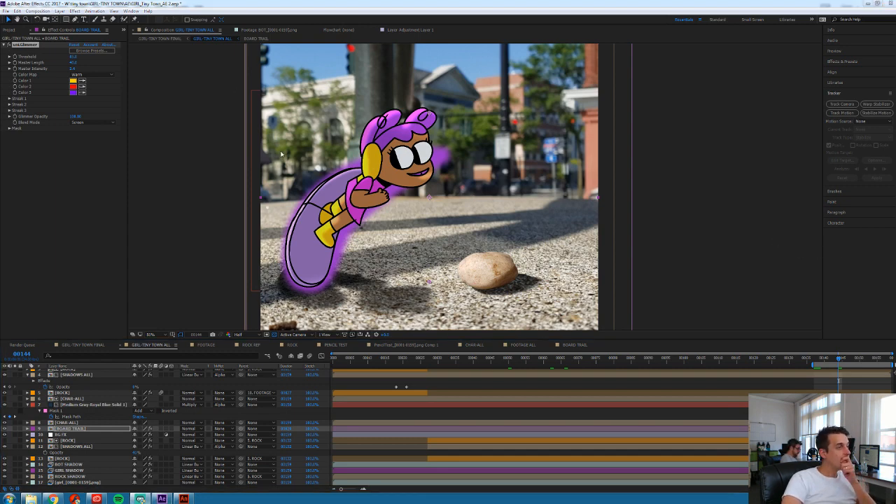
Try the Aqualight color map and a longer master length on BOARD TRAIL's uni.Glimmer effect
left_click(81, 75)
left_click(91, 97)
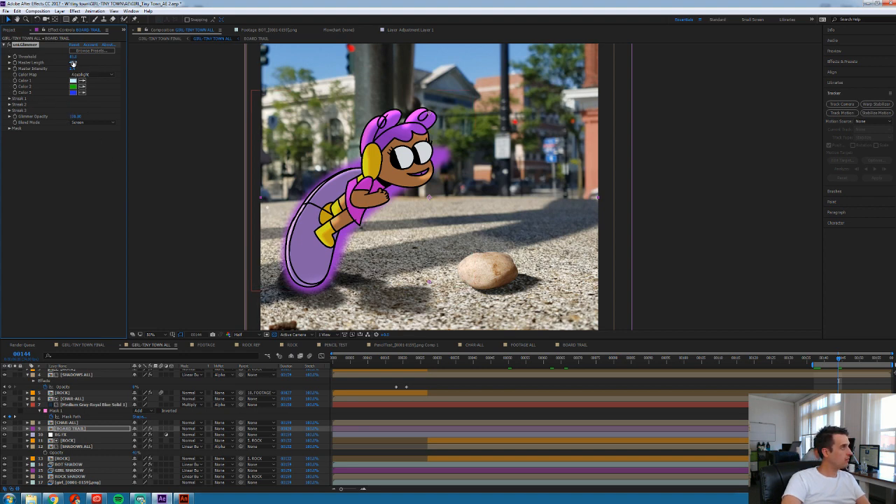
left_click_drag(87, 65, 162, 67)
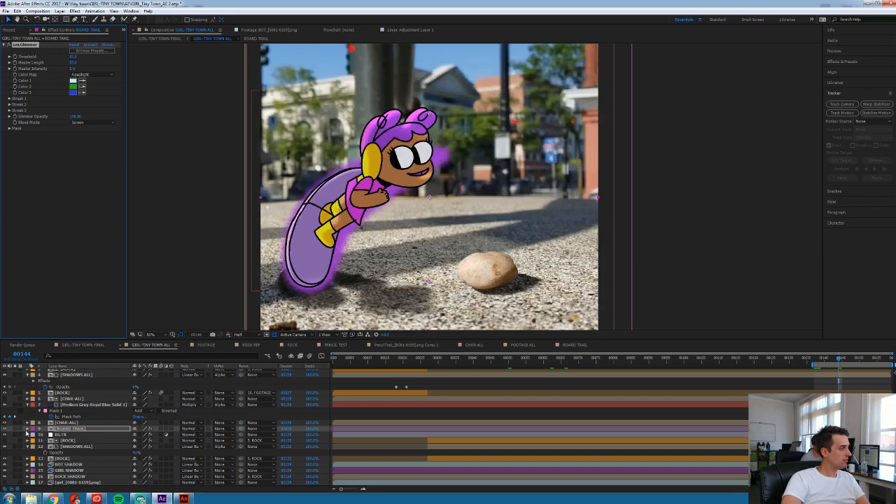
Solo the BOARD TRAIL layer and remove its uni.Glimmer effect
left_click(18, 430)
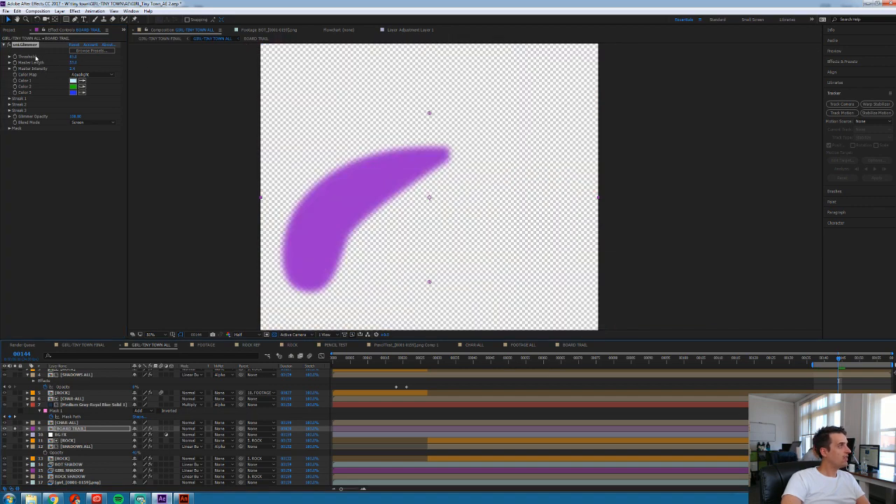
key("Delete")
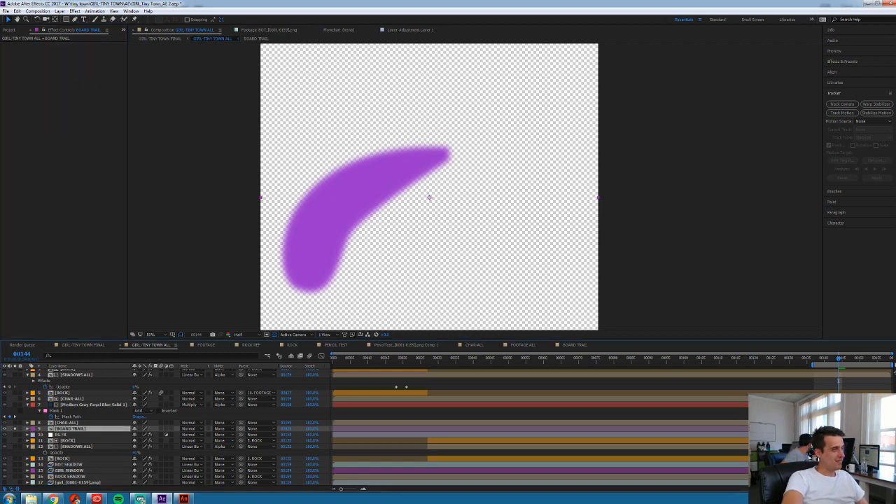
Check the BOARD TRAIL precomp, return to GIRL-TINY TOWN ALL, and try the uni.Edge Glow effect on the layer before removing it
double_click(71, 429)
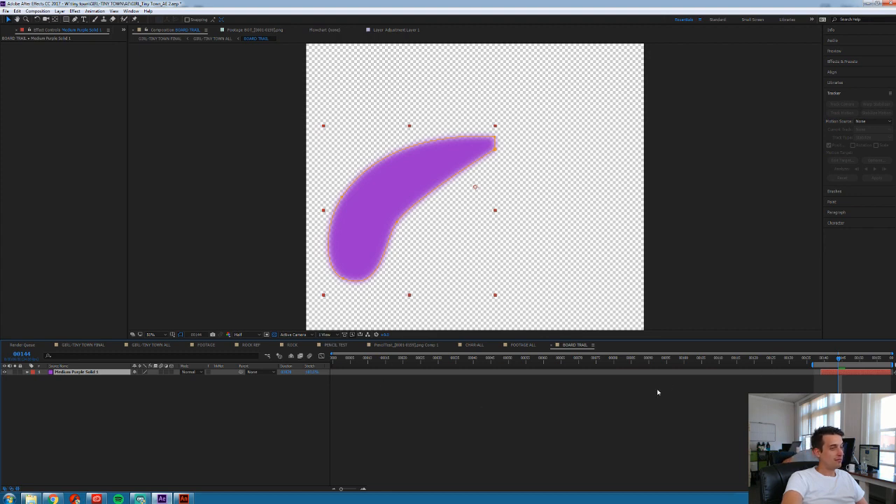
left_click(165, 346)
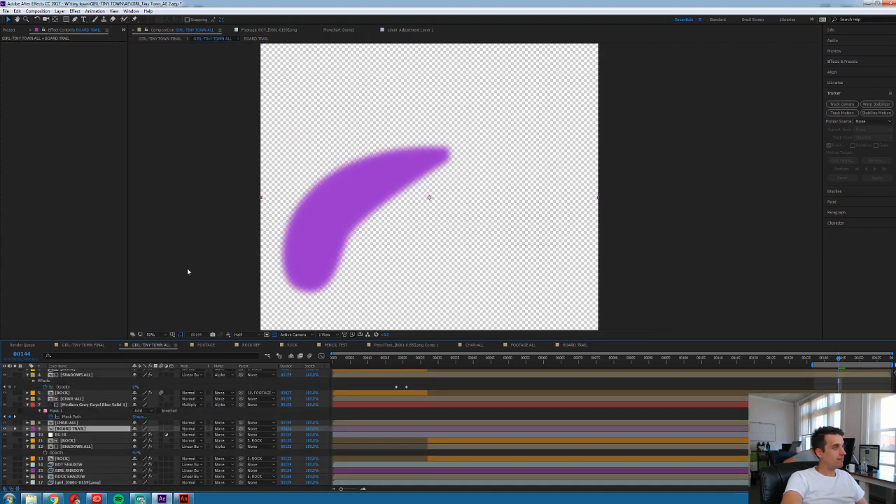
left_click(73, 11)
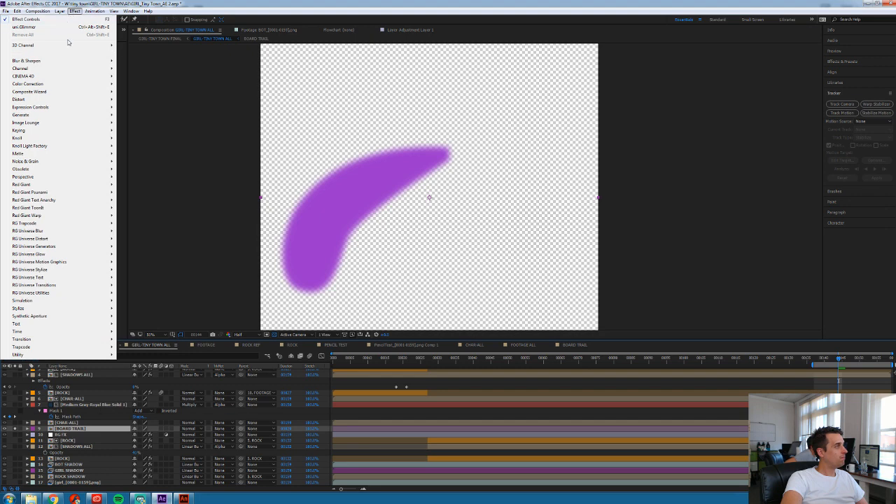
mouse_move(56, 271)
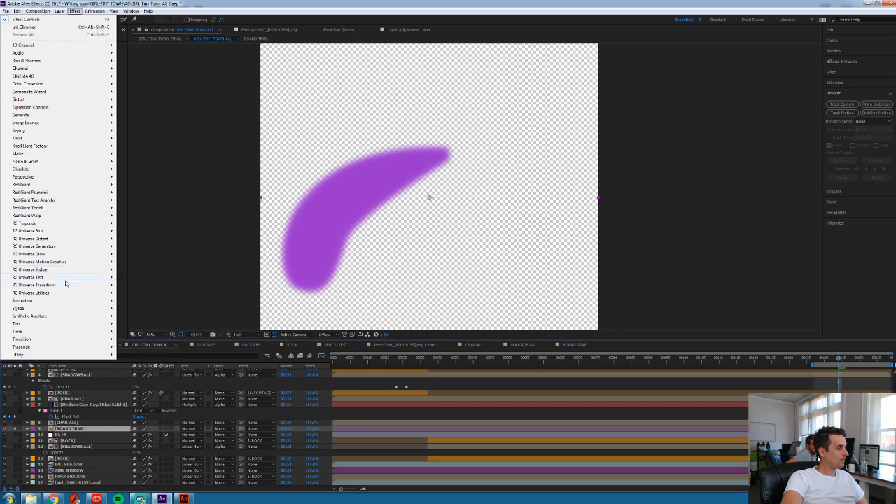
mouse_move(104, 258)
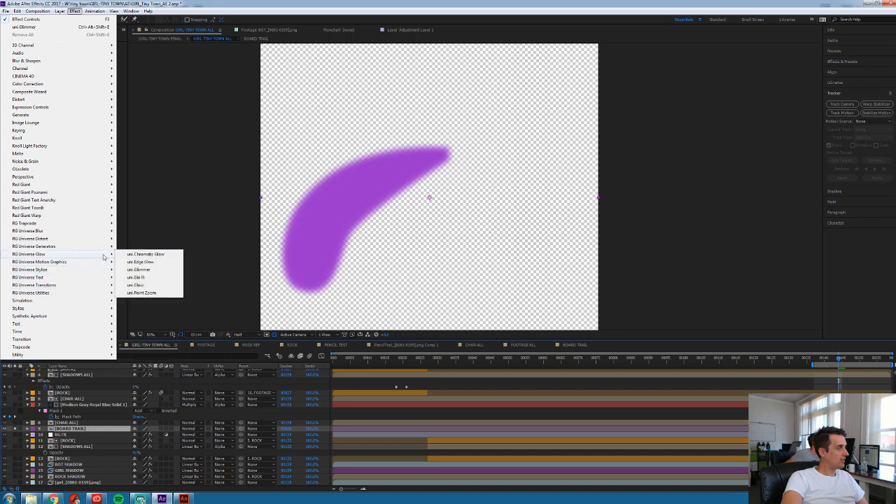
left_click(147, 262)
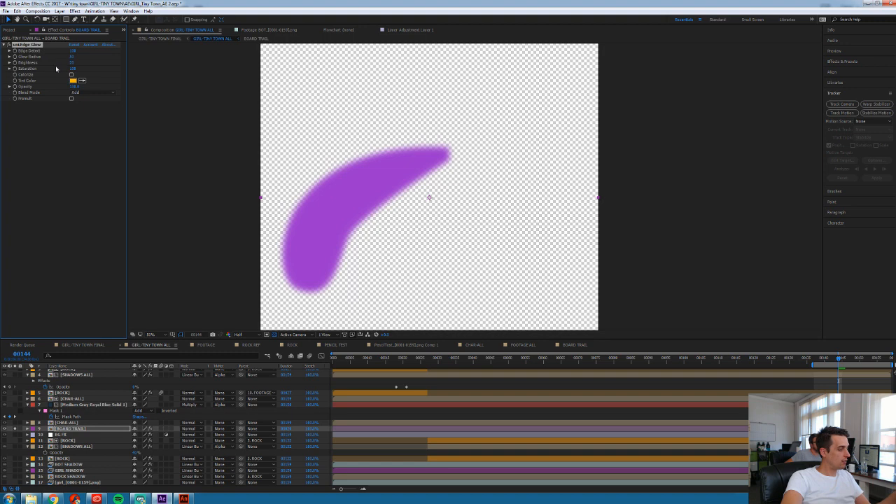
key("Delete")
Try the uni.Glow effect on the BOARD TRAIL layer and undo it
left_click(74, 11)
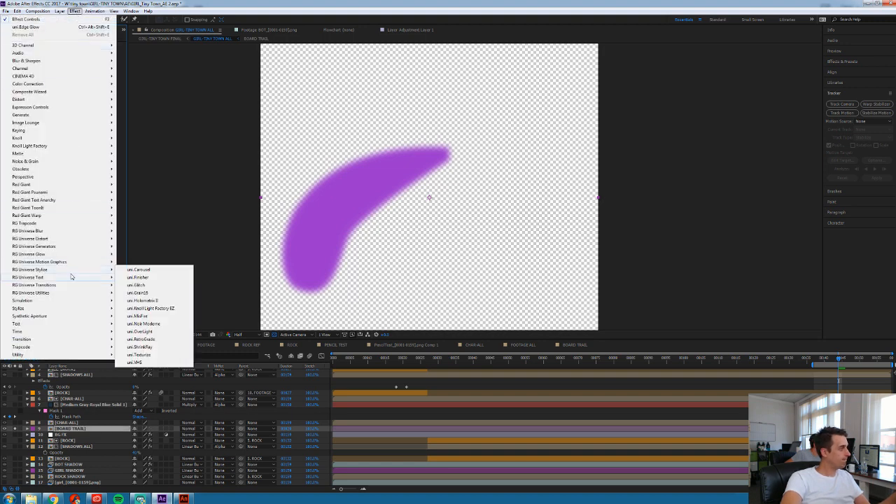
mouse_move(99, 257)
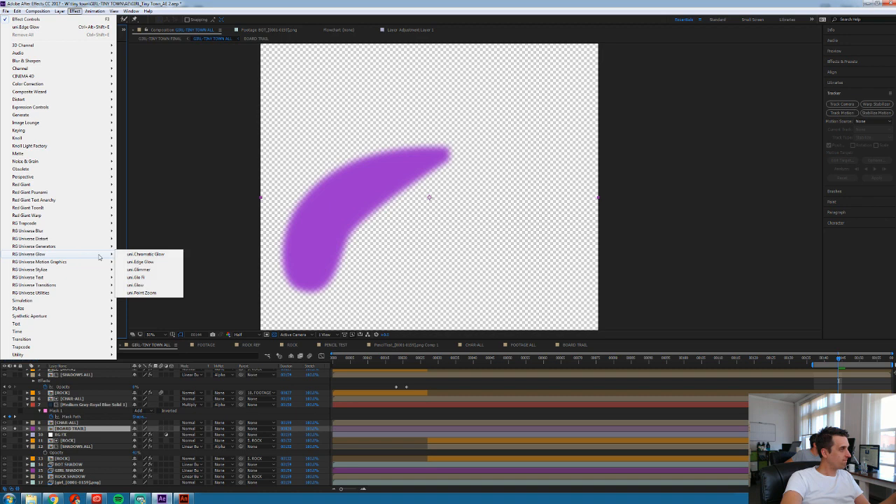
left_click(136, 285)
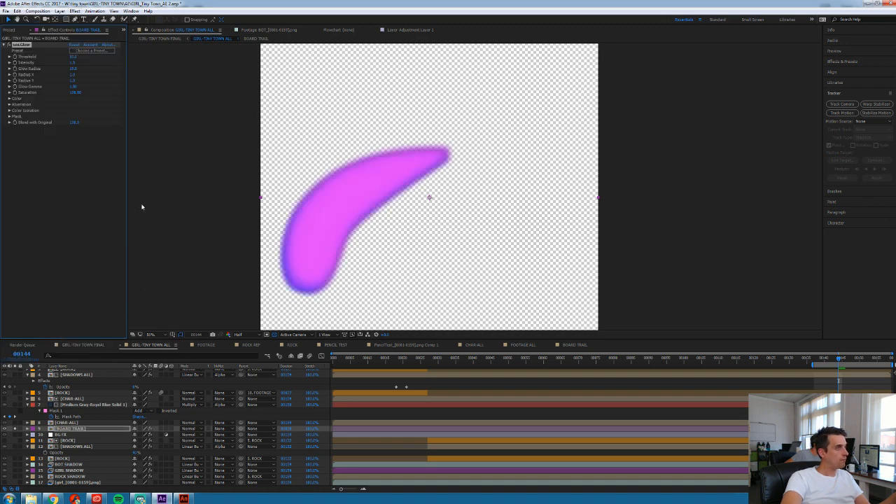
key("ctrl+z")
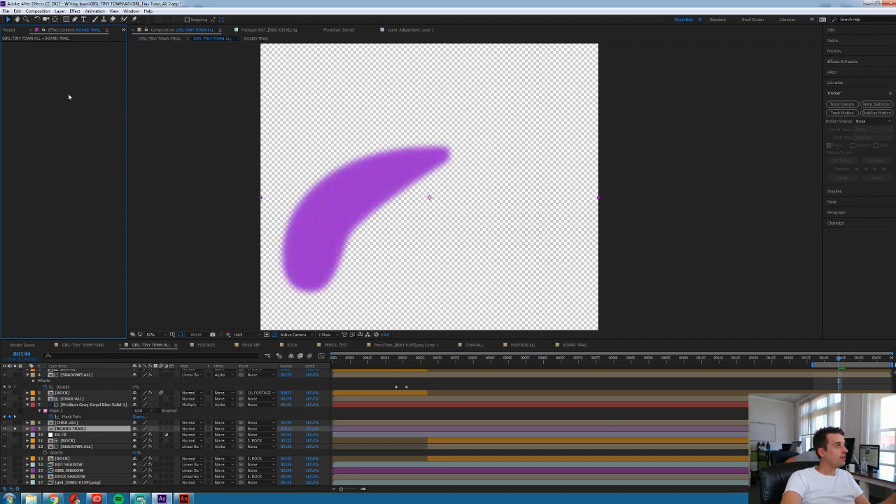
Apply uni.Glimmer to BOARD TRAIL, load a preset, and check its parameter groups and the trail against the full composite
left_click(74, 12)
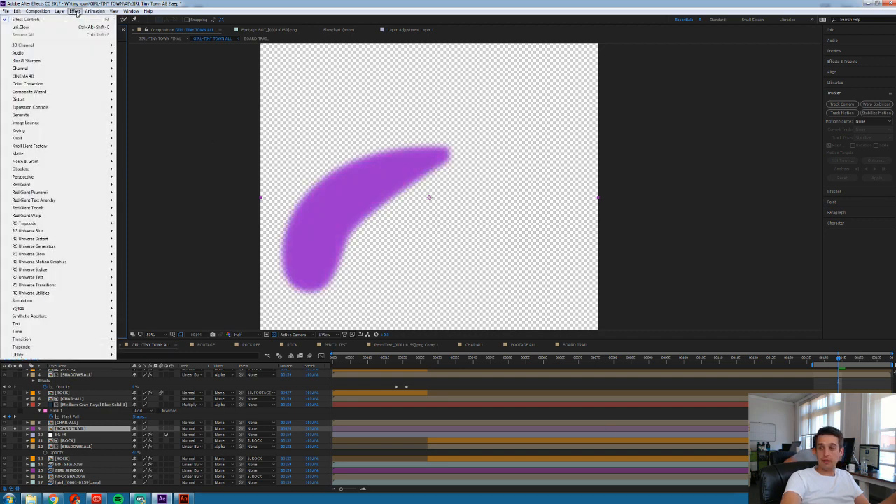
mouse_move(58, 242)
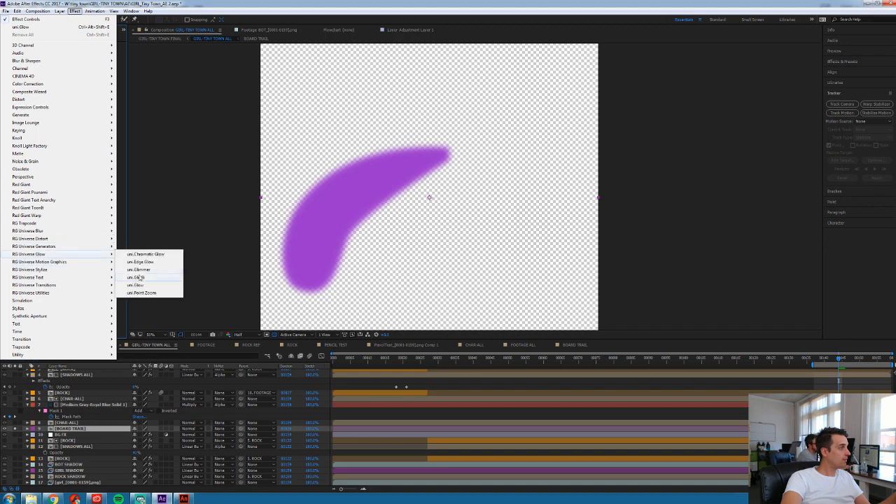
left_click(148, 265)
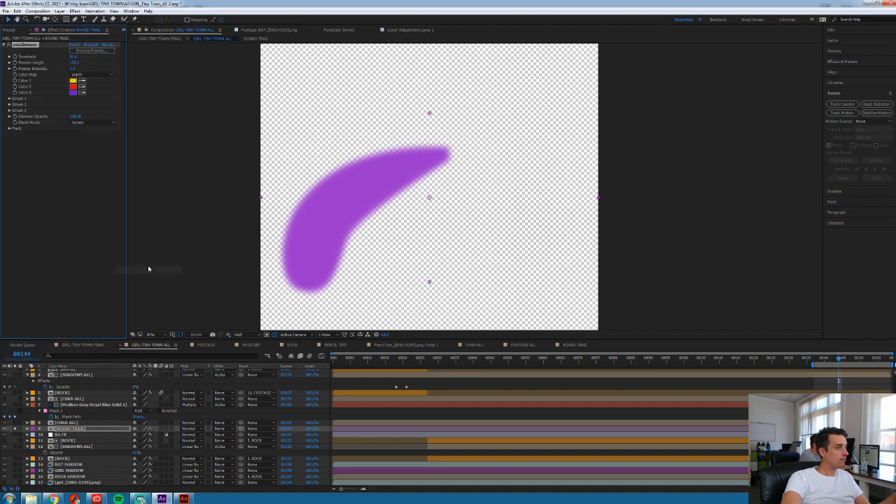
left_click(91, 50)
double_click(172, 67)
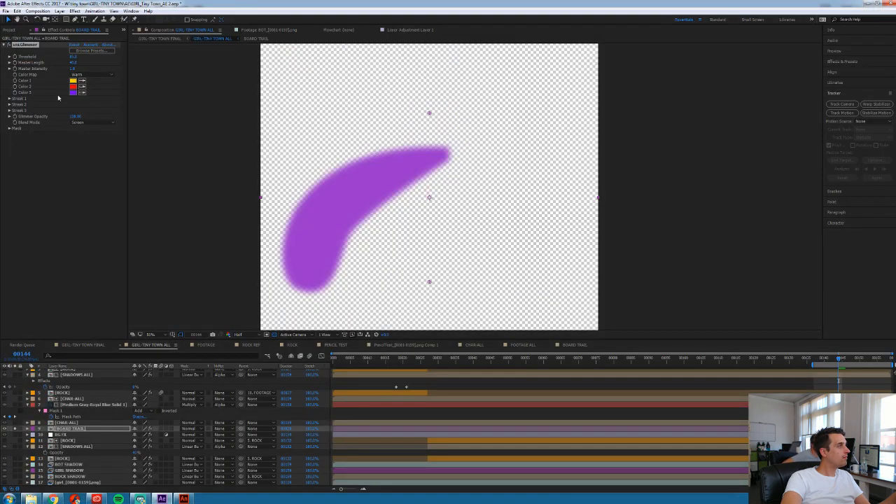
left_click(9, 128)
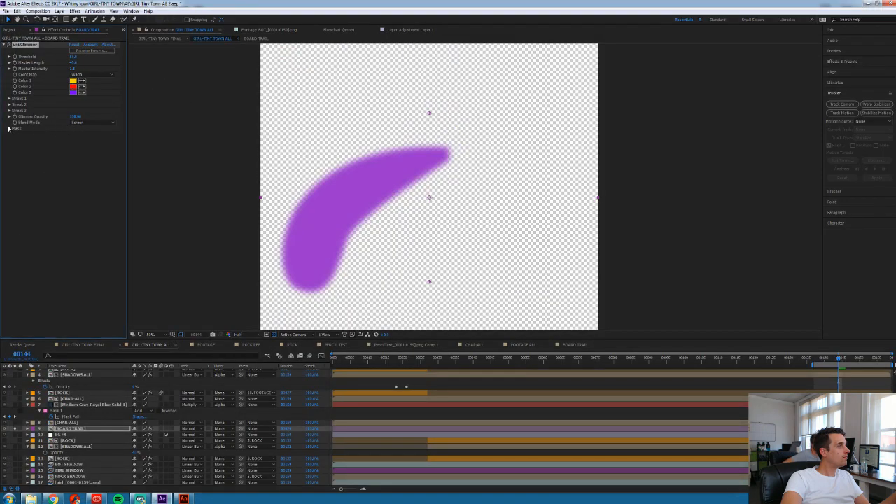
left_click(9, 128)
left_click(10, 99)
left_click(9, 99)
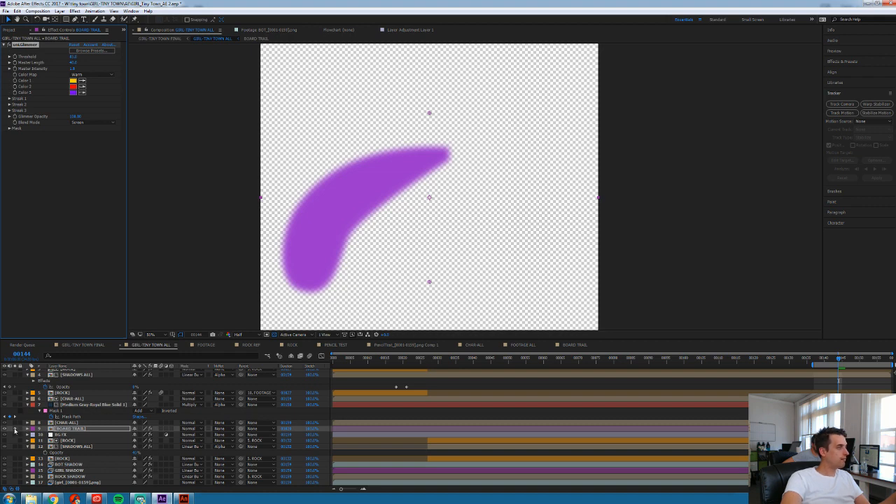
left_click(16, 429)
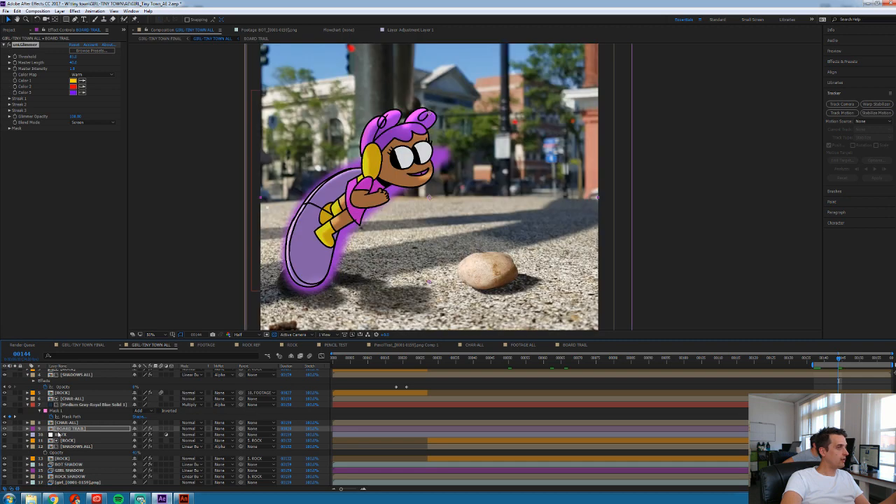
left_click(15, 429)
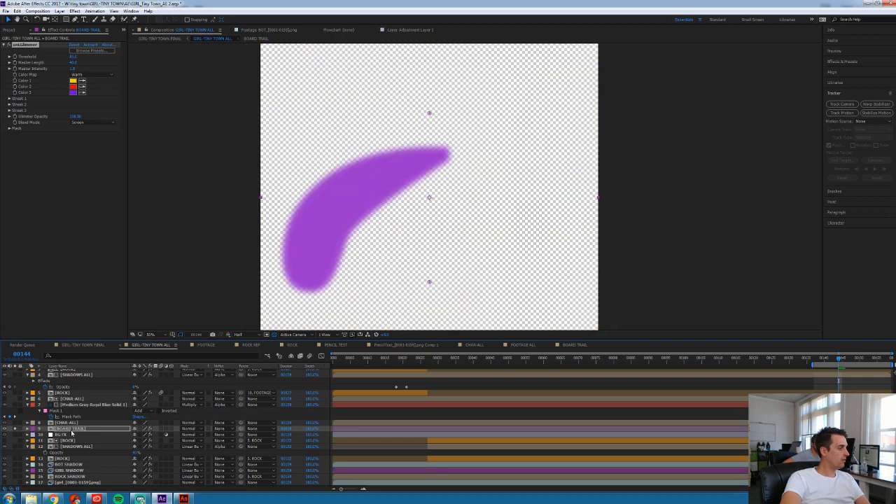
Change the Medium Purple Solid's color to white (FFFFFF) inside the BOARD TRAIL precomp
double_click(72, 430)
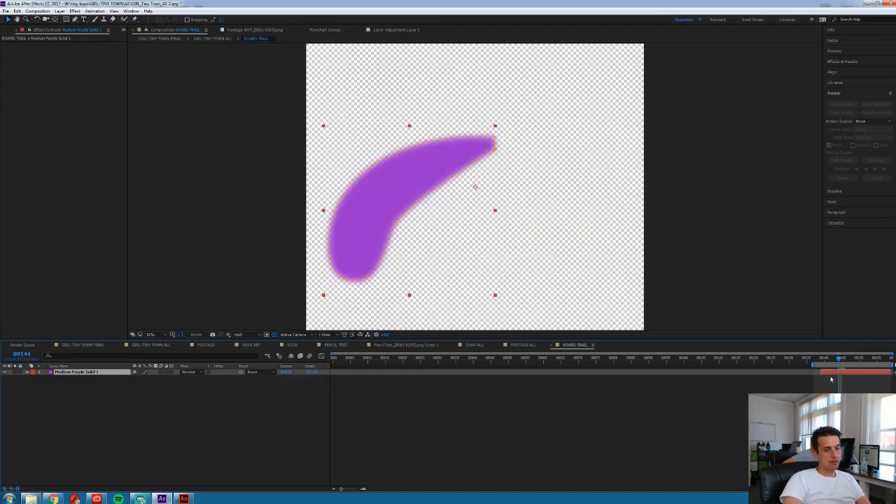
key("space")
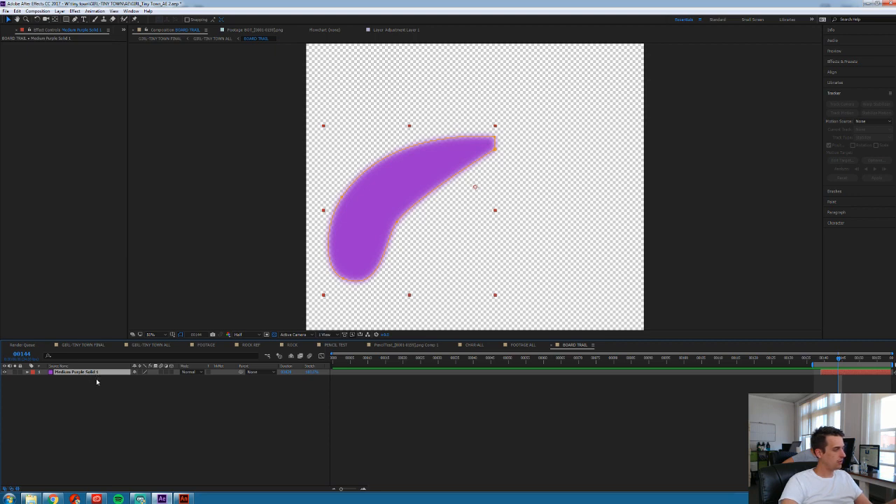
key("ctrl+shift+y")
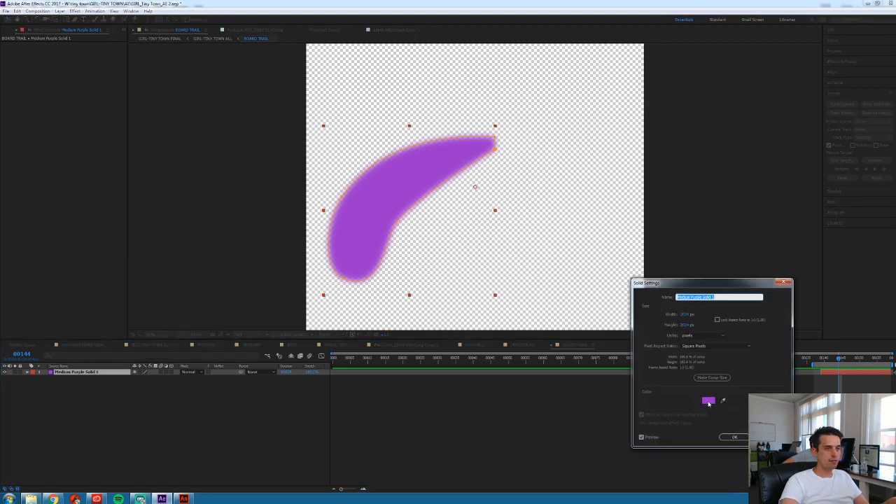
left_click(708, 401)
left_click_drag(44, 46, 12, 46)
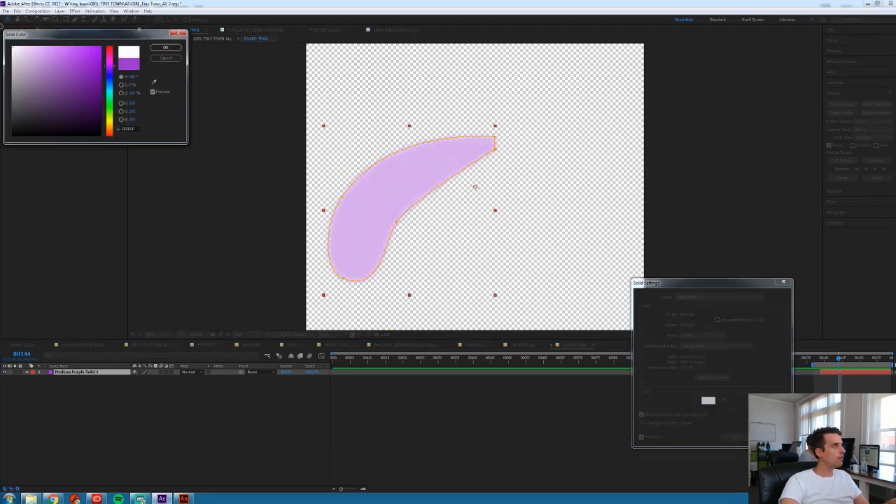
left_click(165, 48)
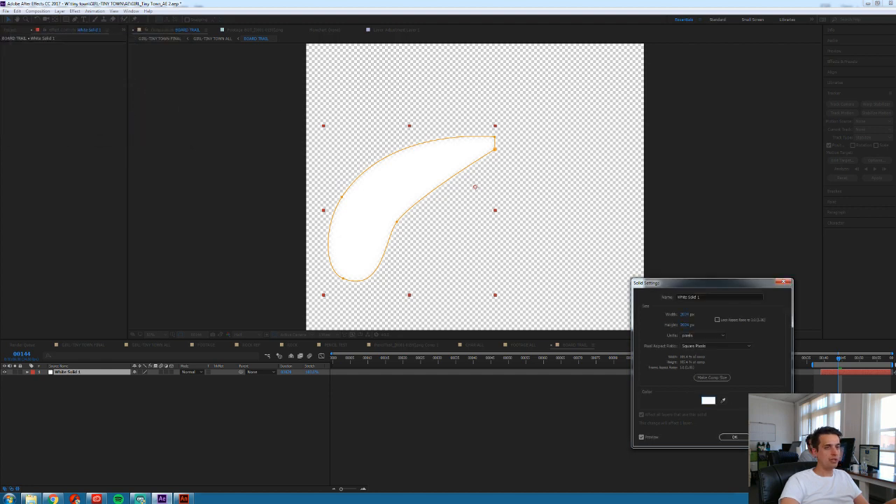
left_click(735, 437)
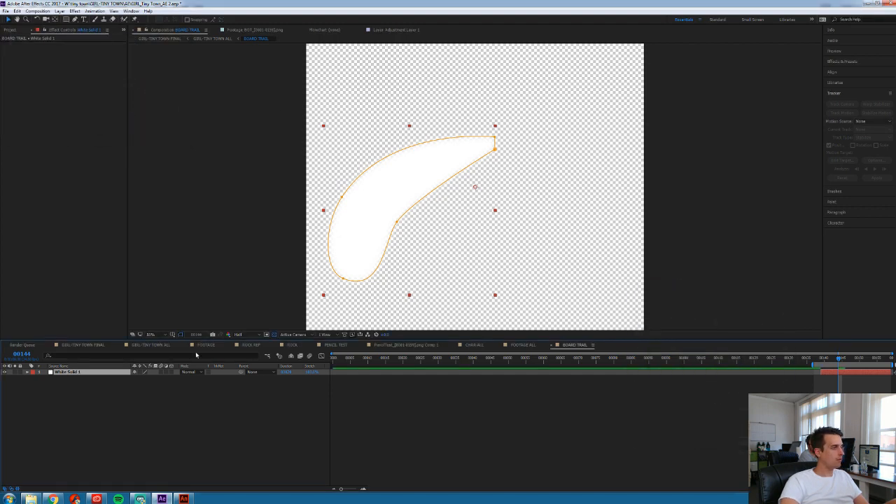
Return to GIRL-TINY TOWN ALL, unsolo BOARD TRAIL and lower the master intensity of its uni.Glimmer effect
left_click(156, 346)
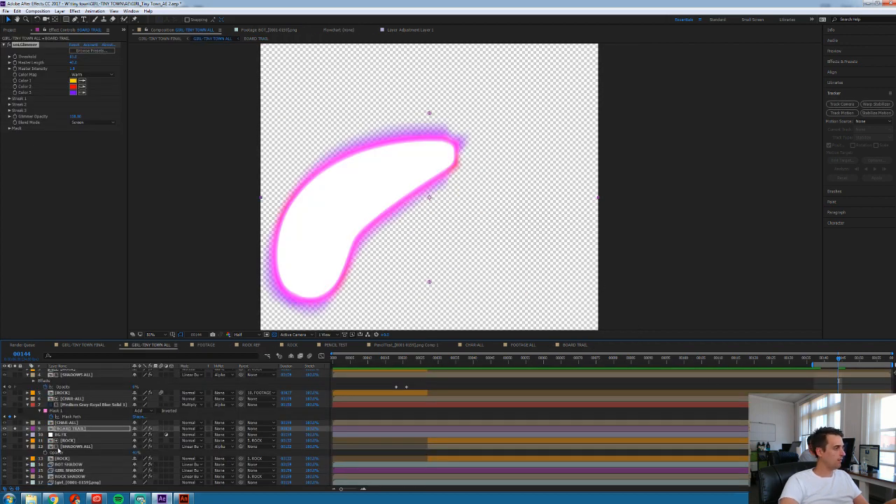
left_click(16, 429)
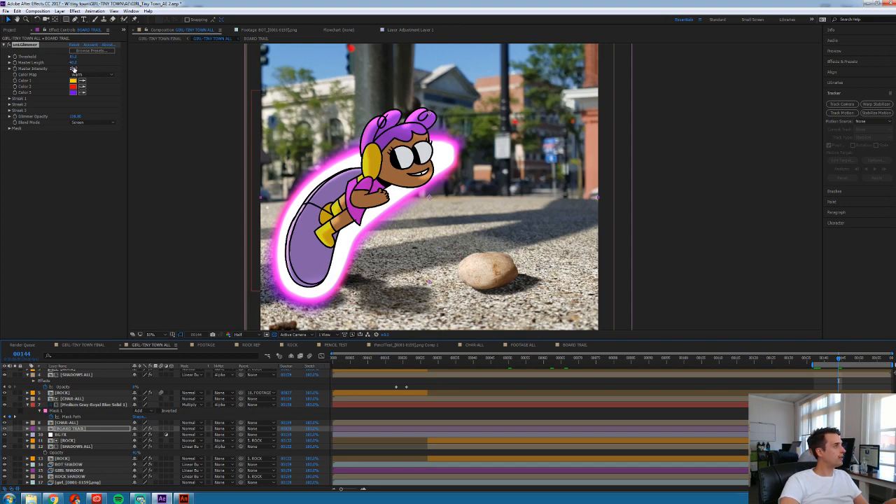
left_click_drag(73, 70, 23, 69)
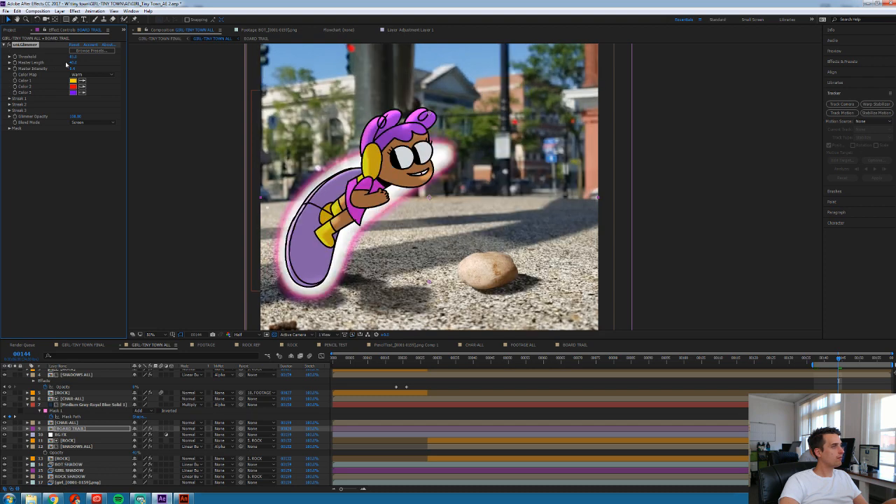
left_click_drag(77, 70, 82, 74)
Try the Candy color map on BOARD TRAIL's uni.Glimmer effect and switch back to Warm
left_click(81, 75)
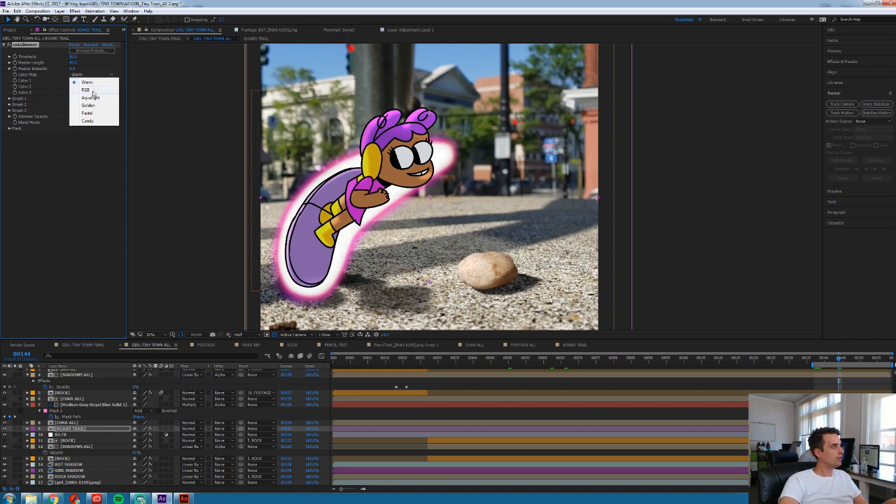
left_click(87, 121)
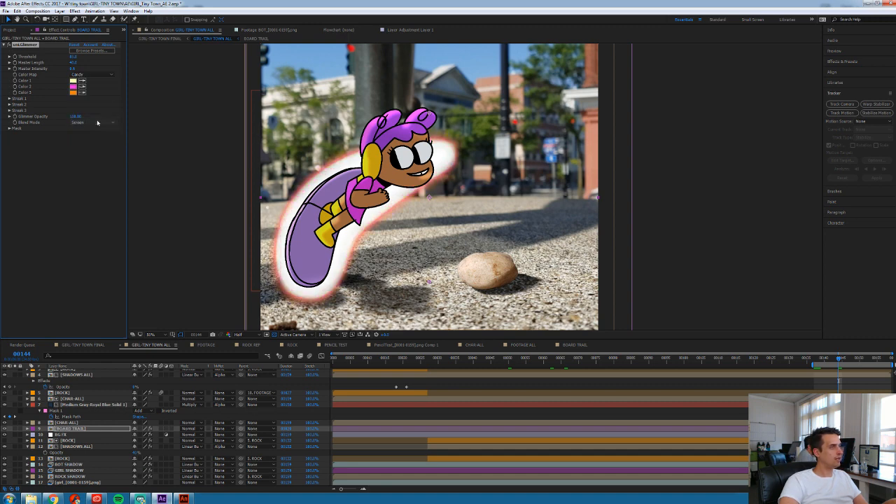
left_click(82, 75)
left_click(85, 83)
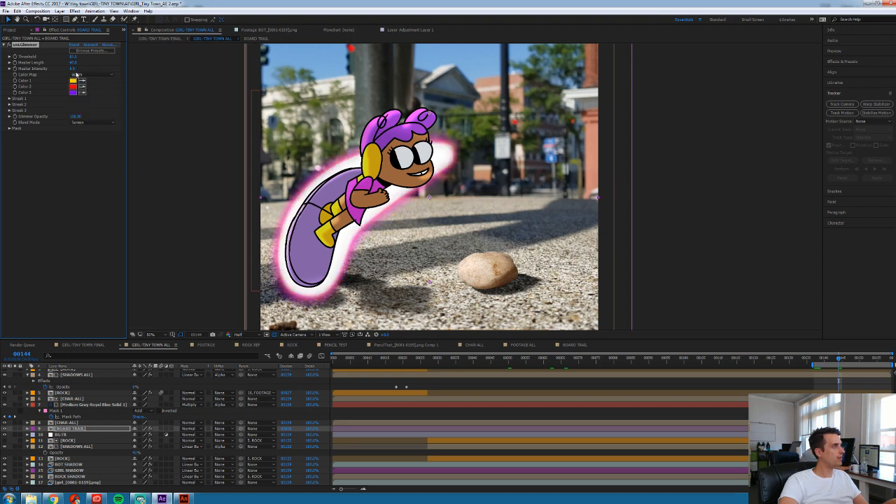
Lower uni.Glimmer's threshold, increase its master length and set BOARD TRAIL's blending mode to Add
left_click_drag(74, 57, 102, 65)
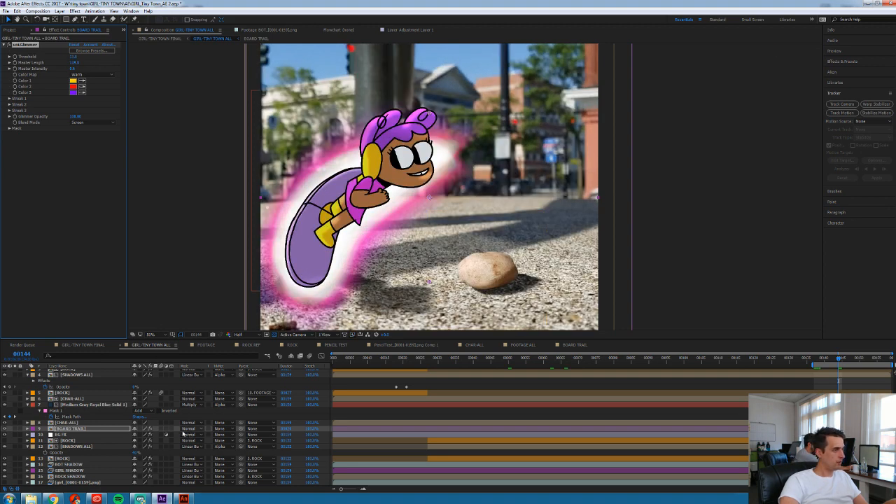
left_click(186, 430)
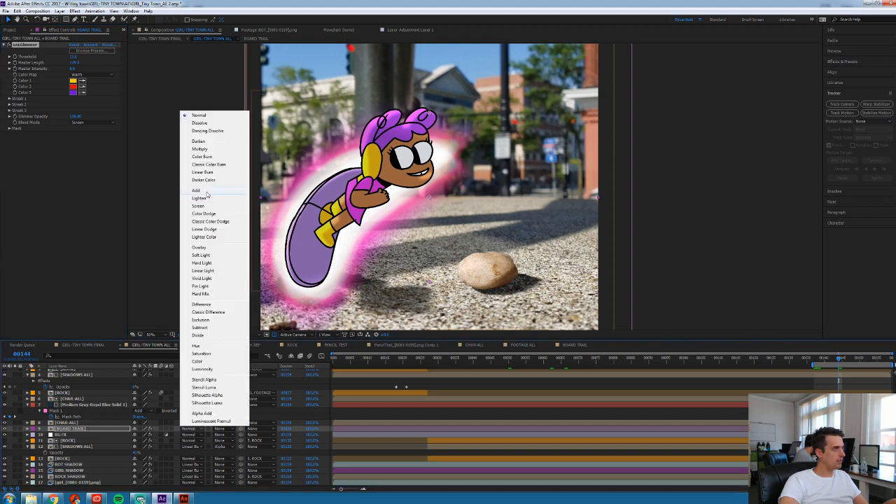
left_click(214, 196)
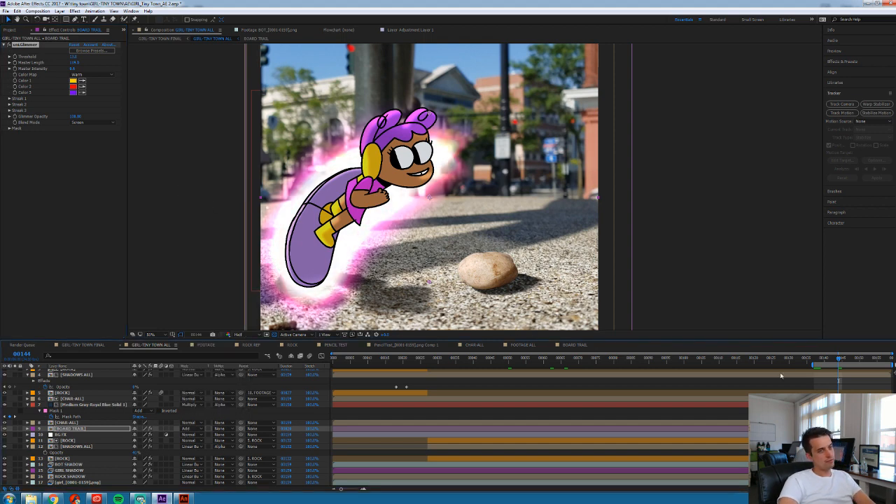
Step back frame by frame to frame 139 to check the trail during the girl's flight
key("Page_Up")
key("Page_Up")
key("Page_Up")
key("Page_Up")
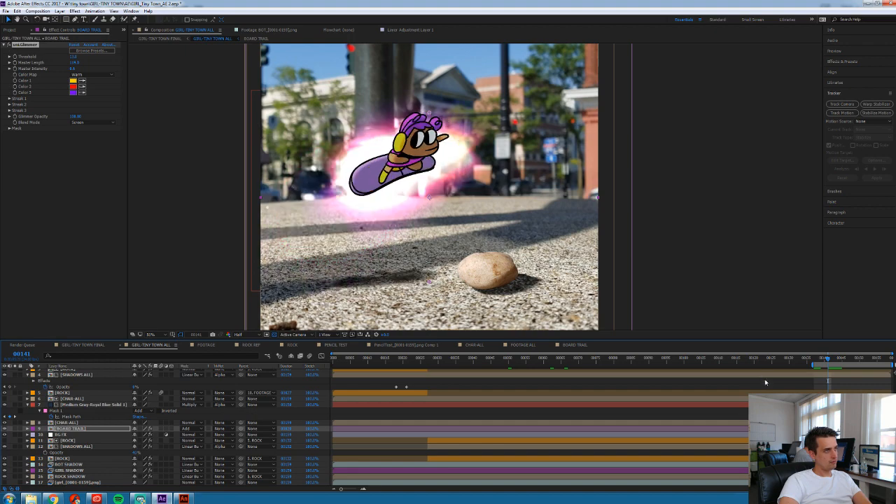
key("Page_Up")
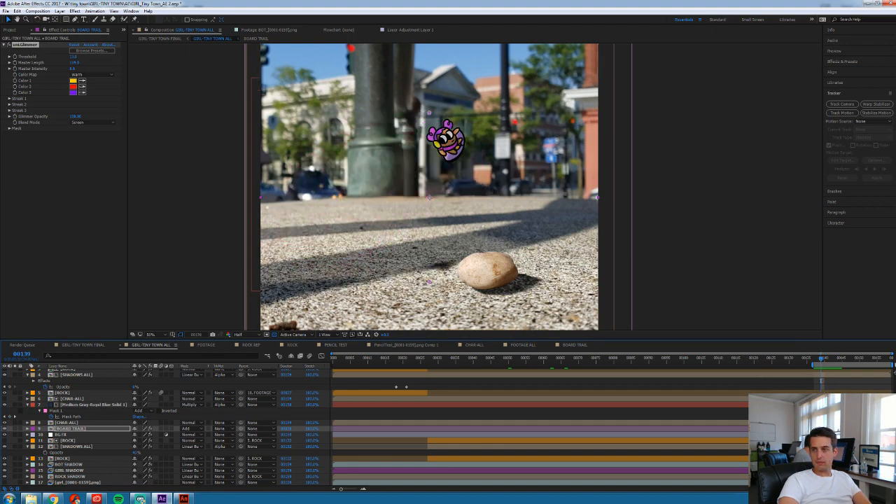
Preview the glimmering trail over the girl's flight and look through the layer stack, checking the lower ROCK layer
key("space")
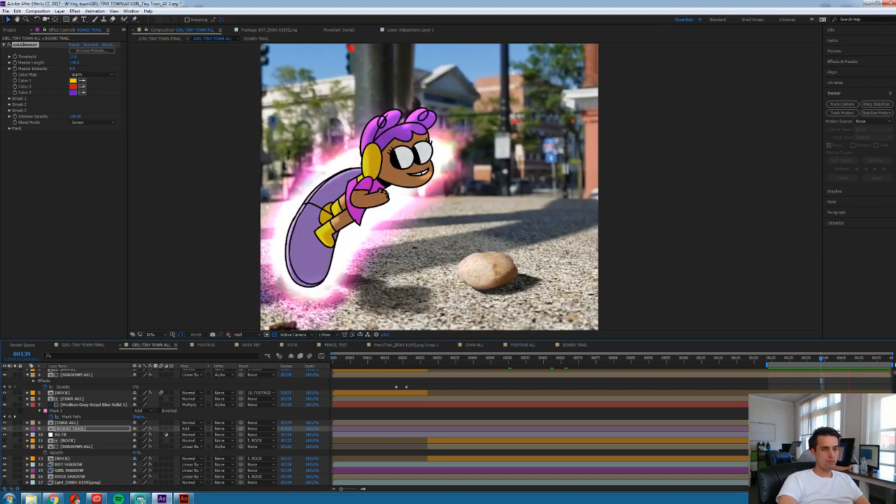
key("space")
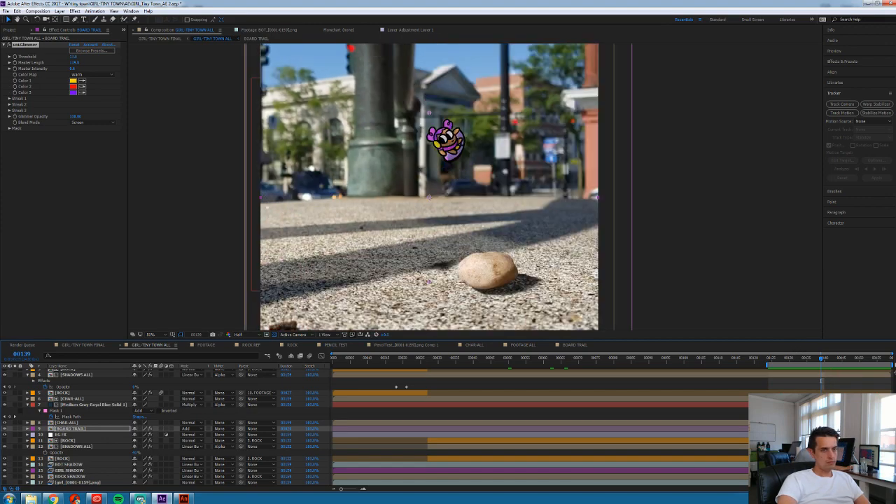
scroll(434, 427, "down", 1)
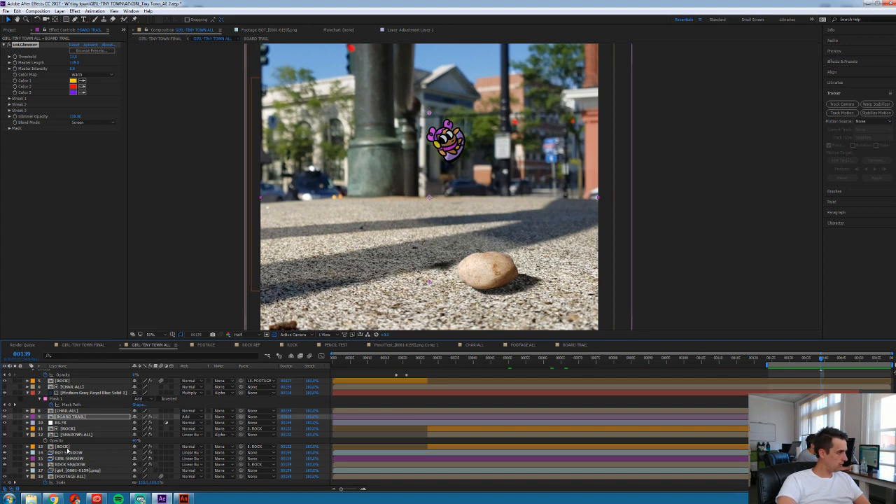
left_click(65, 447)
scroll(73, 456, "up", 3)
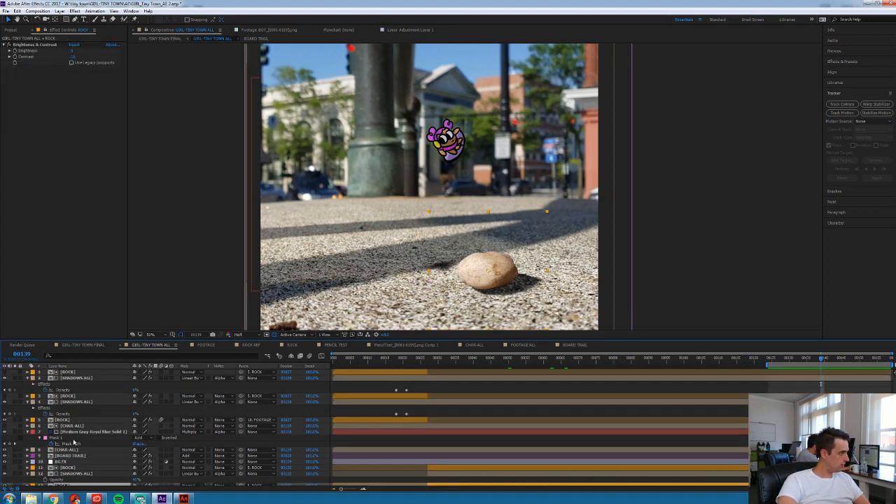
scroll(74, 442, "down", 2)
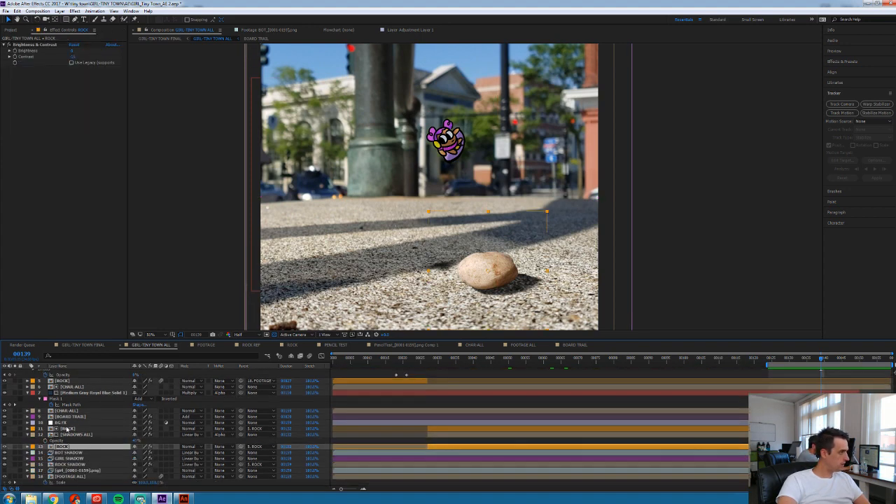
Reveal the BG FX layer's keyframed Bulge properties and play the flight through to frame 147
left_click(67, 423)
key("u")
left_click_drag(835, 429, 843, 459)
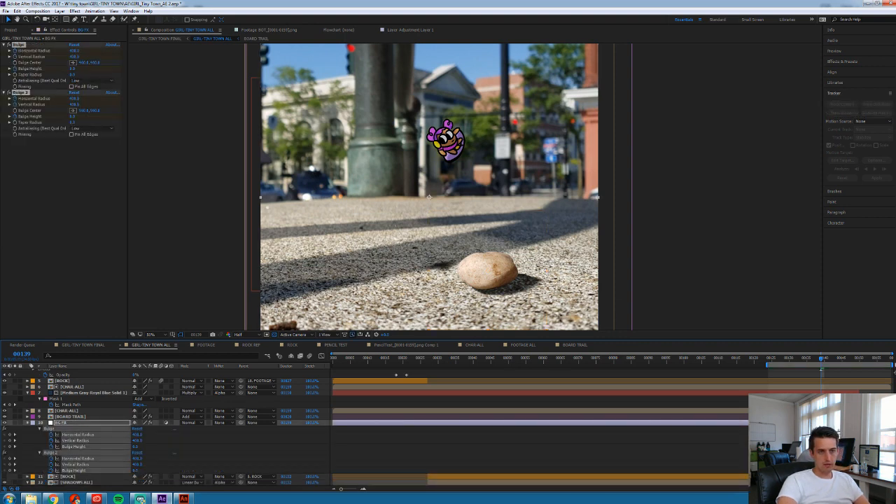
key("ctrl+z")
key("space")
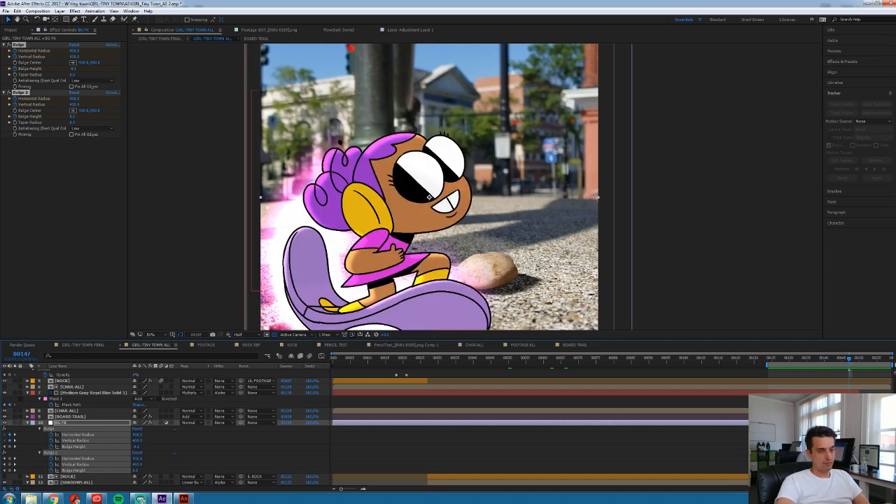
Add a white solid to GIRL-TINY TOWN ALL and move it to the very top of the layer stack
left_click(102, 417)
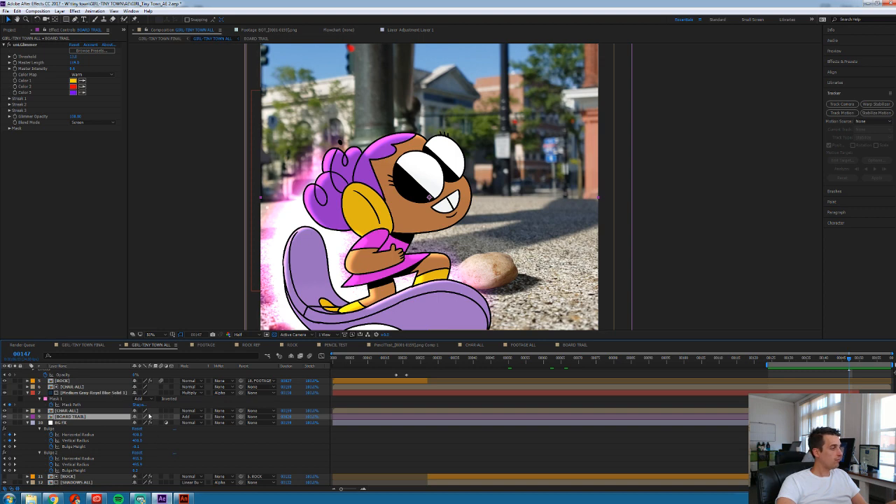
key("ctrl+y")
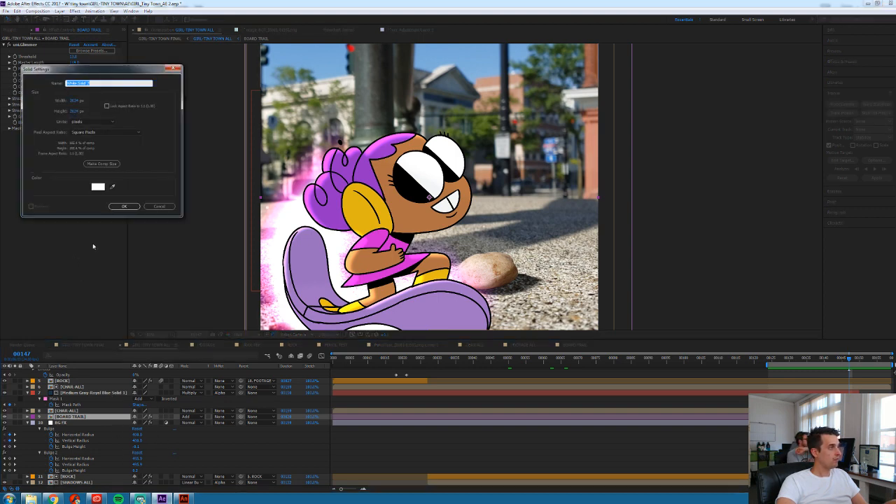
left_click(125, 209)
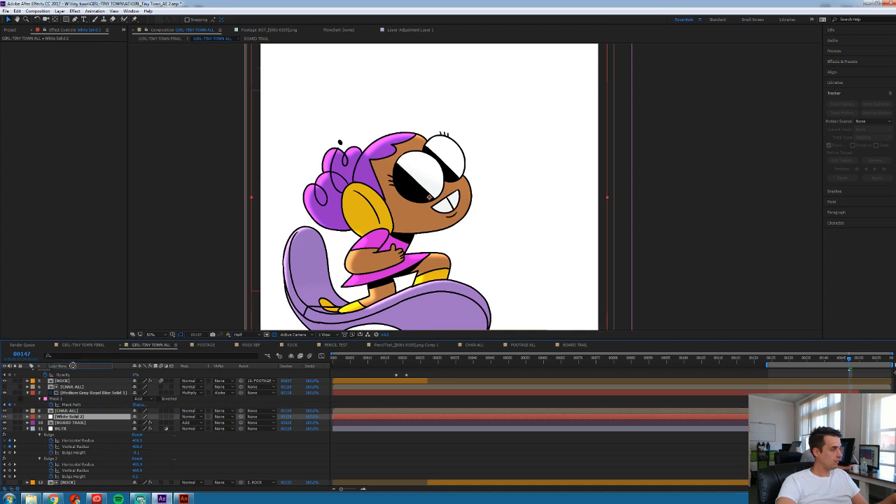
scroll(75, 376, "up", 2)
left_click_drag(75, 375, 76, 373)
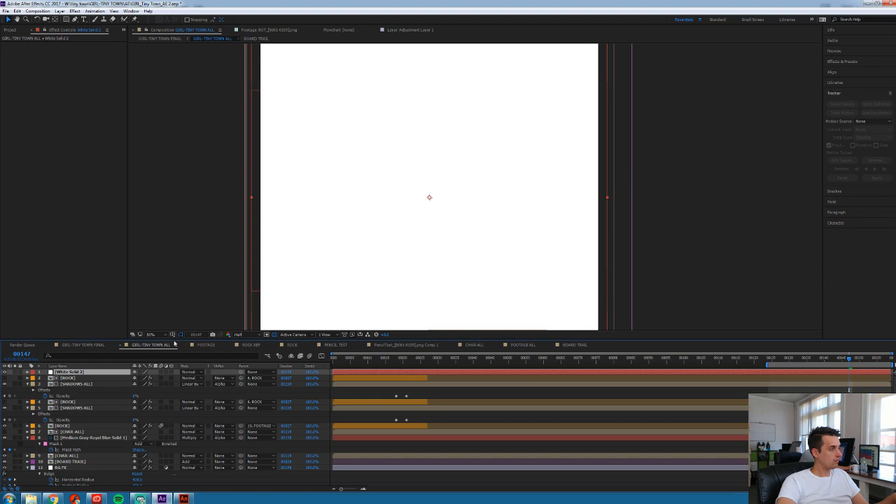
Hide the white solid and keyframe its opacity at 0% on frame 147 and 100% on frame 148
key("t")
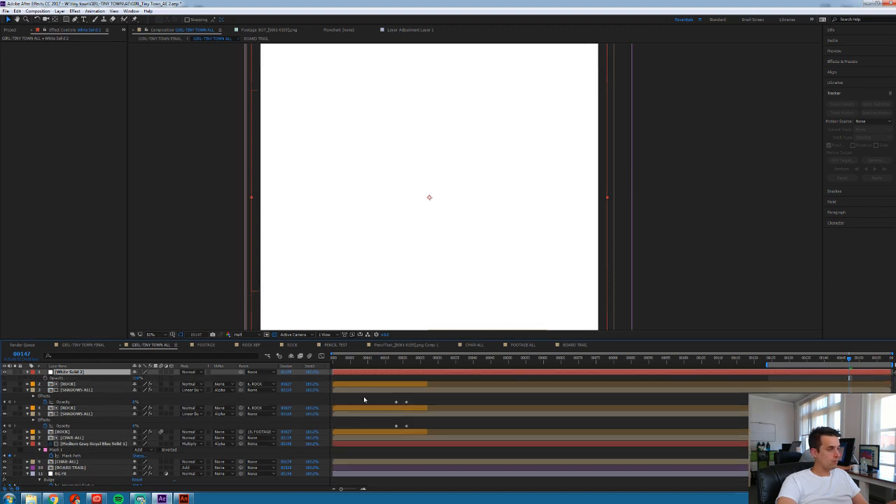
left_click(5, 372)
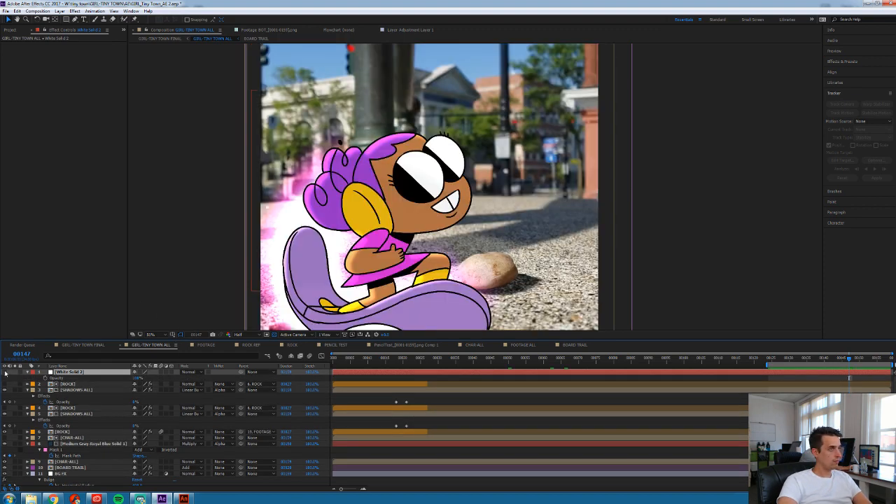
key("Page_Down")
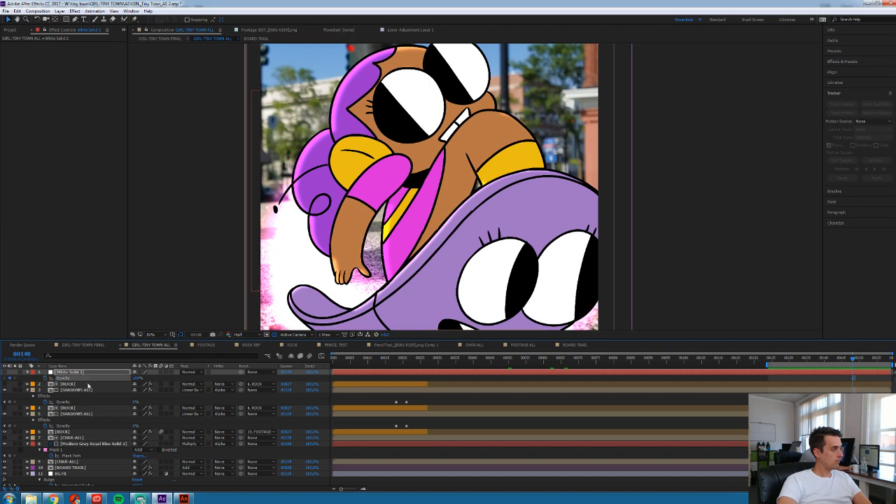
key("Page_Up")
left_click_drag(136, 379, 1, 396)
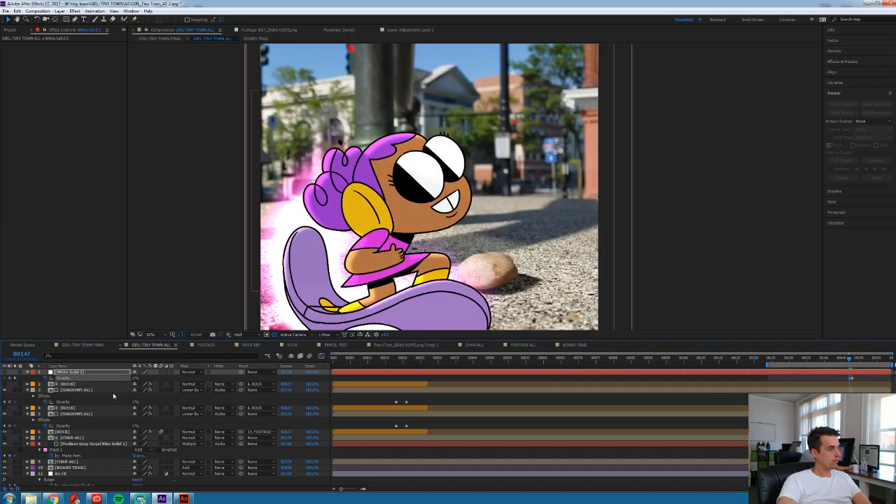
Keyframe the white solid's opacity back to 0% at frame 154 so the flash fades out
key("Page_Down")
key("Page_Down")
key("Page_Down")
key("Page_Down")
key("Page_Down")
key("Page_Down")
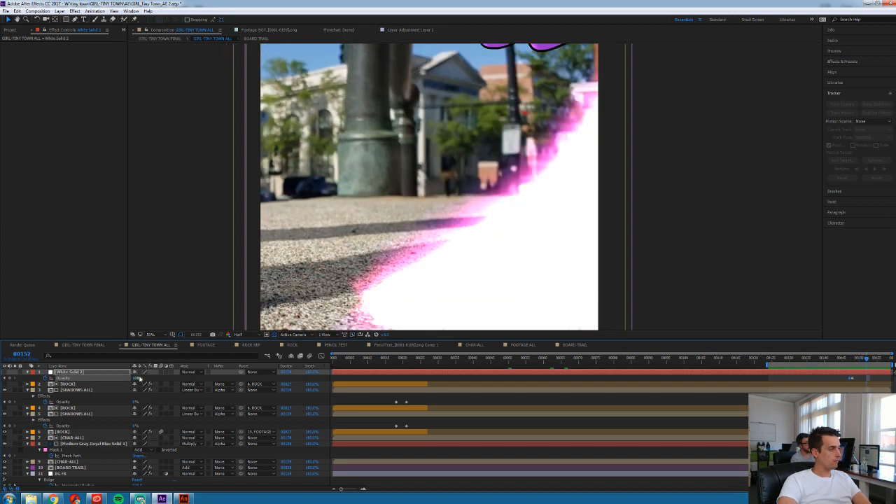
key("Page_Down")
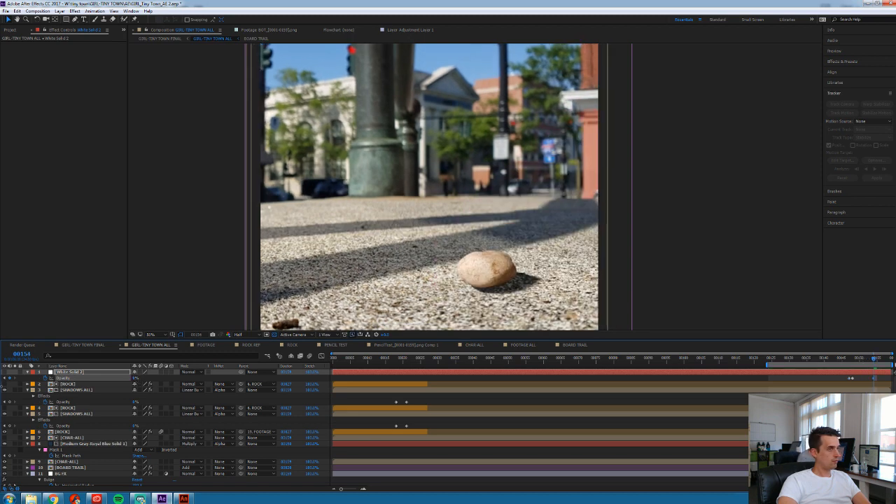
Set the white solid's blending mode to Add, trim its start to frame 147 and make it visible again
left_click(849, 360)
left_click(189, 372)
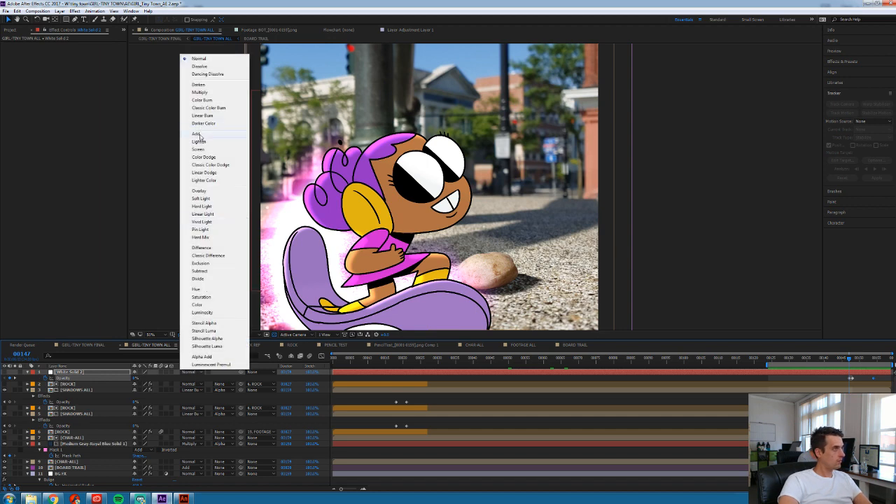
left_click(199, 135)
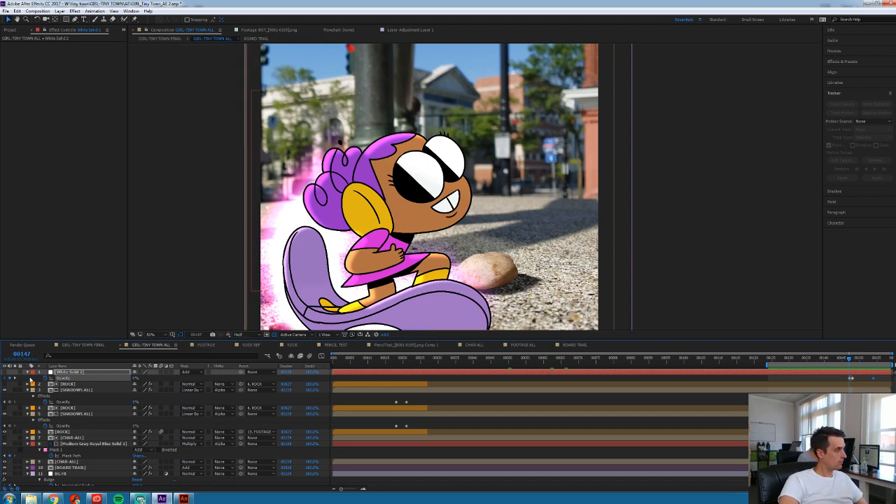
left_click(77, 372)
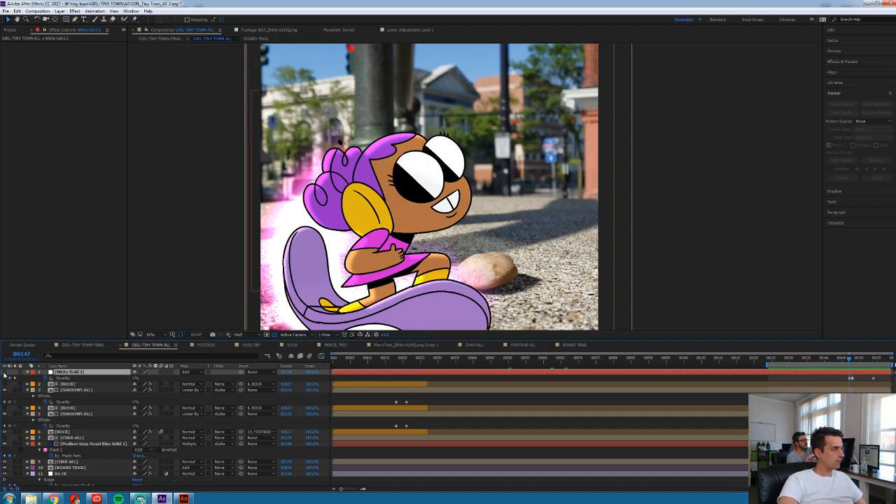
left_click(4, 373)
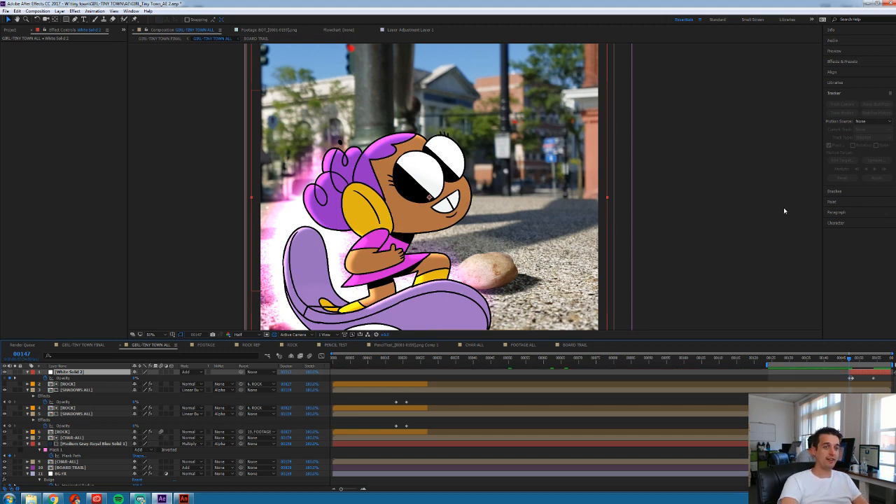
Preview the white flash at the end of the girl's flight with the composition zoomed out
key("space")
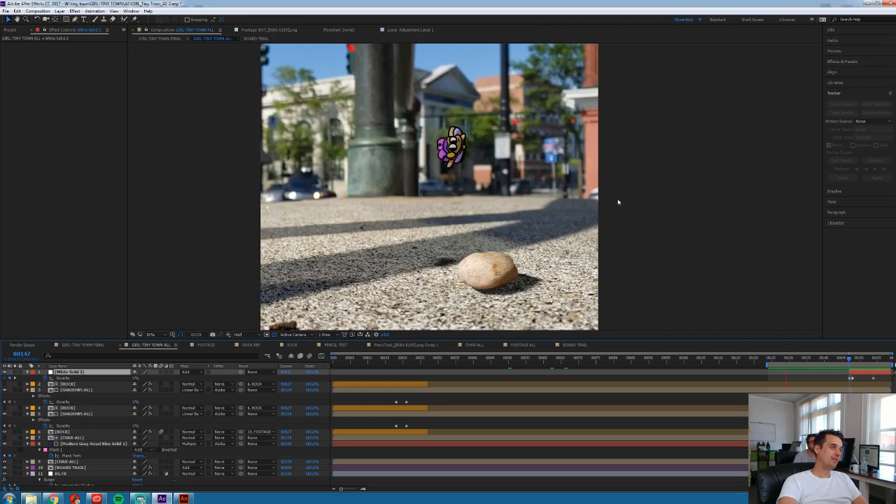
key("comma")
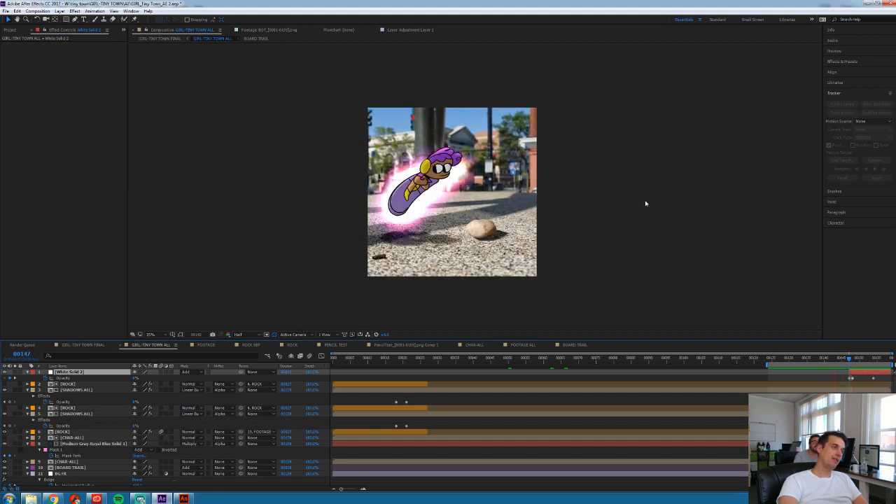
key("space")
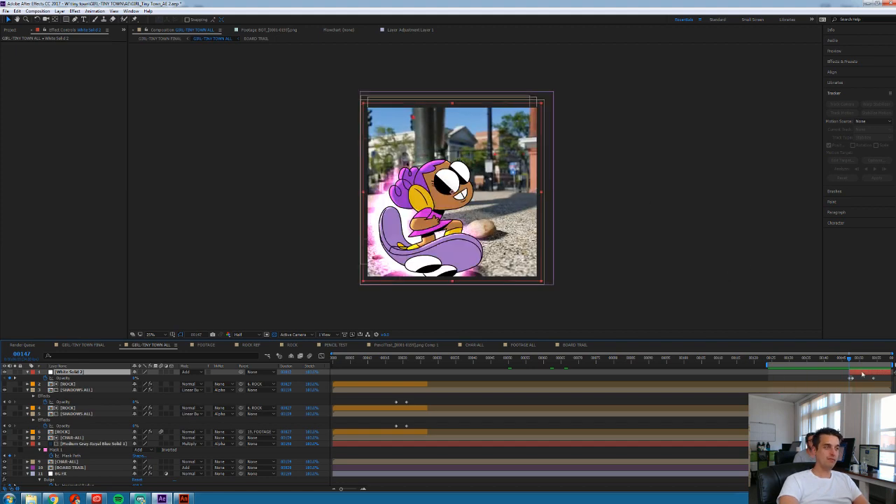
Slide the white solid and its opacity keyframes two frames later so the flash begins at frame 149
key("Page_Down")
key("Page_Down")
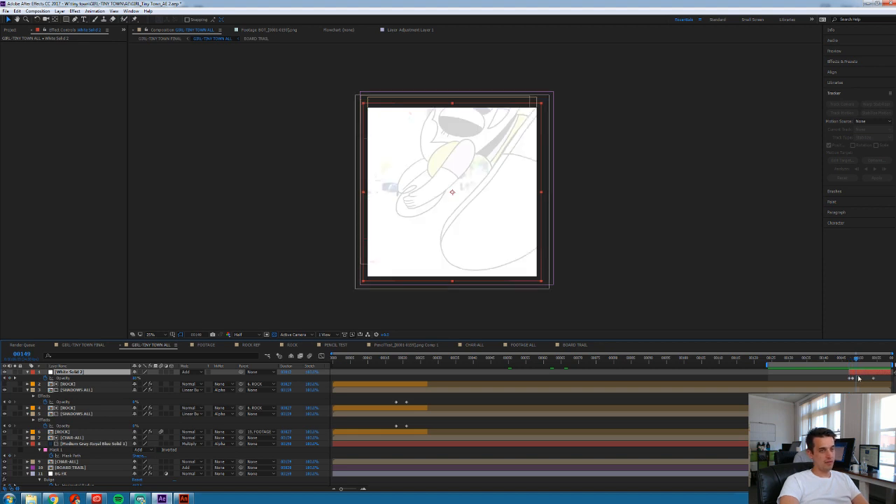
left_click_drag(854, 376, 859, 376)
key("Page_Up")
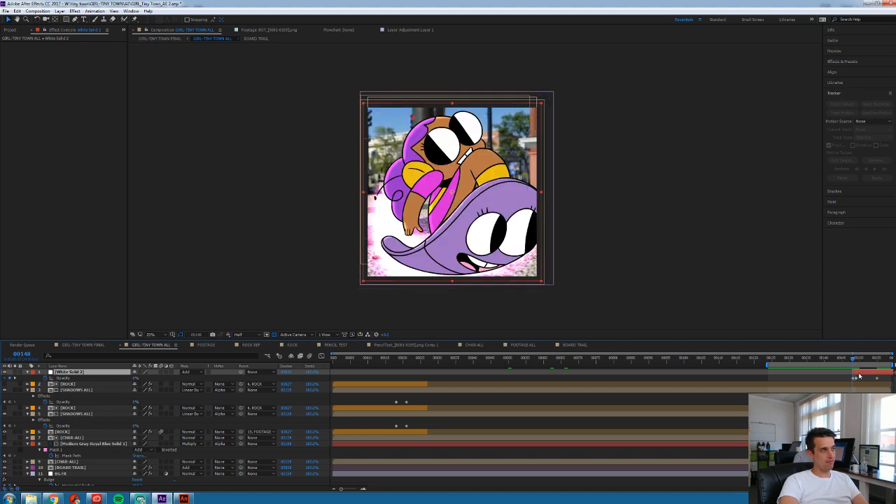
key("Page_Down")
key("Page_Down")
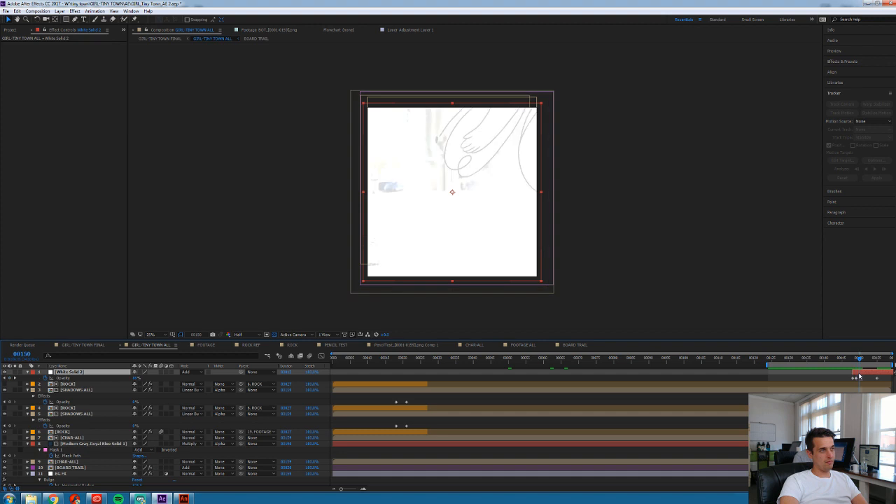
key("Page_Up")
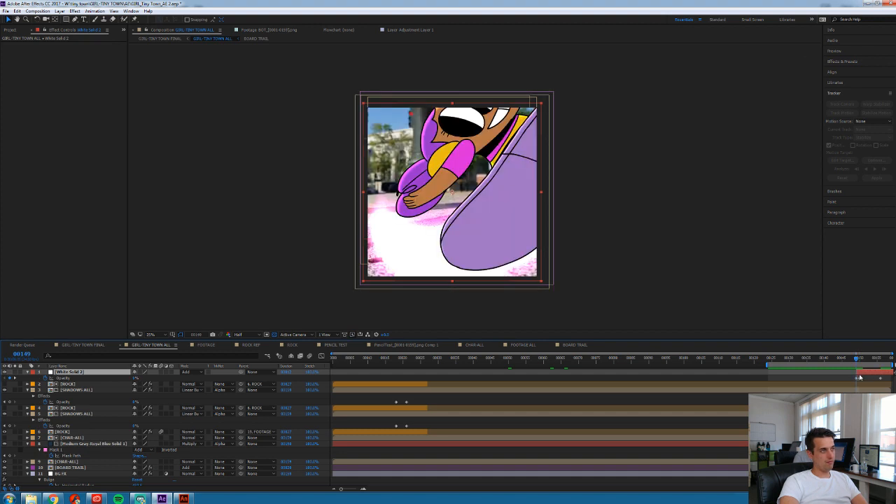
Extend the white solid's start to frame 148 and move its first opacity keyframe there
key("Page_Up")
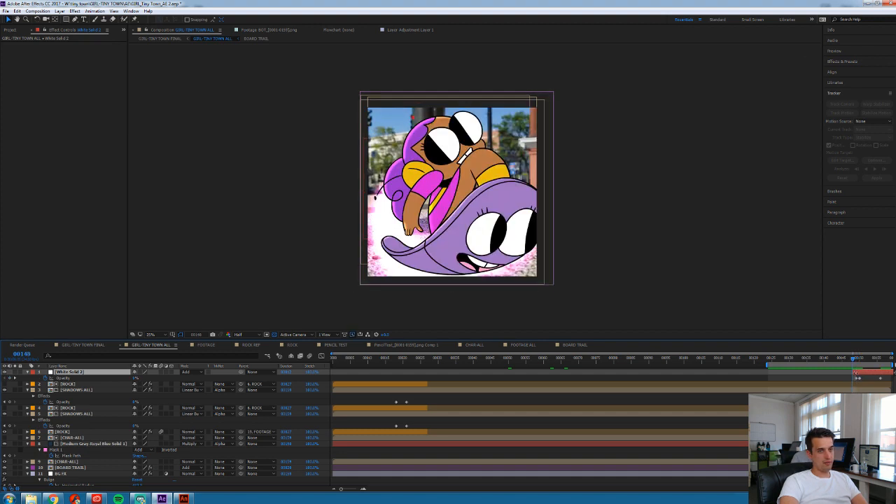
left_click(854, 379)
key("Page_Down")
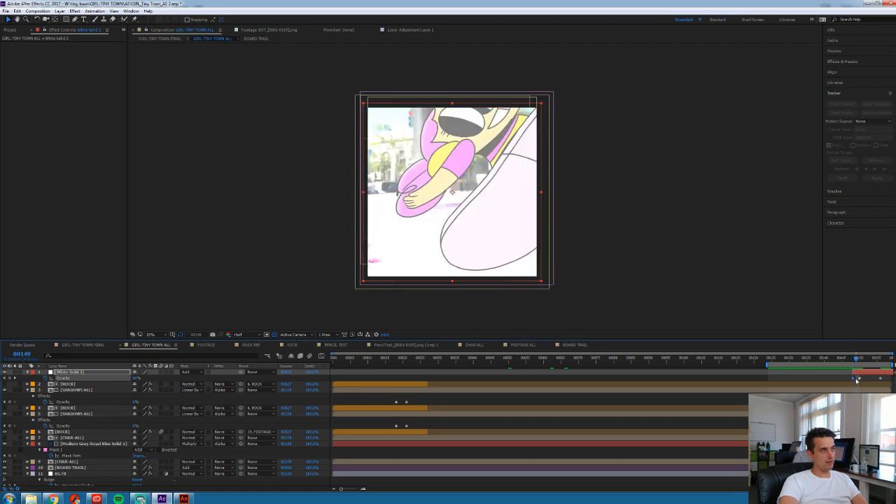
Preview the retimed white flash and save the project
key("Page_Down")
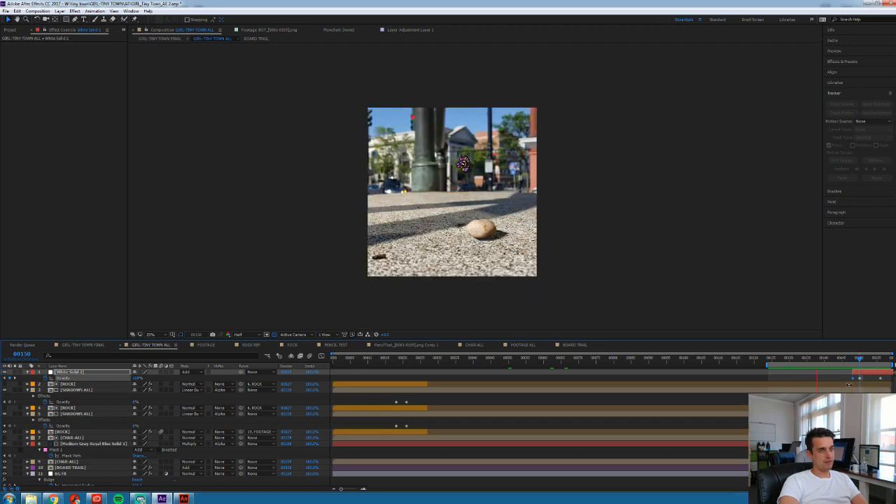
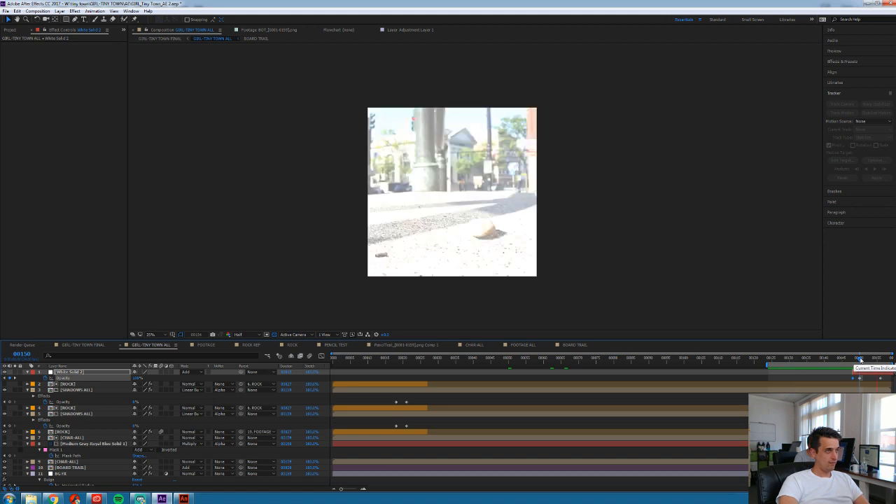
key("space")
key("ctrl+s")
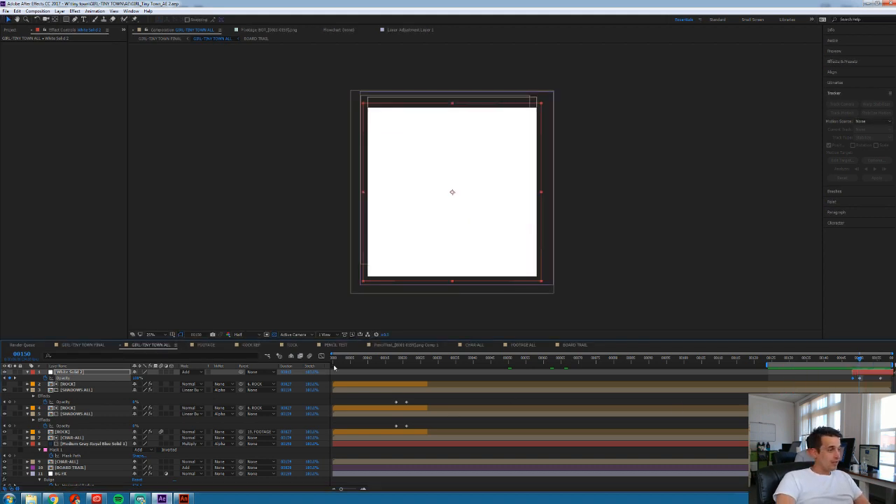
Go to frame 140 and add a white solid directly above the FOOTAGE ALL layer
left_click_drag(802, 360, 825, 364)
scroll(824, 381, "down", 3)
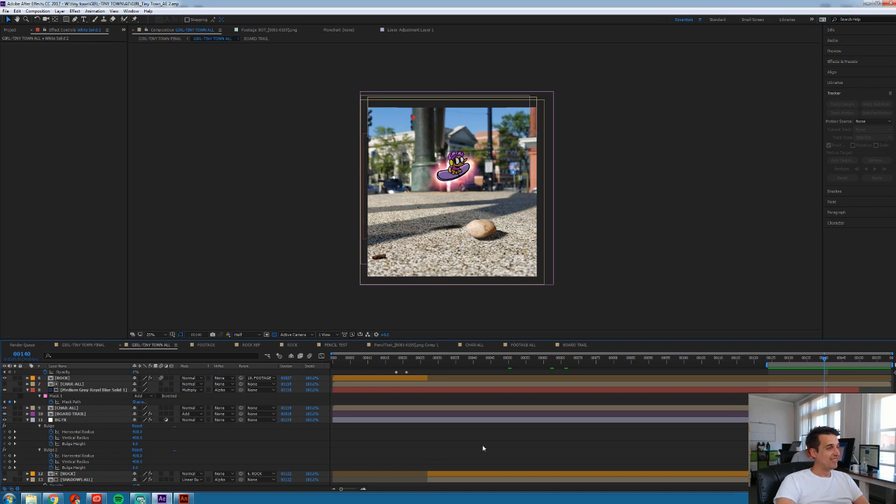
left_click(73, 415)
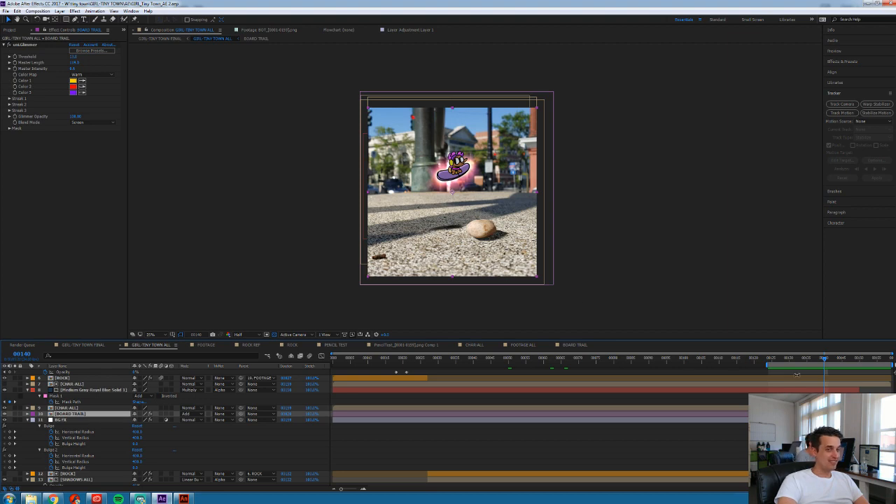
key("period")
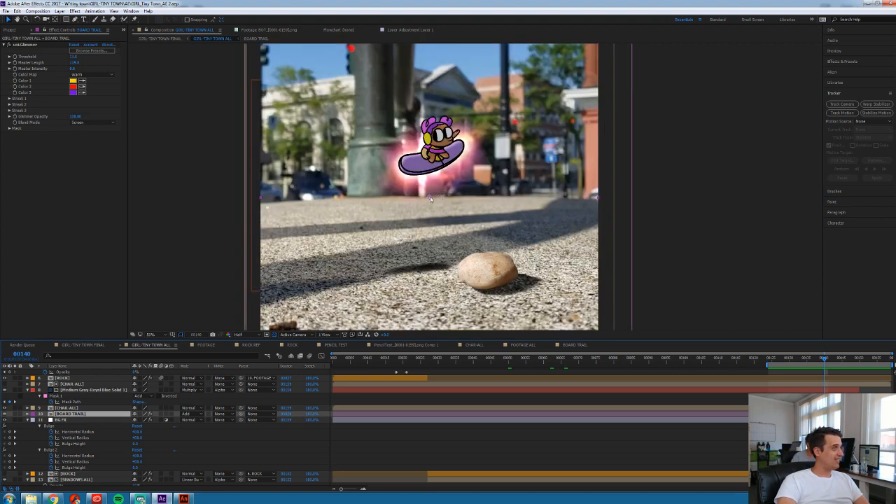
key("comma")
key("period")
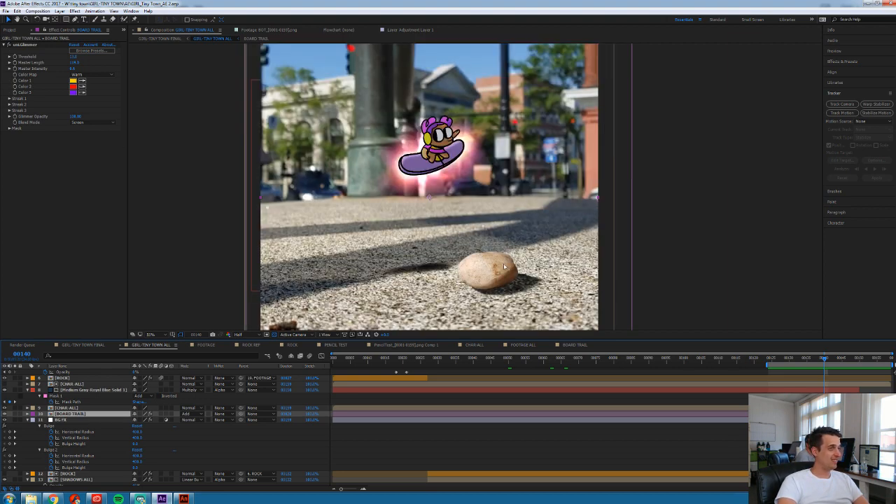
left_click(74, 422)
scroll(74, 424, "down", 3)
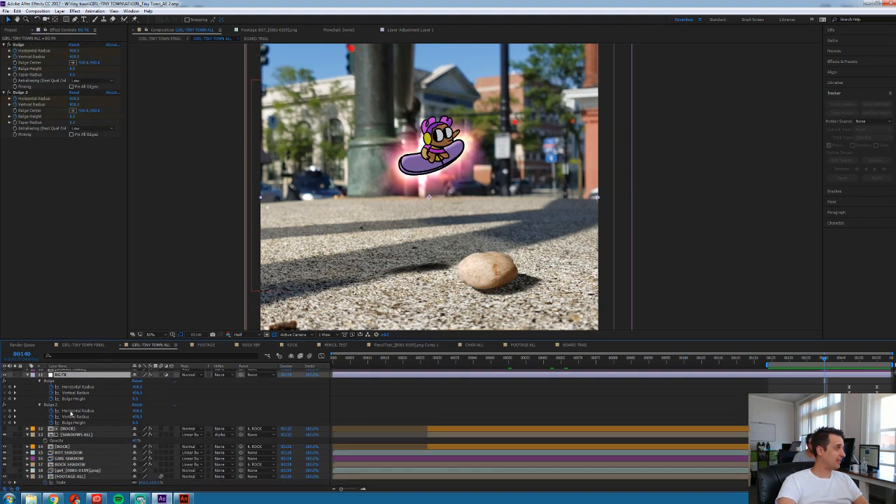
left_click(73, 477)
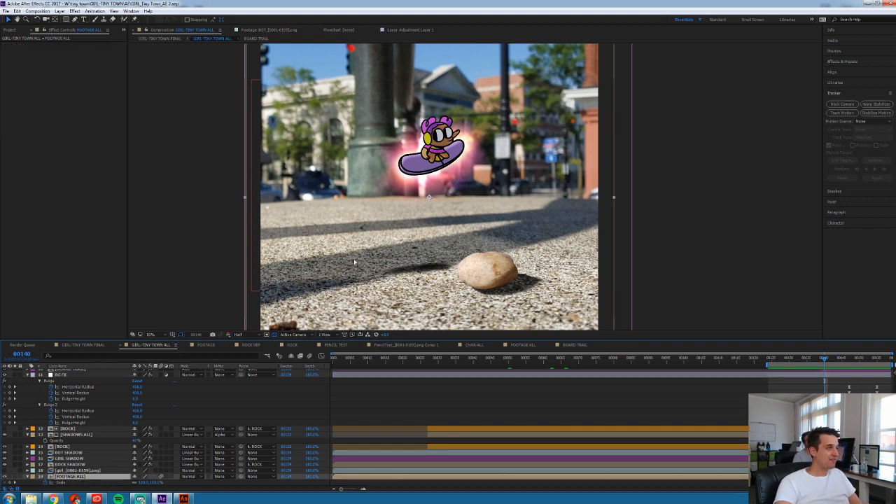
key("ctrl+y")
left_click(122, 207)
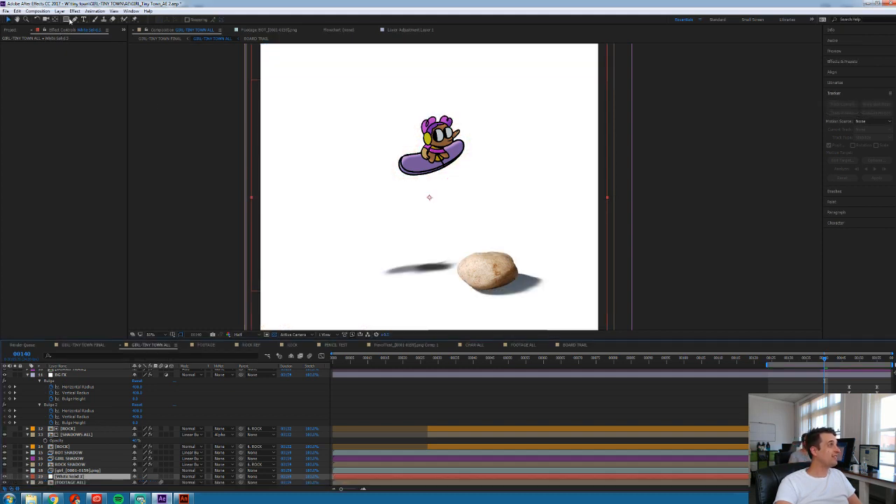
Mask the white solid to a flat ellipse on the ground beneath the girl and feather the mask's edge
left_click(65, 20)
left_click(81, 28)
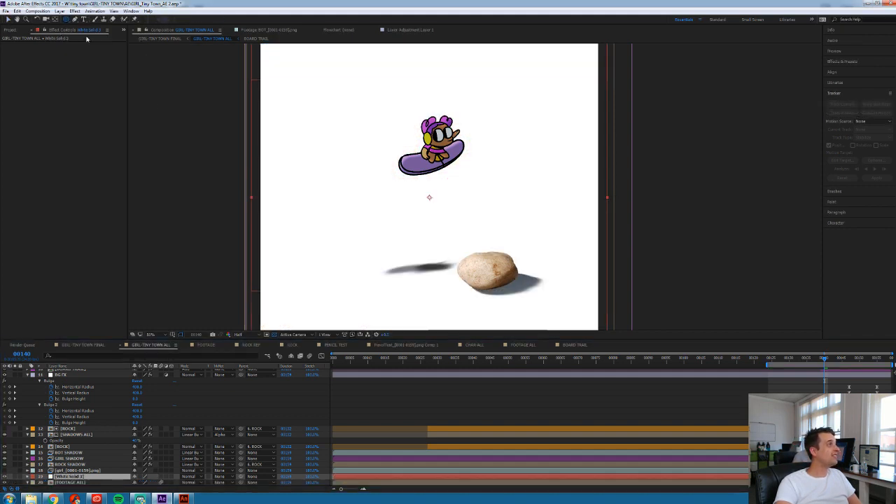
left_click_drag(391, 209, 481, 228)
key("f")
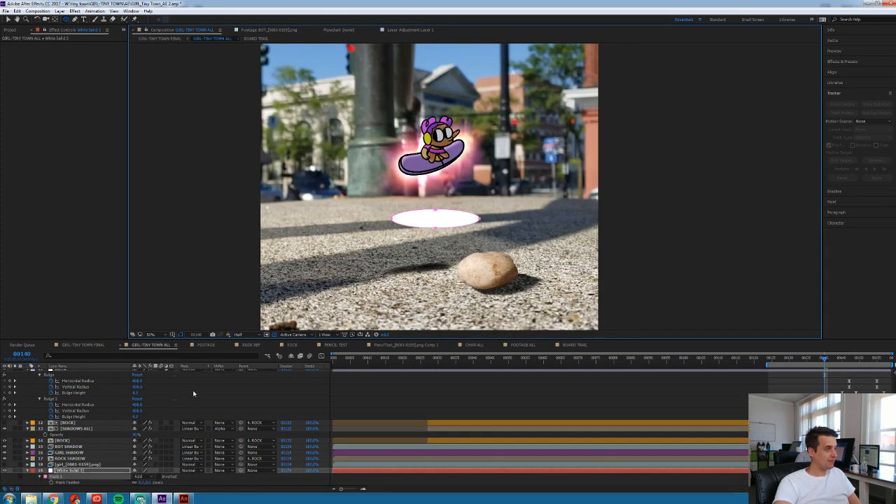
left_click_drag(141, 484, 156, 482)
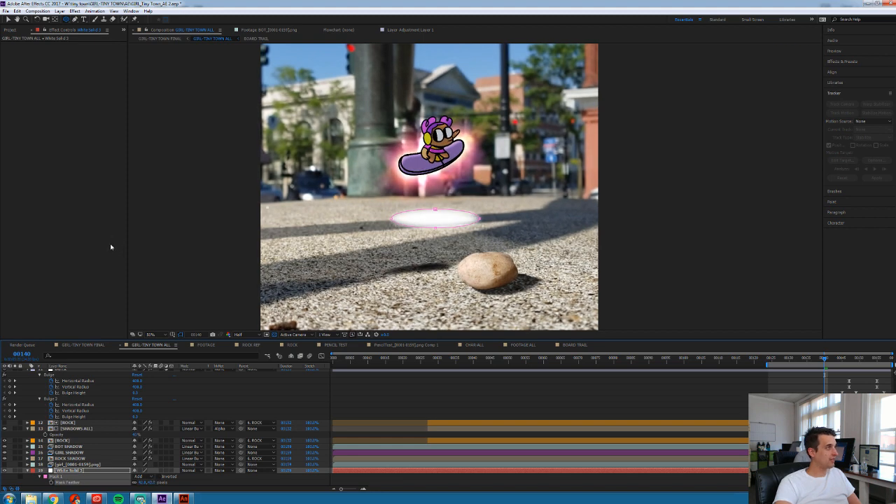
Copy the Glimmer effect from the BOARD TRAIL layer onto the masked white solid
scroll(686, 422, "up", 3)
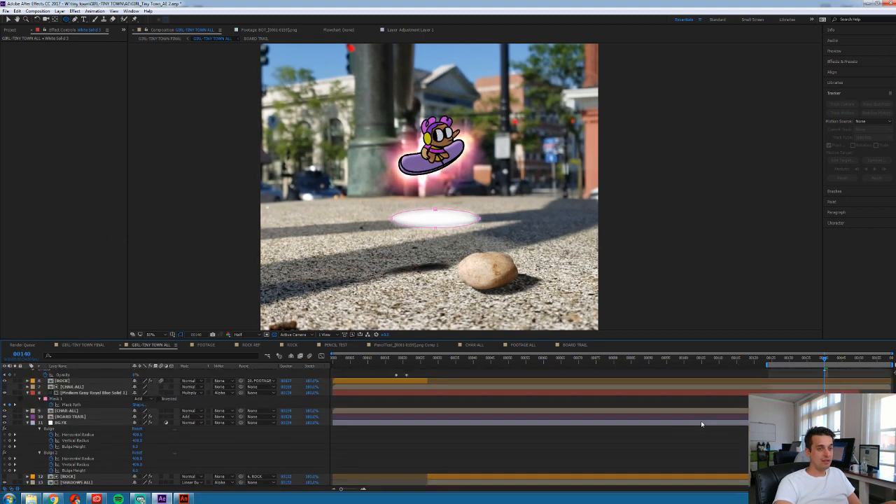
left_click(77, 417)
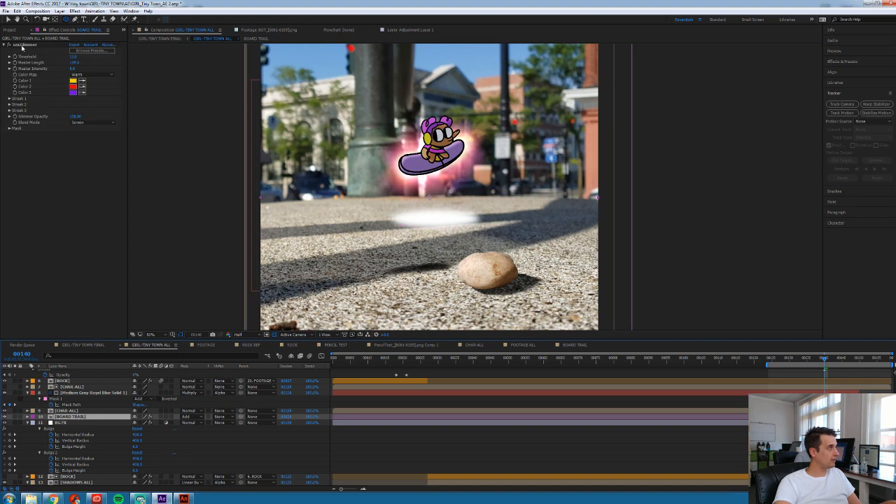
scroll(102, 421, "down", 4)
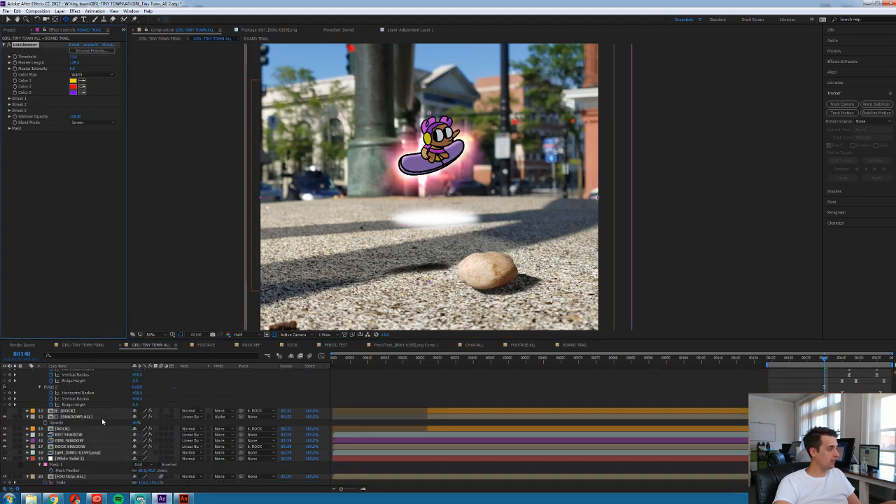
left_click(94, 458)
key("ctrl+v")
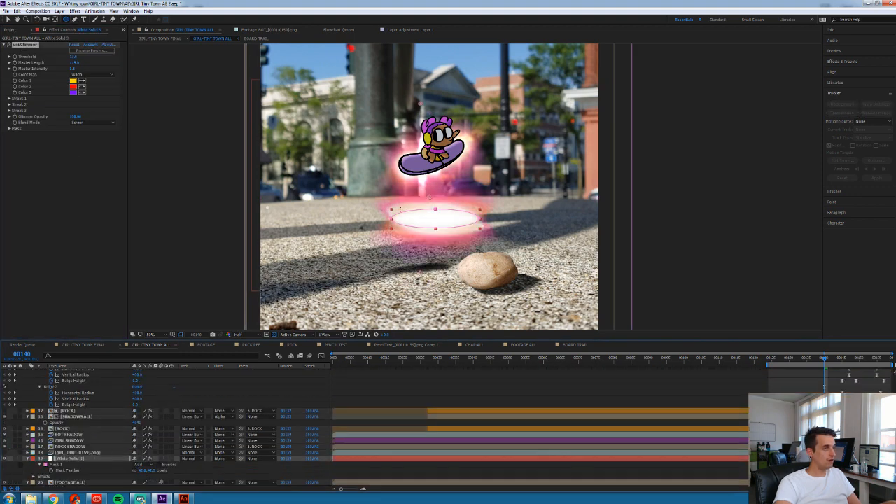
Stretch the ellipse mask slightly outward on its left side and increase its feather for a softer ground glow
key("v")
left_click_drag(392, 219, 390, 221)
key("u")
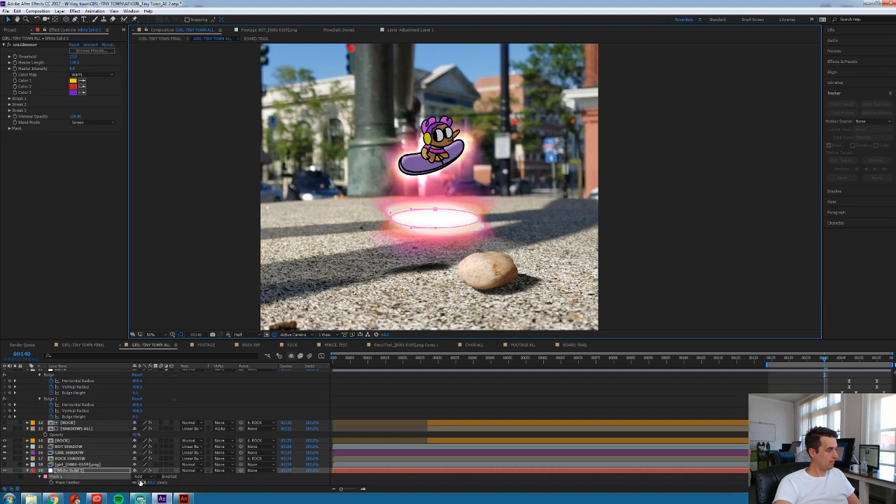
key("f")
left_click_drag(142, 470, 224, 430)
left_click_drag(392, 219, 388, 219)
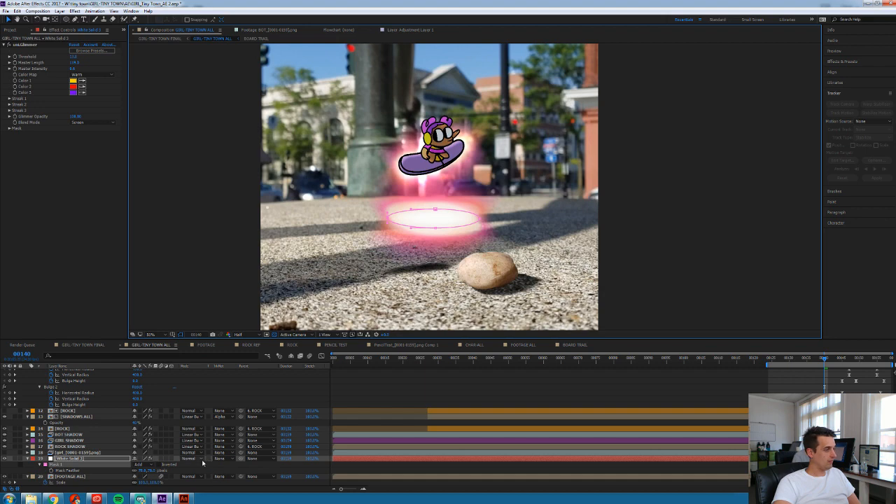
Try the Add blending mode on the masked white solid, and settle on Overlay
left_click(210, 461)
left_click(231, 221)
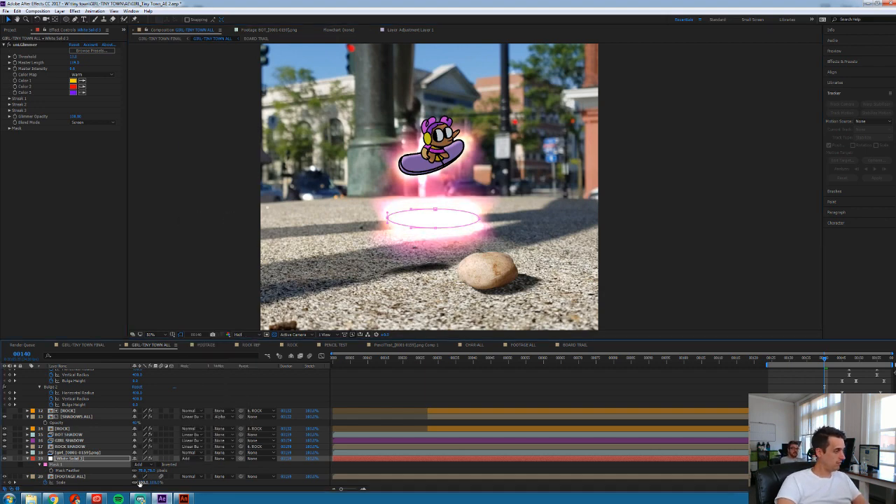
left_click(145, 466)
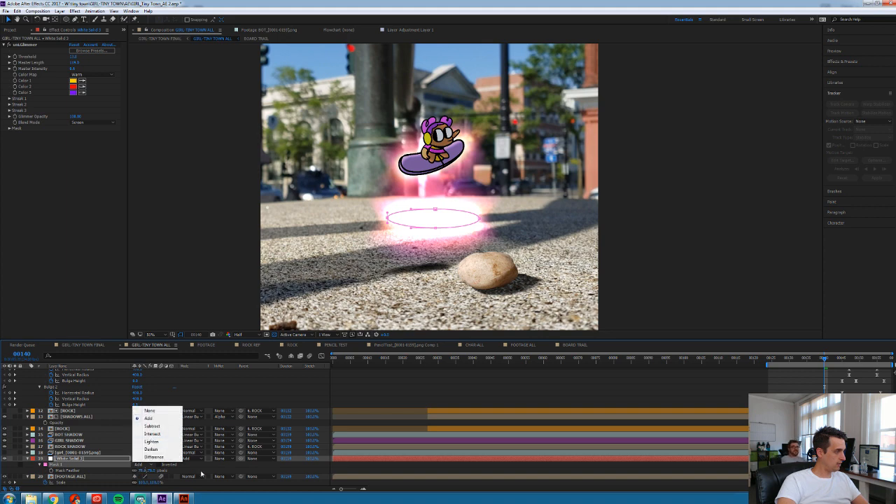
left_click(202, 473)
left_click(200, 461)
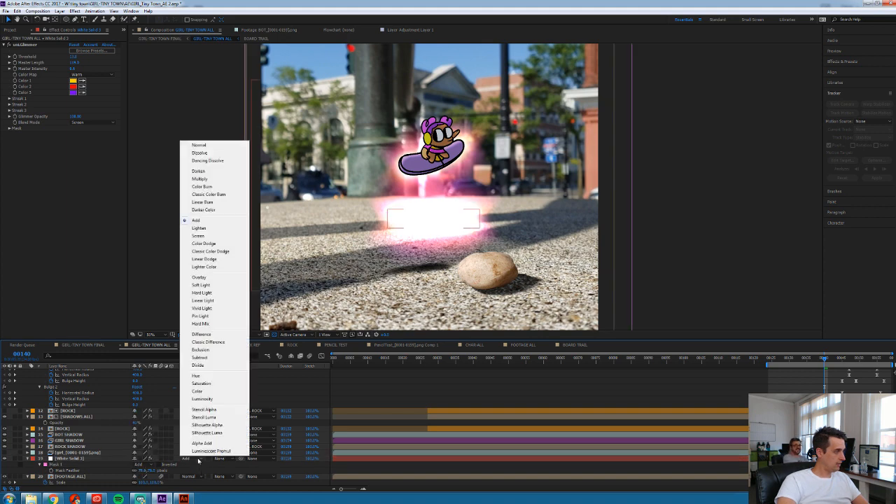
left_click(200, 279)
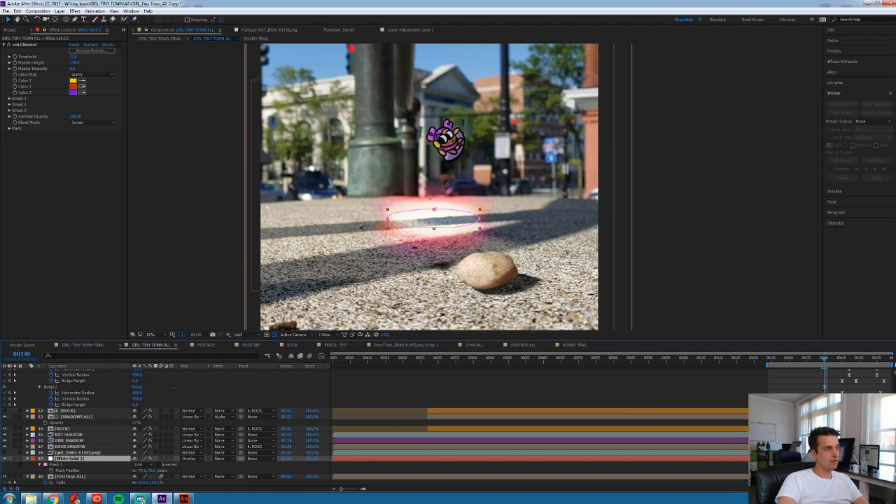
Tilt the ellipse mask and keyframe its path at frame 140, and move and enlarge it over the girl's shadow at frame 141
left_click(389, 222)
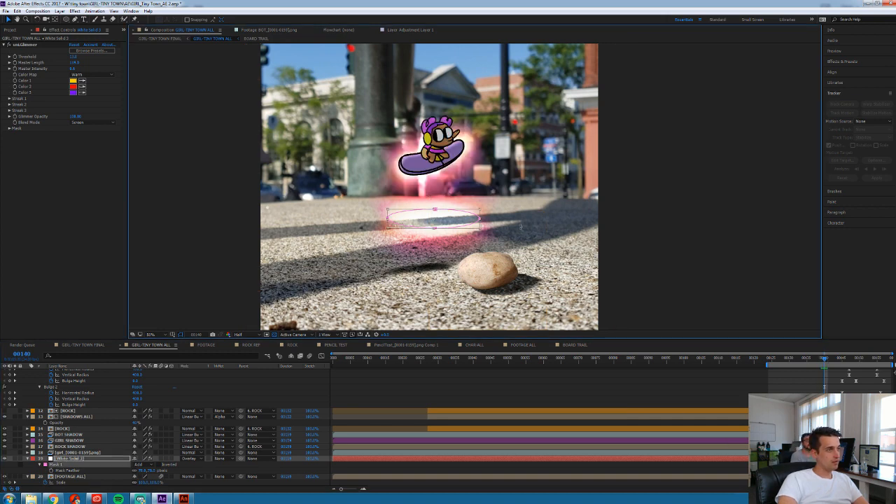
left_click_drag(487, 212, 464, 226)
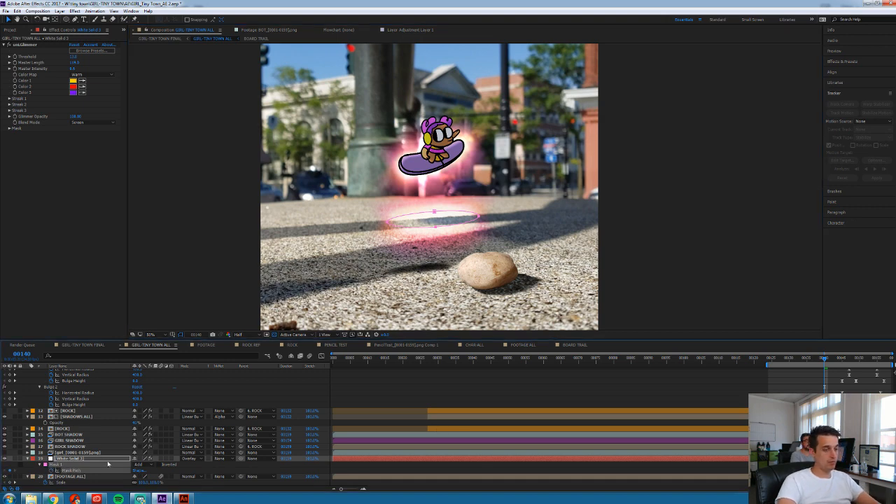
key("Page_Down")
key("Page_Up")
key("Page_Down")
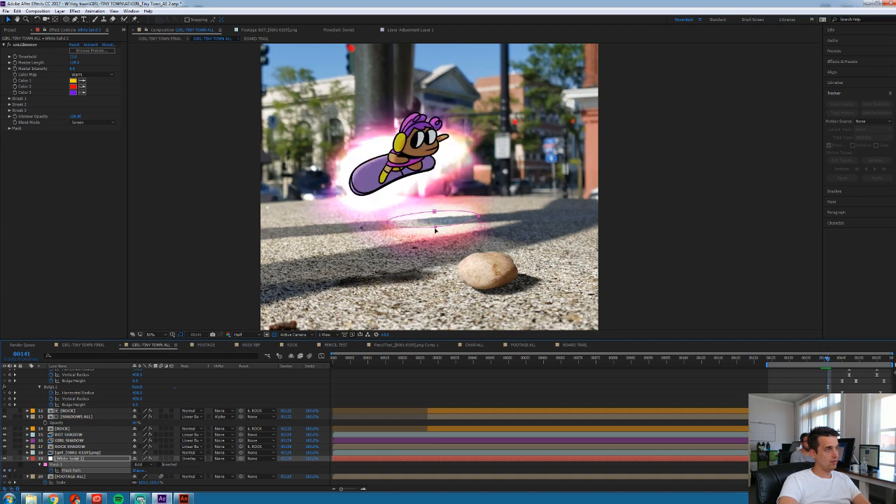
mouse_move(438, 239)
left_mouse_down()
mouse_move(379, 264)
mouse_move(384, 280)
mouse_move(462, 237)
mouse_move(446, 250)
left_mouse_up()
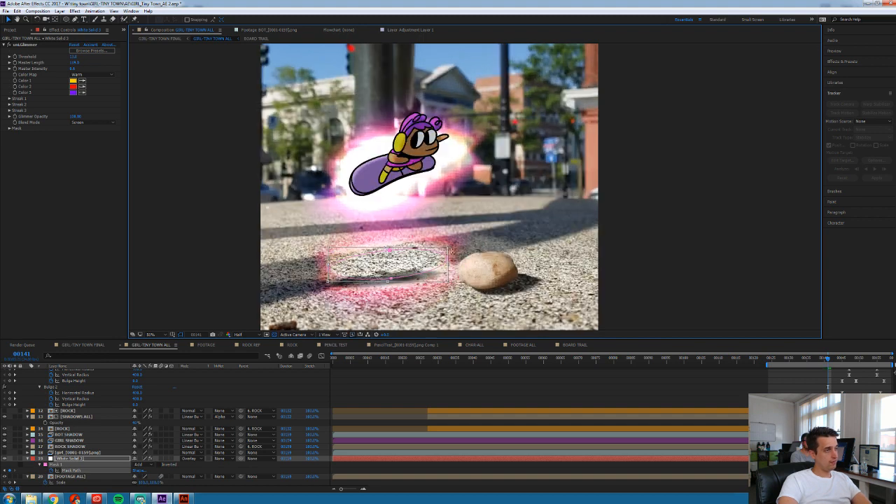
At frame 142, reshape, rotate and move the ellipse mask onto the girl's shadow below the tip of the board
key("Page_Up")
key("Page_Down")
key("Page_Down")
double_click(329, 270)
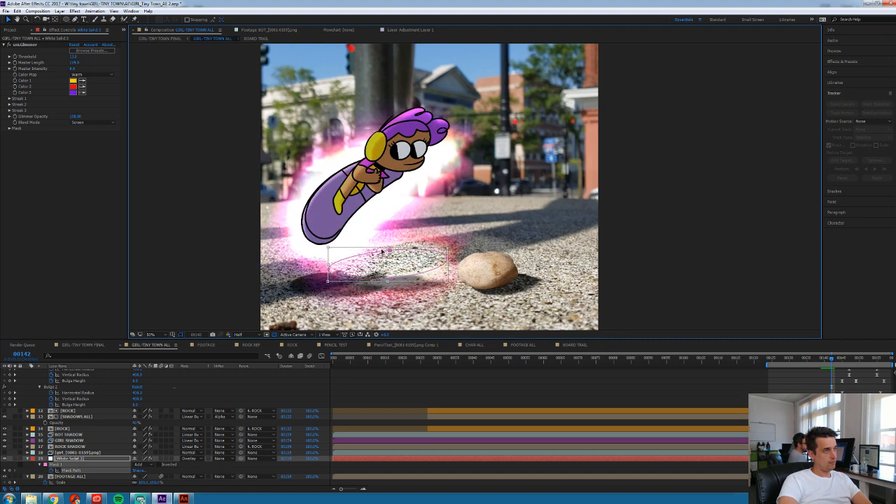
left_click_drag(388, 248, 389, 238)
left_click_drag(453, 233, 381, 292)
left_click_drag(414, 257, 386, 250)
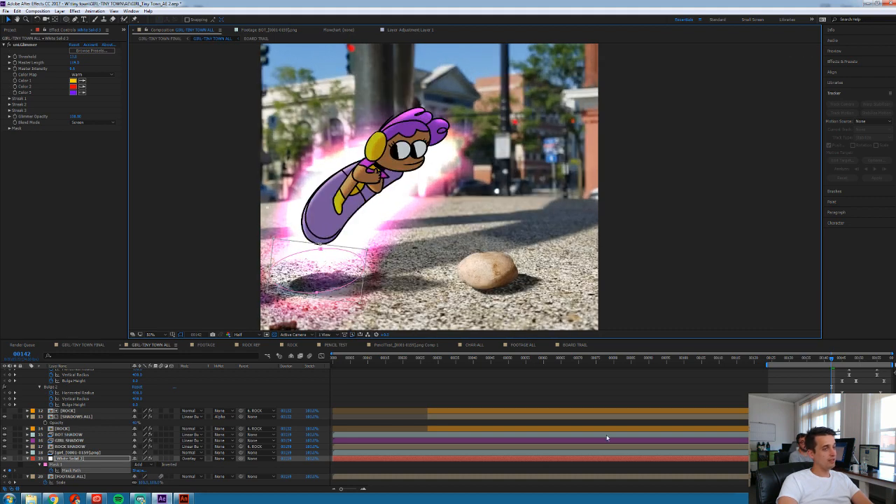
At frame 144, shift the glow's ellipse mask down and slightly right beneath the board, and check it against the adjacent frames
left_click(435, 392)
key("Page_Up")
key("Page_Down")
key("Page_Down")
key("Page_Down")
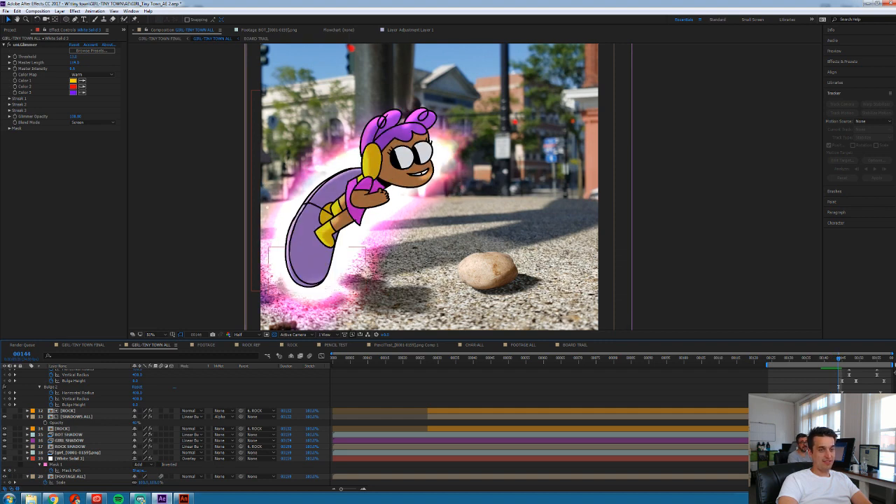
left_click(831, 471)
double_click(316, 295)
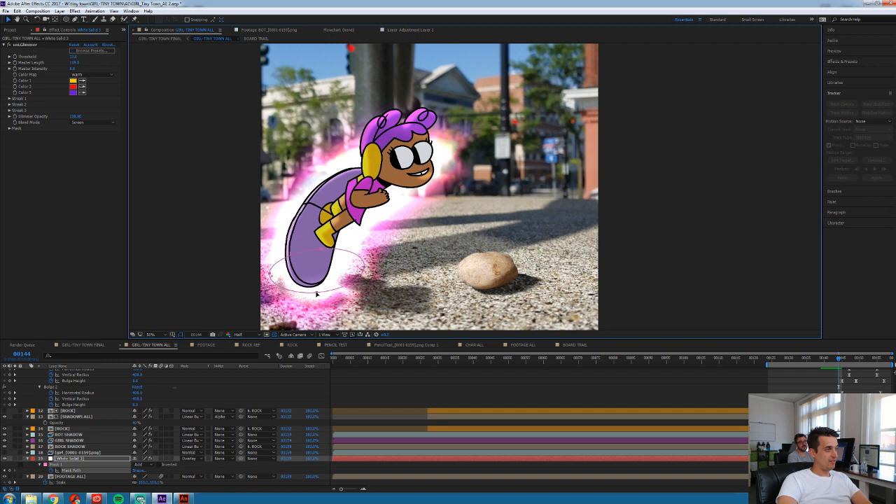
key("Page_Up")
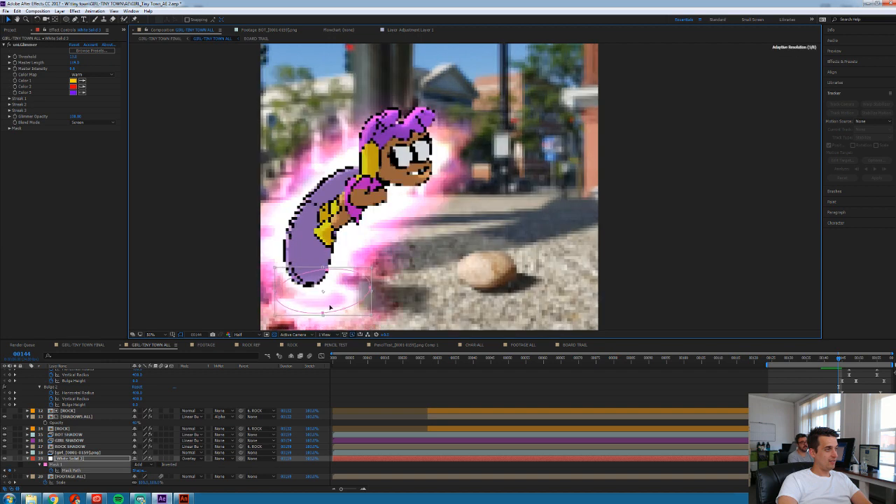
key("Page_Down")
At frame 146, enlarge and rotate the ellipse mask around the board's lower end and apply the transform
key("Page_Down")
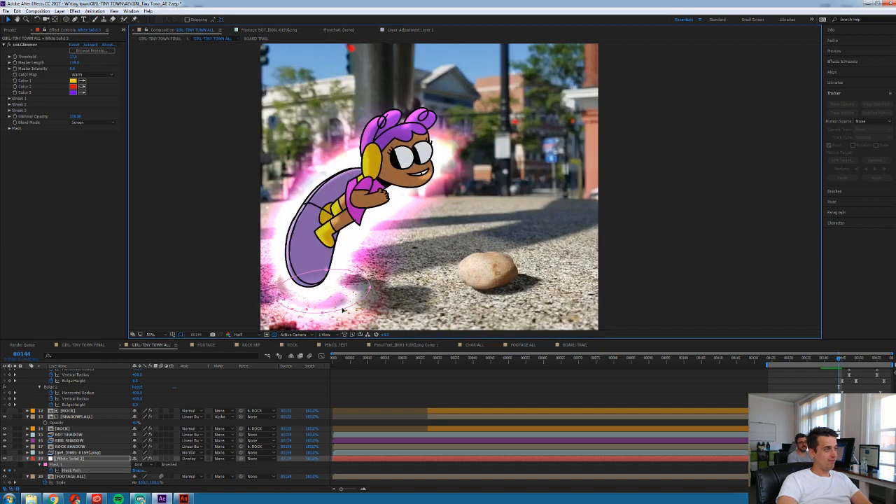
key("Page_Down")
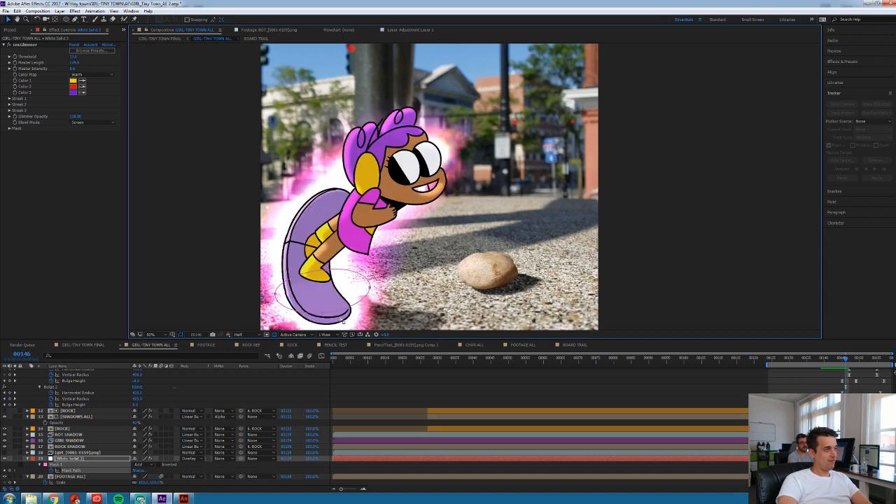
left_click_drag(323, 315, 345, 248)
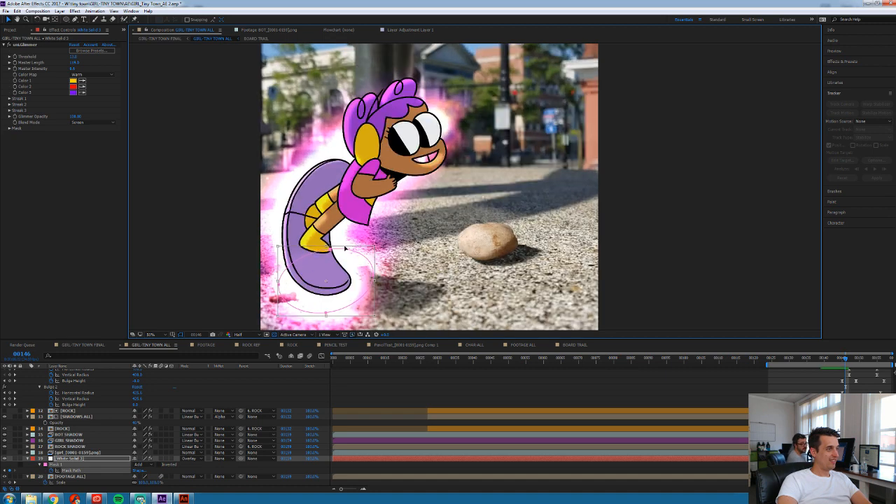
left_click_drag(369, 299, 230, 262)
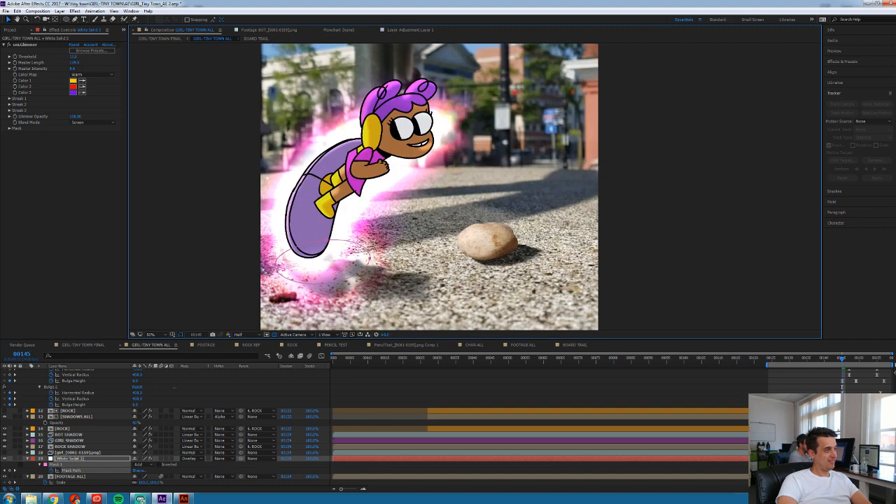
key("Return")
At frame 147, move the ellipse mask down and right beneath the board and widen it sideways
key("Page_Down")
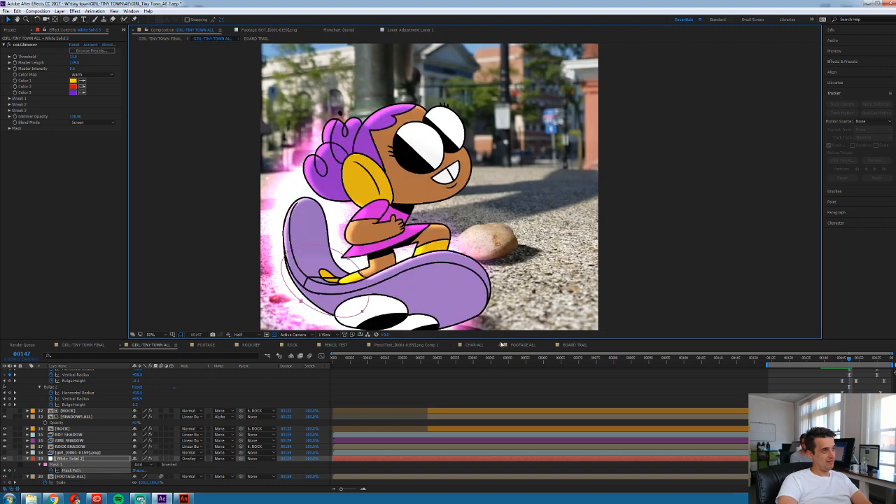
double_click(362, 313)
left_click_drag(304, 292, 341, 338)
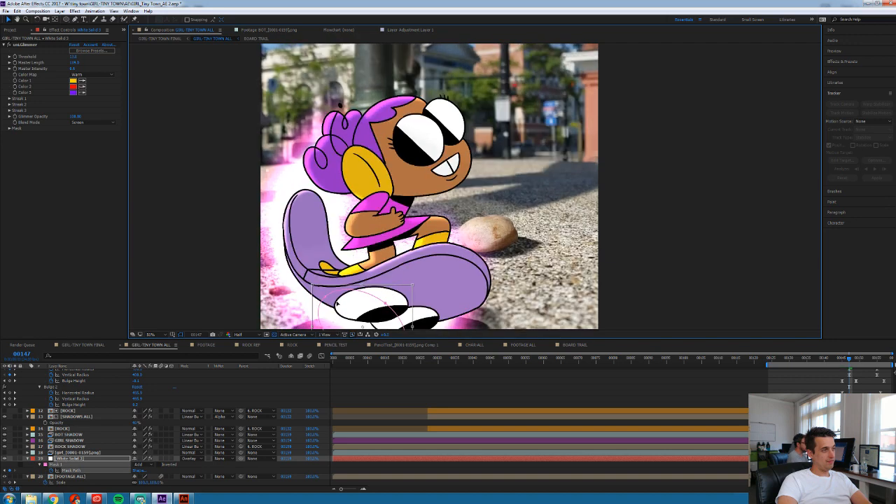
key("comma")
key("comma")
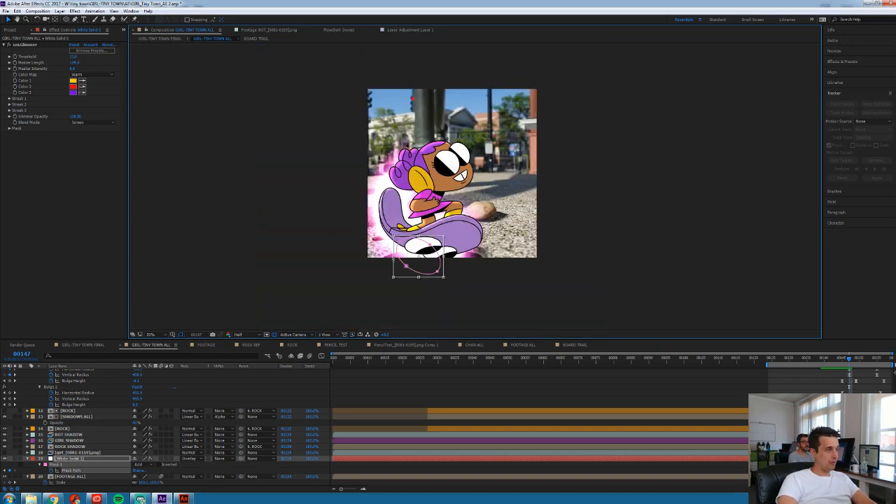
left_click_drag(393, 257, 369, 258)
key("Page_Up")
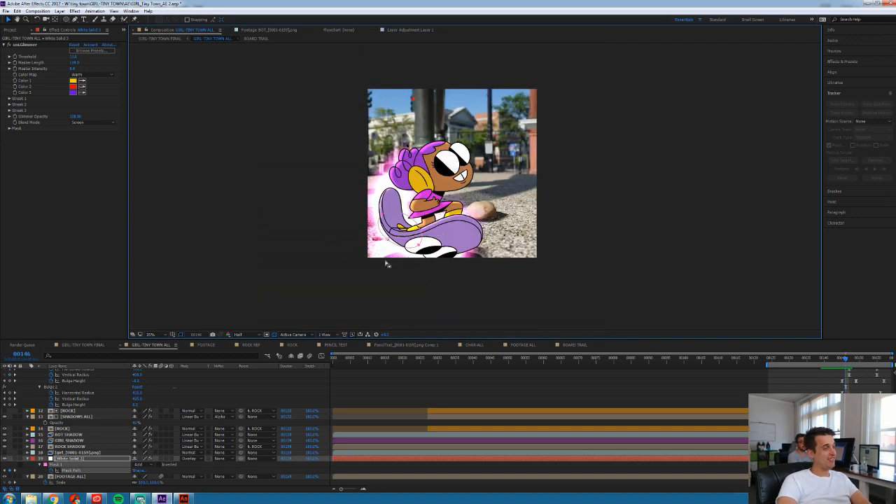
At frames 148 and 149, shift the ellipse mask progressively down and right, outside the lower edge of the picture
key("Page_Down")
key("Page_Down")
key("Page_Down")
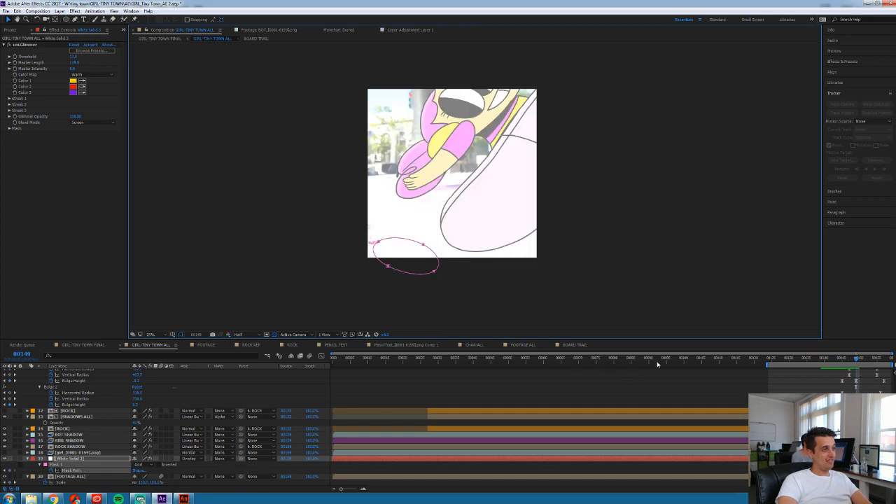
key("Page_Up")
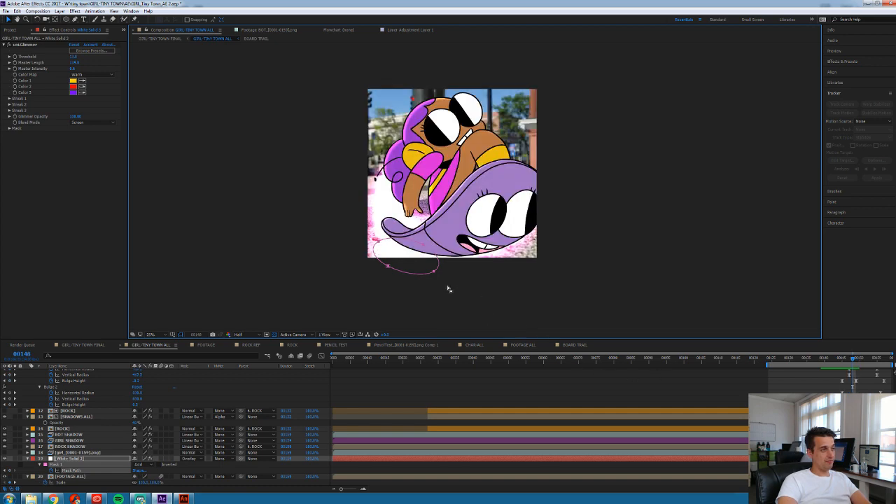
double_click(434, 273)
left_click_drag(417, 268, 445, 296)
key("Page_Down")
left_click_drag(462, 298, 504, 318)
key("Page_Down")
key("Page_Up")
key("Page_Up")
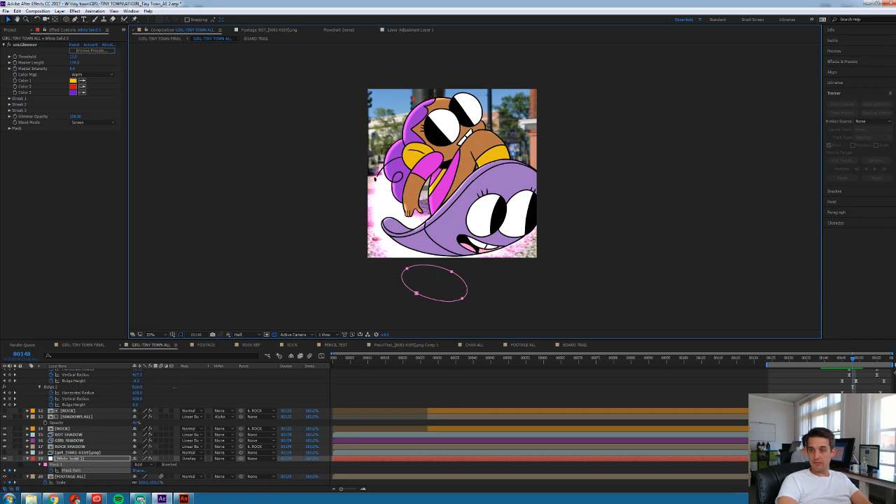
Adjust the white solid's opacity at frame 141 and preview the ground glow
left_click_drag(829, 360, 825, 361)
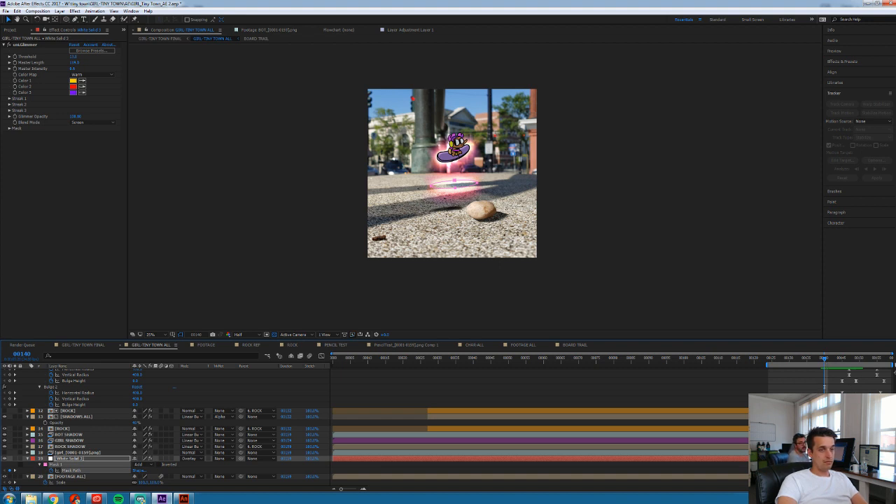
left_click(70, 458)
key("t")
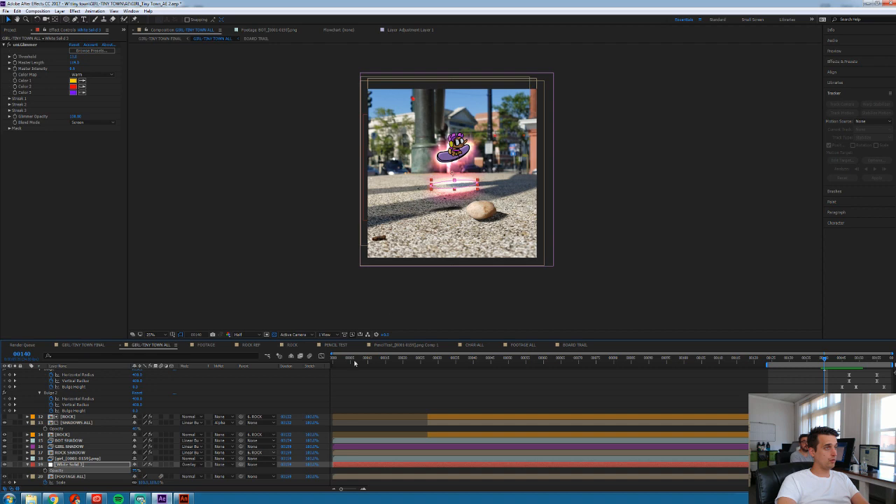
scroll(478, 188, "up", 2)
key("Page_Down")
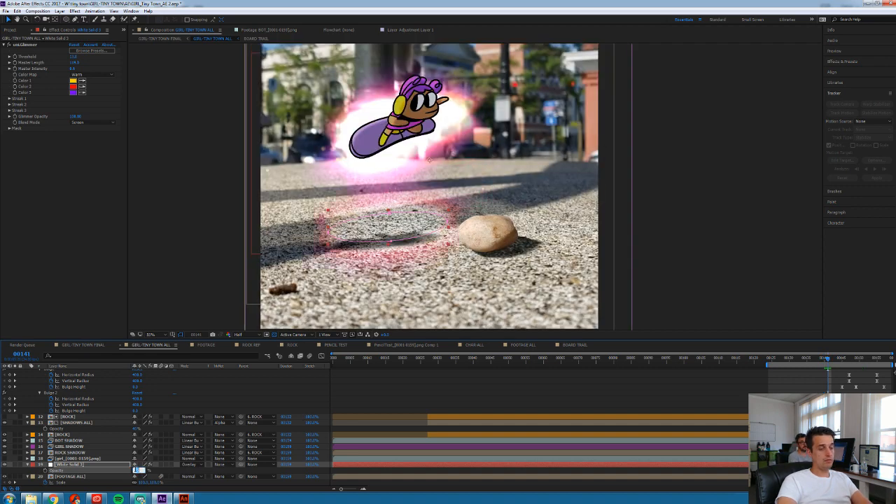
key("space")
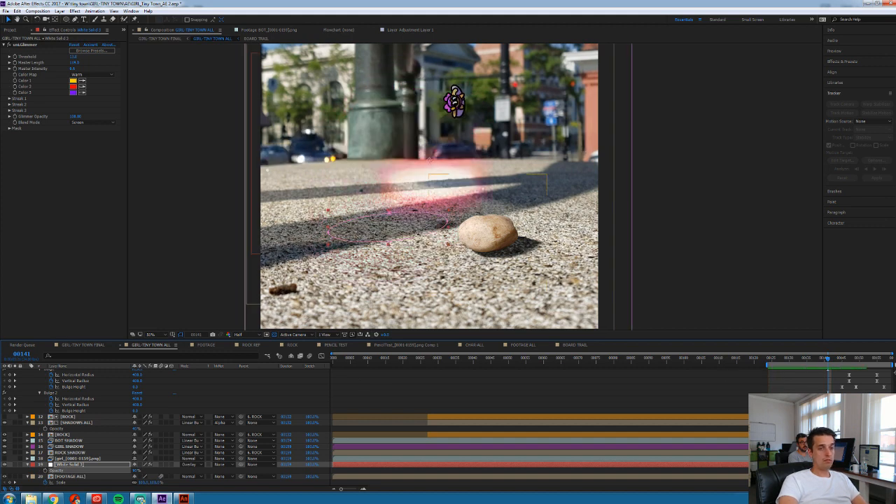
key("space")
Keyframe the white solid's opacity from 0% at frame 139 to 75% at frame 140, and preview the fade-in
left_click(70, 465)
key("t")
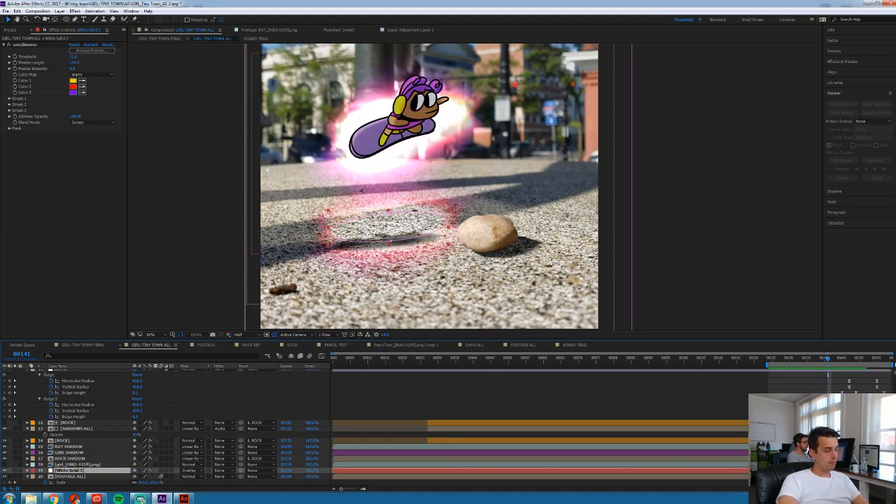
key("t")
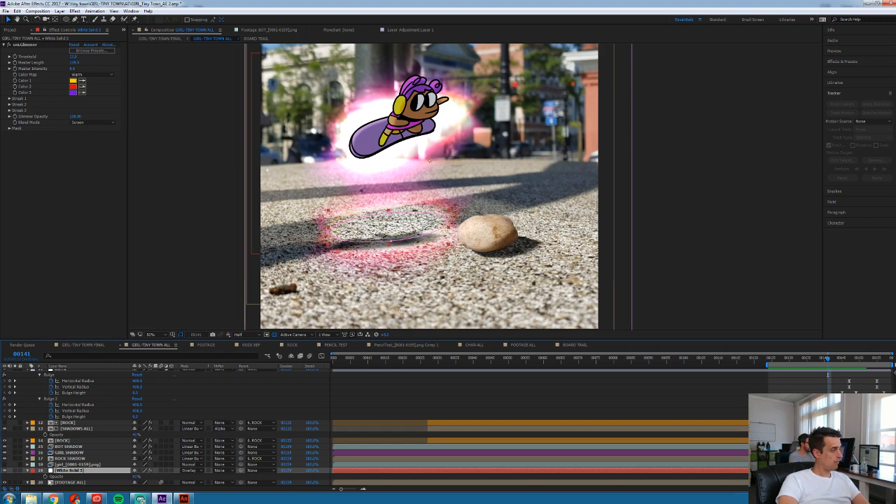
key("Page_Up")
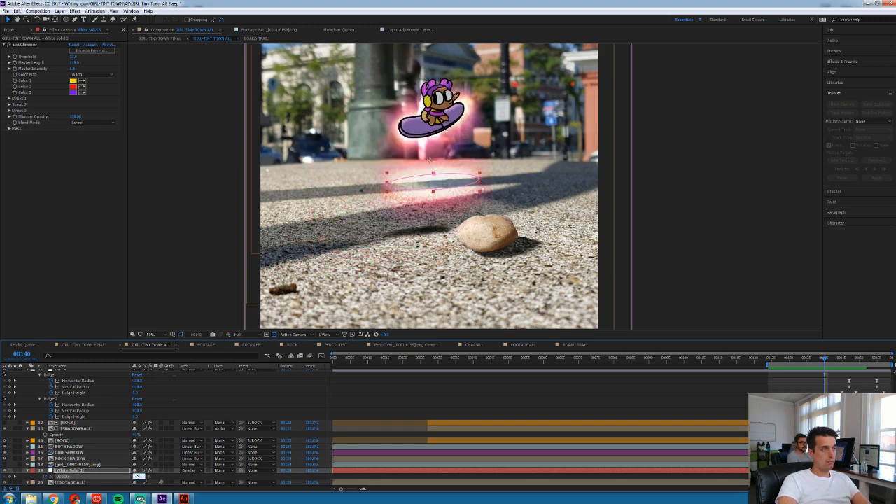
key("Page_Up")
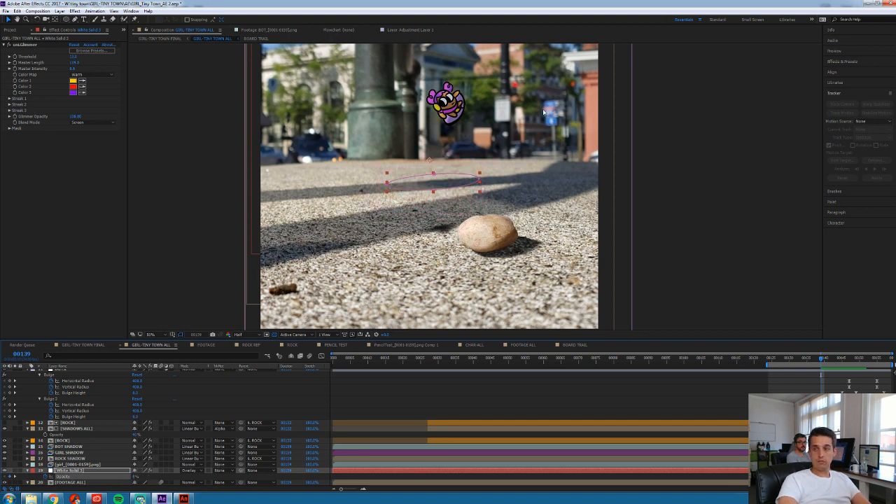
key("comma")
key("Page_Down")
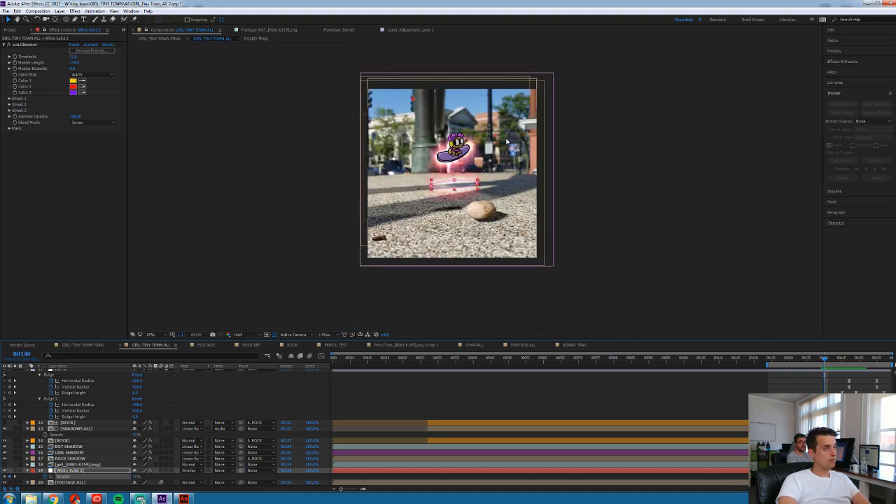
key("Page_Up")
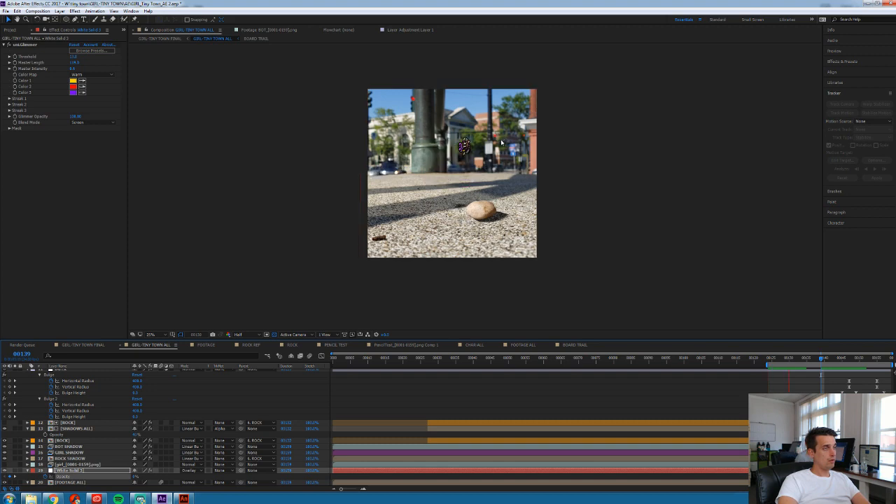
key("space")
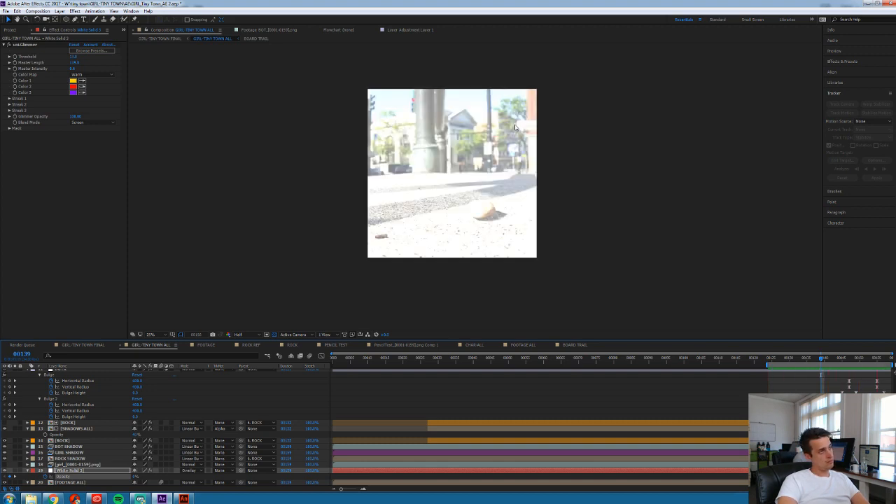
key("space")
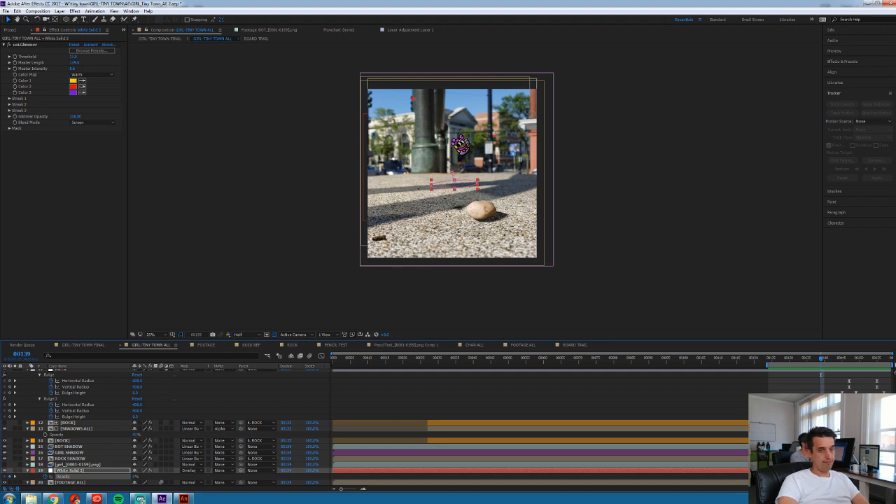
At frame 140, move the white solid's ellipse mask slightly down the ground below the girl and compare it with frame 141
key("m")
left_click(71, 483)
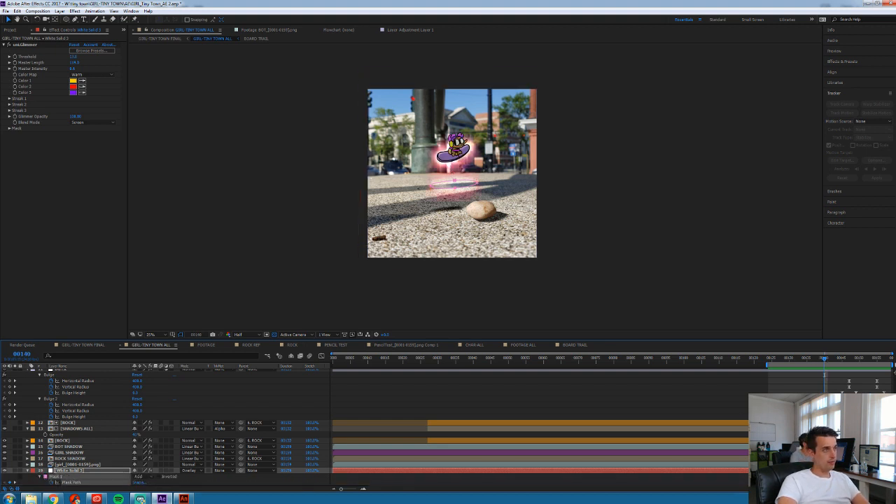
double_click(457, 190)
left_click_drag(463, 189, 465, 196)
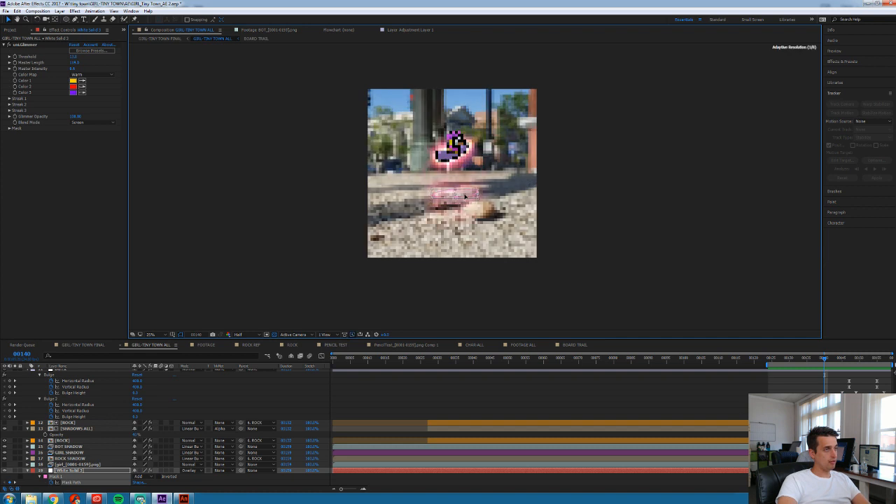
key("Page_Down")
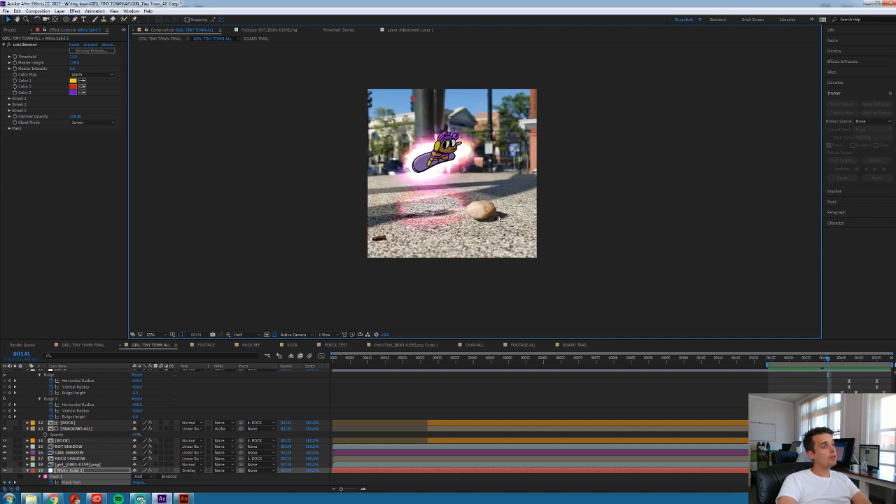
Increase the mask feather on the white solid to soften the ground glow, and check it over the surrounding frames
key("f")
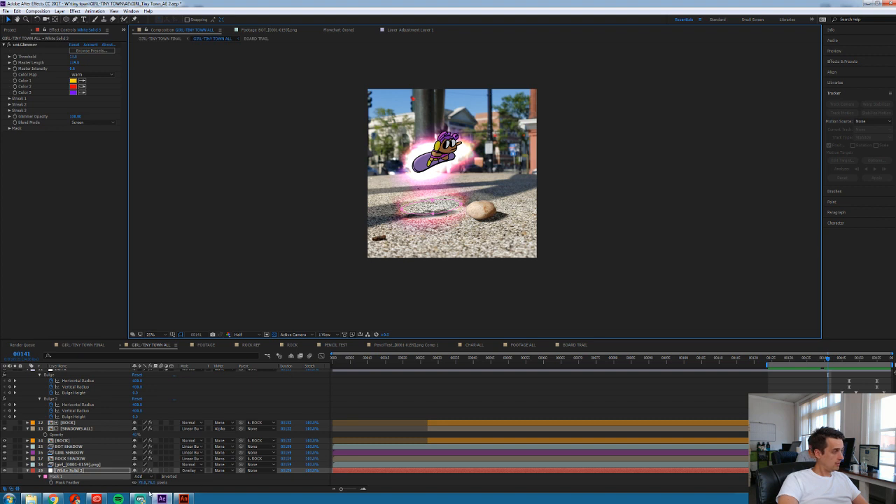
left_click_drag(142, 485, 371, 301)
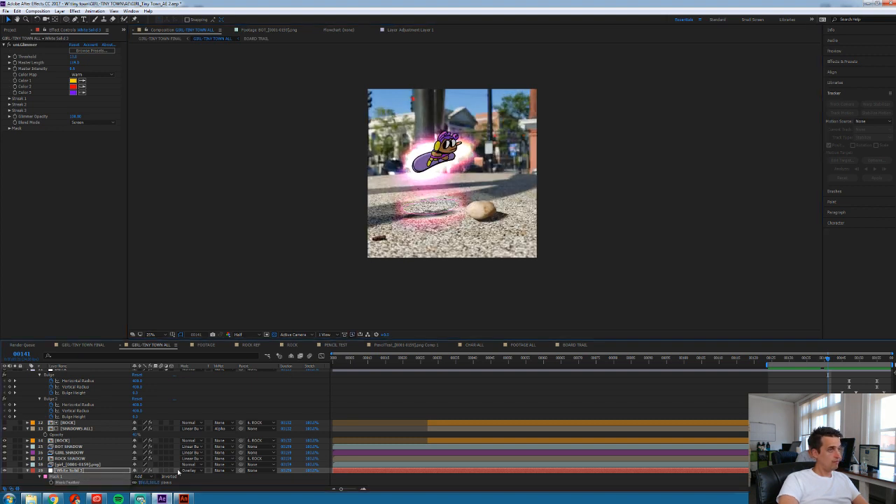
key("Page_Up")
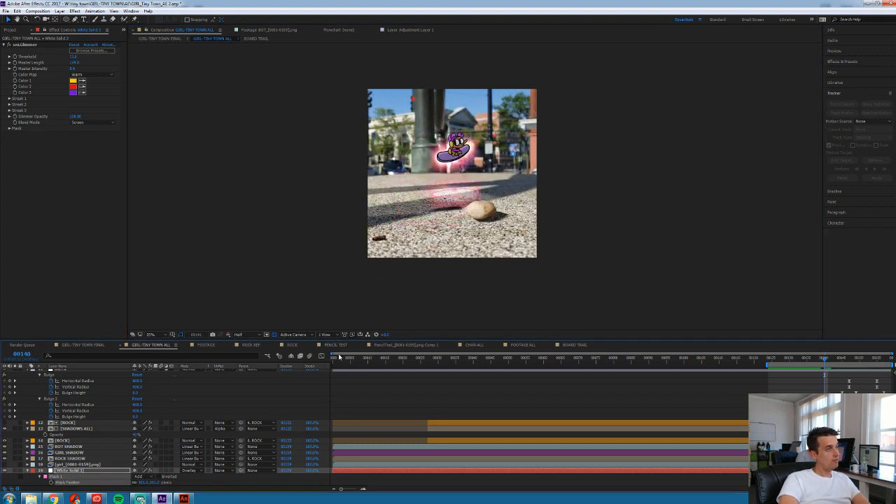
key("Page_Down")
key("Page_Down")
key("Page_Down")
scroll(469, 215, "down", 1)
scroll(470, 216, "up", 1)
key("space")
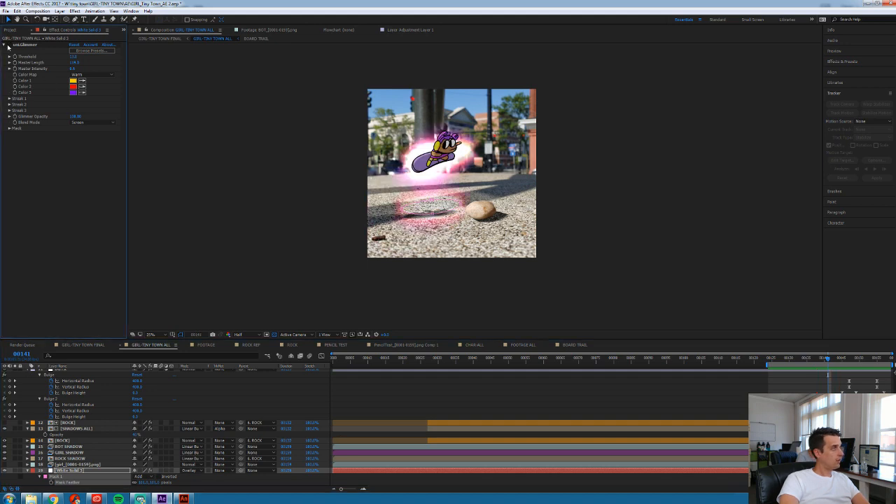
Turn off the Glimmer effect on the ground glow's solid and recolour the solid light pink
key("period")
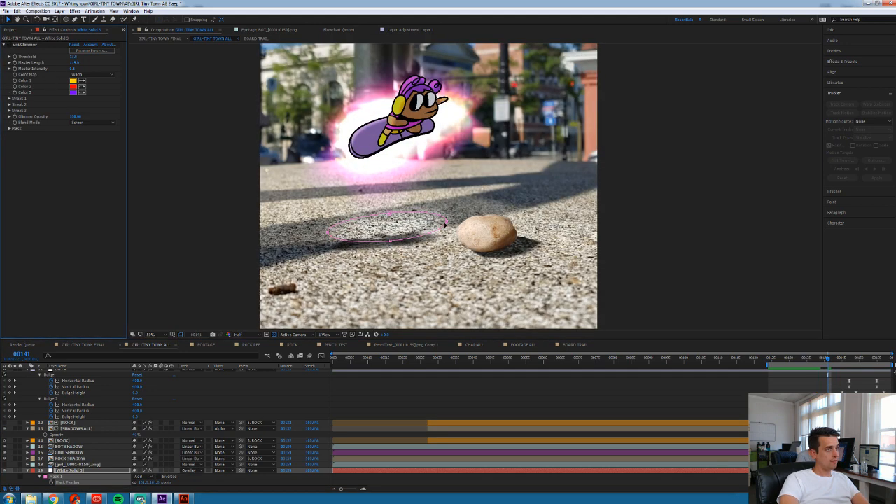
left_click(75, 472)
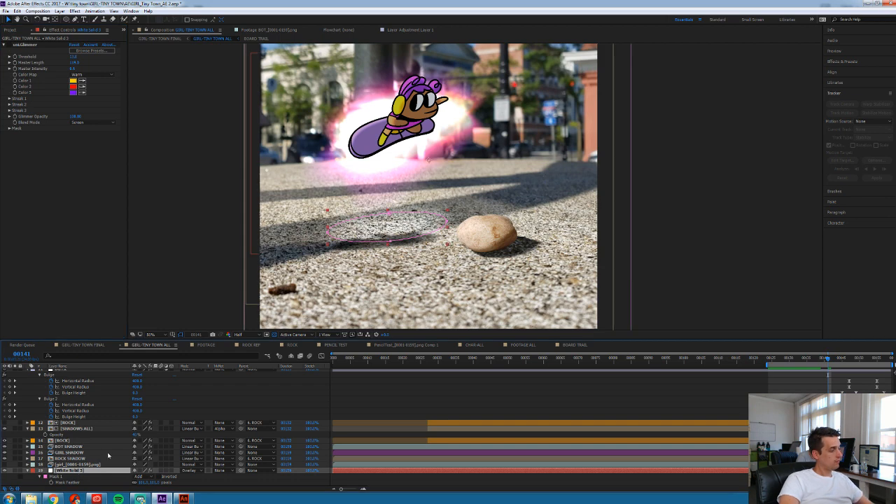
key("ctrl+shift+y")
left_click(709, 400)
left_click(111, 63)
left_click(68, 54)
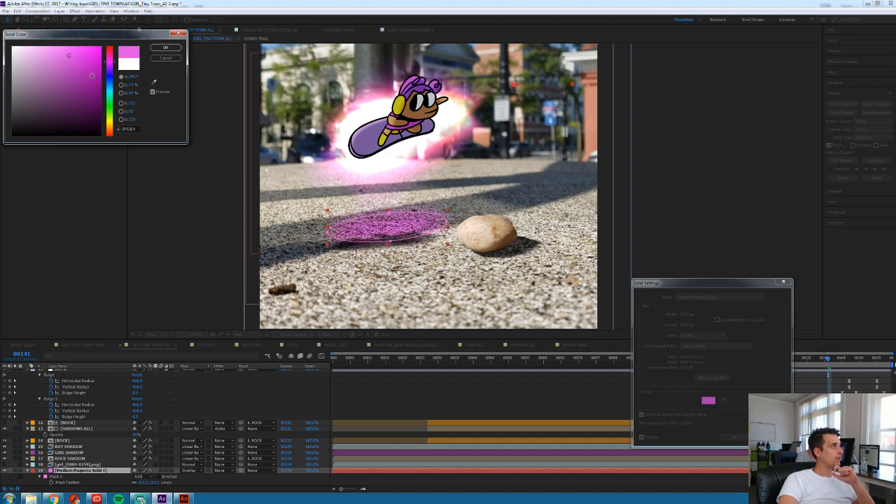
left_click(42, 51)
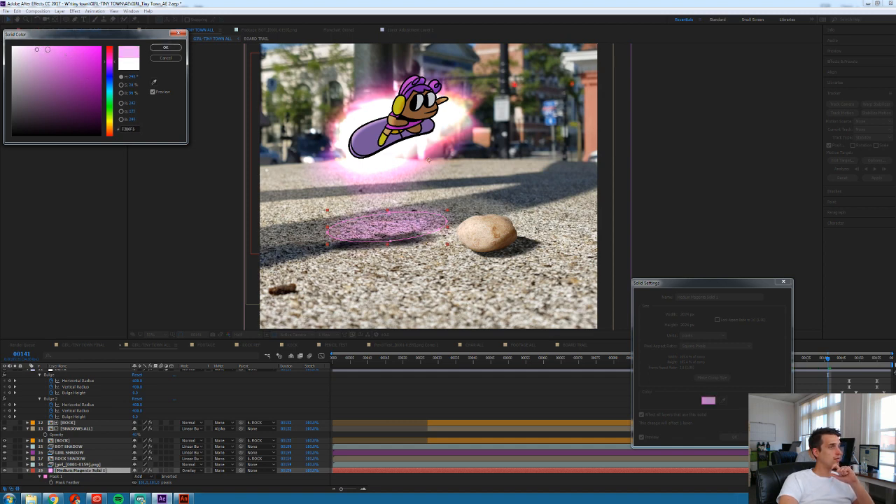
left_click(166, 47)
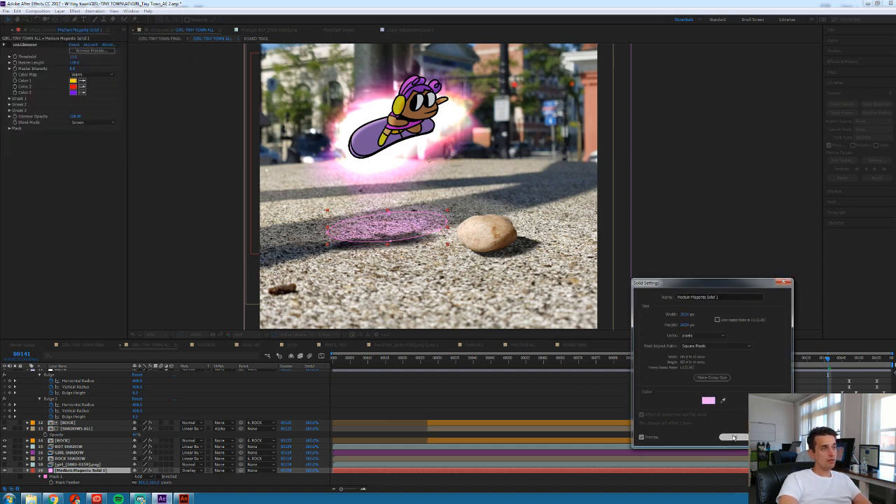
left_click(734, 438)
At frame 140, move the pink glow's ellipse mask down toward the girl's shadow and check the following two frames
key("Page_Up")
key("Page_Down")
key("Page_Up")
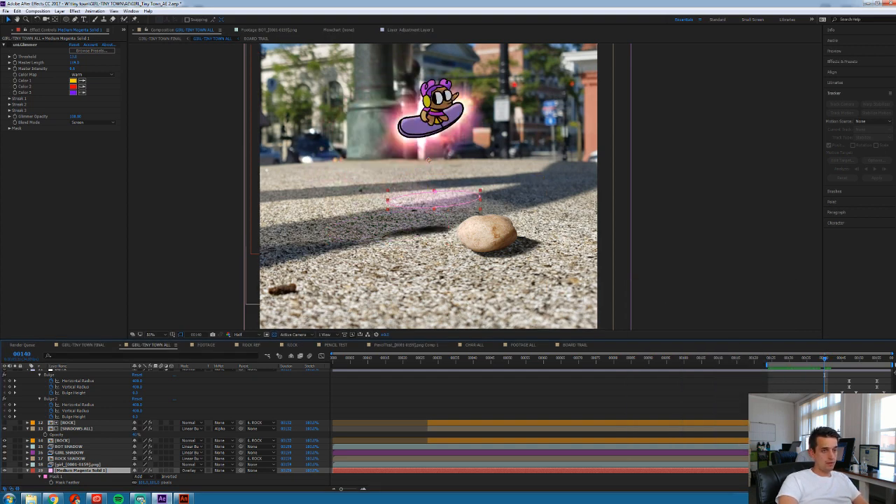
scroll(165, 441, "down", 1)
key("u")
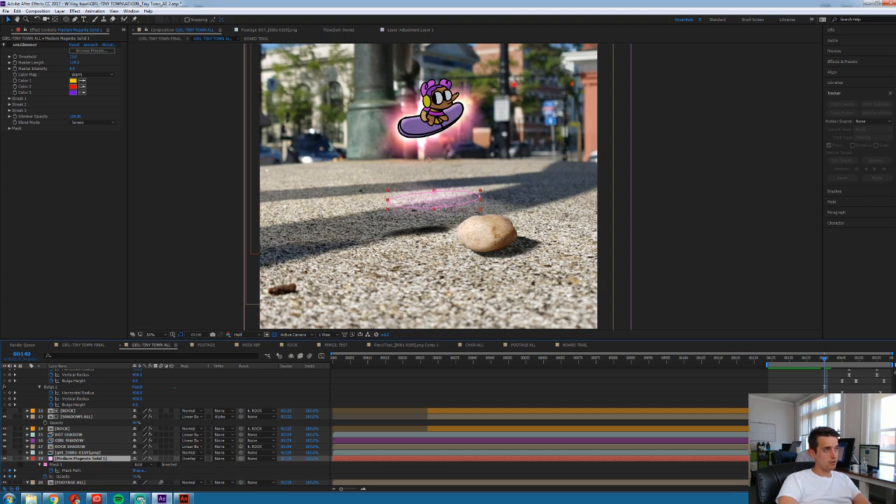
double_click(436, 209)
left_click_drag(451, 202, 446, 216)
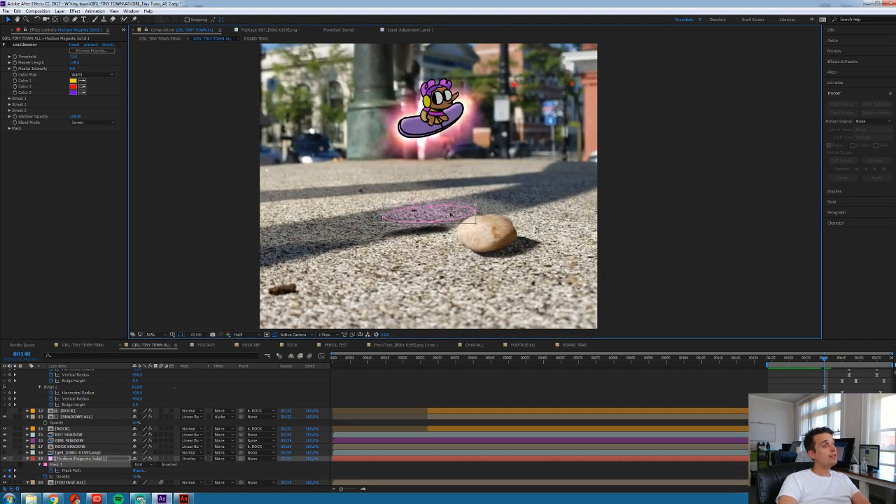
key("Page_Down")
key("Page_Down")
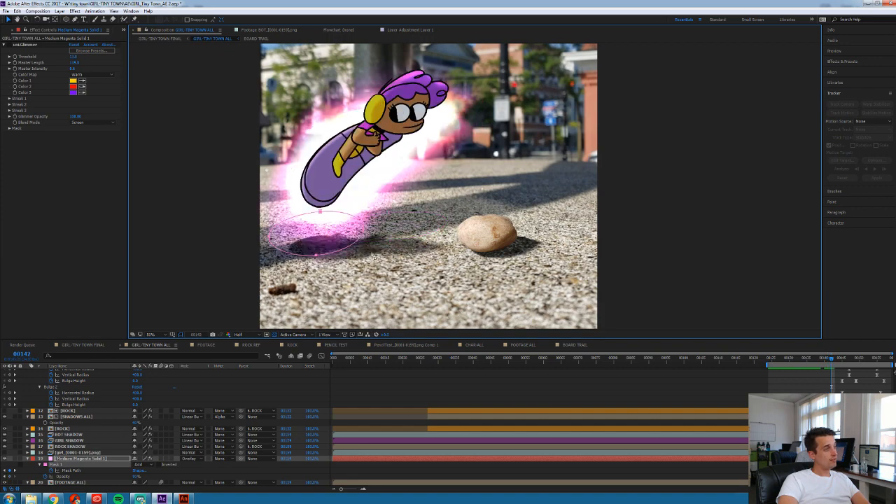
Compare the pink ground glow at frames 142 and 143, and preview the composition from the first frame
key("Page_Down")
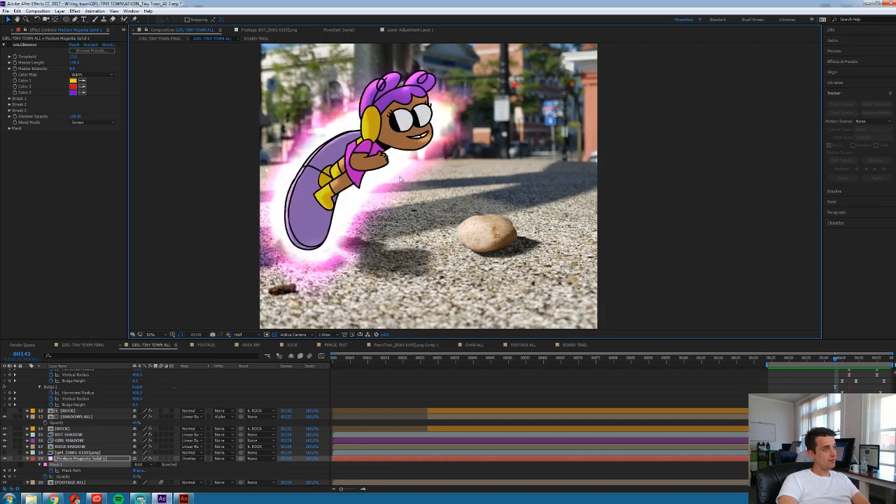
key("comma")
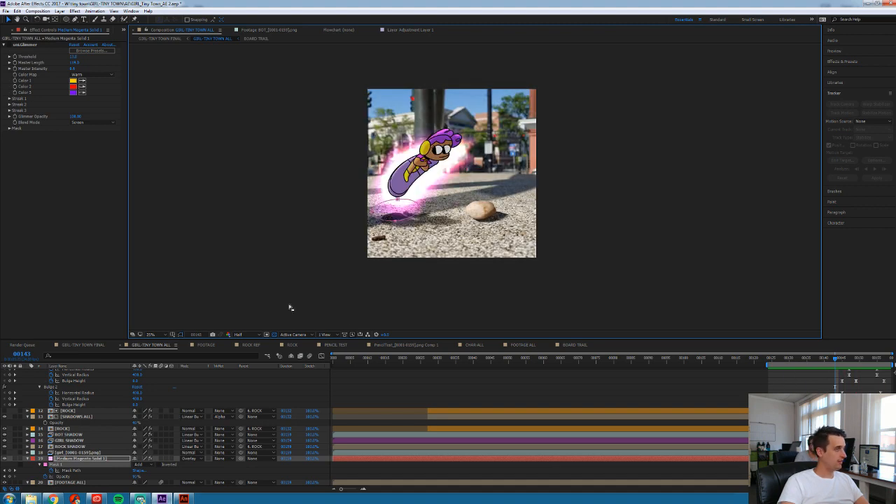
key("period")
key("comma")
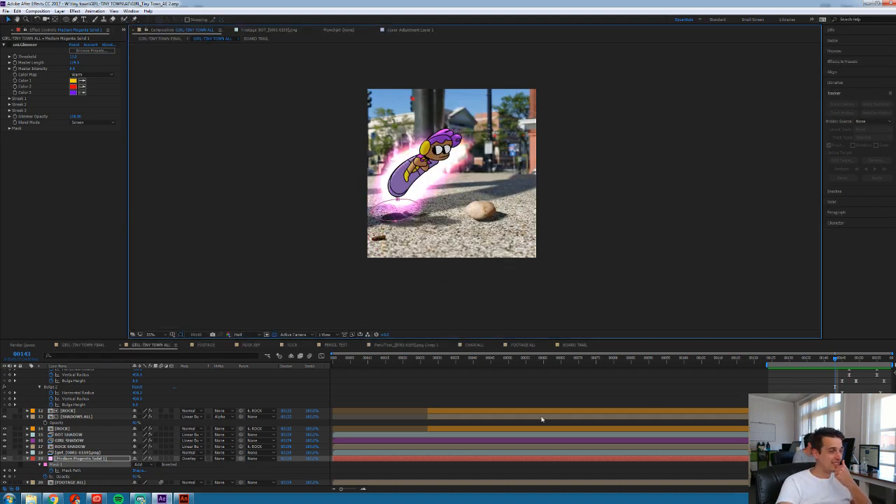
key("Home")
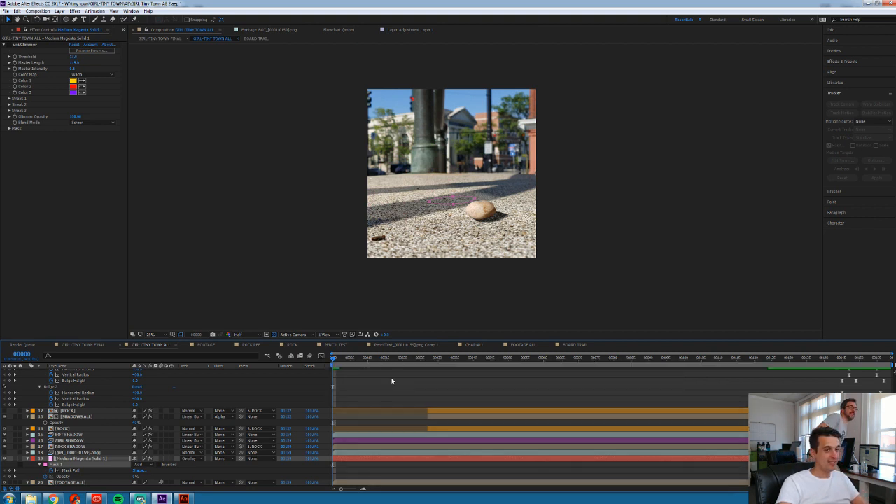
key("space")
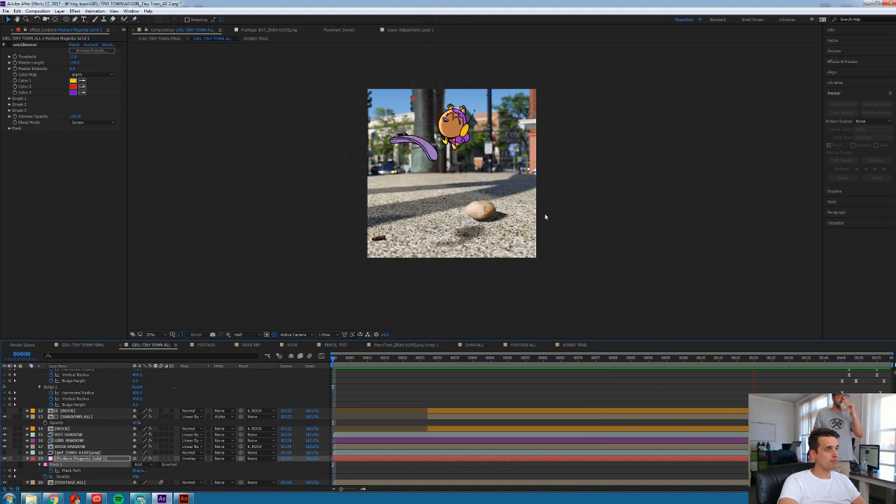
key("space")
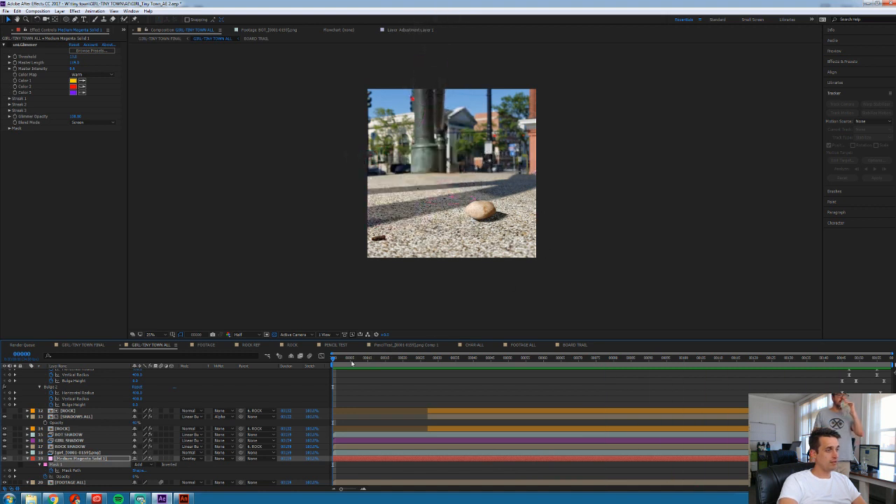
At frame 2, move the magenta solid's ellipse mask to the ground under the entering girl and set the solid's opacity to 75%
key("Page_Down")
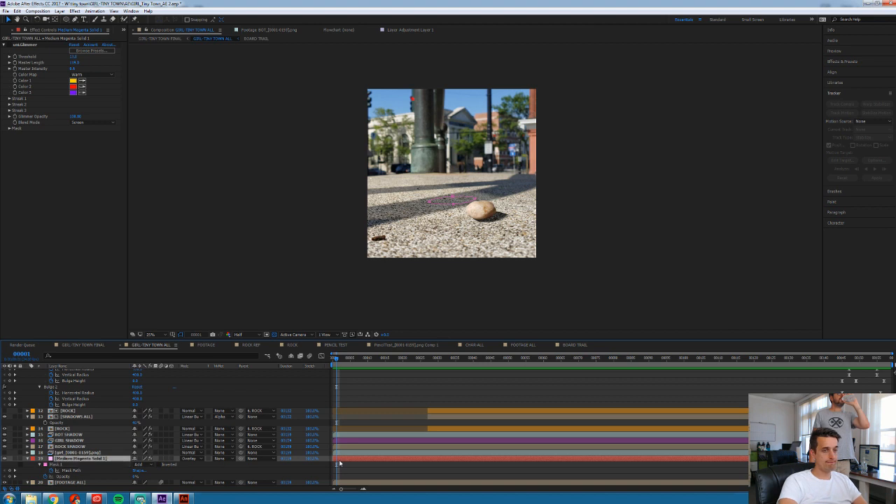
key("Page_Down")
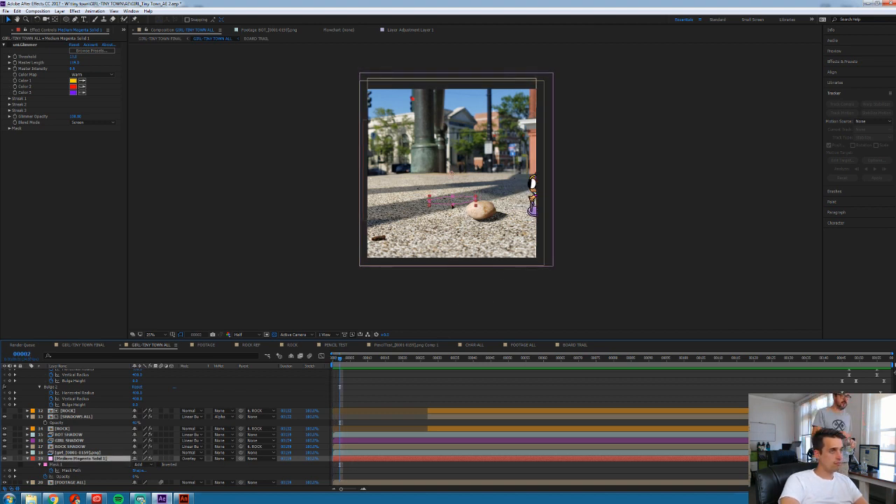
left_click_drag(457, 202, 566, 219)
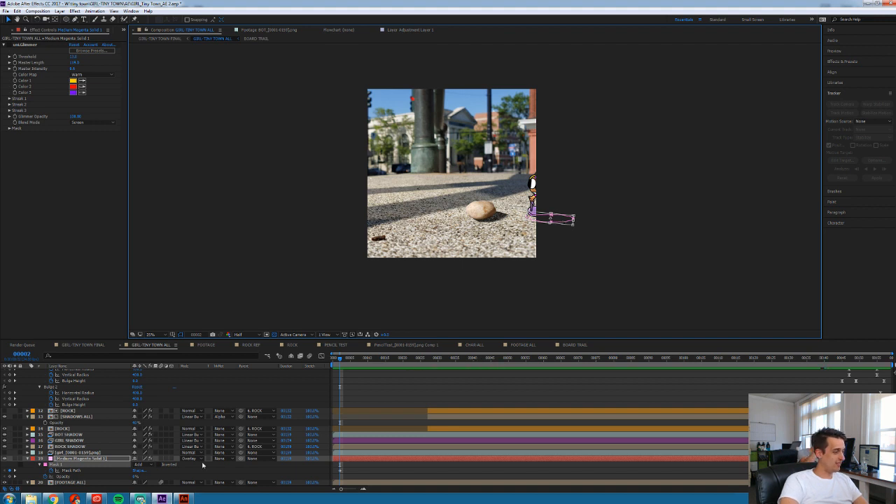
left_click(135, 477)
type("75")
key("Return")
scroll(529, 235, "up", 2)
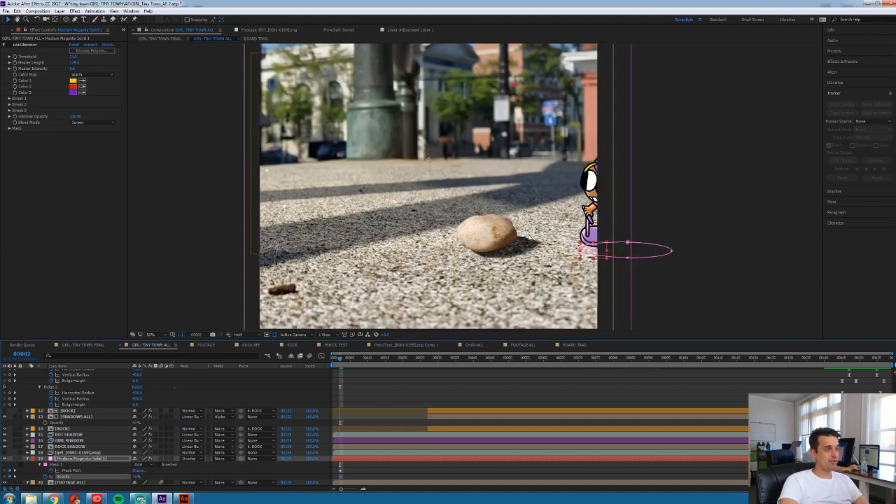
double_click(627, 259)
left_click_drag(605, 256, 610, 259)
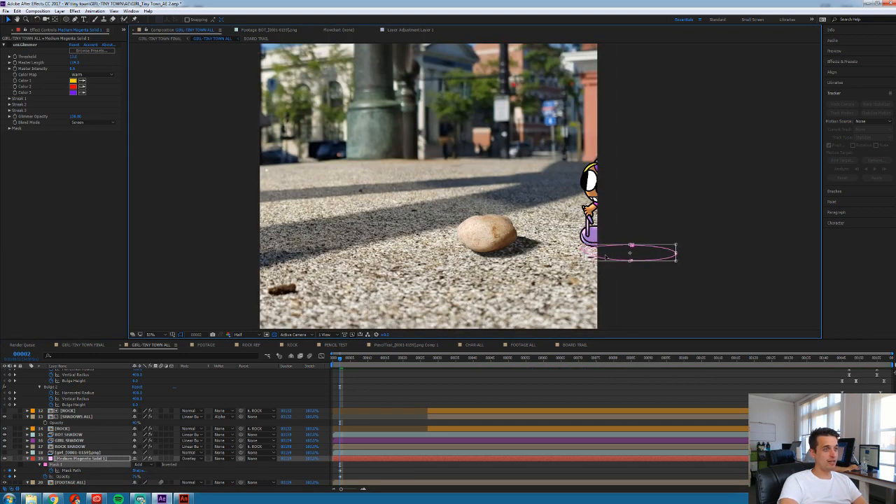
Add an opacity keyframe to the magenta solid at frame 1, just before the girl enters
key("Page_Up")
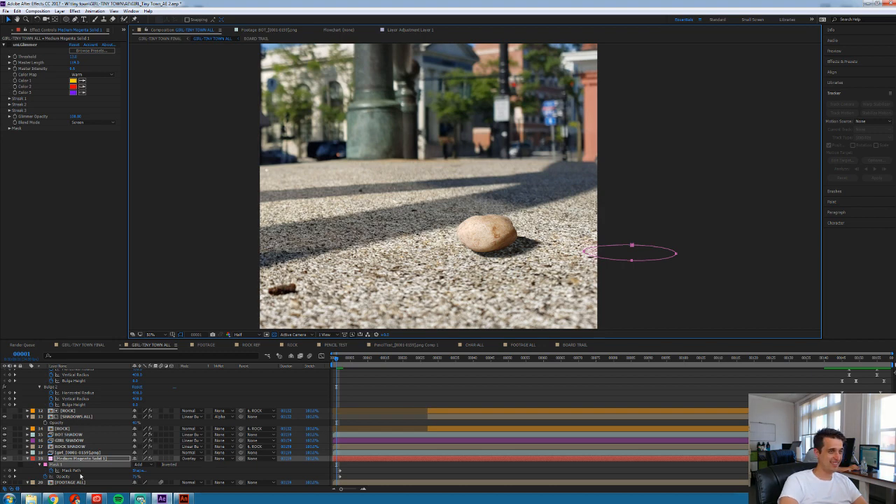
key("Page_Down")
key("Page_Up")
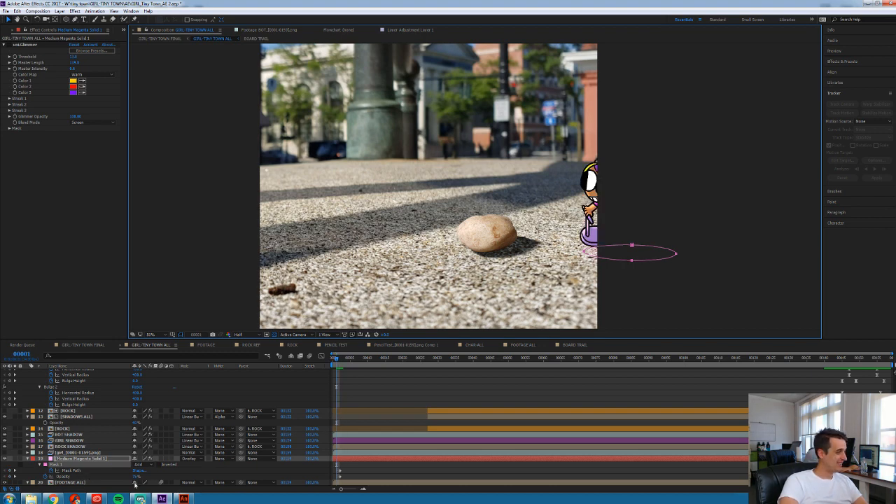
left_click(10, 477)
key("Page_Down")
At frames 3, 4 and 5, reposition the magenta solid's ellipse mask so it follows the girl's shadow toward the rock
key("Page_Down")
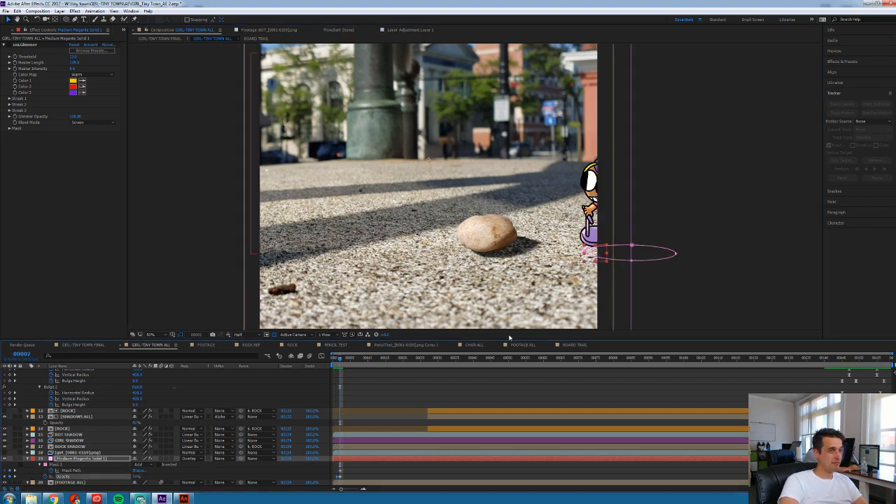
left_click_drag(630, 261, 597, 256)
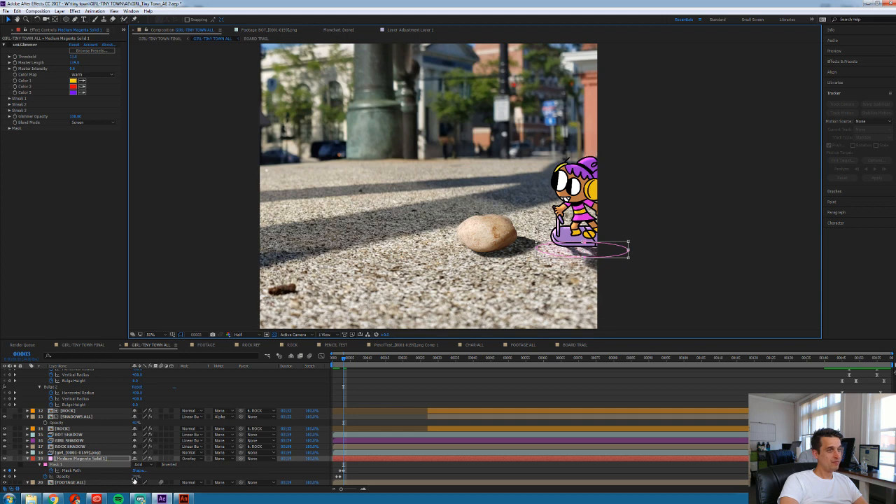
key("Page_Down")
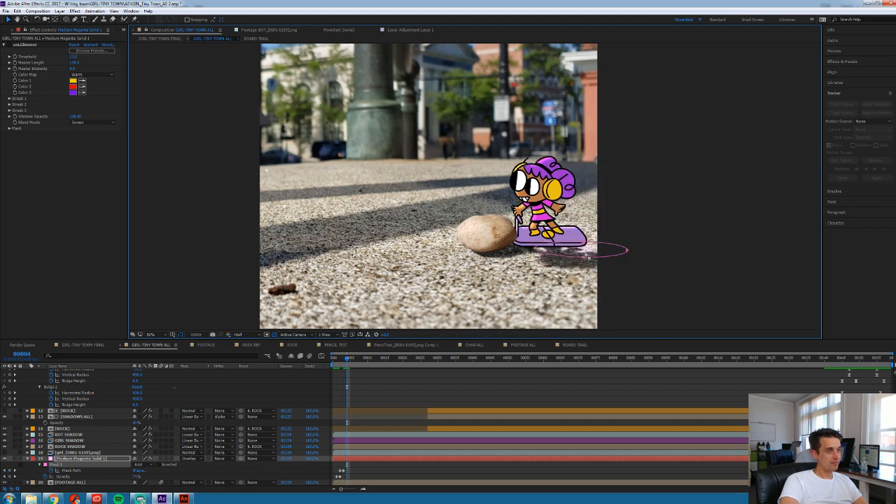
left_click_drag(583, 260, 553, 258)
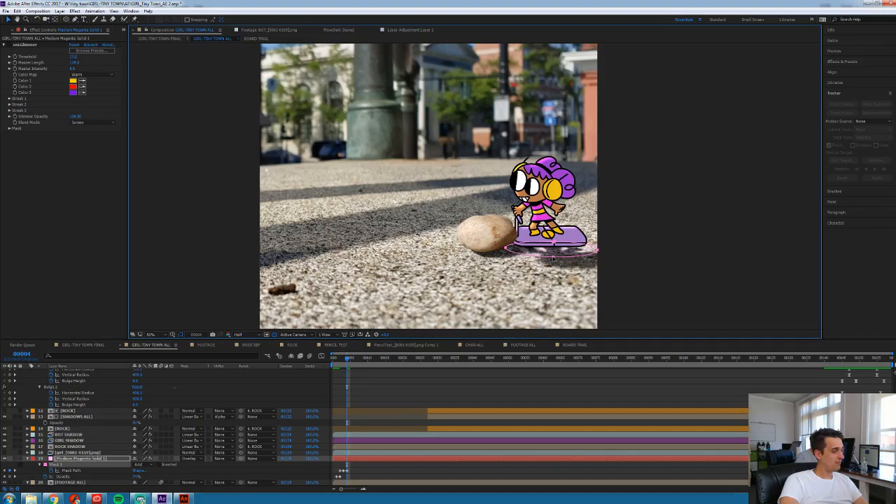
key("Page_Down")
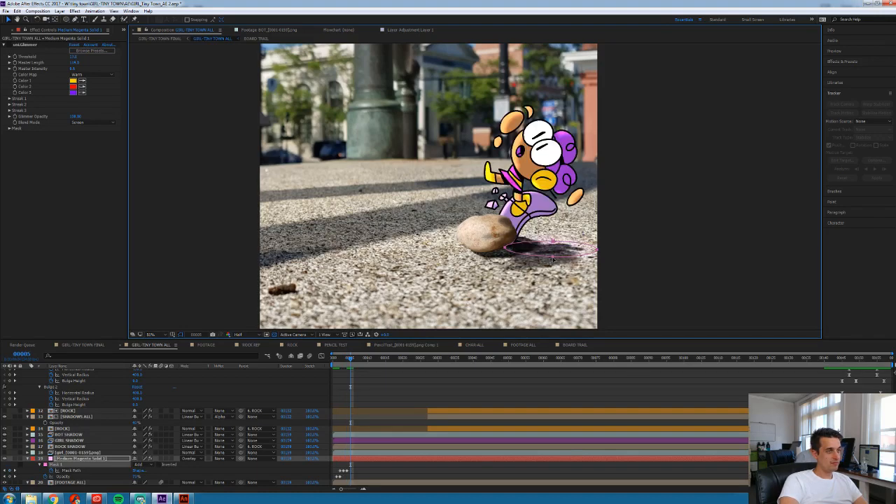
left_click_drag(553, 259, 532, 255)
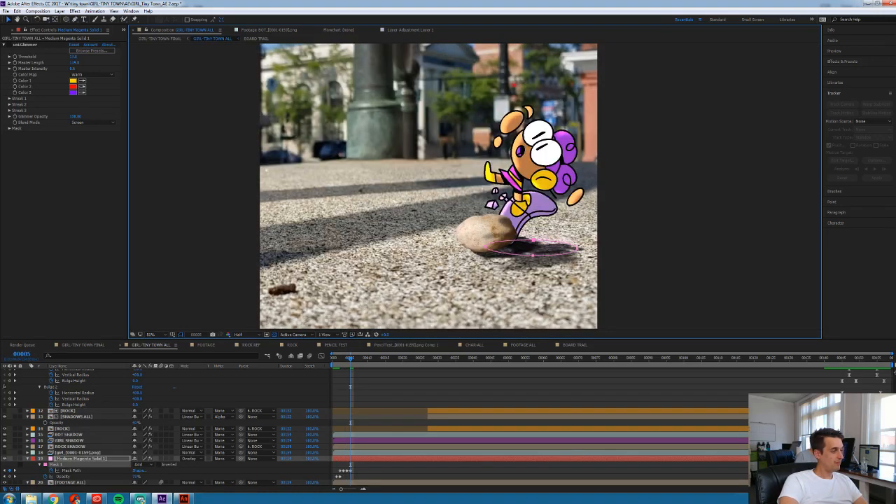
Add an opacity keyframe to the magenta solid at frame 4 and fade the solid out at frame 6
key("Page_Up")
left_click(10, 477)
key("Page_Down")
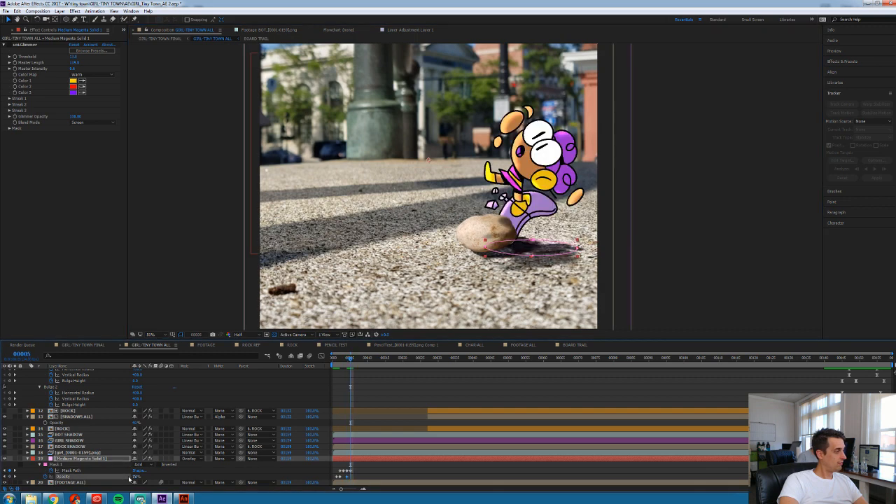
key("Page_Down")
left_click_drag(133, 477, 122, 477)
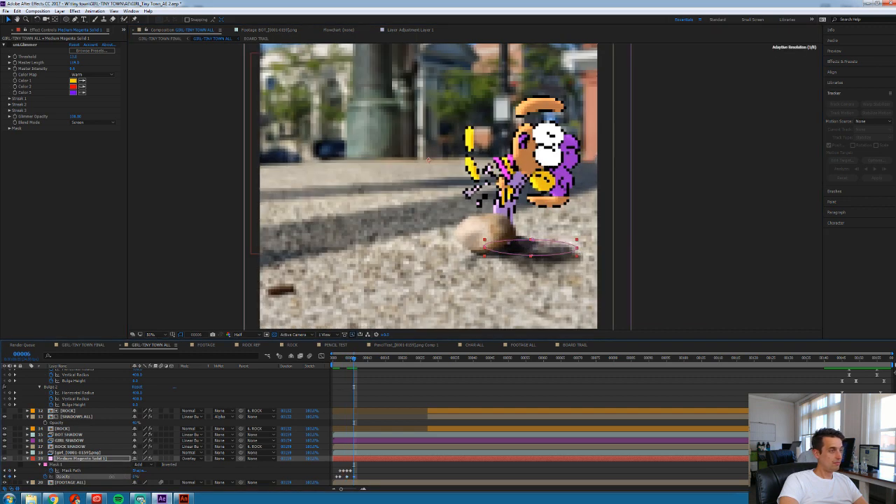
Preview the composition to check the ground glow during the girl's entrance
scroll(521, 211, "down", 2)
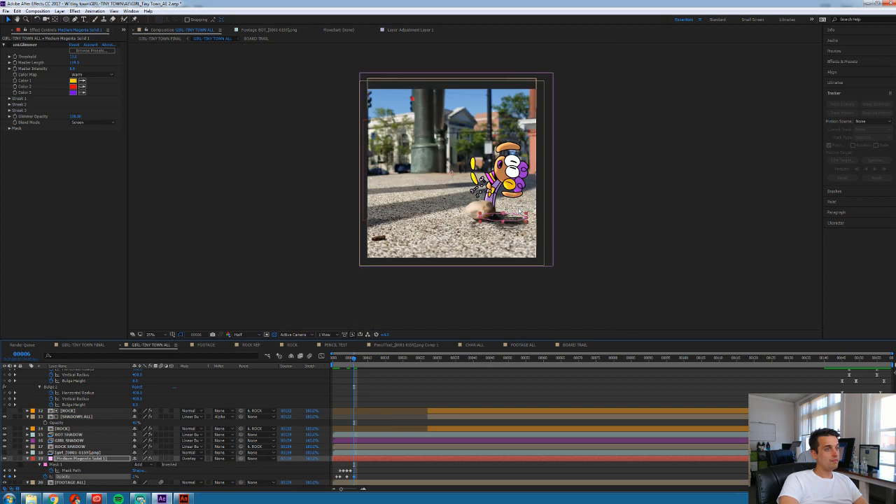
key("space")
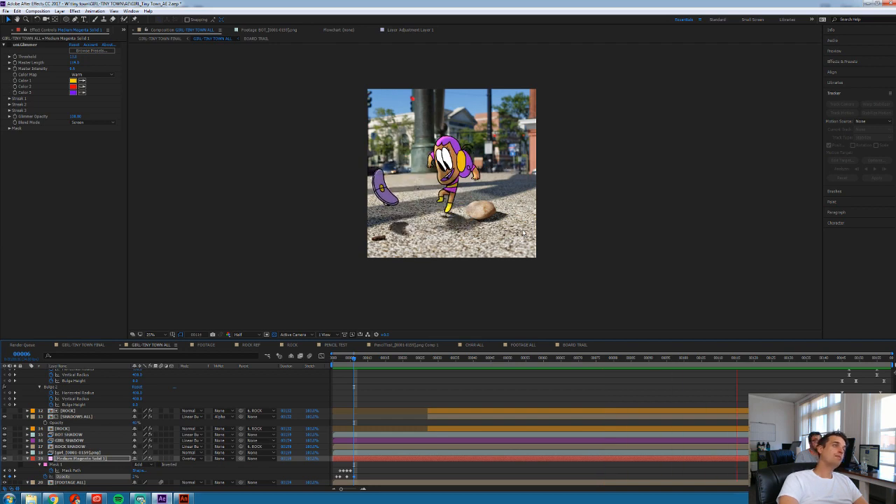
key("space")
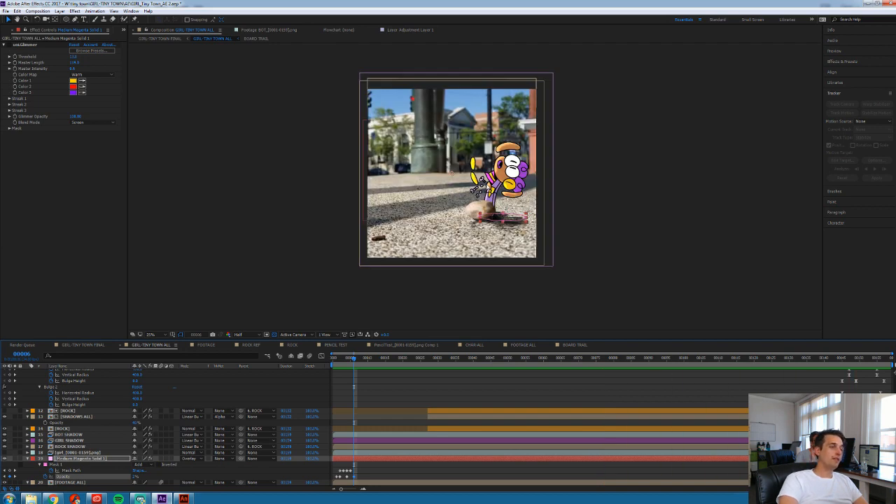
View the girl on the ground at frame 21, examine the rock in the ROCK REF composition, and return to GIRL-TINY TOWN ALL
scroll(523, 232, "up", 2)
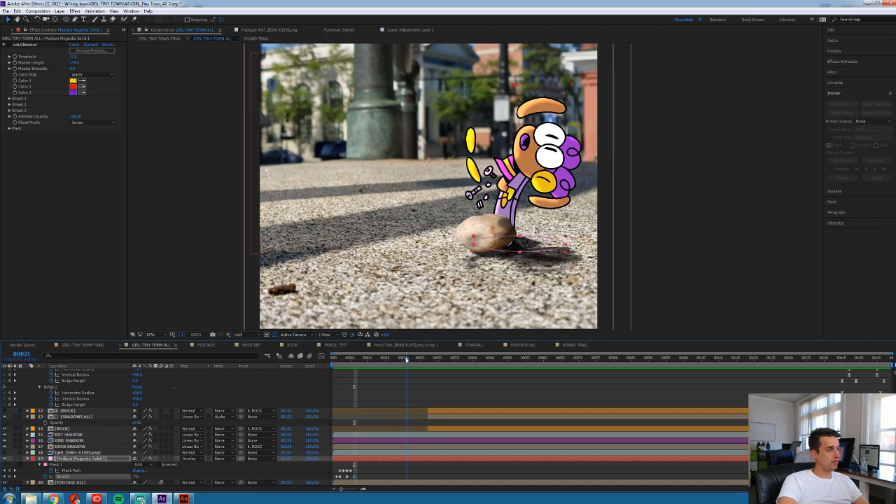
left_click_drag(407, 358, 408, 374)
left_click(435, 473)
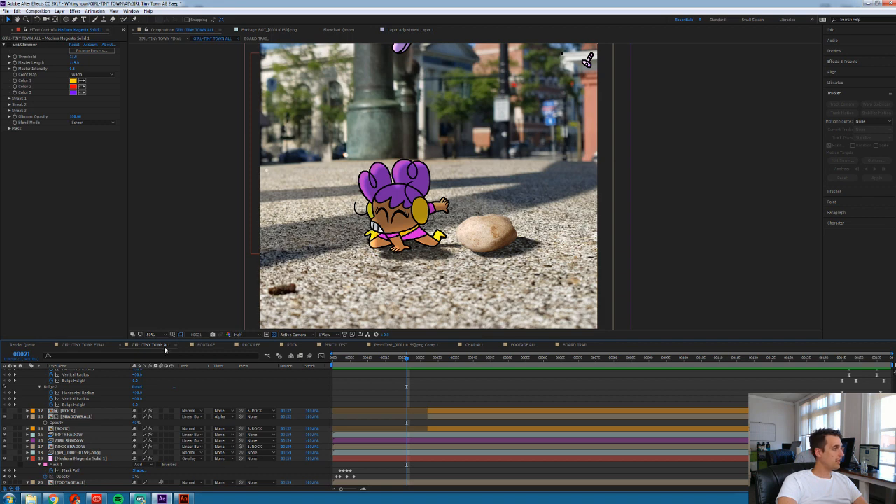
left_click(279, 346)
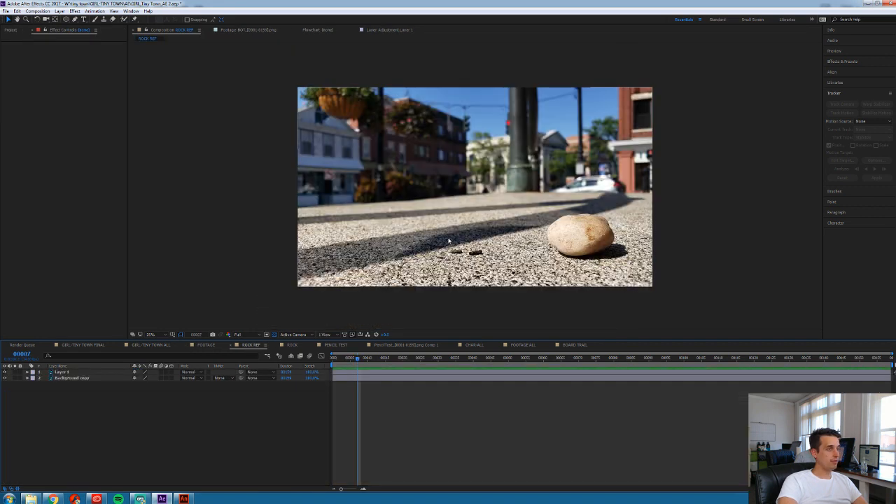
scroll(533, 243, "up", 2)
scroll(647, 296, "down", 2)
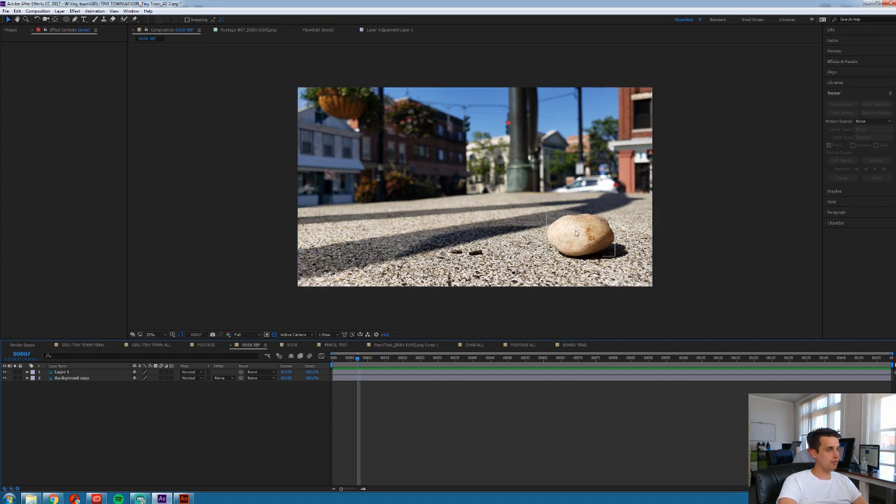
scroll(469, 245, "up", 2)
scroll(470, 244, "down", 2)
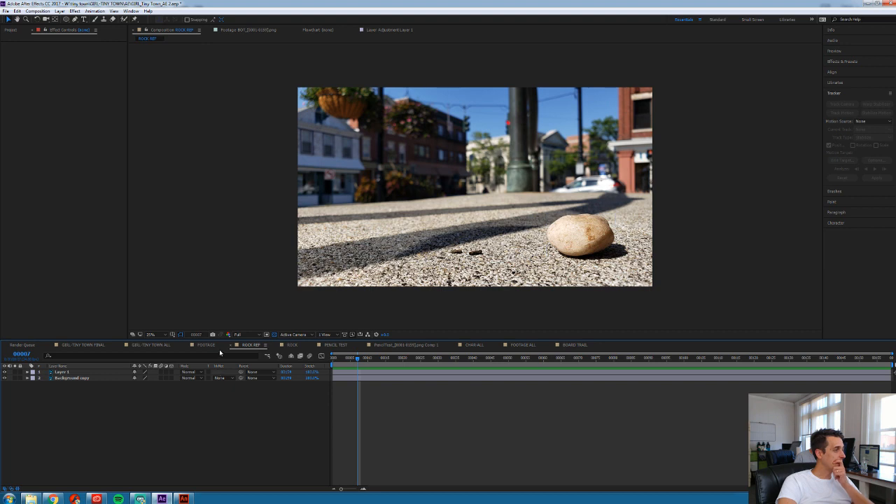
left_click(157, 346)
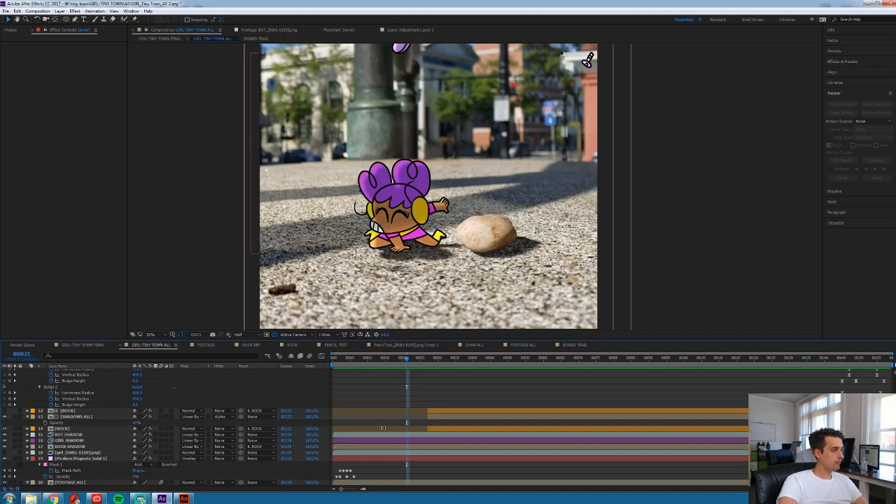
Play back the composition with the girl's shadow layer selected to check the animation
left_click(344, 442)
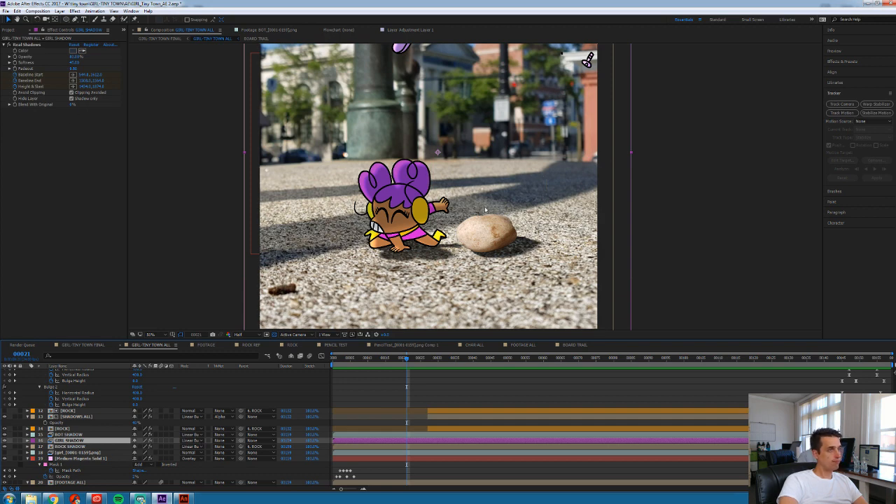
scroll(421, 215, "down", 2)
scroll(426, 222, "up", 2)
key("space")
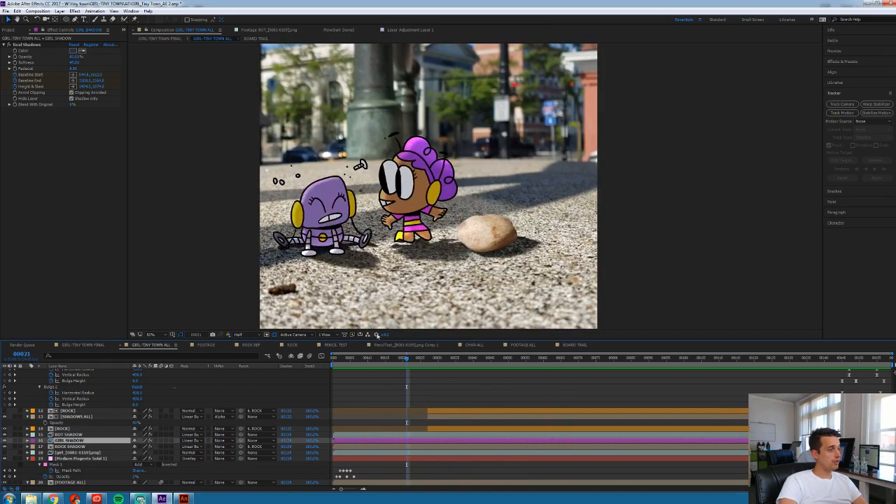
key("space")
Locate the ROCK layer above the second SHADOWS ALL layer and open its precomposition
left_click(71, 413)
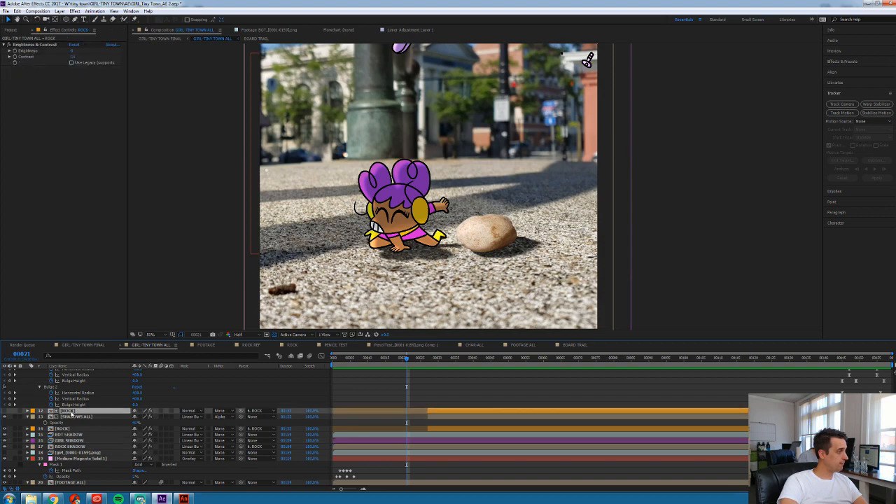
scroll(72, 416, "up", 2)
scroll(67, 395, "up", 2)
scroll(65, 396, "up", 1)
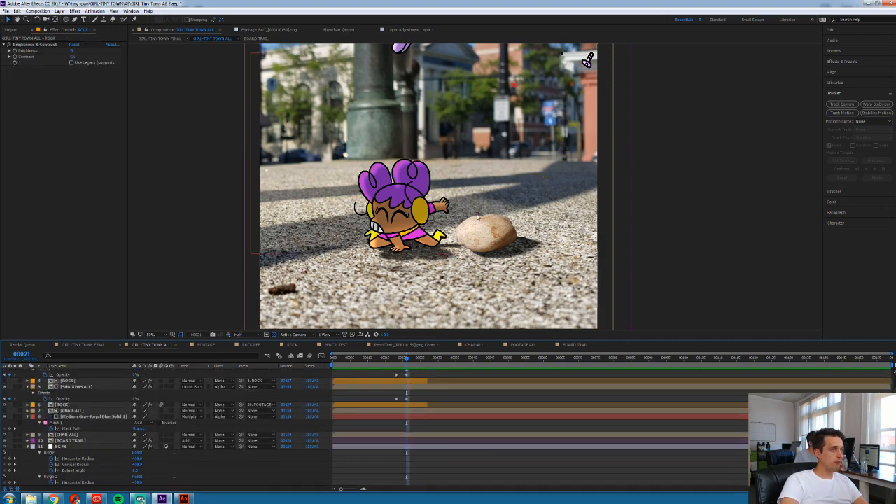
scroll(477, 225, "down", 2)
scroll(482, 205, "up", 2)
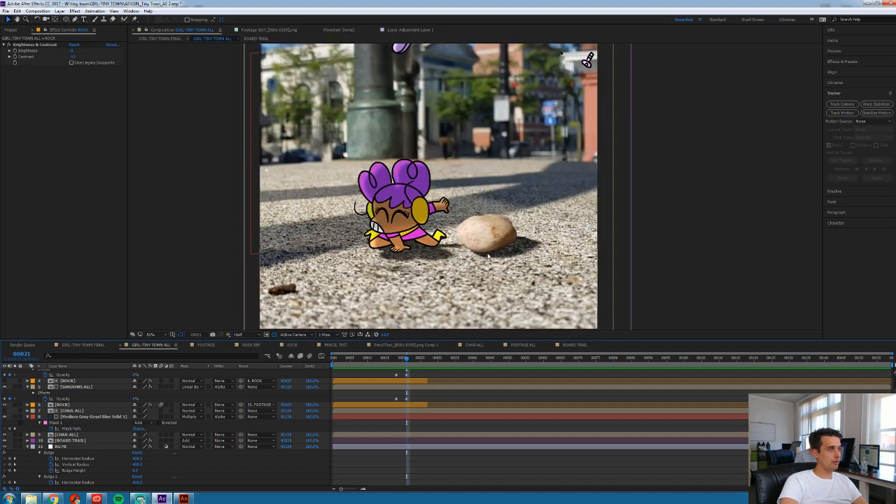
scroll(71, 422, "down", 5)
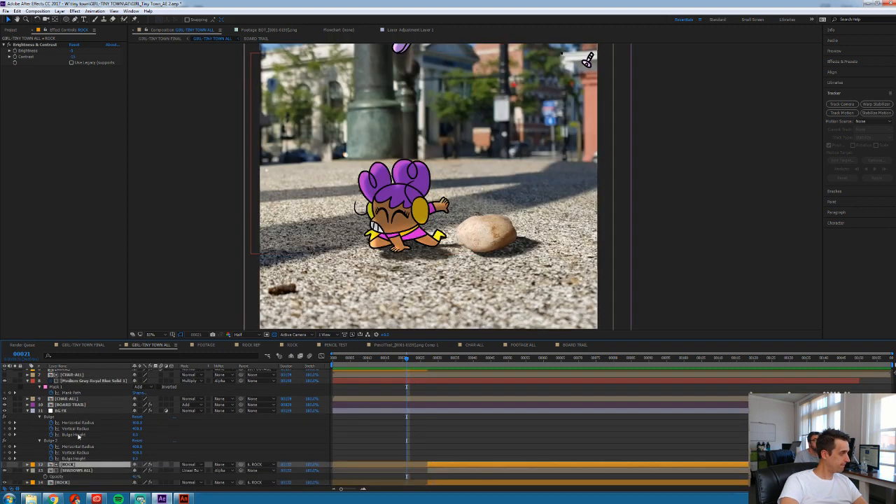
double_click(66, 465)
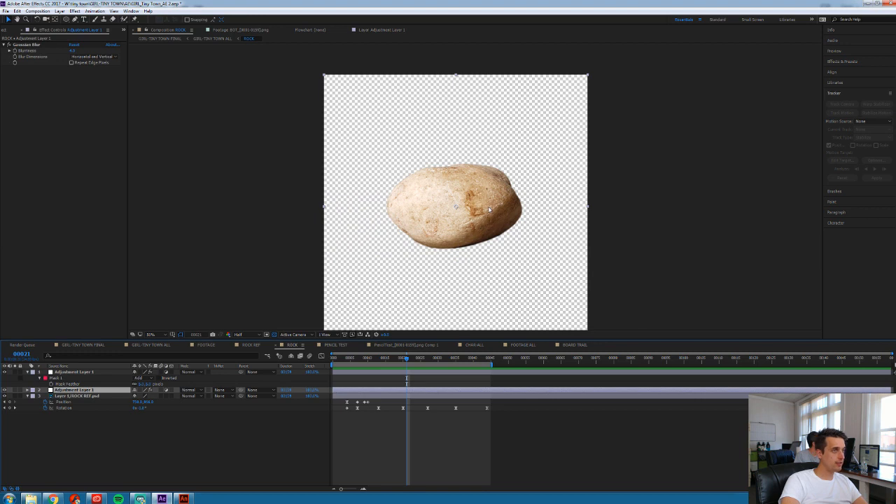
Set the Gaussian Blur blurriness on the masked adjustment layer over the rock to 8
left_click(351, 376)
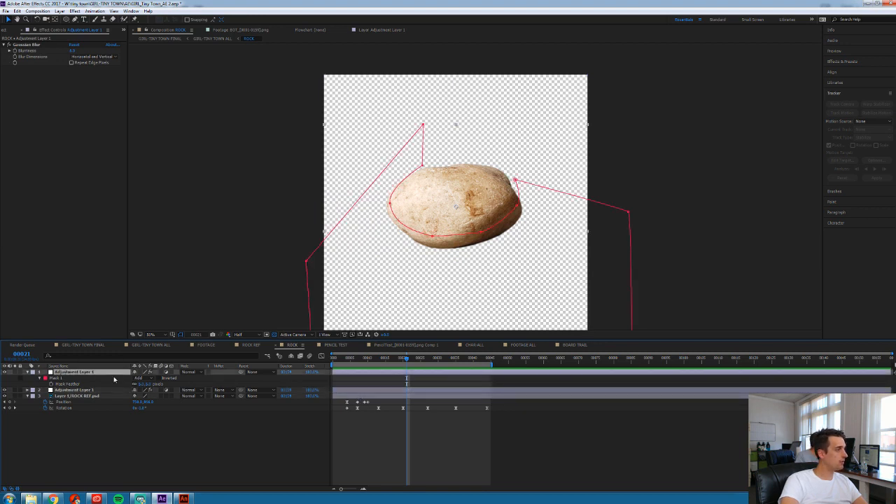
left_click(72, 51)
type("8")
key("Return")
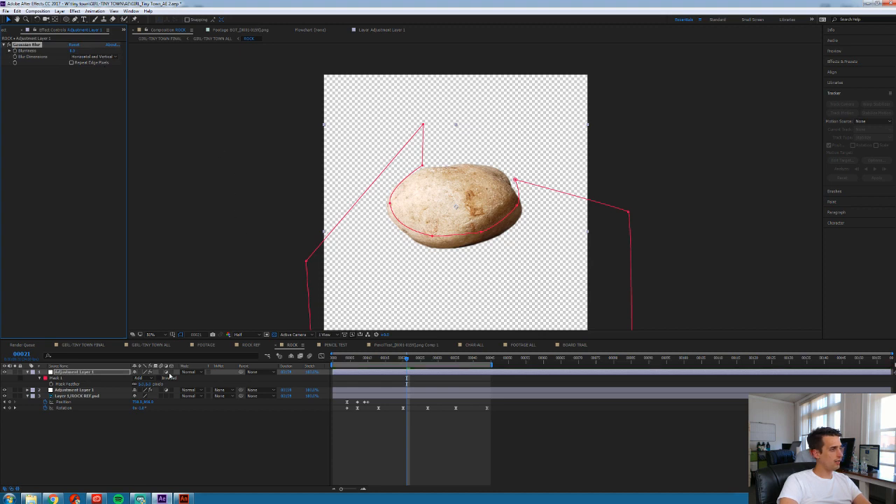
Set the Gaussian Blur blurriness on the unmasked adjustment layer above the rock to 6
left_click(73, 390)
left_click(72, 51)
type("6")
key("Return")
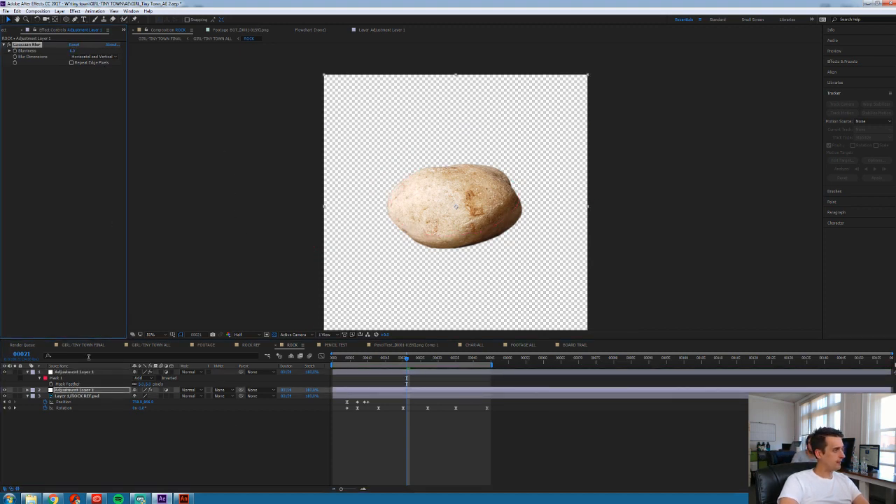
Return to the GIRL-TINY TOWN ALL composition, inspect the blurred rock up close and play back the animation
left_click(131, 345)
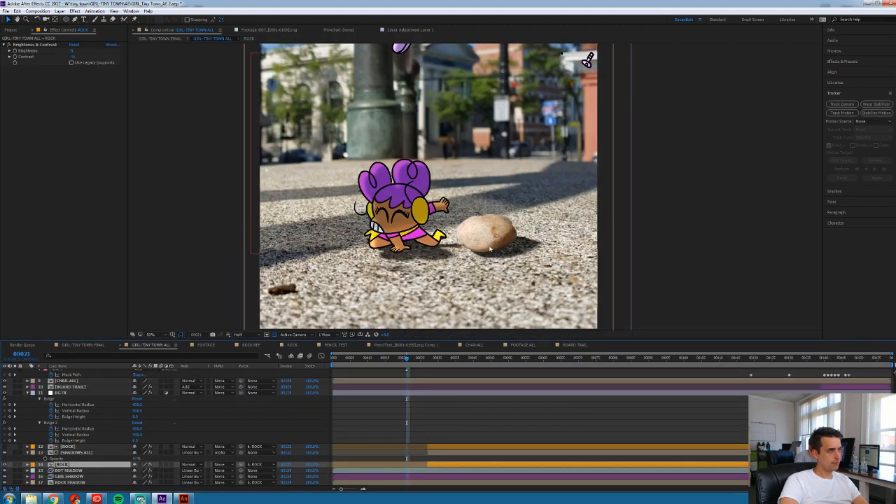
scroll(485, 255, "up", 2)
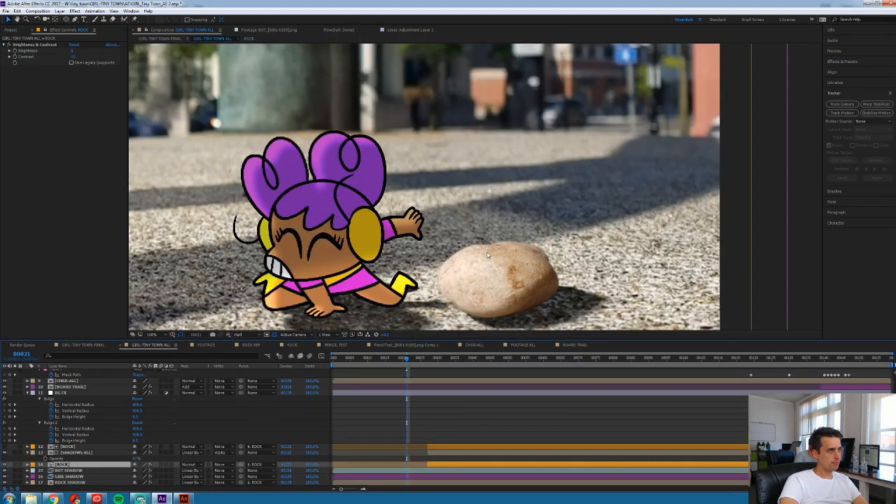
scroll(488, 256, "down", 2)
key("space")
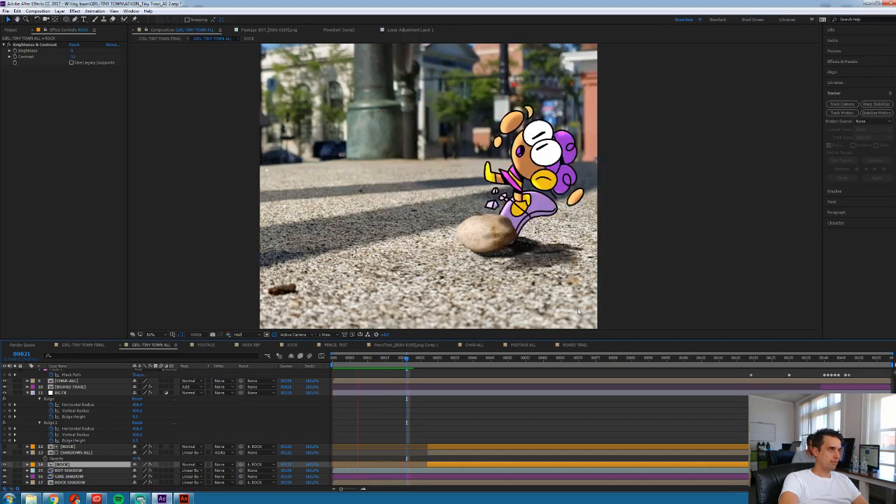
Open the GIRL-TINY TOWN FINAL composition and go to its first frame
left_click(99, 346)
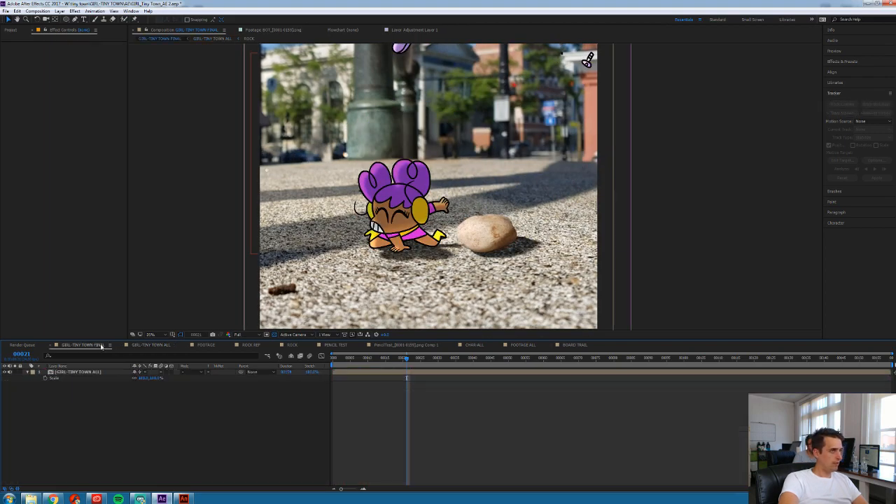
left_click_drag(372, 362, 316, 361)
scroll(494, 211, "up", 2)
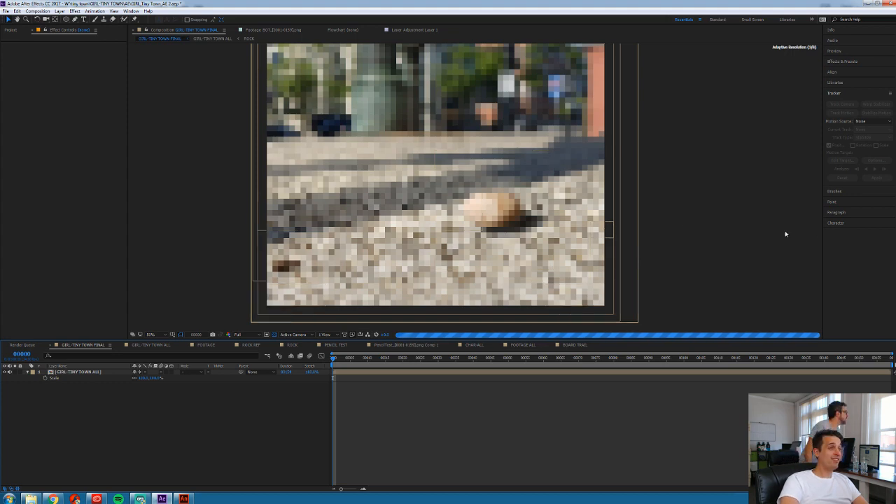
Set the composition's preview resolution to Half and save the project
left_click(242, 334)
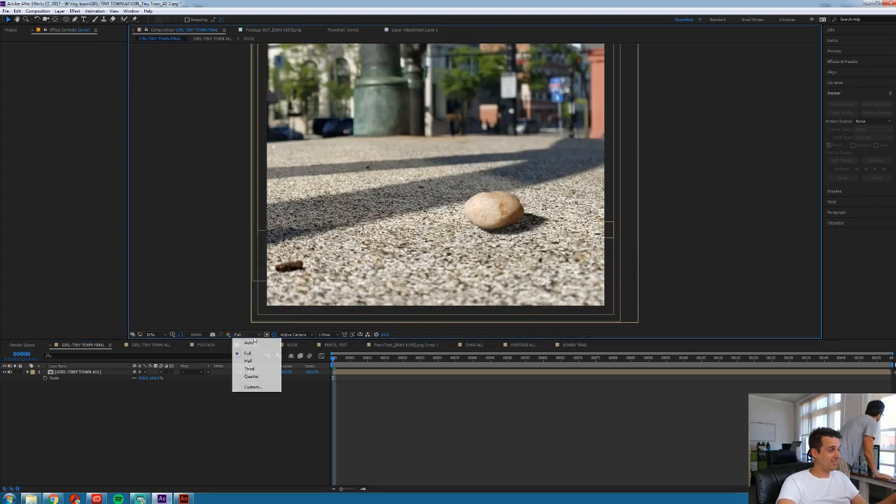
left_click(246, 354)
key("ctrl+s")
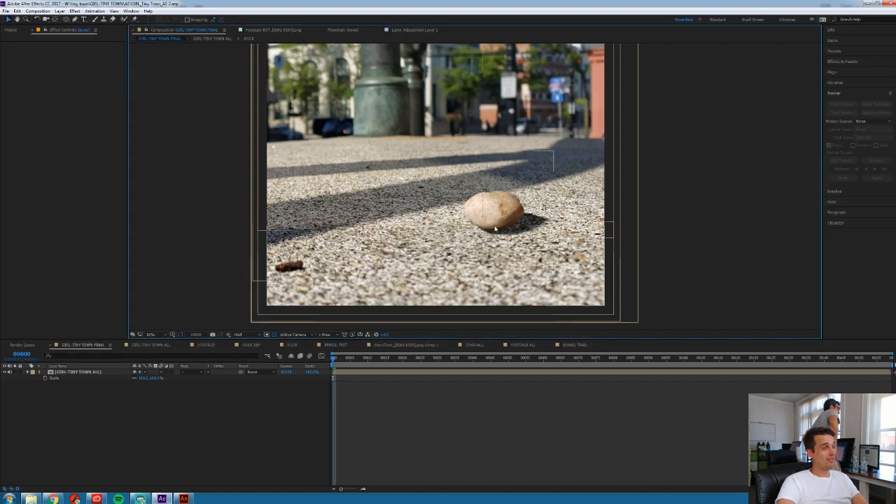
Select the GIRL-TINY TOWN ALL layer and scrub through the animation to frame 27
scroll(520, 166, "down", 2)
scroll(521, 168, "up", 3)
scroll(521, 173, "down", 3)
scroll(489, 220, "up", 1)
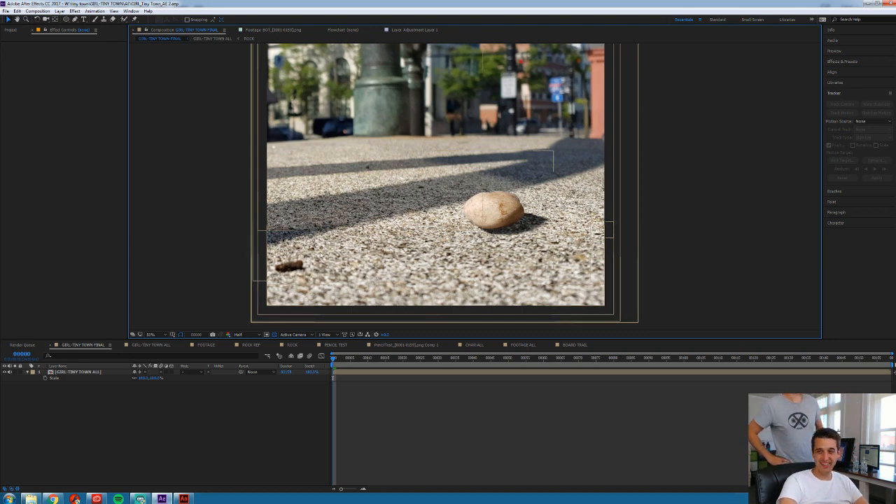
left_click(345, 374)
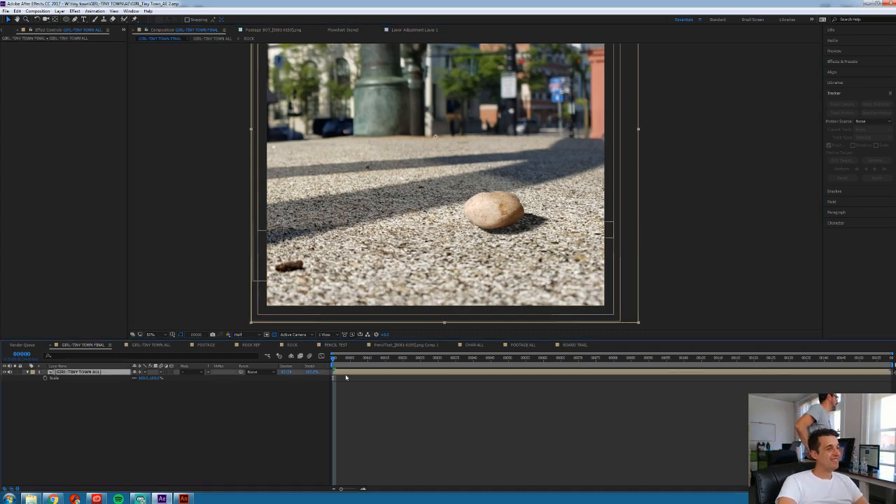
scroll(382, 208, "down", 2)
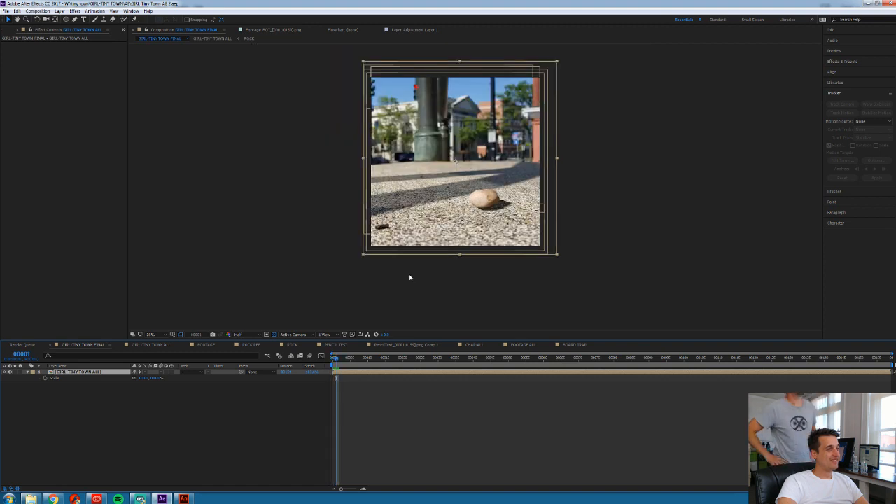
left_click(362, 360)
left_click_drag(362, 359, 429, 375)
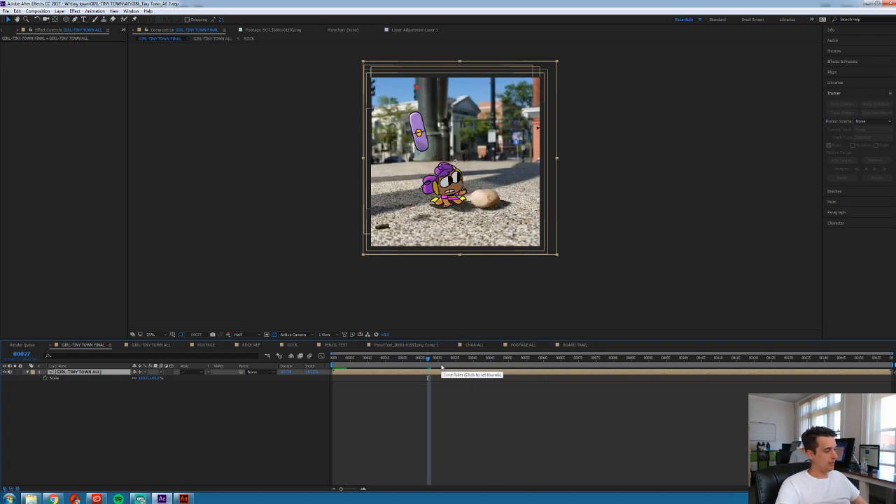
Add a null object to the final composition and rename it SHAKE
key("ctrl+alt+shift+y")
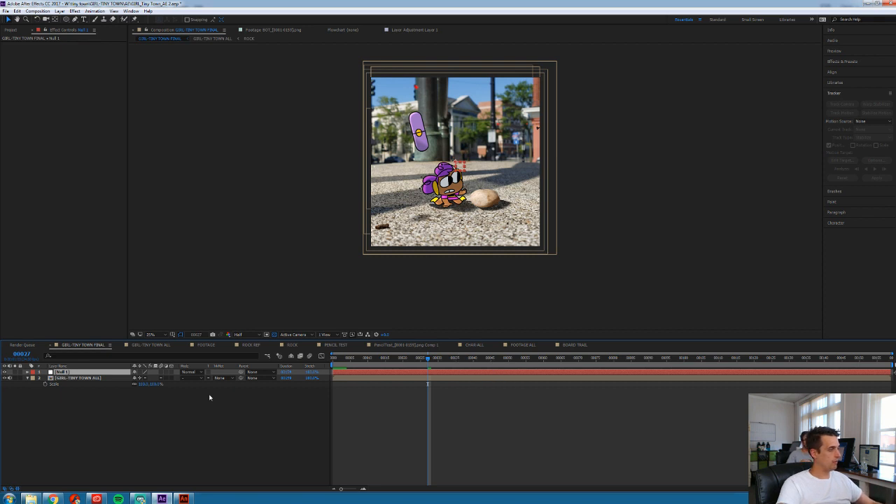
key("Return")
type("SHAKE")
key("Return")
Set the SHAKE null's anchor point to 50, 50 so it sits at the null's center
key("p")
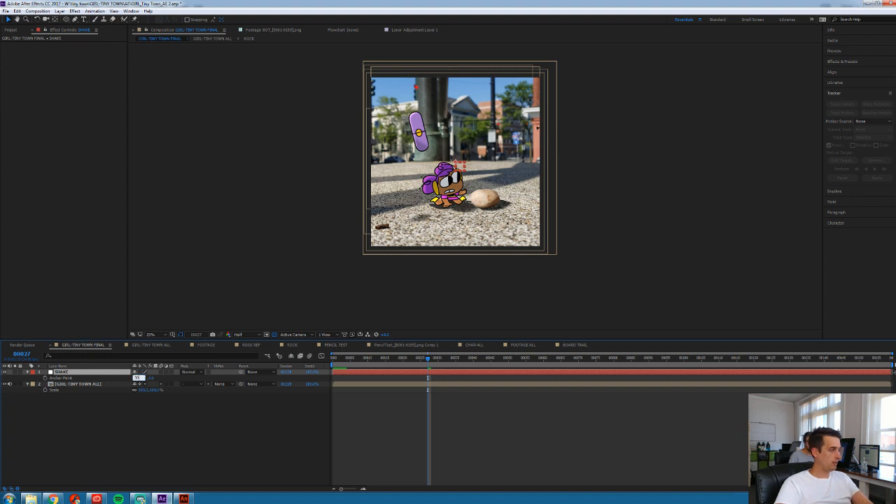
left_click(152, 382)
left_click(145, 378)
type("50")
key("Return")
left_click(158, 428)
Move the SHAKE null straight down until it sits just below the composition frame
left_click(85, 374)
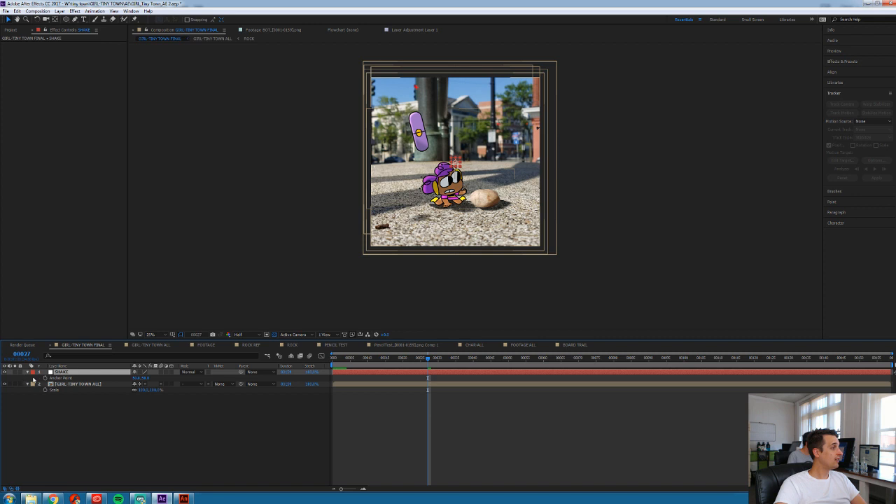
key("shift+Down")
key("shift+Down")
key("shift+Down")
key("shift+Down")
key("shift+Down")
key("shift+Down")
key("shift+Down")
key("shift+Down")
key("shift+Down")
key("shift+Down")
key("shift+Down")
key("shift+Down")
key("shift+Down")
key("shift+Down")
key("shift+Down")
key("shift+Down")
key("shift+Down")
key("shift+Down")
key("shift+Down")
key("shift+Down")
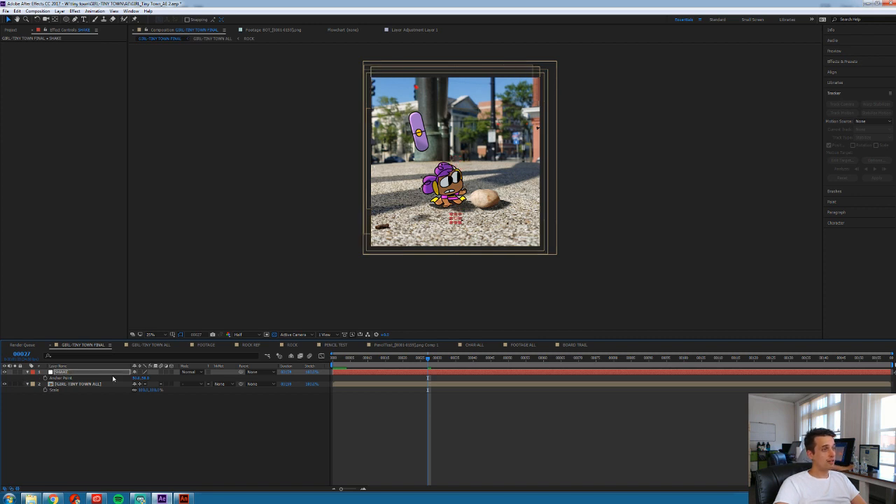
Parent the GIRL-TINY TOWN ALL layer to the SHAKE null, keeping its collapse transformations switch on
left_click(119, 384)
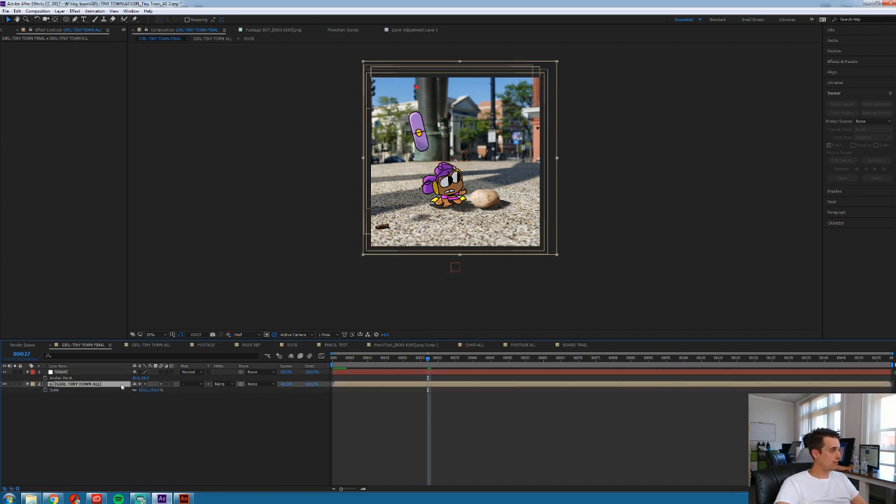
left_click(139, 385)
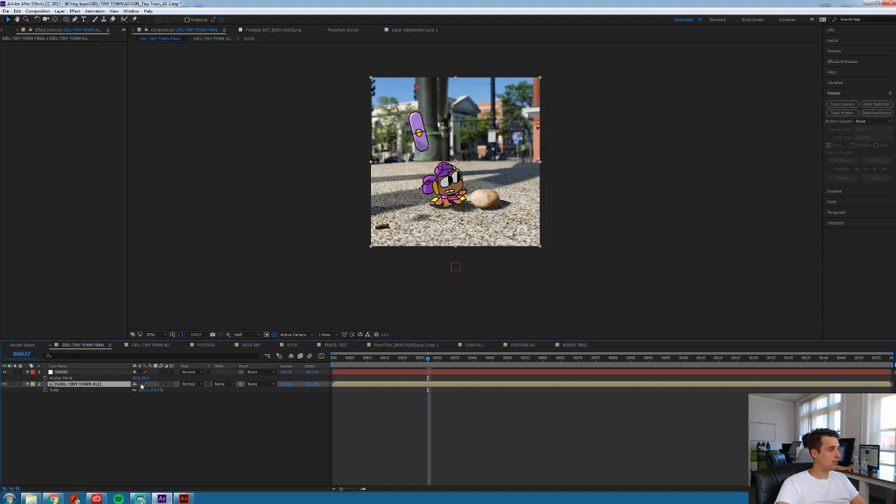
left_click(140, 384)
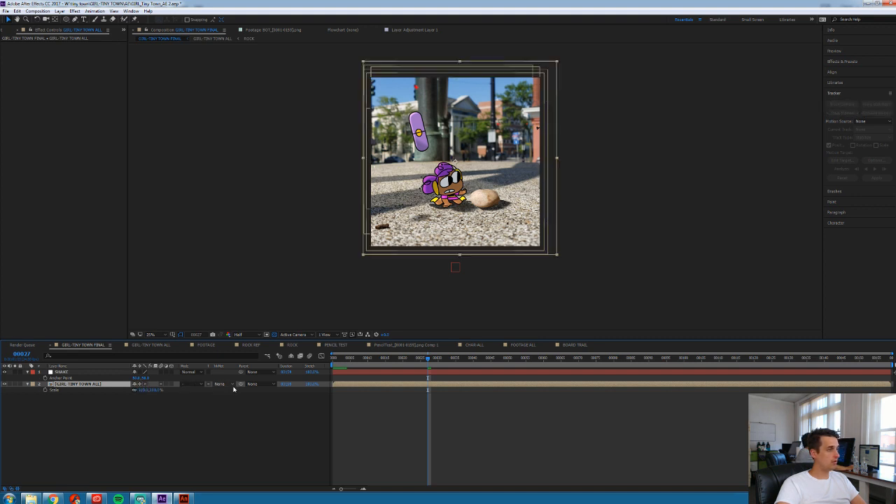
left_click_drag(198, 381, 70, 377)
Start Position keyframing on the SHAKE null at frame 3, just before the board hits the rock
left_click_drag(427, 359, 348, 370)
left_click(349, 373)
key("p")
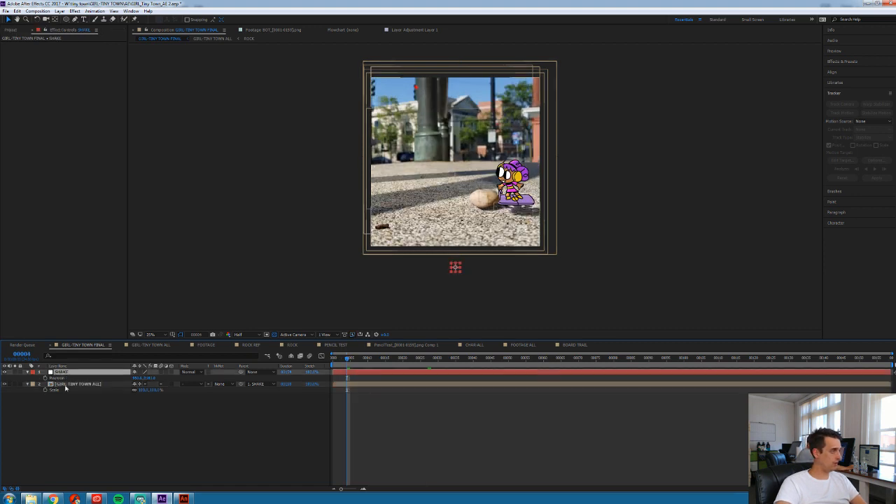
key("Page_Up")
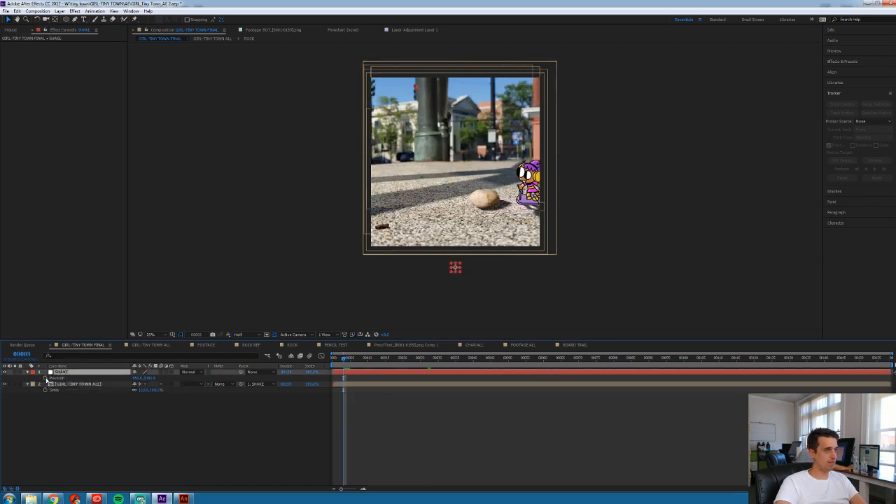
left_click(46, 378)
Offset the SHAKE null's position with keyframes at frames 4 and 5 and compare the neighbouring frames
key("Page_Down")
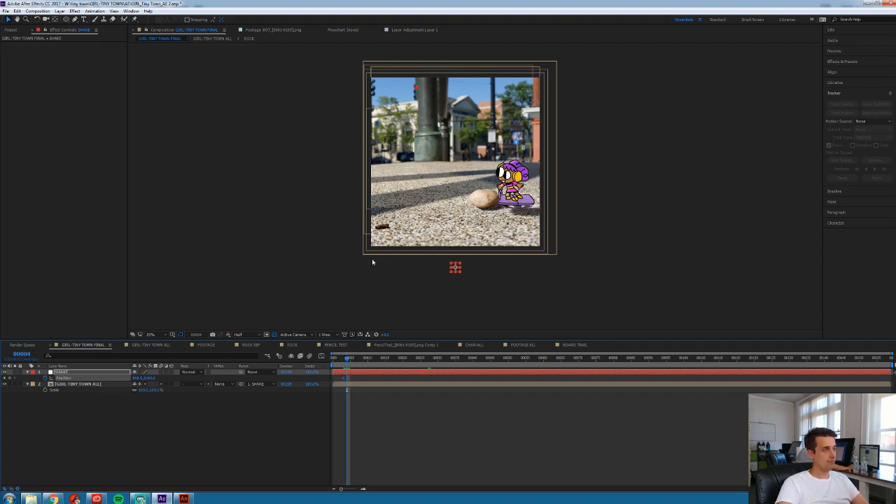
key("period")
key("Page_Down")
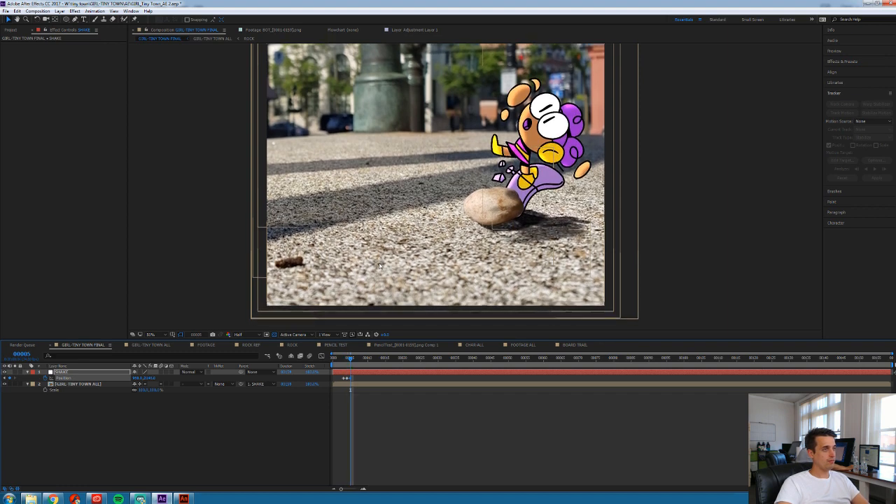
key("Page_Up")
key("Page_Down")
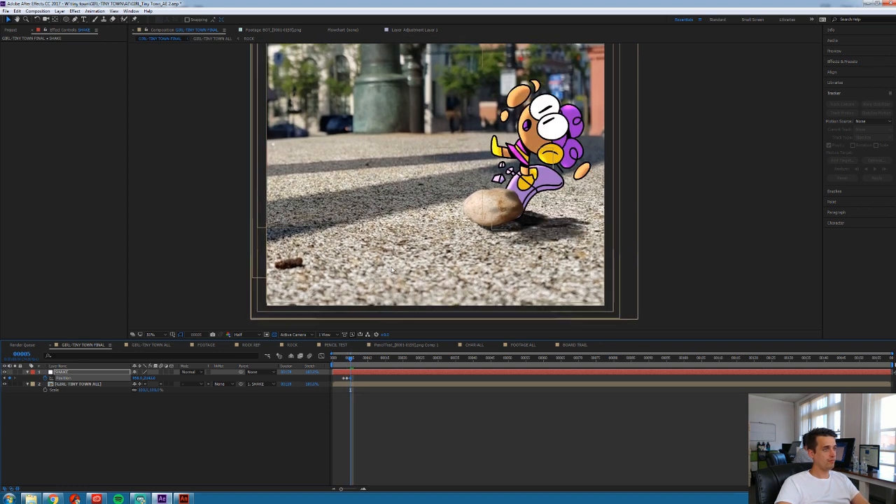
Nudge the SHAKE null down and right at frame 6 for the next position of the camera shake
scroll(483, 202, "down", 4)
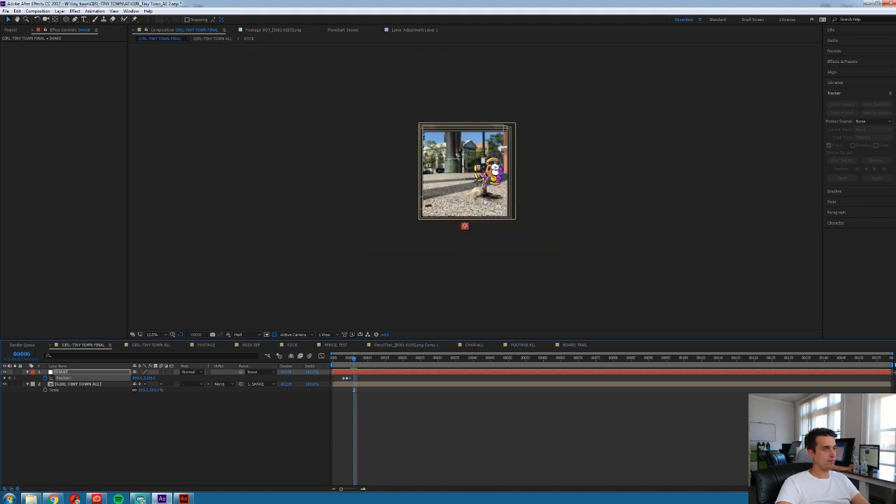
scroll(486, 202, "up", 2)
key("Down")
key("Down")
key("Down")
key("Down")
key("Down")
key("Down")
key("Right")
key("Right")
key("Right")
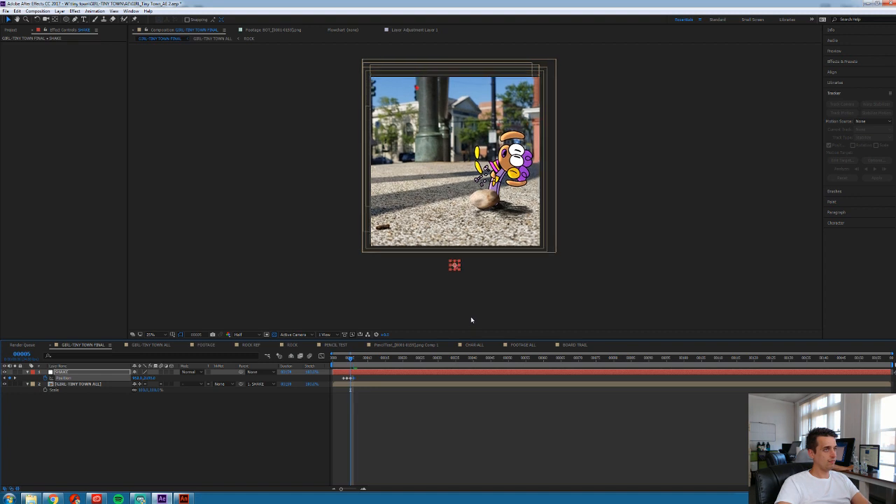
Nudge the SHAKE null up and slightly right at frame 7 for the next shake position
key("Page_Down")
key("Up")
key("Up")
key("Up")
key("Up")
key("Up")
key("Up")
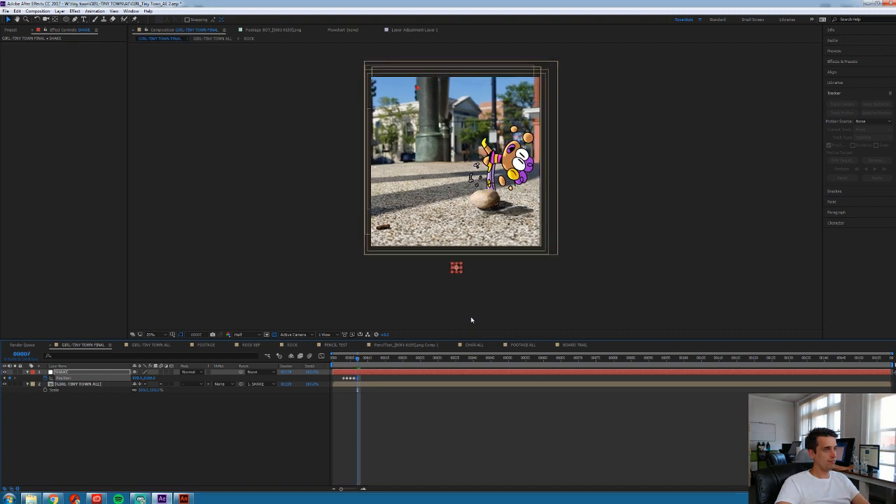
key("Right")
key("Right")
key("Page_Down")
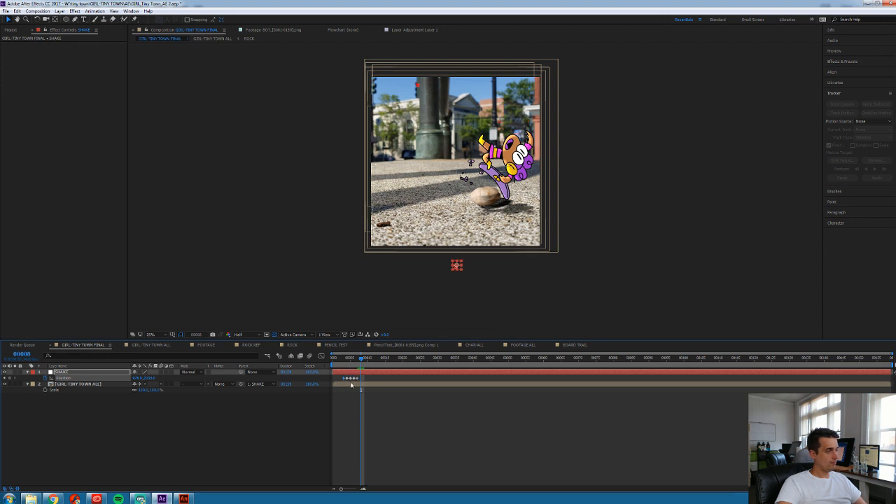
Nudge the SHAKE null down and left at frame 8, checking it against the neighbouring frame
key("Down")
key("Down")
key("Down")
key("Down")
key("Down")
key("Left")
key("Left")
key("Left")
key("Left")
key("Page_Up")
key("Page_Down")
key("Down")
key("Down")
key("Down")
key("Down")
key("Page_Down")
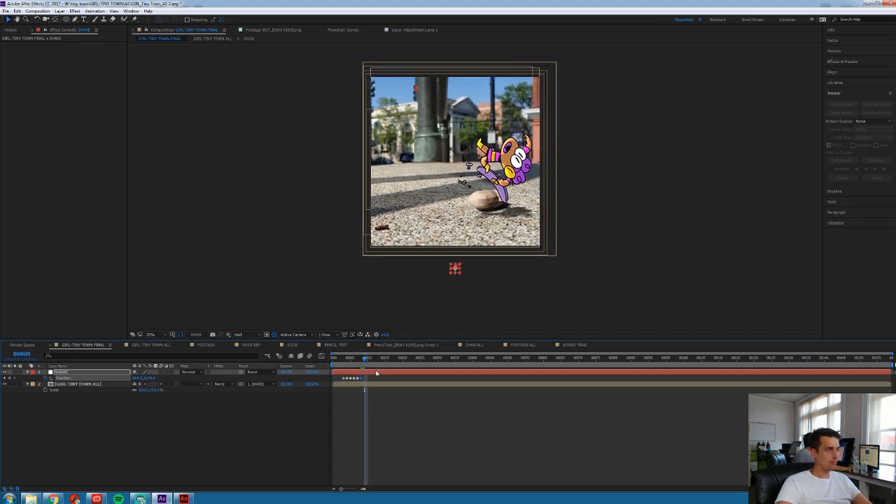
Offset the SHAKE null up and left at frame 9 and back down at frame 10
key("Left")
key("Up")
key("Up")
key("Up")
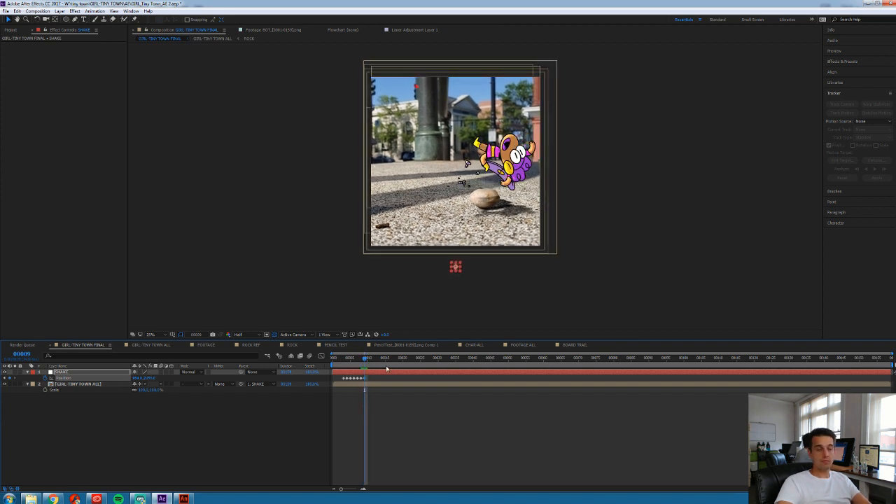
key("Page_Down")
key("Down")
key("Down")
key("Down")
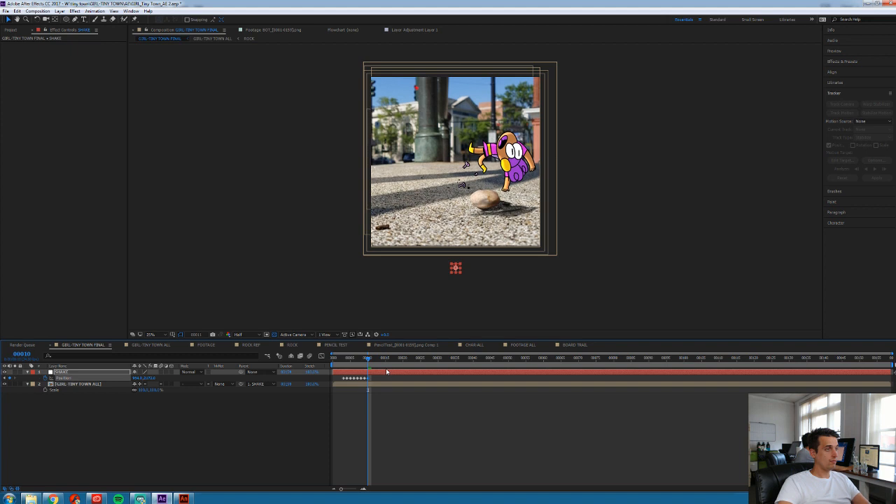
Continue the shake by nudging the SHAKE null up and left at frame 11 and down and right at frame 12
key("Page_Down")
key("Up")
key("Up")
key("Up")
key("Left")
key("Page_Down")
key("Down")
key("Down")
key("Down")
key("Right")
Nudge the SHAKE null up at frame 13 and down and right at frame 14 with smaller offsets
key("Page_Down")
key("Up")
key("Up")
key("Right")
key("Up")
key("Left")
key("Page_Down")
key("Down")
key("Down")
key("Right")
key("Page_Down")
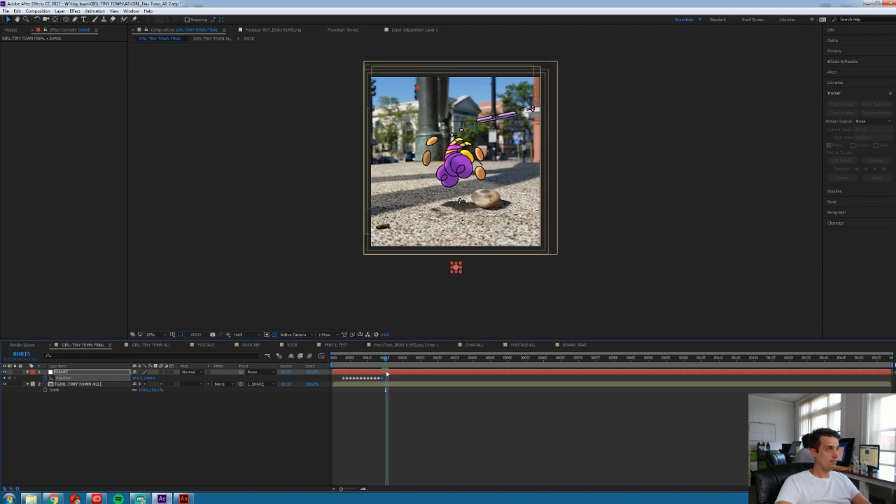
Compare the neighbouring frames and add slight alternating position offsets to the SHAKE null at frames 15 and 16
key("Page_Down")
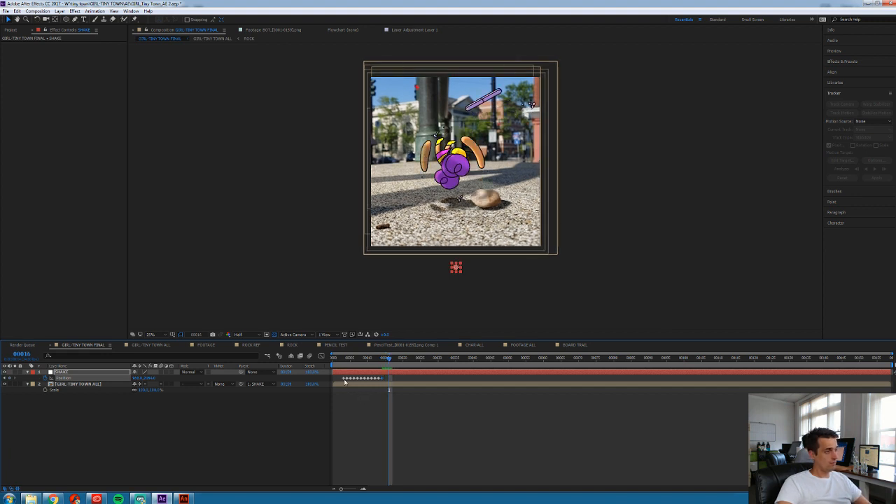
key("Page_Up")
key("Page_Up")
key("Page_Down")
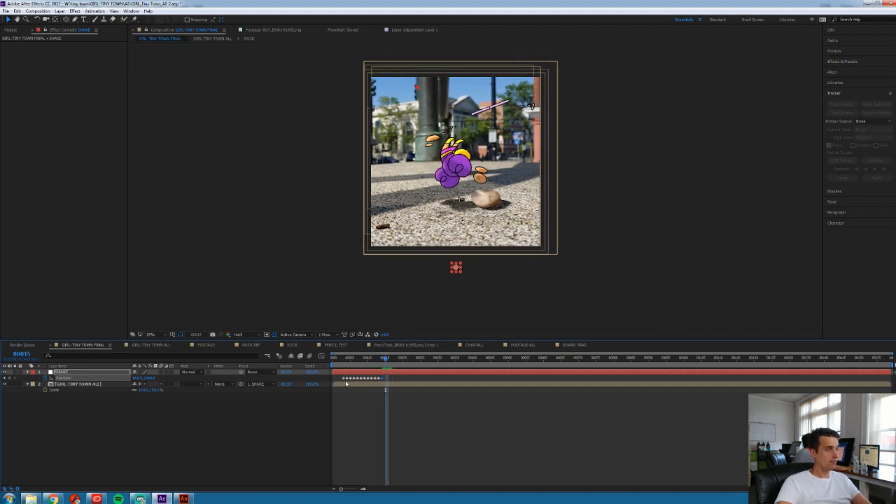
key("Page_Down")
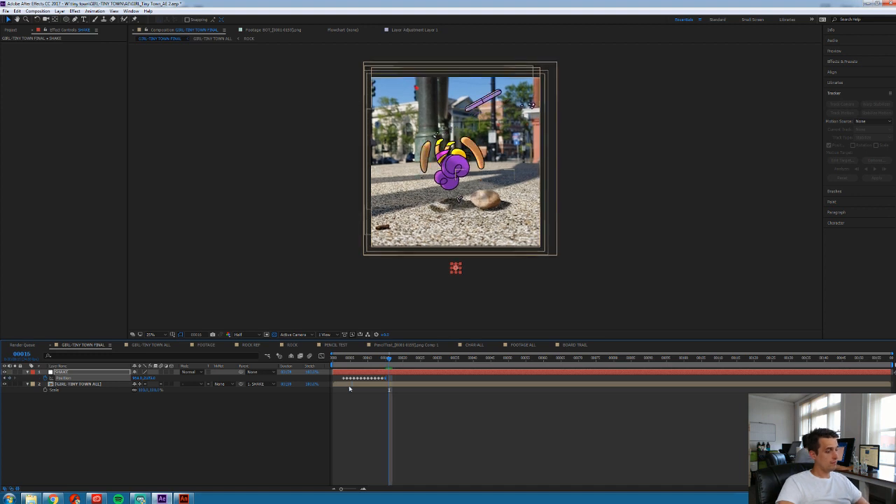
key("Page_Down")
key("Page_Down")
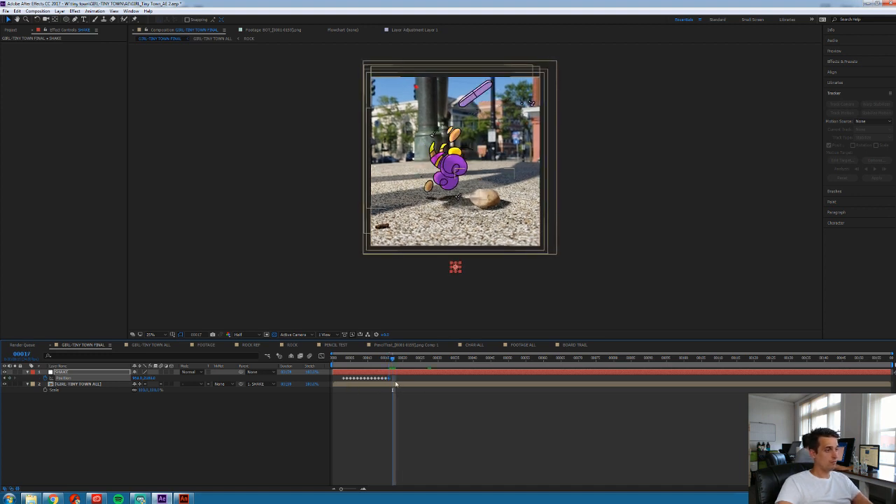
Retime the last shake keyframe to frame 18, then nudge the SHAKE null up at frame 19 and down at frame 20
mouse_move(395, 380)
left_mouse_down()
mouse_move(397, 362)
mouse_move(403, 373)
left_mouse_up()
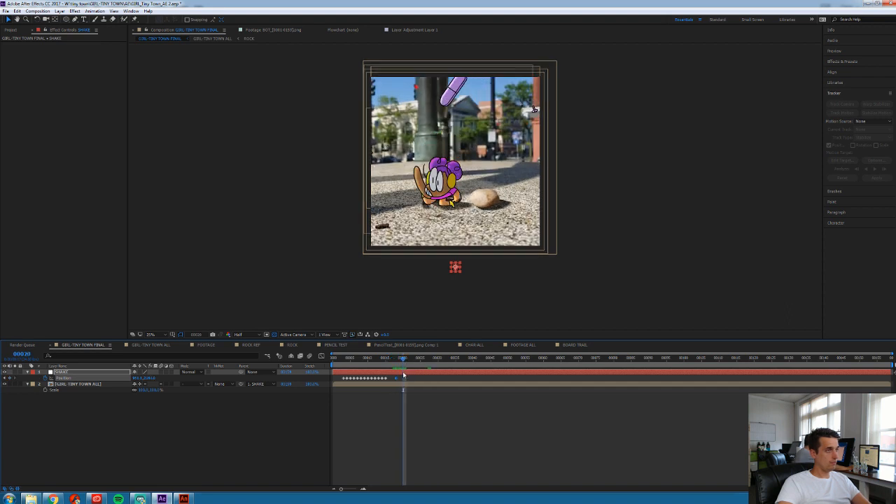
key("ctrl+v")
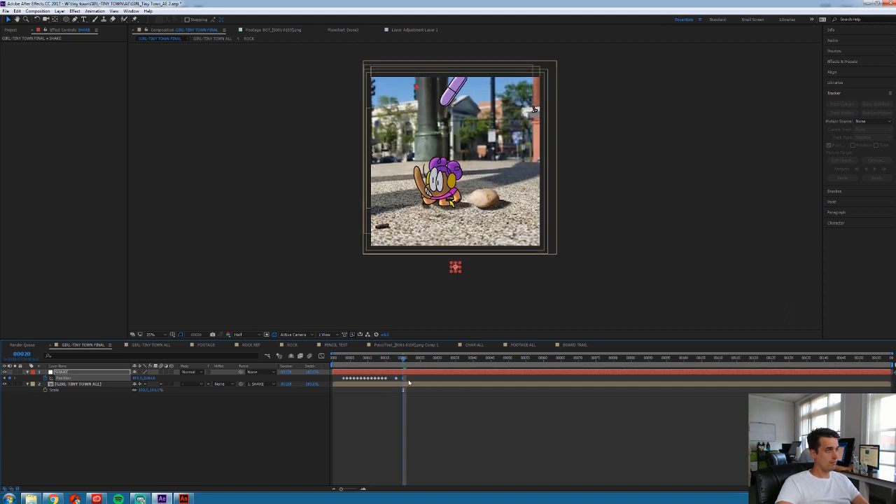
key("Page_Up")
key("Up")
key("Up")
key("Page_Down")
key("Down")
key("Down")
Alternate small vertical nudges on the SHAKE null frame by frame from frame 21 to fade out the second shake
key("Page_Down")
key("Up")
key("Up")
key("Page_Down")
key("Down")
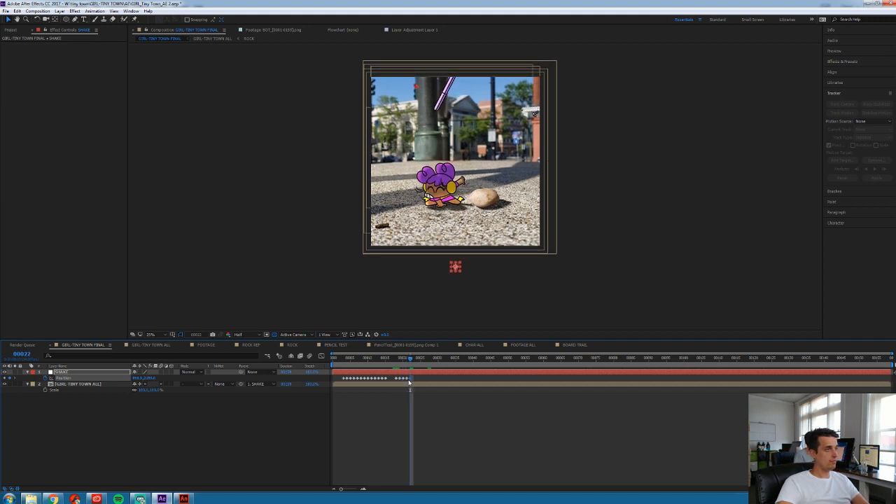
key("Page_Down")
key("Down")
key("Down")
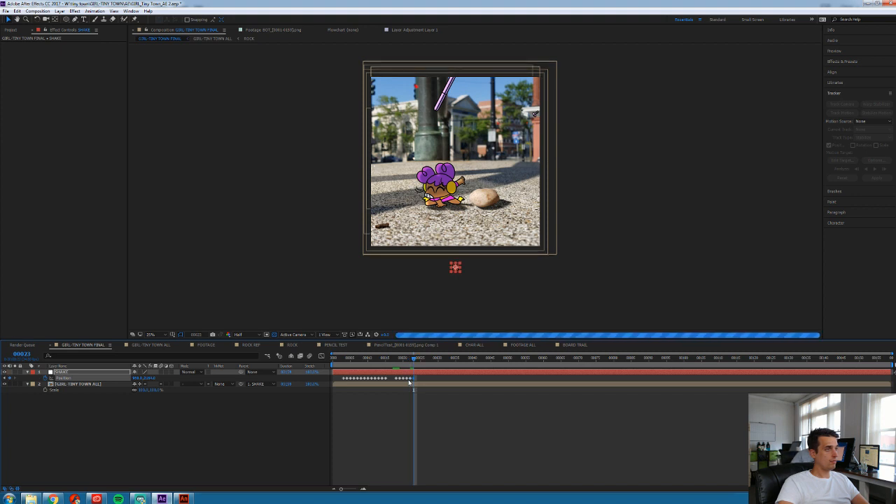
key("Page_Down")
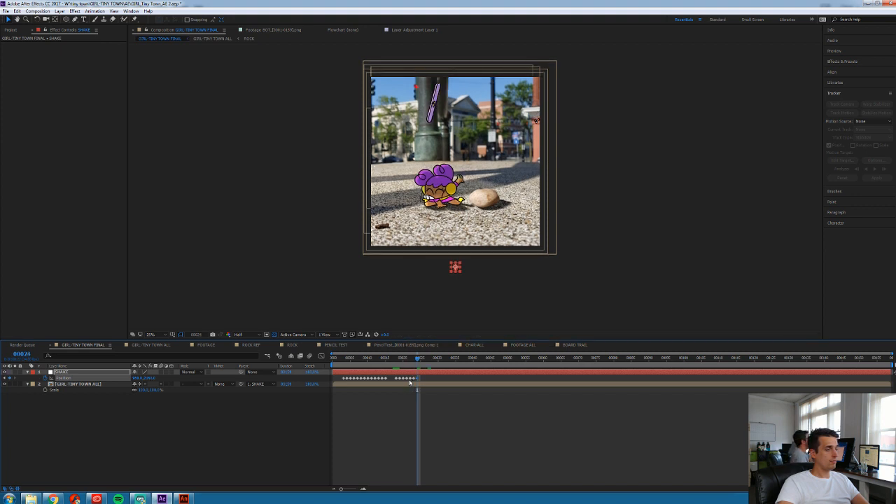
key("Page_Down")
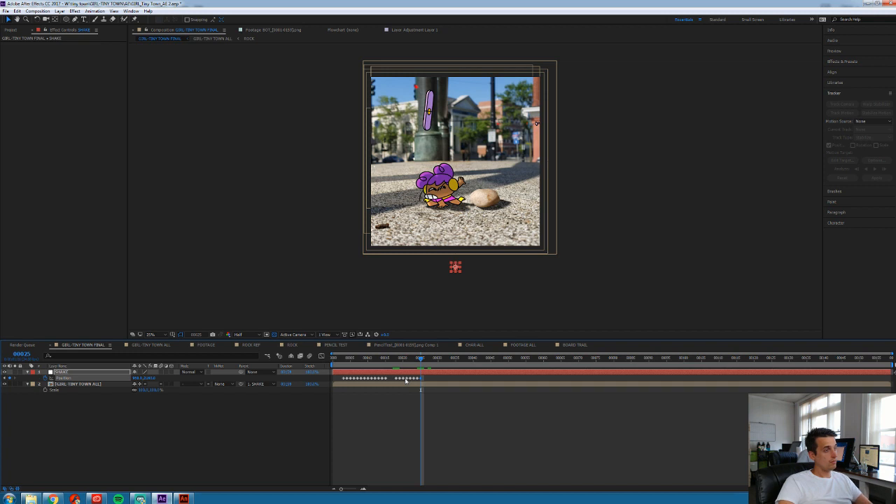
Compare the last shake frames, move the final position keyframe to about frame 27, and play back the camera shake
key("Page_Up")
key("Page_Up")
key("Page_Down")
key("Page_Down")
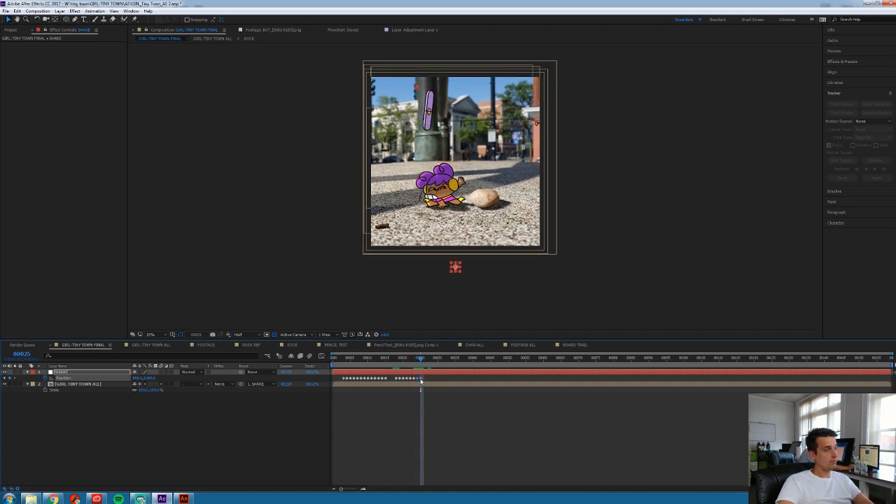
key("space")
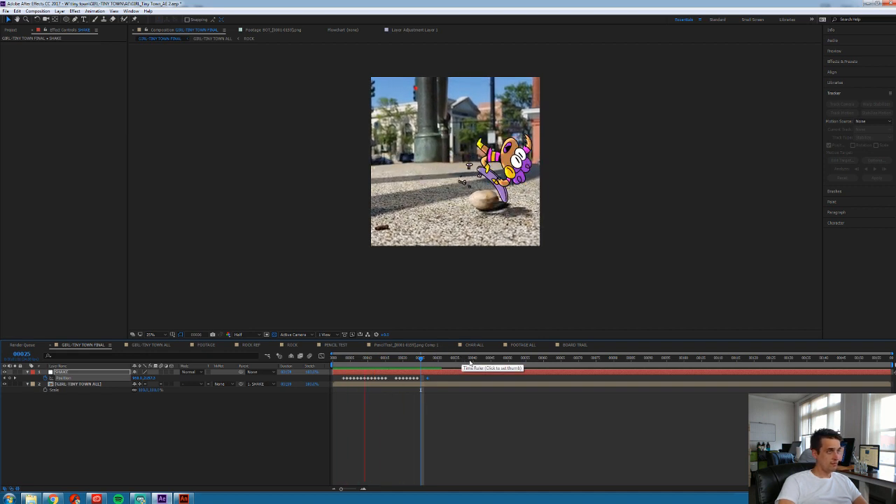
key("space")
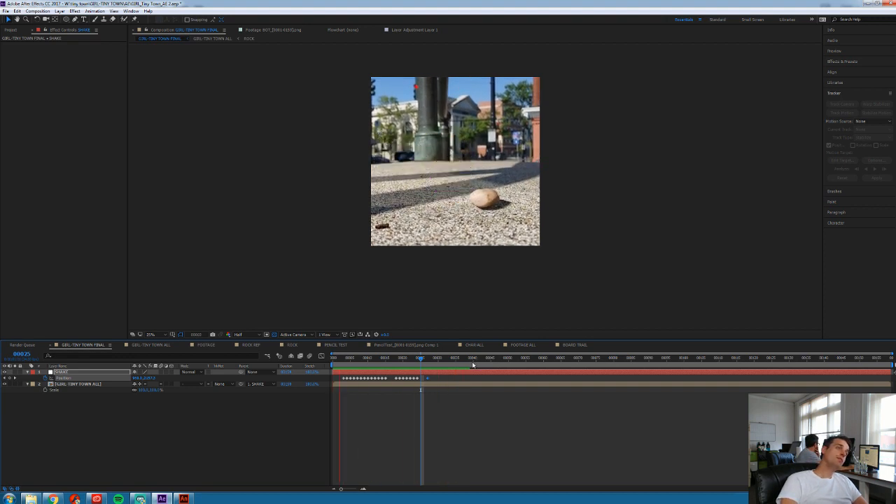
Add a new null object at frame 125 and set its anchor point to 50, 50
left_click_drag(577, 363, 772, 383)
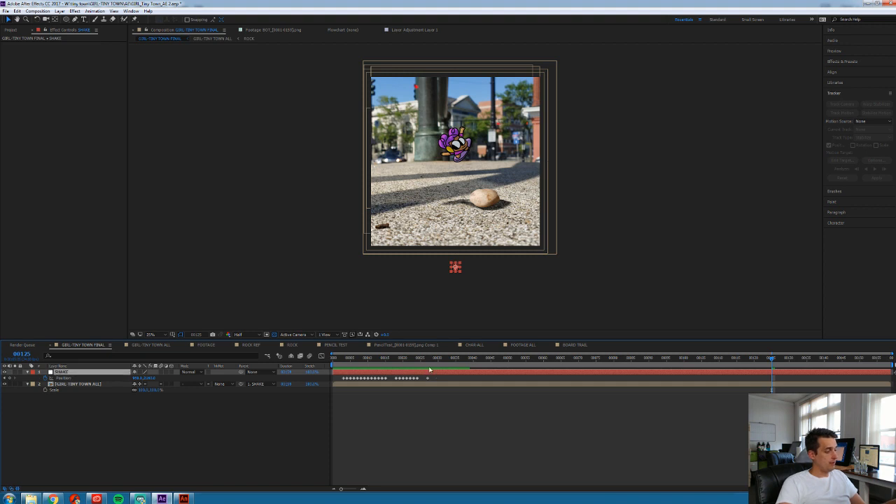
left_click(91, 386)
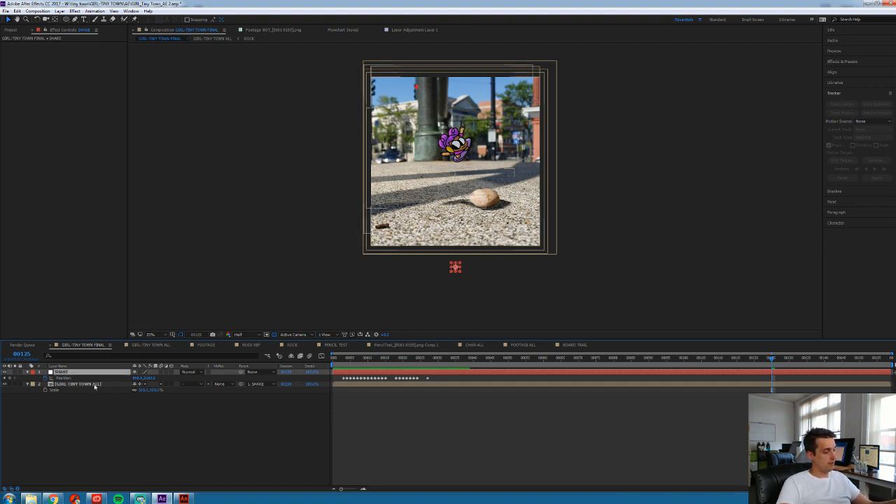
key("ctrl+alt+shift+y")
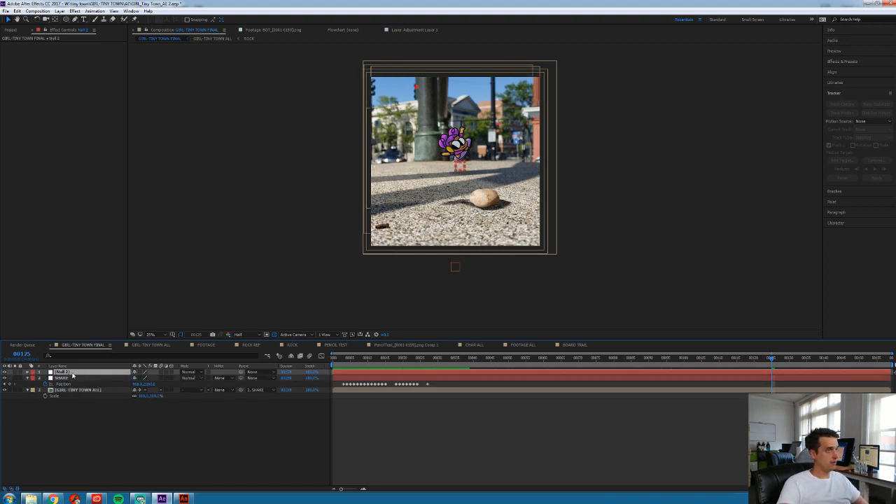
key("a")
left_click(135, 378)
type("50")
left_click(148, 382)
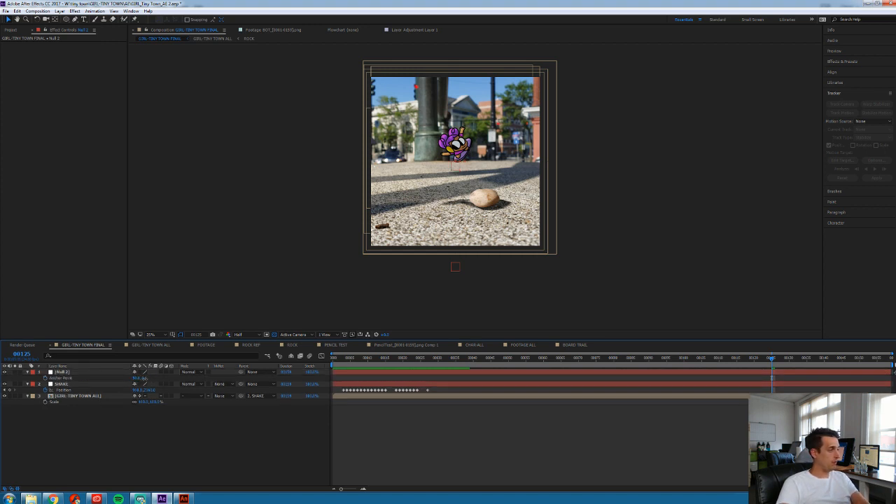
left_click(159, 381)
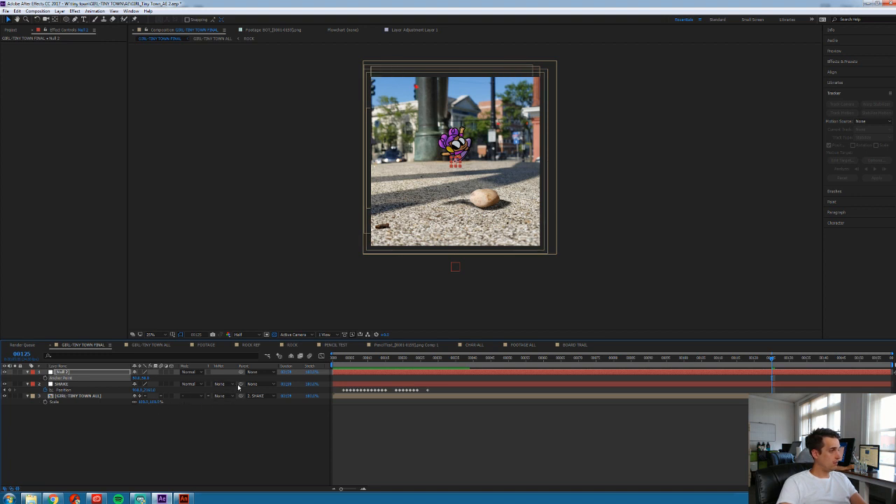
Return to frame 0 and parent the GIRL-TINY TOWN ALL layer to the new null instead of SHAKE
left_click(256, 396)
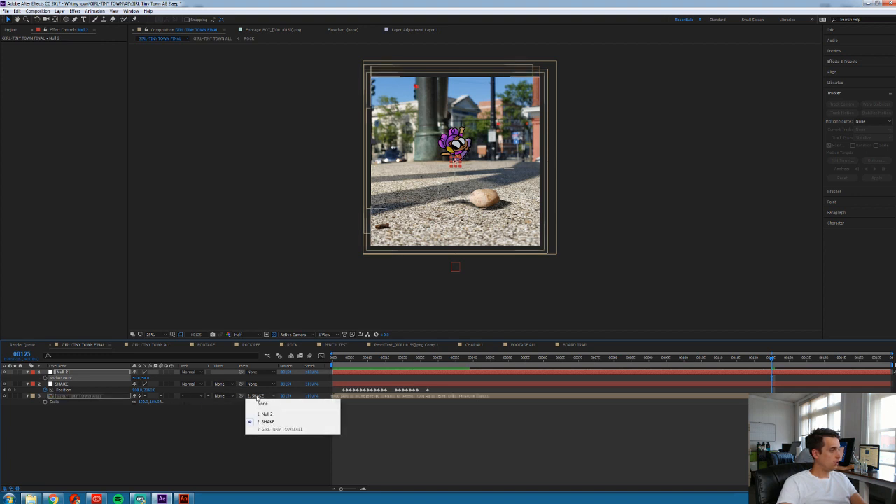
left_click(129, 414)
left_click(160, 394)
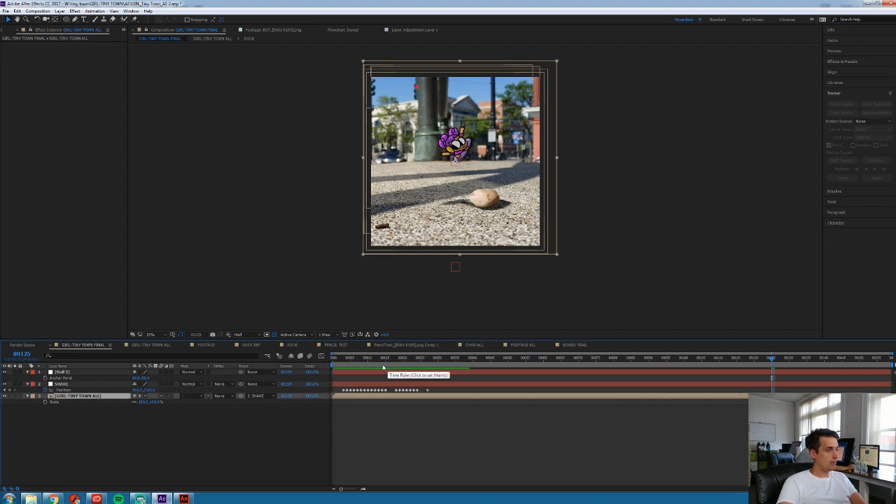
left_click(336, 359)
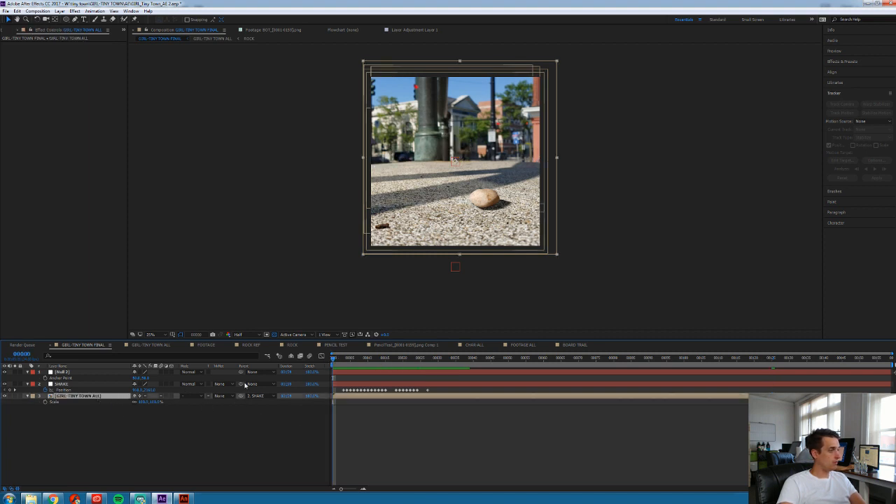
left_click_drag(241, 396, 77, 372)
Rename the new null ZOOM and parent it to the SHAKE null
left_click(77, 371)
key("Return")
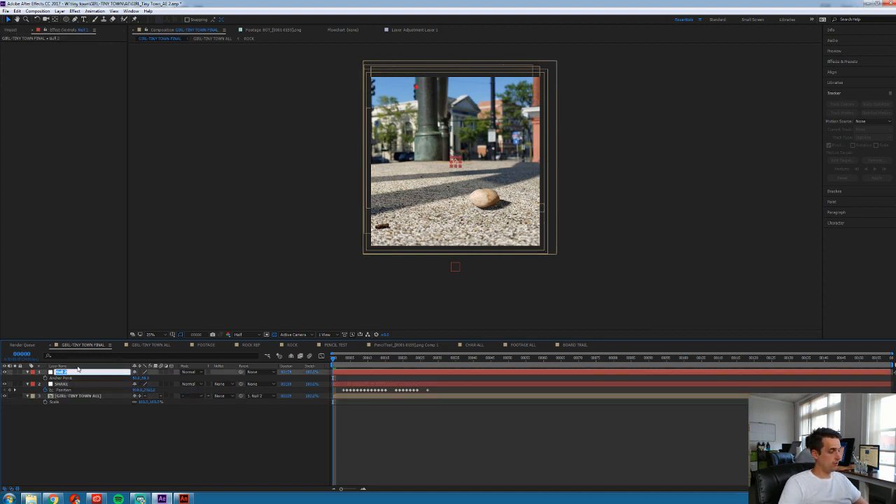
type("ZOOM")
key("Return")
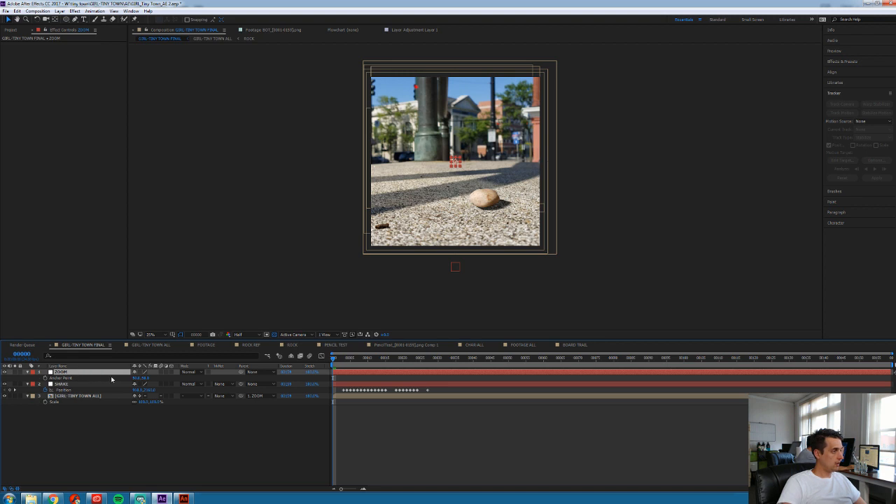
left_click_drag(240, 372, 70, 384)
left_click(72, 386)
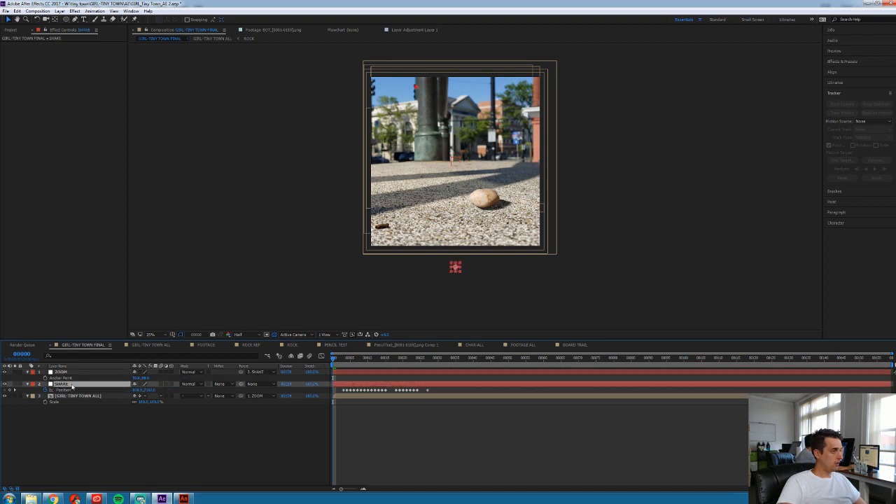
Reveal the ZOOM null's position and scale, and start Scale keyframing at frame 124
left_click_drag(587, 363, 769, 378)
left_click(763, 374)
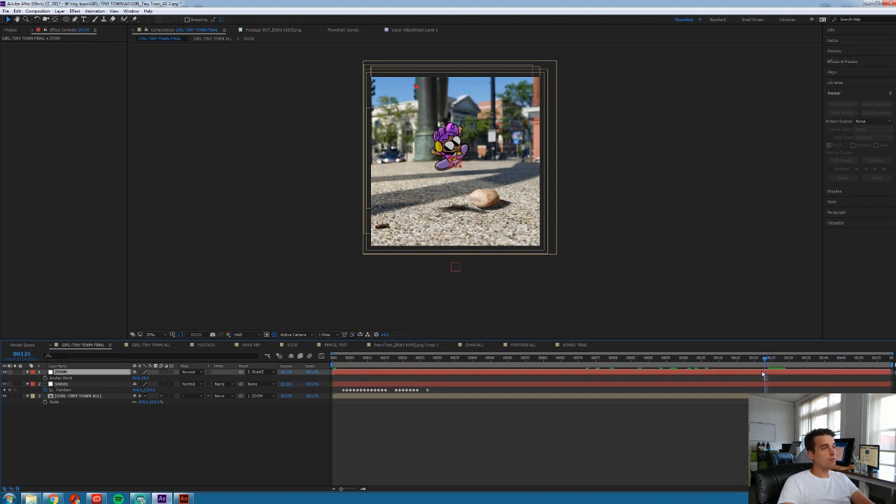
key("Page_Down")
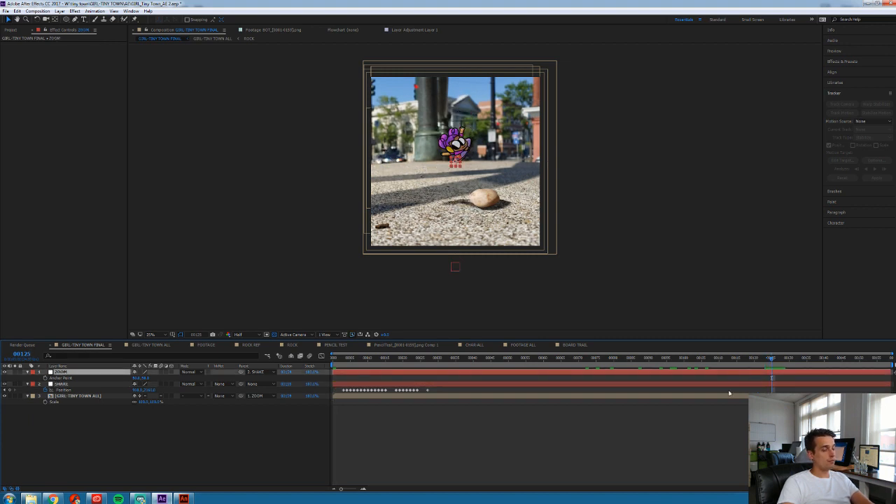
key("Page_Up")
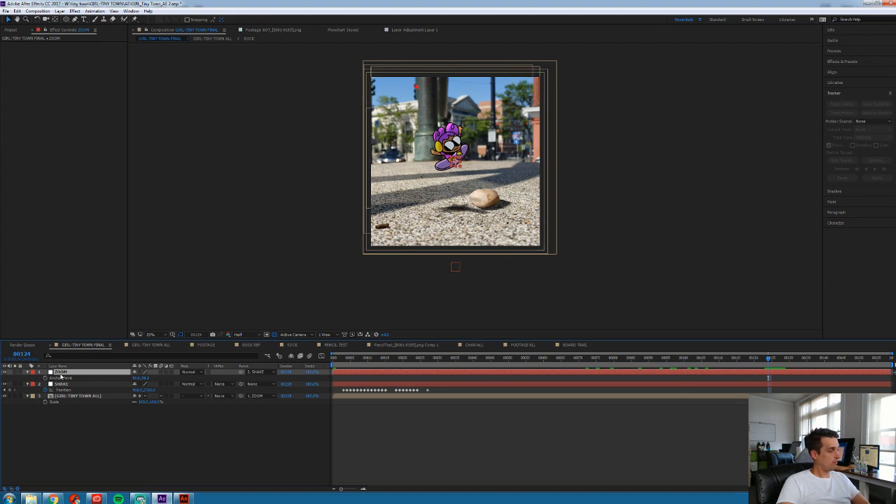
key("p")
key("shift+s")
left_click(46, 385)
Scale the ZOOM null up to about 112% at frame 128 for a quick zoom-in
key("Page_Down")
key("Page_Down")
key("Page_Down")
key("Page_Down")
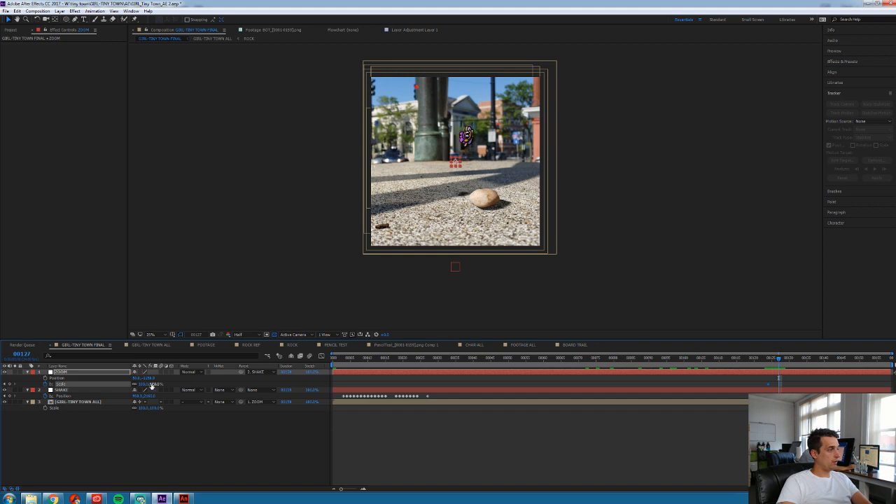
left_click_drag(153, 384, 157, 386)
Move the ZOOM null's 112% Scale keyframe to frame 133 to slow down the zoom-in
key("Page_Down")
key("Page_Down")
key("Page_Down")
key("Page_Down")
key("Page_Down")
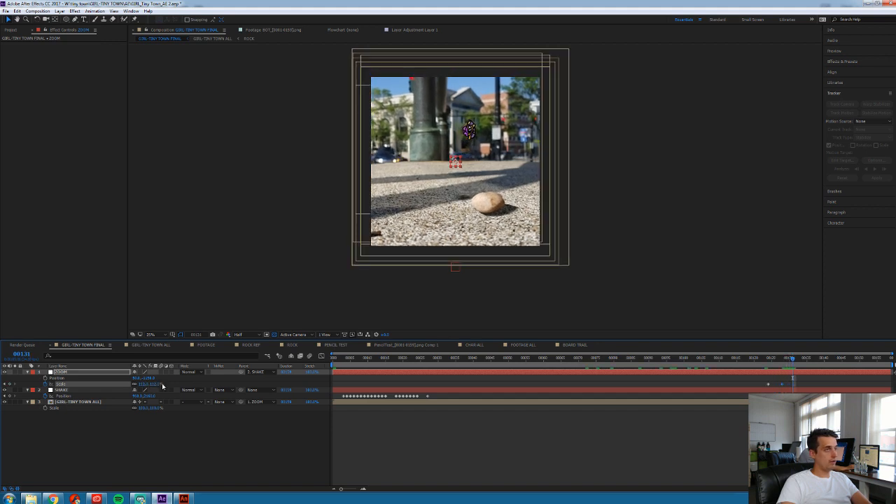
key("Page_Down")
key("Page_Up")
key("Page_Up")
key("Page_Down")
key("Page_Up")
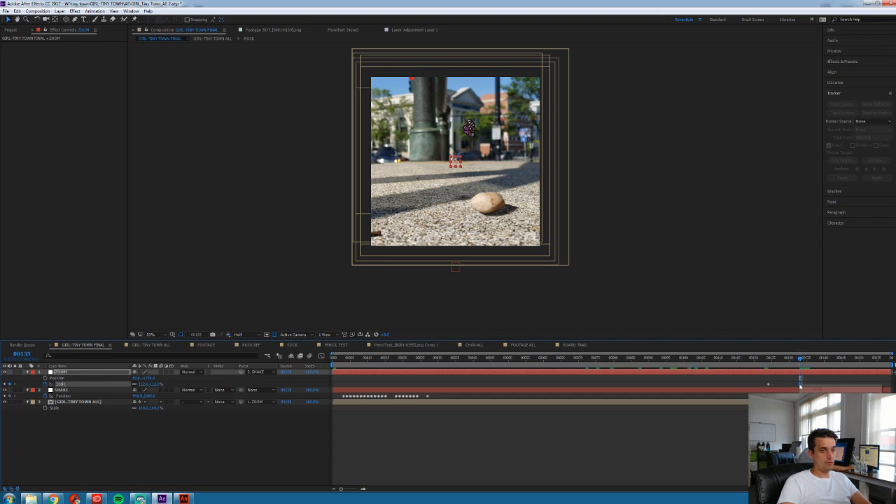
Apply Easy Ease to the ZOOM null's 112% and 100% Scale keyframes
right_click(800, 379)
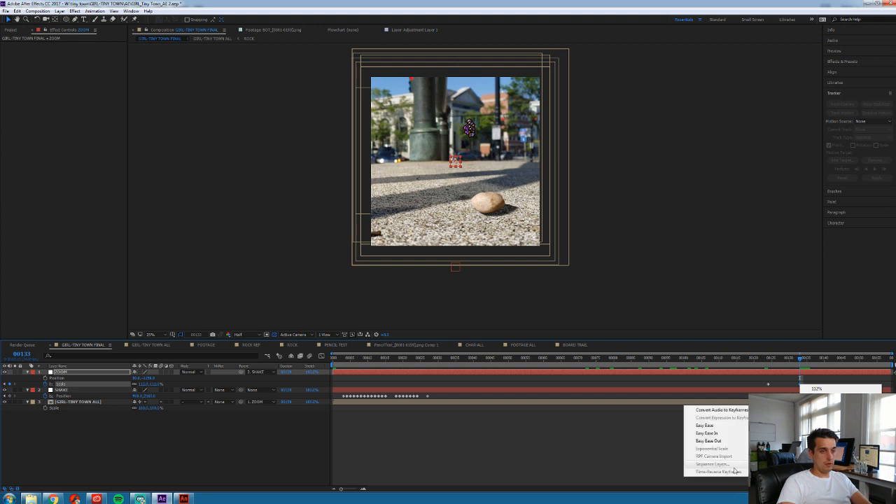
left_click(718, 432)
mouse_move(771, 385)
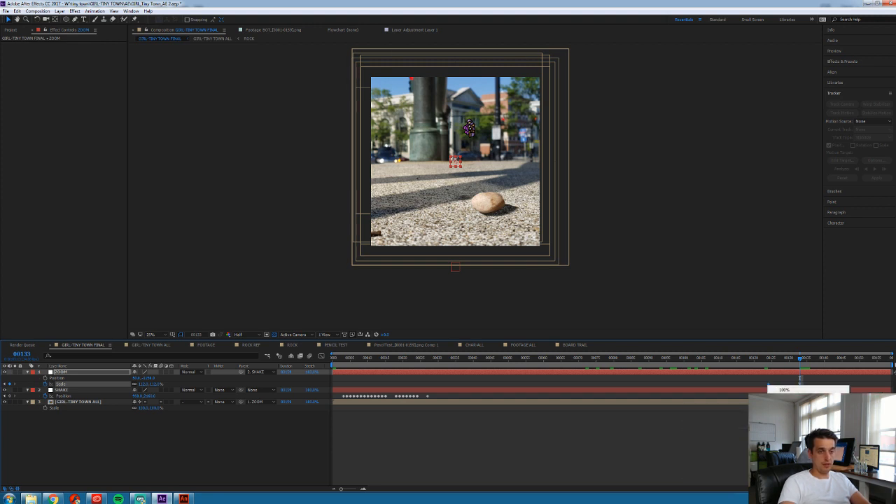
right_click(769, 385)
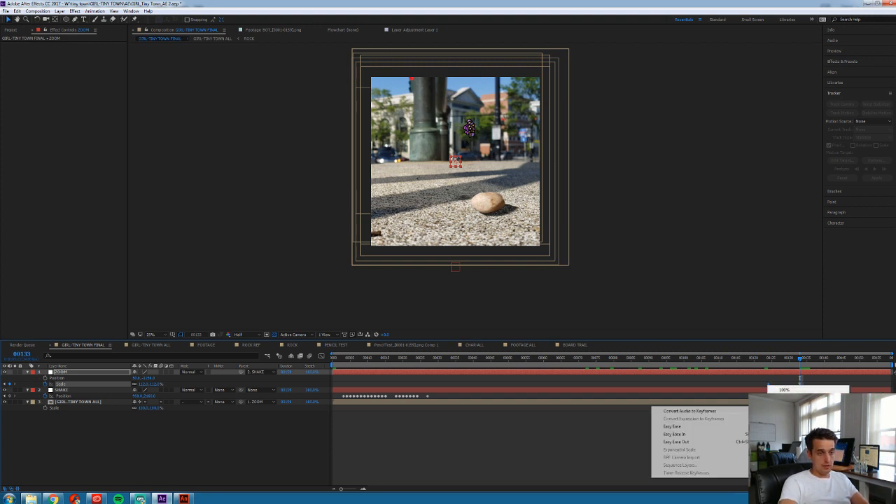
left_click(679, 427)
Move the ZOOM null's first Scale keyframe to frame 122 and preview the zoom from about frame 120
left_click_drag(759, 360, 764, 364)
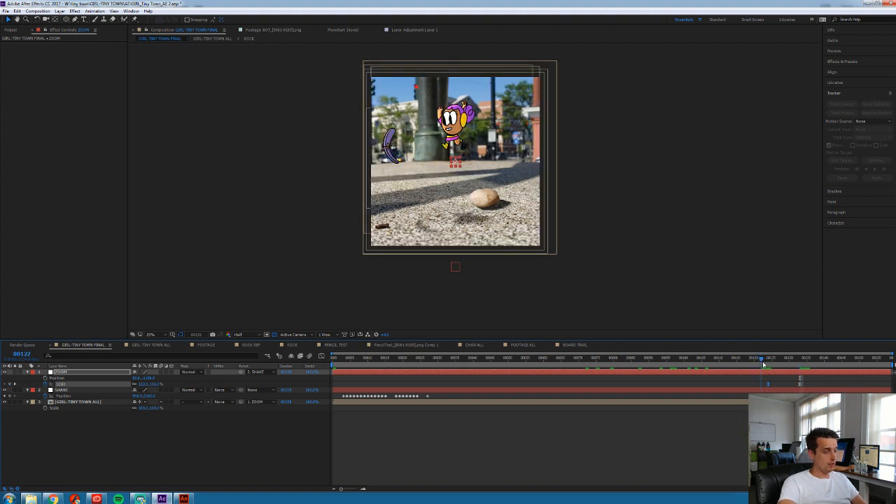
key("b")
key("space")
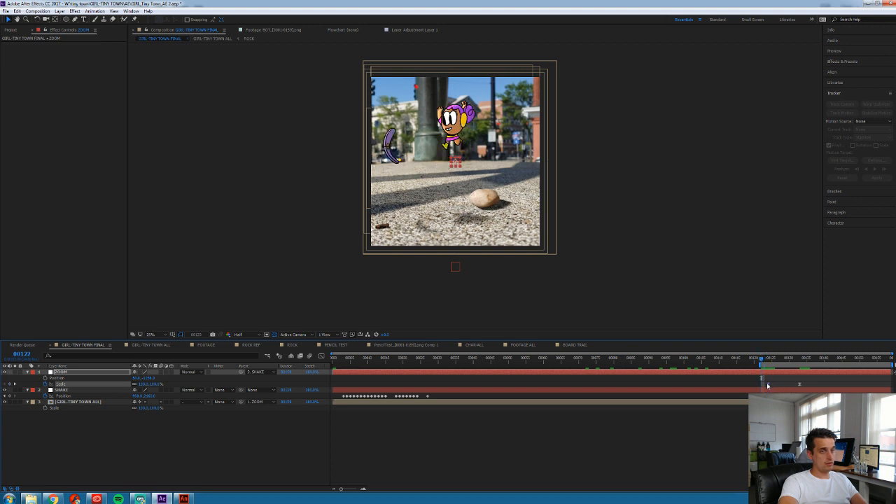
left_click_drag(760, 365, 755, 365)
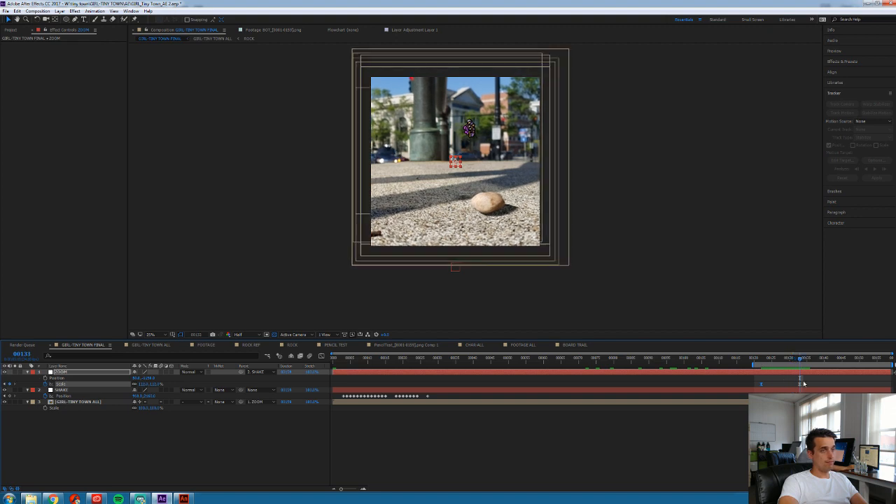
key("space")
key("space")
key("space")
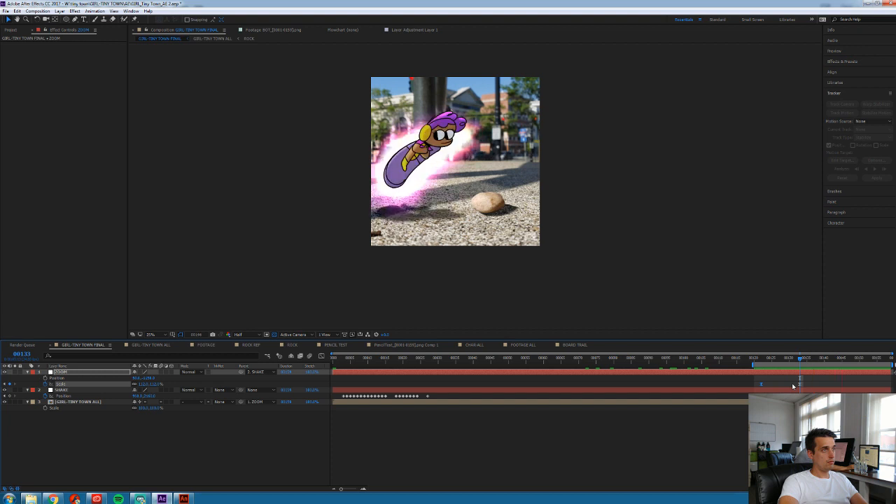
key("space")
Return the ZOOM null's scale to 100% at frame 145 and preview the zoom-out
left_click_drag(802, 360, 842, 364)
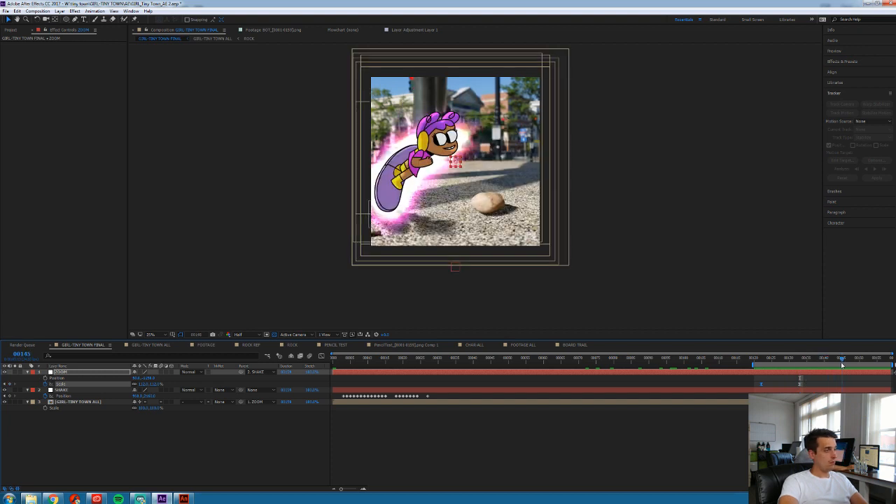
key("Return")
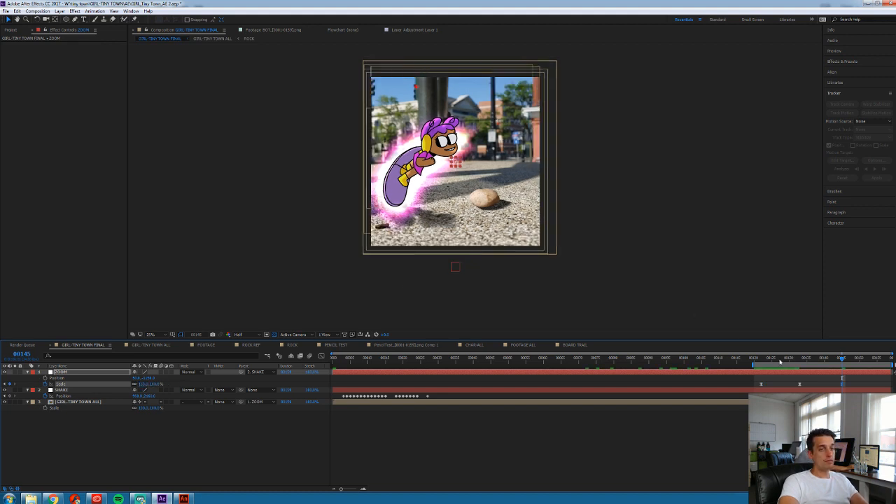
key("space")
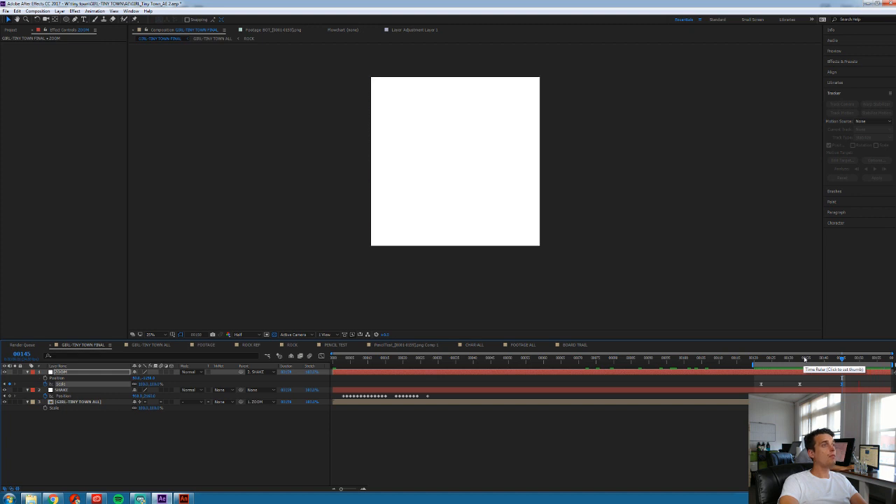
key("space")
Extend the work area's start back to about frame 114 and preview the whole zoom
left_click_drag(755, 365, 734, 366)
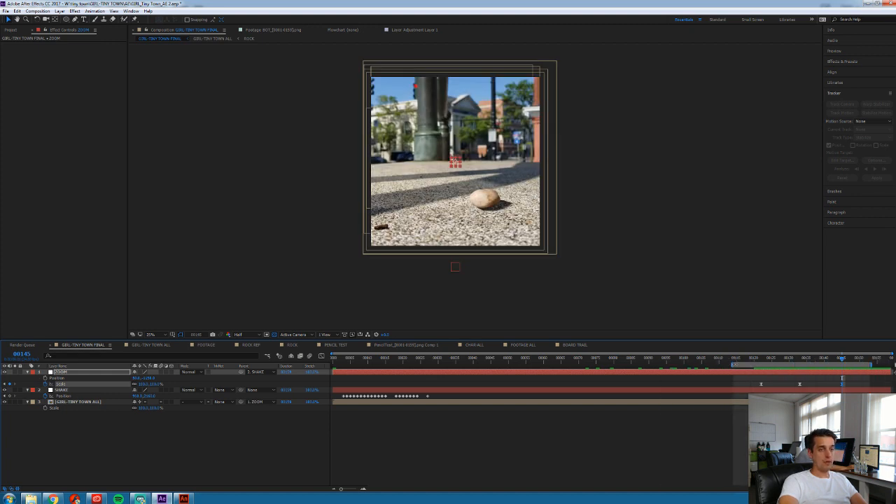
key("space")
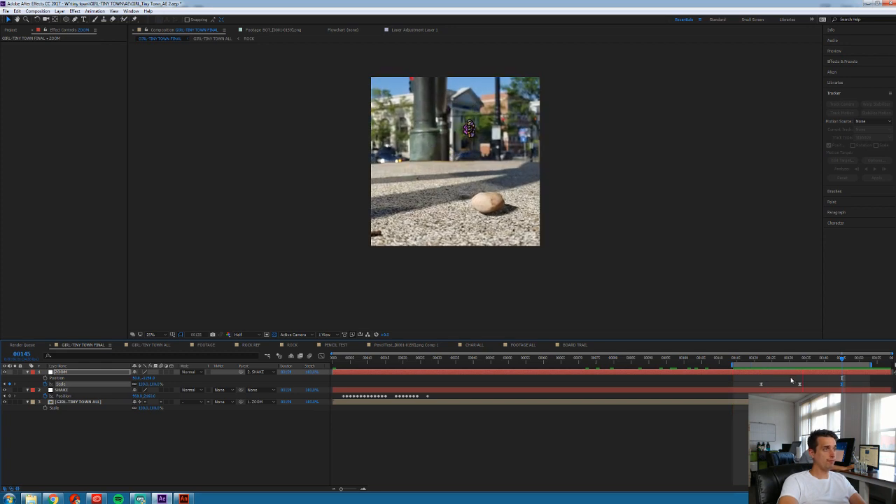
key("space")
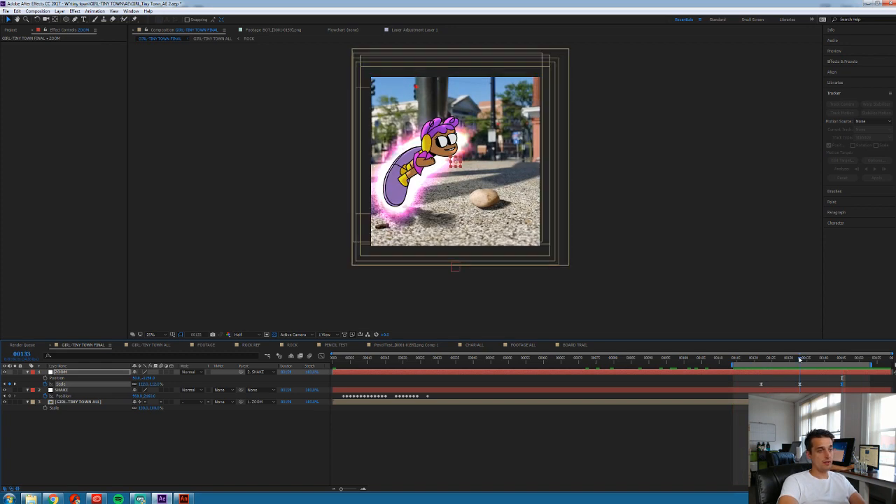
Keyframe the ZOOM null's Position from frame 122 to frame 133 and apply Easy Ease
left_click(801, 374)
left_click(45, 378)
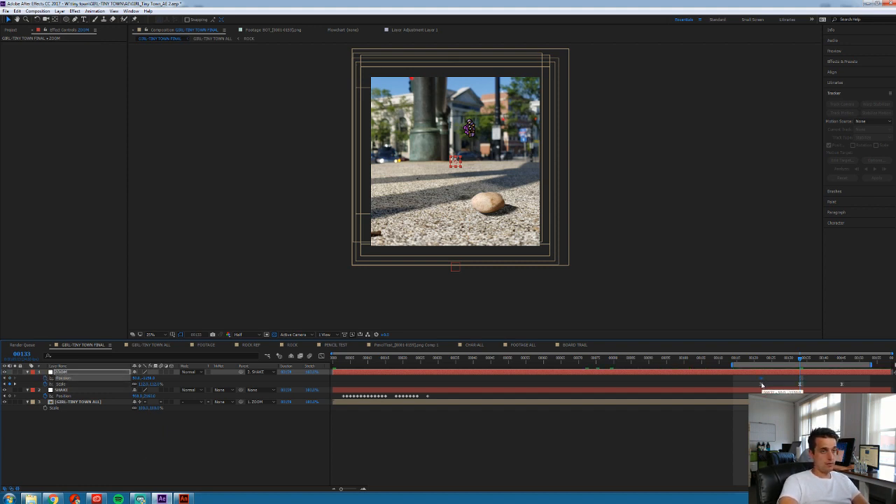
right_click(761, 379)
mouse_move(791, 467)
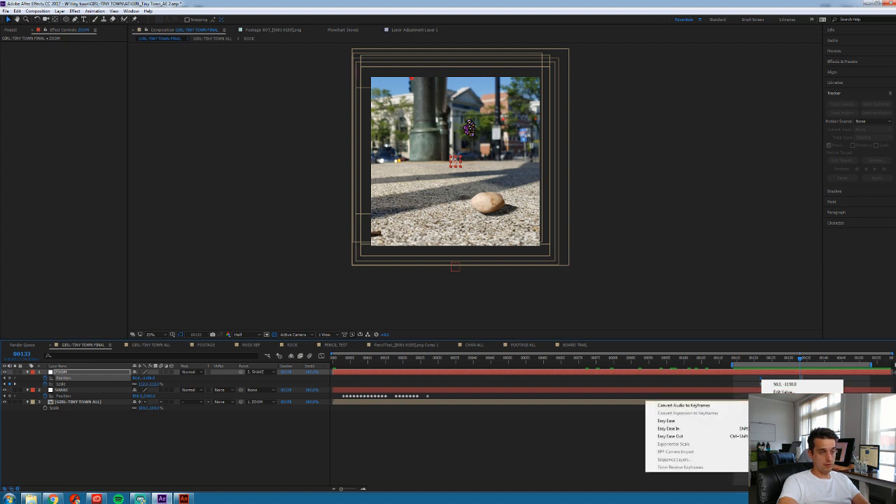
left_click(672, 421)
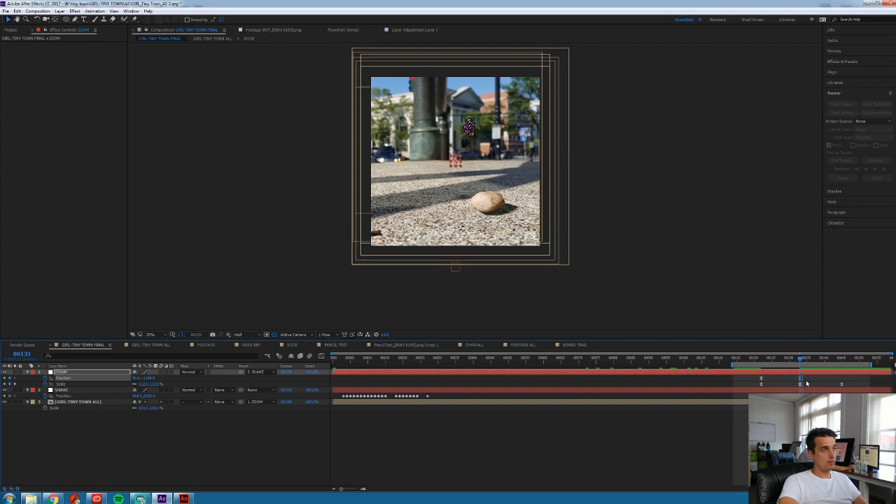
Keyframe the ZOOM null's Position at frame 145 and preview the combined move
key("Page_Down")
key("Page_Down")
key("Page_Down")
key("Page_Down")
key("Page_Down")
key("Page_Down")
key("Page_Down")
key("Page_Down")
key("Page_Down")
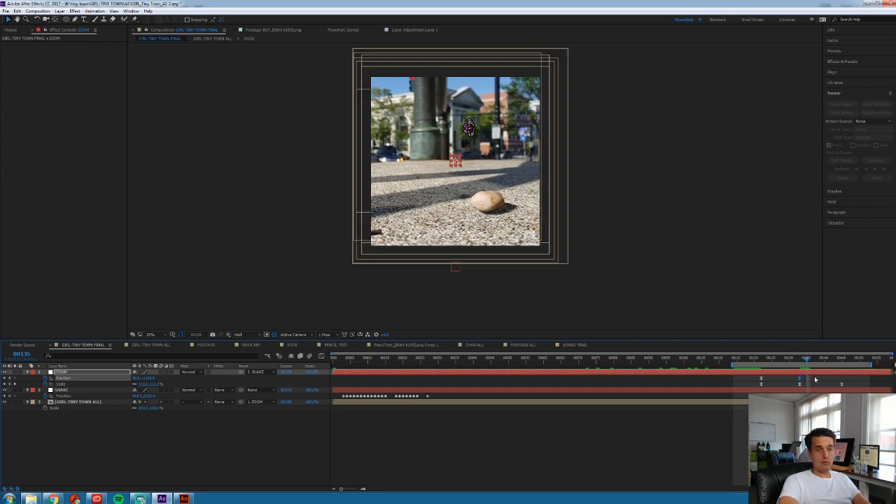
key("Page_Down")
key("Page_Down")
key("Page_Down")
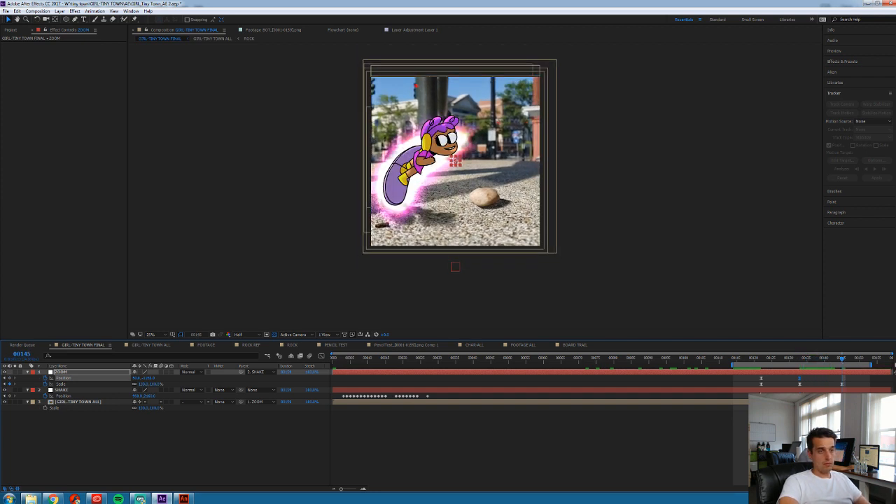
key("space")
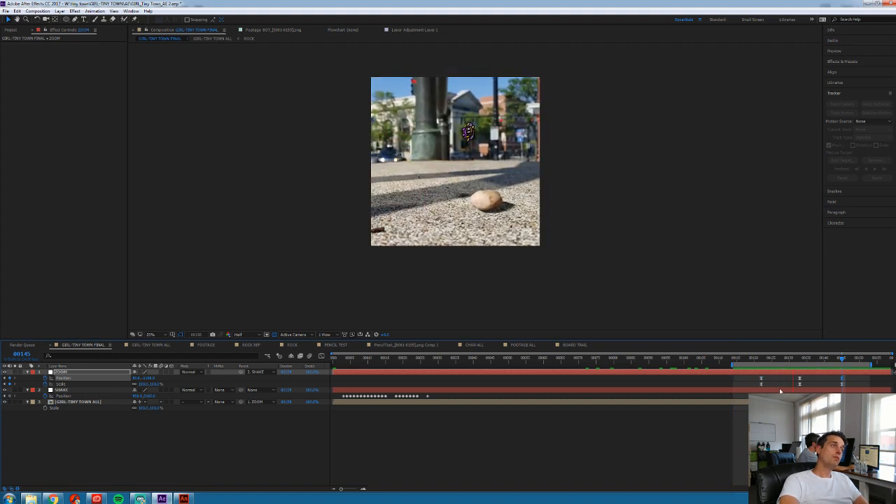
key("space")
Delete all of the ZOOM null's Position and Scale keyframes and preview the shot without the zoom
left_click_drag(753, 379, 857, 392)
key("Delete")
left_click(809, 360)
key("space")
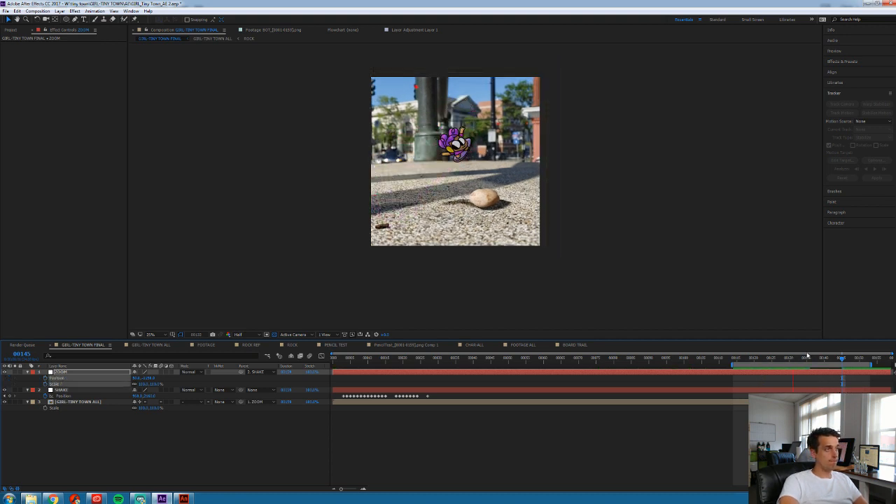
key("space")
Start a new shake on the SHAKE null with a Position keyframe at frame 143, shifting down at frame 144 and up at frame 145
mouse_move(843, 362)
left_mouse_down()
mouse_move(855, 361)
mouse_move(842, 366)
left_mouse_up()
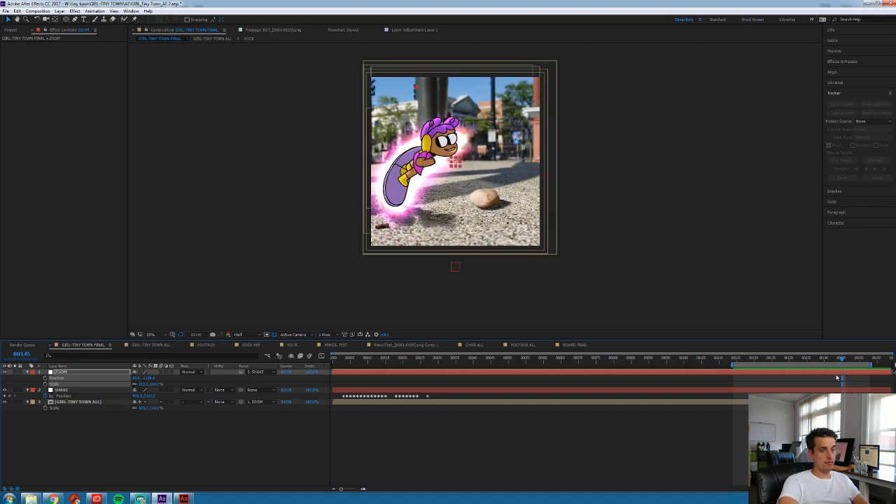
left_click(63, 390)
key("Page_Up")
key("Page_Up")
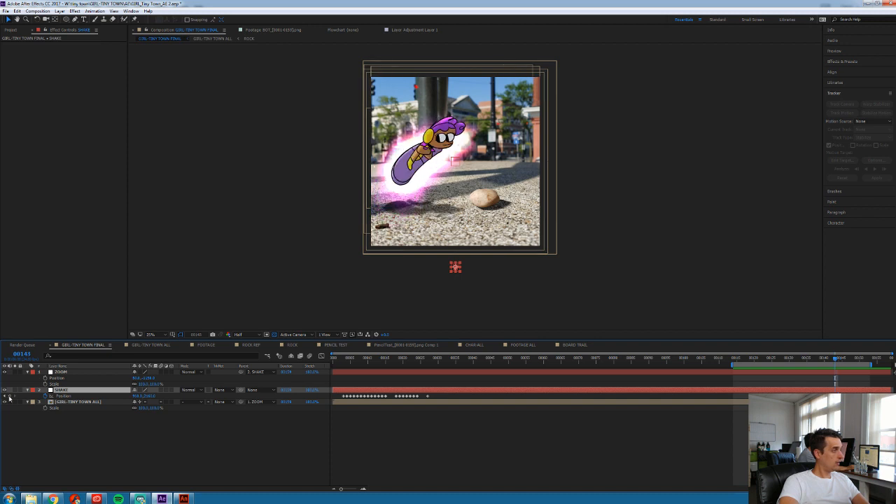
key("Page_Down")
key("Page_Down")
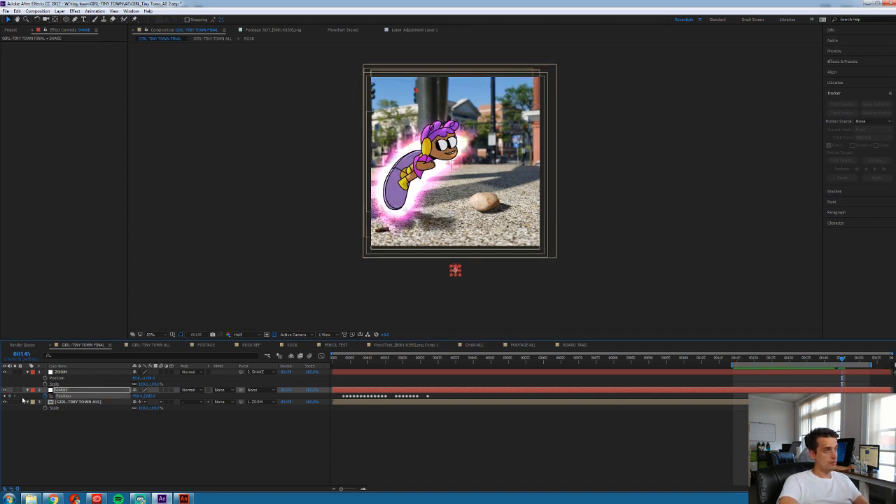
key("shift+Up")
key("shift+Up")
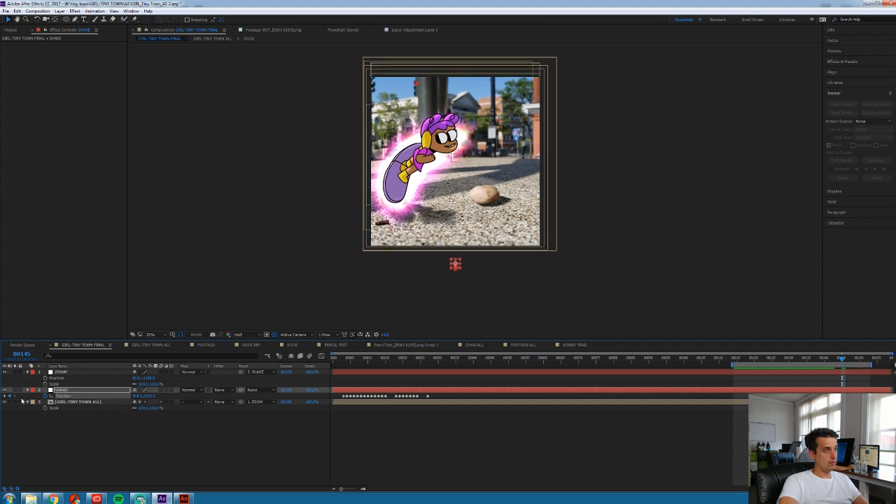
Continue the SHAKE null's Position shake by shifting it down at frame 146 and up at frame 147
key("Page_Up")
key("Page_Down")
key("Page_Down")
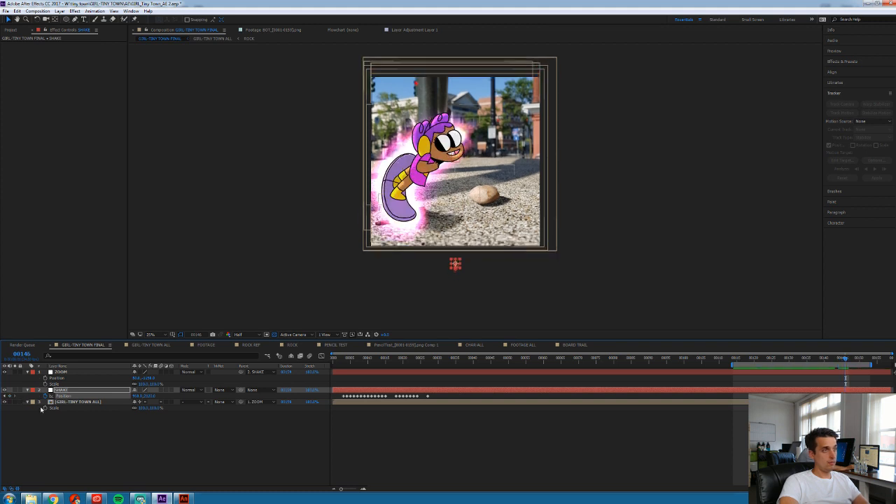
key("shift+Down")
key("shift+Down")
key("Page_Down")
key("shift+Up")
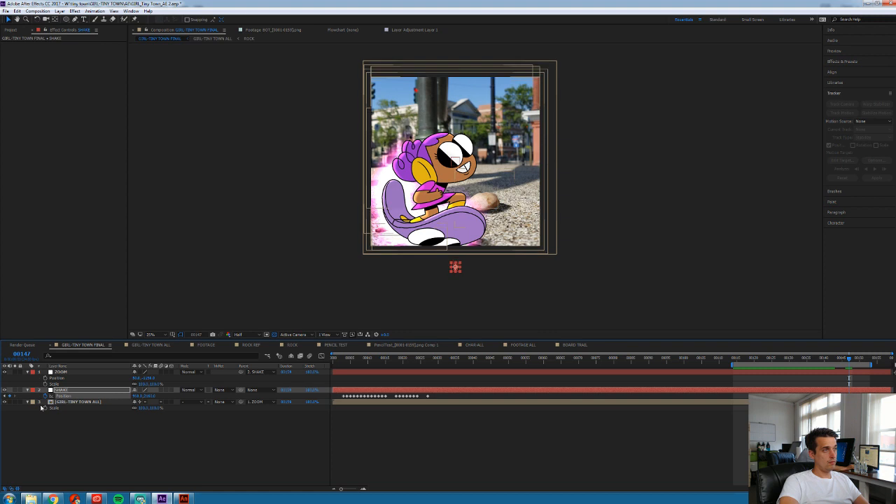
Check the shake frame by frame from frame 144 and nudge the SHAKE null up slightly at frame 147
left_click(363, 491)
left_click(823, 360)
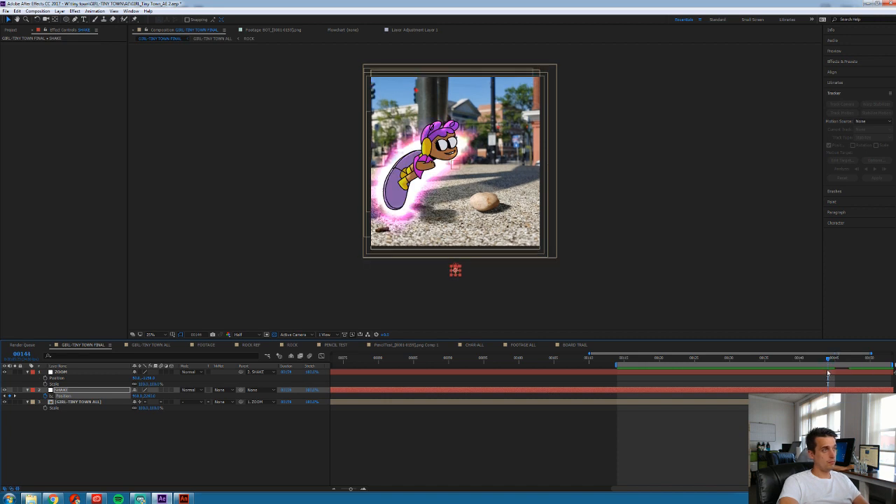
key("Page_Down")
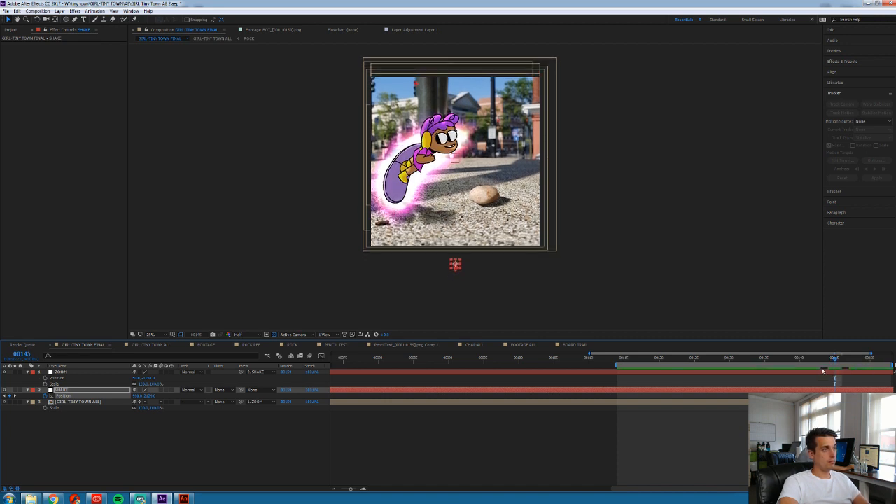
key("Page_Down")
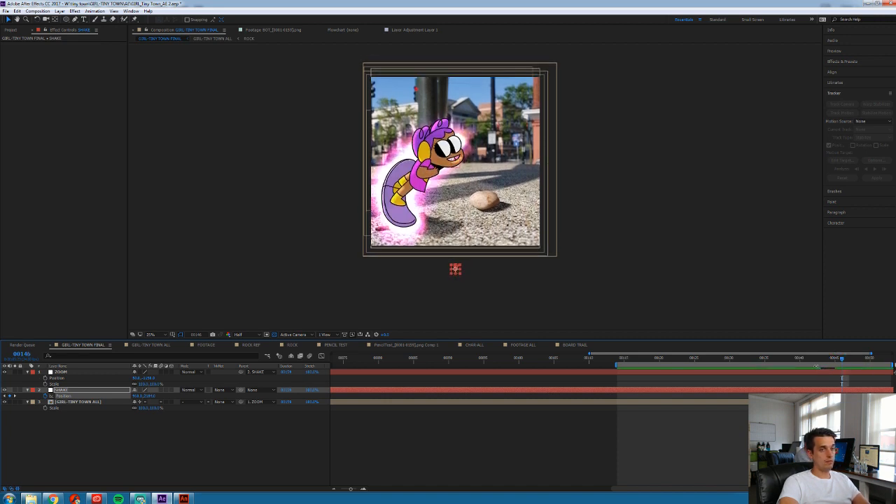
key("Page_Down")
key("Page_Up")
key("Page_Down")
key("Up")
key("Up")
Nudge the SHAKE null down at frame 148 to extend the shake
key("Page_Down")
key("Down")
key("Down")
key("Down")
key("Down")
key("Down")
key("Down")
key("Down")
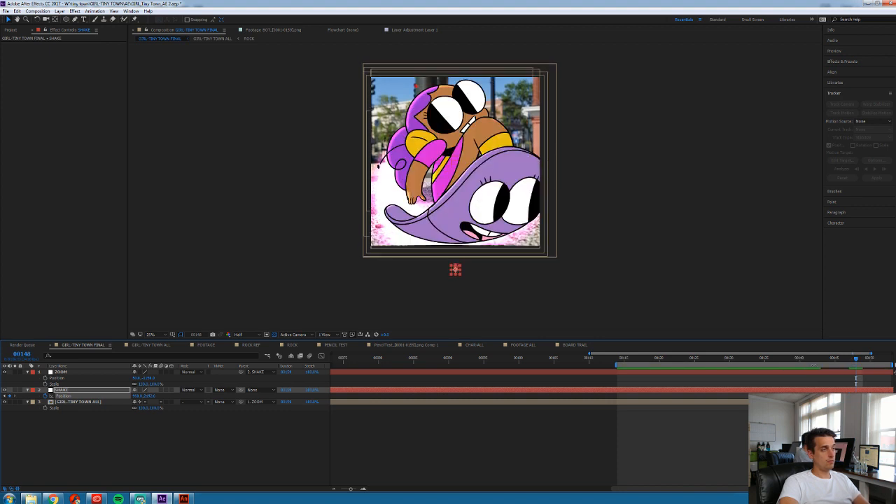
Nudge the SHAKE null up at frame 149 and compare it with the neighbouring frames
key("Page_Down")
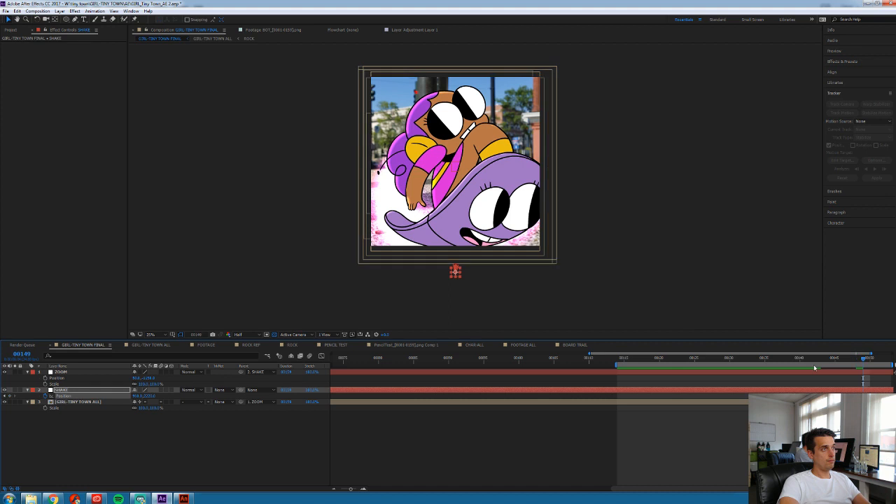
key("Up")
key("Up")
key("Up")
key("Up")
key("Up")
key("Page_Up")
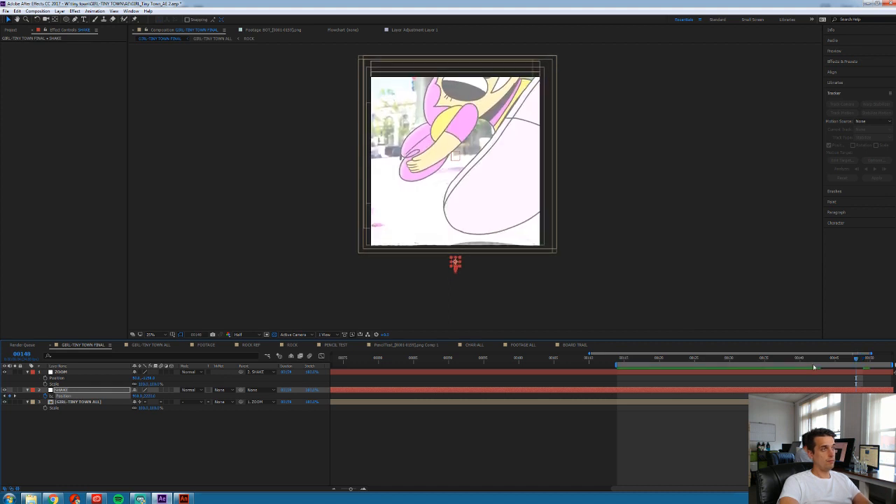
key("Page_Down")
key("Page_Up")
key("Page_Down")
key("Page_Down")
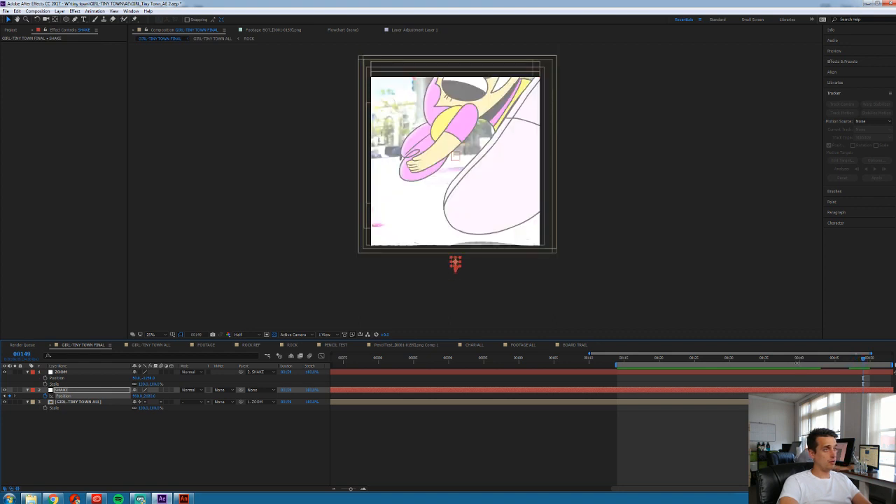
Continue the SHAKE null's Position shake with small vertical shifts at frames 150, 151 and 152, checking through frame 158
key("Page_Down")
key("Page_Down")
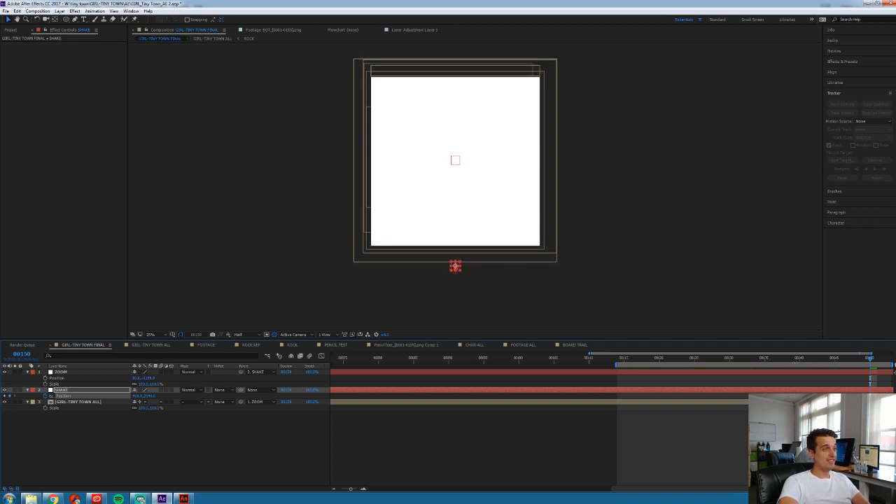
key("Page_Down")
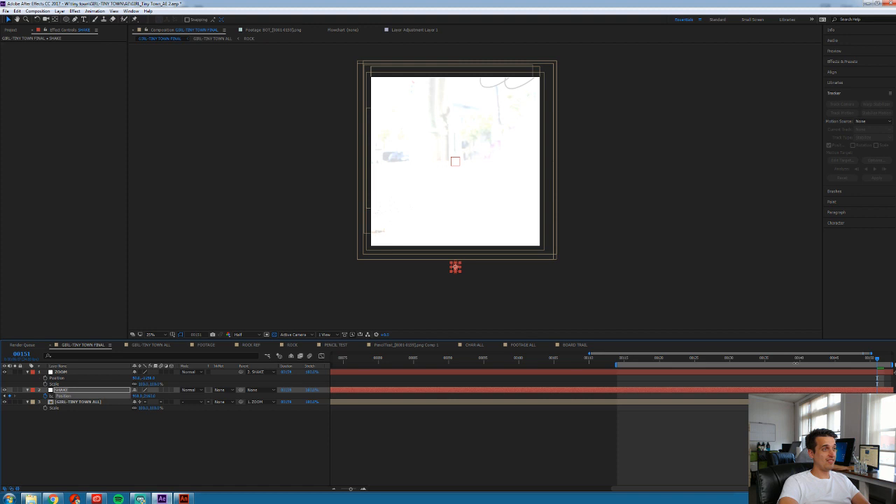
key("Page_Down")
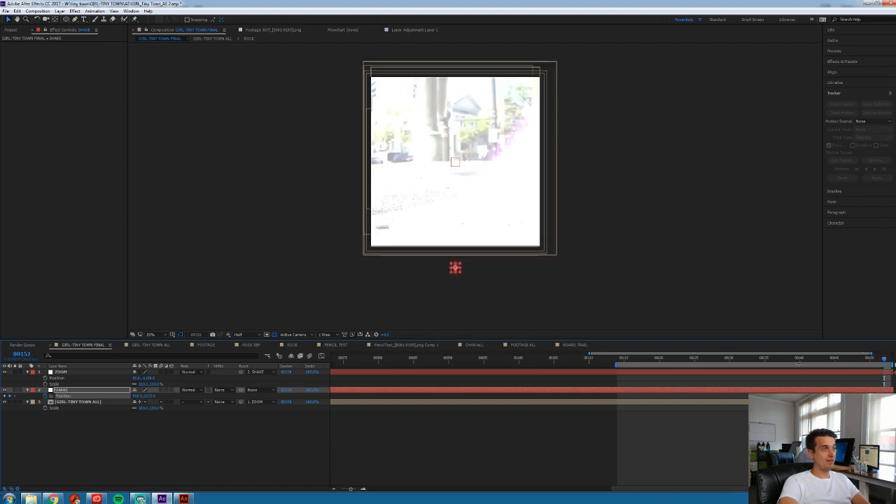
key("Page_Down")
key("Page_Down")
key("Page_Down")
key("Page_Down")
key("Page_Down")
key("Page_Down")
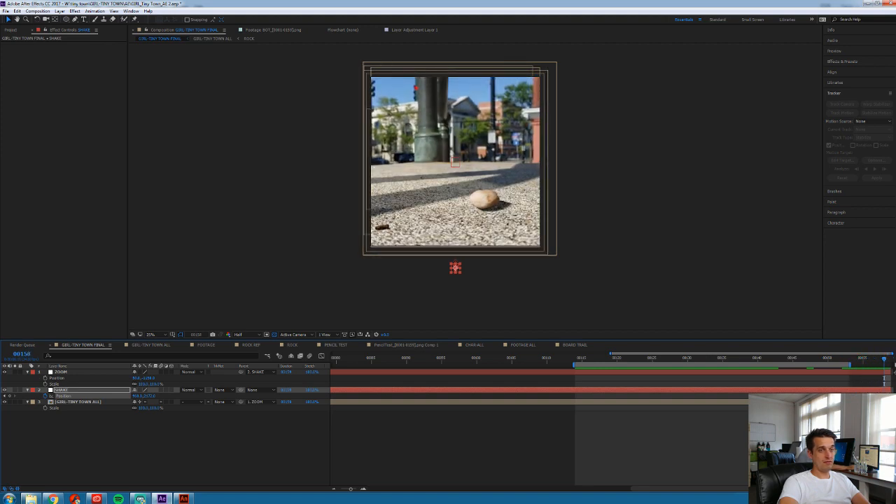
Shift the SHAKE null slightly up at frames 154 and 155 and bring it back down by frame 157
left_click(847, 362)
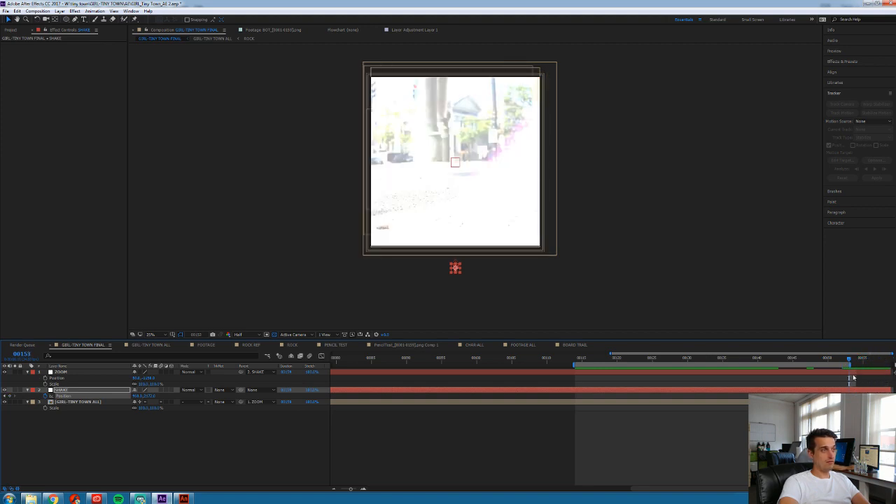
key("Page_Down")
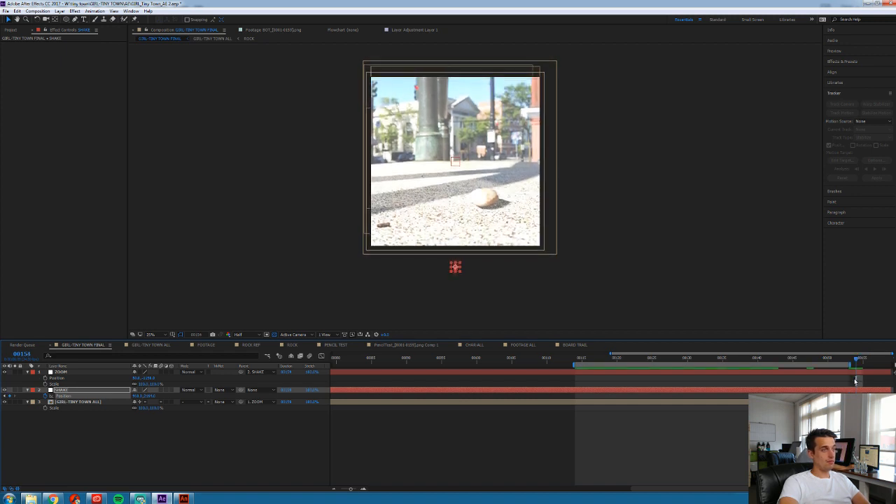
key("Page_Down")
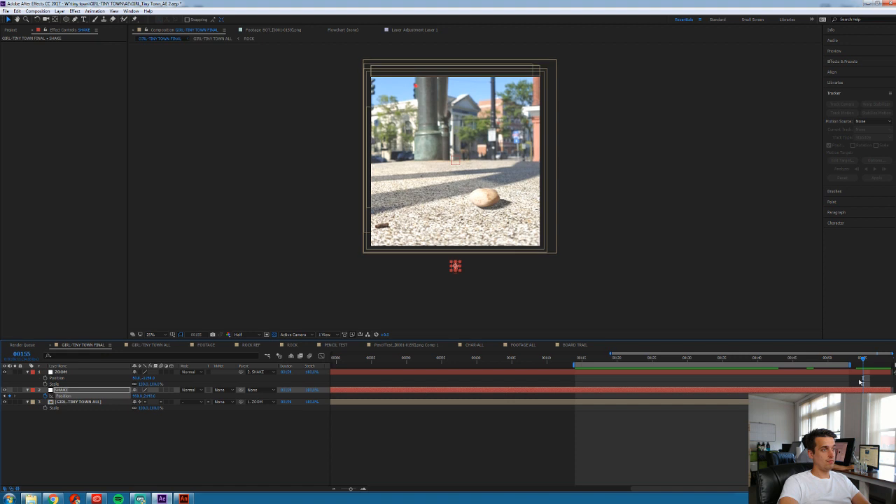
key("Page_Down")
key("Page_Down")
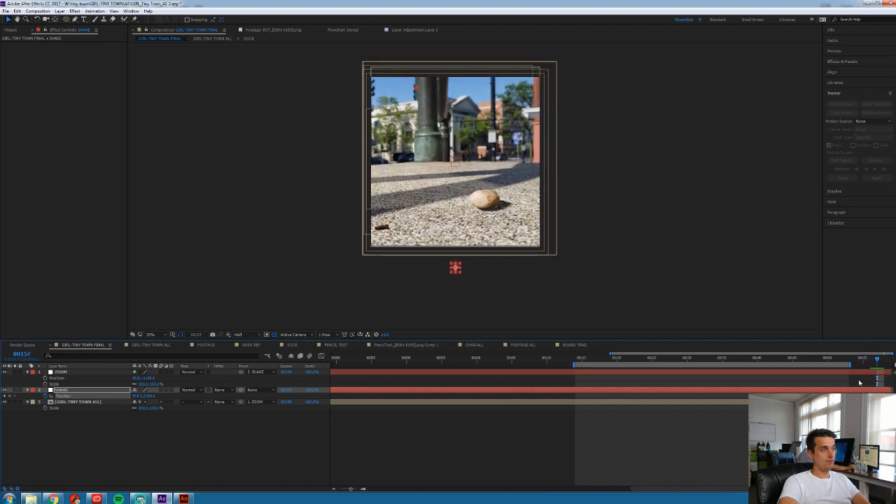
key("Page_Down")
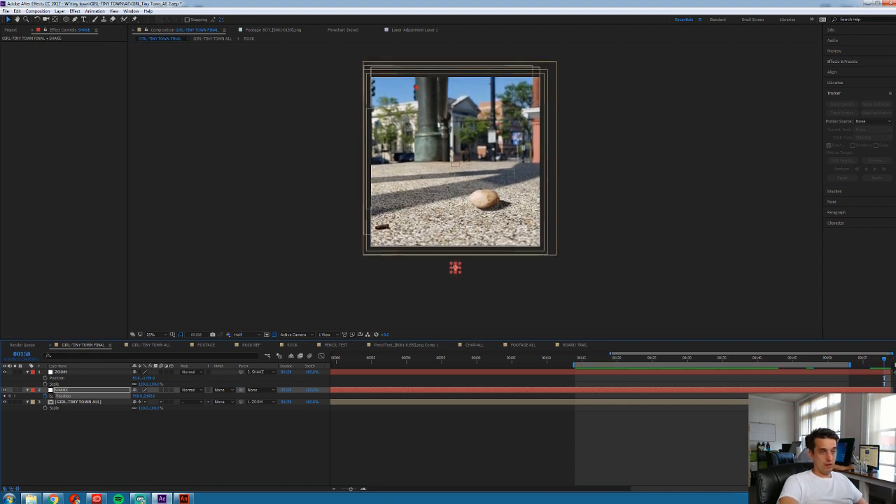
Nudge the SHAKE null slightly up at frame 158 to close the second shake and preview the animation
left_click_drag(663, 491, 364, 496)
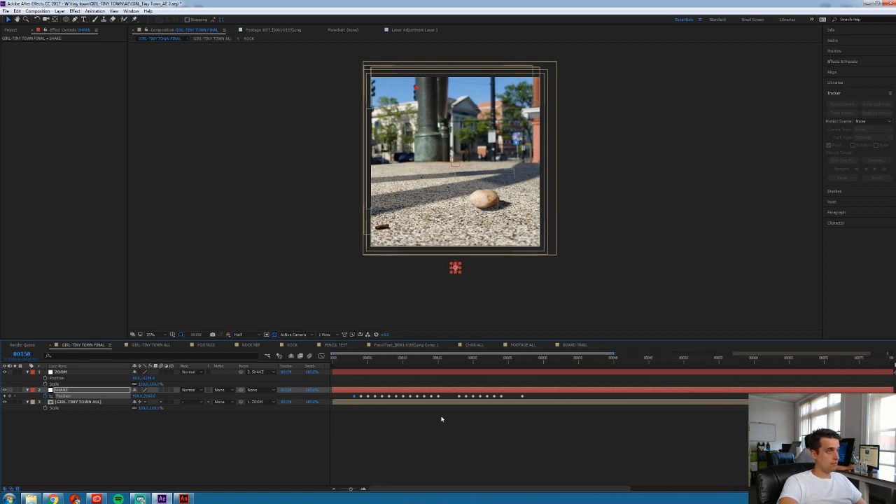
left_click_drag(502, 489, 767, 491)
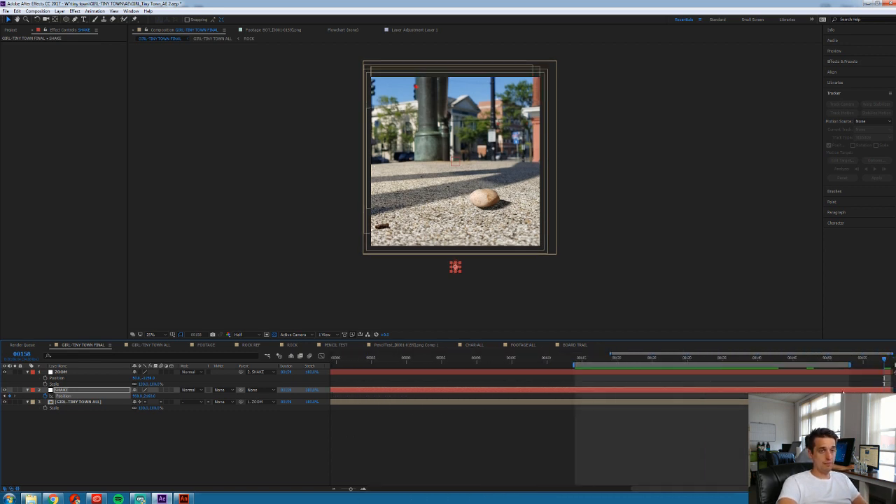
key("space")
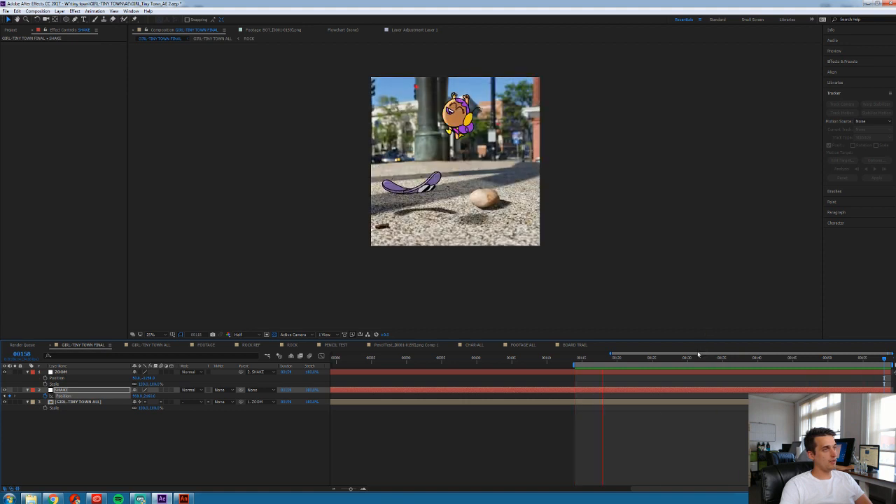
key("space")
Rename the ZOOM null to CAMERA SHAKE and set the work area to start at frame 0
left_click(62, 374)
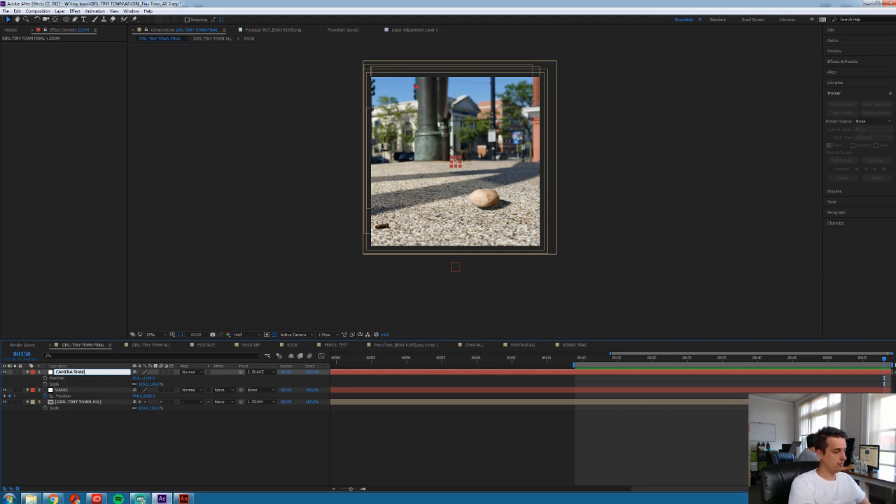
key("Return")
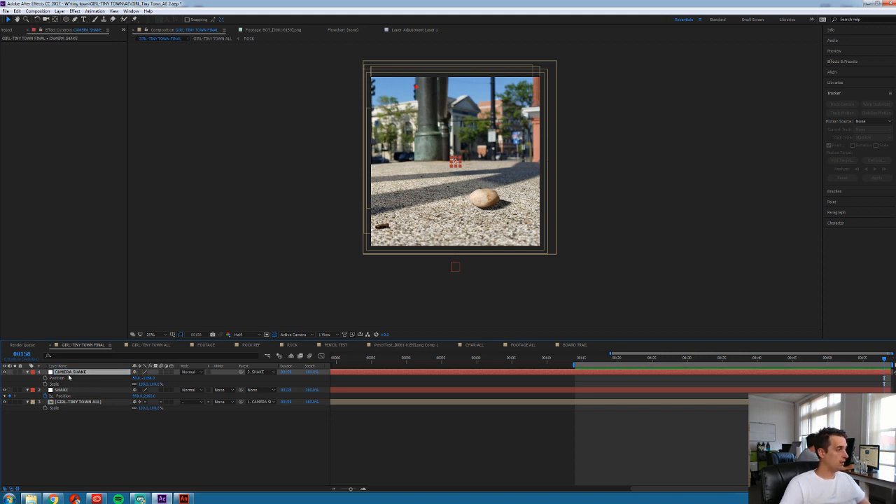
left_click(333, 490)
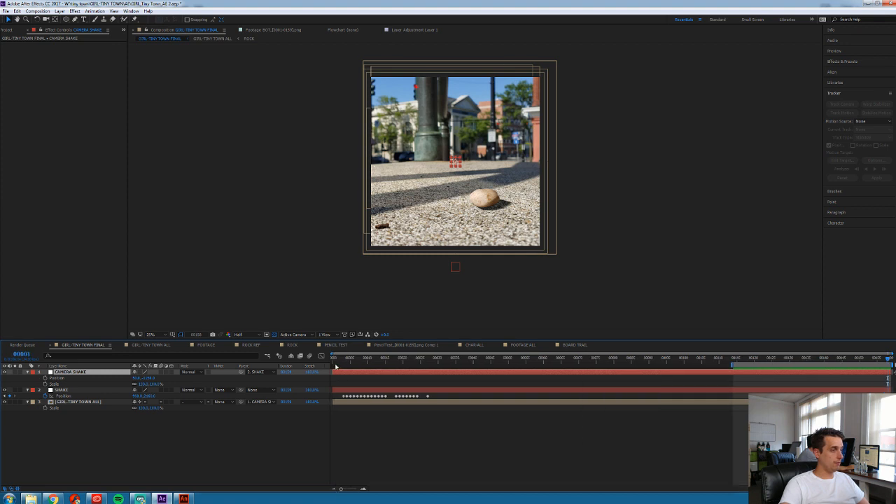
key("b")
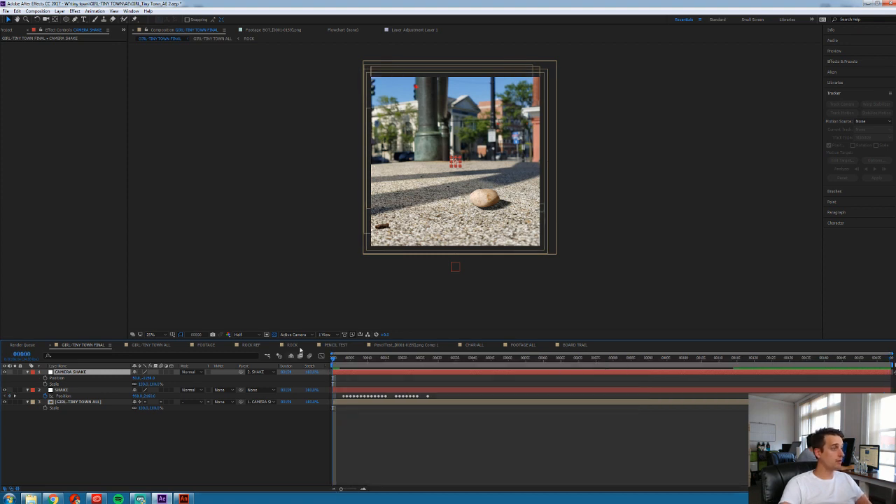
Keyframe the CAMERA SHAKE null's Position at frame 0 with Easy Ease and repeat the keyframe at frame 158
left_click(45, 378)
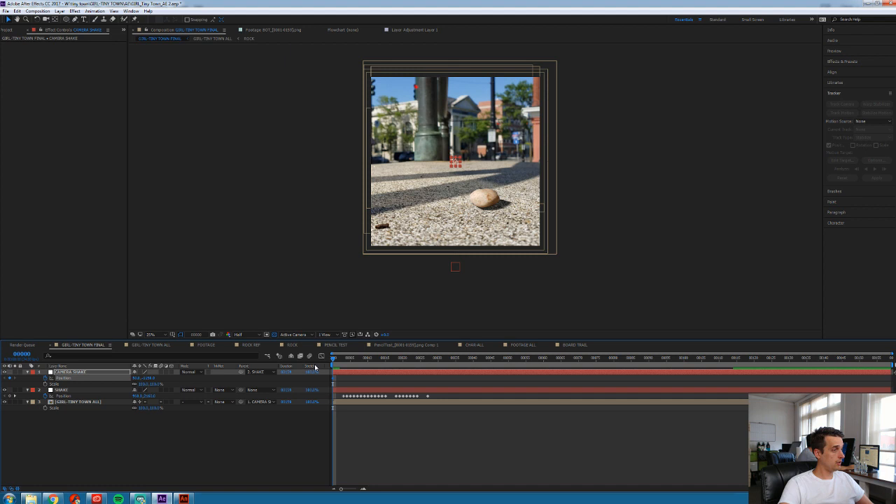
right_click(334, 381)
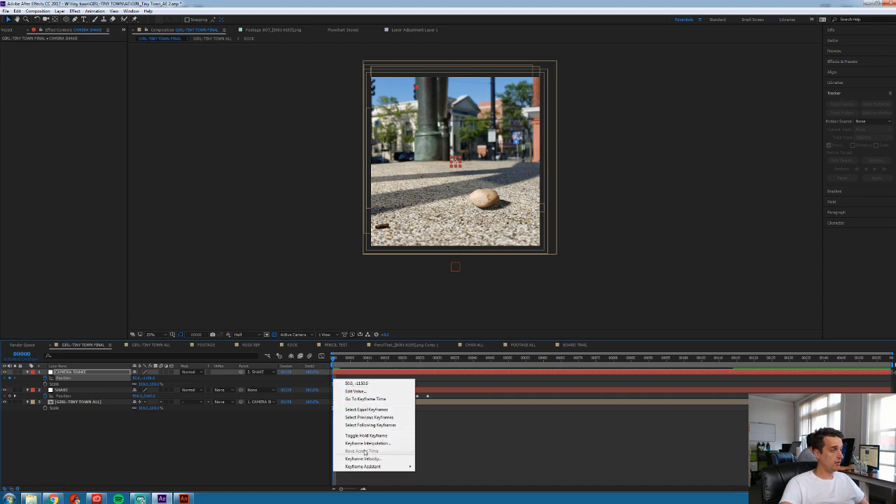
mouse_move(369, 467)
left_click(280, 414)
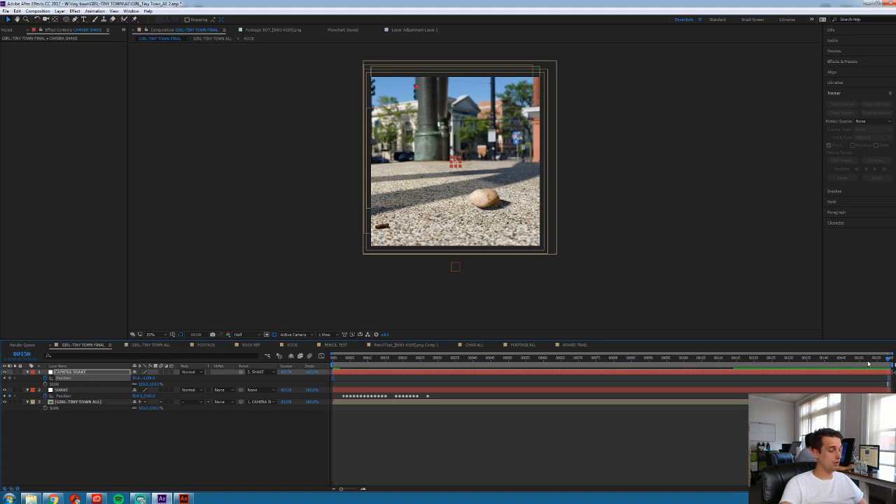
left_click(335, 360)
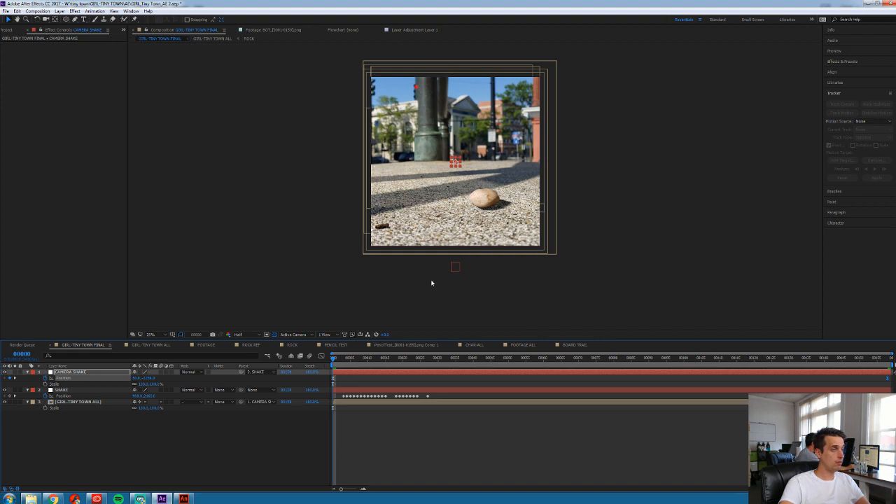
Add slightly offset CAMERA SHAKE Position keyframes across the timeline, including frames 13, 37, 66, 101, 123 and 139, and preview the drift
key("space")
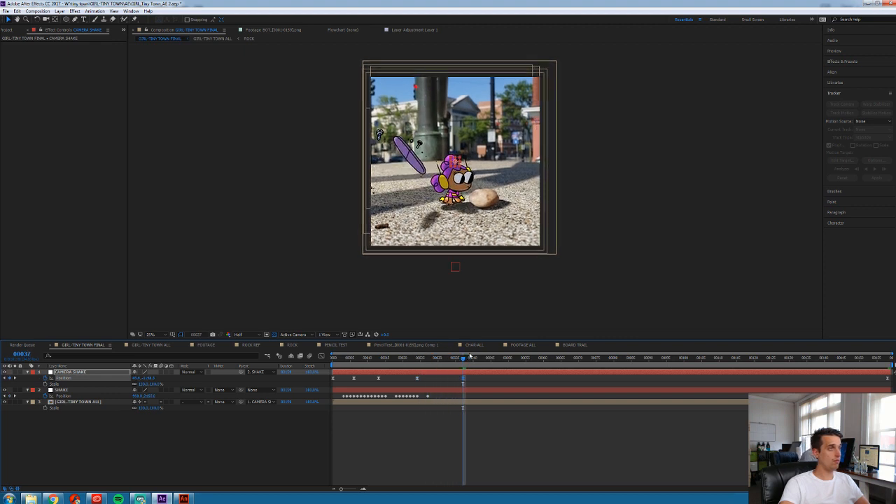
left_click(471, 357)
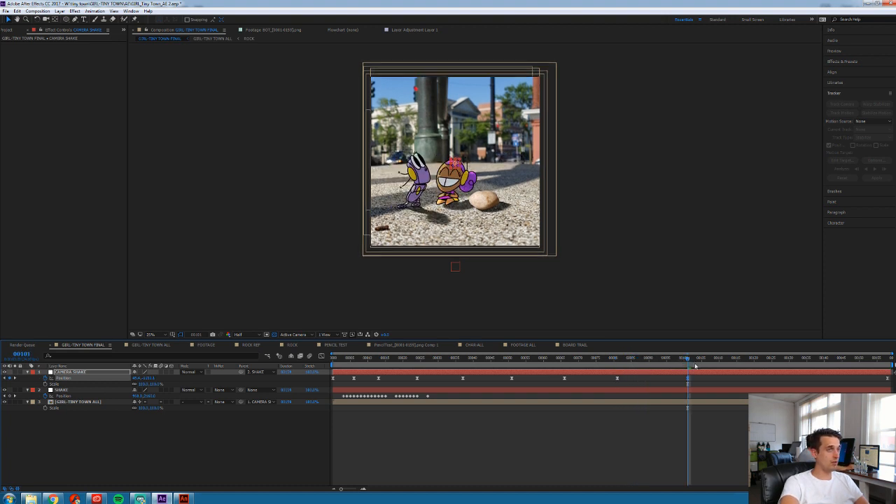
left_click(766, 358)
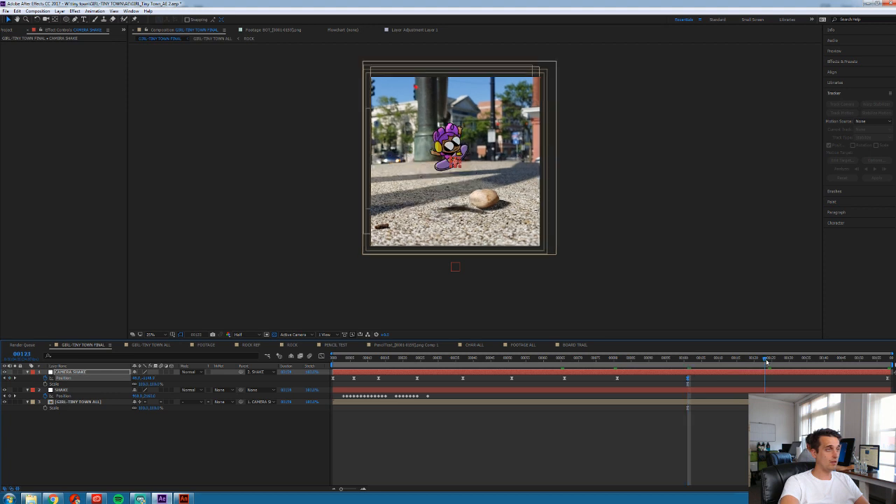
left_click(822, 358)
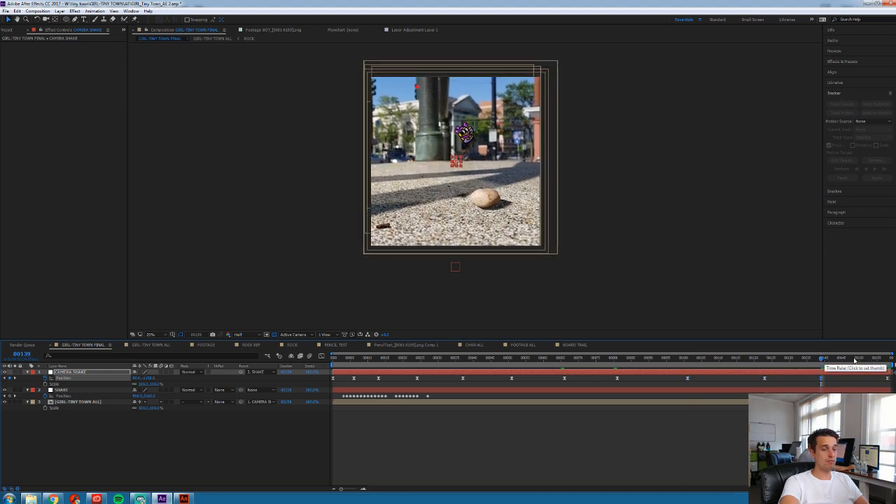
key("space")
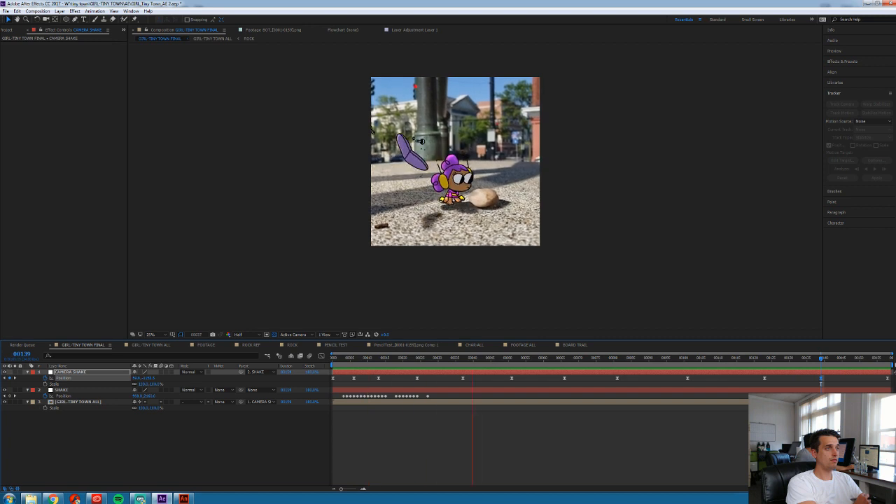
key("space")
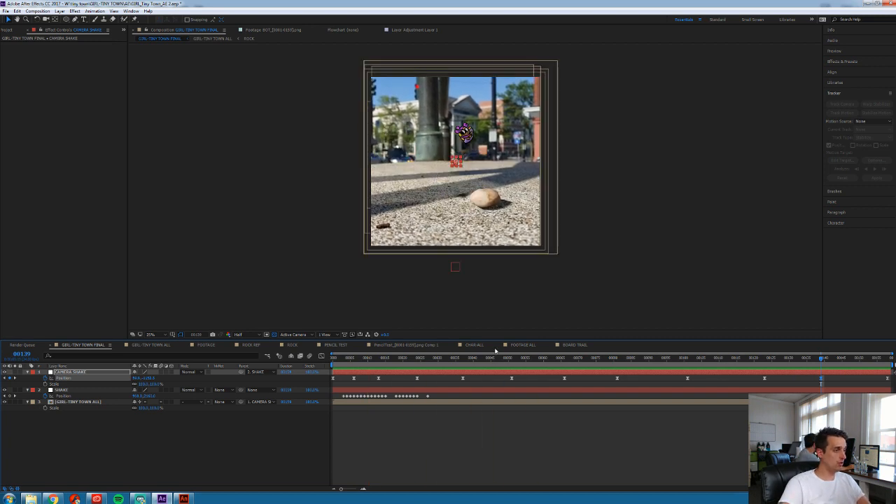
Thin out the CAMERA SHAKE Position keyframes, keeping those at frames 13, 37, 66 and 101 and moving the frame 139 one to 137
left_click(378, 359)
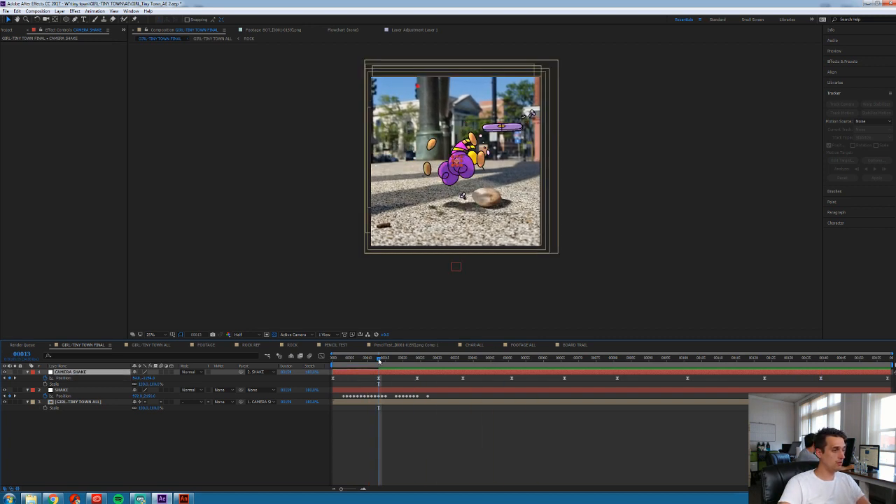
left_click_drag(418, 379, 512, 379)
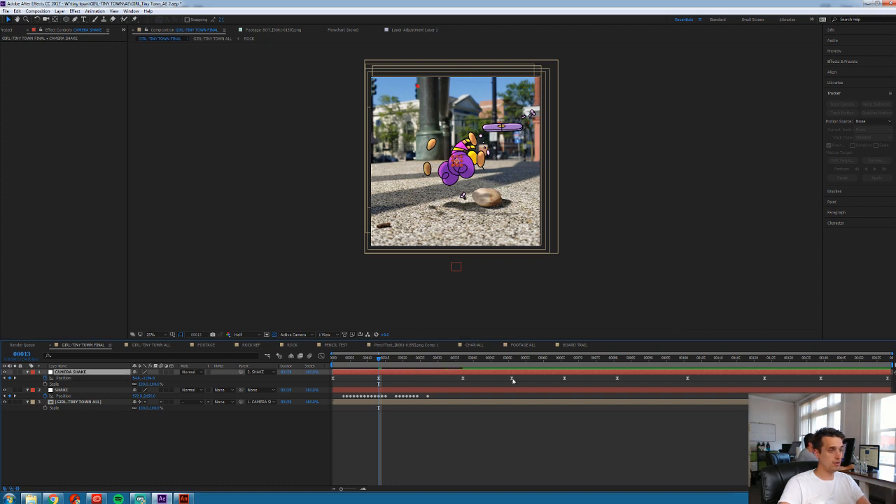
left_click_drag(617, 380, 815, 379)
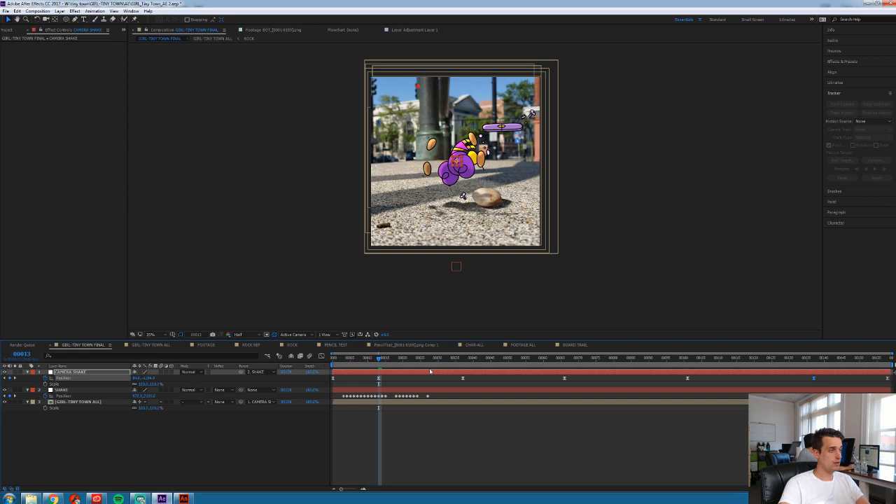
Refine the CAMERA SHAKE null's small Position offsets keyframe by keyframe at frames 13, 37, 66, 101 and 137
left_click(333, 379)
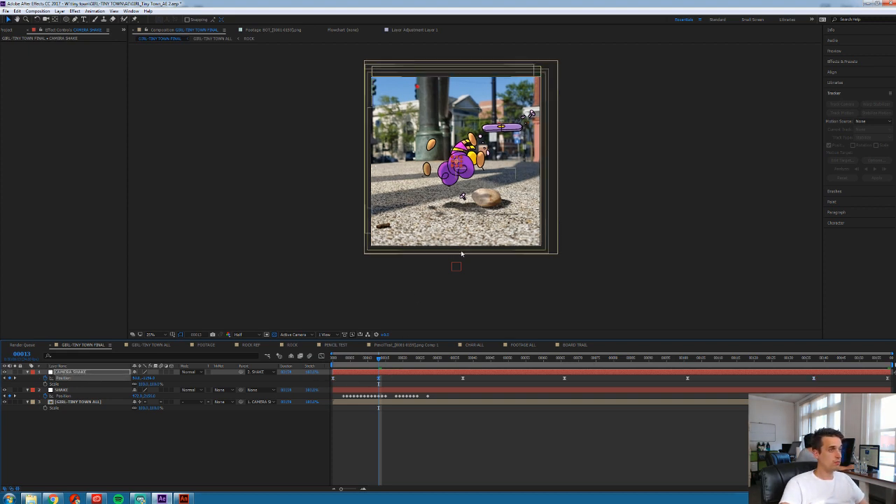
key("period")
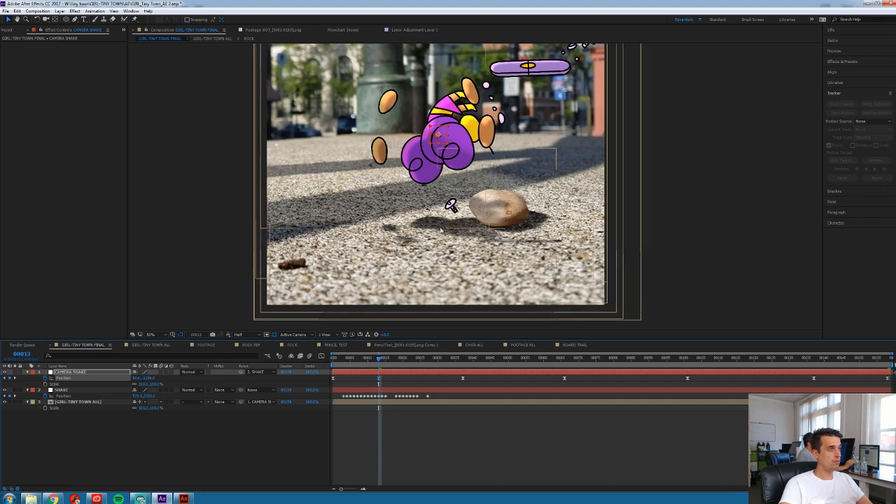
left_click(463, 360)
key("ctrl+v")
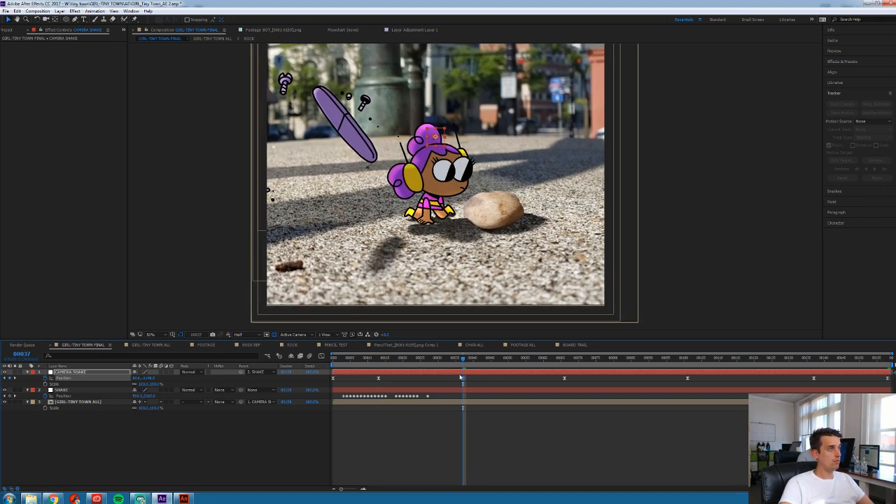
left_click(565, 360)
key("ctrl+v")
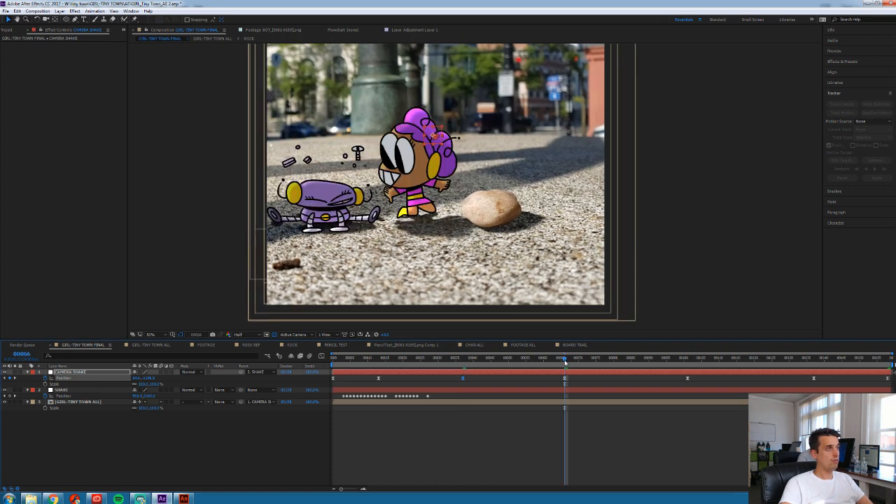
left_click(687, 361)
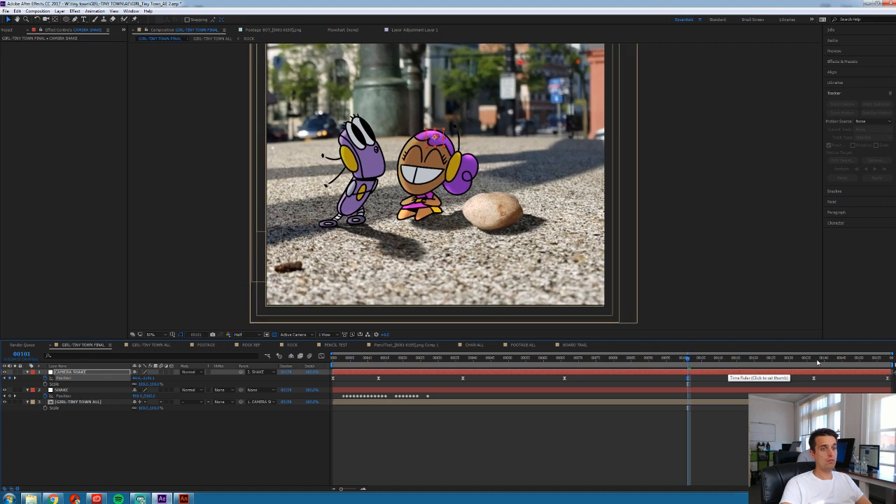
left_click(813, 360)
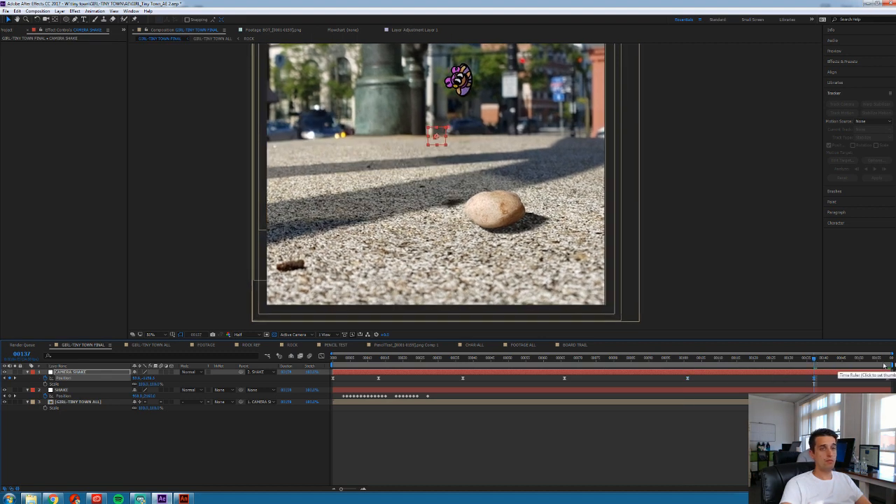
Preview the camera drift in the GIRL-TINY TOWN FINAL composition with the whole frame in view
key("space")
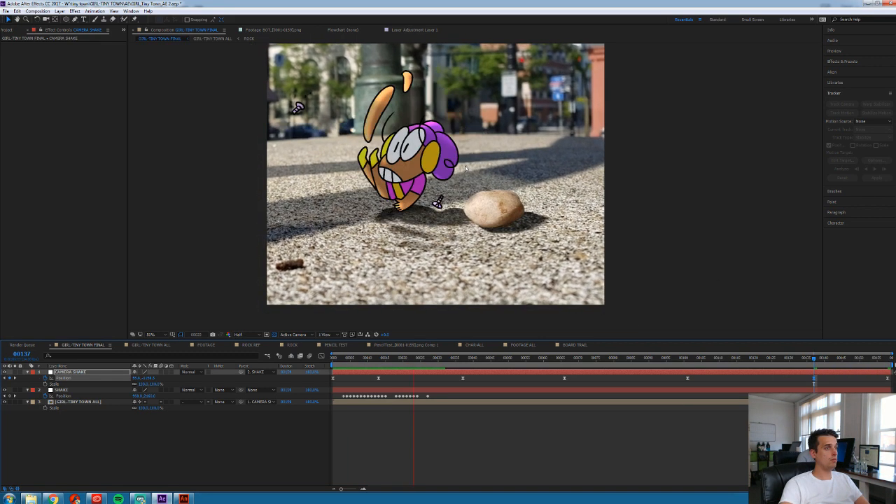
scroll(466, 169, "down", 2)
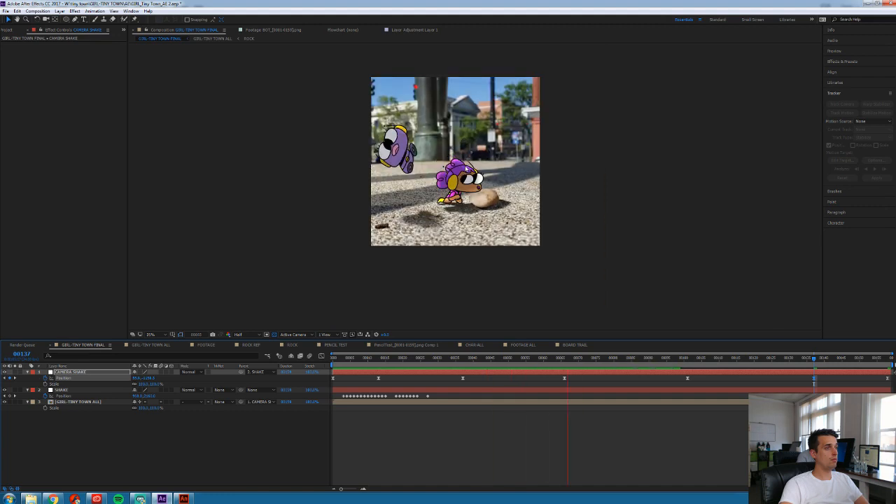
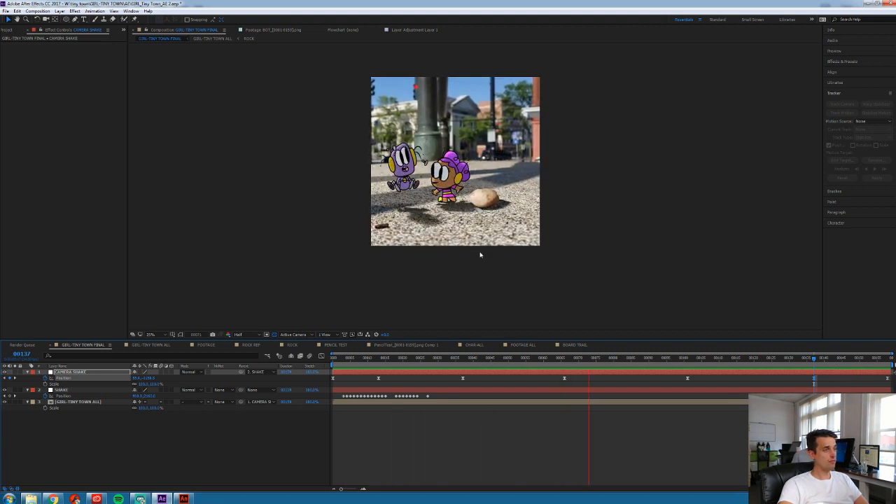
key("space")
In the GIRL-TINY TOWN ALL composition, add an adjustment layer above White Solid 2 from frame 0 and scale it to 140%
double_click(402, 402)
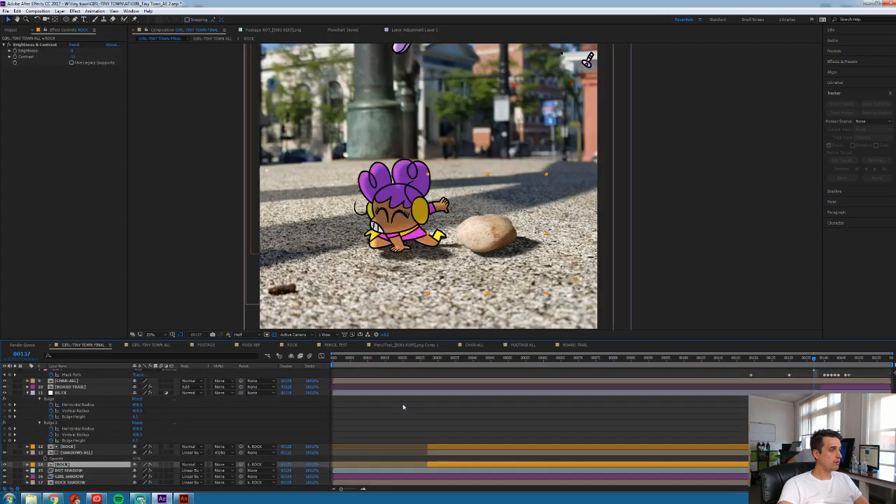
scroll(356, 385, "up", 5)
left_click(332, 360)
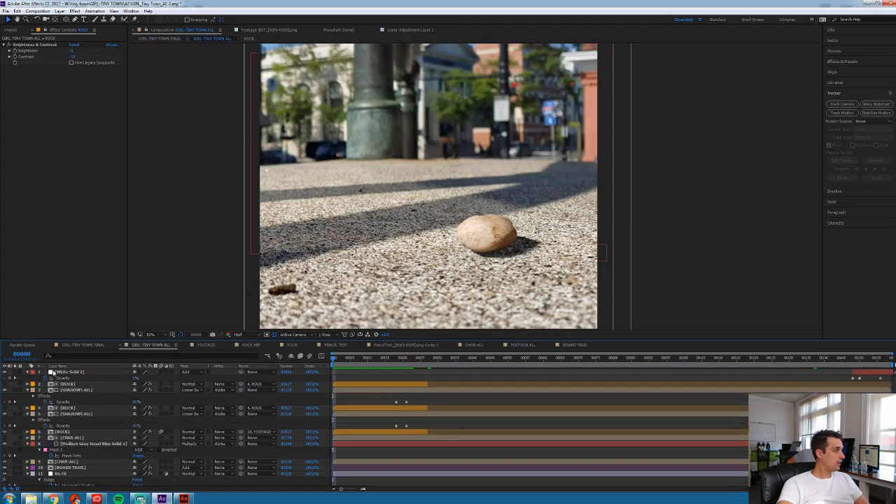
left_click(53, 371)
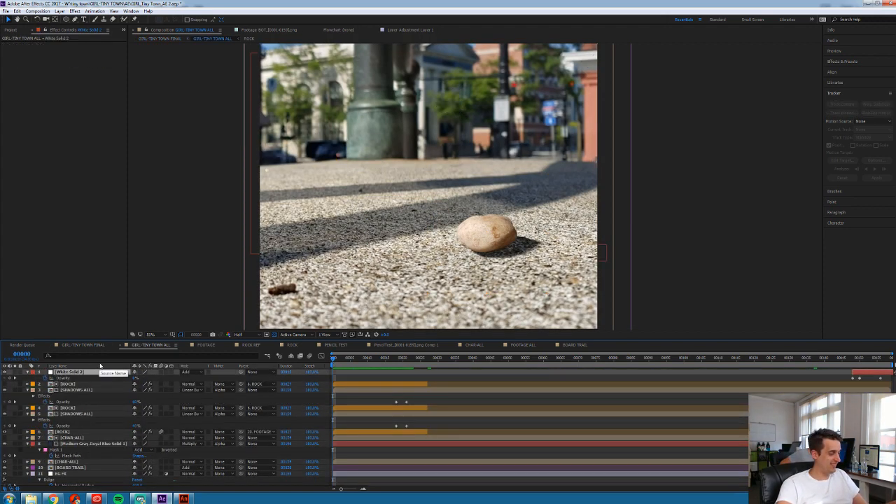
key("ctrl+alt+y")
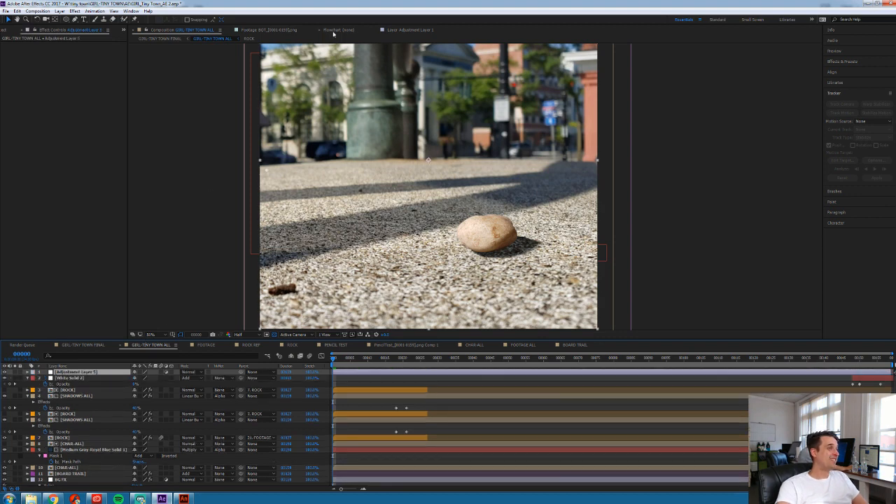
key("comma")
key("comma")
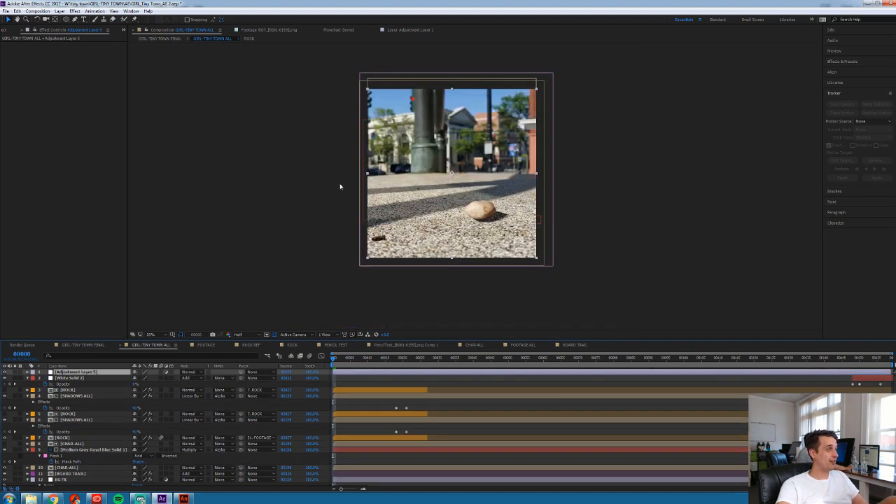
key("s")
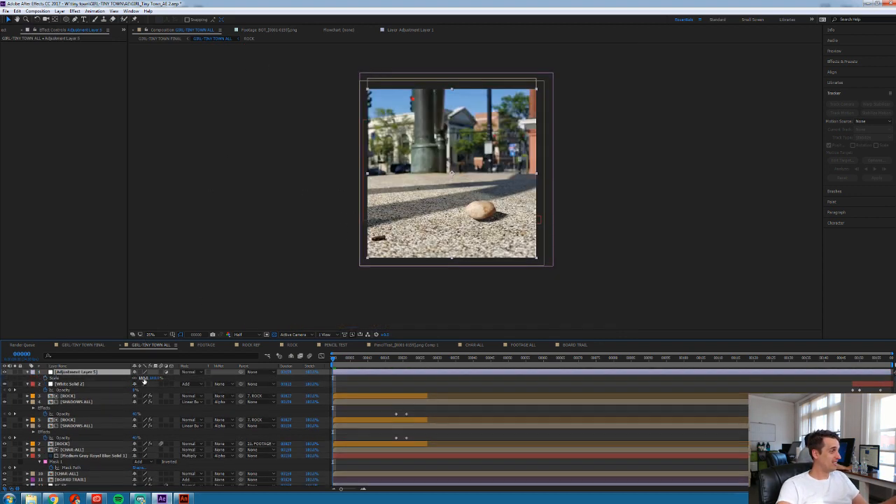
left_click_drag(143, 379, 161, 379)
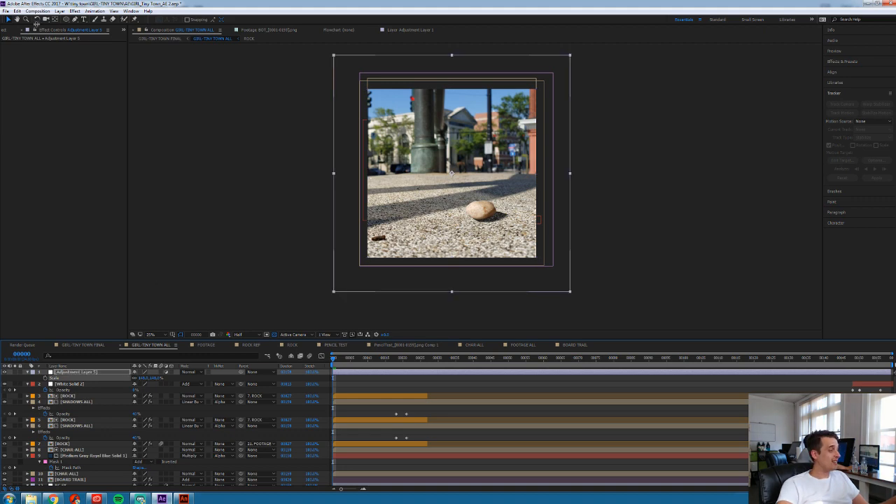
Apply the uni.Knoll Light Factory EZ effect to the adjustment layer and choose the 85mm Natural Light flare preset
left_click(74, 11)
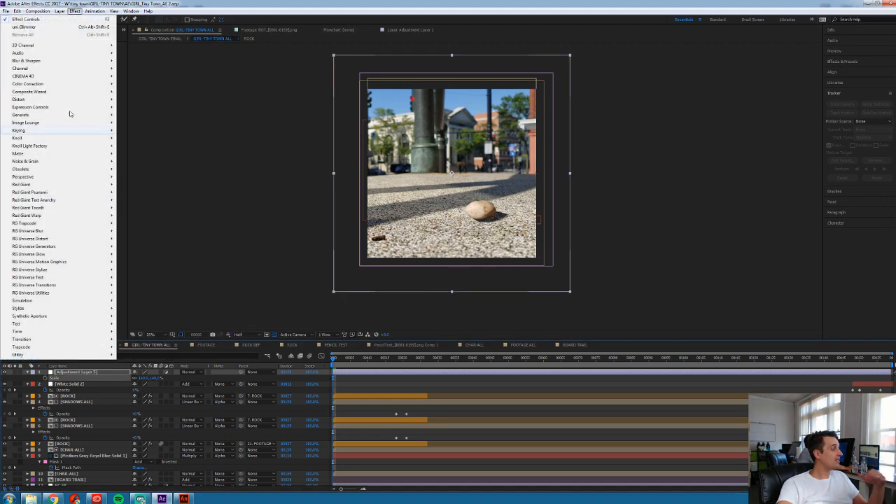
mouse_move(56, 270)
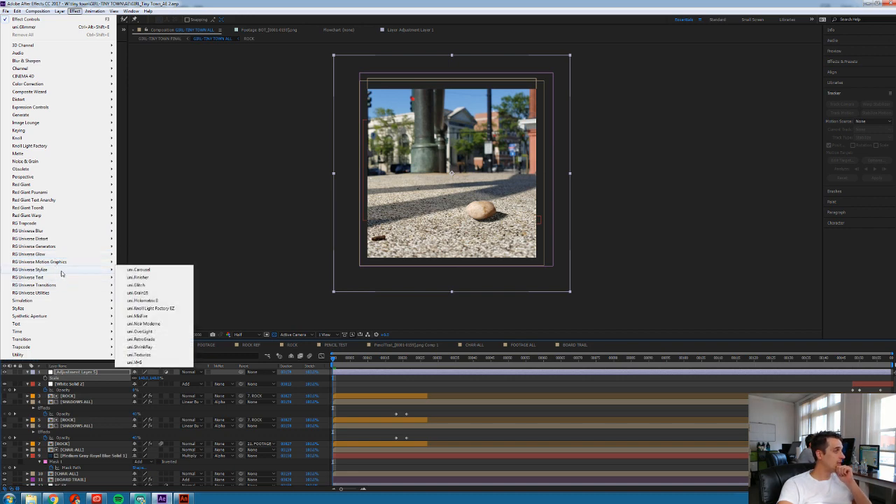
left_click(143, 309)
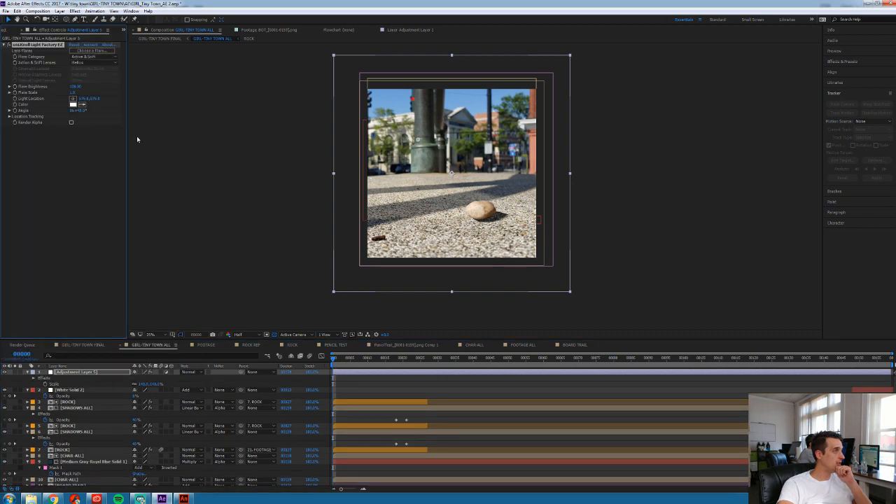
left_click(92, 51)
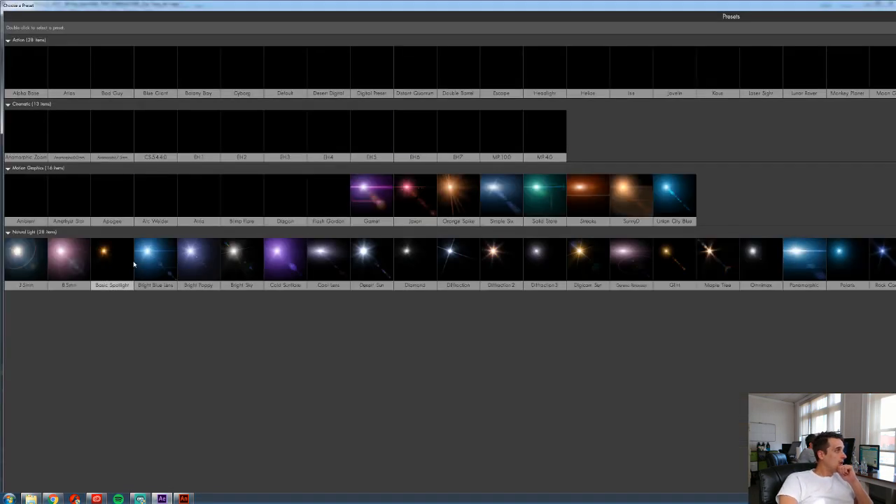
double_click(68, 261)
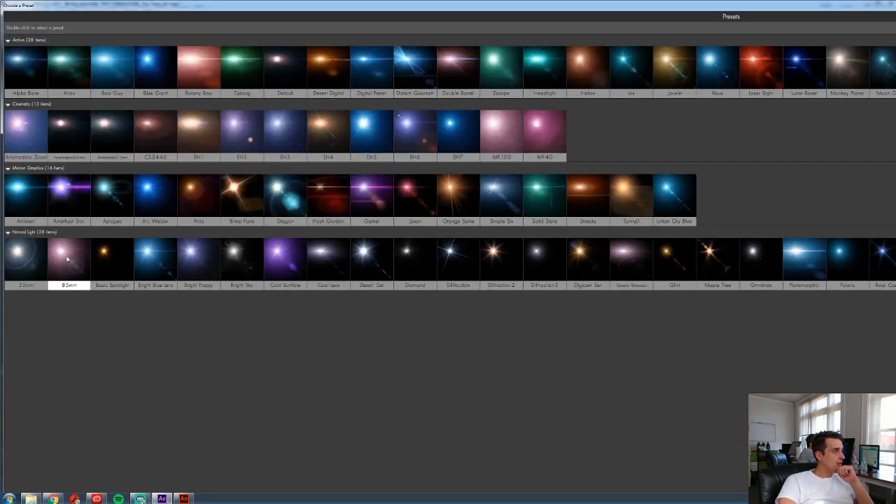
Place the flare's light source just outside the photo's upper-left corner and increase the flare scale
left_click_drag(441, 106, 462, 110)
key("ctrl+z")
left_click_drag(420, 140, 367, 86)
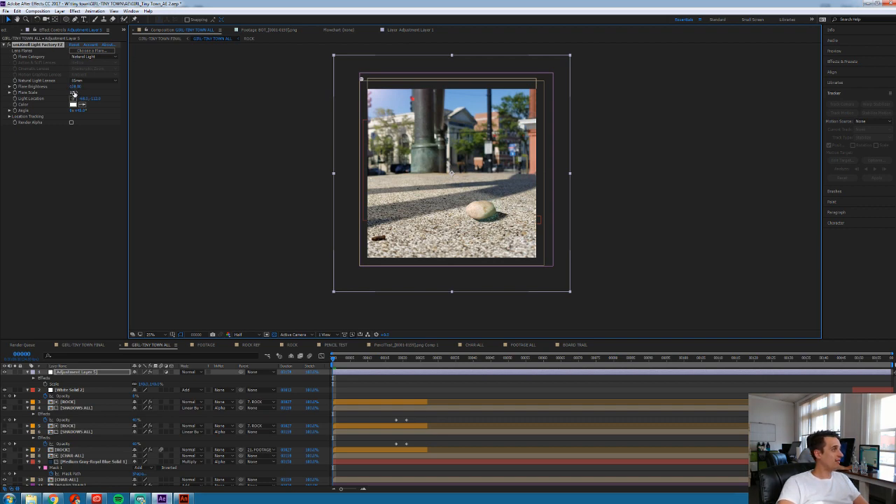
left_click_drag(73, 93, 90, 91)
left_click_drag(365, 80, 354, 77)
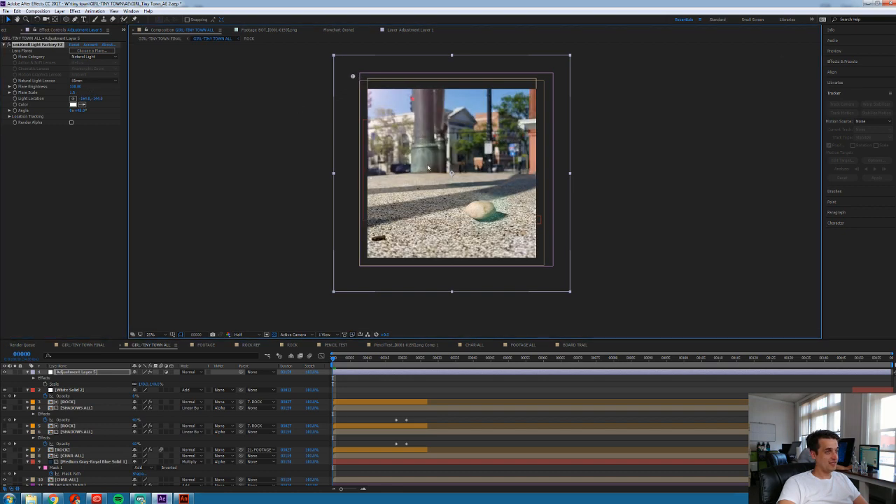
Reposition the flare's light source farther outside the photo's left edge, trying different heights and distances
left_click_drag(354, 78, 299, 68)
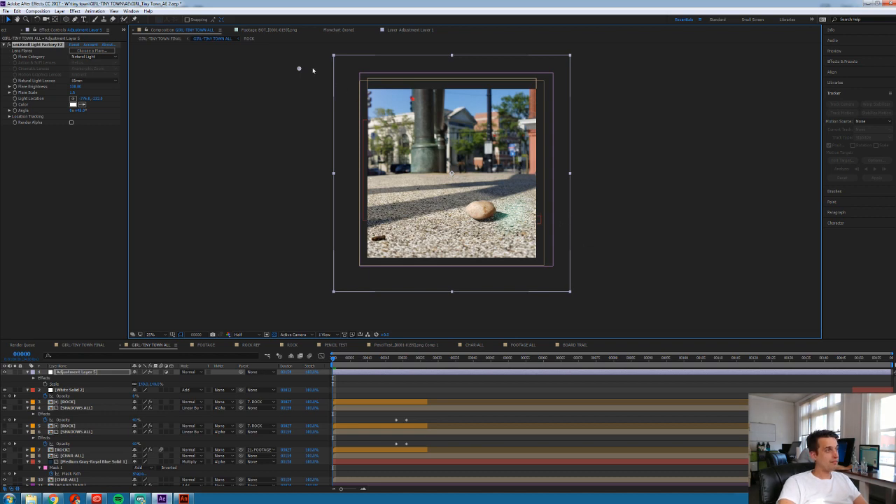
left_click_drag(300, 71, 322, 72)
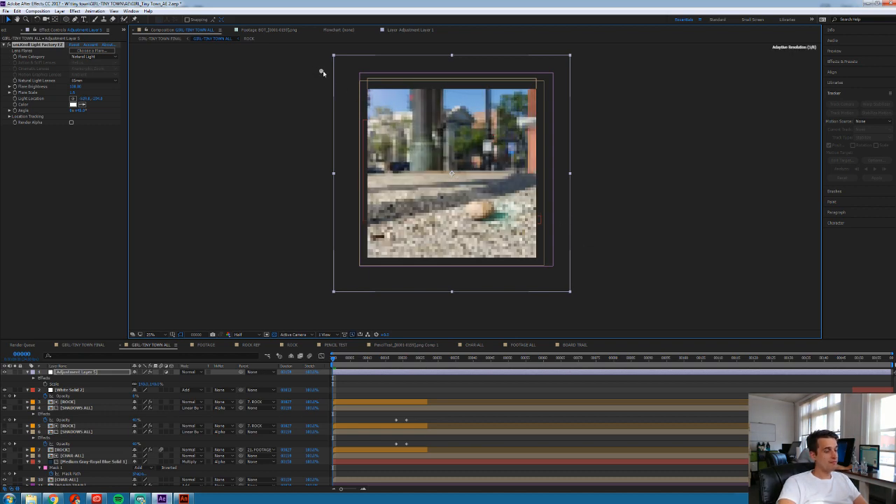
key("period")
key("period")
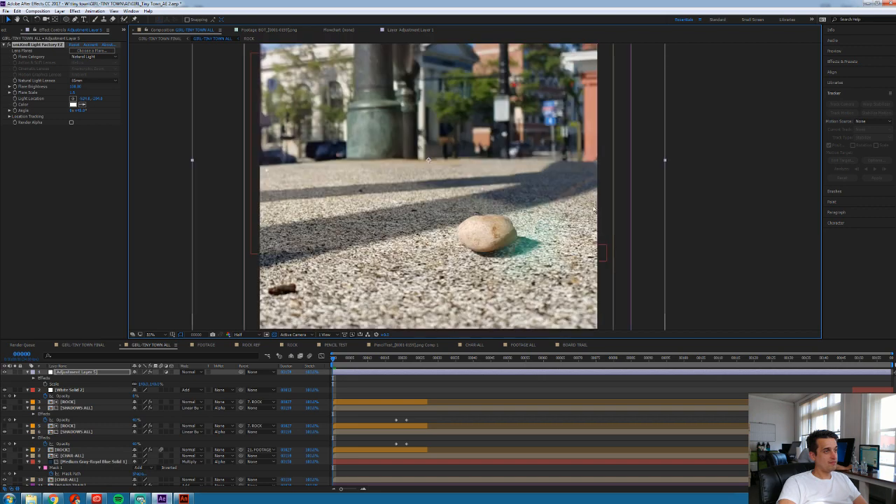
key("comma")
key("comma")
left_click_drag(322, 72, 298, 137)
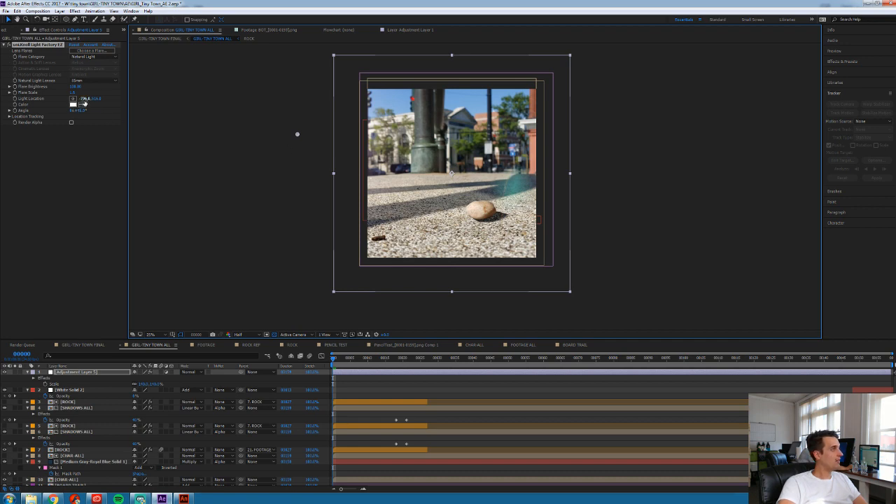
Enlarge the flare scale and nudge the light source slightly up and toward the photo
left_click(74, 92)
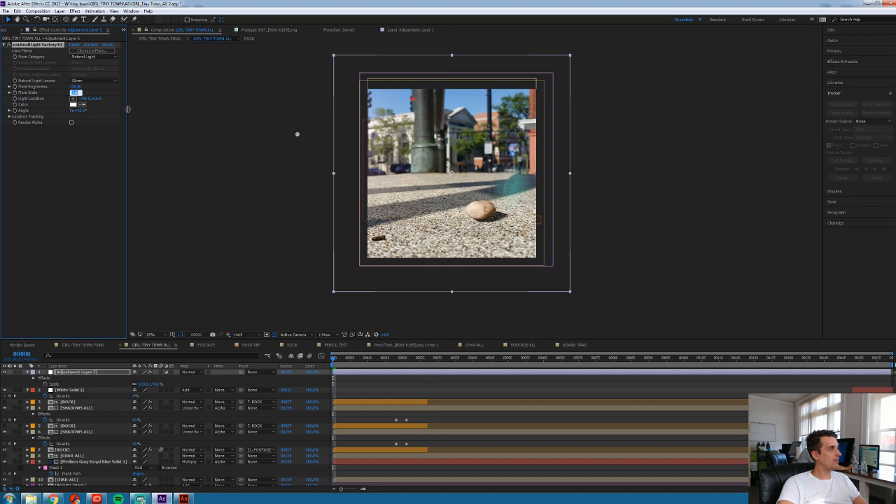
key("Return")
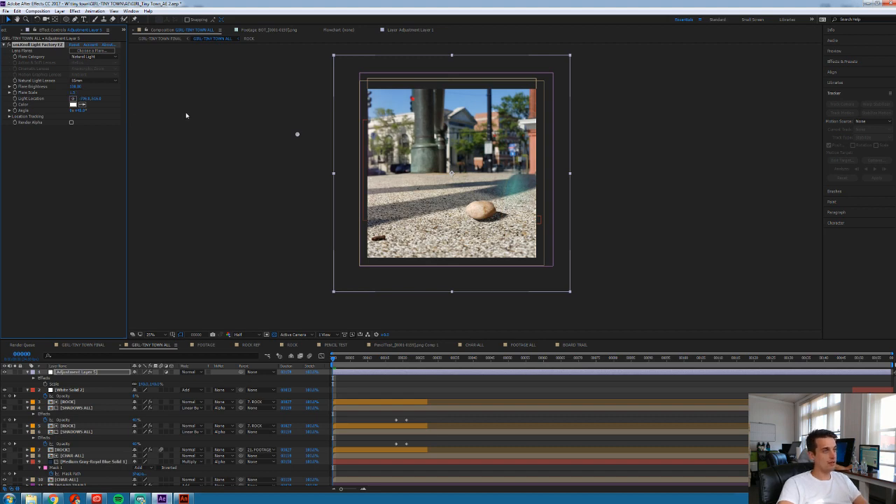
left_click_drag(72, 93, 109, 98)
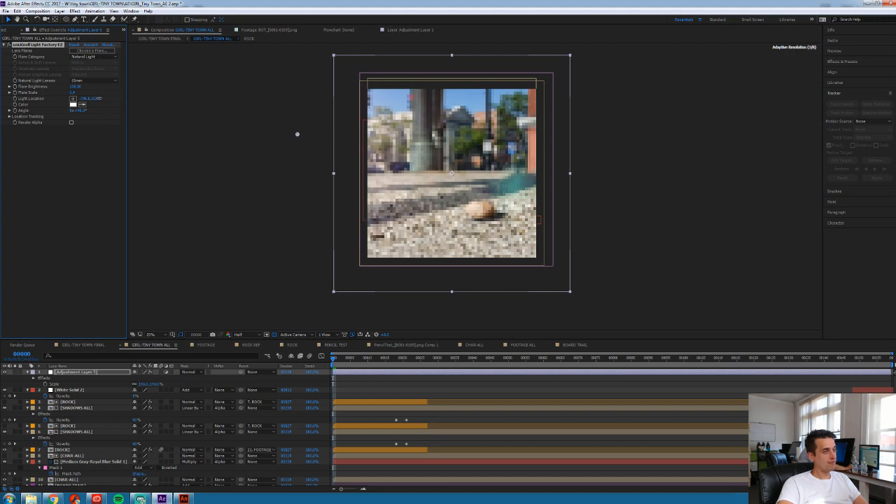
left_click_drag(299, 136, 313, 142)
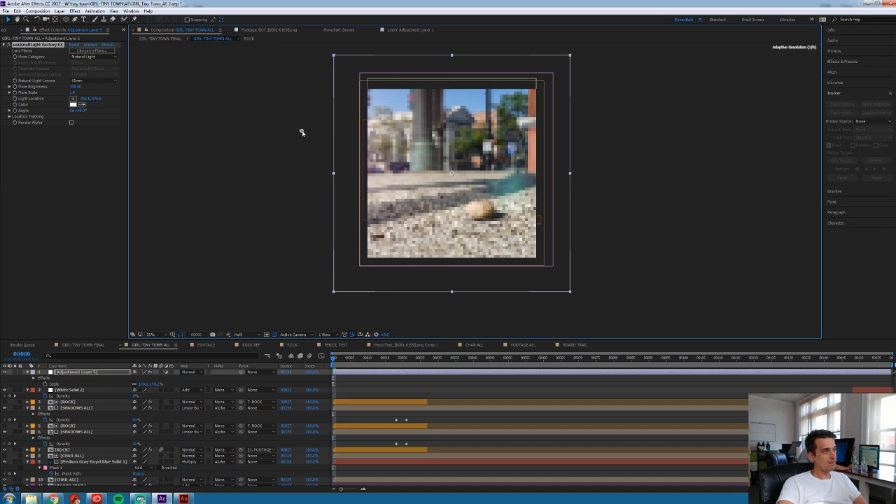
left_click_drag(301, 133, 301, 130)
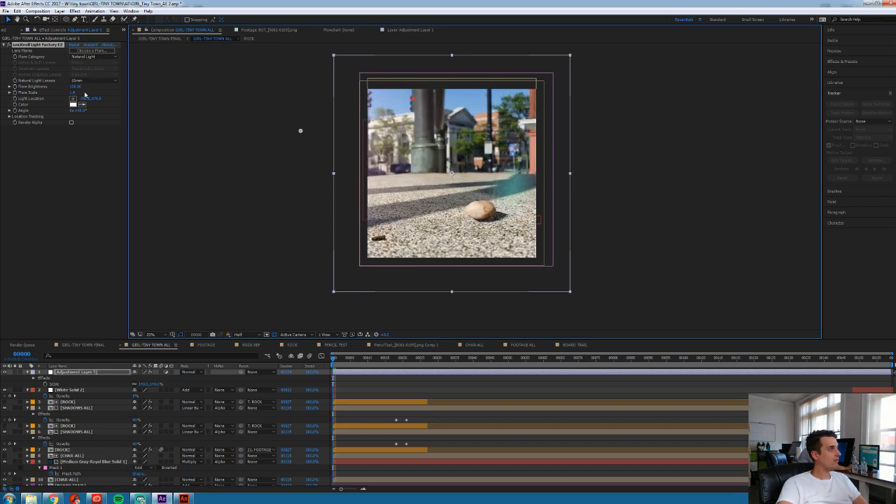
Reduce the flare brightness well below its default and preview the subtler flare
left_click_drag(76, 86, 54, 86)
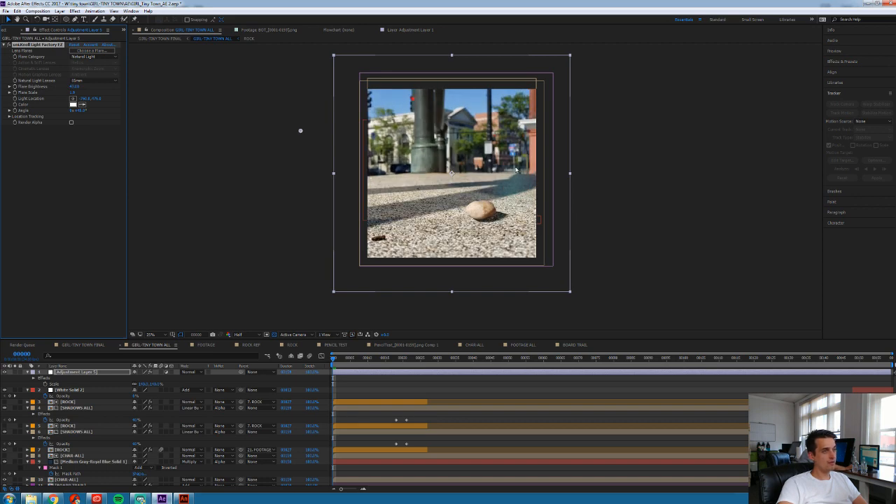
left_click(616, 201)
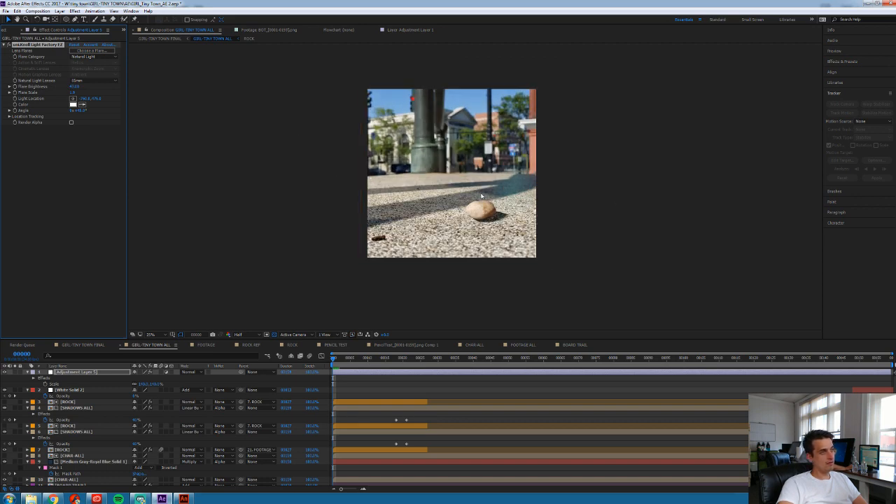
key("space")
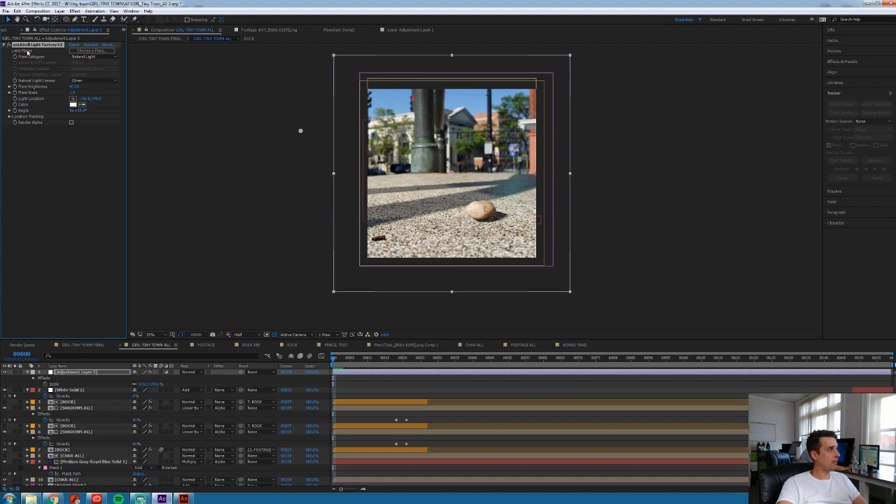
Move the light source closer to the photo's upper-left corner, still outside the frame, and preview the animation
left_click_drag(302, 132, 332, 121)
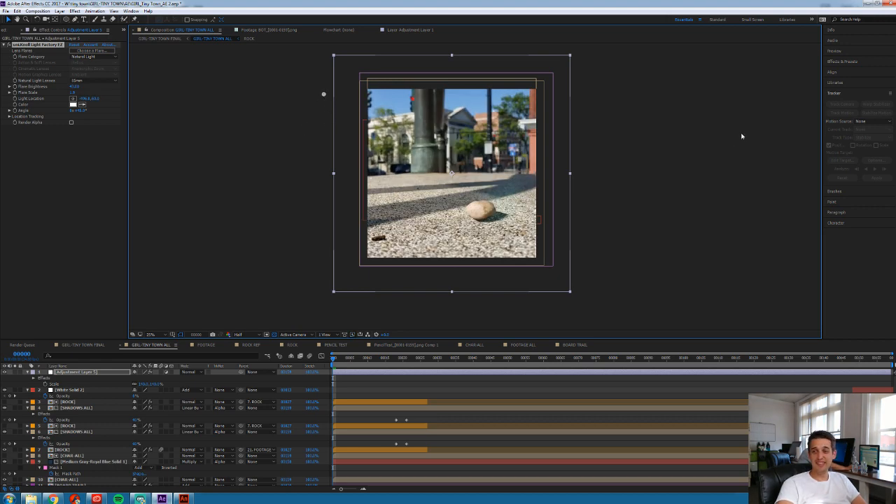
left_click(666, 175)
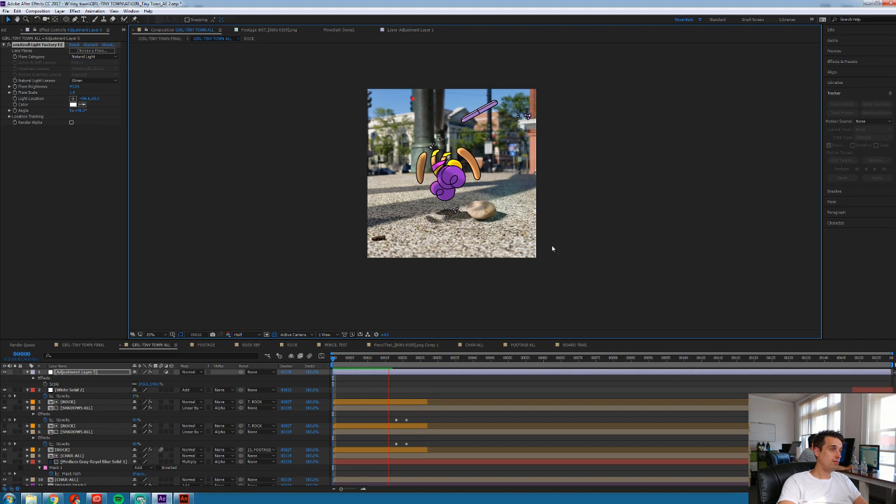
scroll(521, 227, "up", 2)
key("space")
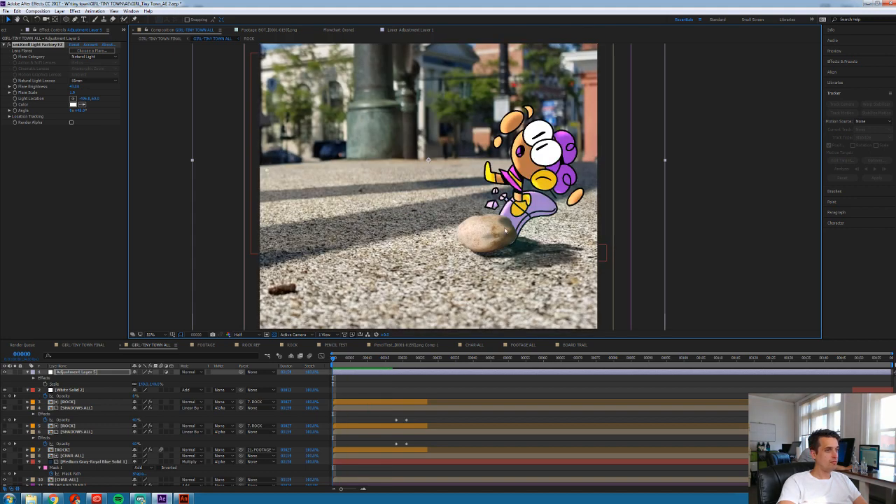
Try a flare brightness of 55 and check the flare over the whole frame
left_click(74, 87)
type("55")
key("Return")
scroll(509, 221, "down", 2)
scroll(511, 213, "up", 2)
Set the flare brightness to 75, previewing the animation before returning to the GIRL-TINY TOWN FINAL composition
left_click(75, 87)
type("75")
key("Return")
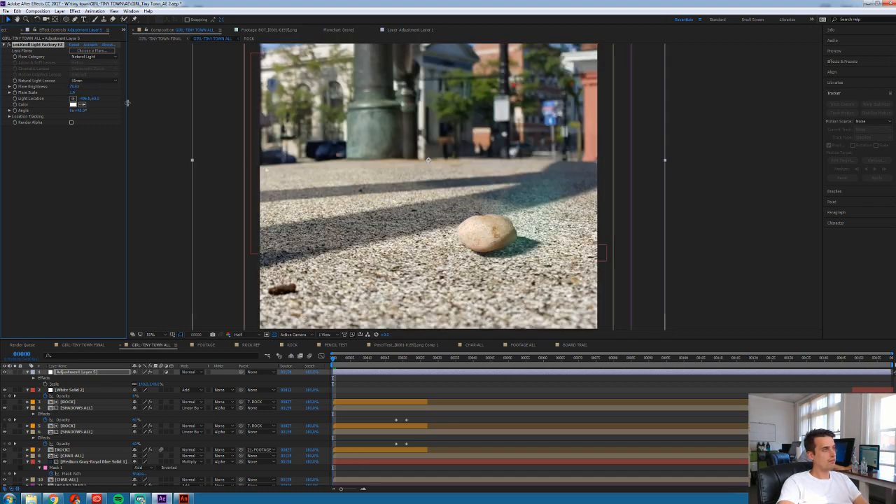
scroll(391, 148, "down", 2)
key("space")
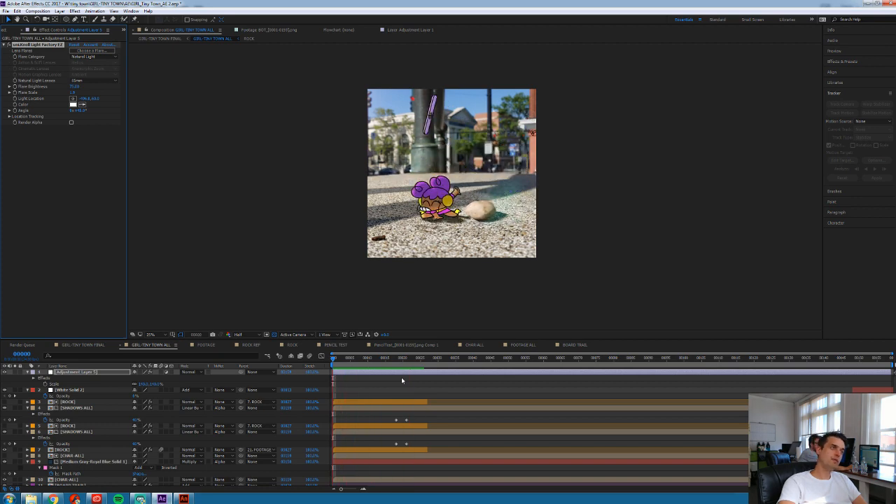
key("space")
left_click(82, 344)
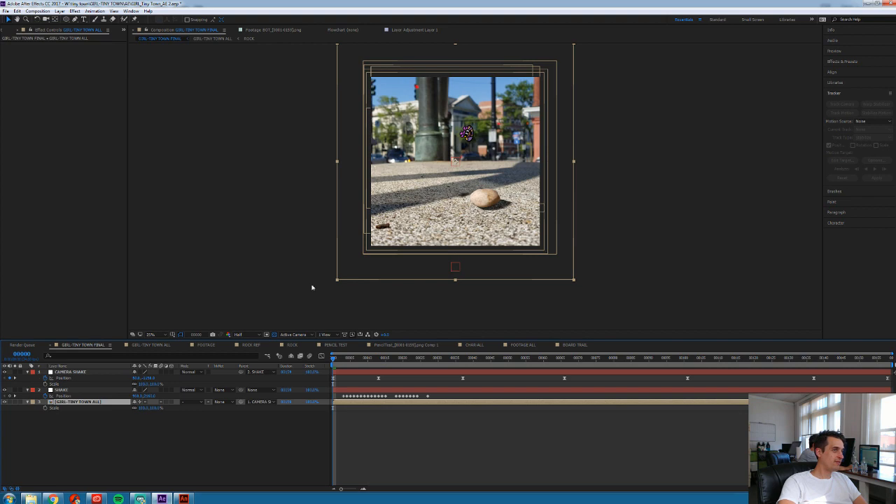
Preview the whole GIRL-TINY TOWN FINAL animation, then stop playback with the time indicator at frame 28
scroll(468, 208, "up", 2)
scroll(503, 203, "down", 2)
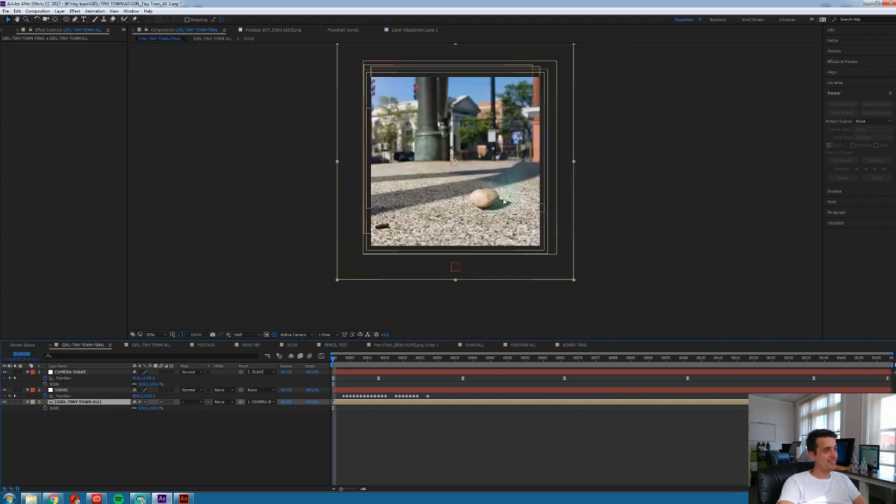
key("space")
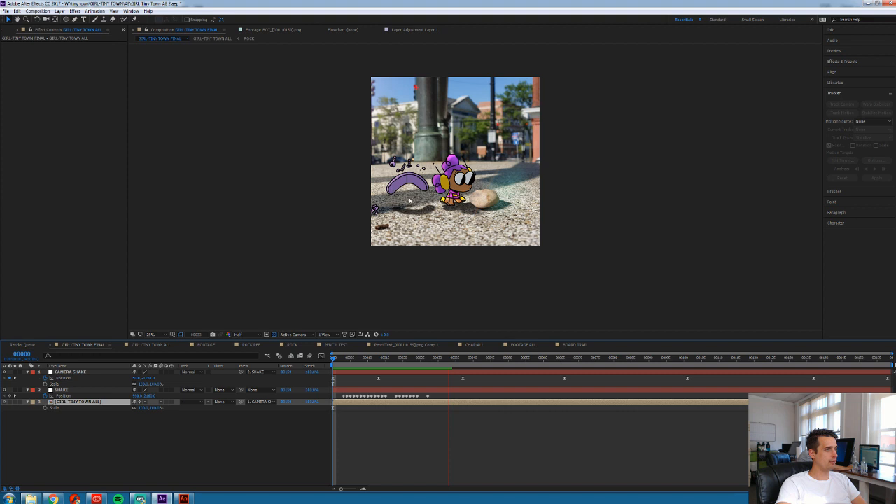
left_click(433, 360)
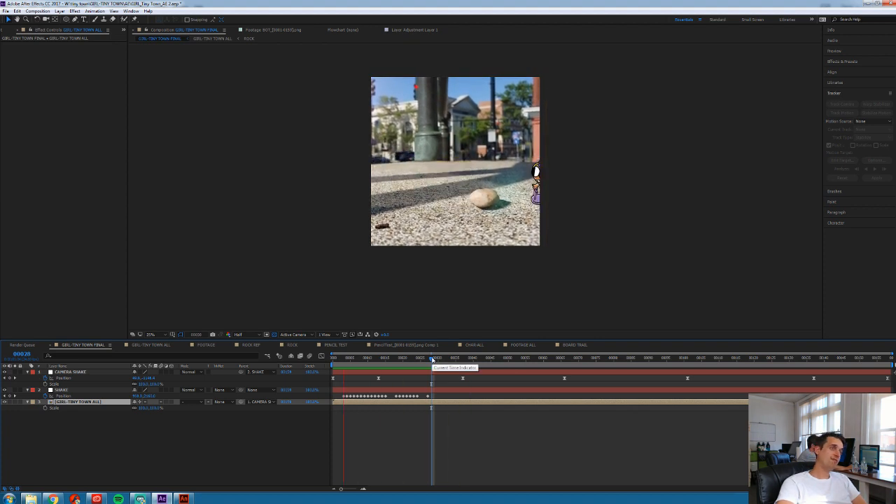
key("space")
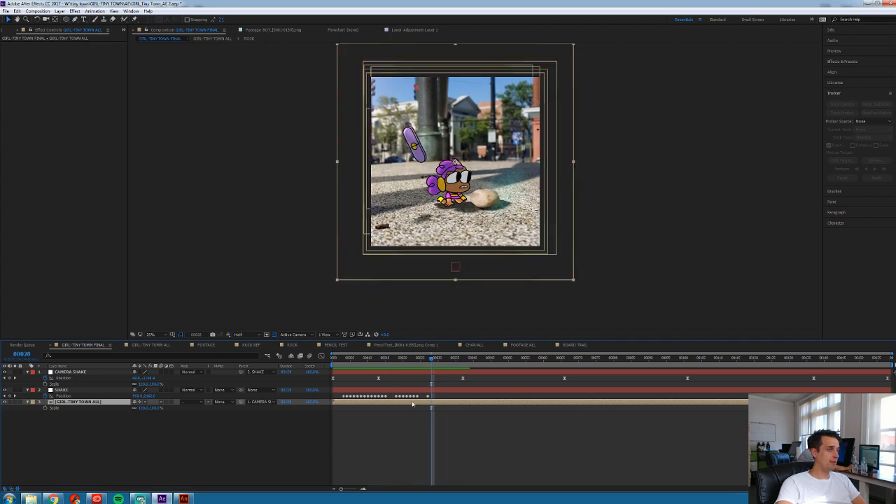
Open the GIRL-TINY TOWN ALL precomp at its first frame and rename the flare adjustment layer as LENS FLARE
double_click(413, 403)
key("Home")
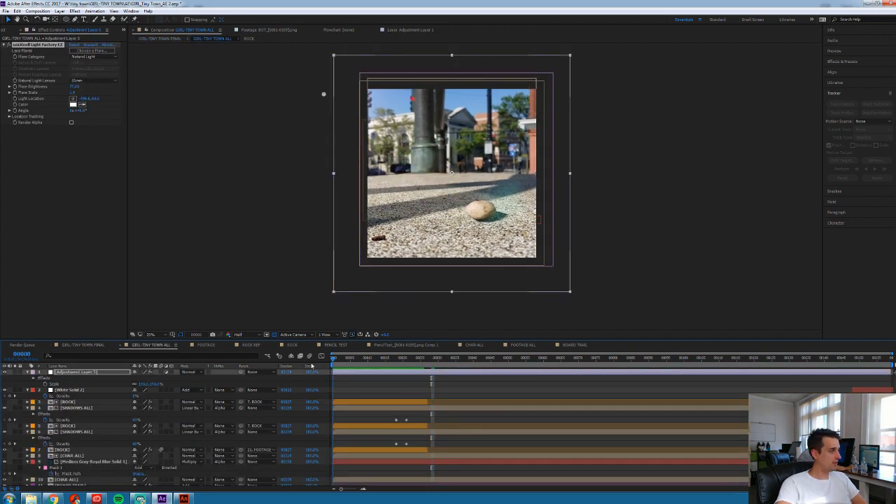
key("Return")
key("BackSpace")
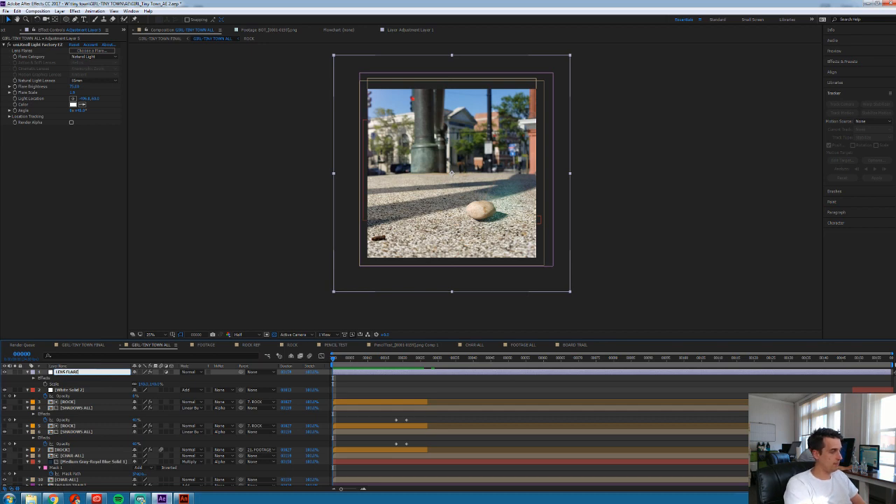
key("Return")
Add a null layer directly above White Solid 2 and name it BLUR
left_click(73, 390)
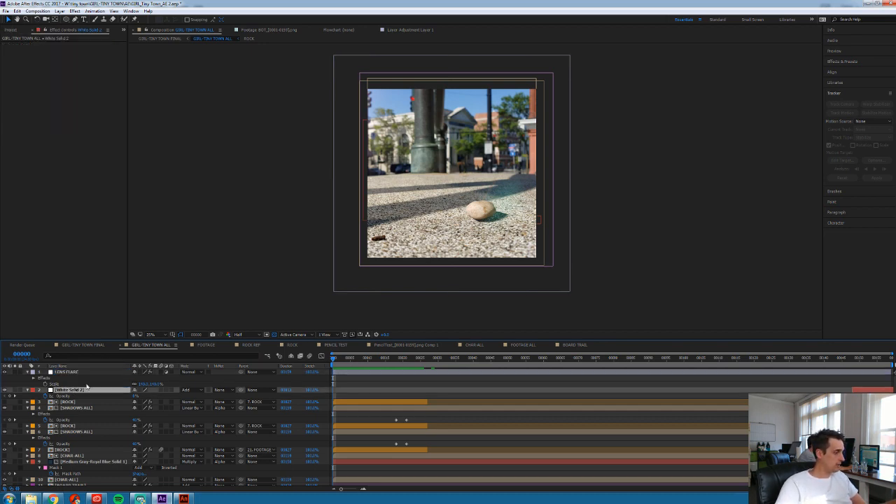
key("ctrl+alt+shift+y")
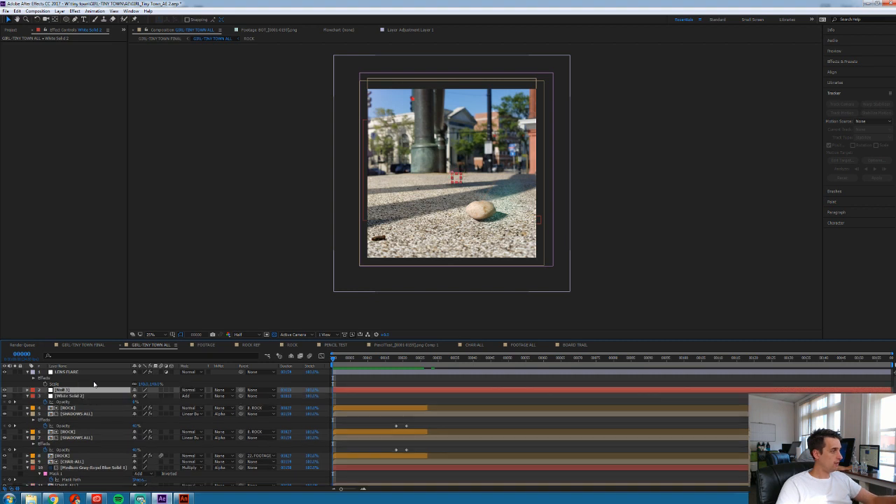
key("Return")
type("C")
type("LUR")
key("Return")
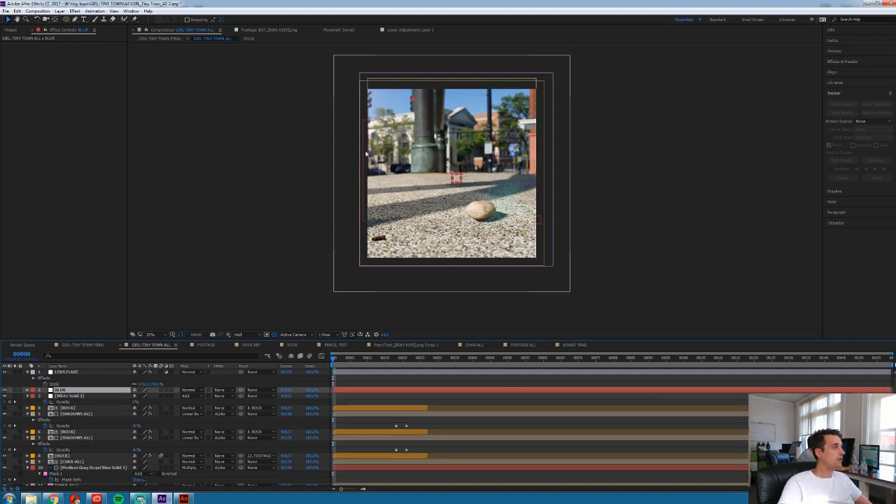
Draw a wide rectangular mask over the pavement foreground on the BLUR null and feather it 20 pixels
left_click(66, 20)
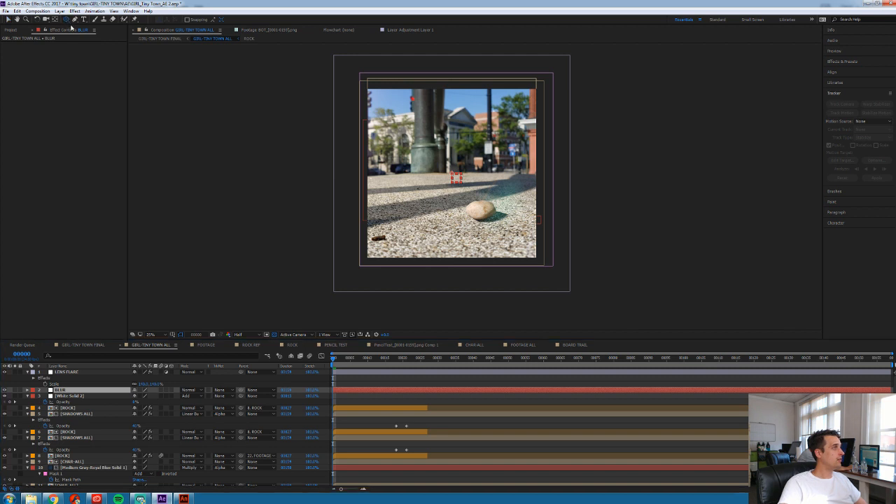
left_click(90, 21)
left_click_drag(332, 287, 605, 215)
key("f")
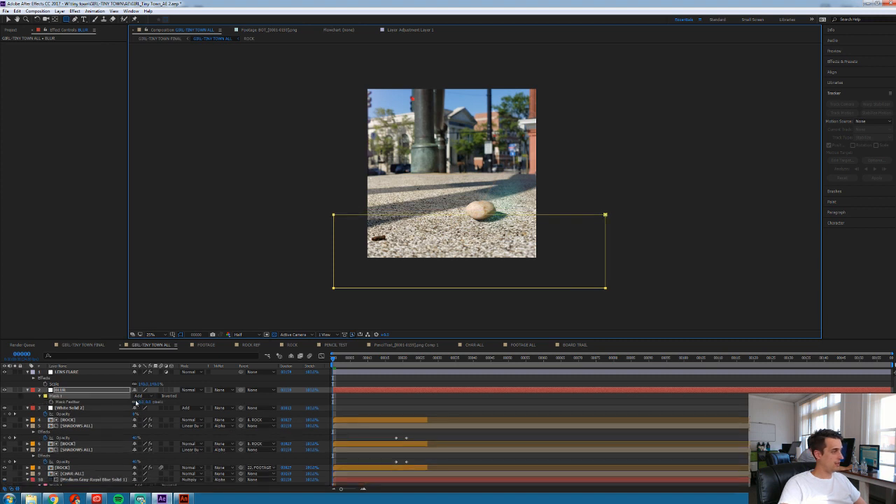
left_click(144, 401)
type("20")
key("Return")
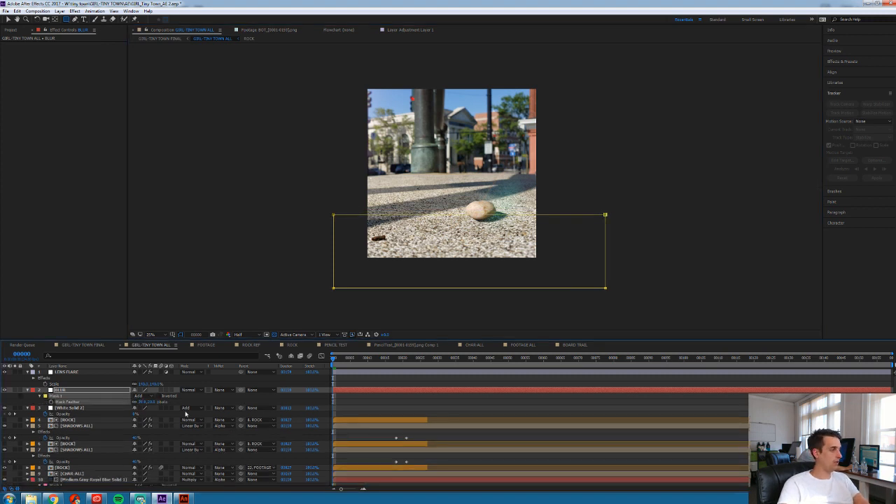
Apply a Gaussian Blur to the BLUR null and enable Repeat Edge Pixels
left_click(75, 11)
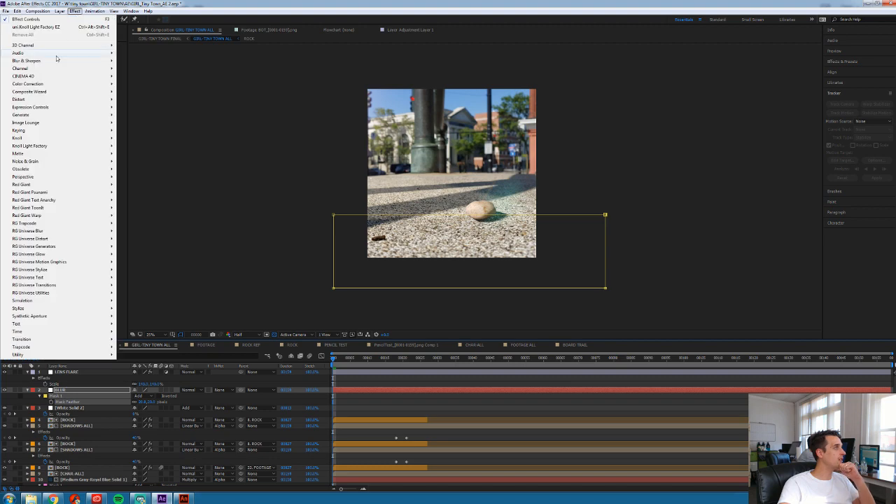
mouse_move(42, 61)
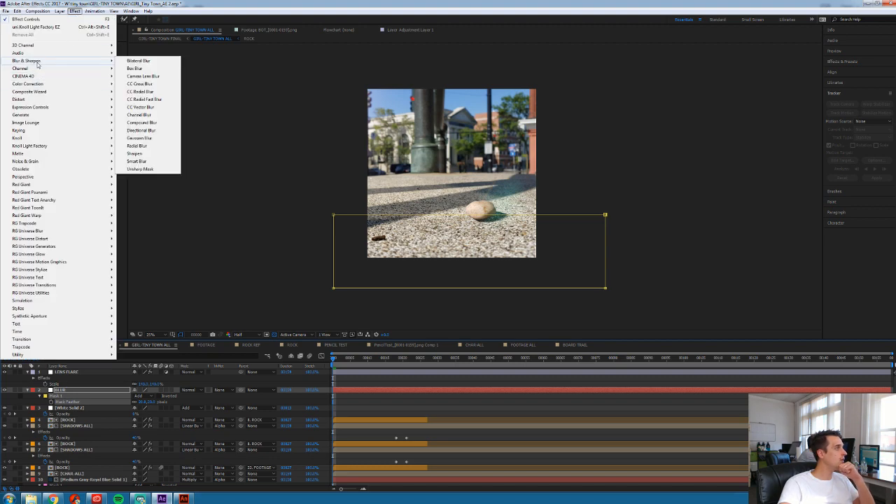
left_click(151, 138)
left_click(71, 63)
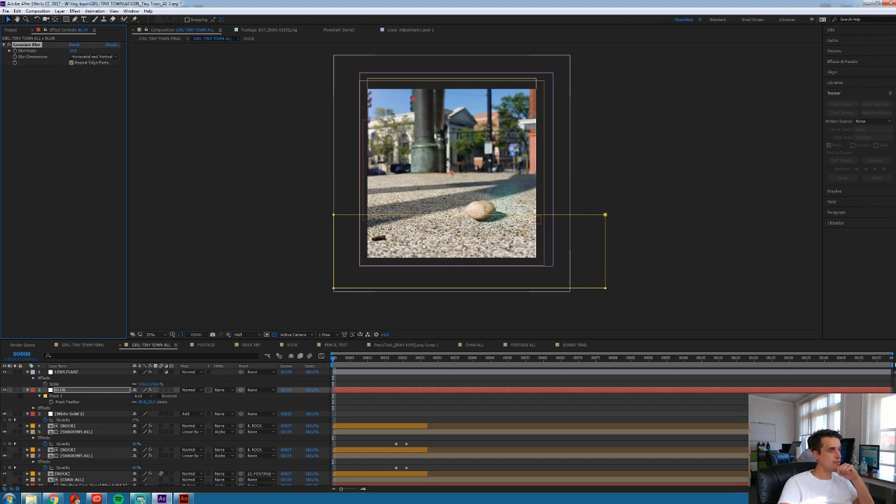
Move the Gaussian Blur effect from the null onto a new adjustment layer named BLUR, placed directly above it
left_click(78, 391)
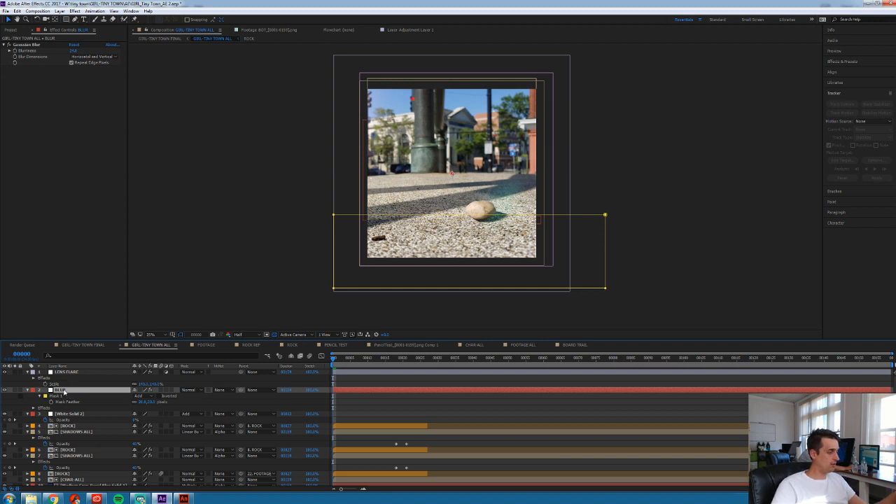
left_click(27, 44)
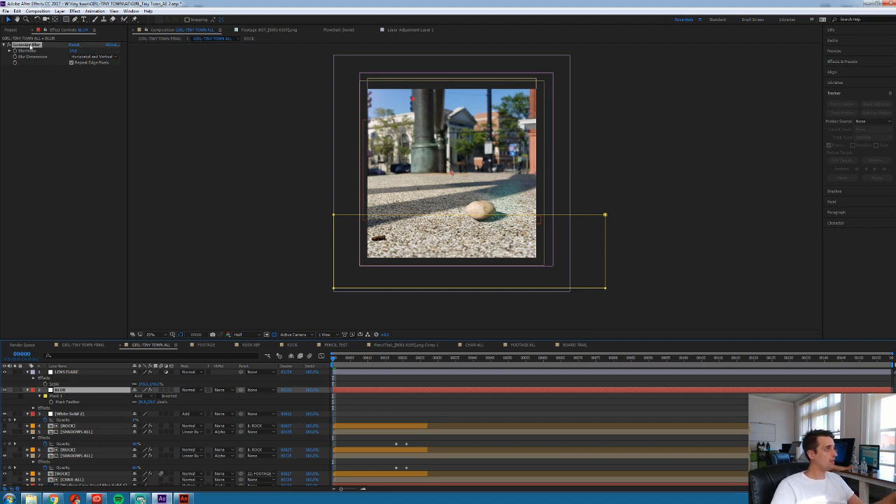
key("Delete")
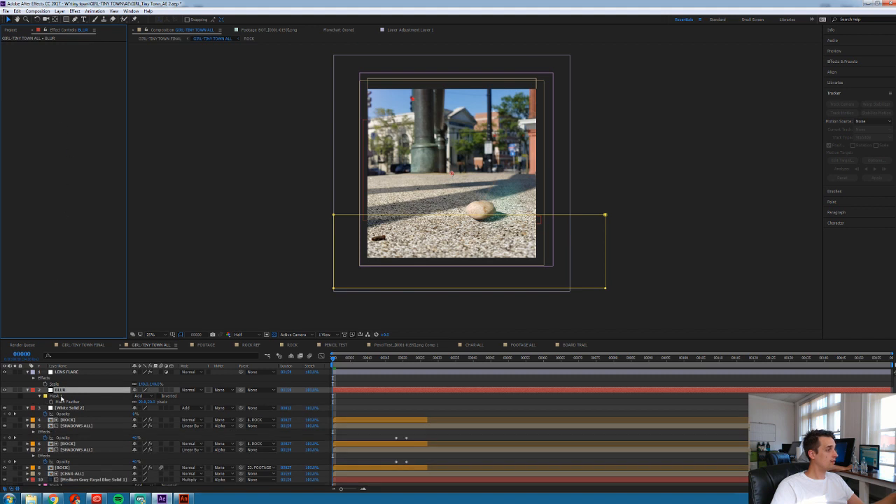
key("ctrl+alt+y")
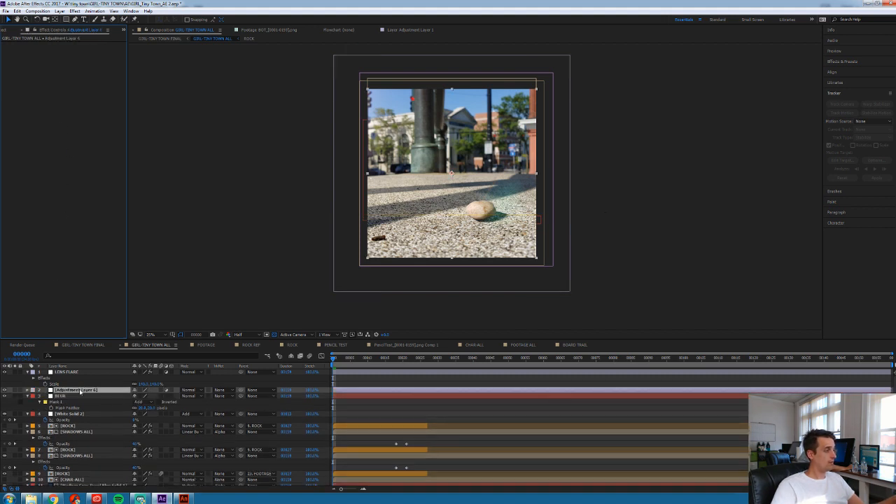
key("Return")
type("BLUR")
key("Return")
key("ctrl+v")
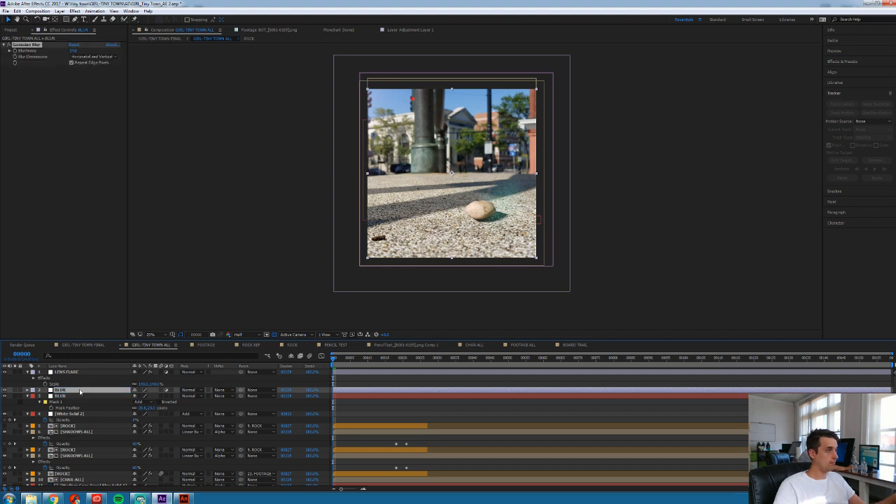
Copy the null's mask feather setting onto the BLUR adjustment layer and delete the null
left_click(67, 396)
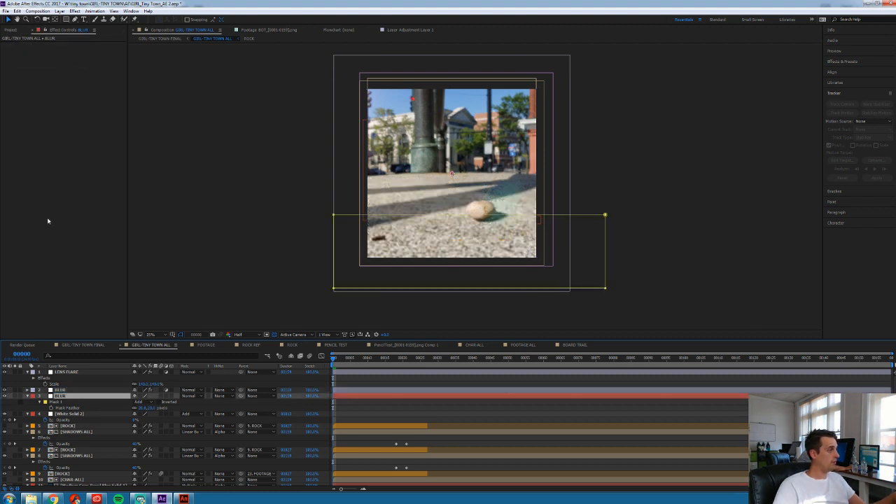
left_click(67, 407)
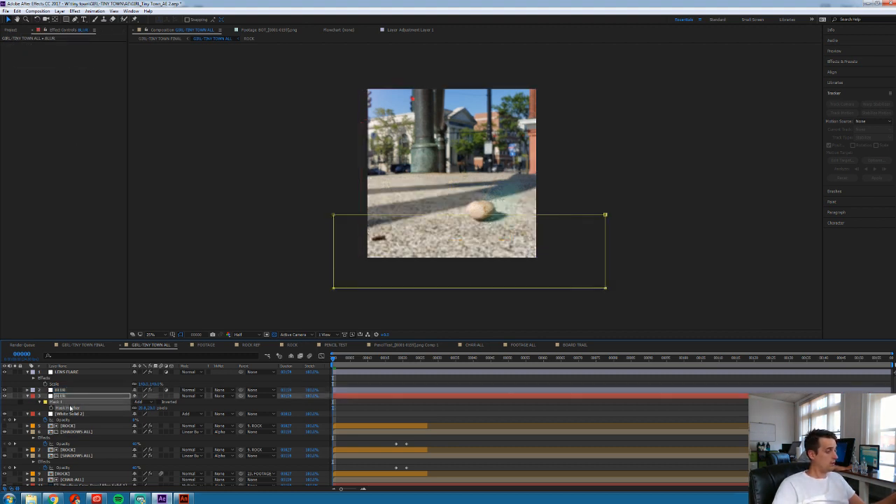
left_click(65, 392)
left_click(68, 396)
key("Delete")
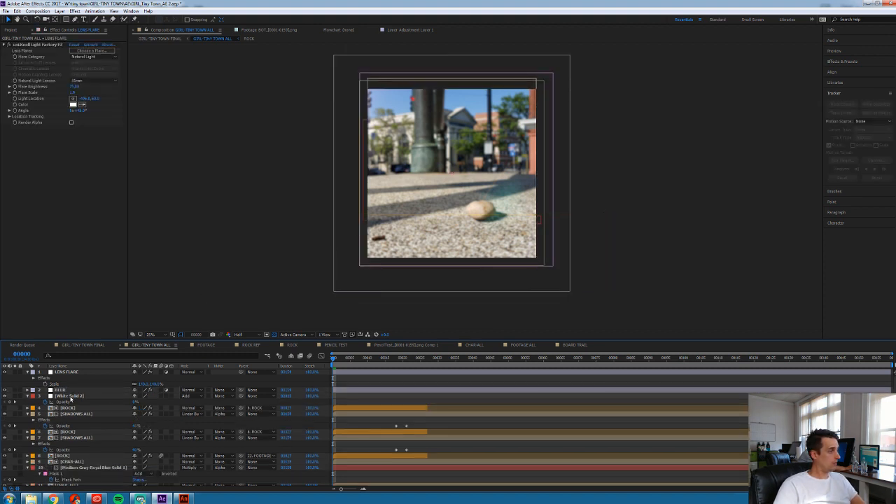
Lower the BLUR adjustment layer's mask top edge to the rock's base and feather the mask about 100 pixels
left_click(77, 390)
key("m")
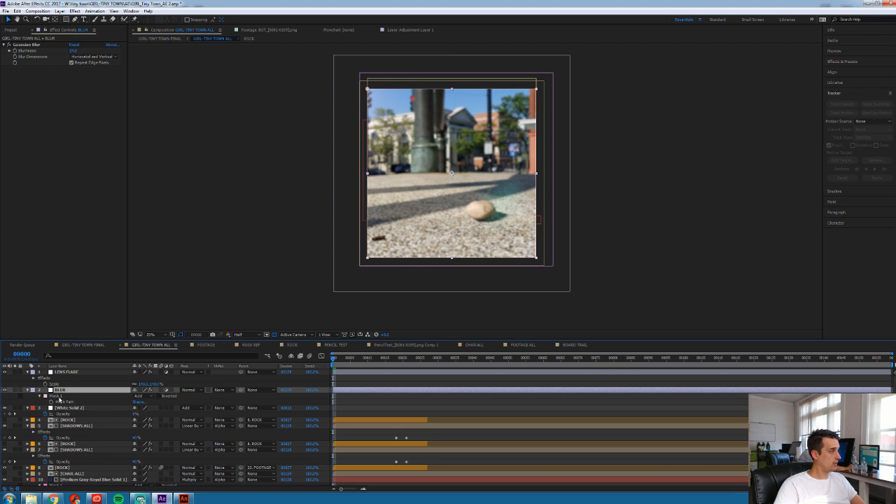
left_click(61, 397)
double_click(365, 91)
left_click_drag(451, 89, 455, 217)
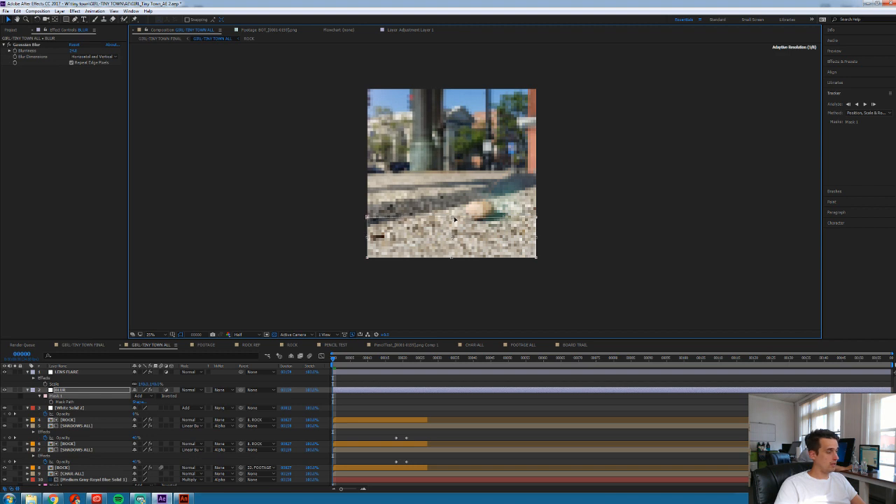
key("period")
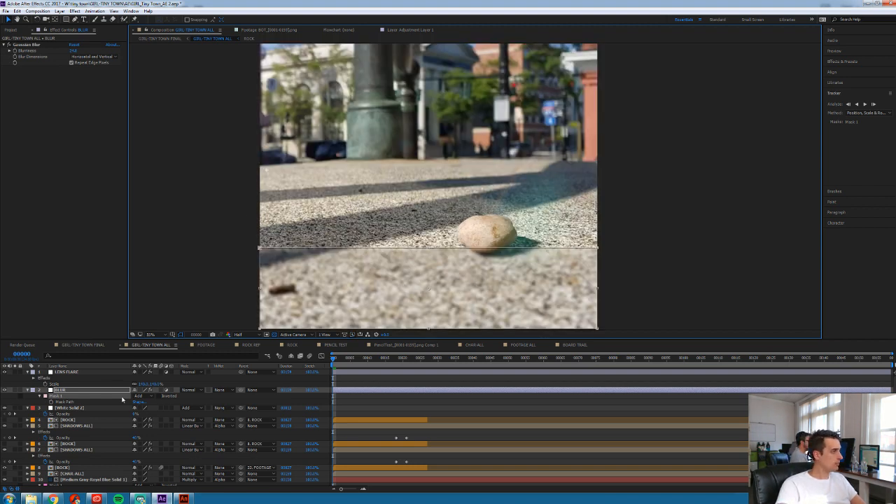
key("f")
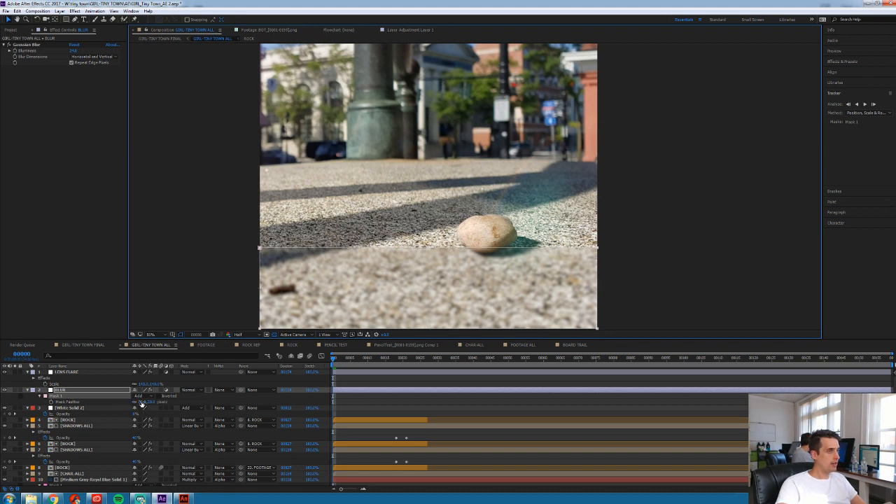
left_click_drag(142, 405, 153, 405)
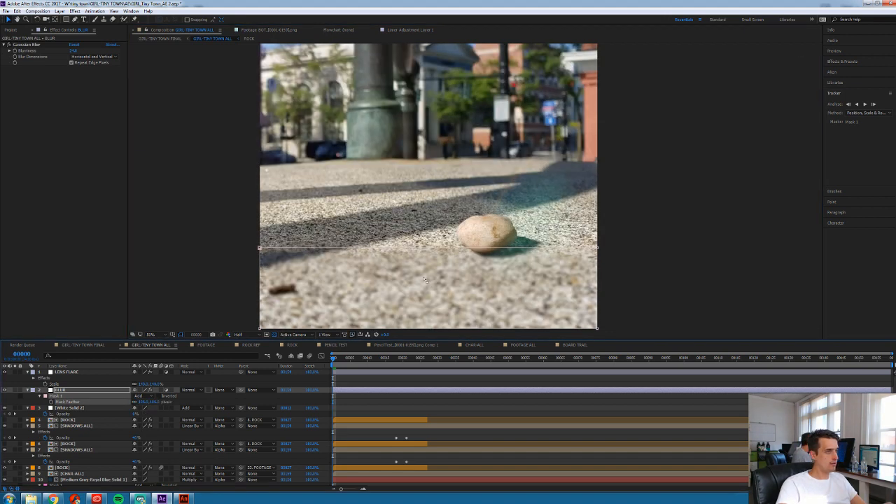
Set the Gaussian Blur's blurriness to 10 and nudge the mask's upper-left corner slightly outward
left_click(74, 51)
type("10")
key("Return")
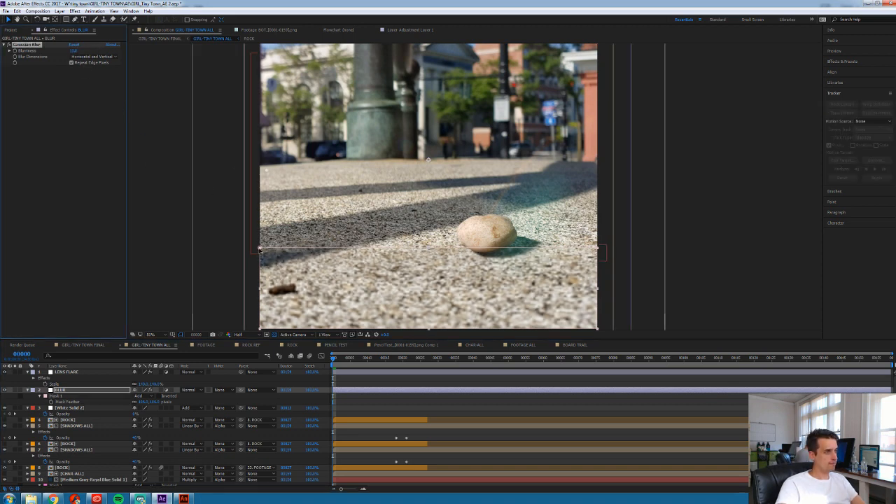
left_click_drag(259, 248, 258, 246)
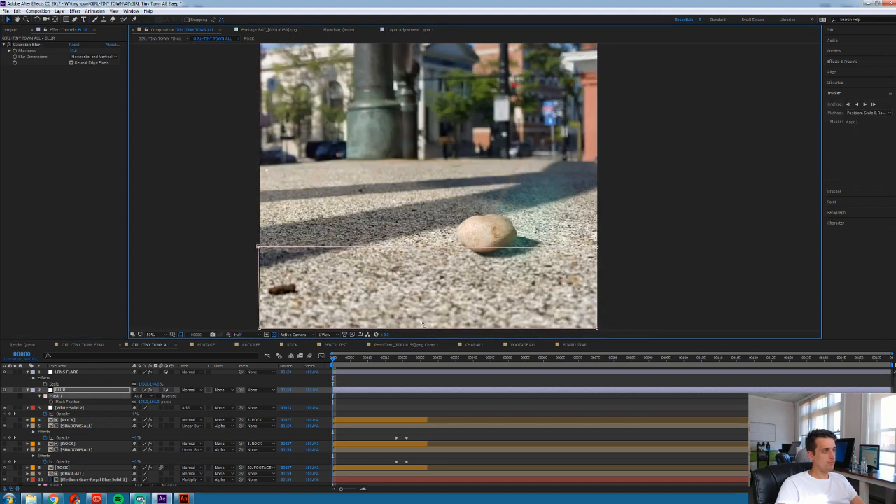
Scrub through the animation and check the foreground blur against the girl and her shadow at frames 44, 118 and 142
left_click_drag(467, 359, 488, 358)
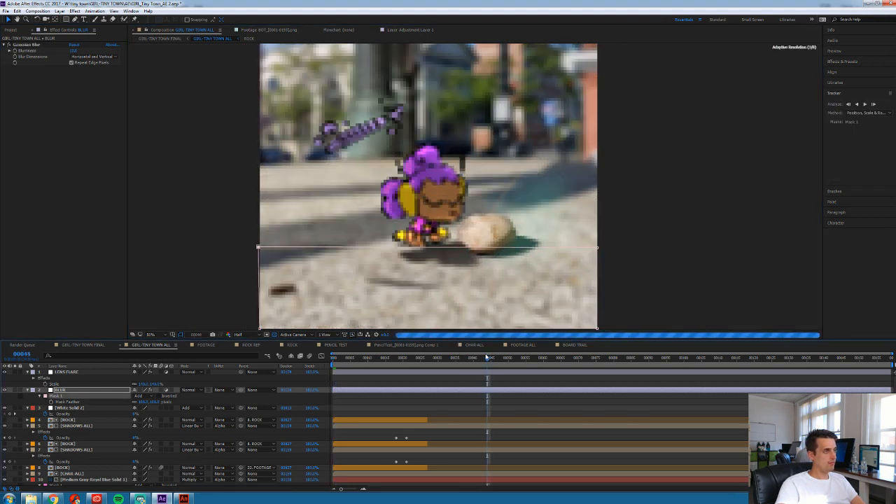
left_click(423, 408)
key("space")
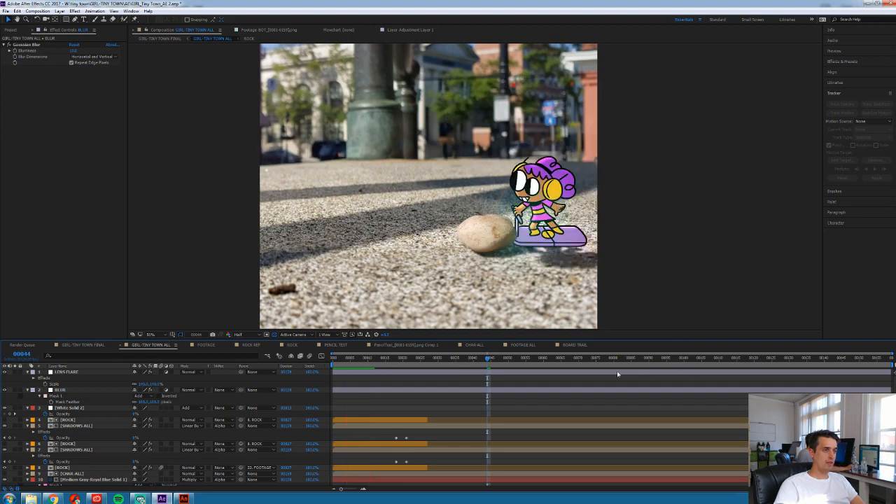
left_click_drag(611, 361, 748, 358)
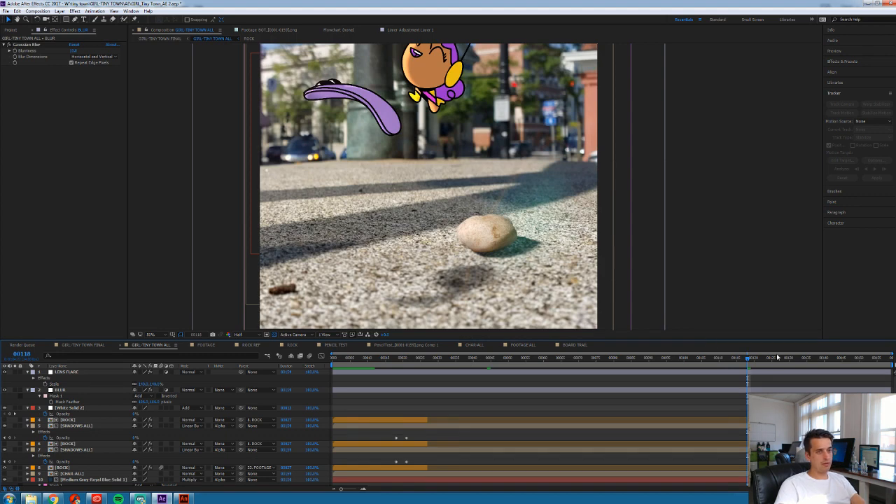
left_click_drag(783, 359, 832, 362)
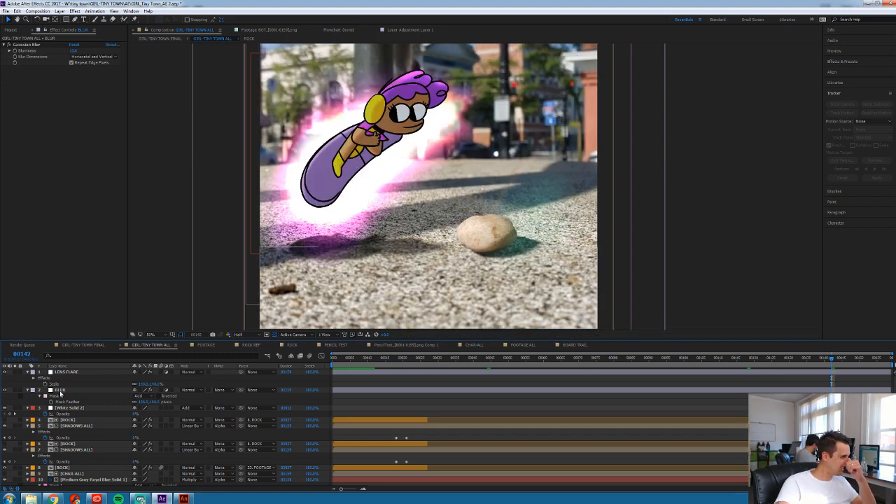
scroll(61, 393, "down", 1)
scroll(61, 395, "up", 1)
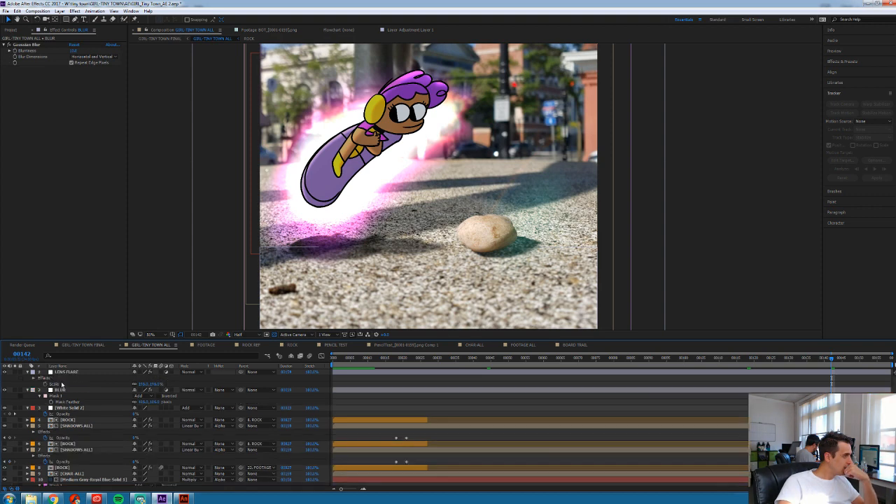
Rename the BLUR adjustment layer FG BLUR
left_click(62, 391)
key("Return")
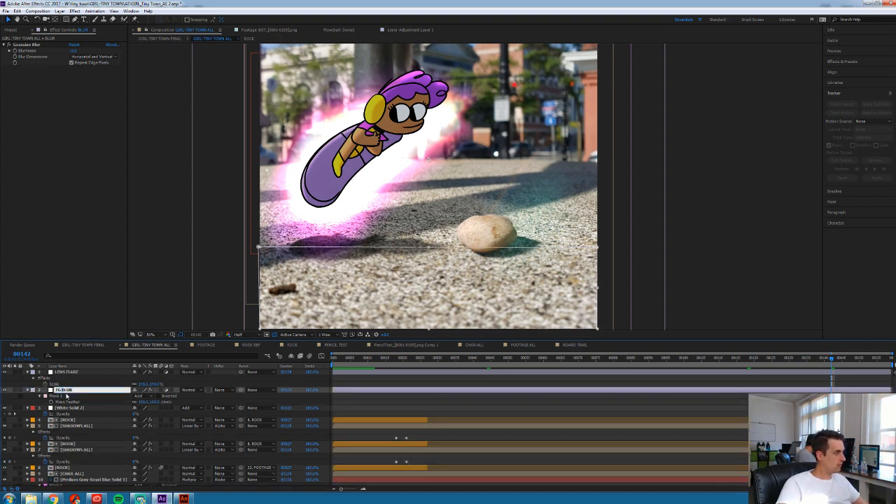
key("Return")
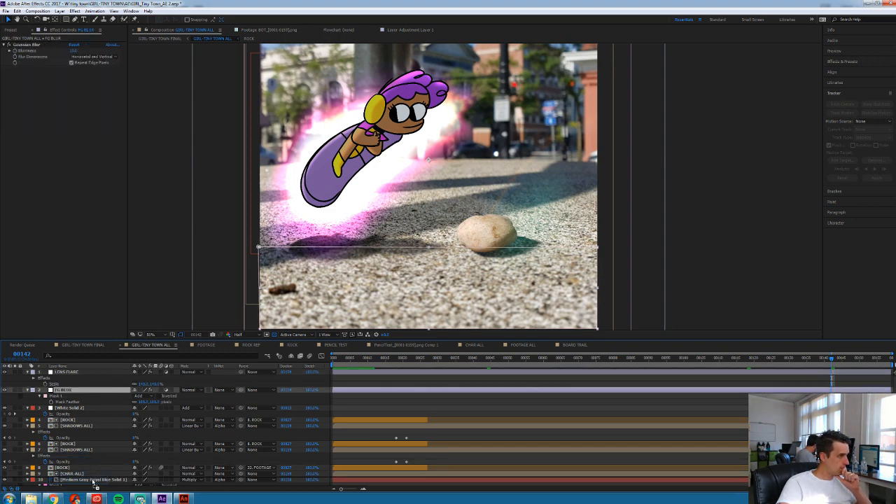
Move the FG BLUR layer down the layer stack, placing it between BOARD TRAIL and BG FX
scroll(92, 487, "down", 3)
scroll(95, 465, "down", 5)
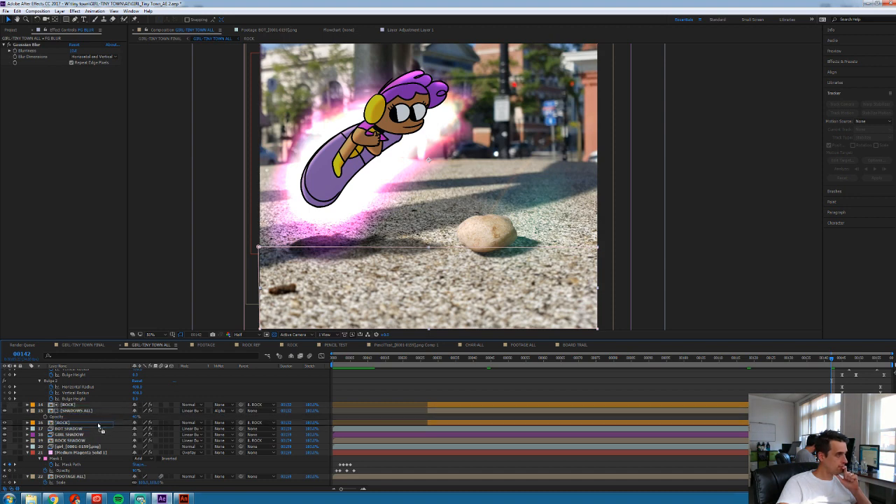
scroll(101, 367, "up", 1)
scroll(105, 420, "up", 5)
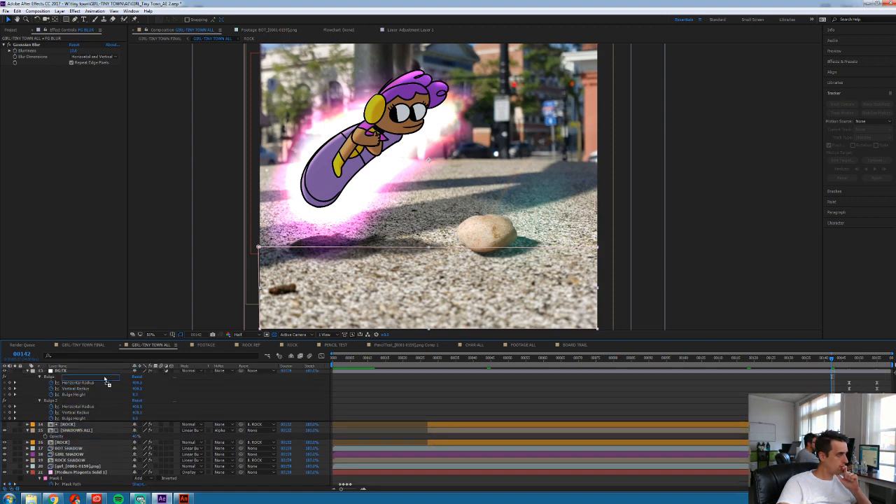
left_click(112, 441)
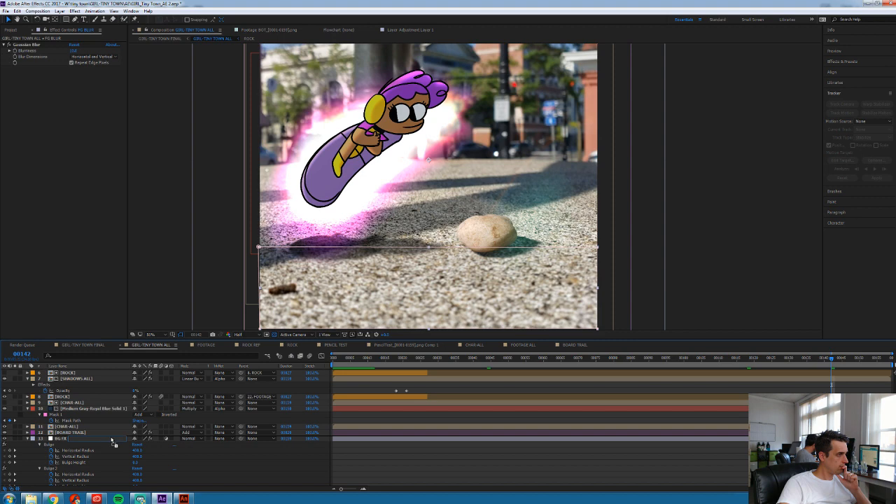
key("ctrl+v")
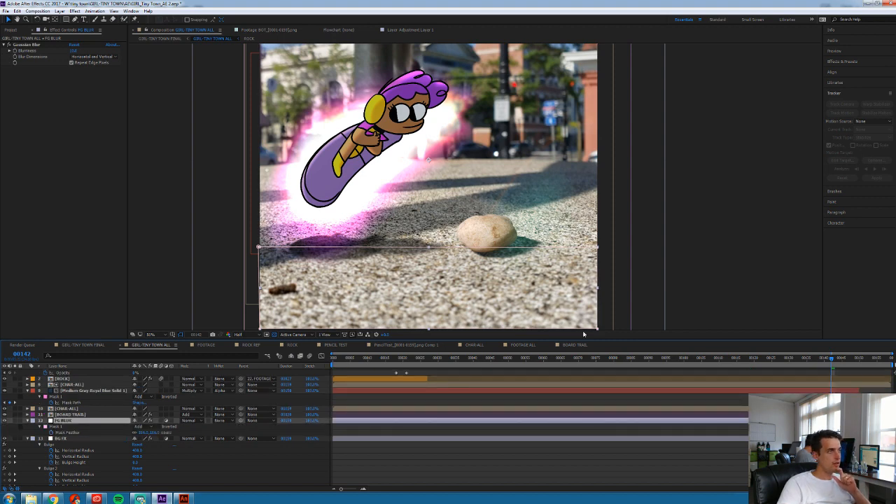
Go to frame 147 and preview the animation to check the foreground blur beneath the characters
left_click_drag(835, 361, 844, 362)
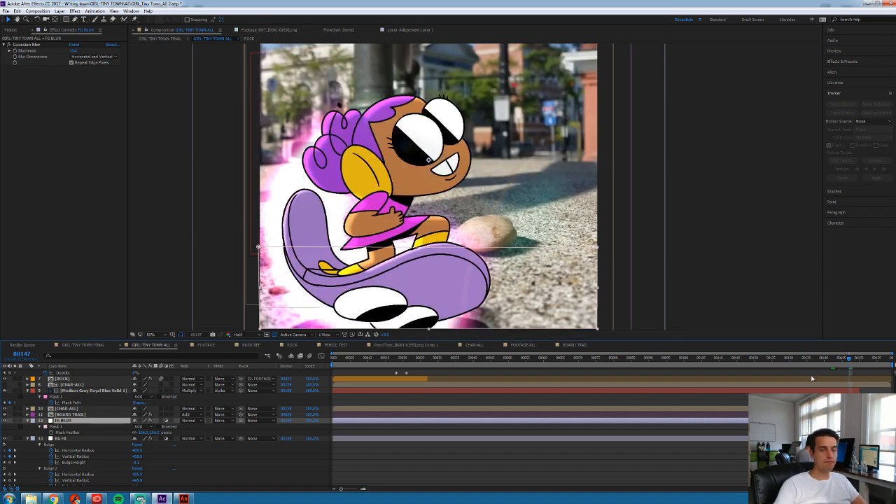
key("space")
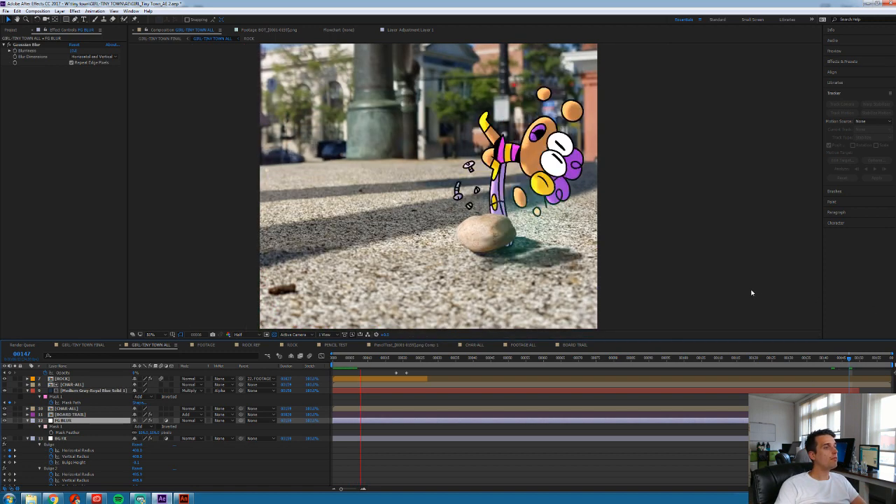
key("space")
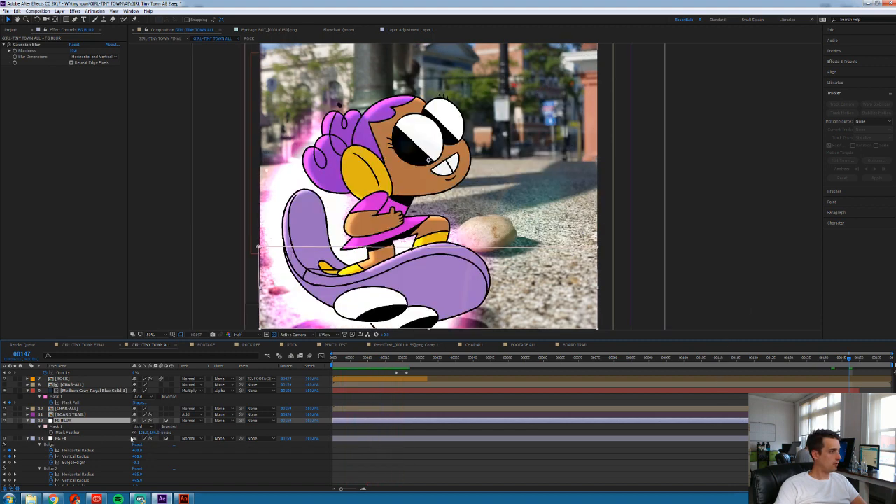
Set FG BLUR's Gaussian Blur blurriness to 5 and its mask feather to 75 pixels
left_click(74, 50)
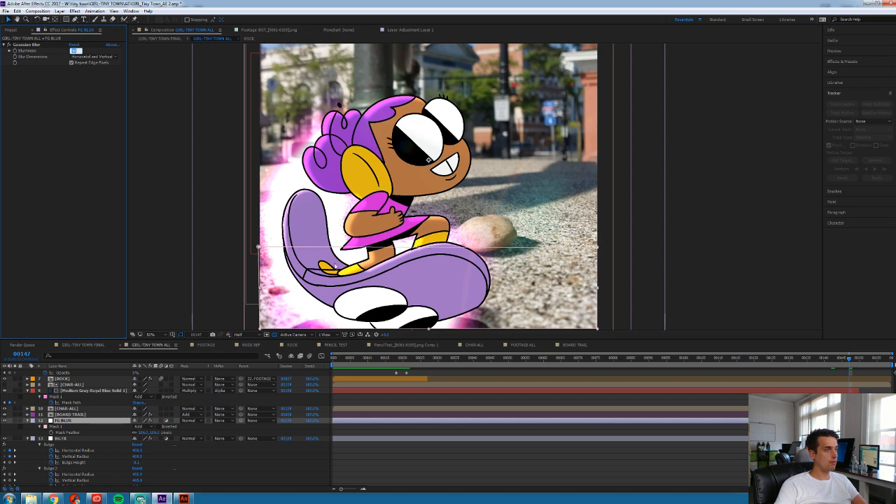
type("50")
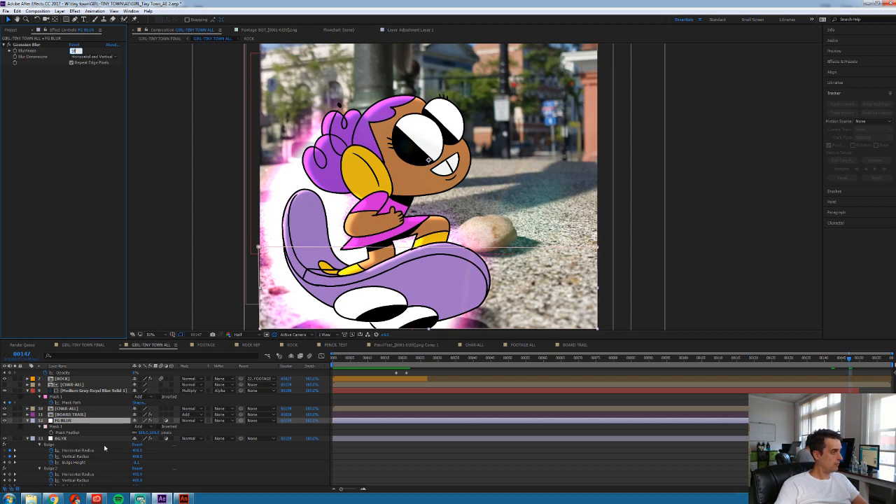
key("Return")
left_click(143, 433)
type("25")
key("Return")
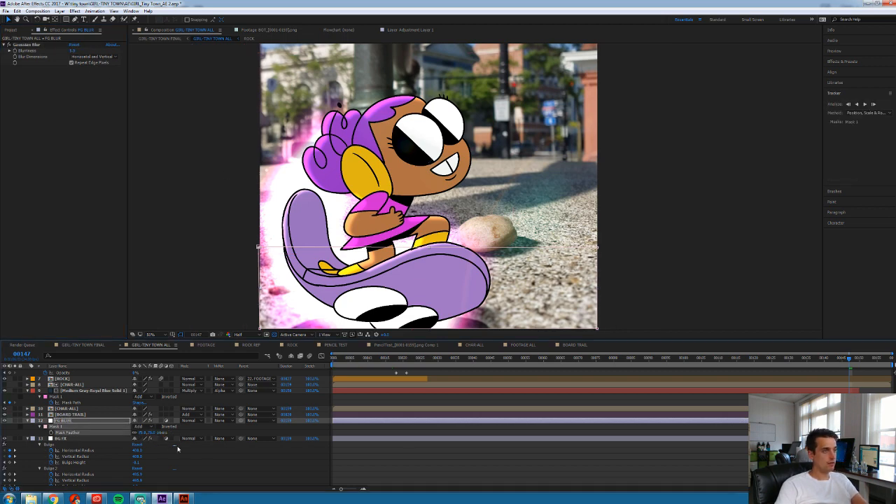
Raise the upper edge of the FG BLUR mask slightly and deselect the layer
left_click(452, 250)
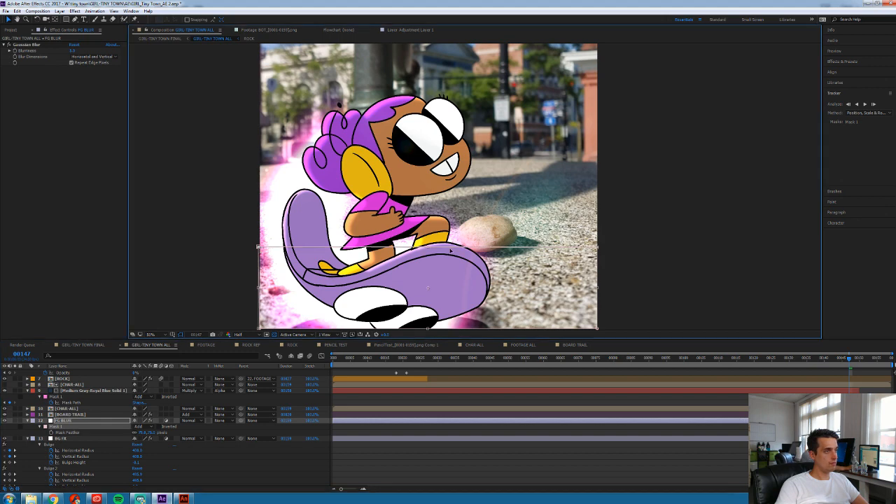
left_click_drag(429, 247, 429, 243)
left_click(434, 452)
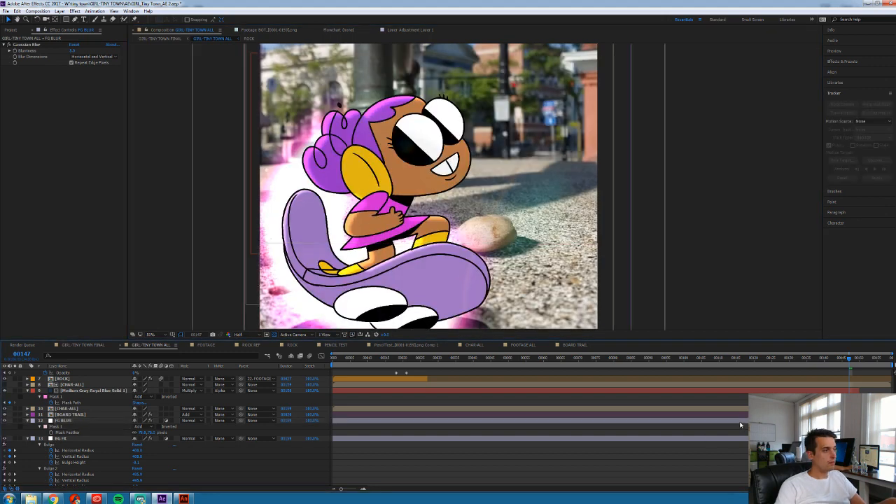
Duplicate the FG BLUR layer and nudge the copy down so its blur covers only the nearest ground
left_click(436, 421)
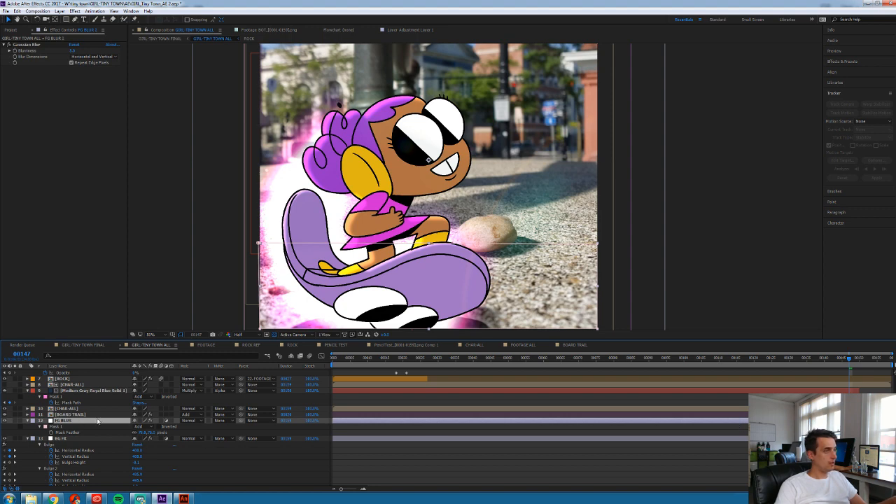
key("ctrl+d")
key("shift+Down")
key("shift+Down")
key("shift+Down")
key("shift+Down")
key("shift+Down")
key("shift+Down")
key("shift+Down")
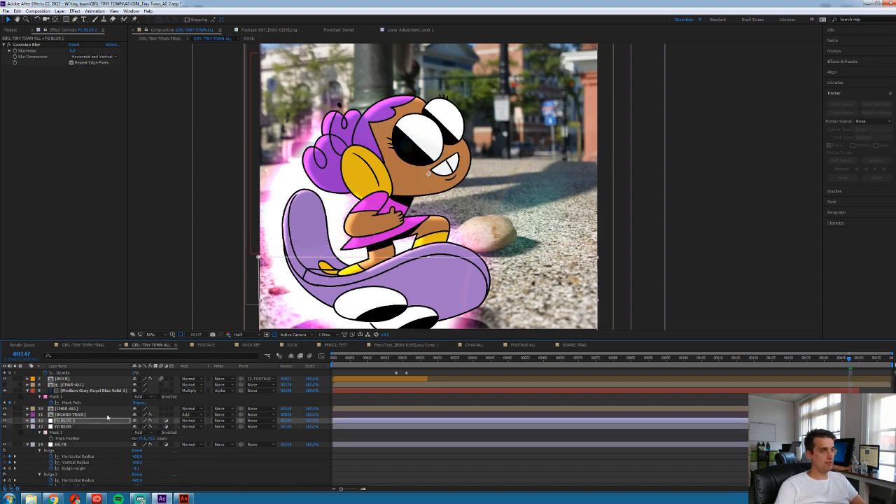
key("shift+Down")
key("shift+Down")
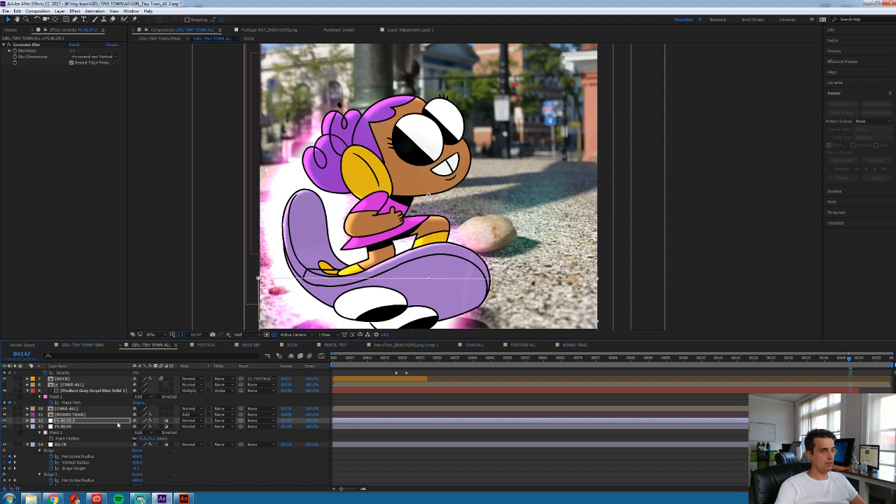
key("shift+Up")
Preview the animation at a smaller magnification to judge the two stacked foreground blurs
key("space")
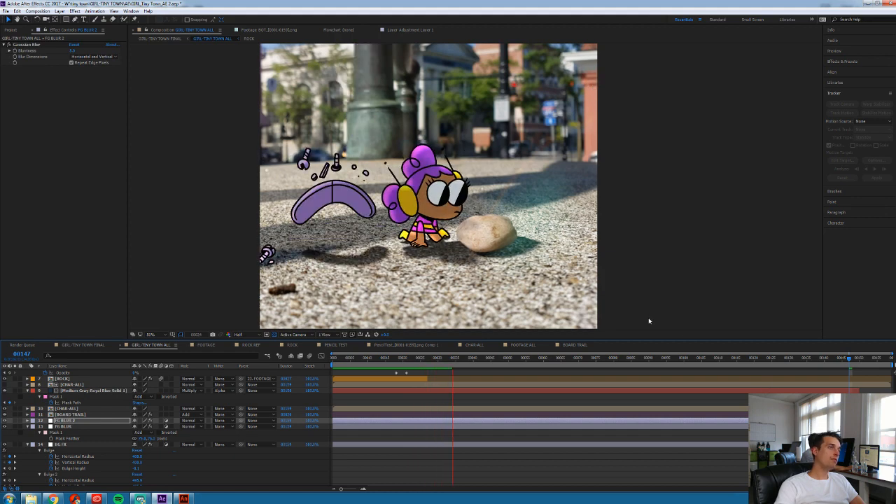
key("comma")
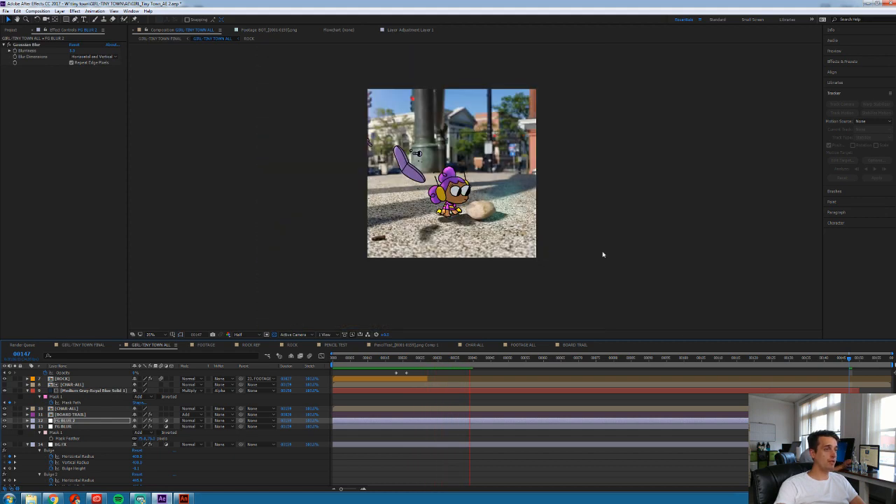
key("space")
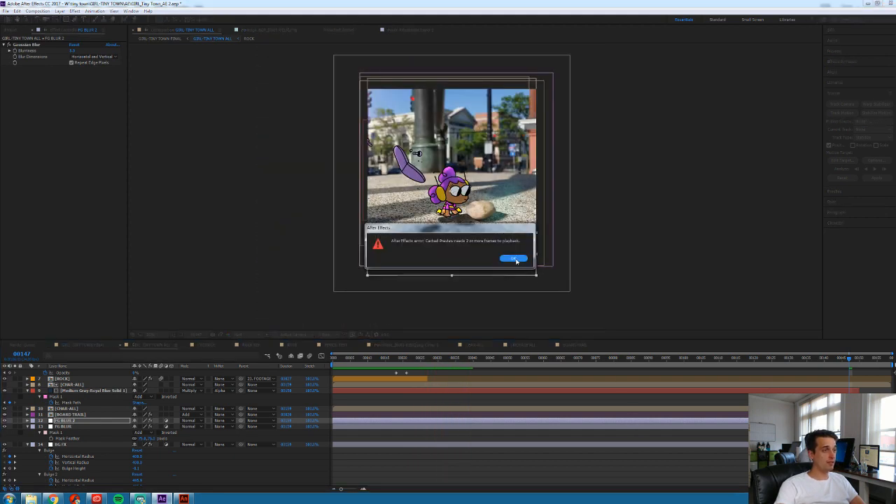
left_click(518, 262)
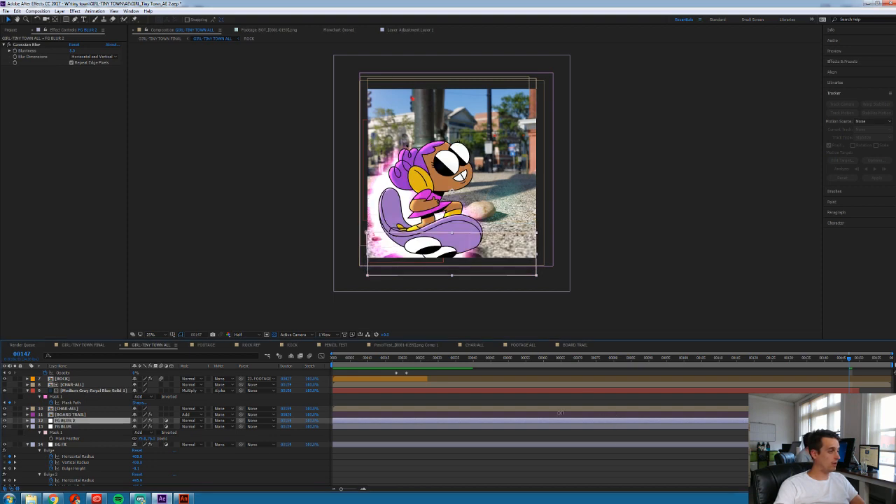
Set the Gaussian Blur blurriness on FG BLUR 2 to 8
key("s")
left_click(73, 51)
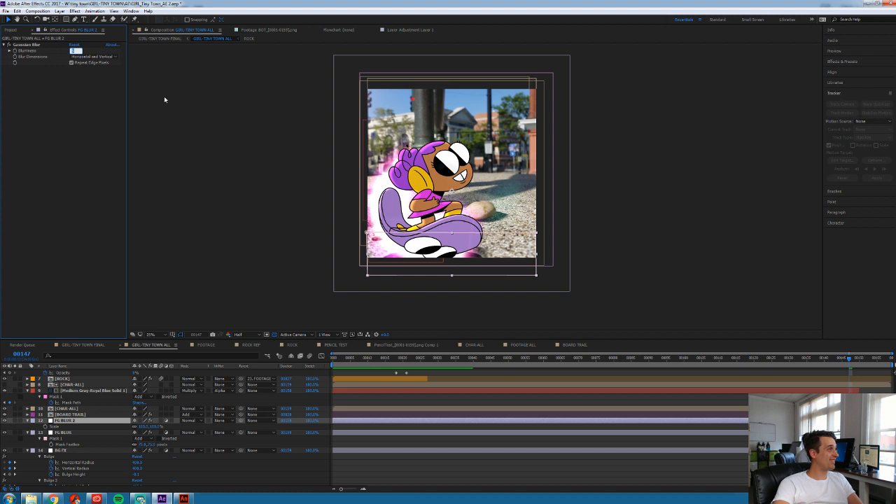
type("8")
key("Return")
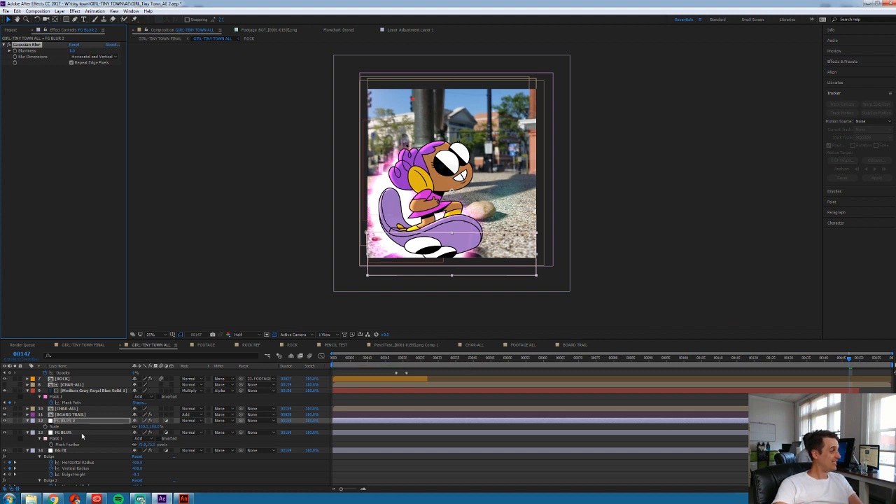
Set the Gaussian Blur blurriness on the original FG BLUR layer to 10
left_click(81, 433)
left_click(73, 50)
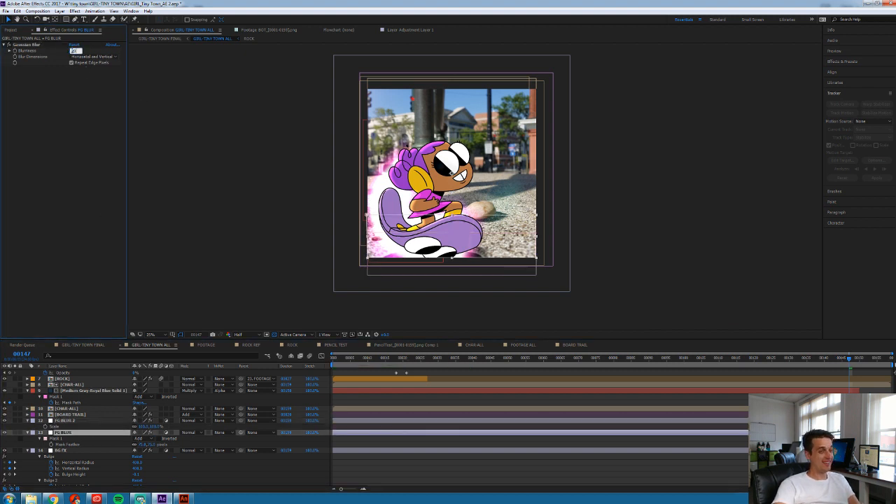
type("10")
key("Return")
scroll(494, 198, "up", 2)
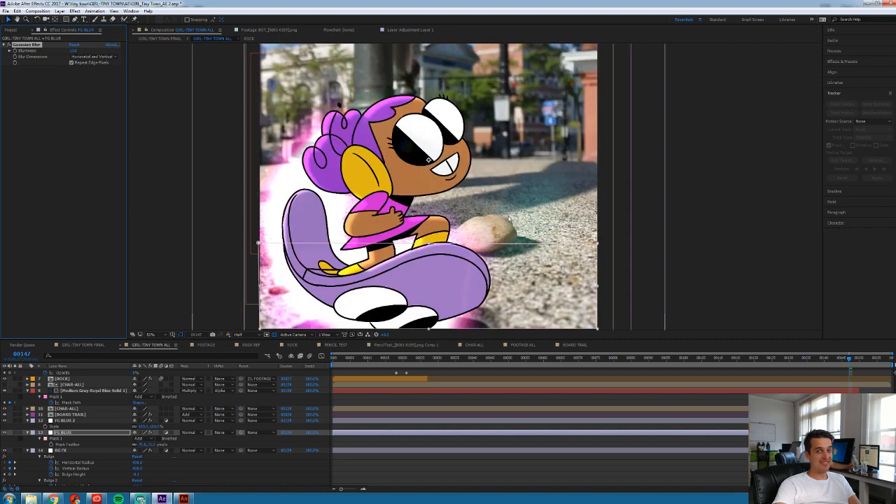
scroll(508, 219, "down", 2)
scroll(508, 219, "up", 2)
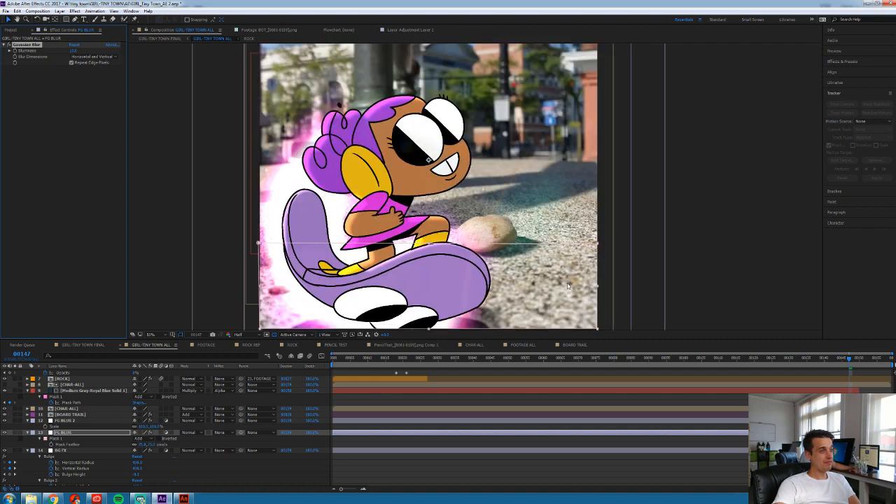
Scrub back to frame 55 and inspect the graduated foreground blur with all layers deselected
left_click_drag(664, 359, 518, 390)
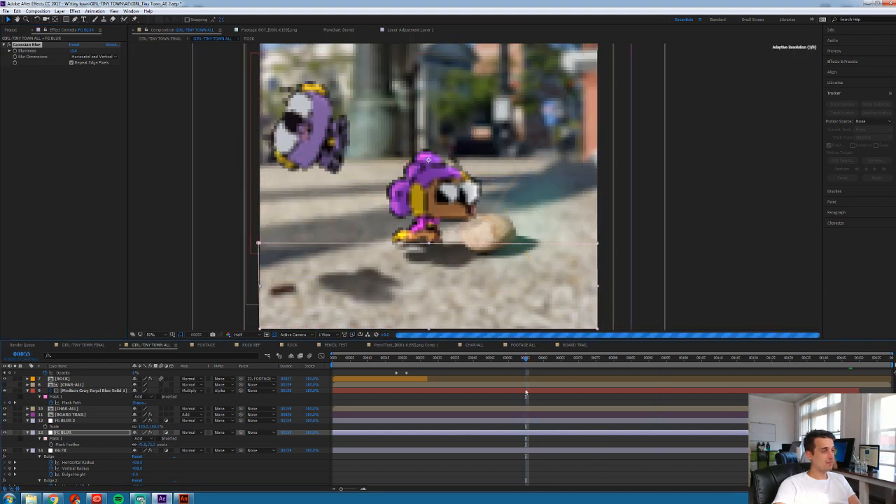
left_click(468, 428)
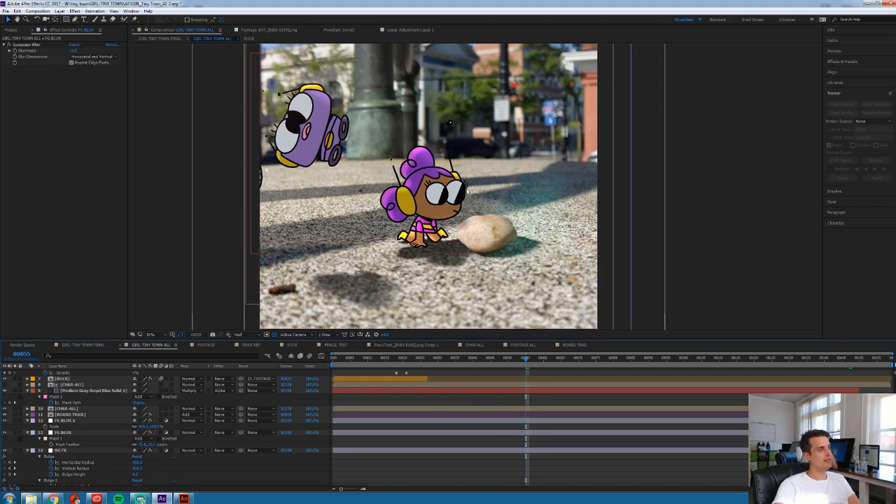
scroll(450, 163, "down", 2)
scroll(450, 163, "up", 2)
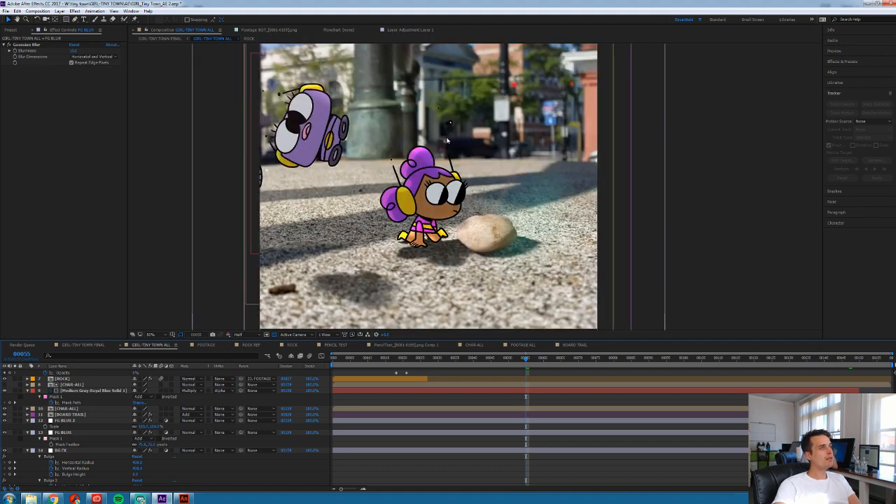
Create a medium grayish-blue solid directly above the FOOTAGE ALL layer
scroll(403, 434, "down", 5)
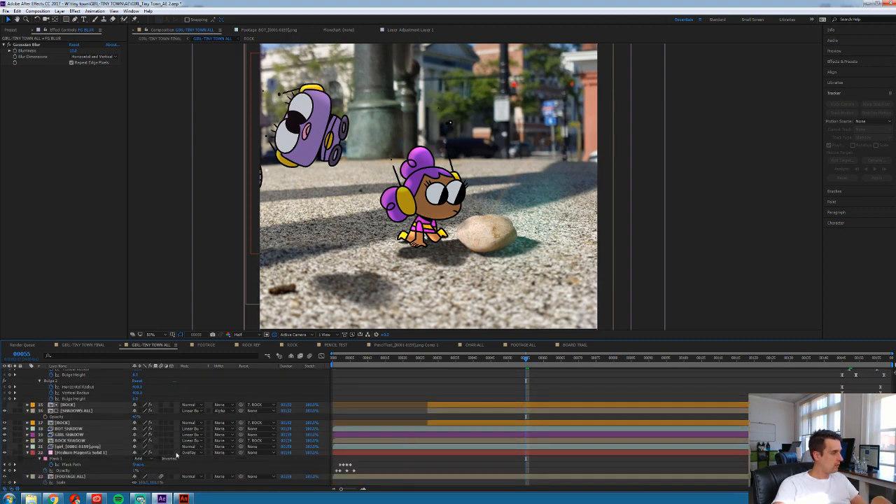
left_click(73, 477)
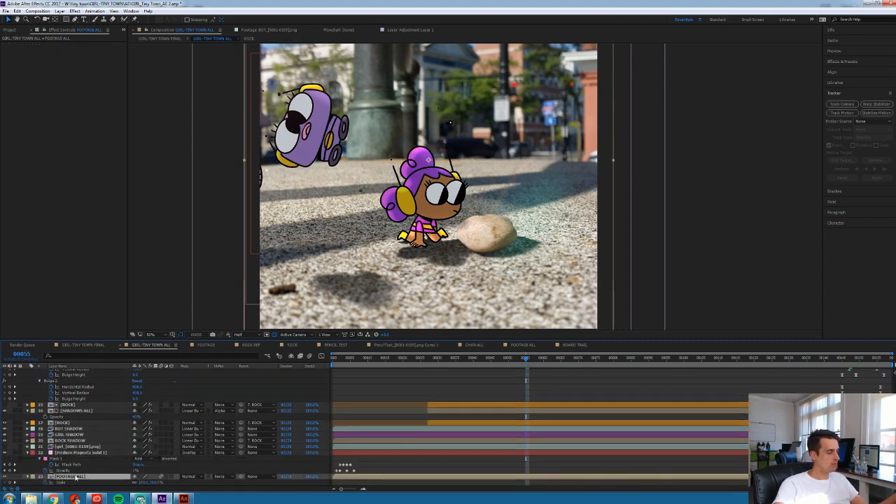
key("ctrl+y")
left_click(100, 187)
left_click_drag(110, 107, 112, 84)
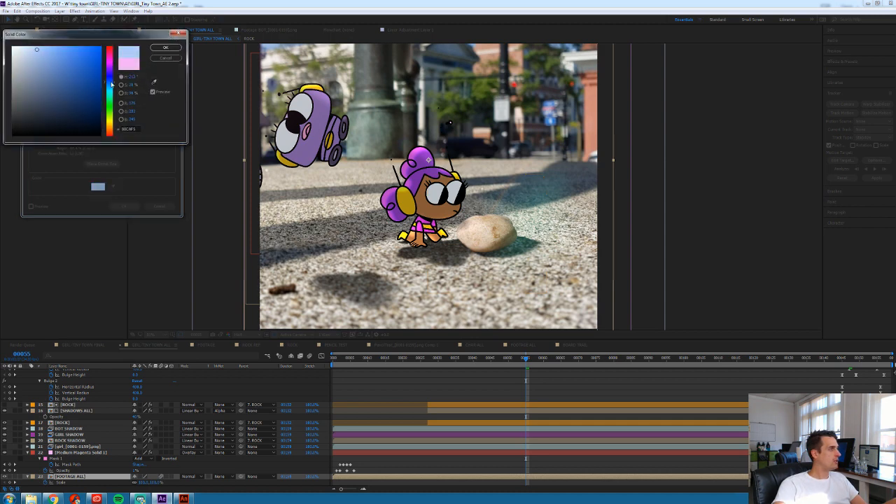
left_click_drag(39, 66, 39, 73)
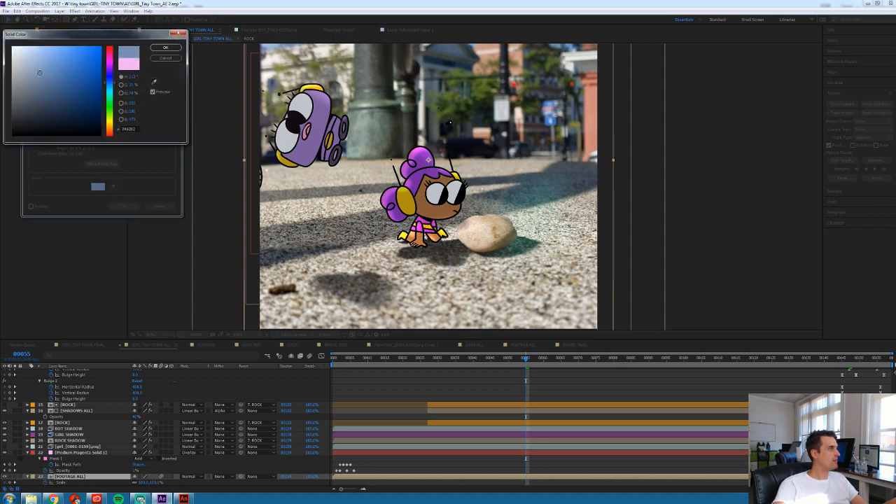
left_click(166, 47)
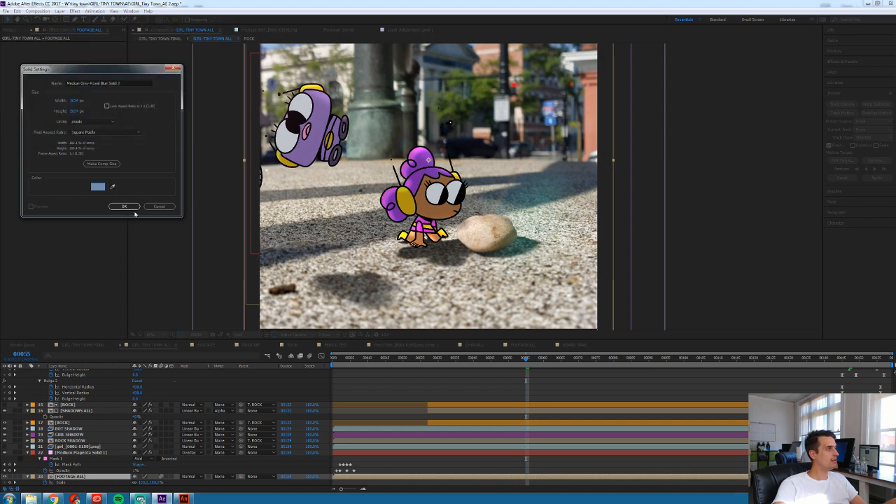
left_click(127, 208)
scroll(352, 106, "down", 2)
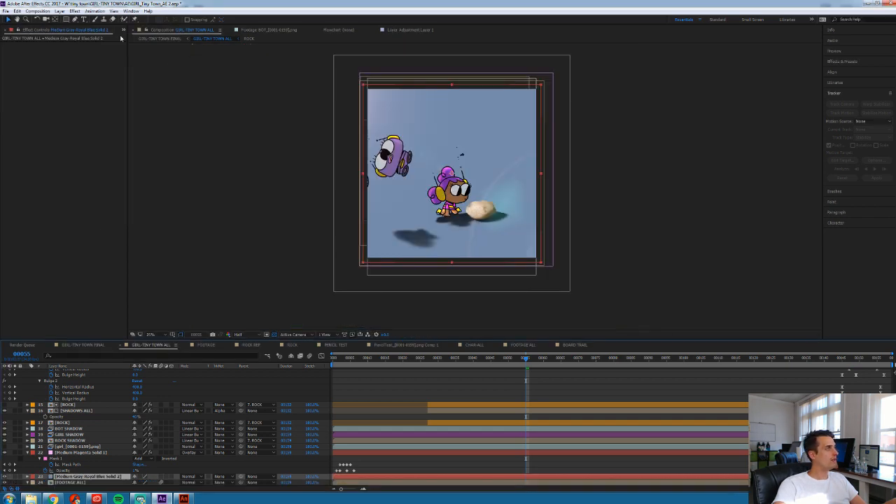
Mask the blue solid with a rectangle over the background above the pavement, and set Medium Magenta Solid 1's opacity to 0% at frame 6
left_click_drag(335, 70, 567, 161)
key("f")
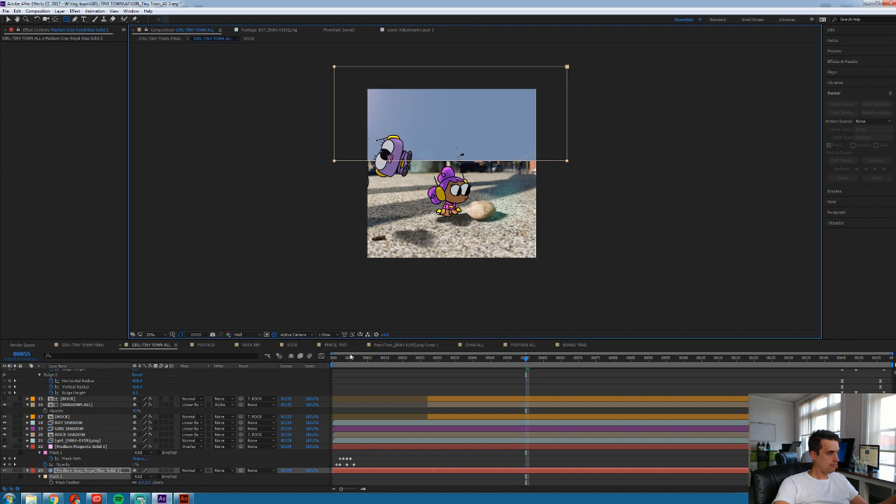
left_click(355, 359)
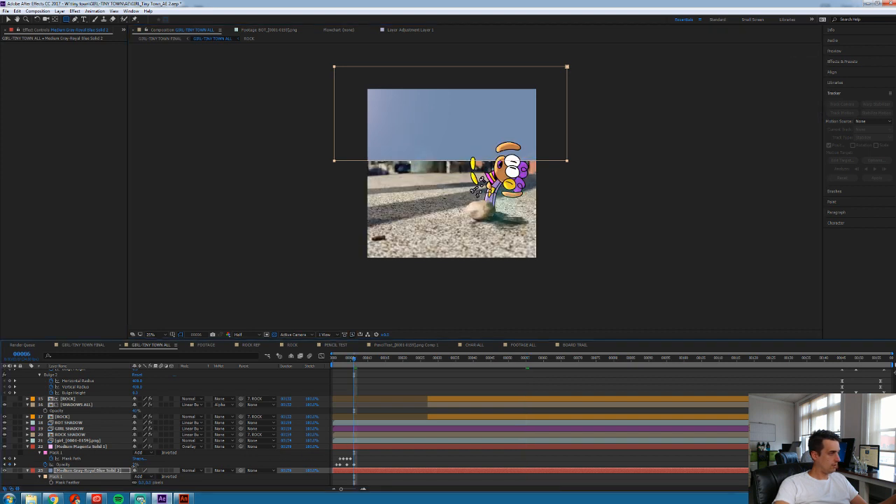
left_click_drag(135, 465, 109, 470)
Set the blue solid's blending mode to Color and its mask feather to 200 pixels
left_click(348, 472)
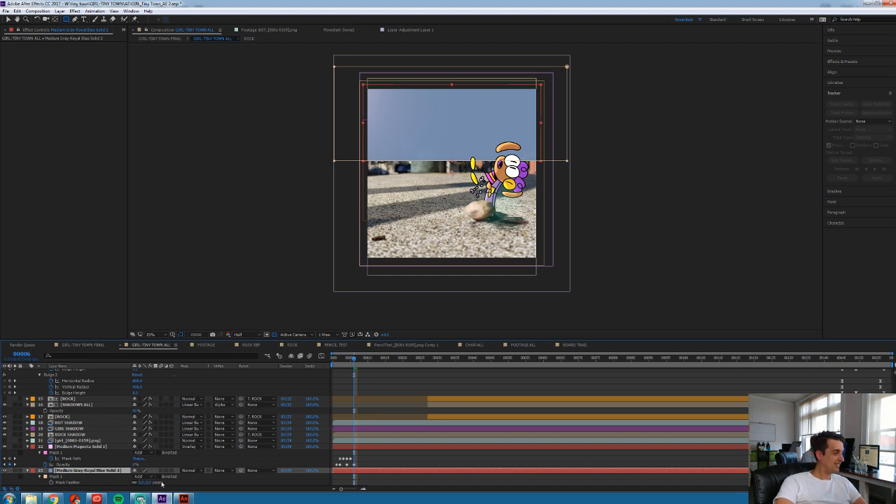
left_click_drag(142, 482, 200, 481)
left_click(199, 472)
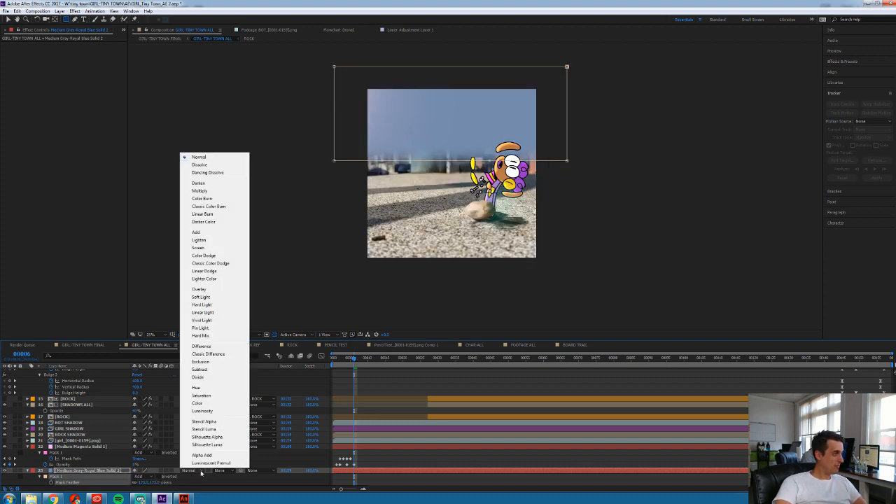
left_click(212, 396)
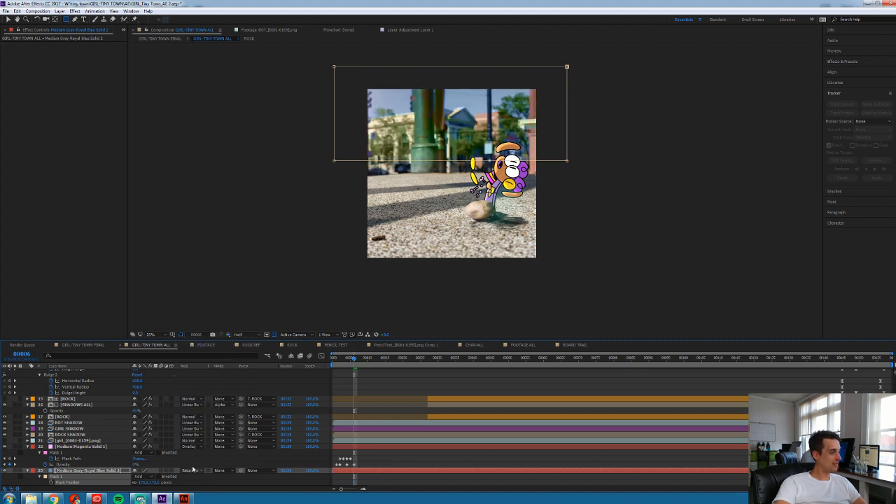
left_click(194, 470)
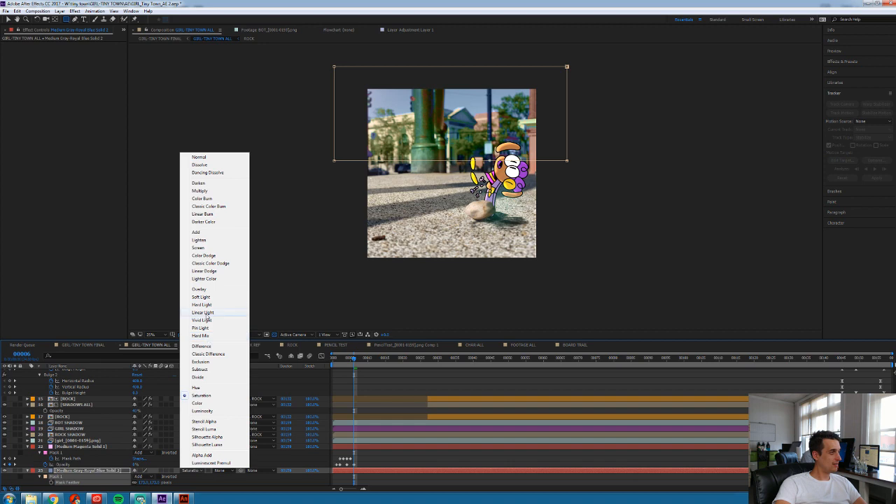
left_click(212, 404)
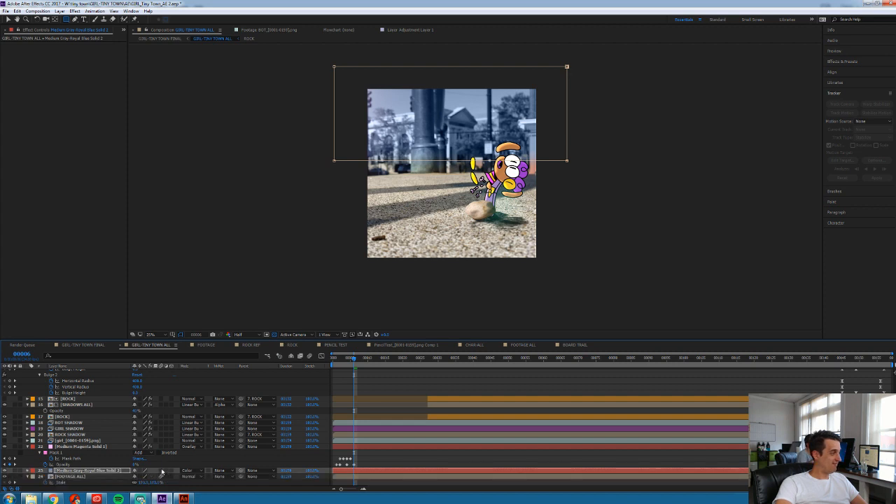
left_click(144, 483)
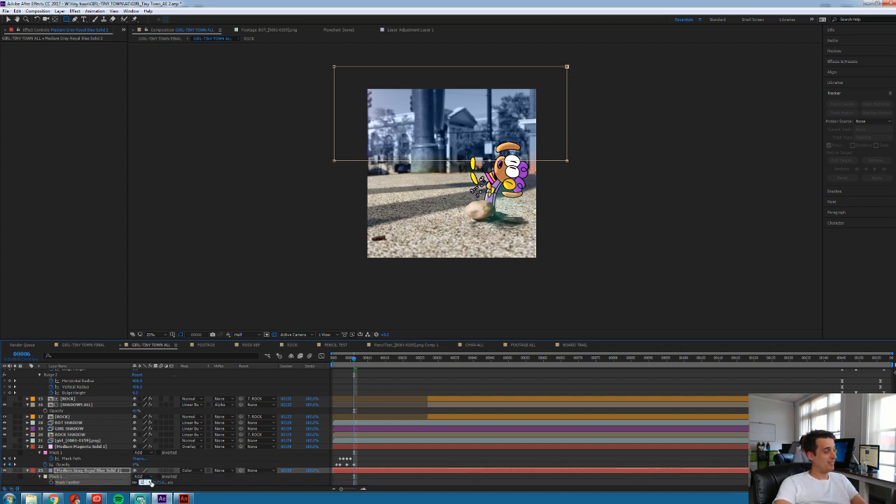
key("Return")
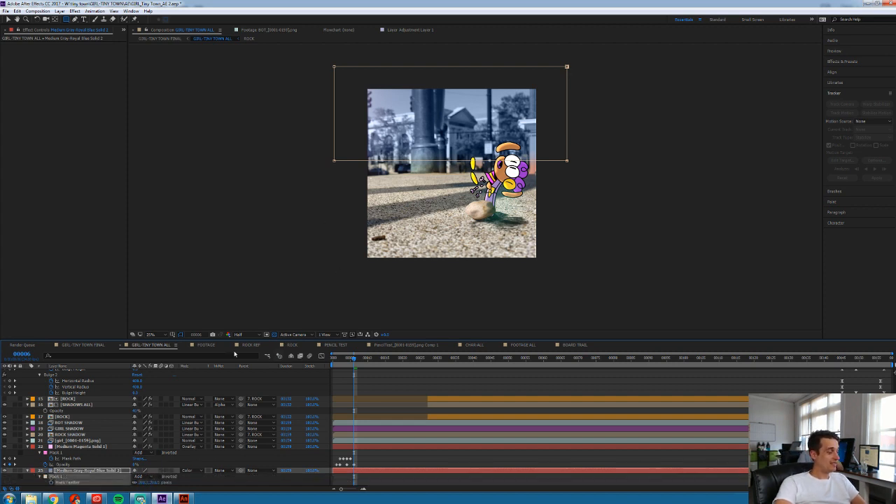
Lower the blue solid's opacity to 25%
left_click(104, 471)
key("t")
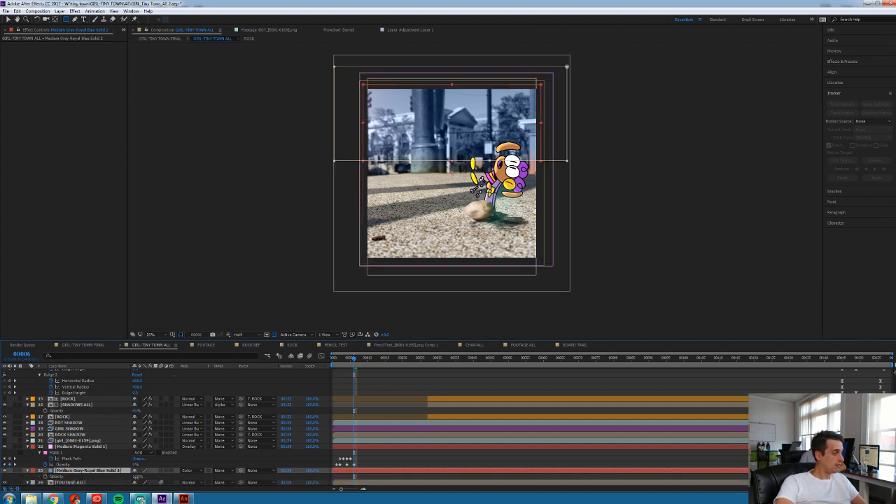
left_click_drag(138, 480, 127, 478)
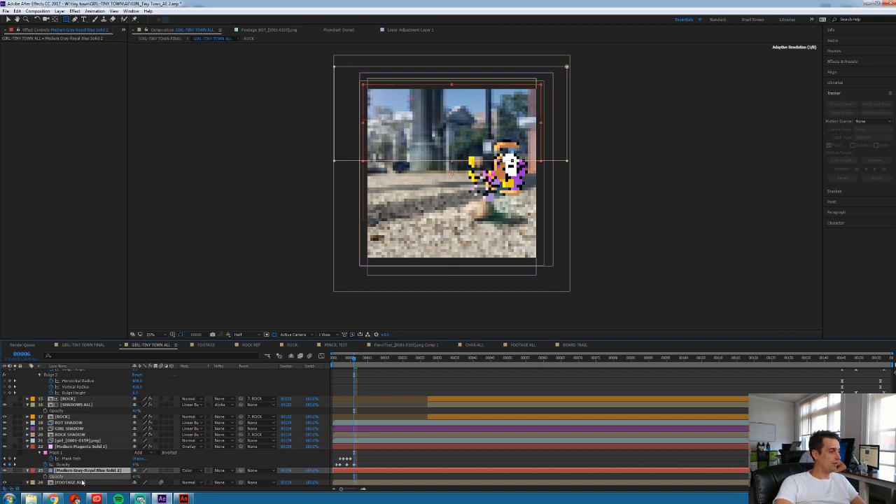
left_click_drag(82, 481, 83, 481)
left_click(138, 477)
type("35")
key("Return")
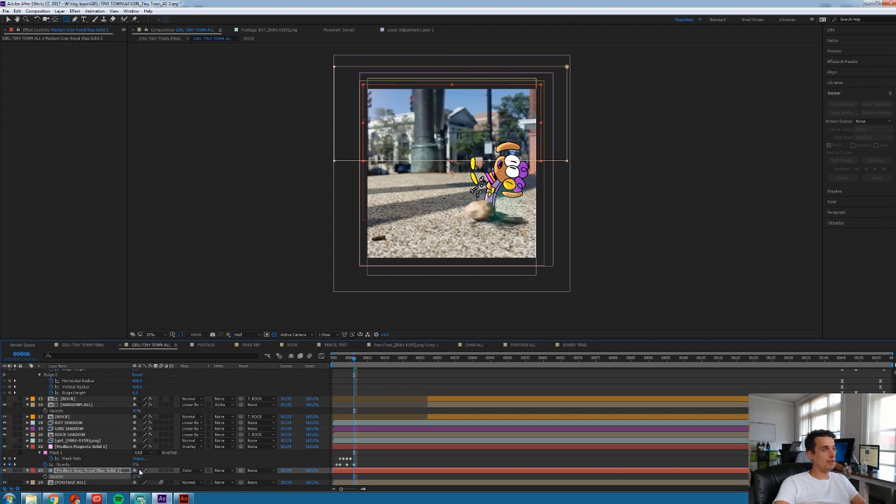
Hide the blue solid and preview the animation without its tint
left_click(374, 463)
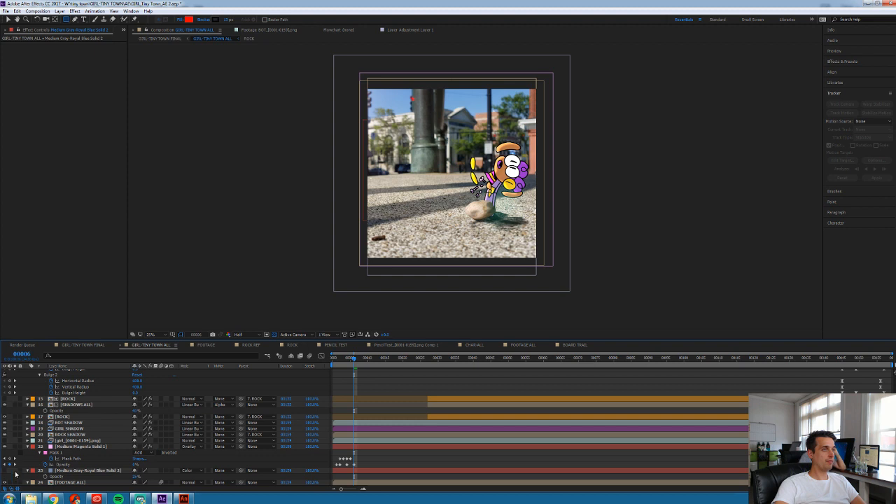
key("space")
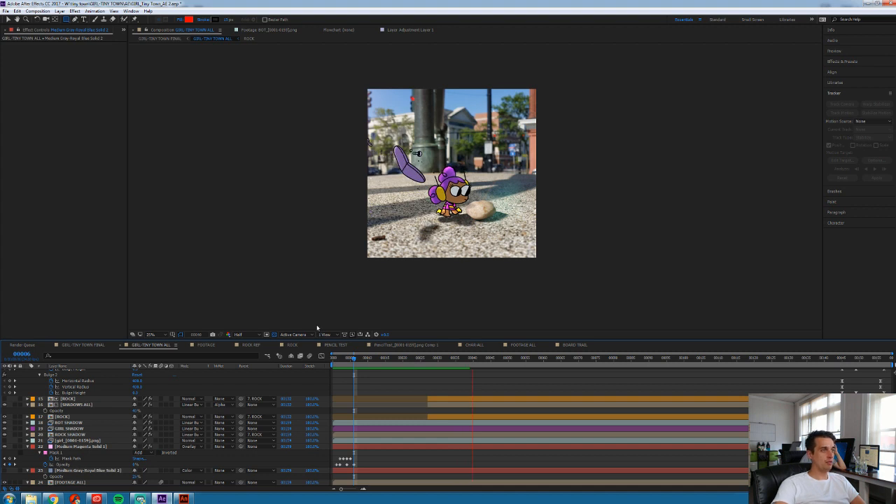
key("space")
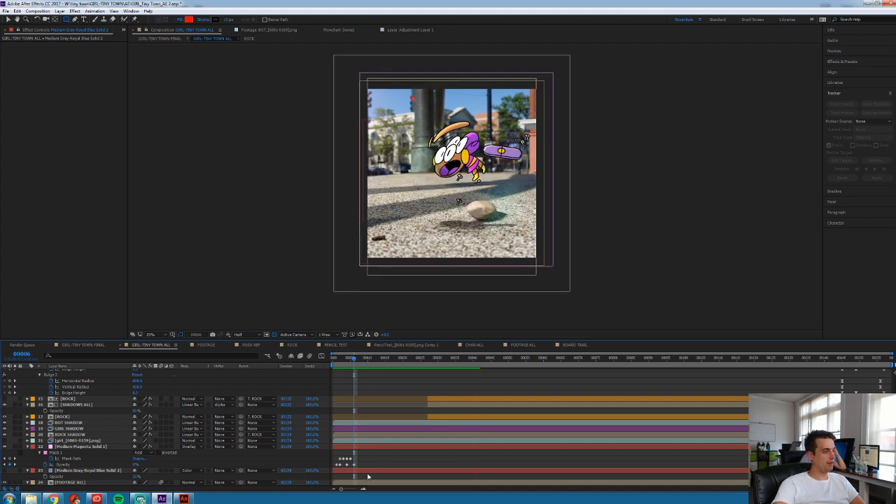
Create an adjustment layer directly above the FOOTAGE ALL layer
left_click(355, 483)
key("s")
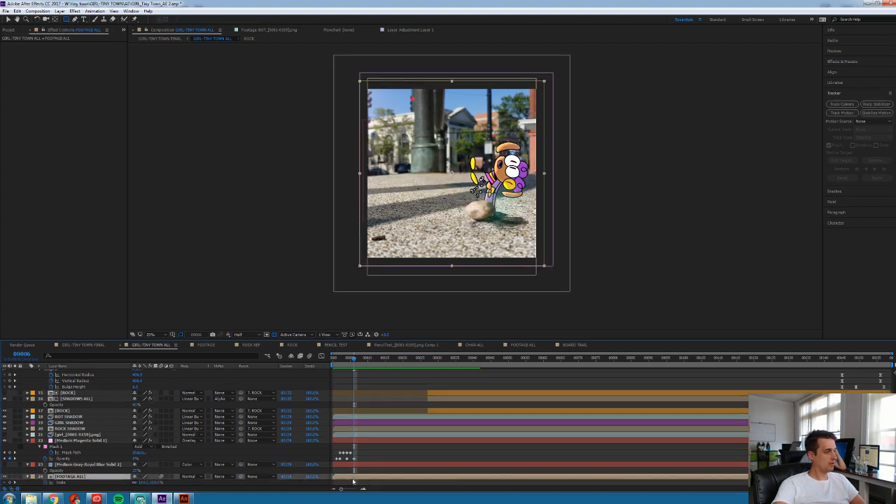
key("ctrl+alt+y")
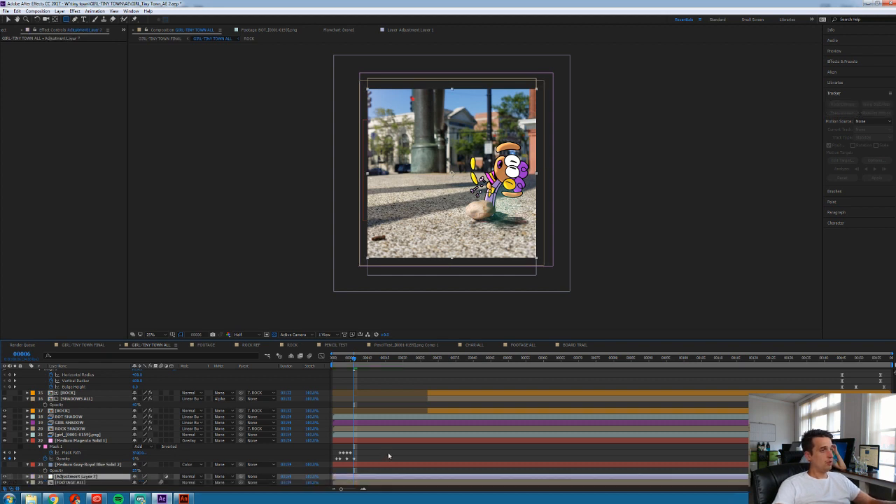
Apply Gaussian Blur to the new adjustment layer, raise its blurriness and enable Repeat Edge Pixels
left_click(74, 11)
left_click(61, 27)
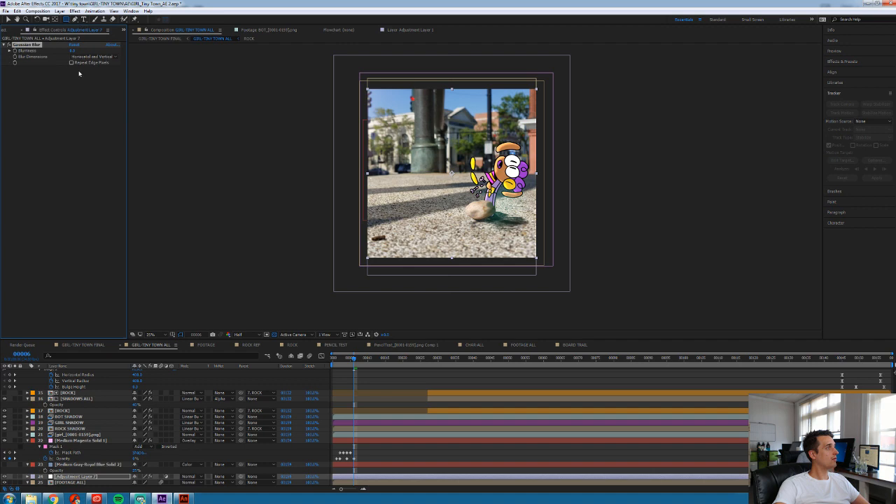
left_click_drag(72, 51, 115, 56)
left_click(73, 51)
type("2")
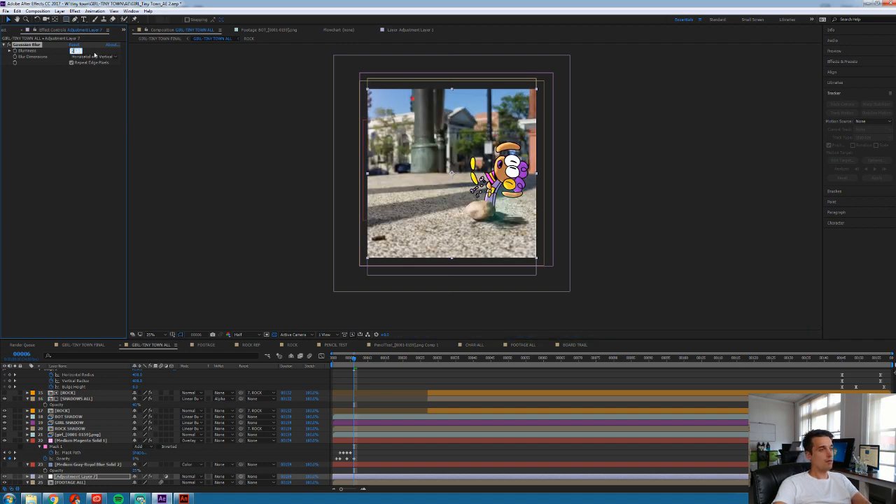
Mask the adjustment layer with a rectangle covering the background down to the pavement's far edge, and feather the mask 50 pixels
left_click(66, 19)
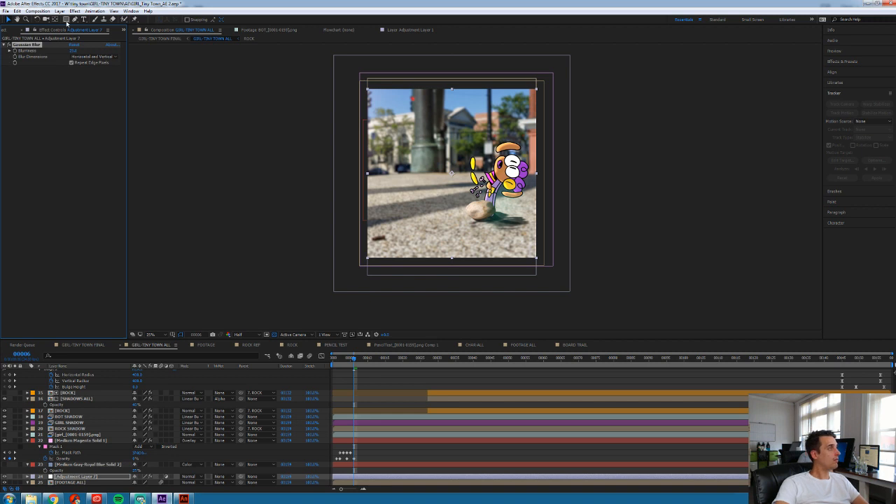
left_click_drag(345, 71, 560, 172)
key("f")
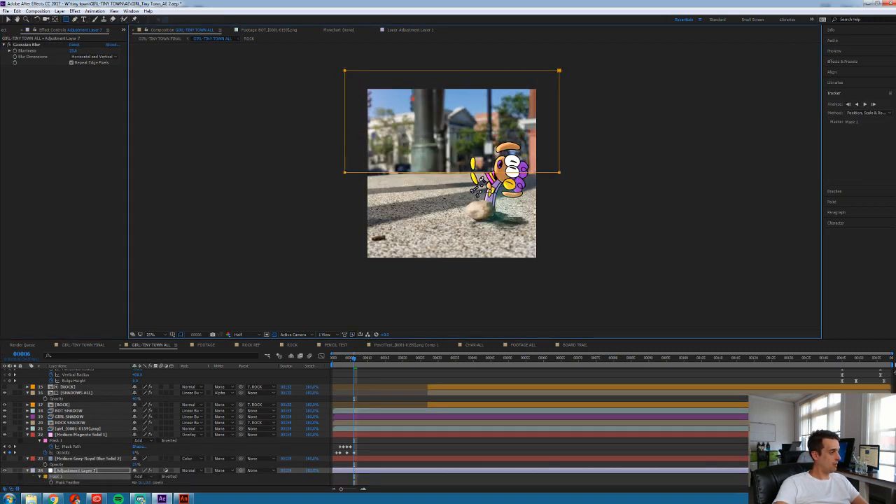
left_click(146, 484)
left_click(150, 482)
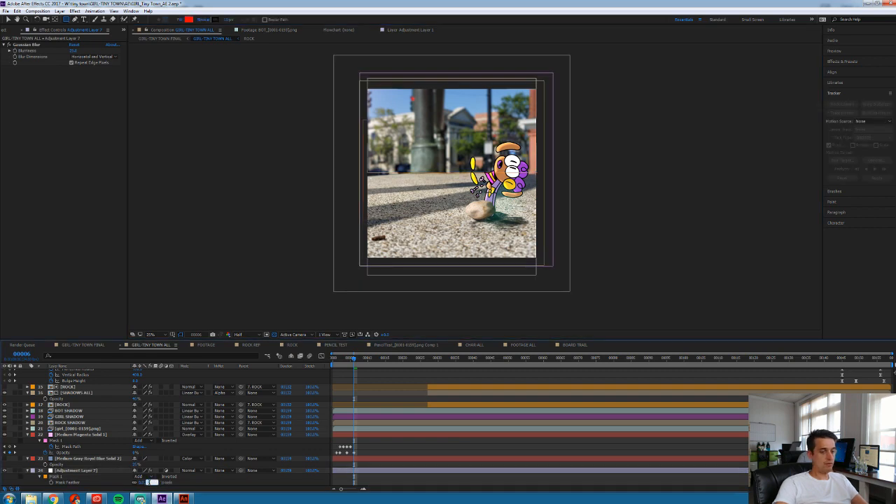
key("Return")
key("period")
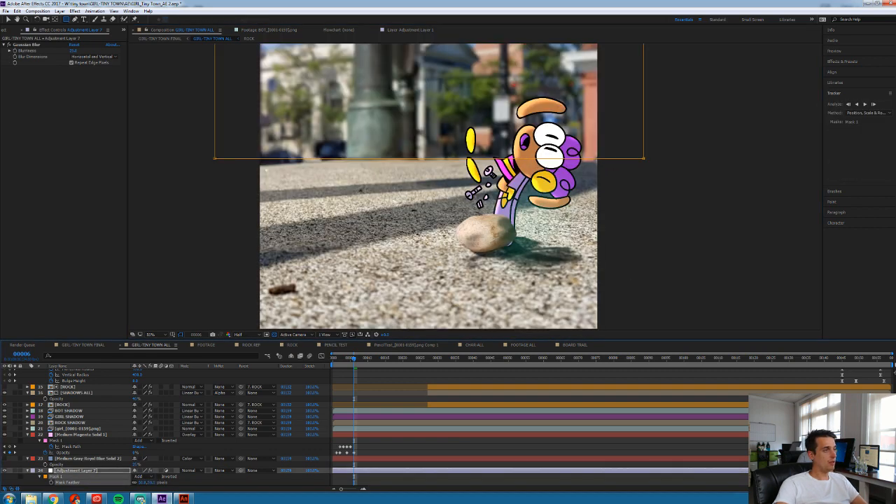
Set the adjustment layer's Gaussian Blur blurriness to 15
left_click(423, 479)
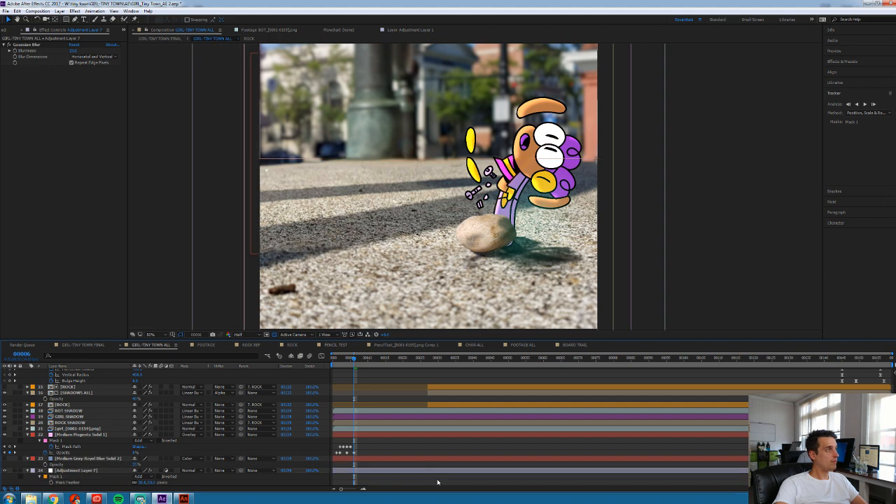
left_click(75, 51)
key("Return")
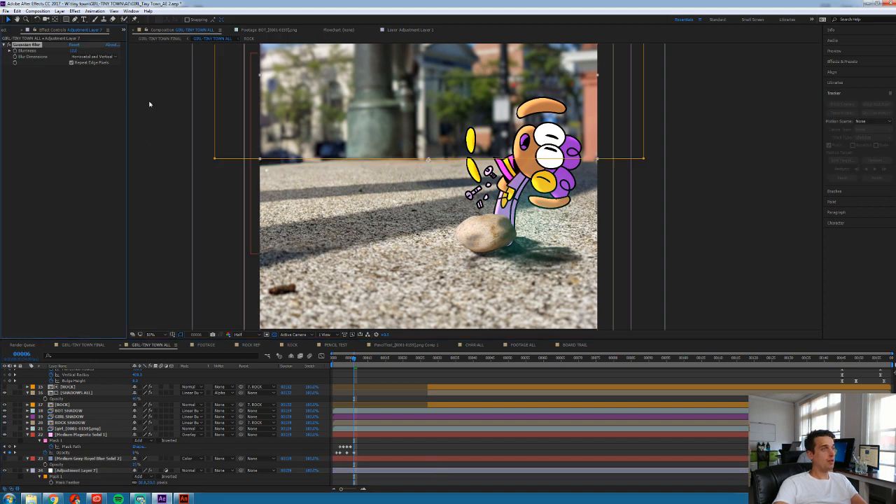
Inspect the background blur up close at frames 6 and 22, and save the project
left_click(554, 467)
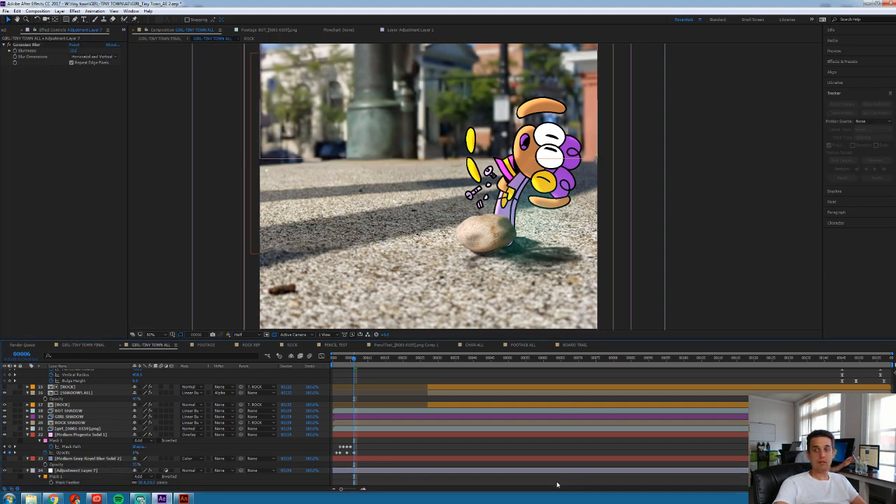
scroll(429, 118, "down", 2)
scroll(430, 117, "up", 2)
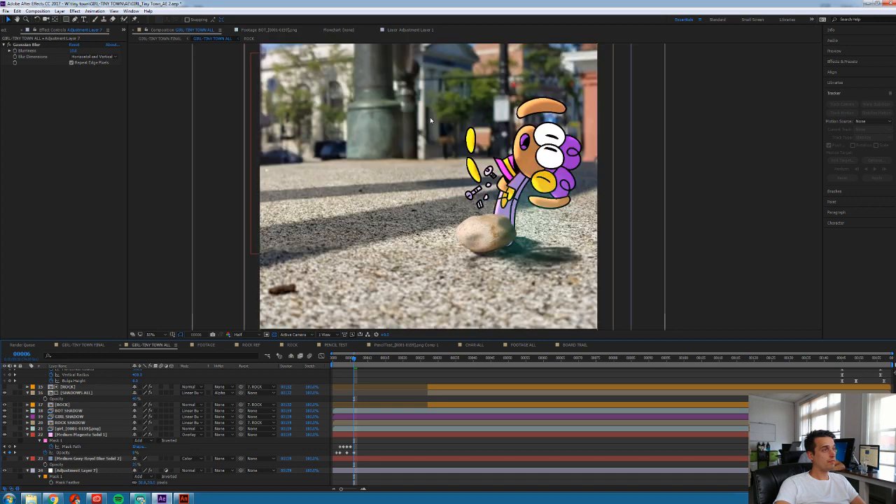
scroll(430, 117, "down", 2)
key("space")
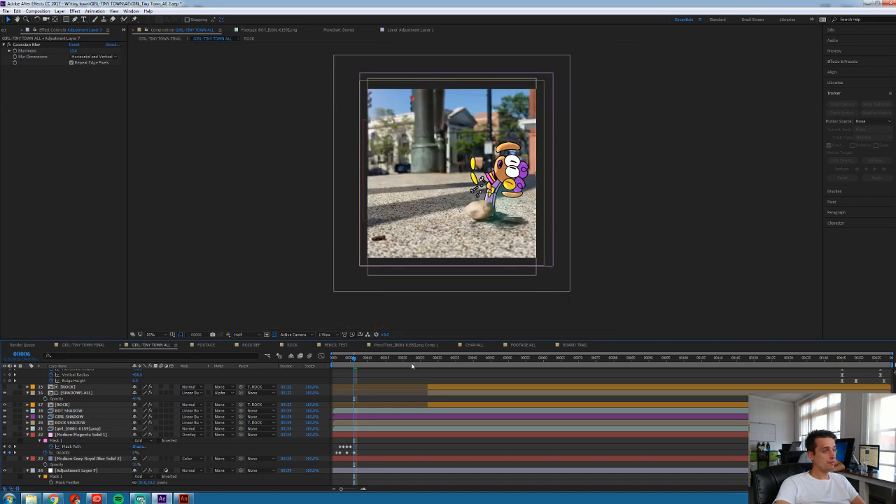
scroll(442, 221, "up", 2)
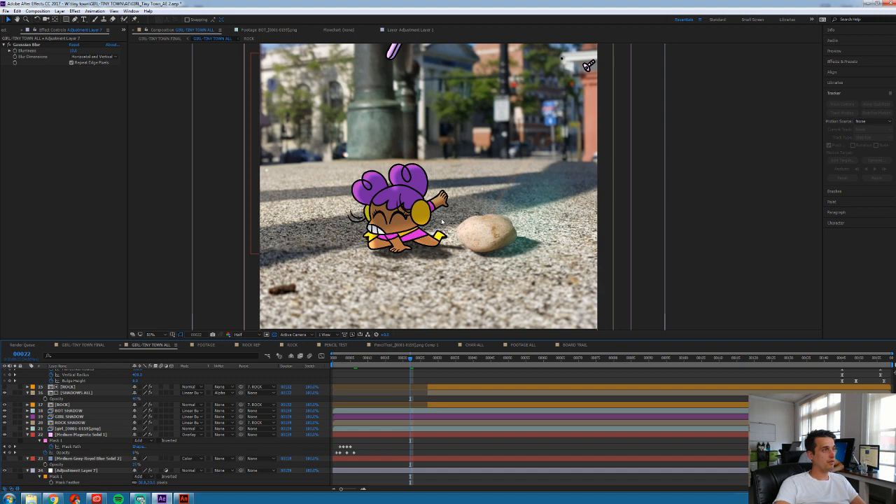
scroll(442, 221, "down", 3)
key("ctrl+s")
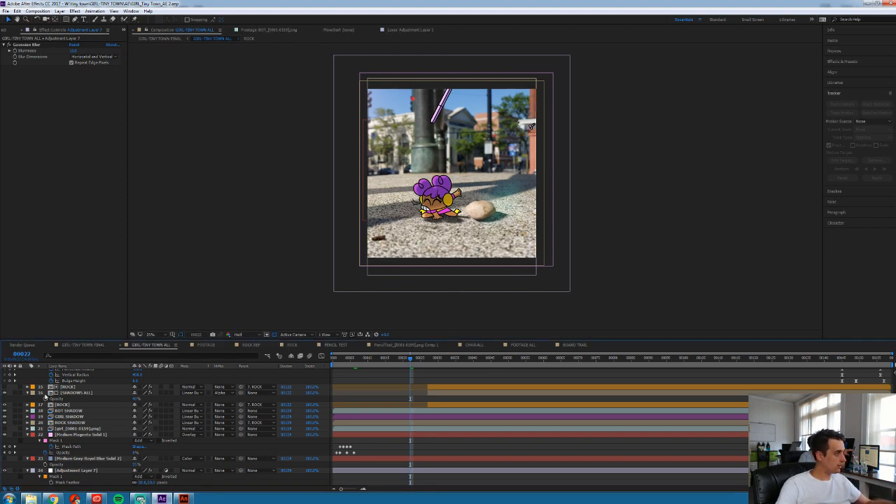
Enable motion blur for the composition and switch it on for all layers in GIRL-TINY TOWN ALL
key("ctrl+a")
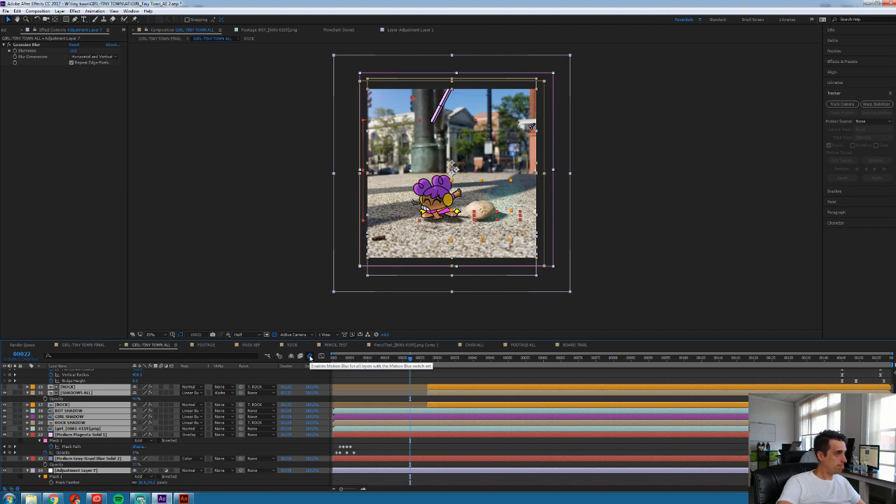
left_click(310, 357)
scroll(181, 413, "up", 6)
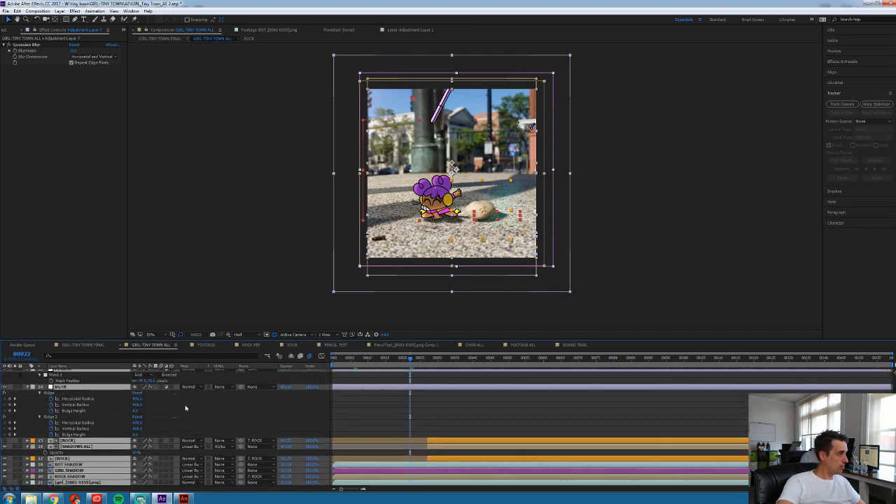
scroll(180, 407, "up", 2)
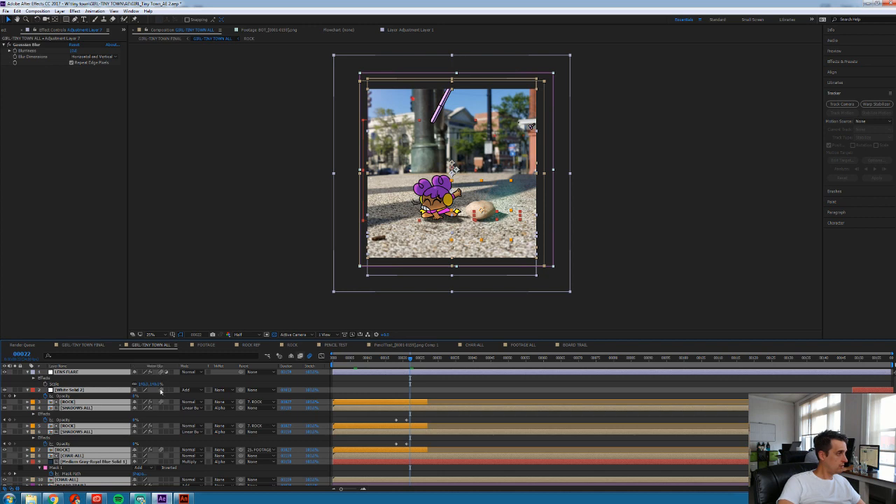
scroll(161, 480, "down", 4)
scroll(163, 488, "down", 5)
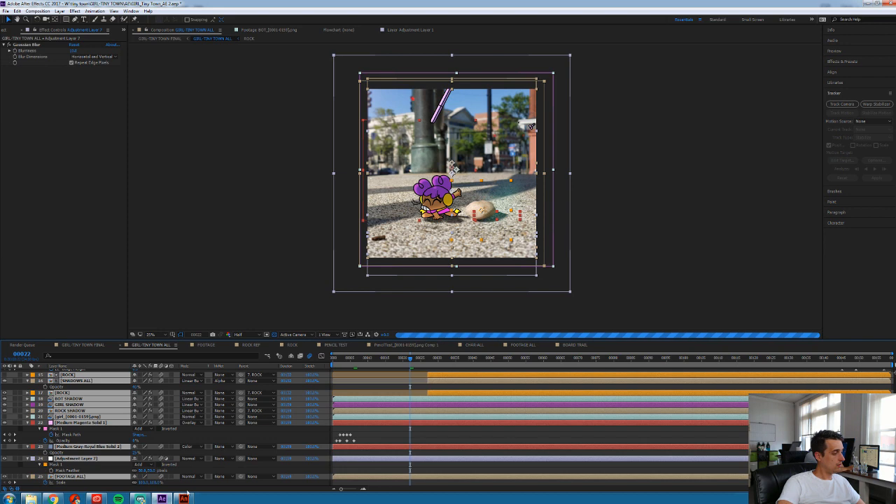
Open the GIRL-TINY TOWN FINAL composition, save the project and deselect all layers
left_click(91, 345)
key("ctrl+s")
left_click(239, 474)
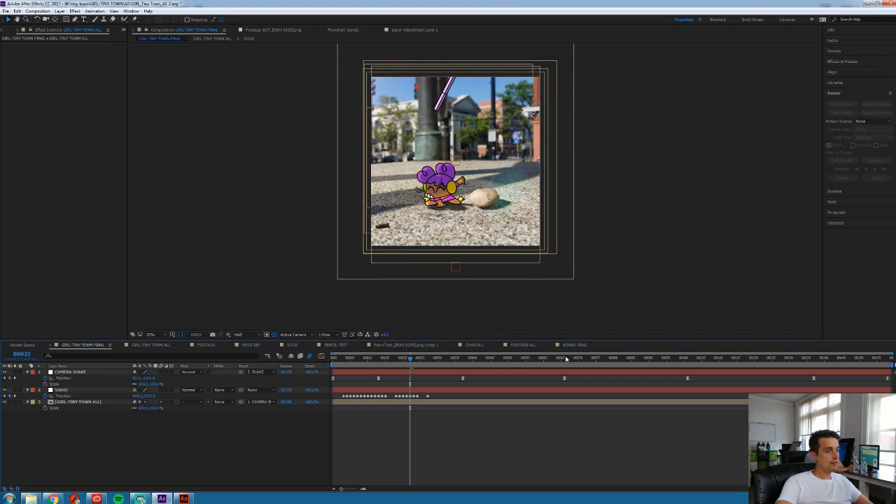
Preview the final composition's playback and stop on frame 16
key("space")
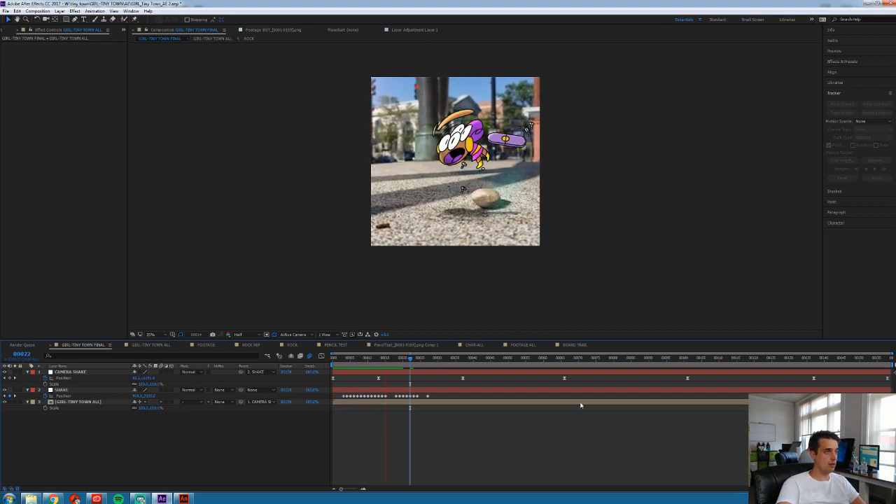
key("space")
left_click(390, 363)
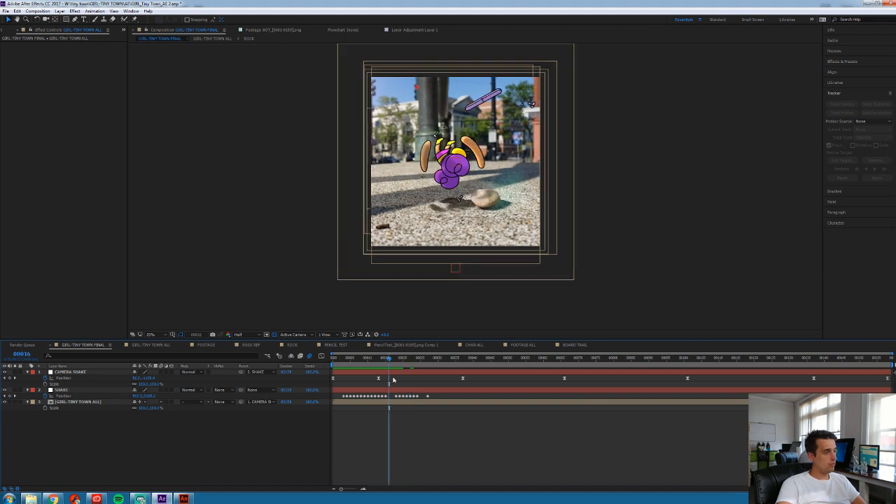
Add an adjustment layer directly above GIRL-TINY TOWN ALL and rename it BLUR
left_click(395, 403)
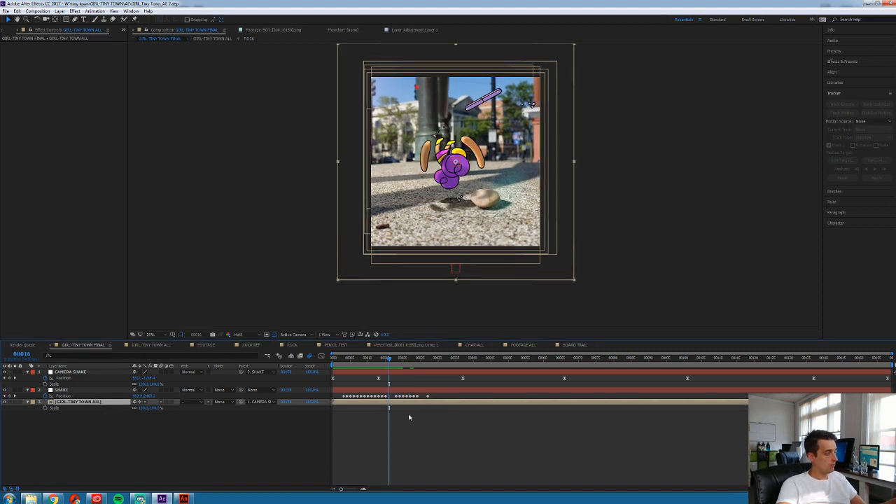
key("ctrl+alt+y")
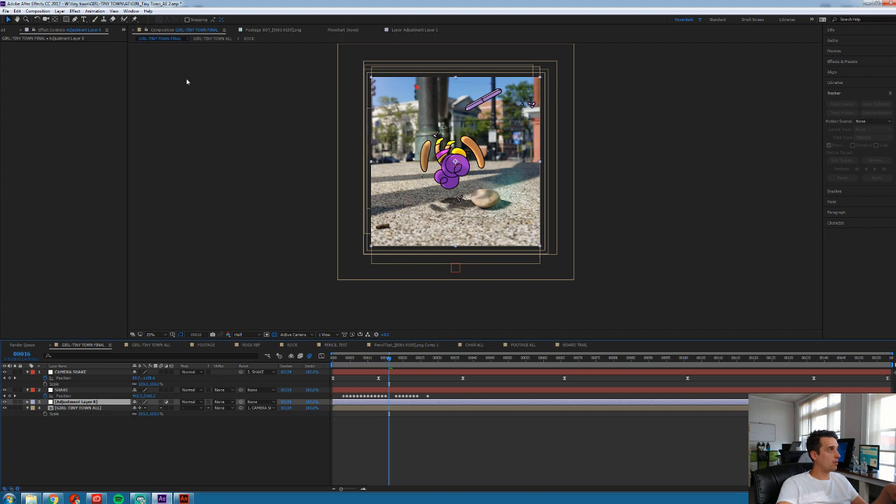
key("Return")
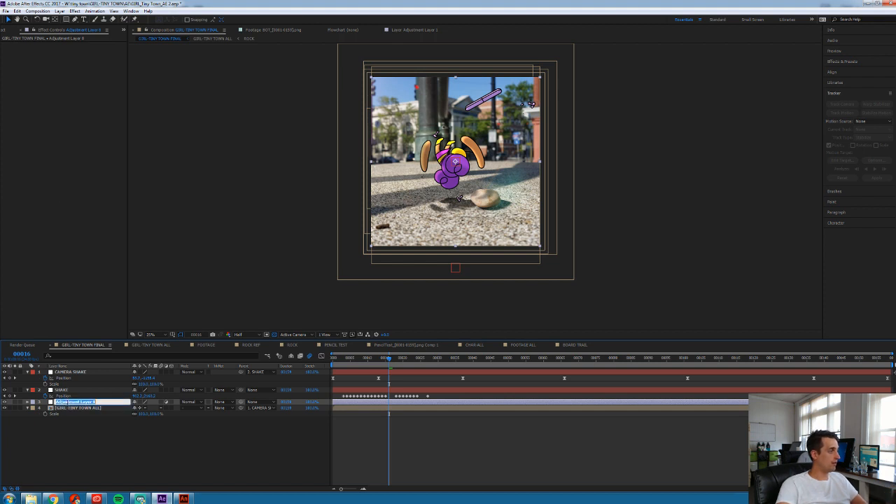
type("CLUR")
key("Return")
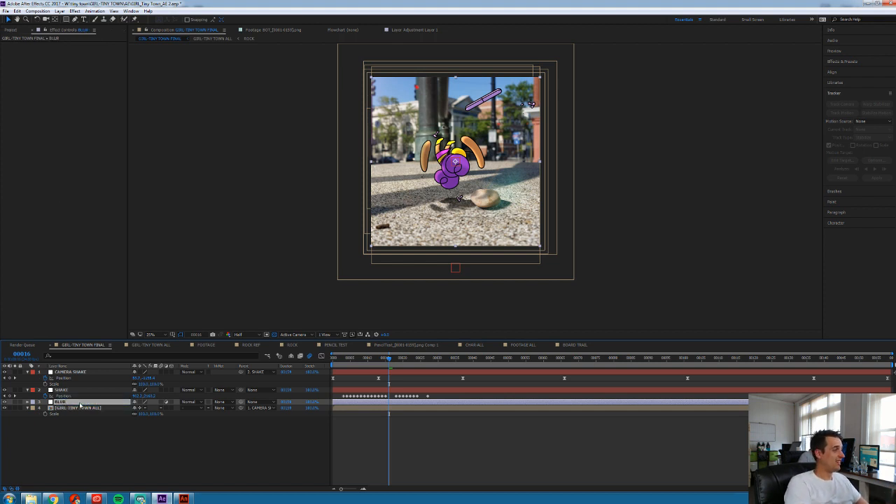
left_click(77, 11)
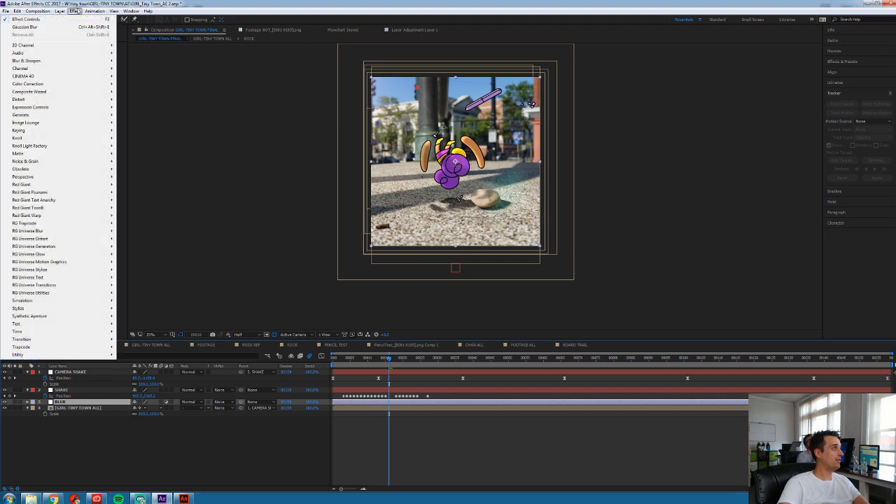
mouse_move(74, 61)
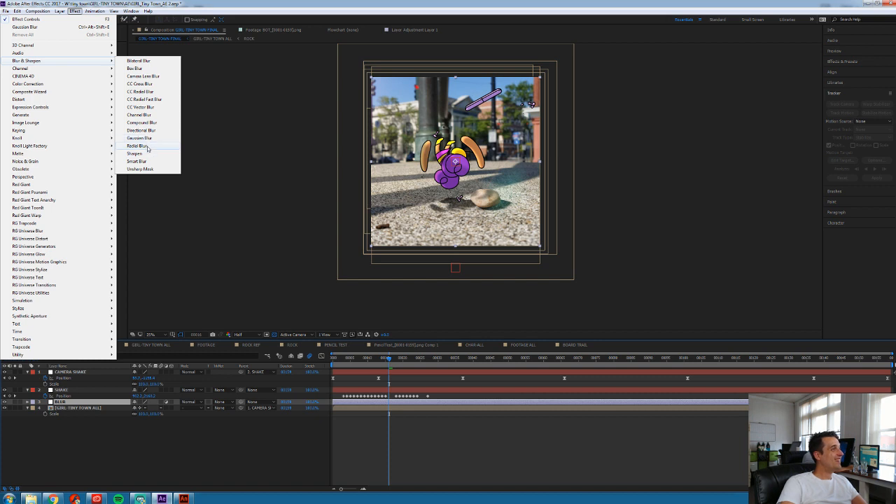
left_click(489, 483)
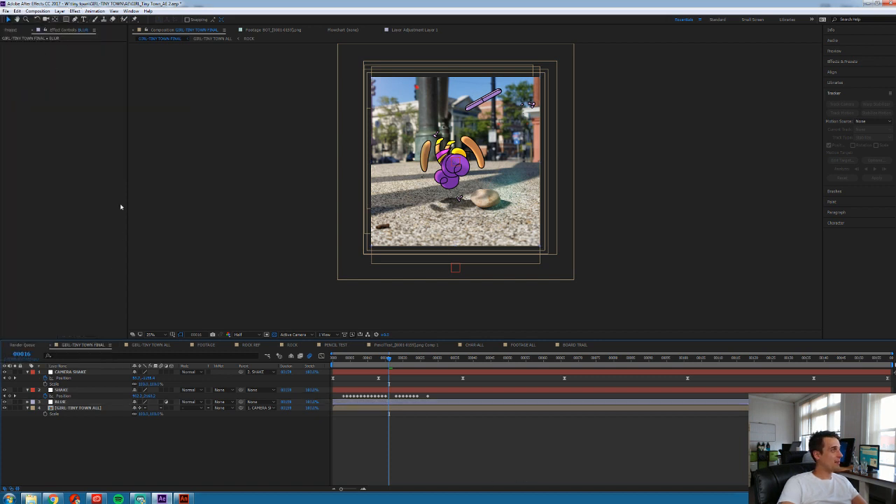
left_click(75, 10)
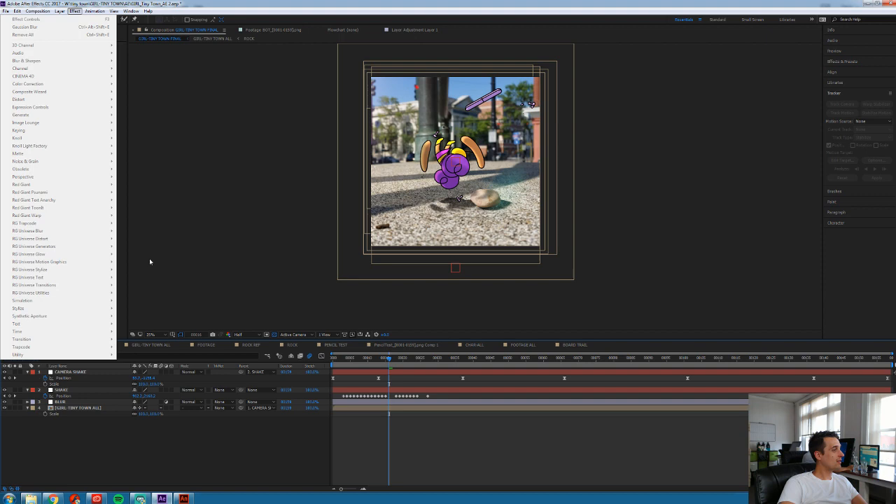
left_click(402, 449)
left_click(400, 404)
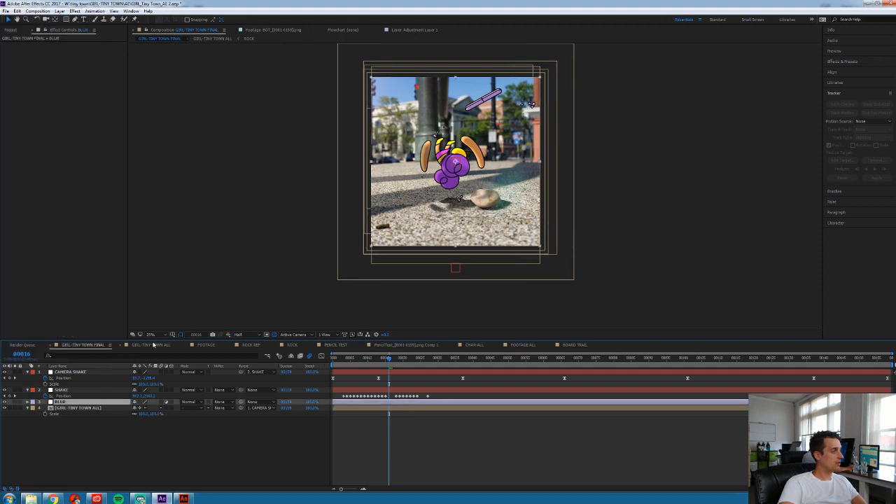
Open the GIRL-TINY TOWN ALL composition, go to frame 148 and deselect all layers
left_click(144, 345)
left_click(858, 359)
left_click_drag(860, 362, 845, 366)
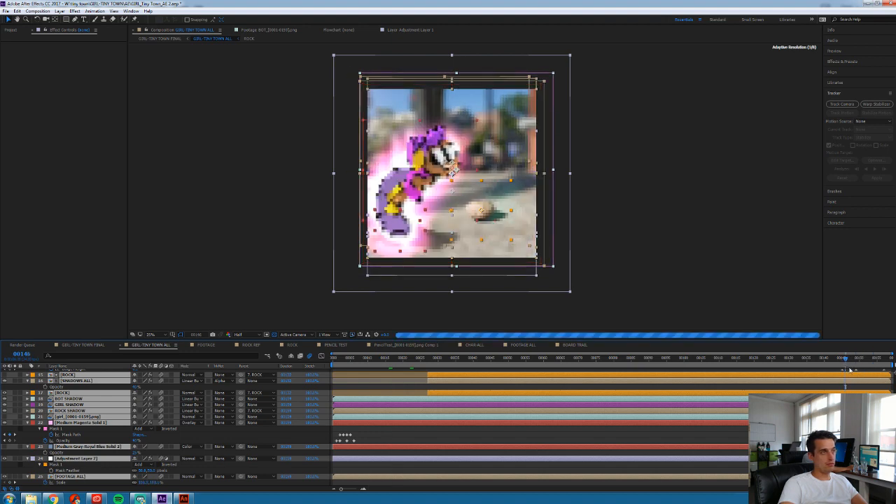
scroll(844, 367, "up", 5)
scroll(845, 383, "down", 5)
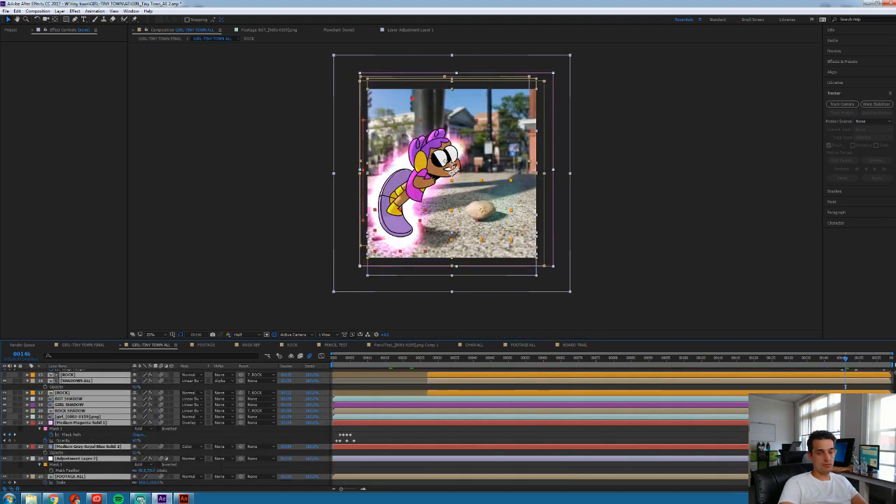
key("Page_Down")
key("Page_Down")
key("ctrl+shift+a")
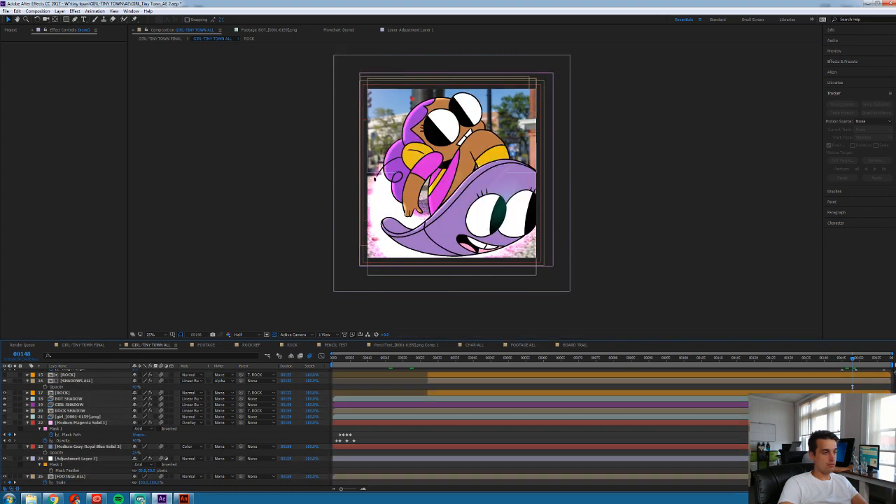
Apply a Radial Blur effect to the BG FX layer
left_click(112, 458)
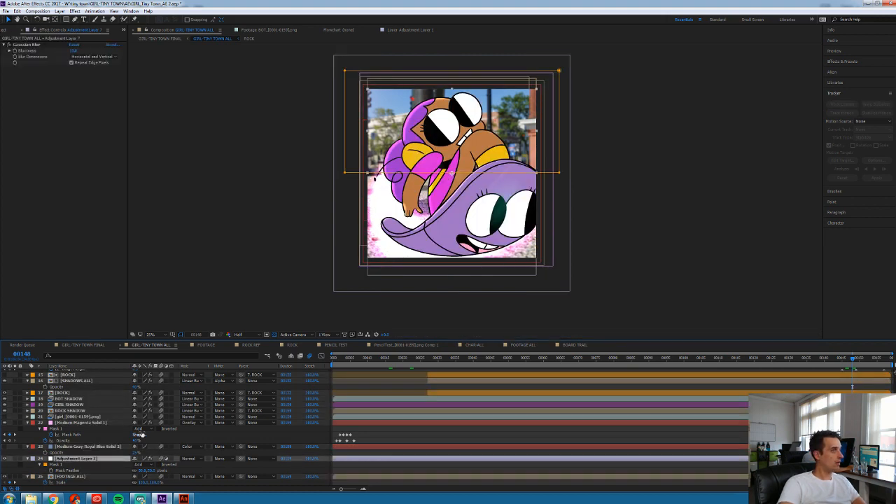
scroll(76, 447, "up", 3)
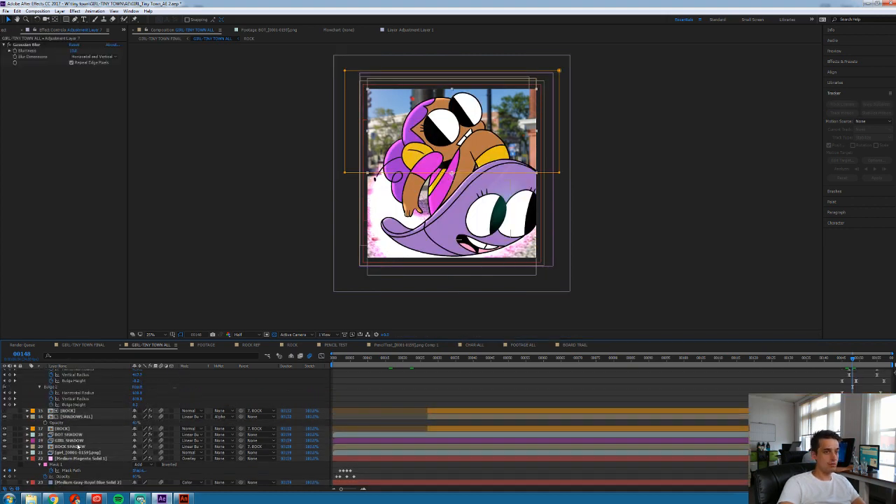
scroll(87, 443, "up", 4)
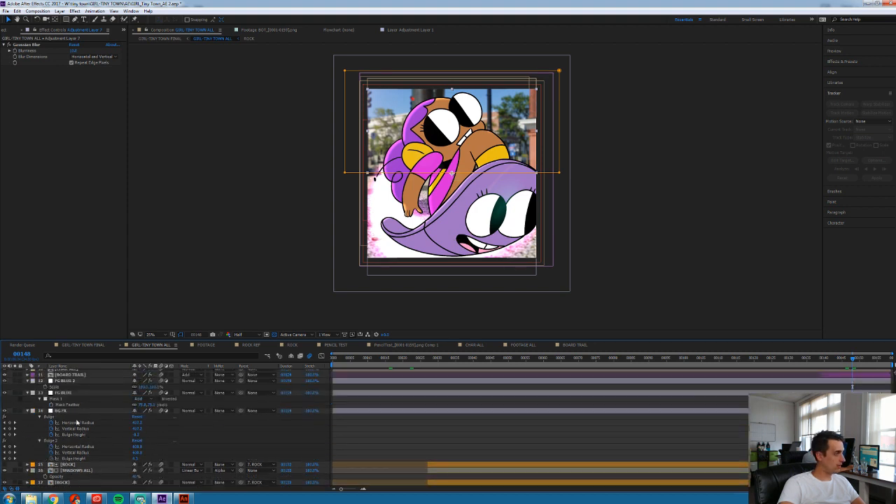
left_click(73, 411)
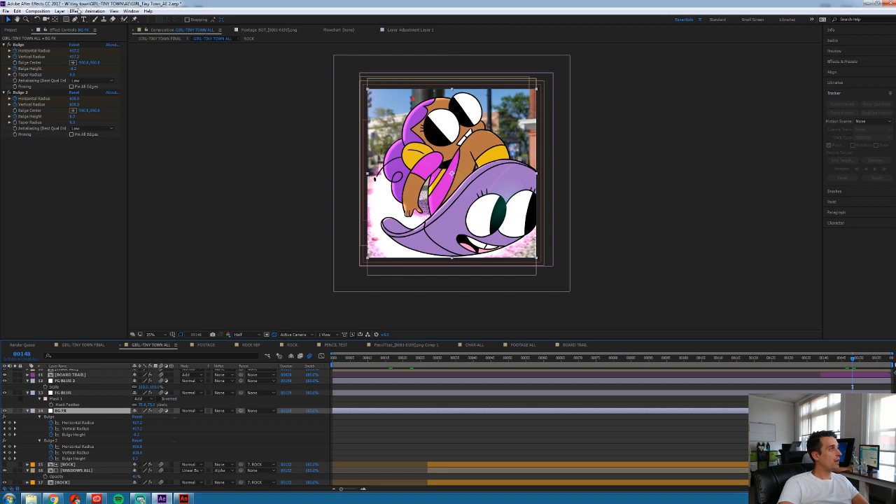
left_click(74, 11)
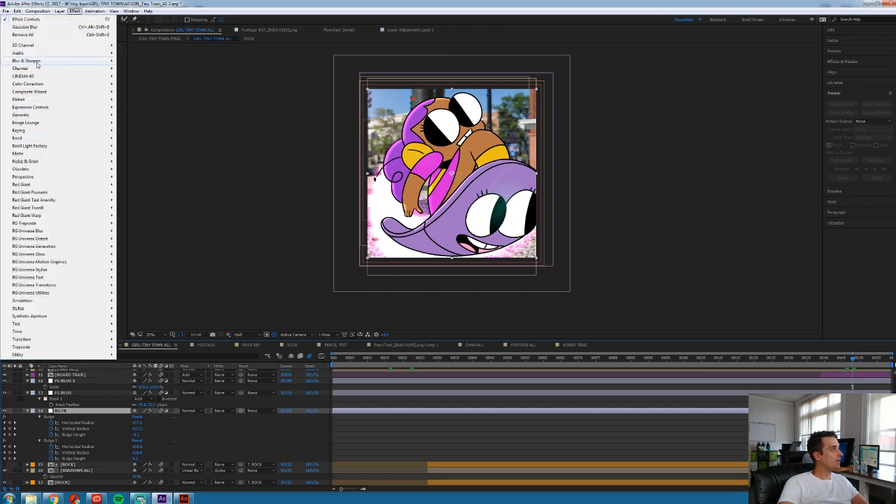
mouse_move(48, 65)
left_click(154, 147)
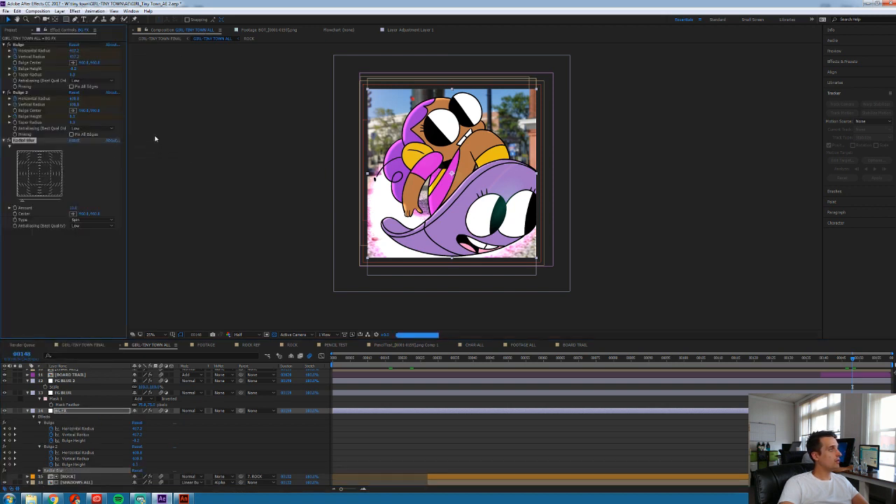
Set the Radial Blur's type to Zoom, its antialiasing to High and its amount to 0
left_click(77, 220)
left_click(86, 228)
left_click(86, 227)
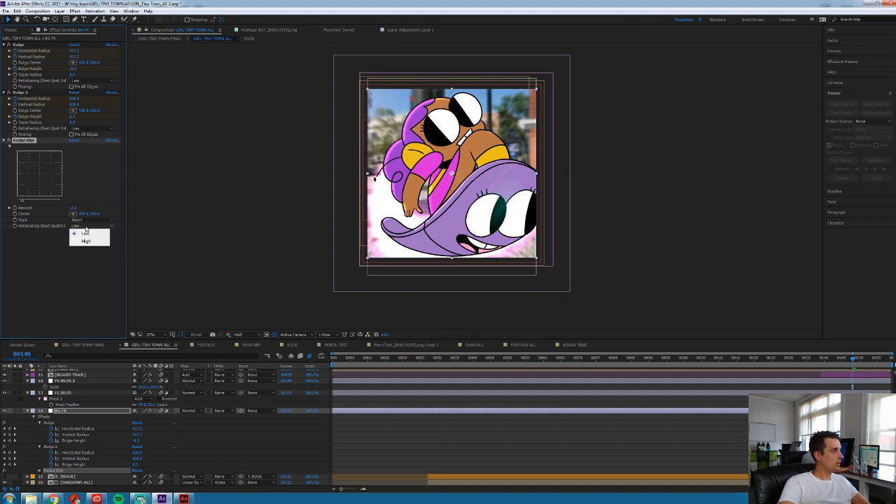
left_click(87, 241)
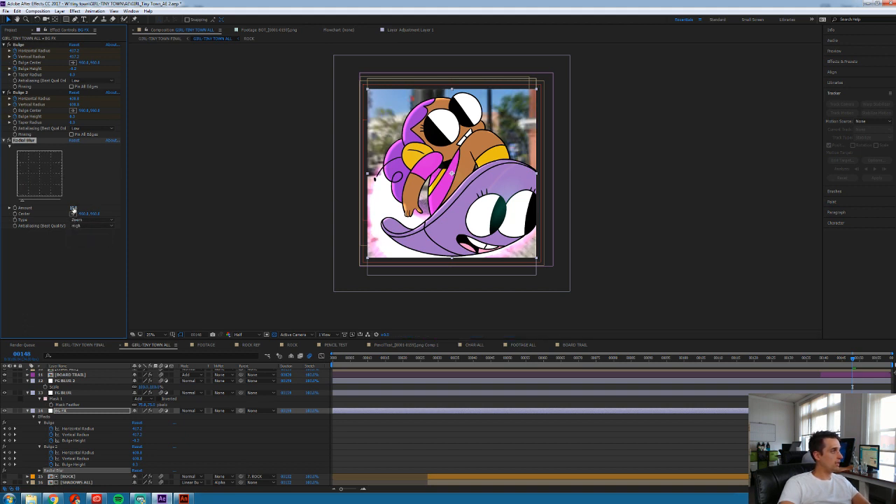
key("Return")
Go back to frame 145 and remove the Radial Blur from the BG FX layer
key("Page_Up")
key("Page_Up")
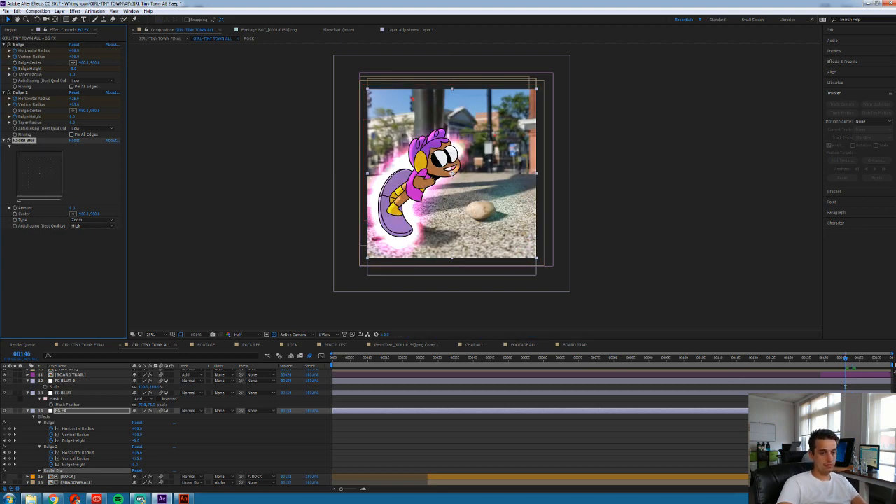
key("Page_Up")
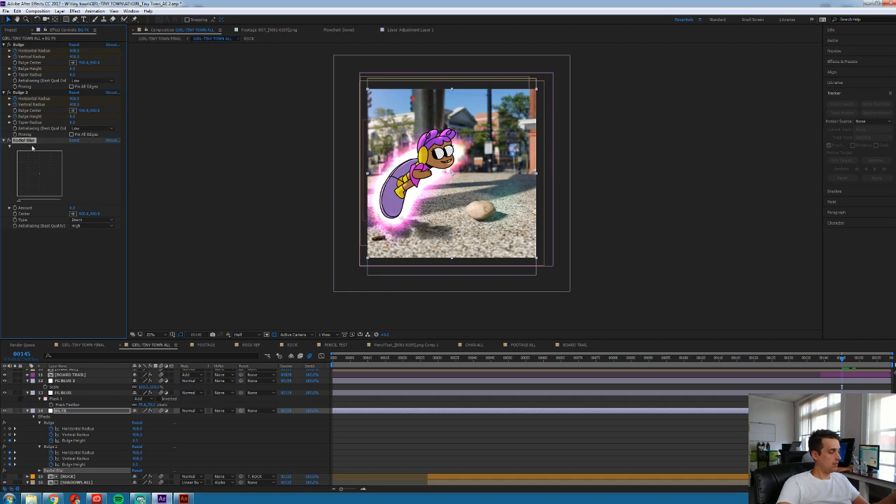
key("Delete")
Add an adjustment layer above LENS FLARE and give it the same Zoom-type Radial Blur with amount 0
scroll(79, 412, "up", 10)
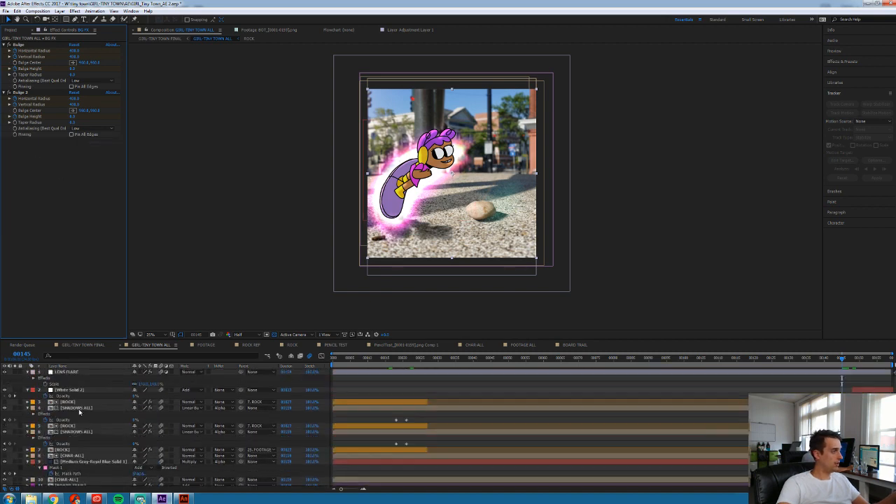
left_click(74, 372)
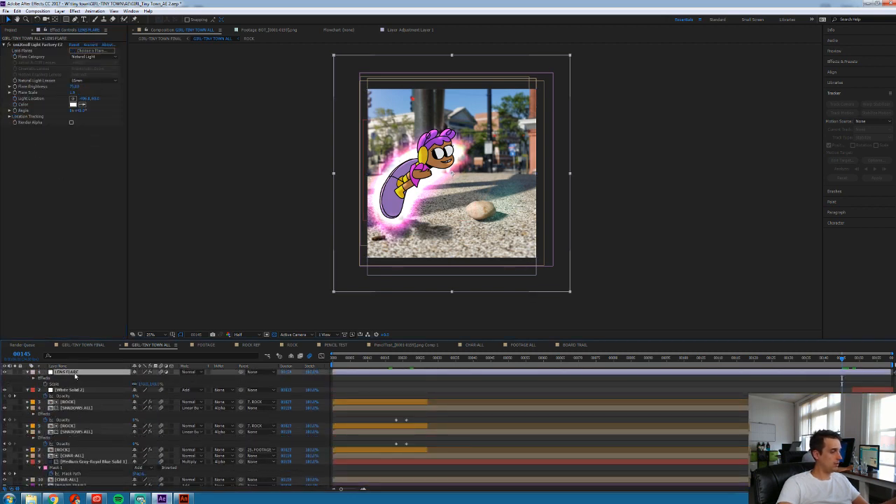
key("ctrl+alt+y")
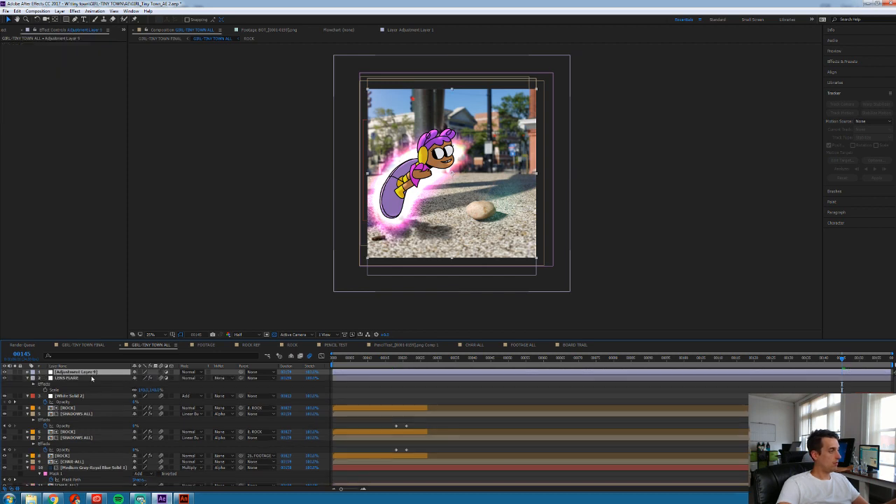
key("ctrl+alt+shift+e")
Rename the new adjustment layer RADIAL BUR
key("Return")
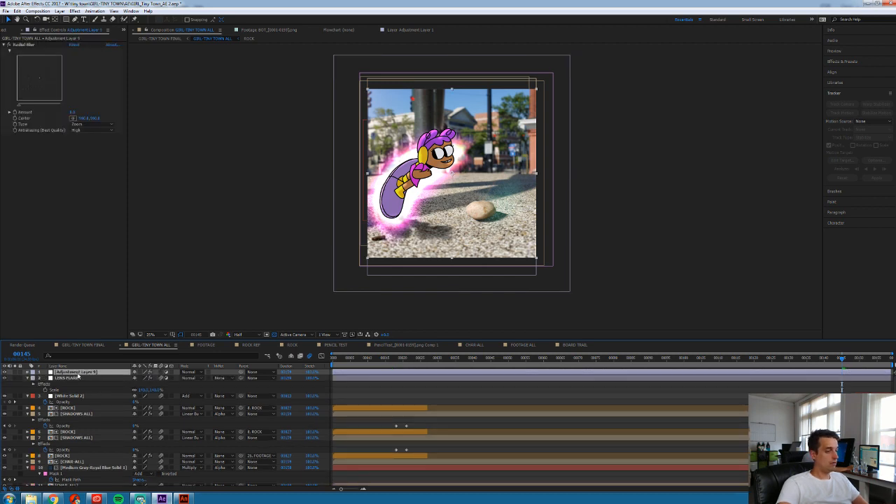
type("RADIAL")
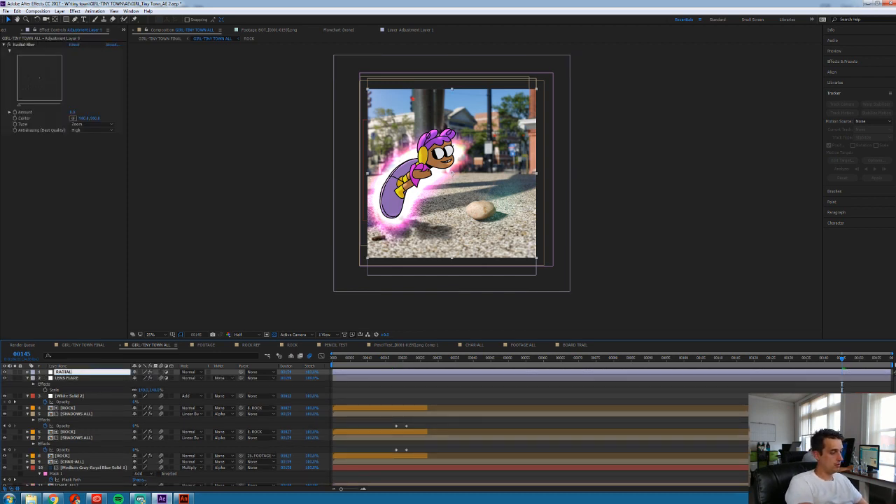
type(" BLUR")
key("Return")
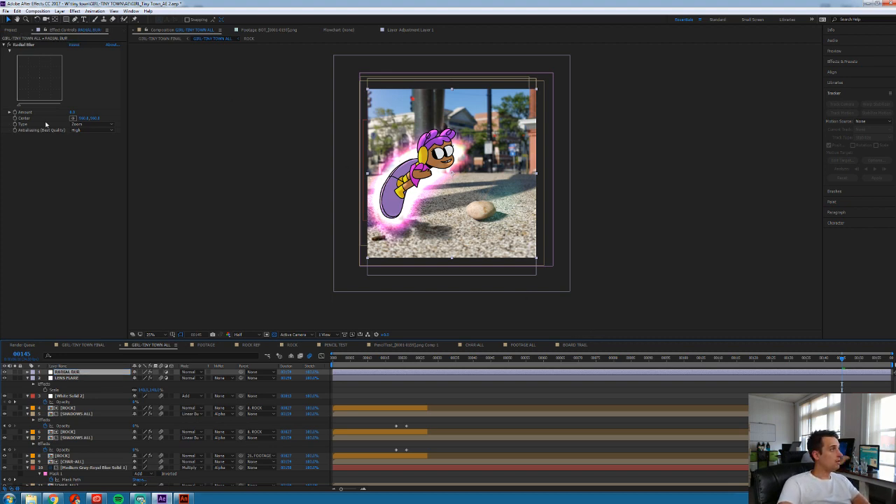
Keyframe the Radial Blur amount at 0 on frame 146 and at 25 on frame 149
key("Page_Down")
left_click(15, 112)
key("Page_Down")
key("Page_Down")
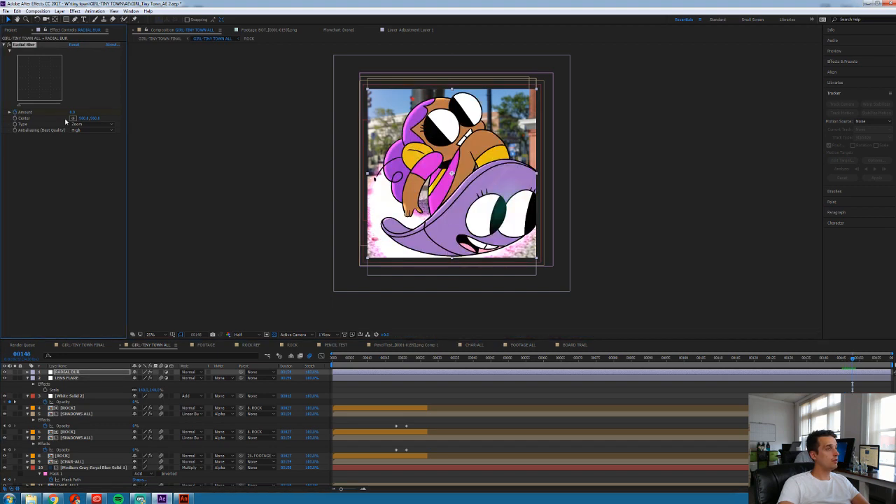
key("Page_Down")
left_click(73, 112)
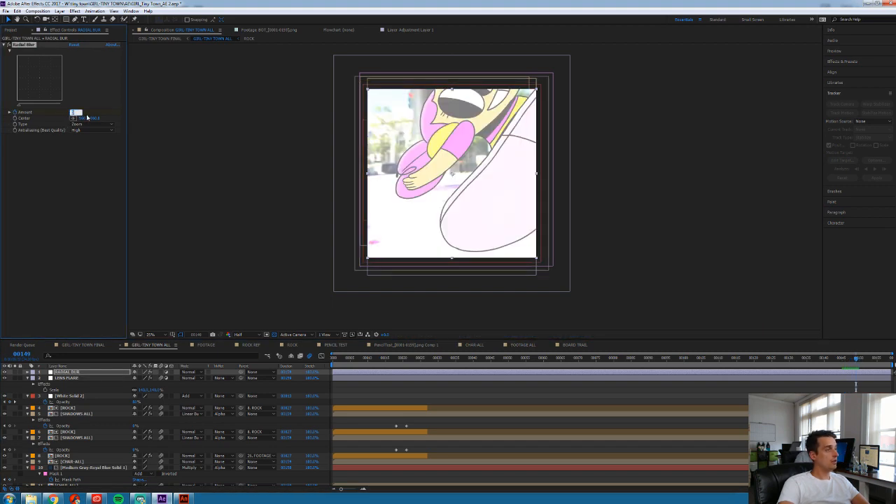
type("25")
key("Return")
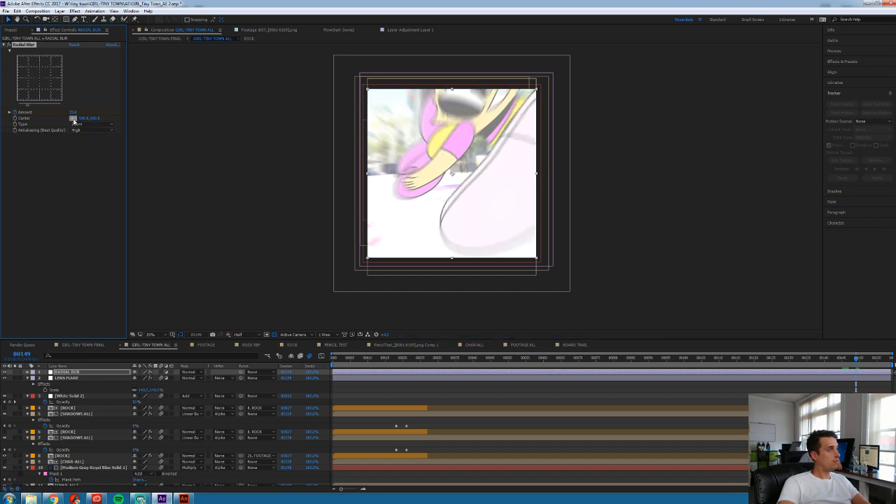
Keyframe the Radial Blur amount back to 0 on frame 157
key("Page_Down")
key("Page_Down")
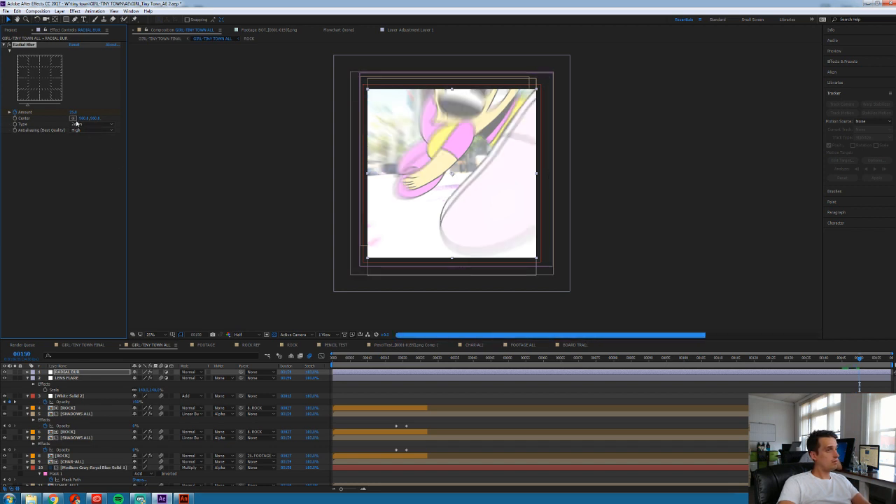
key("Page_Down")
key("Page_Down")
key("Page_Down")
key("Page_Down")
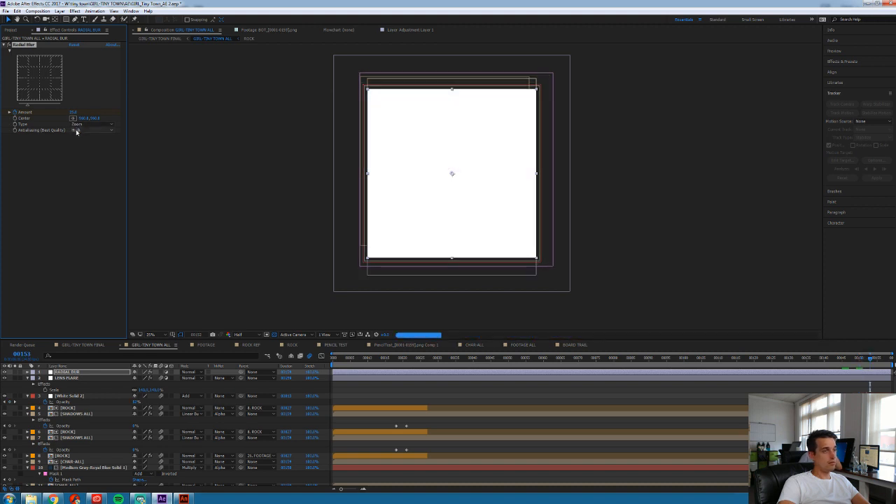
key("Page_Down")
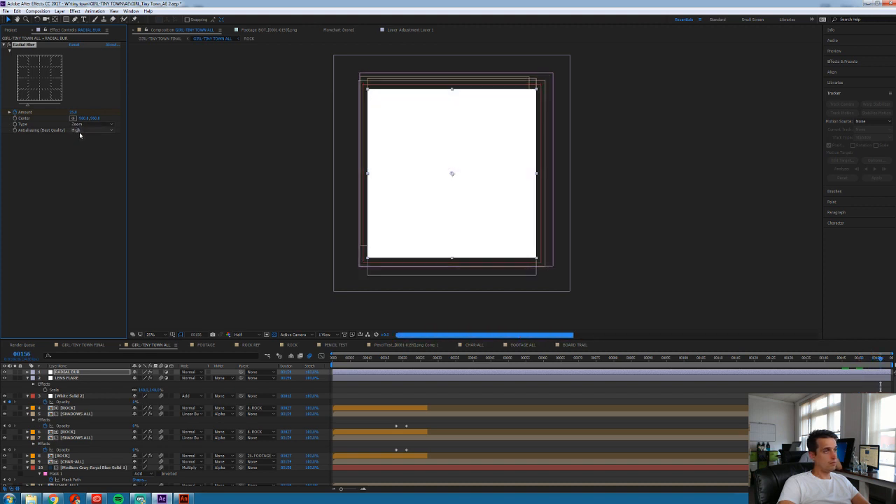
key("Page_Down")
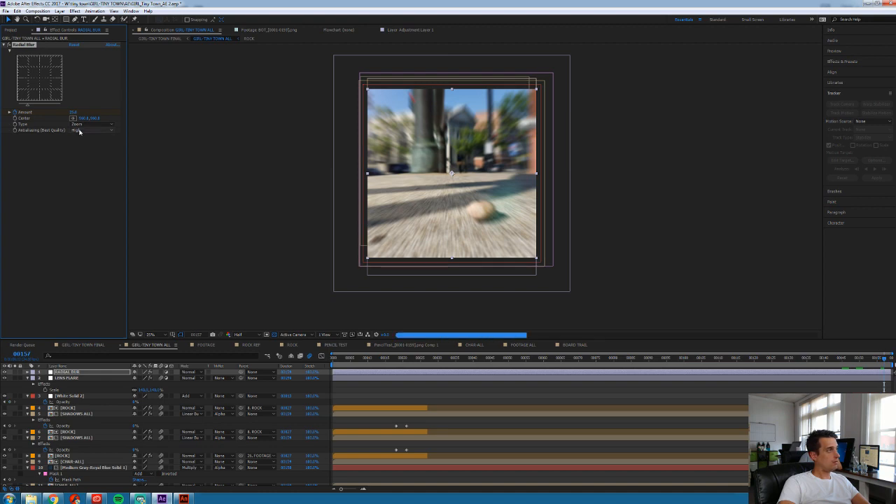
left_click(73, 112)
type("0")
key("Return")
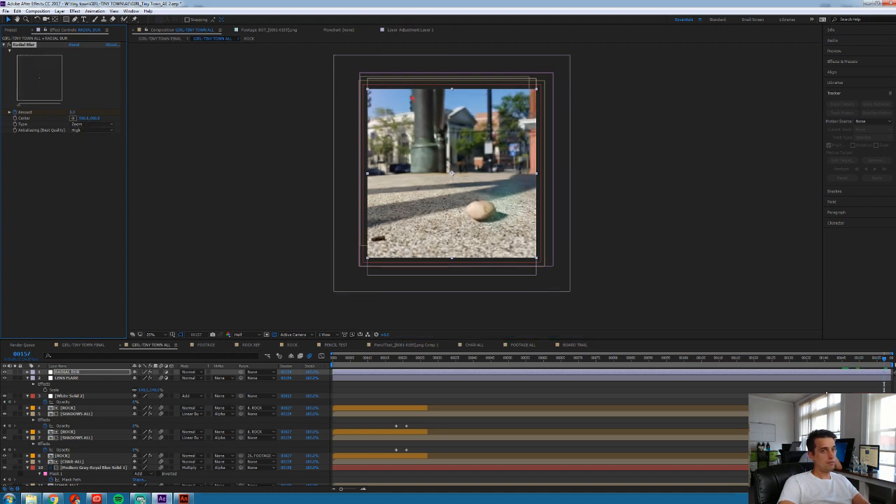
Reveal the RADIAL BUR layer's keyframes and apply Easy Ease to the amount keyframes on frames 157 and 146
key("u")
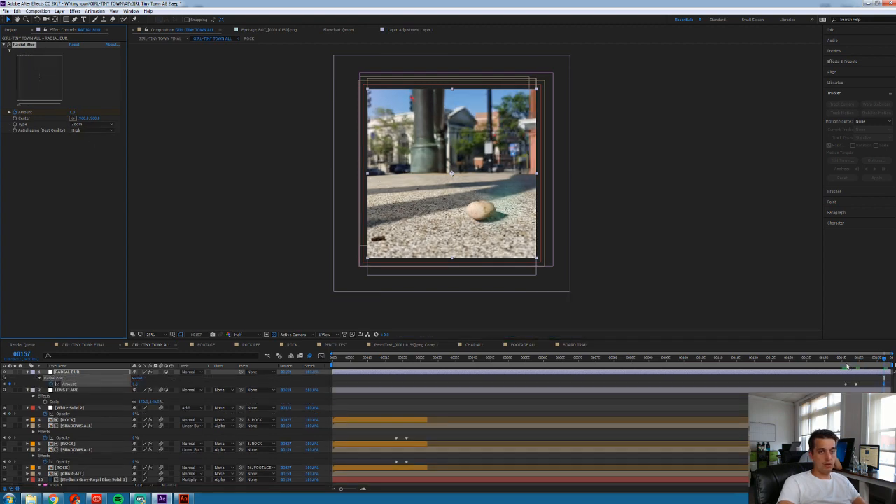
key("j")
mouse_move(886, 387)
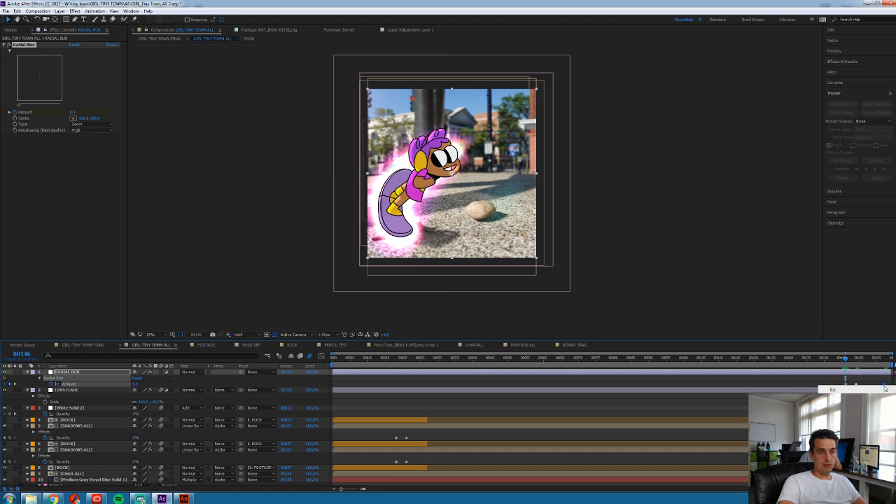
mouse_move(851, 473)
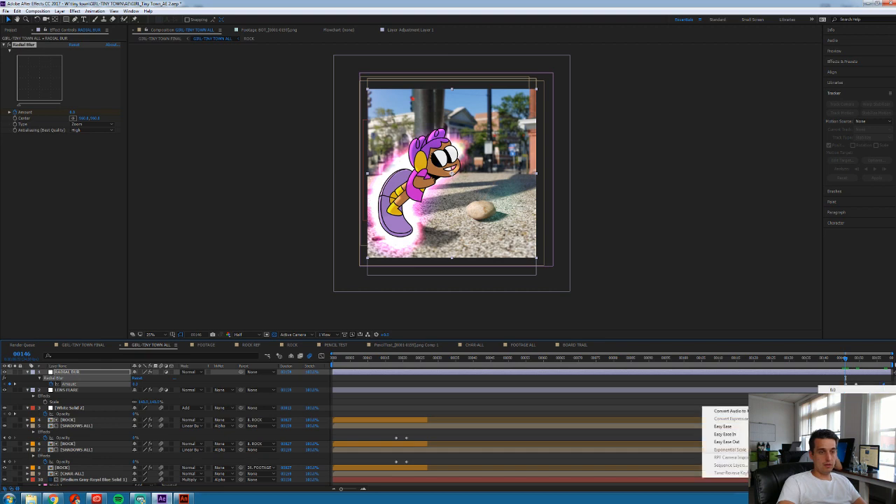
left_click(725, 429)
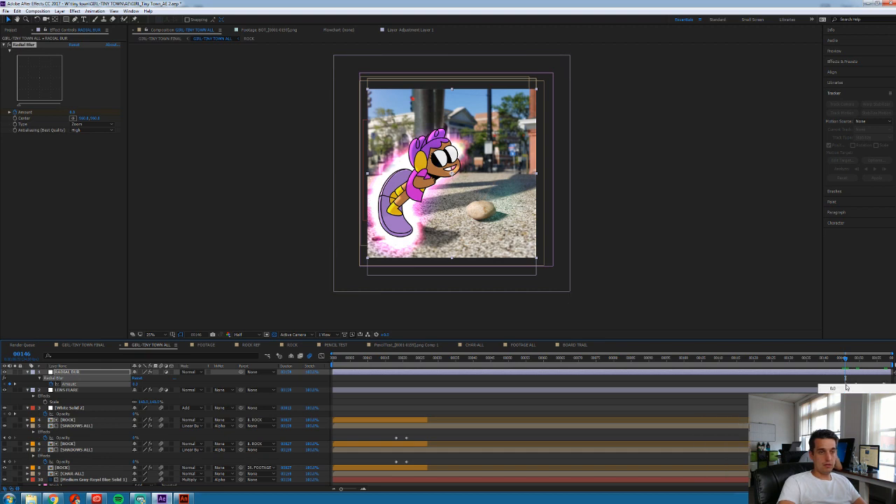
mouse_move(852, 473)
left_click(728, 427)
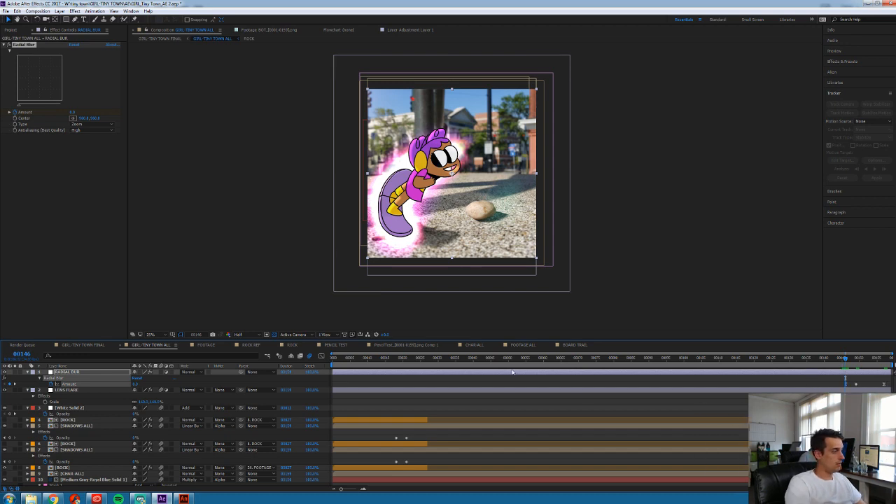
Trim the start of the RADIAL BUR layer to frame 146 and preview a work area beginning at frame 135
key("alt+[")
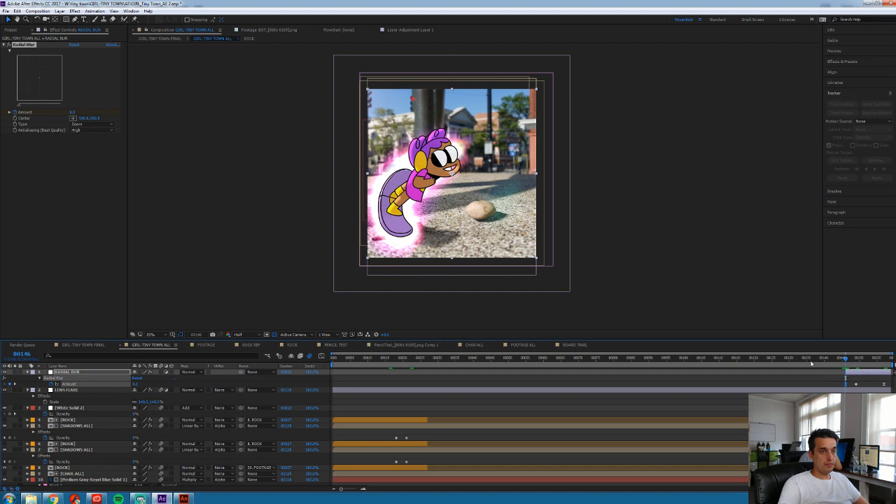
key("b")
key("space")
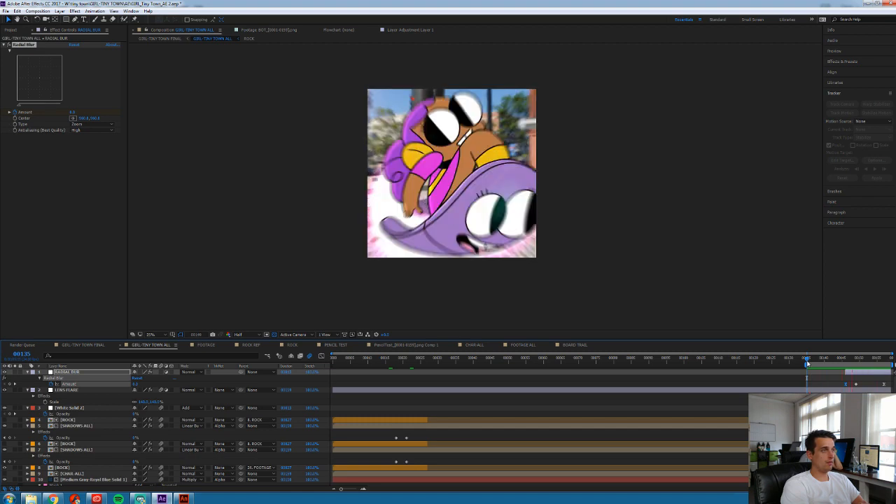
key("space")
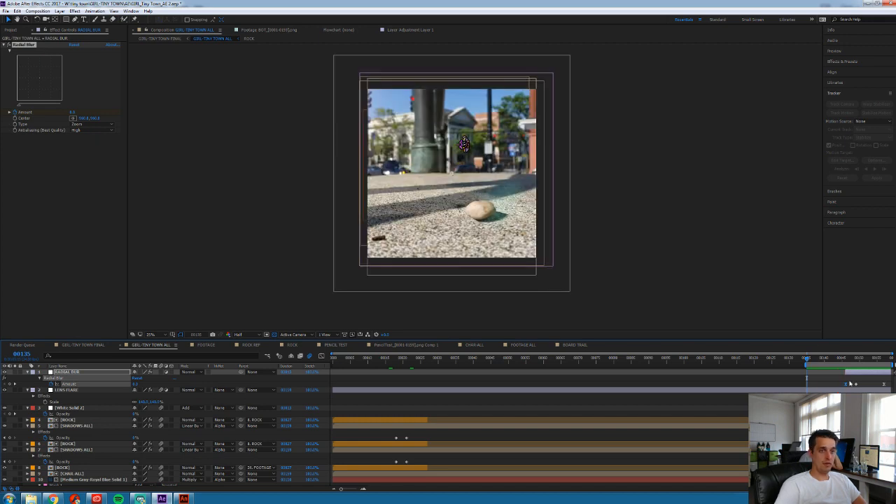
Keyframe the Radial Blur amount at 35 on frame 152, and shift the last two amount keyframes to frames 153 and 158
left_click_drag(859, 362, 867, 361)
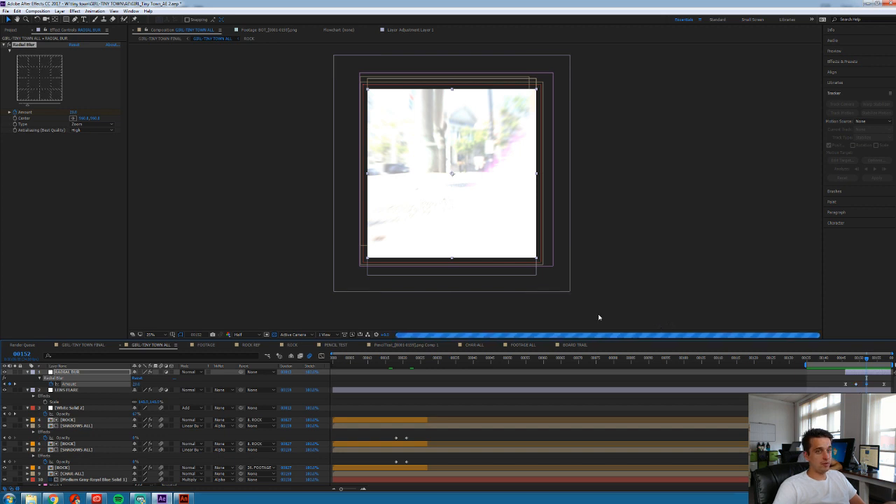
left_click(73, 112)
type("35")
key("Return")
key("Page_Down")
key("Page_Down")
left_click_drag(868, 385, 891, 389)
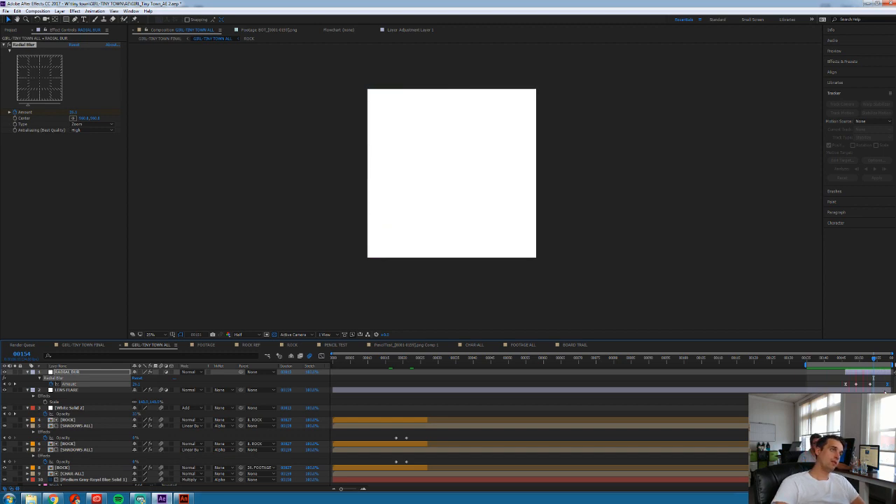
Stop the preview and save the project, and play back the GIRL-TINY TOWN FINAL composition
key("space")
key("ctrl+s")
left_click(85, 346)
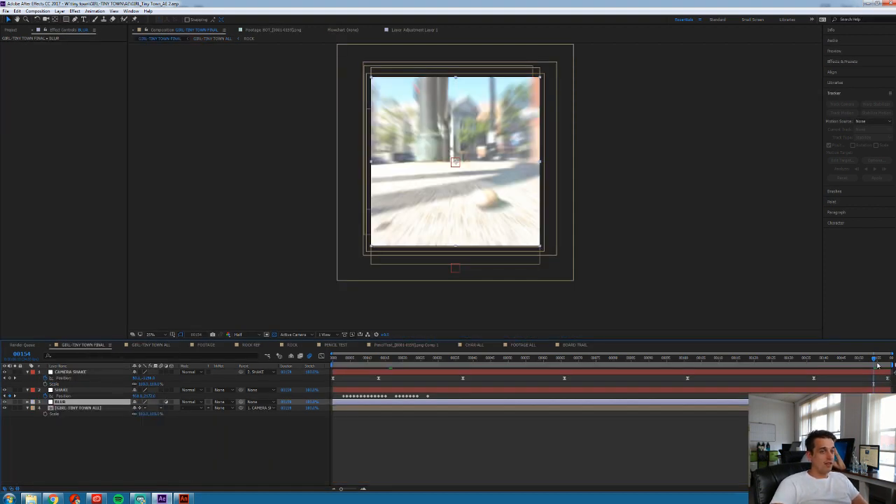
key("space")
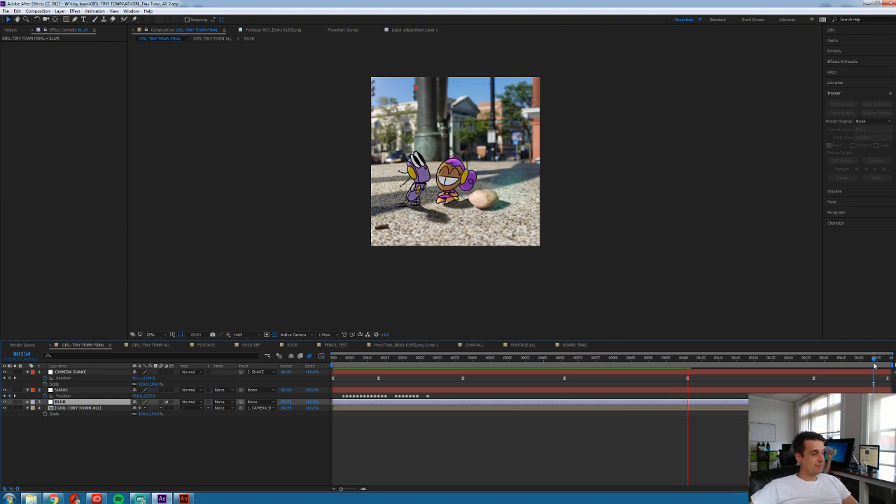
left_click(641, 301)
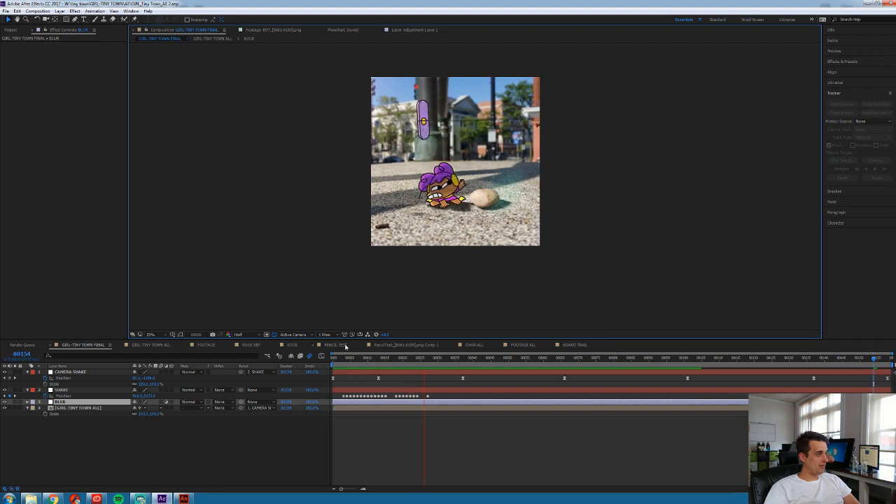
left_click(554, 445)
Set the GIRL-TINY TOWN FINAL preview resolution to Full at frame 41 and save the project
left_click(477, 358)
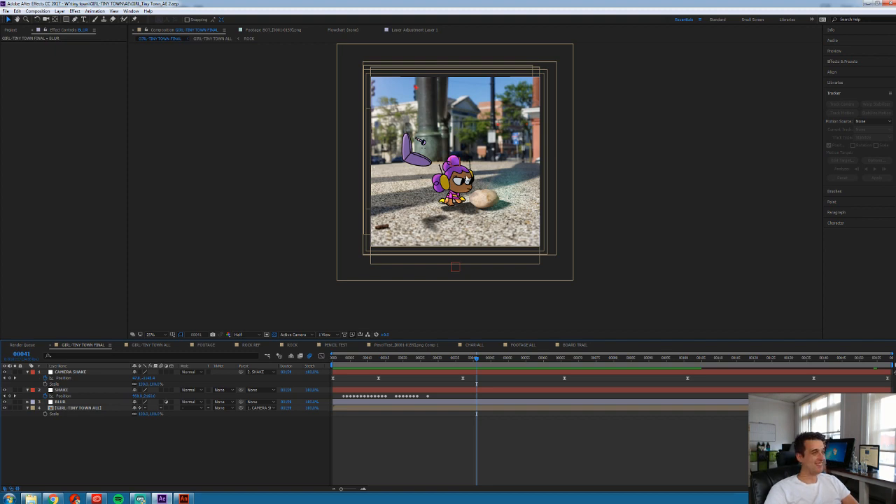
key("period")
scroll(462, 167, "up", 1)
scroll(461, 167, "down", 1)
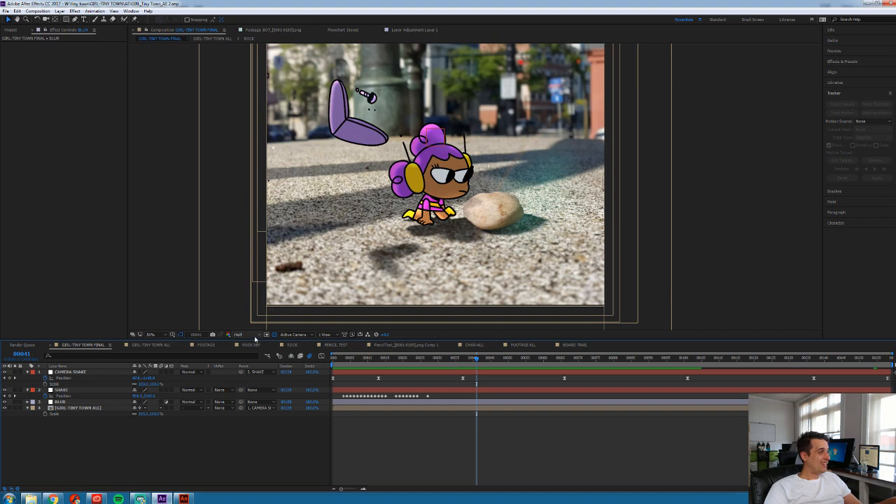
left_click(256, 337)
left_click(263, 344)
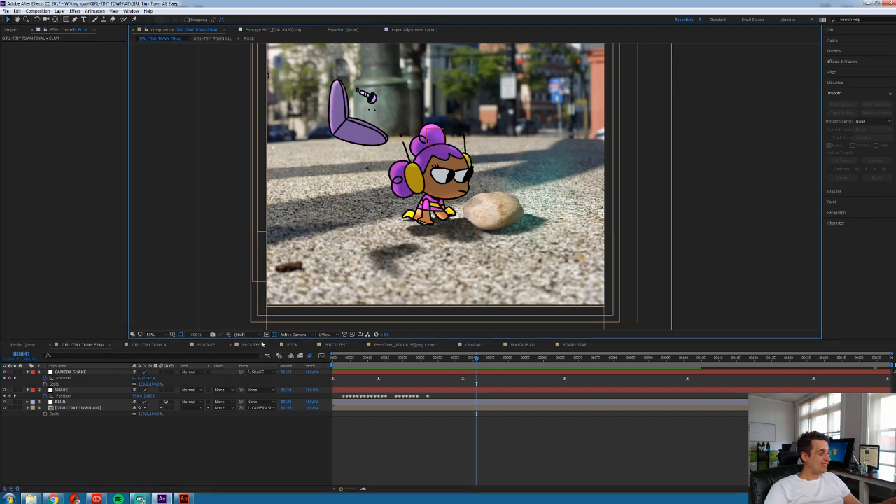
left_click(255, 336)
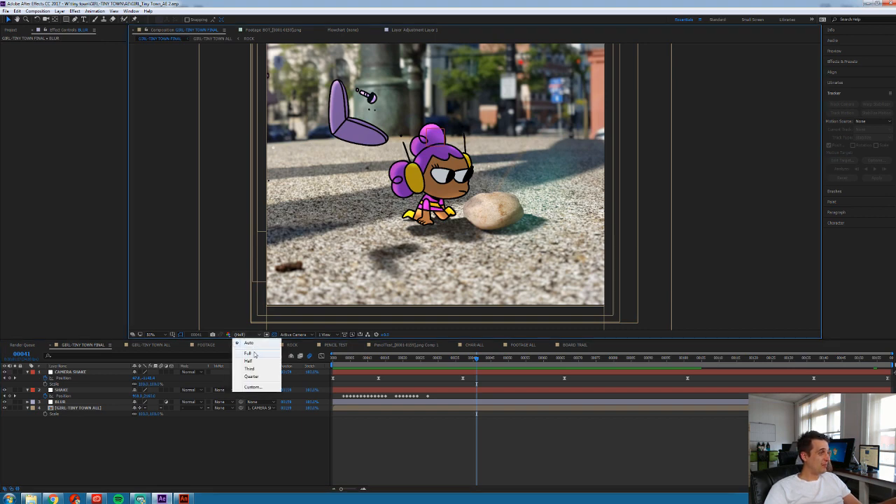
left_click(249, 354)
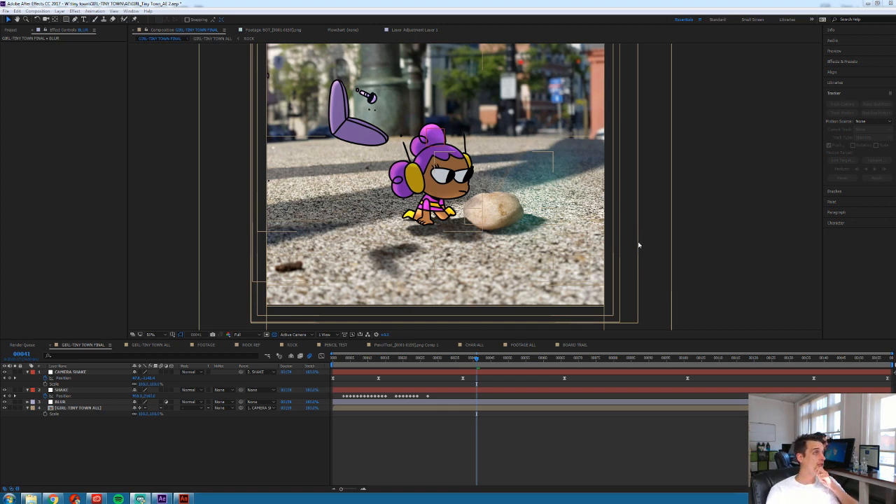
left_click(735, 3)
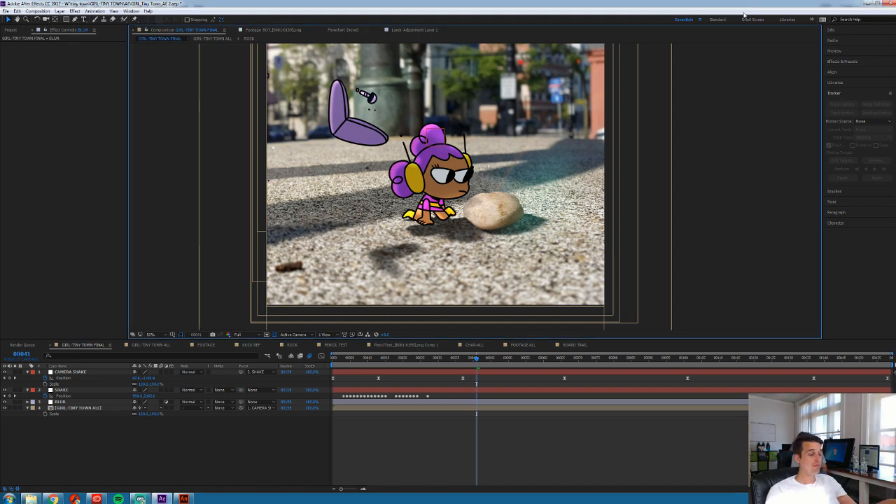
key("ctrl+s")
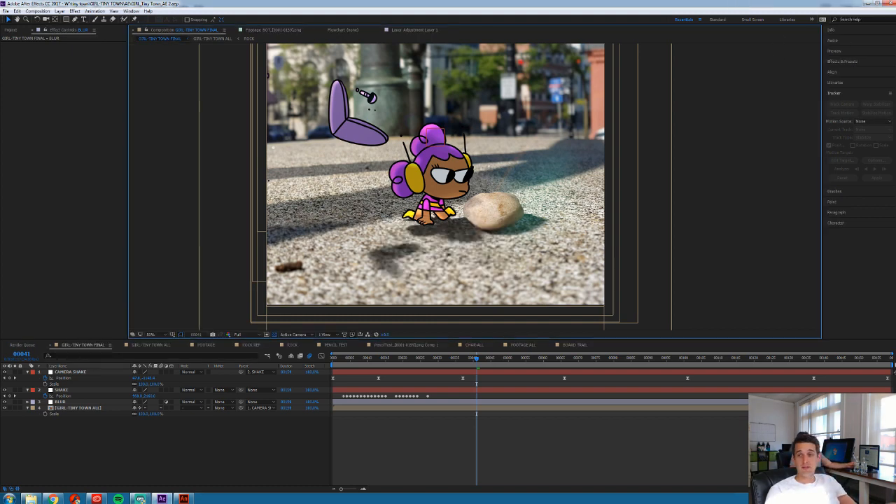